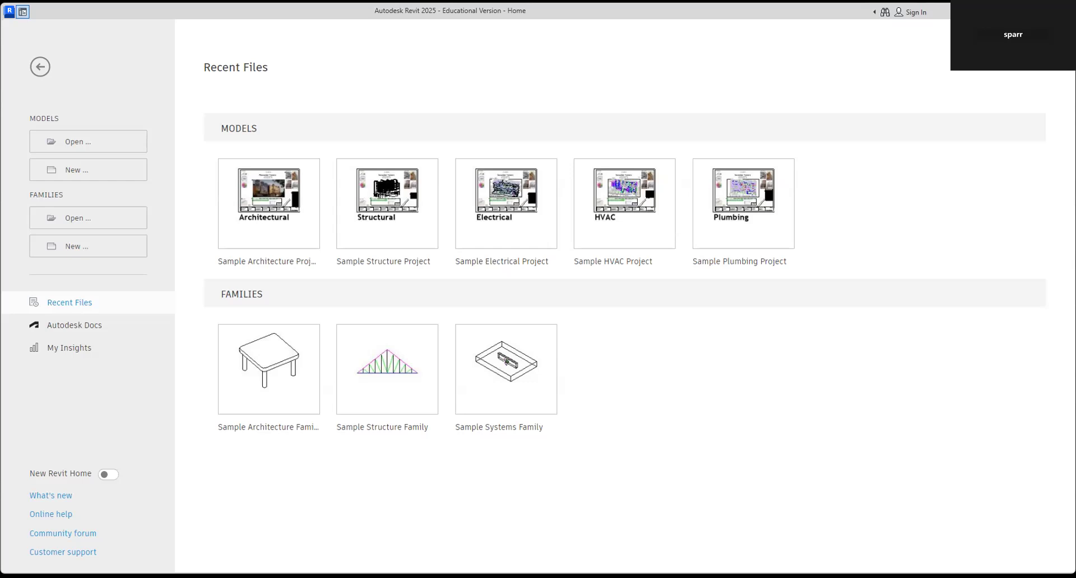
Open the MCC FLOOR PLAN project file without the (1) suffix from the Downloads folder.
left_click(79, 141)
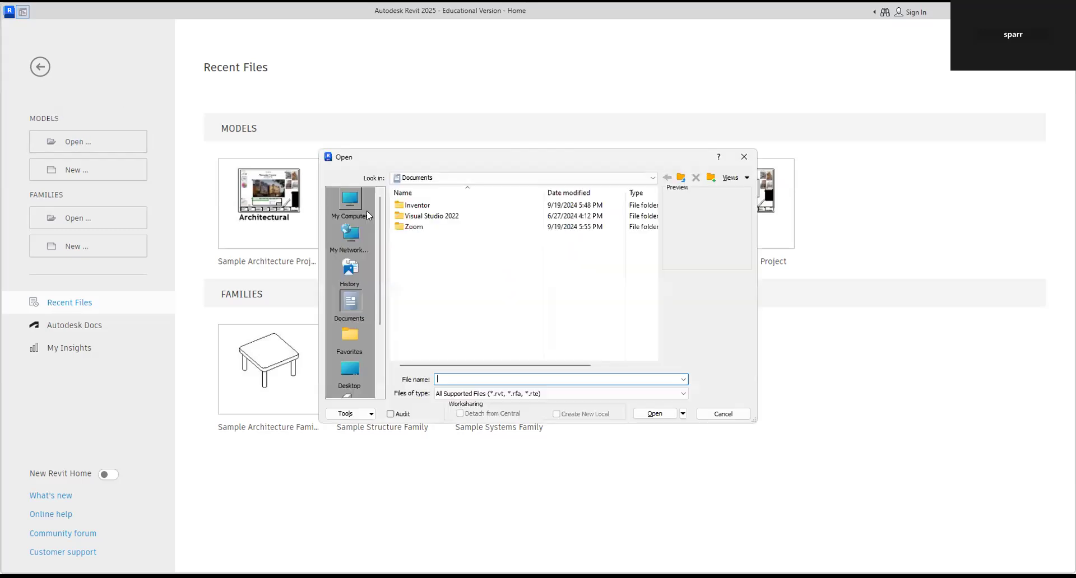
left_click(354, 372)
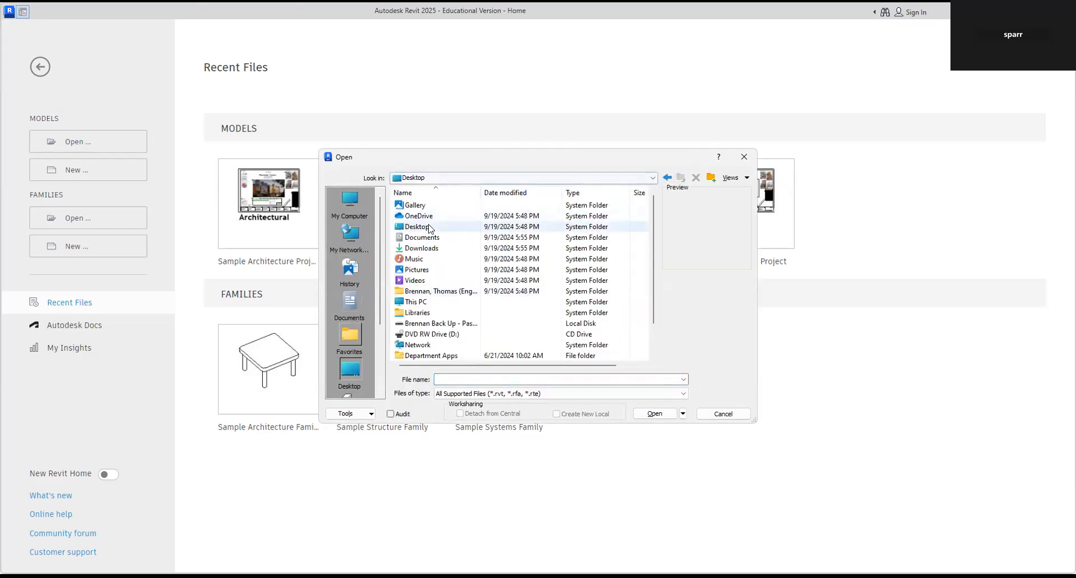
double_click(423, 248)
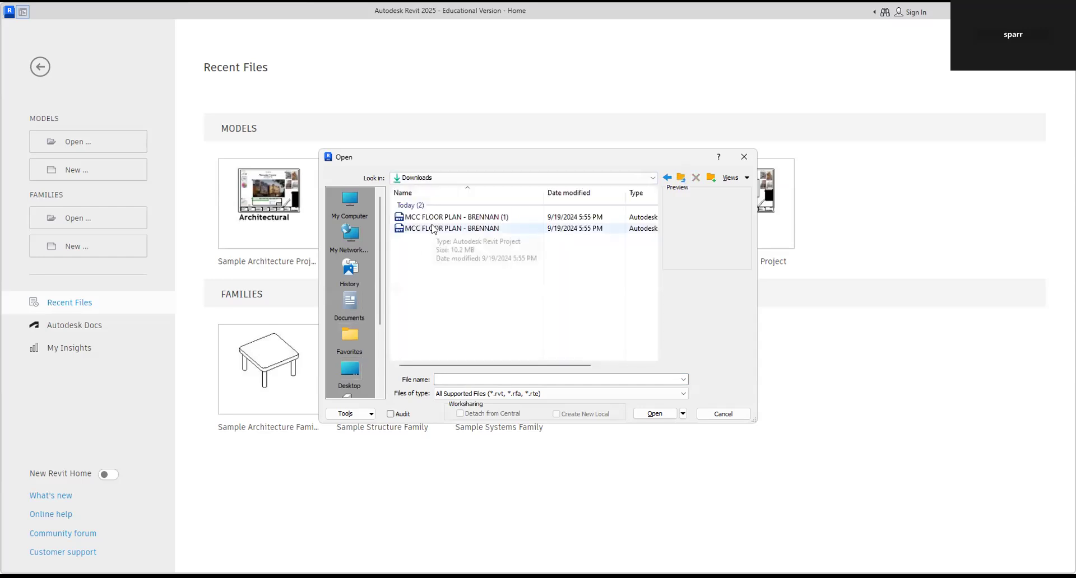
left_click(434, 228)
double_click(433, 229)
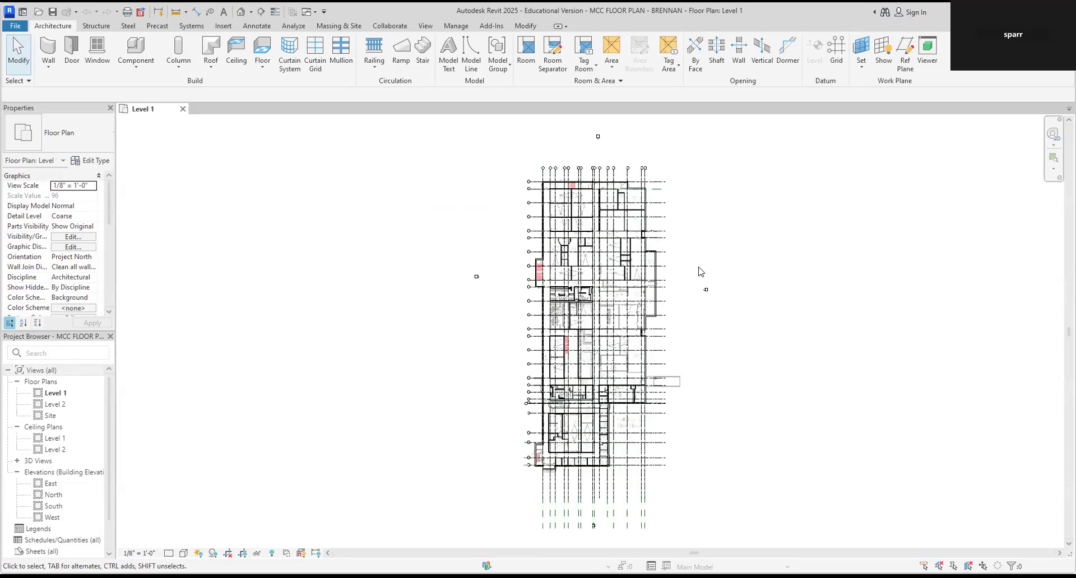
Open the default 3D view and examine the modelled walls and columns of the whole building.
left_click(244, 14)
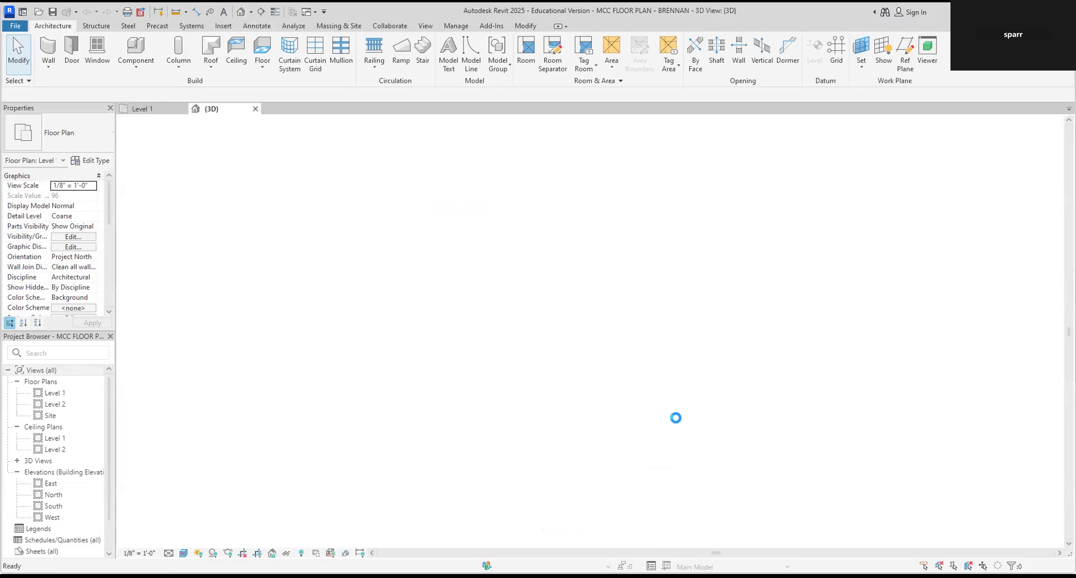
scroll(668, 413, "up", 5)
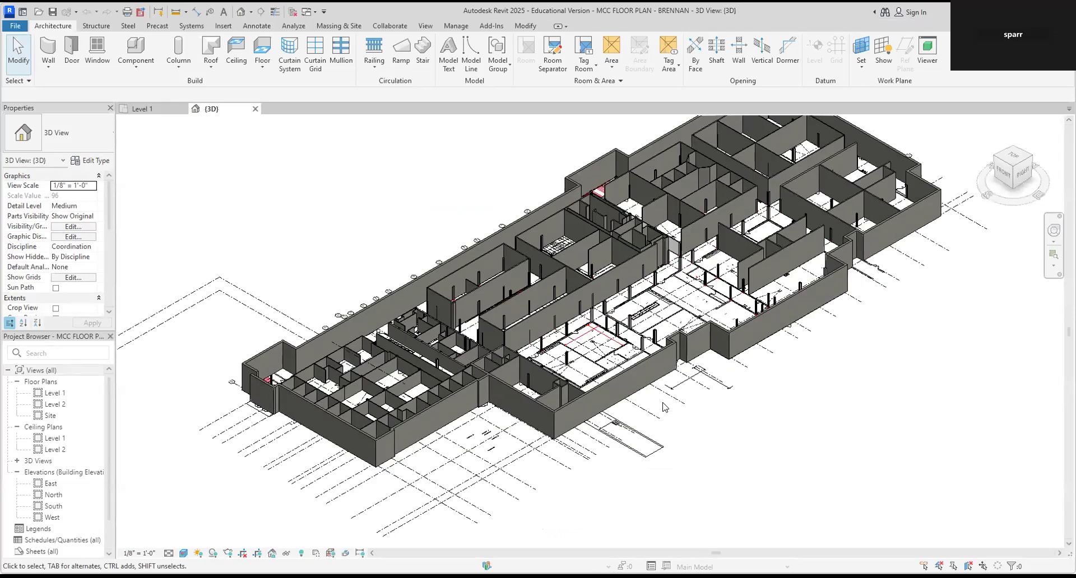
middle_click_drag(663, 403, 672, 478)
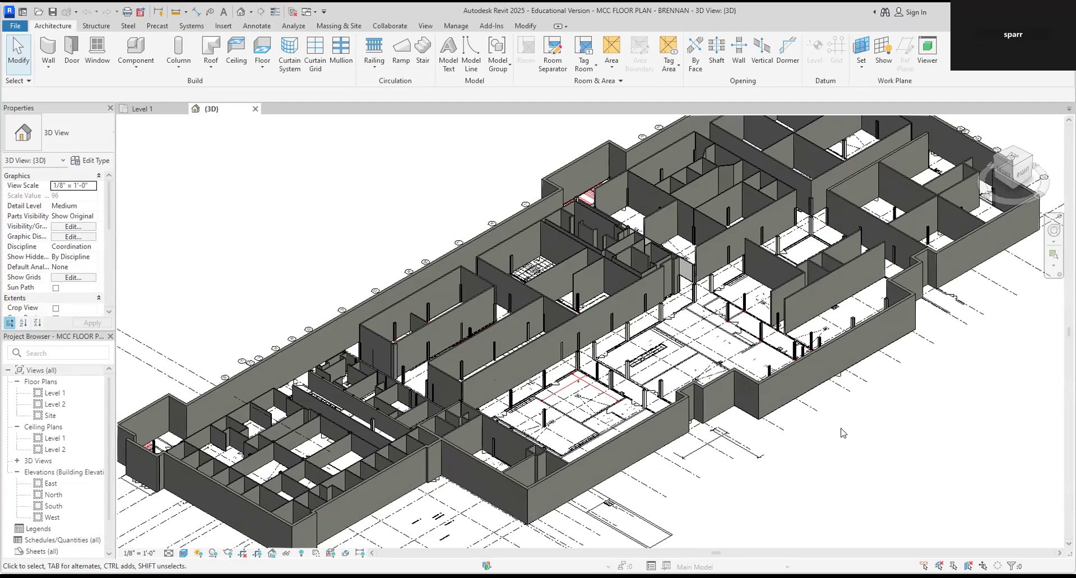
middle_click_drag(842, 432, 841, 489)
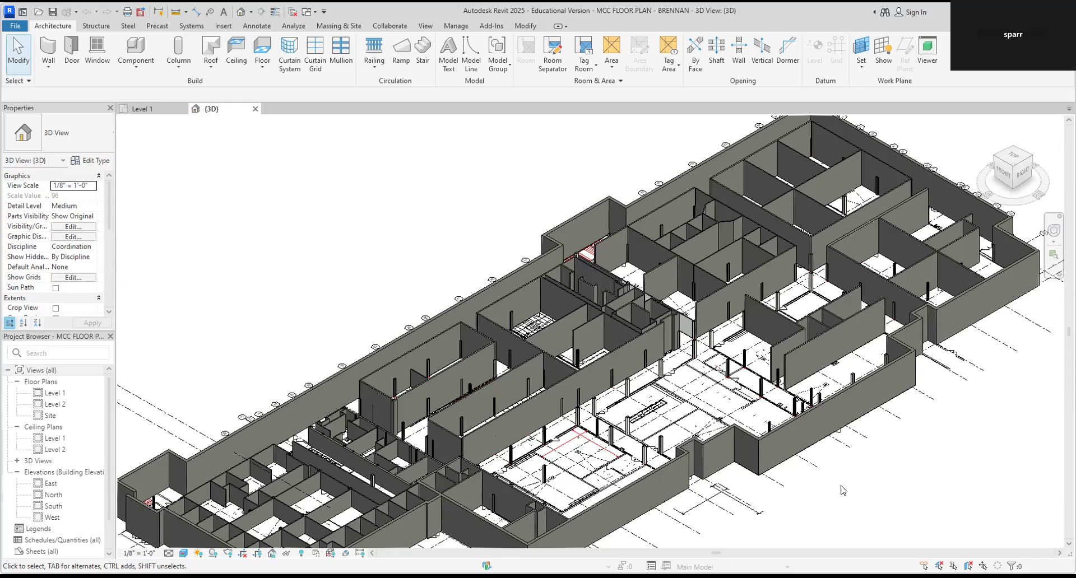
scroll(495, 176, "down", 3)
middle_click_drag(500, 184, 499, 192)
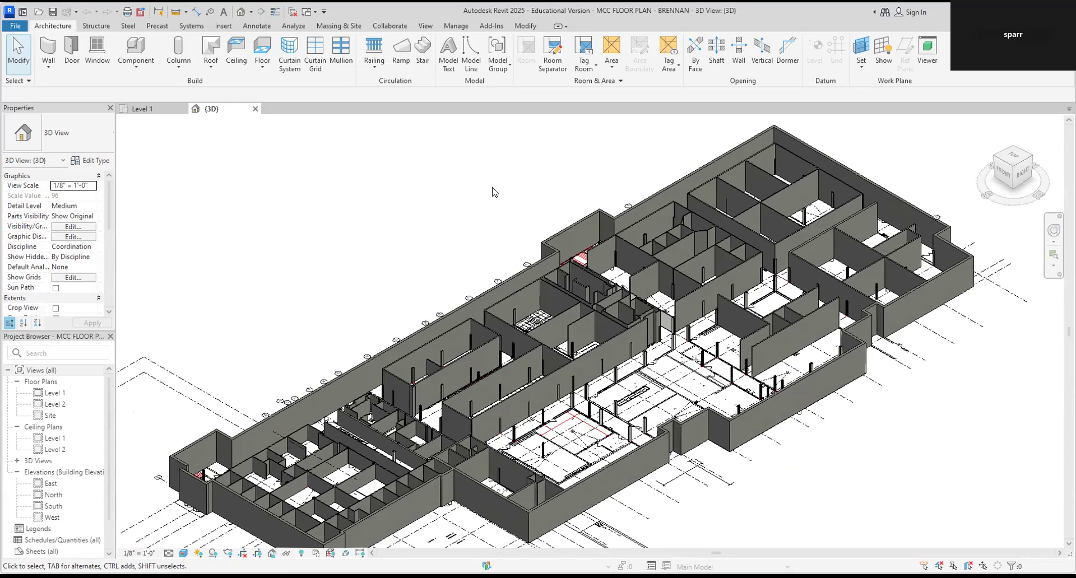
In the Level 1 plan, close the entrance gap at corridor 191A with a matching Generic - 1' 6" wall about 6' 1" long.
left_click(140, 108)
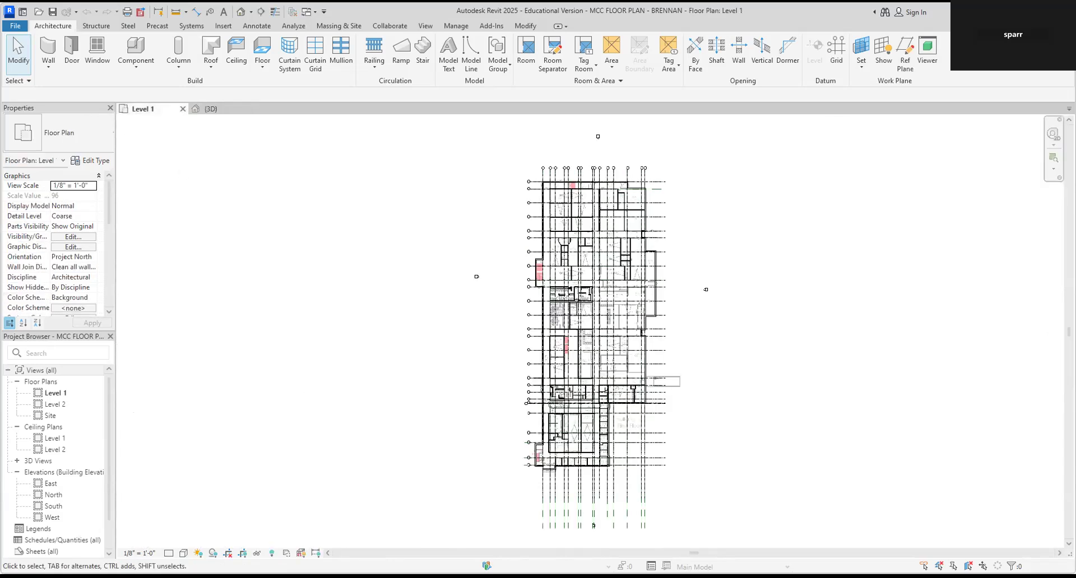
scroll(526, 458, "up", 8)
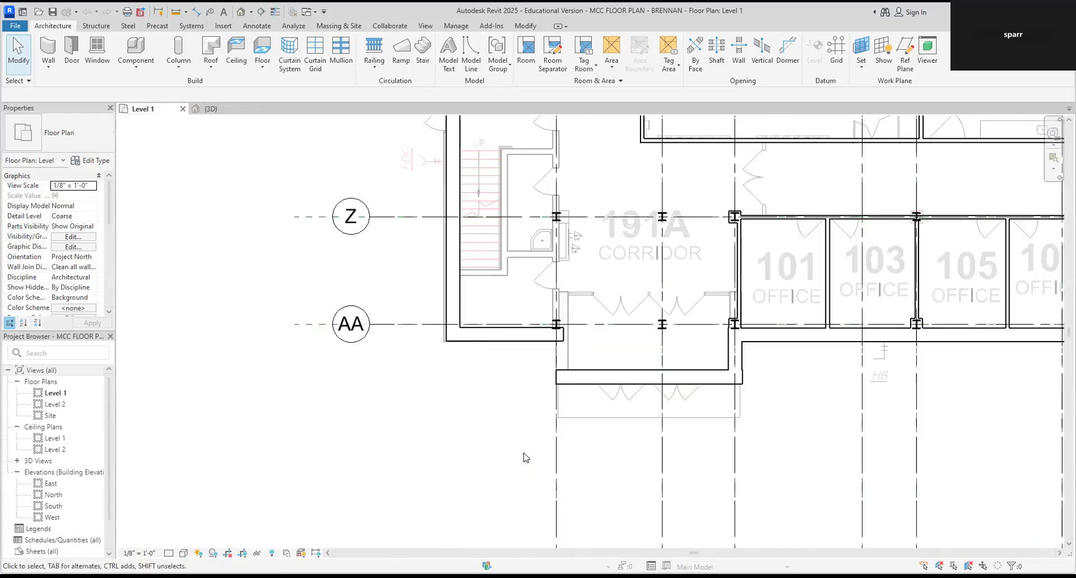
left_click(541, 343)
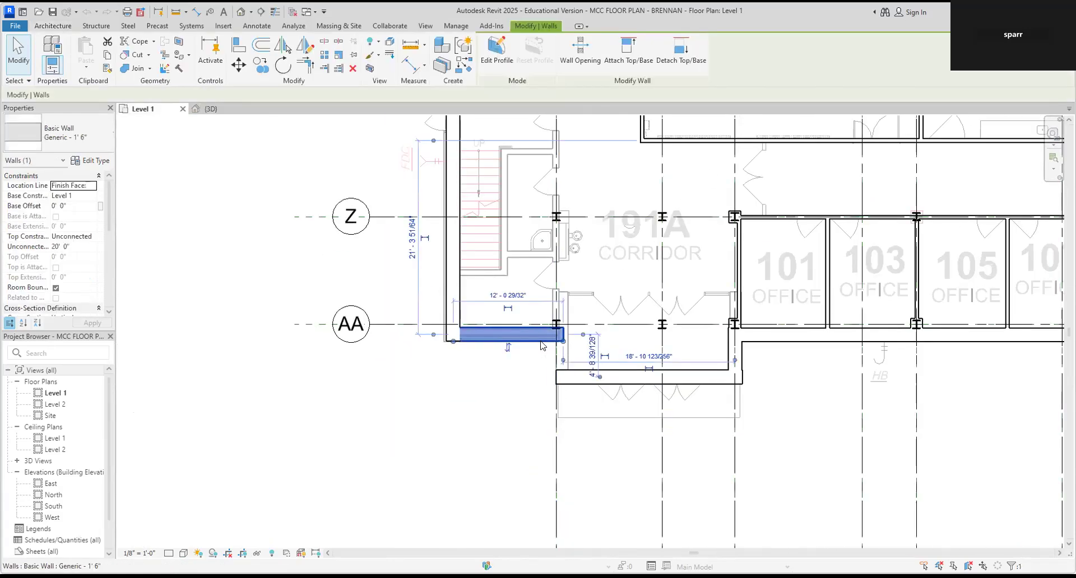
right_click(542, 343)
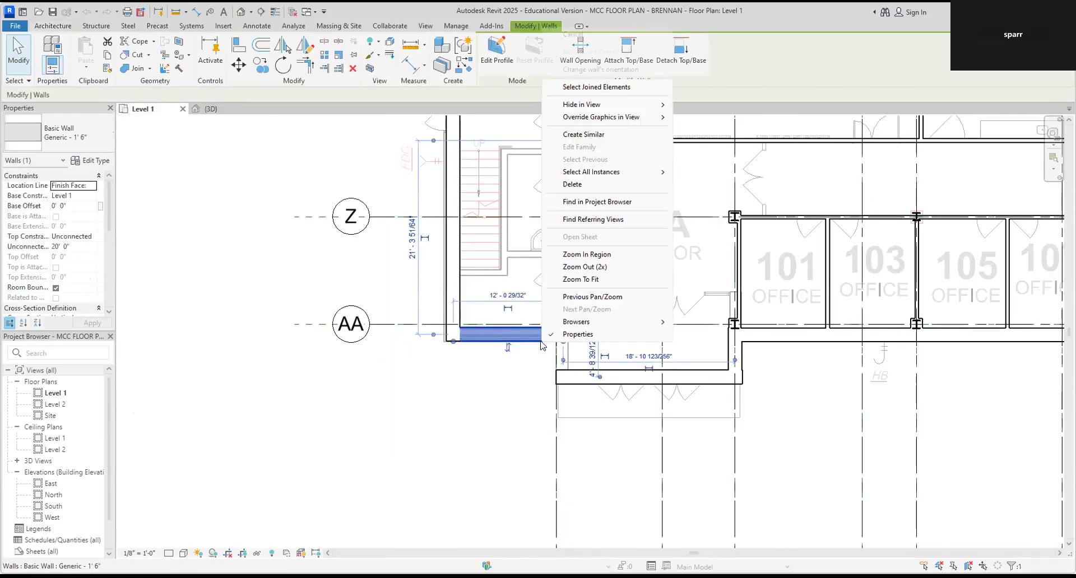
left_click(631, 144)
scroll(541, 404, "up", 4)
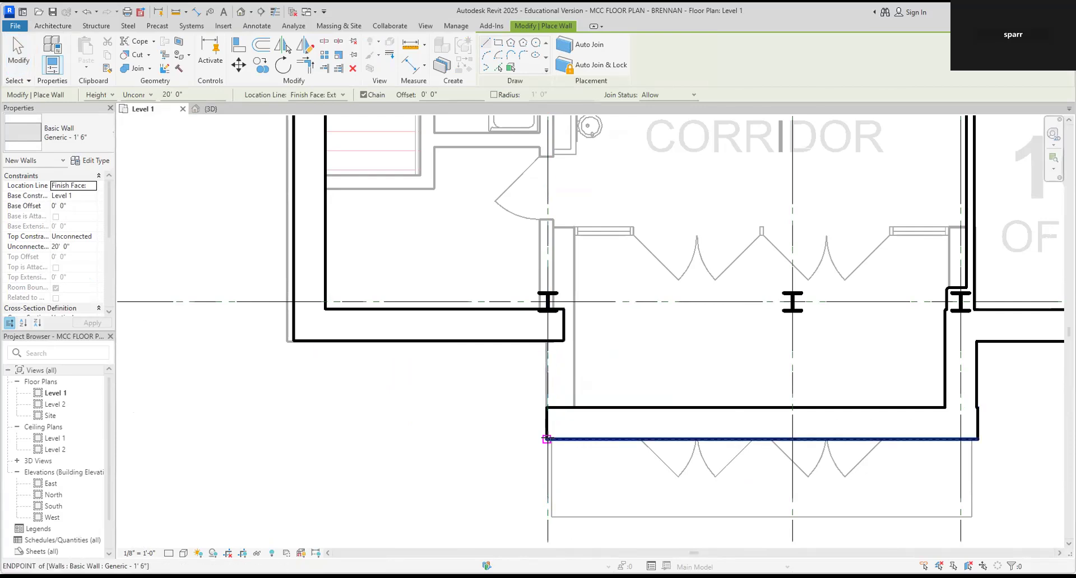
left_click(546, 440)
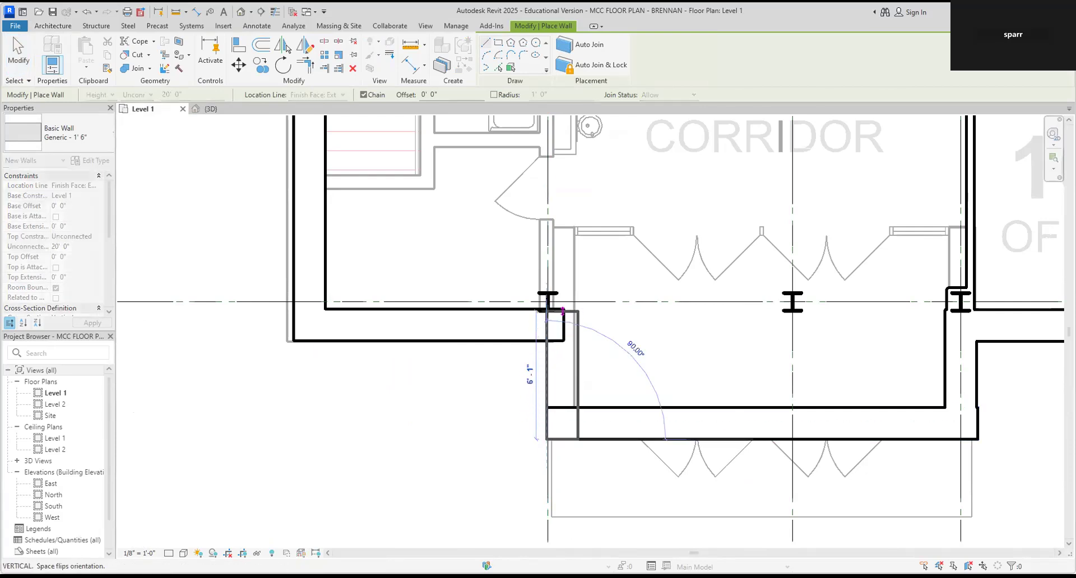
left_click(563, 311)
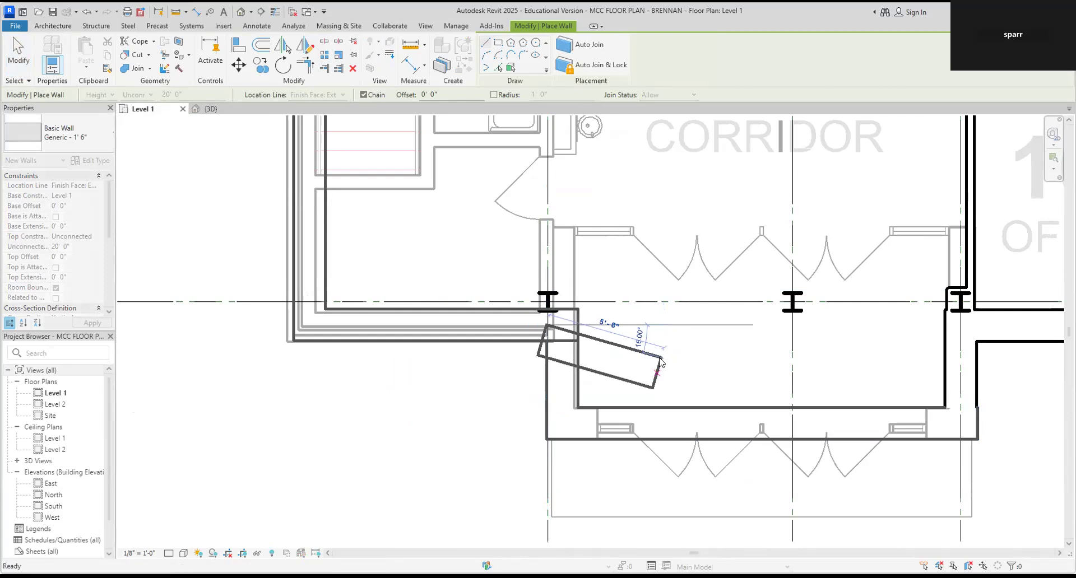
key("Escape")
key("Escape")
Examine the Level 1 plan from grid AA up to grid A, checking the exterior and interior walls against the linked drawing.
scroll(661, 363, "down", 5)
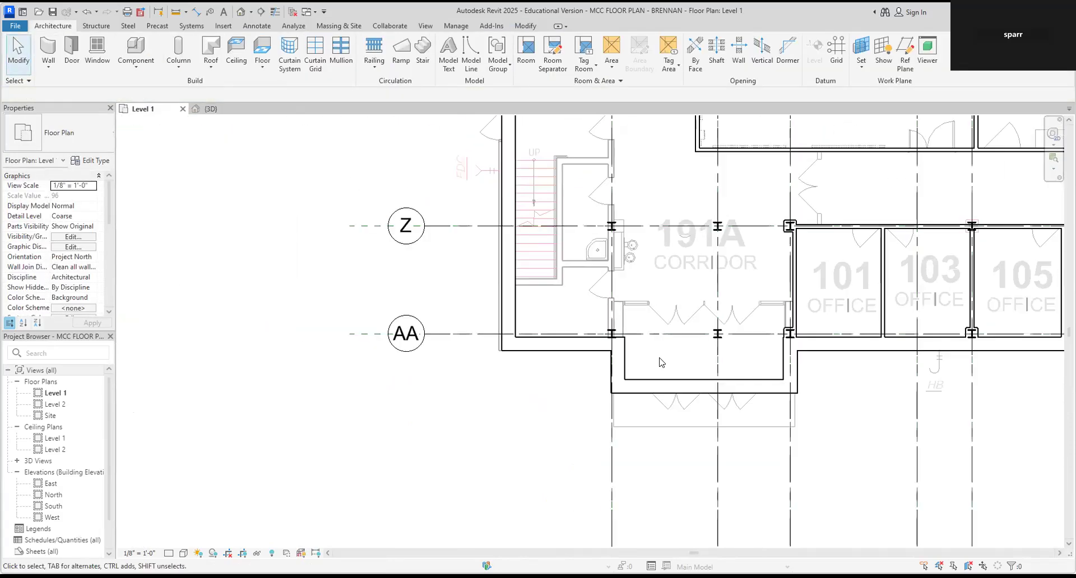
scroll(661, 362, "down", 8)
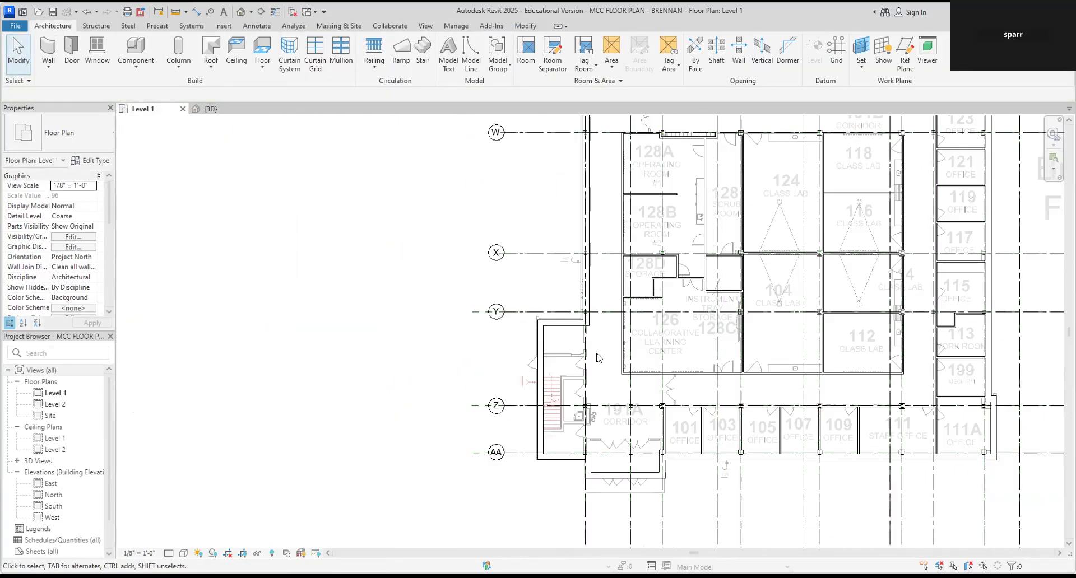
scroll(601, 326, "up", 6)
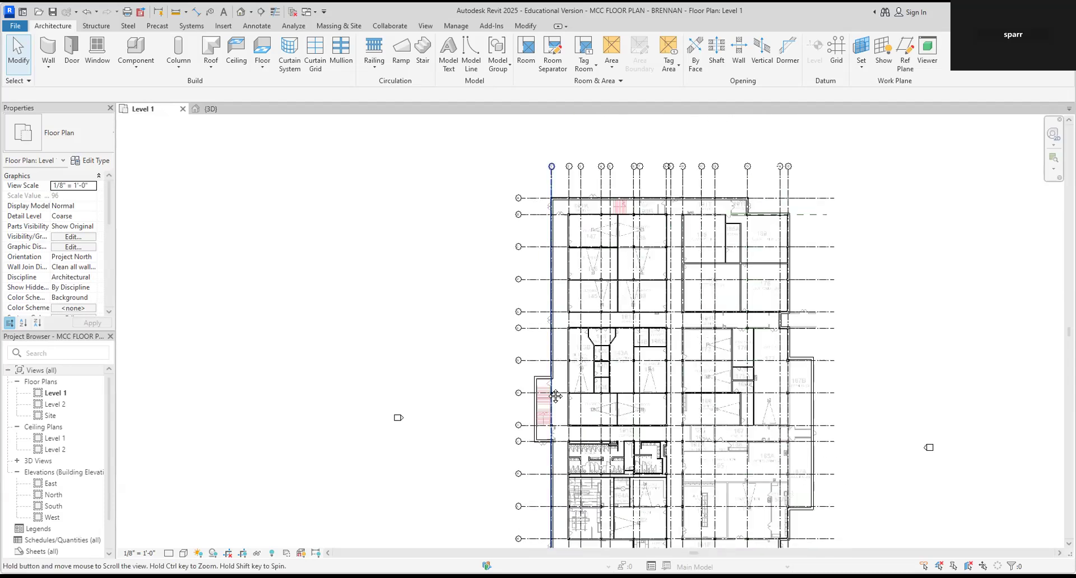
scroll(560, 395, "up", 4)
middle_click_drag(572, 350, 559, 423)
scroll(560, 129, "down", 4)
middle_click_drag(560, 129, 557, 372)
scroll(556, 372, "down", 4)
middle_click_drag(566, 238, 511, 274)
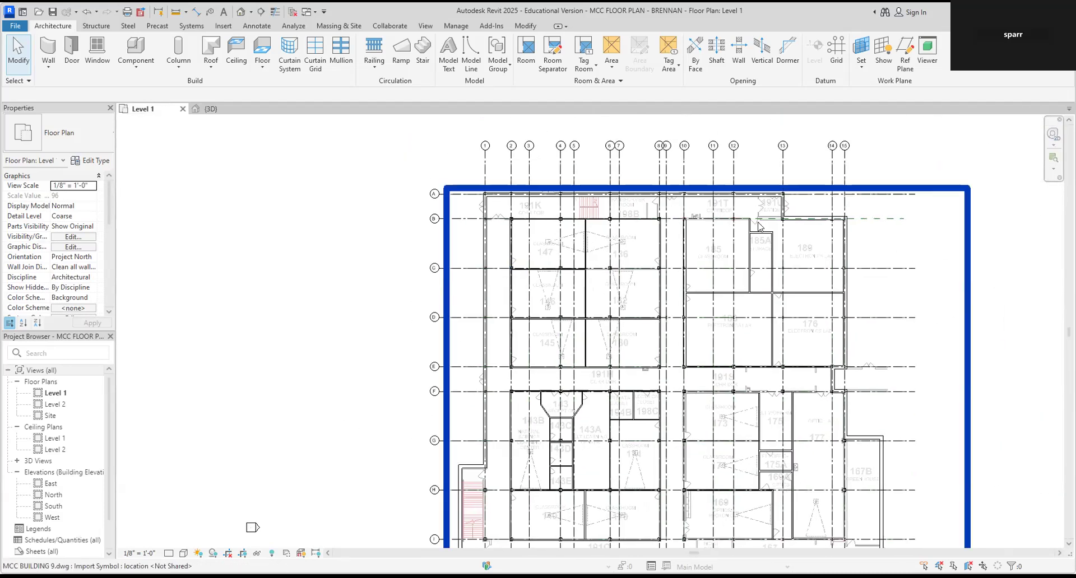
scroll(1001, 270, "up", 4)
scroll(984, 294, "down", 2)
middle_click_drag(985, 305, 835, 180)
scroll(808, 284, "down", 2)
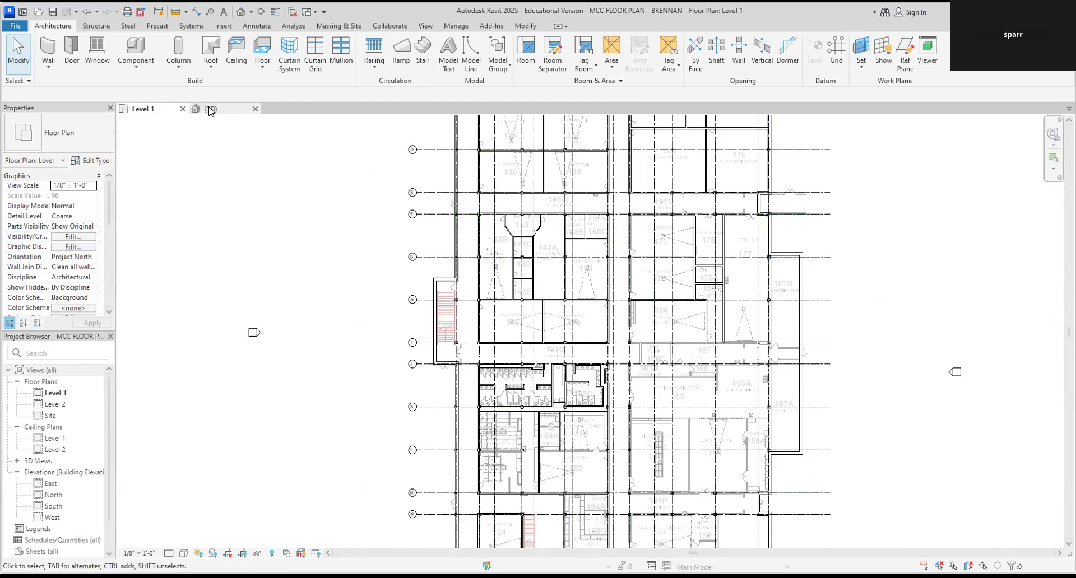
Review the complete building shell and interior walls in the 3D view.
left_click(211, 109)
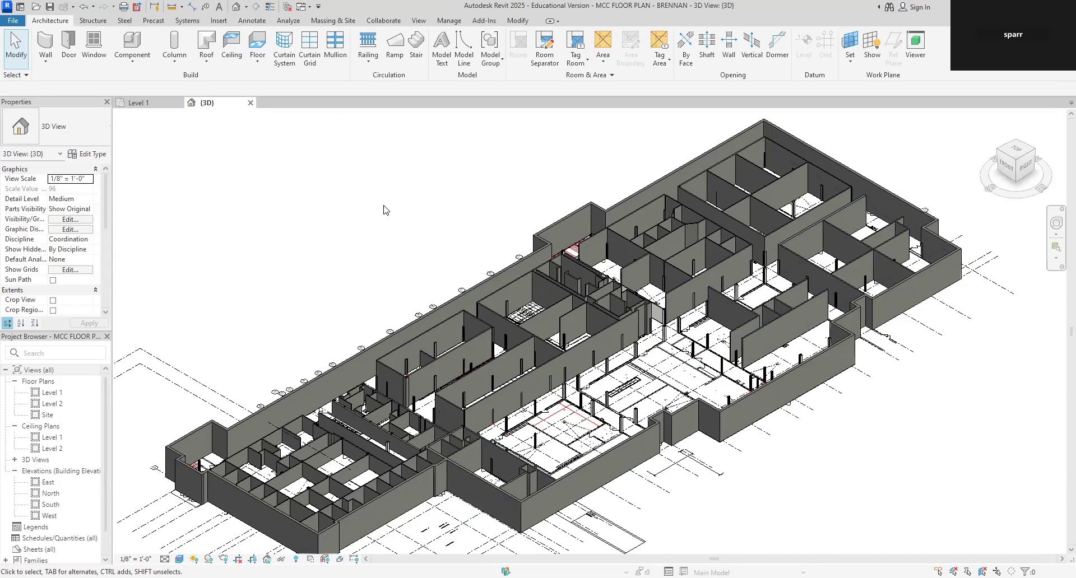
scroll(384, 205, "down", 1)
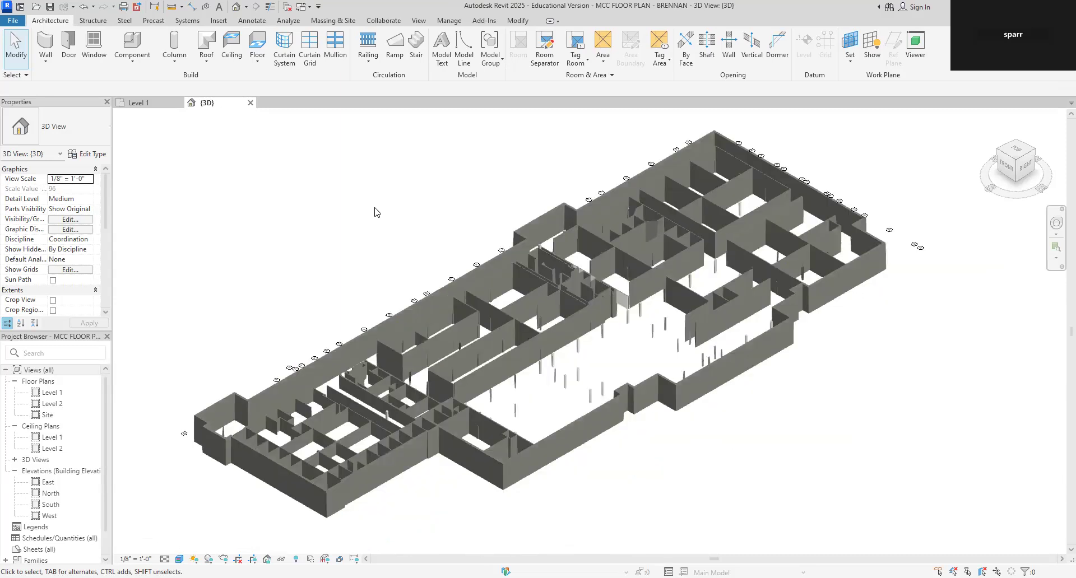
middle_click_drag(373, 207, 394, 228)
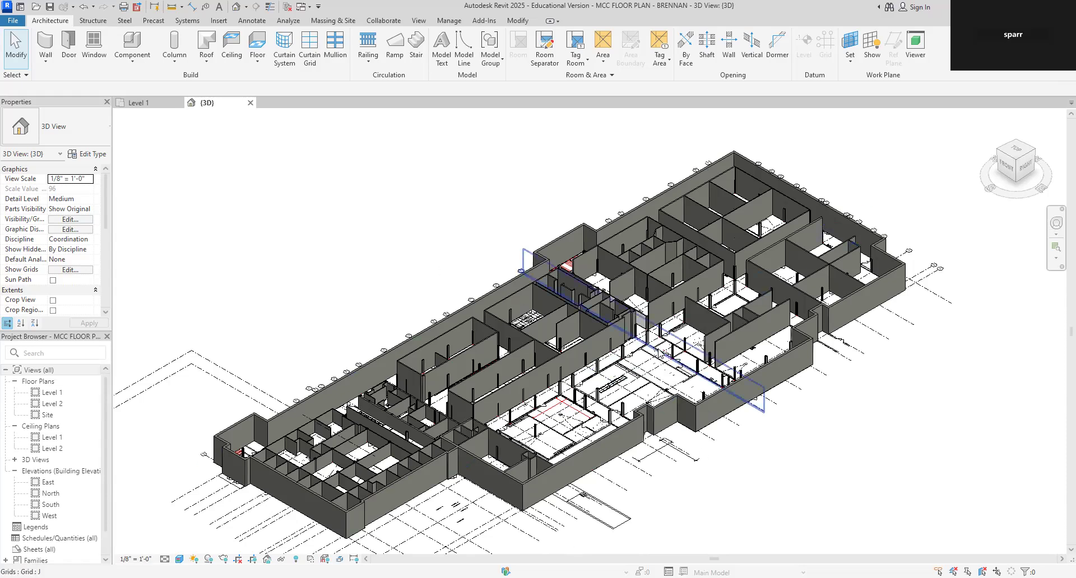
In the Level 1 plan, start a wall similar to the Generic - 8 1/2" wall above changing room 152C and switch to thin lines.
left_click(147, 104)
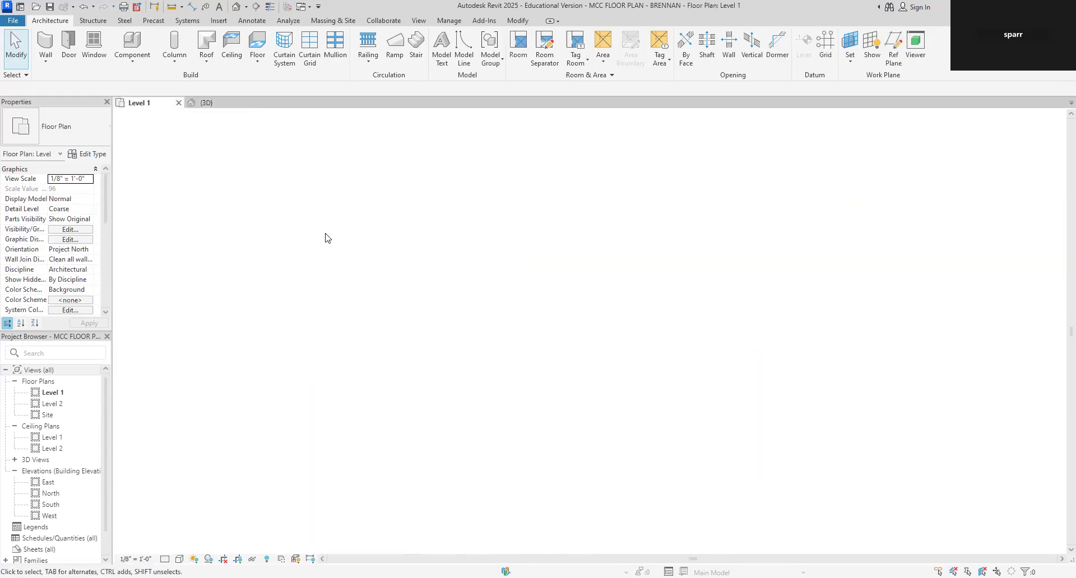
scroll(736, 462, "up", 1)
middle_click_drag(719, 469, 689, 169)
scroll(617, 415, "up", 3)
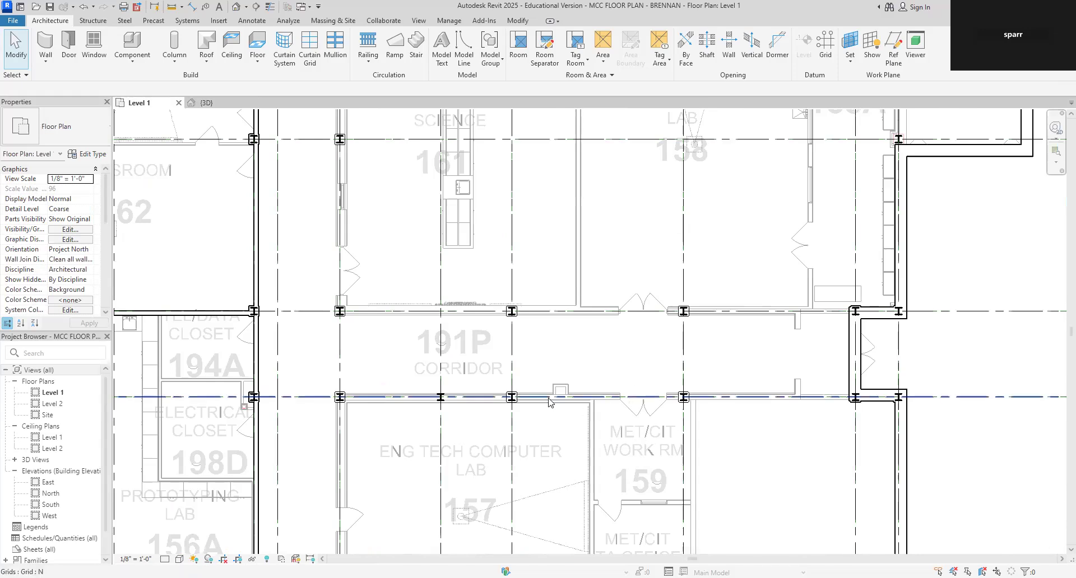
scroll(531, 439, "down", 4)
middle_click_drag(531, 439, 528, 159)
middle_click_drag(537, 430, 542, 353)
scroll(542, 353, "up", 3)
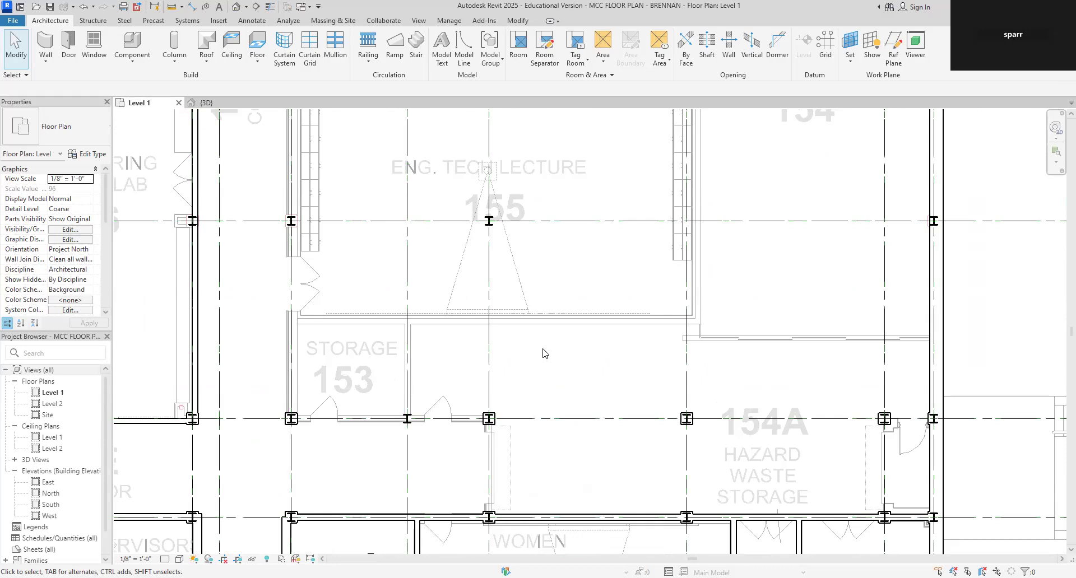
middle_click_drag(543, 353, 627, 323)
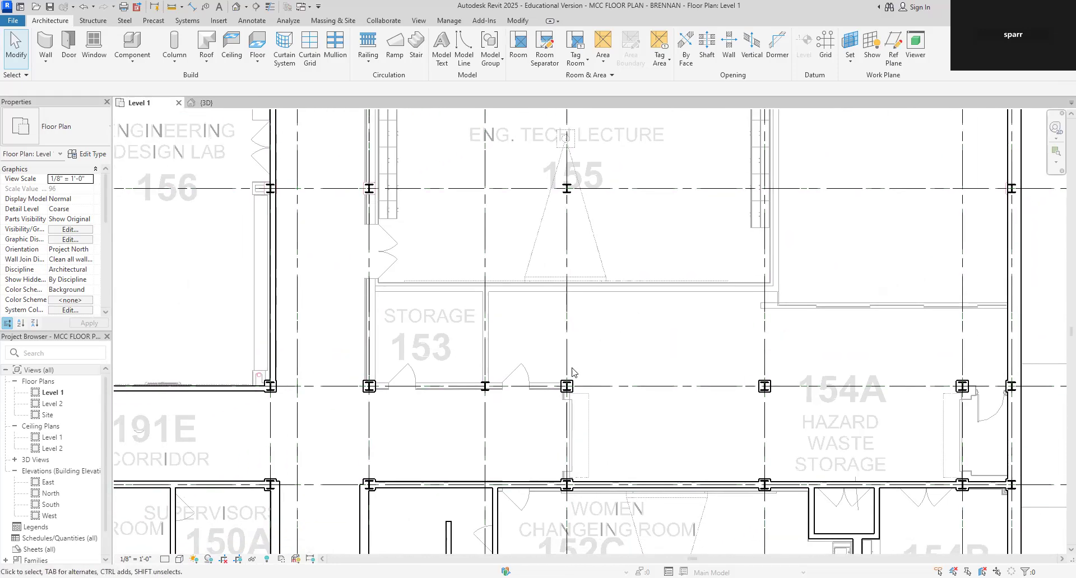
left_click(429, 486)
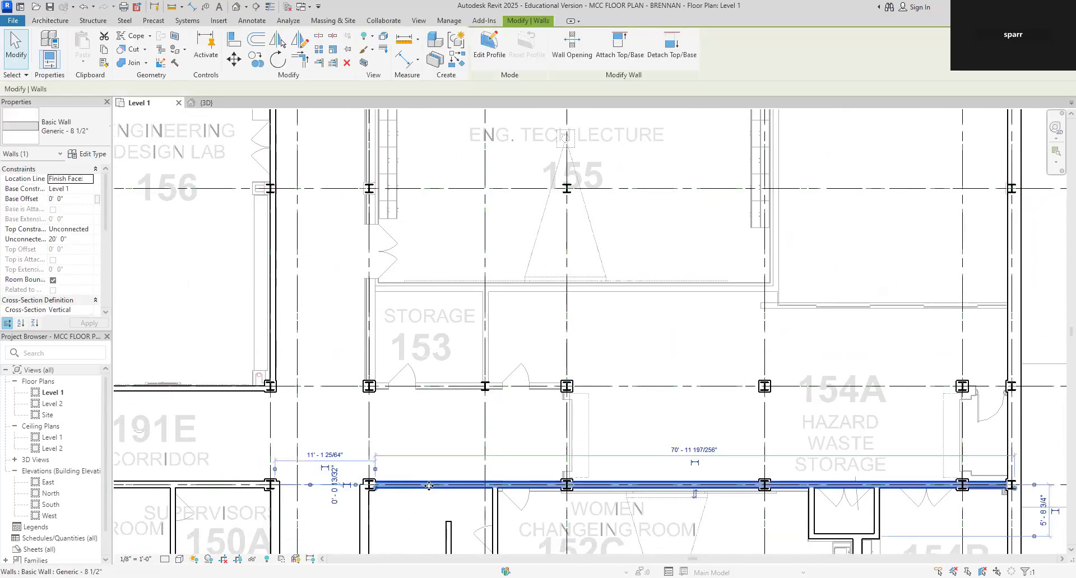
right_click(429, 486)
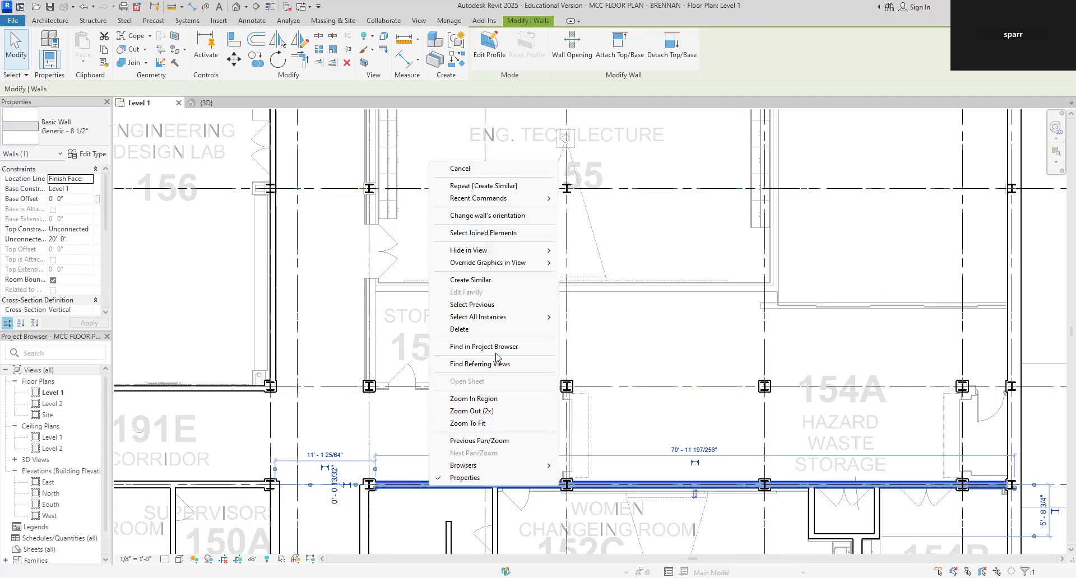
left_click(486, 281)
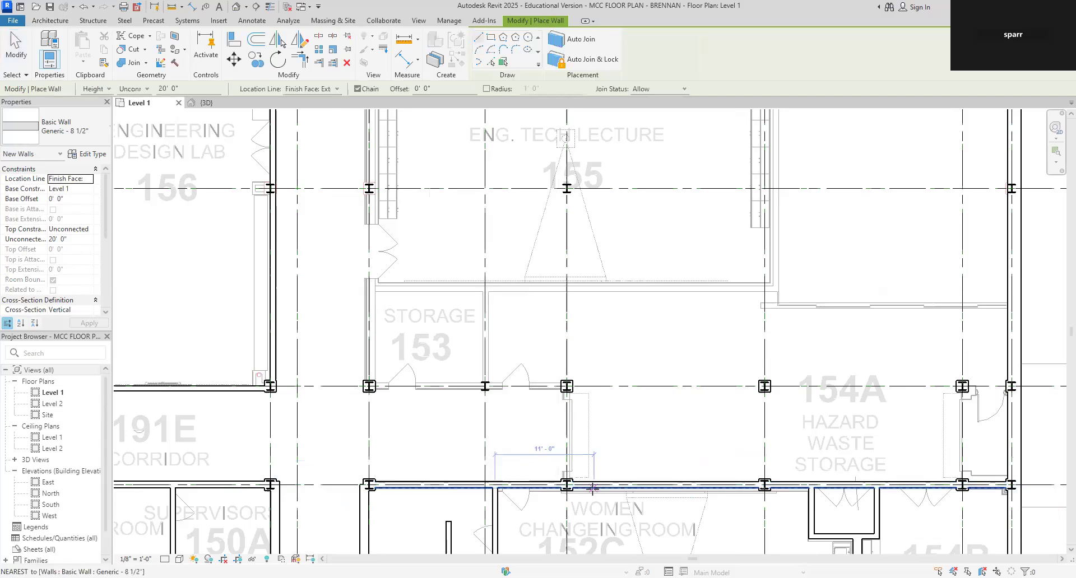
scroll(570, 481, "up", 5)
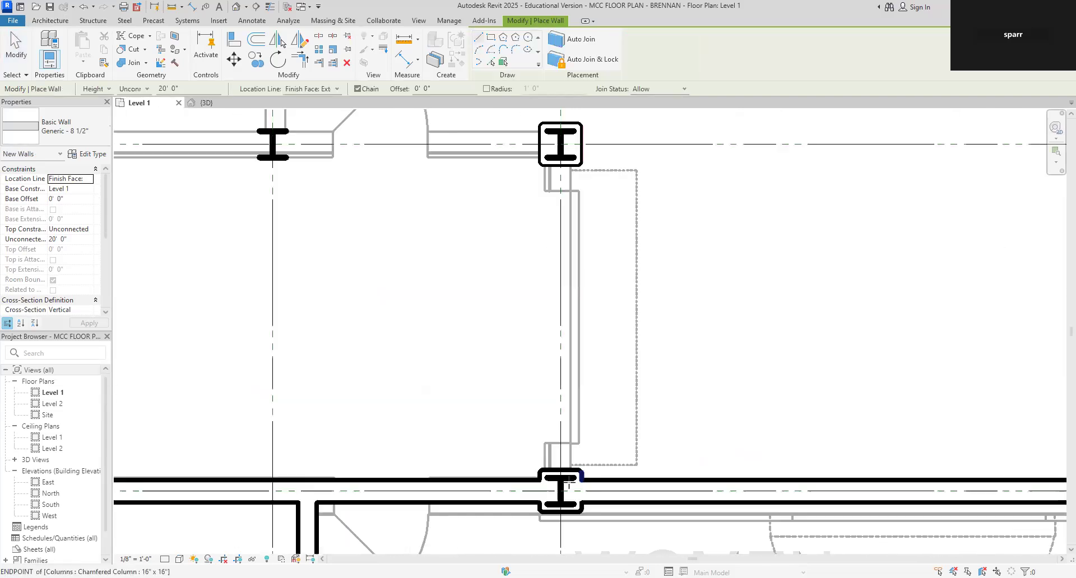
left_click(270, 6)
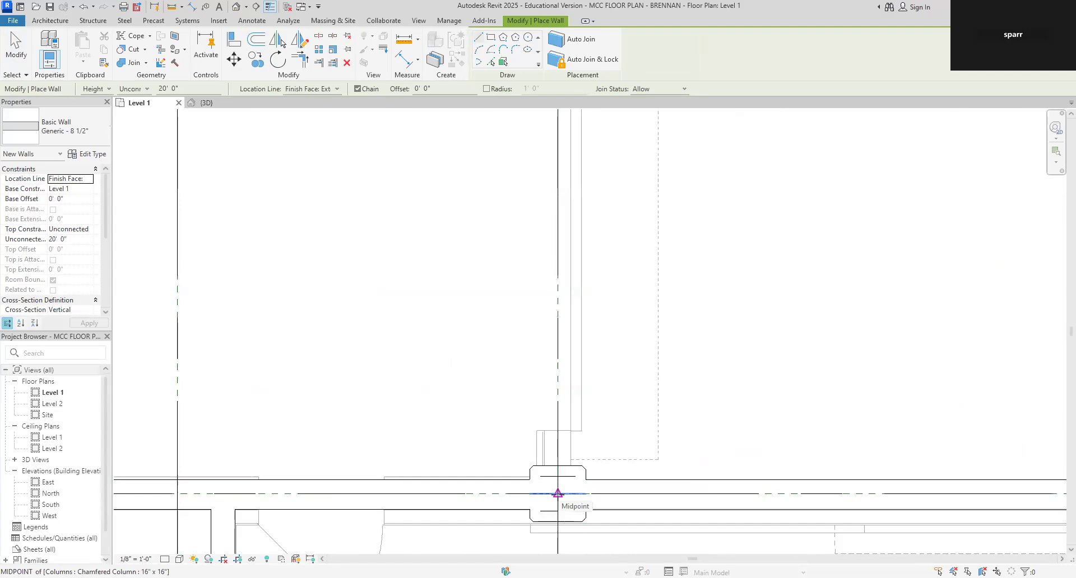
left_click(557, 493)
key("space")
key("Escape")
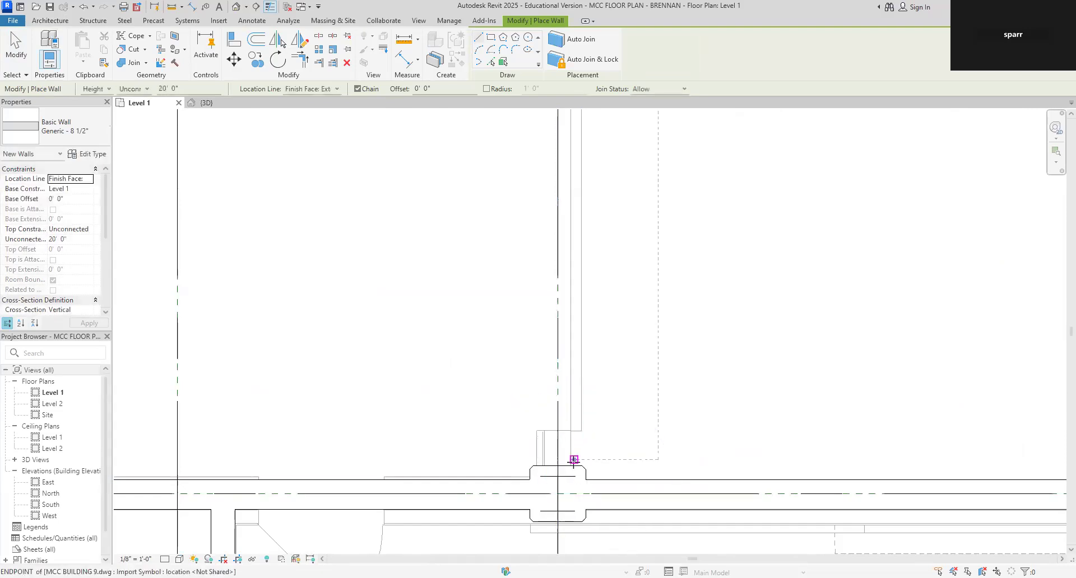
Draw a Generic - 8 1/2" wall about 10' long from the column above the WOMEN room up to the next grid column.
left_click(571, 466)
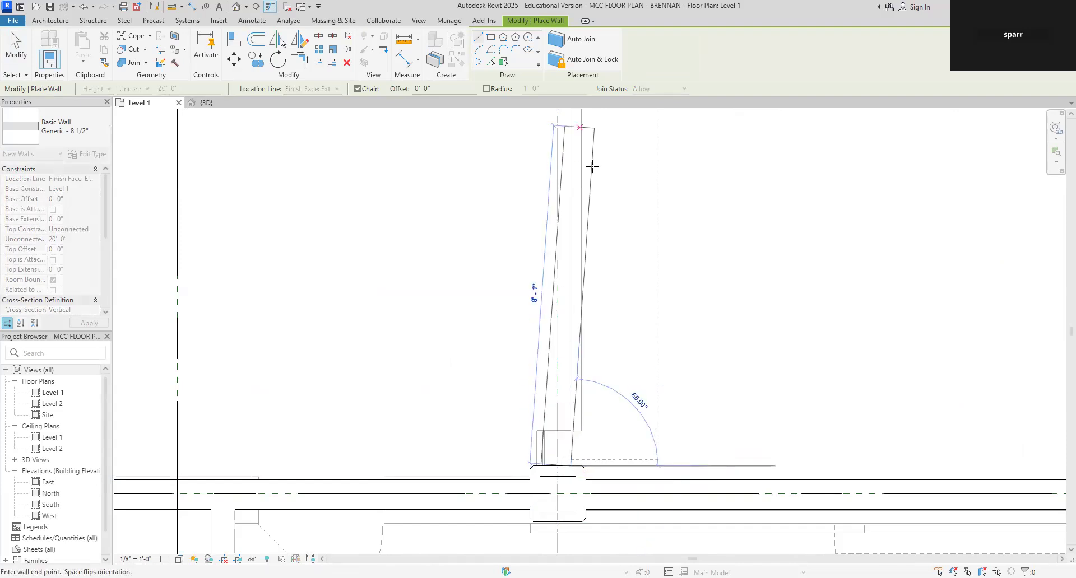
scroll(563, 154, "down", 1)
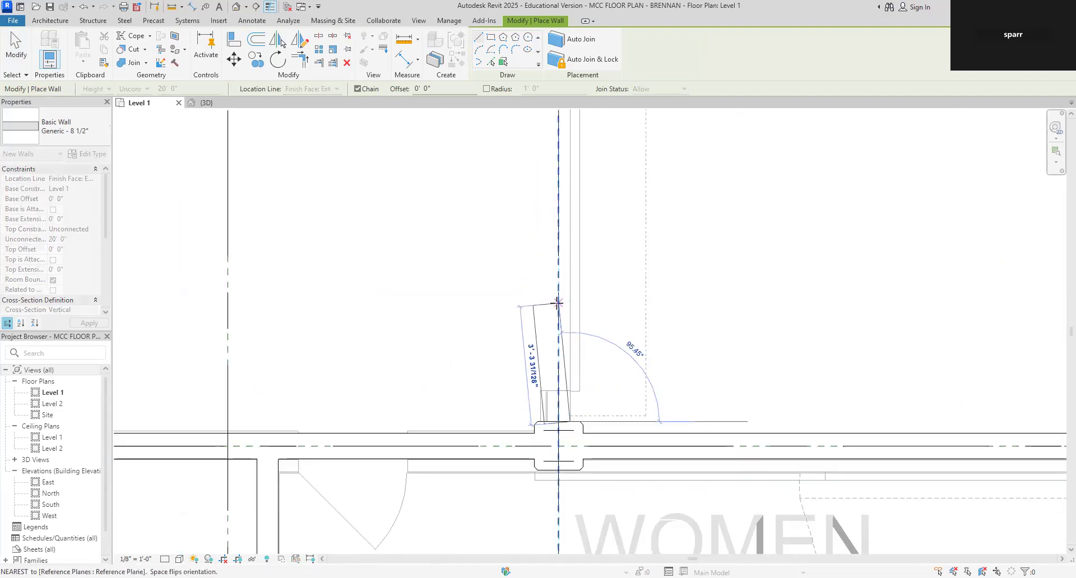
scroll(563, 301, "down", 1)
scroll(563, 301, "down", 2)
middle_click_drag(572, 342, 565, 484)
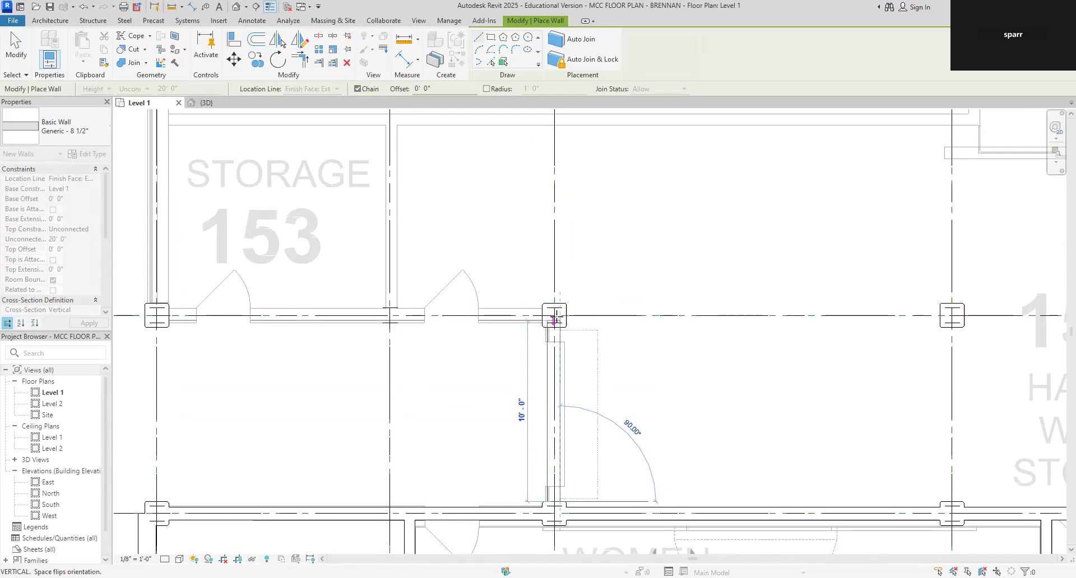
left_click(553, 315)
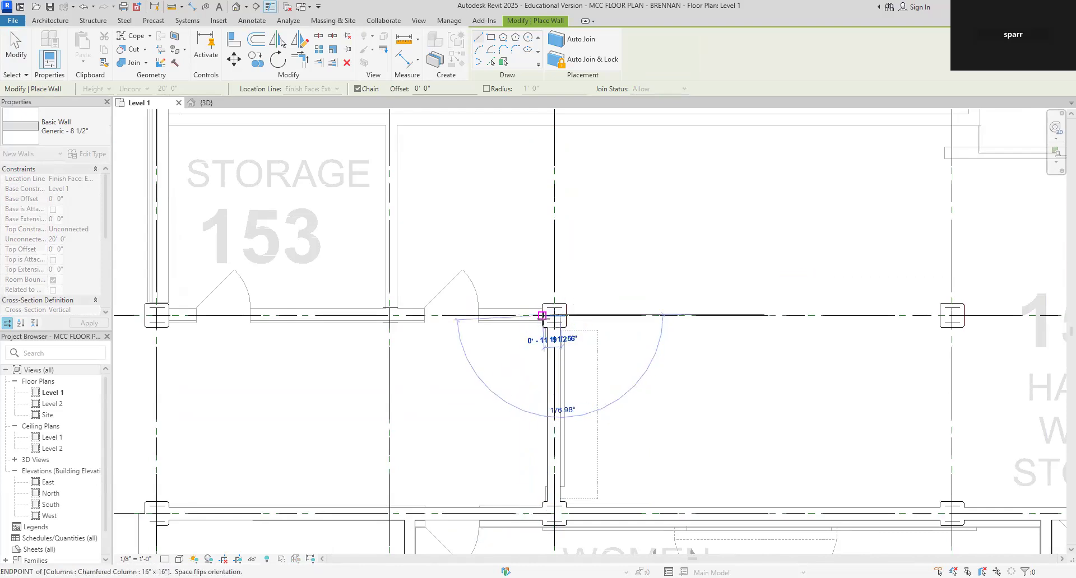
key("Escape")
Draw a Generic - 8 1/2" wall about 20' 11" long between the two columns along the door side of storage 153.
scroll(542, 320, "up", 5)
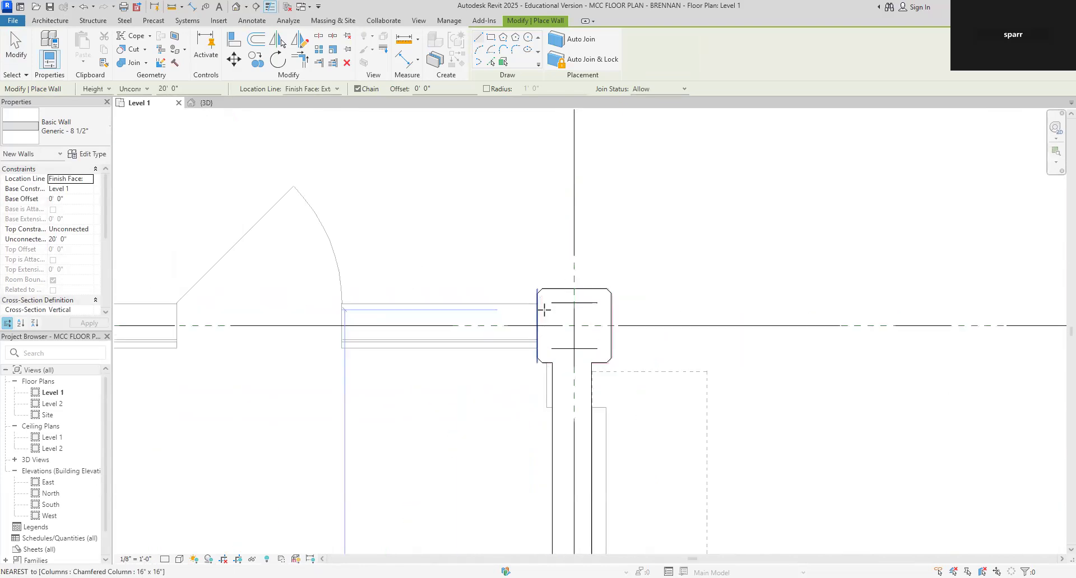
left_click(535, 302)
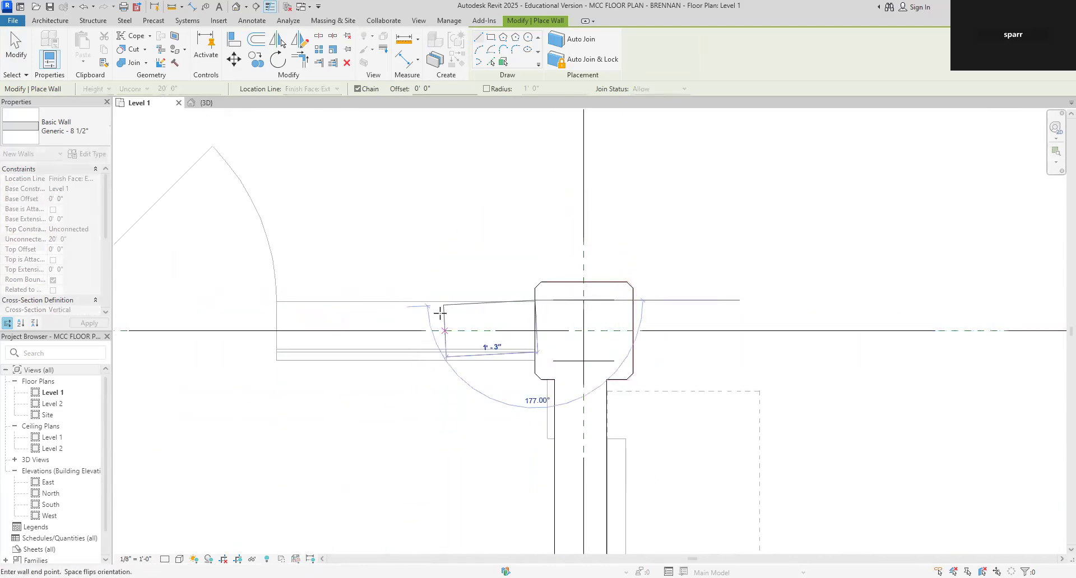
scroll(440, 313, "down", 5)
middle_click_drag(440, 314, 847, 372)
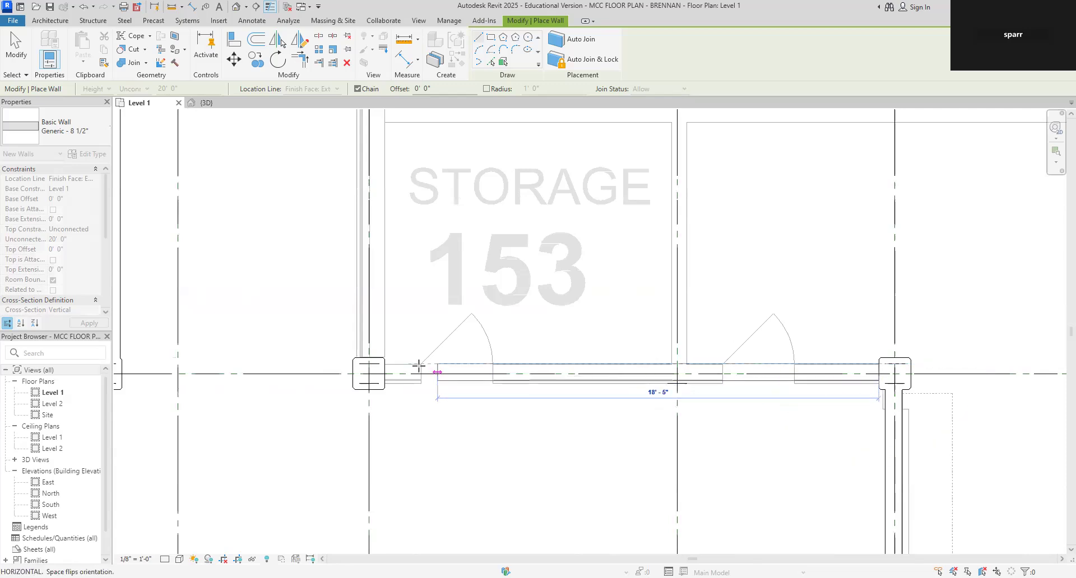
left_click(378, 371)
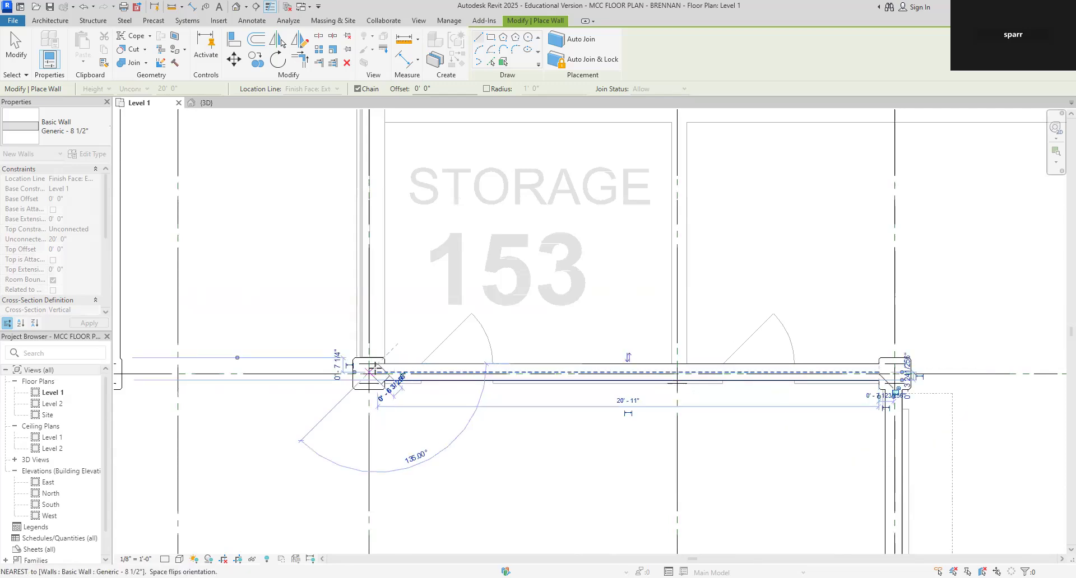
key("Escape")
Draw a Generic - 8 1/2" wall along corridor 191M from the column at storage 153 up to the corner column at corridor 191P.
scroll(372, 360, "up", 5)
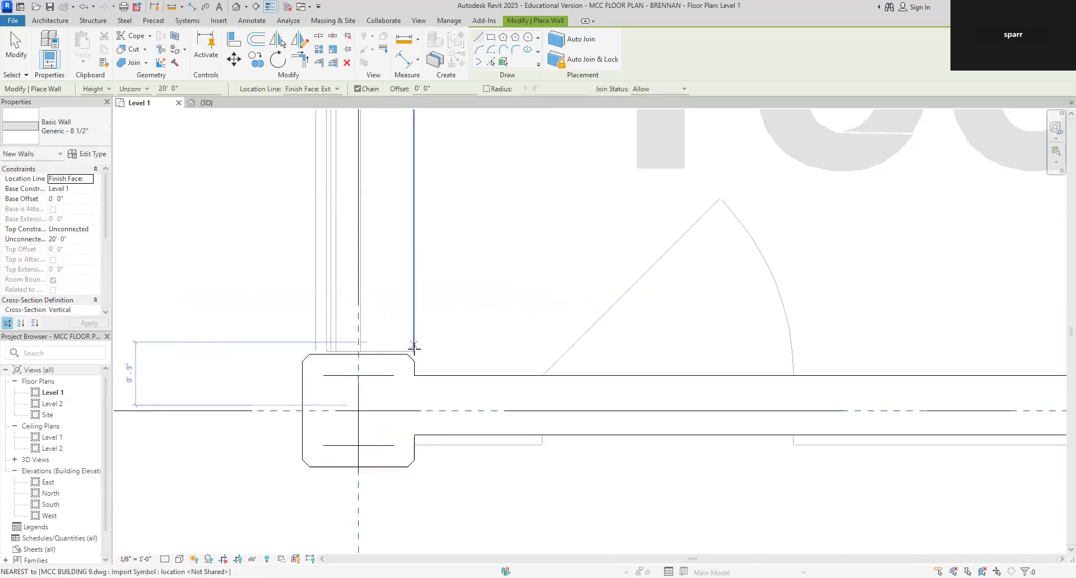
left_click(316, 354)
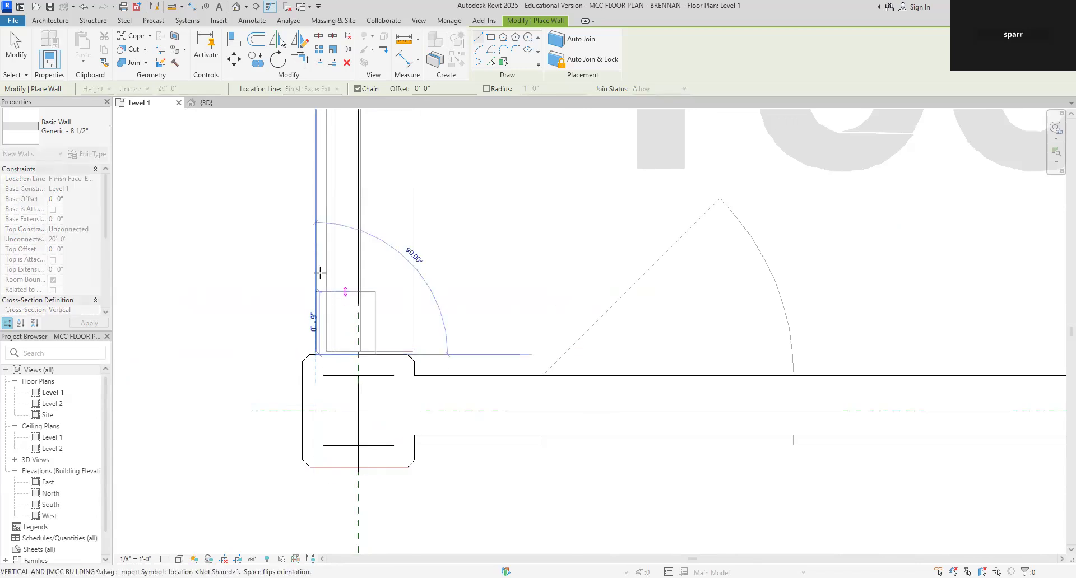
scroll(323, 280, "down", 5)
middle_click_drag(326, 283, 336, 451)
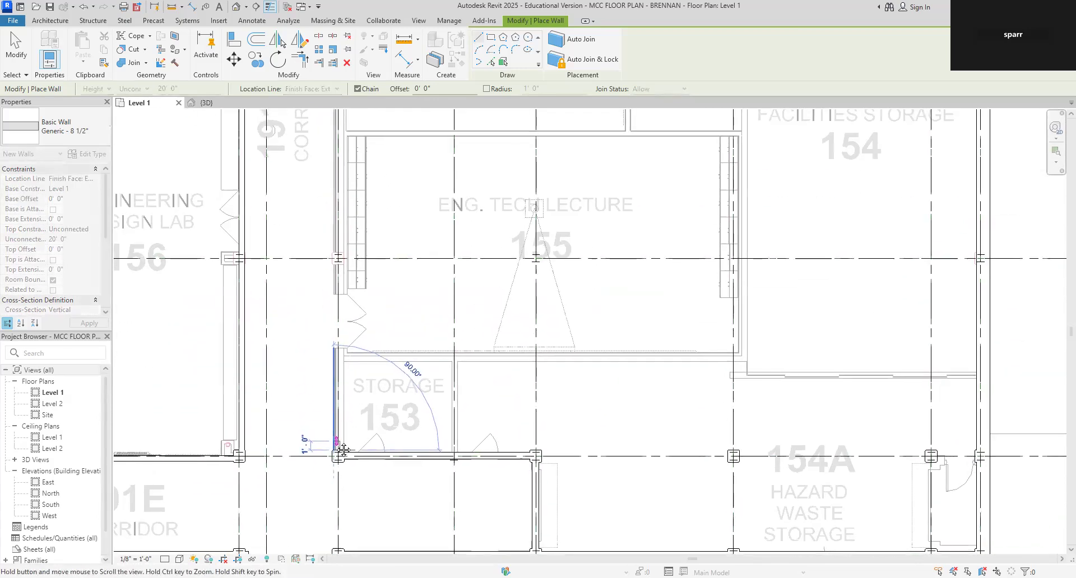
middle_click_drag(334, 294, 350, 547)
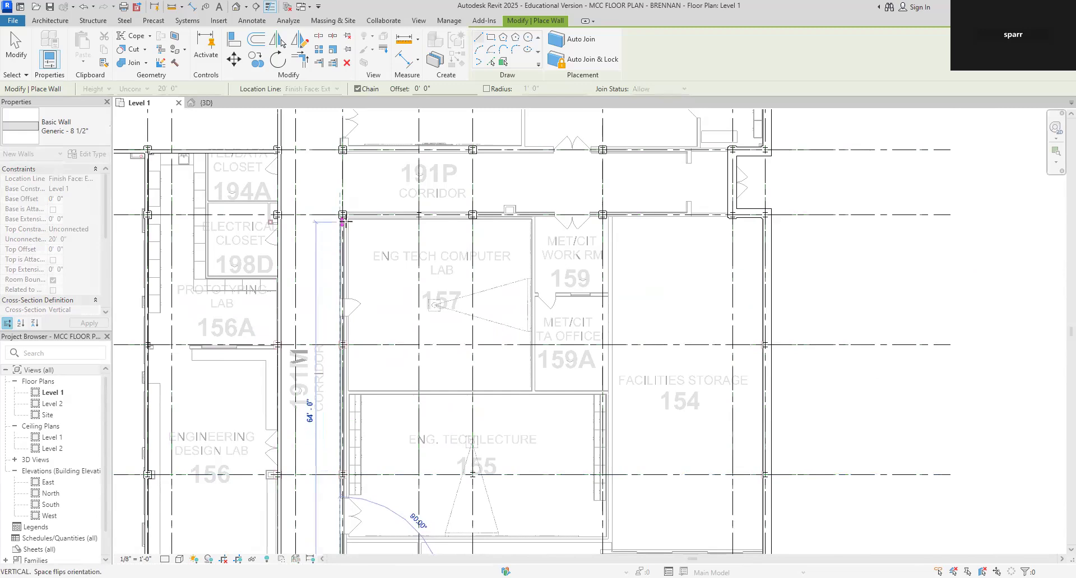
middle_click_drag(342, 221, 345, 429)
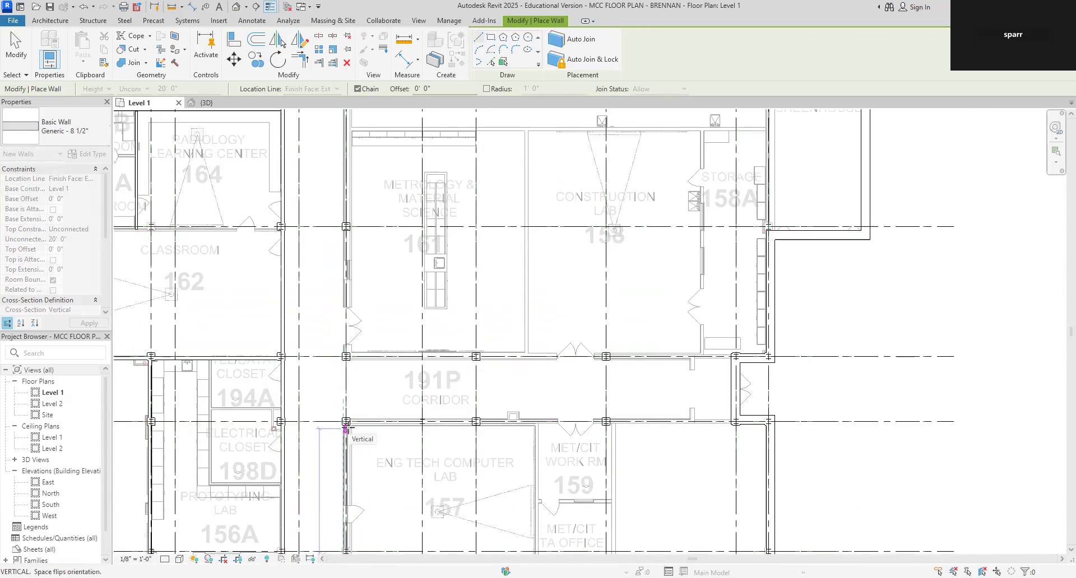
scroll(345, 429, "up", 10)
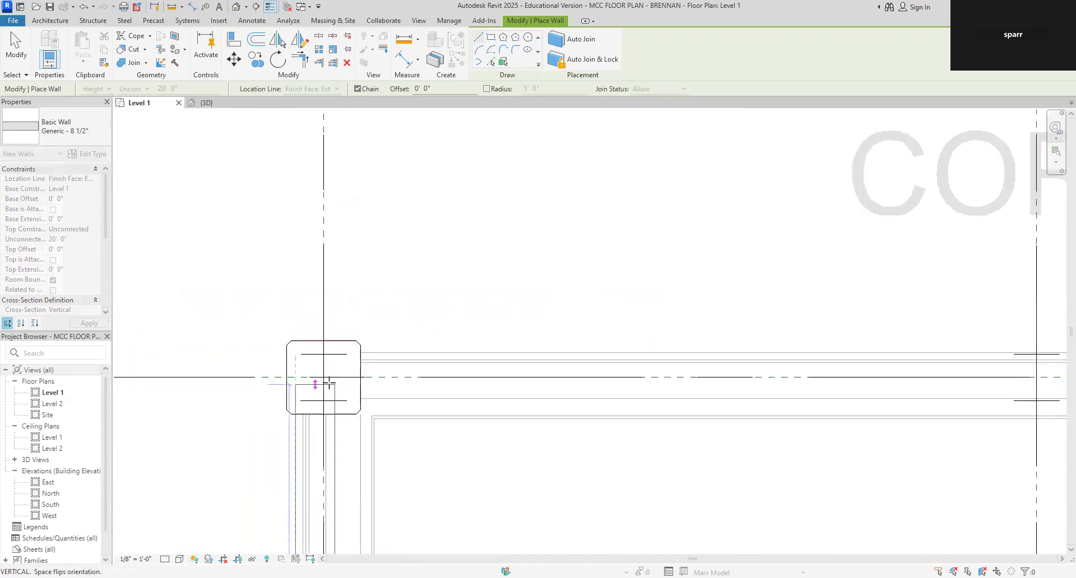
left_click(316, 385)
key("Escape")
key("Escape")
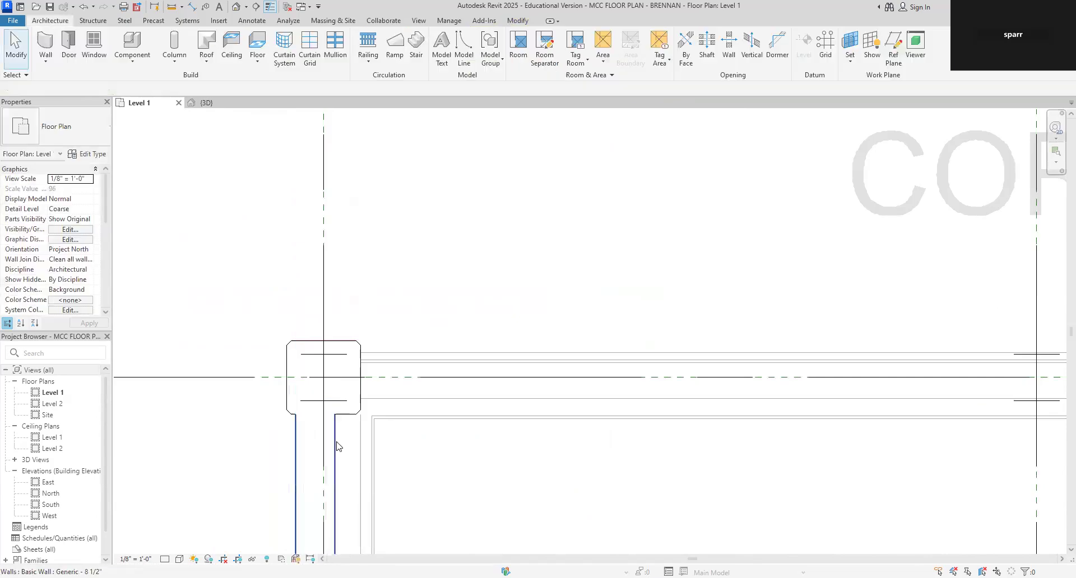
Change the new corridor 191M wall to the Generic - 12" Masonry type.
left_click(336, 444)
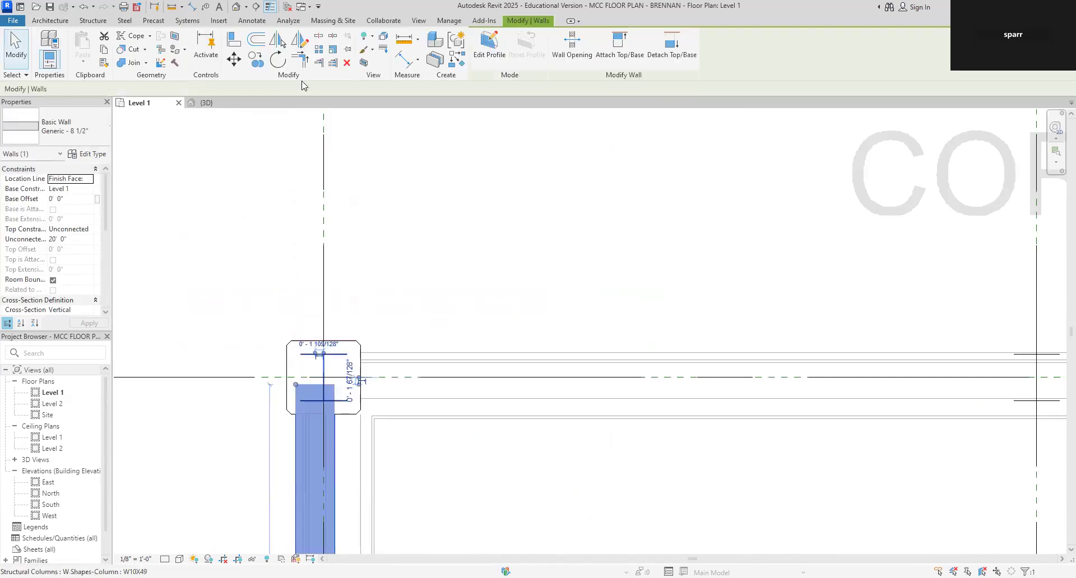
left_click(104, 136)
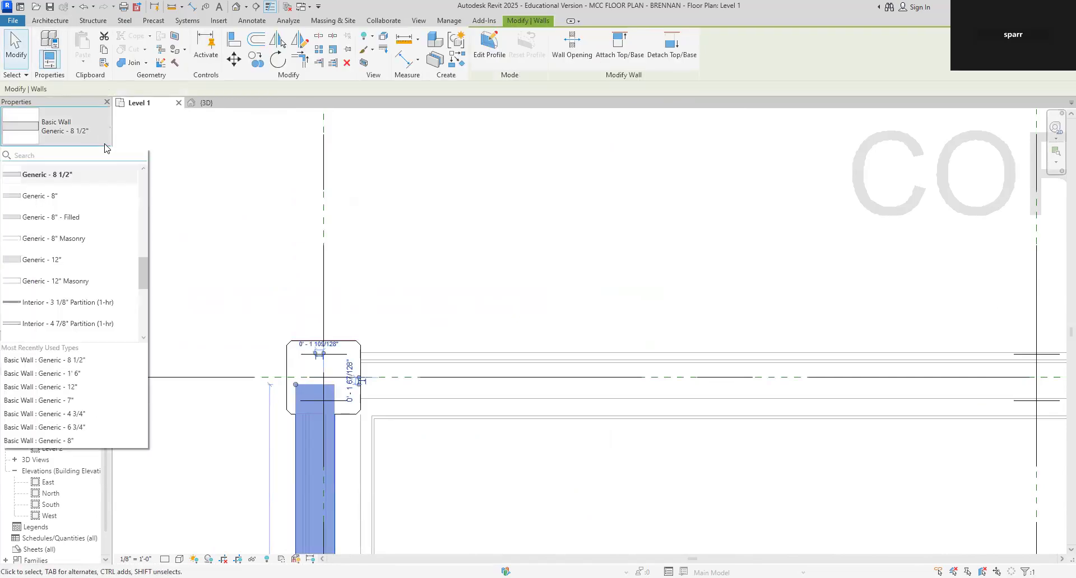
left_click(104, 281)
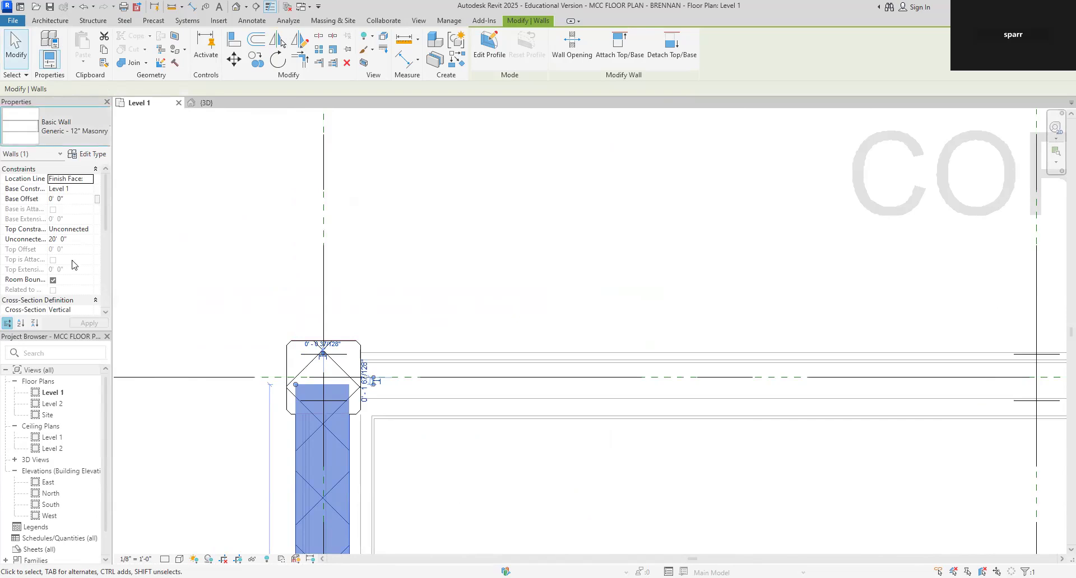
Change the corridor 191M wall's type to Generic - 1' 4 1/4".
scroll(73, 265, "down", 5)
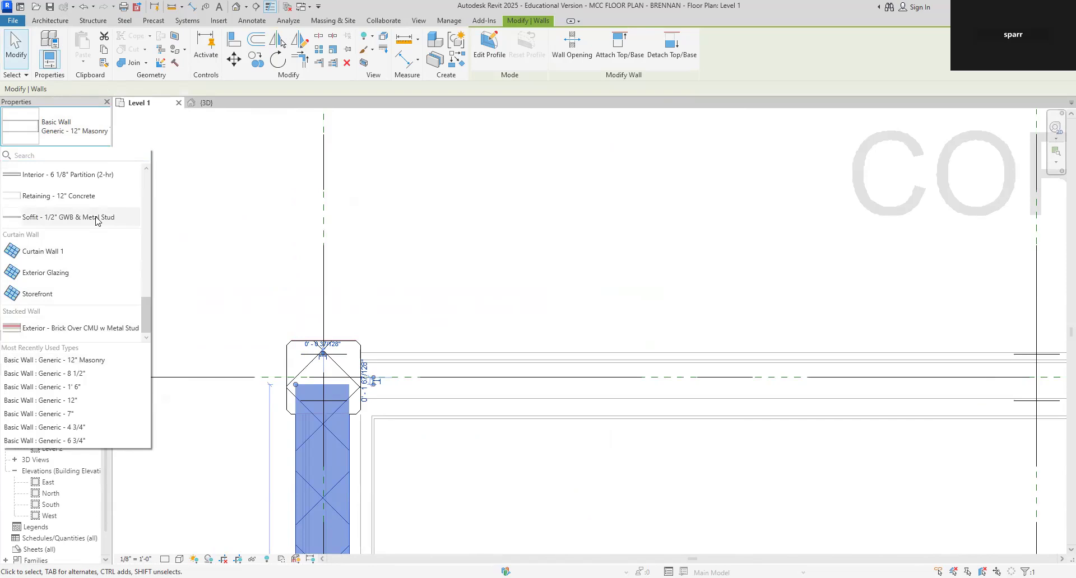
scroll(96, 220, "up", 5)
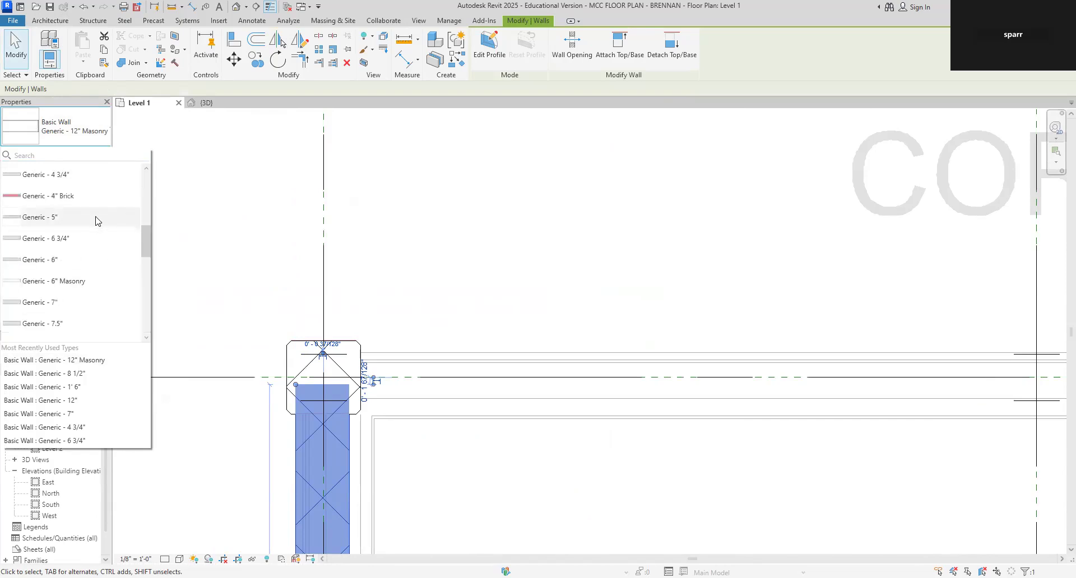
scroll(96, 221, "down", 4)
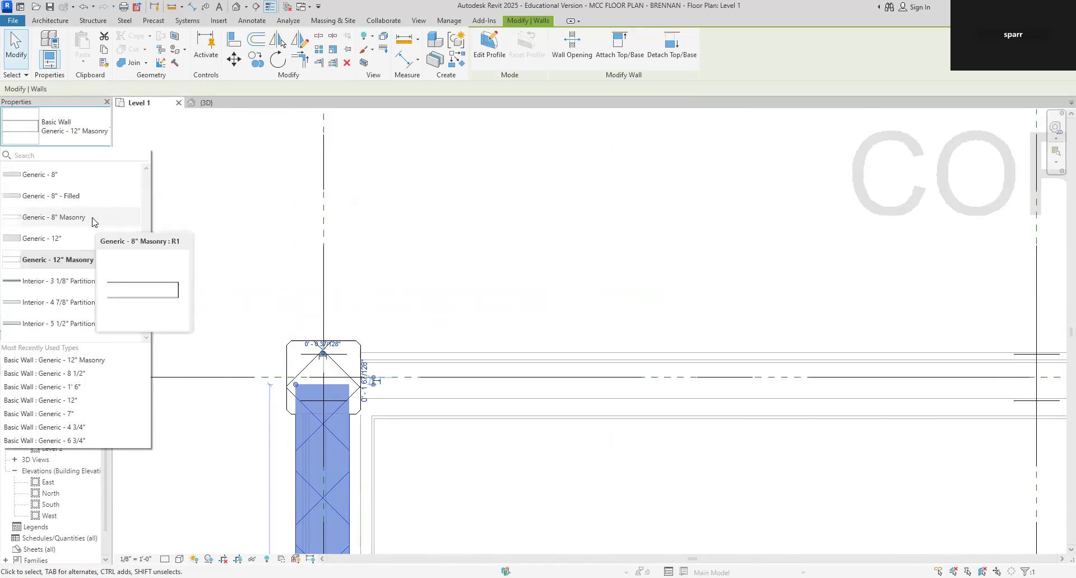
scroll(94, 222, "down", 3)
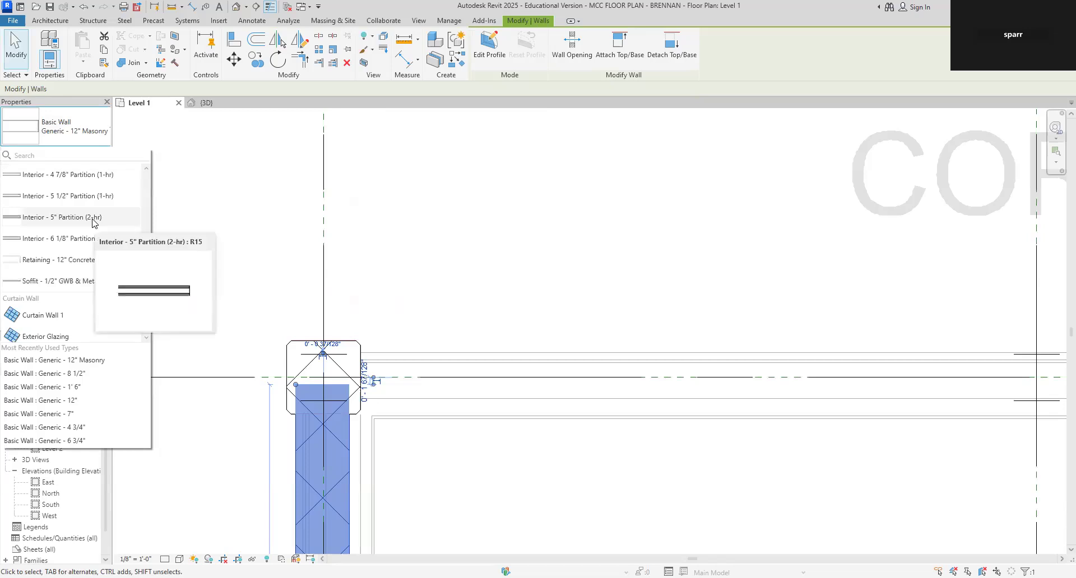
scroll(94, 223, "up", 2)
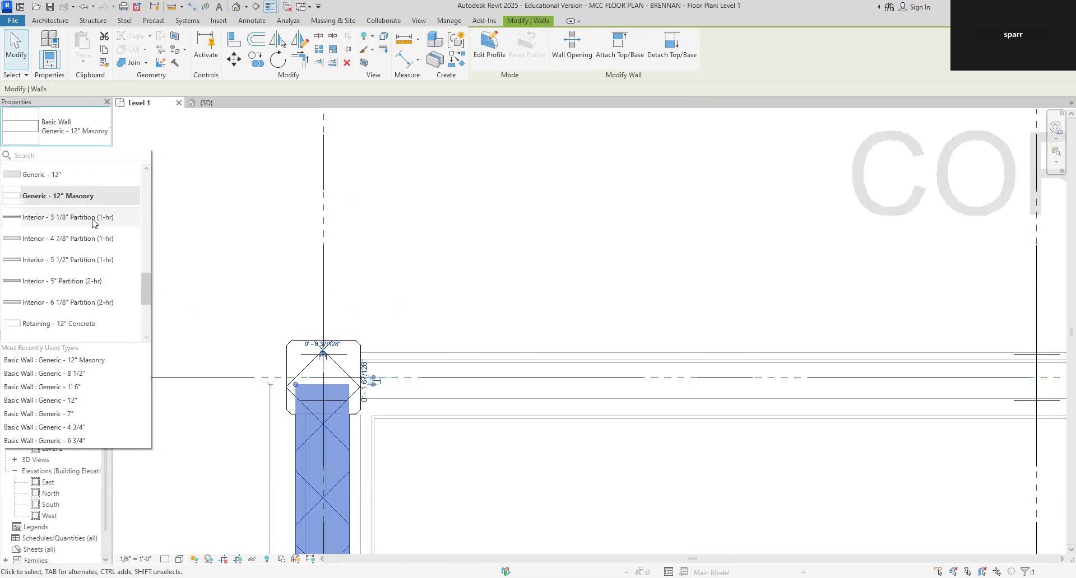
scroll(94, 222, "up", 6)
scroll(94, 223, "up", 3)
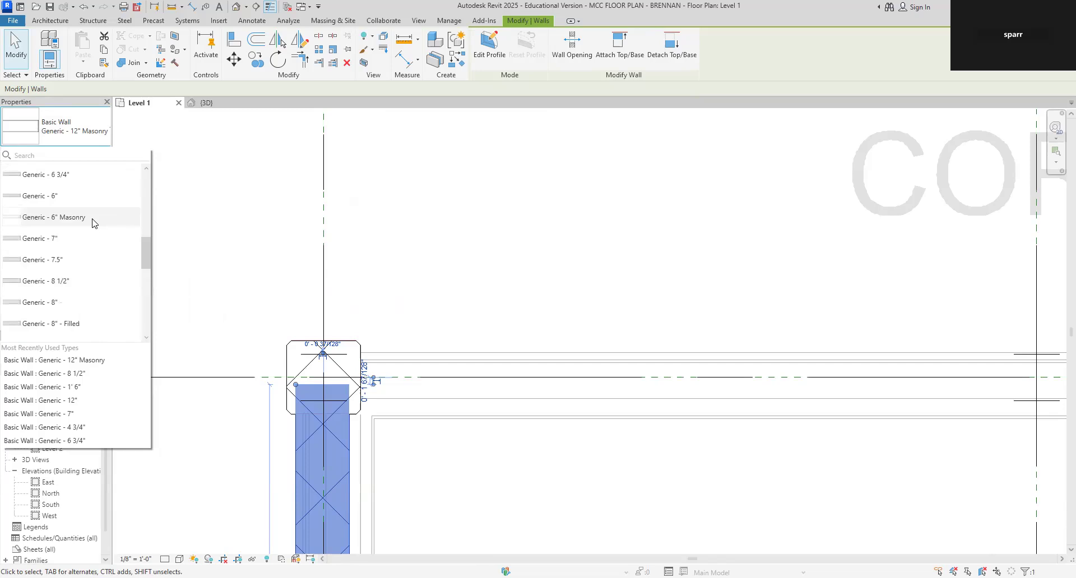
scroll(94, 223, "up", 9)
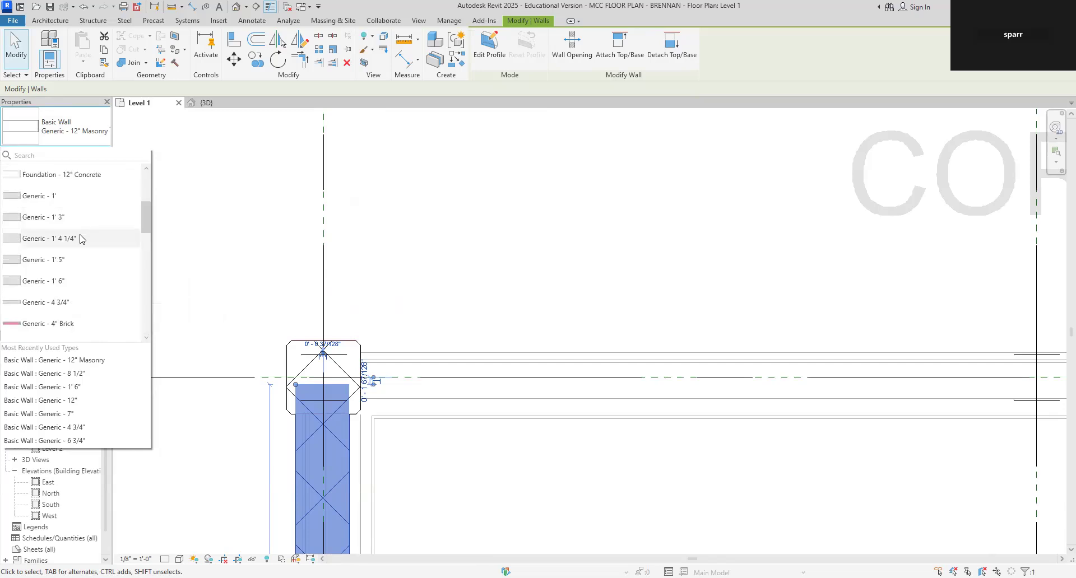
key("Escape")
key("Escape")
Check the thickened corridor 191M wall and its junction at storage 153 against the imported drawing.
scroll(530, 498, "down", 4)
scroll(480, 148, "down", 10)
scroll(481, 473, "up", 8)
scroll(447, 460, "up", 1)
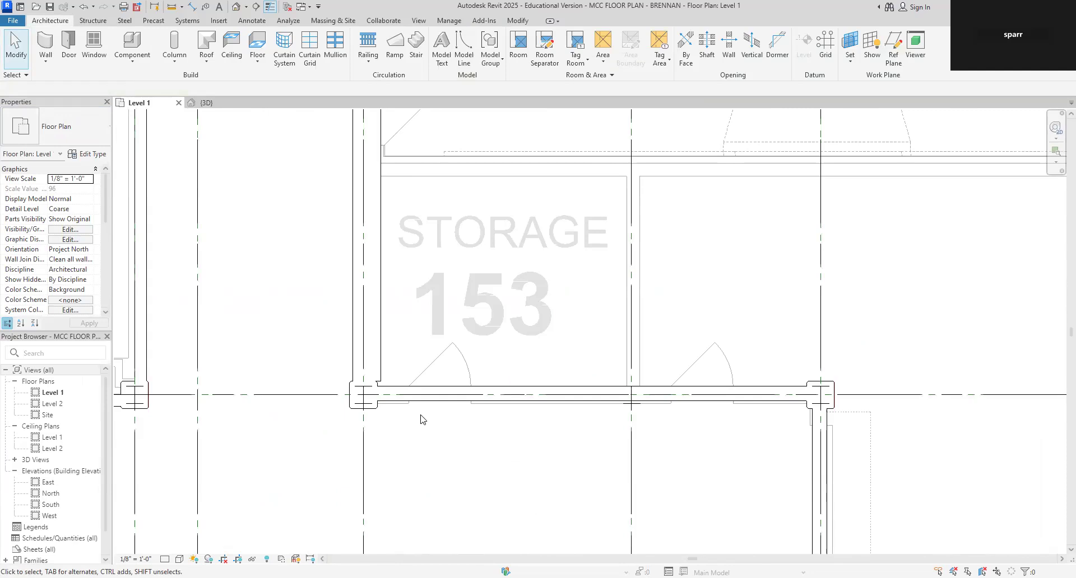
scroll(420, 400, "down", 5)
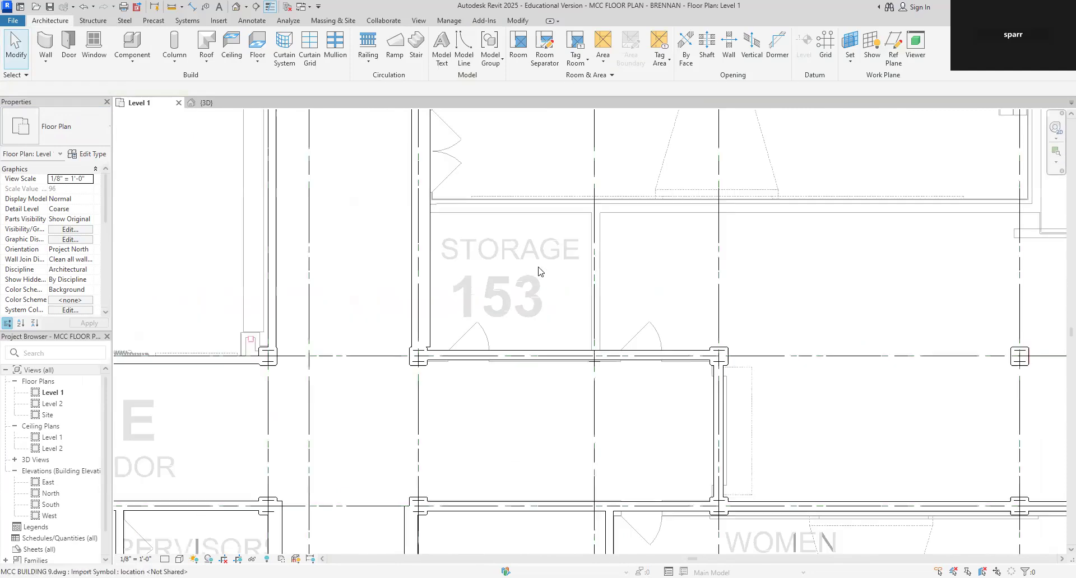
middle_click_drag(488, 291, 489, 430)
Draw a matching Generic - 1' 4 1/4" wall along the lower side of corridor 191P, from the 191M corner column to the stub near the exit.
scroll(486, 429, "up", 10)
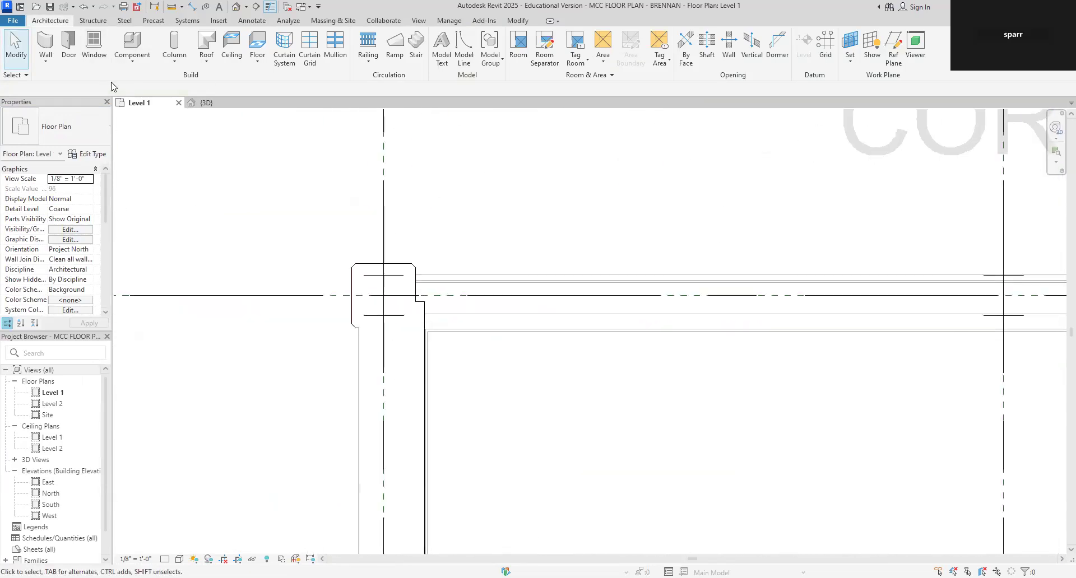
left_click(363, 407)
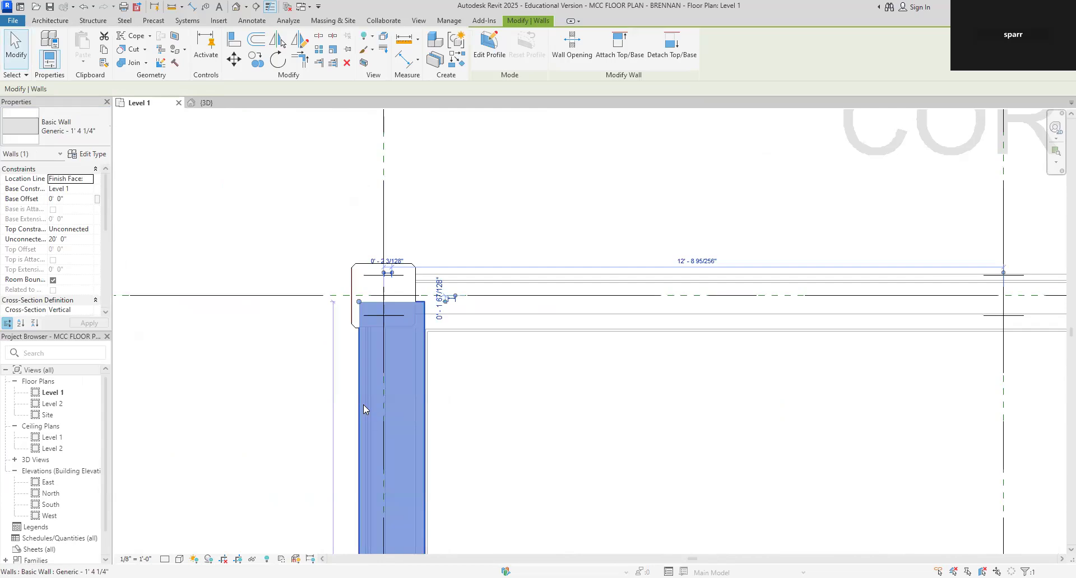
right_click(363, 404)
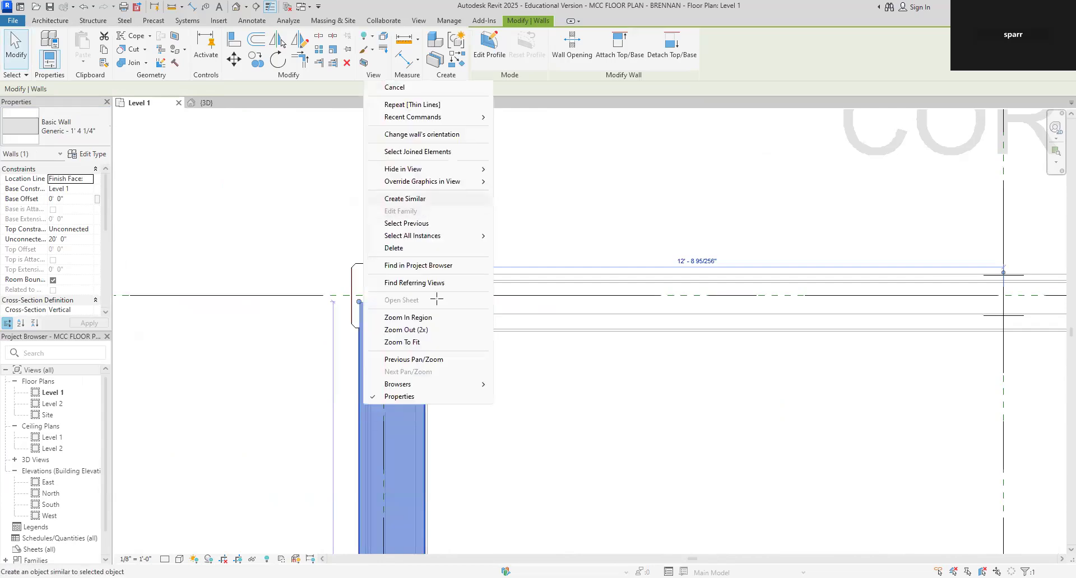
left_click(423, 200)
scroll(405, 268, "up", 3)
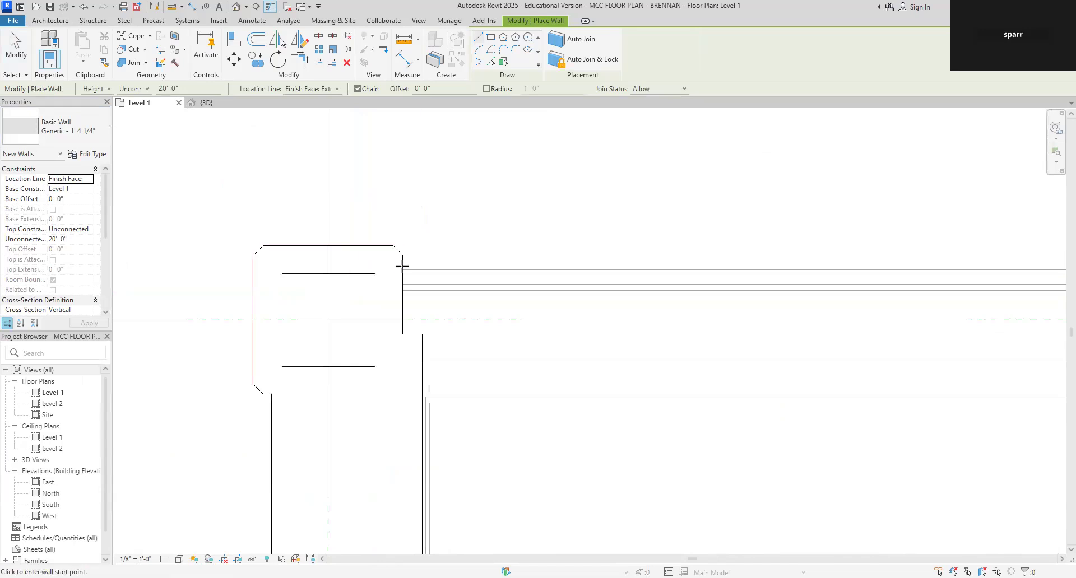
left_click(403, 270)
scroll(678, 273, "down", 6)
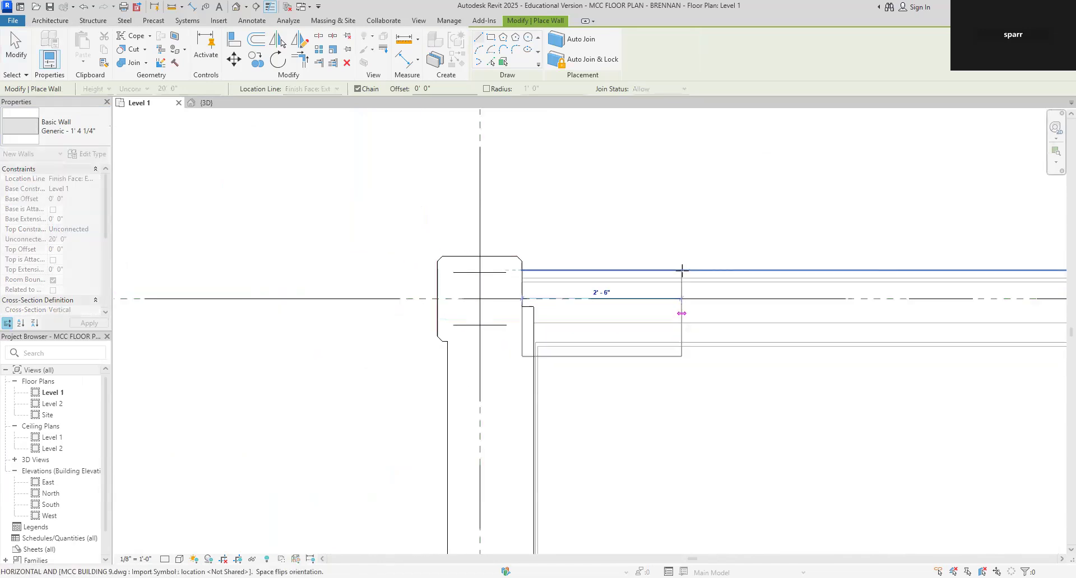
middle_click_drag(639, 292, 168, 293)
scroll(440, 285, "up", 5)
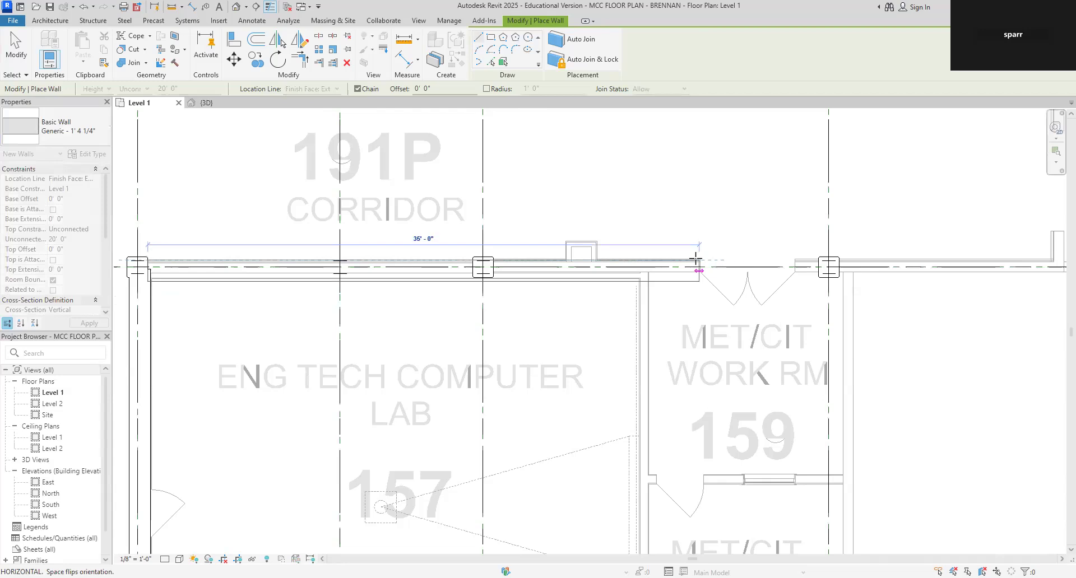
scroll(886, 260, "down", 2)
middle_click_drag(888, 263, 559, 277)
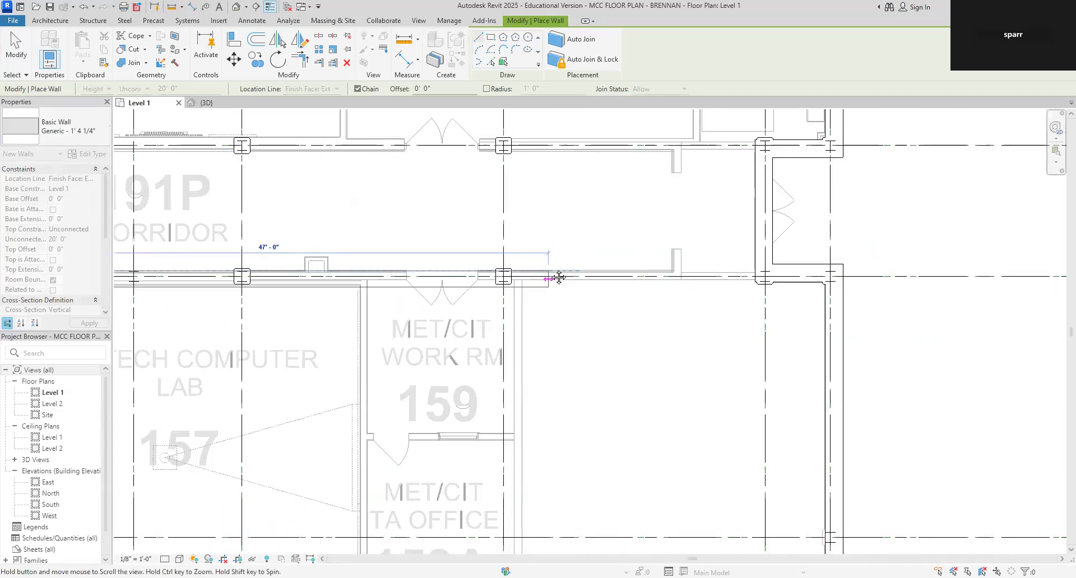
scroll(680, 278, "up", 4)
left_click(680, 274)
key("Escape")
key("Escape")
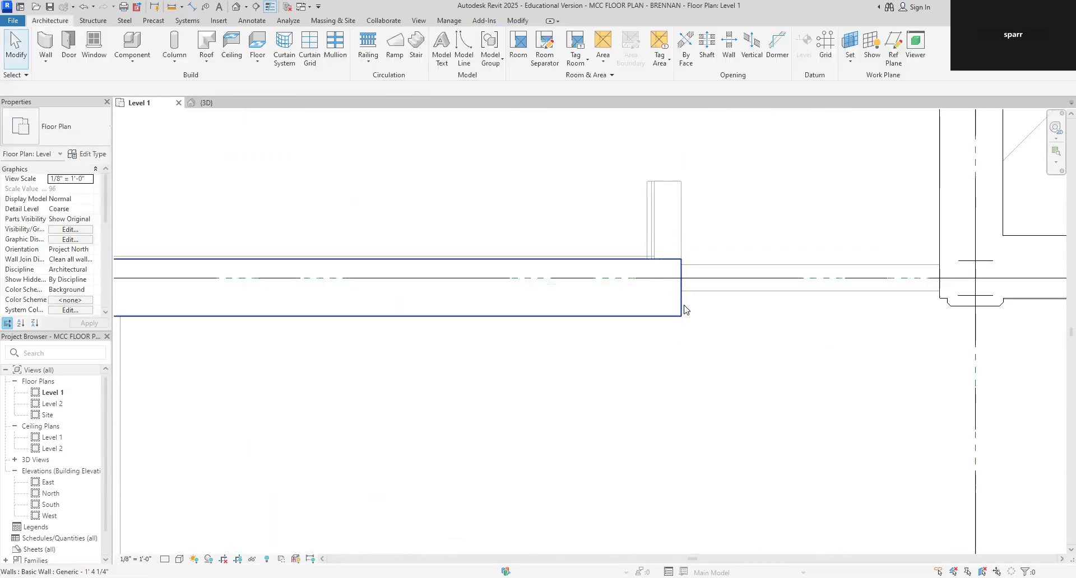
Draw a Generic - 1' 4 1/4" wall up the right side of corridor 191M, from corridor 191P's upper corner column to the 191S corner column.
scroll(518, 370, "down", 5)
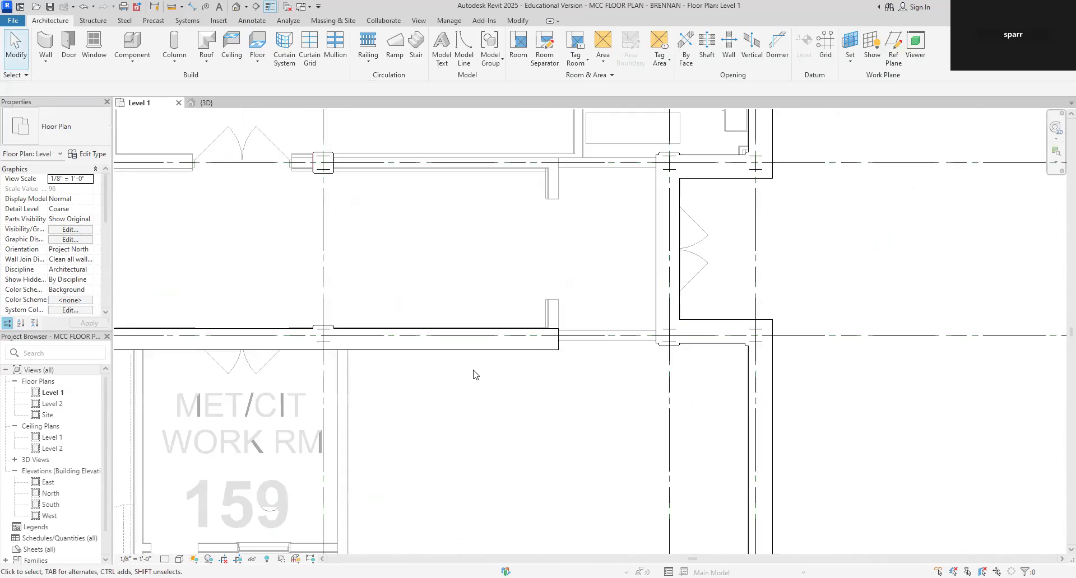
scroll(532, 334, "up", 2)
scroll(447, 343, "up", 2)
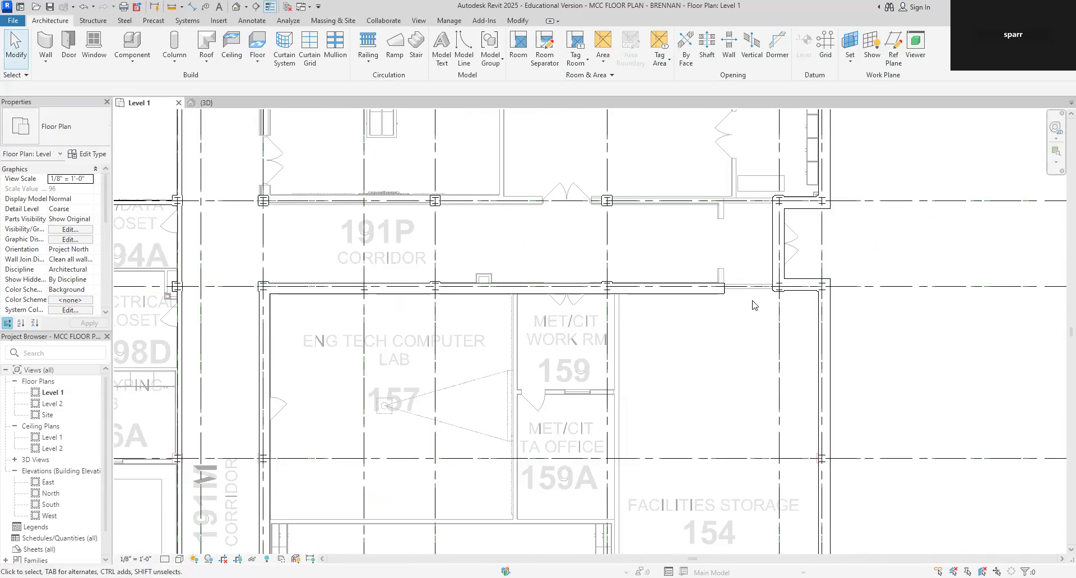
middle_click_drag(754, 305, 730, 352)
middle_click_drag(567, 275, 589, 300)
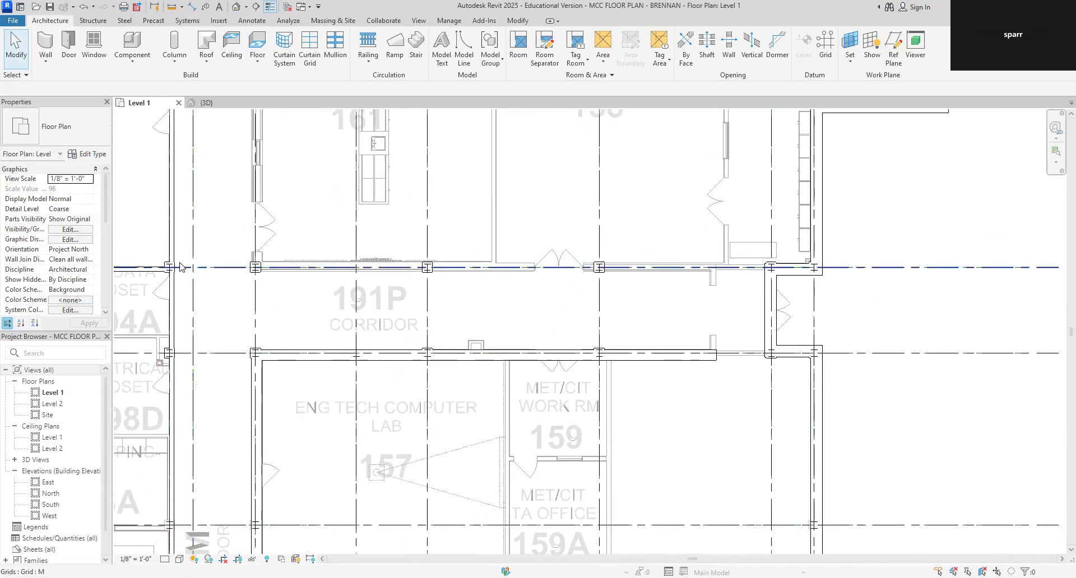
scroll(278, 236, "up", 6)
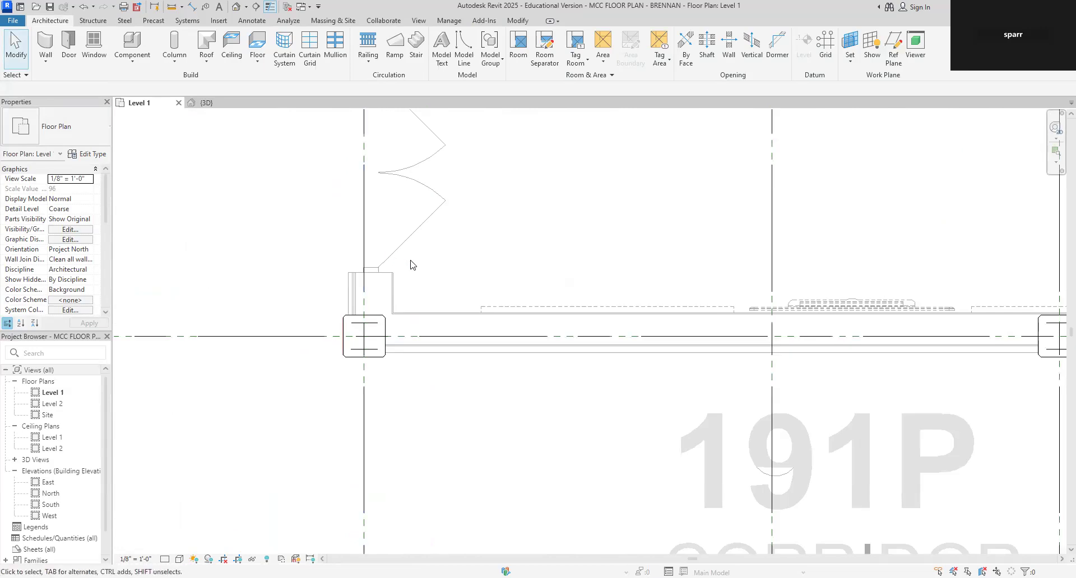
left_click(44, 41)
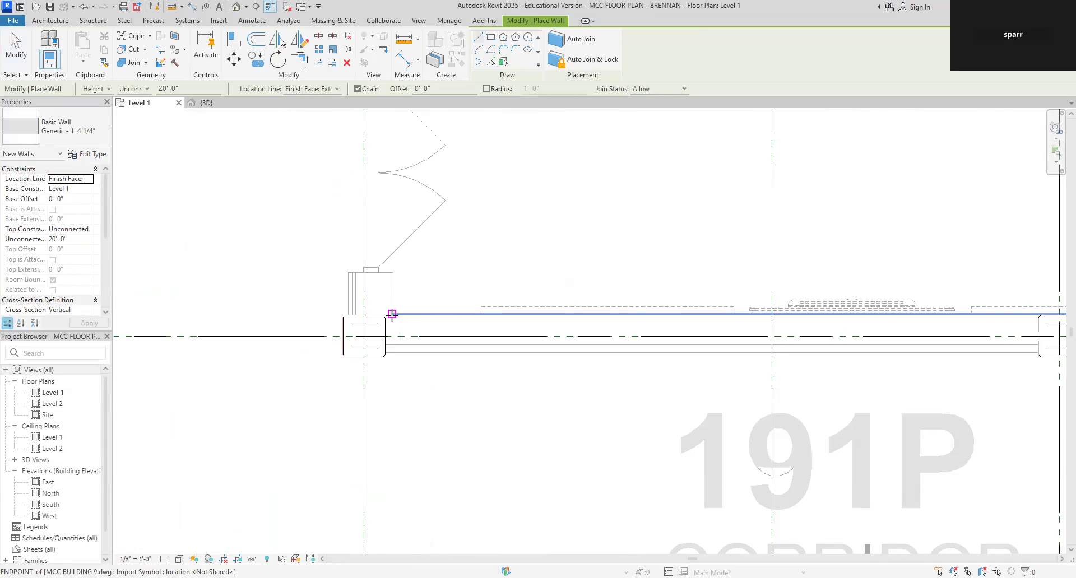
scroll(319, 313, "up", 5)
left_click(447, 321)
scroll(442, 224, "down", 4)
scroll(444, 223, "down", 8)
middle_click_drag(455, 253, 450, 399)
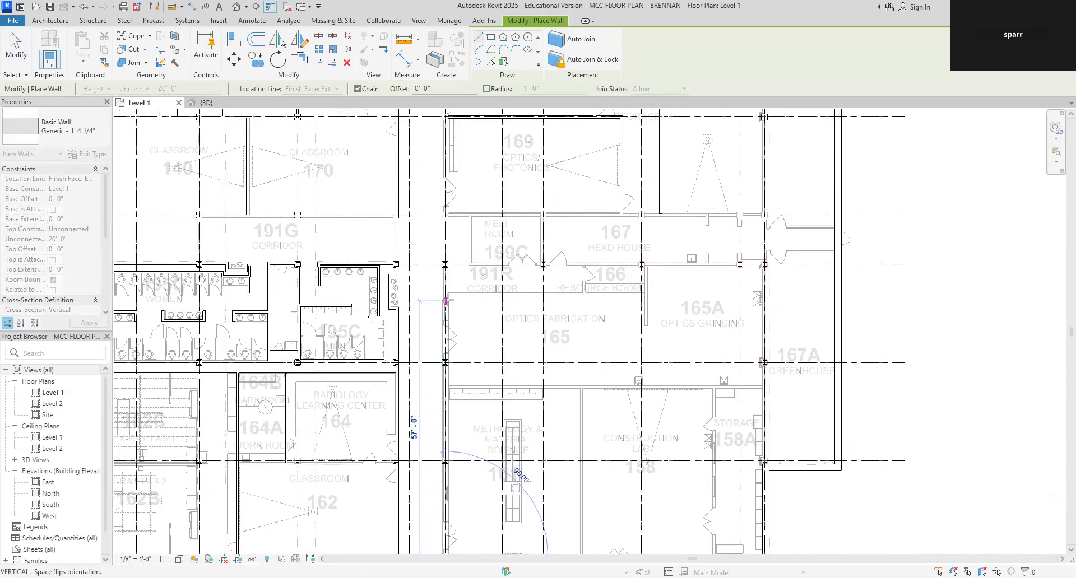
middle_click_drag(454, 302, 452, 474)
middle_click_drag(452, 148, 456, 439)
scroll(448, 373, "up", 5)
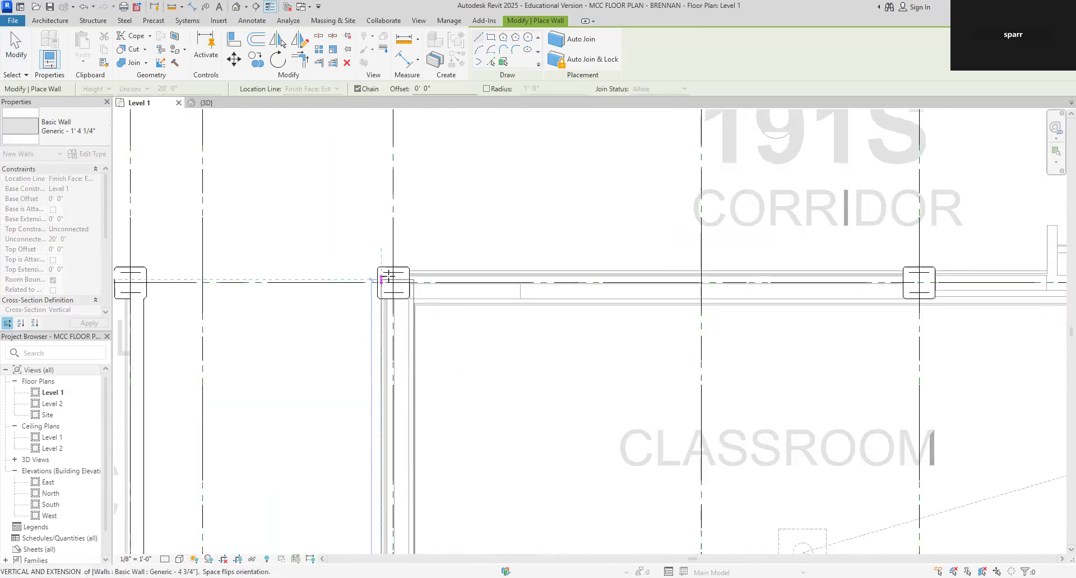
left_click(387, 282)
key("Escape")
Draw a Generic - 1' 4 1/4" wall along the lower side of corridor 191S, from the 191M corner to the column above optic lab 177.
scroll(416, 287, "up", 5)
scroll(415, 288, "up", 3)
left_click(390, 220)
scroll(476, 180, "down", 6)
scroll(678, 190, "up", 4)
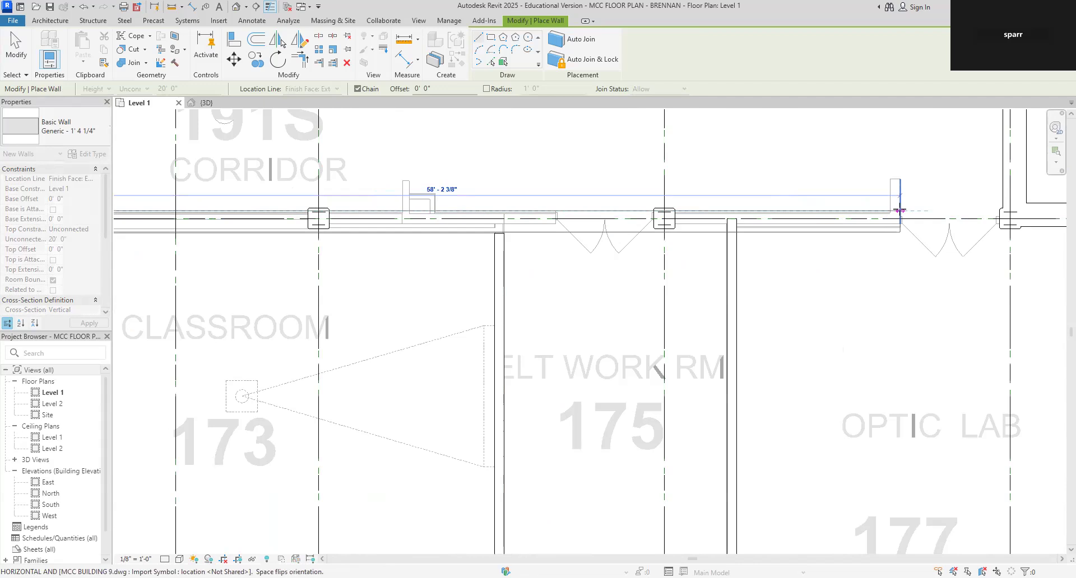
key("Escape")
key("Escape")
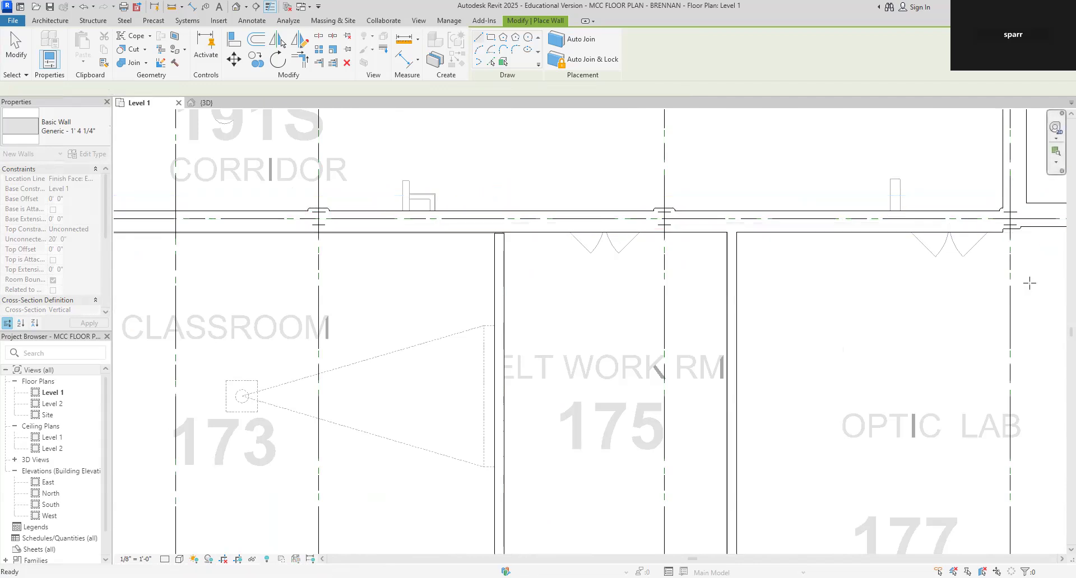
Draw a wall similar to the Generic - 7.5" partition, dividing classrooms 173 and 171 along the imported lines.
scroll(986, 302, "down", 5)
scroll(852, 269, "down", 4)
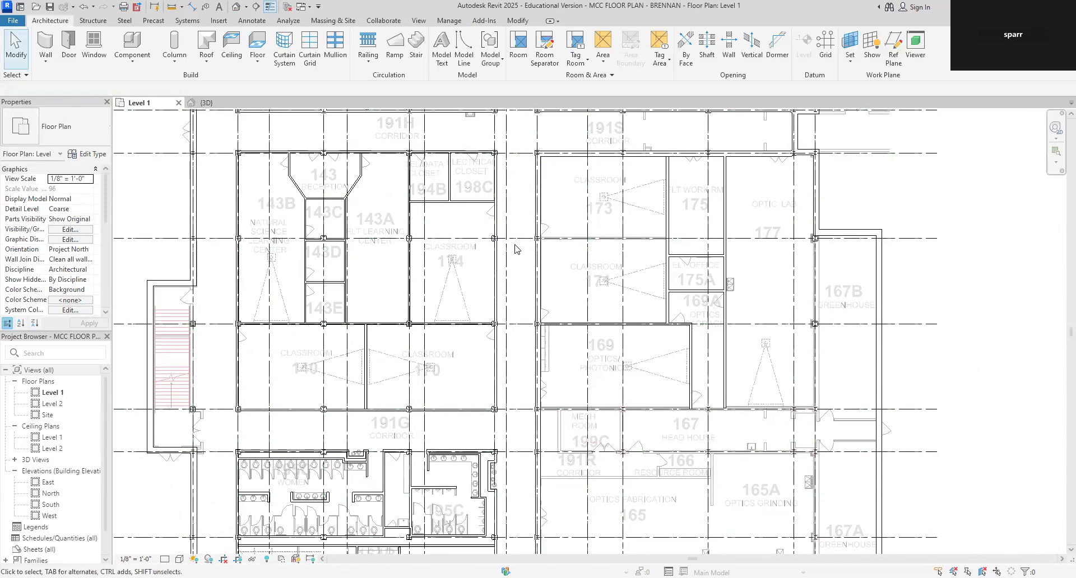
scroll(695, 330, "up", 2)
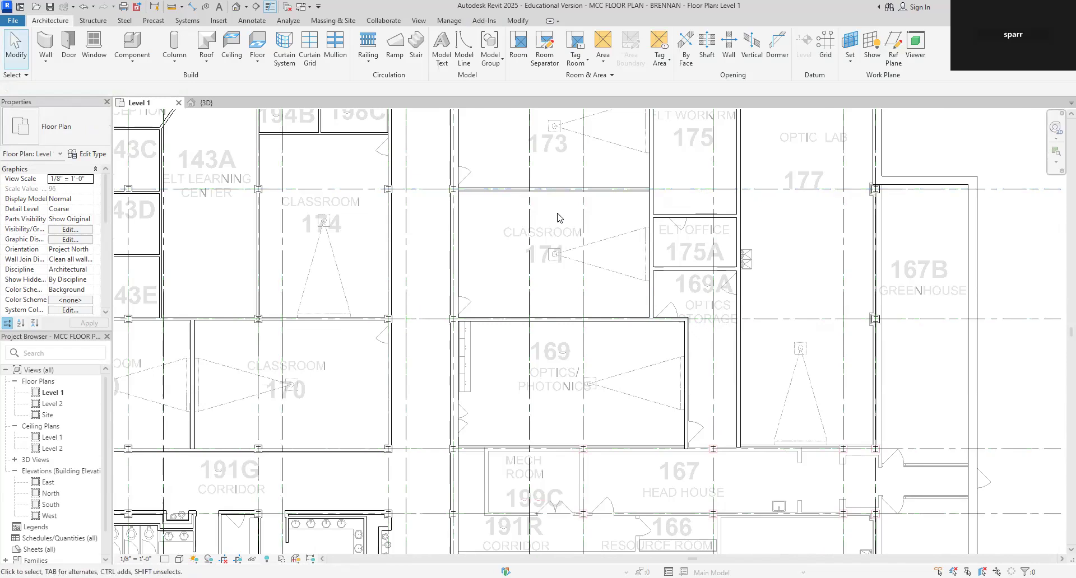
scroll(693, 187, "up", 2)
left_click(629, 218)
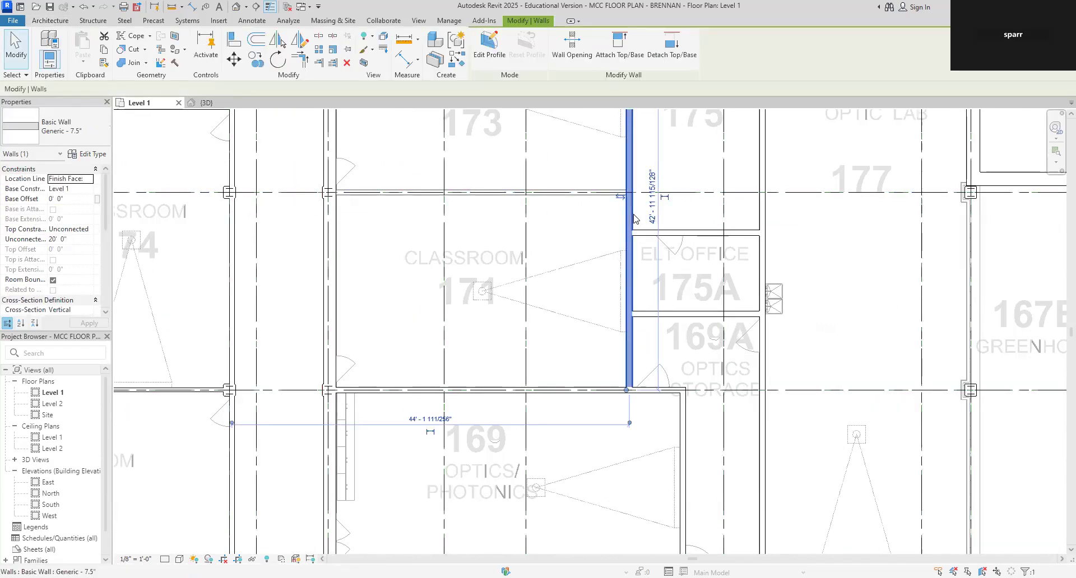
right_click(635, 218)
left_click(675, 333)
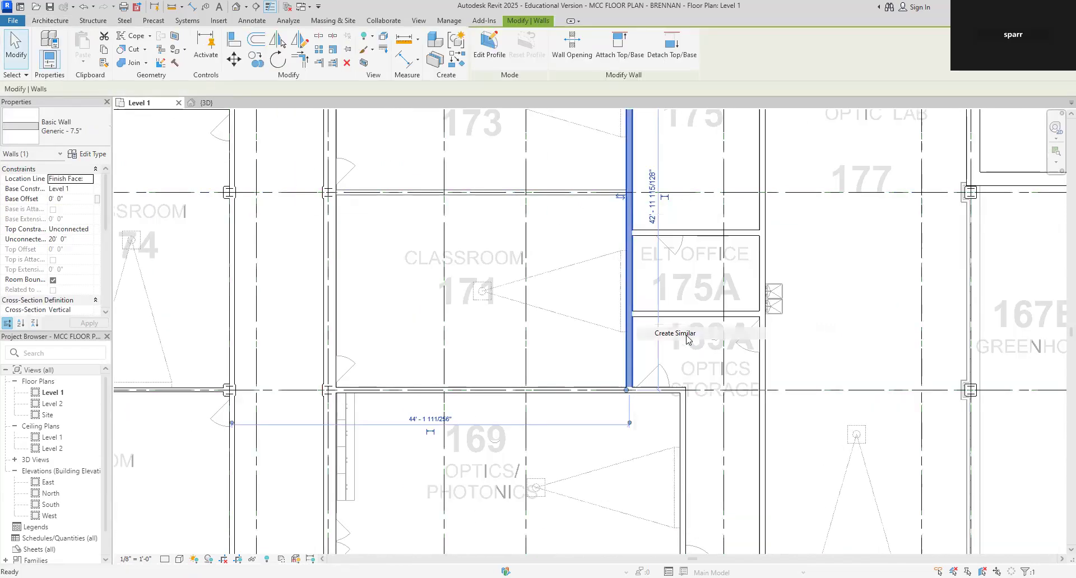
scroll(327, 185, "up", 6)
scroll(319, 179, "up", 2)
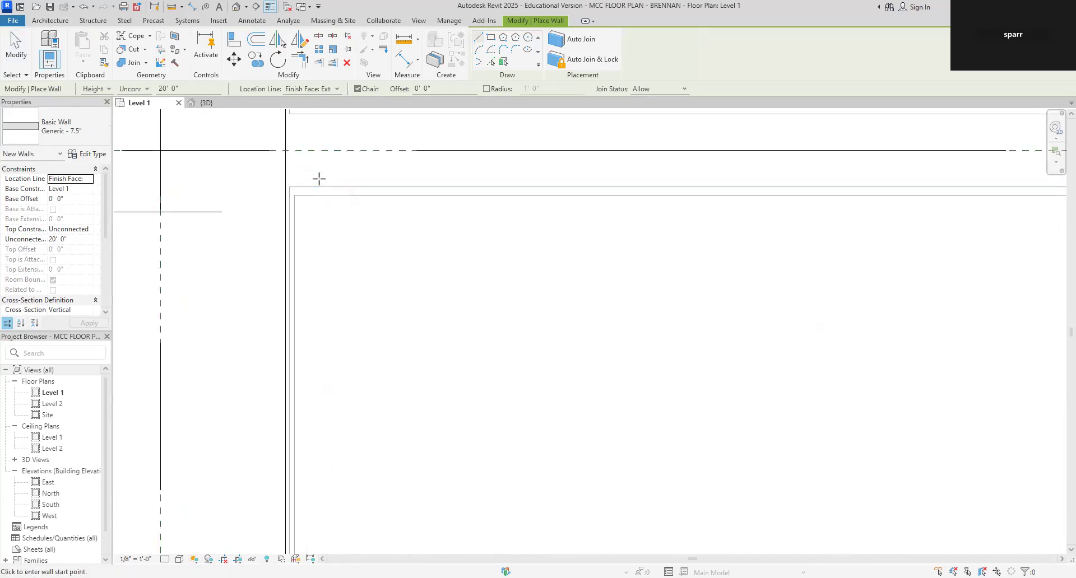
left_click(297, 197)
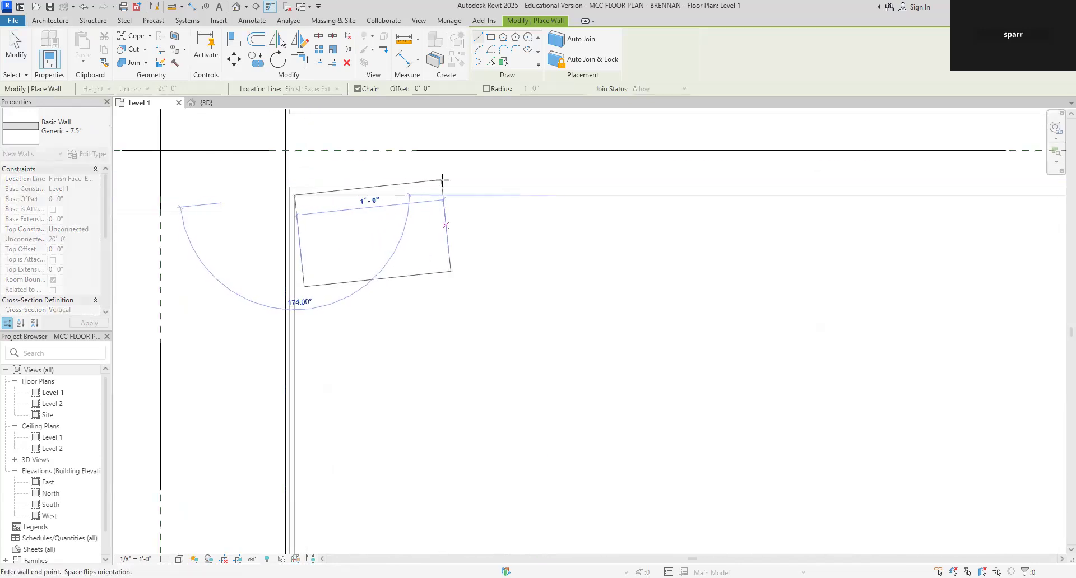
key("space")
scroll(460, 201, "down", 9)
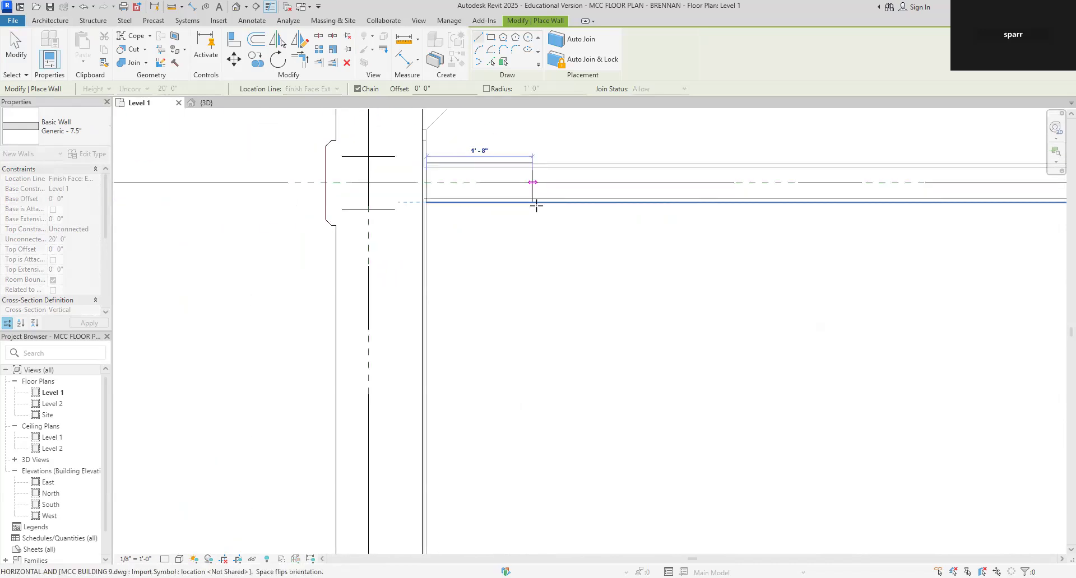
middle_click_drag(605, 219, 309, 260)
left_click(779, 245)
key("Escape")
key("Escape")
Stretch the new partition between classrooms 173 and 171 so its left end meets the corridor 191M wall.
left_click(293, 242)
left_click_drag(262, 245, 250, 244)
left_click(335, 274)
Draw the left wall of mech room 199C down to corridor 191R, matching the Generic - 7.5" wall above optics/photonics 169.
scroll(337, 274, "down", 5)
scroll(362, 274, "down", 1)
middle_click_drag(454, 386, 454, 290)
middle_click_drag(442, 333, 458, 217)
scroll(353, 364, "up", 5)
middle_click_drag(389, 400, 397, 469)
scroll(384, 228, "down", 1)
scroll(367, 220, "down", 1)
middle_click_drag(377, 230, 396, 417)
left_click(439, 136)
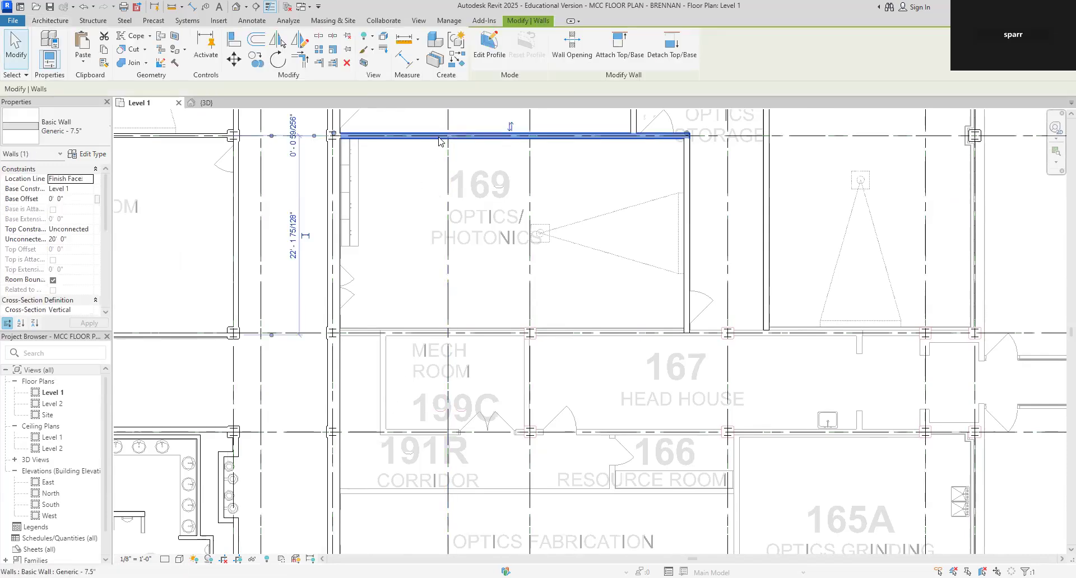
right_click(439, 141)
left_click(508, 263)
scroll(353, 373, "up", 5)
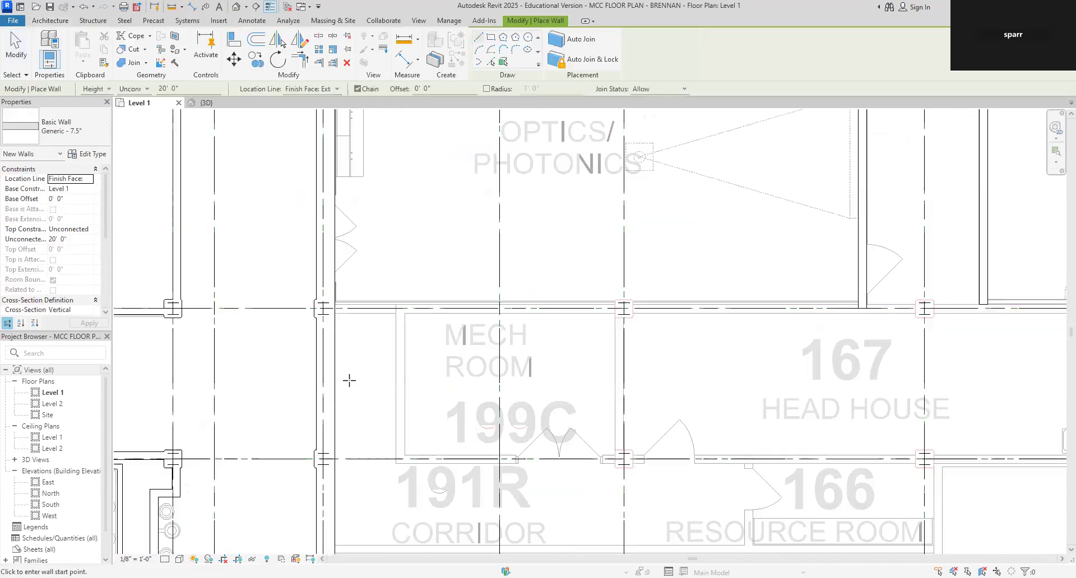
left_click(407, 244)
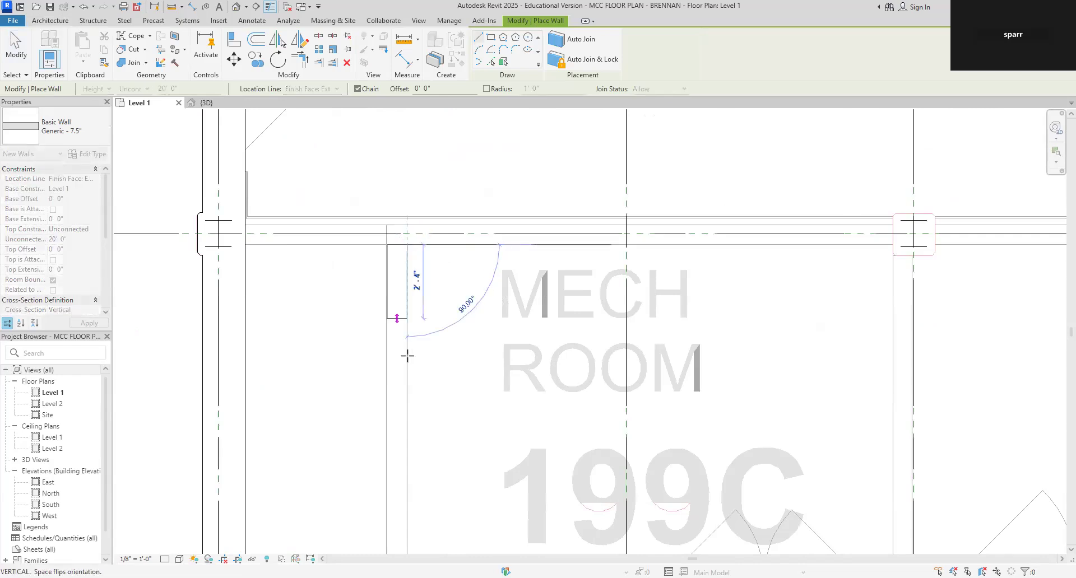
scroll(408, 353, "down", 3)
middle_click_drag(409, 311, 391, 199)
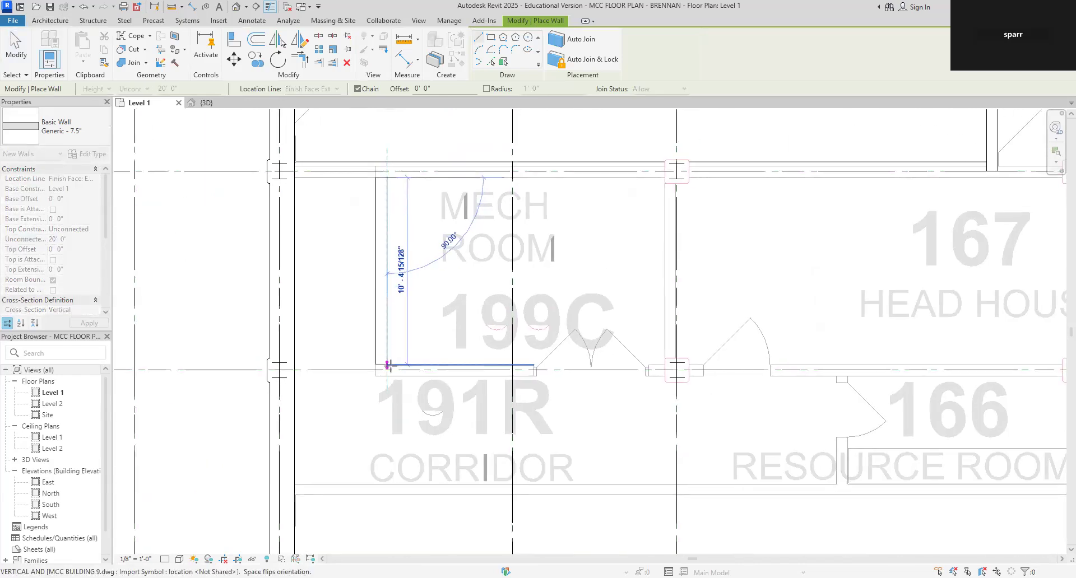
left_click(386, 364)
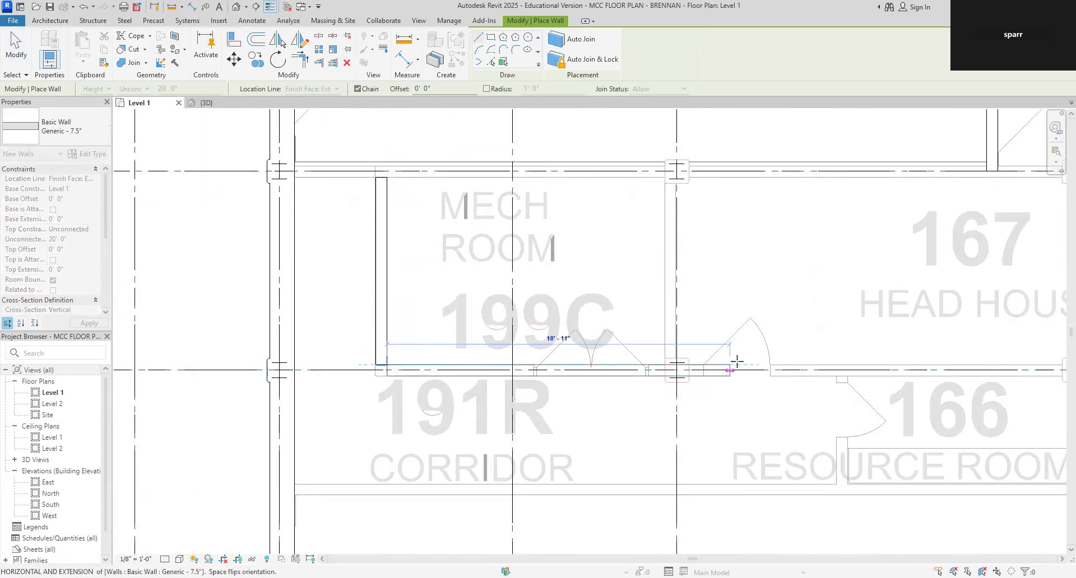
Continue the Generic - 7.5" wall along the lower side of mech room 199C and head house 167 to the column above optics grinding 165A.
scroll(823, 355, "down", 2)
middle_click_drag(834, 364, 233, 285)
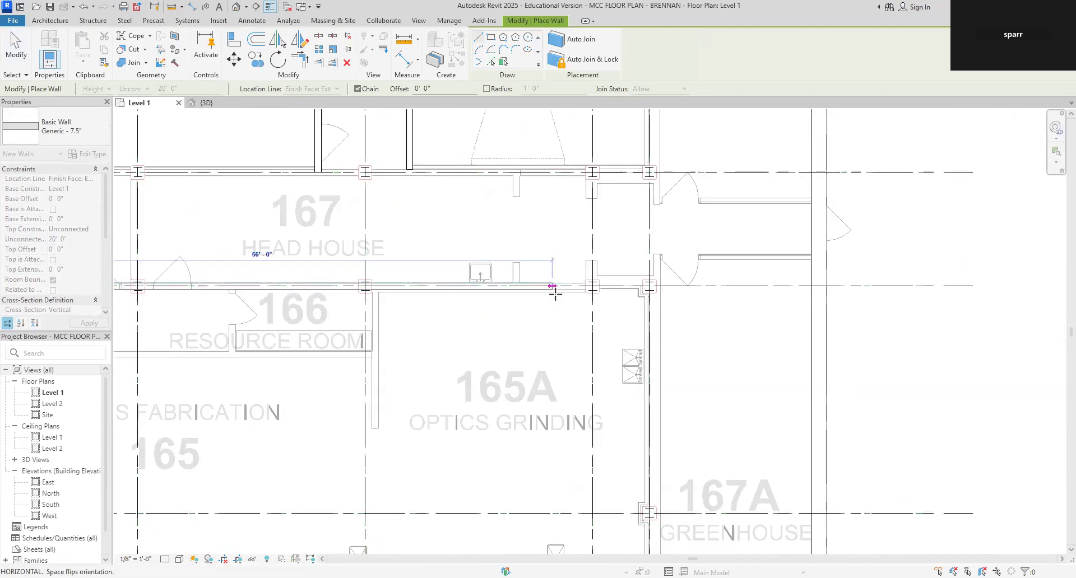
left_click(593, 287)
scroll(611, 288, "up", 4)
key("Escape")
scroll(612, 288, "down", 4)
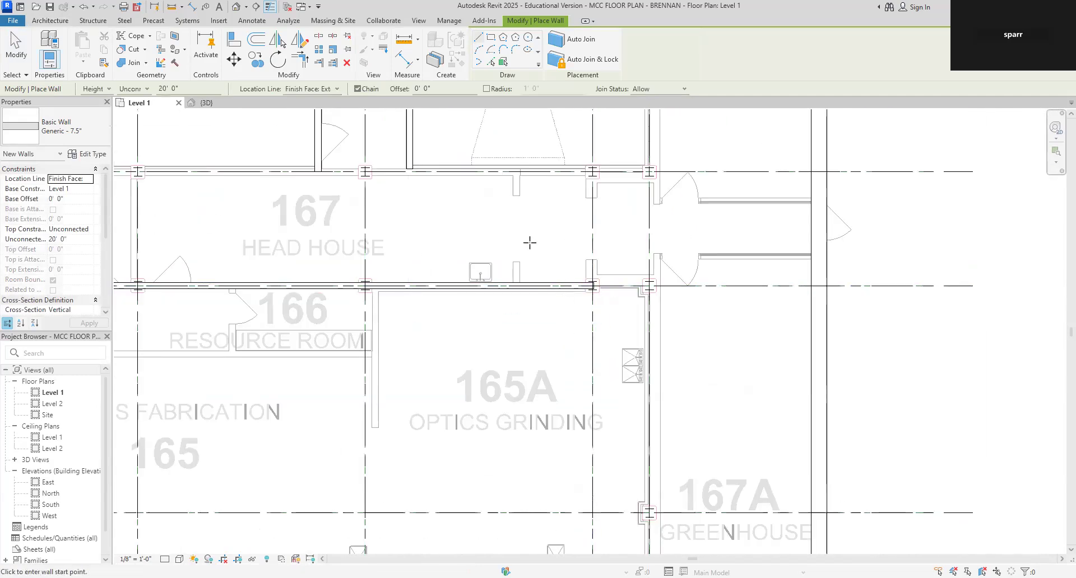
Draw the Generic - 7.5" partition between mech room 199C and head house 167, from the lower column up to the upper grid line.
scroll(495, 226, "down", 1)
middle_click_drag(497, 230, 680, 233)
scroll(454, 231, "up", 1)
scroll(454, 230, "up", 2)
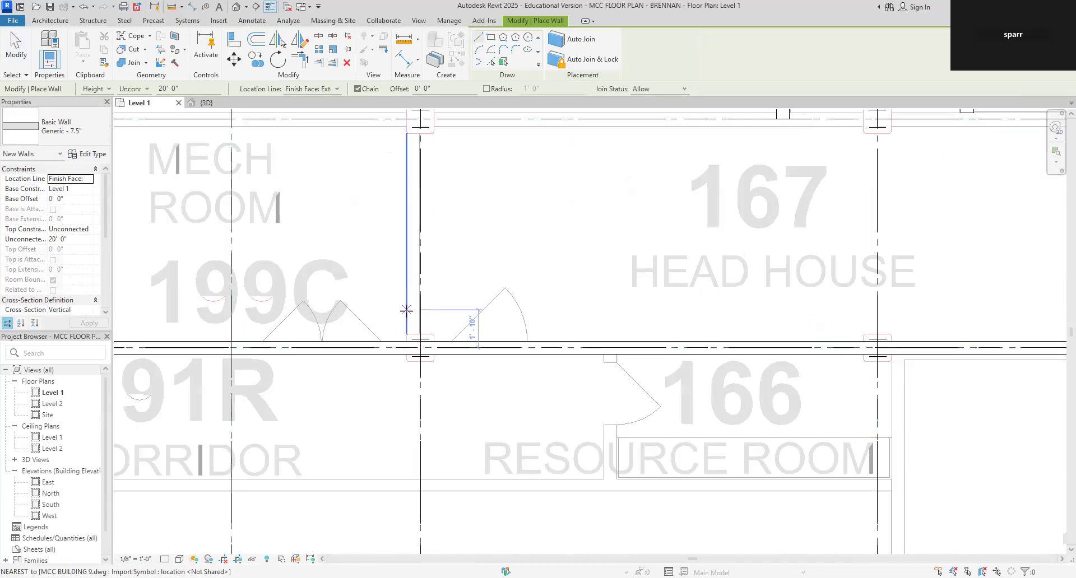
left_click(406, 333)
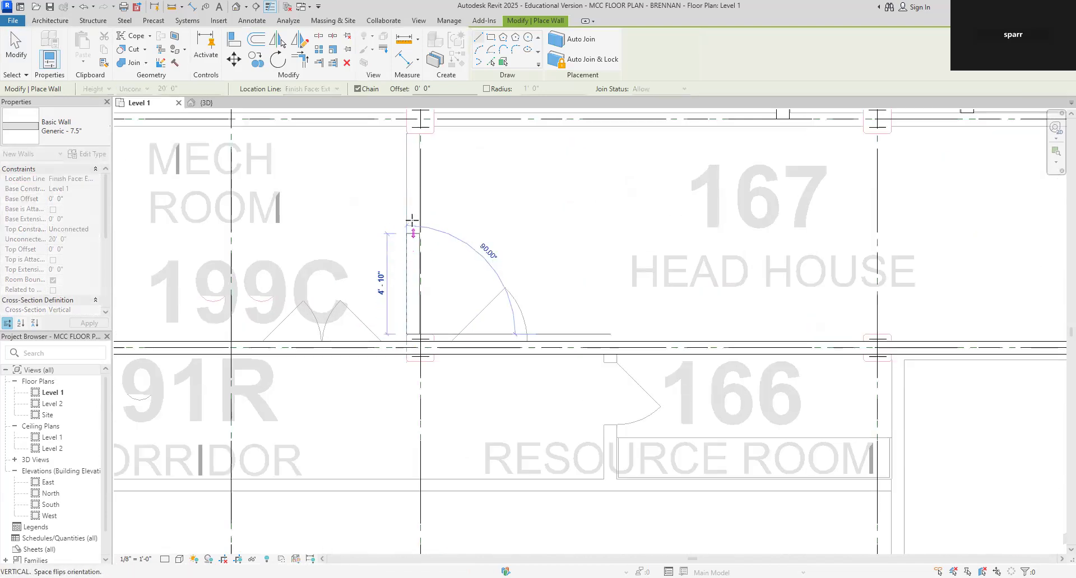
left_click(407, 122)
key("Escape")
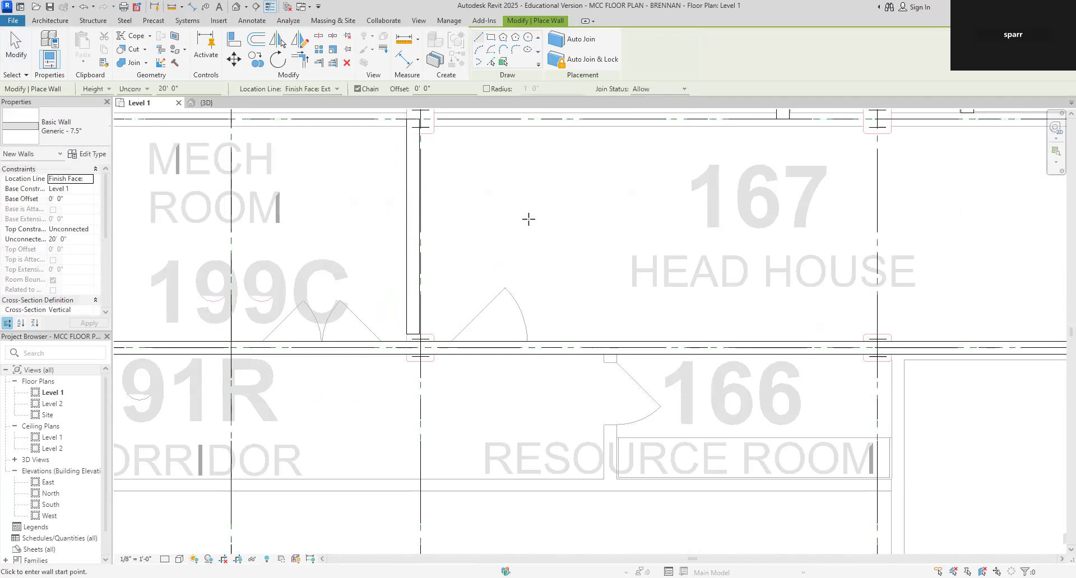
Stretch the lower end of the partition between mech room 199C and head house 167 to meet the wall along corridor 191R.
key("Escape")
left_click(413, 328)
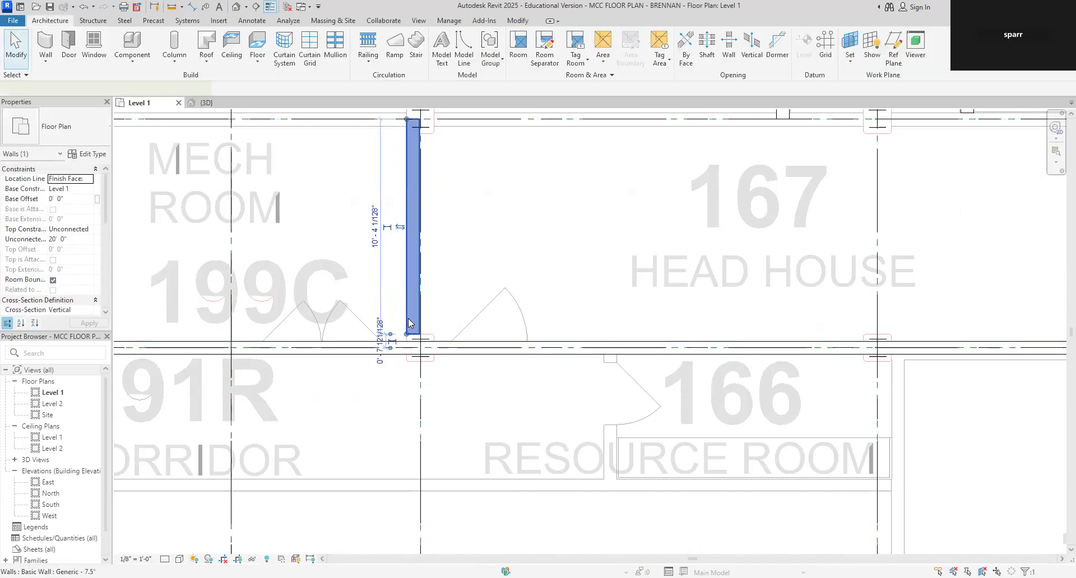
left_click_drag(406, 335, 406, 347)
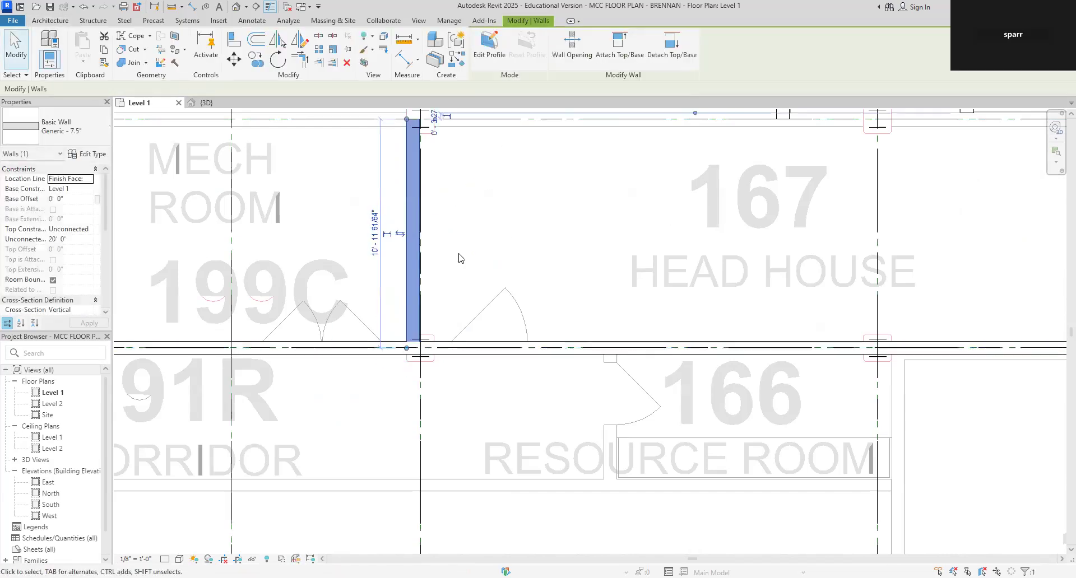
left_click(457, 248)
Draw a Generic - 12" wall along the upper side of mech room 199C and head house 167, from the corridor wall to the column by the greenhouse.
scroll(458, 251, "down", 4)
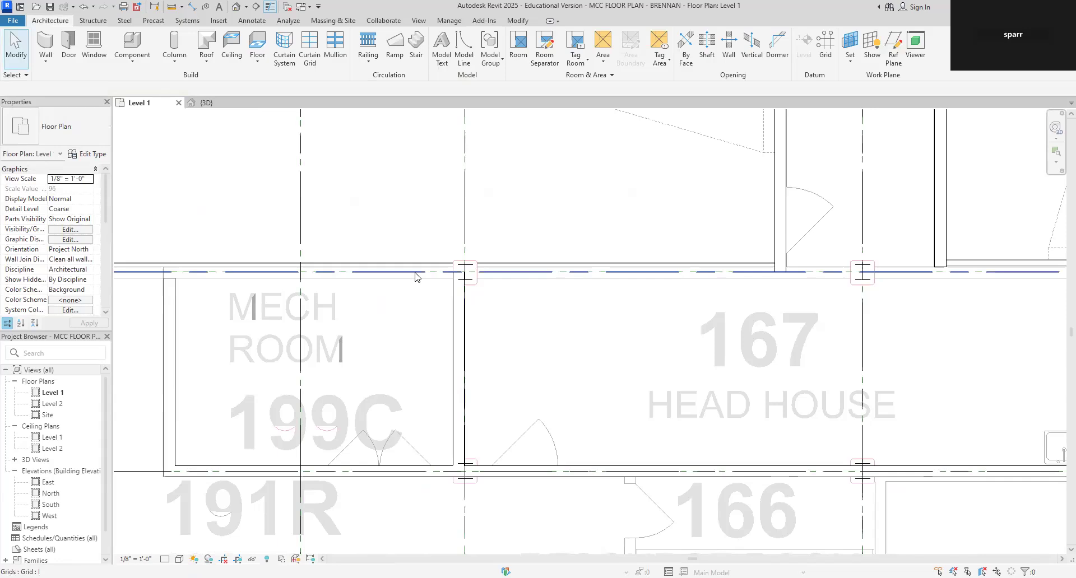
middle_click_drag(402, 338, 485, 326)
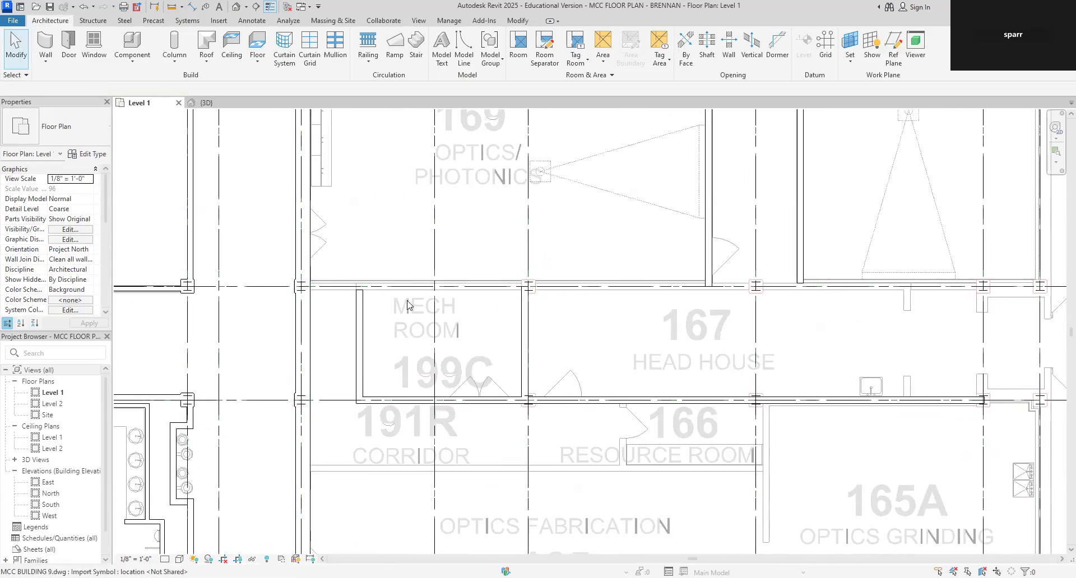
scroll(324, 291, "up", 6)
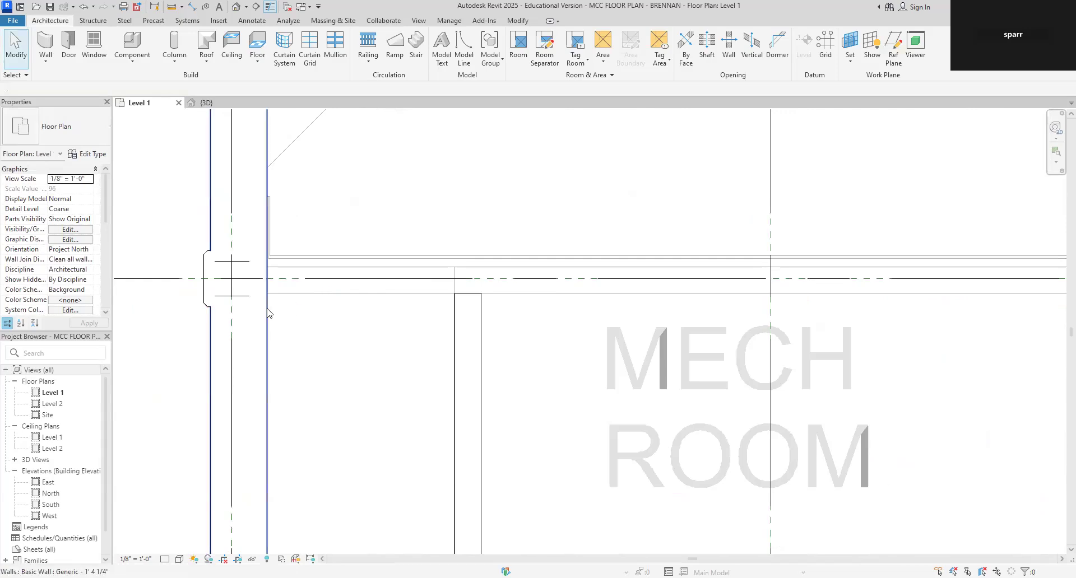
left_click(47, 67)
left_click(68, 82)
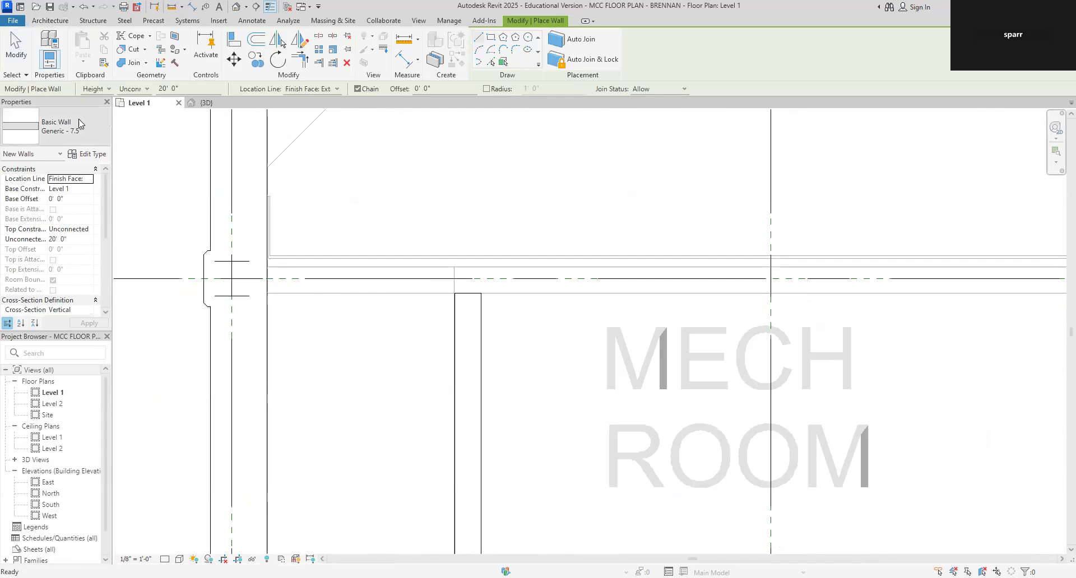
left_click(103, 143)
left_click(79, 287)
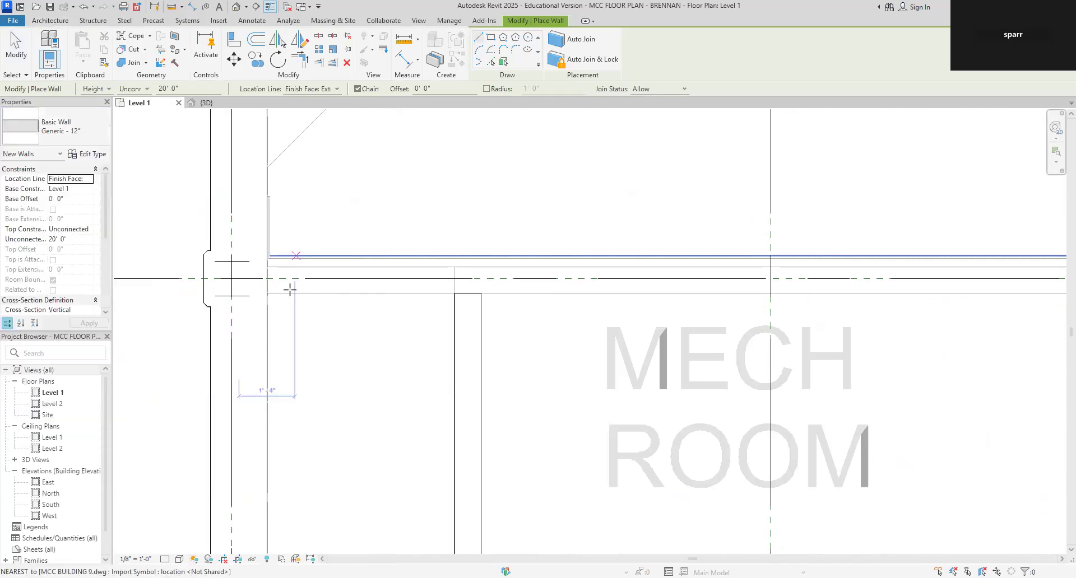
left_click(267, 293)
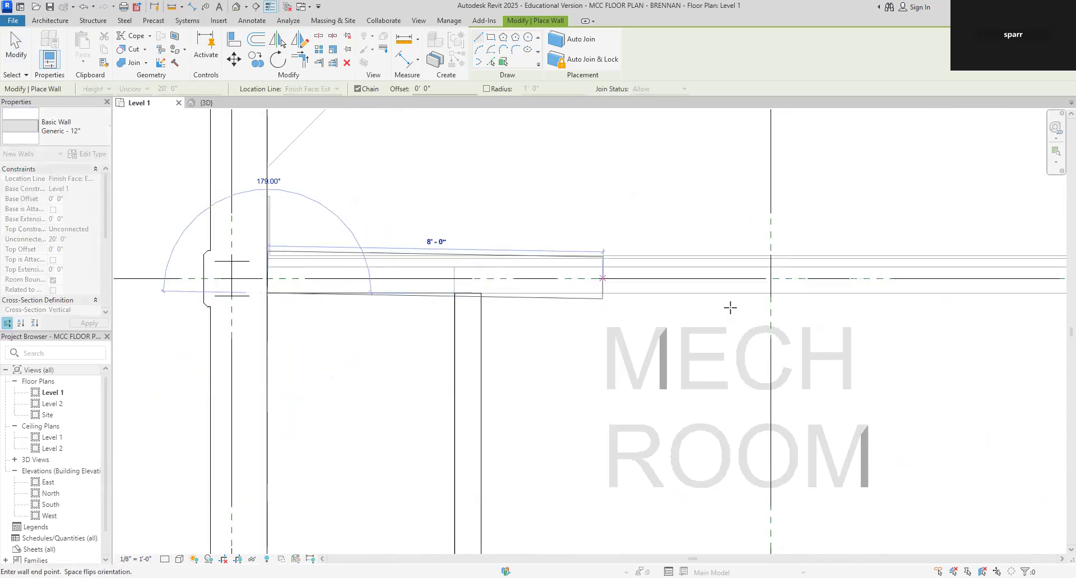
scroll(1000, 303, "down", 3)
middle_click_drag(986, 291, 293, 300)
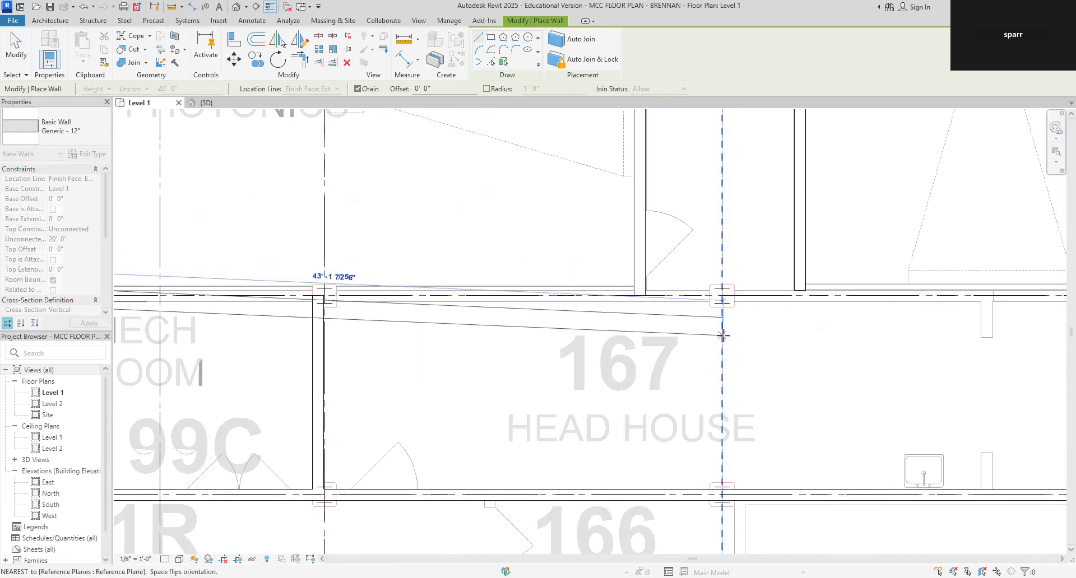
scroll(848, 314, "down", 2)
middle_click_drag(863, 319, 494, 318)
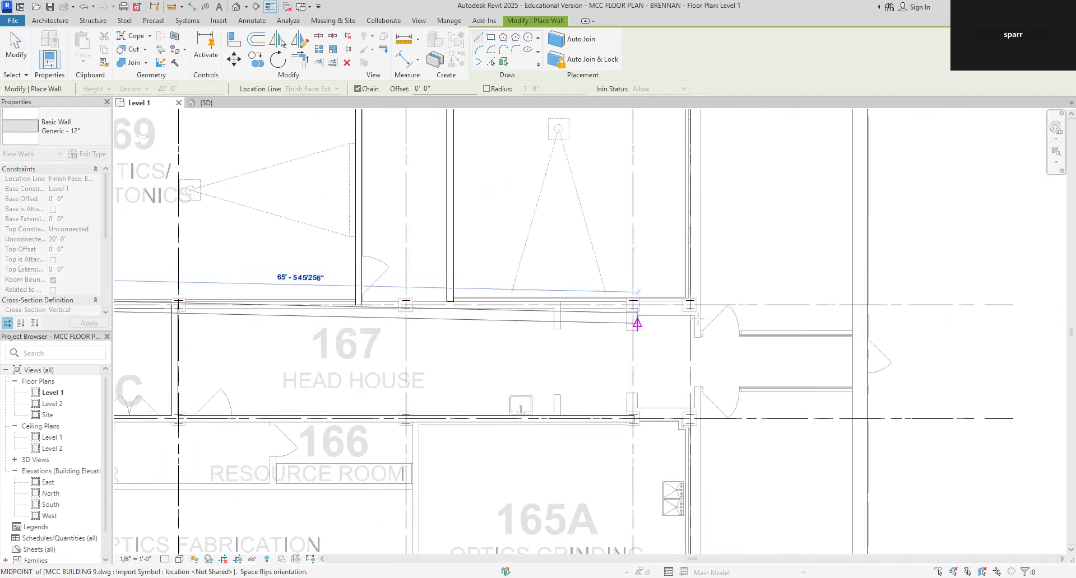
left_click(693, 303)
key("Escape")
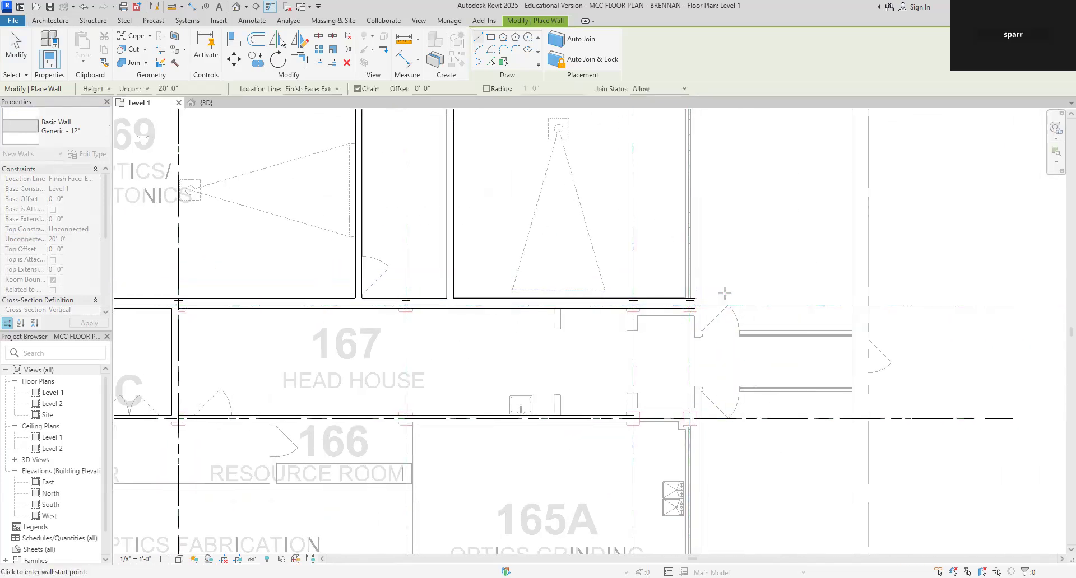
scroll(740, 269, "down", 3)
middle_click_drag(758, 268, 730, 377)
key("Escape")
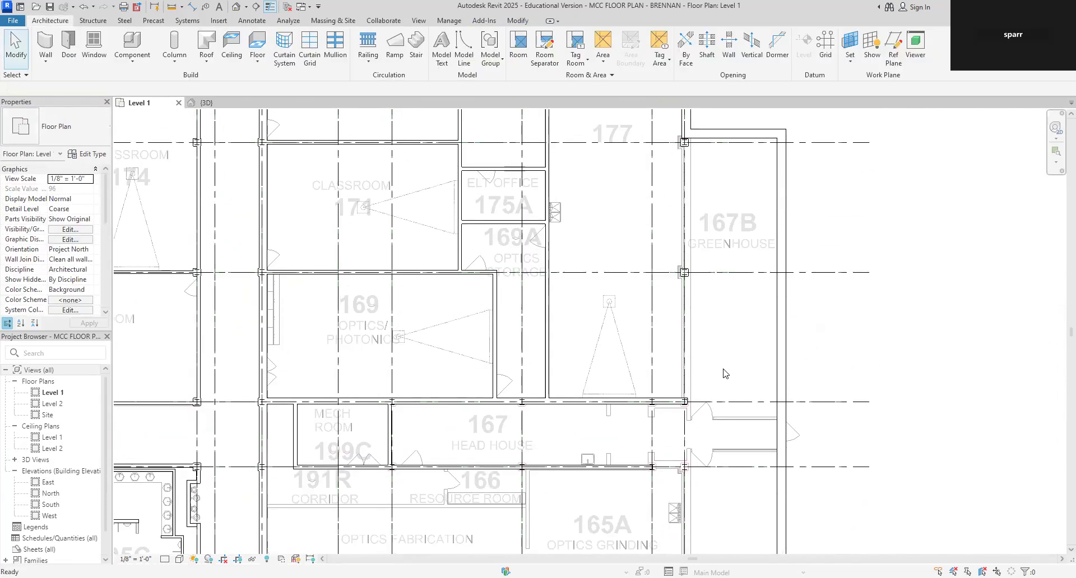
Draw a Generic - 12" wall along the building side of greenhouses 167B and 167A, from the upper greenhouse wall down to the lower one.
right_click(700, 163)
left_click(767, 187)
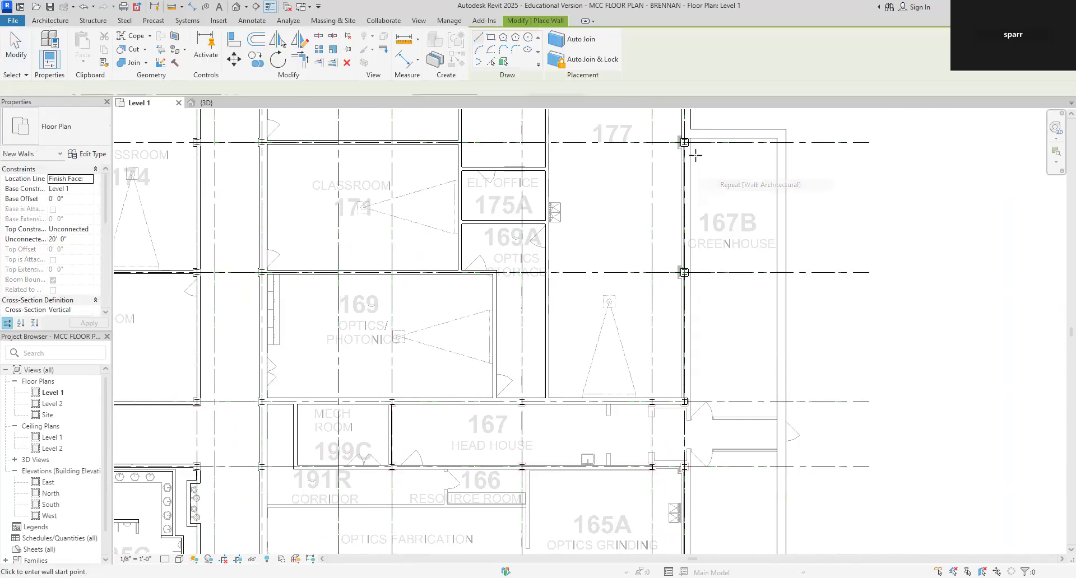
scroll(686, 156, "up", 5)
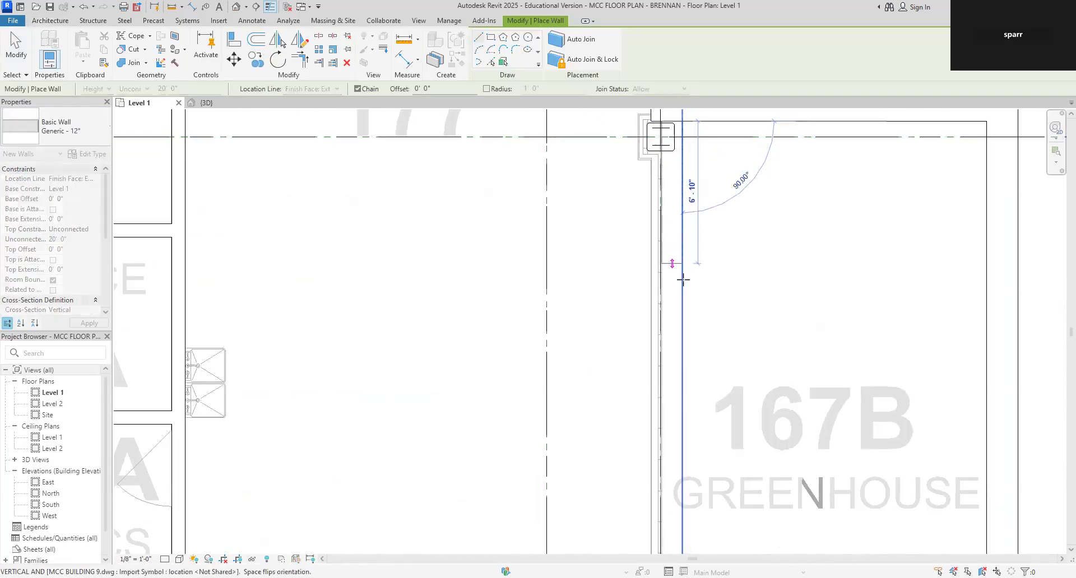
scroll(683, 337, "down", 6)
scroll(656, 315, "up", 5)
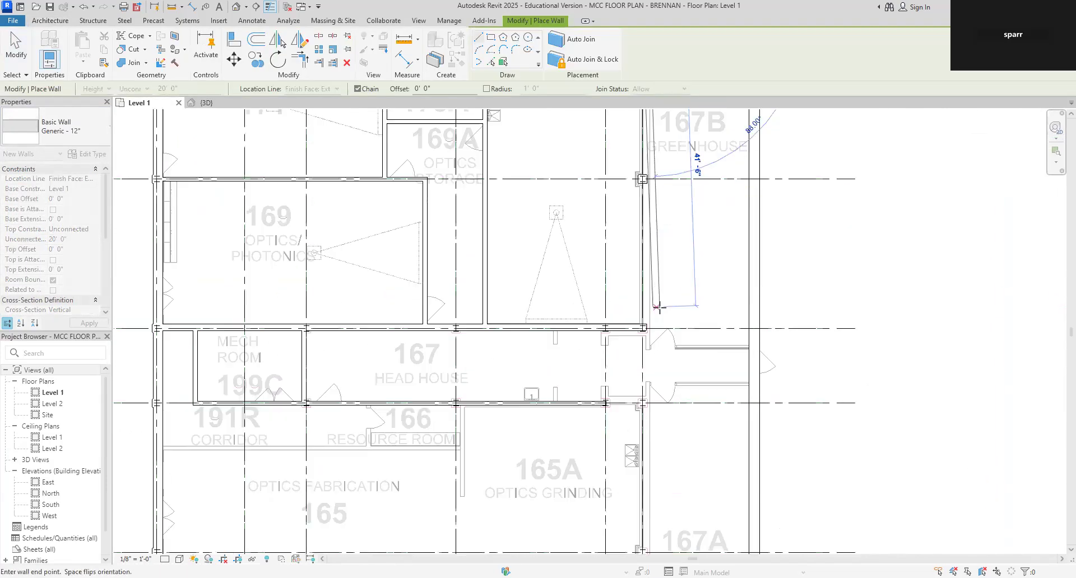
middle_click_drag(657, 315, 647, 163)
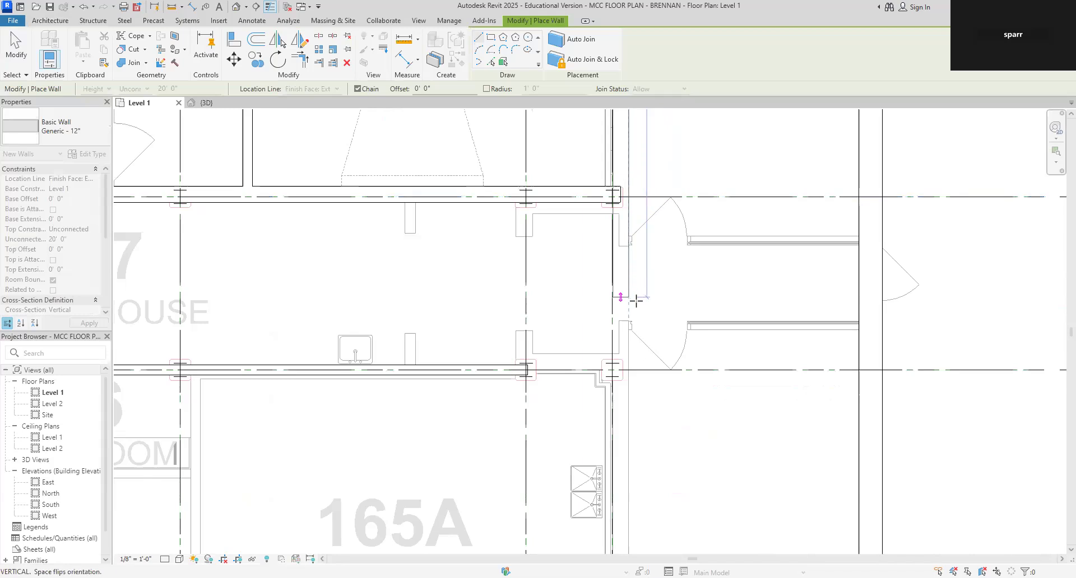
scroll(623, 432, "down", 3)
middle_click_drag(623, 432, 589, 150)
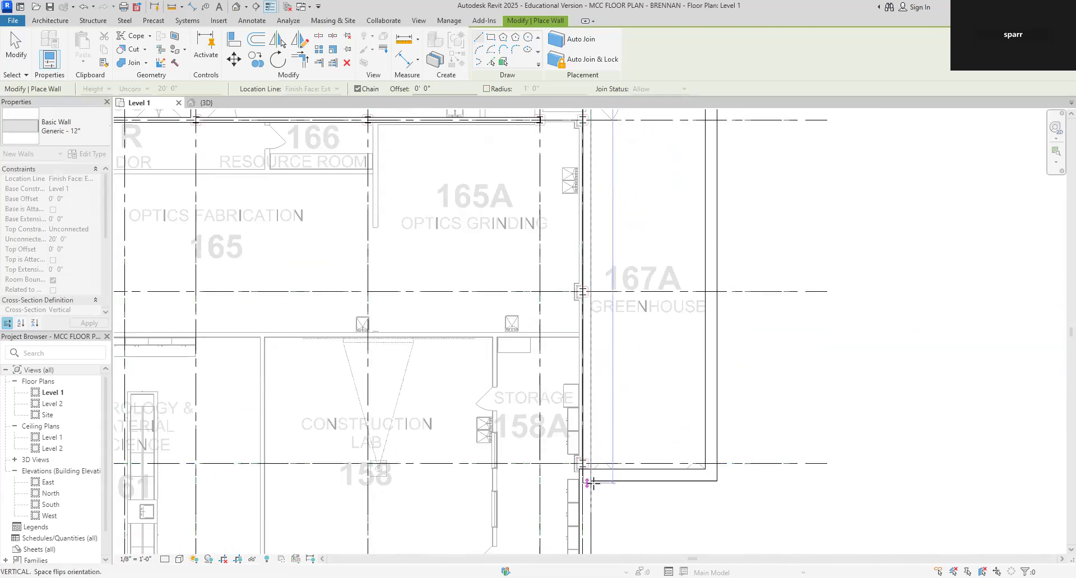
key("Escape")
key("Escape")
Shorten the lower end of the new greenhouse wall to meet the lower wall of greenhouse 167A beside storage 158A.
scroll(619, 439, "down", 3)
scroll(610, 476, "up", 8)
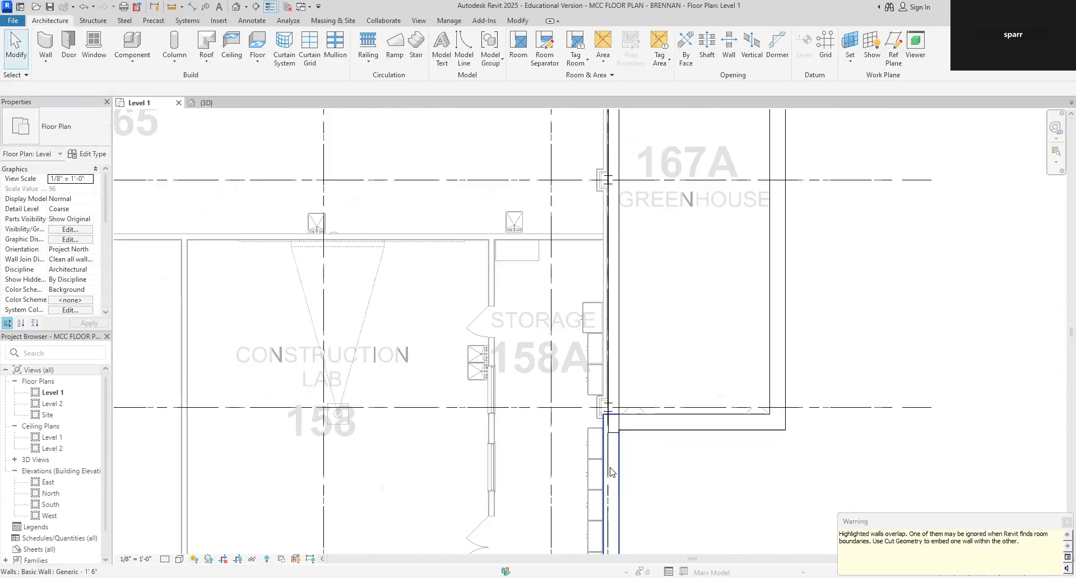
left_click(623, 359)
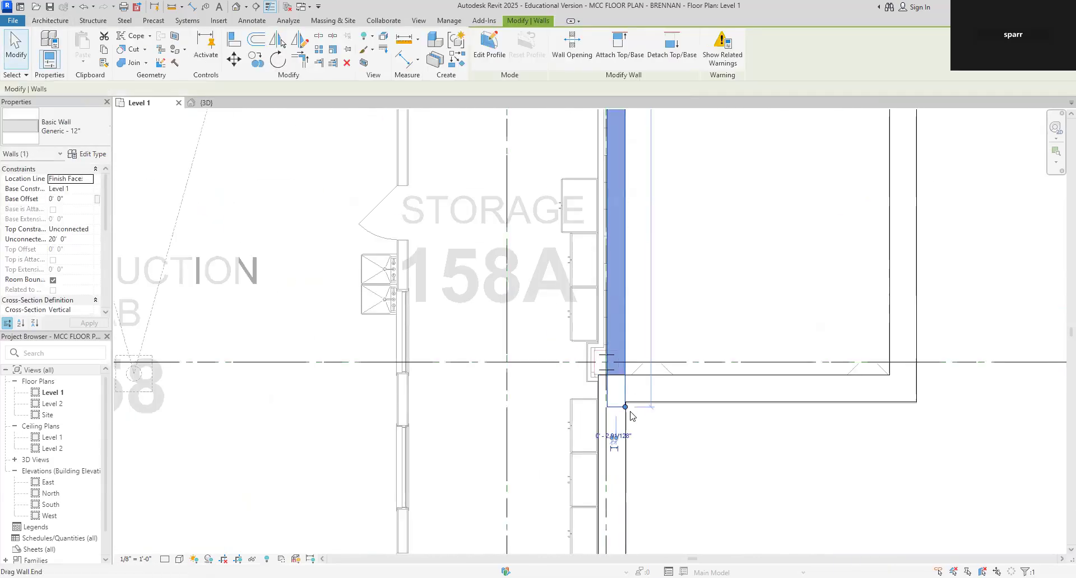
left_click_drag(625, 407, 624, 375)
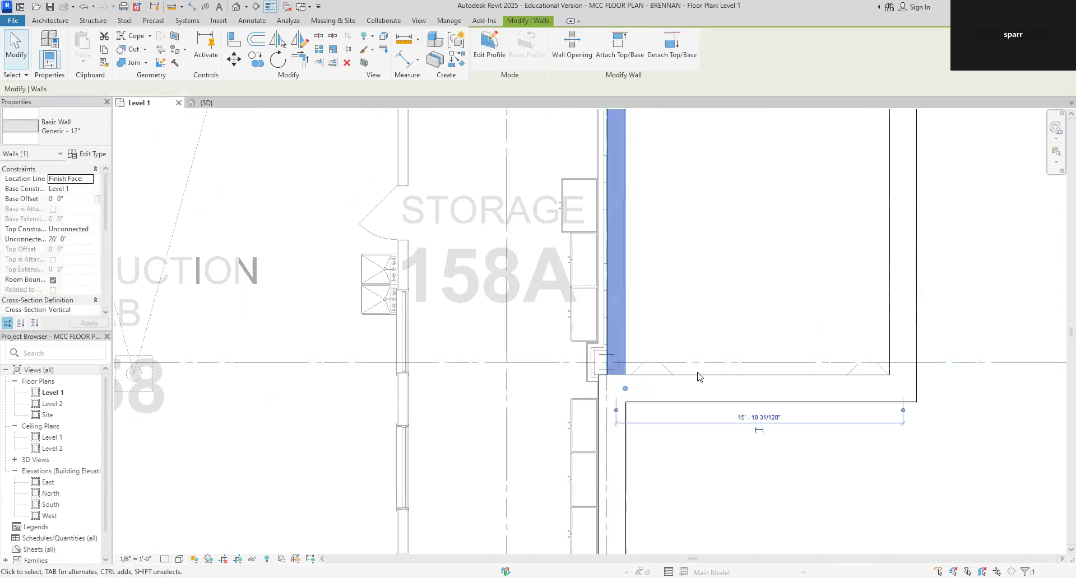
left_click(686, 359)
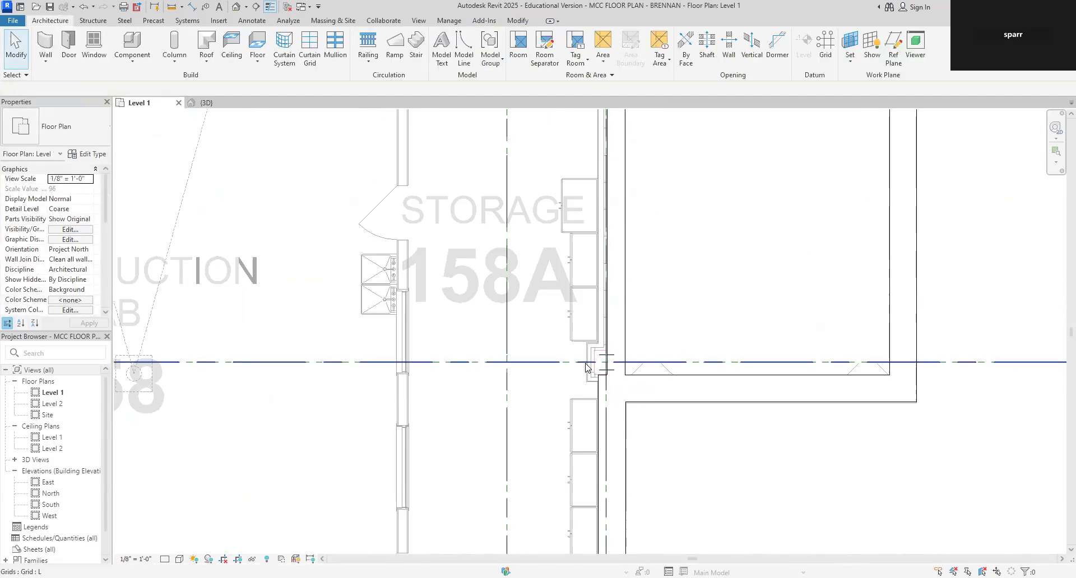
Place Chamfered Column 16" x 16" columns on grid line 15 at grids L and K, beside greenhouse 167A.
scroll(613, 343, "down", 2)
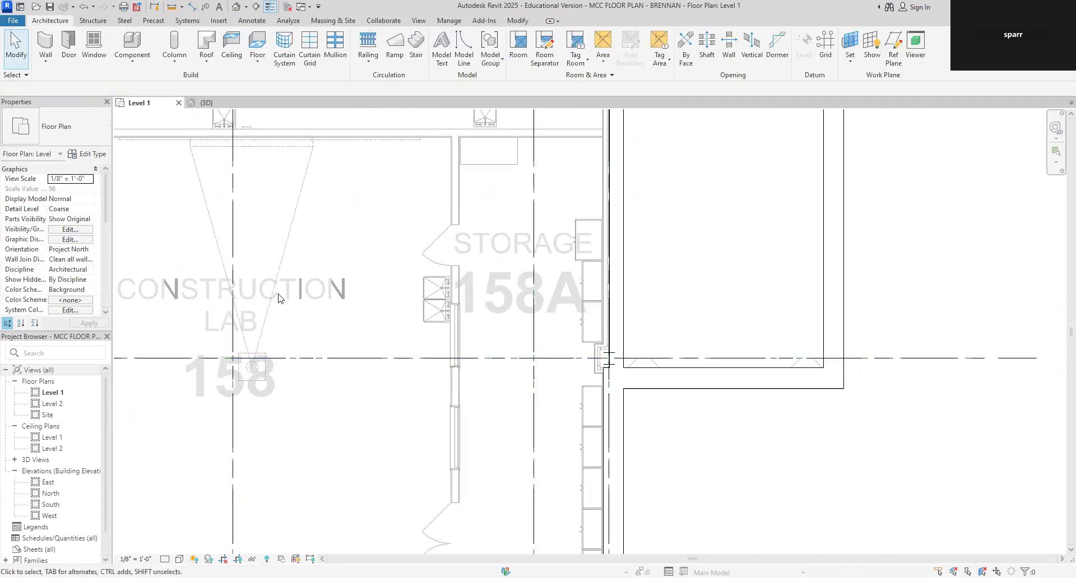
left_click(176, 67)
left_click(191, 103)
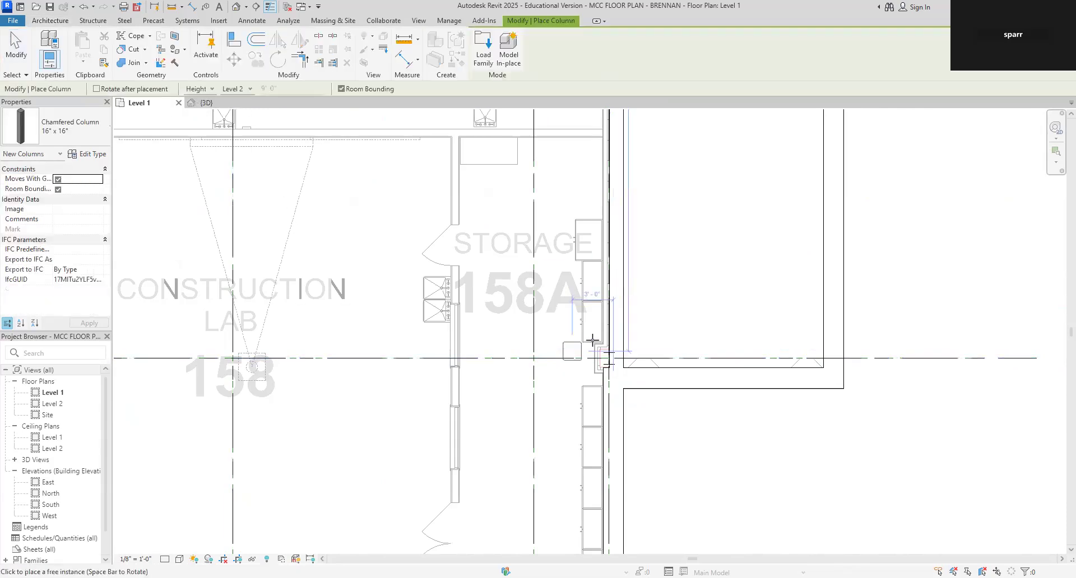
scroll(610, 352, "up", 3)
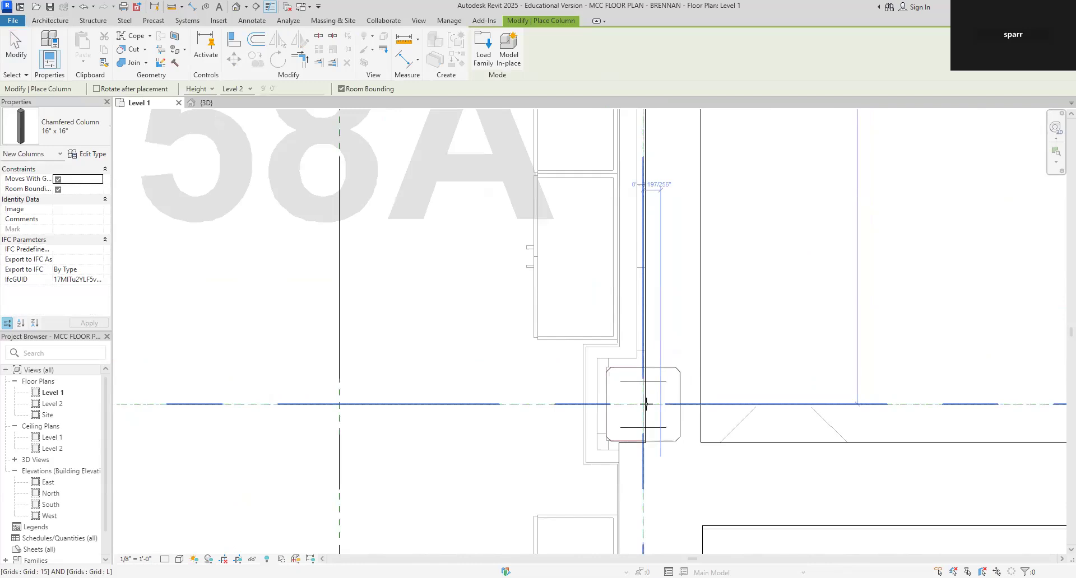
scroll(645, 403, "down", 4)
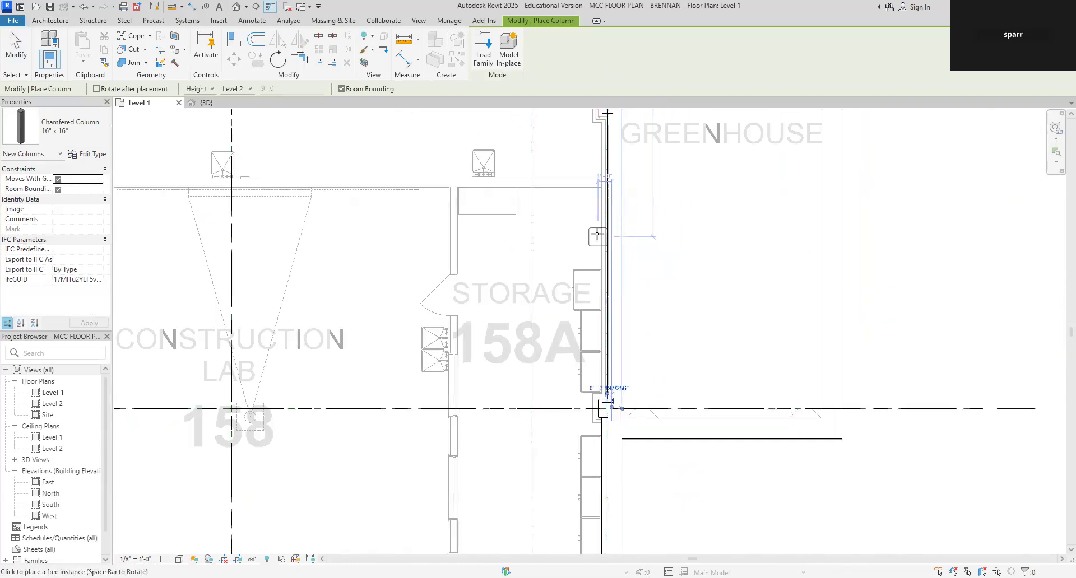
scroll(599, 241, "down", 1)
middle_click_drag(603, 242, 604, 367)
scroll(602, 289, "up", 5)
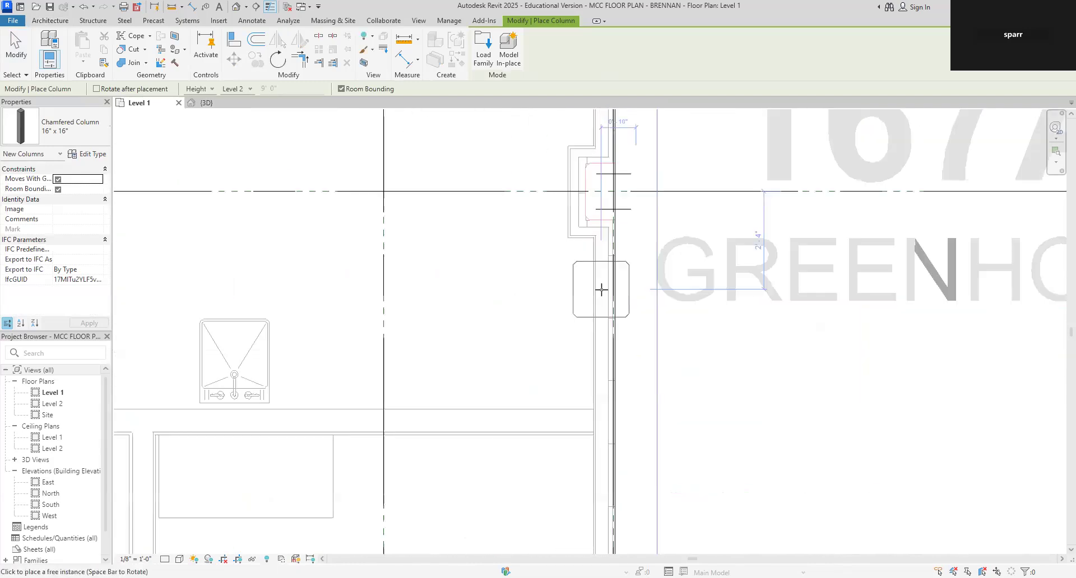
left_click(613, 191)
Place 16" x 16" chamfered columns at grid intersections 15/J, 14/J and 14/I, around the greenhouse end of head house 167.
scroll(562, 198, "down", 4)
middle_click_drag(563, 196, 575, 430)
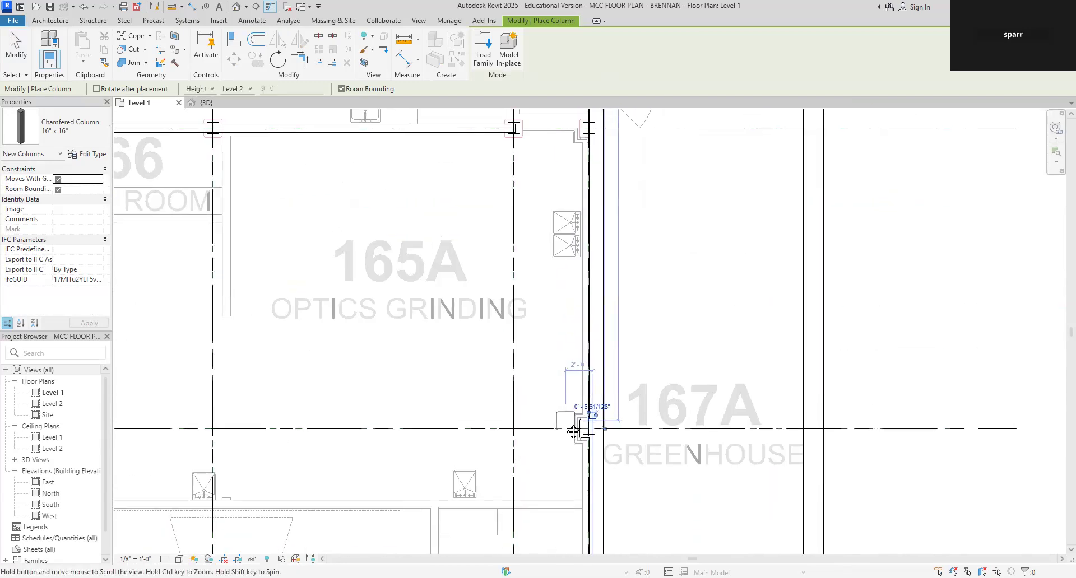
scroll(576, 231, "down", 1)
middle_click_drag(575, 216, 575, 364)
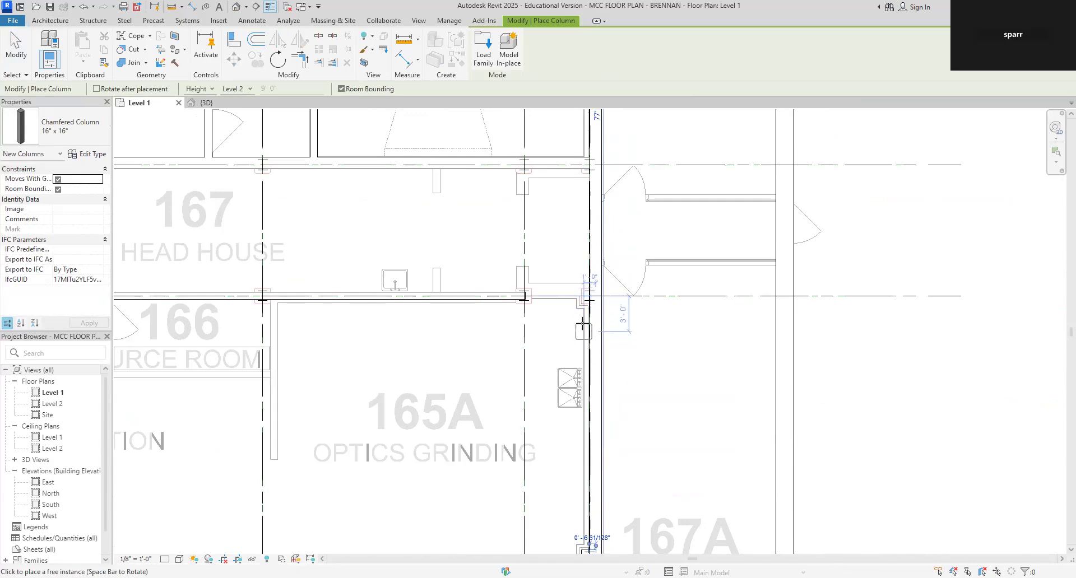
left_click(589, 296)
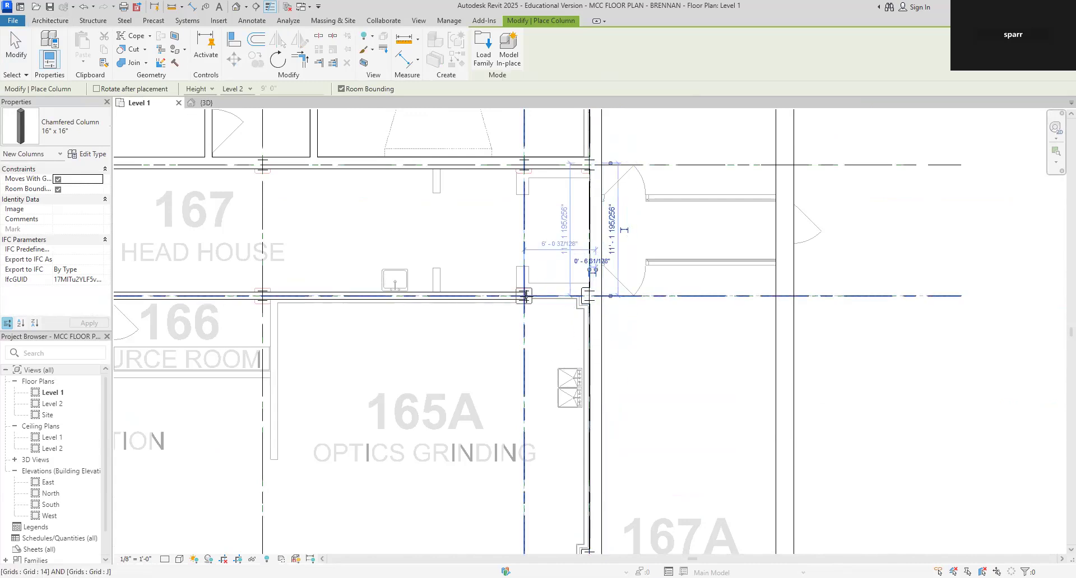
left_click(525, 295)
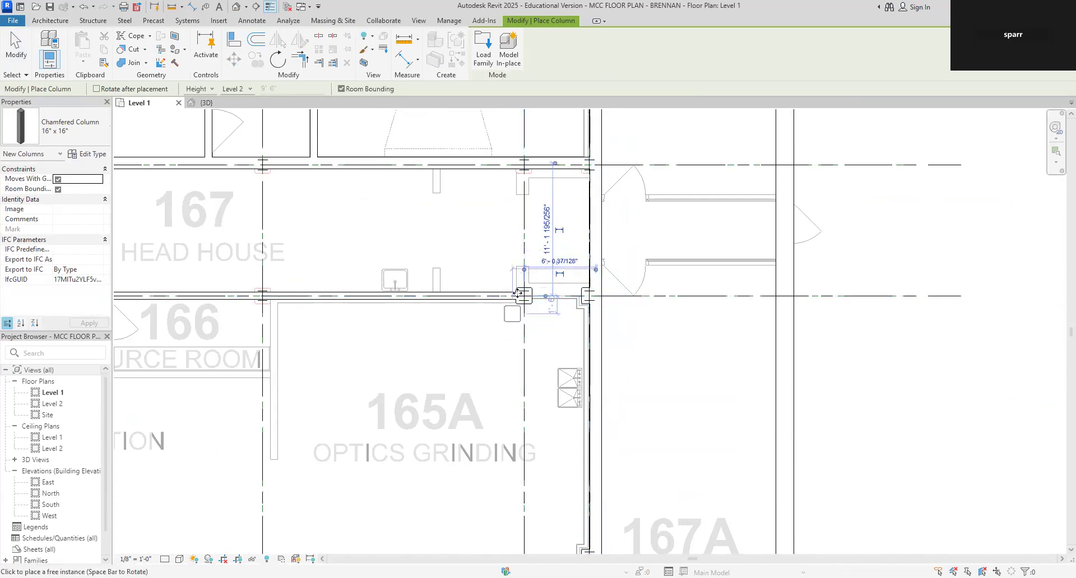
left_click(525, 168)
Place 16" x 16" chamfered columns on grid J between resource room 166 and optics grinding 165A, and at the corner of mech room 199C.
scroll(361, 343, "down", 3)
scroll(311, 341, "up", 6)
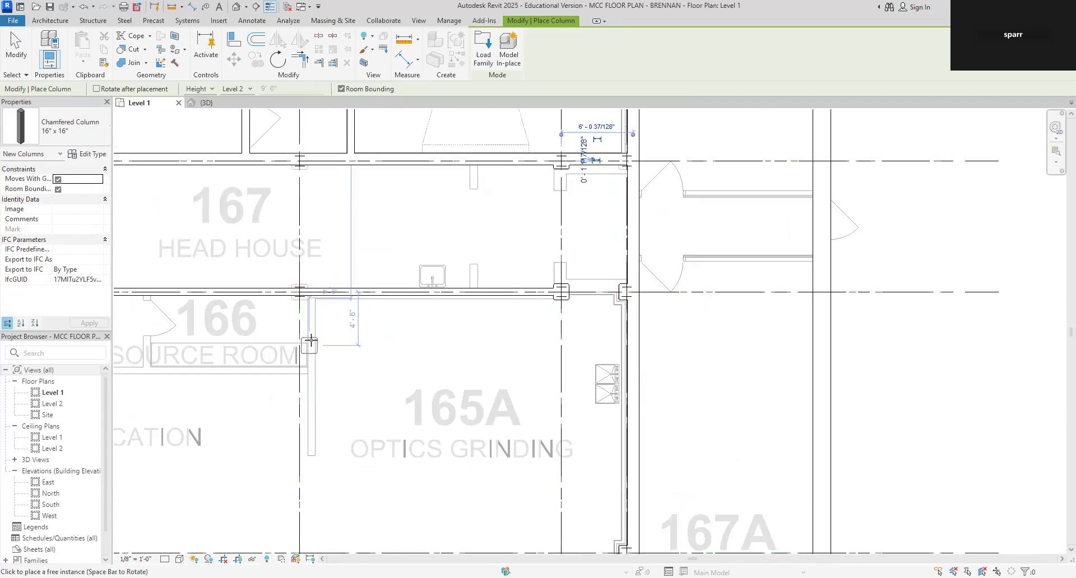
scroll(299, 298, "up", 2)
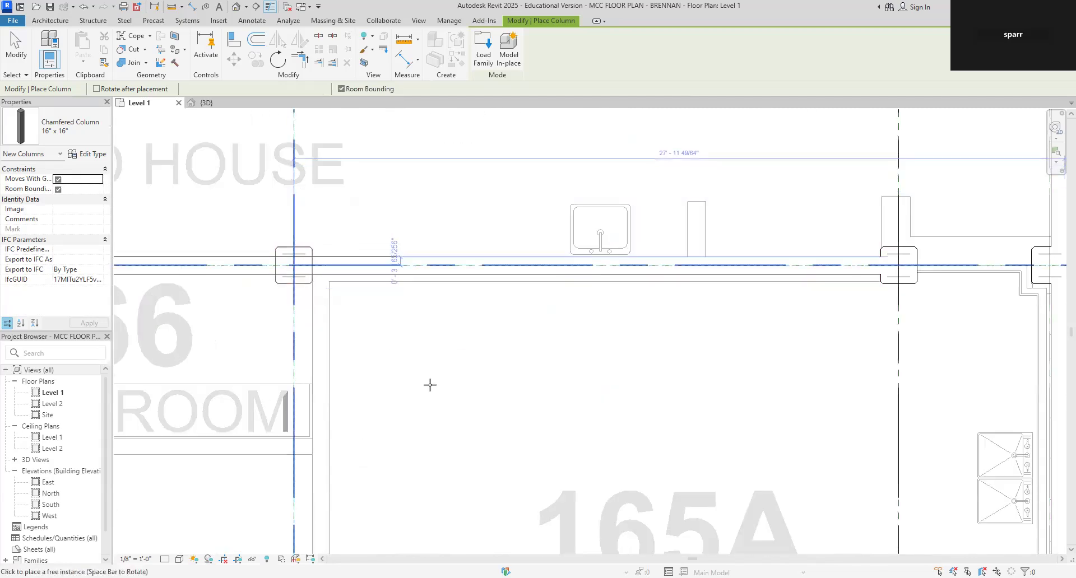
scroll(430, 385, "down", 2)
middle_click_drag(427, 384, 894, 293)
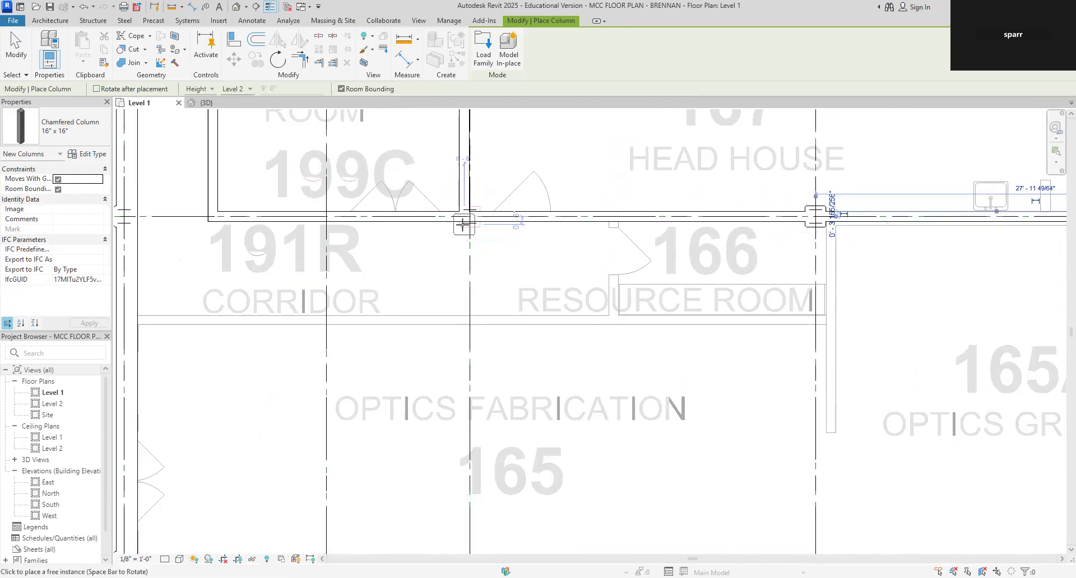
scroll(435, 260, "down", 2)
Check the column layout around construction lab 158, corridor 191P and the overall plan, ending at optics/photonics 169.
scroll(432, 272, "down", 1)
middle_click_drag(436, 295, 432, 221)
middle_click_drag(580, 465, 535, 254)
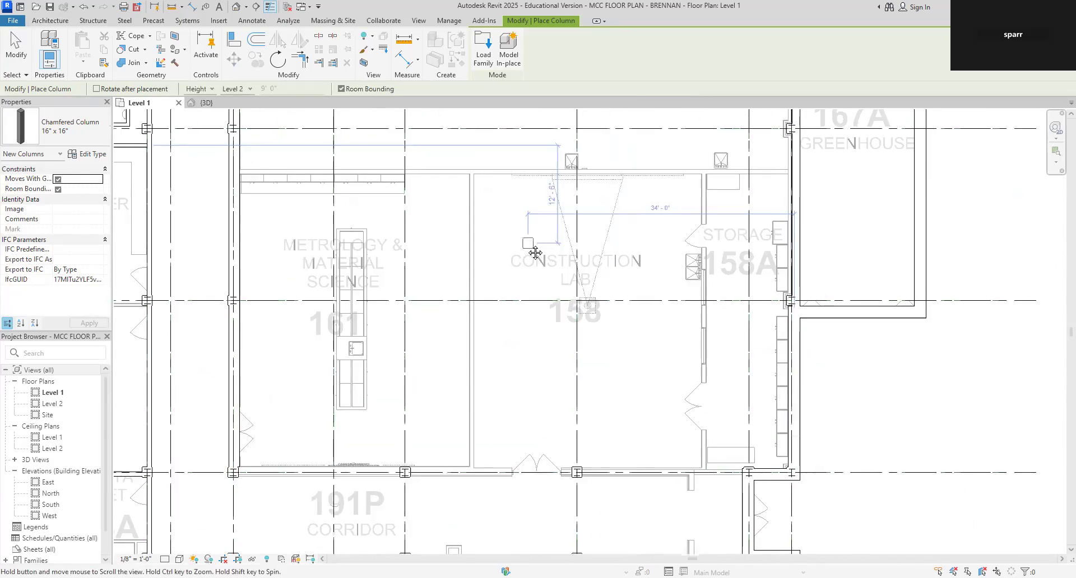
middle_click_drag(436, 342, 465, 228)
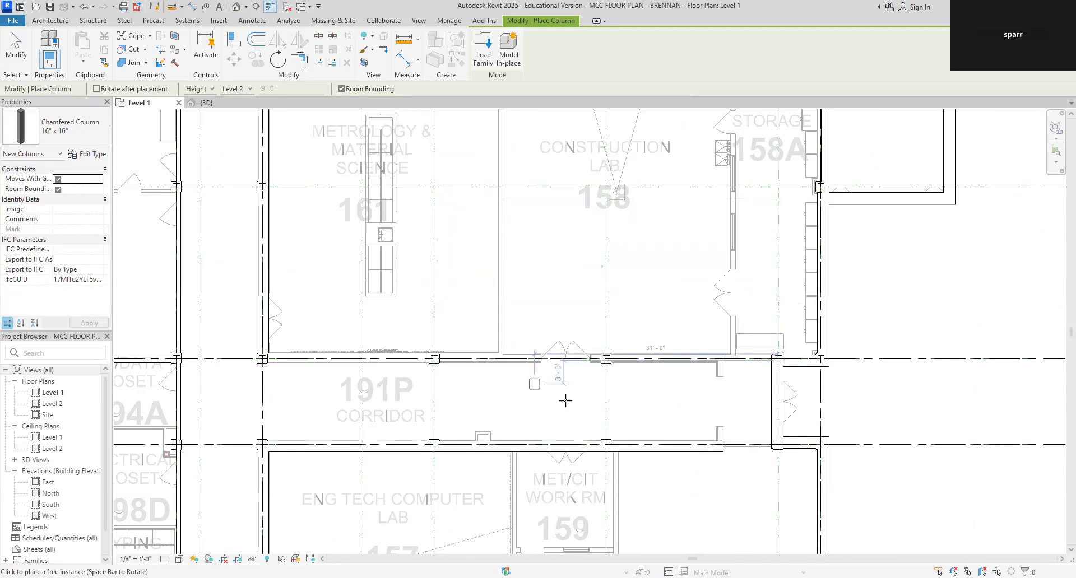
scroll(566, 400, "down", 4)
middle_click_drag(937, 198, 870, 352)
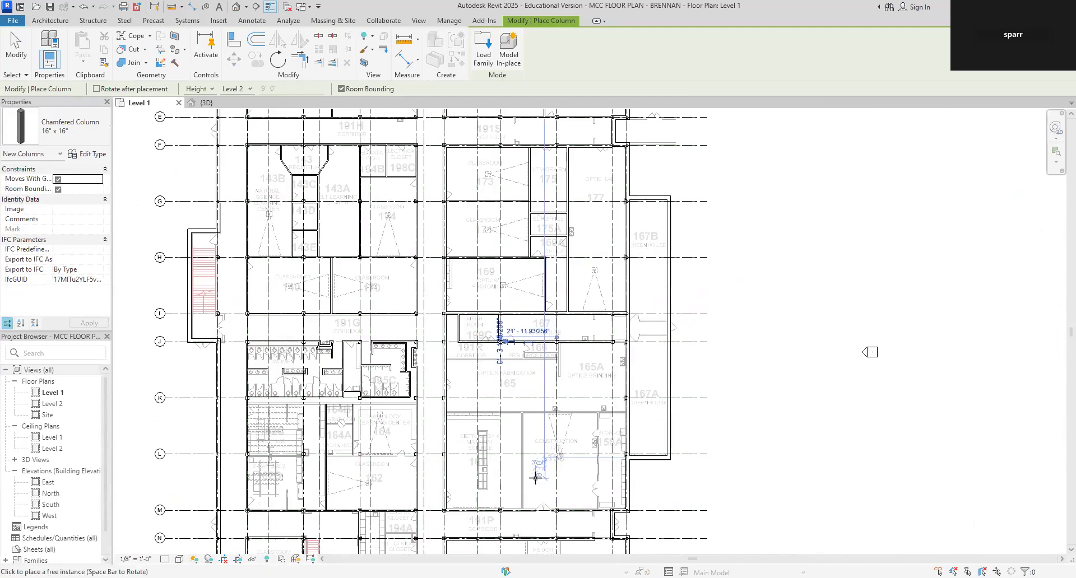
key("Escape")
scroll(500, 258, "up", 5)
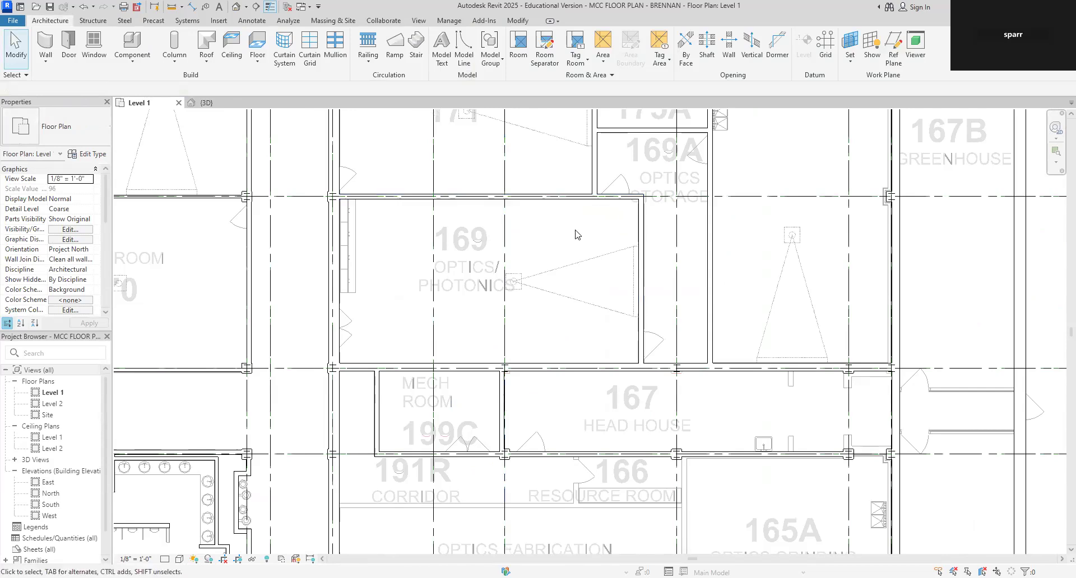
Draw a Generic - 7.5" wall about 43' 6" long between corridor 191R/resource room 166 and optics fabrication 165, matching the existing partition.
scroll(575, 231, "down", 3)
middle_click_drag(569, 360, 552, 213)
scroll(546, 220, "up", 2)
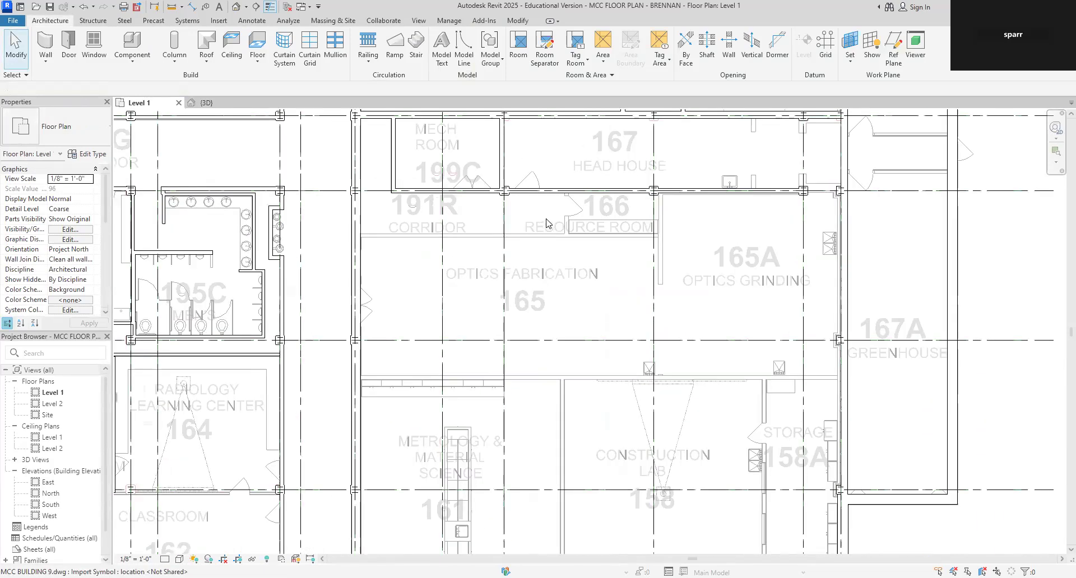
scroll(546, 223, "up", 2)
left_click(537, 184)
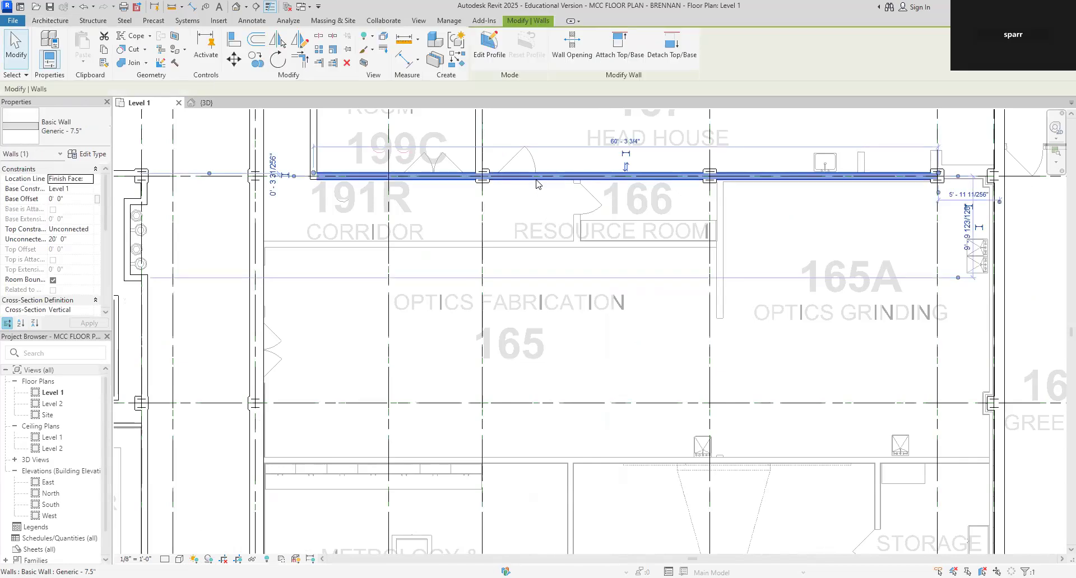
right_click(536, 185)
left_click(588, 297)
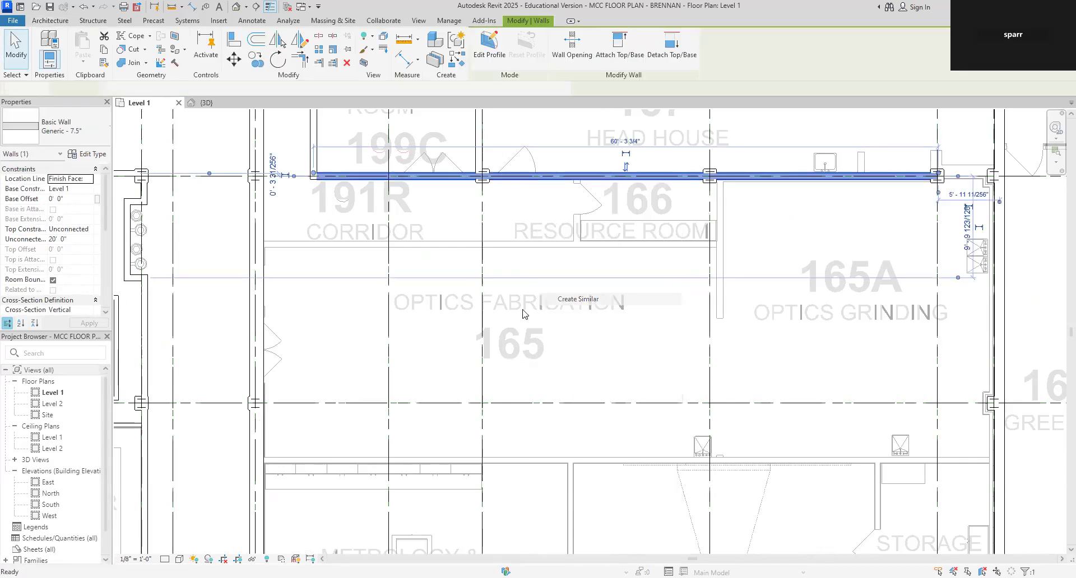
scroll(291, 251, "up", 5)
scroll(287, 250, "up", 2)
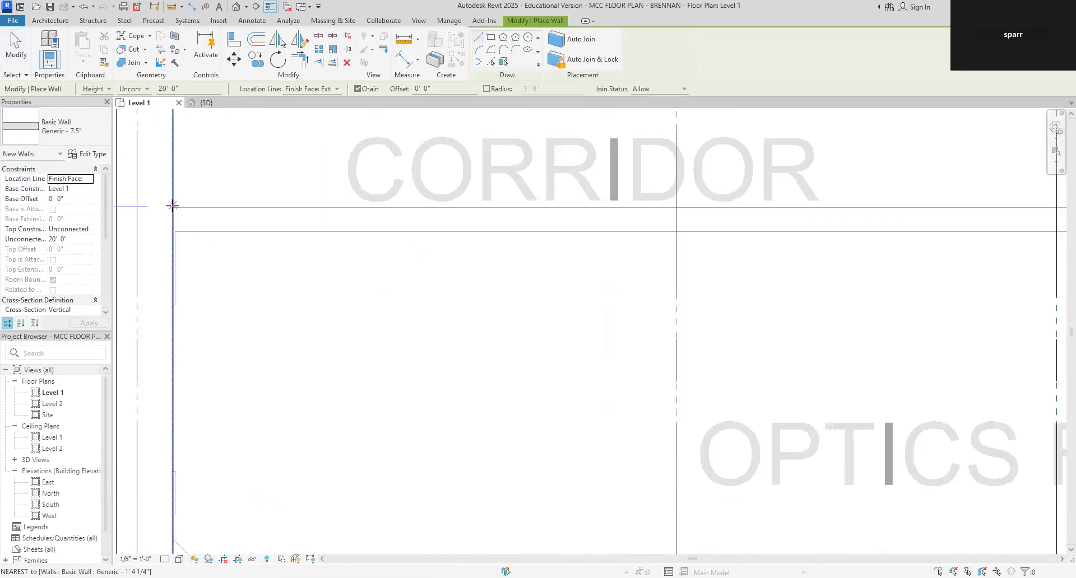
left_click(173, 208)
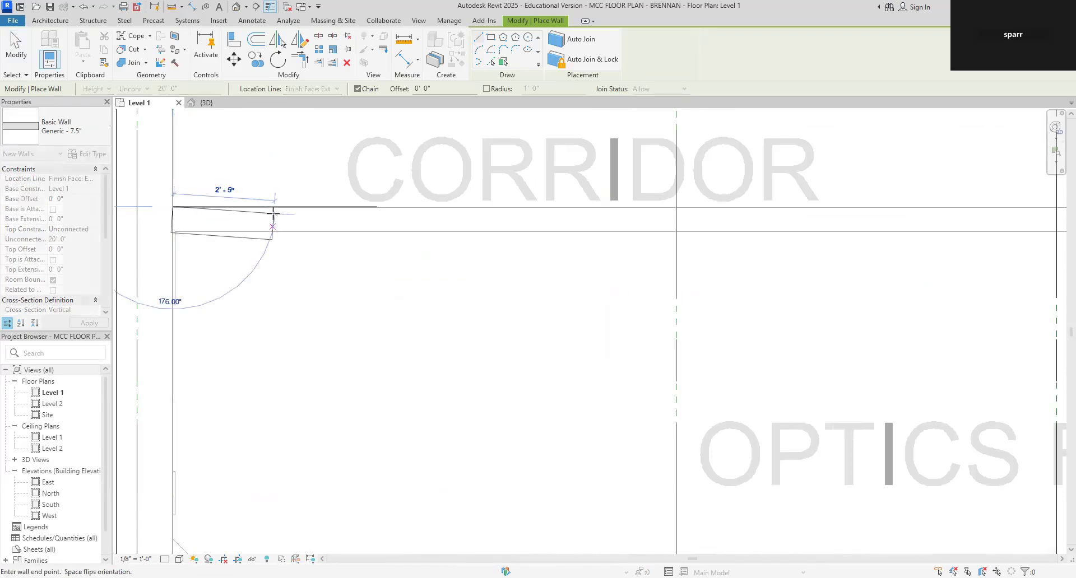
scroll(857, 211, "down", 3)
middle_click_drag(857, 224, 185, 236)
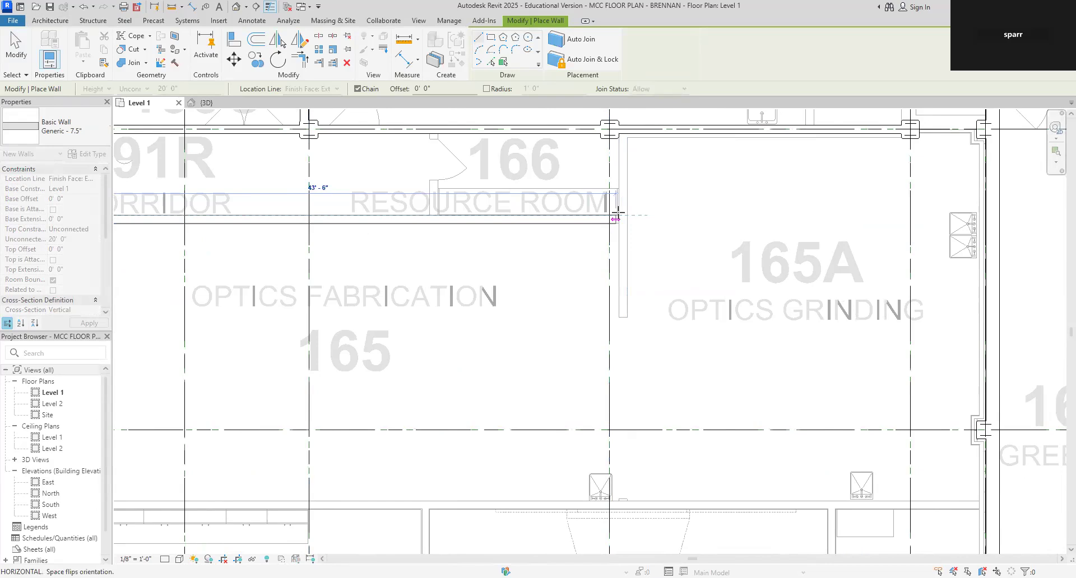
scroll(618, 213, "up", 5)
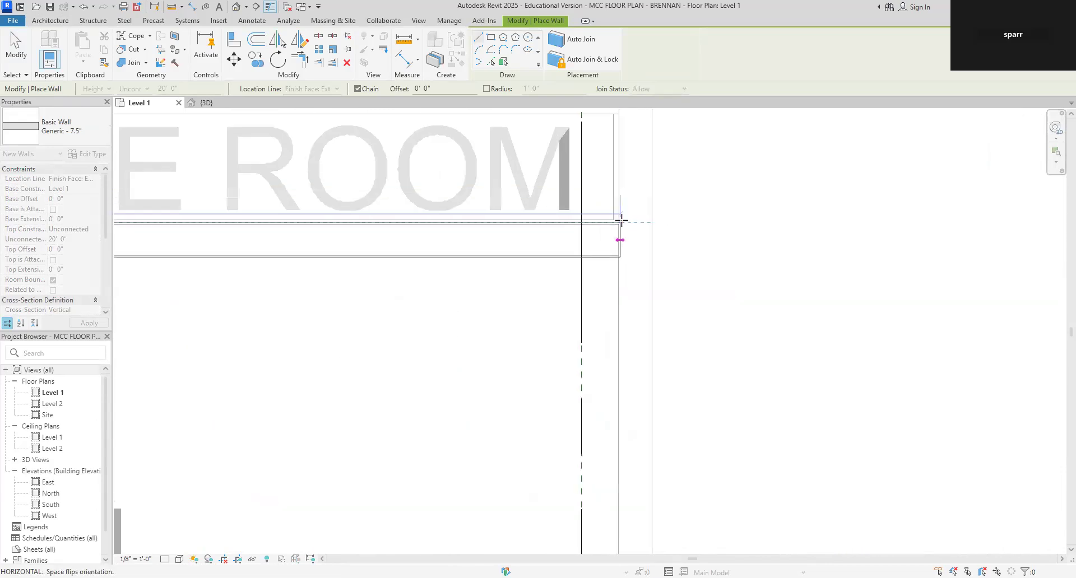
Continue the wall north between resource room 166 and optics grinding 165A until it meets the head house 167 wall.
scroll(619, 223, "down", 5)
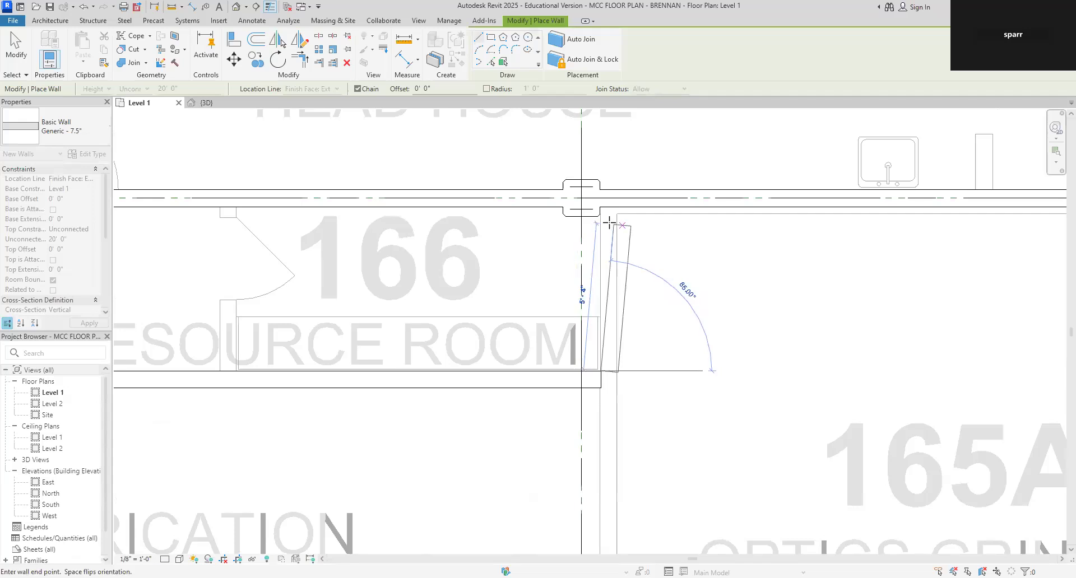
left_click(603, 206)
key("Escape")
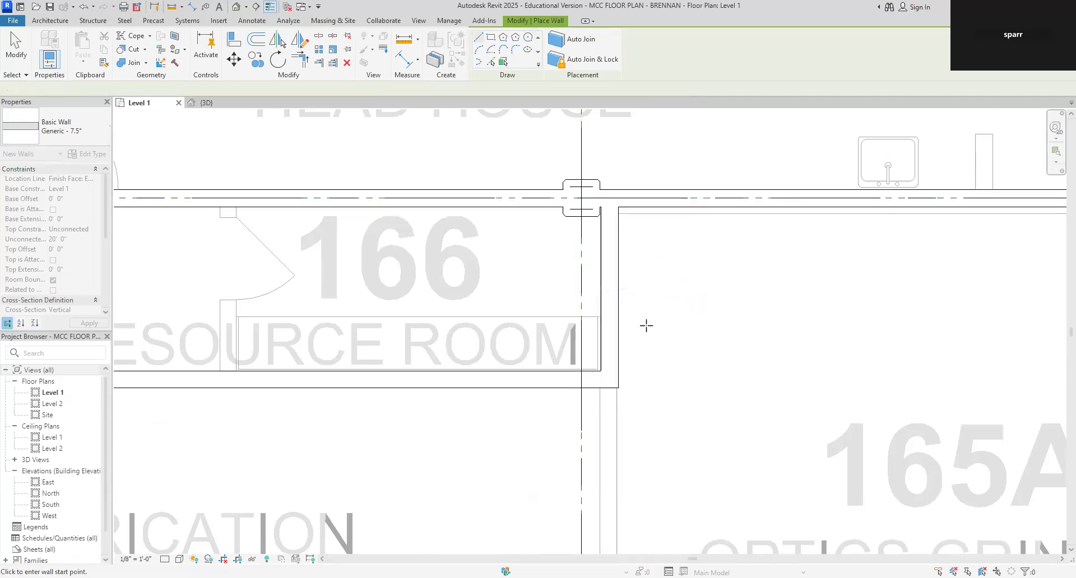
Draw the short Generic - 7.5" stub wall south between optics fabrication 165 and optics grinding 165A, following the traced outline.
scroll(641, 325, "down", 4)
middle_click_drag(635, 337, 617, 227)
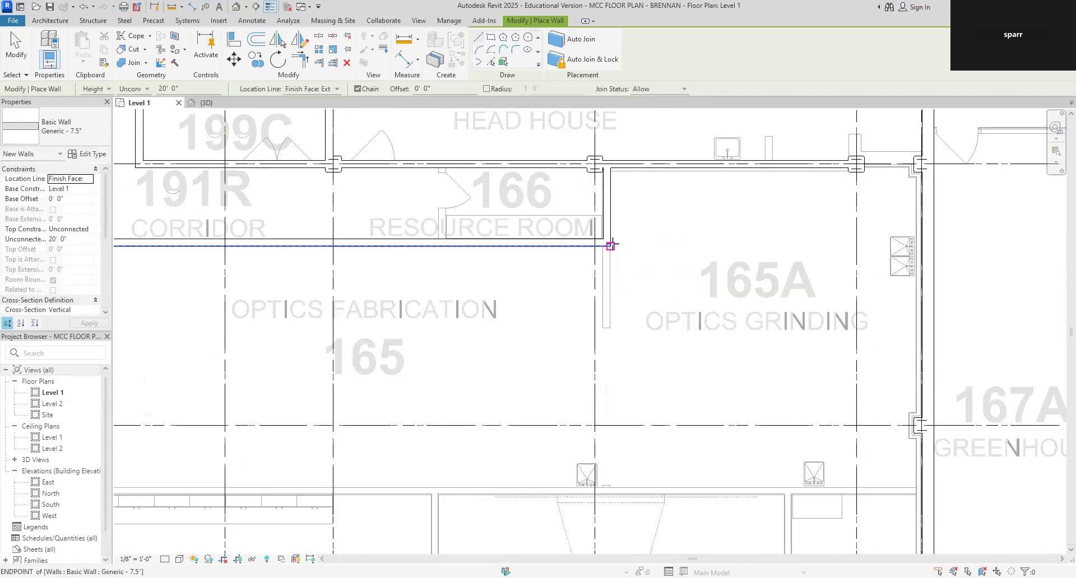
left_click(611, 246)
left_click(610, 329)
key("Escape")
Draw a Generic - 7.5" wall along the south side of optics fabrication 165, from its west wall to the greenhouse 167A wall.
scroll(648, 397, "down", 2)
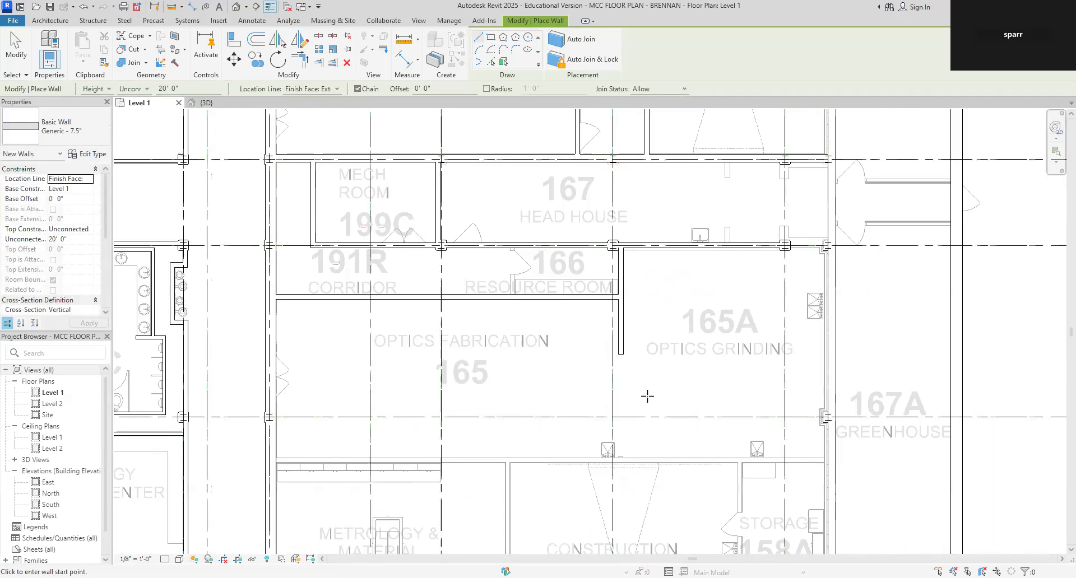
middle_click_drag(647, 396, 688, 142)
scroll(371, 213, "up", 5)
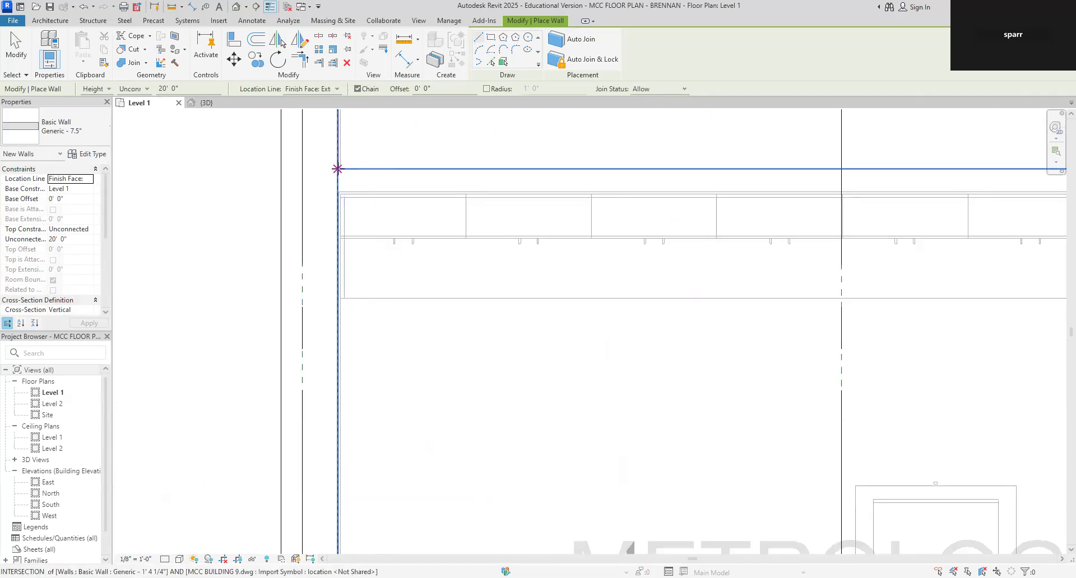
left_click(338, 168)
scroll(868, 179, "down", 5)
middle_click_drag(888, 175, 372, 235)
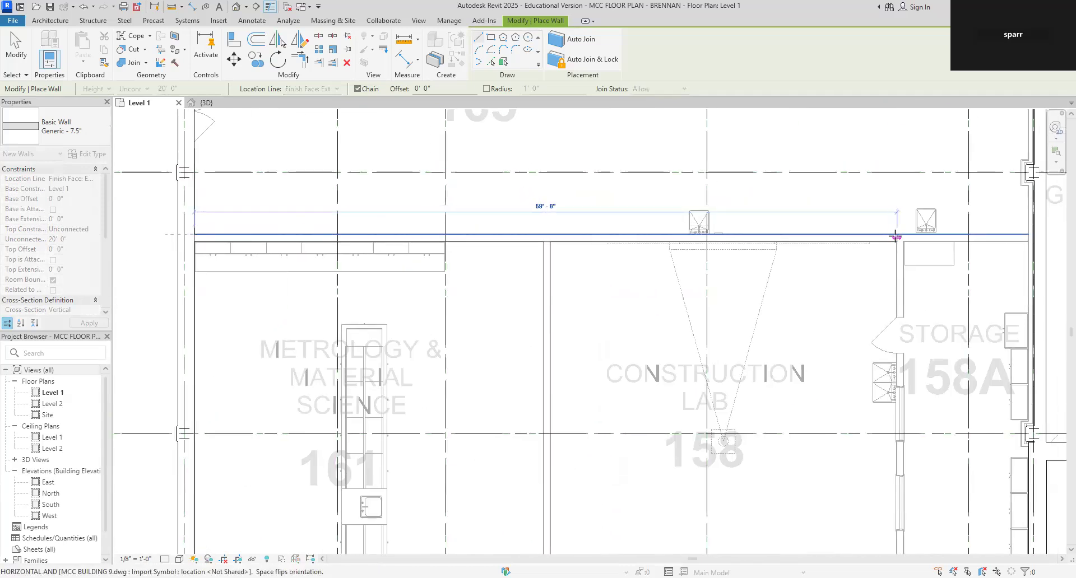
middle_click_drag(891, 233, 716, 240)
left_click(808, 236)
key("Escape")
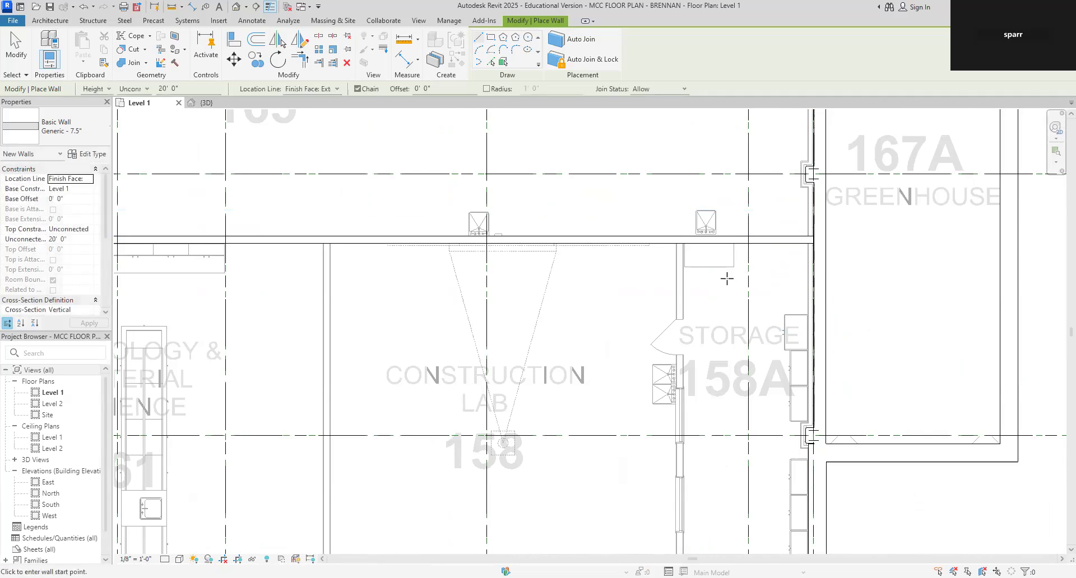
Draw a Generic - 7.5" wall between construction lab 158 and storage 158A, down to the grid line along corridor 191P.
left_click(676, 243)
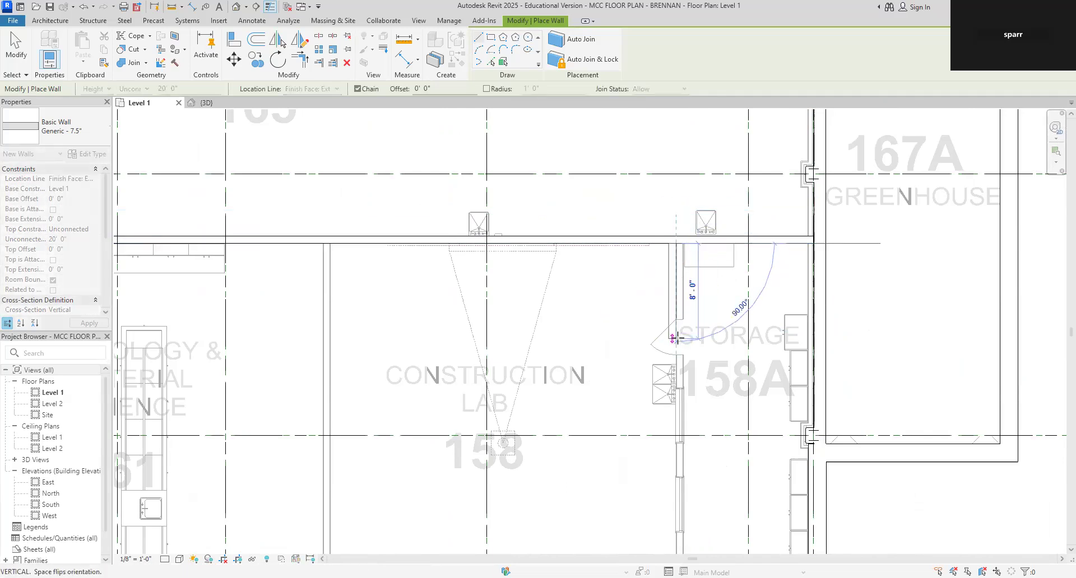
scroll(678, 338, "down", 3)
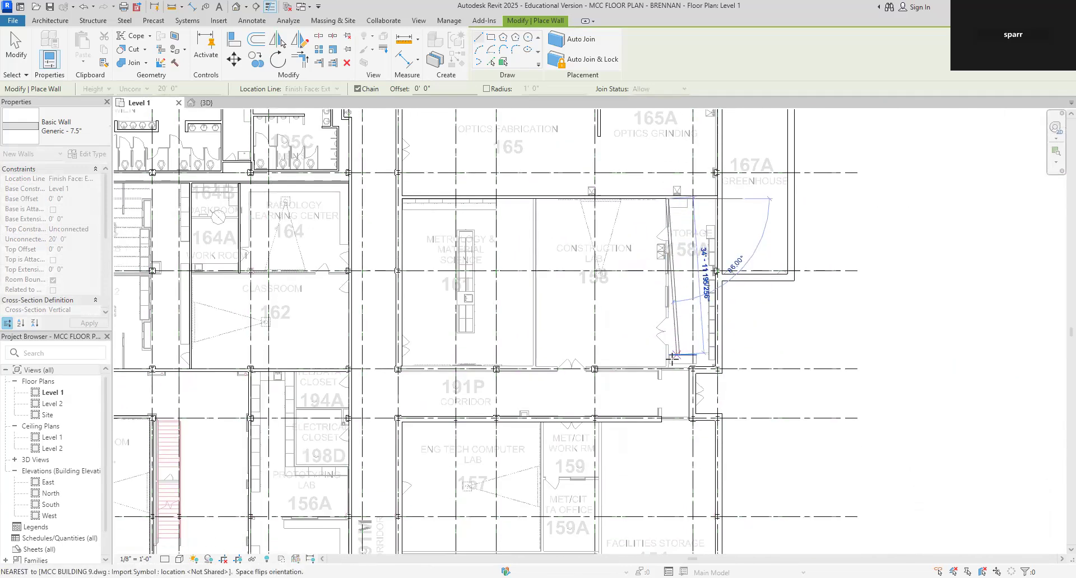
left_click(665, 370)
key("Escape")
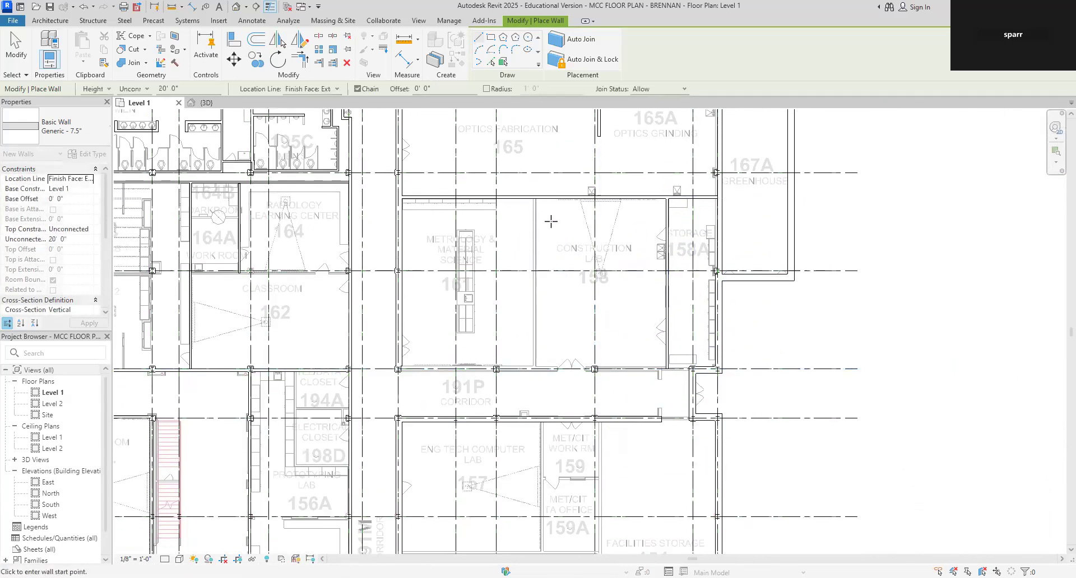
Draw a Generic - 7.5" wall between metrology lab 161 and construction lab 158, down to the grid line along corridor 191P.
scroll(487, 191, "up", 2)
scroll(600, 209, "up", 2)
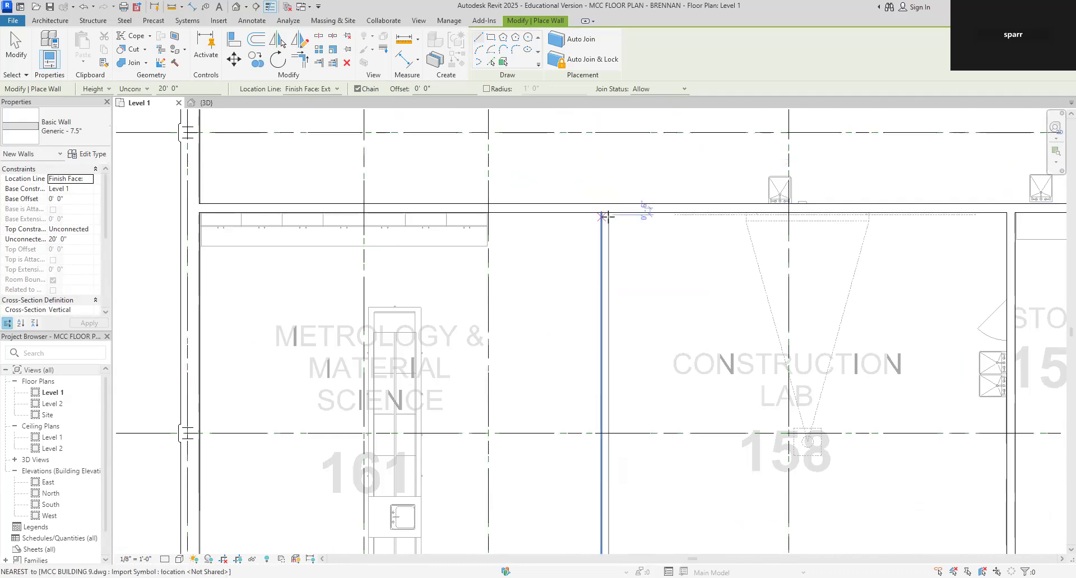
scroll(608, 216, "up", 3)
scroll(621, 208, "up", 1)
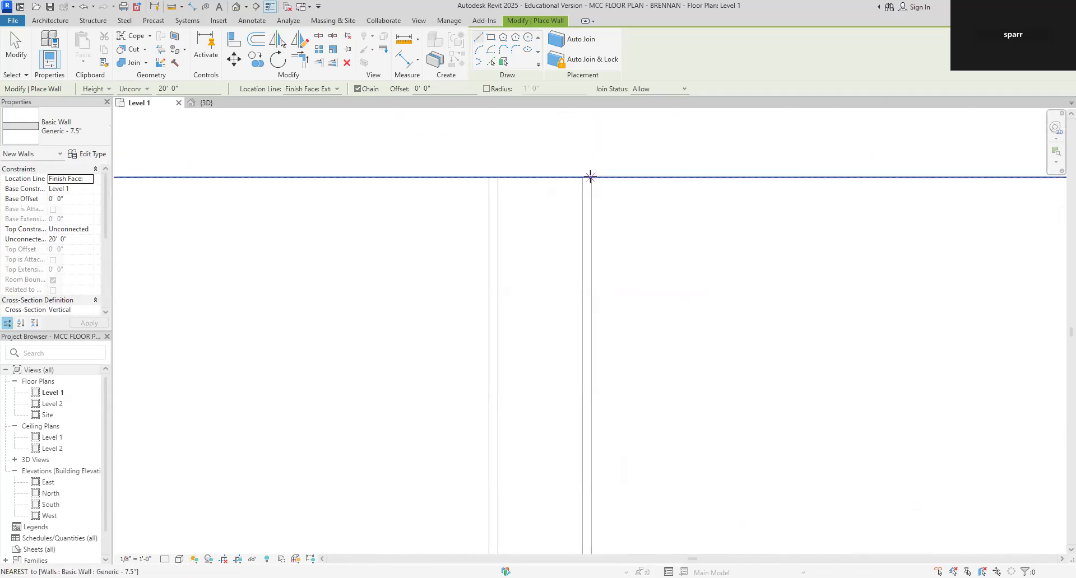
left_click(591, 178)
scroll(593, 334, "down", 5)
scroll(594, 331, "down", 6)
middle_click_drag(612, 291, 610, 154)
left_click(596, 362)
key("Escape")
key("Escape")
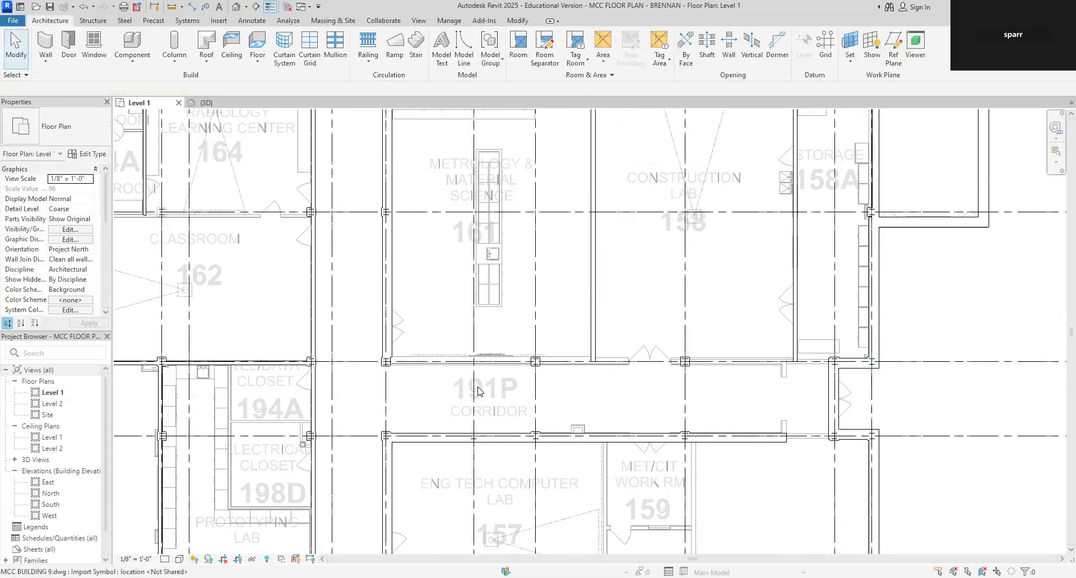
Draw a Generic - 1' 4 1/4" wall along the north side of corridor 191P, from the west column to the storage 158A partition.
left_click(432, 436)
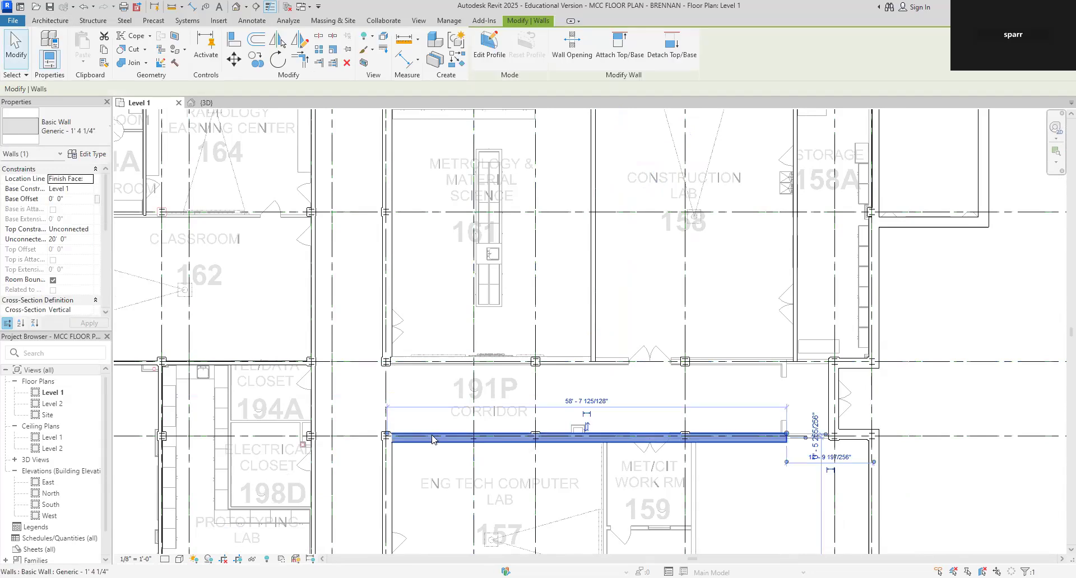
right_click(432, 439)
left_click(472, 230)
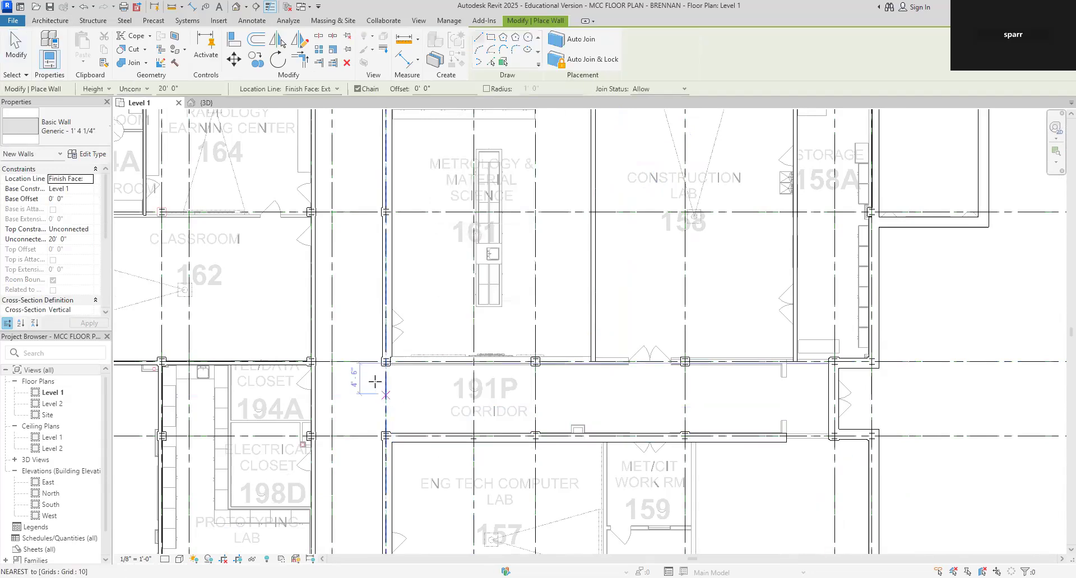
scroll(404, 331, "up", 6)
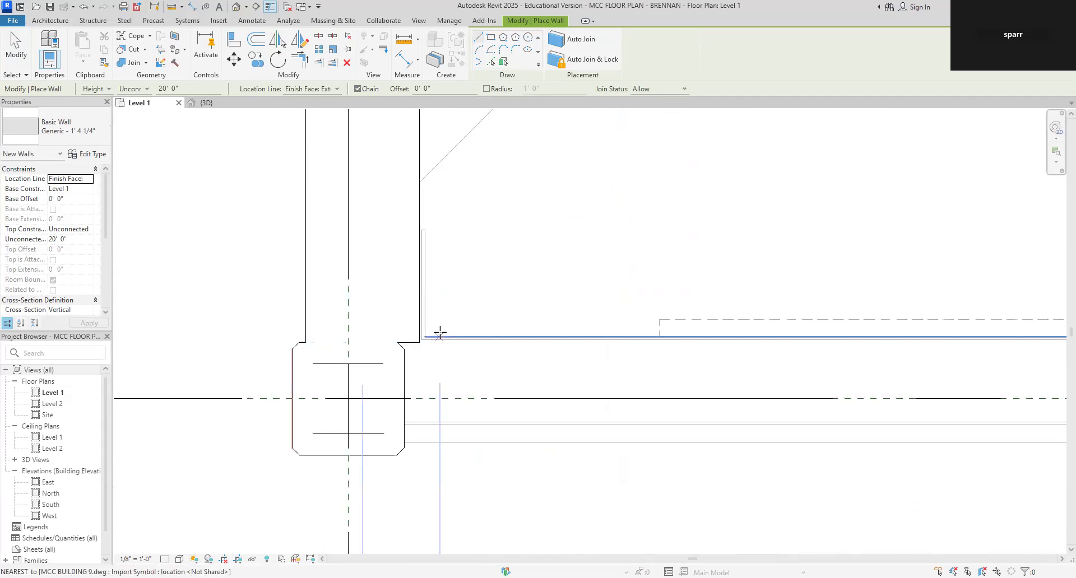
scroll(434, 334, "up", 3)
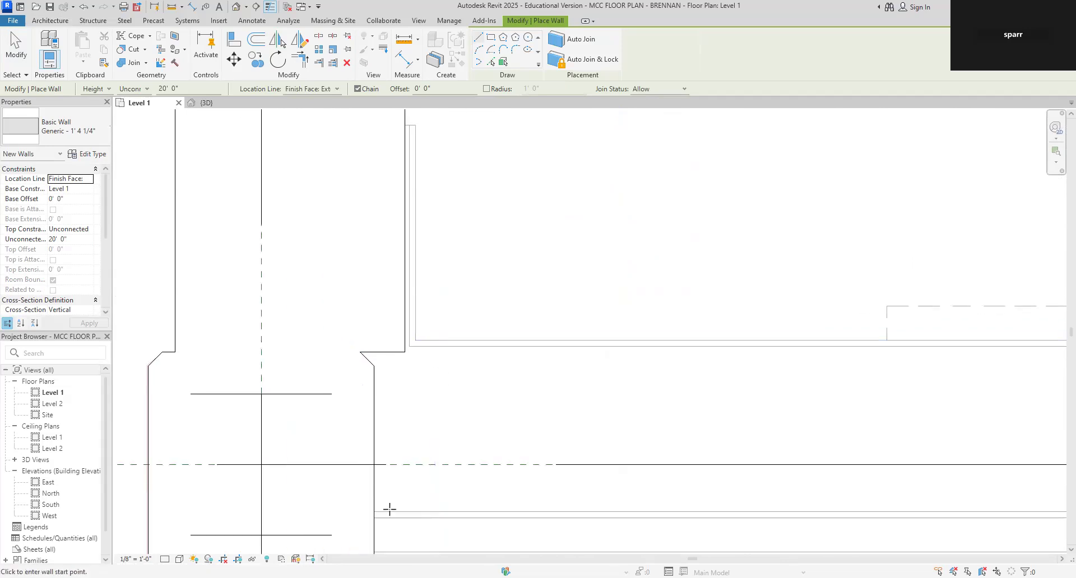
left_click(374, 521)
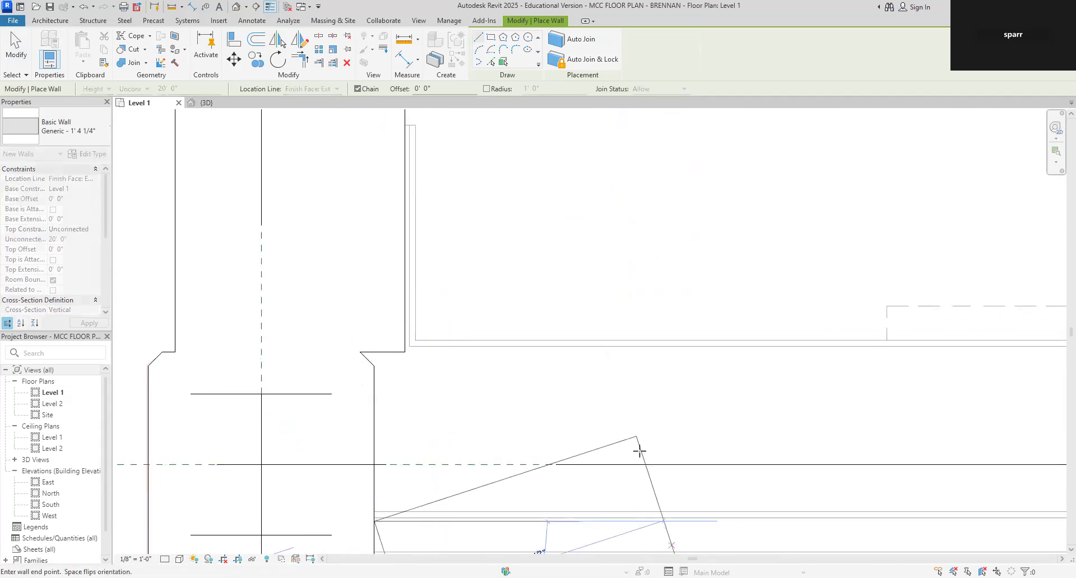
scroll(759, 477, "down", 3)
middle_click_drag(764, 473, 276, 265)
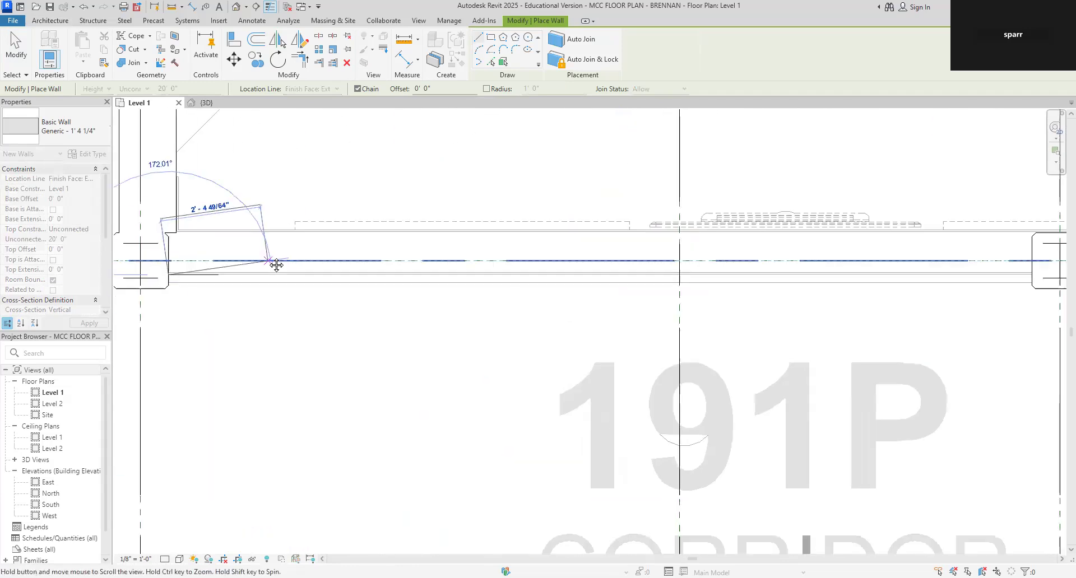
scroll(803, 247, "down", 4)
middle_click_drag(860, 273, 285, 306)
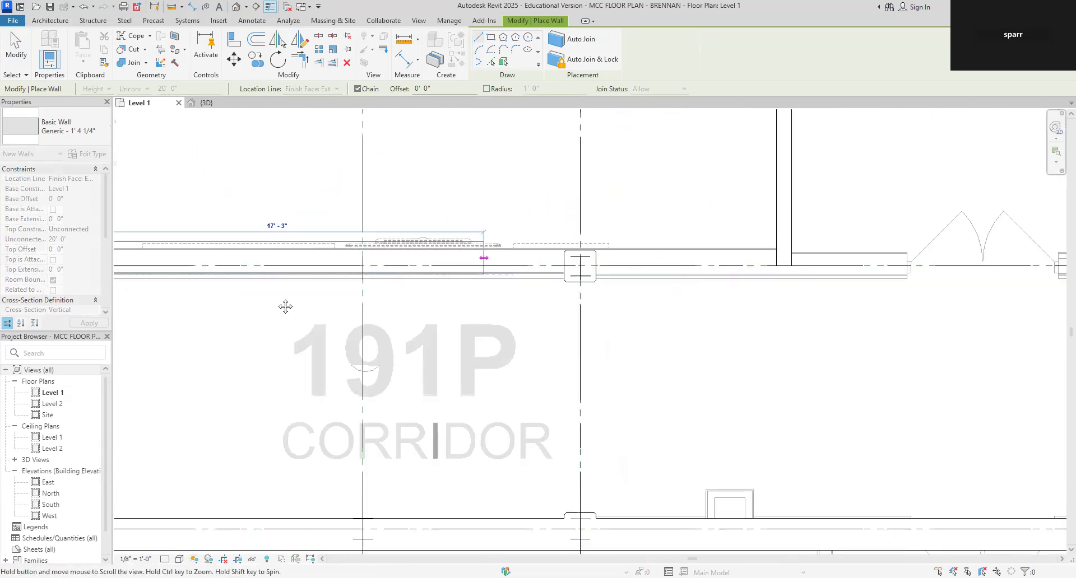
scroll(824, 305, "down", 2)
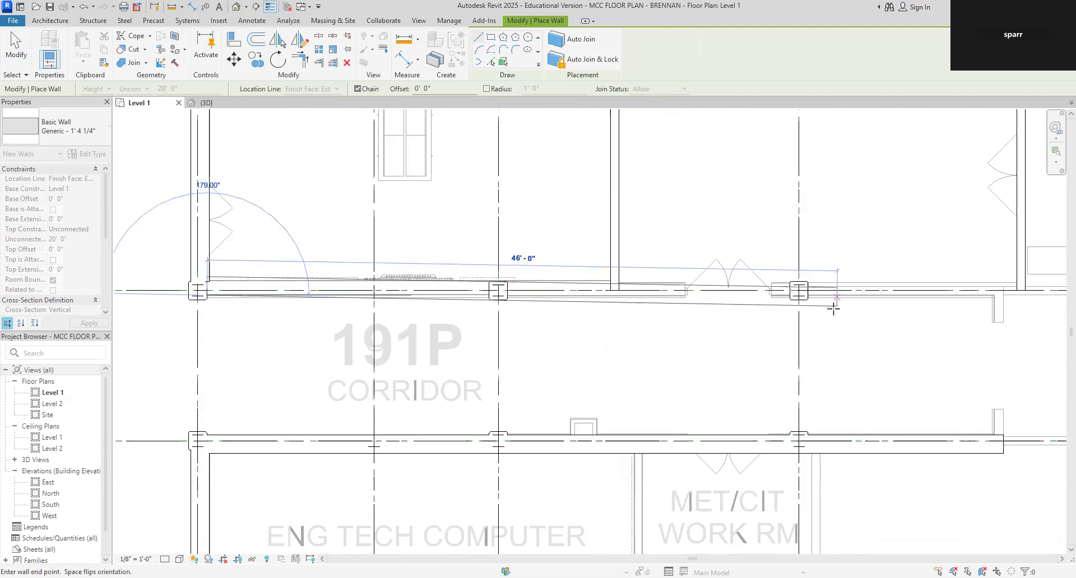
middle_click_drag(833, 309, 489, 349)
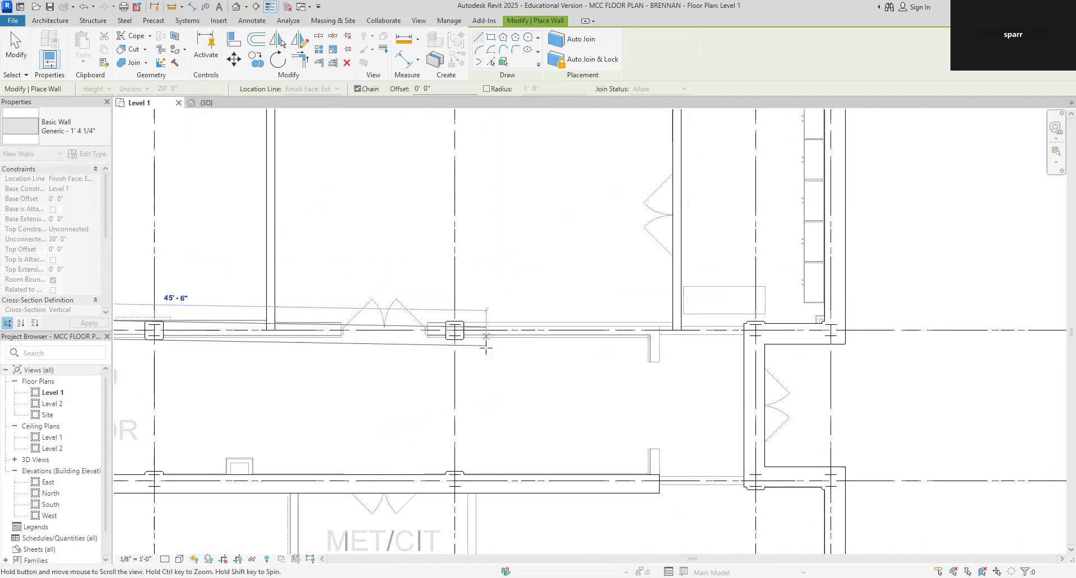
left_click(680, 335)
key("Escape")
key("Escape")
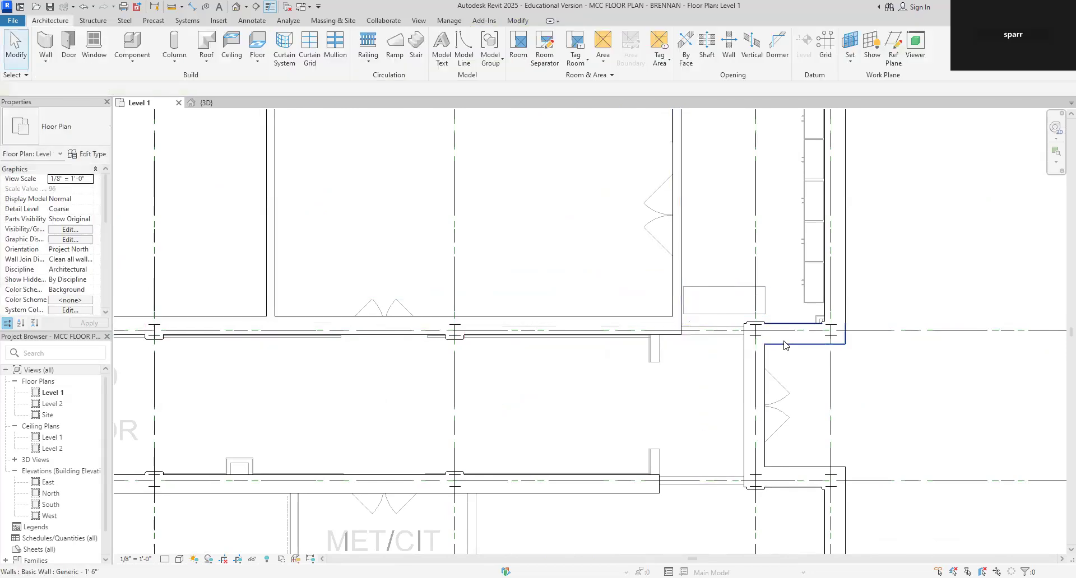
Close the south side of storage 158A with a Generic - 7.5" wall from its west partition to the wall at the corridor's east end.
left_click(683, 275)
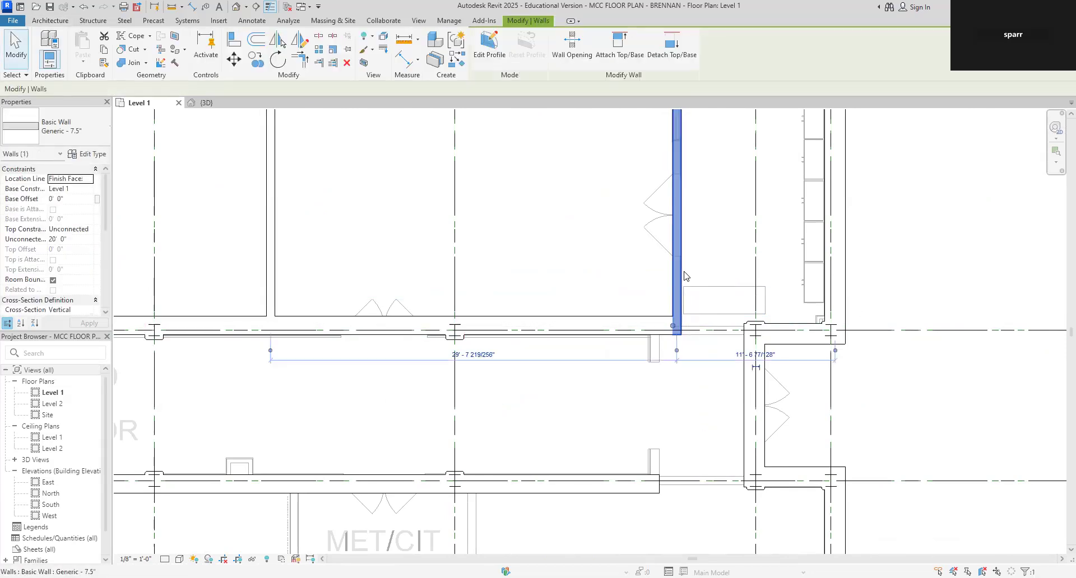
right_click(684, 276)
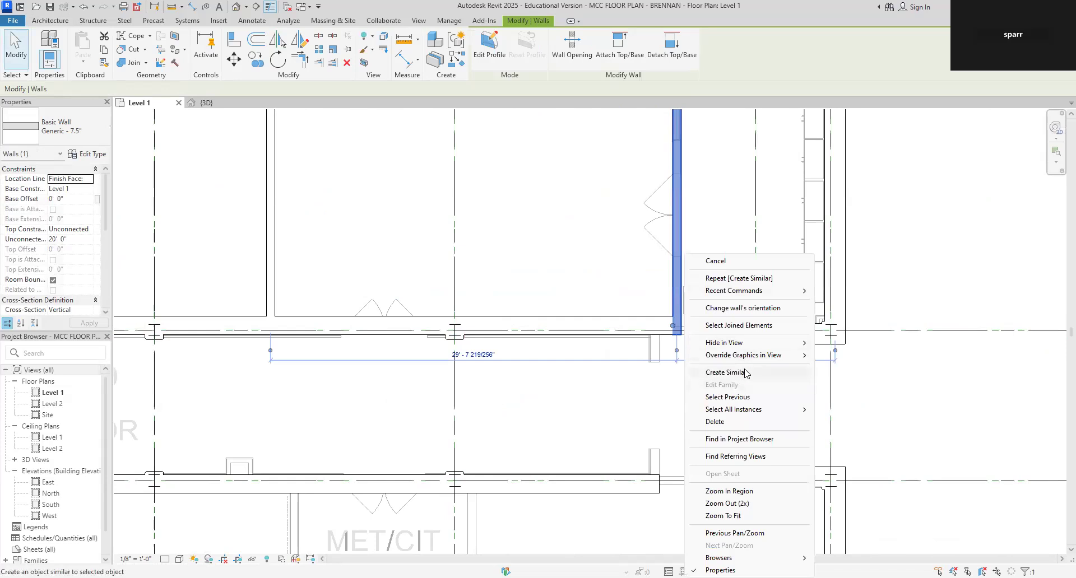
left_click(726, 373)
scroll(758, 326, "up", 4)
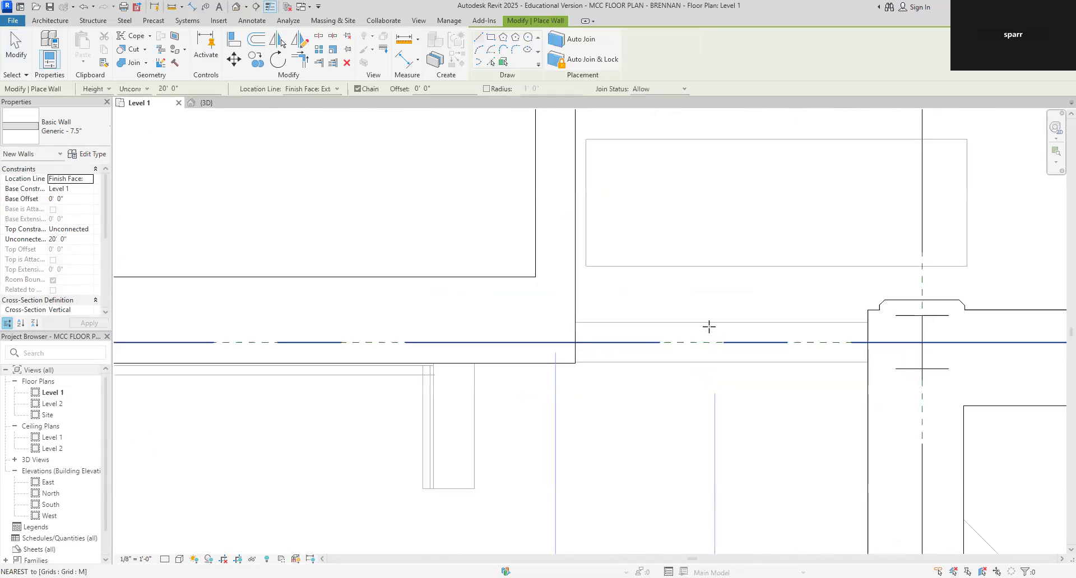
left_click(575, 322)
left_click(869, 324)
scroll(746, 359, "down", 6)
key("Escape")
key("Escape")
Draw a Generic - 7.5" wall across the east end of corridor 191P, from its north wall to its south wall.
middle_click_drag(690, 408, 684, 296)
scroll(673, 352, "up", 8)
scroll(656, 353, "down", 3)
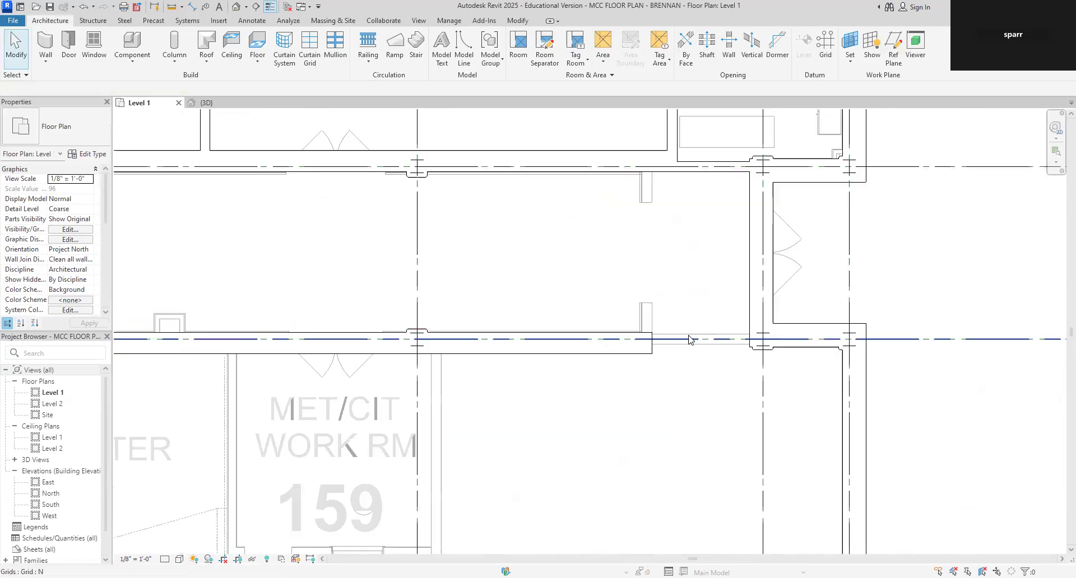
scroll(684, 331, "down", 2)
left_click(678, 196)
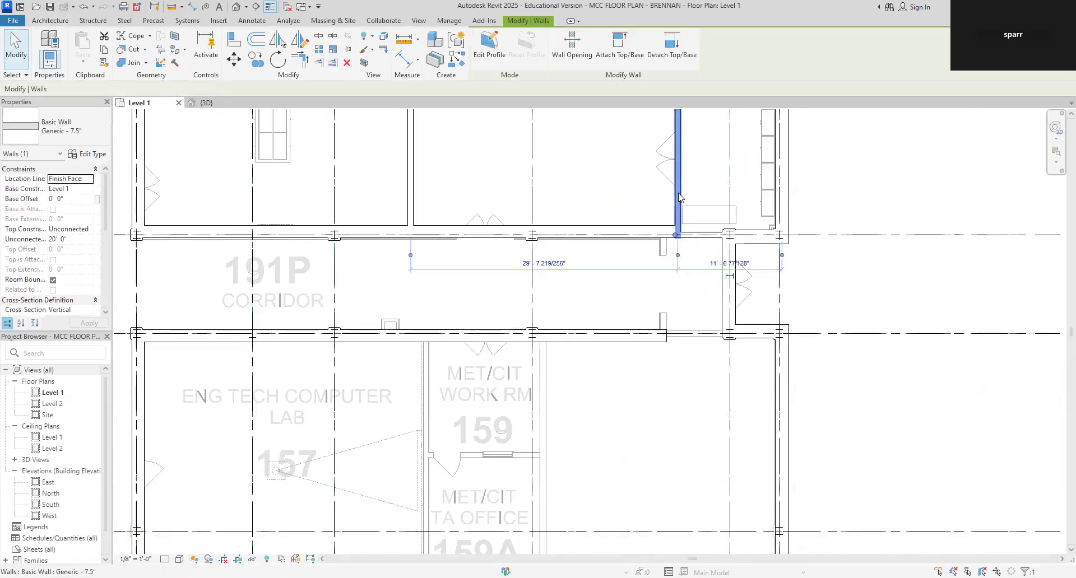
right_click(679, 196)
left_click(742, 317)
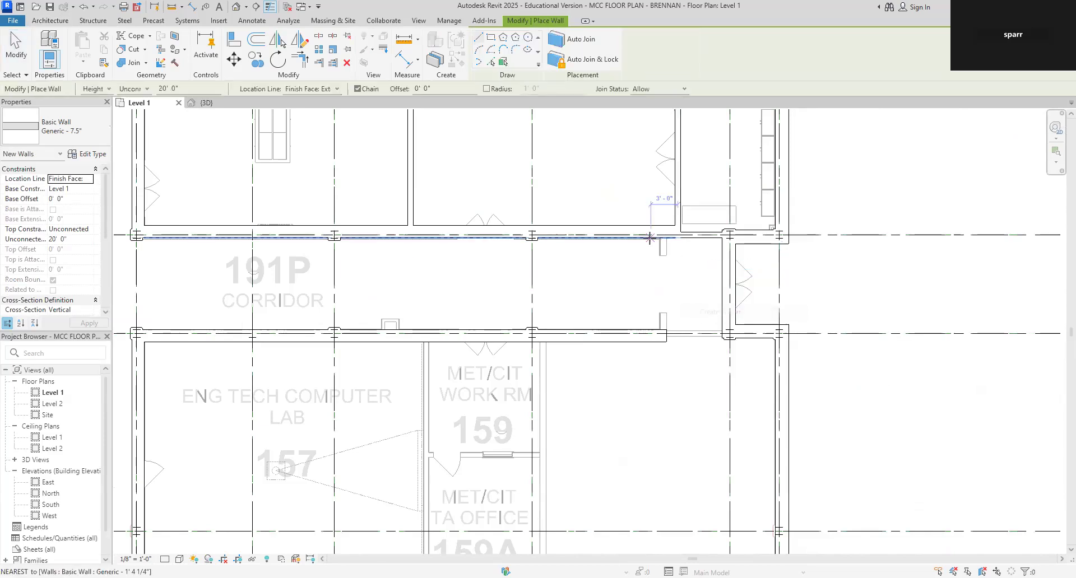
scroll(689, 257, "up", 5)
middle_click_drag(625, 162, 659, 363)
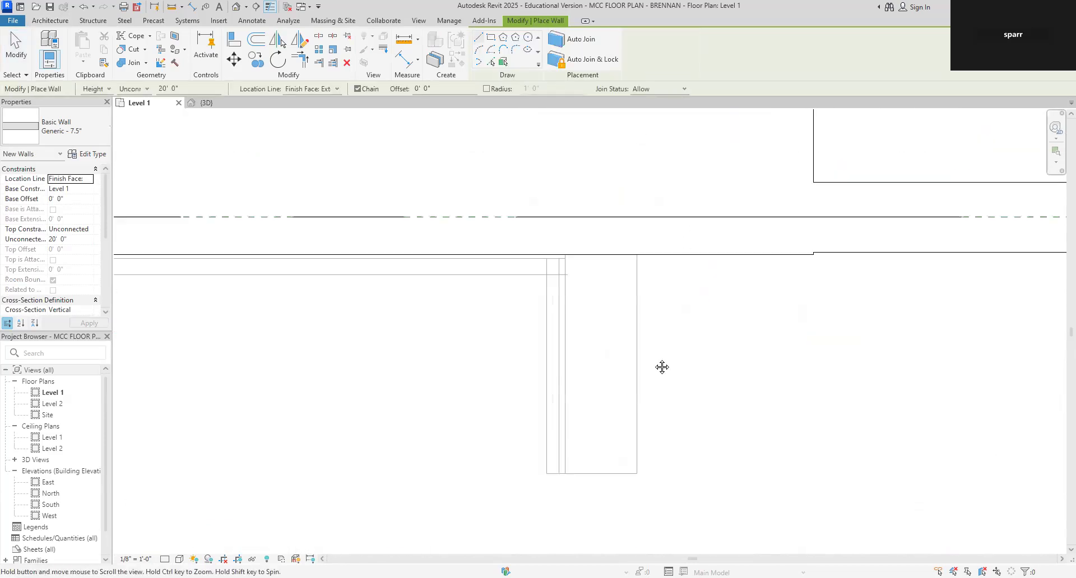
left_click(637, 261)
scroll(649, 449, "down", 5)
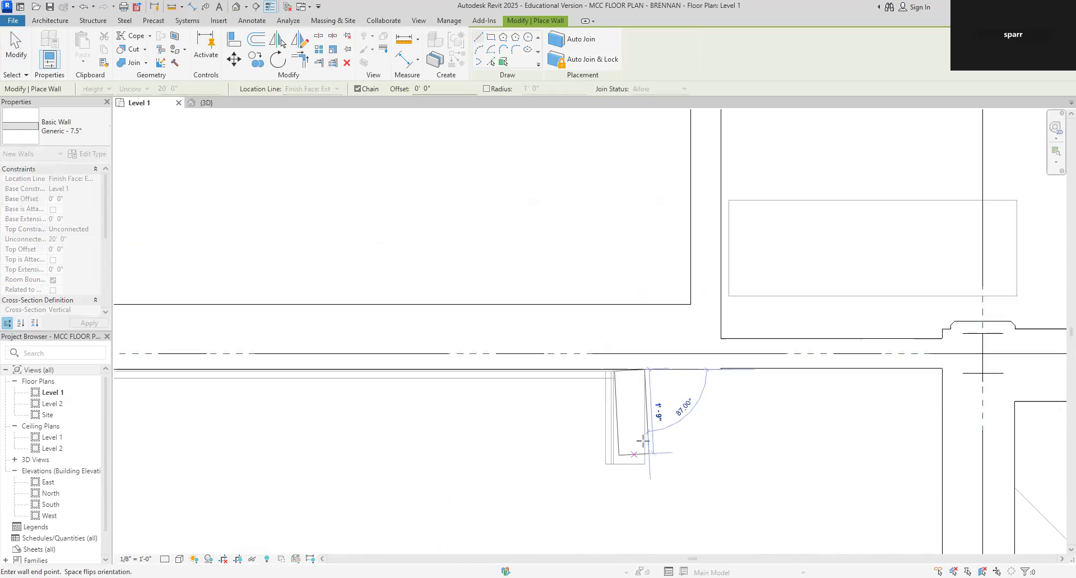
middle_click_drag(650, 446, 658, 215)
left_click(648, 395)
key("Escape")
key("Escape")
scroll(703, 335, "down", 8)
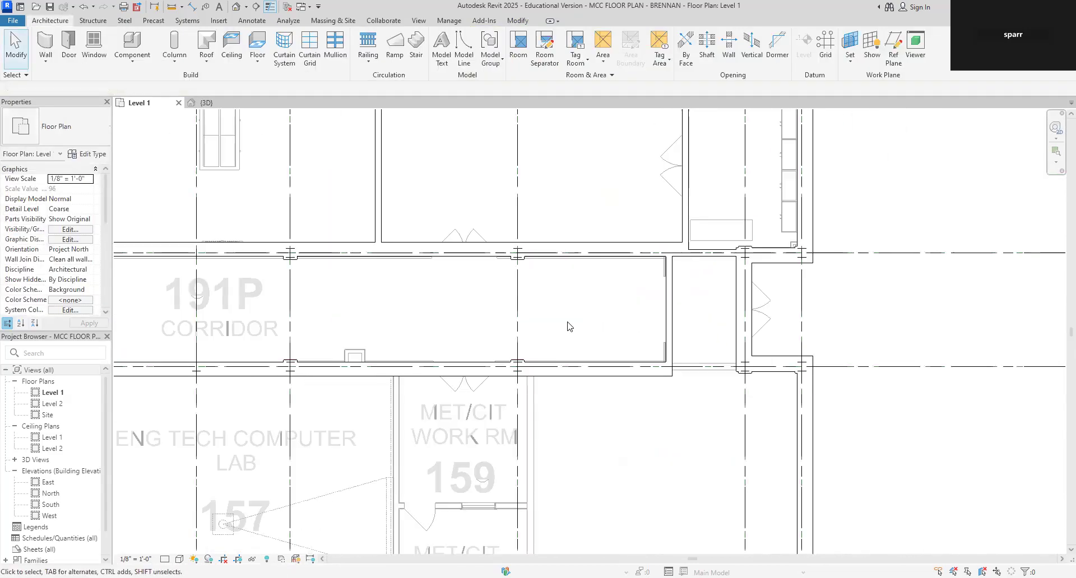
Draw a Generic - 8 1/2" wall, matching the one south of storage 153, between computer lab 157 and rooms 159 and 159A.
middle_click_drag(552, 326, 665, 264)
scroll(678, 391, "up", 2)
scroll(649, 380, "down", 3)
middle_click_drag(672, 376, 674, 230)
scroll(552, 298, "up", 3)
scroll(477, 384, "down", 3)
middle_click_drag(496, 369, 513, 253)
middle_click_drag(513, 407, 525, 338)
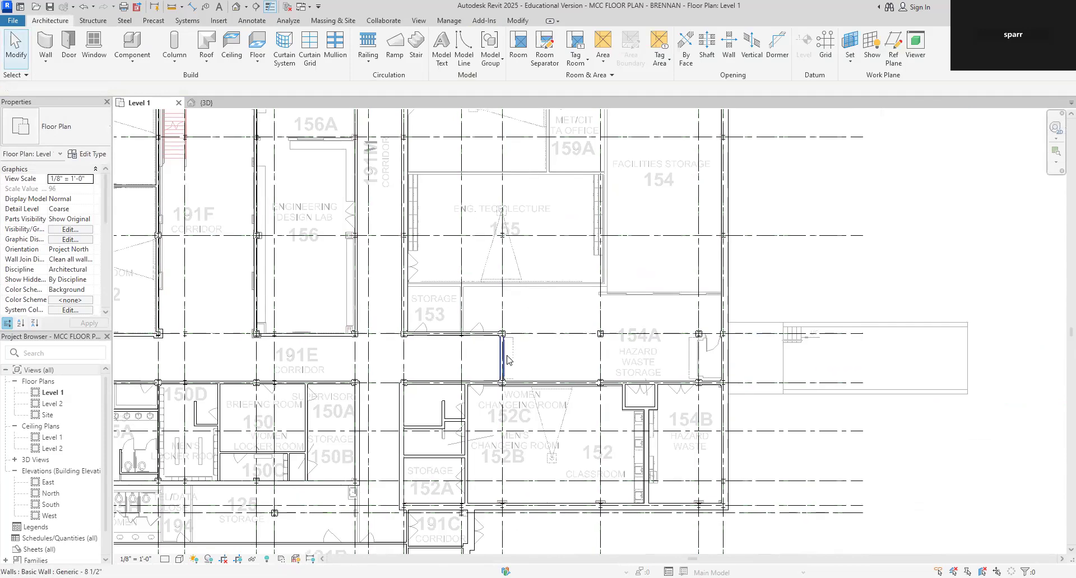
scroll(525, 332, "up", 2)
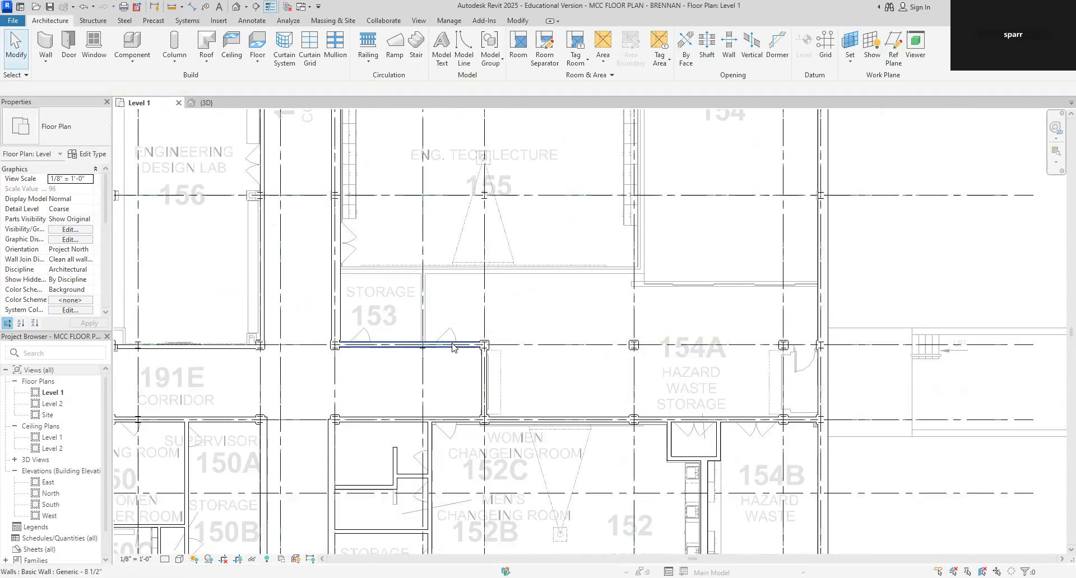
left_click(453, 346)
right_click(453, 346)
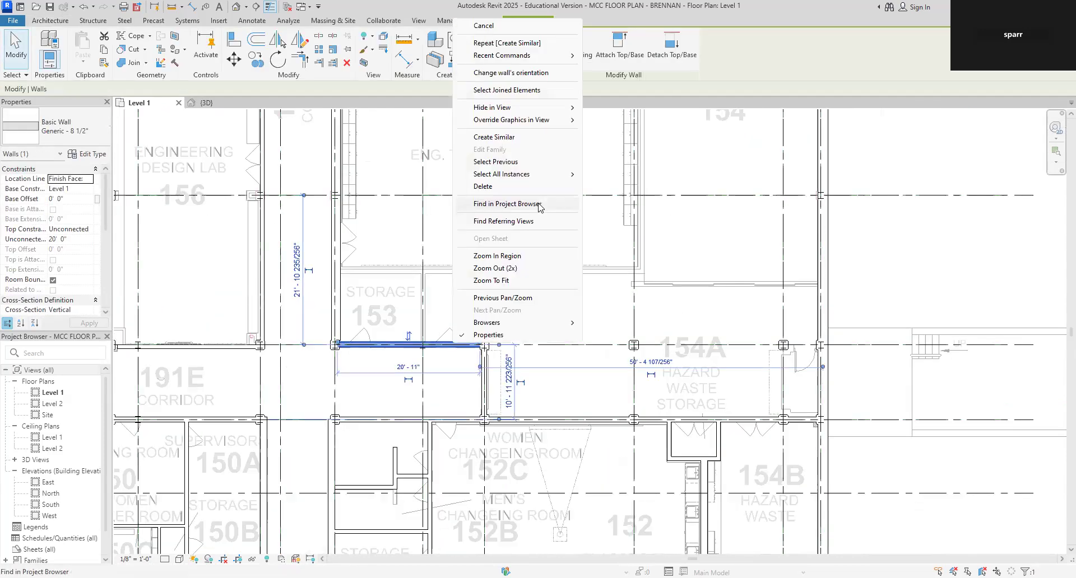
left_click(526, 140)
scroll(381, 364, "up", 2)
scroll(415, 342, "down", 2)
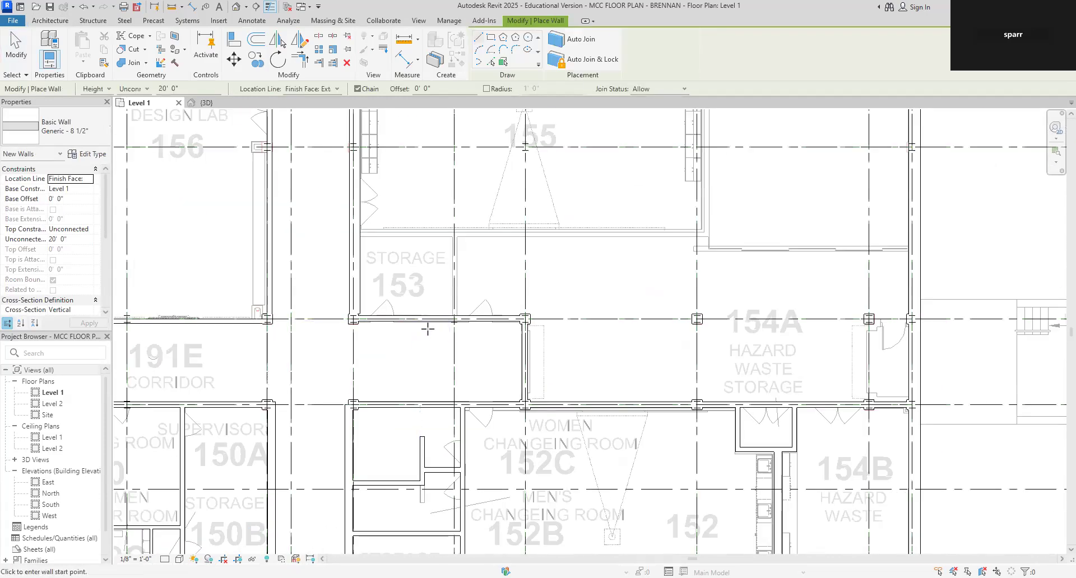
middle_click_drag(428, 326, 441, 435)
middle_click_drag(425, 290, 457, 464)
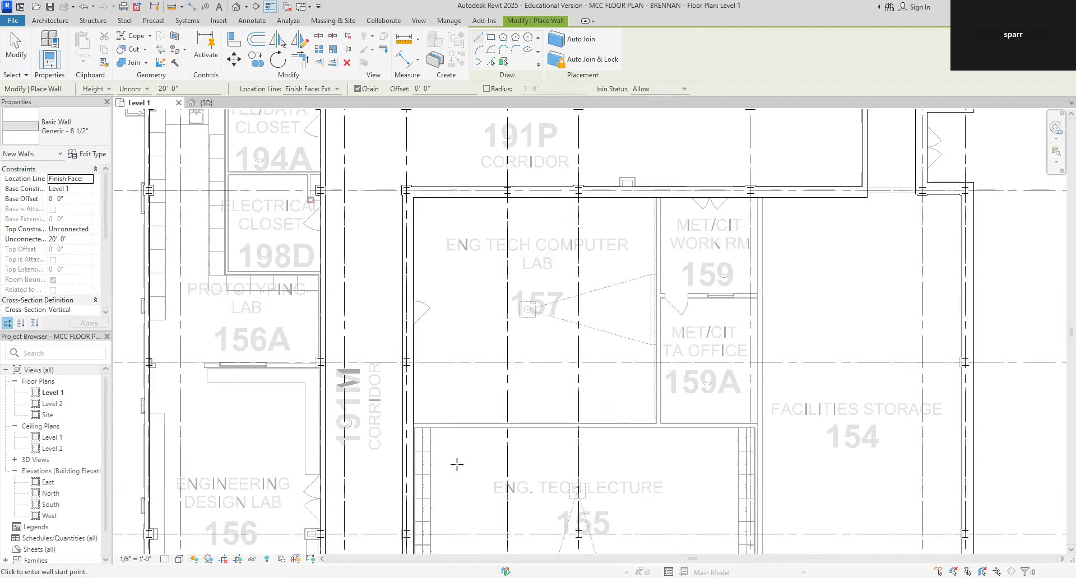
scroll(702, 273, "up", 3)
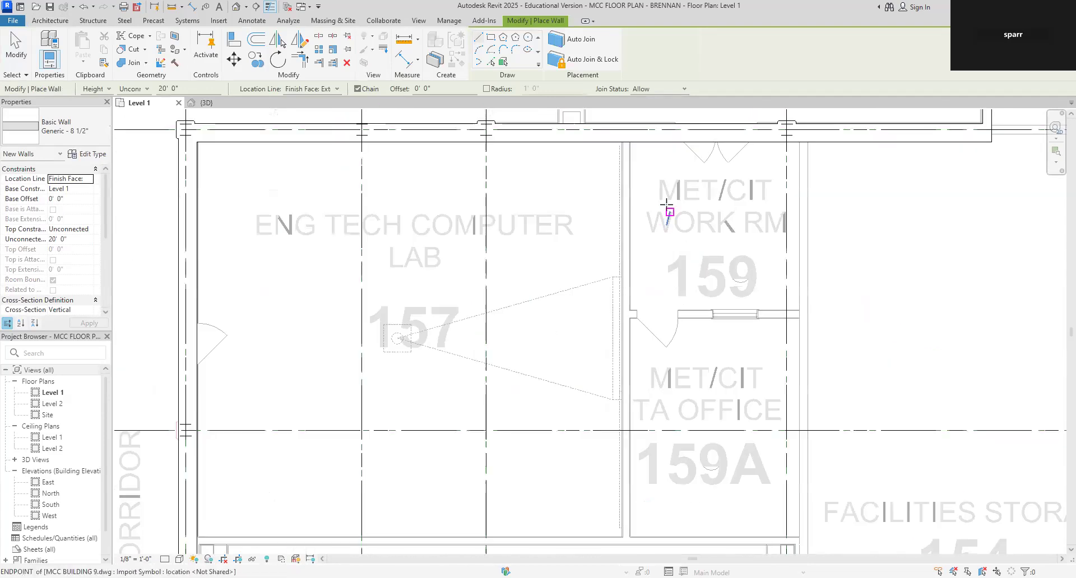
left_click(631, 143)
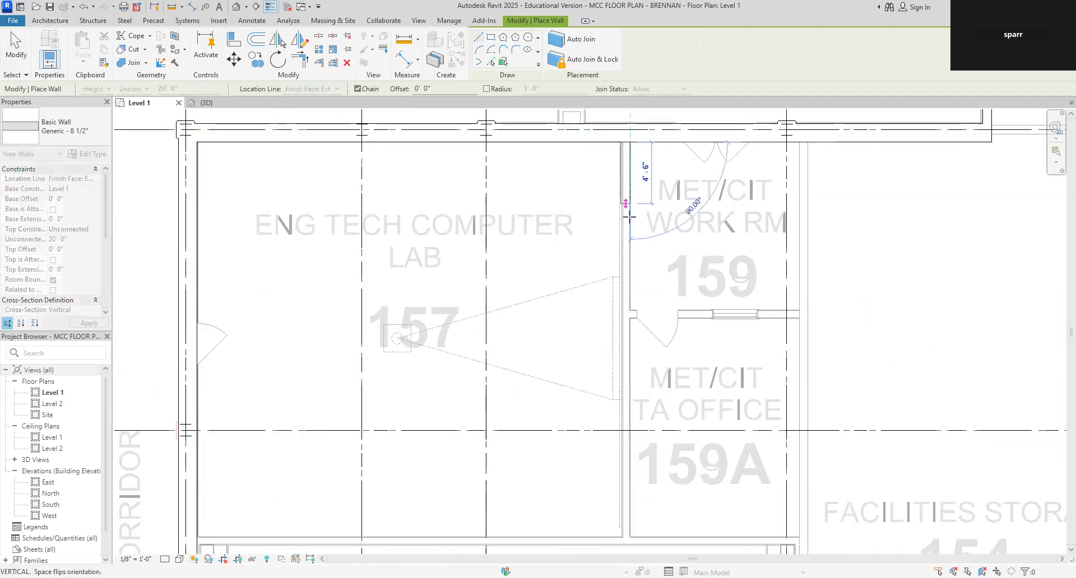
scroll(627, 531, "down", 1)
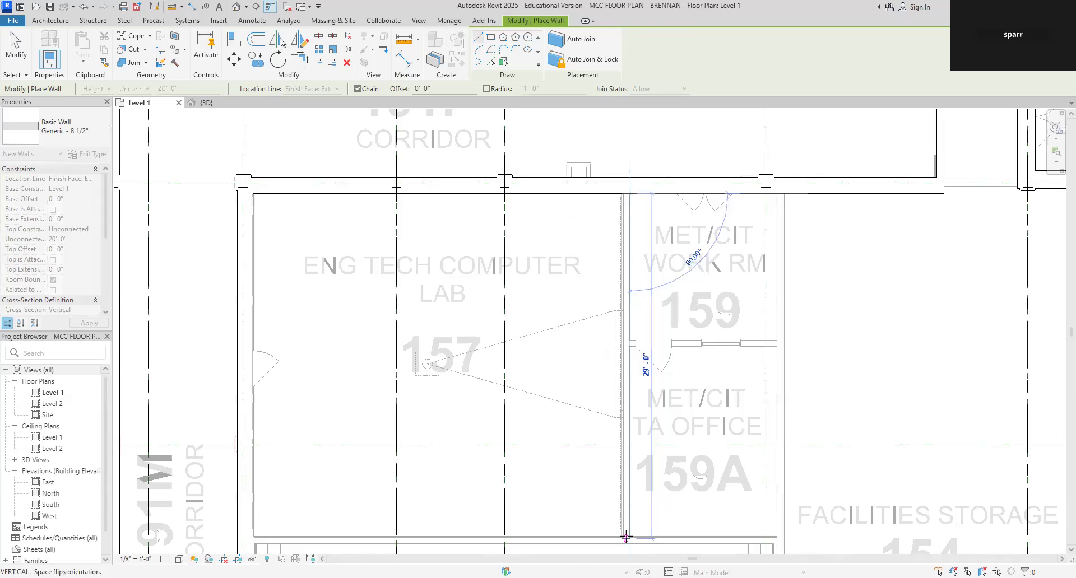
middle_click_drag(626, 537, 621, 390)
scroll(621, 394, "up", 5)
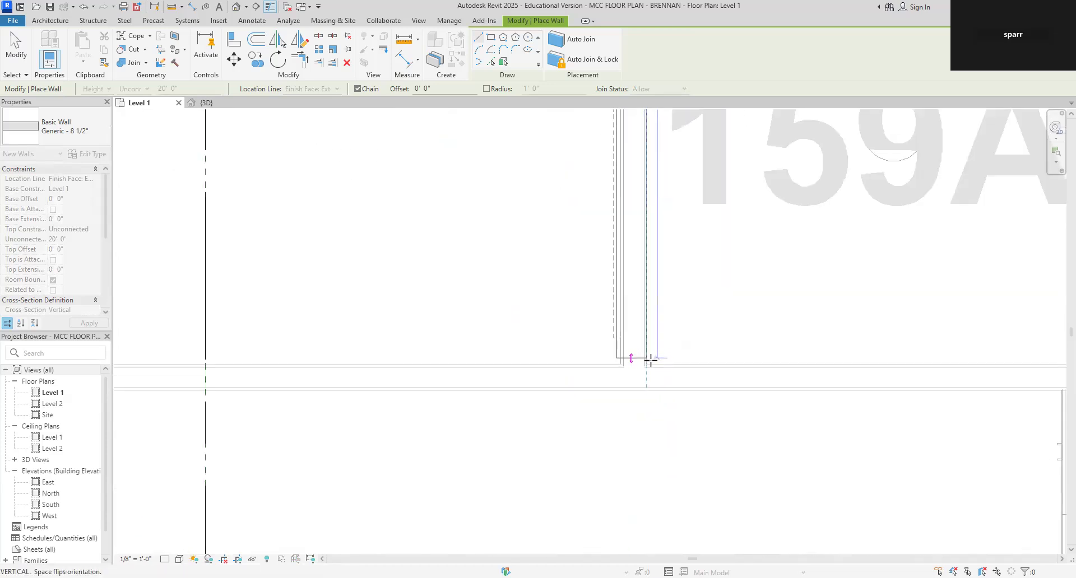
scroll(649, 367, "up", 6)
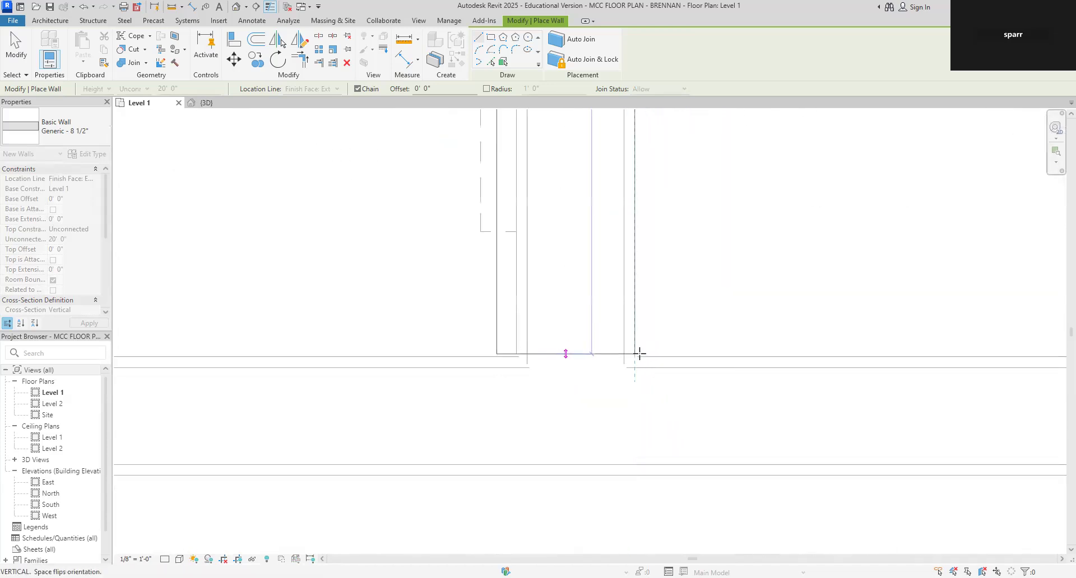
left_click(640, 356)
Continue the Generic - 8 1/2" wall east along the south side of TA office 159A to its southeast corner.
scroll(818, 363, "down", 3)
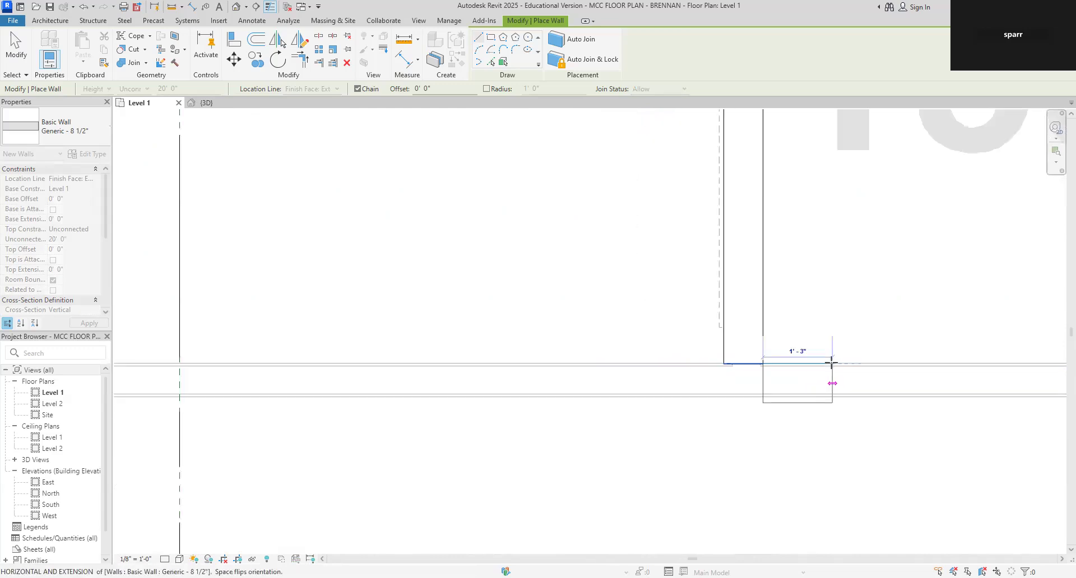
middle_click_drag(847, 372, 508, 387)
left_click(914, 386)
key("Escape")
key("Escape")
scroll(749, 456, "down", 4)
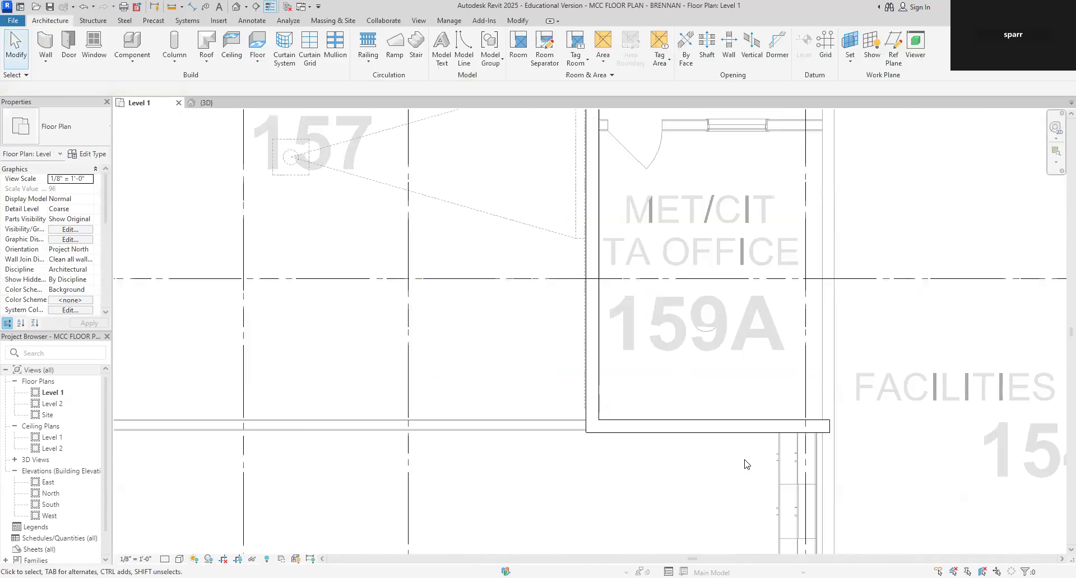
scroll(814, 398, "down", 3)
scroll(713, 440, "up", 7)
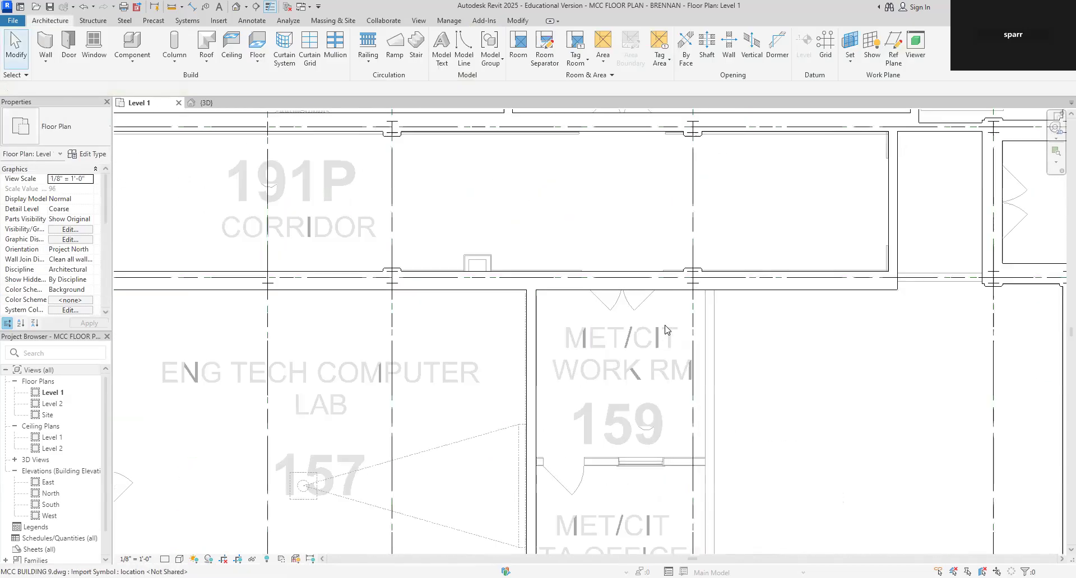
key("c")
key("l")
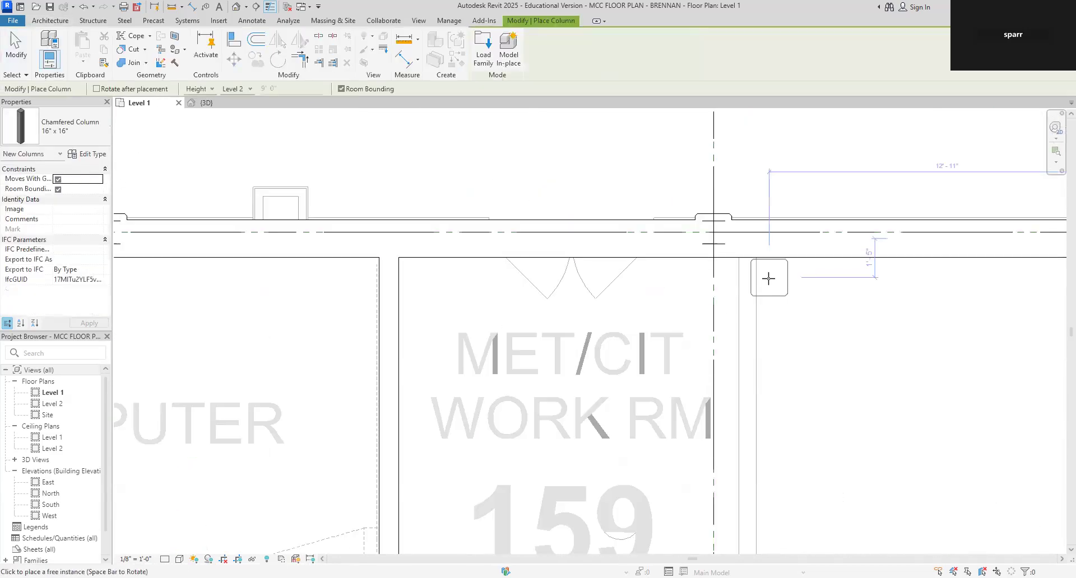
key("Escape")
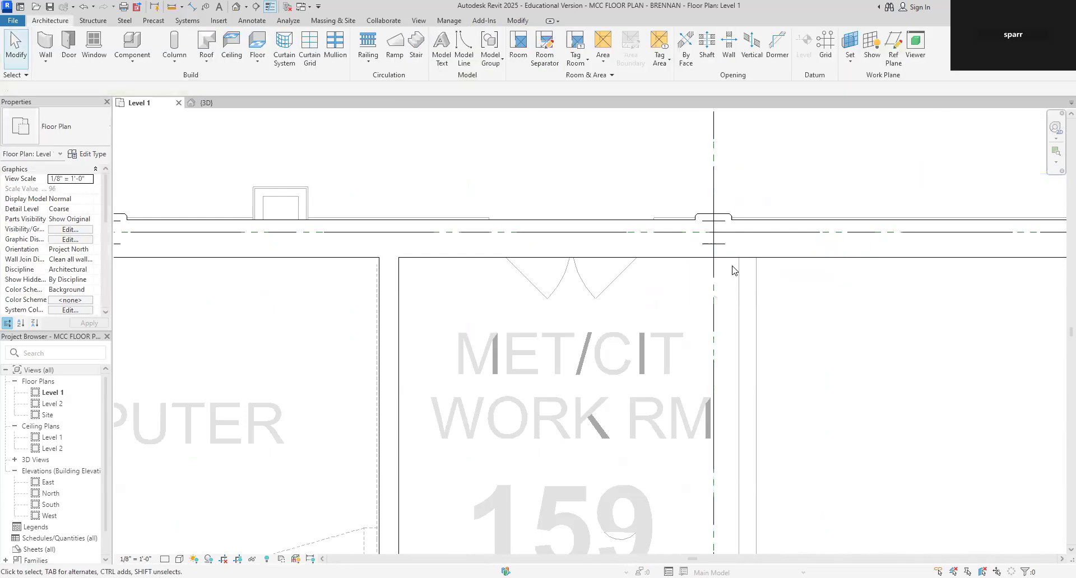
Draw a Generic - 8 1/2" wall from corridor 191P south along the east sides of rooms 159, 159A and lecture room 155.
left_click(50, 44)
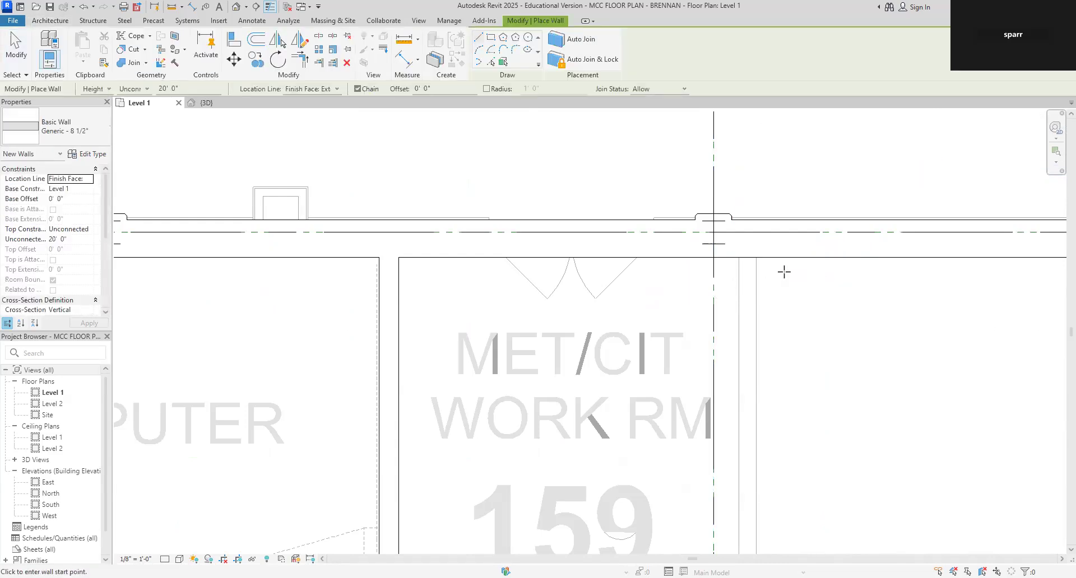
left_click(756, 257)
scroll(760, 374, "down", 5)
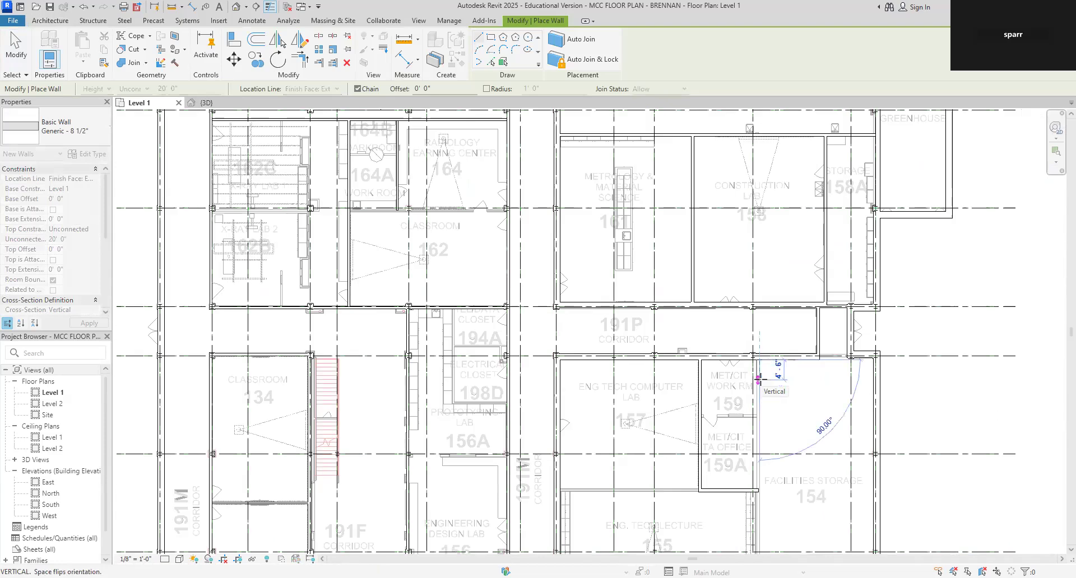
scroll(728, 440, "down", 1)
middle_click_drag(736, 442, 711, 332)
scroll(711, 333, "up", 5)
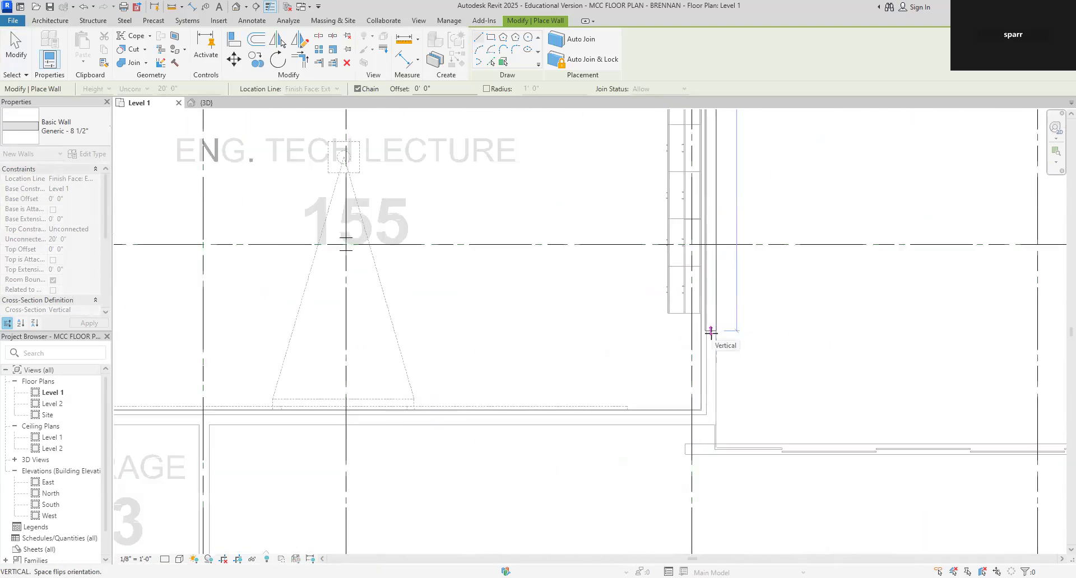
left_click(713, 425)
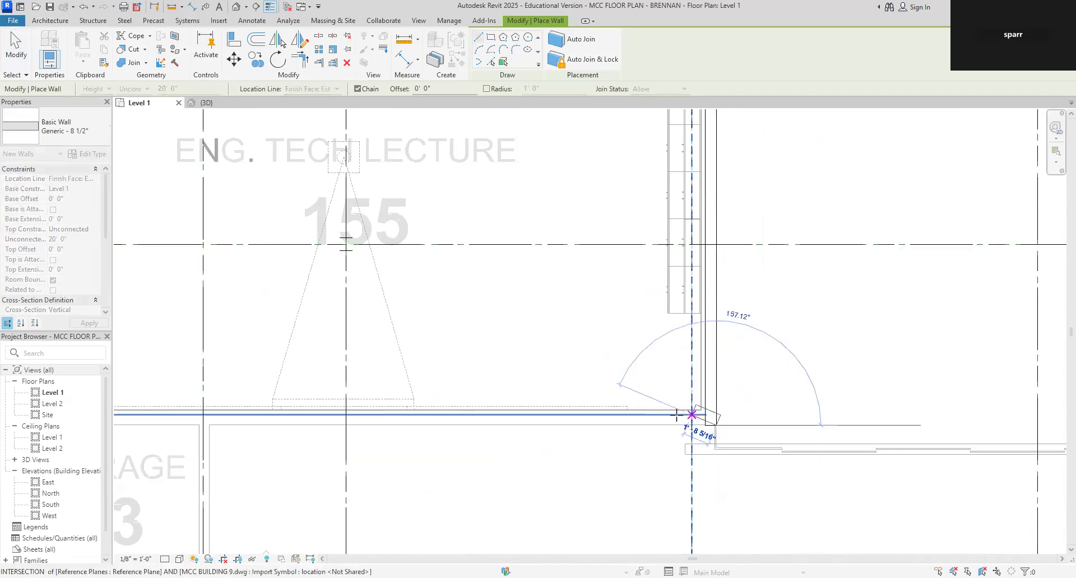
Continue the Generic - 8 1/2" wall west along the south side of lecture room 155 to the corridor 191M wall.
scroll(595, 434, "down", 3)
middle_click_drag(595, 434, 778, 396)
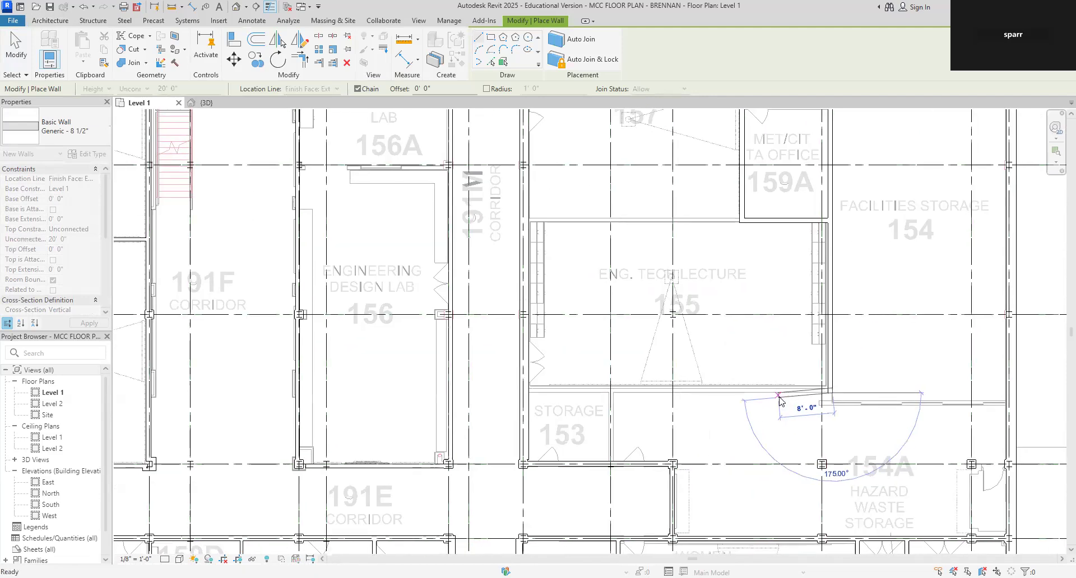
key("Escape")
key("Escape")
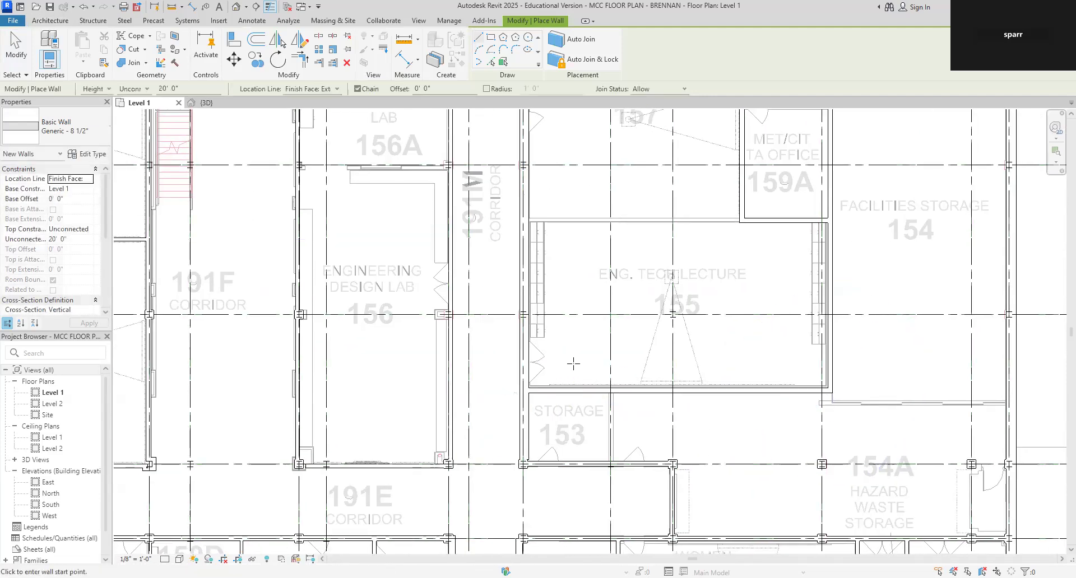
Draw the Generic - 8 1/2" partition on the east side of storage 153, up to the south wall of lecture room 155.
scroll(635, 491, "up", 6)
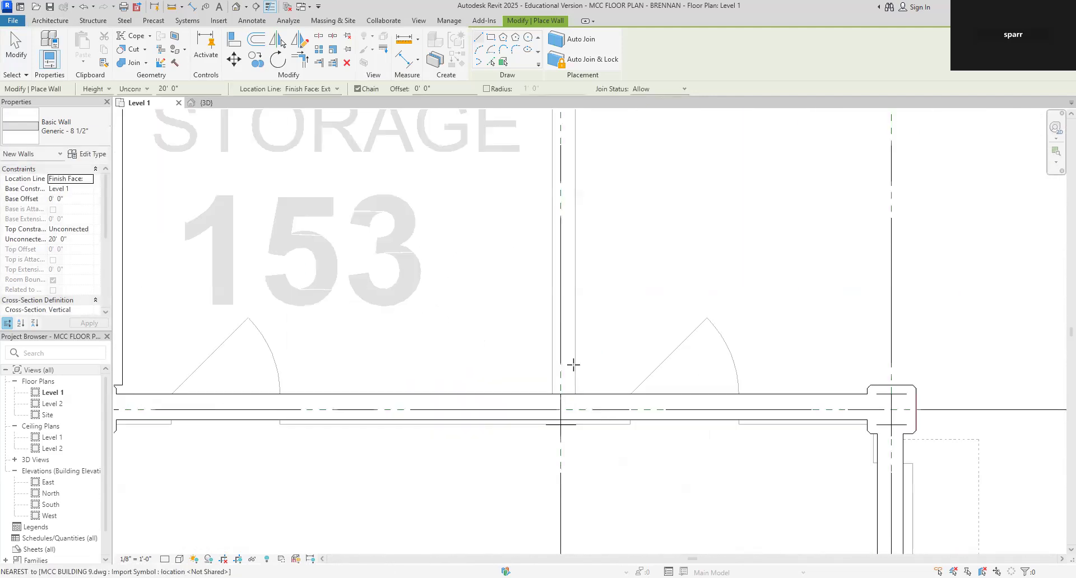
left_click(569, 385)
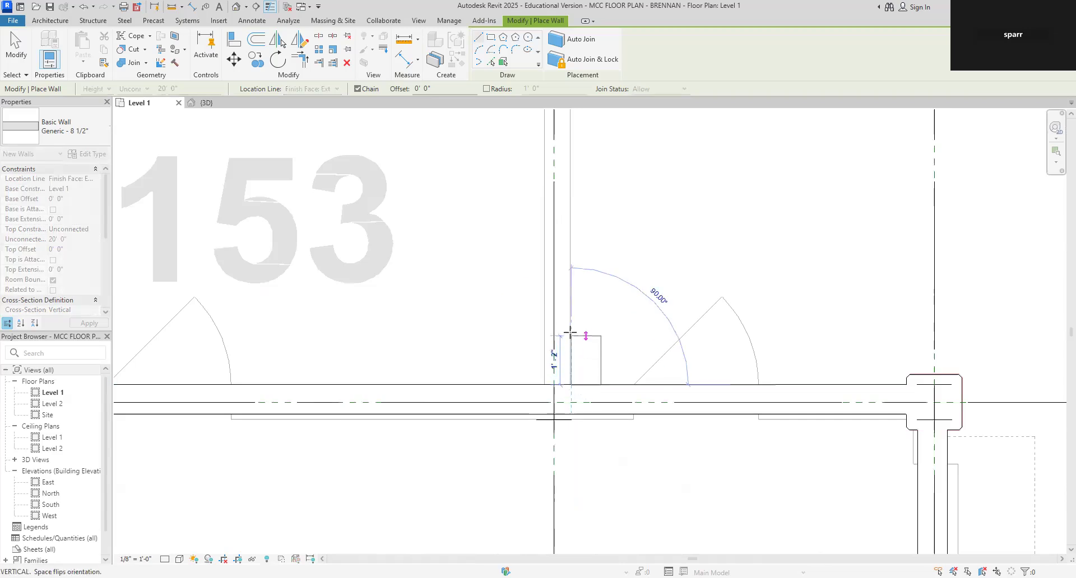
scroll(563, 325, "down", 4)
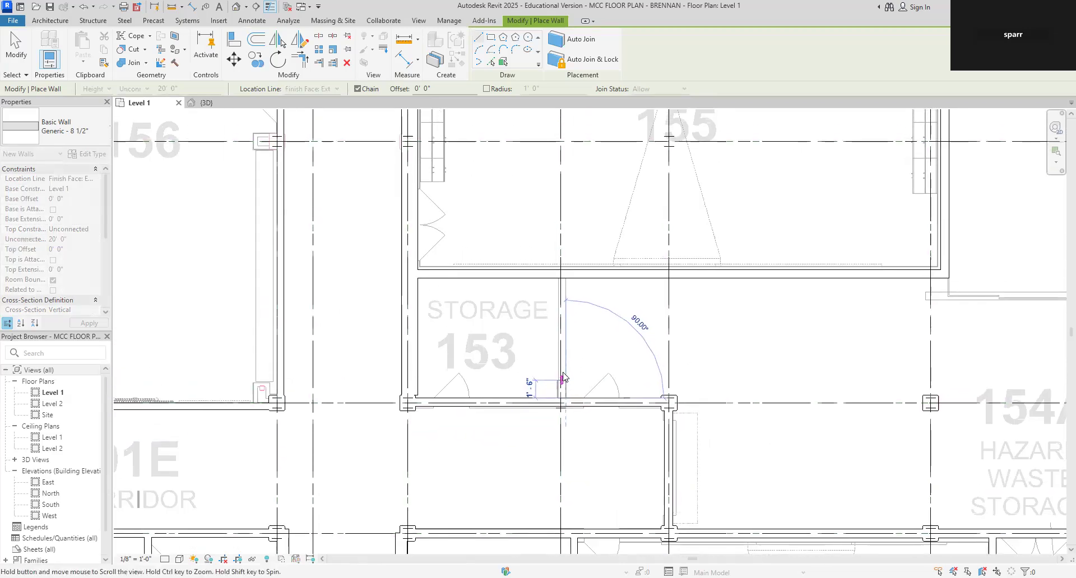
left_click(566, 274)
key("Escape")
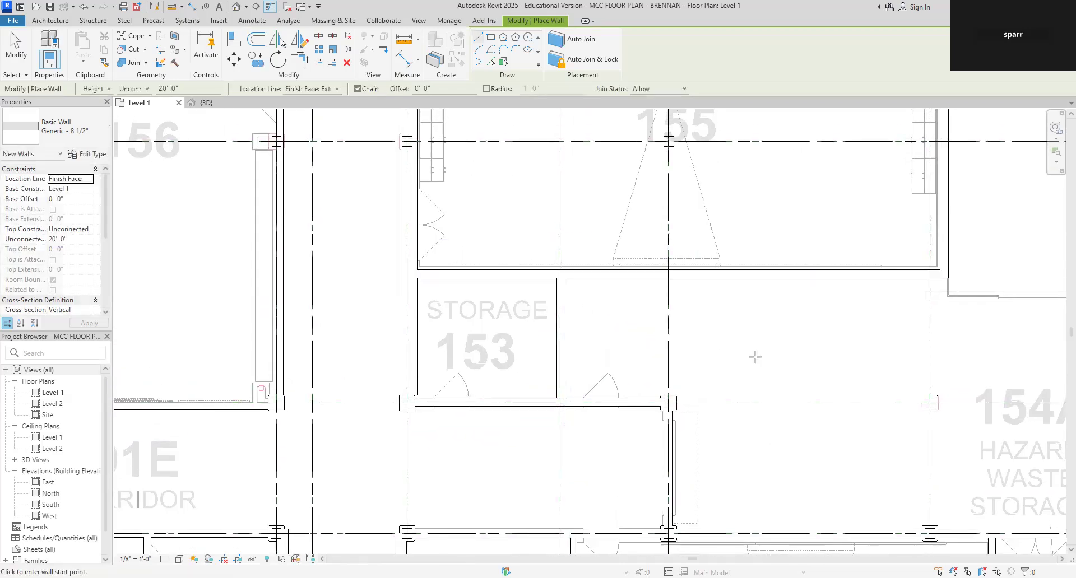
key("Escape")
scroll(564, 396, "up", 4)
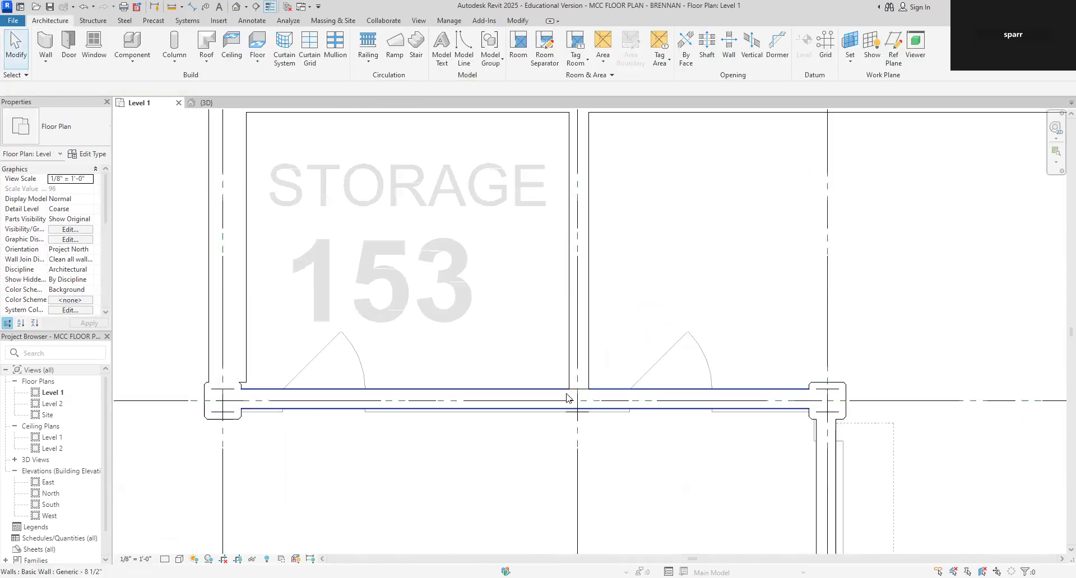
left_click(586, 371)
left_click(608, 372)
scroll(747, 312, "down", 5)
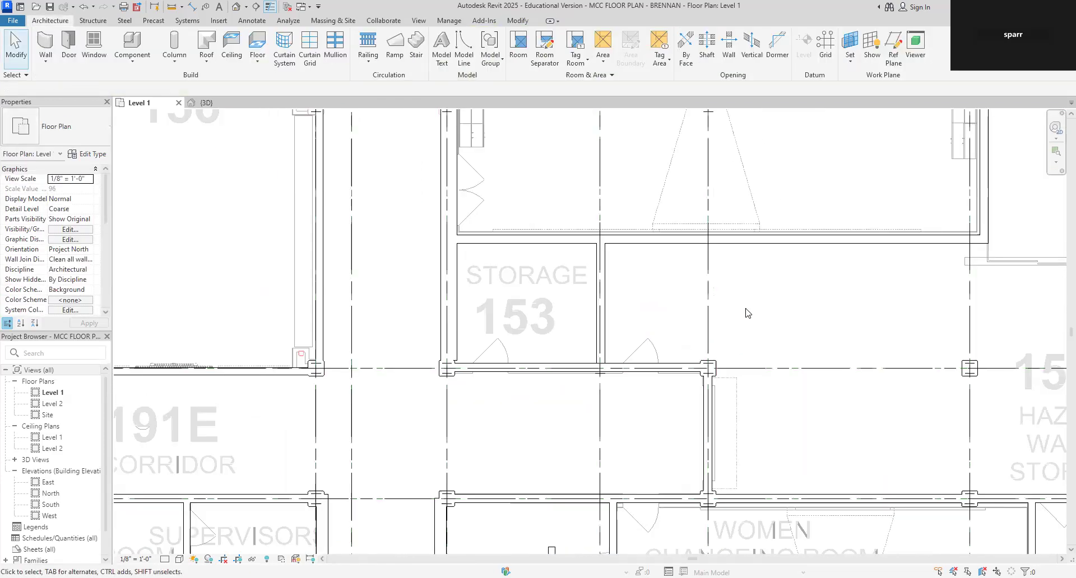
middle_click_drag(743, 326, 540, 406)
scroll(735, 336, "up", 7)
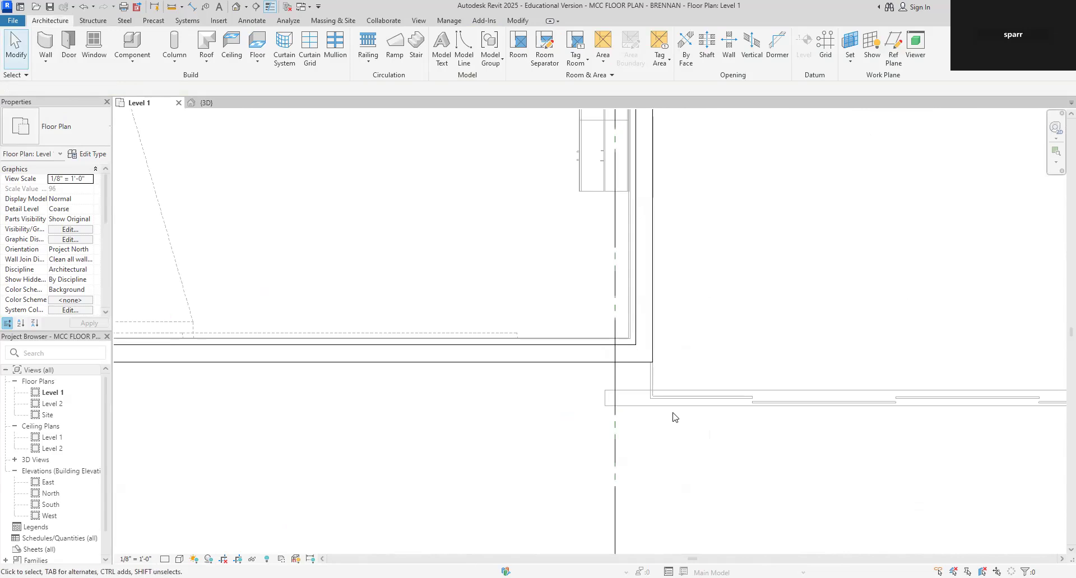
scroll(702, 419, "down", 7)
middle_click_drag(753, 431, 659, 434)
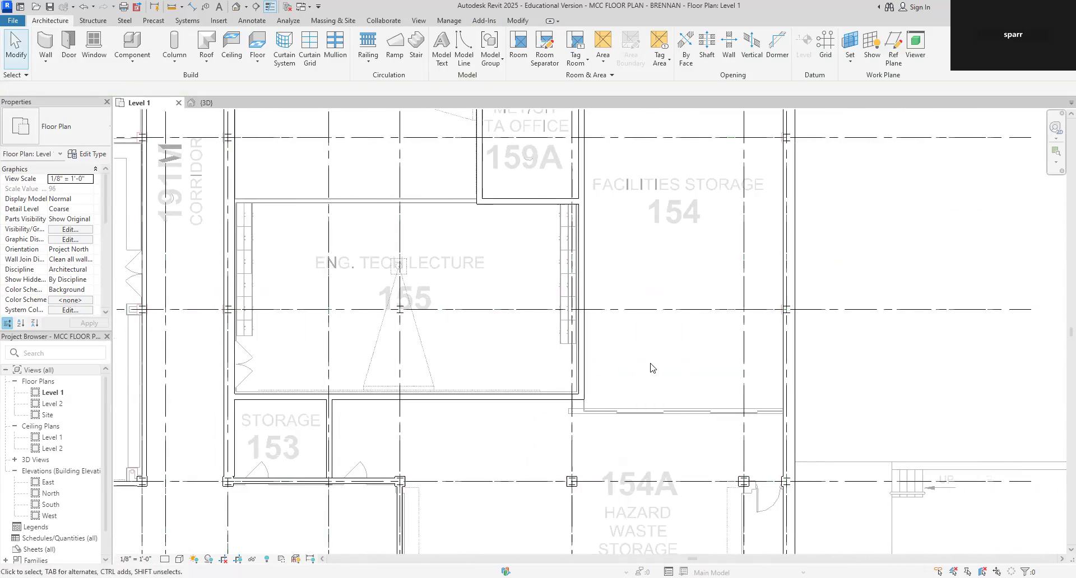
Draw a Generic - 8 1/2" wall from TA office 159A's southwest corner west between rooms 157 and 155 to the corridor 191M wall.
scroll(651, 368, "down", 2)
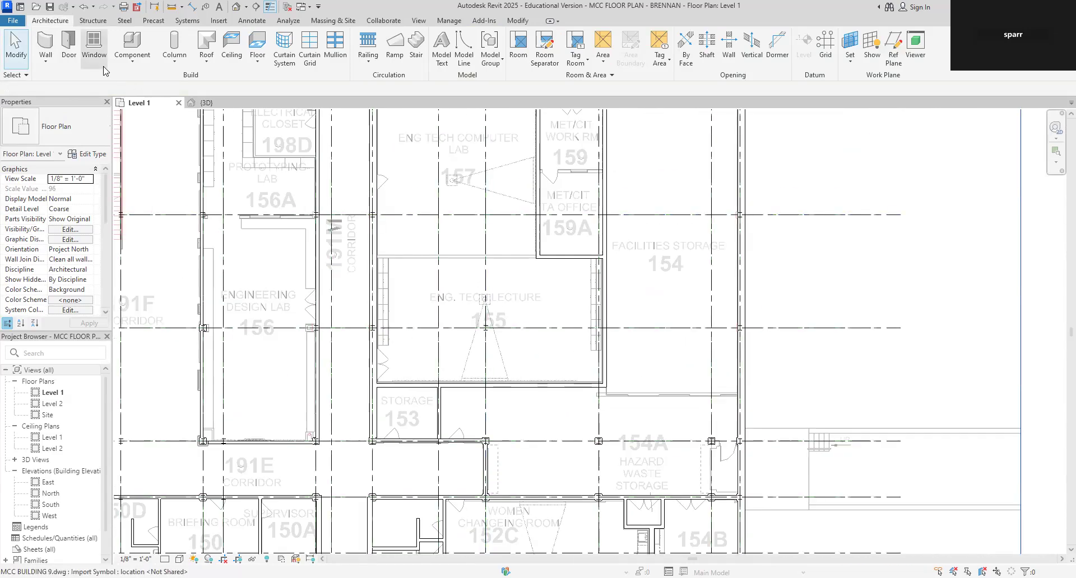
left_click(45, 45)
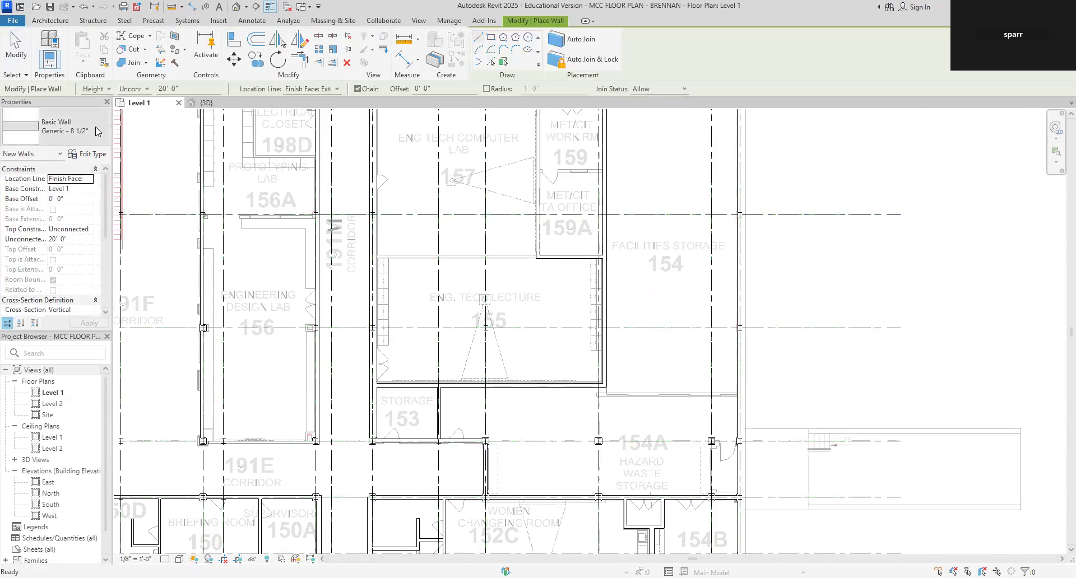
scroll(605, 280, "up", 5)
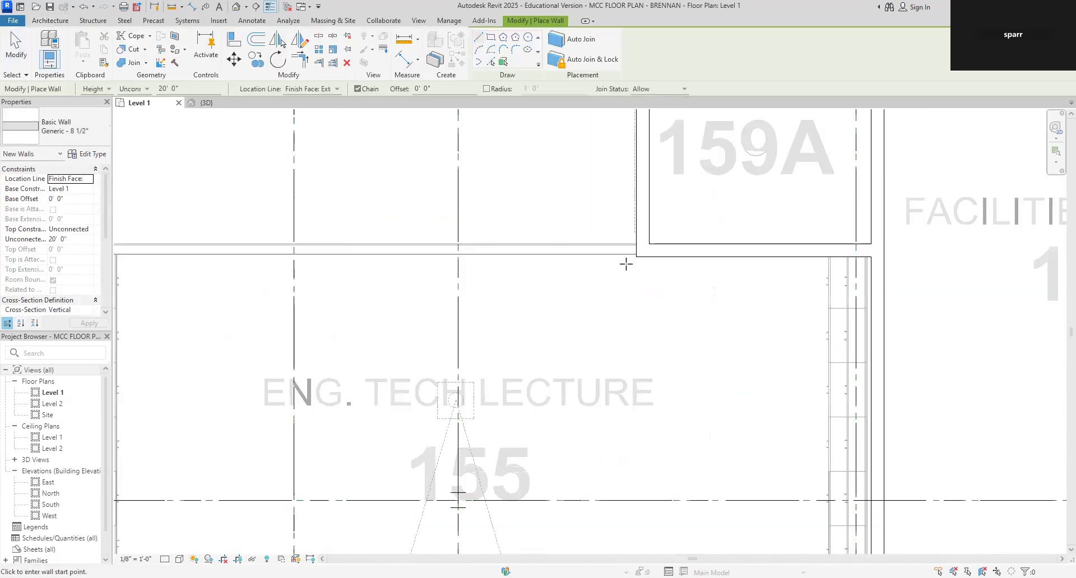
scroll(635, 244, "up", 4)
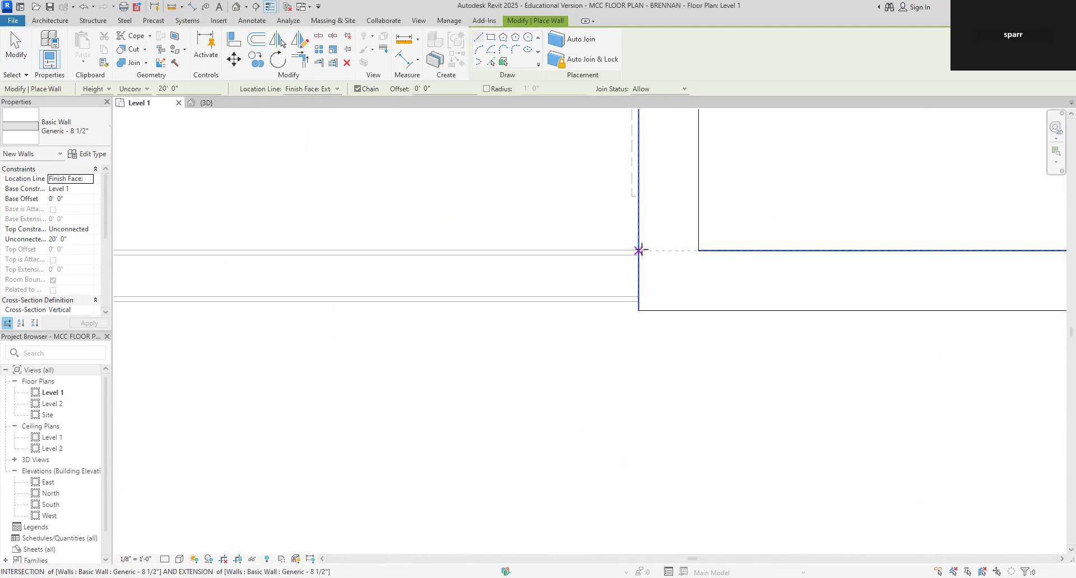
left_click(638, 251)
key("space")
scroll(489, 257, "down", 7)
middle_click_drag(488, 271, 992, 350)
left_click(616, 325)
key("Escape")
scroll(732, 370, "down", 8)
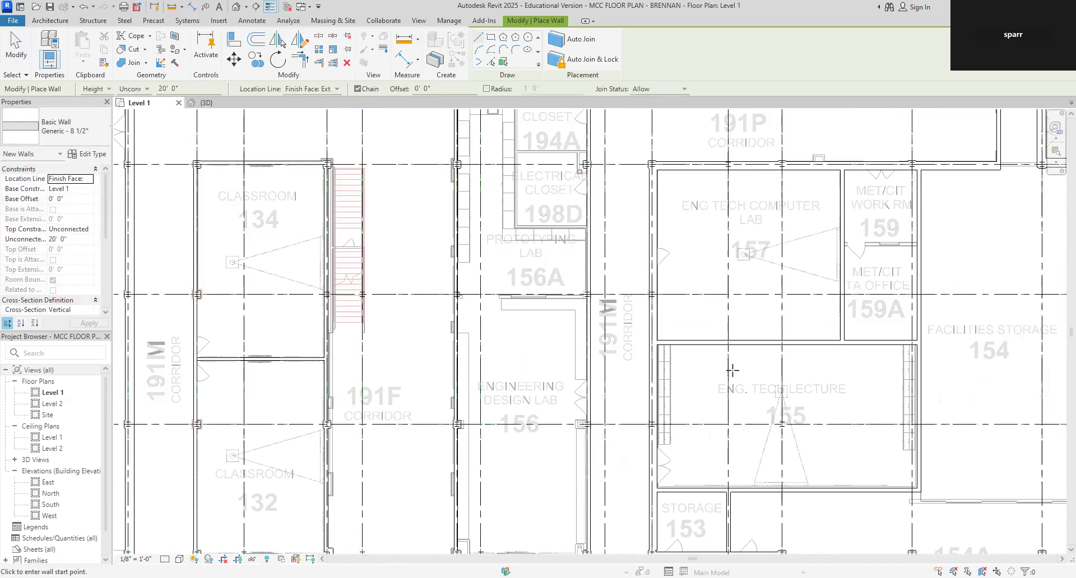
Draw a Generic - 8 1/2" wall on the north side of the small door vestibule east of 154A, between the column and the exterior wall.
scroll(674, 392, "up", 5)
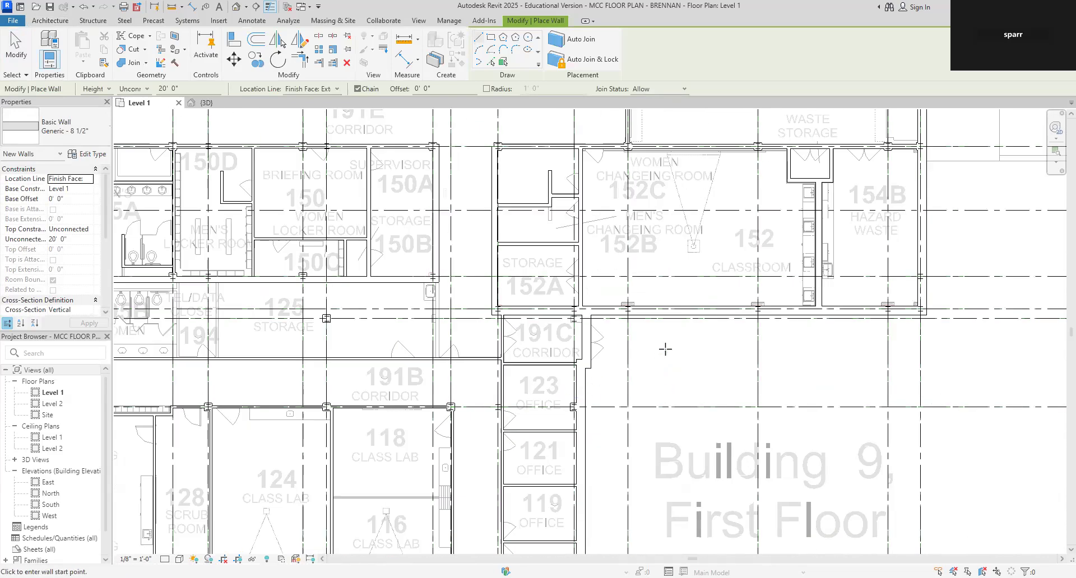
middle_click_drag(671, 345, 672, 420)
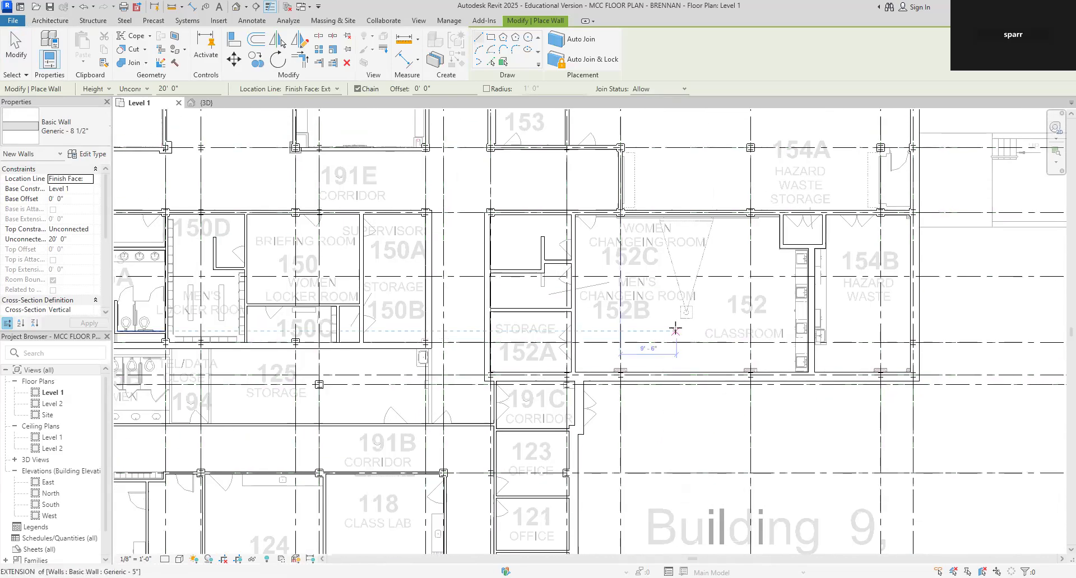
middle_click_drag(704, 353, 699, 401)
scroll(927, 395, "up", 3)
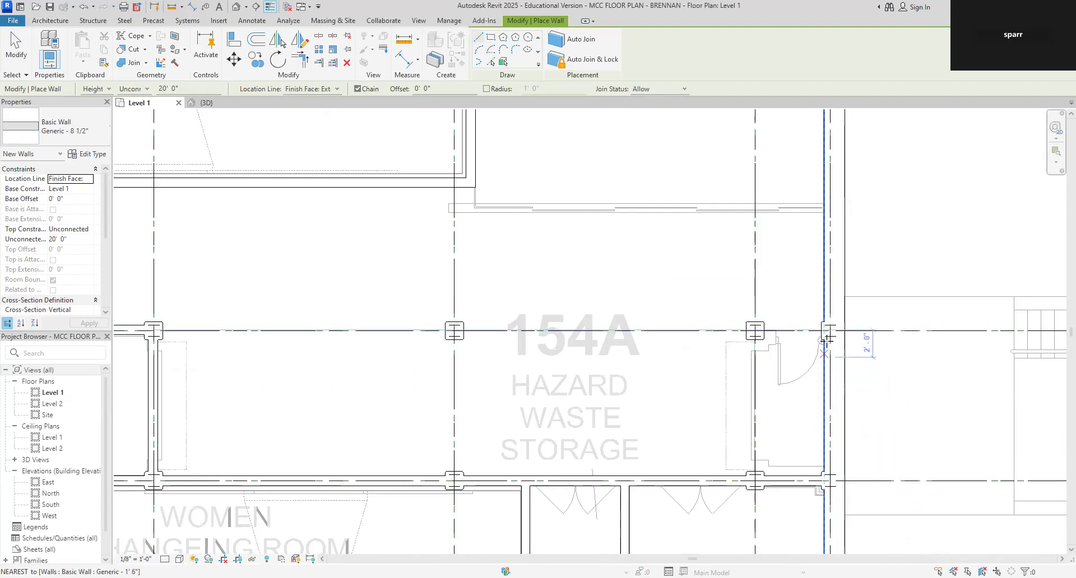
left_click(830, 329)
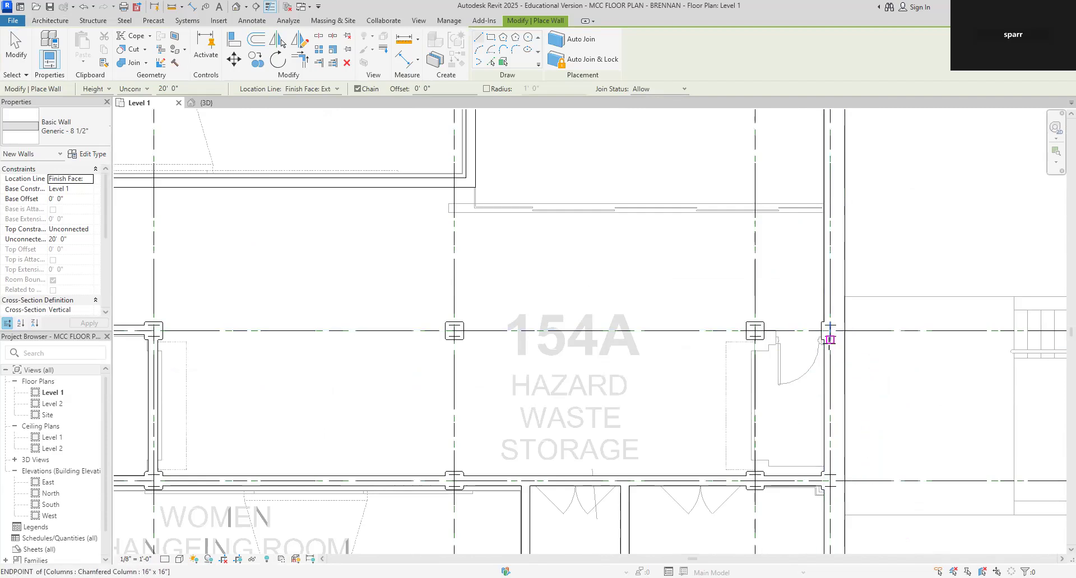
left_click(755, 330)
left_click(829, 330)
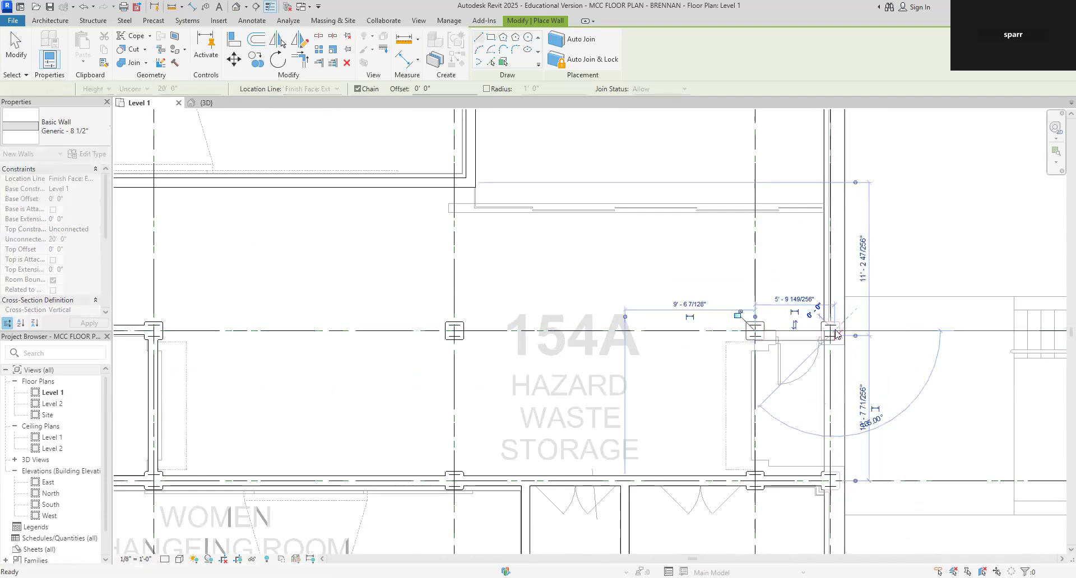
key("Escape")
Draw the vestibule's west Generic - 8 1/2" wall from its north column south to the column on 154A's south wall.
left_click(755, 335)
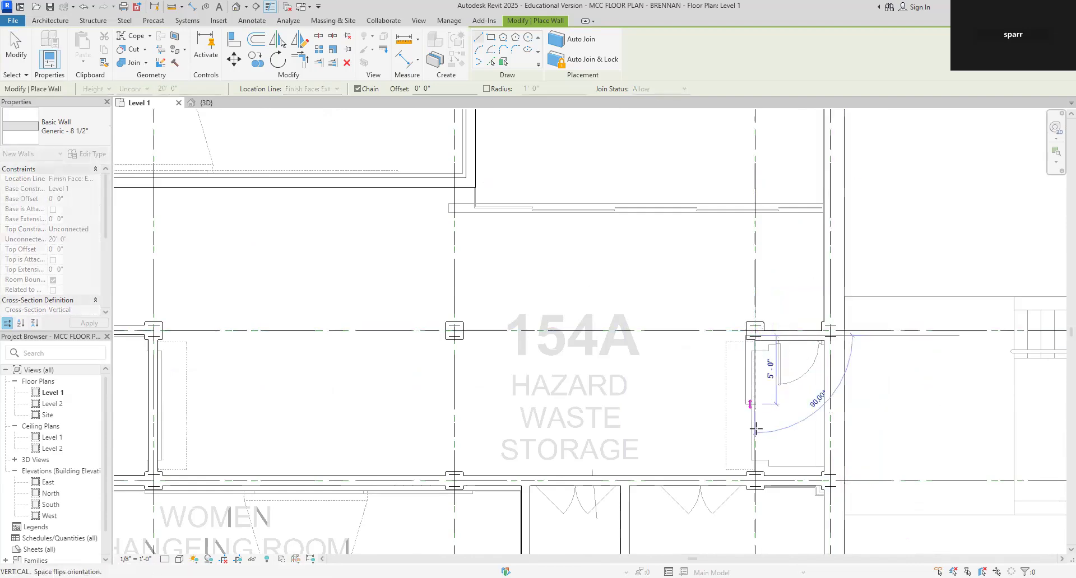
left_click(755, 478)
key("Escape")
key("Escape")
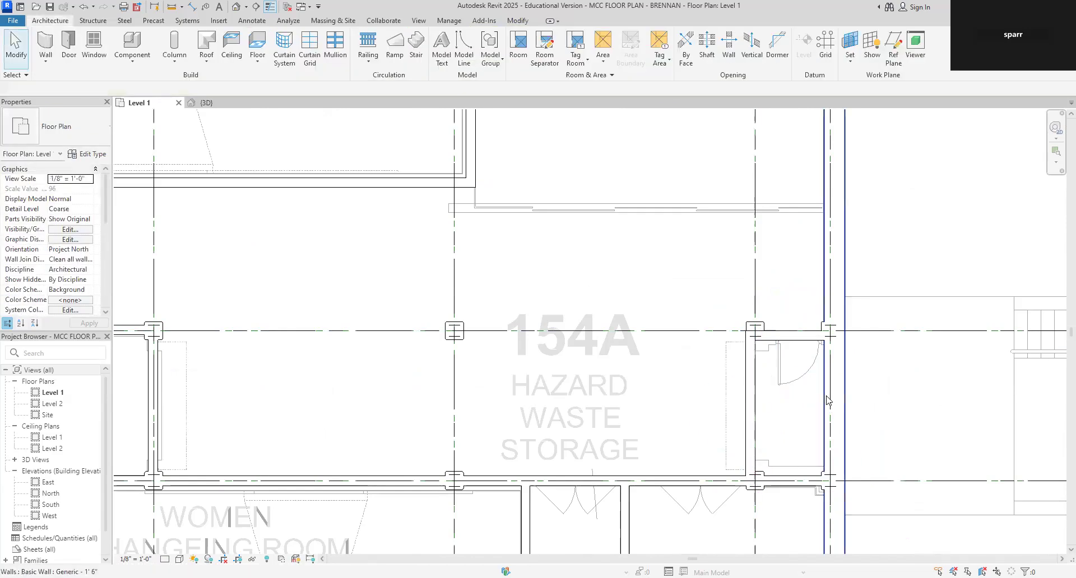
Draw a Generic - 8 1/2" wall along the south side of facilities storage 154, from the east exterior wall west to the traced wall end.
scroll(604, 355, "down", 3)
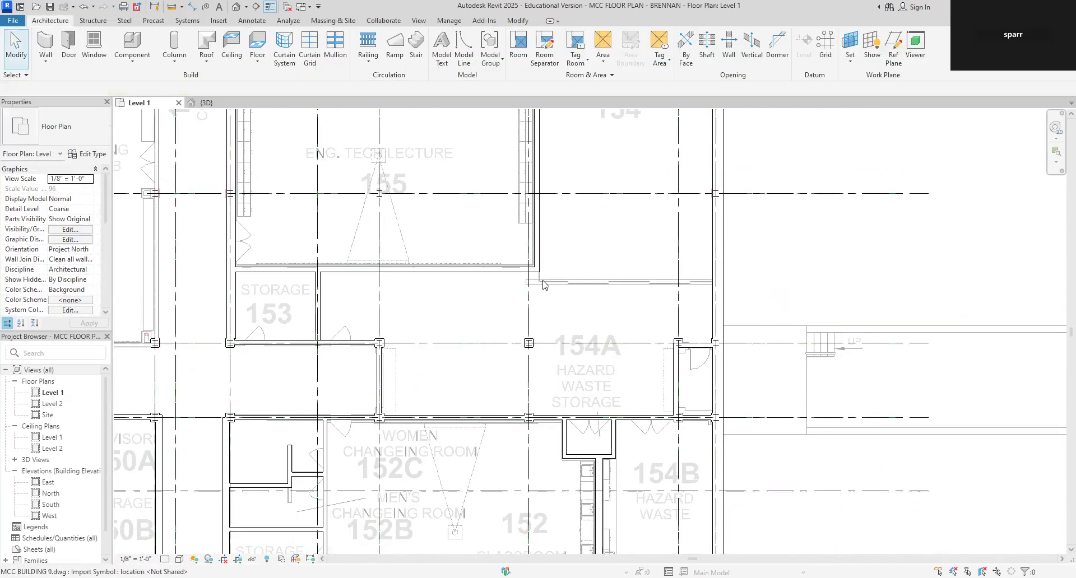
key("w")
key("a")
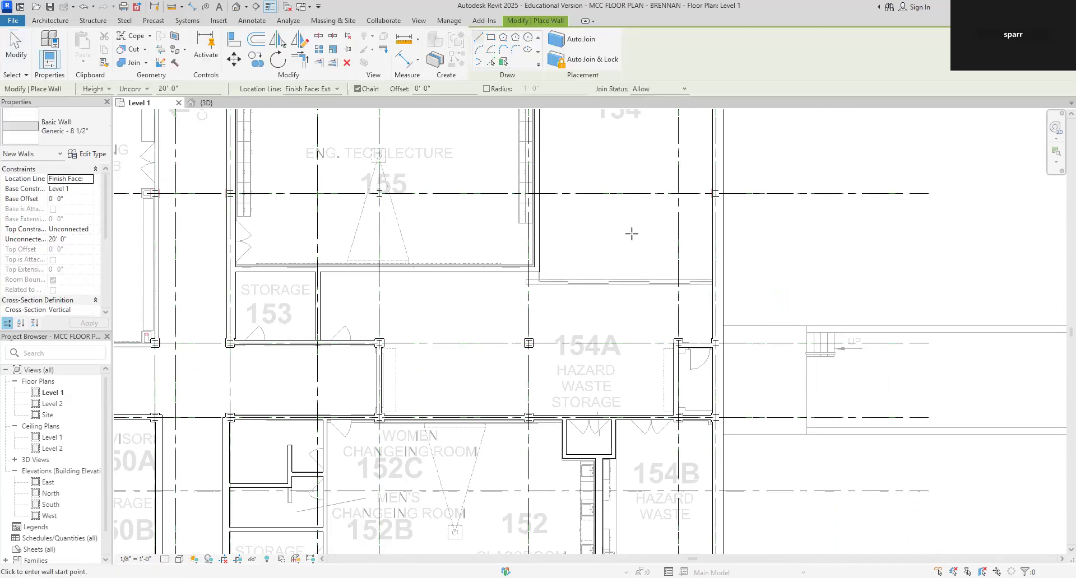
scroll(661, 238, "up", 3)
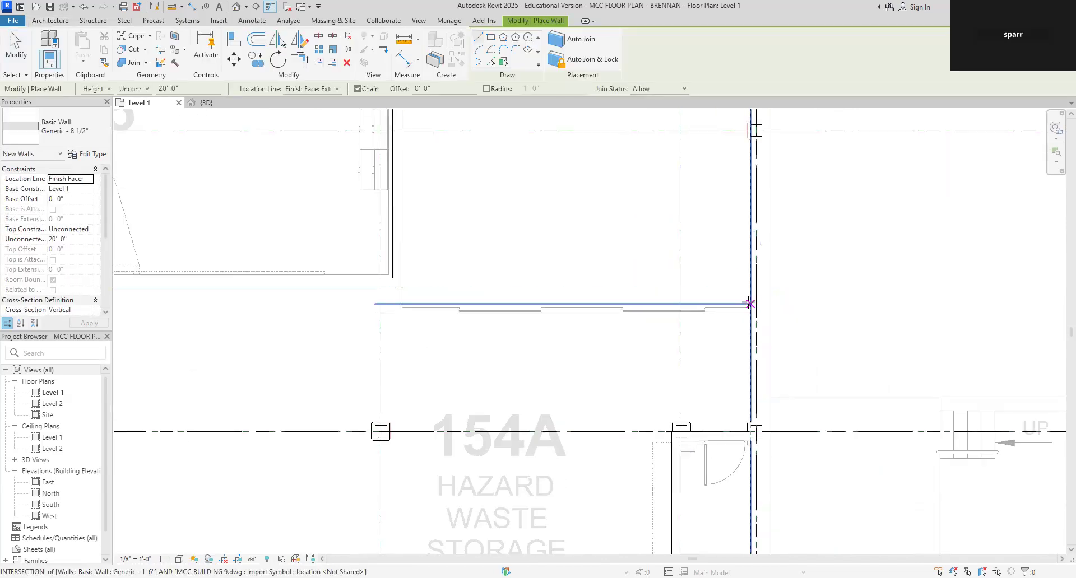
left_click(749, 304)
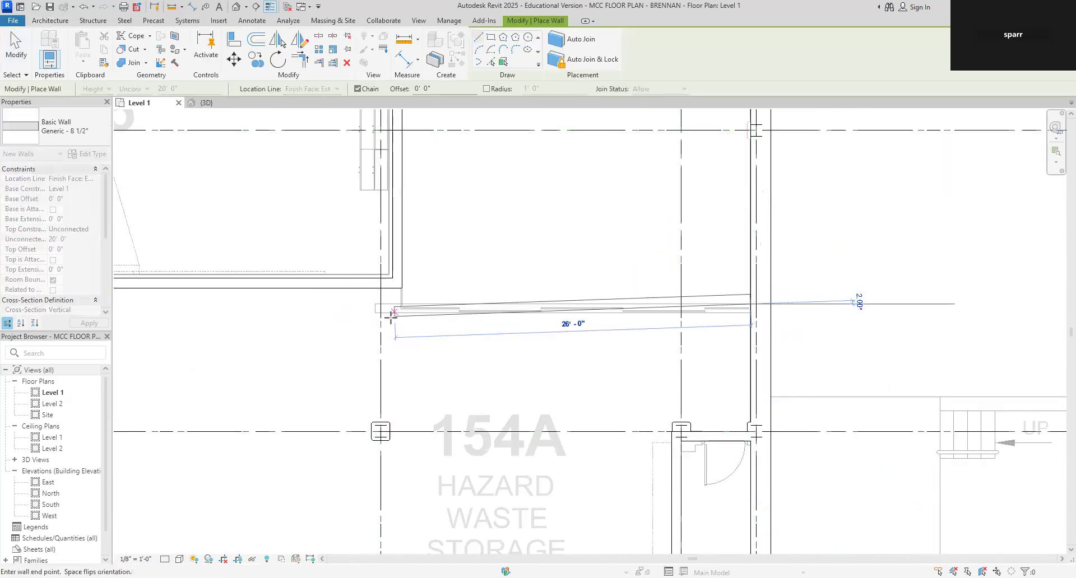
key("space")
left_click(376, 307)
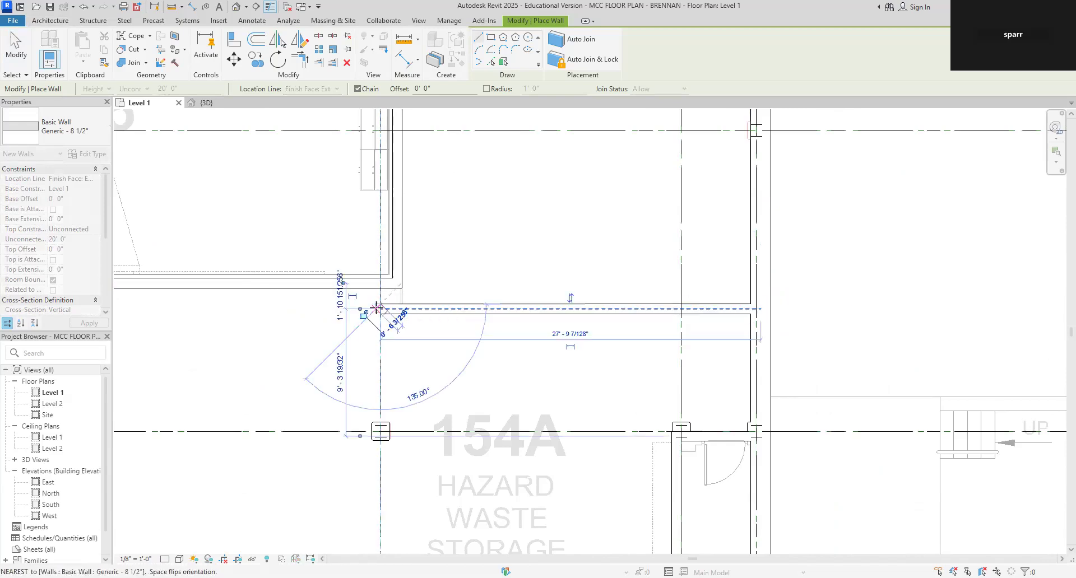
key("Escape")
key("Escape")
Examine the traced Level 1 walls and columns in plan and across the whole building in the 3D view.
scroll(420, 258, "down", 8)
middle_click_drag(439, 290, 593, 292)
scroll(507, 286, "up", 4)
scroll(507, 284, "down", 5)
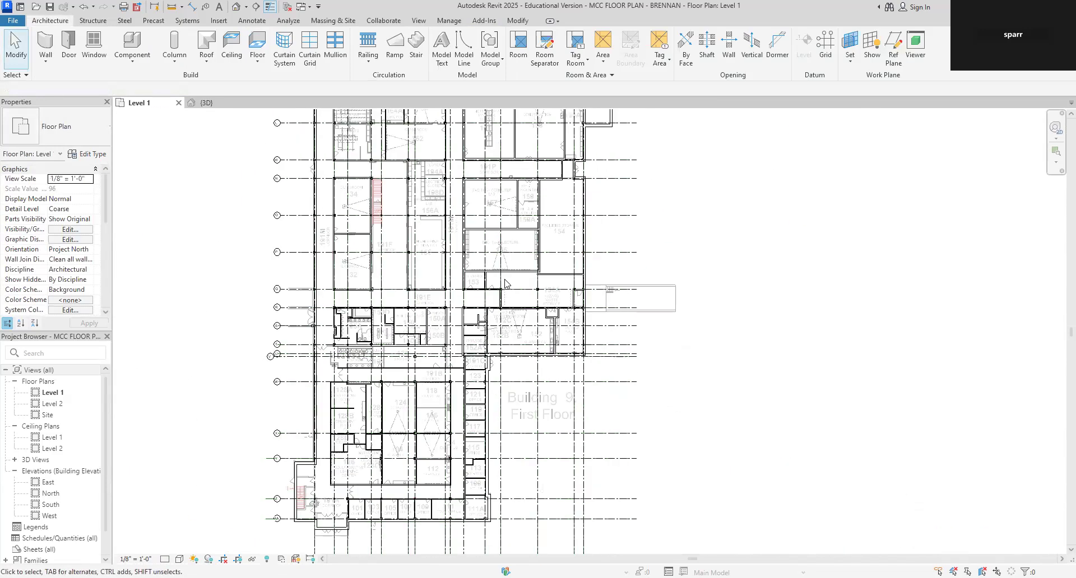
left_click(205, 103)
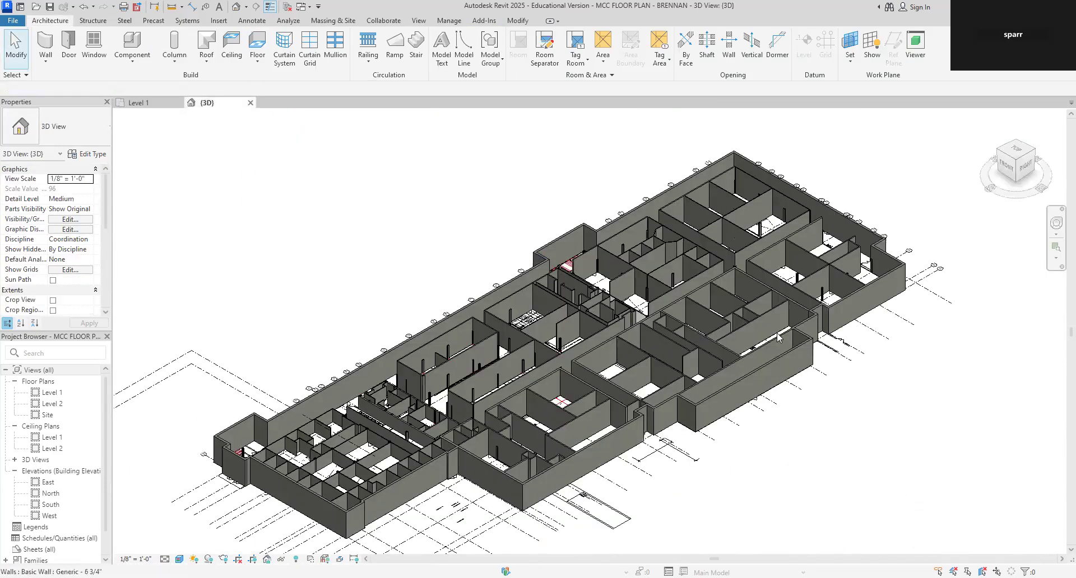
scroll(799, 499, "up", 3)
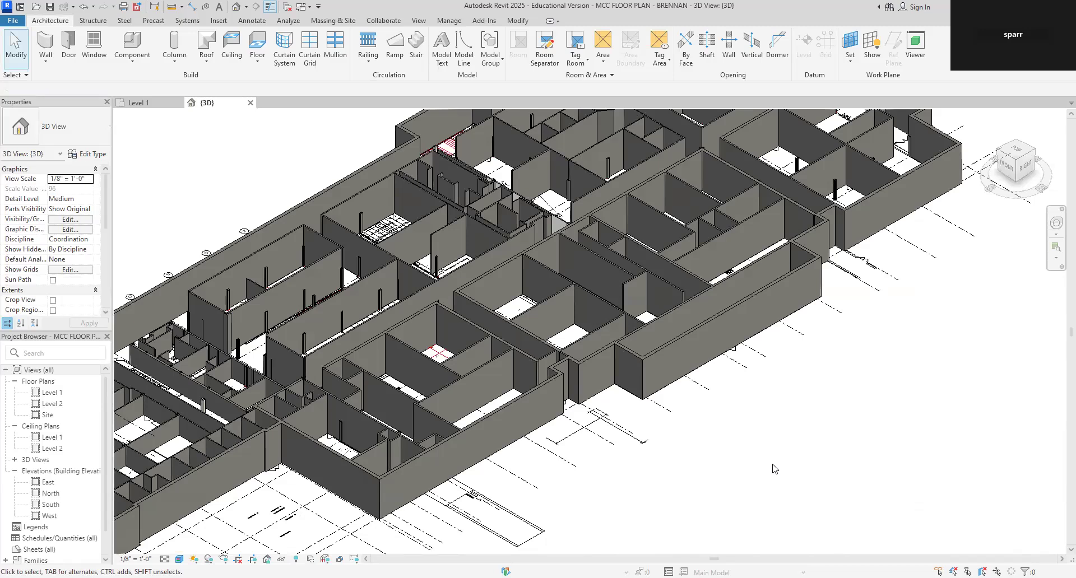
scroll(774, 469, "down", 2)
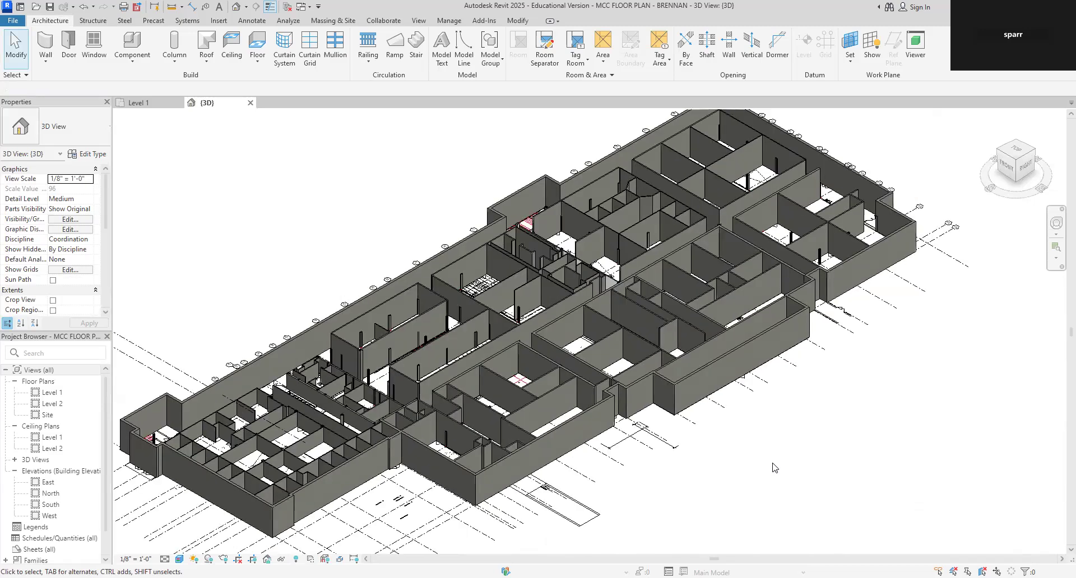
scroll(661, 462, "up", 2)
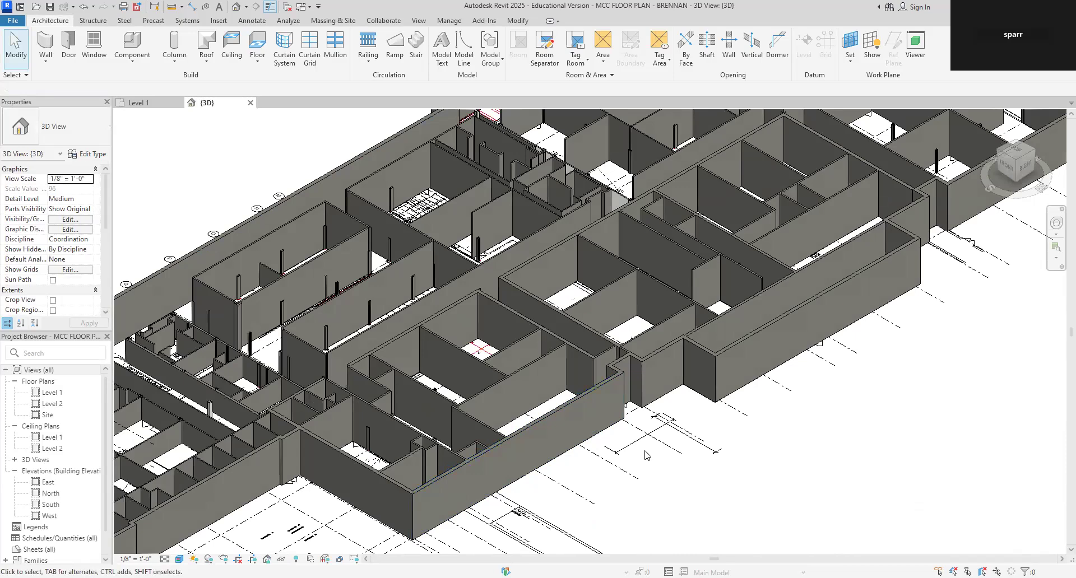
scroll(647, 455, "down", 1)
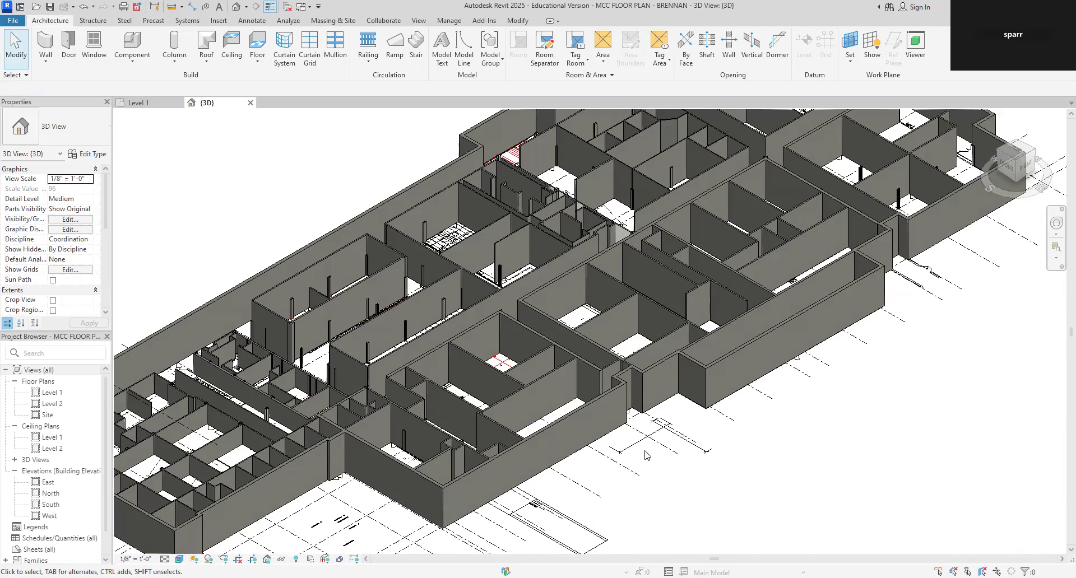
scroll(650, 455, "down", 5)
scroll(672, 456, "up", 3)
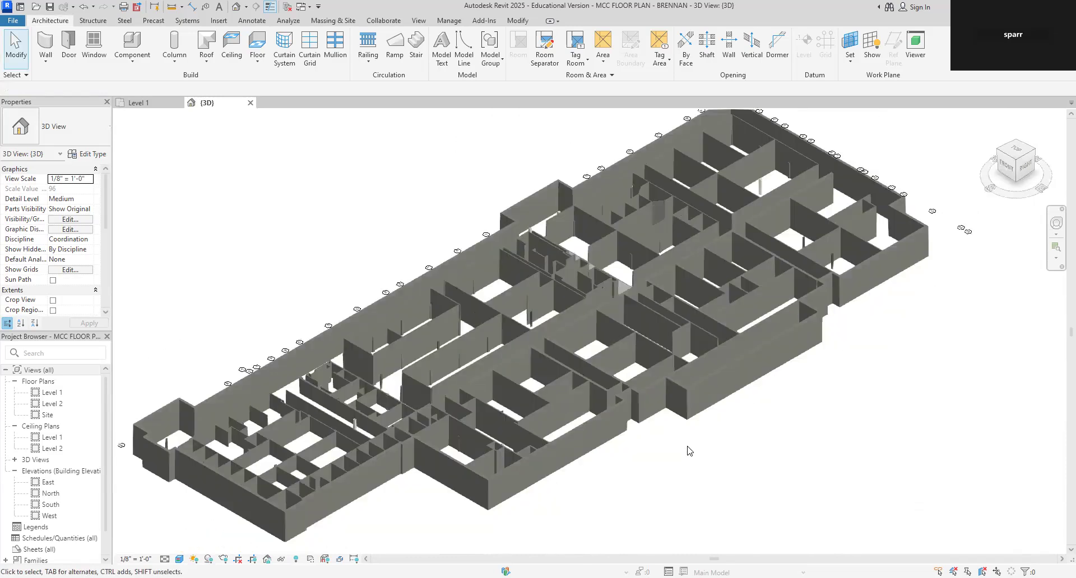
Save the project, and save a copy of it as a project file on the Desktop under its existing file name.
left_click(49, 8)
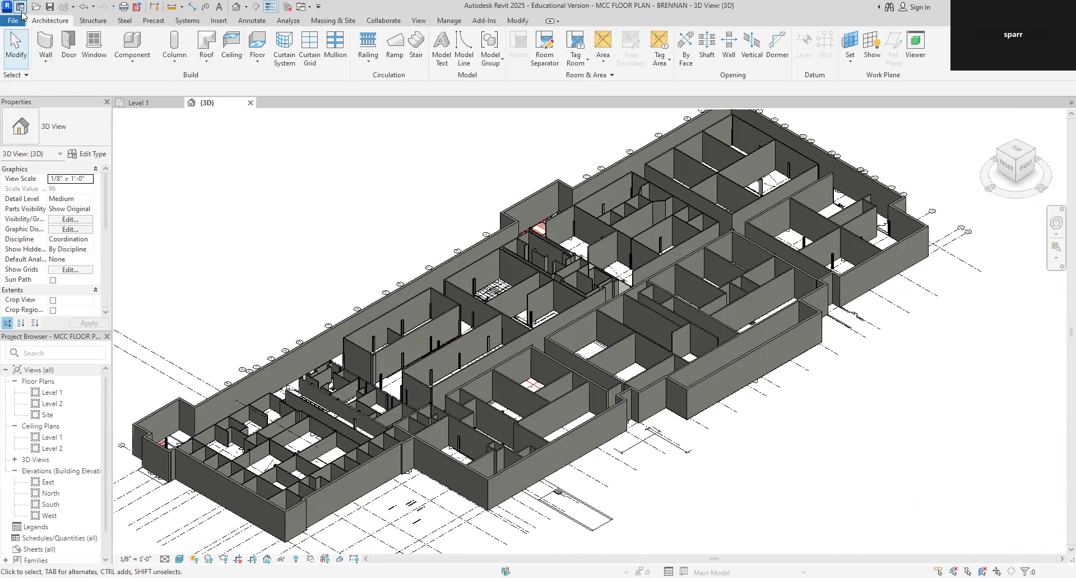
left_click(14, 20)
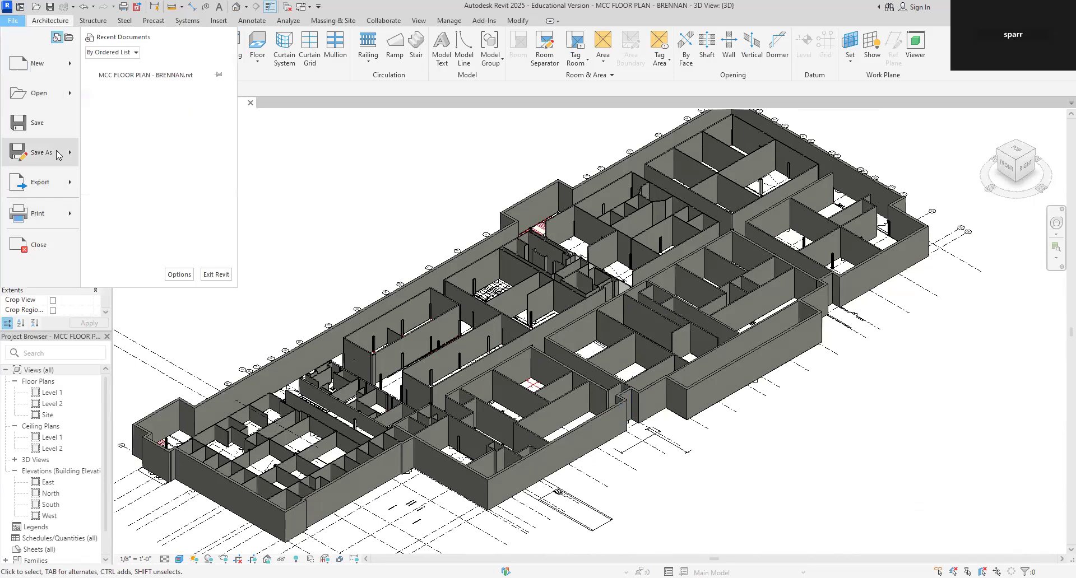
mouse_move(40, 152)
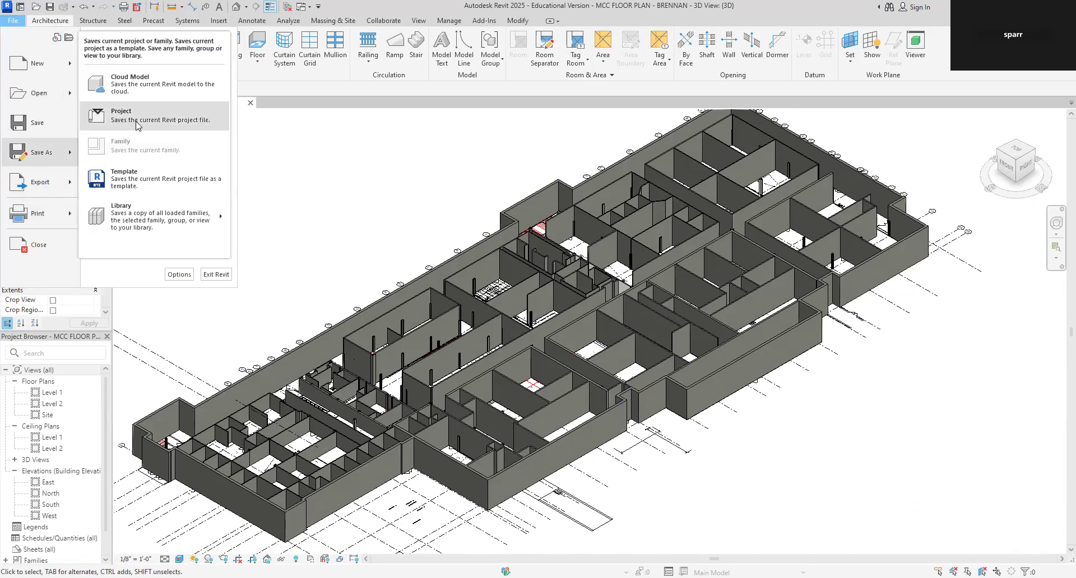
left_click(137, 119)
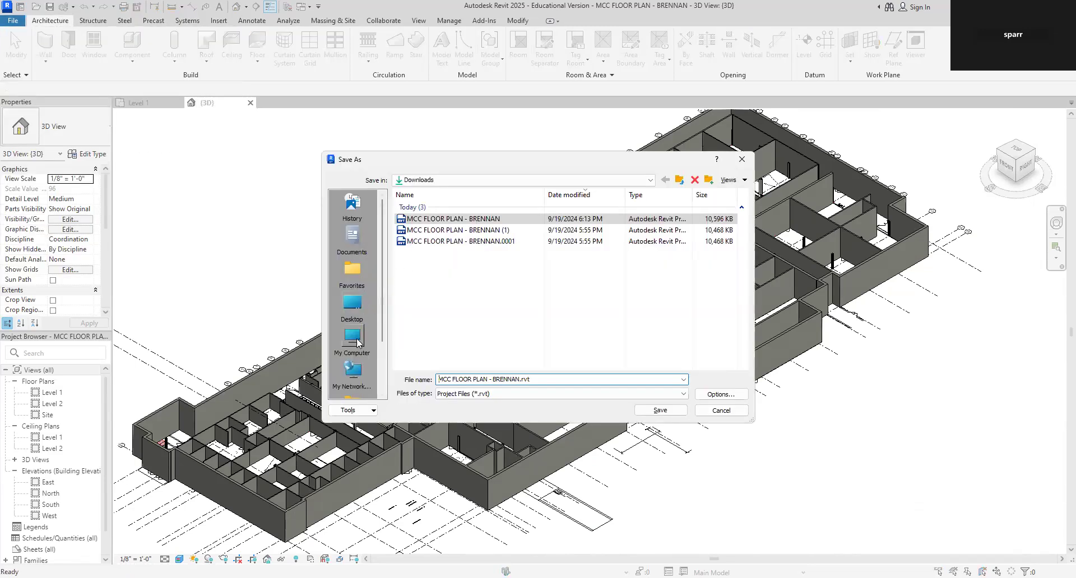
left_click(352, 307)
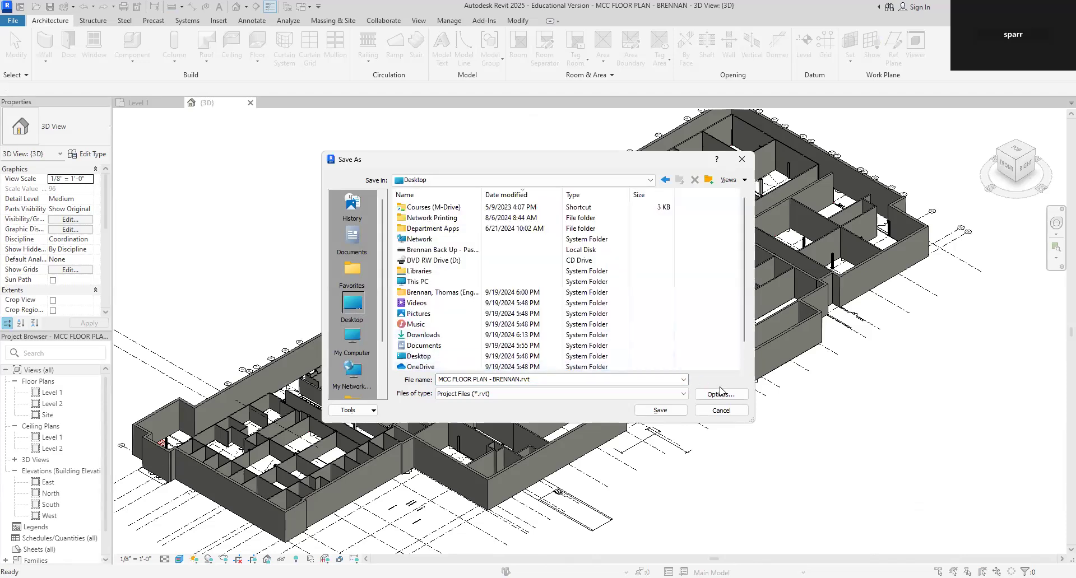
left_click(662, 411)
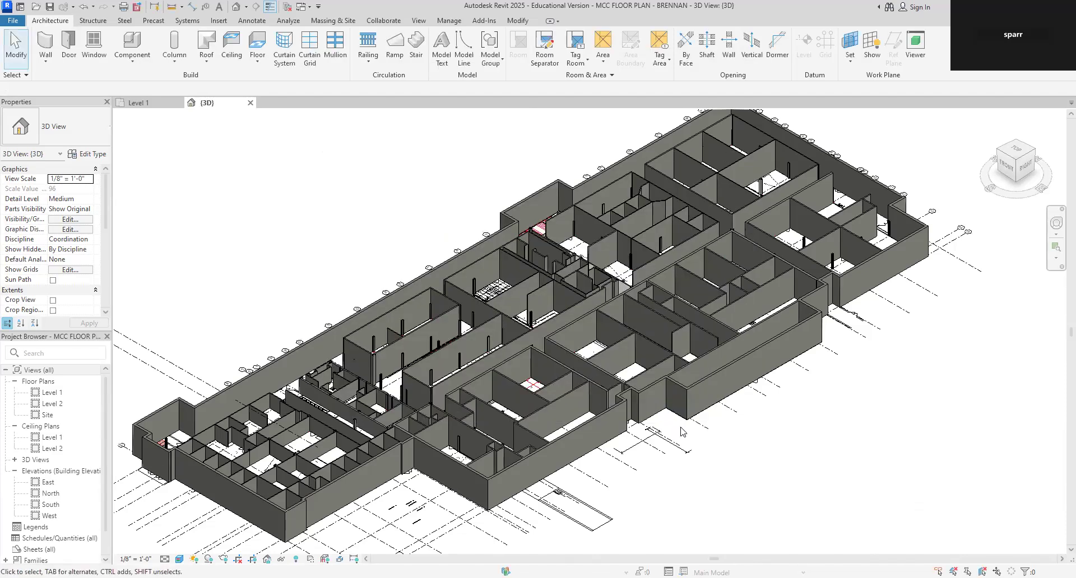
Examine the walls and columns around lecture room 155, storage 153 and hazard waste storage 154A from above in 3D.
scroll(680, 427, "up", 3)
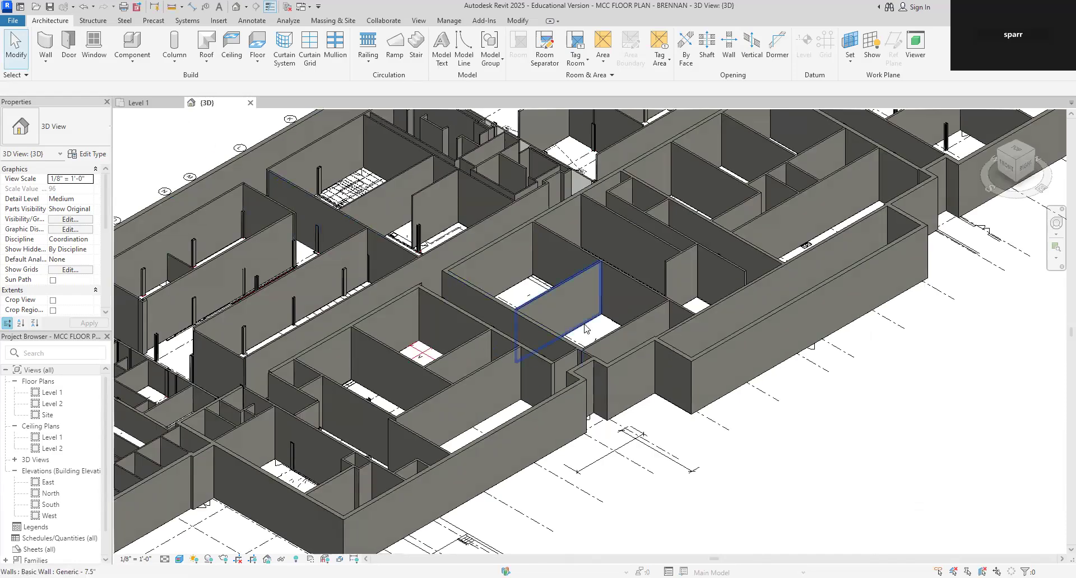
scroll(591, 332, "up", 2)
middle_click_drag(591, 332, 658, 456, "shift")
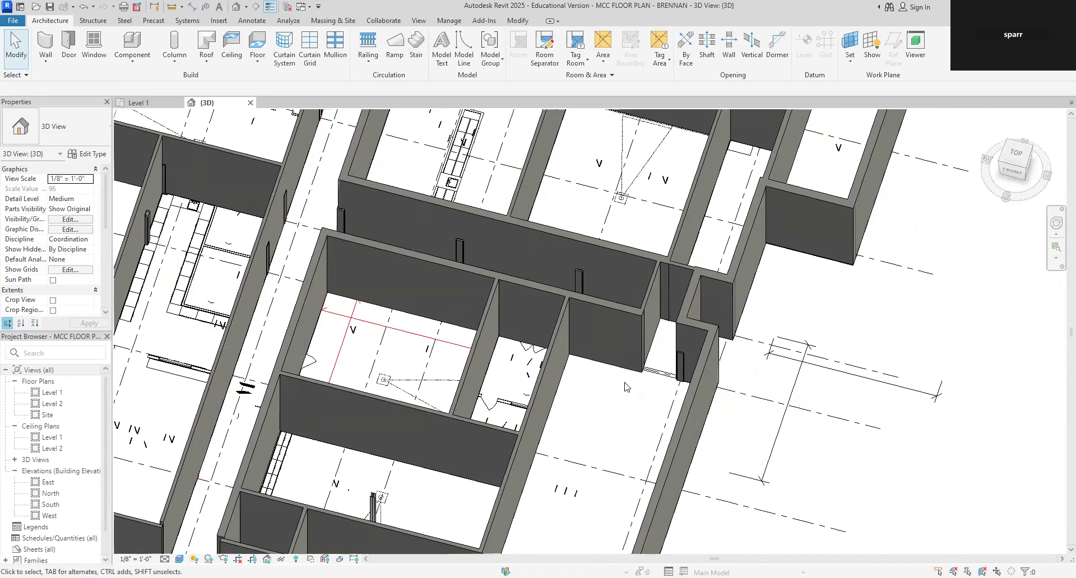
scroll(629, 390, "down", 1)
scroll(394, 505, "up", 5)
middle_click_drag(430, 483, 623, 323)
scroll(599, 312, "down", 3)
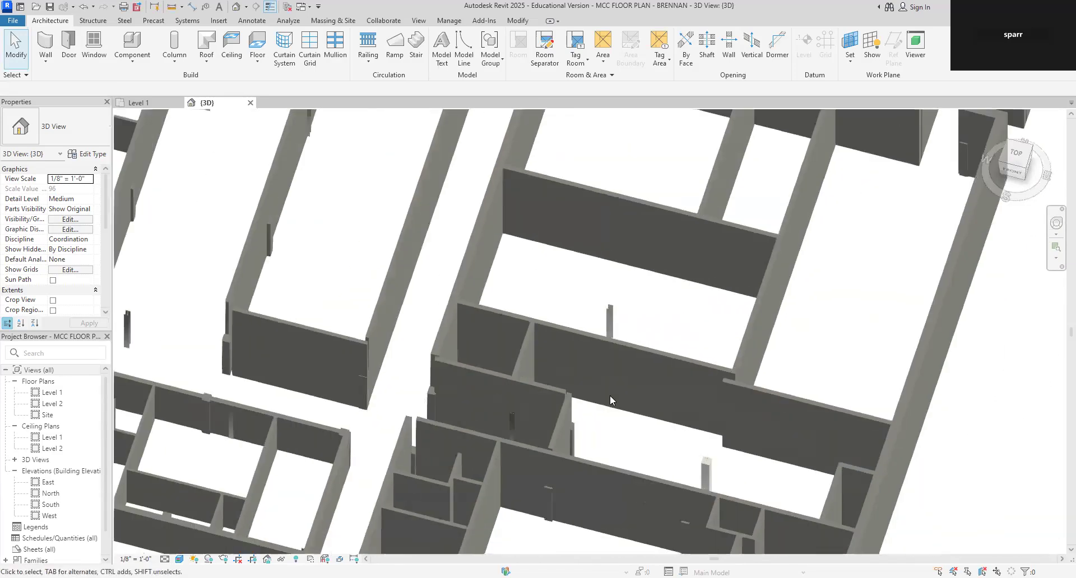
scroll(607, 411, "up", 1)
middle_click_drag(688, 450, 681, 470)
scroll(567, 315, "up", 2)
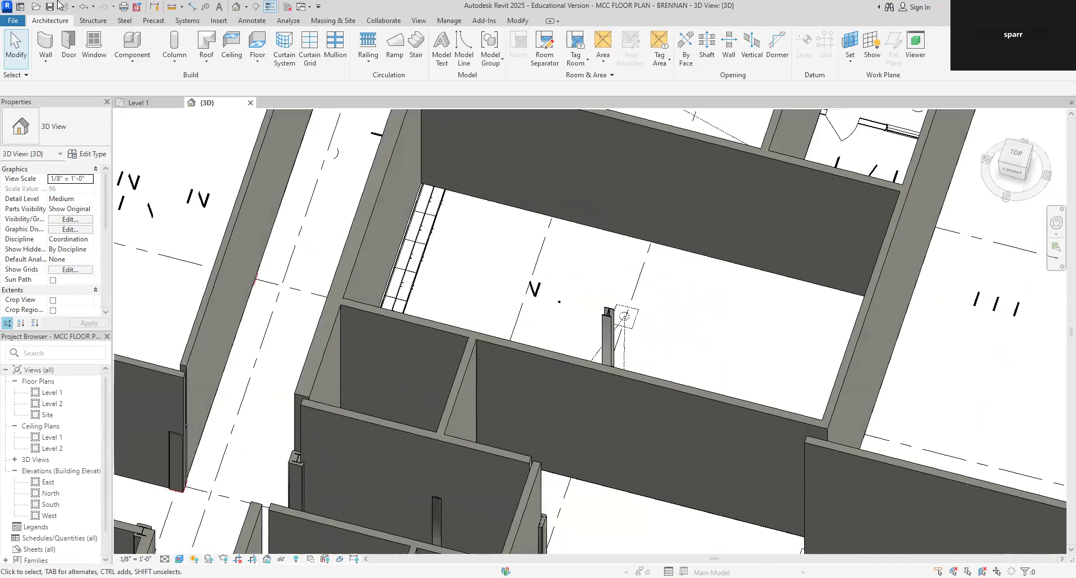
left_click(176, 55)
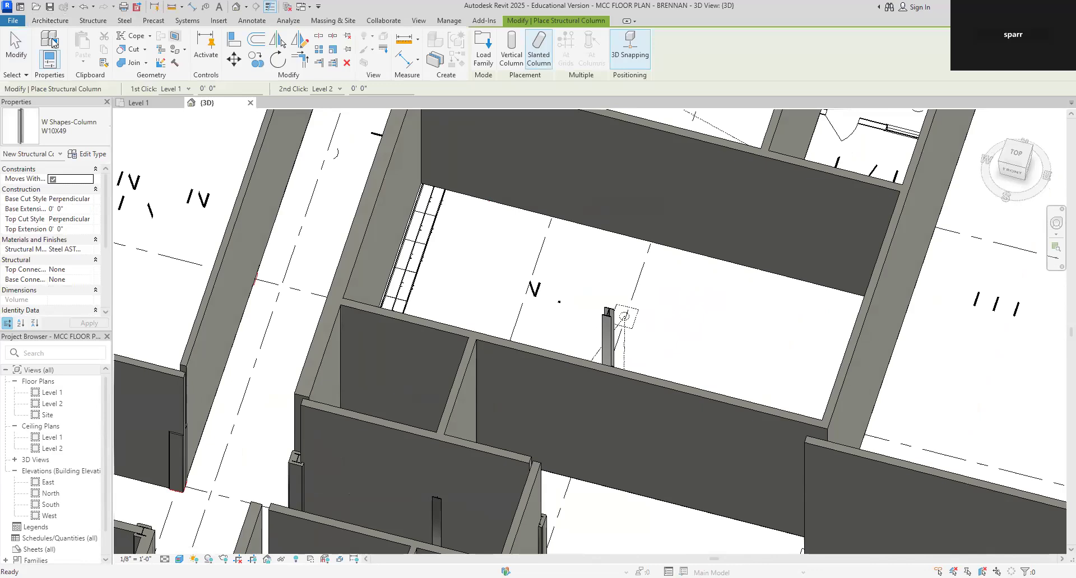
key("Escape")
left_click(174, 56)
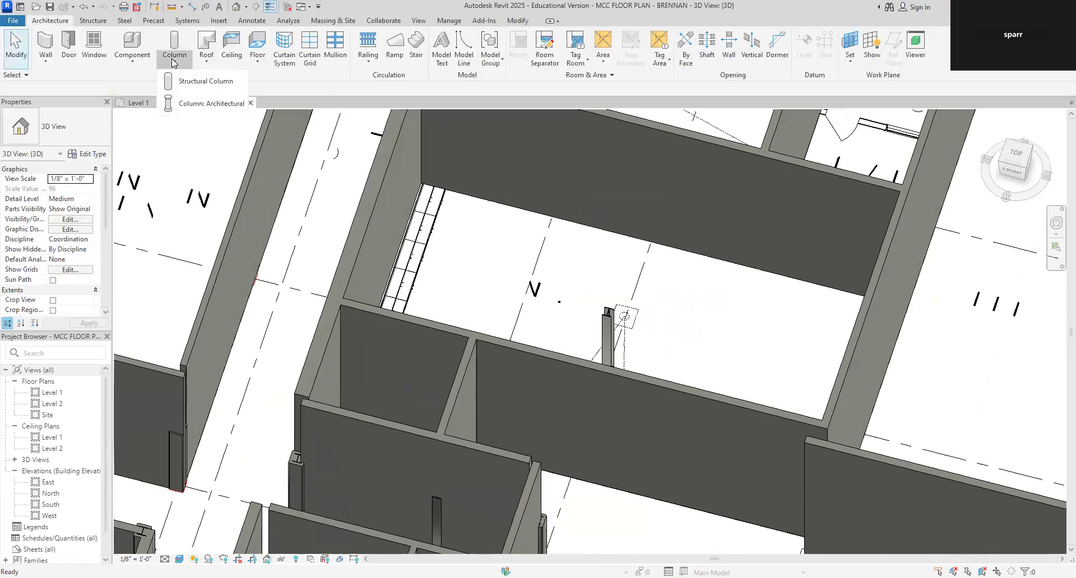
left_click(209, 104)
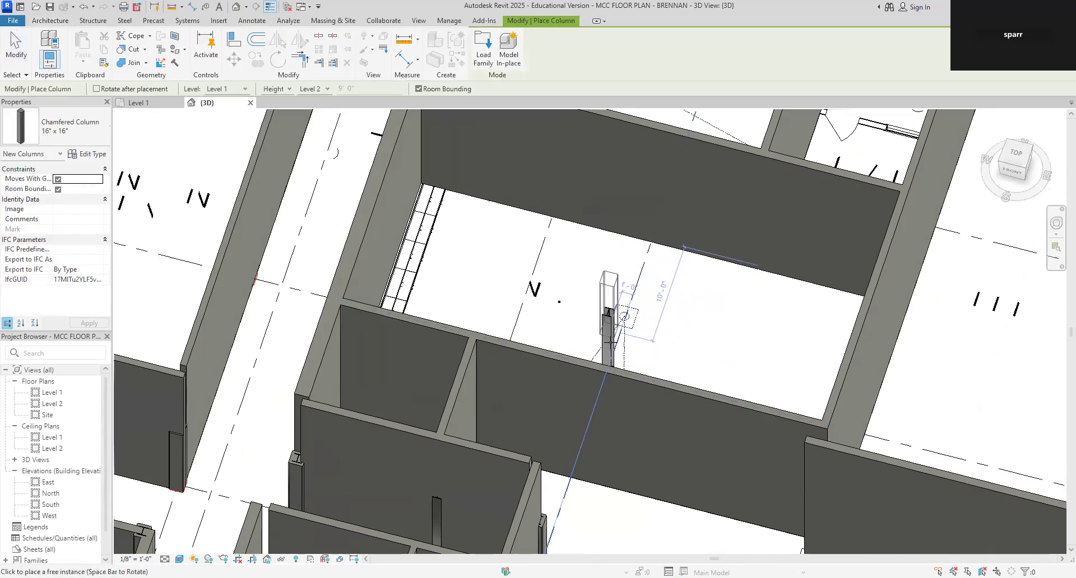
key("Escape")
Examine the Level 1 plan from storage 153 and hazard waste storage 154A north to optics fabrication 165.
left_click(138, 103)
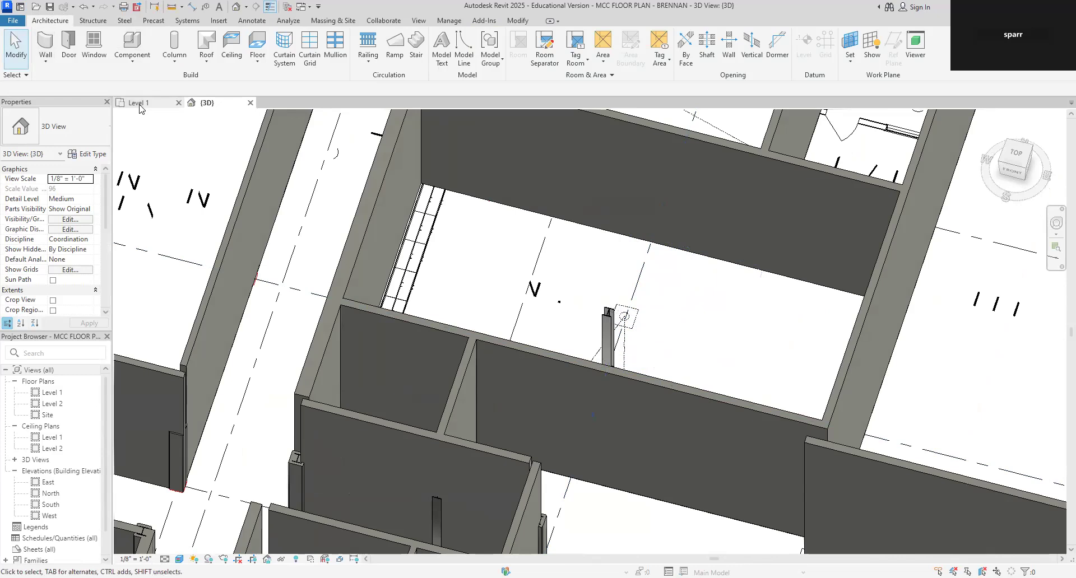
scroll(487, 290, "up", 5)
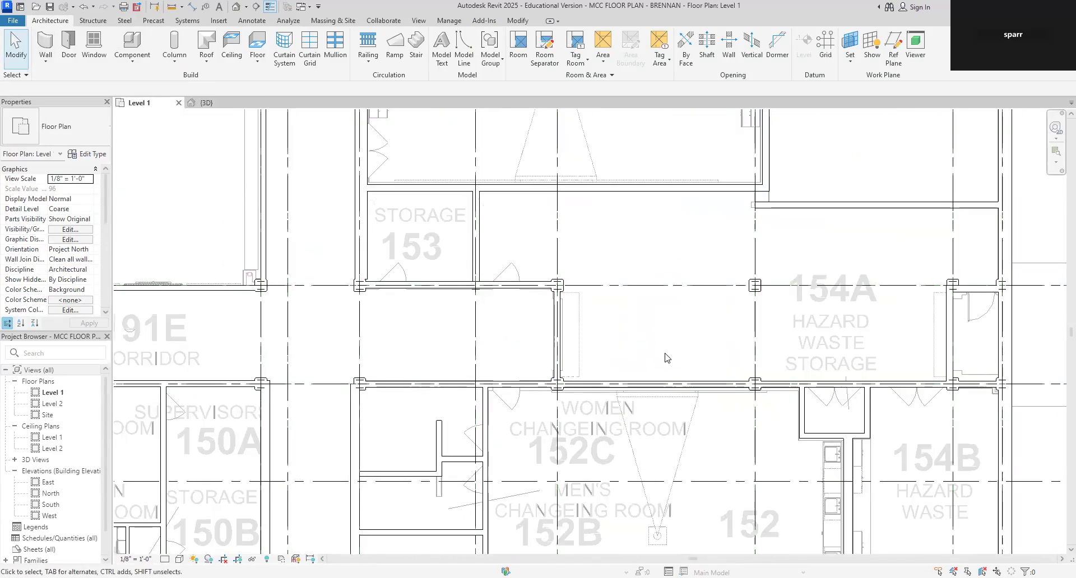
scroll(635, 338, "down", 1)
middle_click_drag(637, 334, 632, 393)
middle_click_drag(591, 210, 602, 424)
middle_click_drag(592, 307, 591, 393)
middle_click_drag(588, 284, 588, 391)
scroll(594, 269, "down", 1)
middle_click_drag(594, 269, 600, 404)
scroll(604, 284, "down", 1)
middle_click_drag(609, 294, 603, 413)
scroll(596, 289, "up", 5)
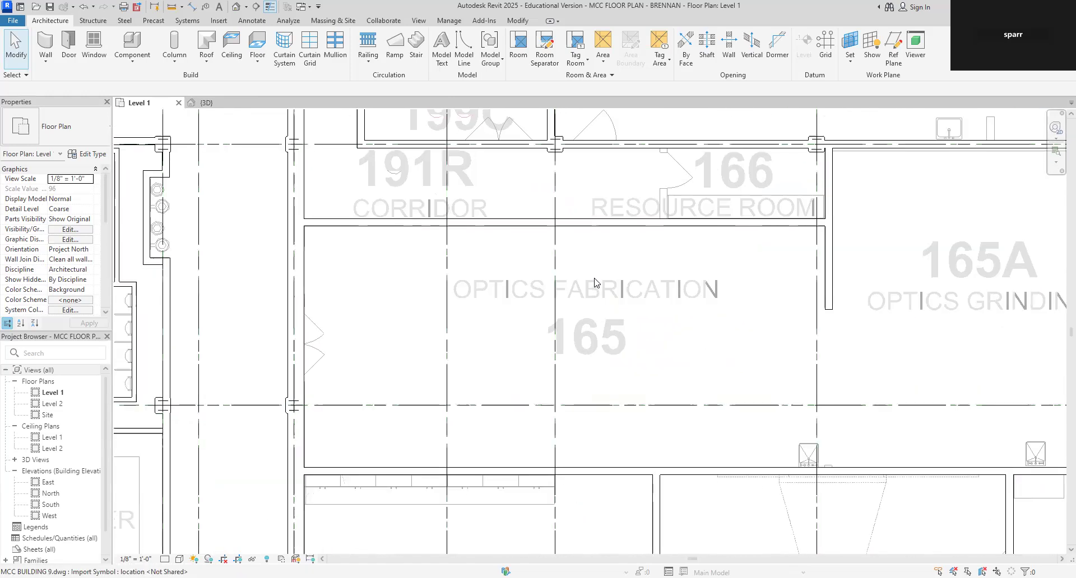
scroll(595, 282, "down", 8)
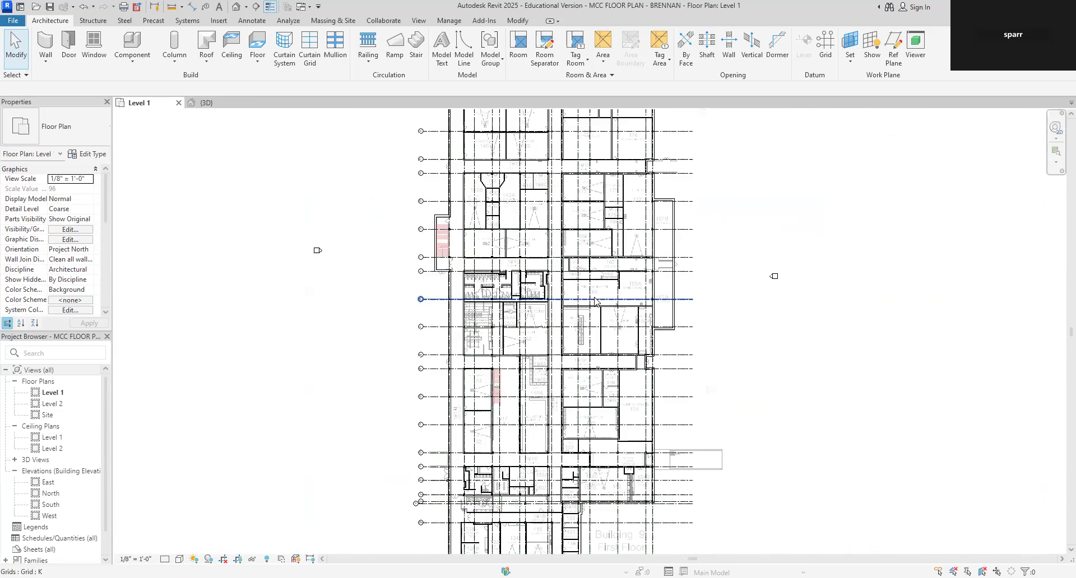
Examine the traced walls and columns in plan from classroom 152 north to corridor 191S and classroom 173.
scroll(574, 342, "up", 8)
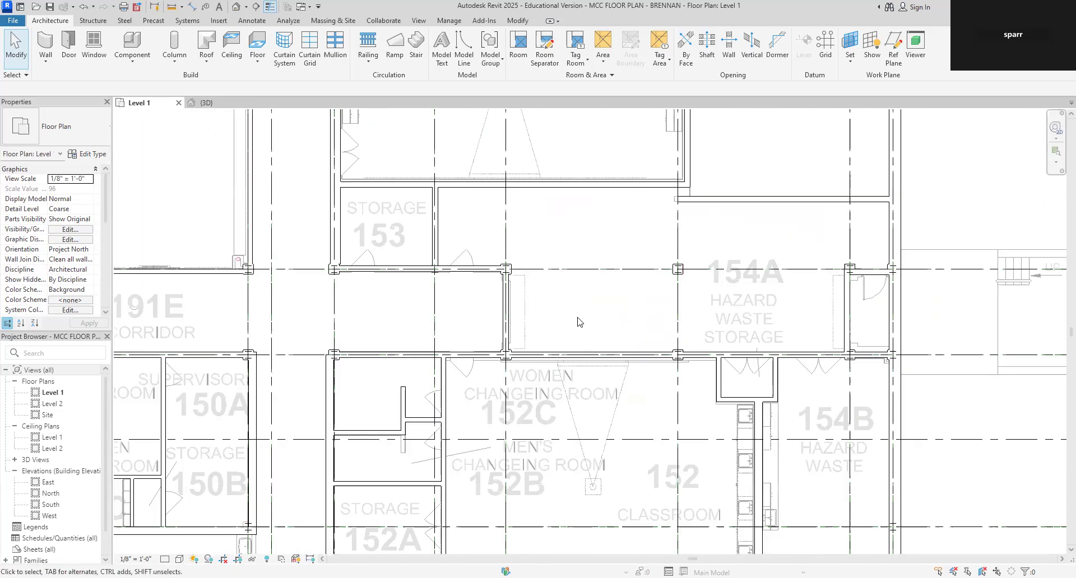
middle_click_drag(576, 278, 558, 241)
scroll(567, 400, "down", 3)
scroll(575, 452, "up", 2)
scroll(542, 421, "down", 5)
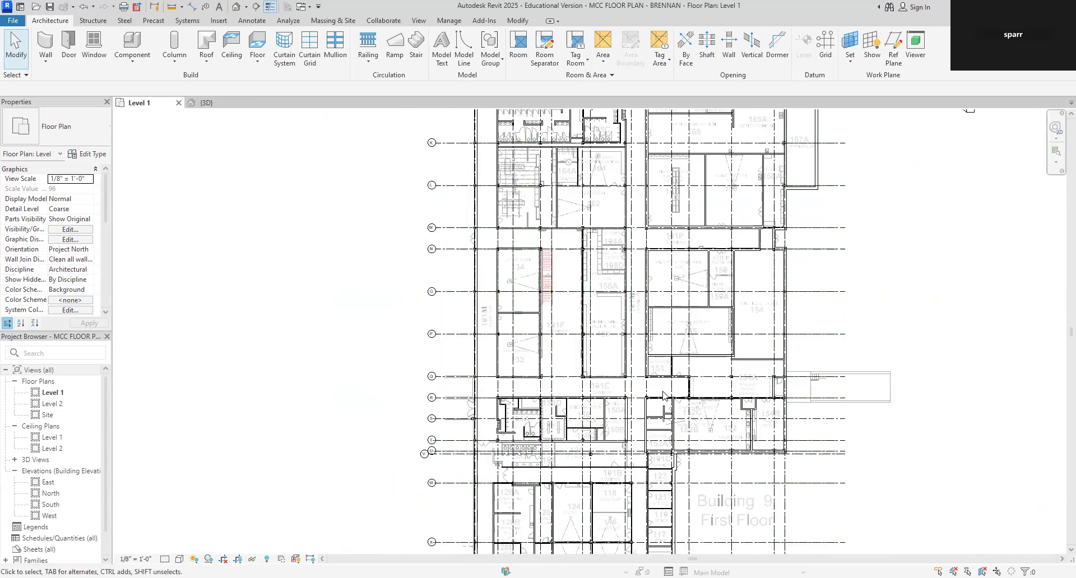
scroll(605, 352, "up", 1)
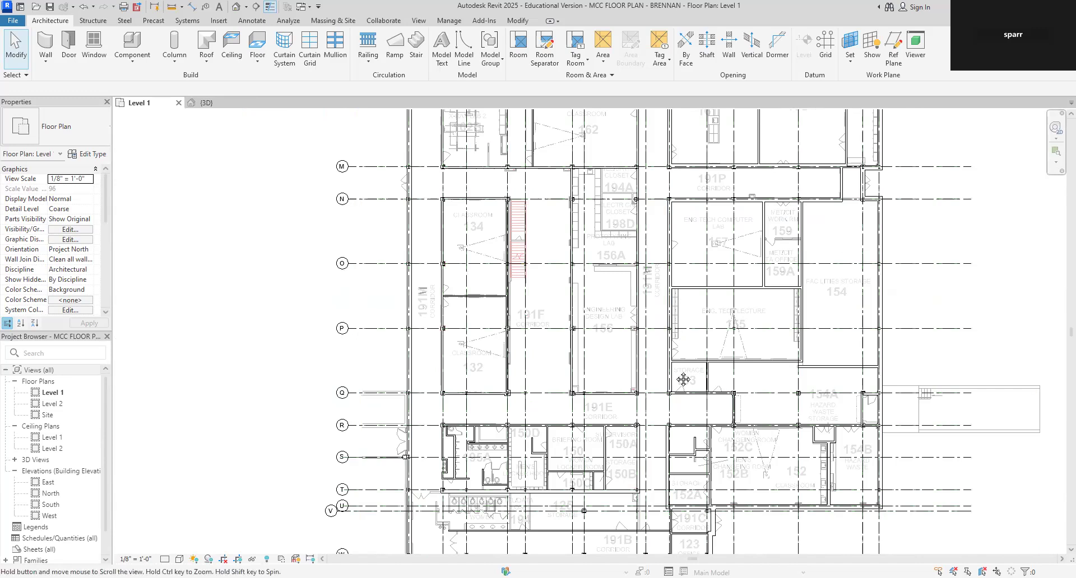
scroll(683, 350, "up", 1)
scroll(682, 350, "up", 4)
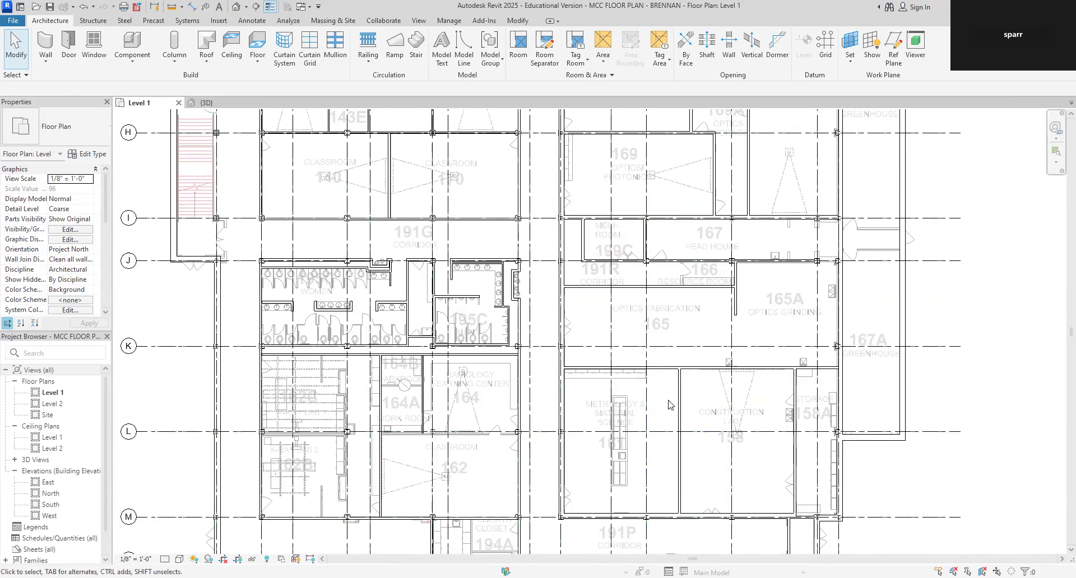
scroll(691, 351, "down", 1)
scroll(654, 413, "up", 1)
middle_click_drag(654, 414, 658, 509)
scroll(660, 381, "down", 2)
middle_click_drag(638, 322, 624, 487)
middle_click_drag(625, 394, 605, 475)
middle_click_drag(591, 389, 583, 470)
scroll(583, 412, "down", 2)
scroll(582, 413, "down", 1)
scroll(578, 413, "up", 4)
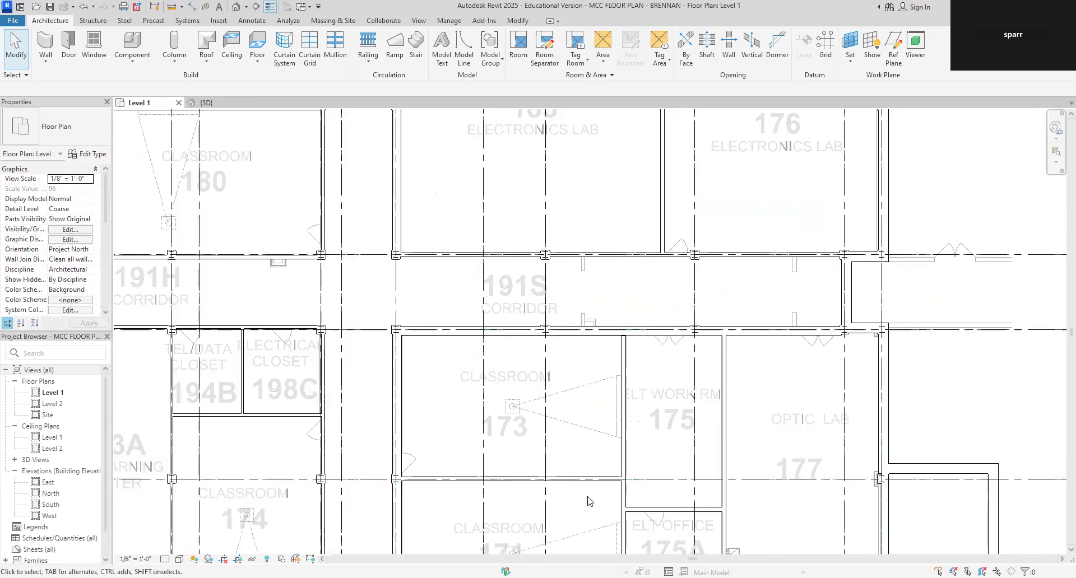
Place a 16" x 16" Chamfered Column up to Level 2 around the freestanding W10X49 column in lecture room 155 on Level 1.
left_click(216, 104)
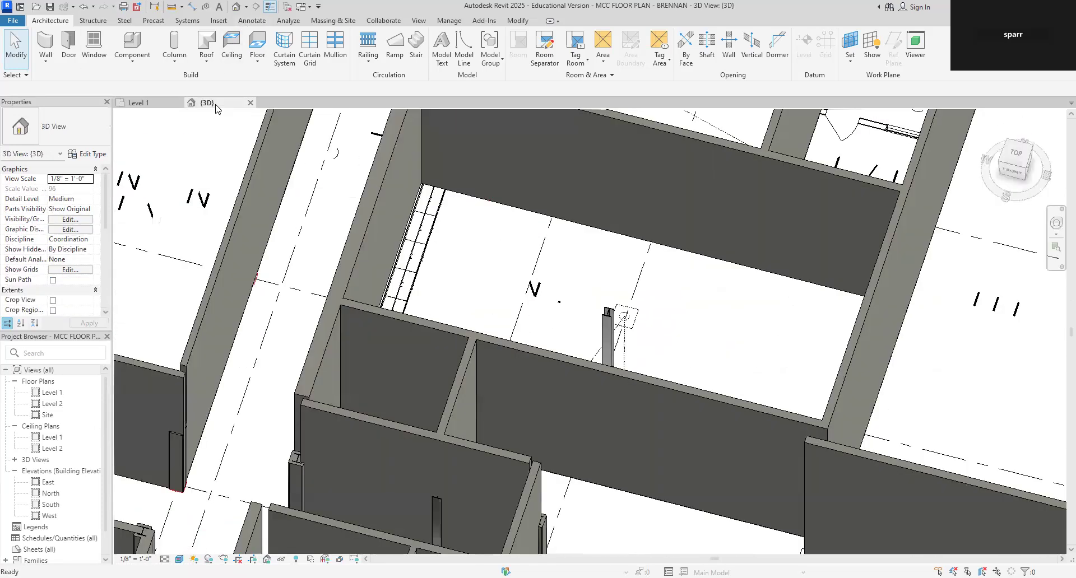
left_click(607, 336)
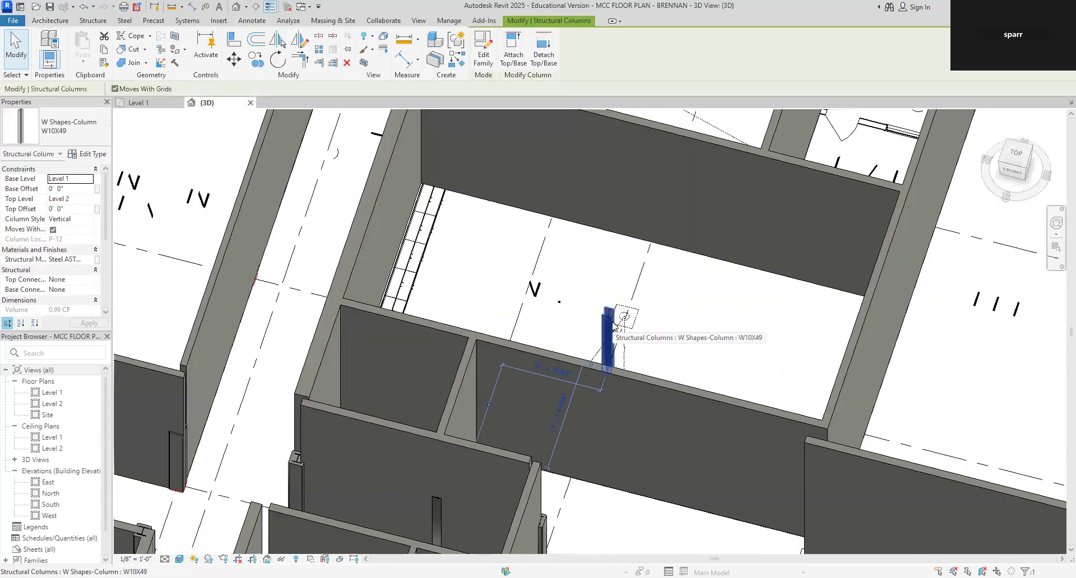
left_click(163, 104)
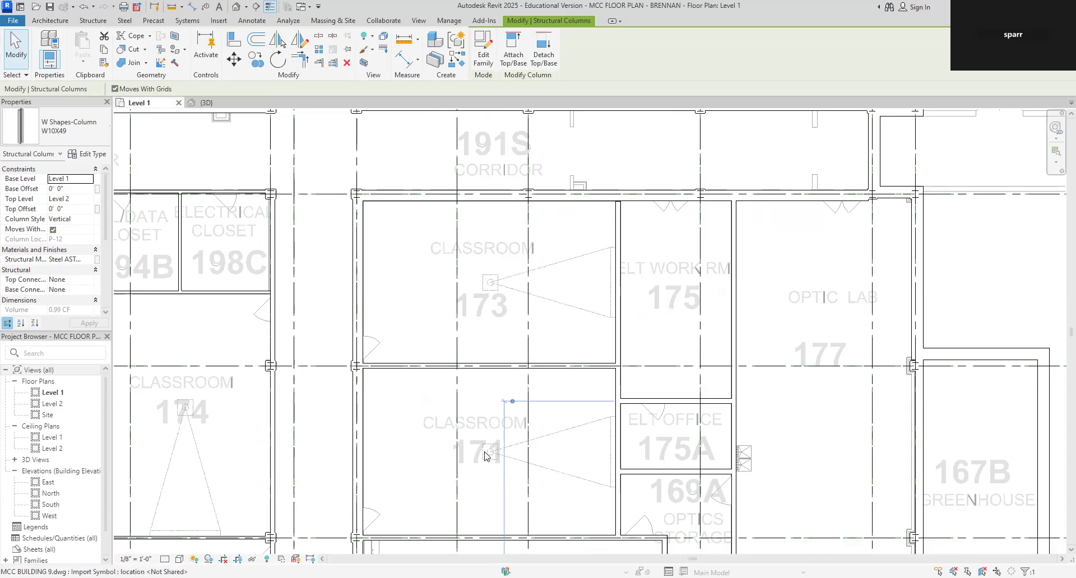
scroll(454, 441, "down", 6)
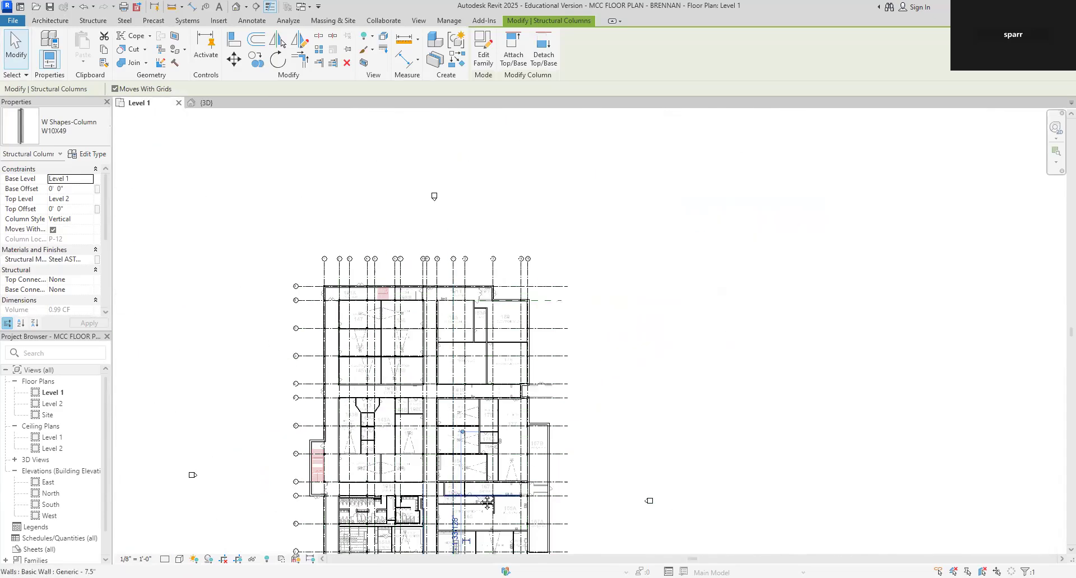
scroll(481, 424, "up", 6)
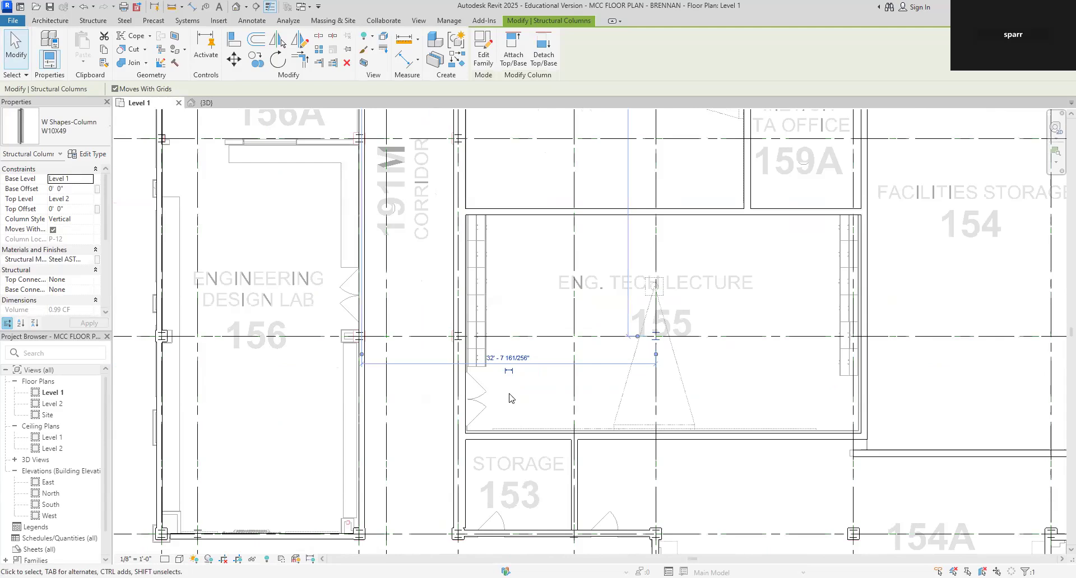
scroll(527, 387, "up", 3)
scroll(548, 373, "down", 2)
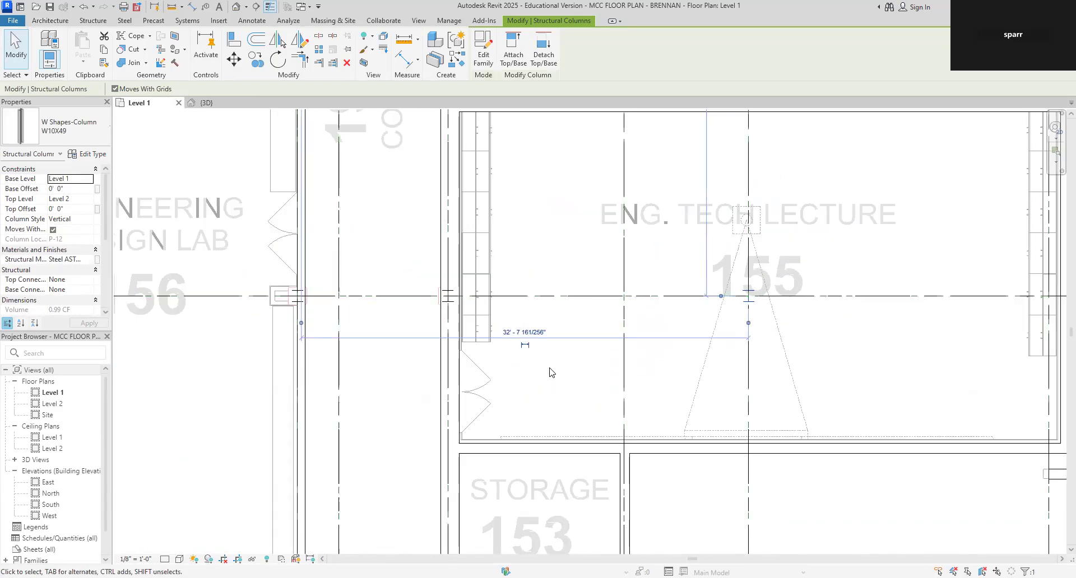
key("Escape")
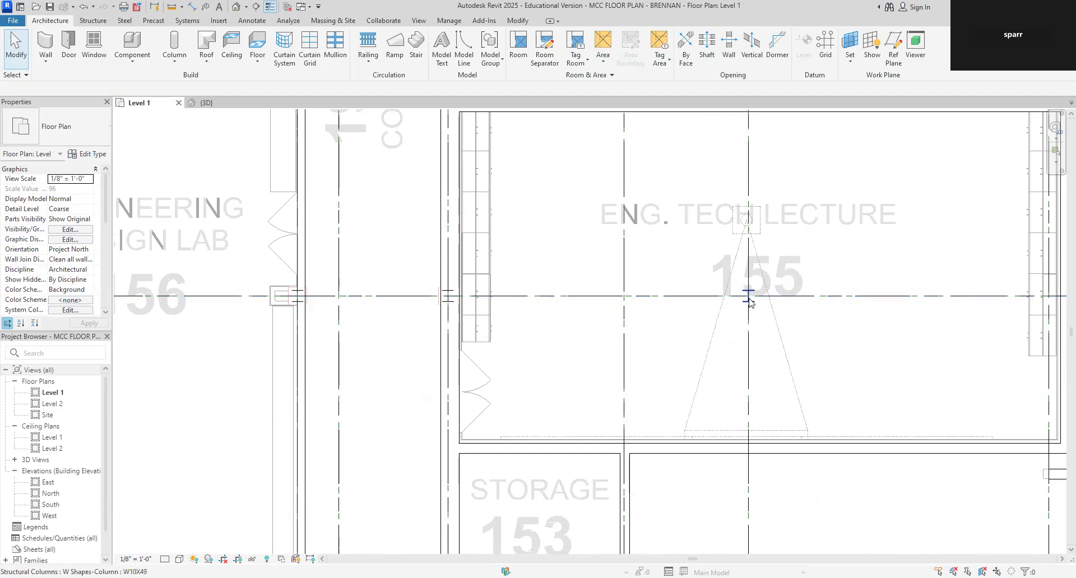
left_click(176, 63)
left_click(193, 100)
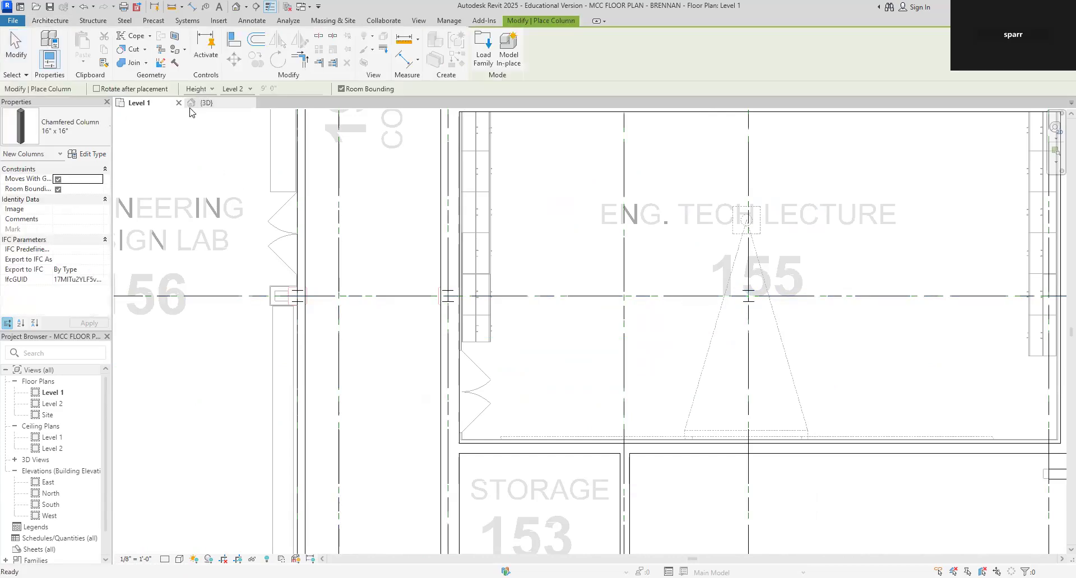
left_click(748, 295)
key("Escape")
key("Escape")
Extend the east wall of lecture room 155 south to meet the south wall of facilities storage 154.
scroll(868, 384, "down", 5)
middle_click_drag(805, 384, 708, 402)
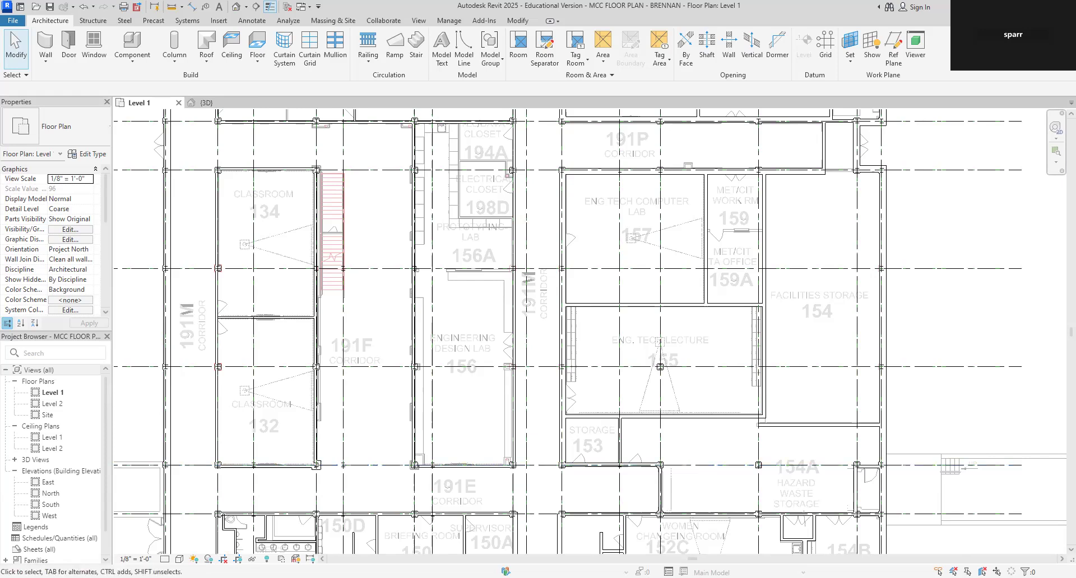
scroll(768, 421, "up", 5)
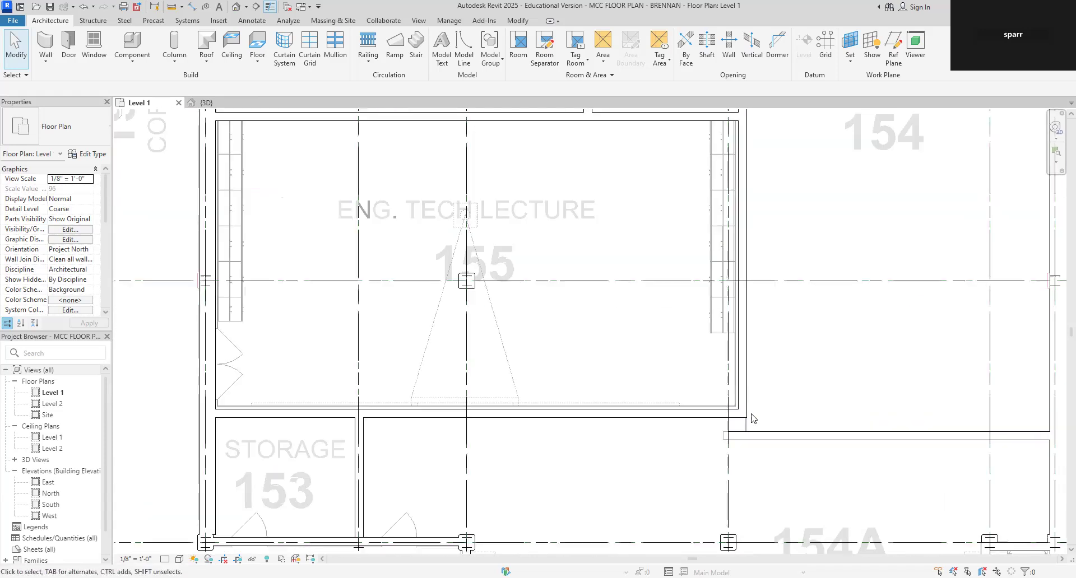
left_click(748, 411)
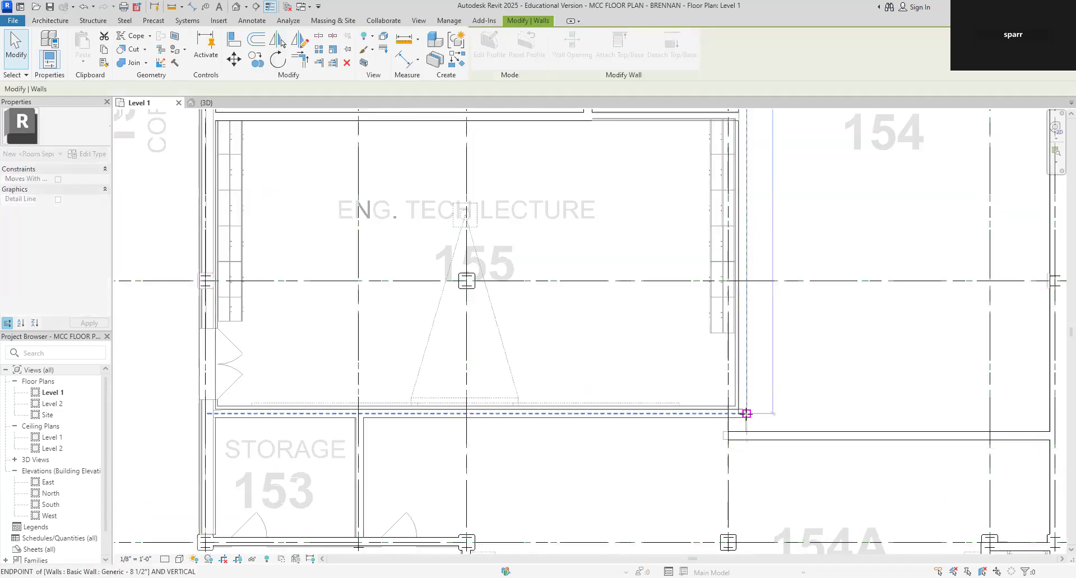
left_click(745, 431)
left_click(770, 401)
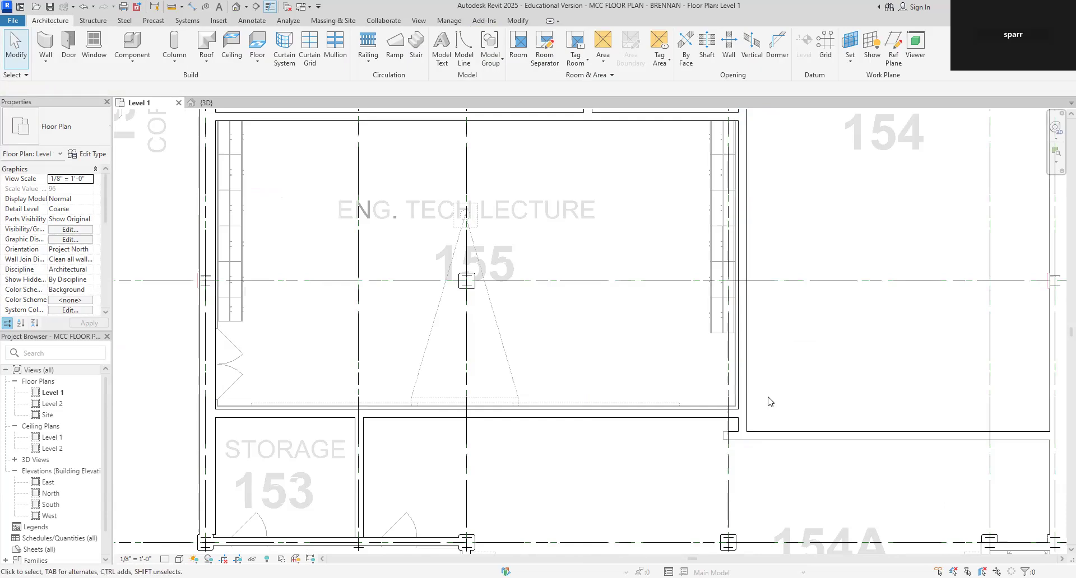
scroll(770, 402, "down", 5)
middle_click_drag(705, 458, 745, 441)
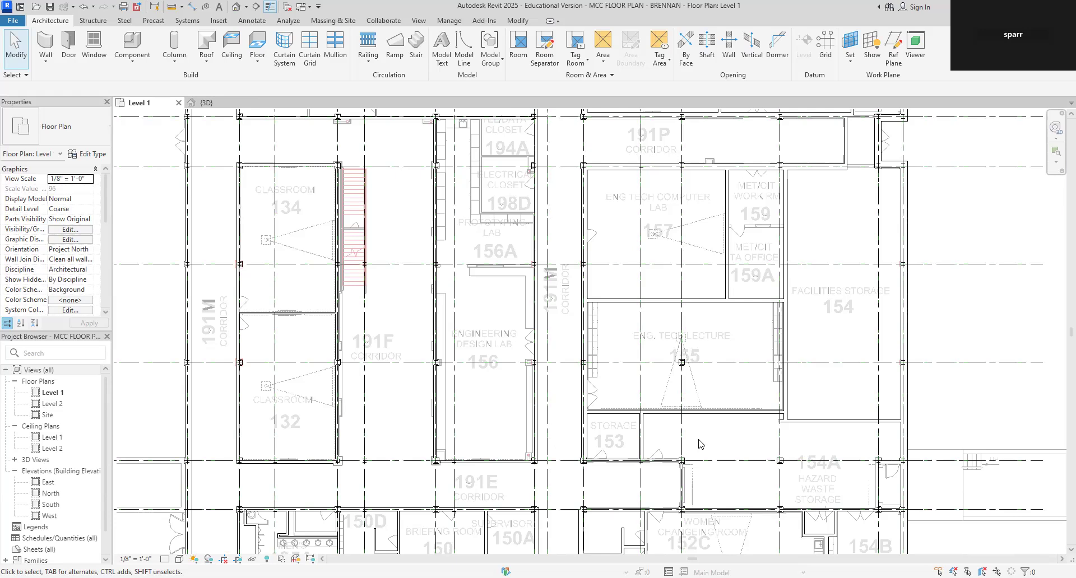
left_click(68, 52)
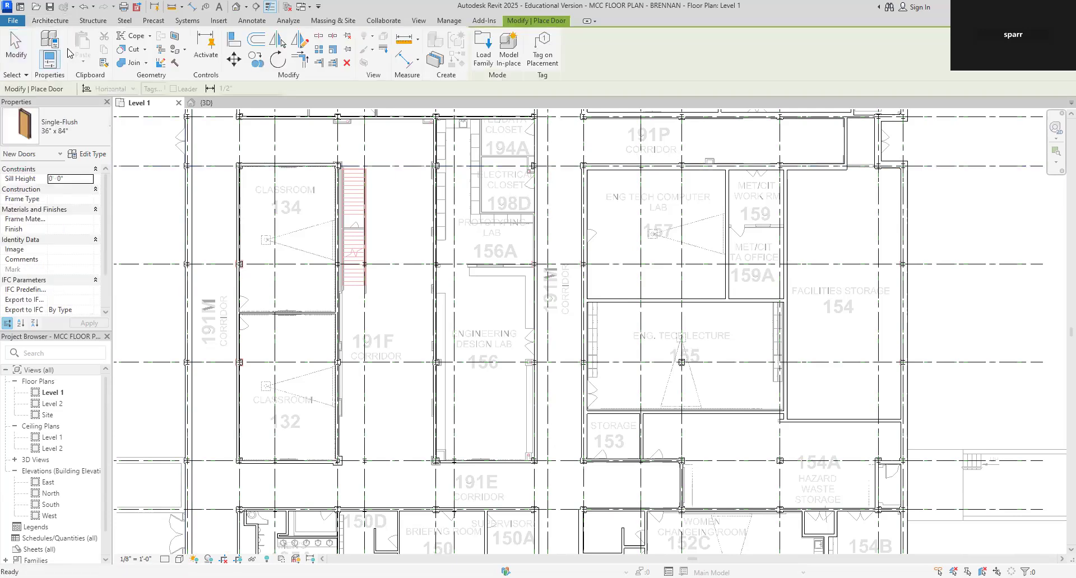
left_click(94, 138)
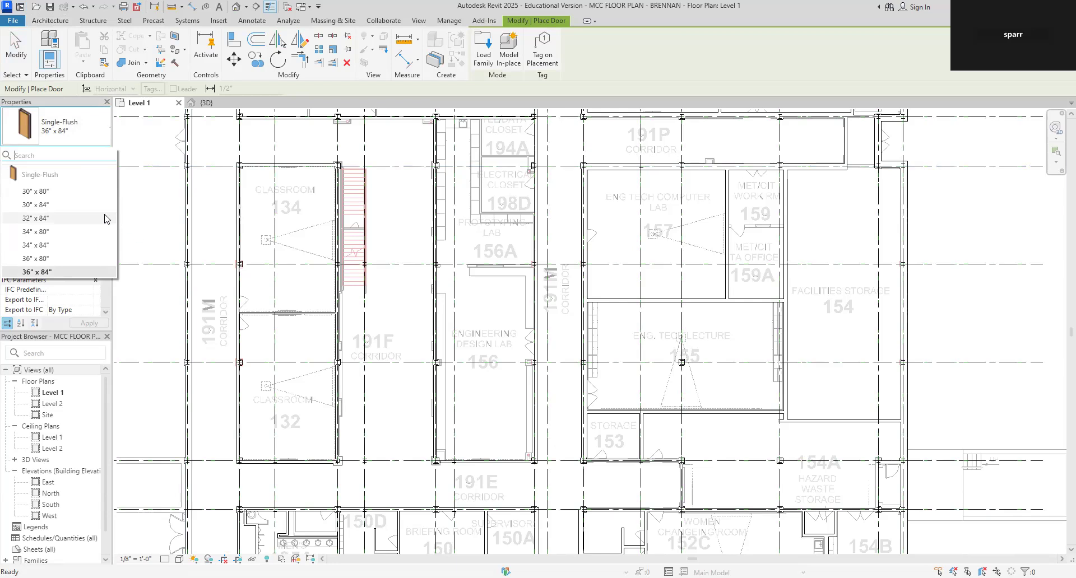
left_click(136, 220)
scroll(237, 330, "up", 2)
scroll(236, 327, "up", 2)
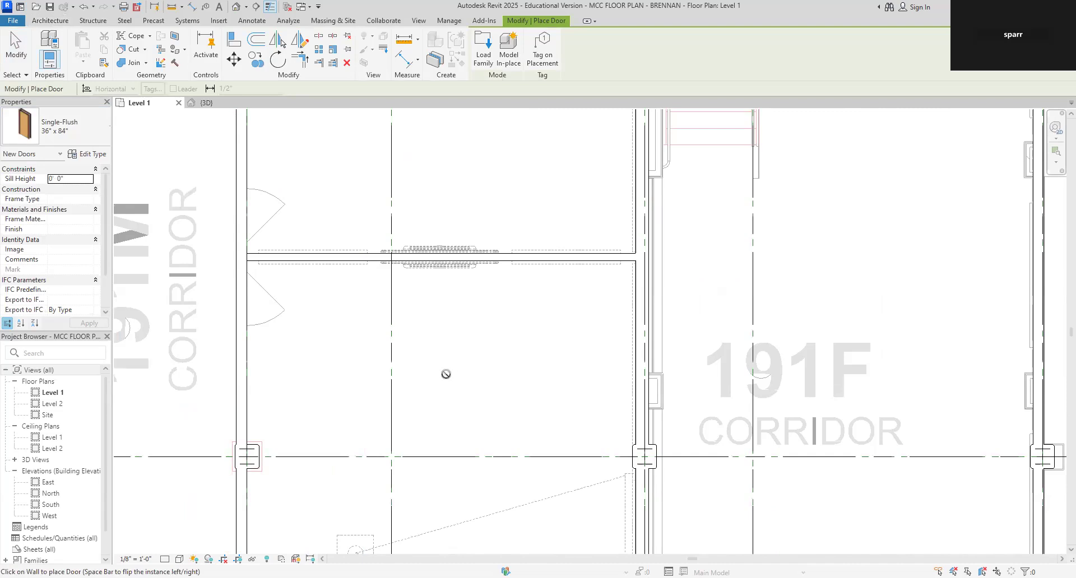
scroll(448, 371, "down", 3)
scroll(448, 371, "down", 2)
scroll(554, 360, "down", 1)
middle_click_drag(562, 362, 303, 364)
scroll(707, 416, "up", 5)
scroll(752, 399, "down", 5)
middle_click_drag(701, 373, 708, 379)
scroll(550, 361, "up", 7)
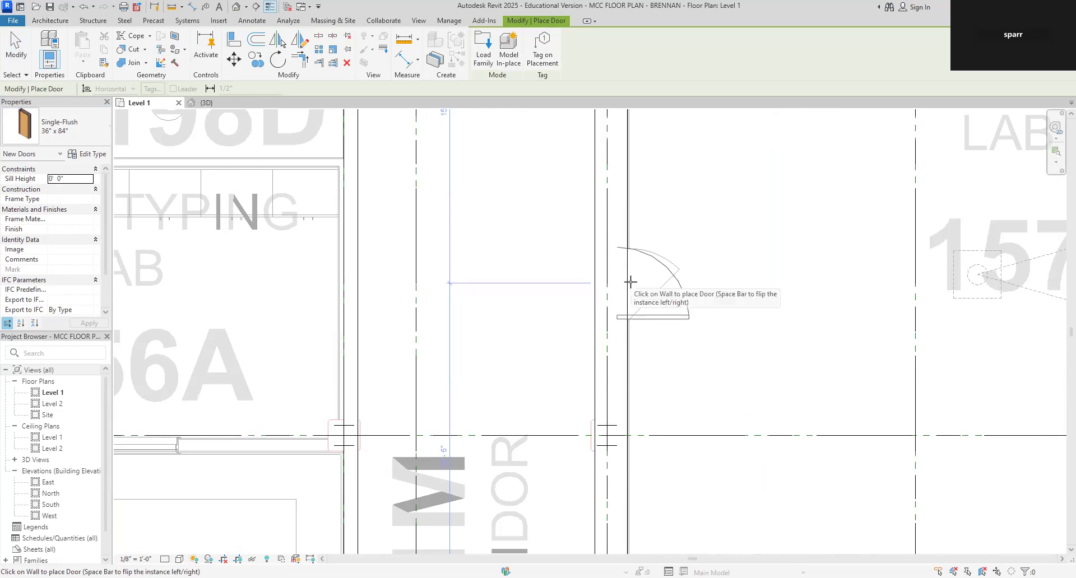
key("Escape")
scroll(630, 288, "down", 6)
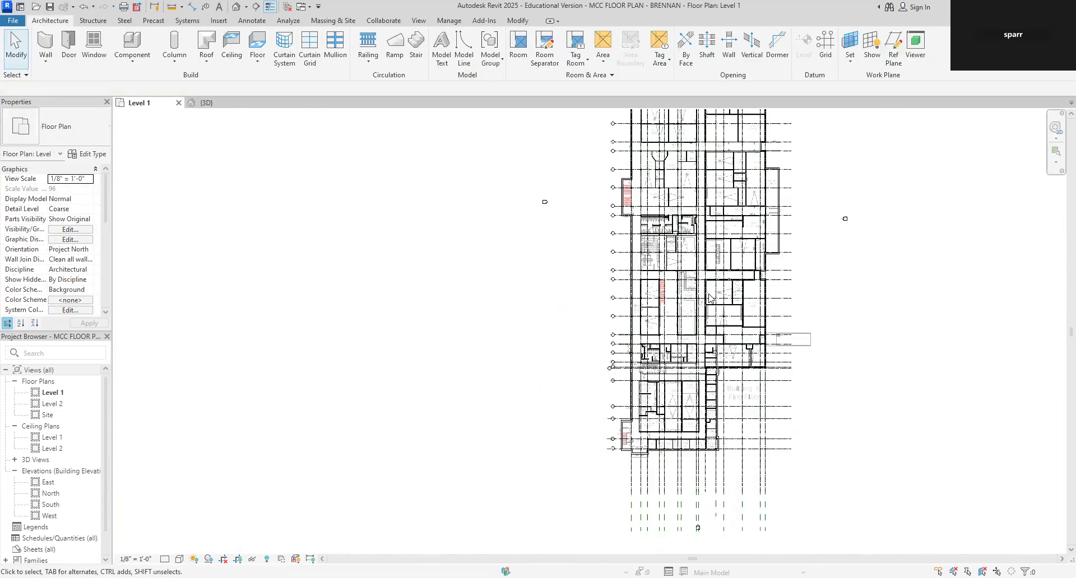
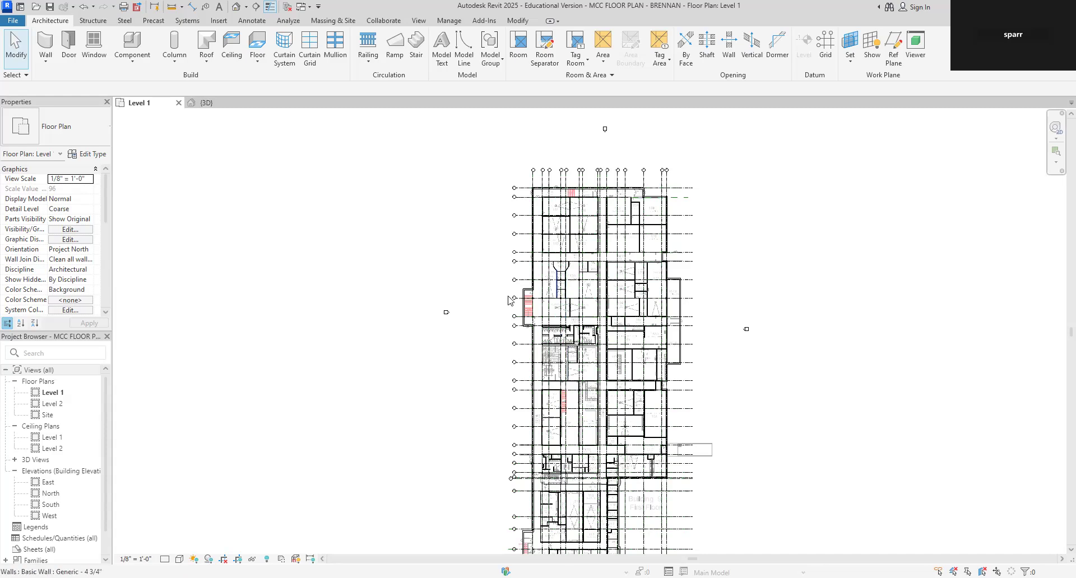
Examine the encased column in lecture room 155 and the walls and columns around hazard waste room 154B in 3D.
left_click(208, 103)
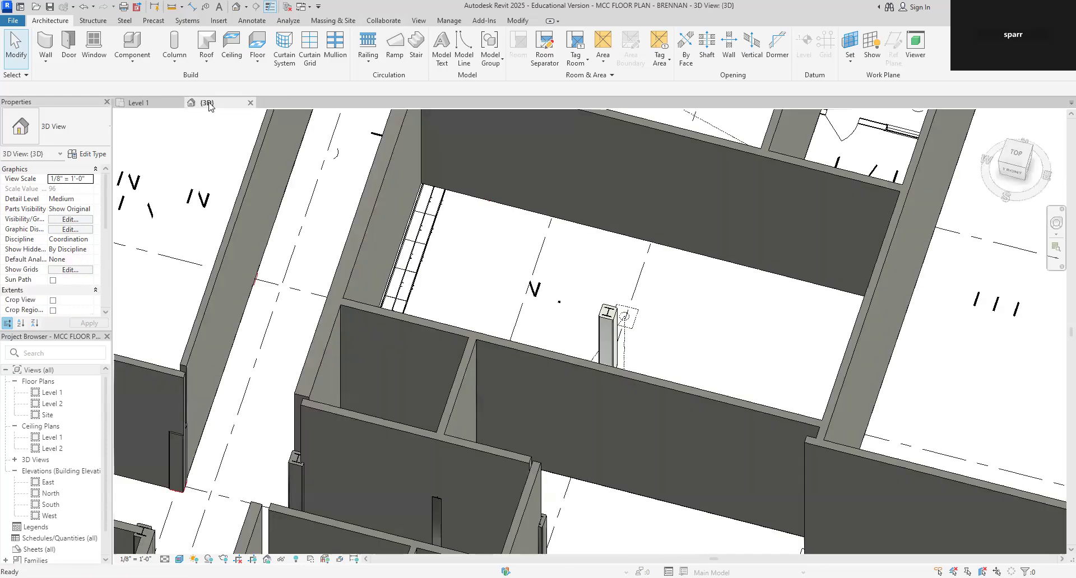
scroll(630, 319, "down", 3)
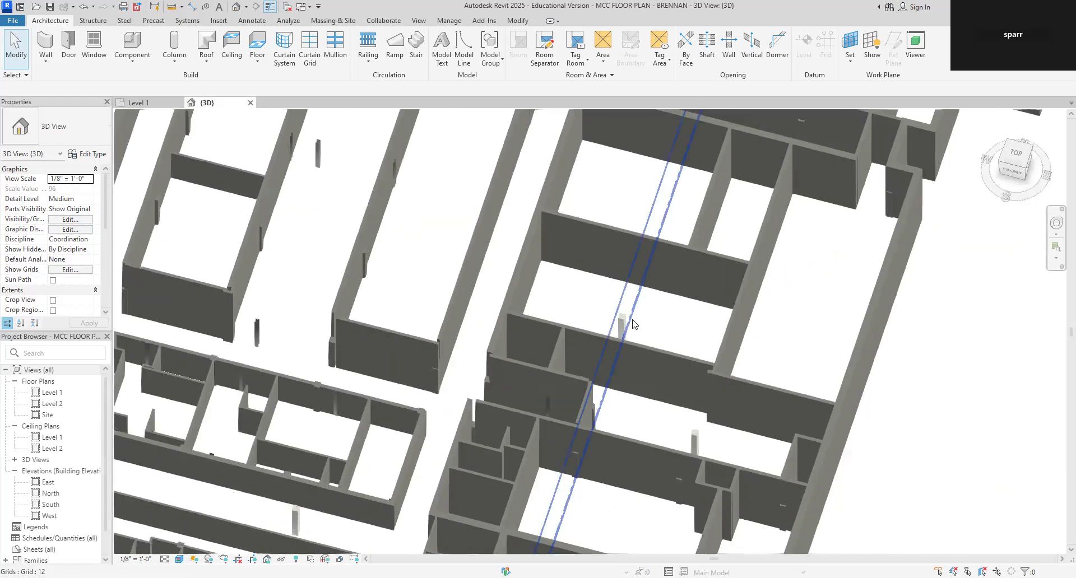
scroll(633, 324, "down", 1)
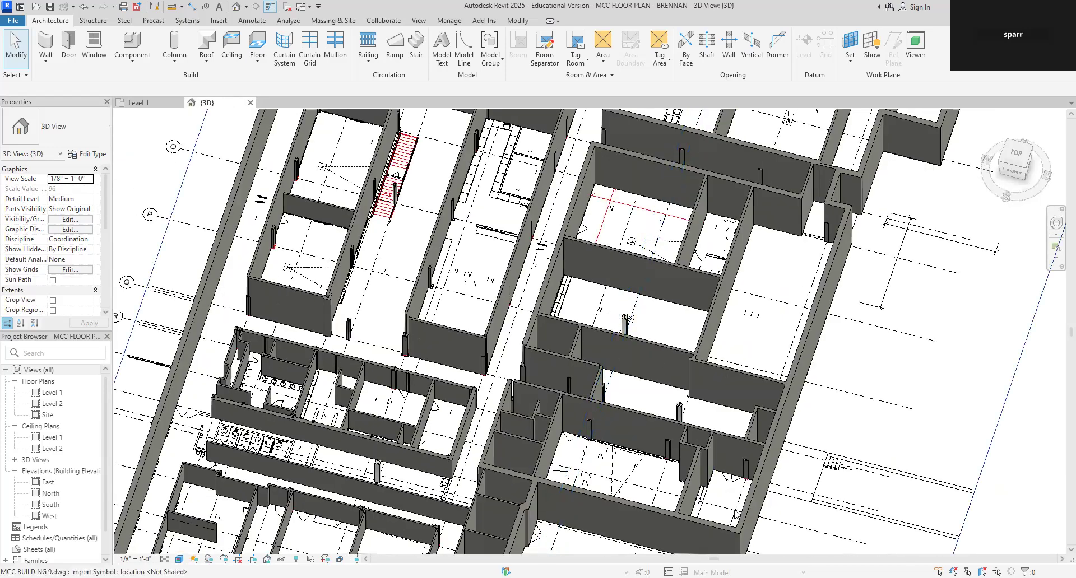
scroll(730, 507, "up", 5)
scroll(727, 483, "up", 2)
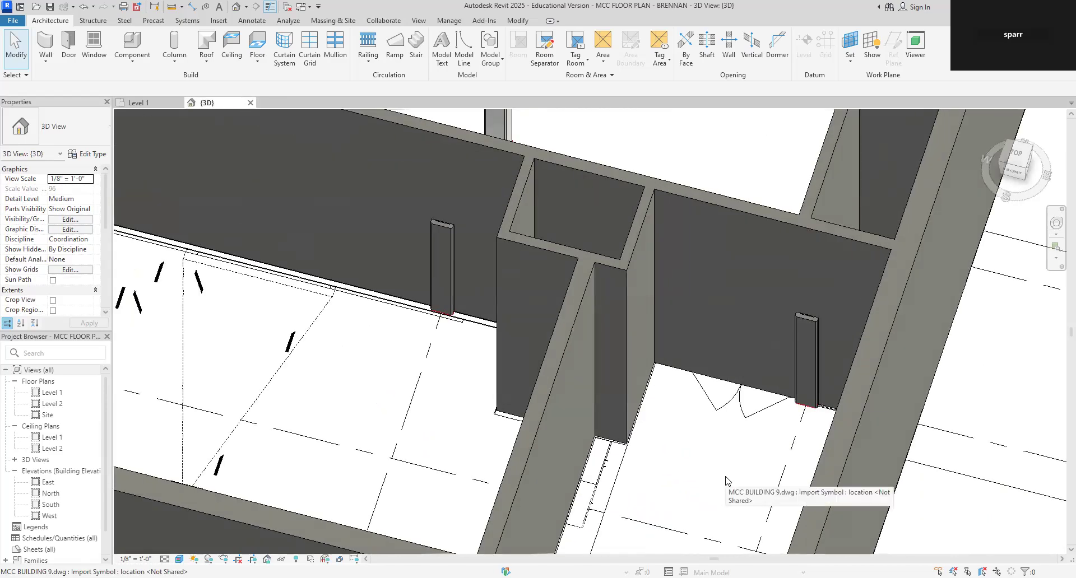
Examine the Level 1 walls and columns in 3D around the restroom block and across the whole building.
scroll(725, 480, "down", 6)
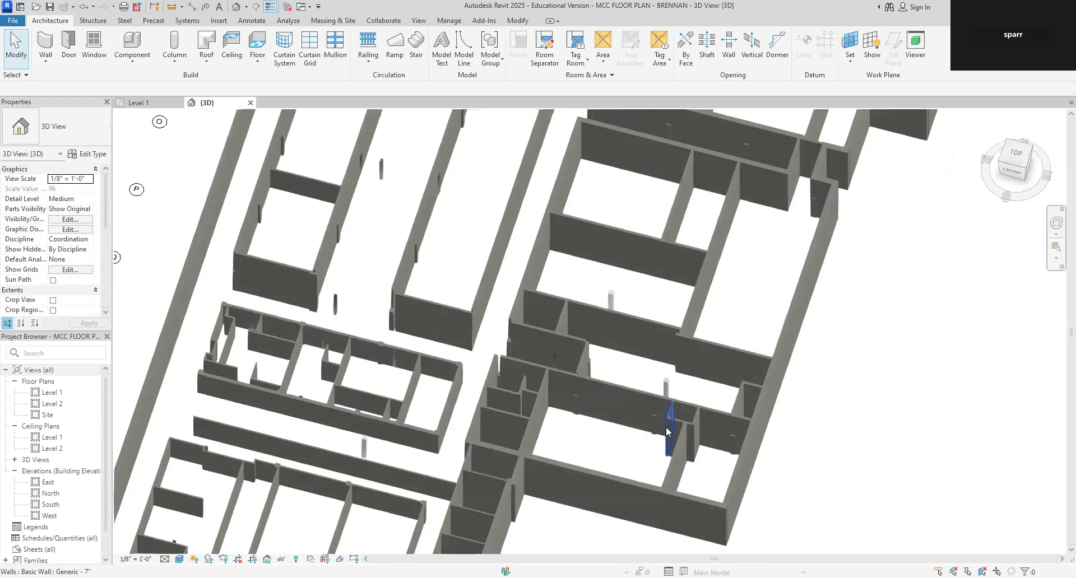
scroll(633, 425, "up", 6)
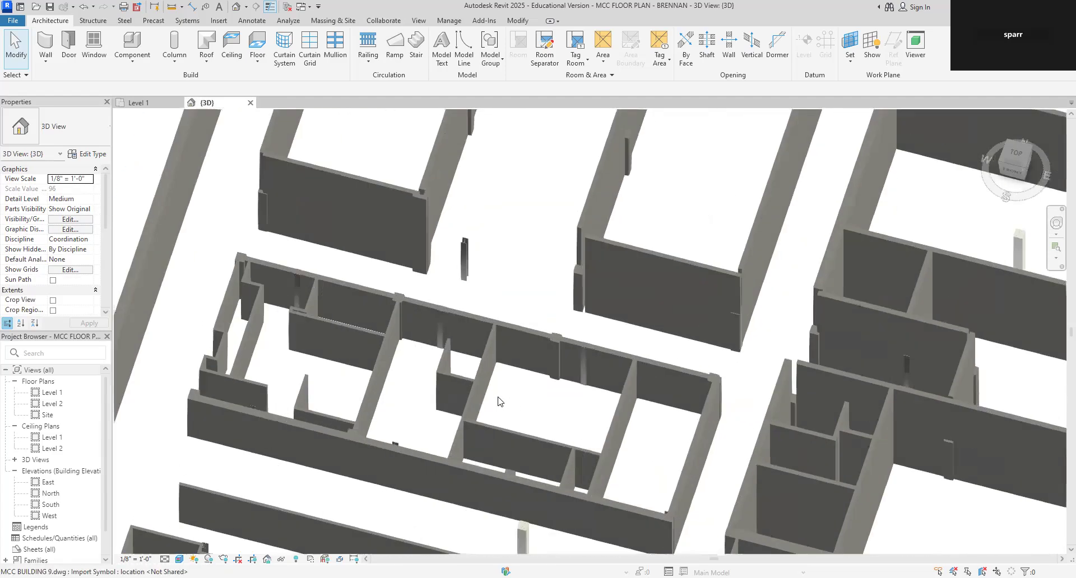
scroll(499, 402, "up", 3)
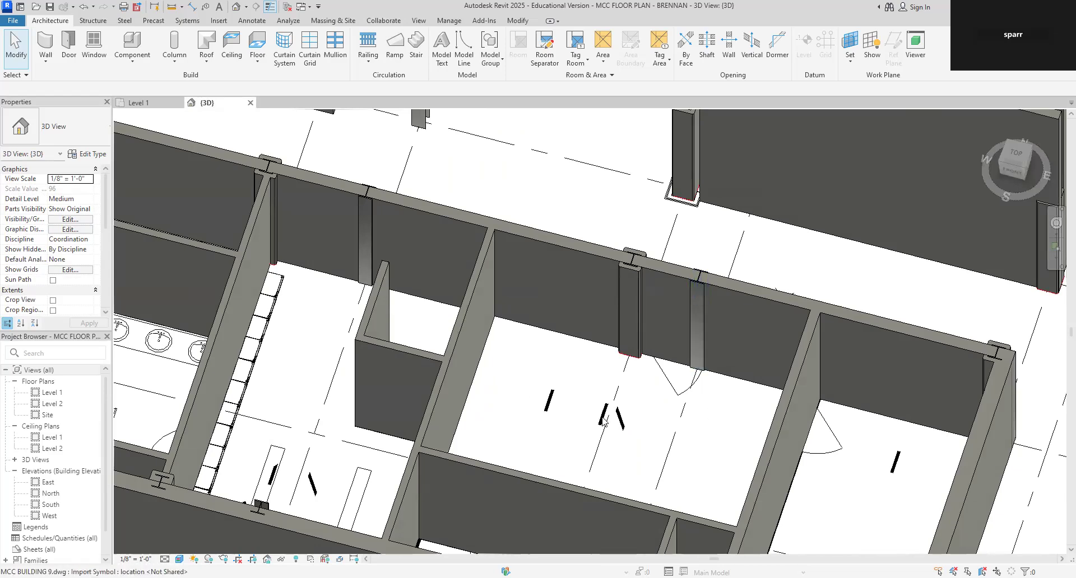
scroll(622, 423, "down", 3)
scroll(622, 423, "down", 6)
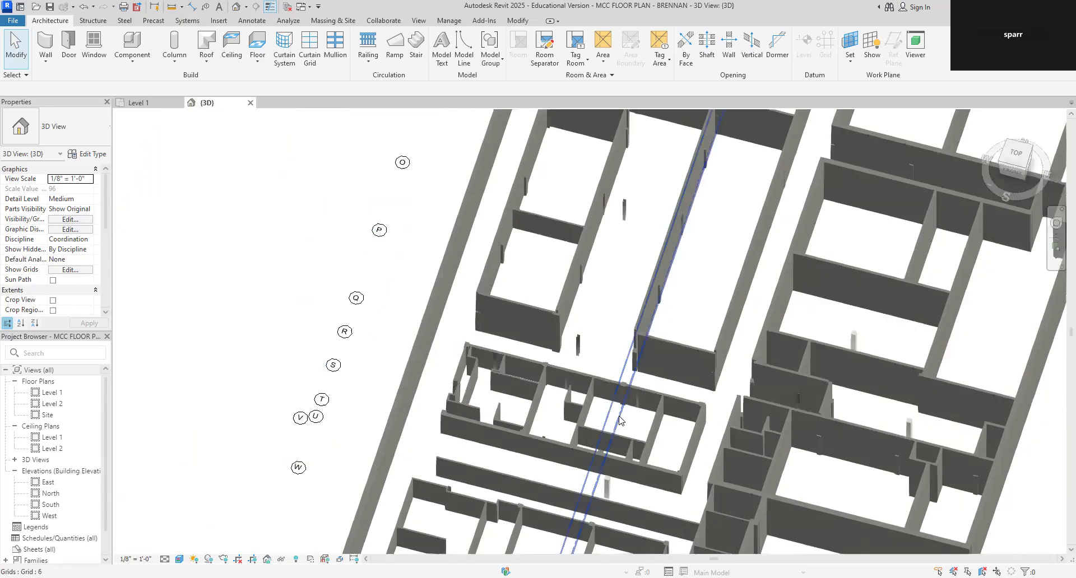
middle_click_drag(729, 431, 696, 442)
scroll(688, 436, "up", 1)
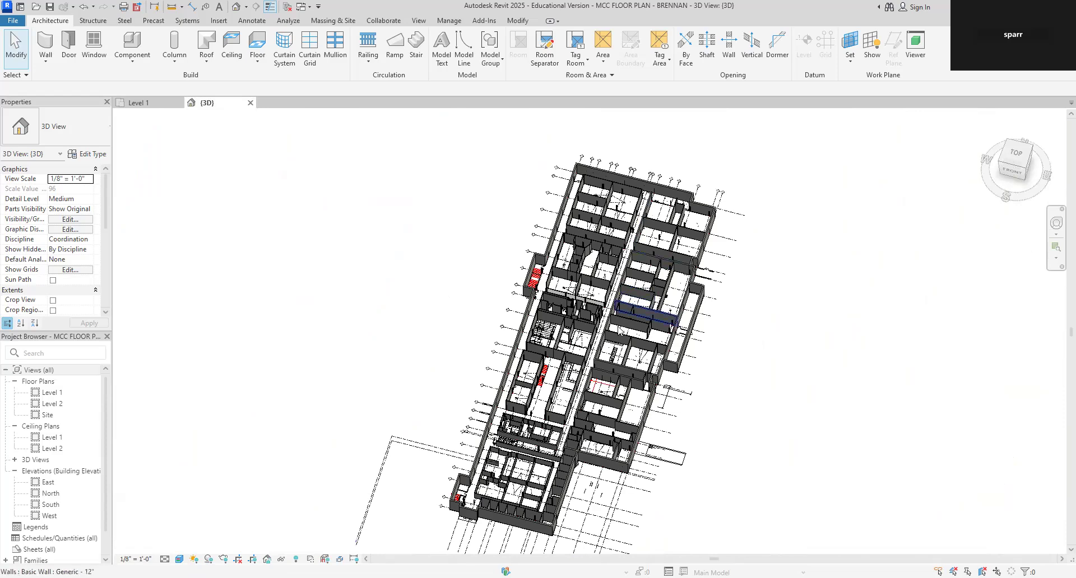
scroll(644, 263, "up", 5)
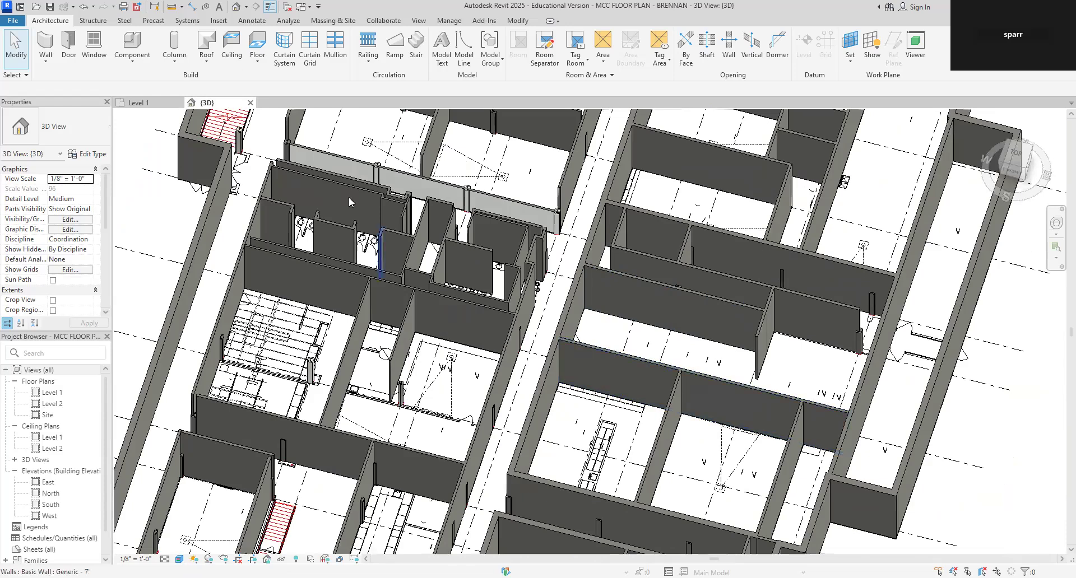
Return to the Level 1 floor plan and examine the columns around office 115 and work room 113.
left_click(137, 103)
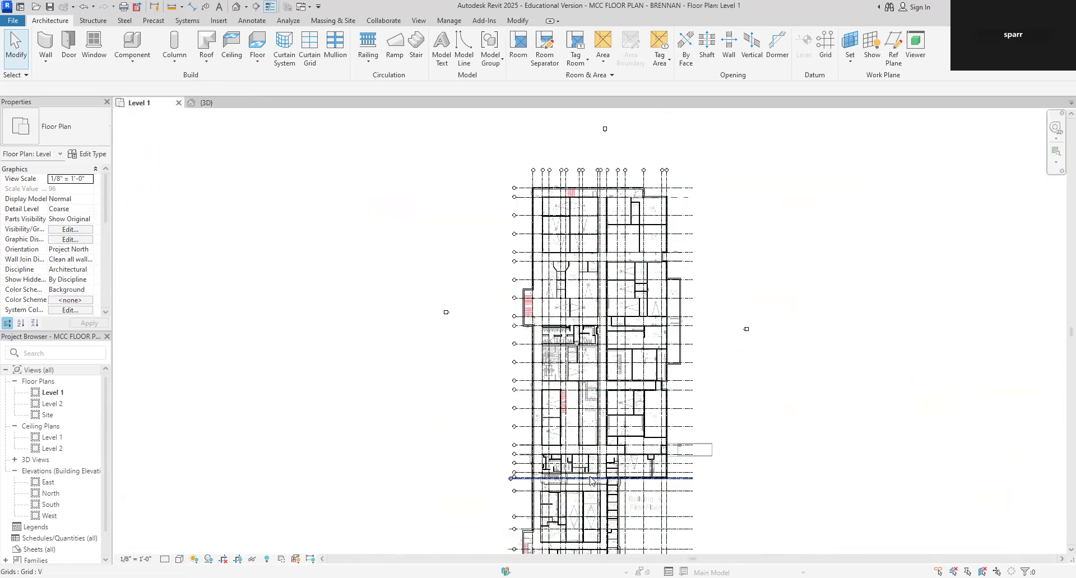
scroll(611, 337, "up", 6)
middle_click_drag(755, 494, 766, 290)
middle_click_drag(635, 486, 698, 267)
middle_click_drag(711, 541, 741, 415)
scroll(575, 334, "up", 7)
middle_click_drag(715, 344, 675, 468)
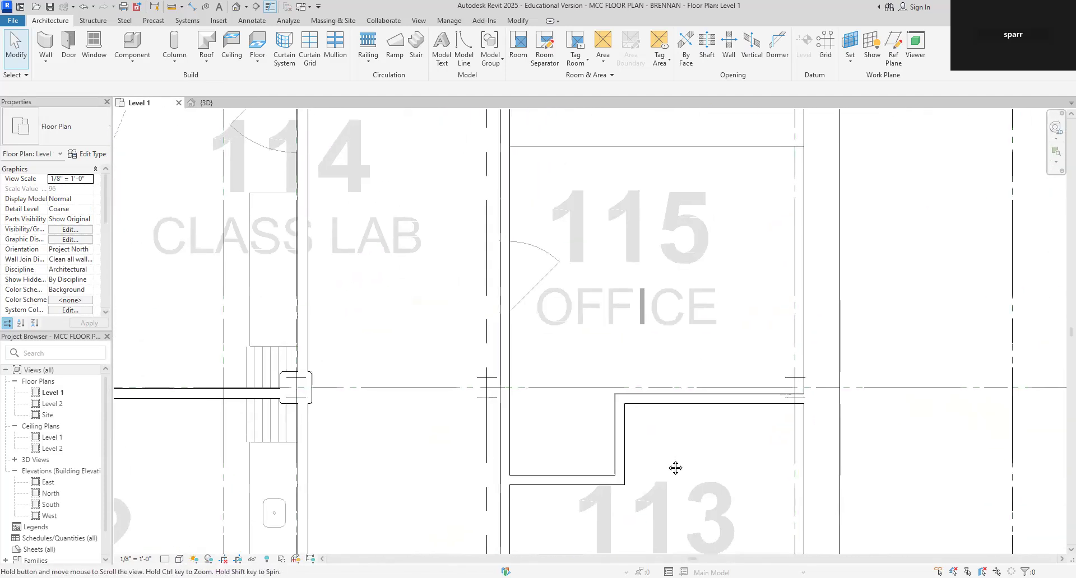
scroll(675, 468, "down", 1)
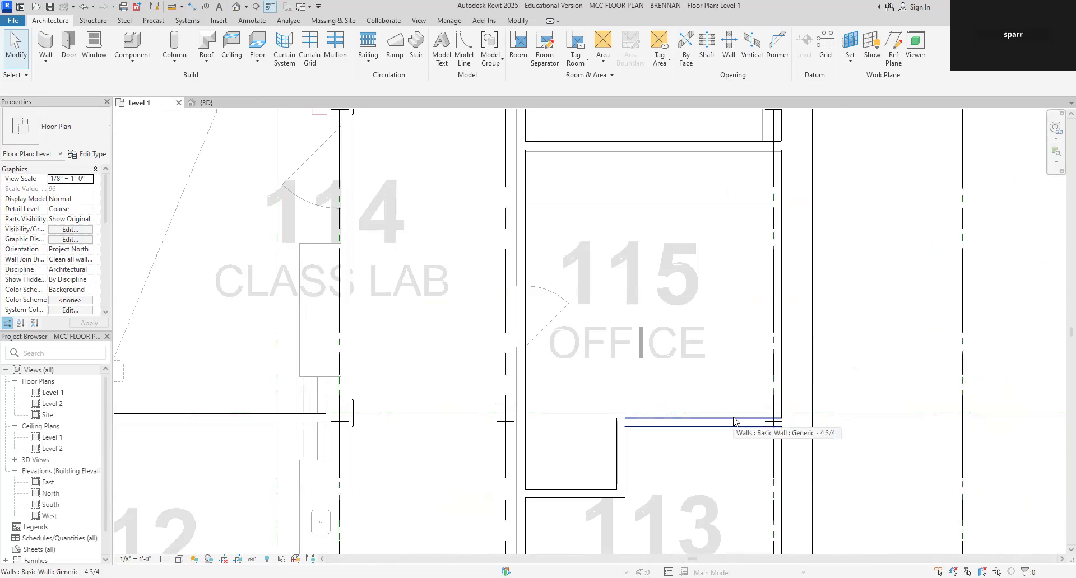
middle_click_drag(587, 325, 590, 407)
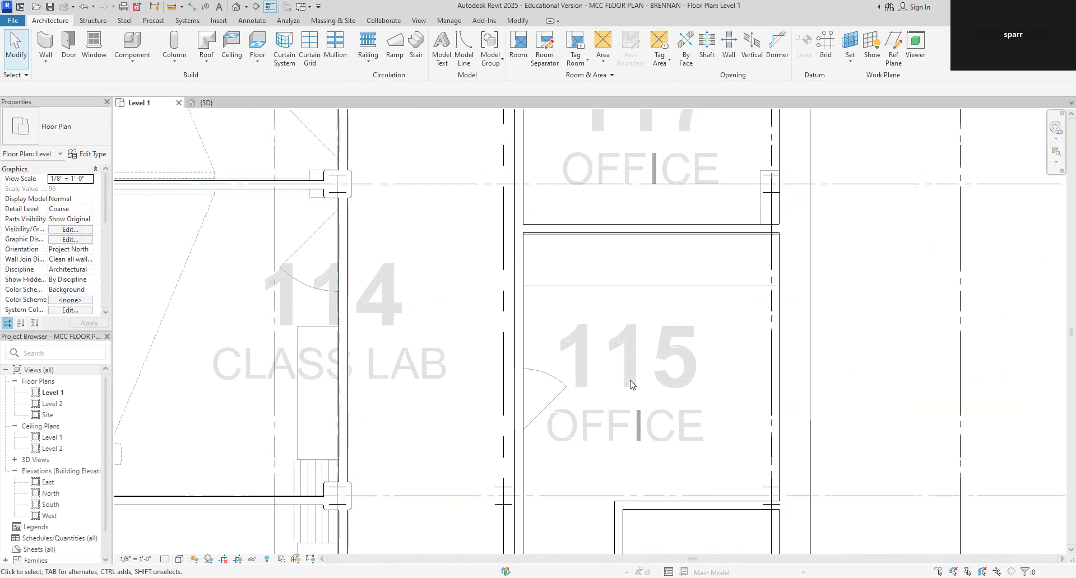
scroll(578, 417, "down", 1)
middle_click_drag(579, 418, 581, 296)
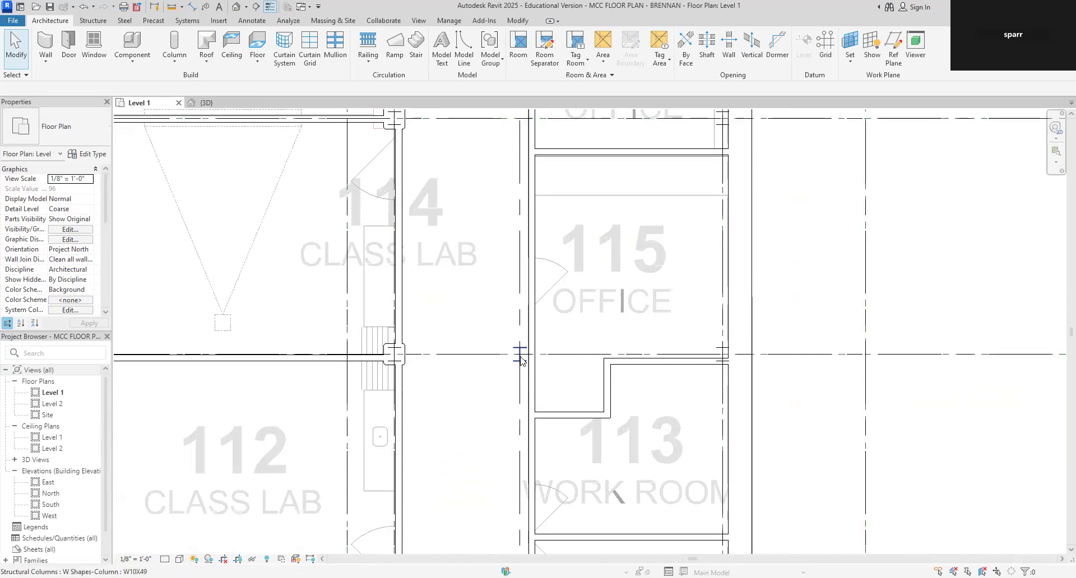
Place a 16" x 16" Chamfered Column up to Level 2 around the W10X49 column at grids 10 and Y, west of office 115.
scroll(559, 374, "down", 1)
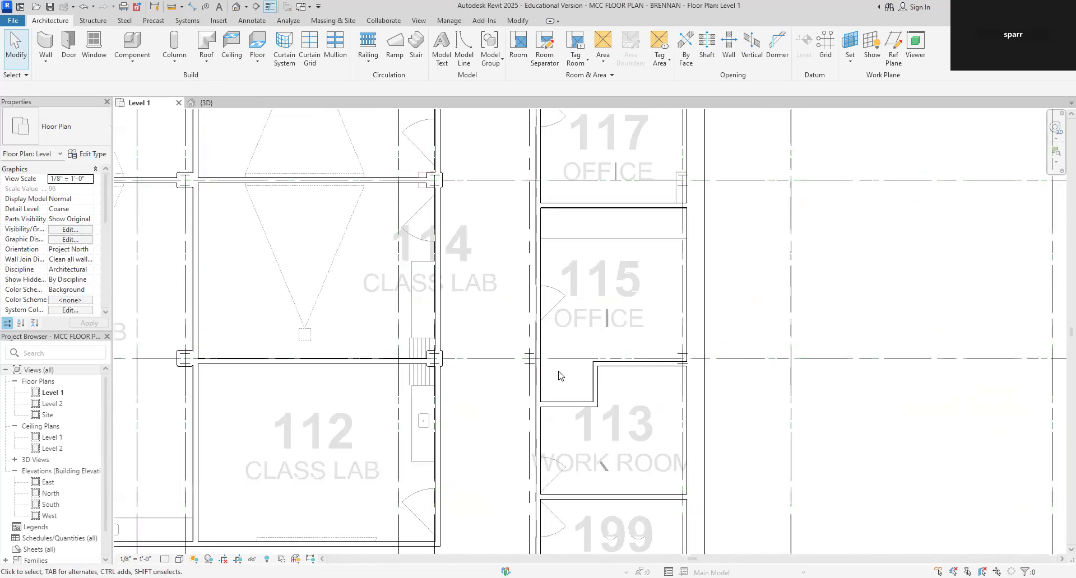
middle_click_drag(559, 374, 578, 293)
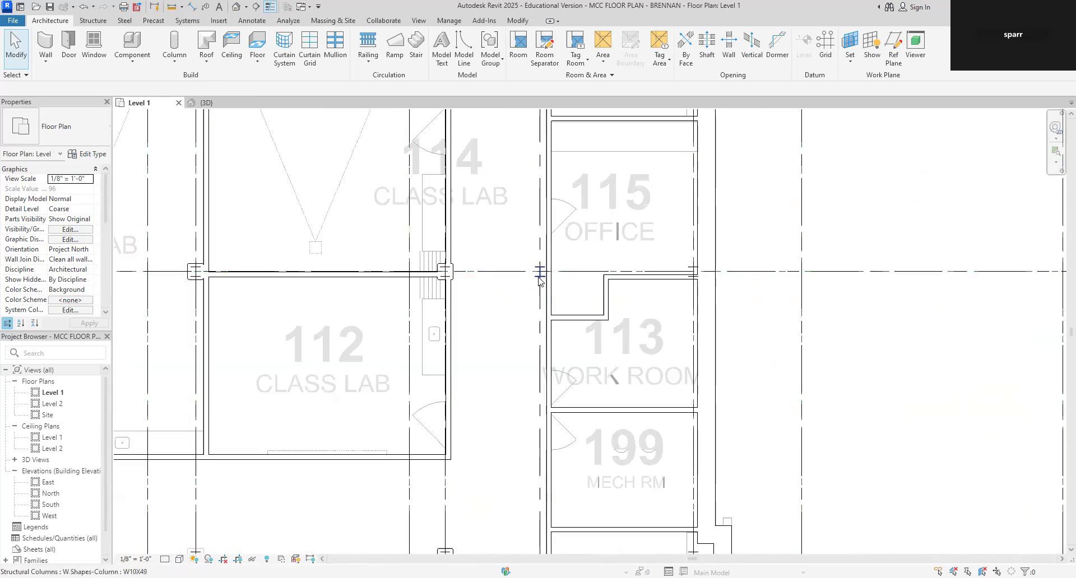
scroll(539, 280, "up", 2)
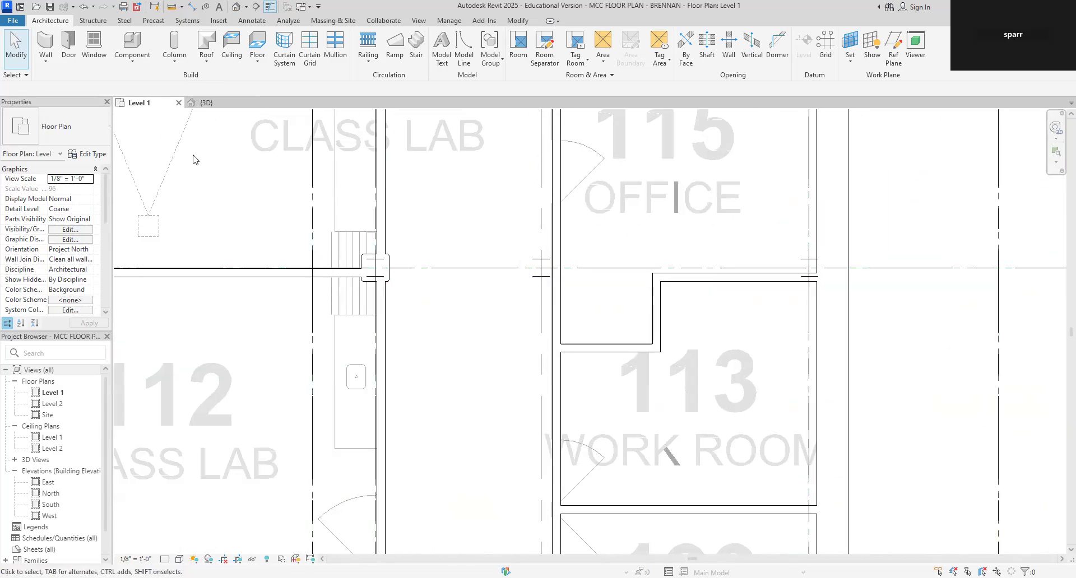
left_click(176, 66)
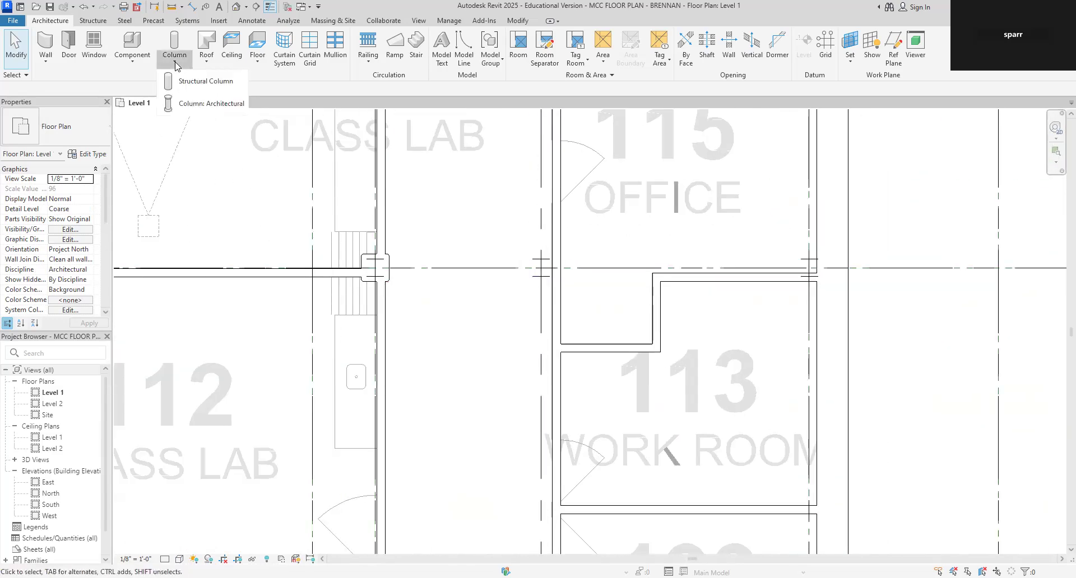
left_click(179, 110)
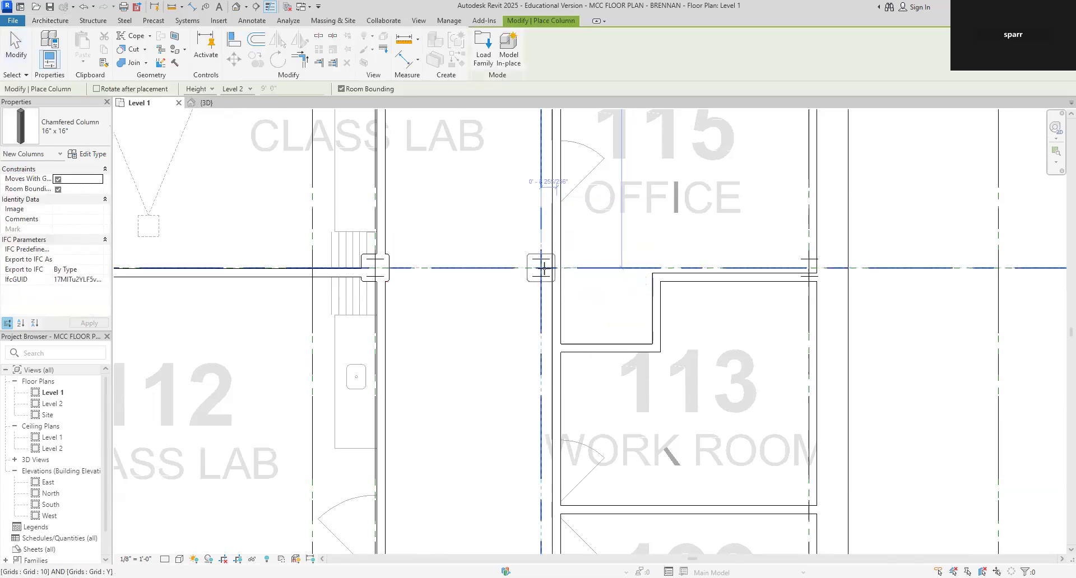
left_click(541, 268)
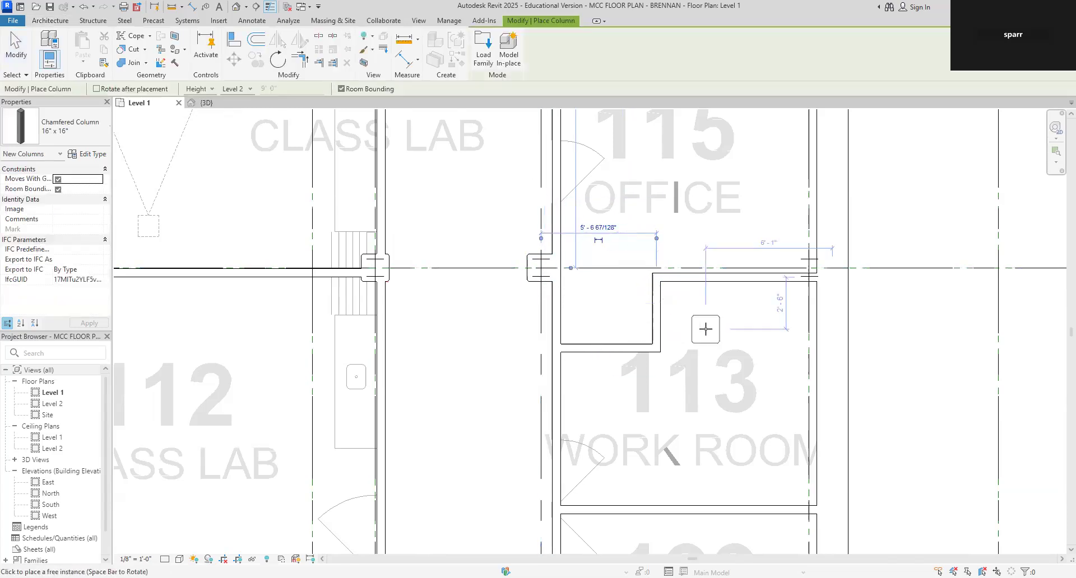
Place a 16" x 16" Chamfered Column around the grid Z column where the wall between offices 107 and 109 meets the corridor.
scroll(706, 329, "down", 3)
middle_click_drag(643, 437, 635, 220)
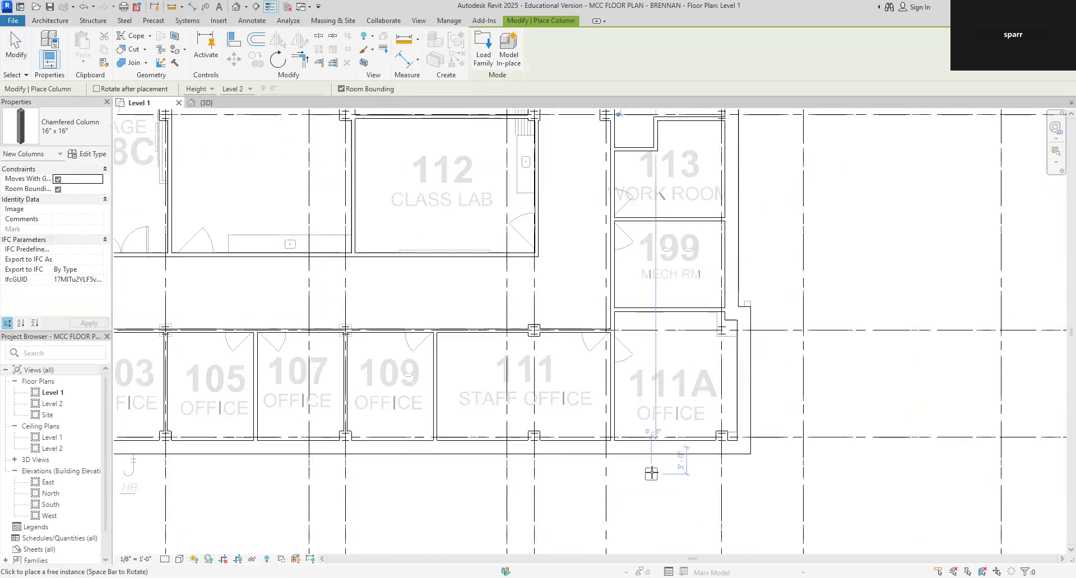
middle_click_drag(642, 443, 661, 564)
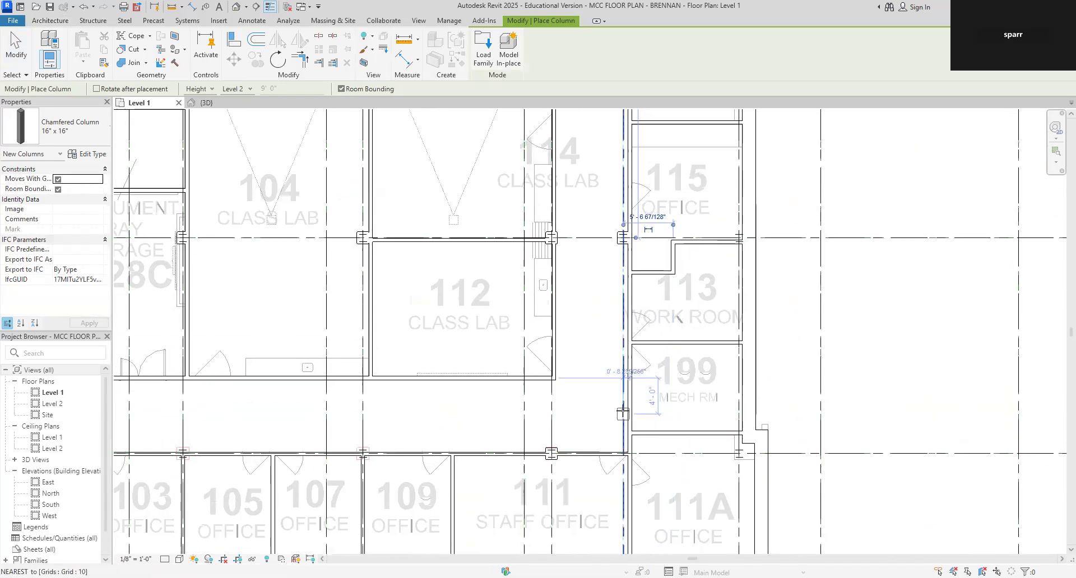
middle_click_drag(622, 414, 628, 508)
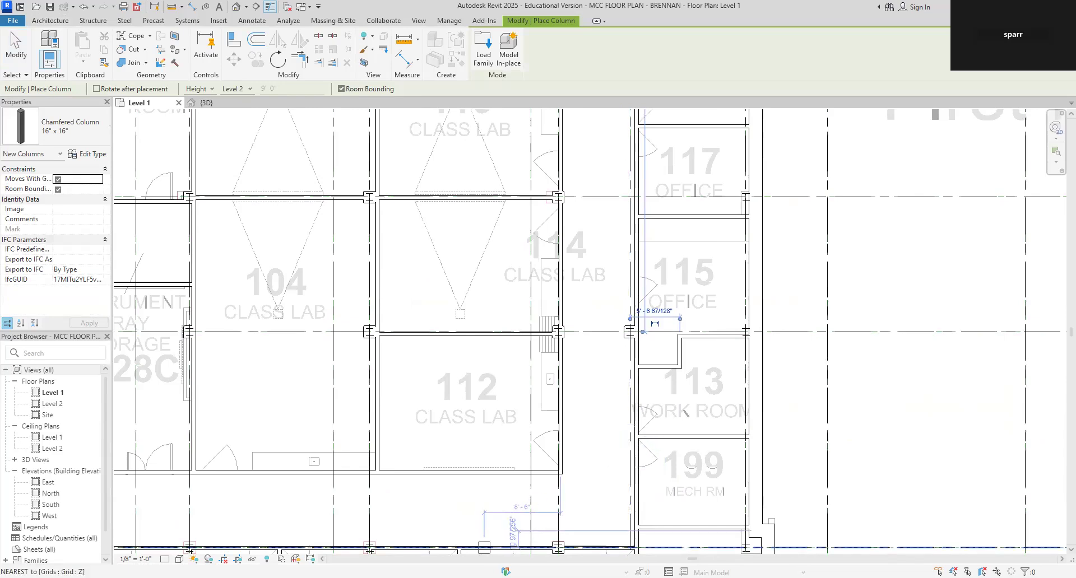
middle_click_drag(449, 511, 663, 344)
scroll(663, 344, "down", 1)
scroll(588, 358, "up", 4)
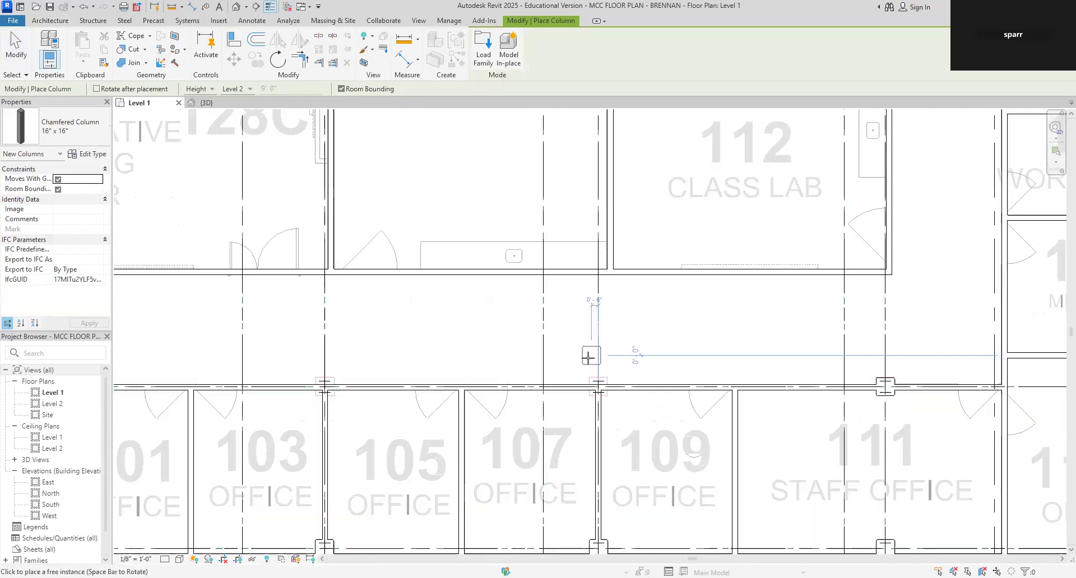
scroll(596, 389, "up", 5)
left_click(595, 389)
Place a 16" x 16" Chamfered Column around the grid Z column between offices 103 and 105, and end column placement.
scroll(502, 379, "down", 1)
middle_click_drag(502, 379, 874, 309)
middle_click_drag(414, 307, 626, 314)
scroll(734, 319, "up", 4)
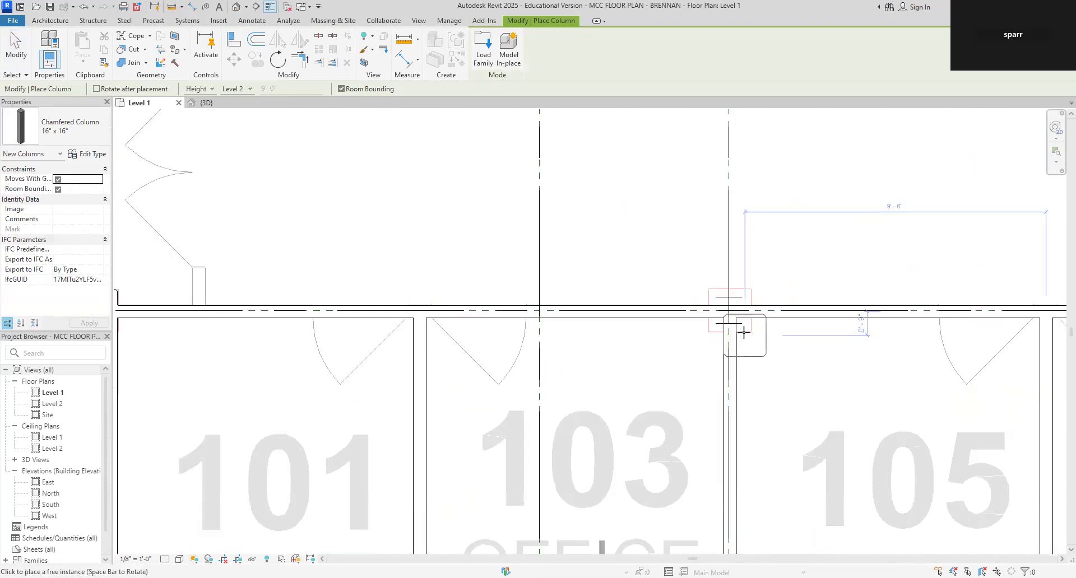
left_click(721, 291)
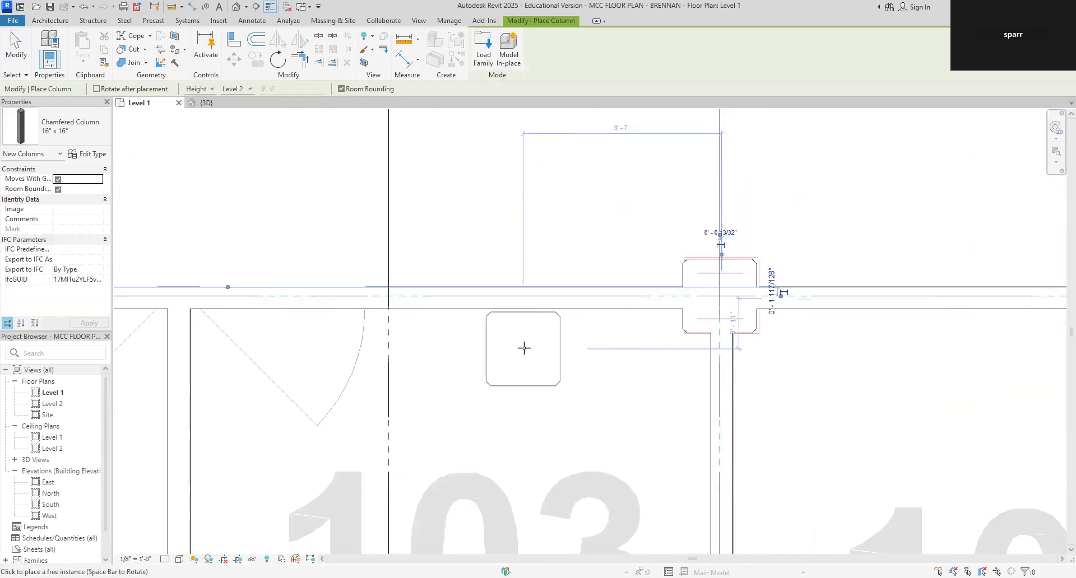
scroll(524, 348, "down", 4)
scroll(678, 331, "up", 1)
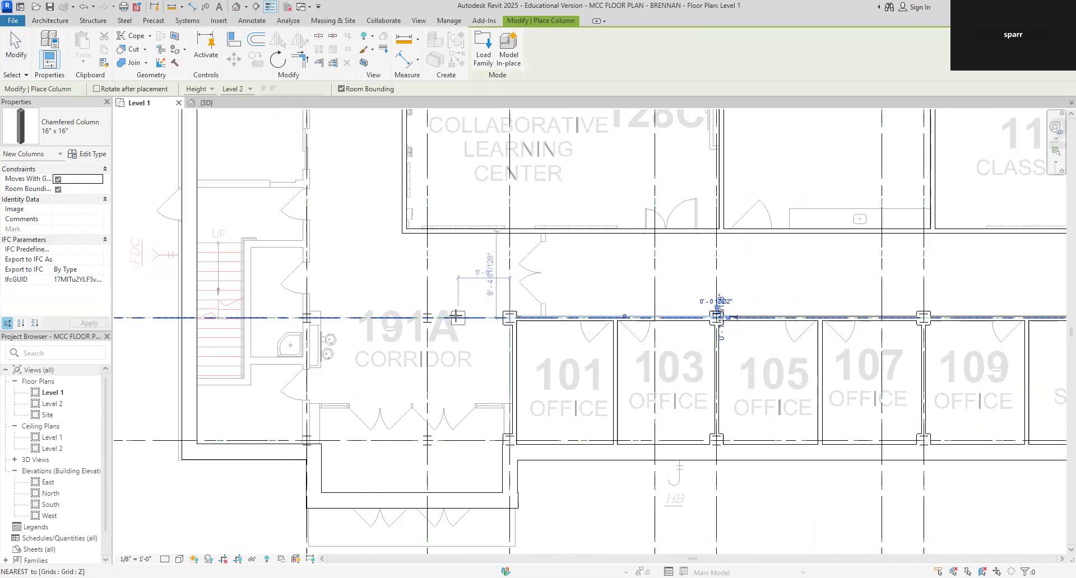
key("Escape")
Examine the plan around corridor 191A, the adjoining stairwell and collaborative learning center 126 for missing walls.
scroll(308, 468, "up", 1)
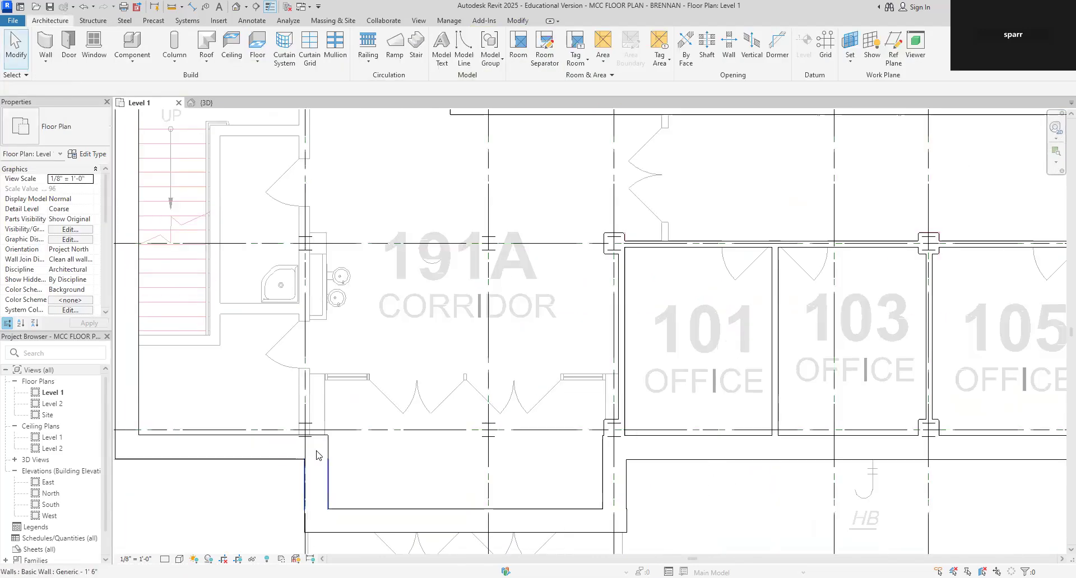
scroll(625, 446, "up", 2)
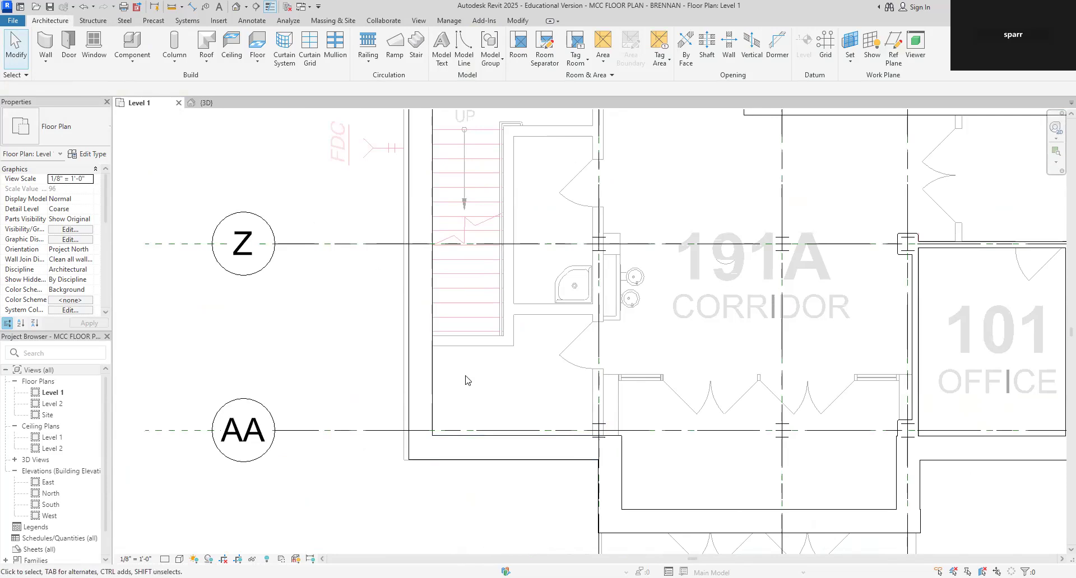
scroll(562, 226, "down", 2)
middle_click_drag(556, 222, 541, 309)
scroll(562, 255, "down", 1)
middle_click_drag(581, 234, 577, 292)
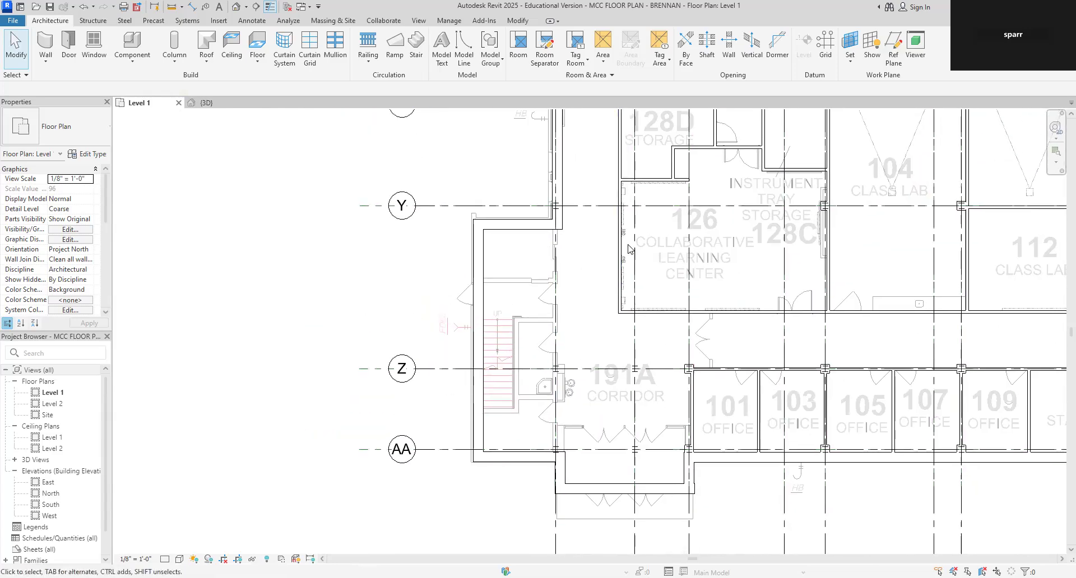
middle_click_drag(739, 238, 687, 360)
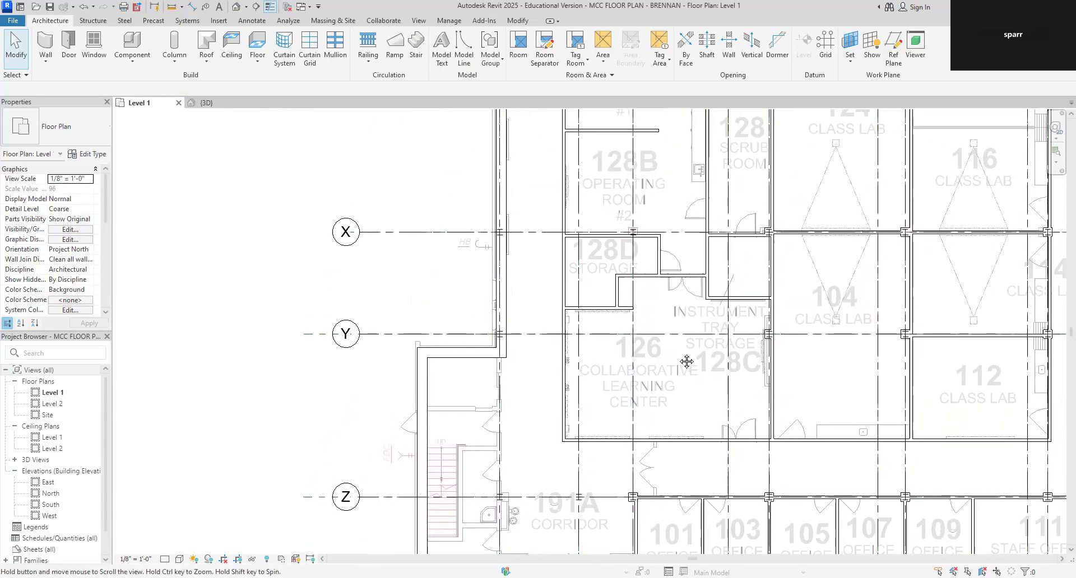
Draw a Generic - 8" Masonry wall along the stairwell's east side, from the exterior wall corner near grid Y south to grid AA.
left_click(772, 195)
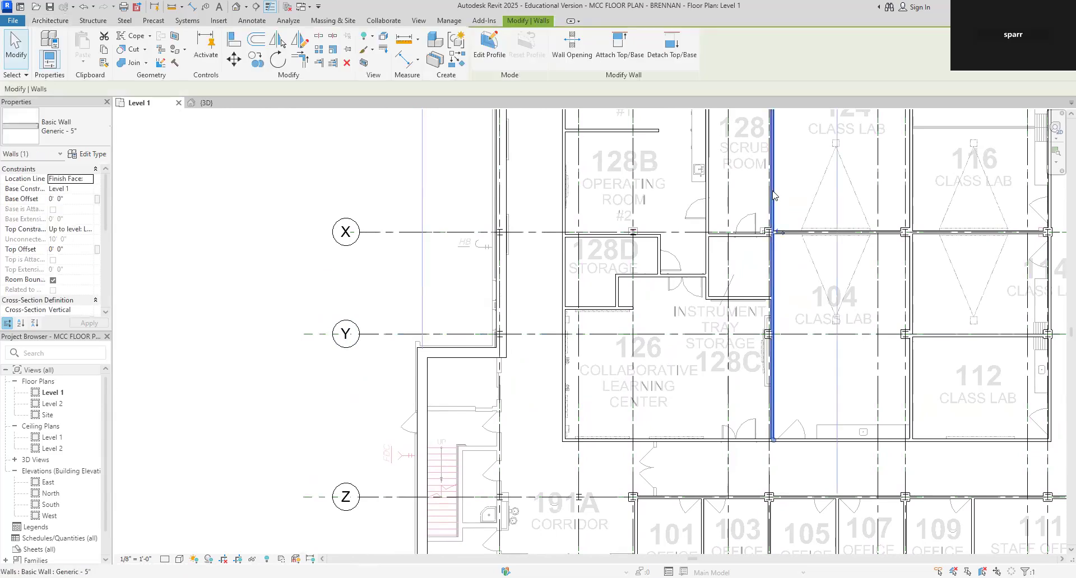
right_click(773, 195)
left_click(828, 307)
scroll(481, 448, "up", 2)
scroll(473, 425, "up", 2)
scroll(576, 293, "up", 3)
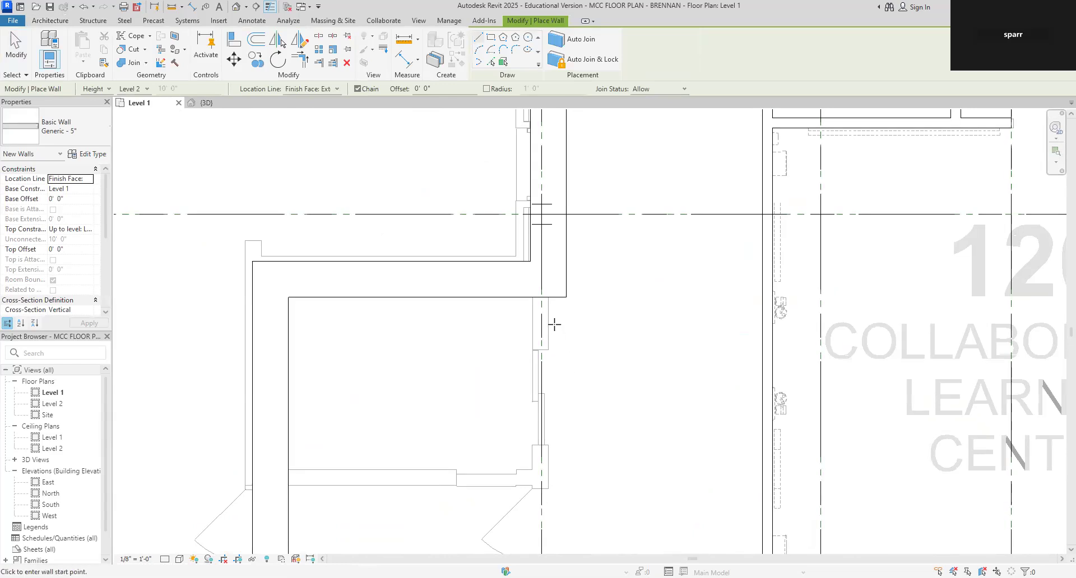
left_click(549, 297)
key("Escape")
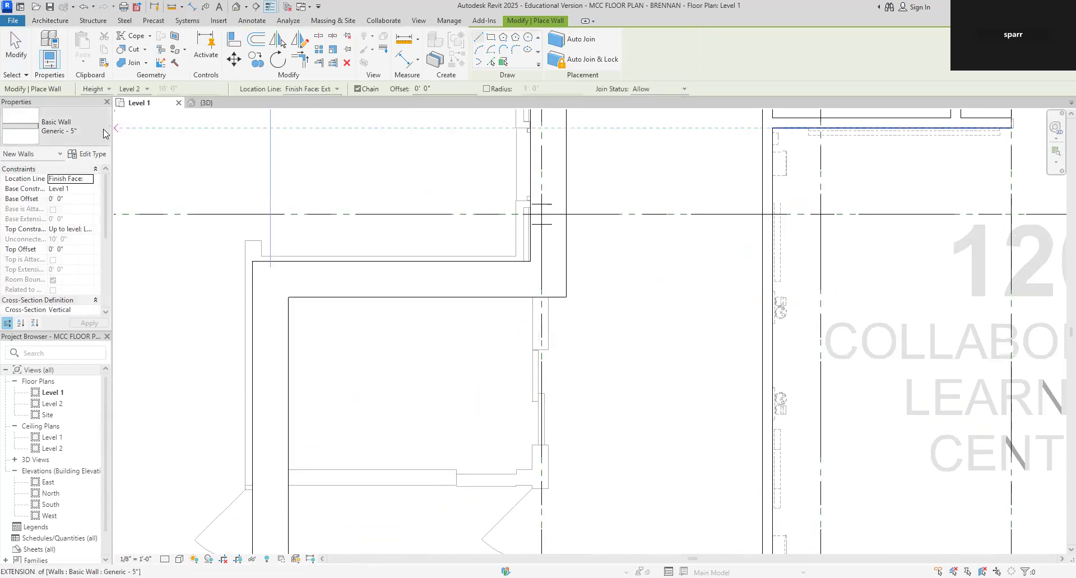
left_click(104, 134)
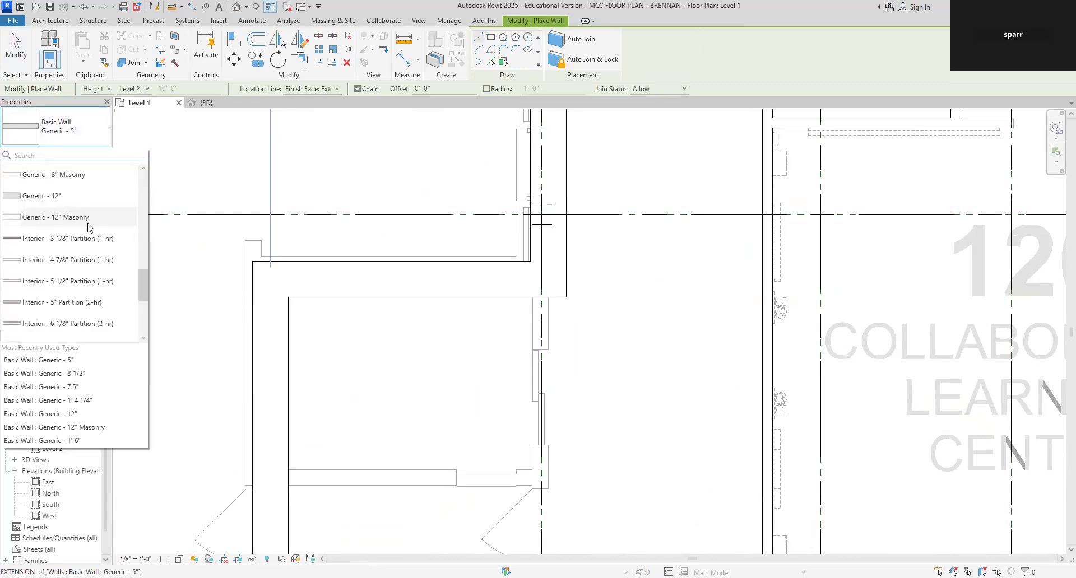
left_click(72, 175)
left_click(565, 297)
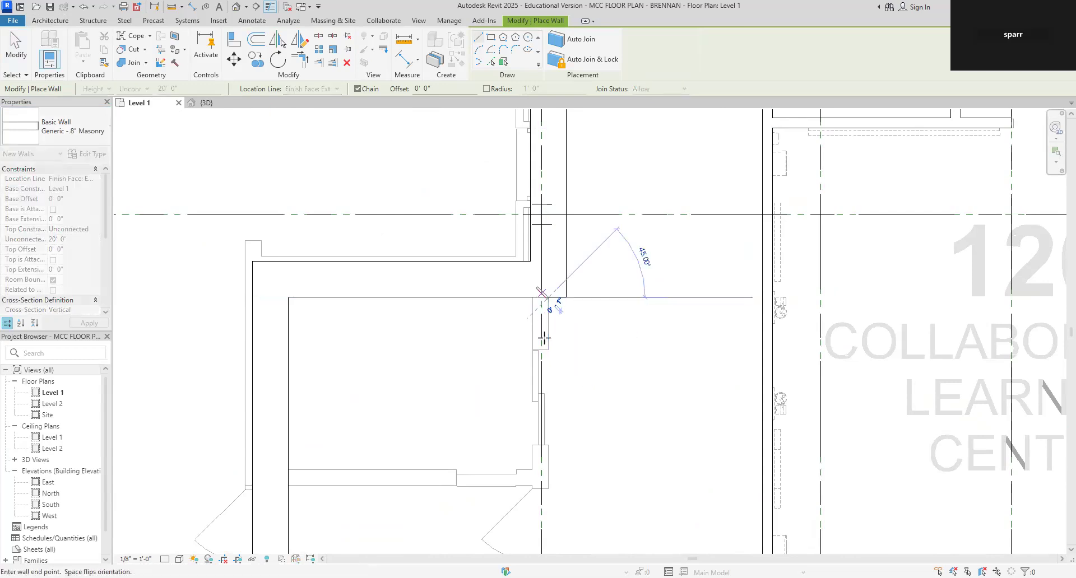
scroll(543, 453, "down", 3)
middle_click_drag(552, 470, 545, 264)
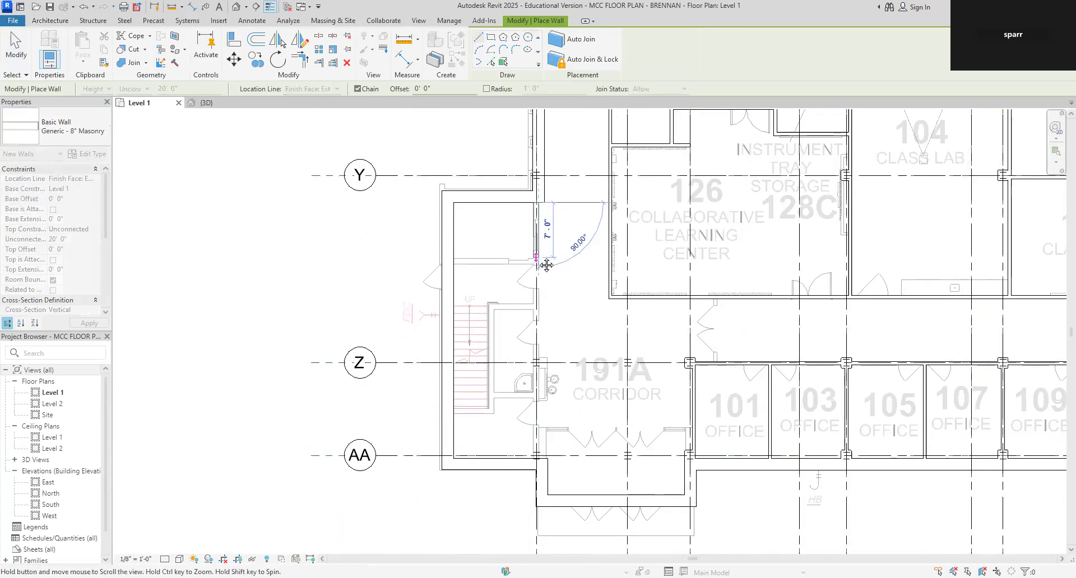
key("Escape")
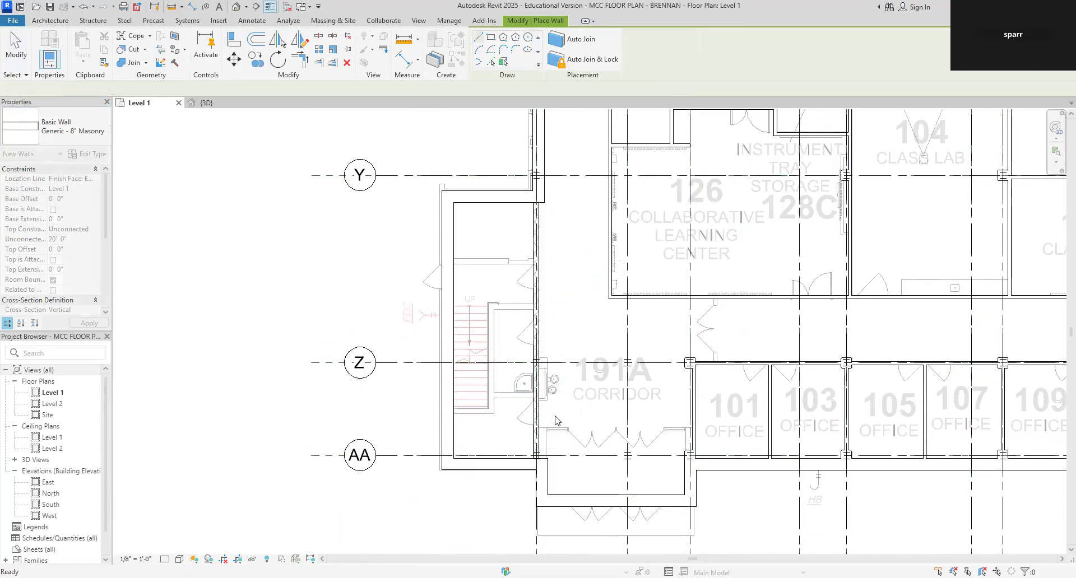
Draw Generic - 8" Masonry walls around the stair's east side, from the stairwell's east wall west, south, then west to the exterior wall.
scroll(528, 406, "up", 2)
scroll(535, 253, "up", 2)
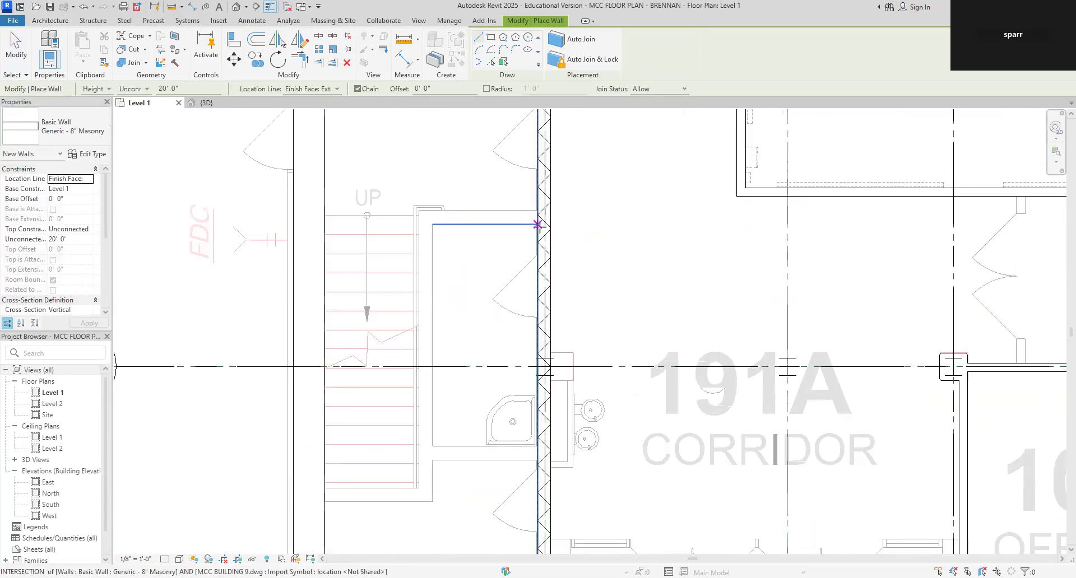
left_click(537, 224)
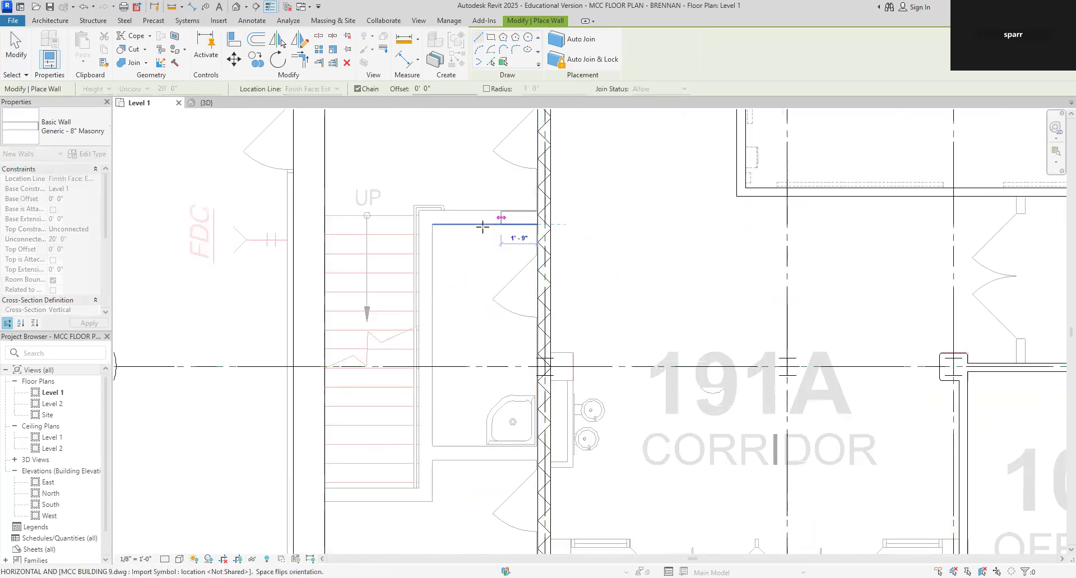
left_click(432, 224)
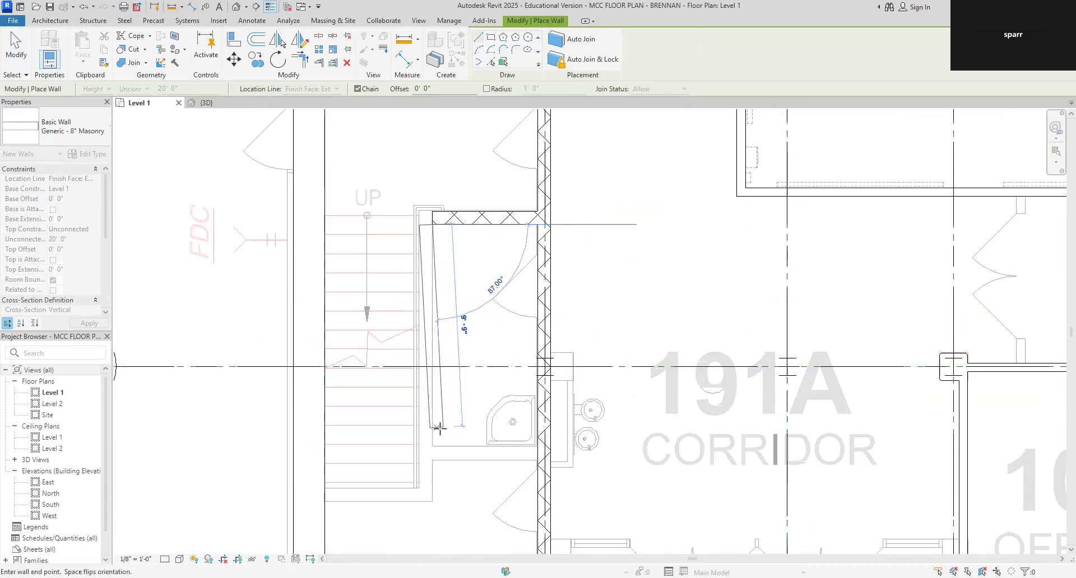
left_click(432, 501)
left_click(325, 500)
key("Escape")
key("Escape")
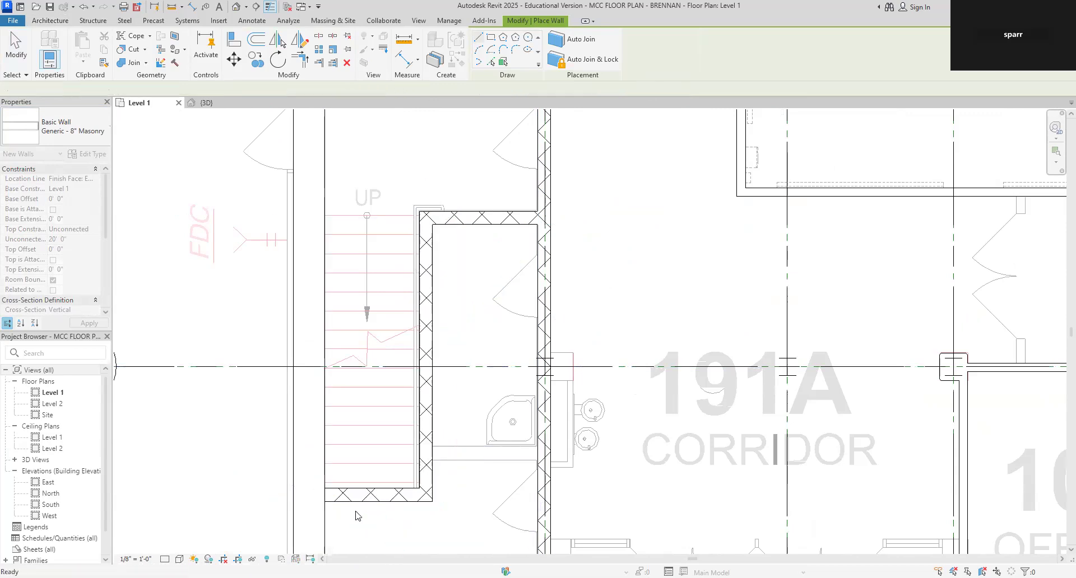
Draw a Generic - 8" Masonry wall along the sink closet's south side, from the wall beside the stair to the stairwell's east wall.
left_click(432, 460)
left_click(537, 460)
key("Escape")
Draw a Generic - 8" Masonry wall across the stairwell north of the stair, from the exterior wall to the east wall, and end wall placement.
scroll(501, 269, "down", 1)
scroll(501, 268, "down", 4)
middle_click_drag(495, 259, 485, 420)
scroll(481, 392, "up", 7)
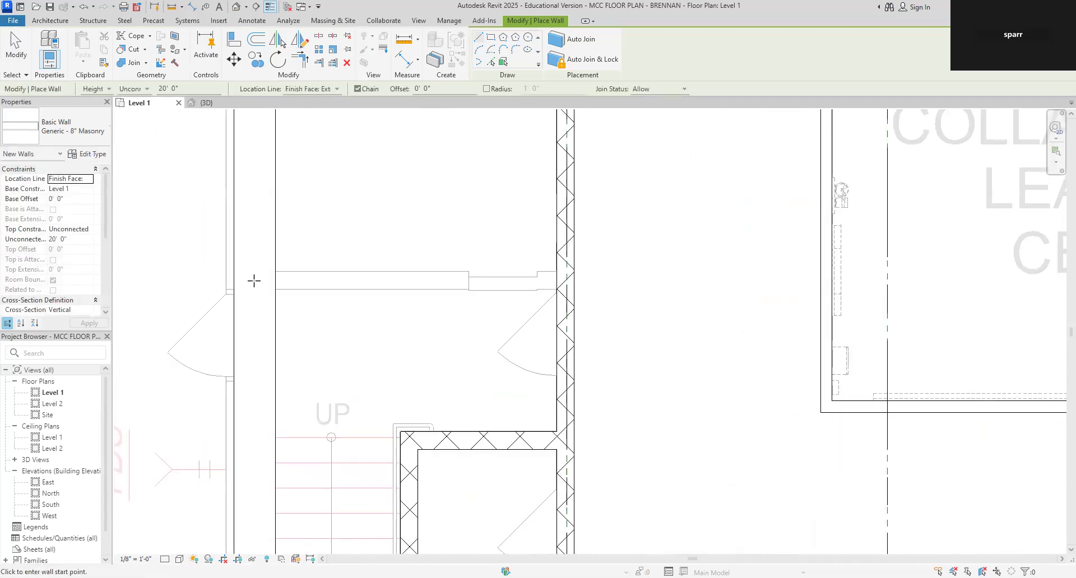
left_click(275, 289)
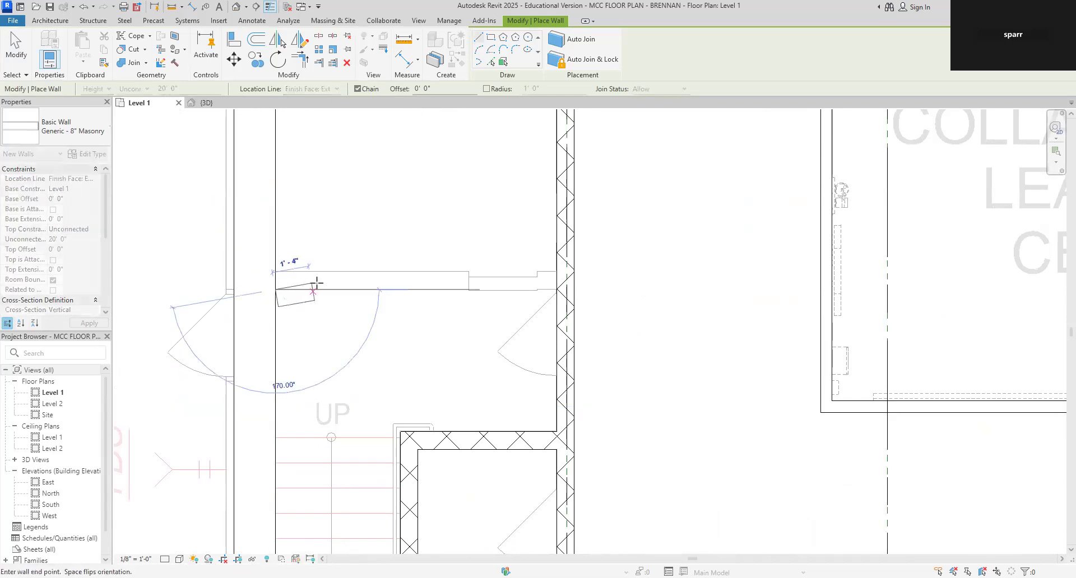
left_click(560, 290)
key("Escape")
key("Escape")
Examine the Level 1 plan around the operating rooms, class labs and collaborative learning center 126 for missing walls and columns.
scroll(657, 329, "down", 2)
scroll(657, 328, "down", 4)
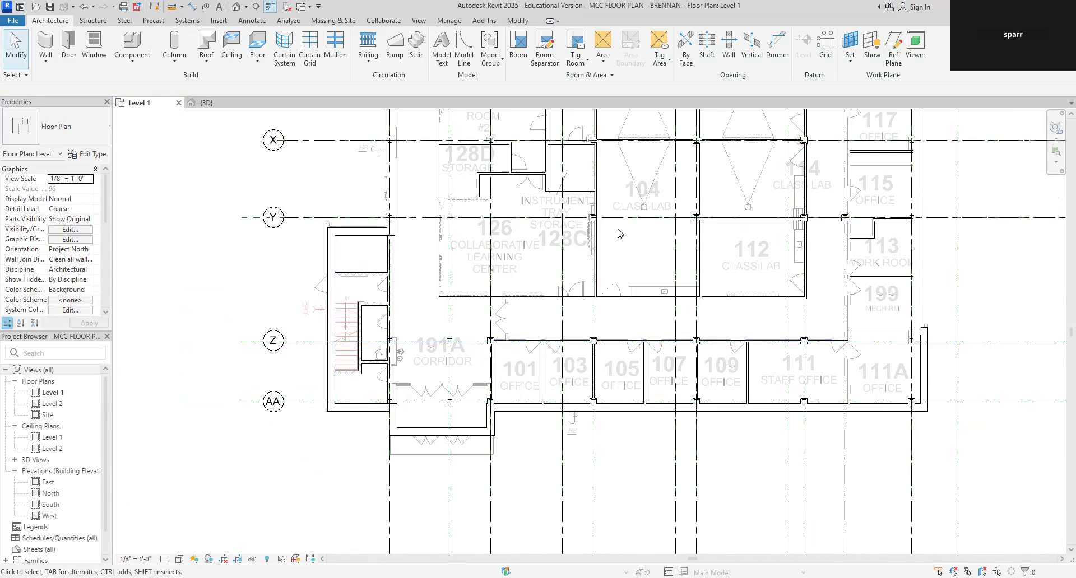
scroll(620, 234, "down", 2)
middle_click_drag(619, 233, 598, 403)
scroll(597, 400, "down", 1)
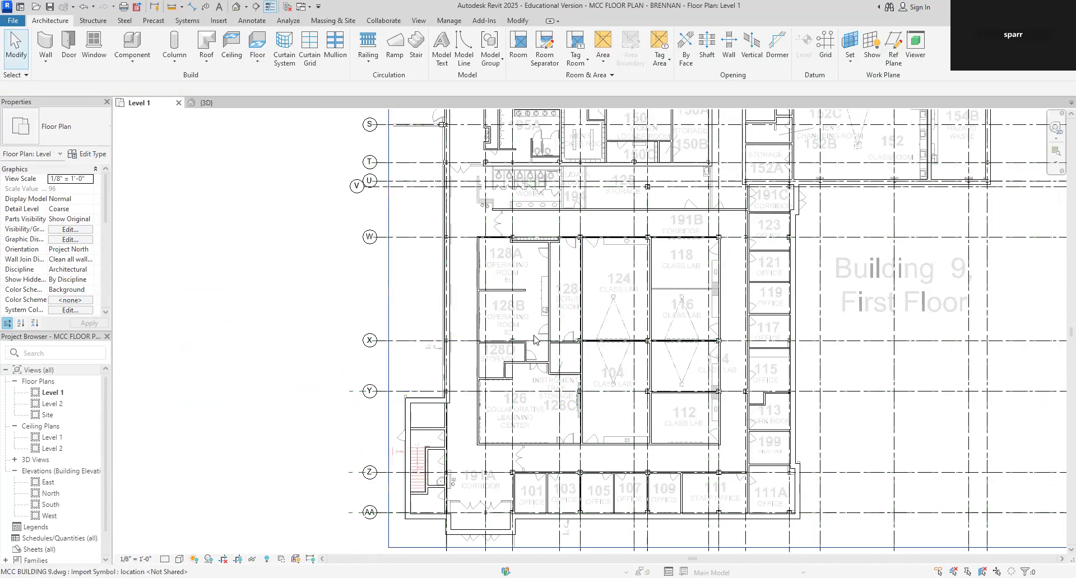
scroll(535, 337, "up", 5)
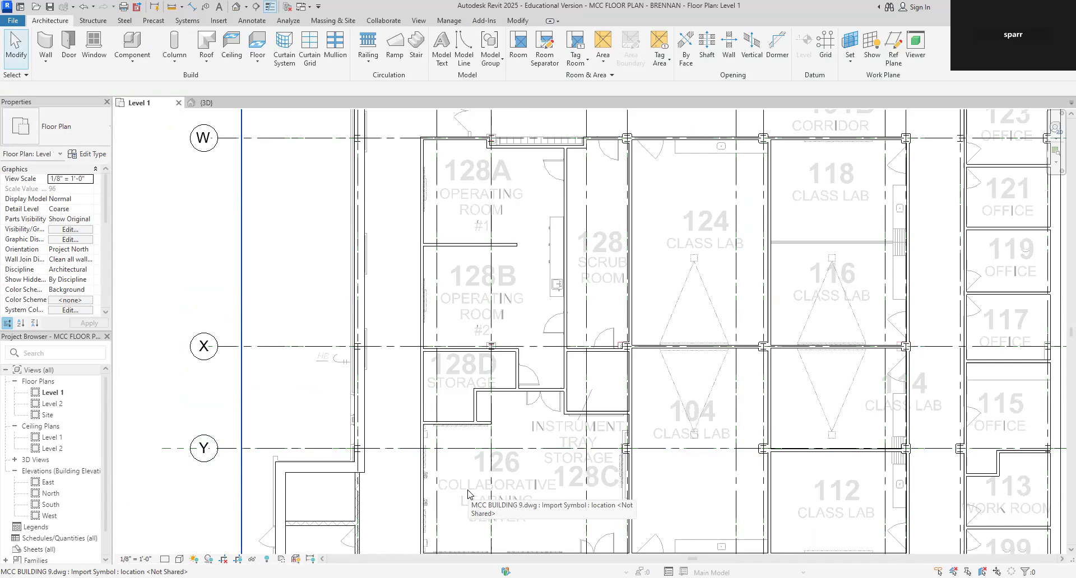
scroll(630, 374, "down", 1)
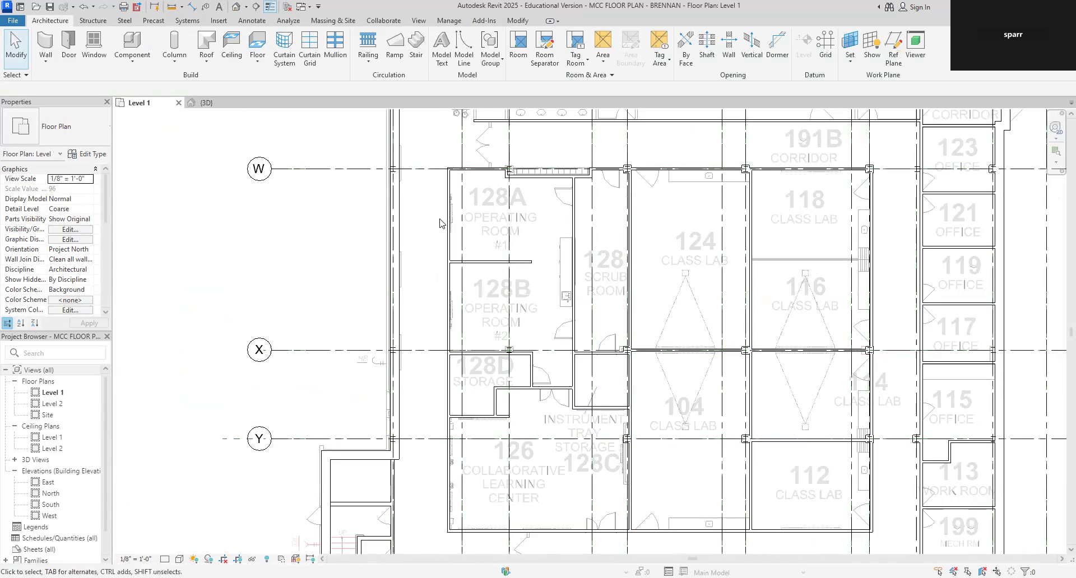
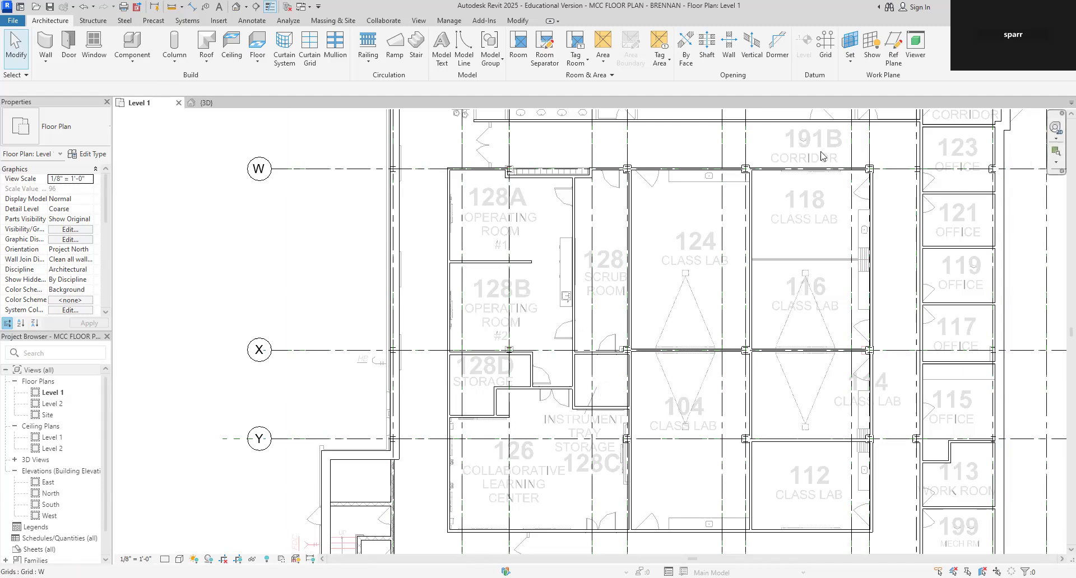
scroll(571, 285, "up", 1)
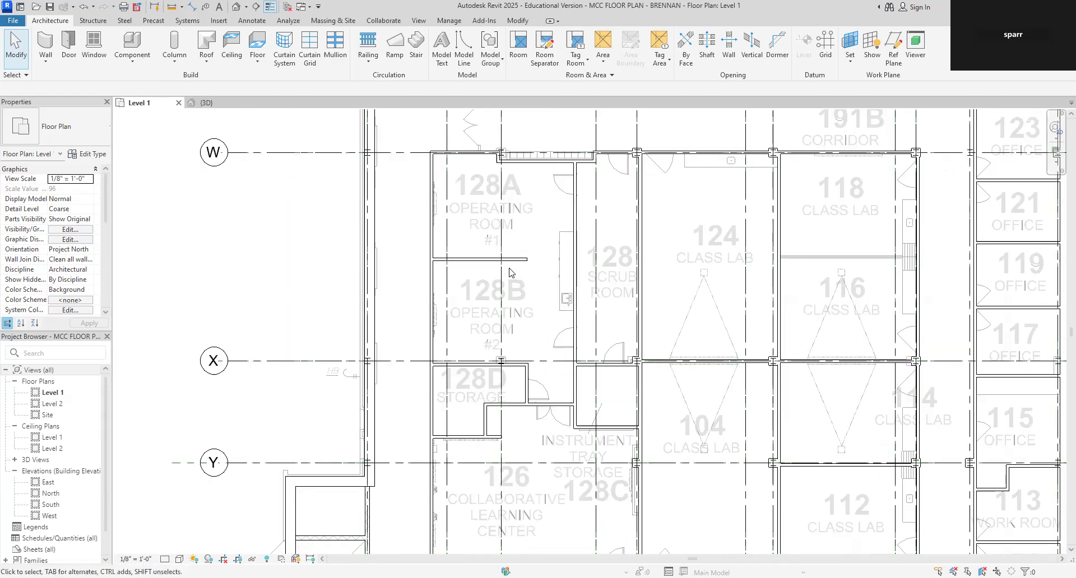
Open the 3D view and examine the modelled walls and columns across the building.
left_click(206, 102)
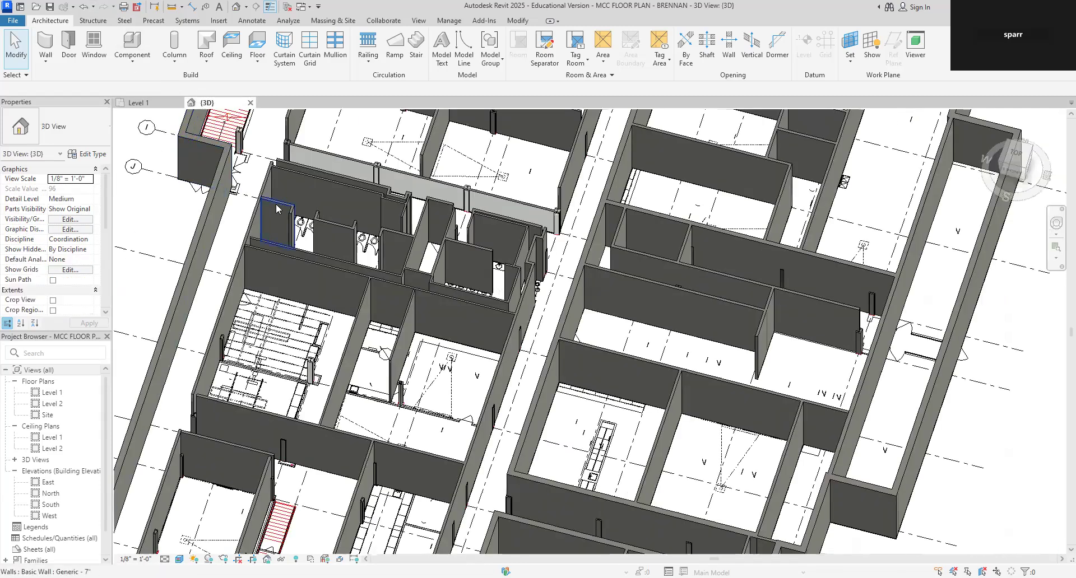
scroll(558, 429, "up", 2)
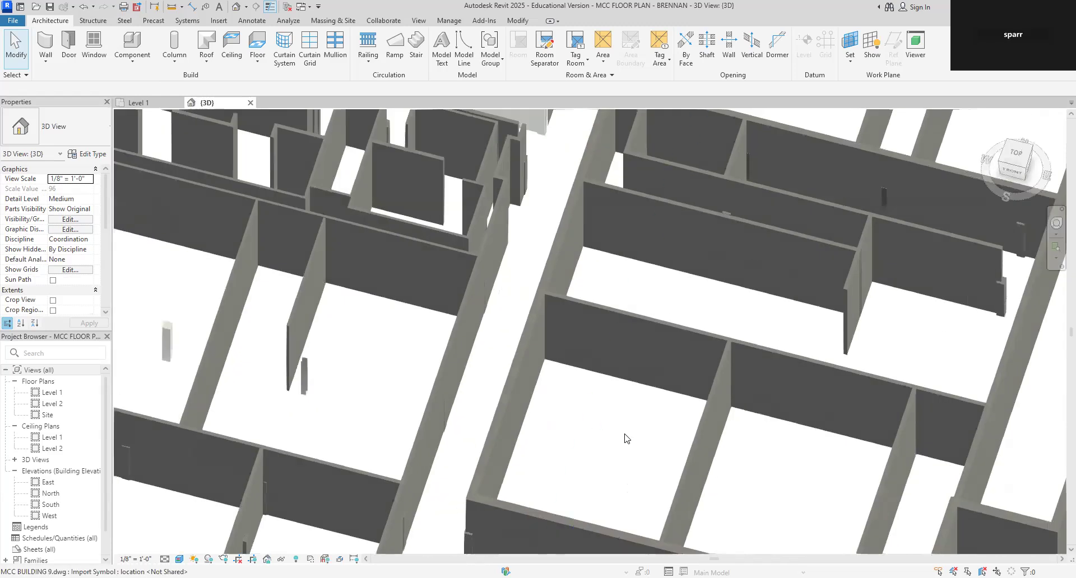
middle_click_drag(738, 448, 657, 331)
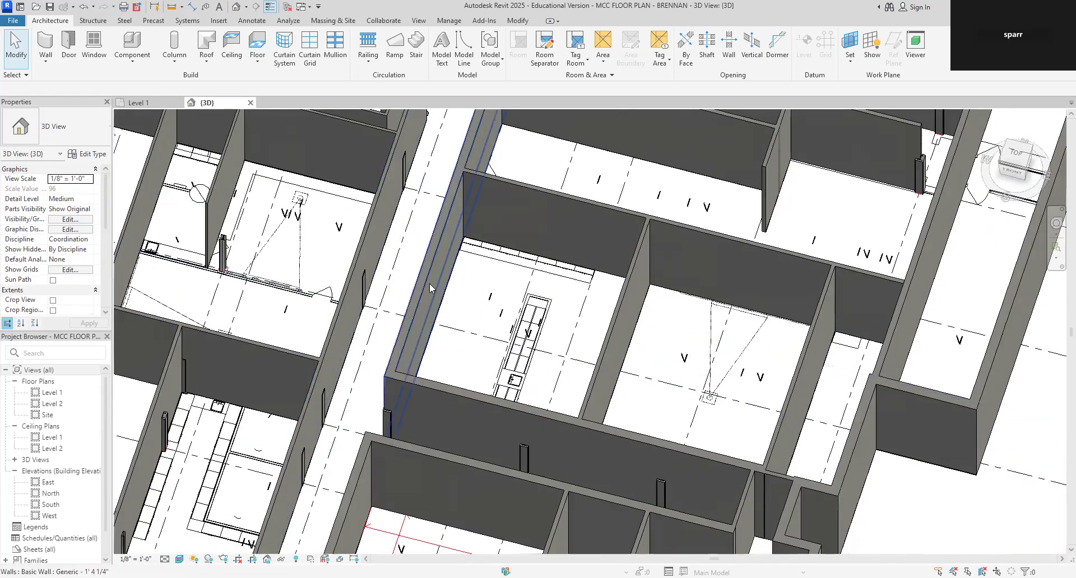
scroll(473, 287, "down", 6)
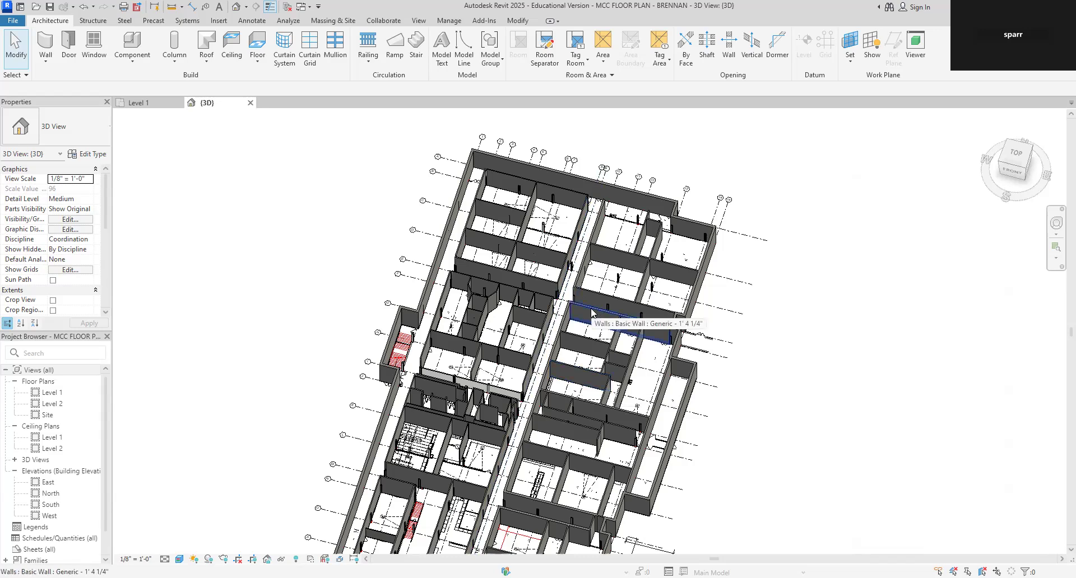
scroll(542, 409, "up", 3)
middle_click_drag(543, 409, 495, 278, "shift")
scroll(494, 278, "up", 5)
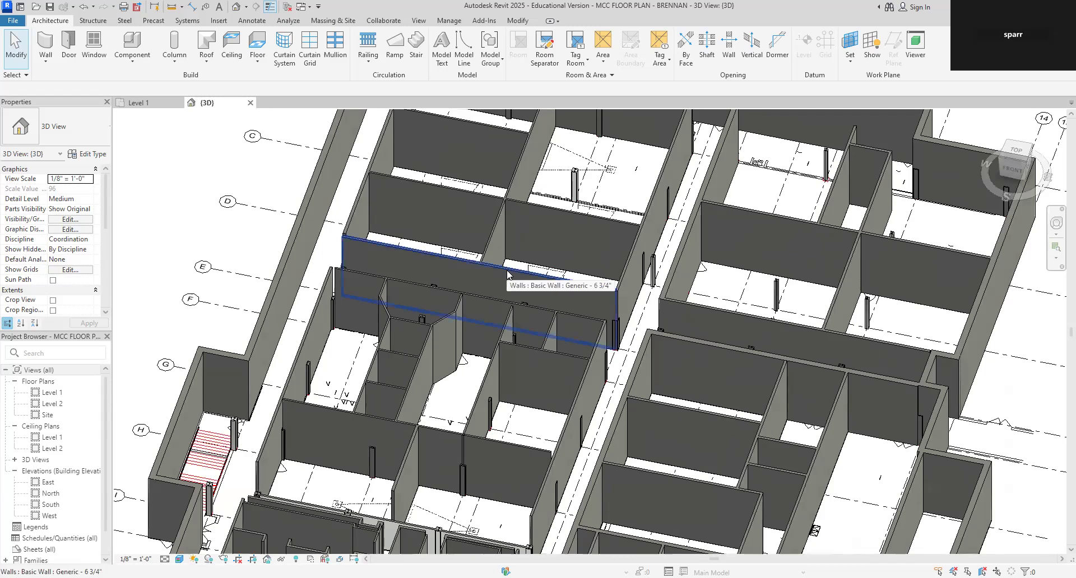
Select the Generic - 6 3/4" wall near grid E and widen the Properties palette to show full parameter names, clearing the selection.
left_click(508, 275)
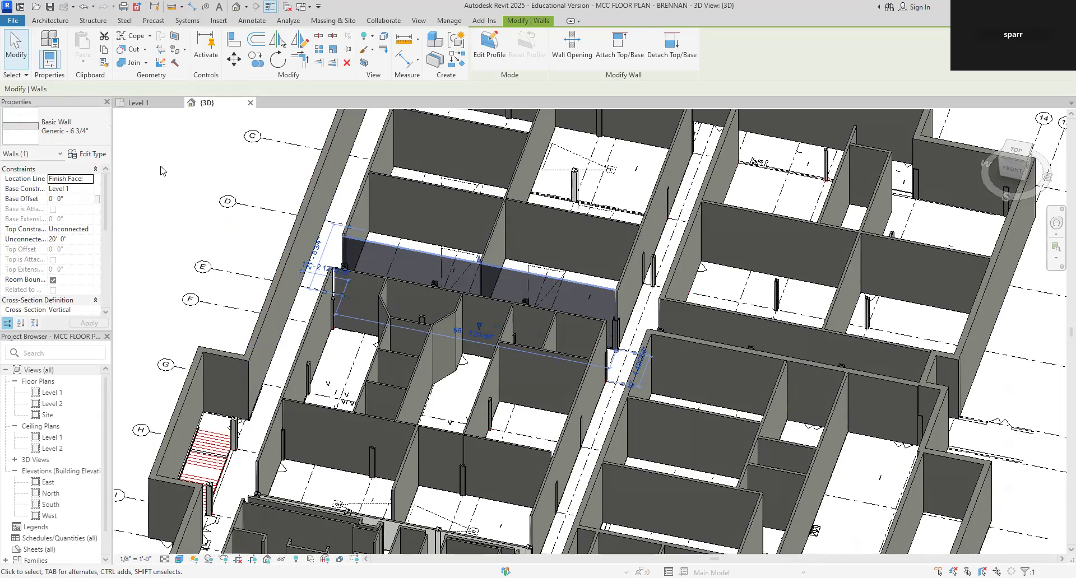
left_click(59, 178)
left_click(57, 128)
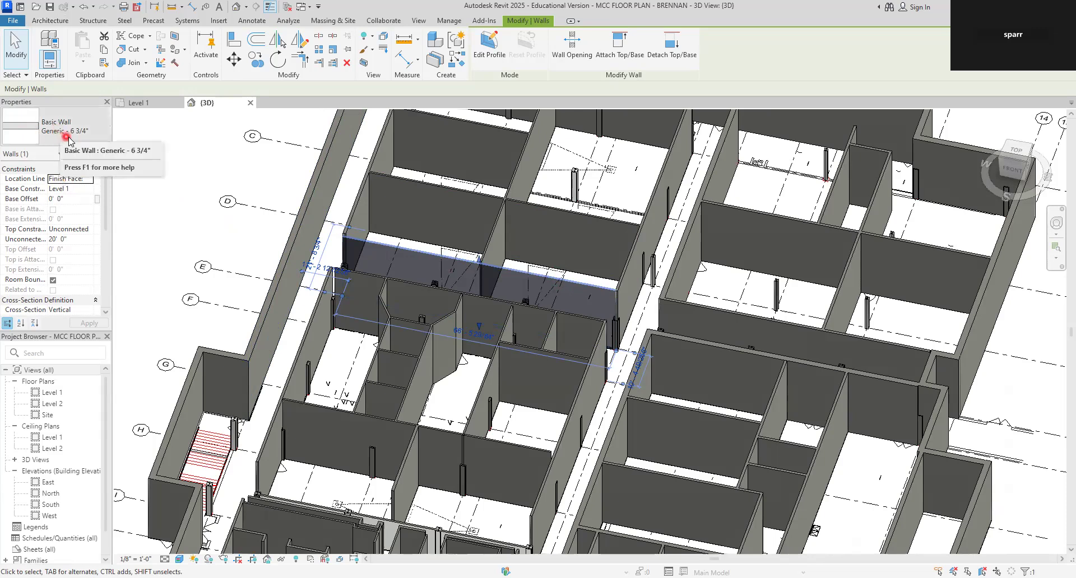
left_click(119, 177)
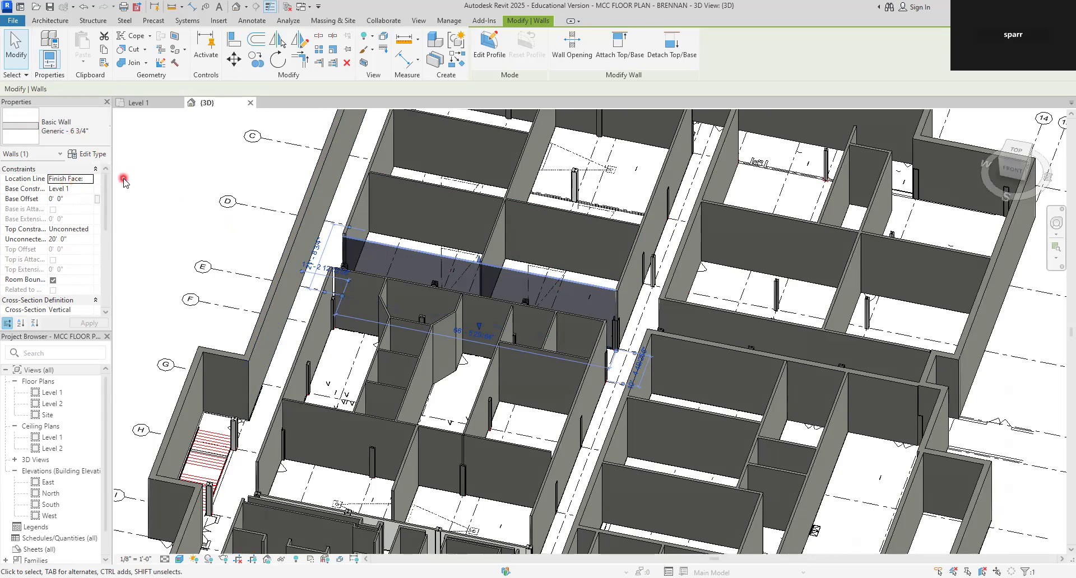
left_click(123, 182)
left_click_drag(113, 217, 185, 229)
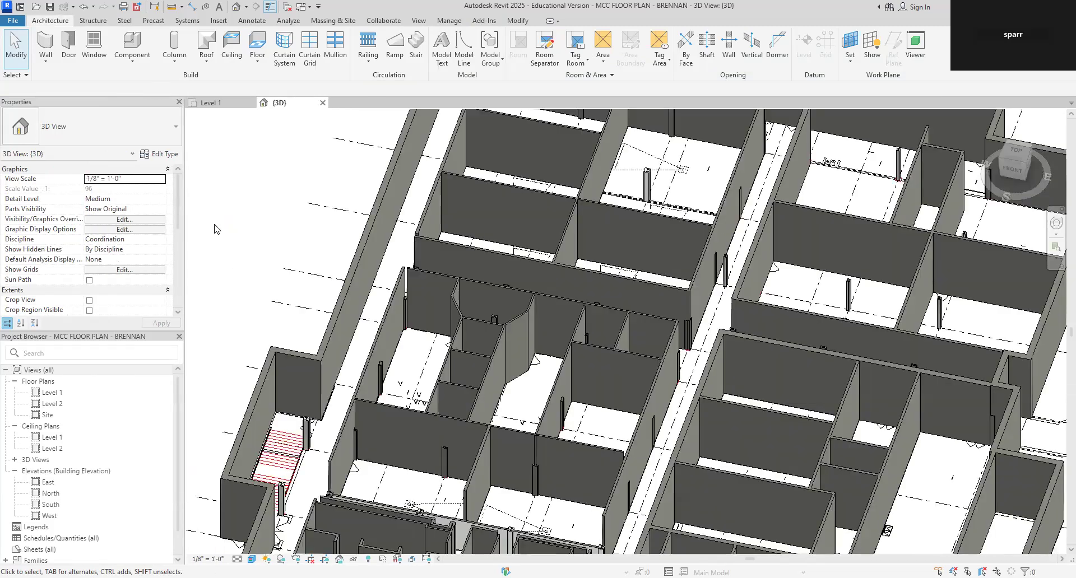
Inspect the type and height properties of the 6 3/4" wall near grid E and the 4 3/4" partition meeting it.
left_click(594, 276)
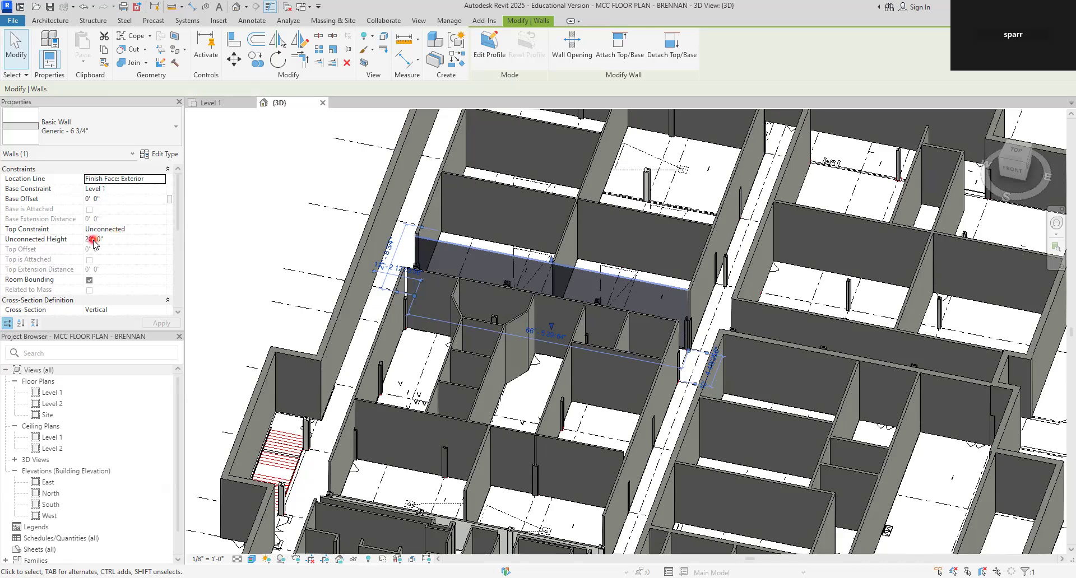
left_click(271, 200)
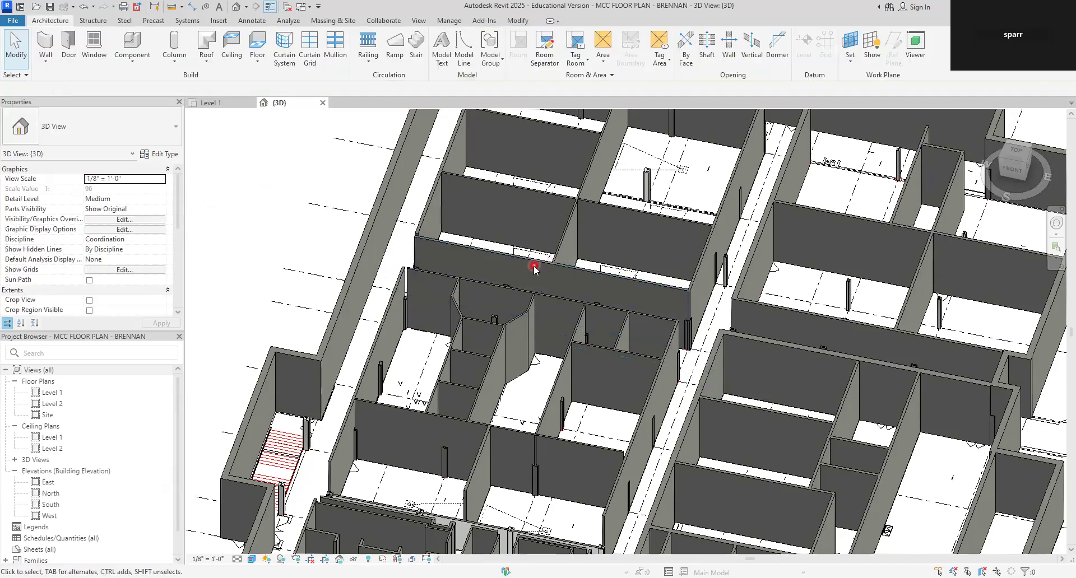
left_click(563, 237)
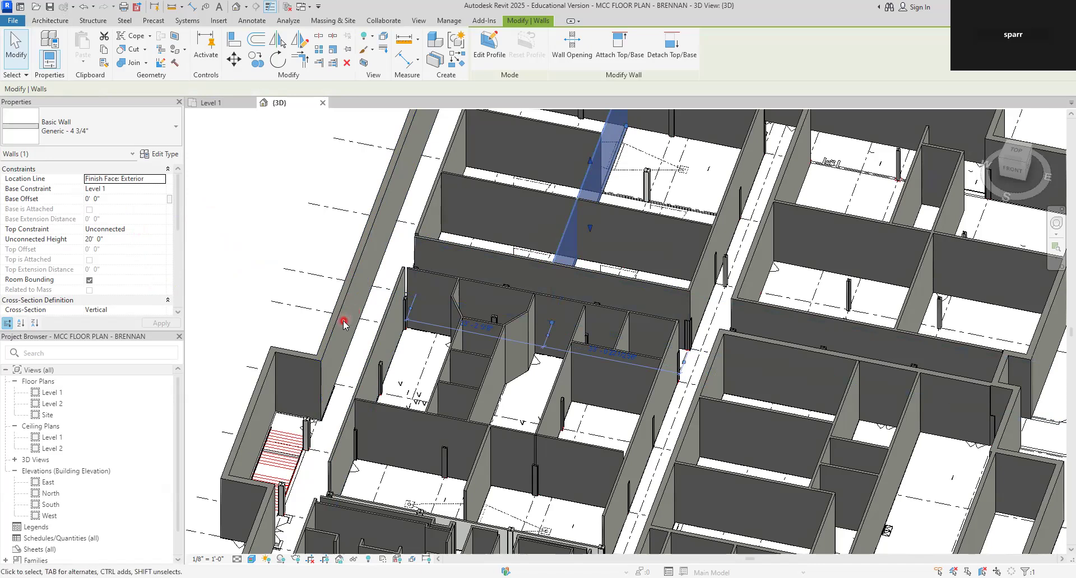
scroll(384, 387, "up", 5)
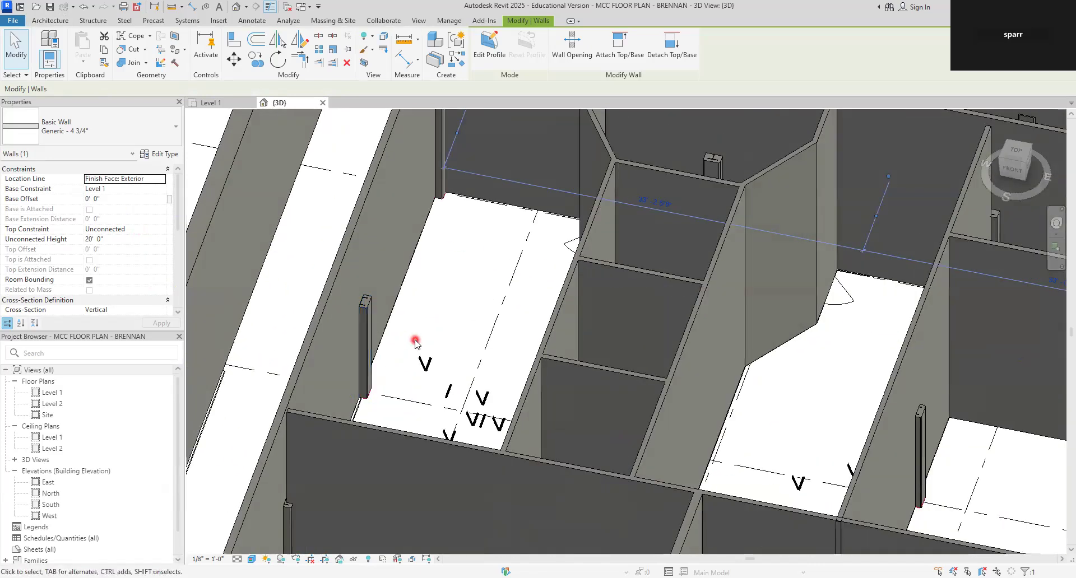
scroll(456, 309, "down", 5)
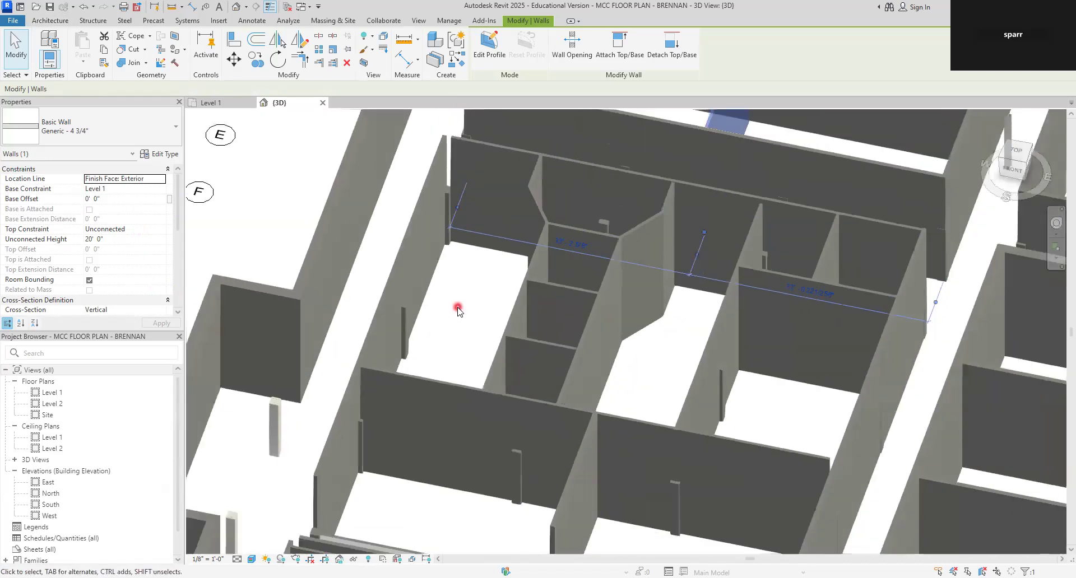
scroll(458, 309, "down", 3)
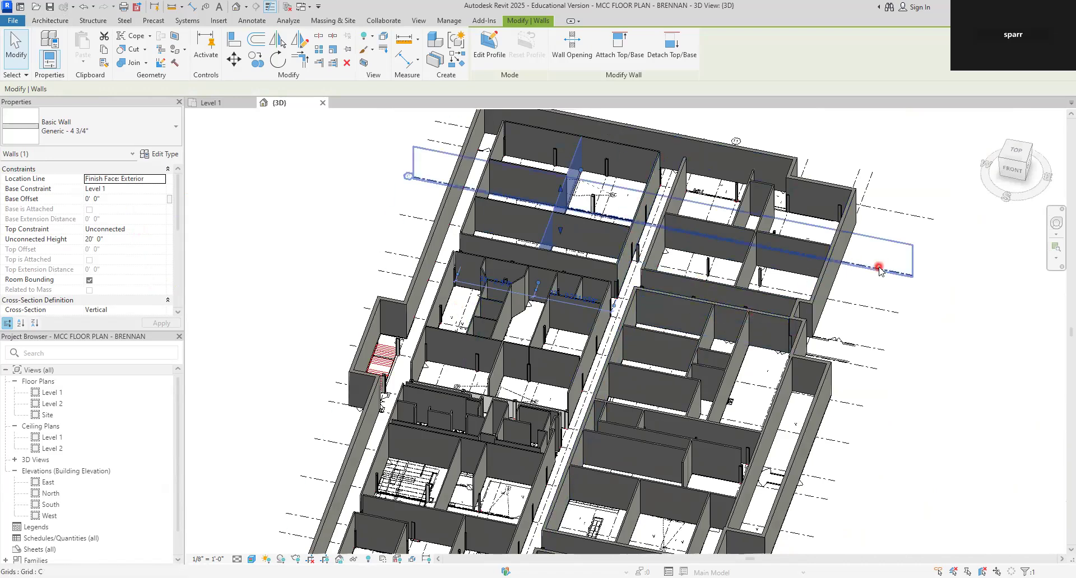
left_click(879, 292)
Inspect the properties of the 7.5" partition and the 1' 4 1/4" wall east of the corridor, and examine the adjoining corridor wall ends.
scroll(723, 272, "up", 5)
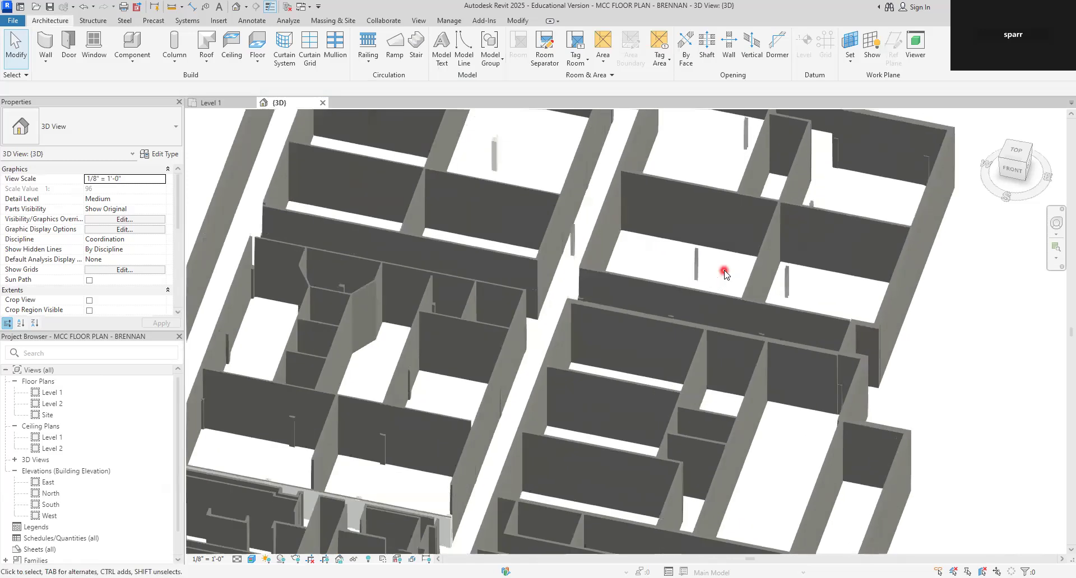
left_click(760, 259)
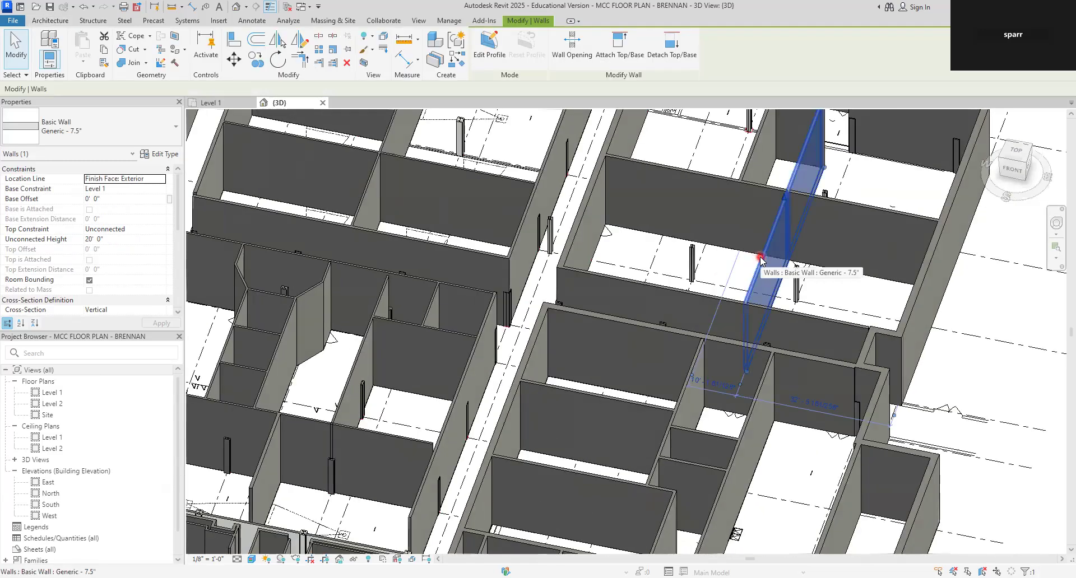
key("Escape")
left_click(673, 335)
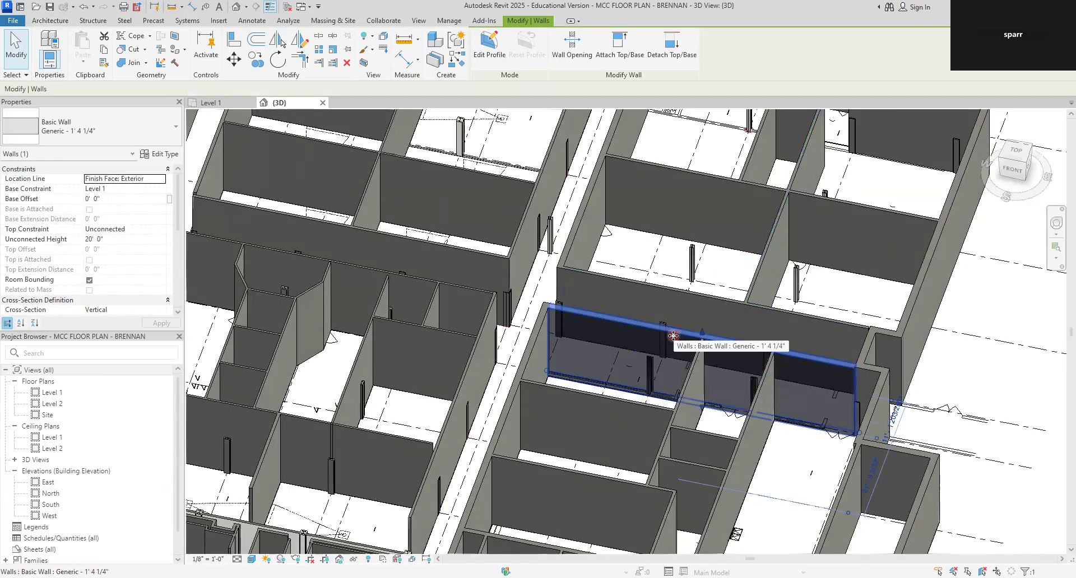
key("Escape")
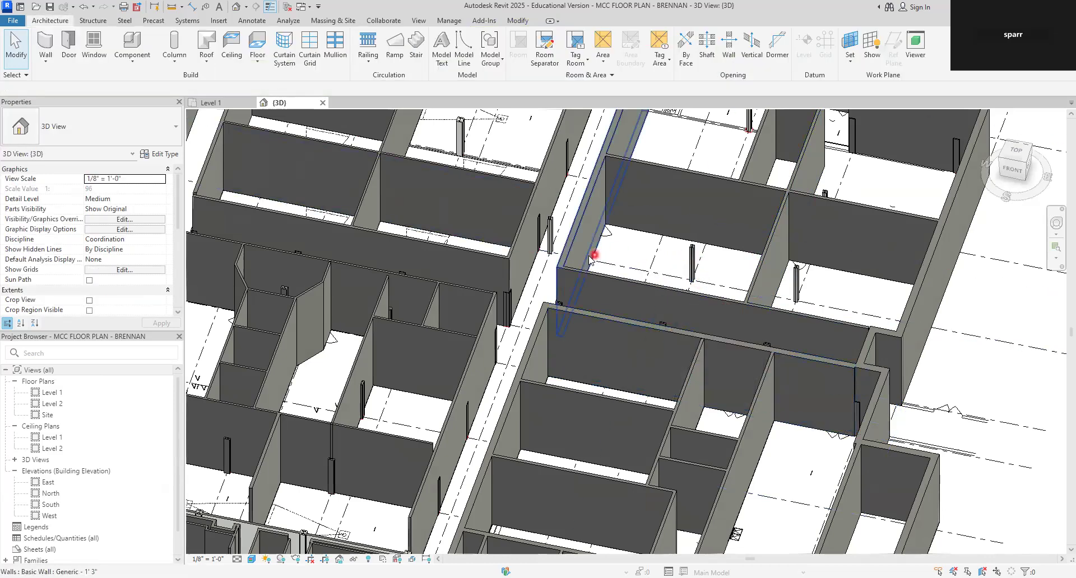
scroll(506, 295, "up", 4)
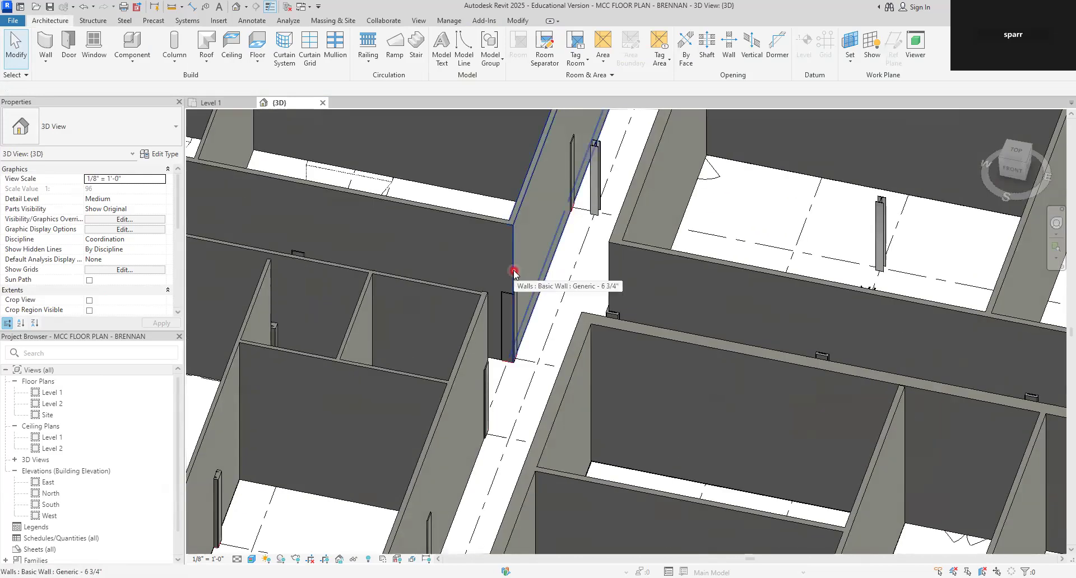
scroll(514, 272, "down", 6)
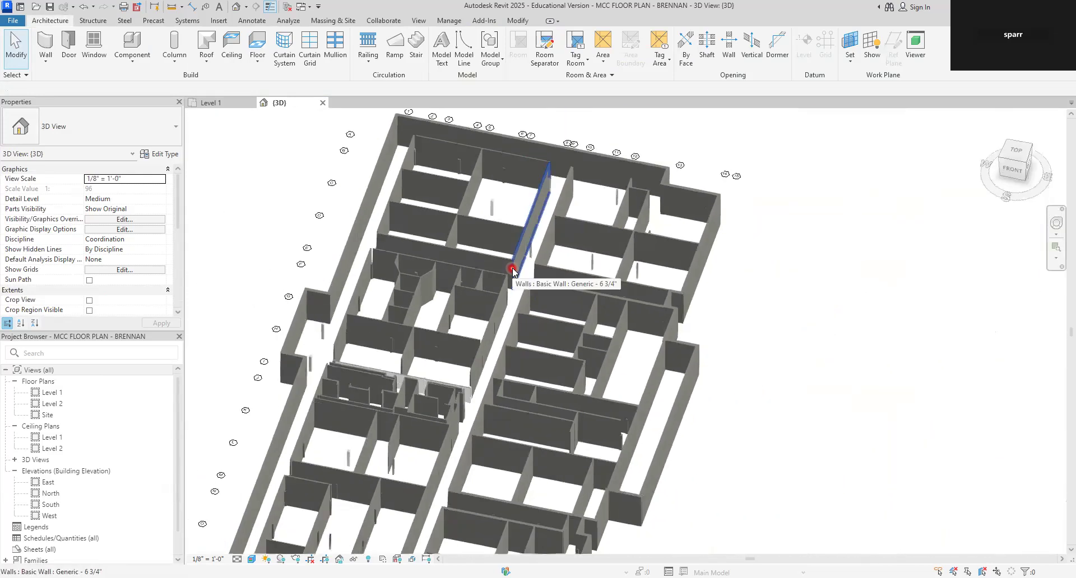
scroll(733, 322, "up", 4)
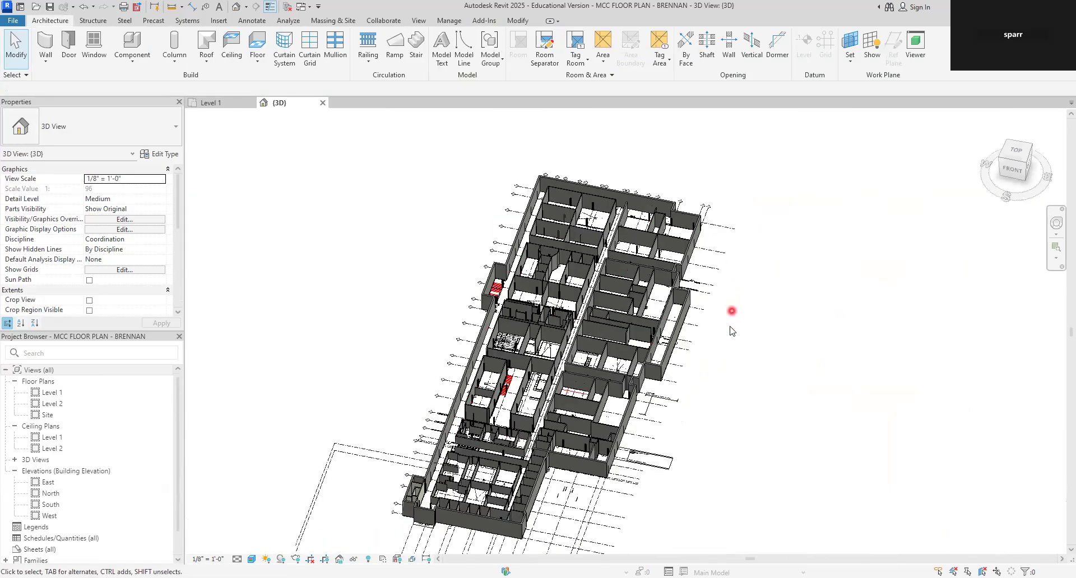
Select the Generic - 1' 6" exterior wall on the building's west side at the north end and bring up its context commands.
middle_click_drag(733, 330, 830, 308)
scroll(830, 305, "down", 4)
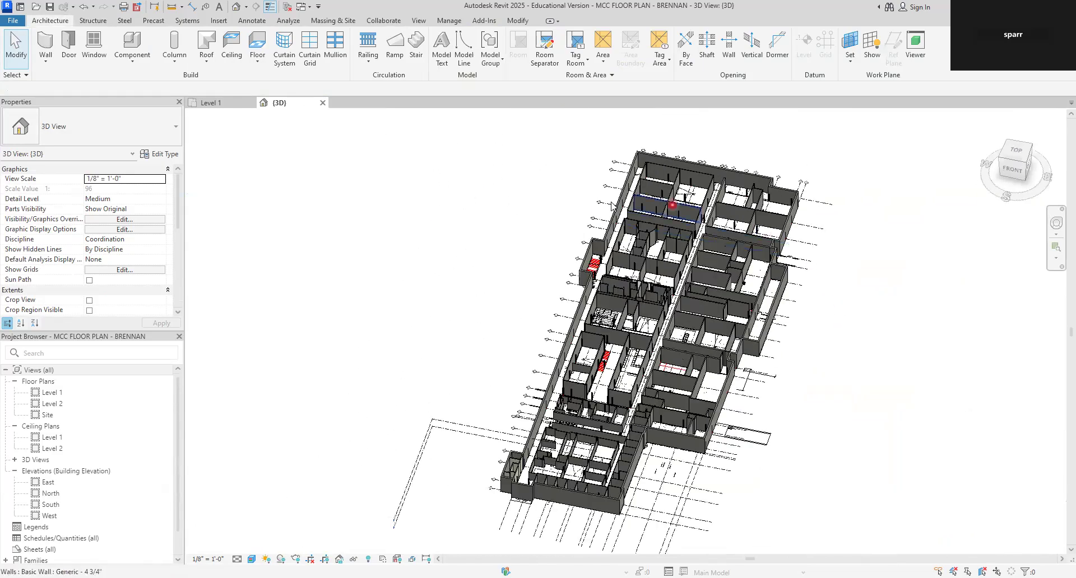
left_click(619, 205)
right_click(619, 206)
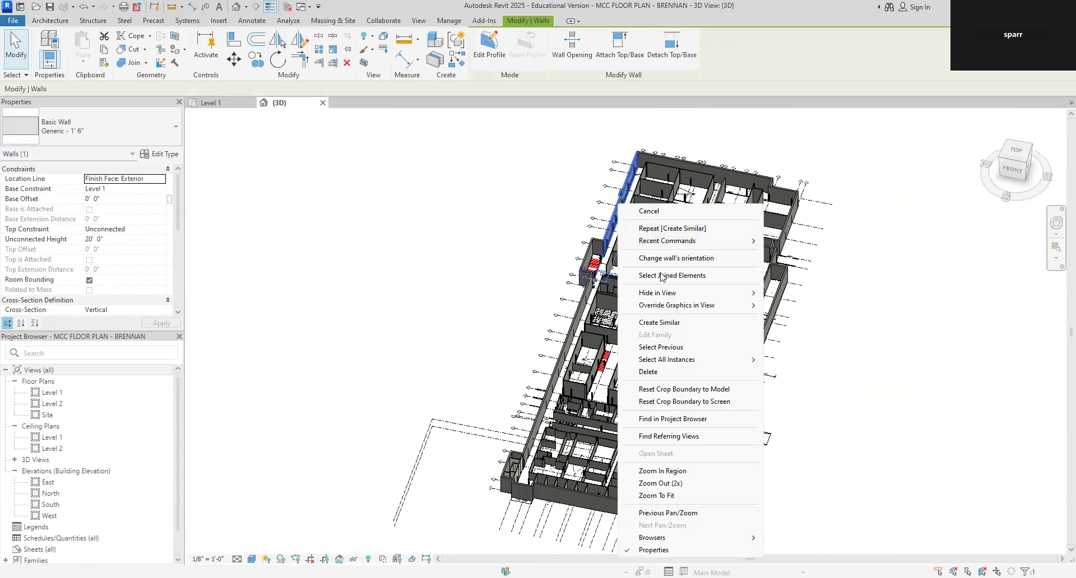
Select all Generic - 1' 6" walls visible in the view and set their top constraint to Up to level: Level 2.
mouse_move(683, 362)
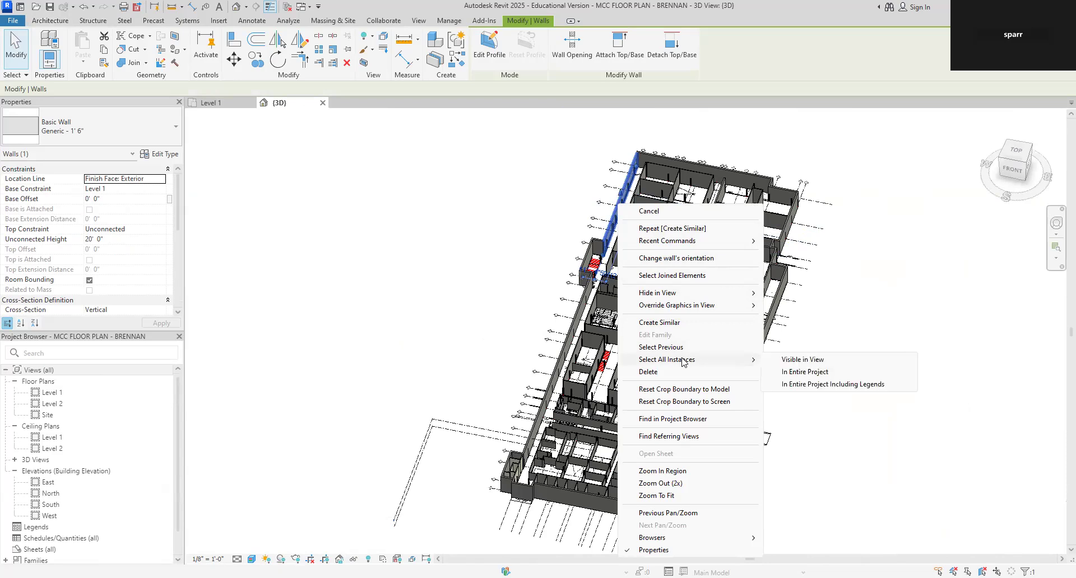
left_click(791, 364)
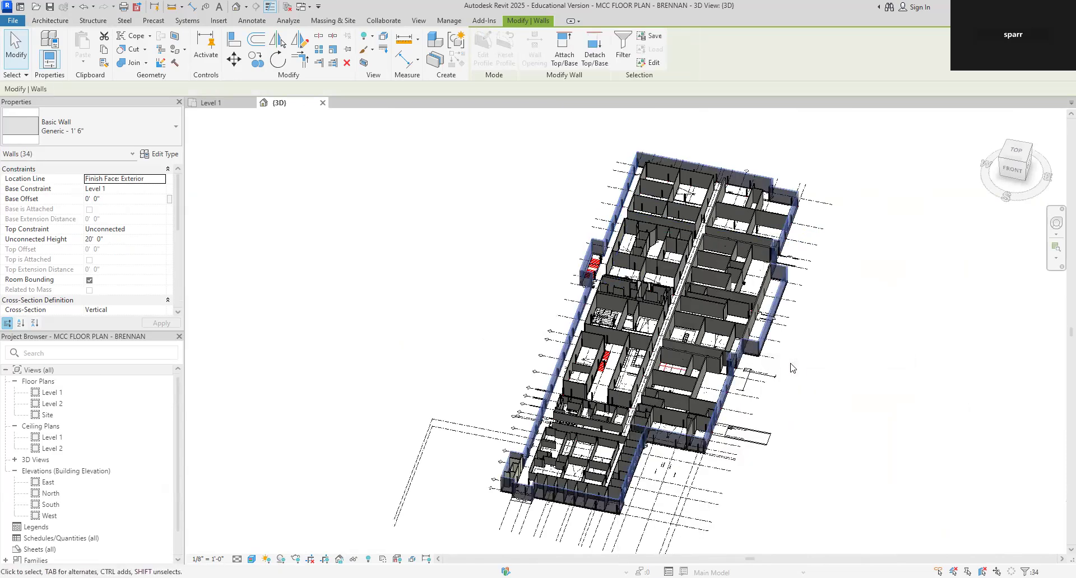
scroll(816, 332, "up", 6)
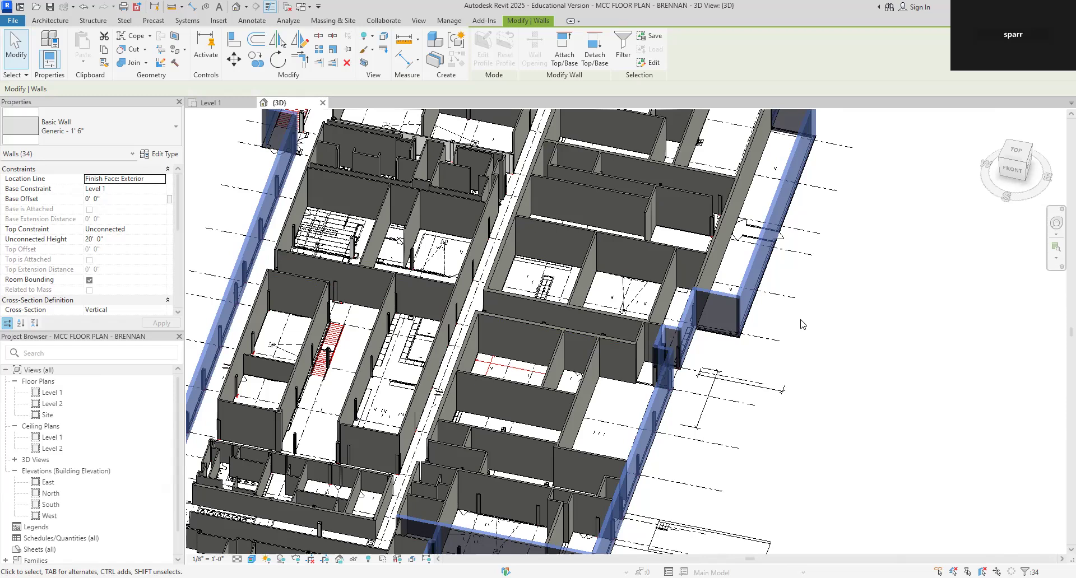
left_click(161, 230)
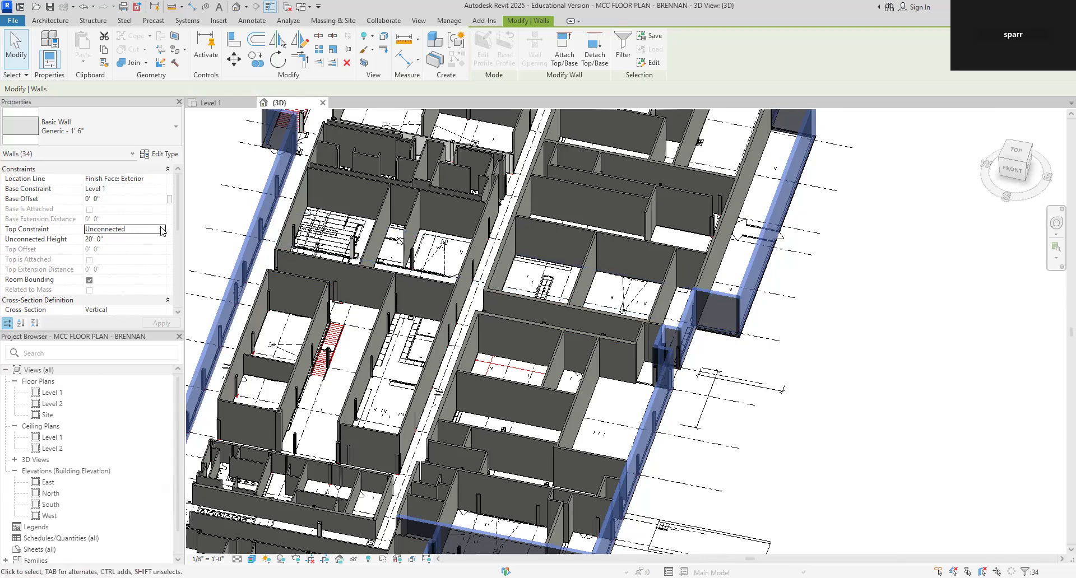
left_click(161, 230)
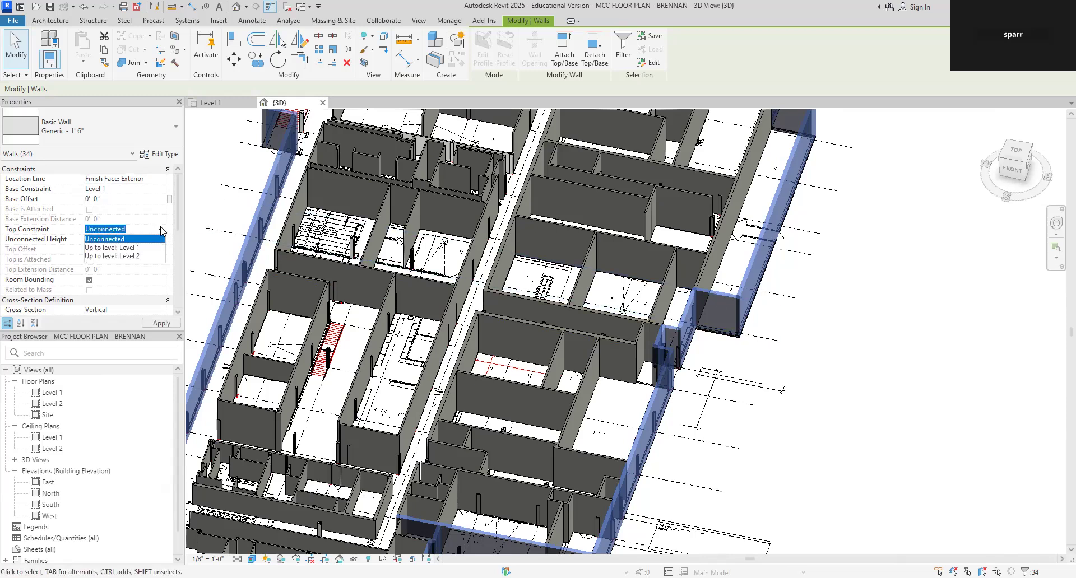
left_click(128, 256)
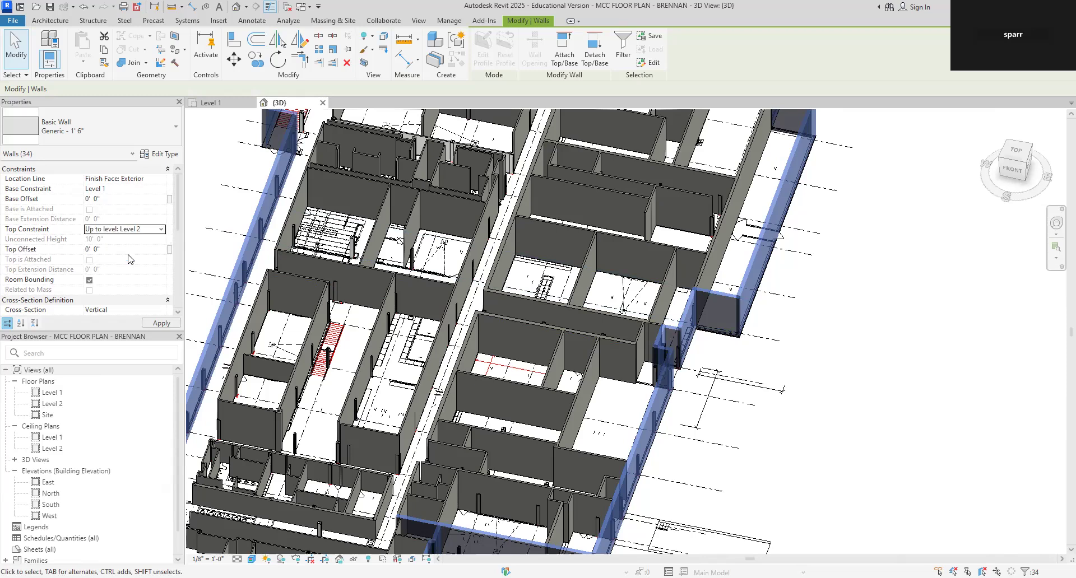
left_click(729, 334)
Select all Generic - 12" walls visible in the view and set their top constraint to Up to level: Level 2.
scroll(725, 331, "up", 3)
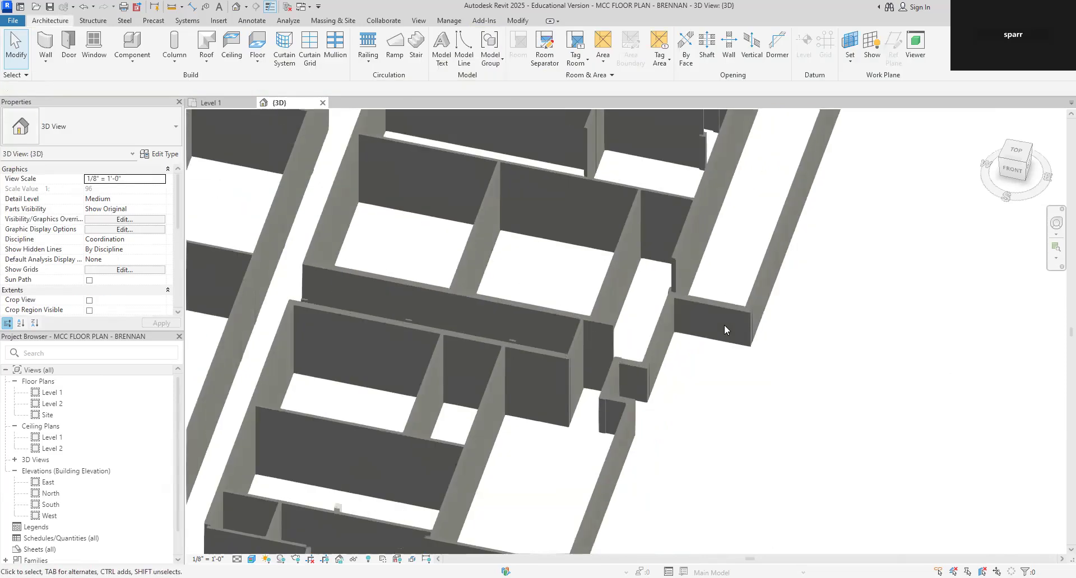
scroll(724, 324, "up", 3)
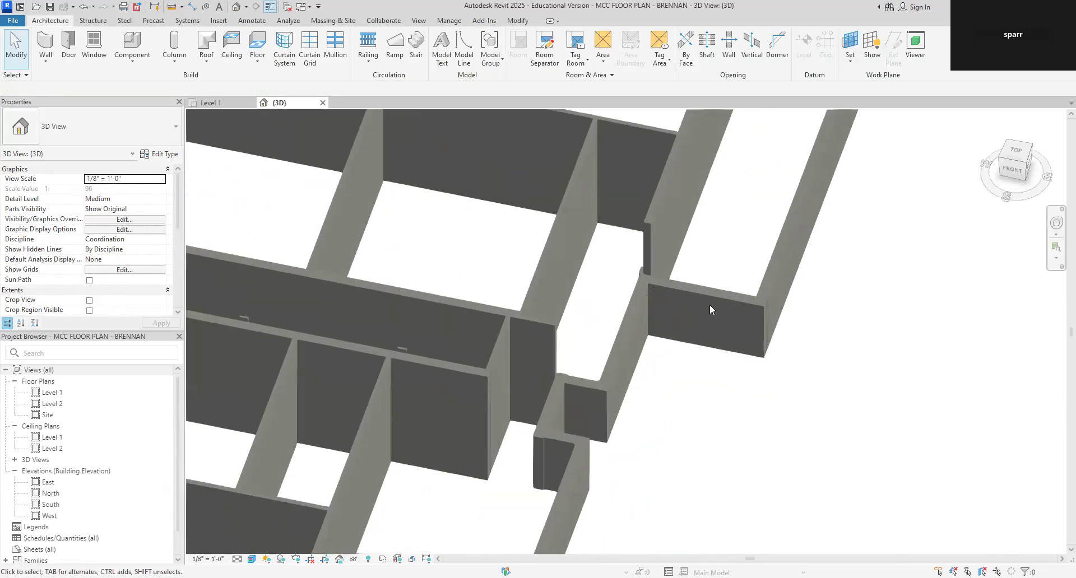
left_click(651, 242)
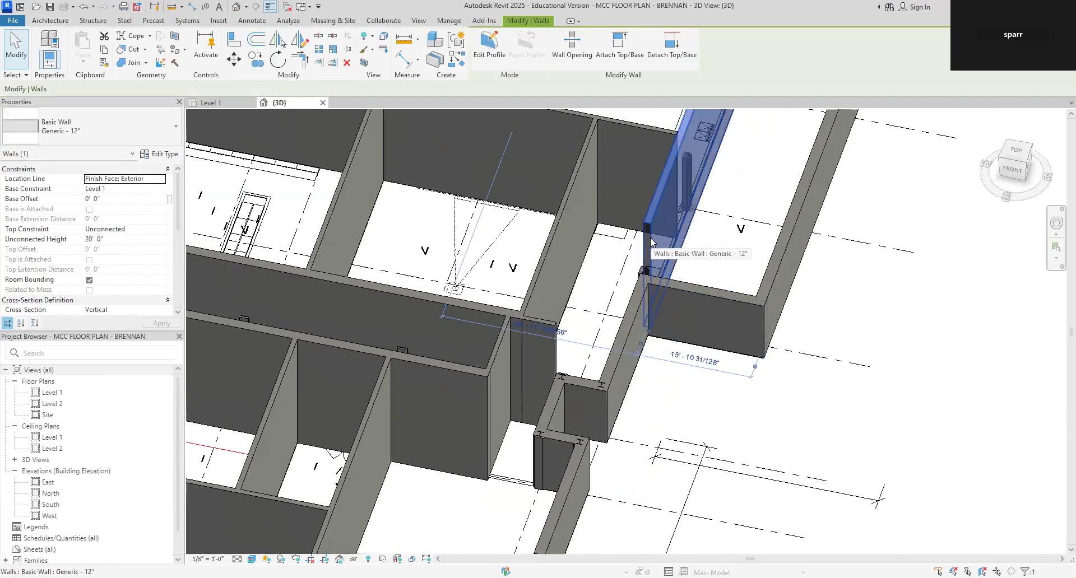
right_click(650, 242)
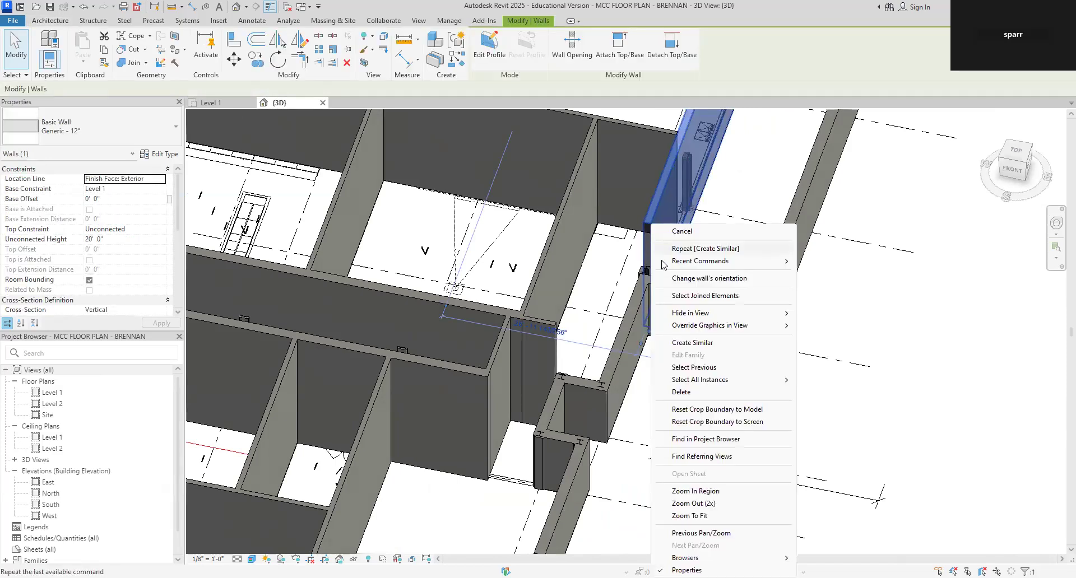
mouse_move(723, 381)
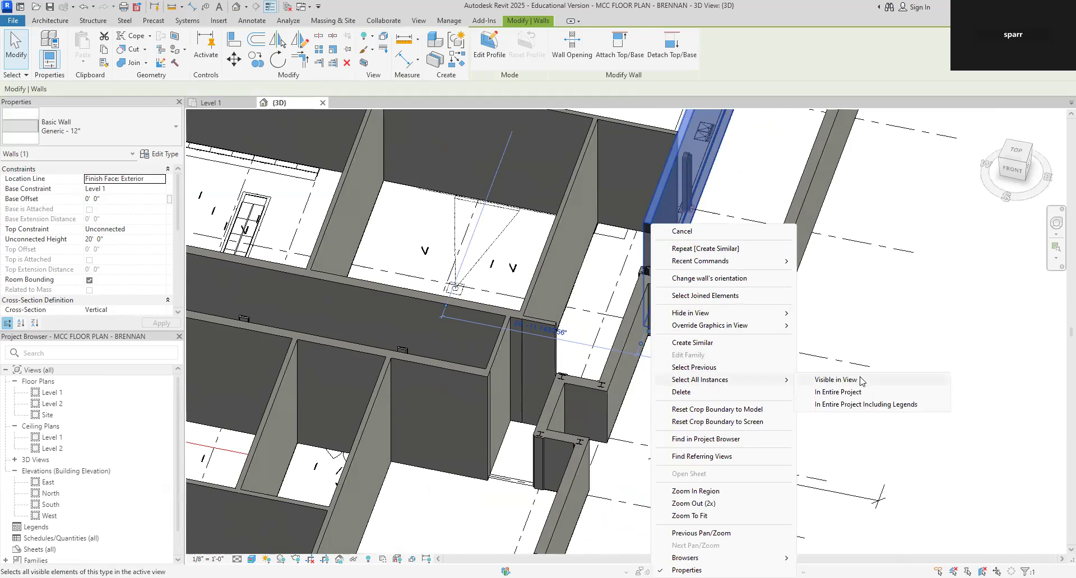
left_click(835, 380)
left_click(151, 230)
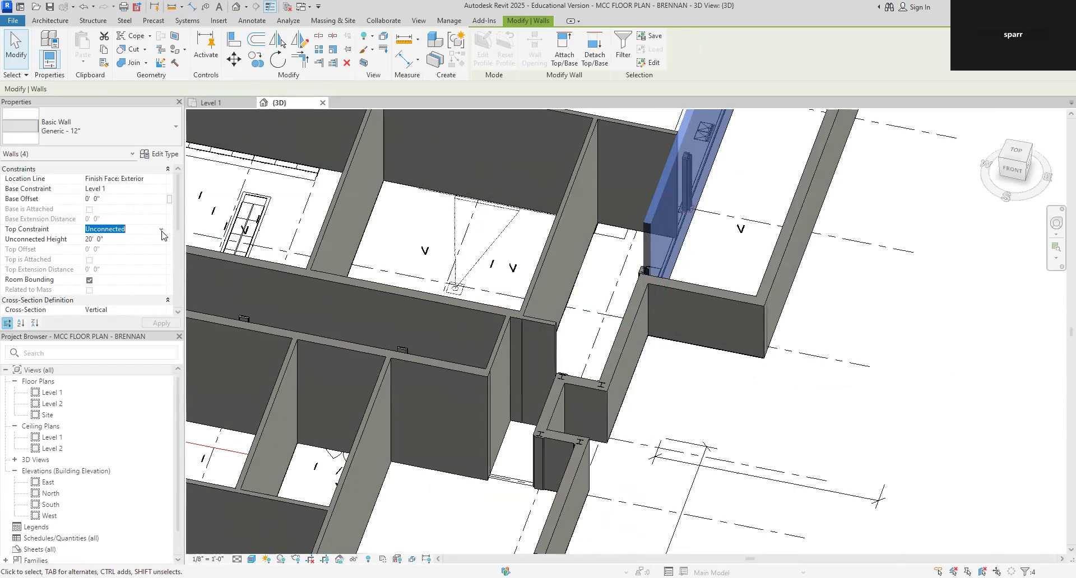
left_click(161, 230)
left_click(144, 257)
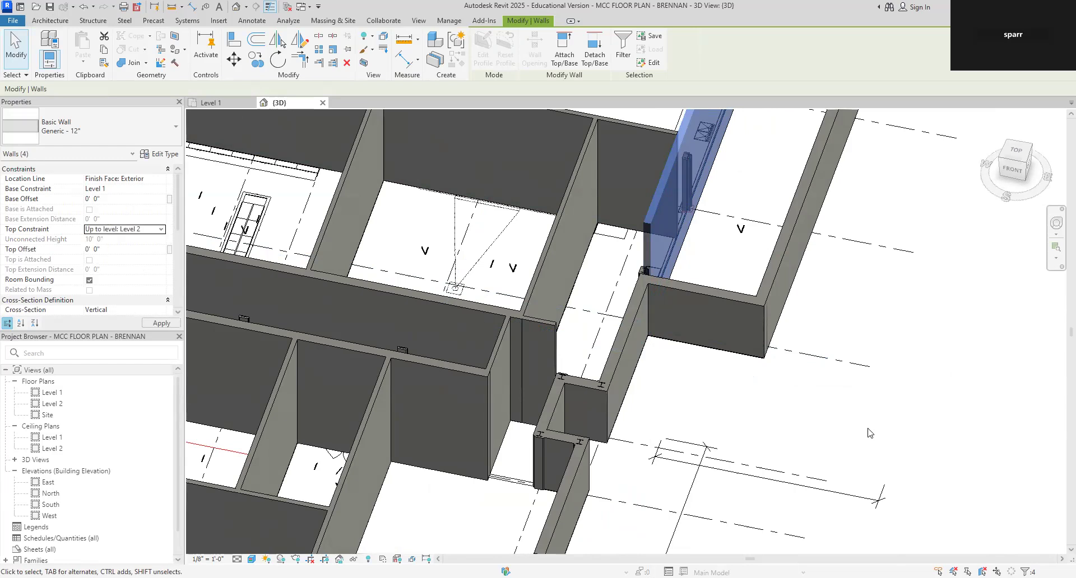
left_click(871, 433)
scroll(792, 397, "down", 8)
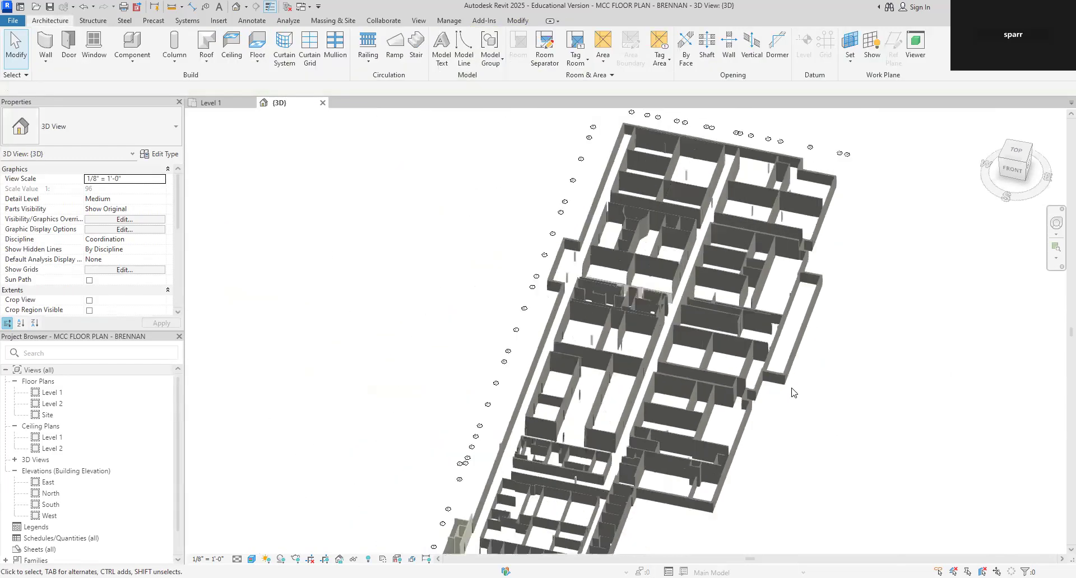
middle_click_drag(813, 380, 764, 338)
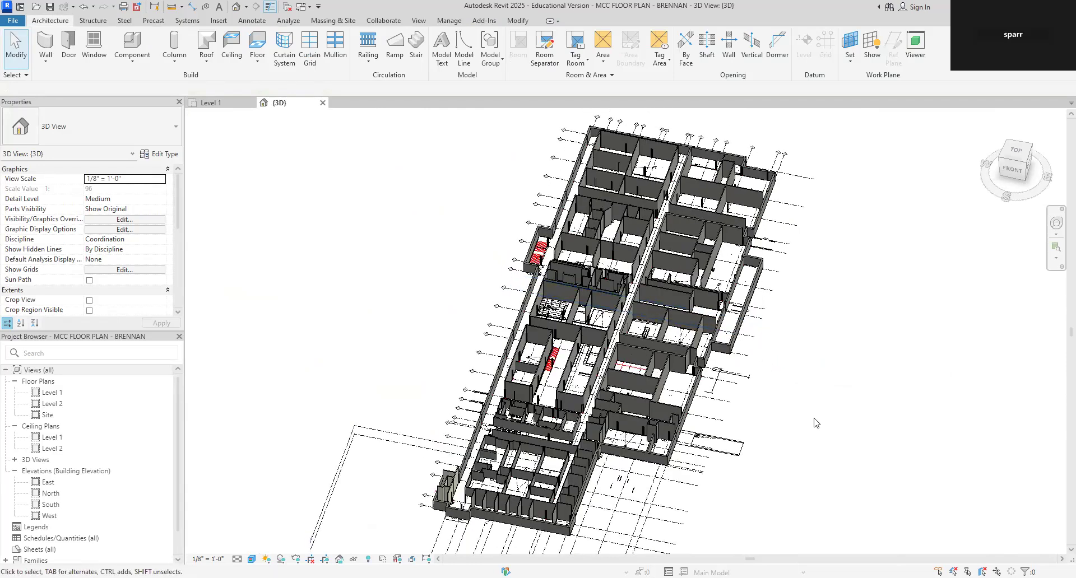
Temporarily isolate the Walls category in the 3D view, using one of the interior Generic - 7" walls.
left_click(547, 320)
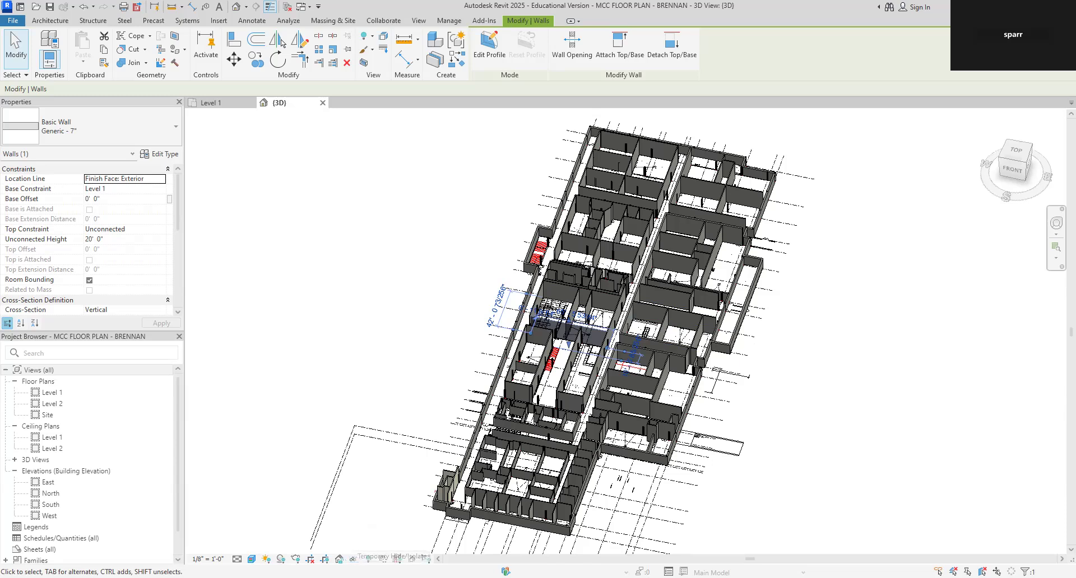
left_click(353, 559)
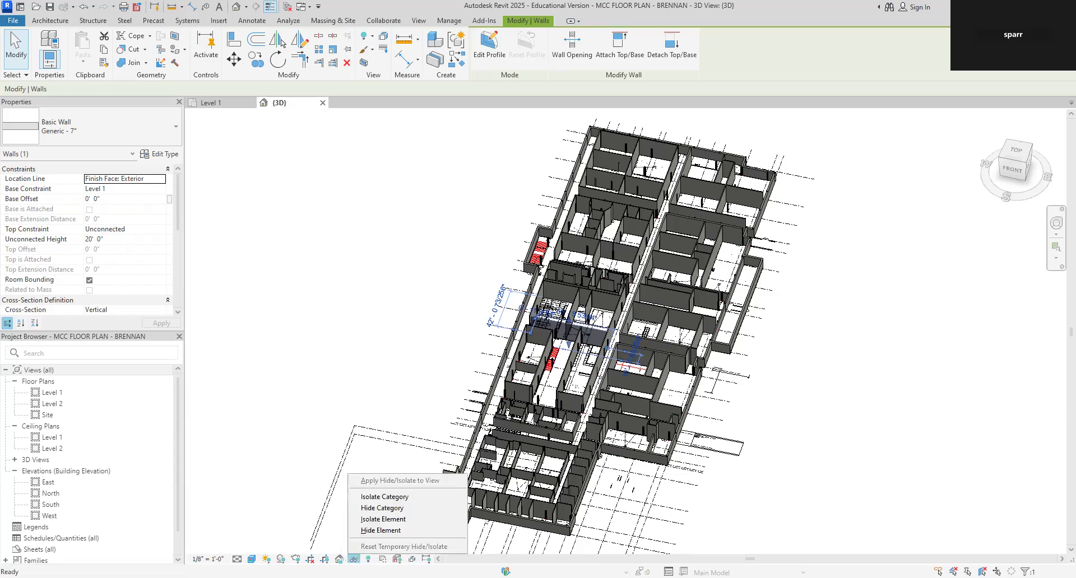
left_click(390, 501)
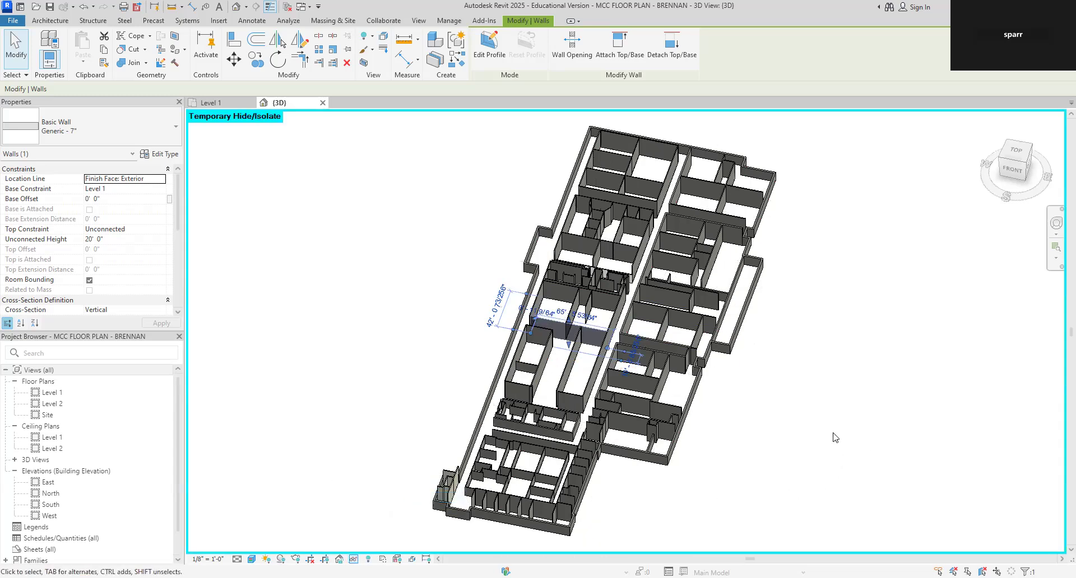
left_click(814, 435)
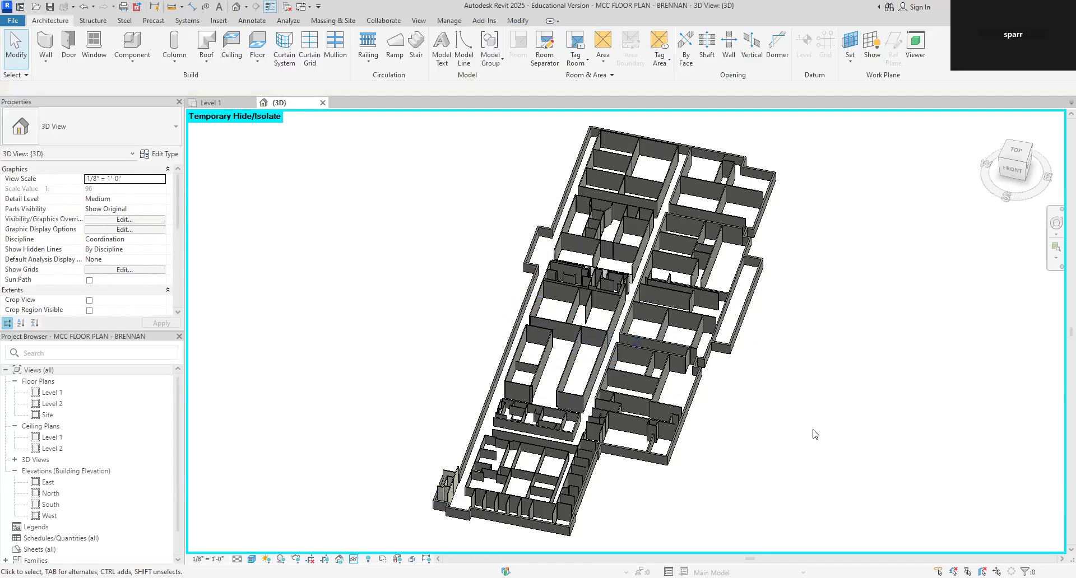
Select all the isolated walls and set their top constraint to Up to level: Level 2.
scroll(813, 435, "down", 1)
left_click_drag(505, 132, 844, 525)
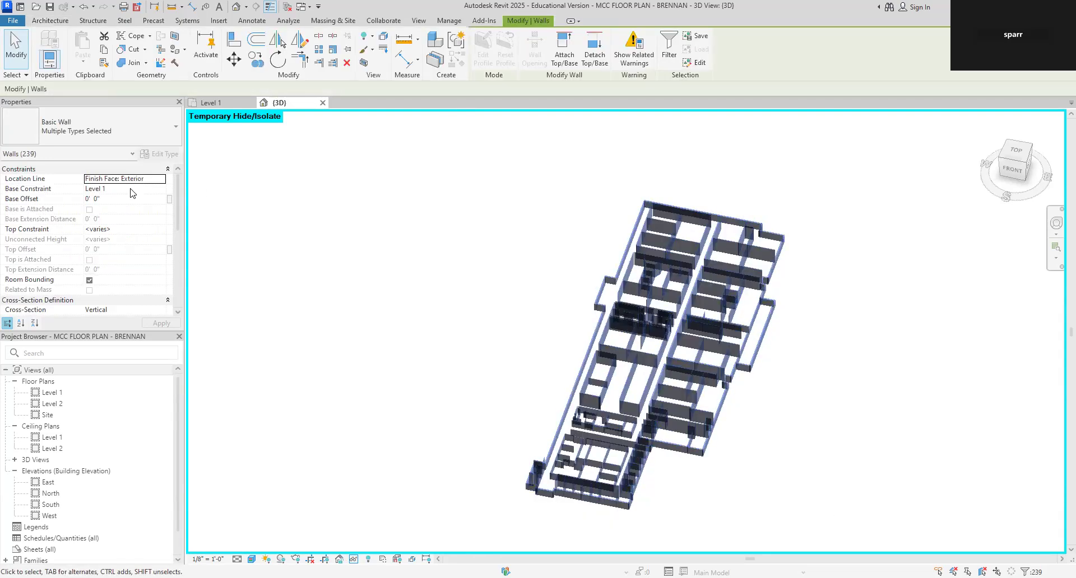
left_click(158, 229)
left_click(161, 228)
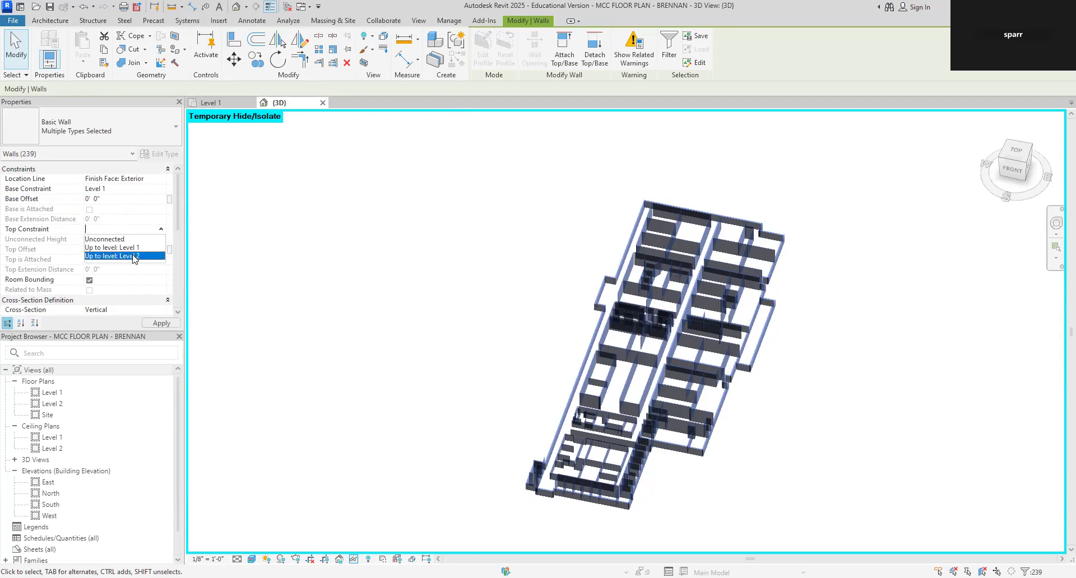
left_click(134, 257)
left_click(161, 323)
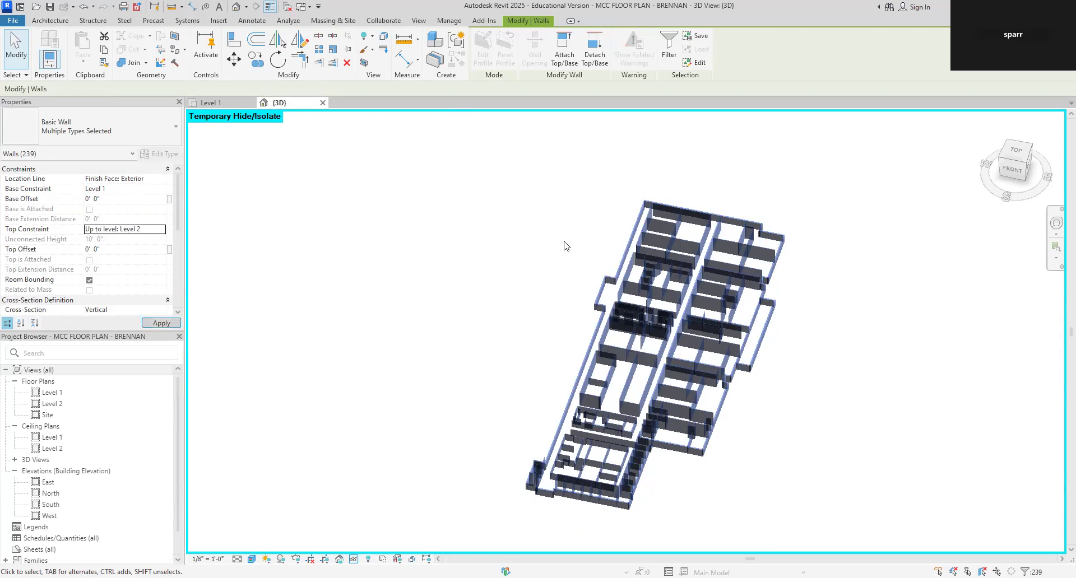
left_click(490, 283)
Reset the temporary hide/isolate so every category is shown in the 3D view.
scroll(687, 536, "up", 2)
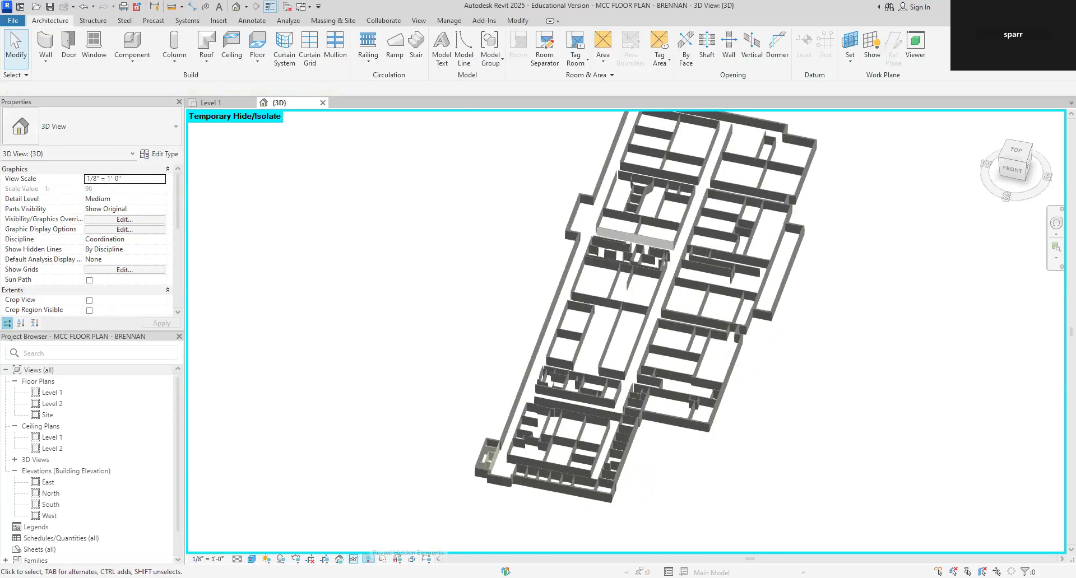
left_click(368, 559)
left_click(368, 559)
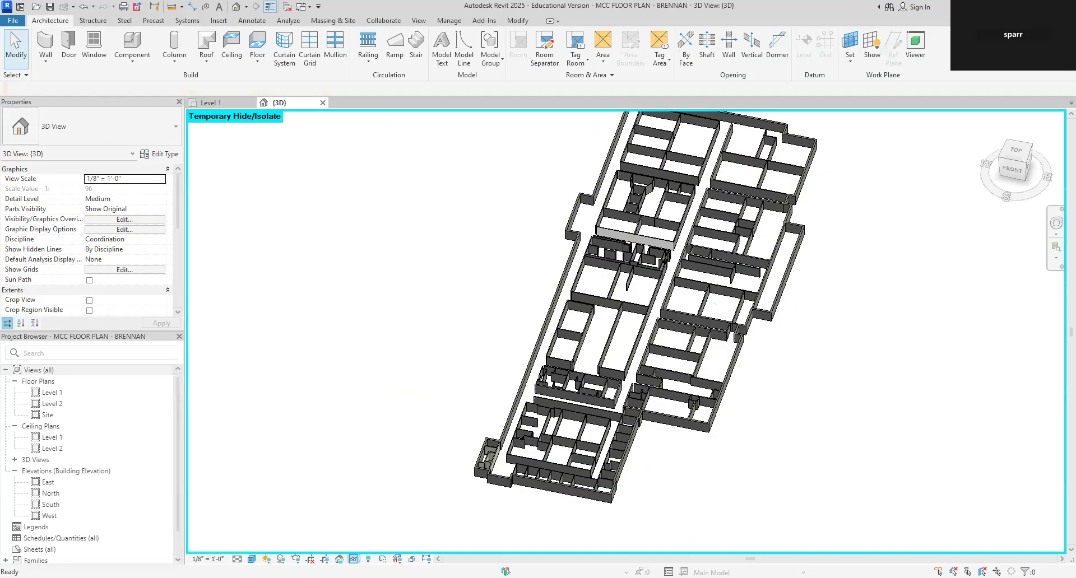
left_click(354, 559)
key("h")
key("r")
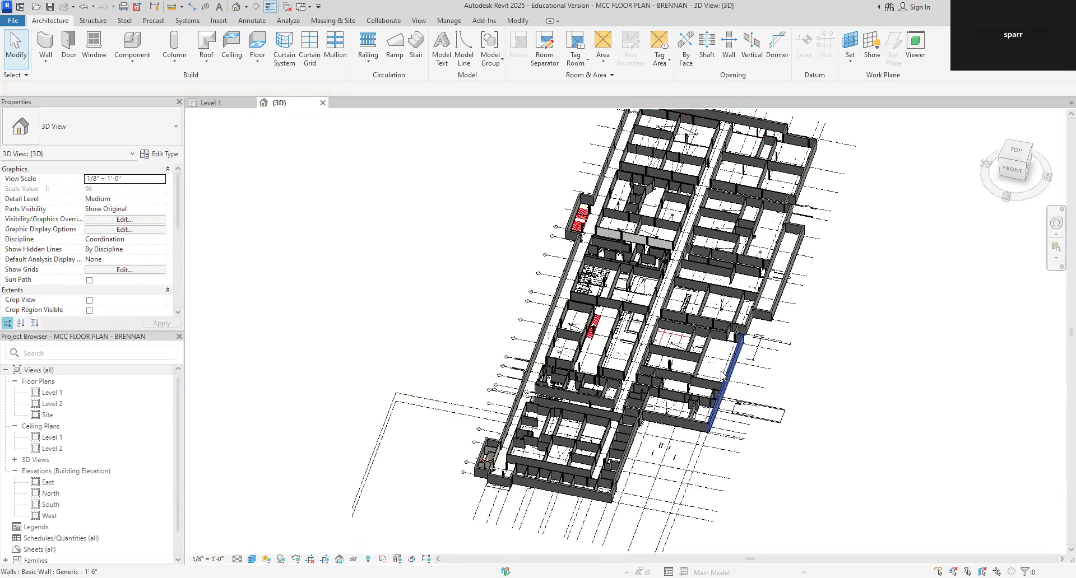
Undo the top constraint change on all walls and reset the temporary isolation of the Walls category.
scroll(882, 371, "up", 8)
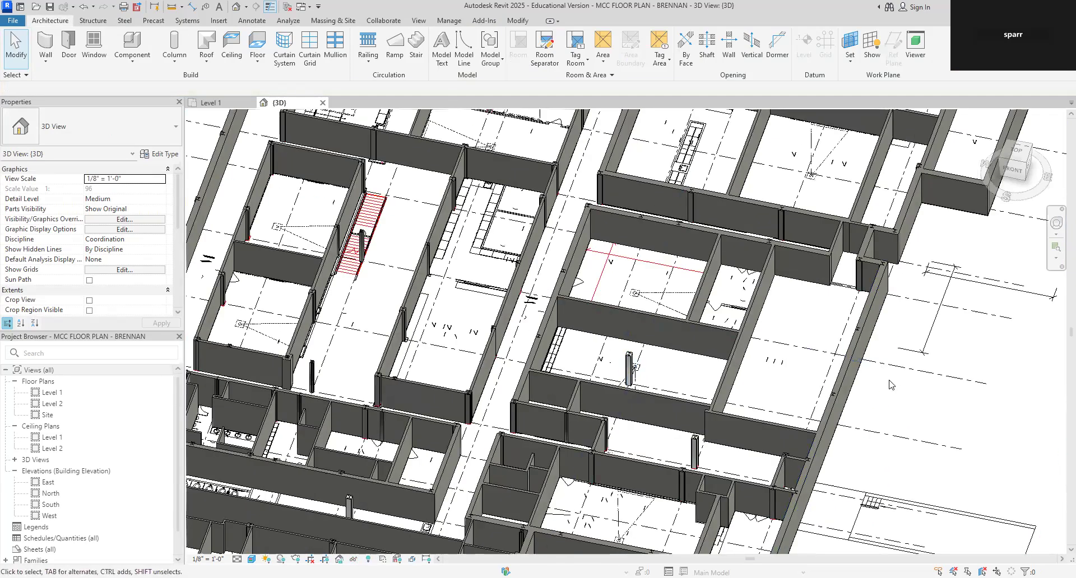
scroll(891, 386, "down", 10)
middle_click_drag(890, 394, 728, 381)
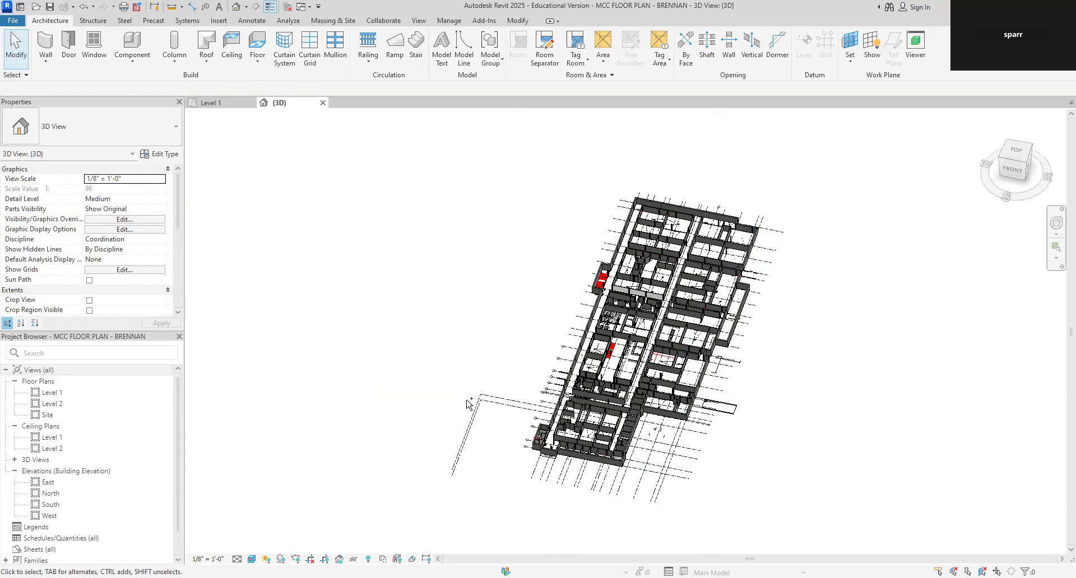
key("ctrl+z")
key("ctrl+z")
key("ctrl+z")
key("ctrl+z")
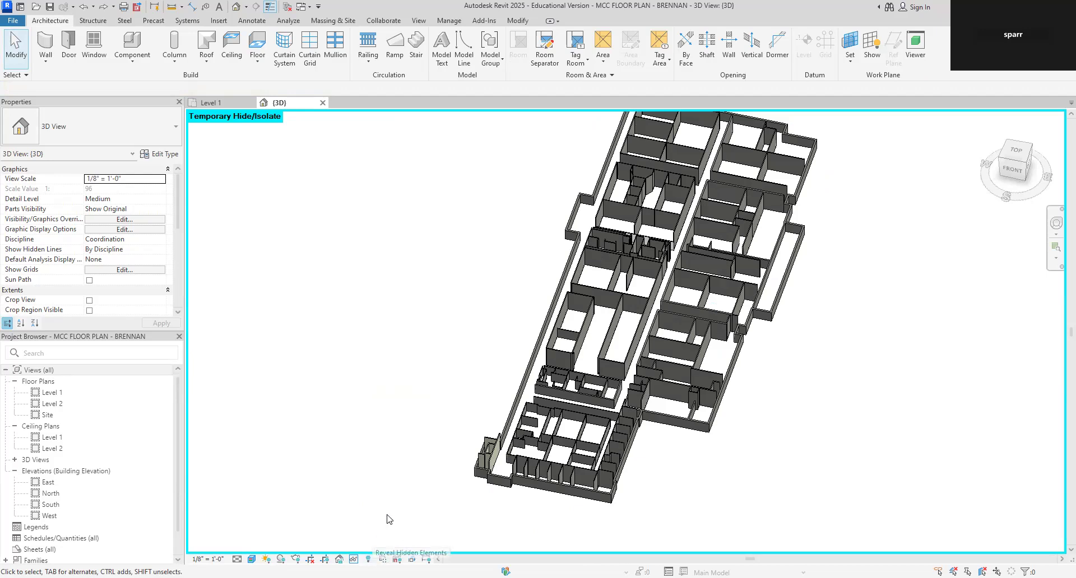
key("h")
key("r")
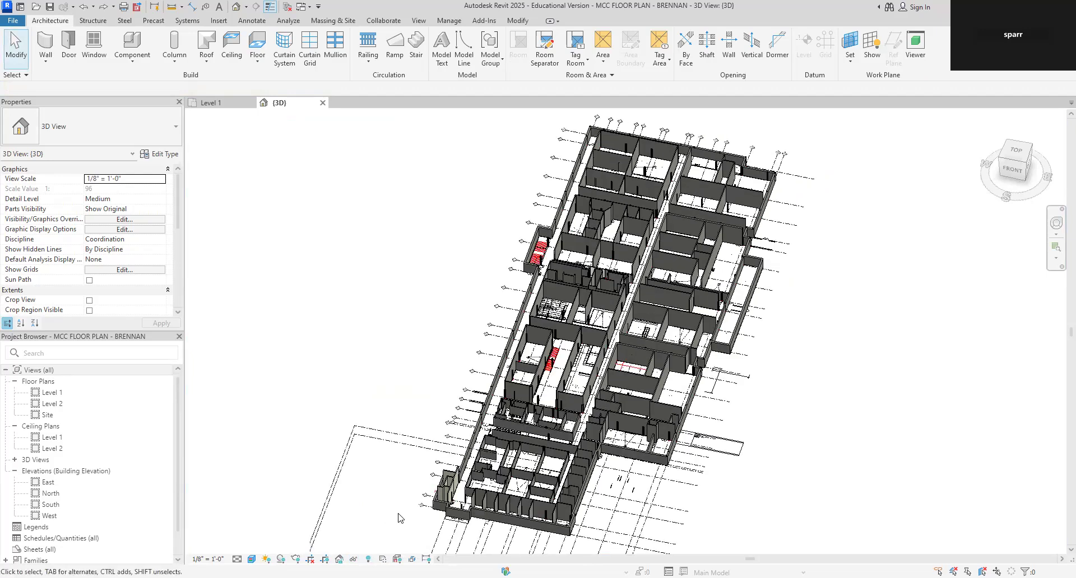
Examine the interior wall heights across the building and check the properties of the Generic - 4 3/4" wall along its far end.
scroll(630, 493, "up", 4)
scroll(682, 531, "up", 3)
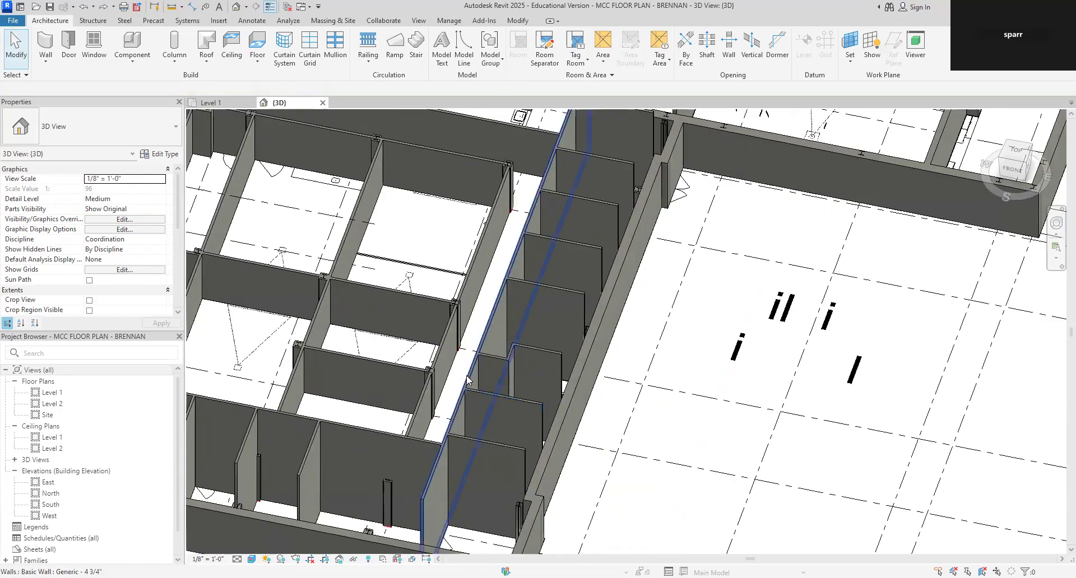
scroll(450, 354, "down", 3)
scroll(449, 355, "down", 4)
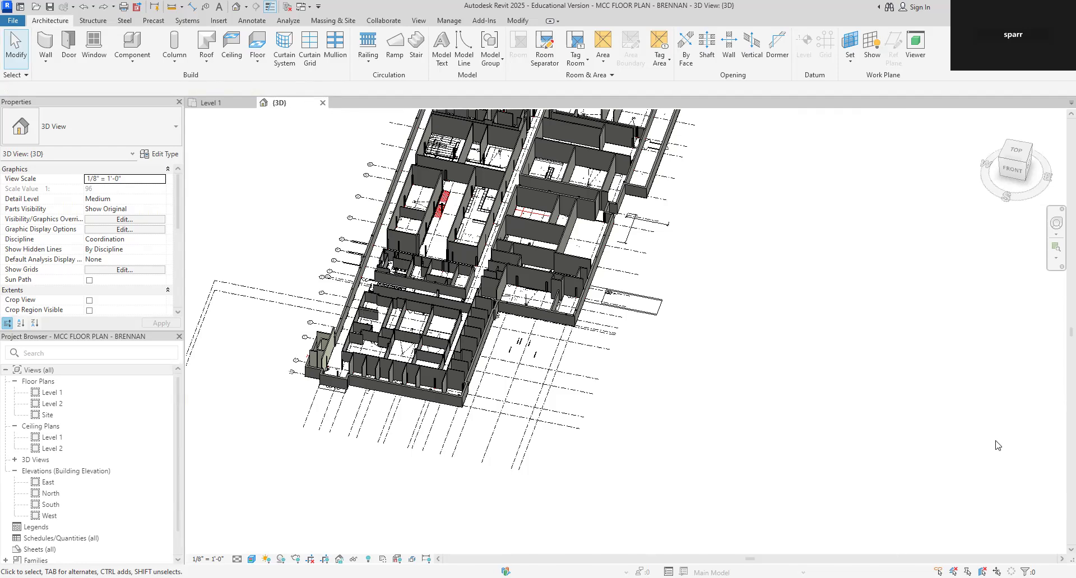
scroll(759, 310, "down", 4)
middle_click_drag(758, 310, 747, 424)
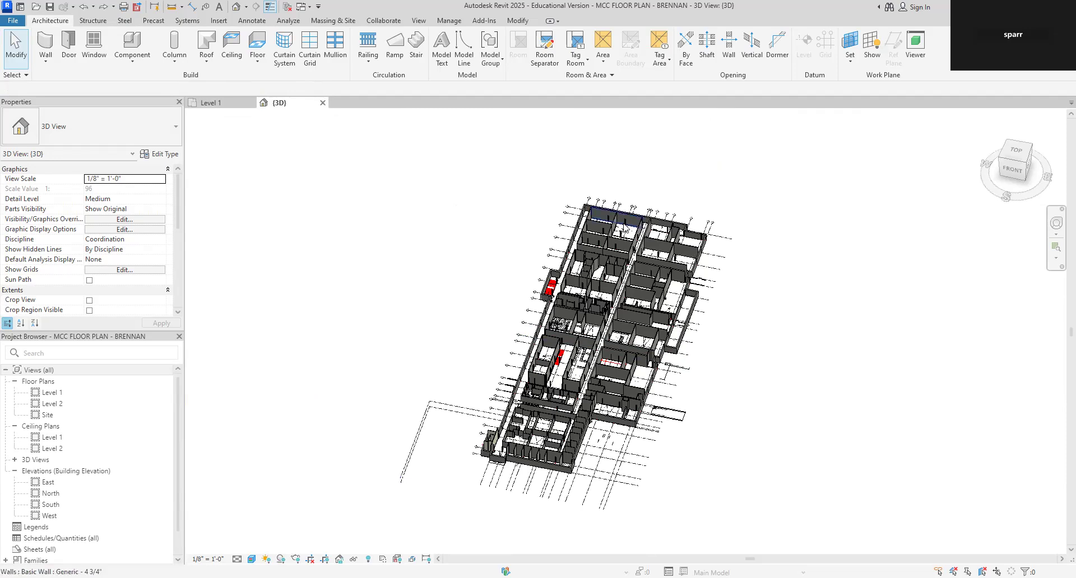
left_click(625, 219)
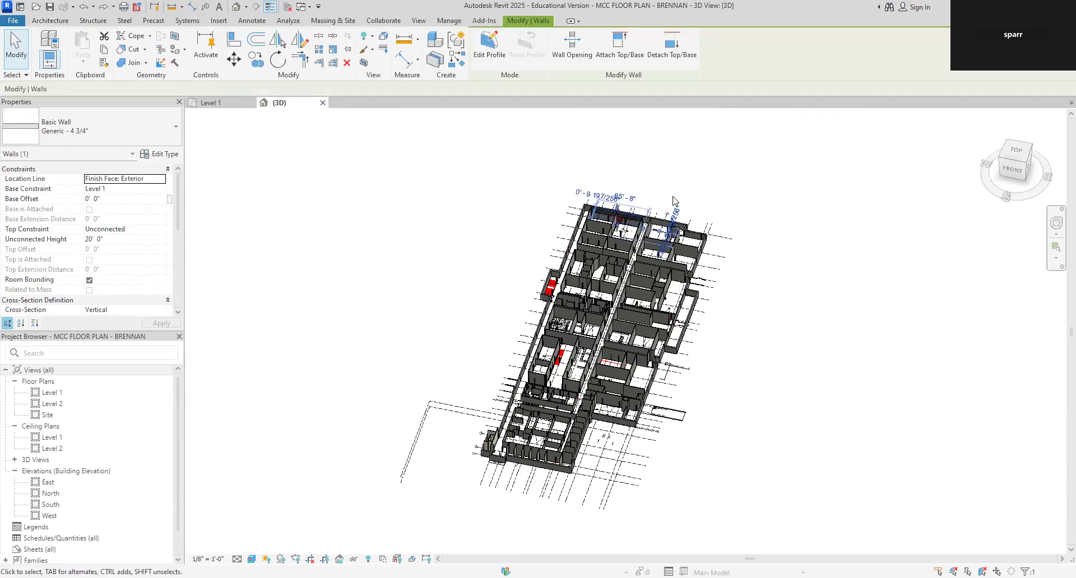
scroll(636, 216, "up", 3)
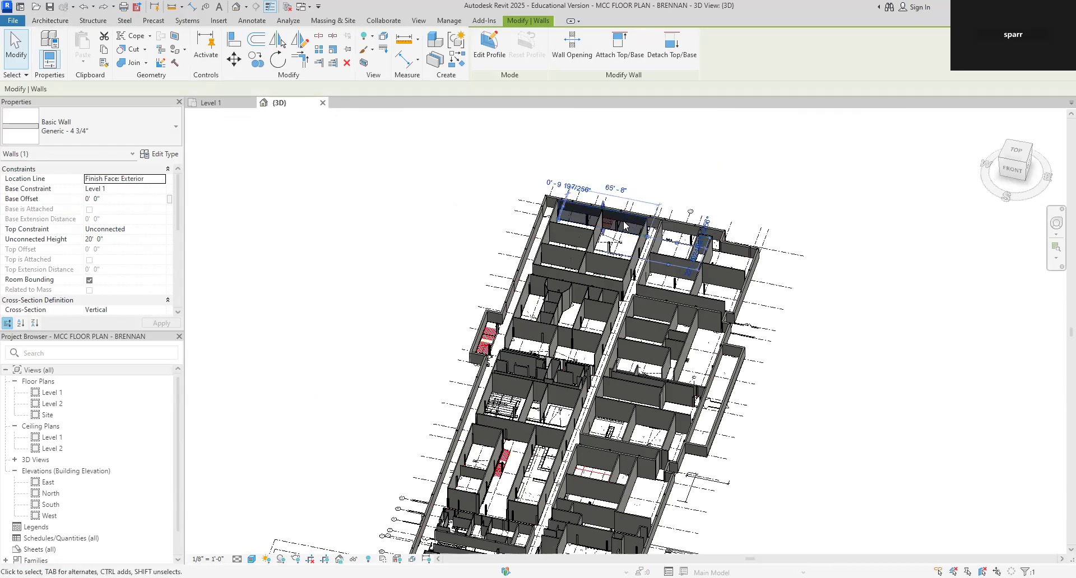
key("Escape")
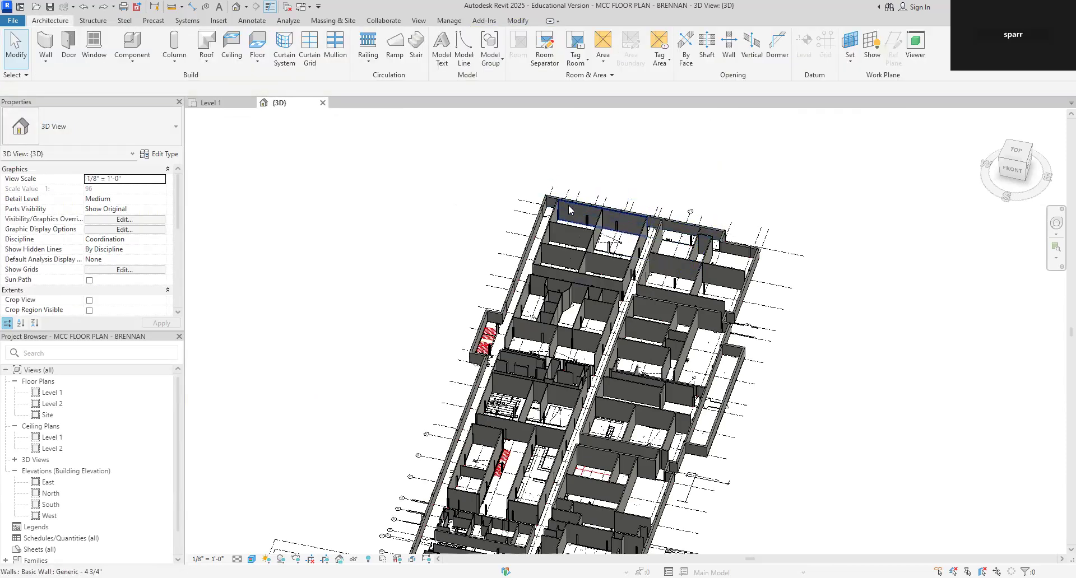
Select a Generic - 1' 6" exterior wall and temporarily isolate the Walls category in the 3D view.
left_click(573, 206)
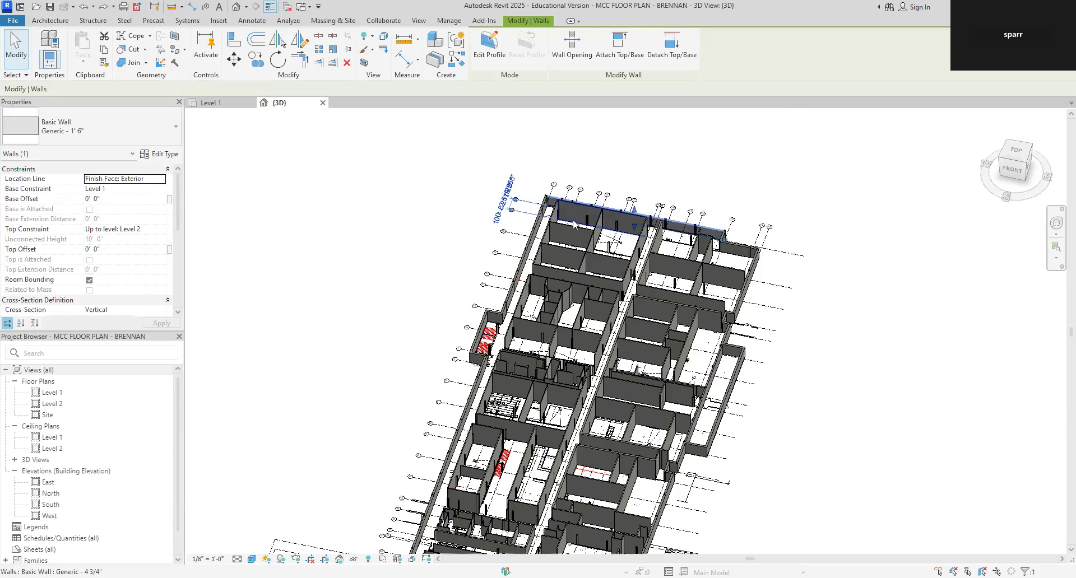
left_click(528, 259)
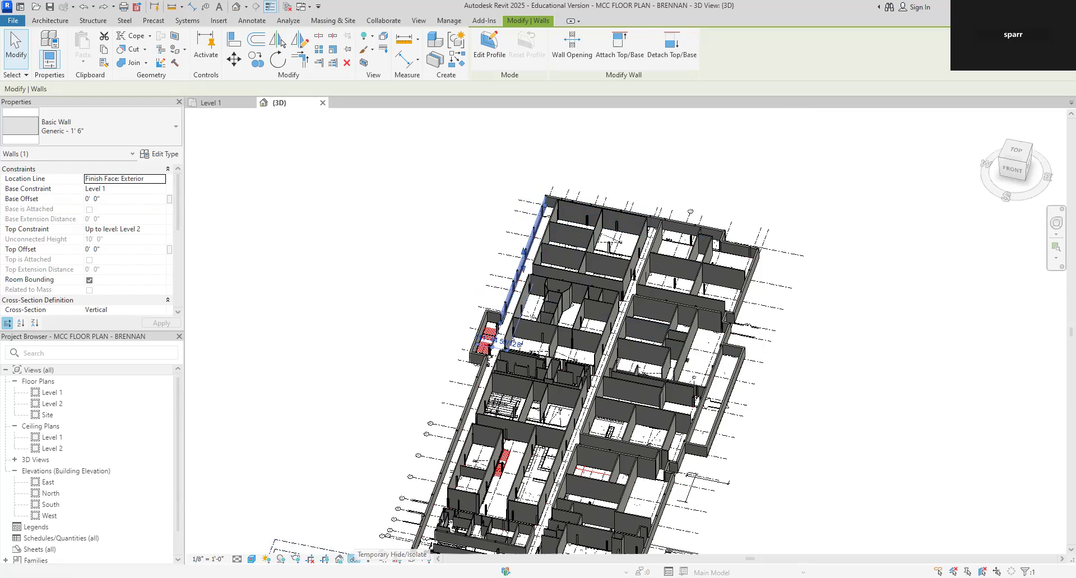
left_click(353, 558)
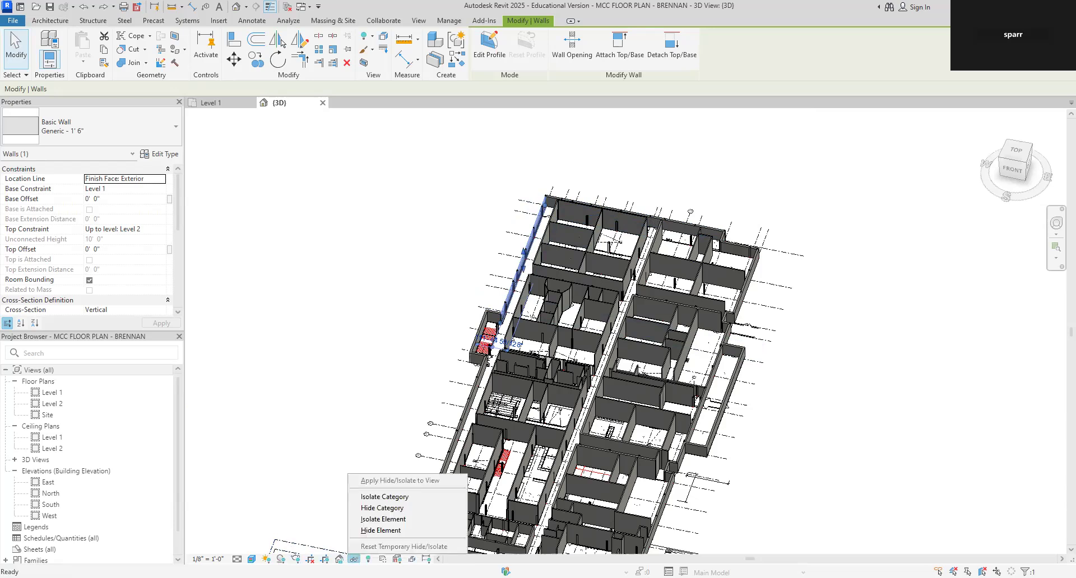
left_click(397, 501)
scroll(874, 478, "down", 3)
middle_click_drag(874, 477, 815, 388)
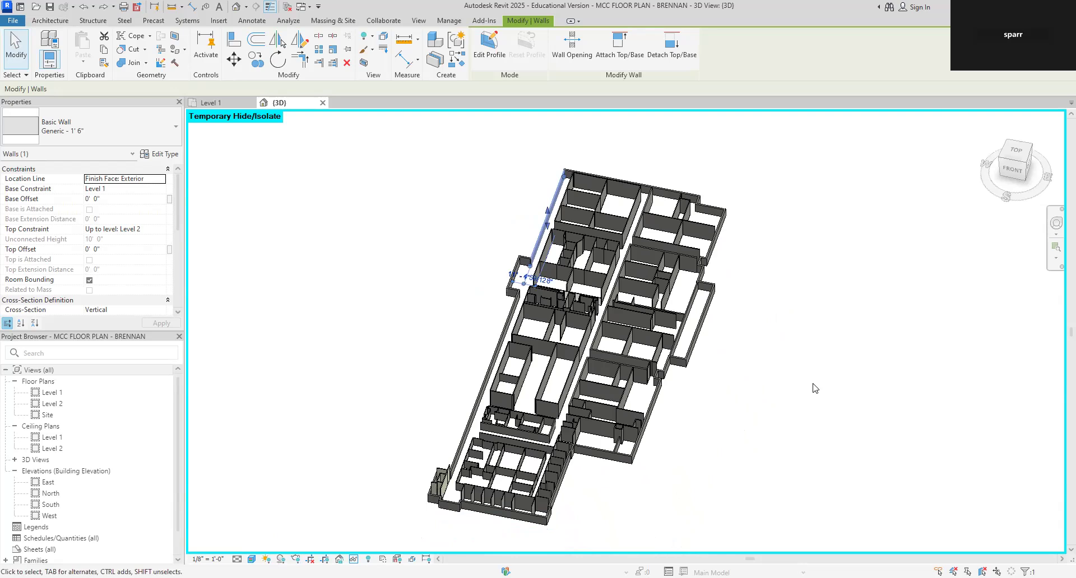
key("Escape")
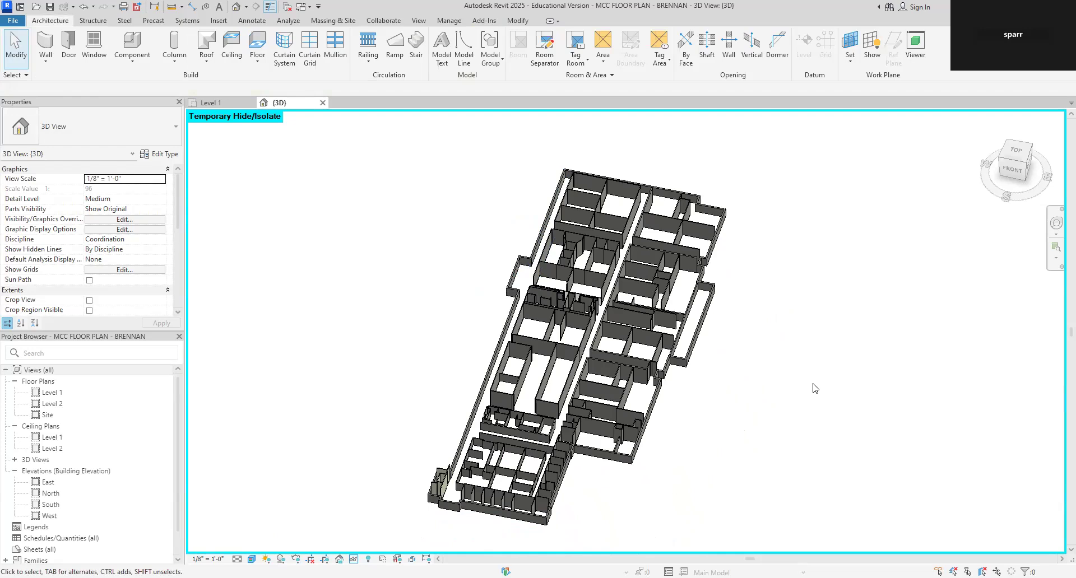
scroll(815, 388, "down", 1)
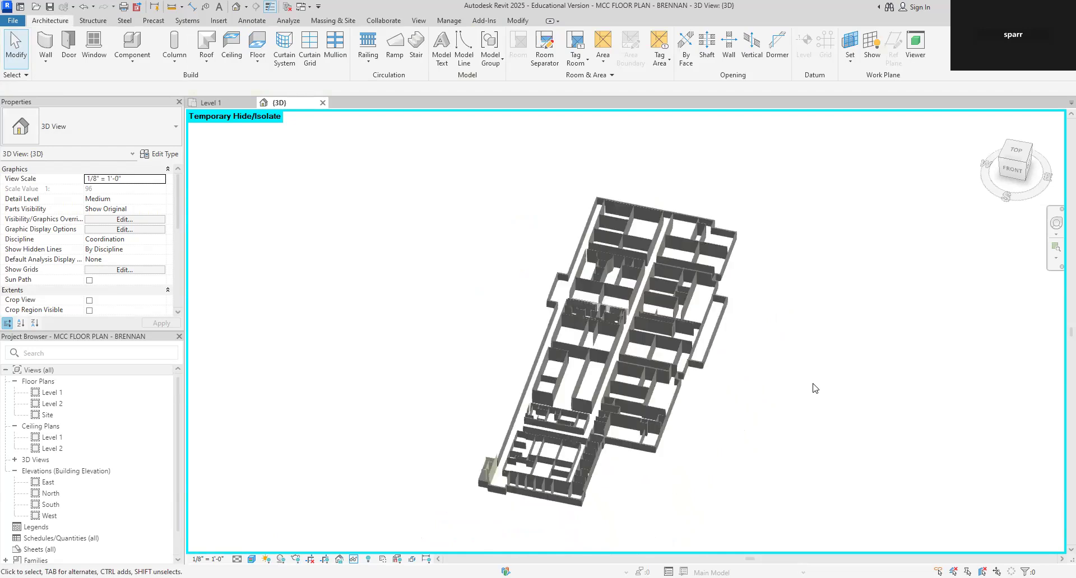
Set the top constraint of all isolated walls to Up to level: Level 2 and reset the temporary hide/isolate.
left_click_drag(422, 152, 851, 535)
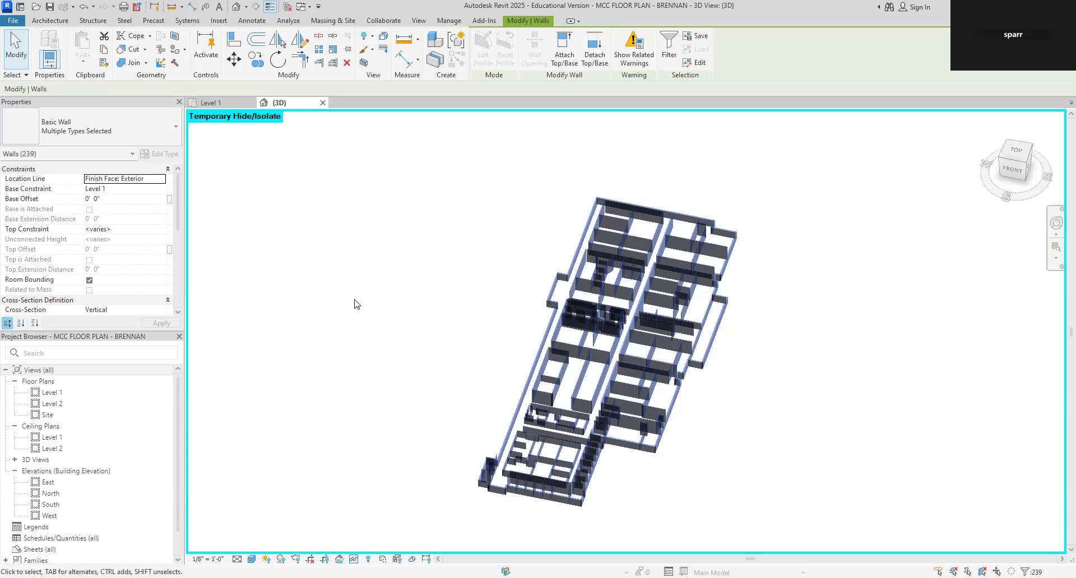
left_click(138, 229)
left_click(161, 231)
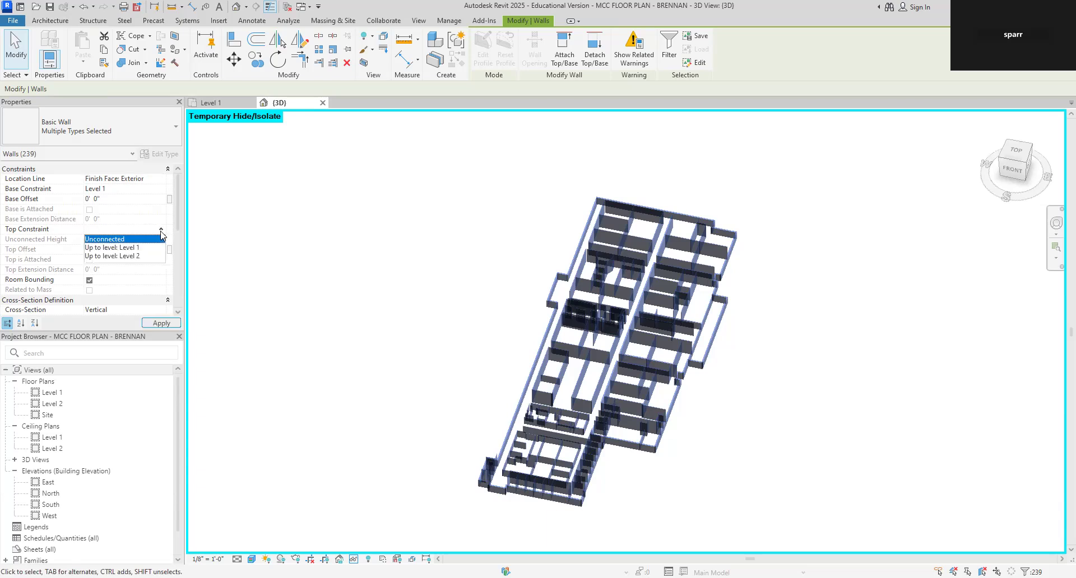
left_click(133, 258)
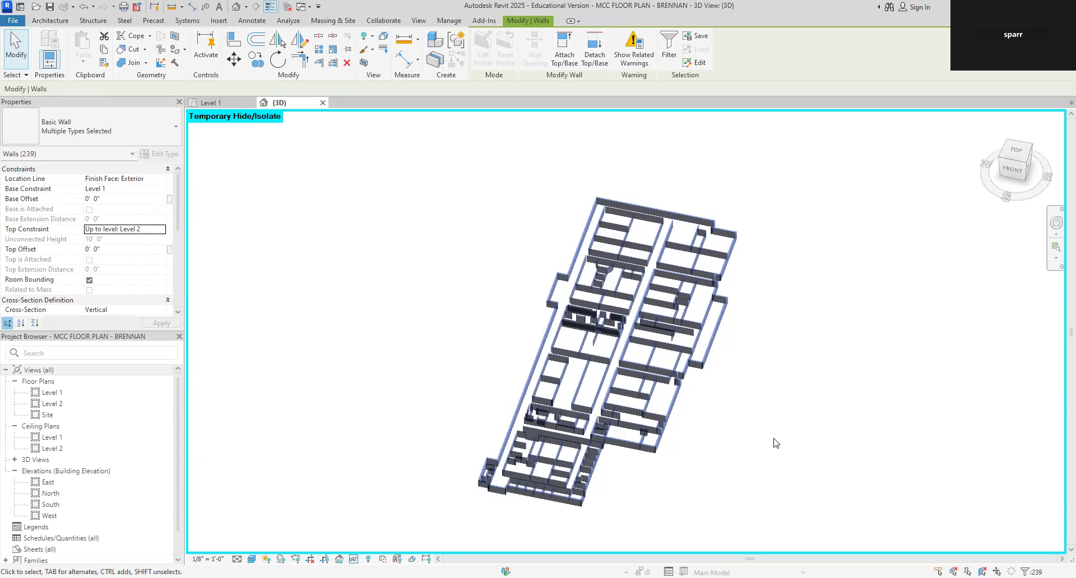
left_click(825, 368)
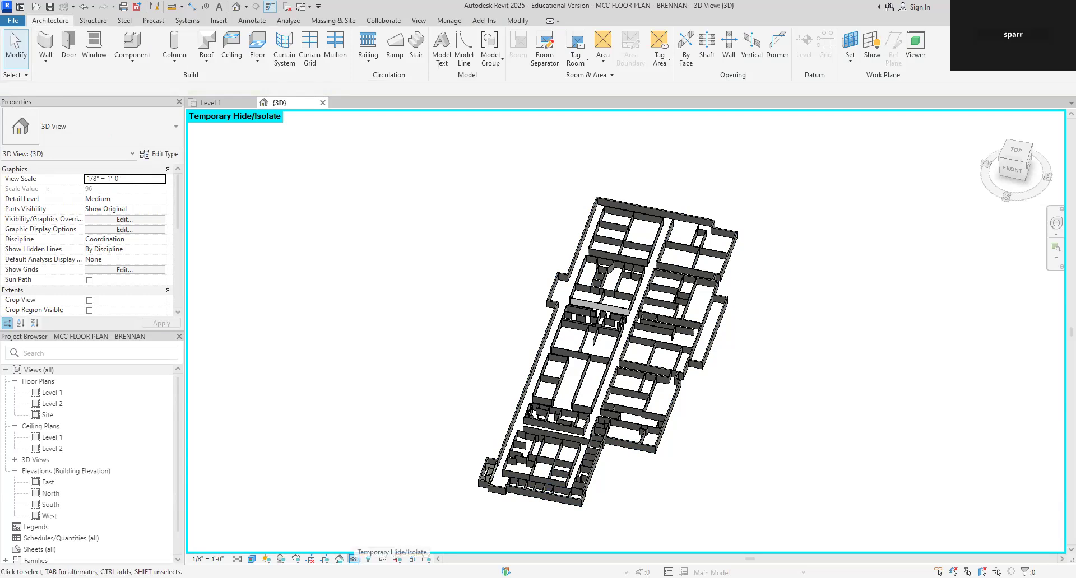
left_click(353, 559)
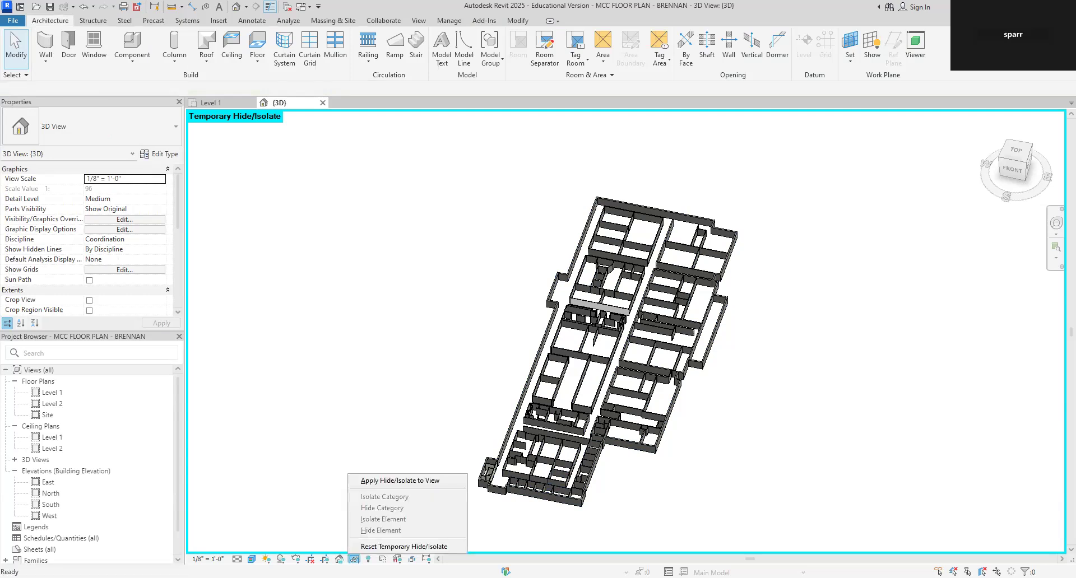
left_click(432, 549)
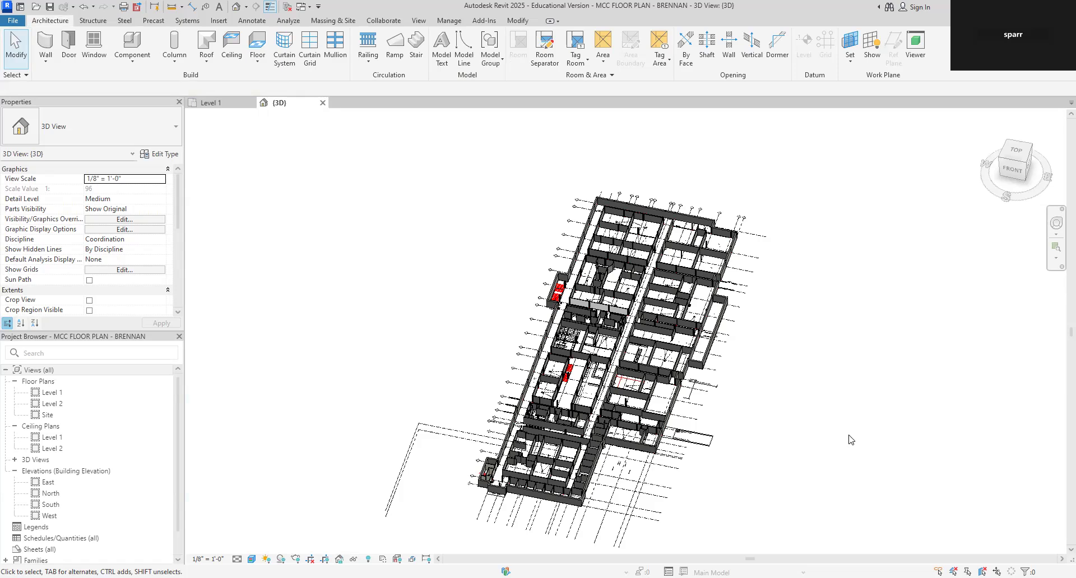
Save the model as a Revit project file (.rvt) on the Desktop under its current file name.
left_click(13, 20)
mouse_move(39, 160)
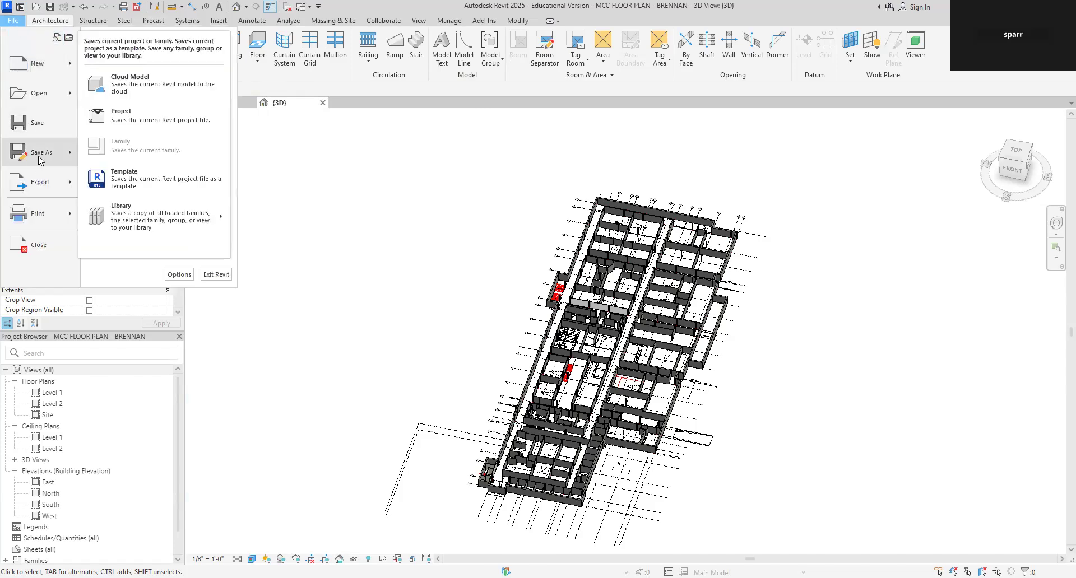
left_click(192, 135)
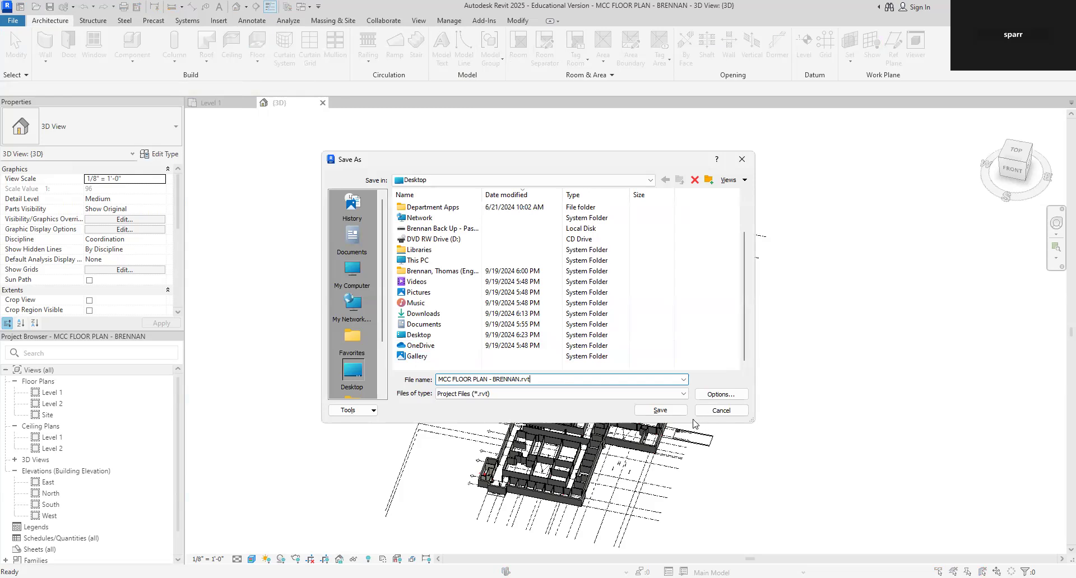
left_click(662, 411)
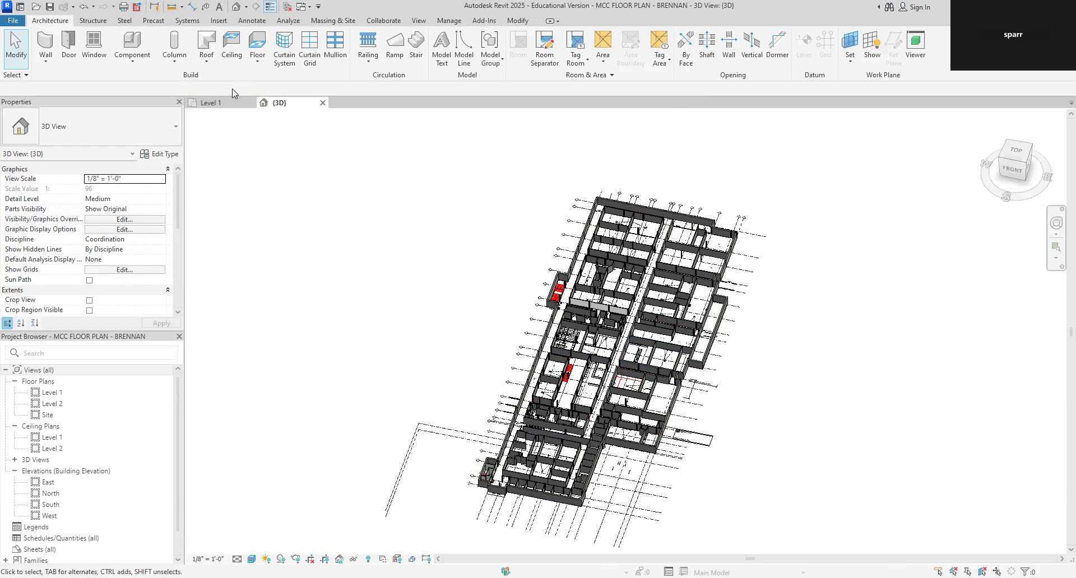
In the Level 1 floor plan, place a Single-Flush 36" x 84" door between 128A and Scrub Room 128, swinging into 128A over the underlay door.
left_click(210, 102)
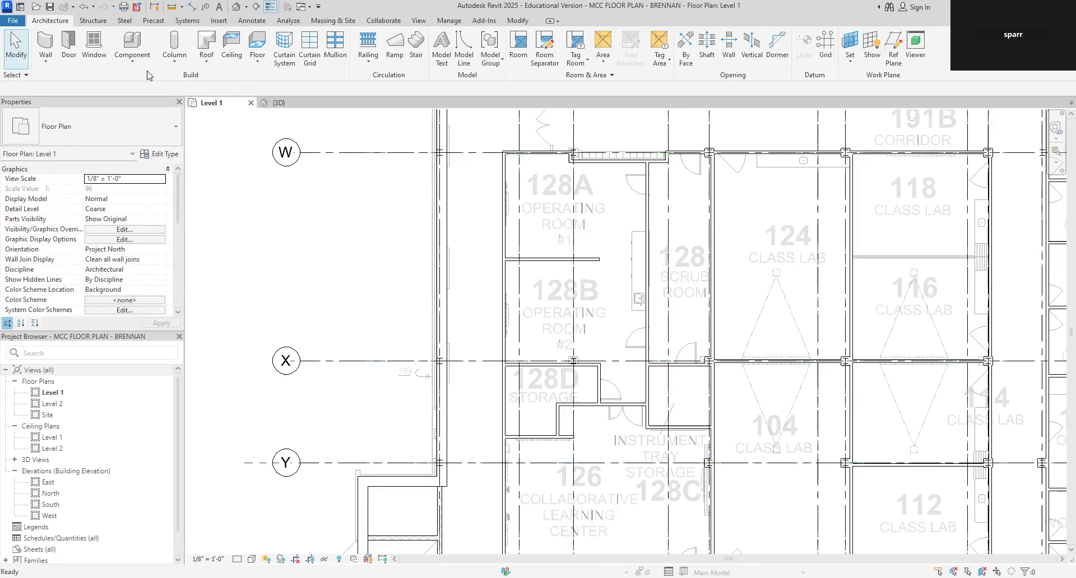
scroll(620, 173, "up", 8)
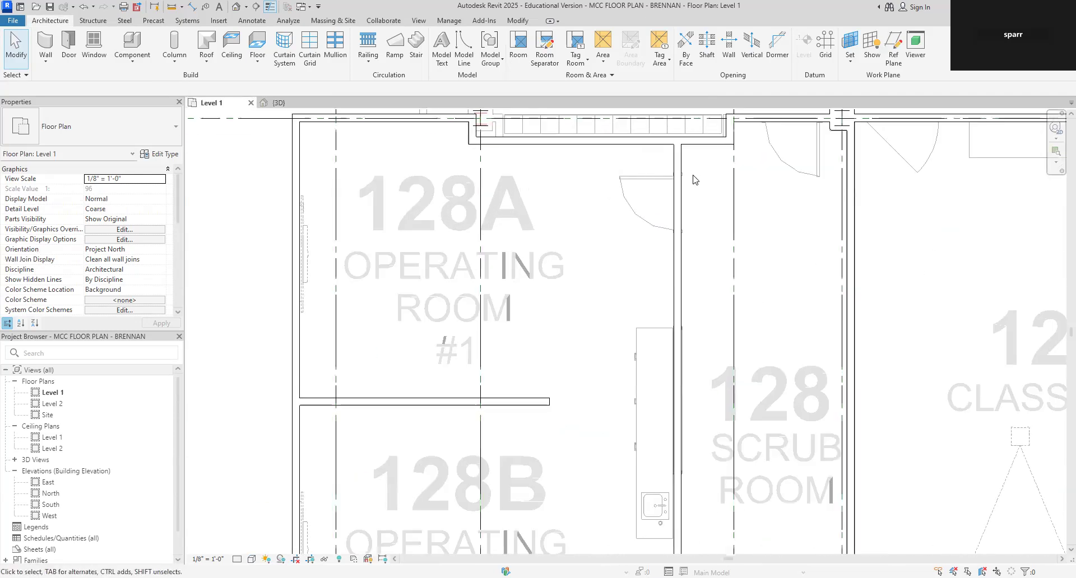
scroll(593, 195, "up", 2)
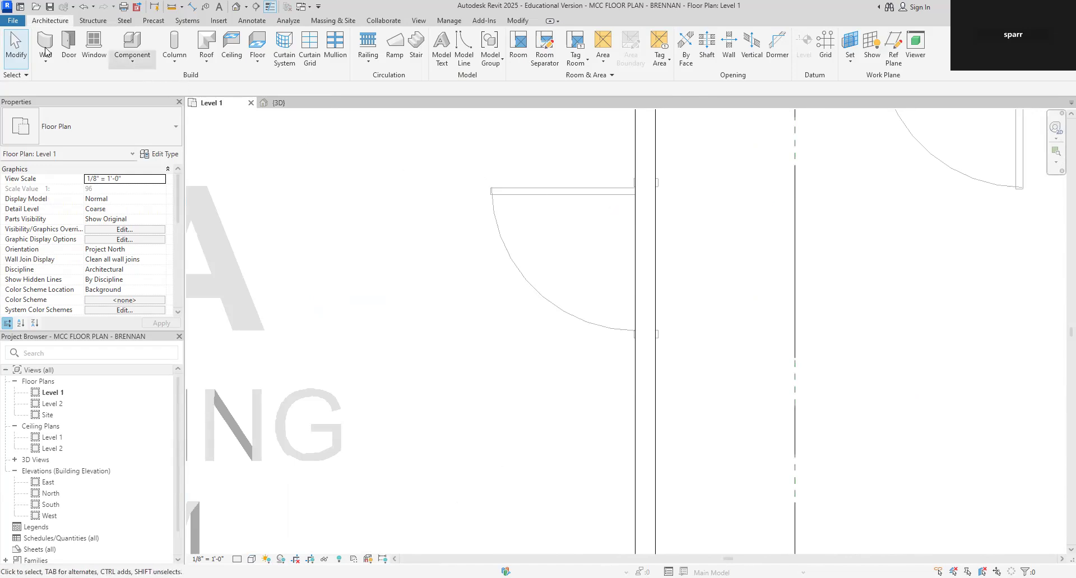
left_click(66, 51)
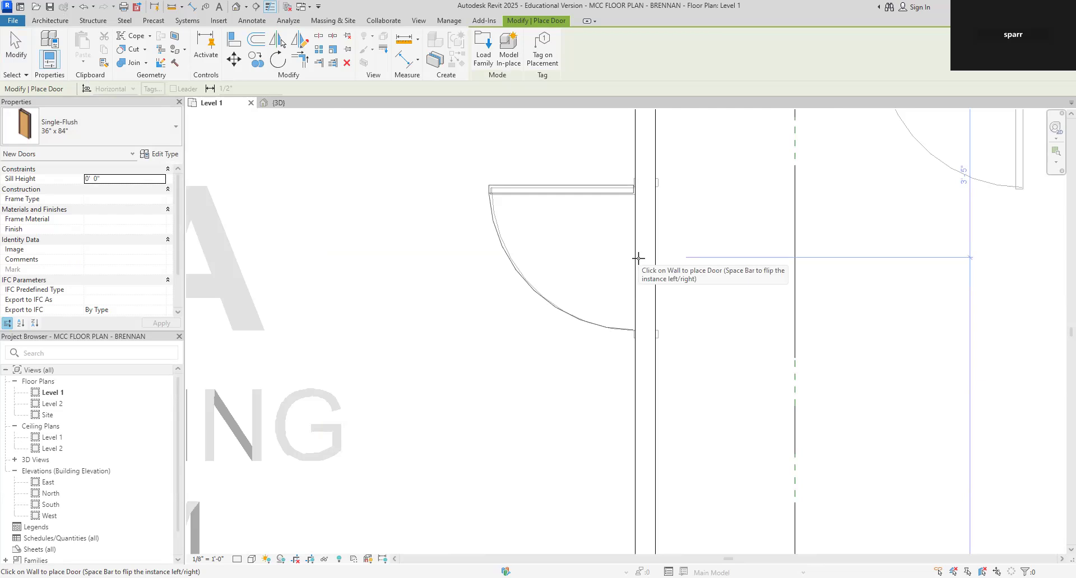
key("space")
key("space")
key("space")
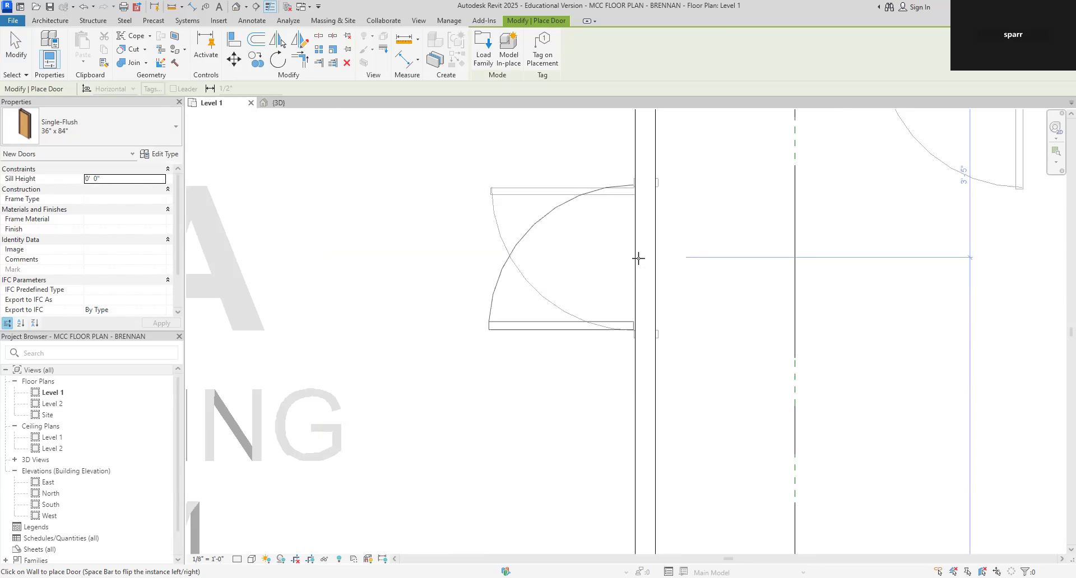
left_click(638, 258)
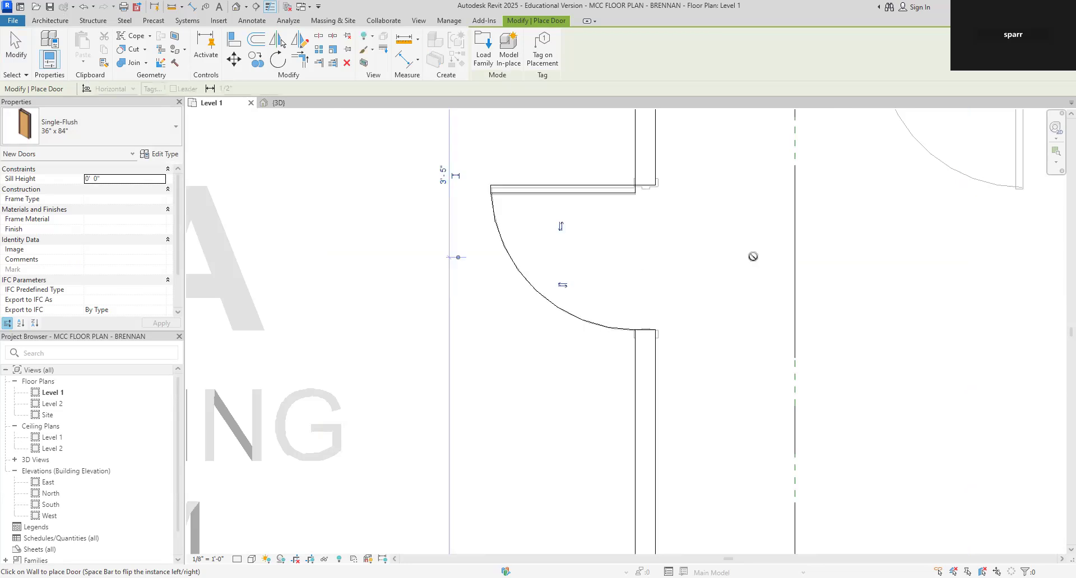
Place a Single-Flush 36" x 84" door in Scrub Room 128's wall along grid line W, flipped to match the underlay swing.
scroll(751, 258, "down", 5)
middle_click_drag(747, 314, 599, 420)
scroll(698, 331, "up", 4)
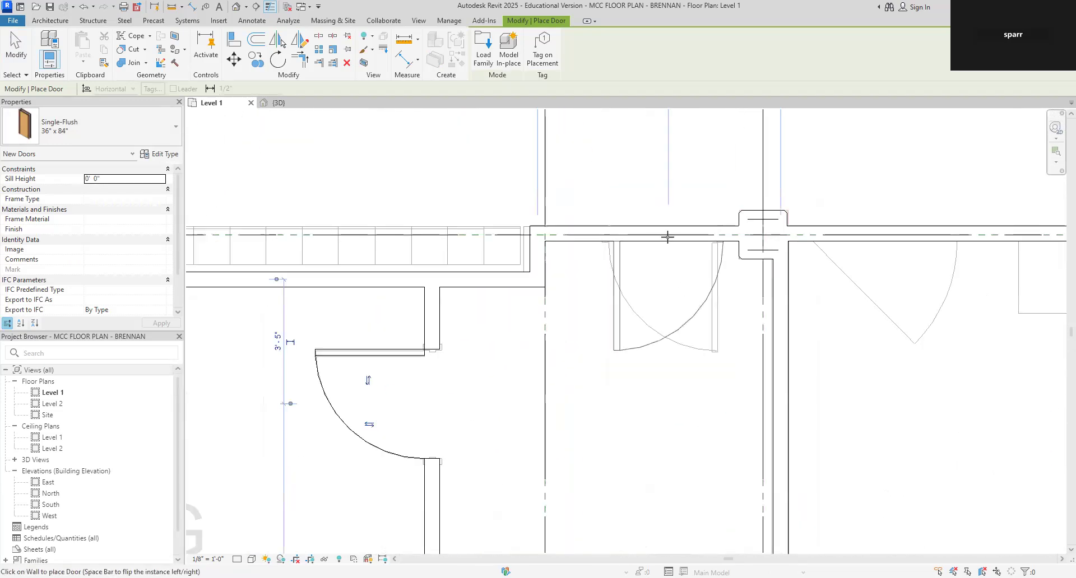
key("space")
left_click(662, 238)
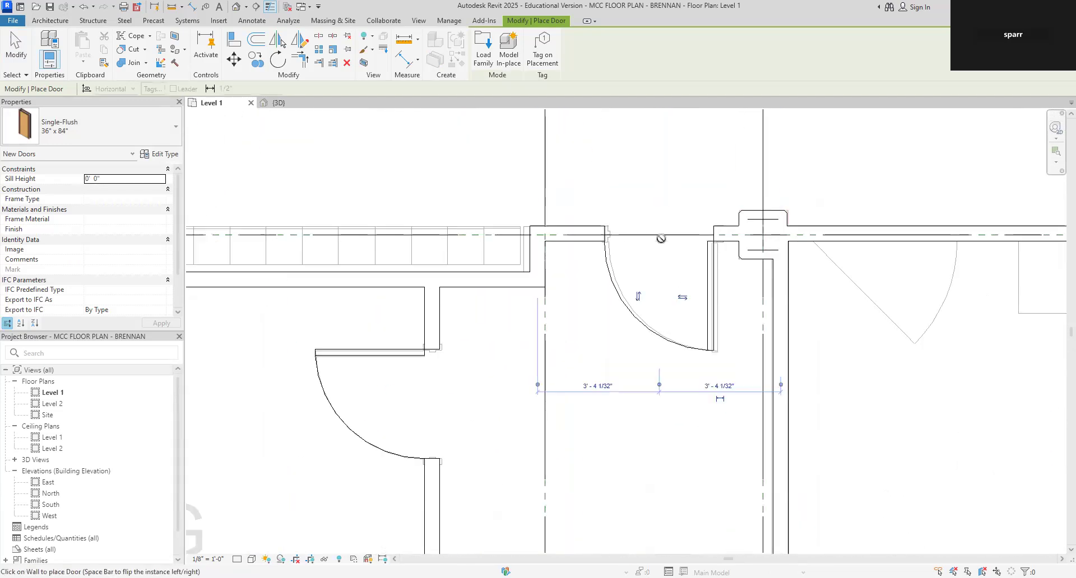
Place a Single-Flush 36" x 84" door between Operating Room #2 (128B) and Scrub Room 128, swinging into the operating room.
middle_click_drag(965, 320, 755, 295)
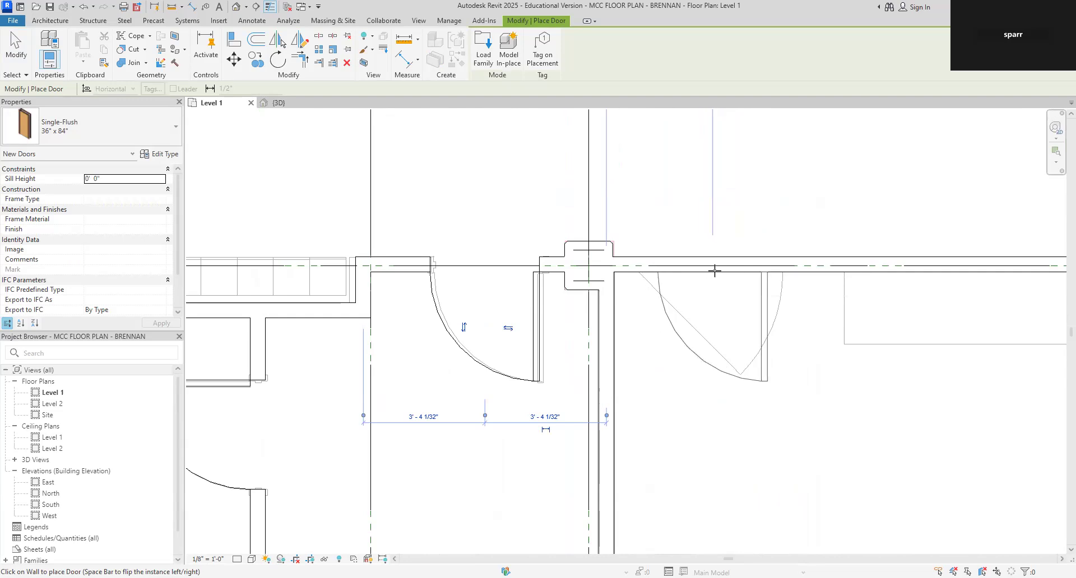
scroll(707, 272, "down", 8)
middle_click_drag(667, 367, 658, 286)
scroll(633, 335, "up", 5)
Place a Single-Flush 36" x 84" door in the wall of storage room 128D, swinging out of the room over the underlay door.
scroll(609, 303, "down", 5)
middle_click_drag(624, 440, 624, 271)
scroll(574, 327, "up", 5)
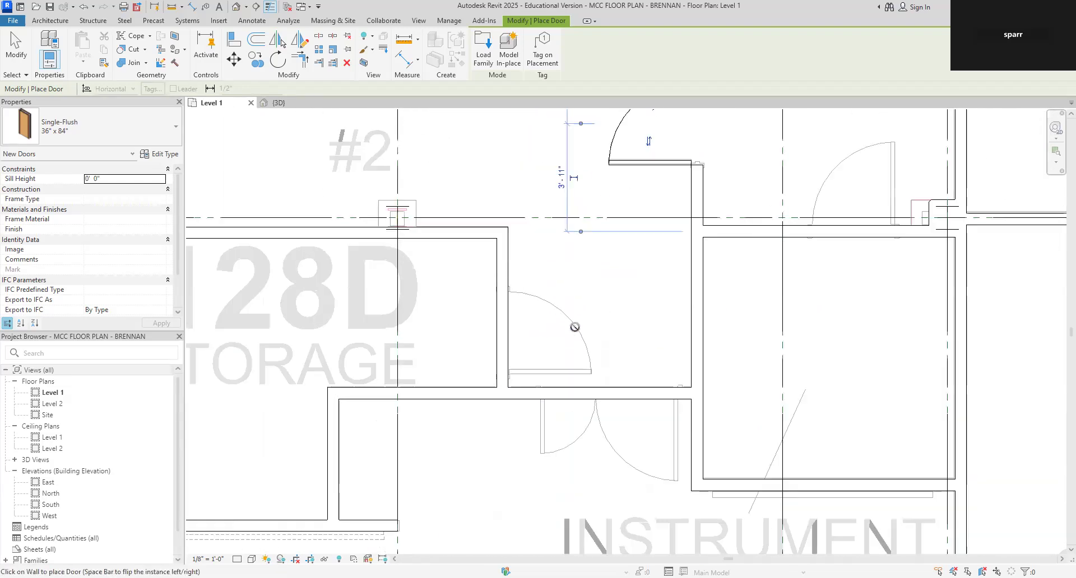
scroll(546, 330, "up", 2)
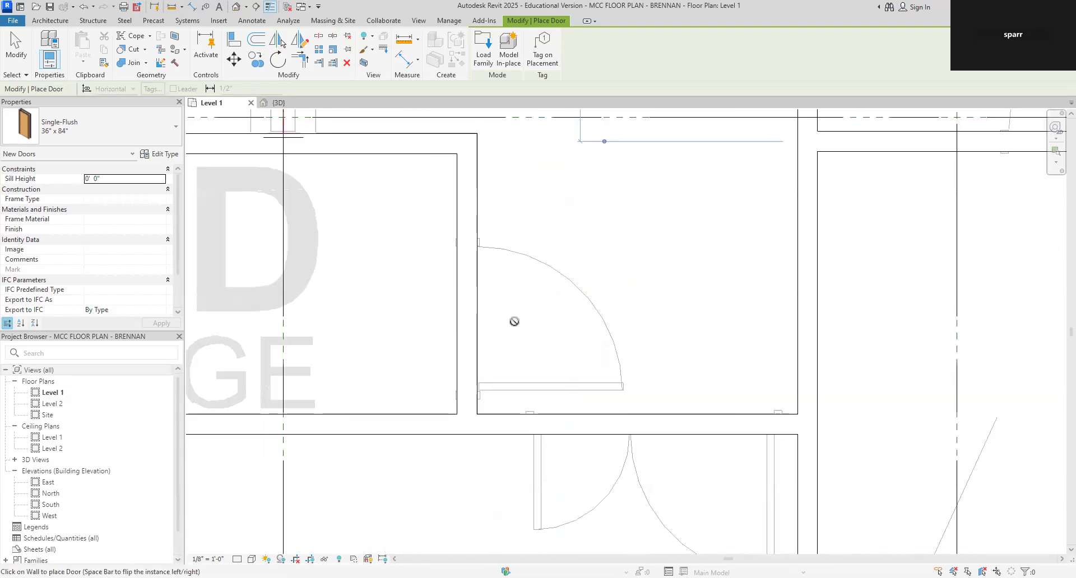
left_click(479, 320)
Place a flipped Single-Flush 36" x 84" door over the larger underlay leaf beside storage room 128D, swinging into room 126.
scroll(633, 313, "down", 3)
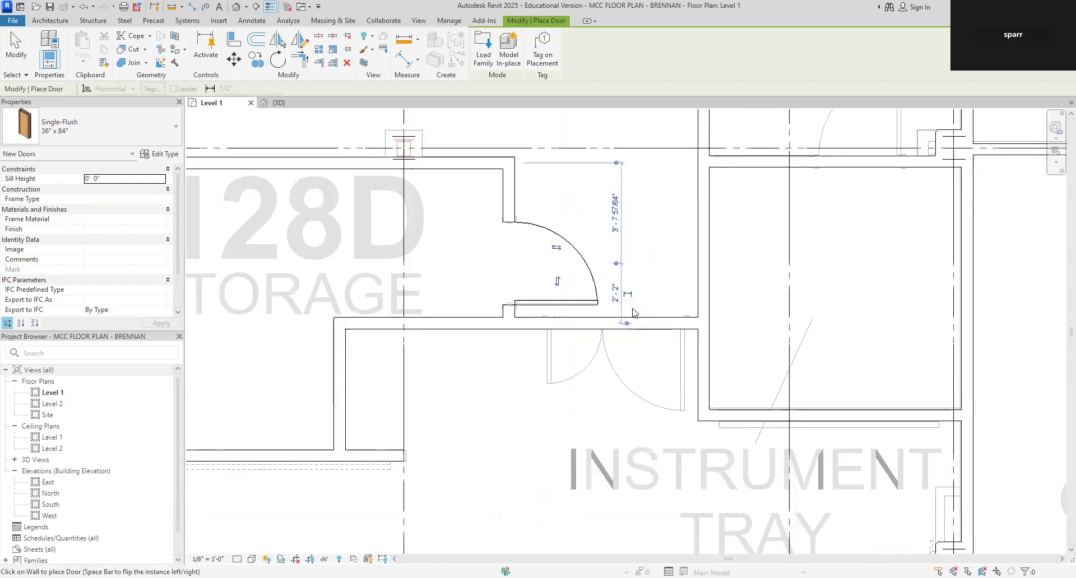
key("space")
left_click(639, 333)
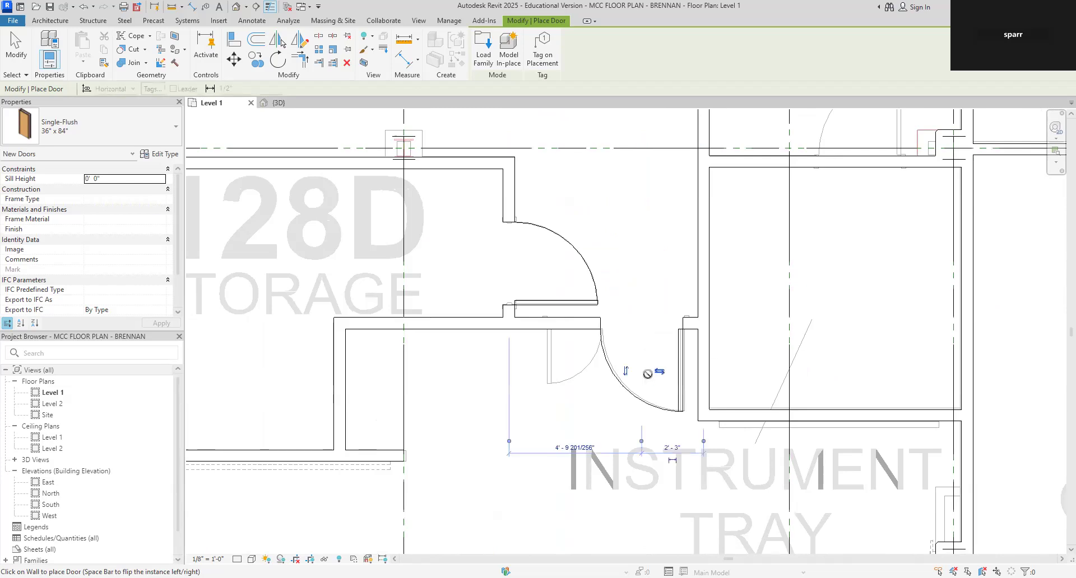
Place a Single-Flush 36" x 84" door in room 126's corridor wall over the larger underlay leaf, swinging into the room.
scroll(611, 344, "down", 4)
middle_click_drag(611, 344, 623, 237)
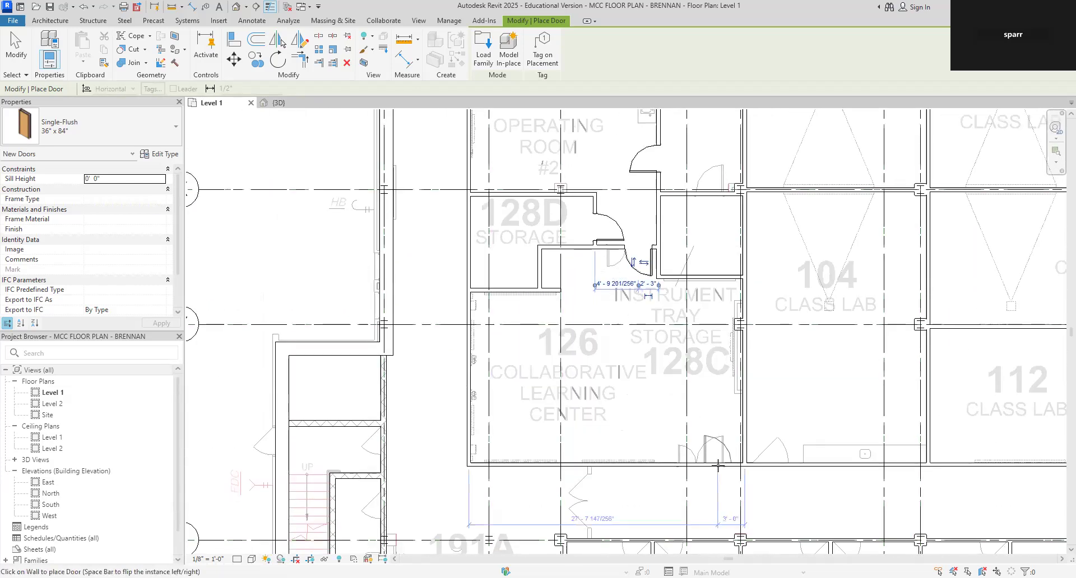
scroll(720, 465, "up", 4)
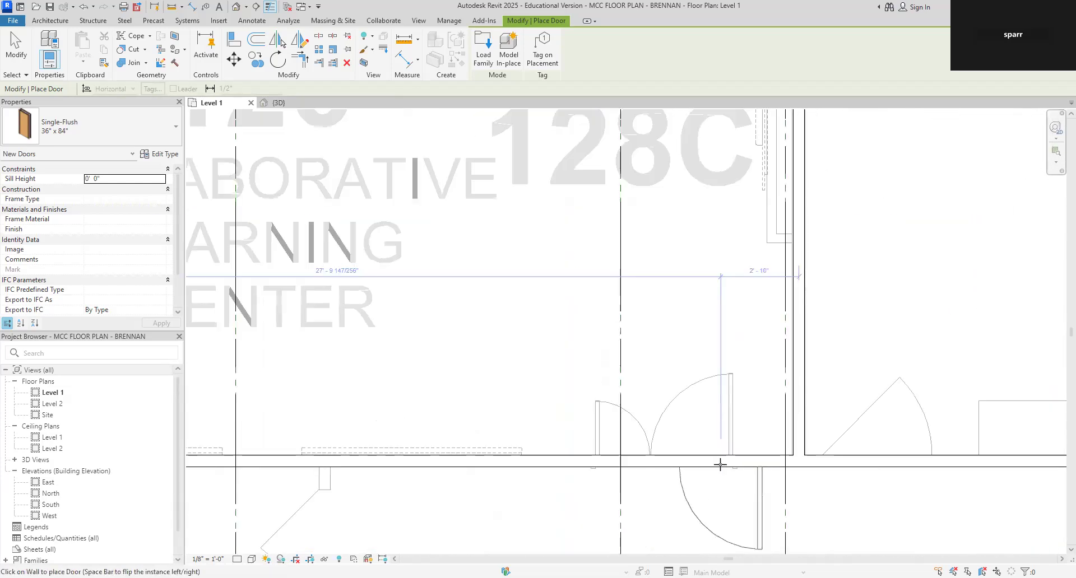
left_click(692, 452)
Place Single-Flush 36" x 84" doors in the corridor wall of offices 117 and 119, swinging inward and hinged beside their shared wall.
scroll(935, 507, "down", 3)
middle_click_drag(904, 509, 857, 323)
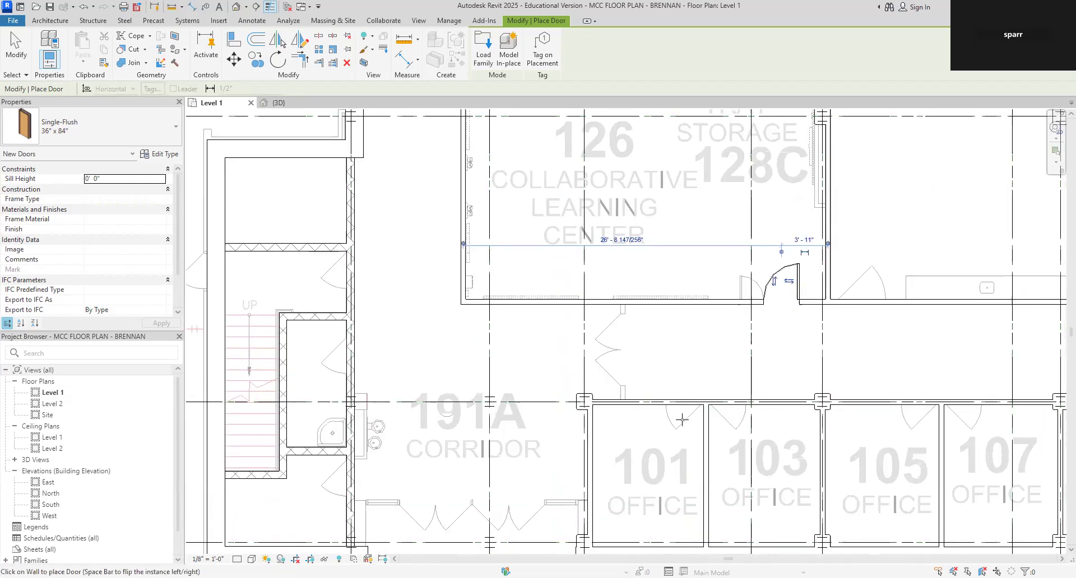
middle_click_drag(613, 471, 699, 300)
scroll(470, 342, "up", 3)
scroll(661, 369, "down", 4)
scroll(708, 366, "down", 1)
middle_click_drag(708, 367, 502, 432)
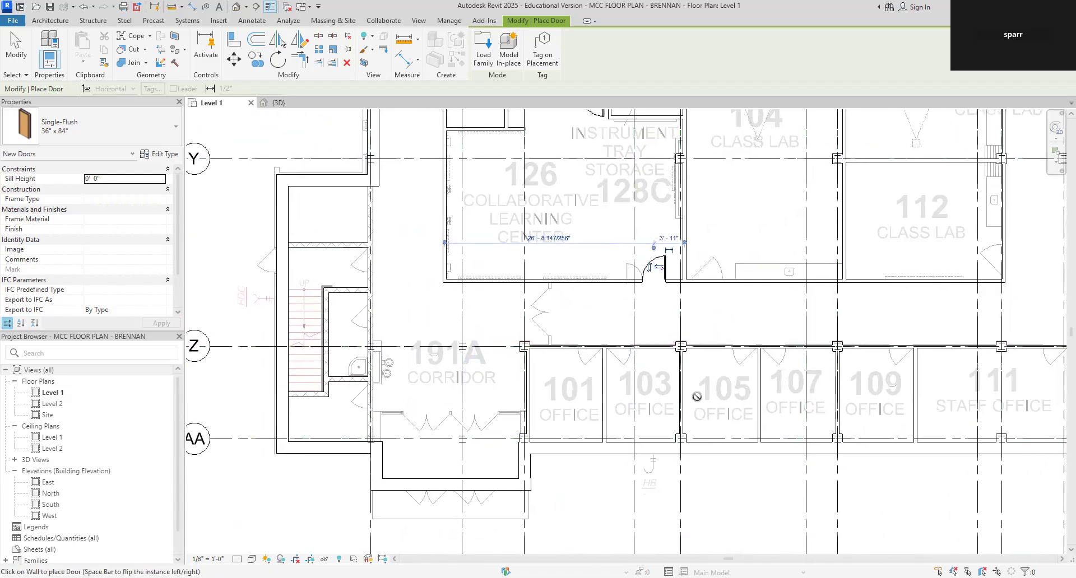
middle_click_drag(697, 398, 665, 531)
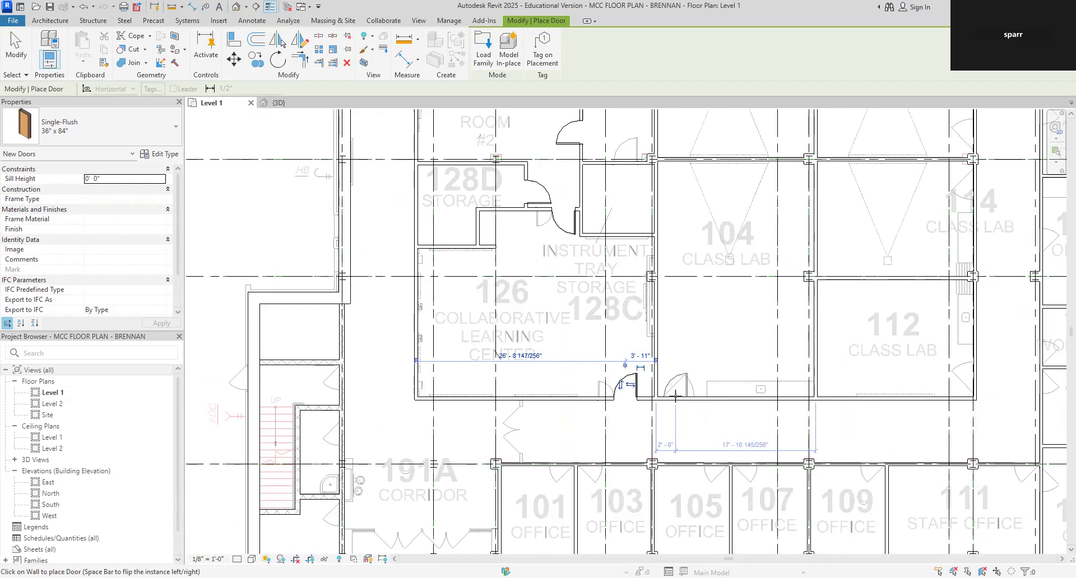
scroll(716, 324, "down", 1)
middle_click_drag(707, 361, 443, 568)
middle_click_drag(757, 395, 616, 463)
scroll(609, 443, "up", 7)
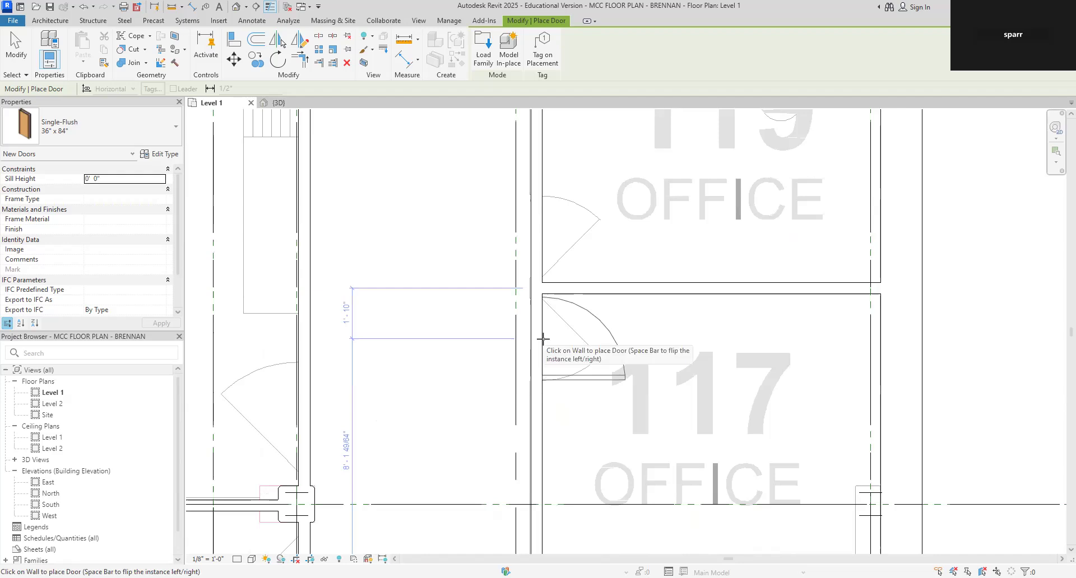
key("space")
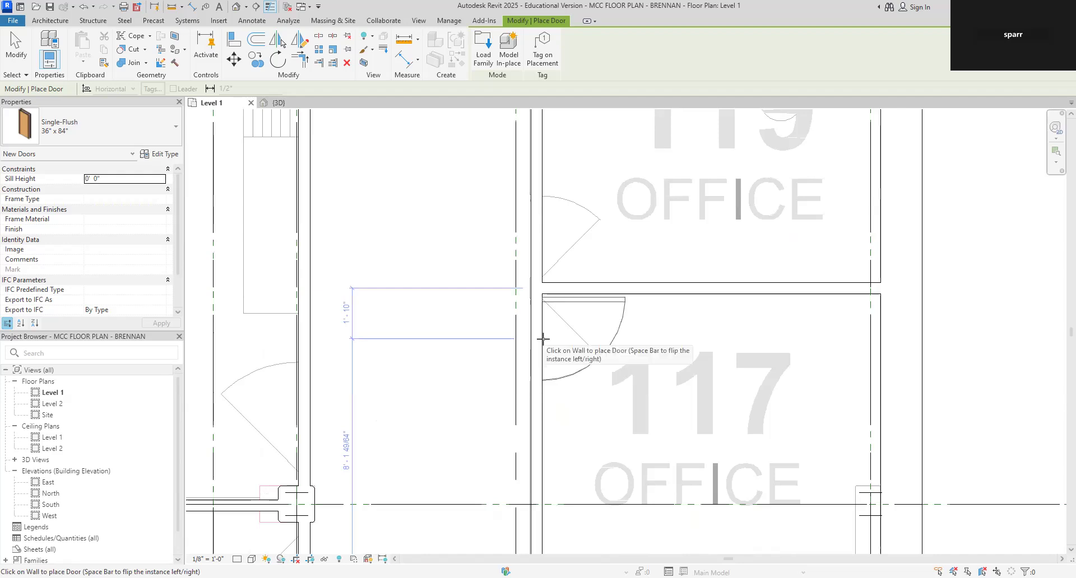
left_click(541, 340)
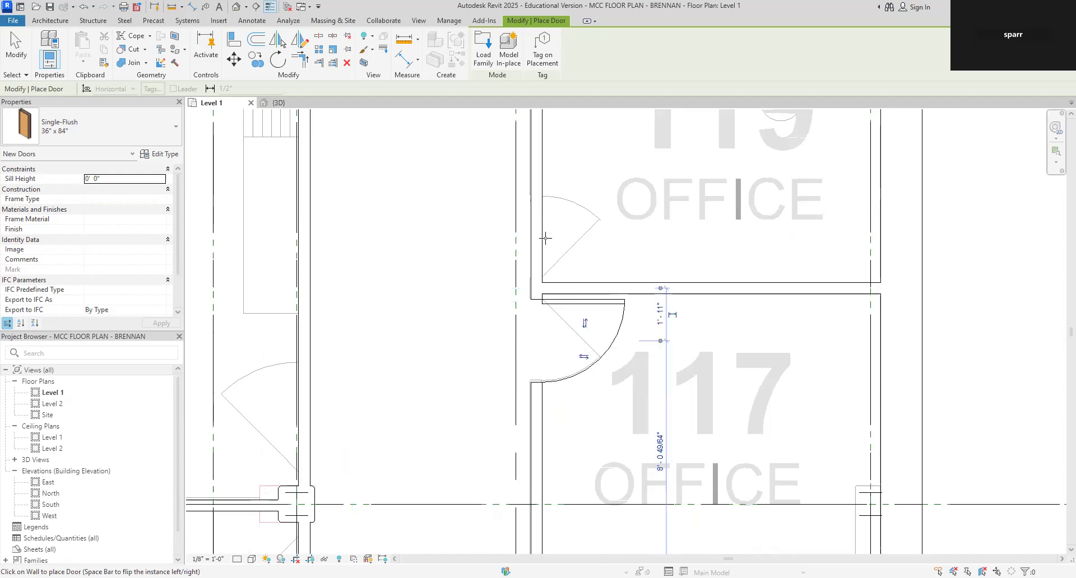
key("space")
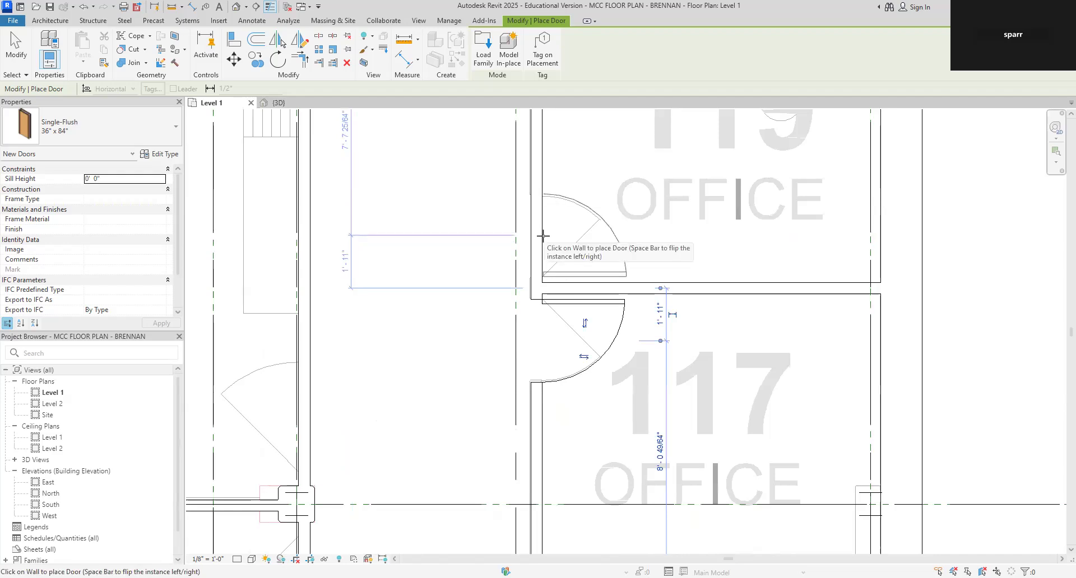
left_click(542, 235)
Place a flipped Single-Flush 36" x 84" door in office 121's corridor wall over the underlay door, swinging into the office.
scroll(607, 202, "down", 3)
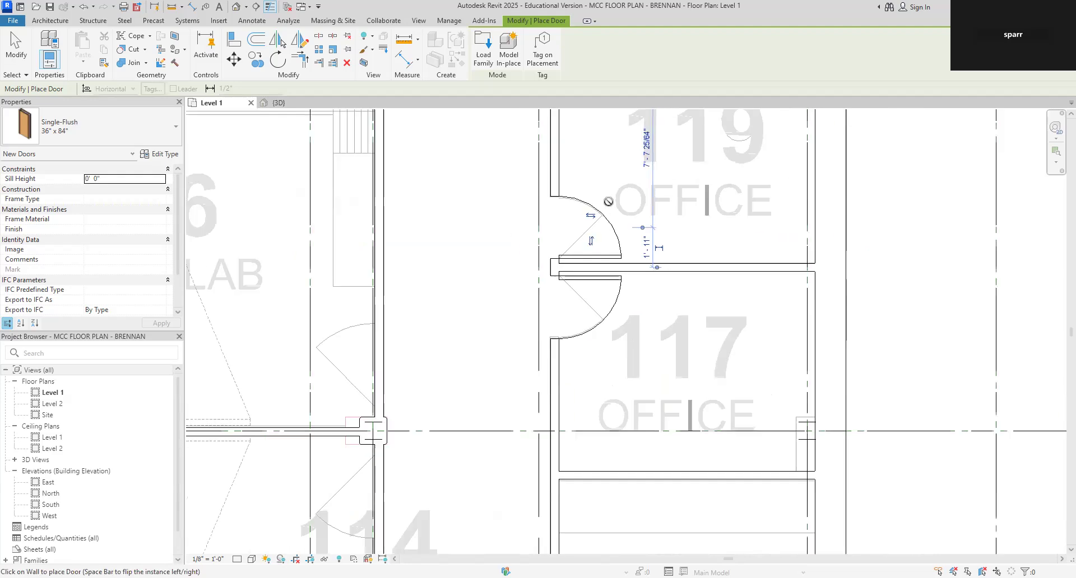
middle_click_drag(608, 201, 590, 461)
scroll(573, 303, "up", 2)
scroll(556, 282, "up", 2)
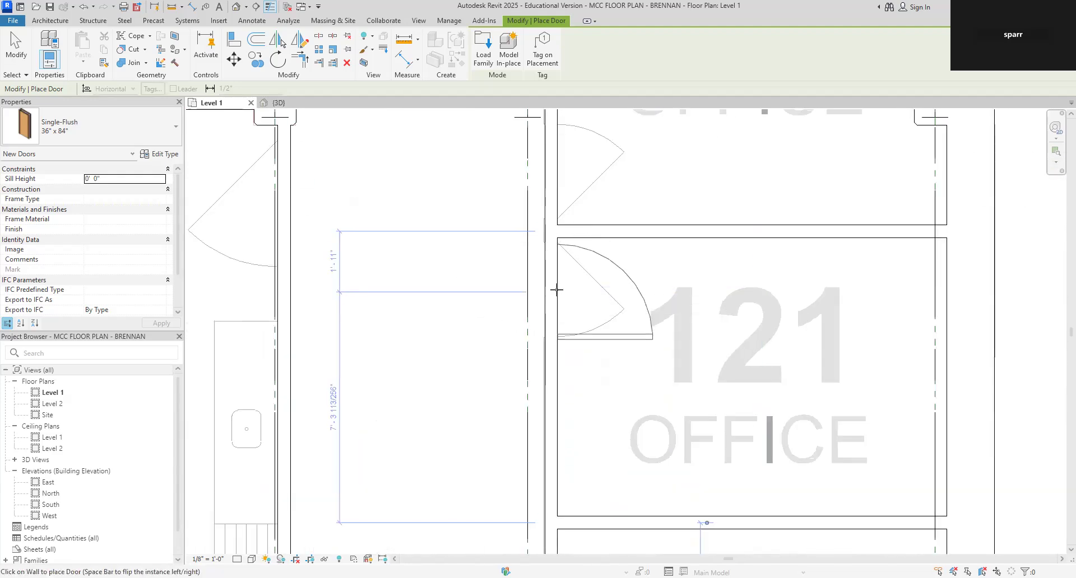
key("space")
left_click(556, 289)
Place a Single-Flush 36" x 84" door in office 123's corridor wall, swinging inward with its hinge beside office 121.
scroll(579, 206, "down", 1)
middle_click_drag(579, 207, 540, 303)
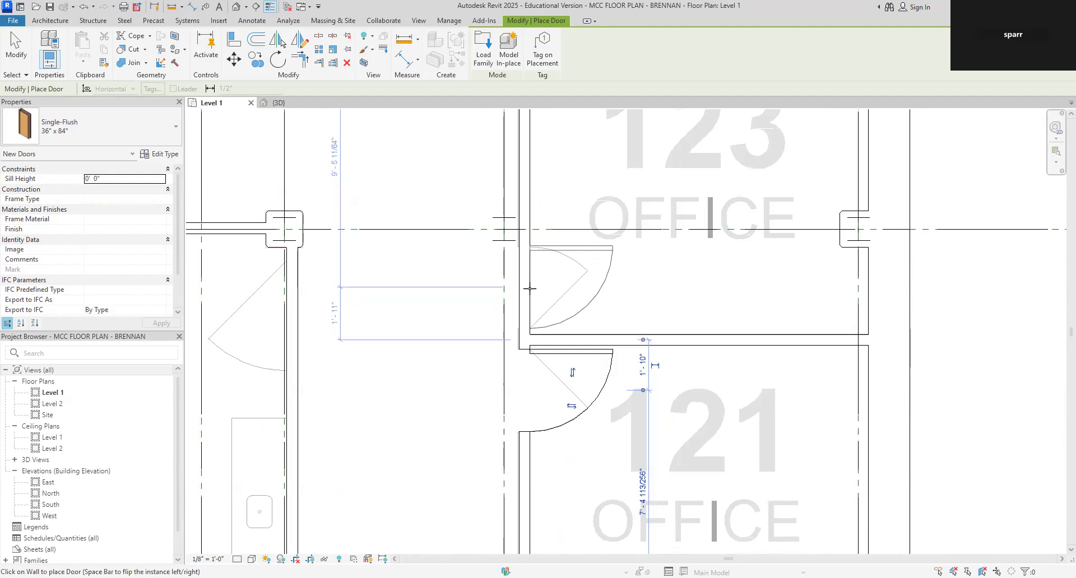
key("space")
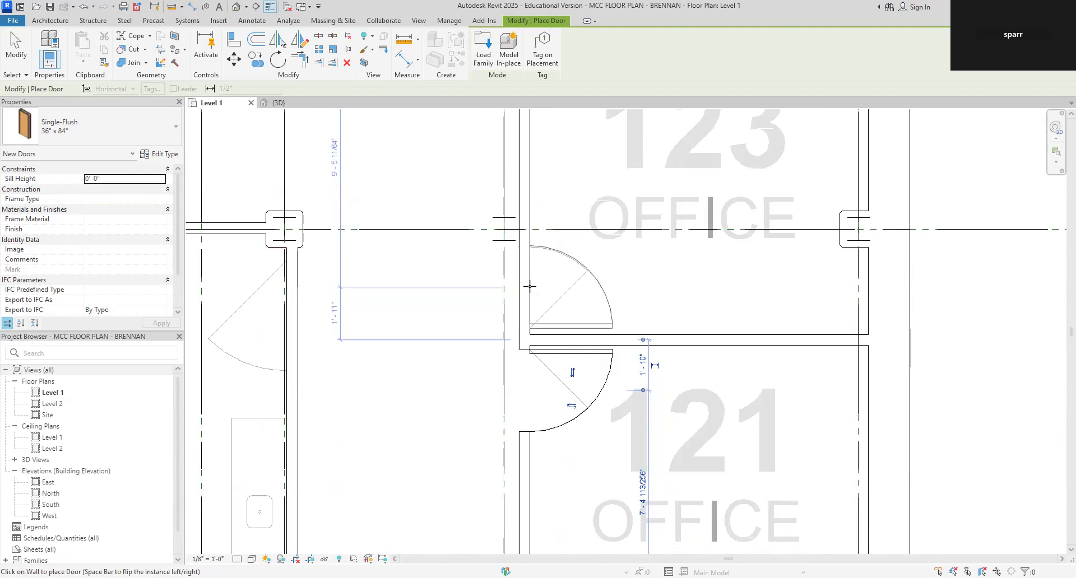
left_click(530, 287)
Place two mirrored Single-Flush 36" x 84" doors side by side in corridor 191C's exterior wall, swinging outward over the underlay pair.
scroll(653, 283, "down", 2)
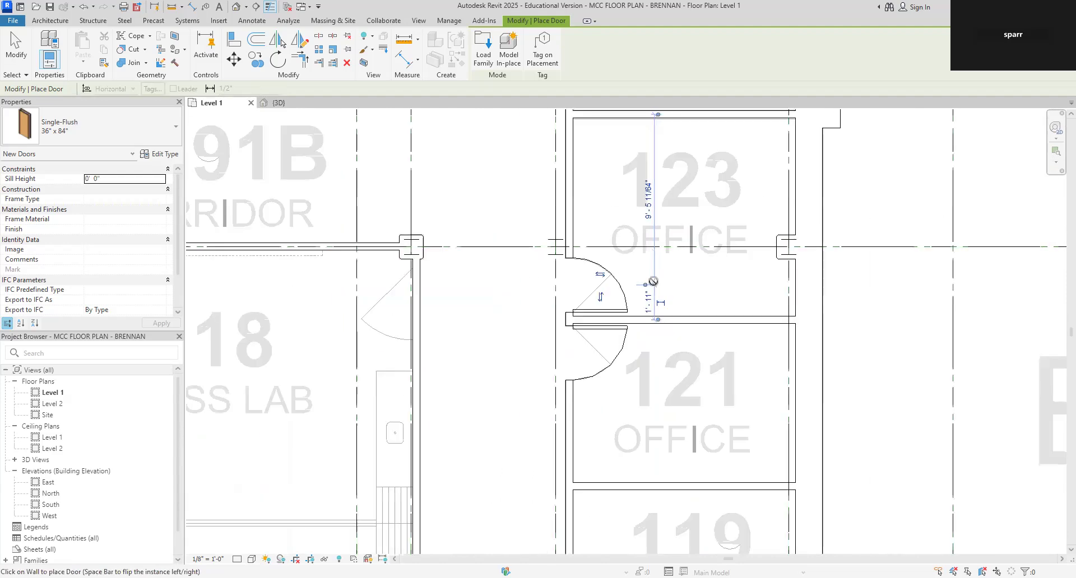
middle_click_drag(652, 284, 627, 470)
middle_click_drag(580, 353, 466, 456)
scroll(724, 385, "up", 3)
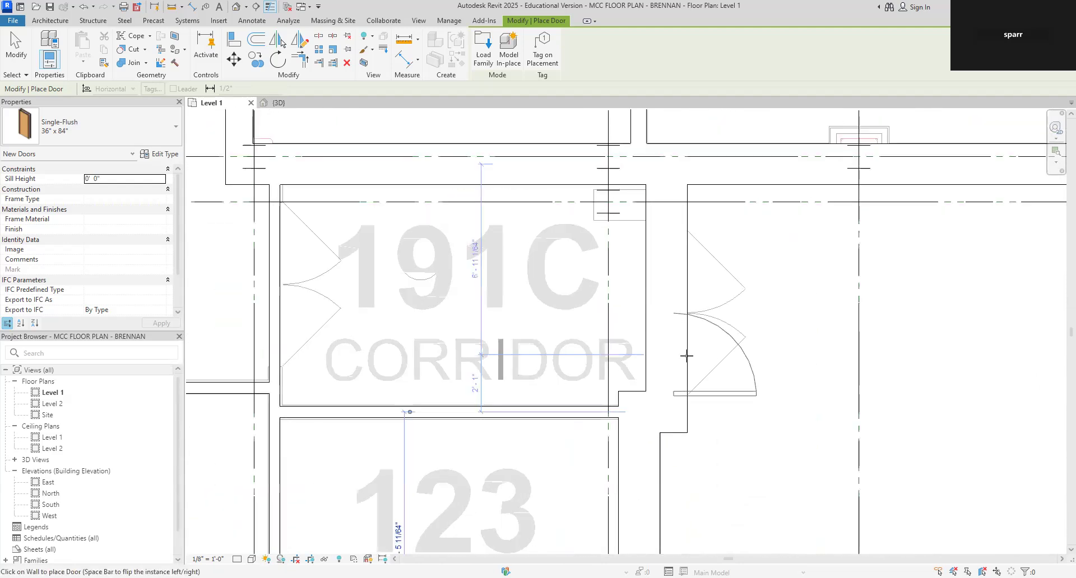
left_click(686, 356)
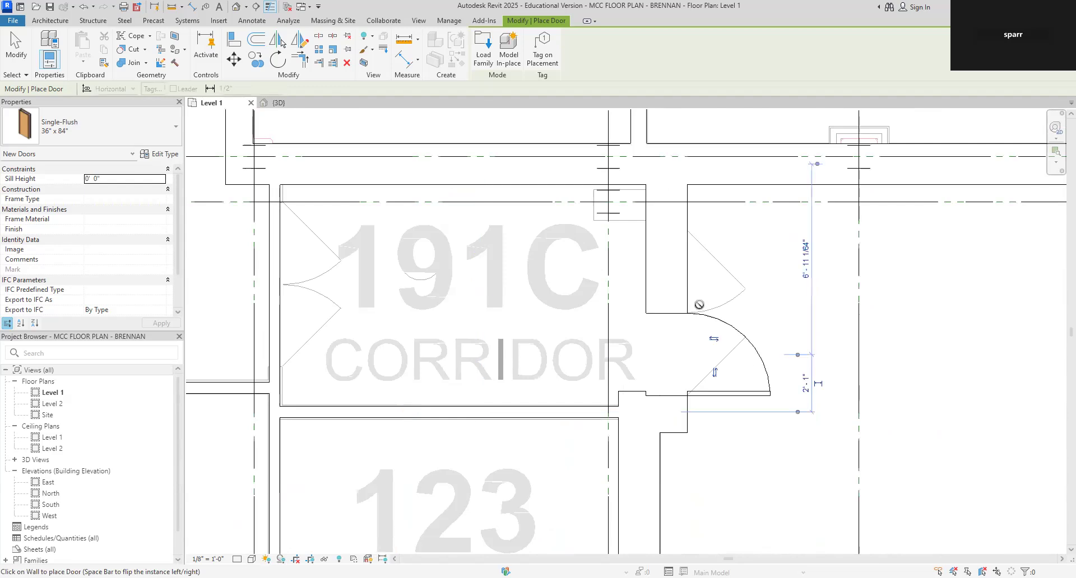
key("space")
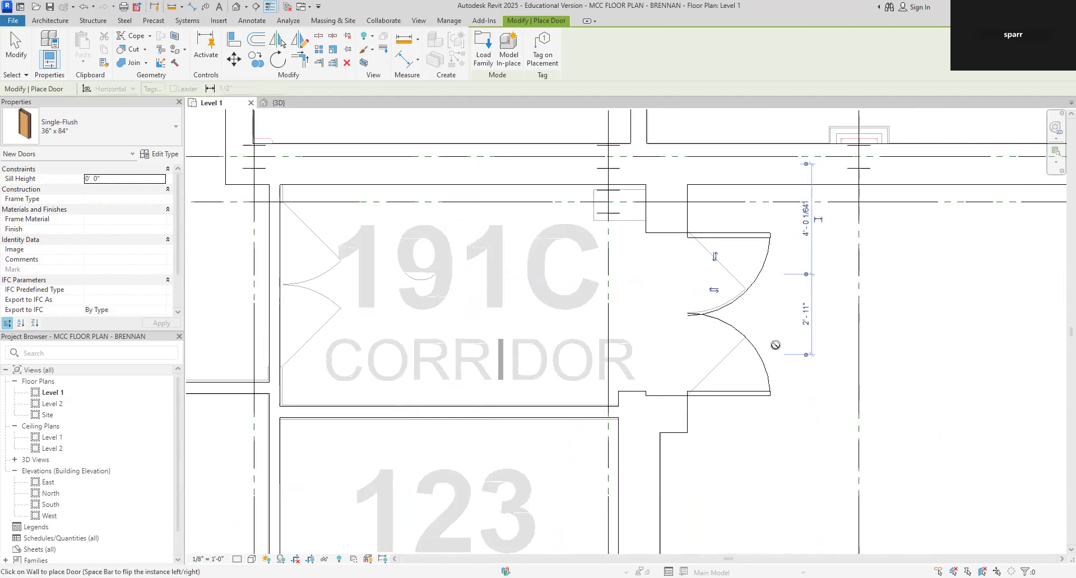
Place a flipped Single-Flush 36" x 84" door over the underlay door of the small room beside Hazard Waste Storage 154A, swinging inward.
scroll(785, 364, "down", 5)
middle_click_drag(785, 364, 537, 517)
middle_click_drag(887, 395, 726, 576)
scroll(771, 411, "up", 4)
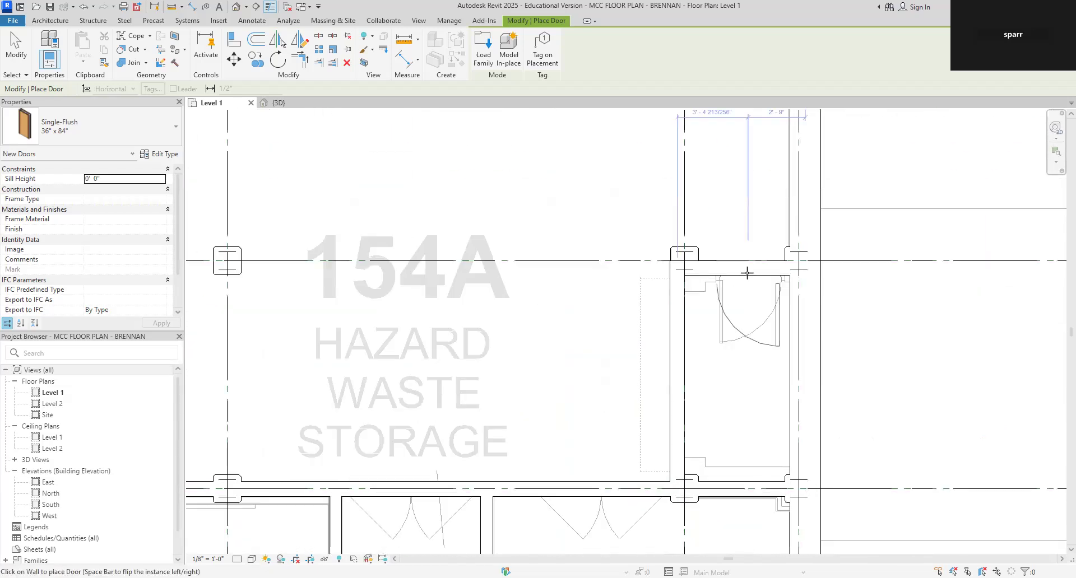
key("space")
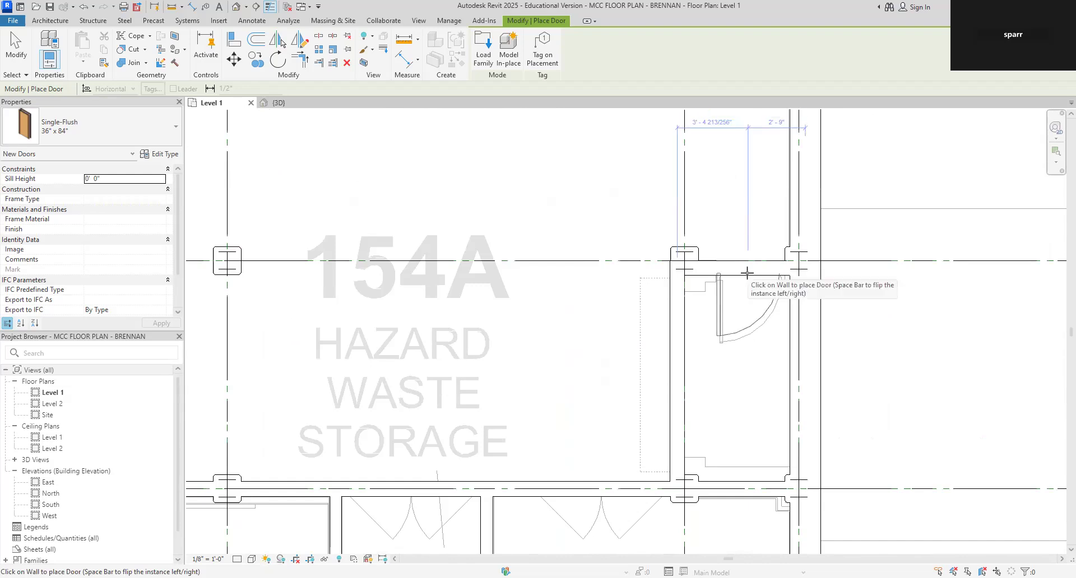
left_click(750, 276)
Place a mirrored pair of Single-Flush 36" x 84" doors between Hazard Waste Storage 154A and the small closet, swinging into the closet.
scroll(667, 457, "down", 2)
middle_click_drag(687, 425, 714, 328)
scroll(510, 420, "up", 5)
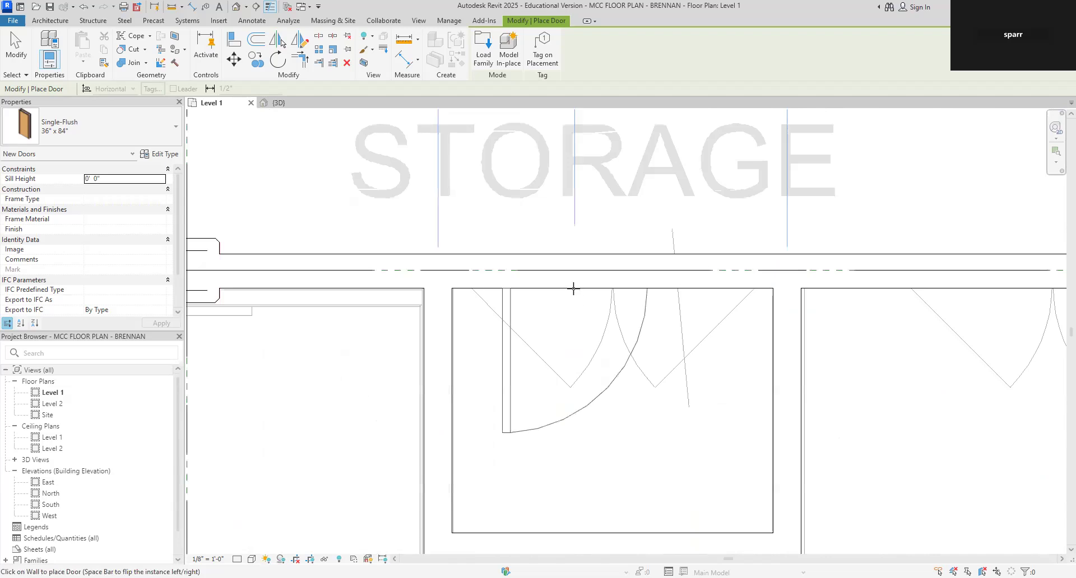
left_click(543, 290)
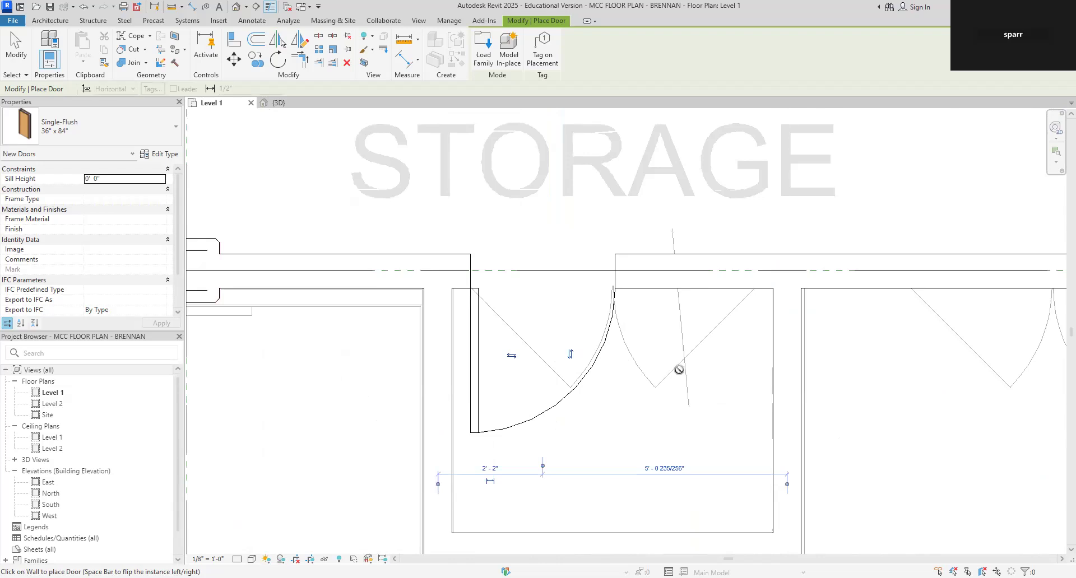
key("space")
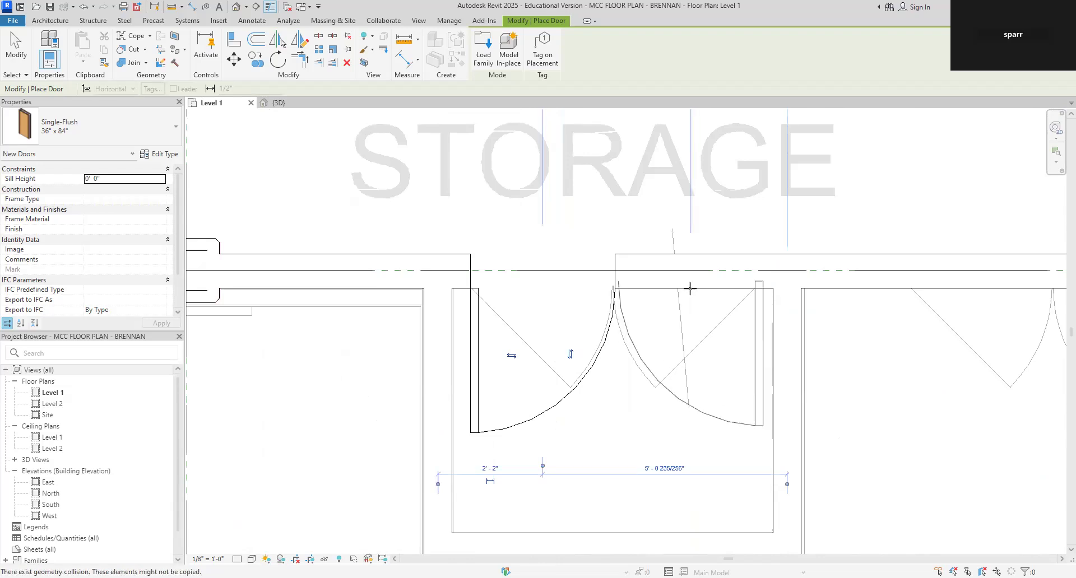
left_click(684, 288)
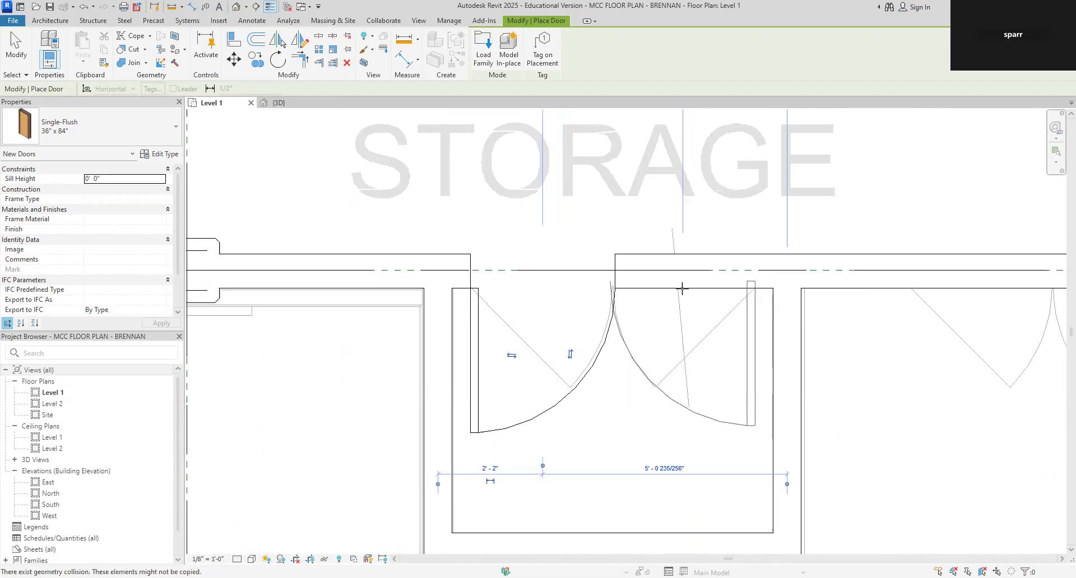
Place a mirrored pair of Single-Flush 36" x 84" doors between rooms 154A and 154B, swinging into 154B, and end door placement.
scroll(922, 389, "down", 3)
middle_click_drag(923, 395, 626, 398)
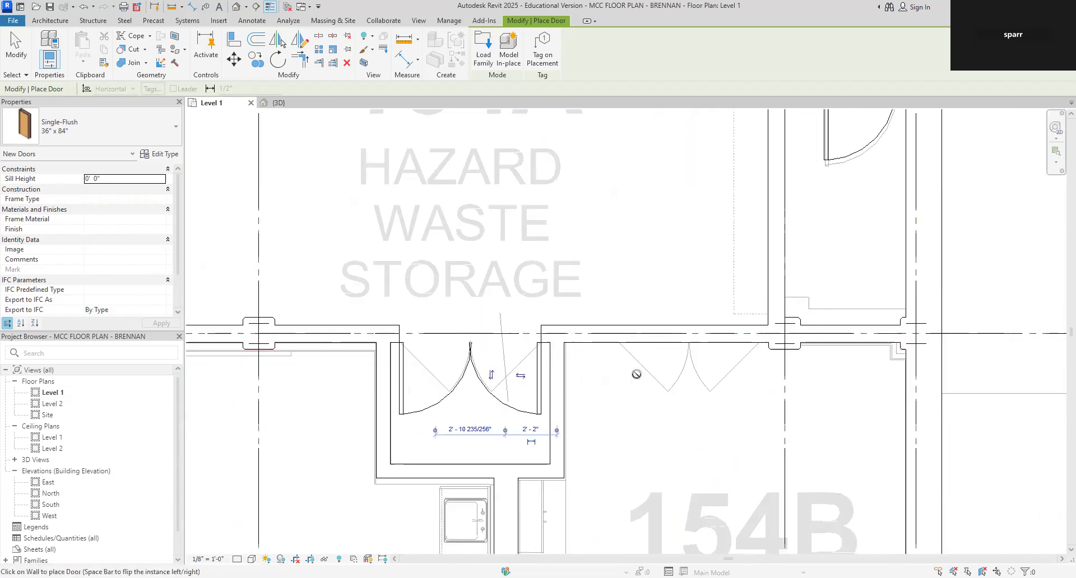
left_click(654, 336)
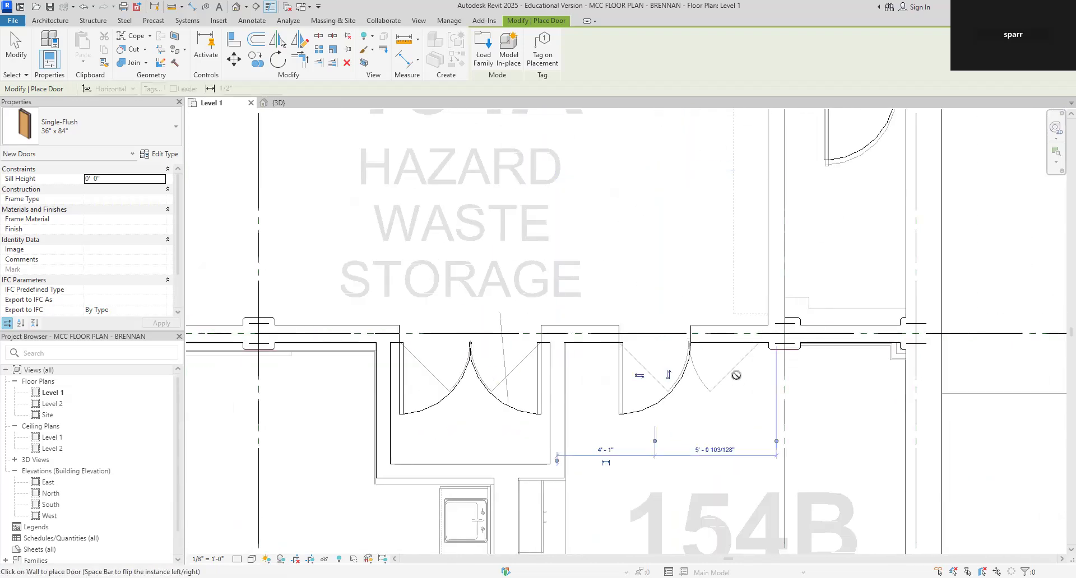
left_click(725, 341)
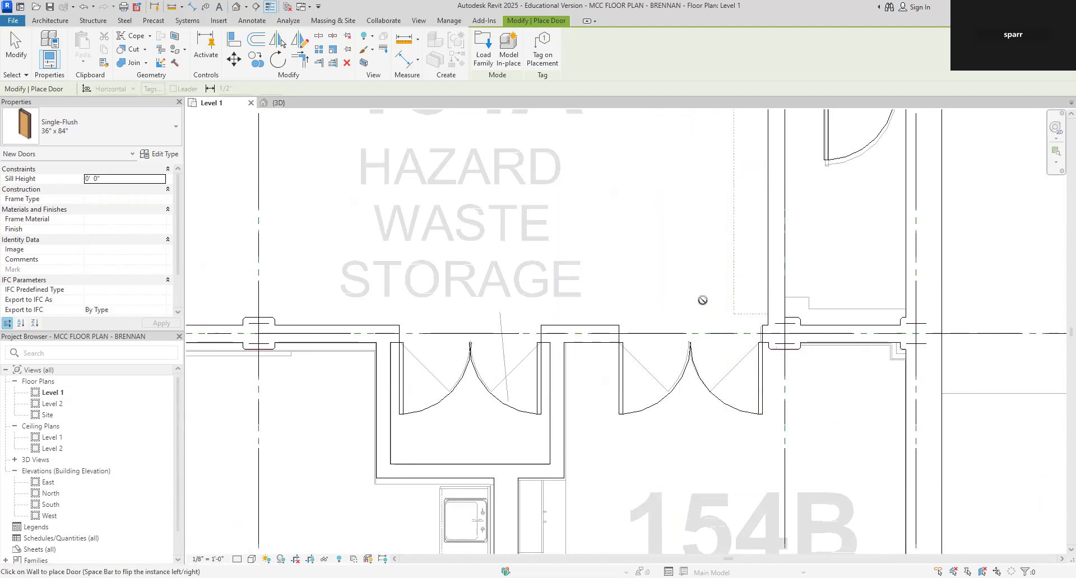
key("Escape")
key("Escape")
Examine the placed doors and the surrounding walls in the 3D view, including corridor 191C, the offices and room 126.
scroll(703, 305, "down", 3)
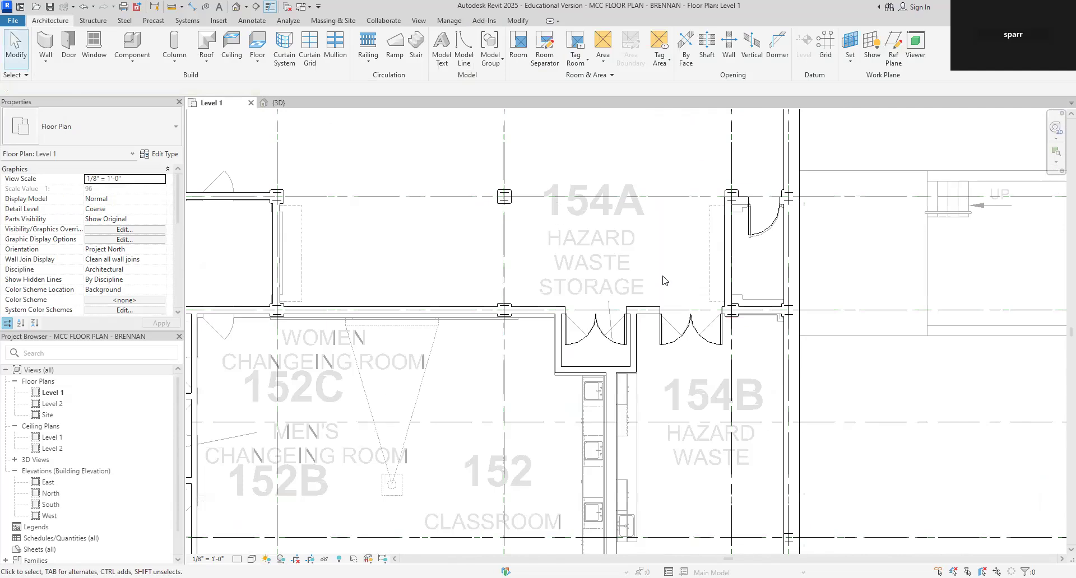
scroll(662, 276, "down", 2)
middle_click_drag(672, 282, 692, 396)
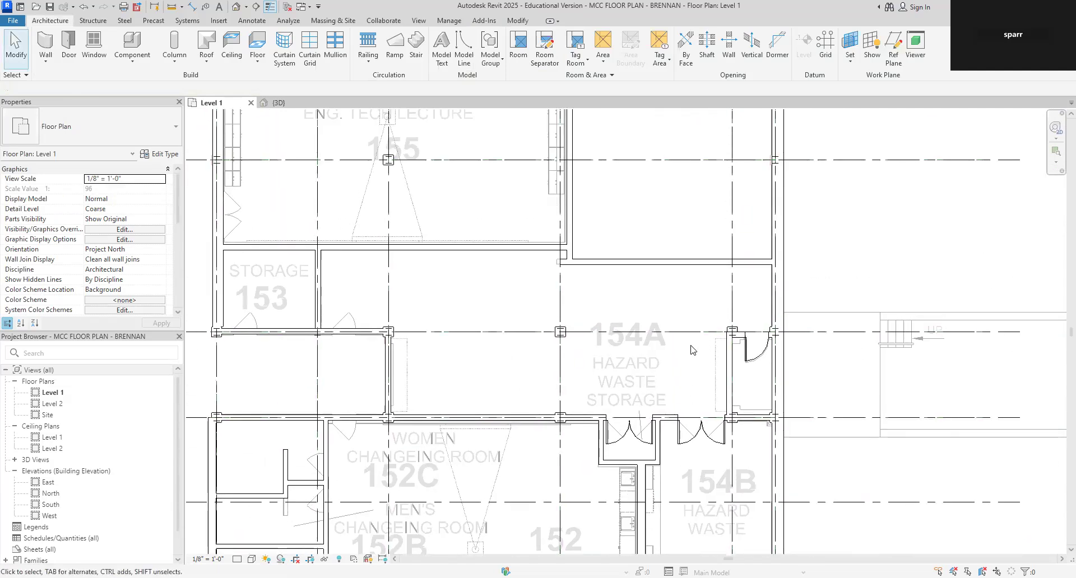
middle_click_drag(691, 351, 703, 432)
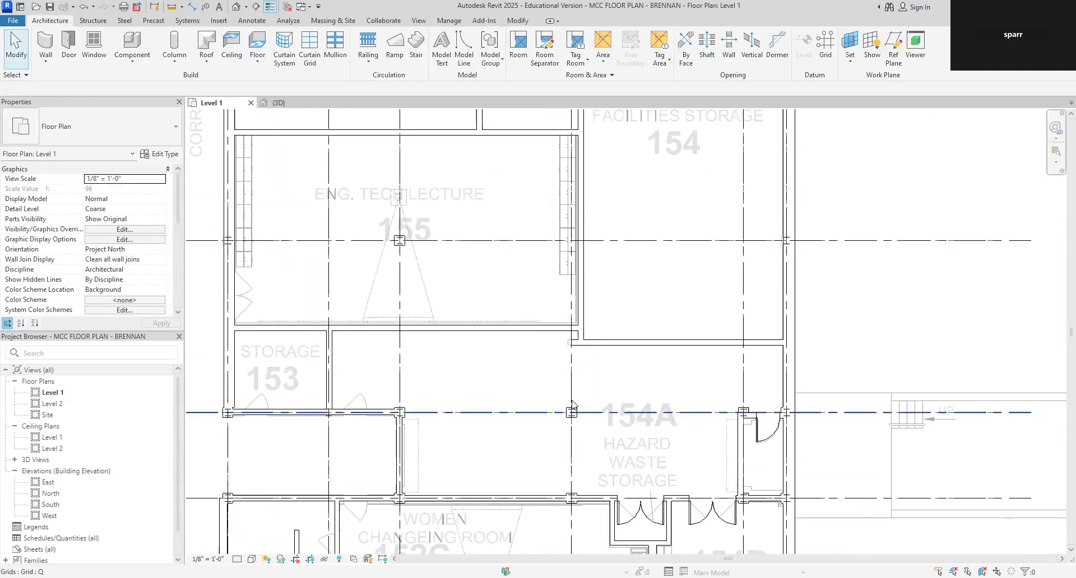
left_click(281, 103)
scroll(656, 419, "up", 8)
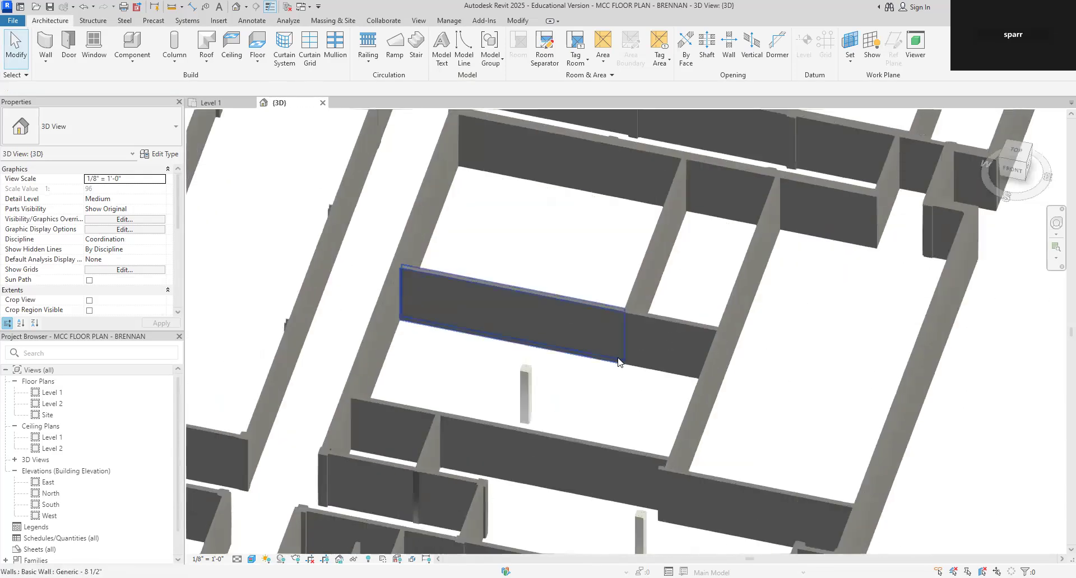
middle_click_drag(628, 370, 633, 577)
scroll(745, 325, "up", 3)
middle_click_drag(767, 280, 666, 551)
scroll(723, 398, "down", 10)
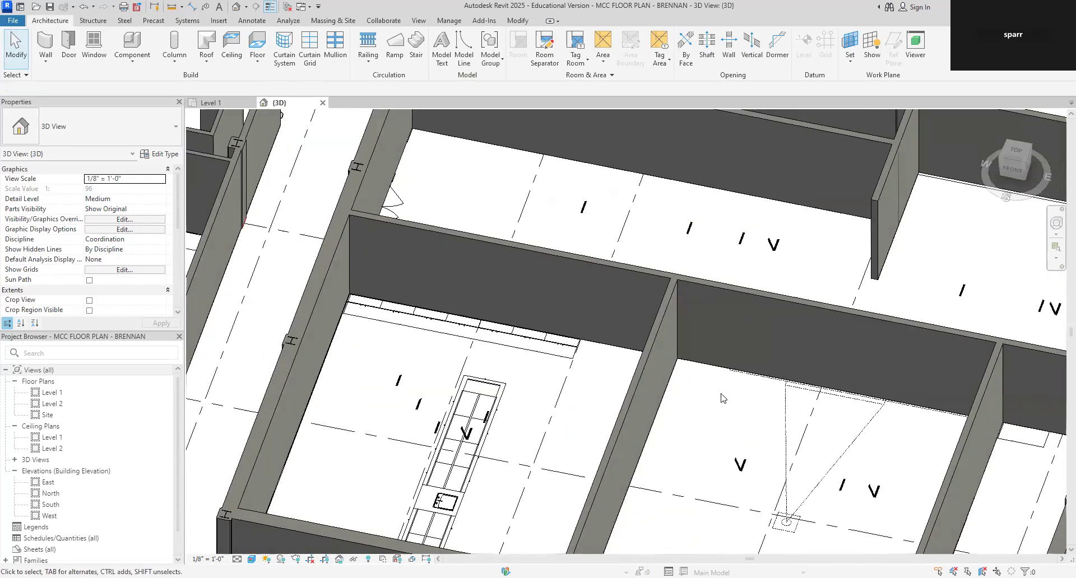
scroll(567, 493, "up", 10)
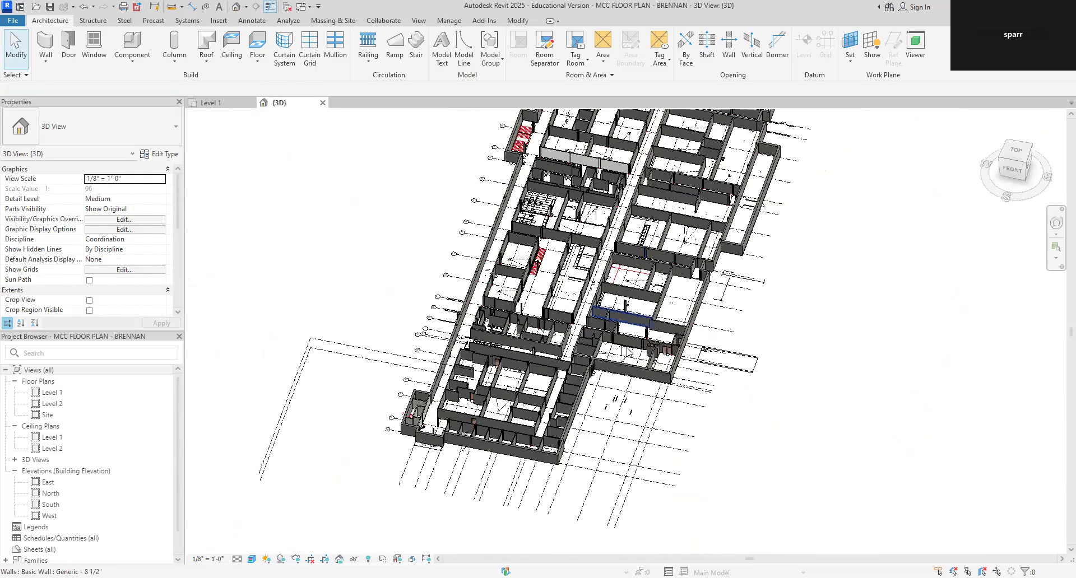
scroll(649, 319, "up", 5)
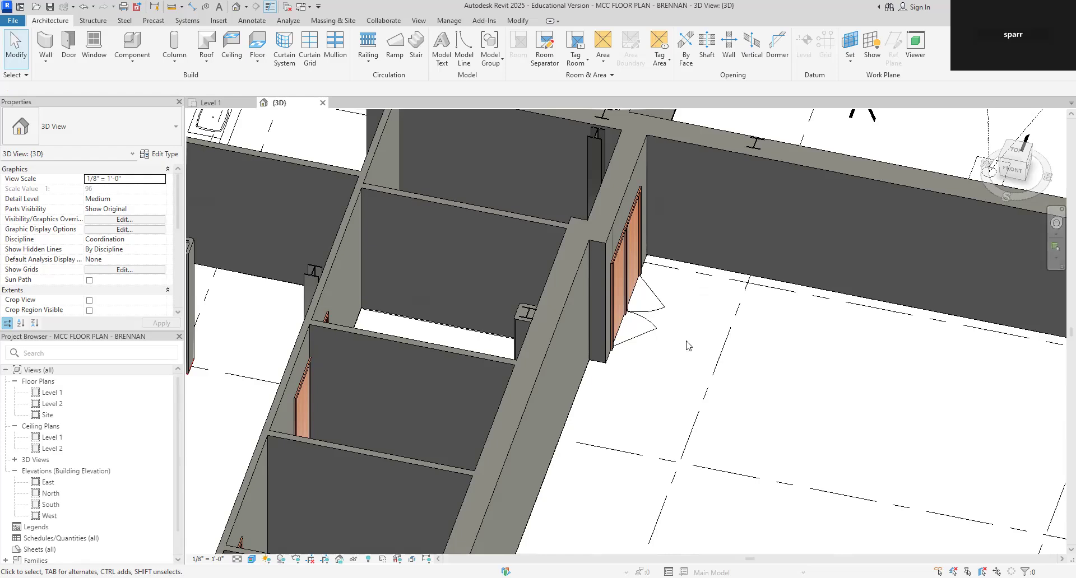
scroll(539, 466, "down", 7)
middle_click_drag(551, 454, 599, 483)
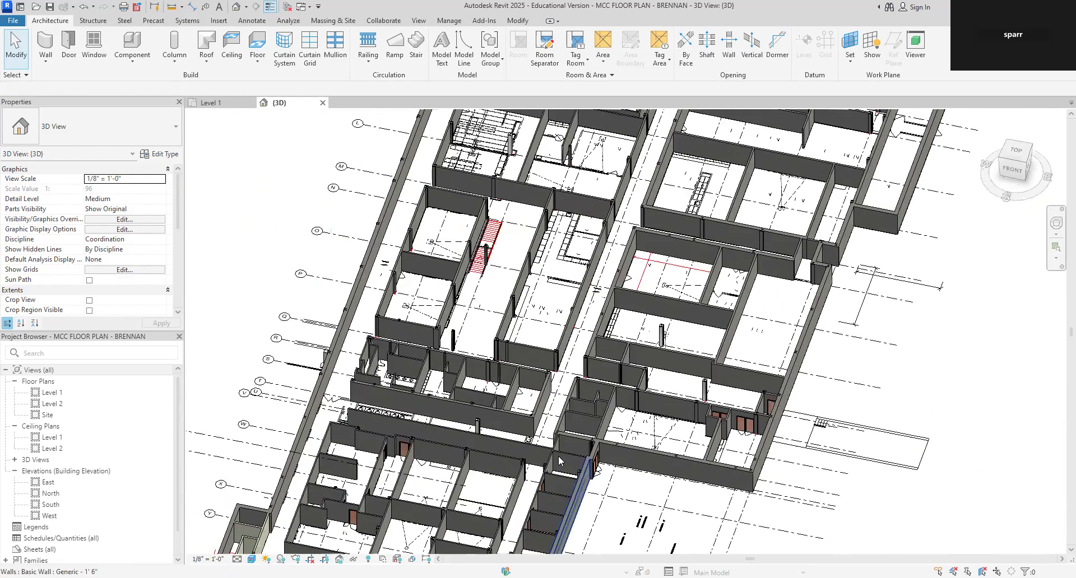
scroll(514, 442, "down", 2)
scroll(513, 442, "up", 6)
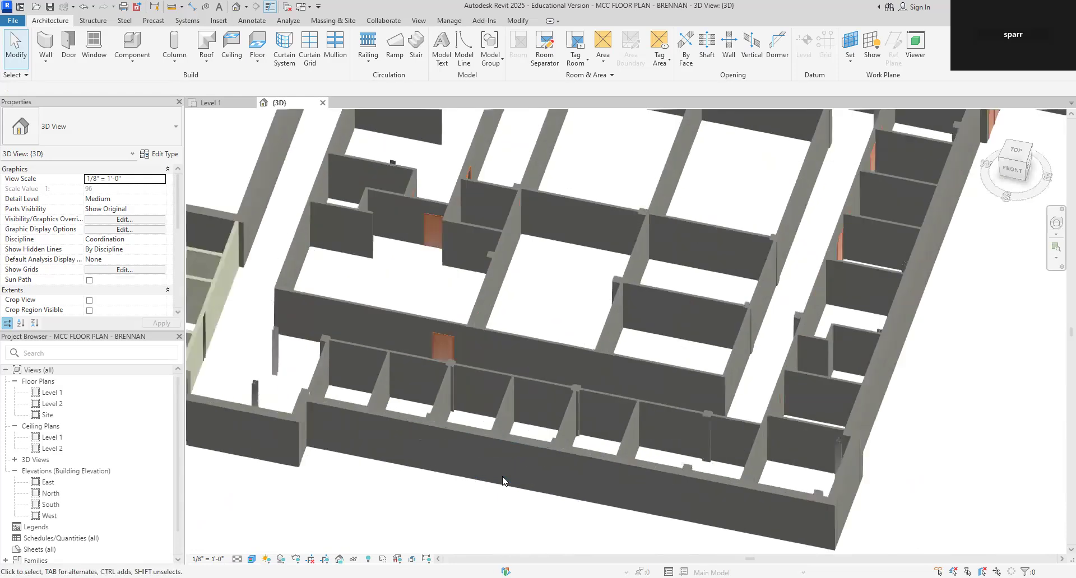
scroll(497, 479, "up", 2)
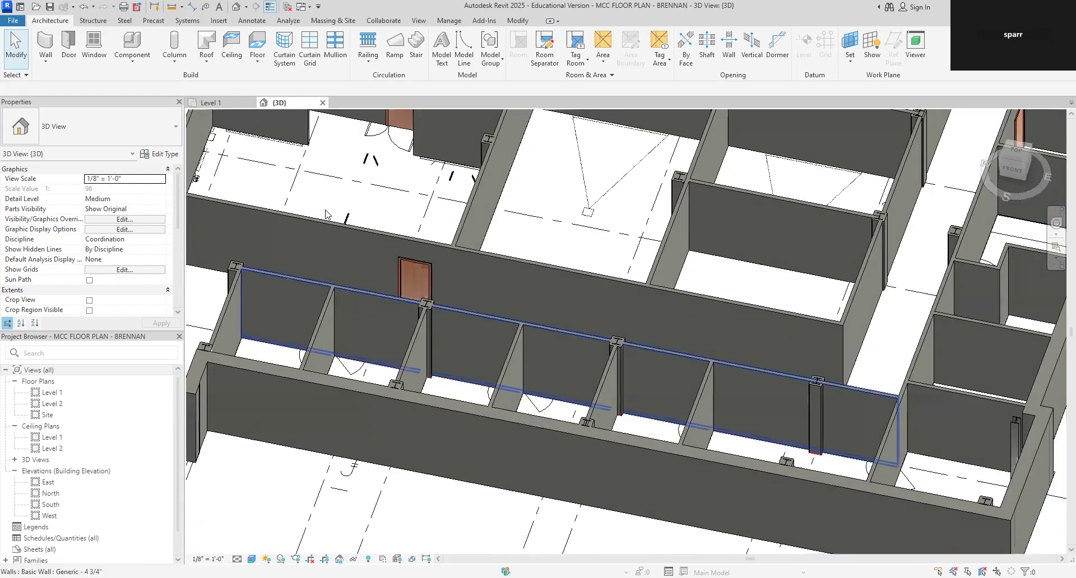
Return to the Level 1 plan and place Single-Flush 36" x 84" doors into Storage 153 and the neighbouring room, swinging inward.
left_click(212, 102)
scroll(238, 406, "down", 1)
scroll(238, 406, "up", 5)
scroll(238, 406, "up", 2)
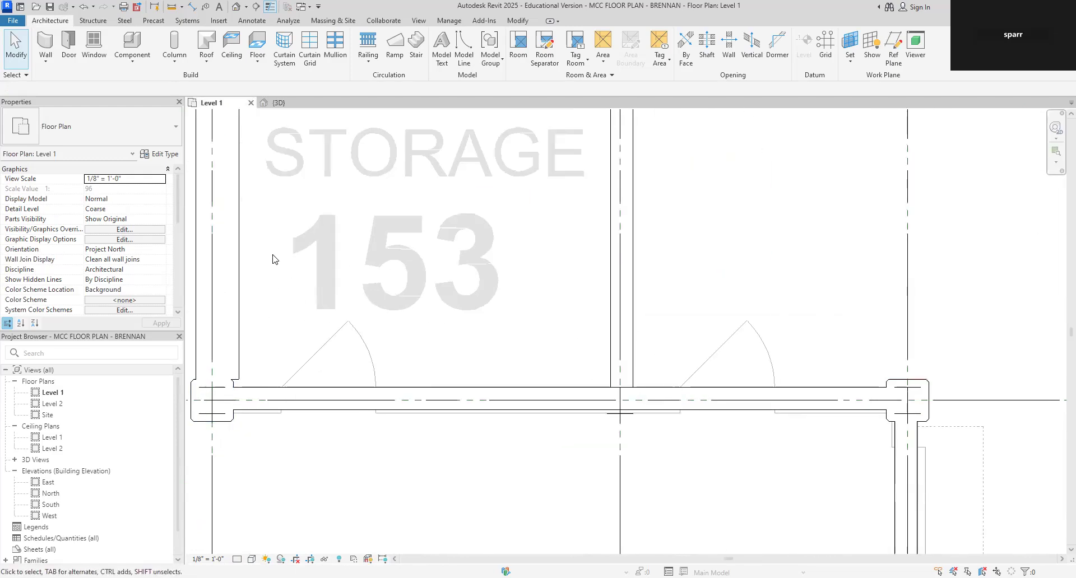
left_click(69, 55)
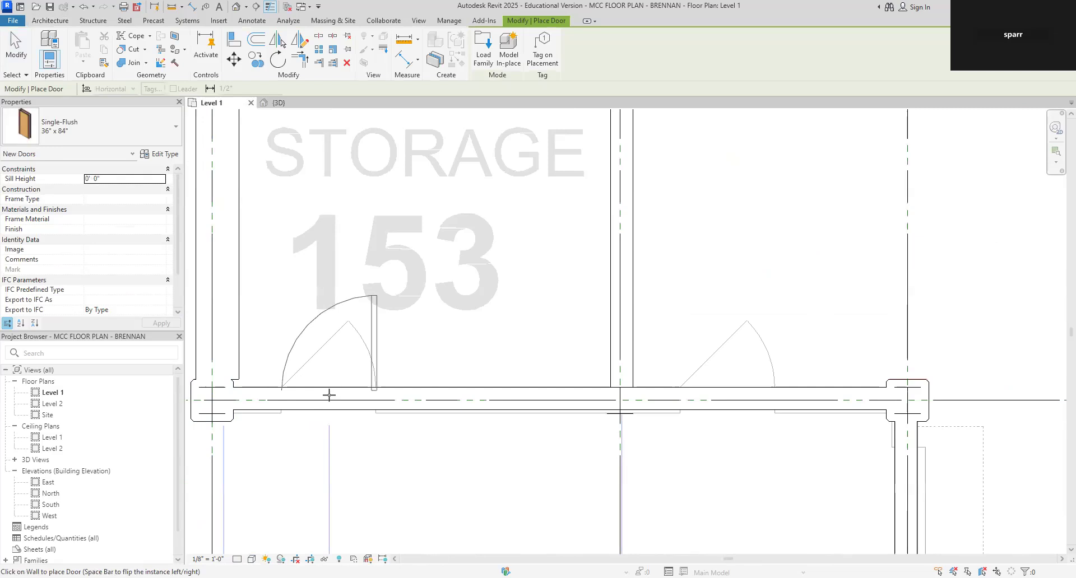
key("space")
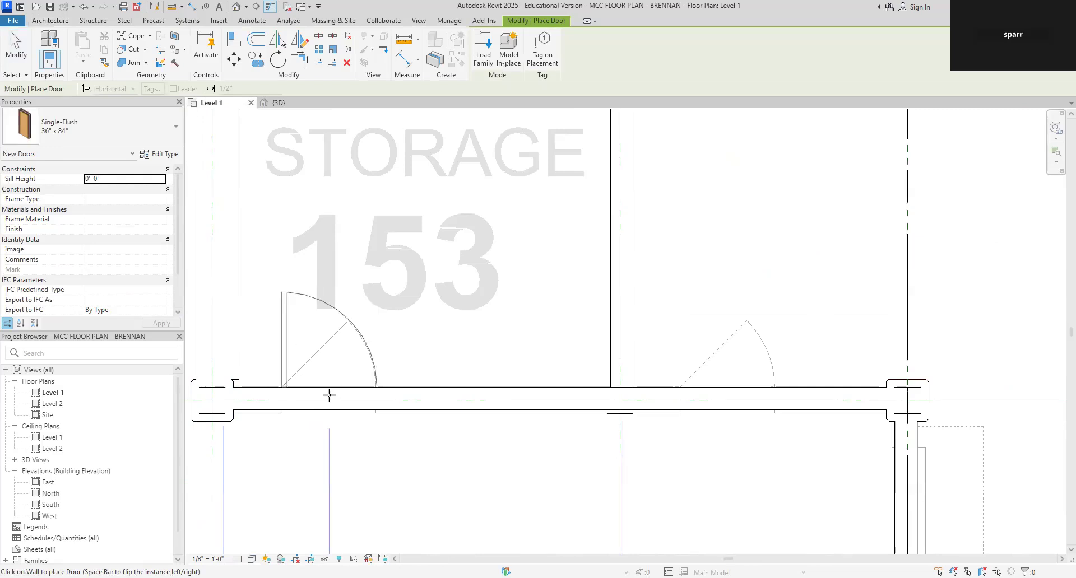
left_click(329, 395)
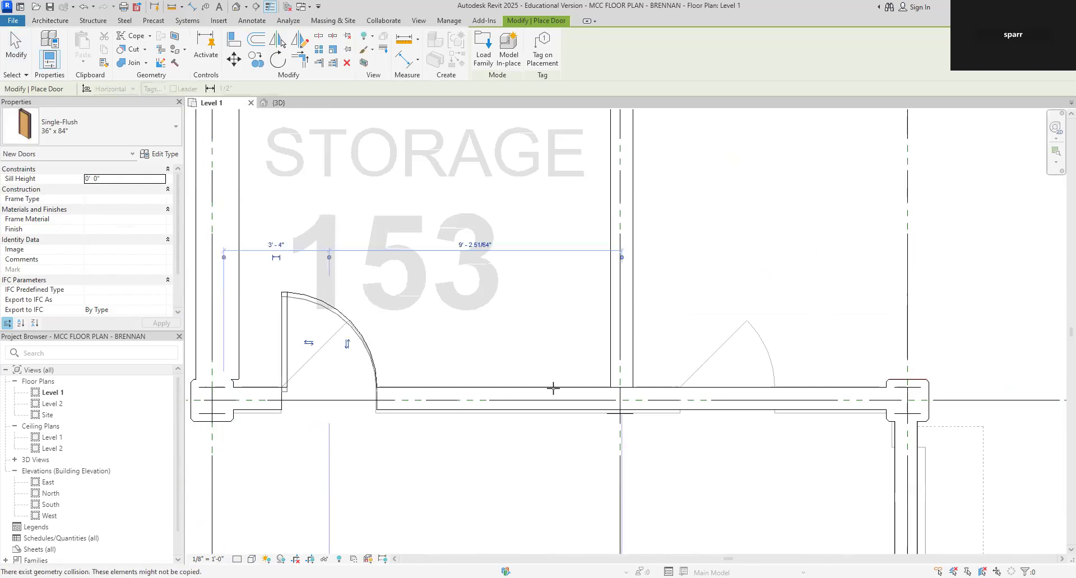
left_click(731, 389)
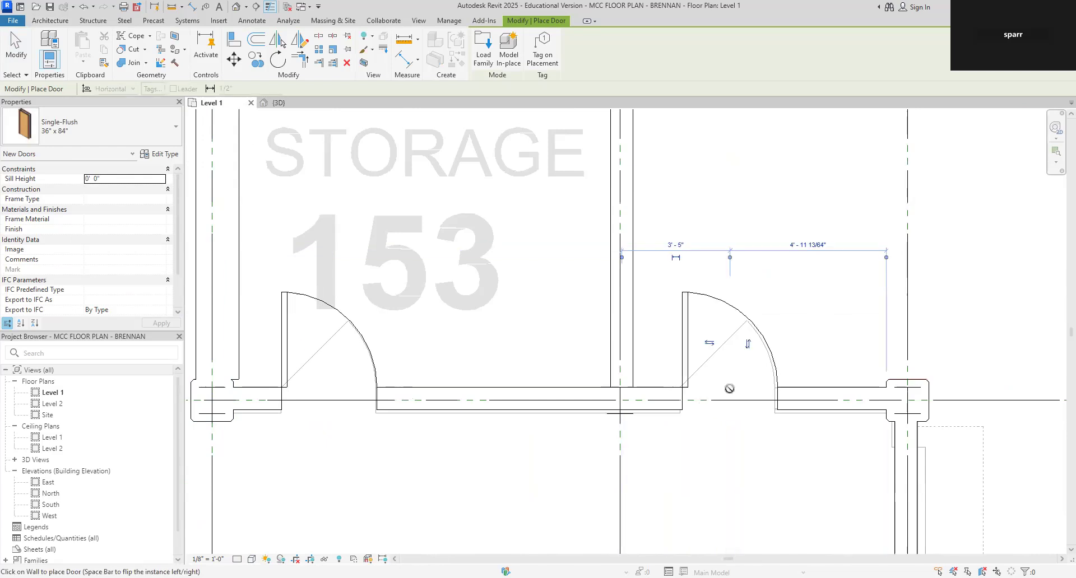
Place a flipped Single-Flush 36" x 84" door over the underlay door in Classroom 152's upper wall, swinging into the classroom.
scroll(732, 404, "down", 5)
middle_click_drag(725, 373, 668, 181)
scroll(703, 358, "up", 4)
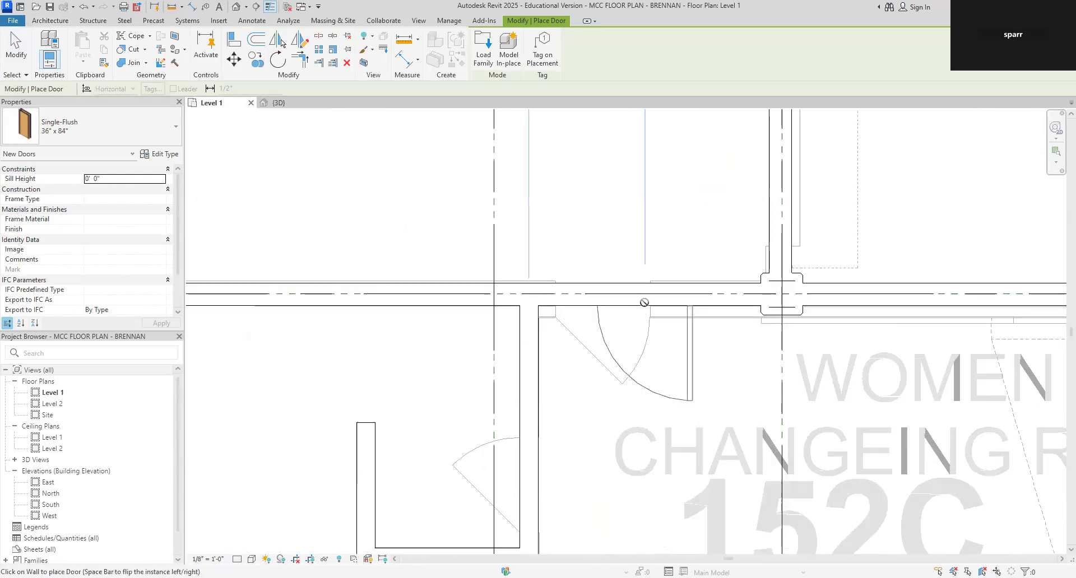
key("space")
left_click(602, 302)
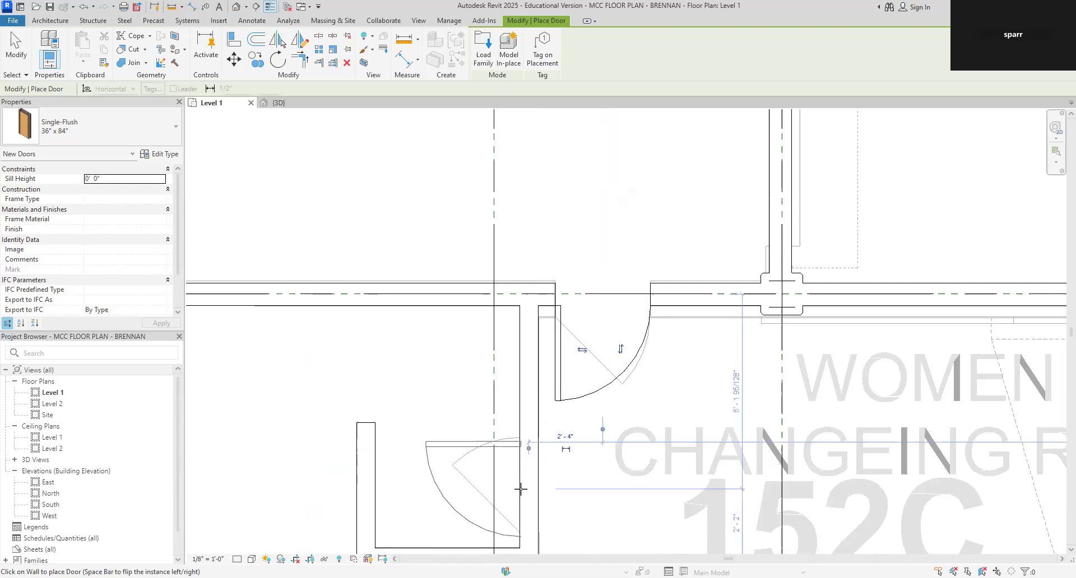
Place mirrored Single-Flush 36" x 84" doors for Women's Changing Room 152C and Men's Changing Room 152B, swinging into the changing rooms.
scroll(521, 487, "down", 5)
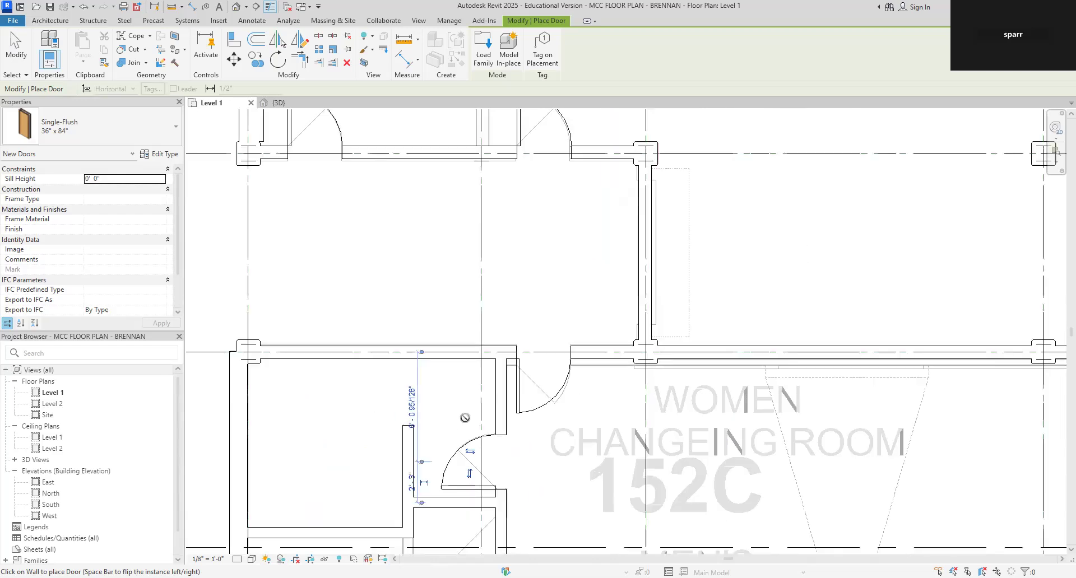
middle_click_drag(603, 359, 677, 235)
scroll(621, 367, "up", 3)
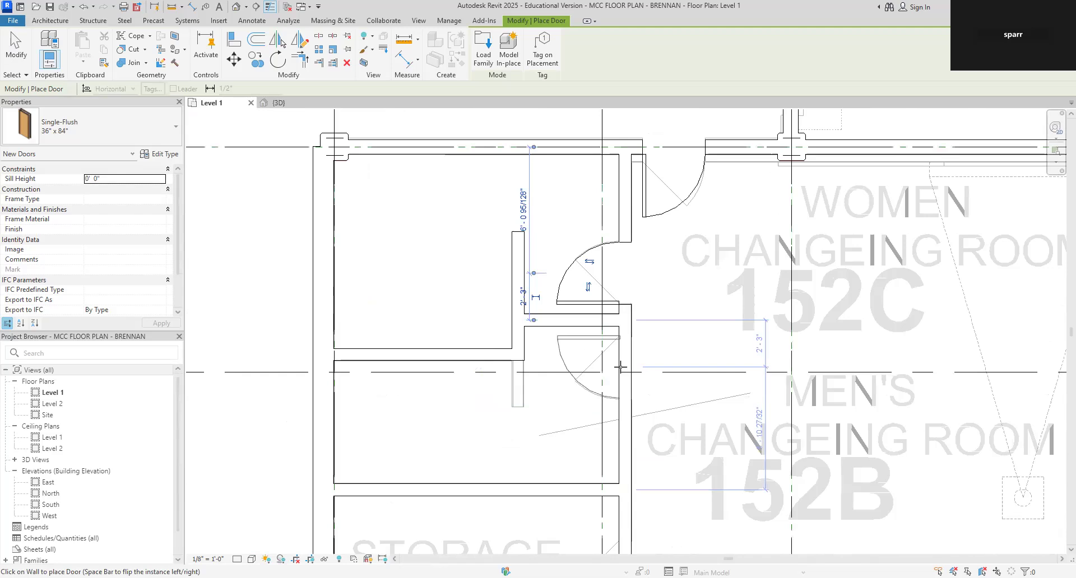
key("space")
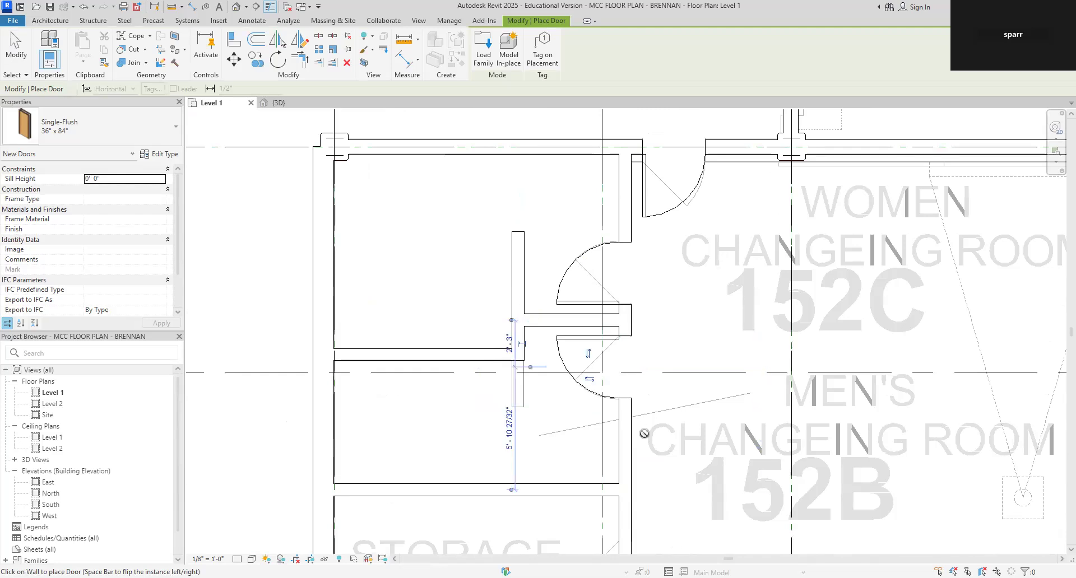
Place a mirrored pair of Single-Flush 36" x 84" doors between Storage 152A and Classroom 152, swinging into the storage room.
scroll(644, 435, "down", 3)
middle_click_drag(646, 439, 666, 418)
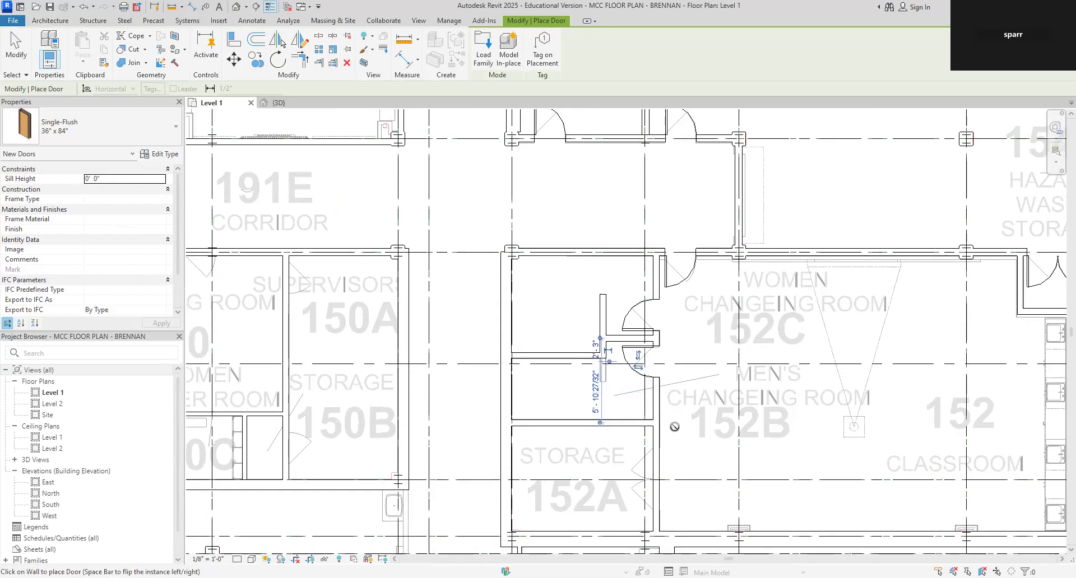
middle_click_drag(658, 471, 639, 362)
scroll(638, 361, "up", 5)
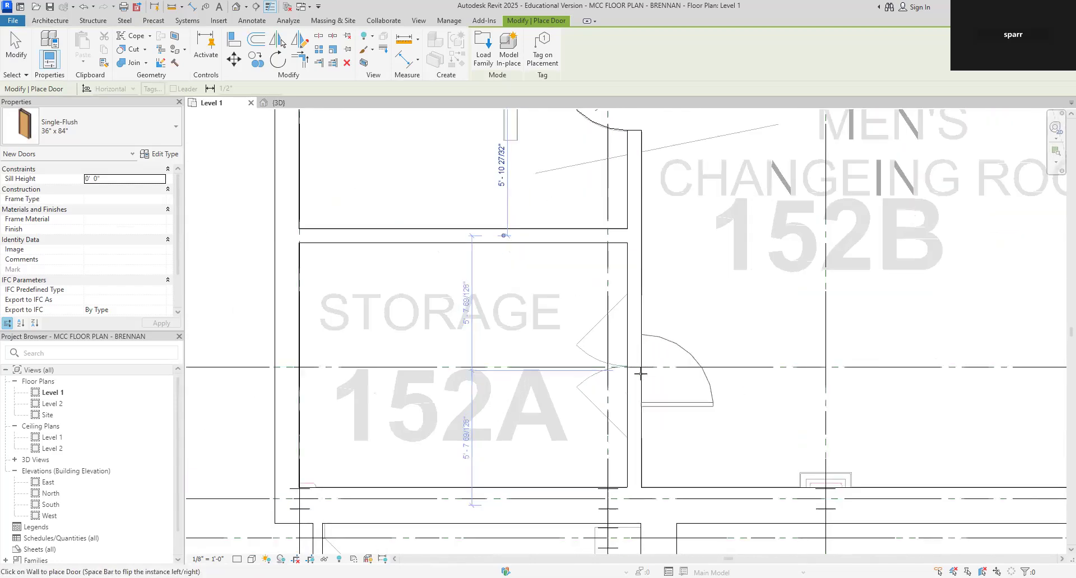
left_click(626, 318)
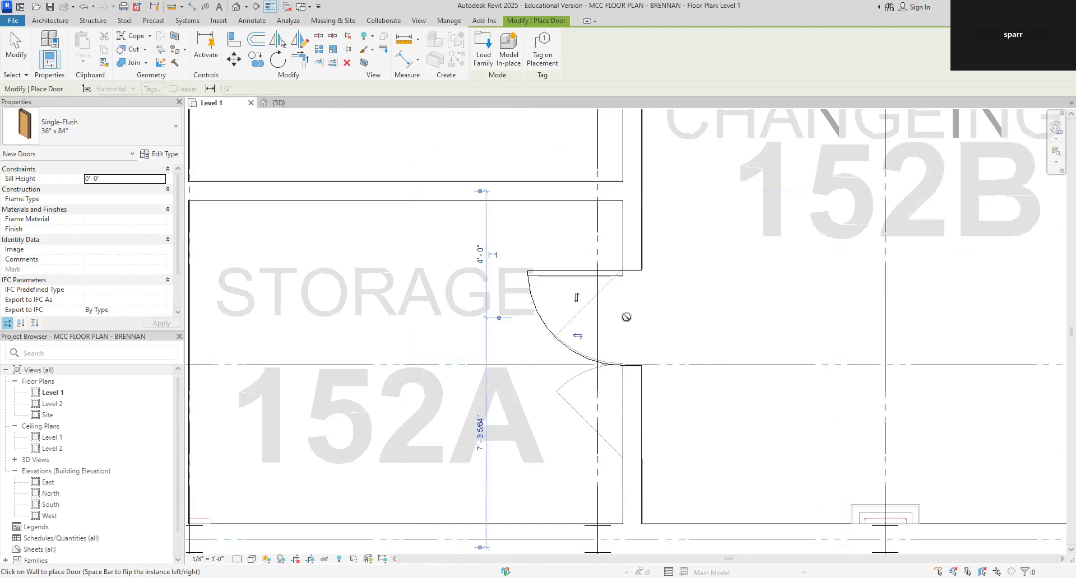
left_click(620, 409)
scroll(620, 409, "down", 5)
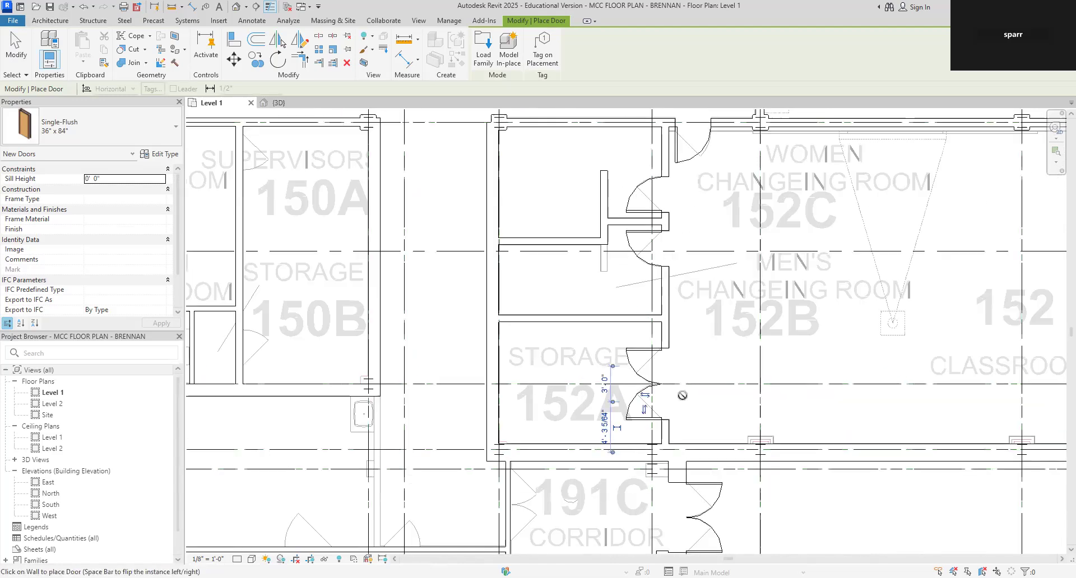
Place Single-Flush 36" x 84" doors over the two underlay doors in the wall above Corridor 191B, mirrored and swinging away from the corridor.
middle_click_drag(682, 395, 779, 307)
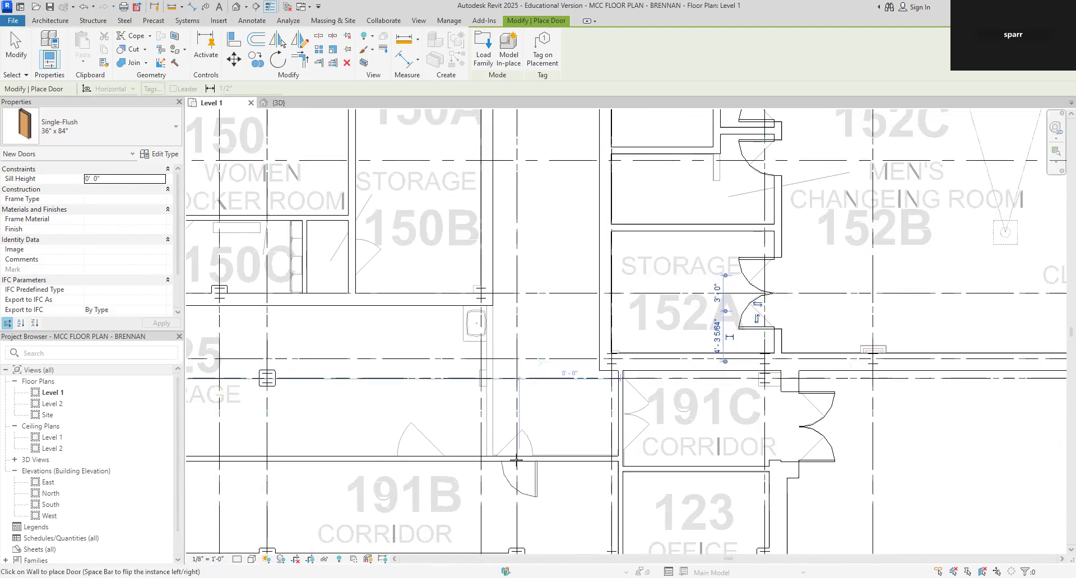
scroll(516, 460, "up", 5)
left_click(510, 446)
scroll(413, 451, "down", 3)
middle_click_drag(255, 460, 458, 422)
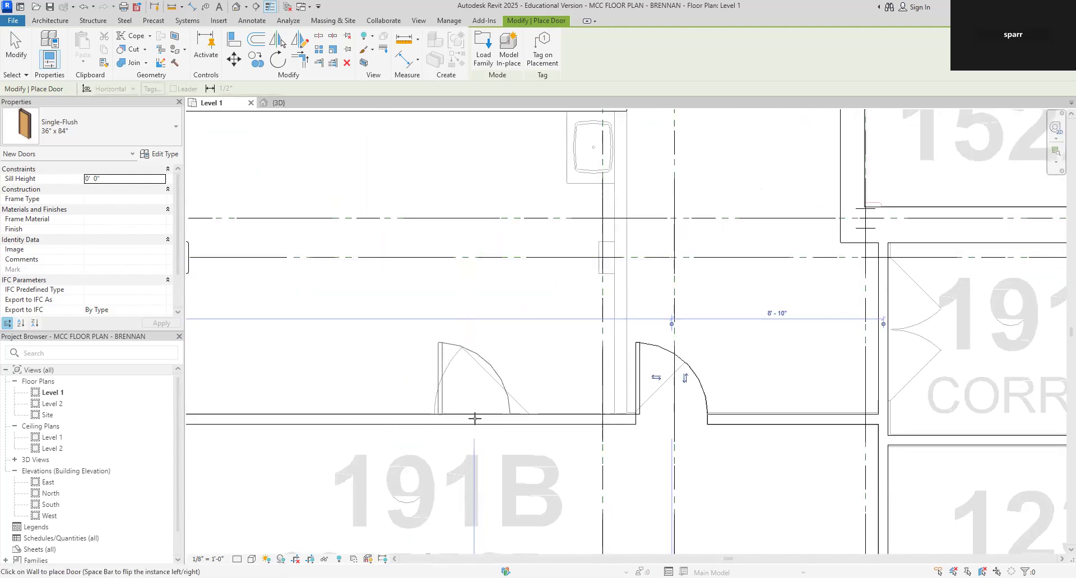
key("space")
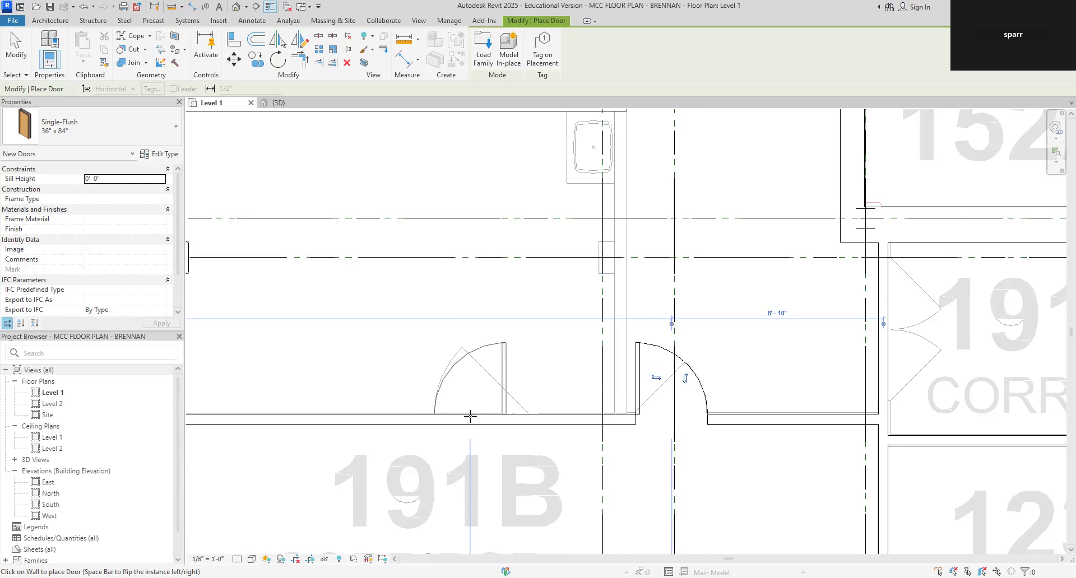
Place a Single-Flush 36" x 84" door at the left end of Class Lab 124's upper wall, swinging into the lab.
scroll(488, 414, "down", 6)
scroll(490, 446, "up", 6)
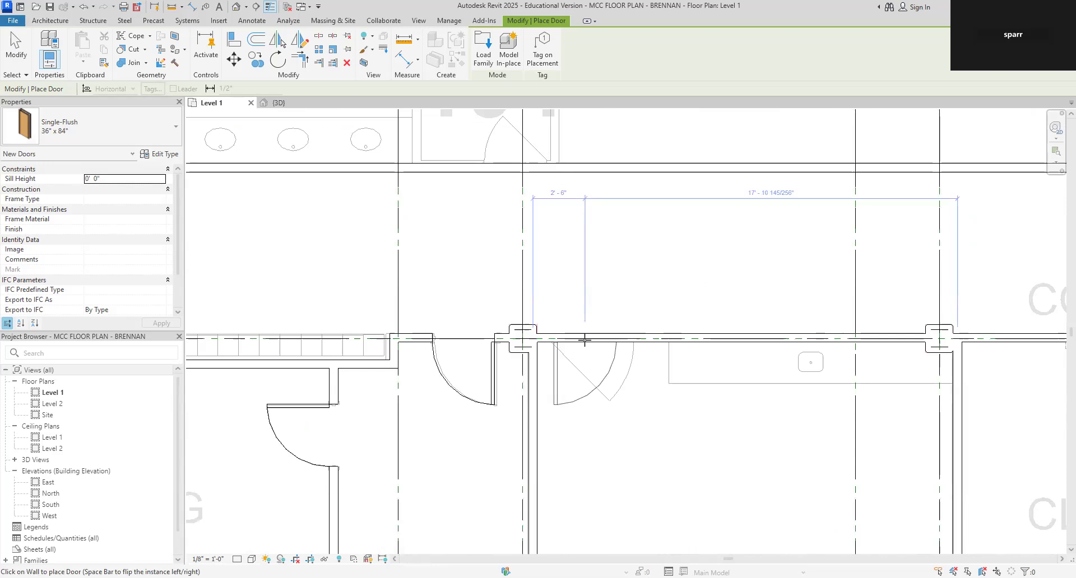
left_click(585, 340)
Place a Single-Flush 36" x 84" door between Scrub Room 128 and the small room below it, swinging into 128.
scroll(617, 397, "down", 4)
scroll(617, 398, "down", 2)
scroll(588, 403, "up", 8)
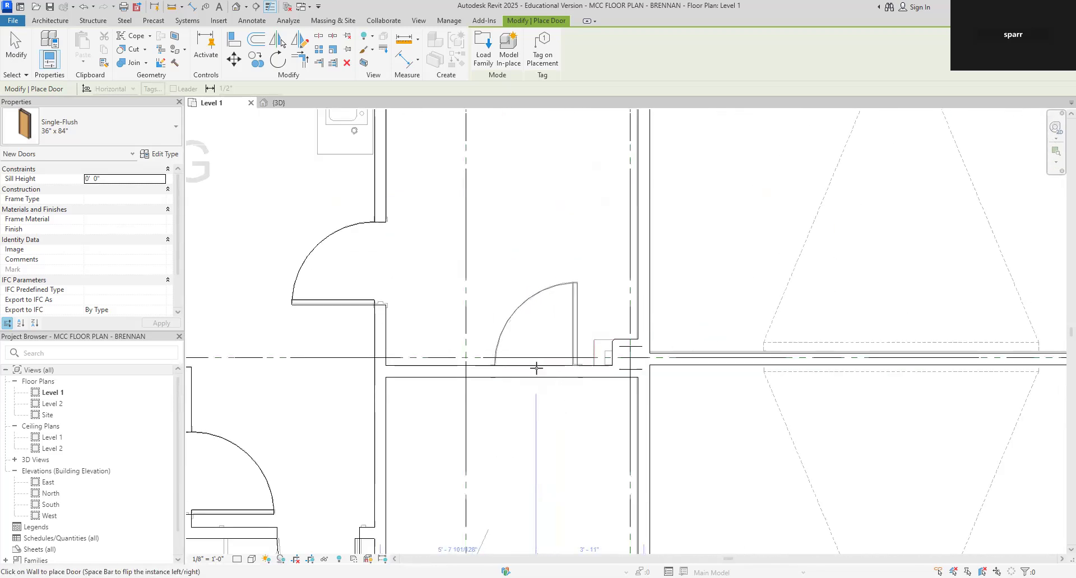
left_click(535, 368)
Place a Single-Flush 36" x 84" door in Class Lab 104's corridor wall, and flip its swing inward and its hinge side to mirror the neighbouring door.
scroll(535, 369, "down", 3)
middle_click_drag(535, 368, 547, 259)
scroll(455, 435, "down", 4)
middle_click_drag(468, 455, 468, 327)
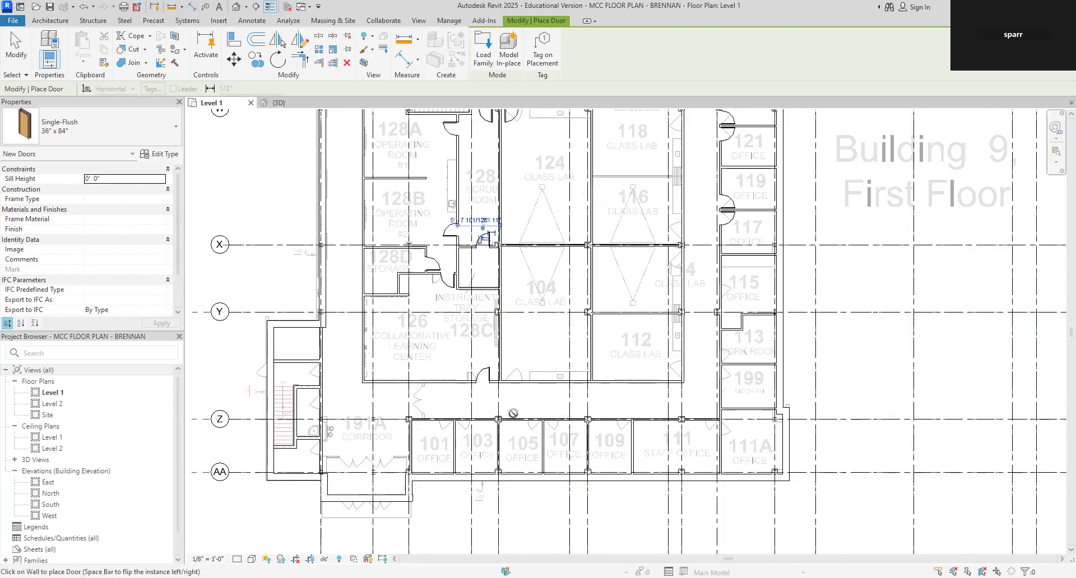
scroll(588, 372, "up", 4)
key("space")
left_click(509, 330)
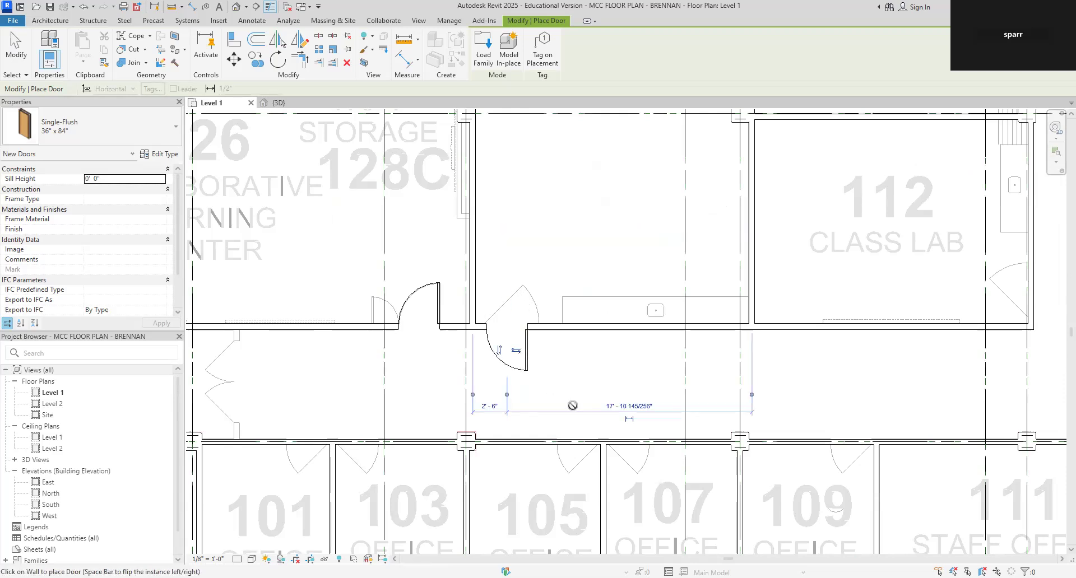
key("Escape")
key("space")
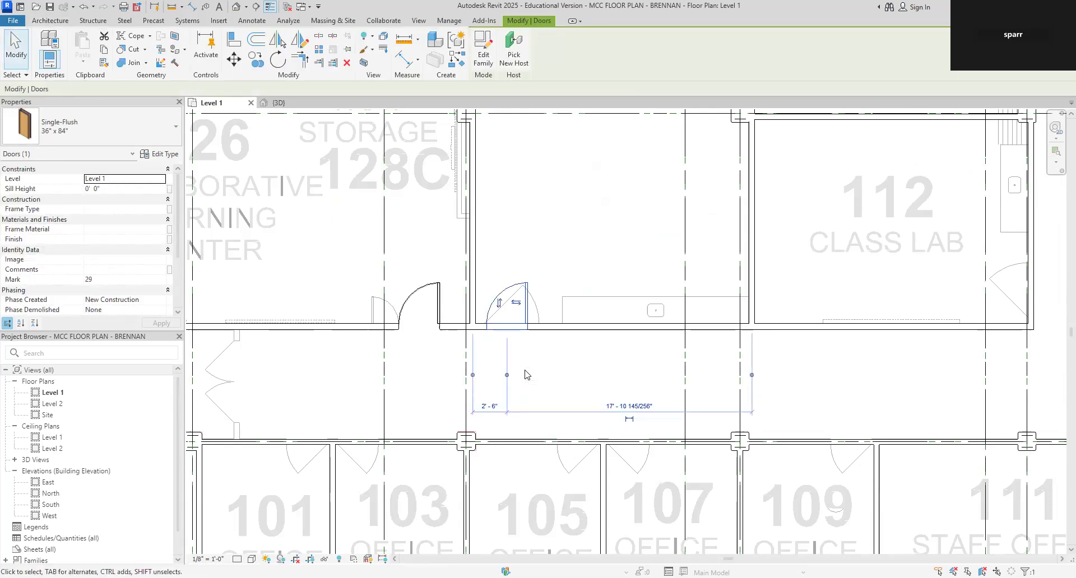
left_click(516, 303)
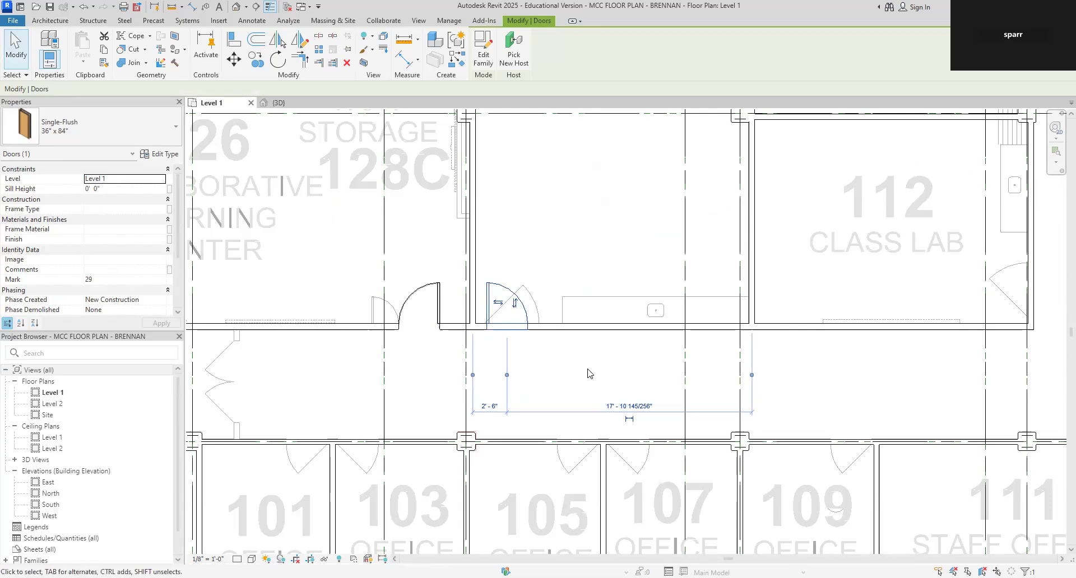
key("Escape")
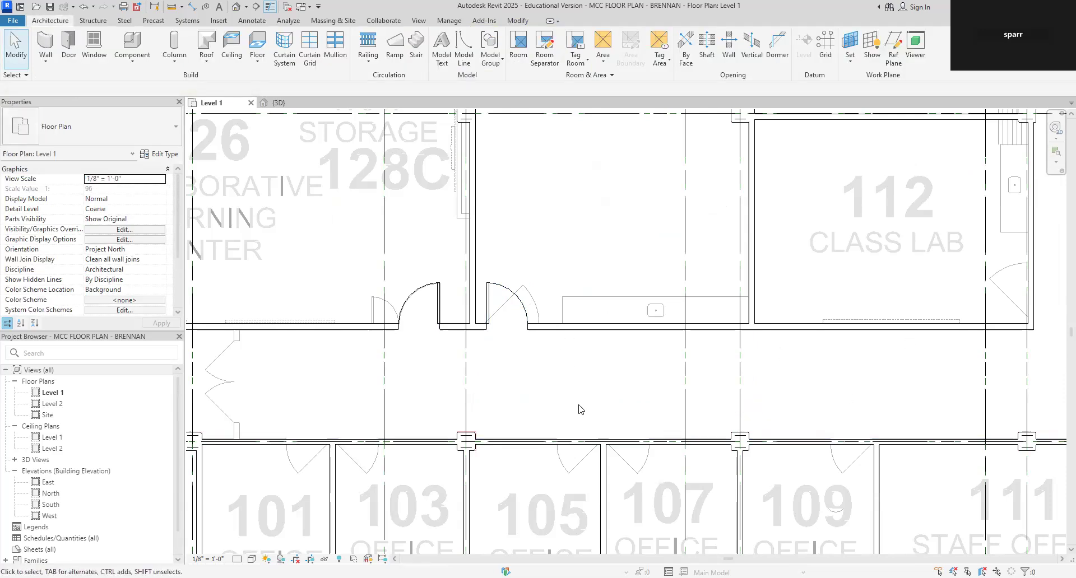
Place two mirrored pairs of Single-Flush 36" x 84" doors in the outer entrance wall below Corridor 191A, swinging outward.
scroll(579, 408, "down", 2)
middle_click_drag(349, 437, 576, 303)
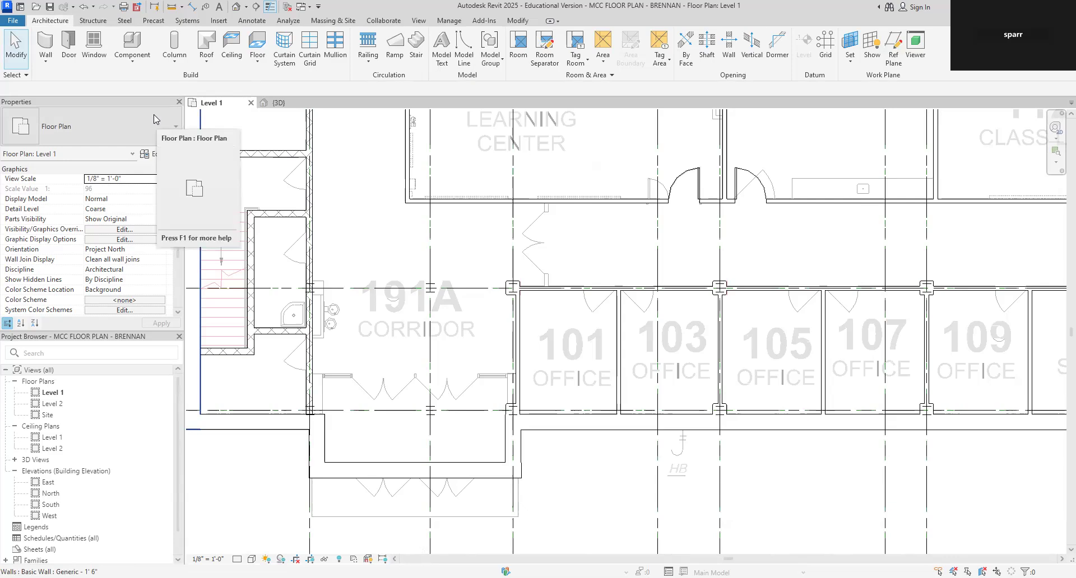
left_click(68, 45)
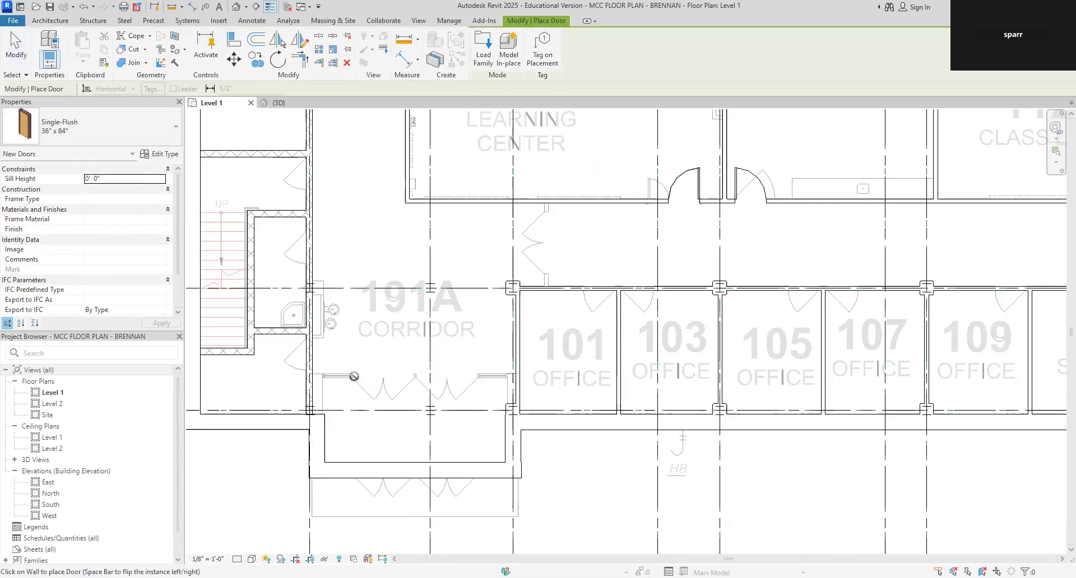
scroll(372, 487, "up", 4)
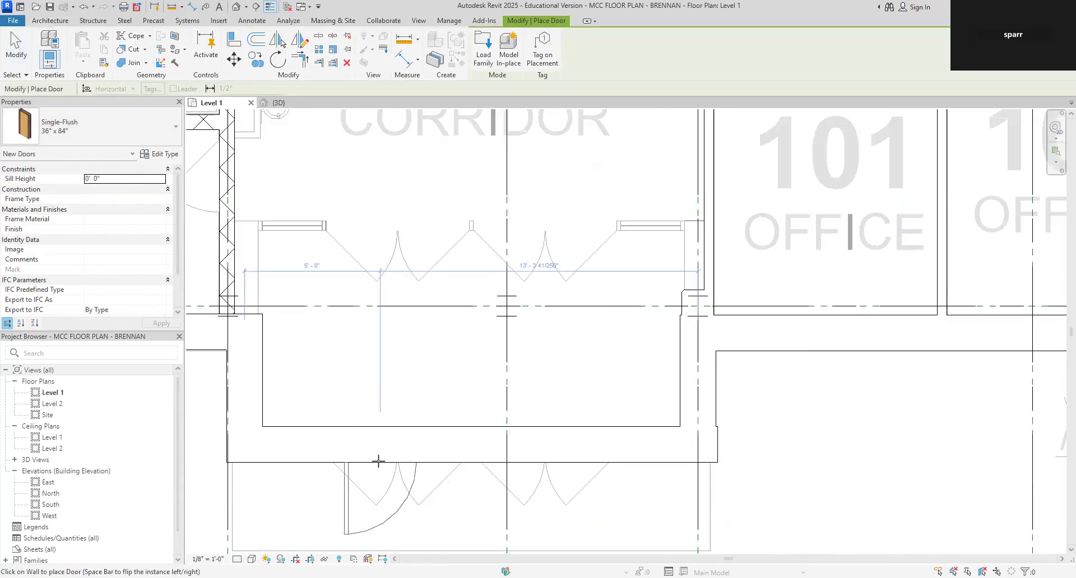
left_click(360, 462)
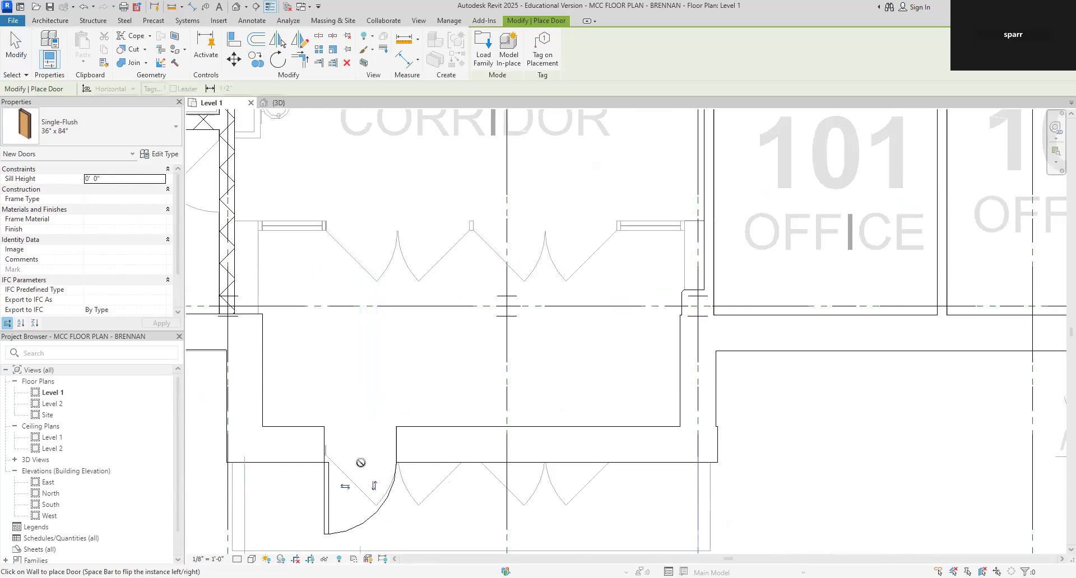
left_click(432, 463)
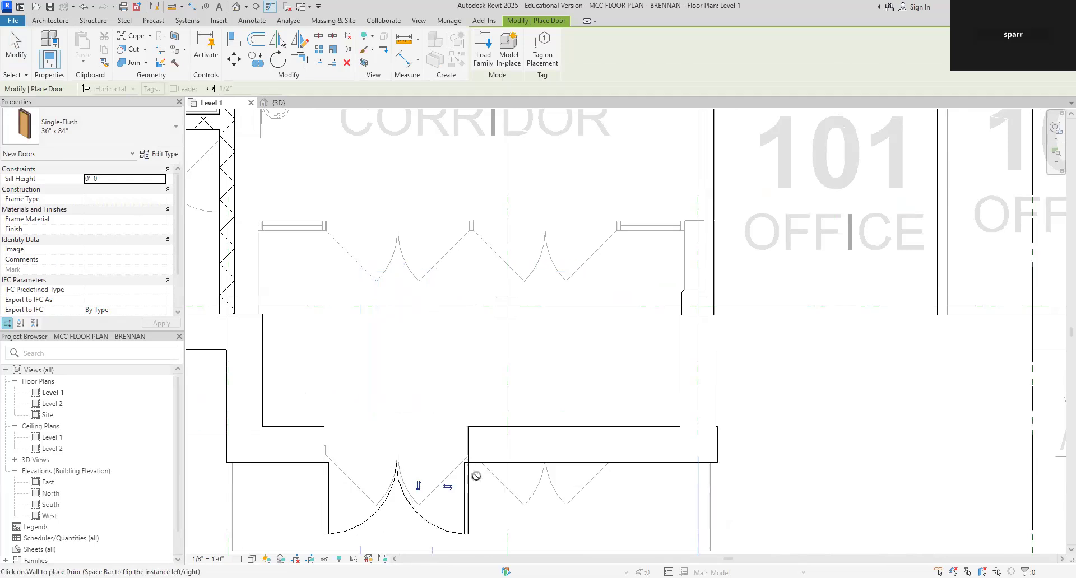
left_click(579, 465)
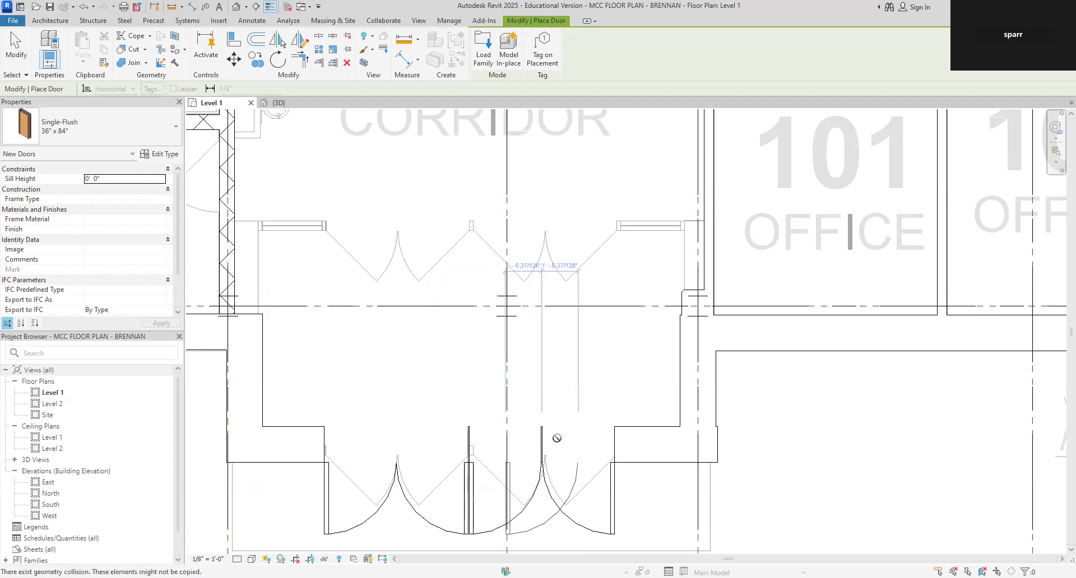
key("Escape")
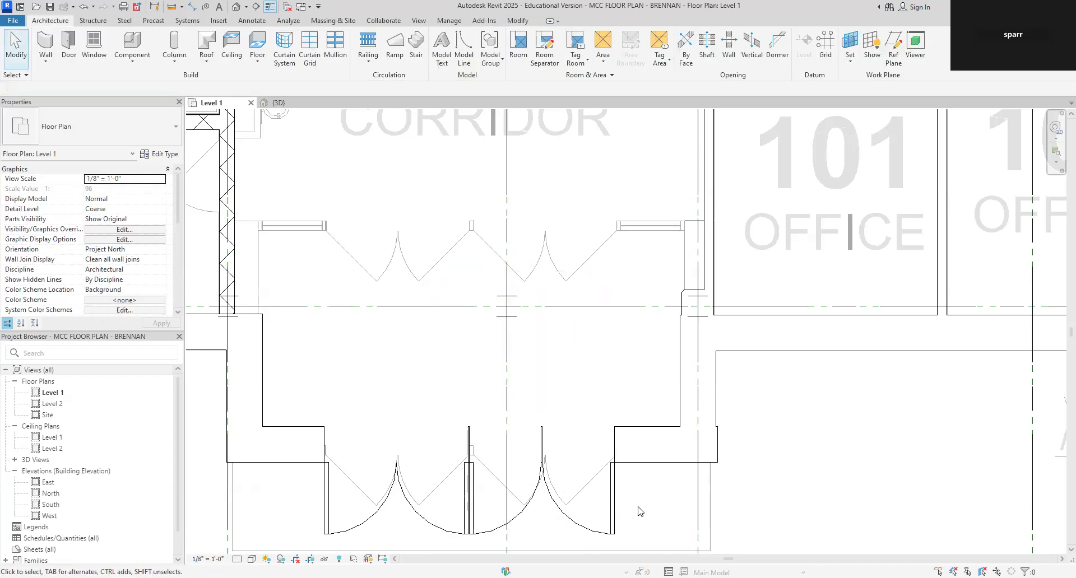
Change the leftmost entrance door below Corridor 191A to the 30" x 84" type and nudge it against its neighbouring door.
left_click(344, 530)
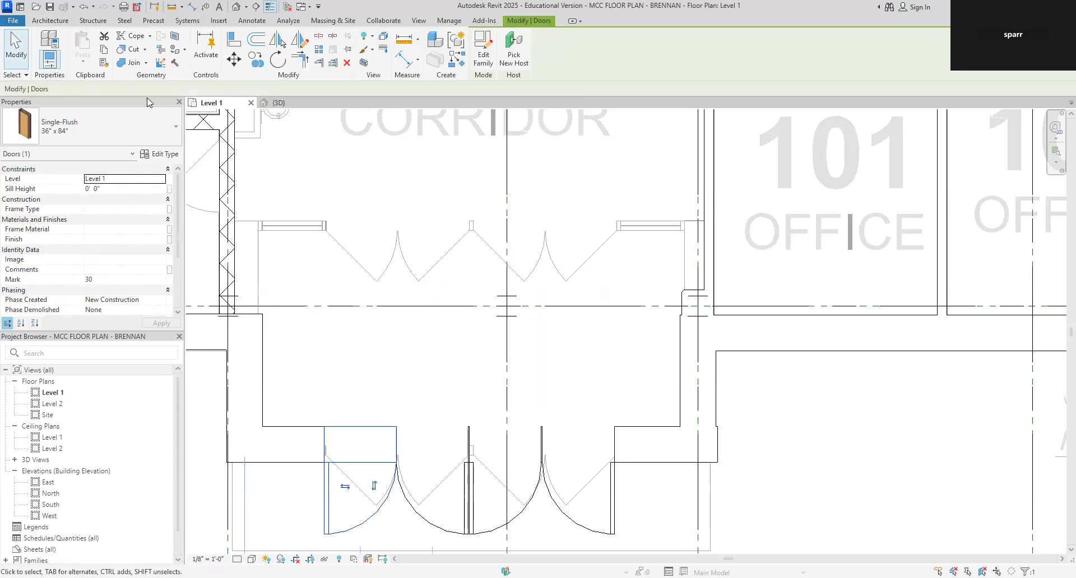
left_click(173, 133)
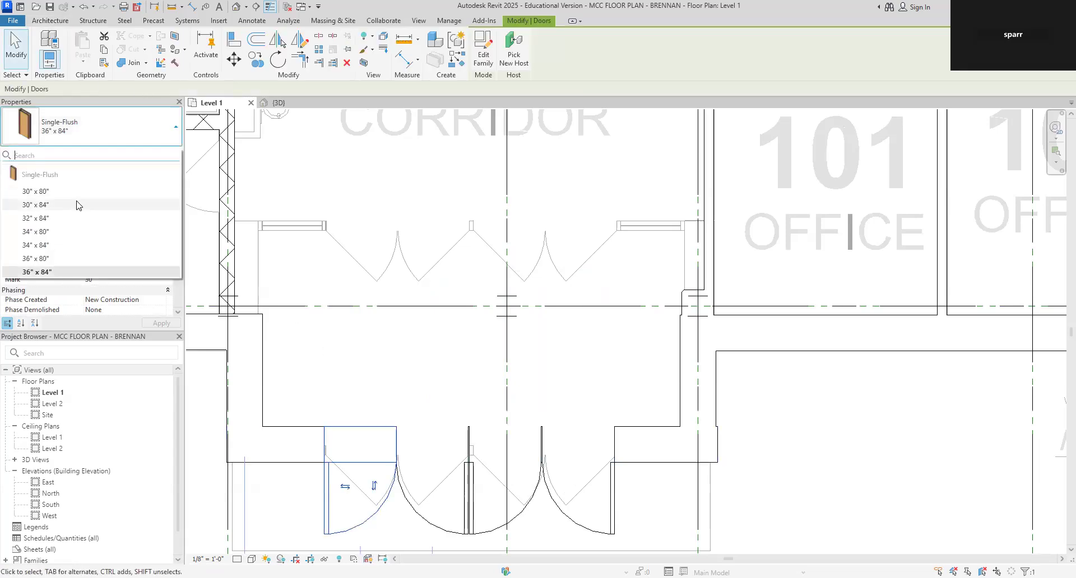
left_click(203, 390)
left_click(329, 503)
key("Right")
key("Right")
key("Right")
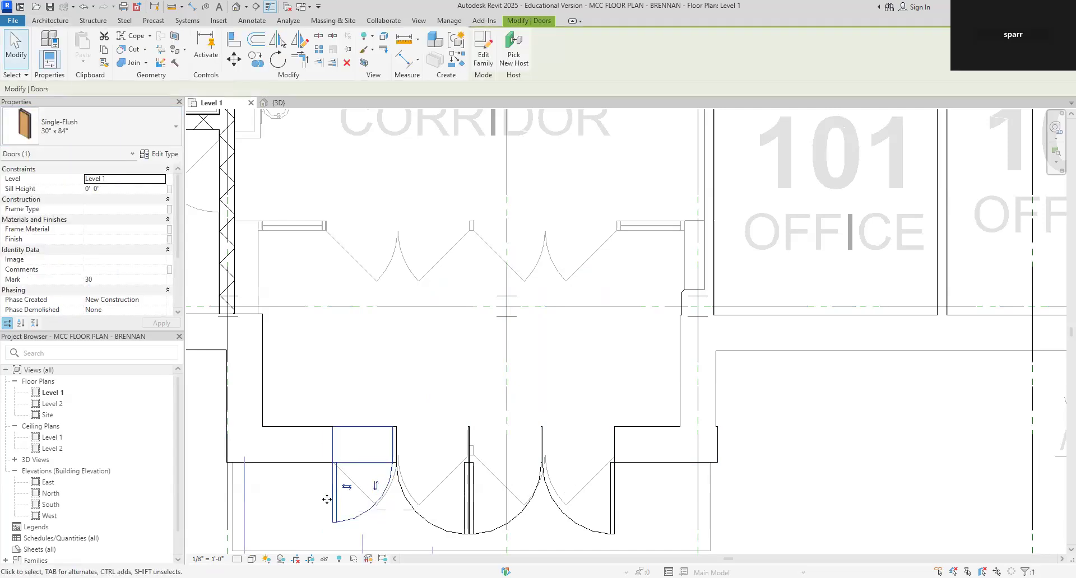
key("Escape")
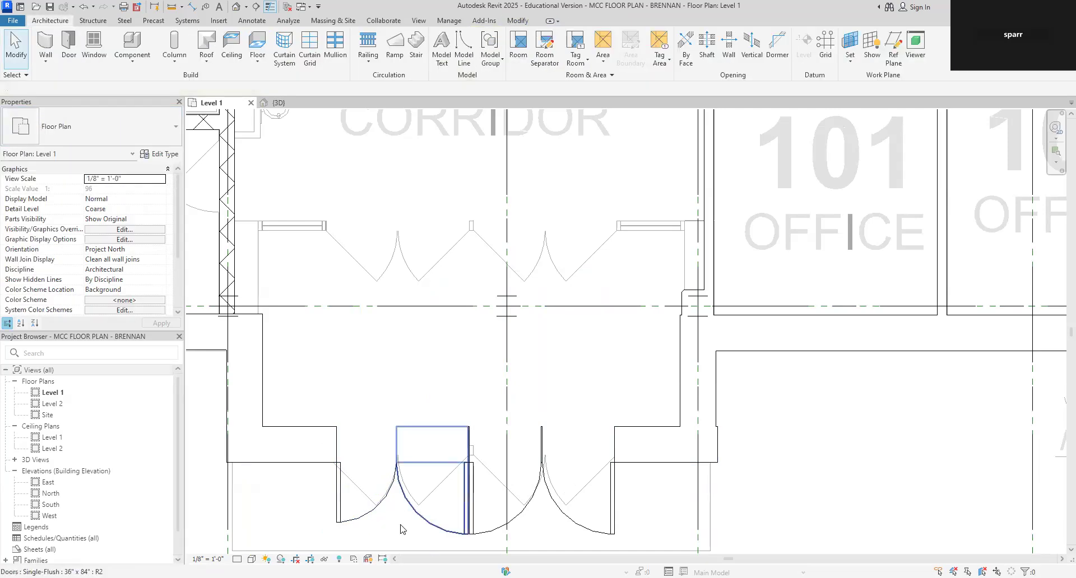
Change the second entrance door from the left below Corridor 191A to 30" x 84" and shift it against its paired door.
left_click(413, 508)
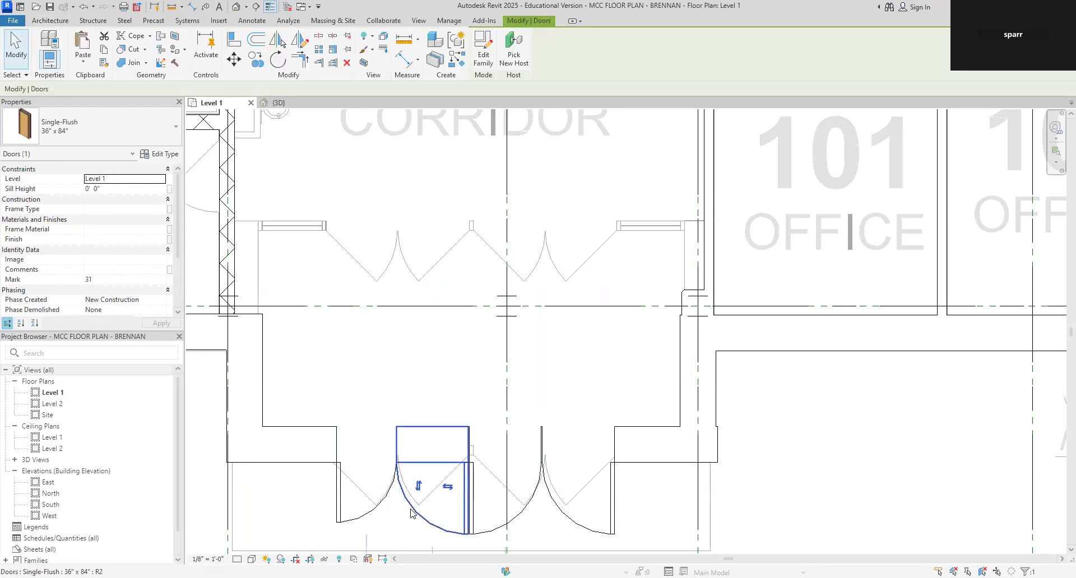
left_click(174, 131)
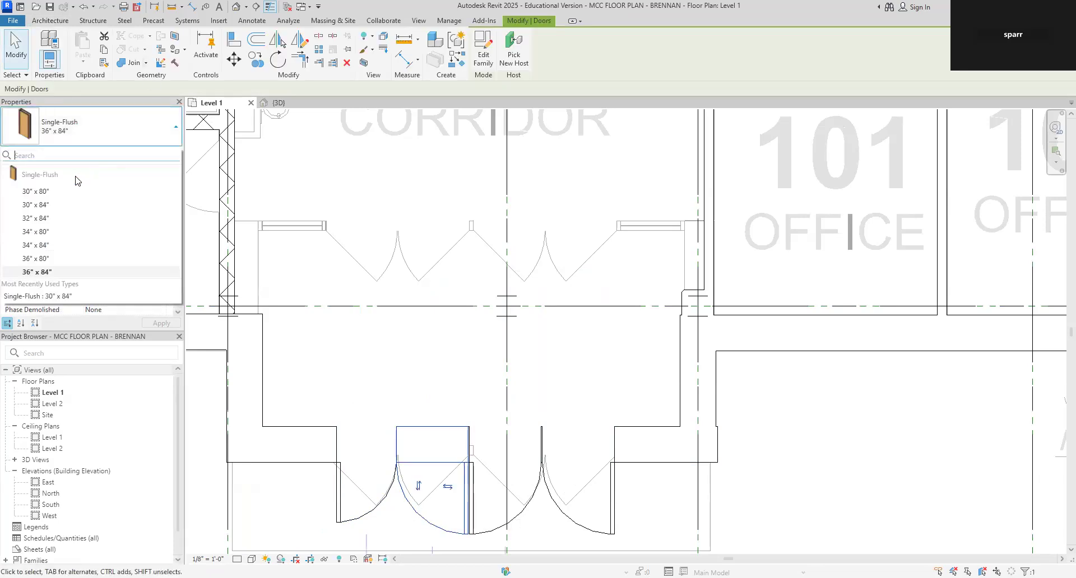
left_click(66, 205)
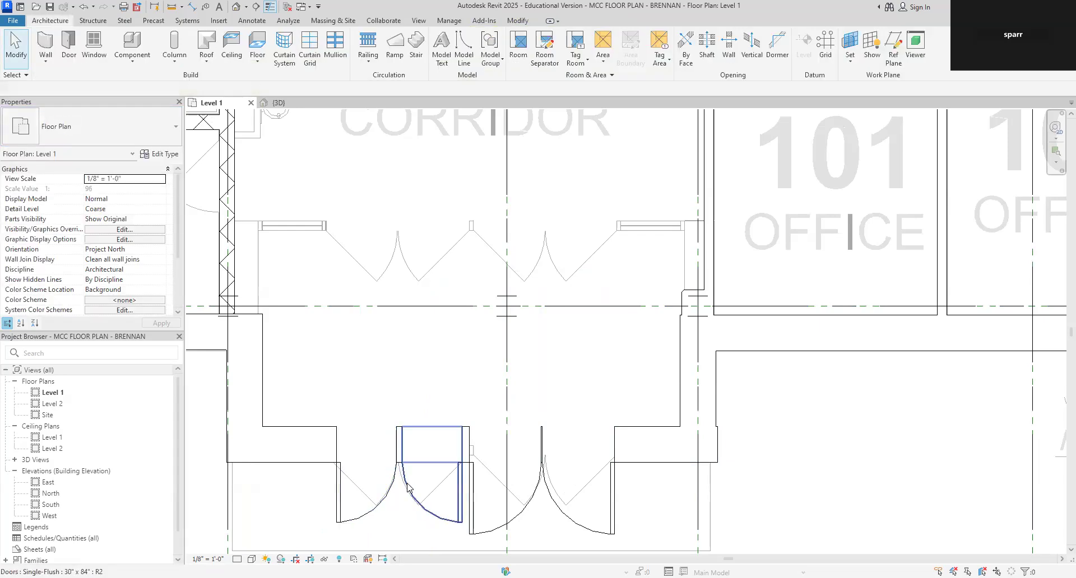
key("Escape")
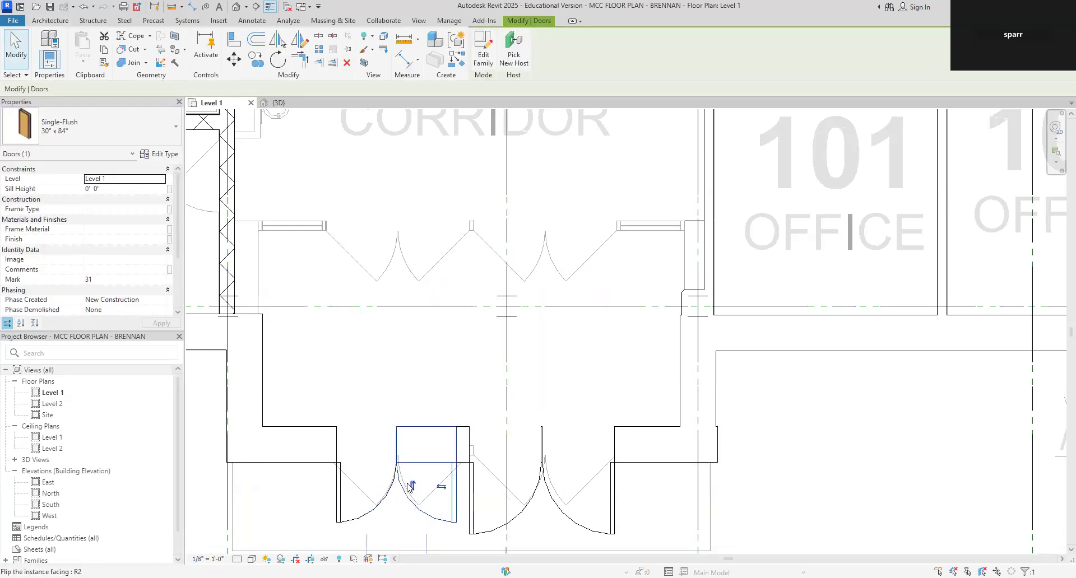
Examine the Level 1 plan from the entrance up past Corridor 191P to restrooms 195C, comparing the walls and doors with the underlay.
scroll(584, 395, "down", 3)
scroll(792, 304, "down", 4)
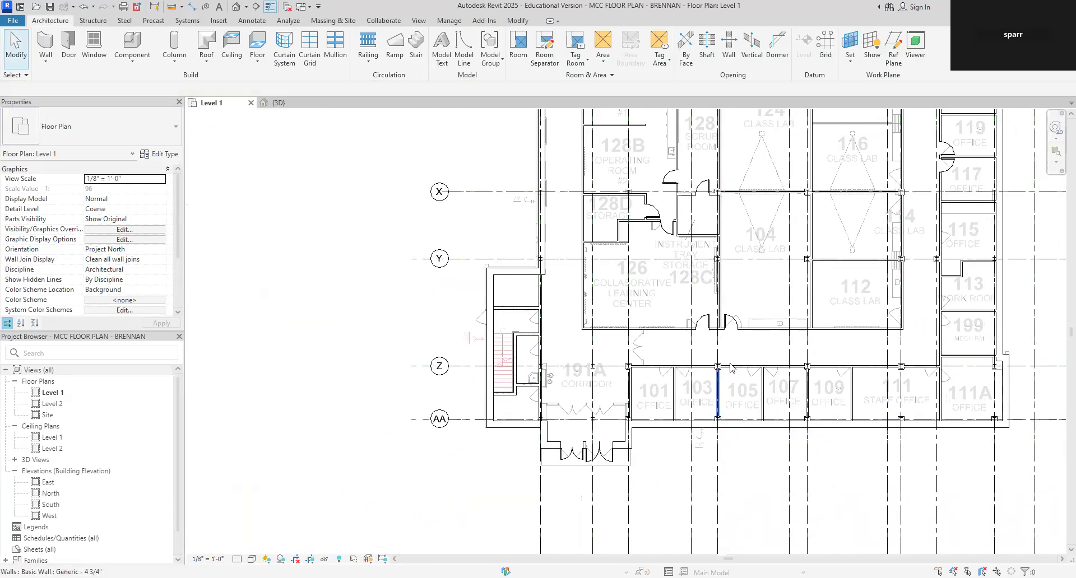
middle_click_drag(744, 349, 697, 403)
middle_click_drag(784, 122, 620, 329)
middle_click_drag(679, 182, 610, 330)
middle_click_drag(588, 408, 576, 464)
middle_click_drag(625, 290, 573, 523)
middle_click_drag(567, 422, 566, 541)
middle_click_drag(552, 352, 552, 381)
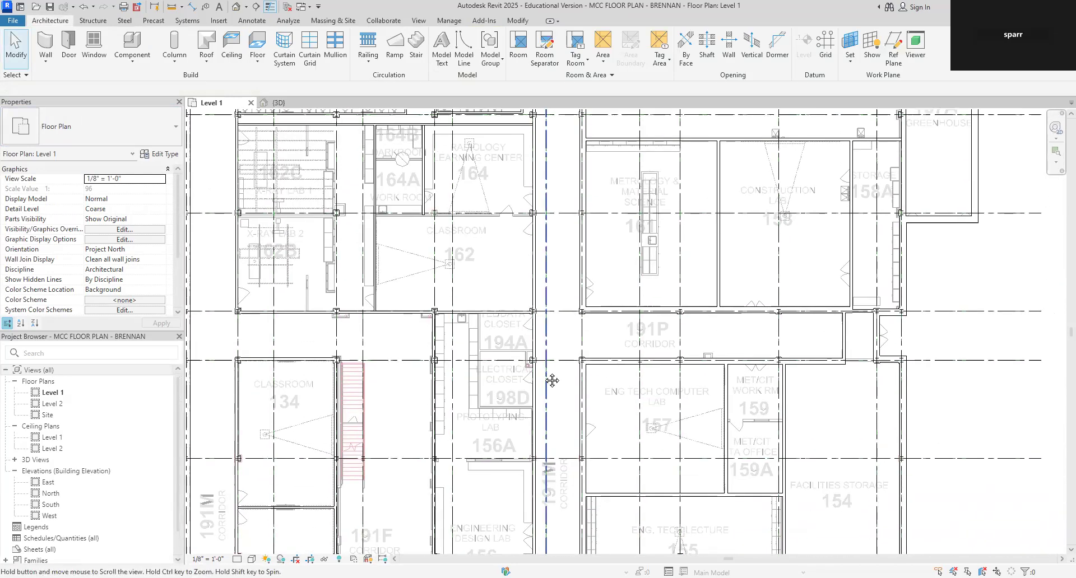
scroll(572, 384, "up", 2)
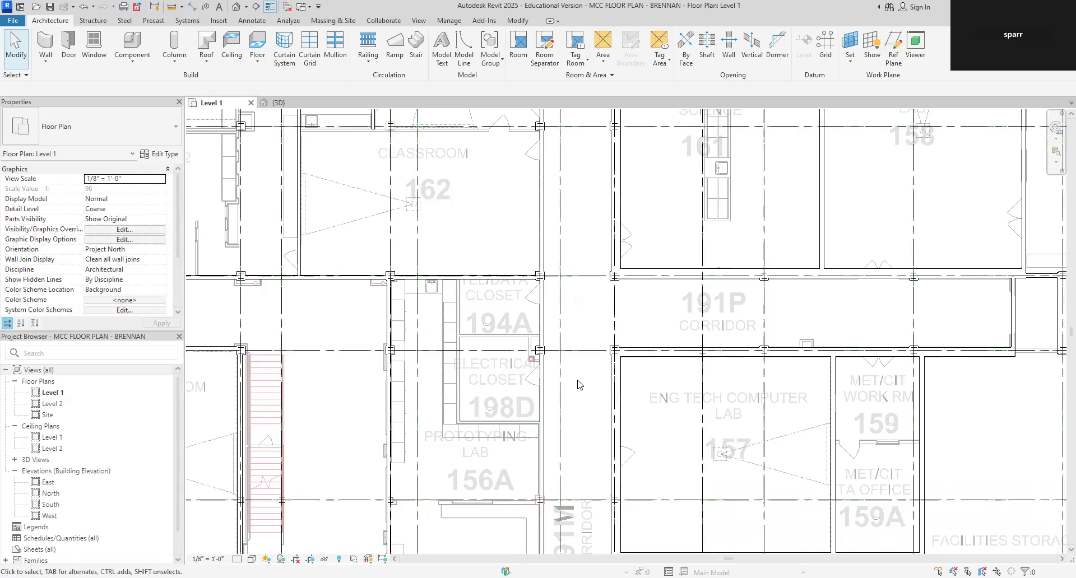
middle_click_drag(580, 386, 714, 519)
scroll(720, 417, "down", 4)
scroll(593, 261, "up", 2)
scroll(614, 378, "up", 1)
scroll(534, 416, "up", 5)
middle_click_drag(613, 421, 674, 402)
scroll(674, 402, "down", 1)
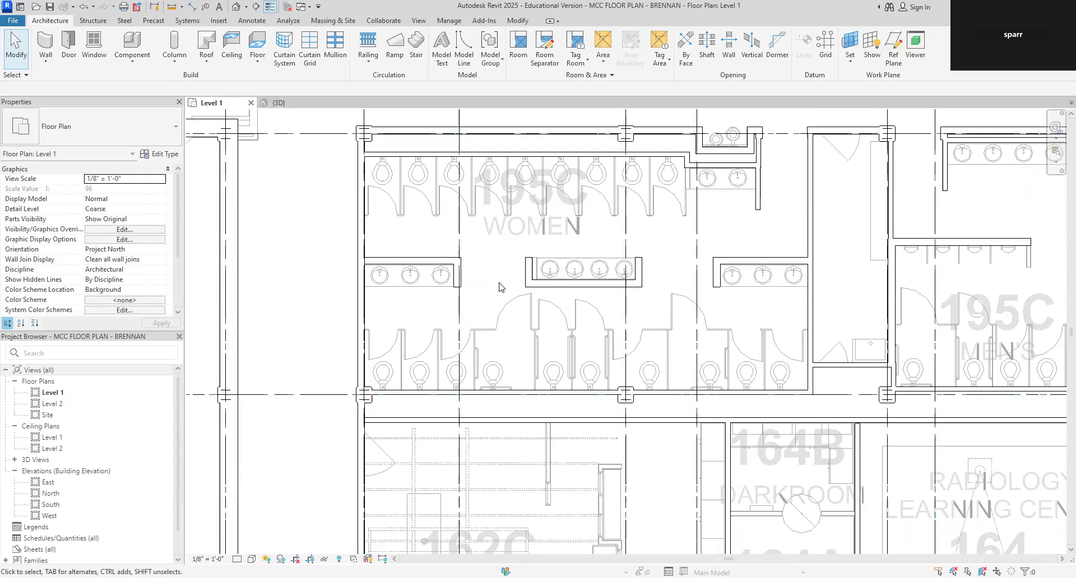
scroll(640, 272, "down", 3)
scroll(655, 271, "up", 1)
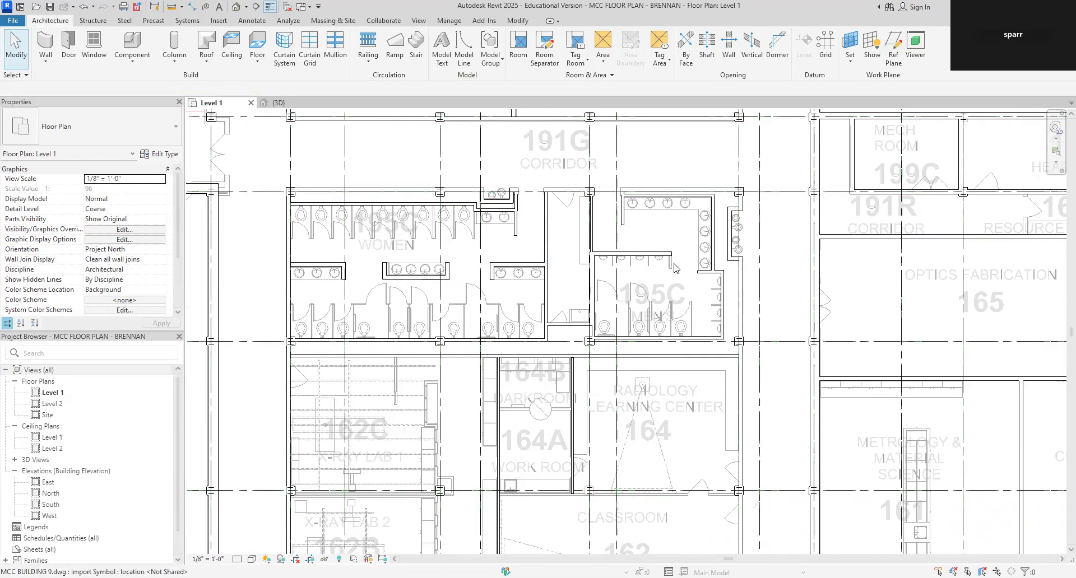
Add a short Generic - 7" return wall at the end of the urinal wall in Men's 195C, following the underlay.
scroll(672, 269, "up", 1)
scroll(675, 268, "up", 5)
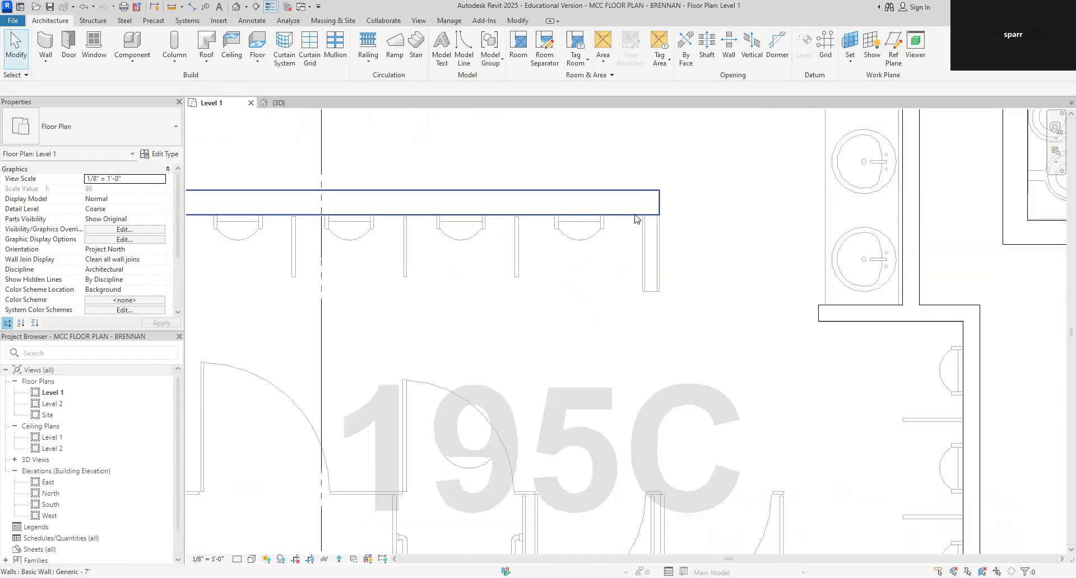
left_click(636, 218)
right_click(636, 217)
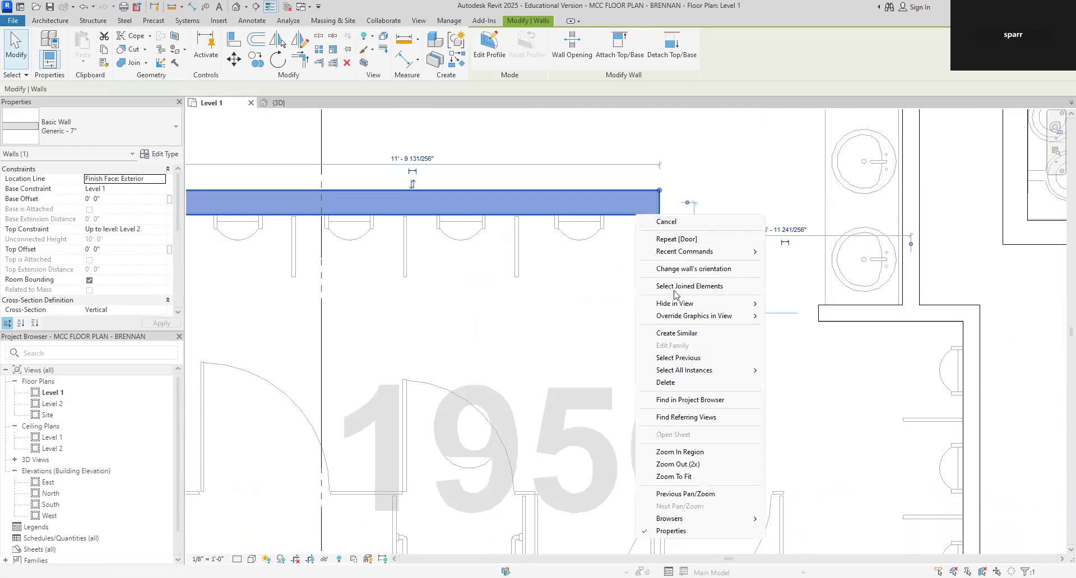
left_click(697, 334)
left_click(659, 190)
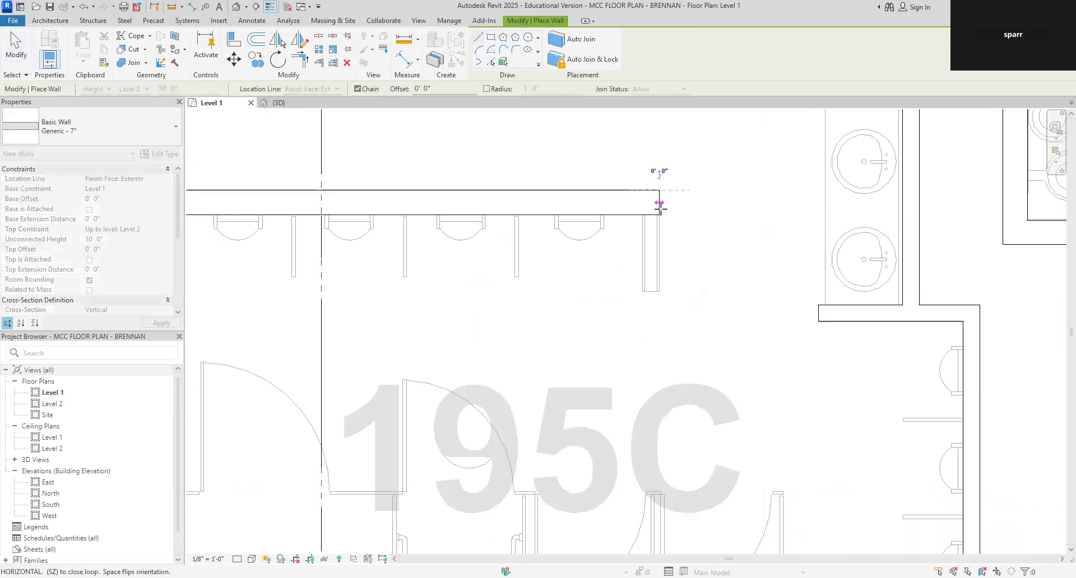
left_click(663, 290)
key("Escape")
key("Escape")
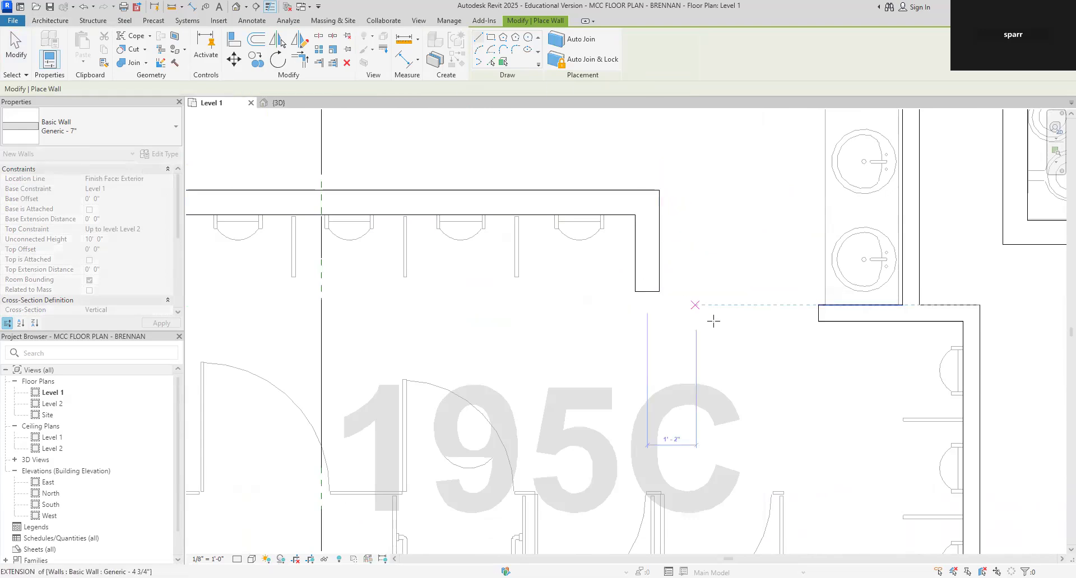
Inspect the plan around restrooms 195C and the stairwell door near grid H against the underlay.
scroll(707, 327, "down", 4)
scroll(706, 328, "down", 2)
middle_click_drag(704, 332, 767, 320)
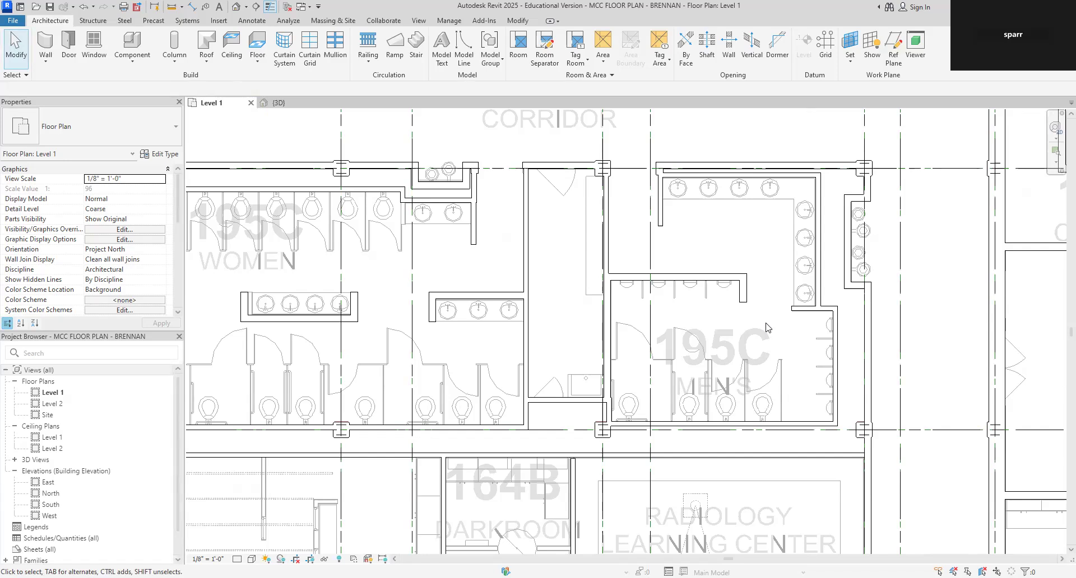
scroll(767, 327, "down", 6)
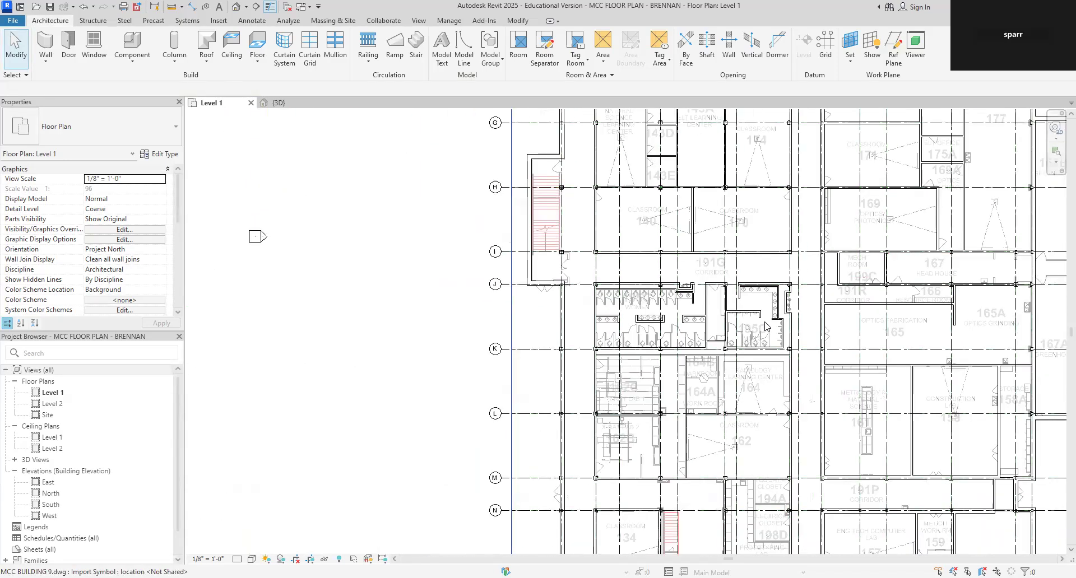
middle_click_drag(669, 194, 630, 372)
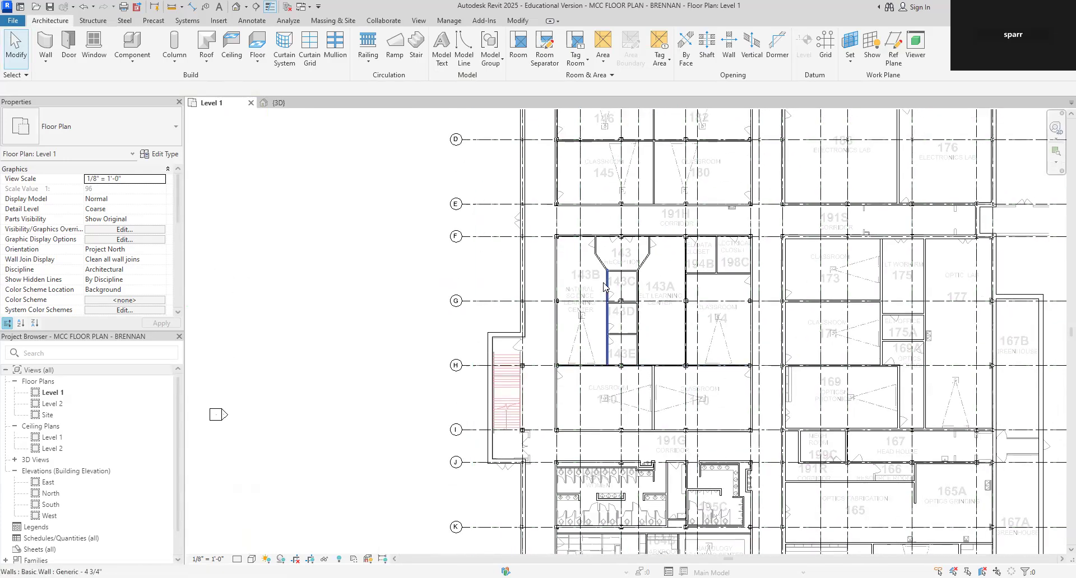
scroll(606, 286, "up", 1)
scroll(503, 336, "up", 6)
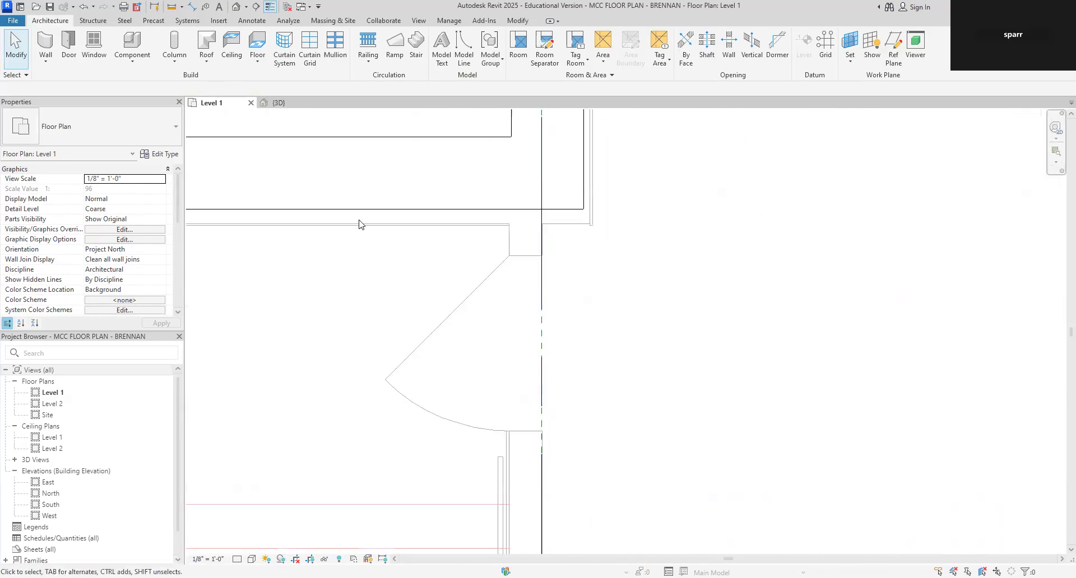
scroll(435, 335, "down", 6)
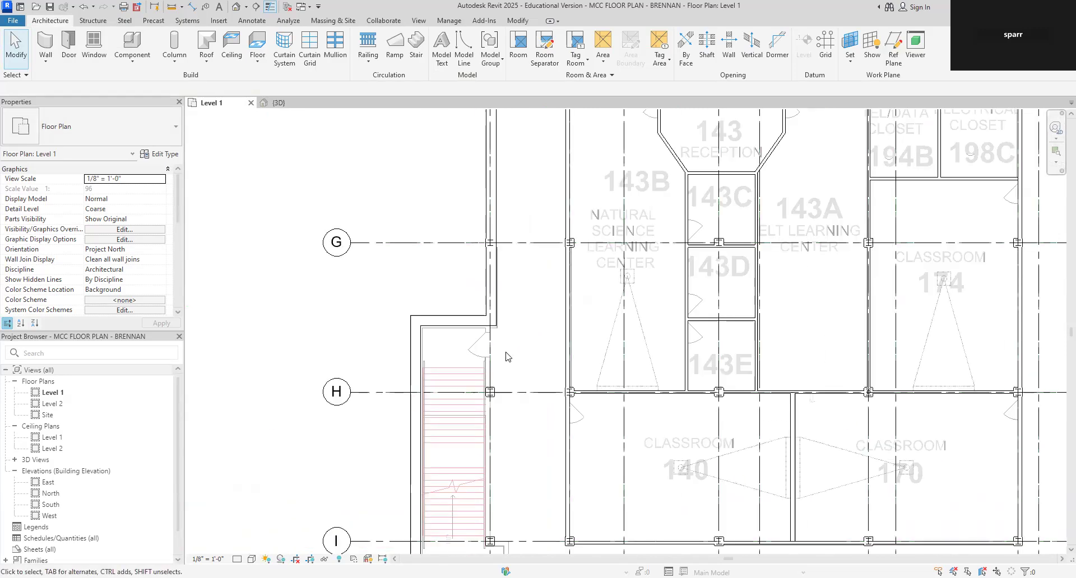
middle_click_drag(503, 365, 478, 100)
middle_click_drag(537, 437, 503, 127)
Change the third entrance door from the left below Corridor 191A to 30" x 84" and nudge it toward its paired door.
scroll(494, 443, "up", 2)
scroll(469, 432, "up", 5)
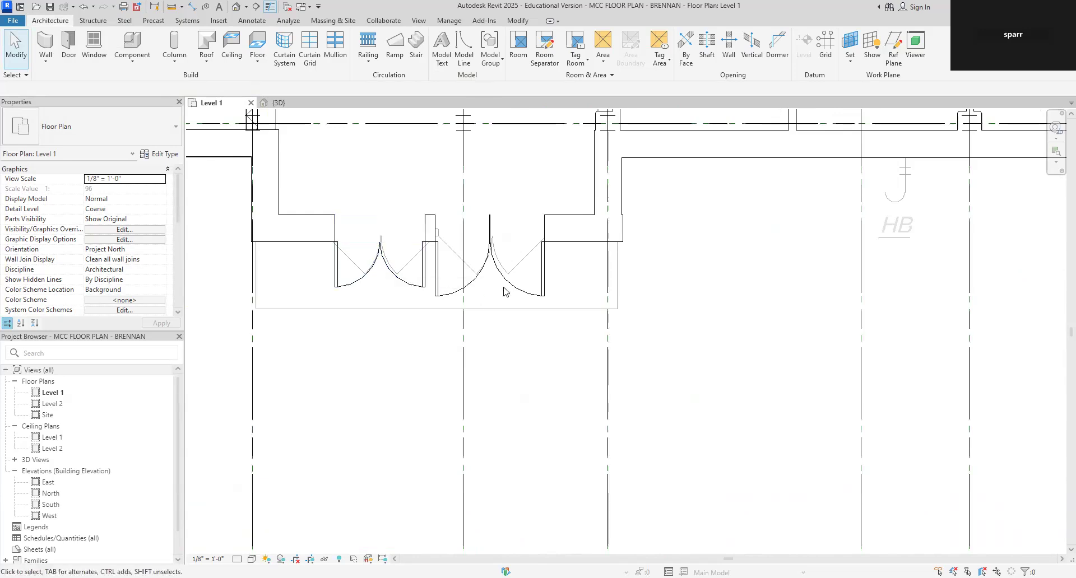
left_click(481, 280)
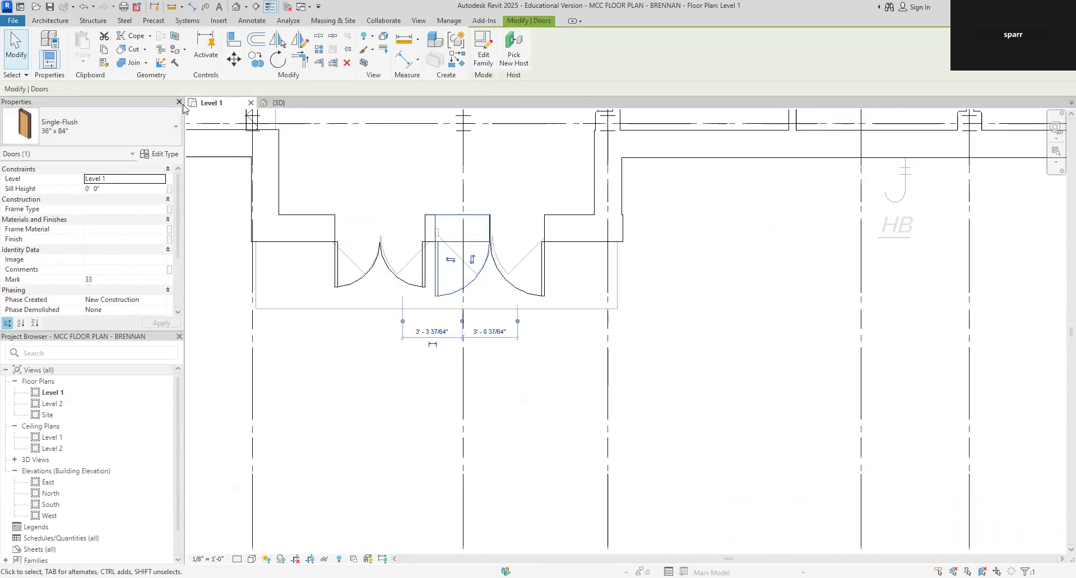
left_click(179, 125)
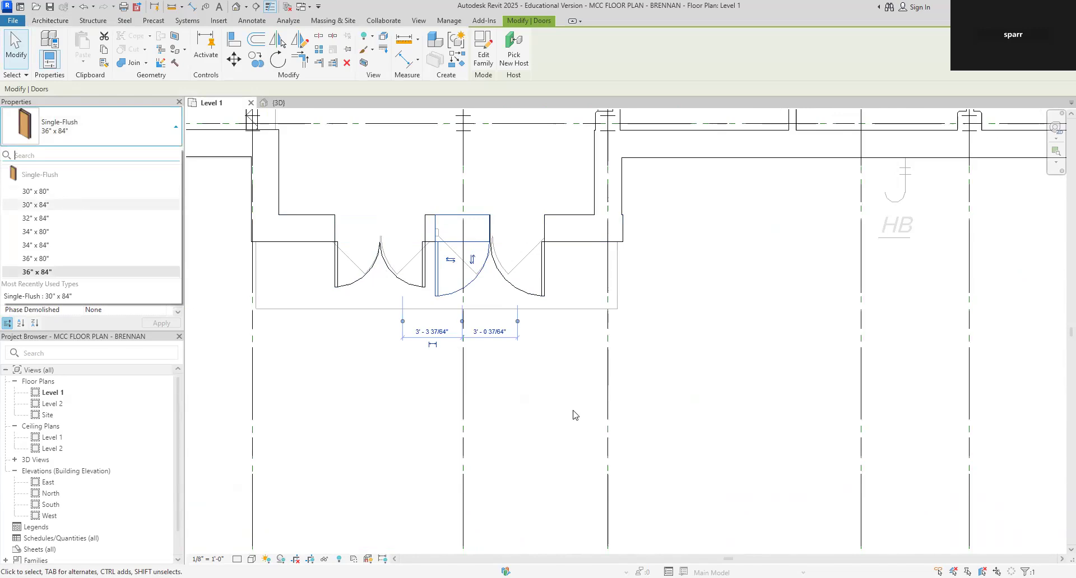
key("Right")
key("Right")
key("Right")
key("Right")
key("Right")
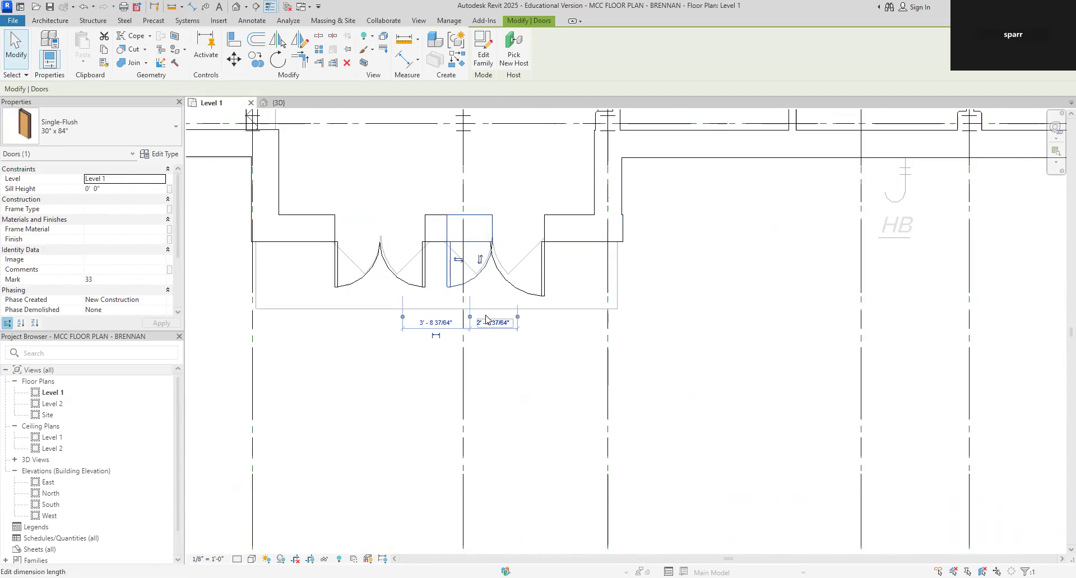
key("Escape")
Change the rightmost entrance door below Corridor 191A to 30" x 84" and shift it against its paired door.
left_click(524, 292)
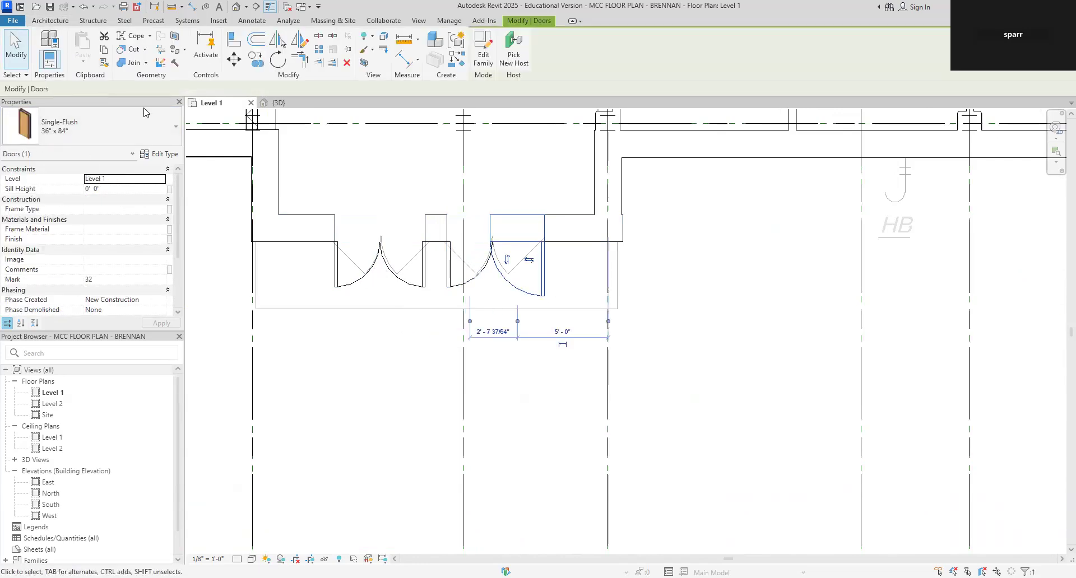
left_click(176, 133)
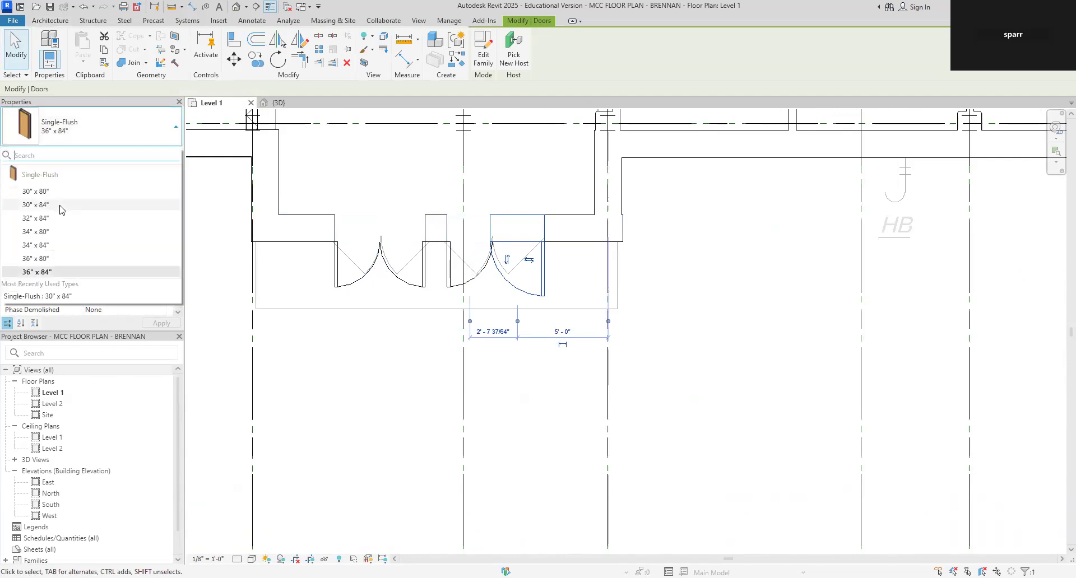
left_click(504, 302)
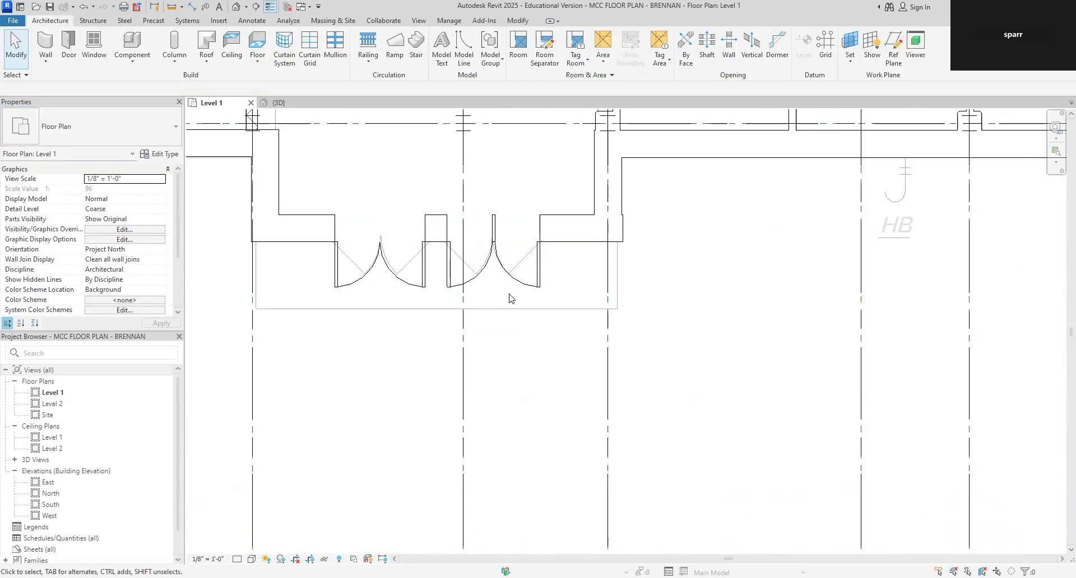
scroll(509, 293, "up", 4)
left_click(520, 272)
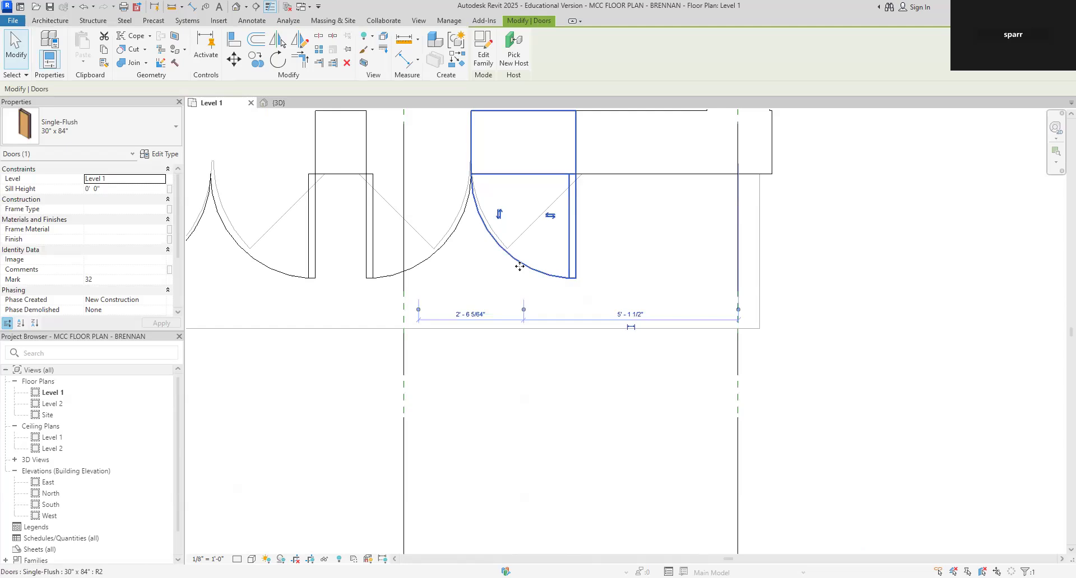
key("Escape")
scroll(520, 271, "down", 4)
scroll(519, 269, "down", 3)
middle_click_drag(523, 291, 501, 399)
middle_click_drag(650, 297, 642, 348)
scroll(426, 314, "up", 5)
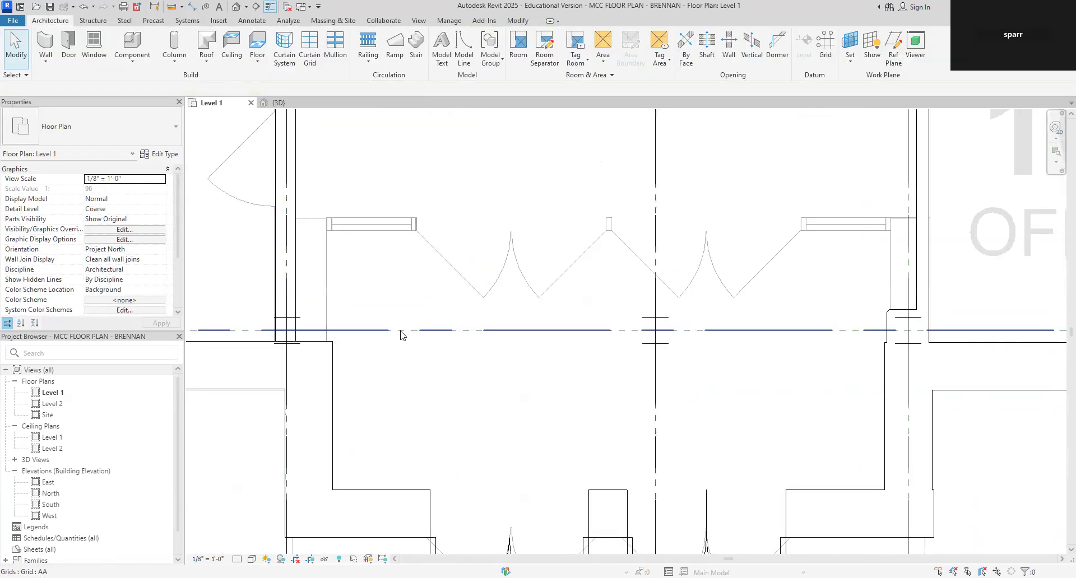
left_click(68, 42)
scroll(458, 237, "up", 1)
key("Escape")
scroll(475, 268, "down", 3)
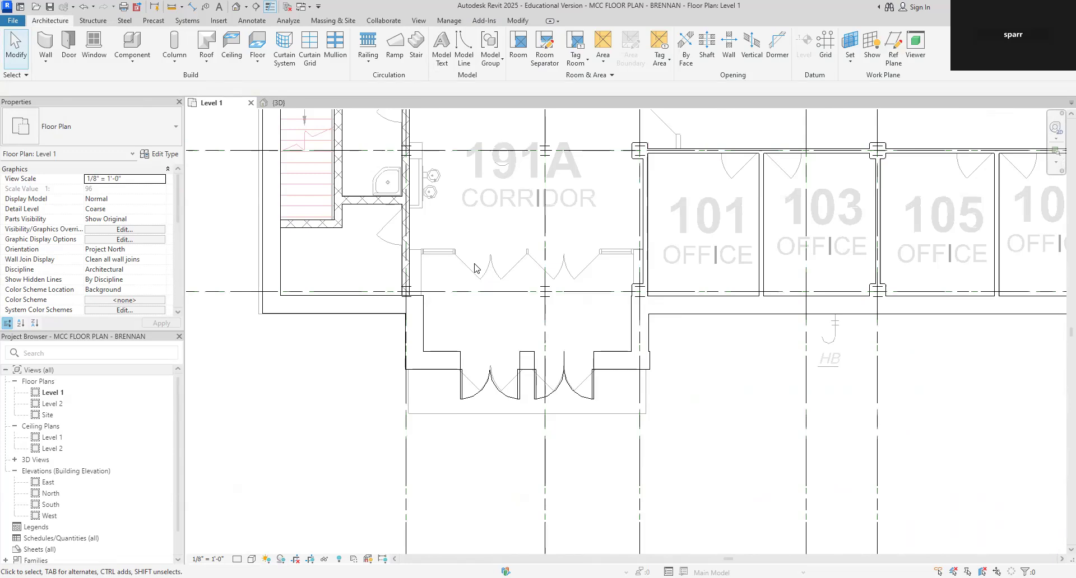
Draw a Generic - 8" Masonry wall across Corridor 191A along the underlay's inner vestibule door line, reaching the wall beside Office 101.
left_click(406, 229)
right_click(406, 229)
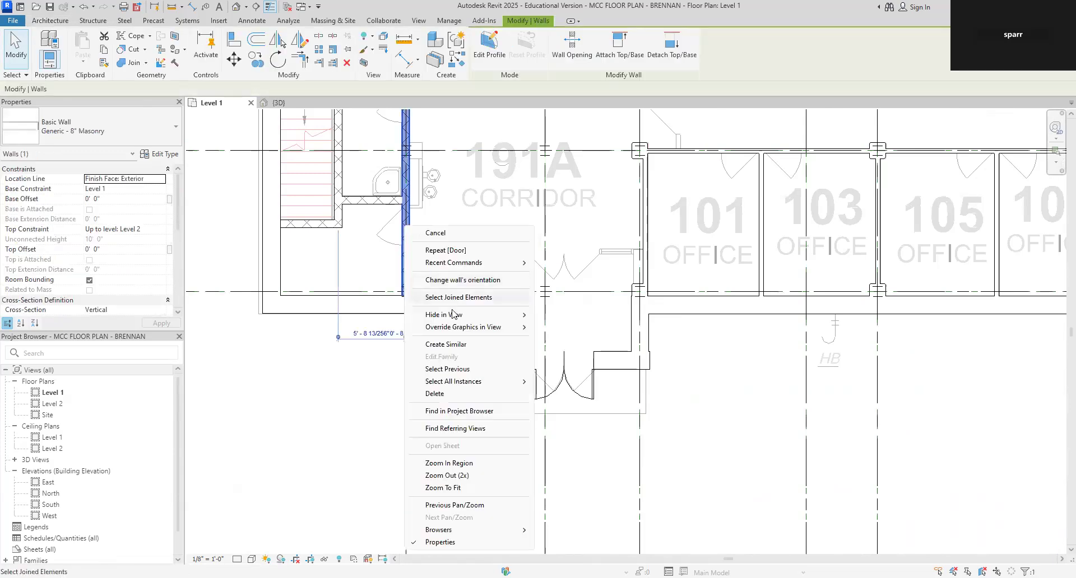
left_click(386, 413)
scroll(415, 252, "up", 5)
scroll(415, 252, "up", 1)
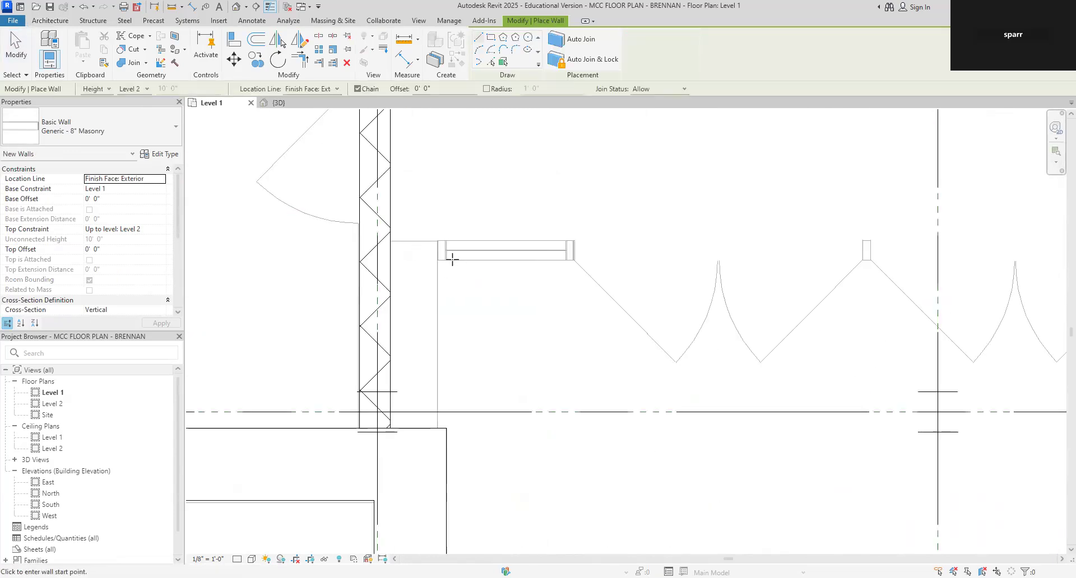
left_click(391, 241)
scroll(506, 247, "down", 3)
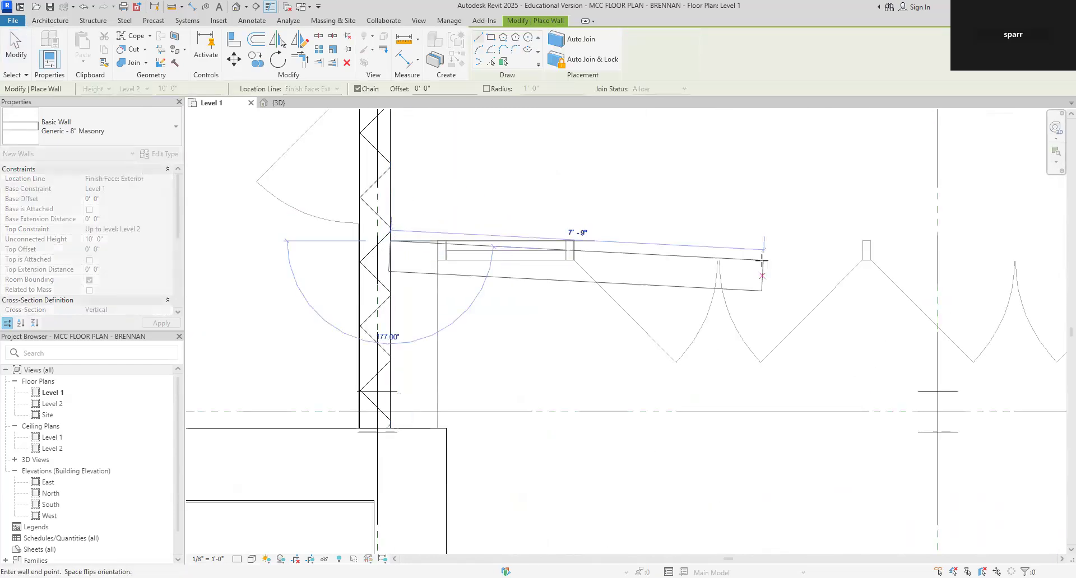
scroll(790, 242, "down", 1)
scroll(813, 269, "down", 2)
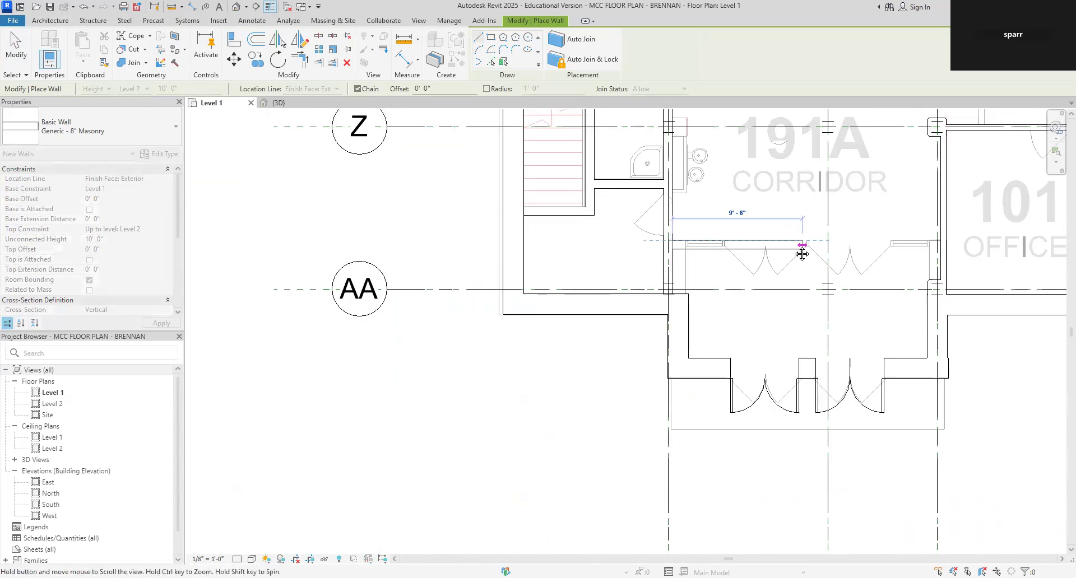
scroll(700, 264, "up", 1)
scroll(746, 280, "down", 1)
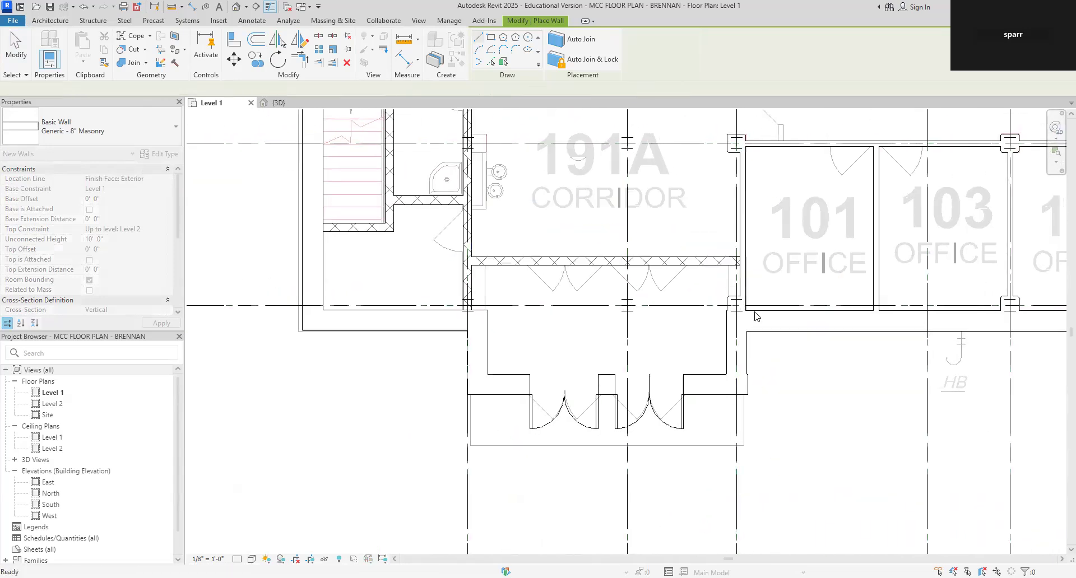
key("Escape")
key("Escape")
scroll(793, 357, "down", 3)
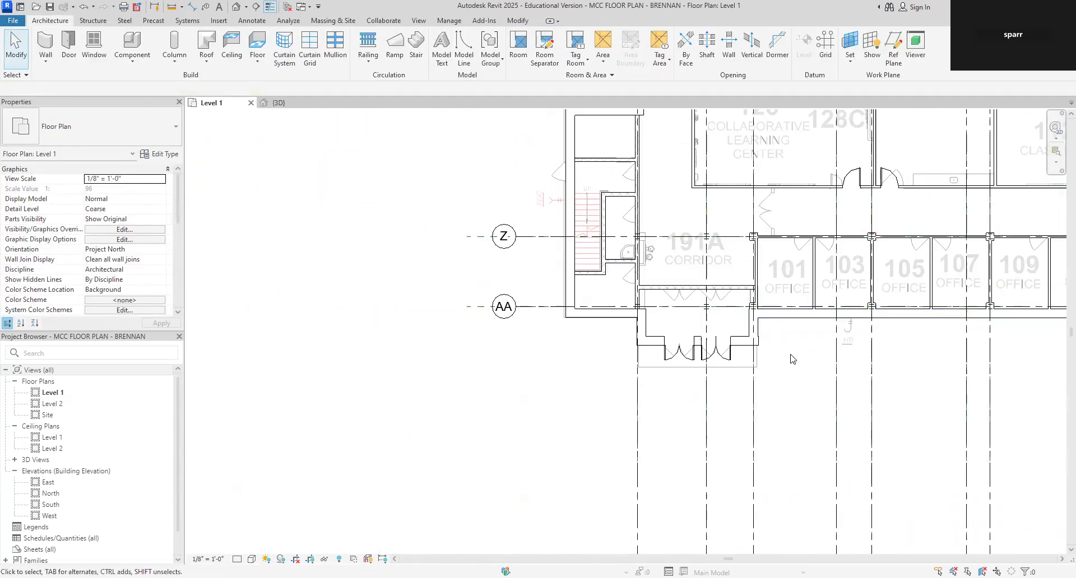
scroll(709, 306, "up", 4)
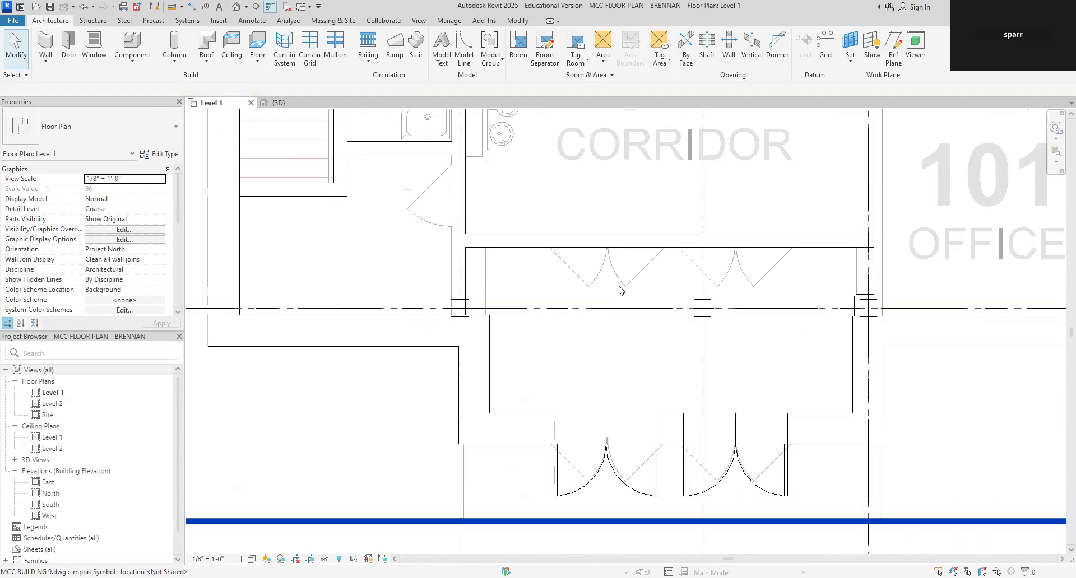
Place a facing pair of Single-Flush 30" x 84" doors at the left double-door location in the inner vestibule wall below Corridor 191A.
scroll(621, 291, "up", 2)
scroll(620, 289, "up", 2)
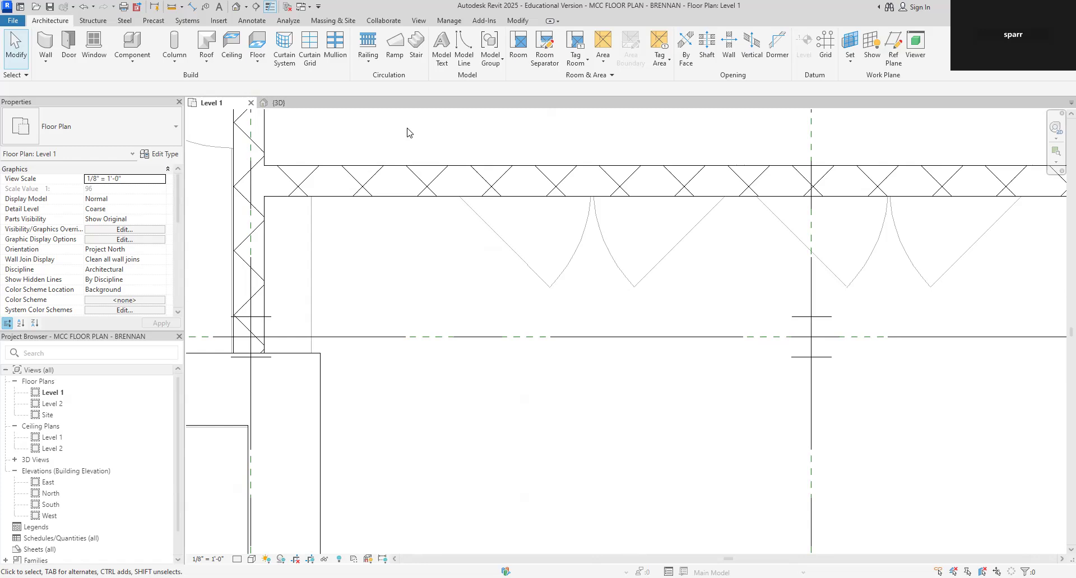
left_click(69, 48)
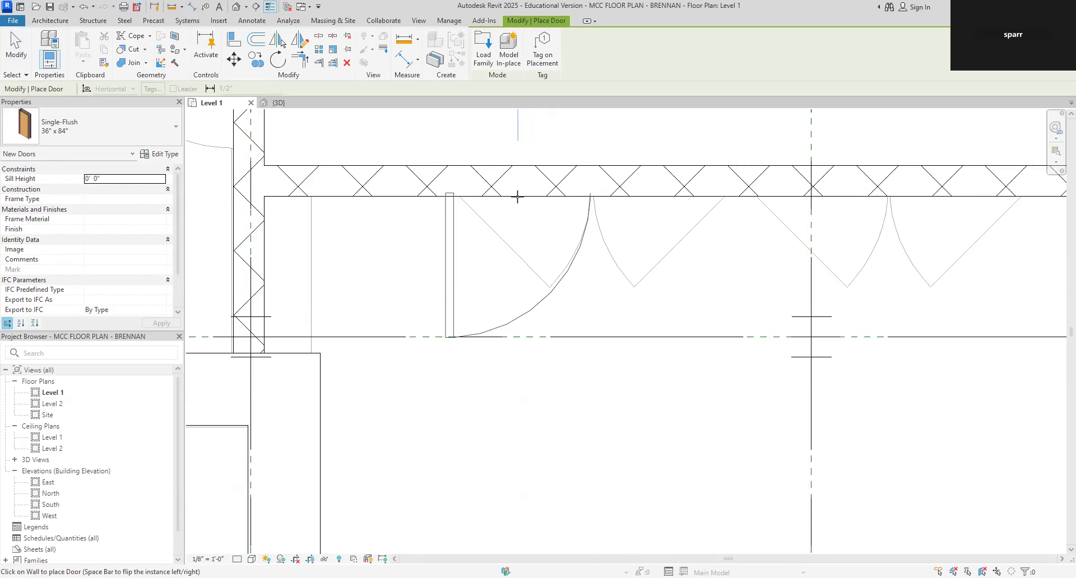
key("Escape")
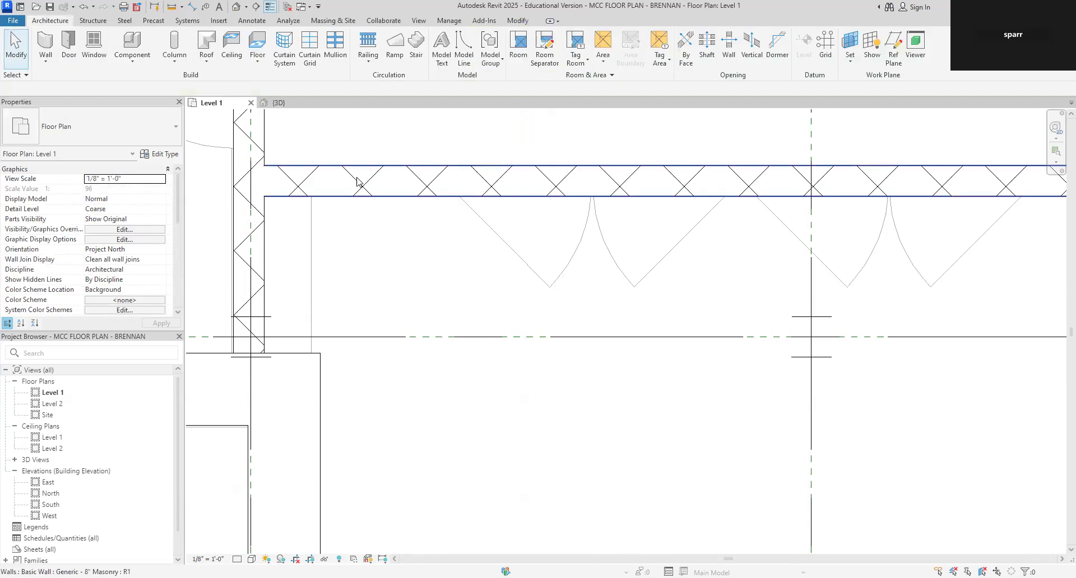
left_click(176, 130)
left_click(176, 130)
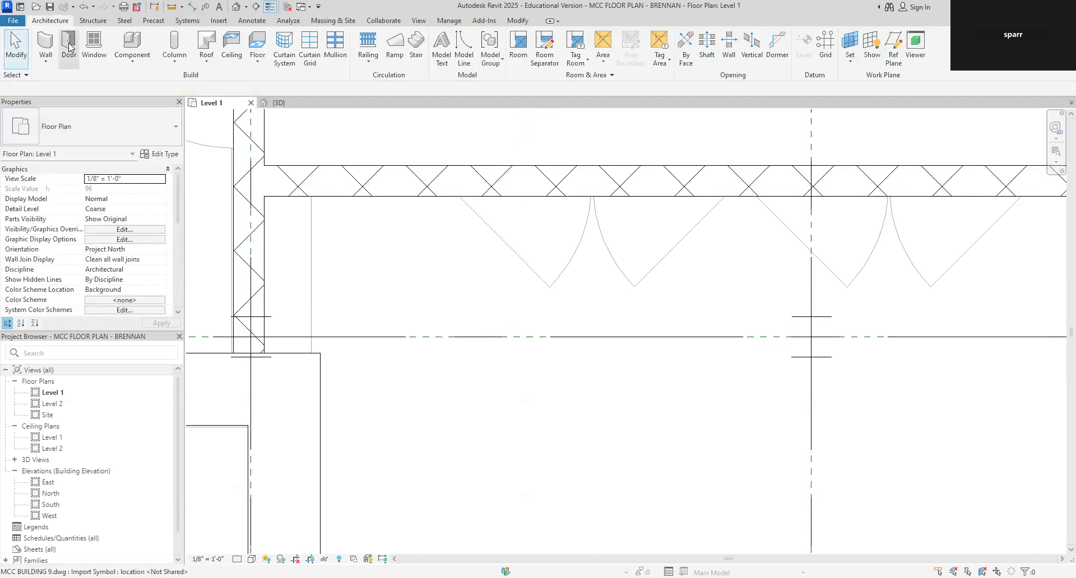
key("d")
key("r")
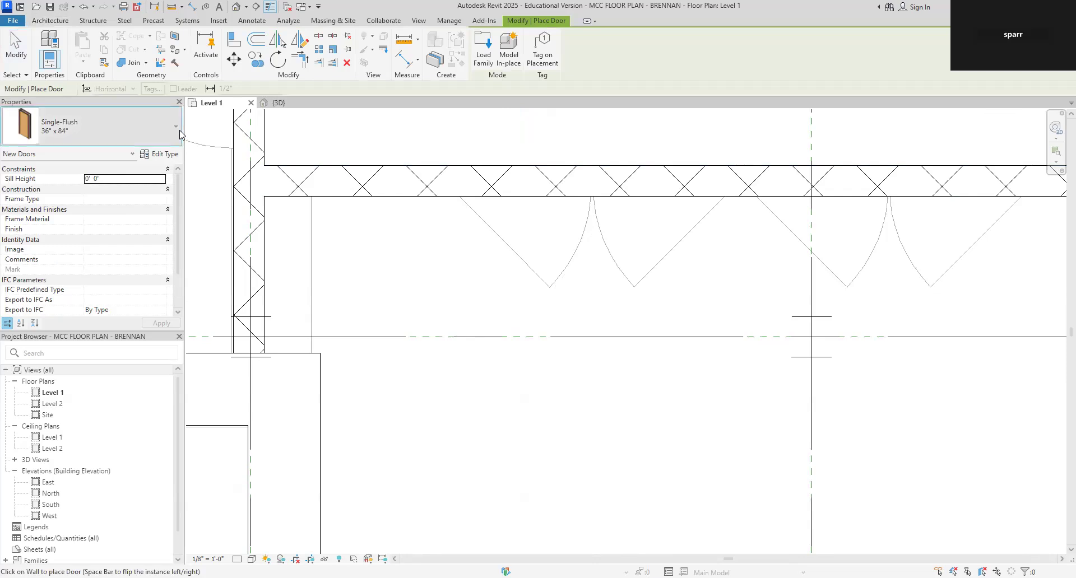
left_click(179, 131)
left_click(60, 208)
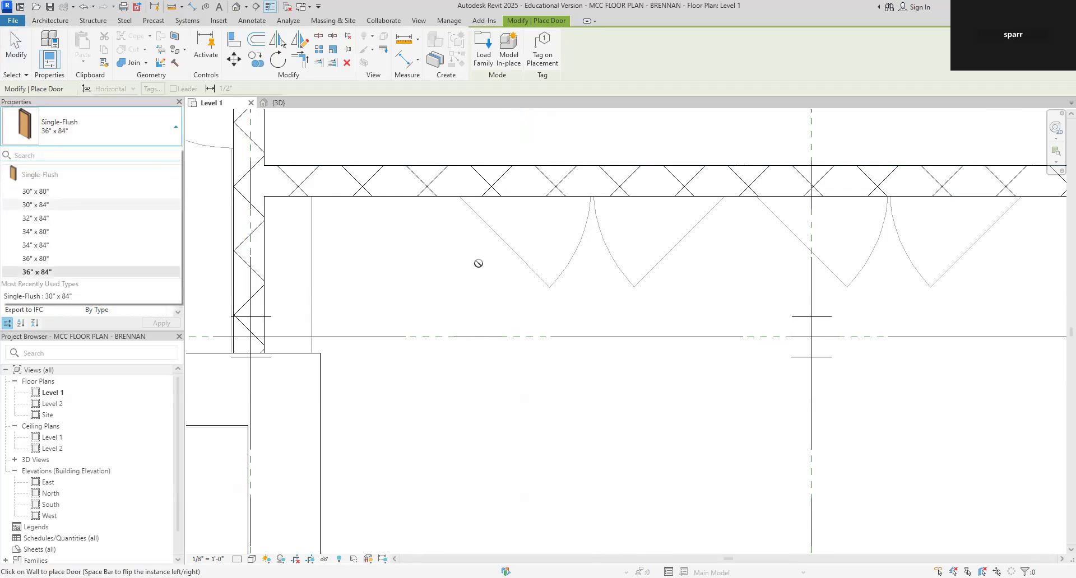
left_click(531, 196)
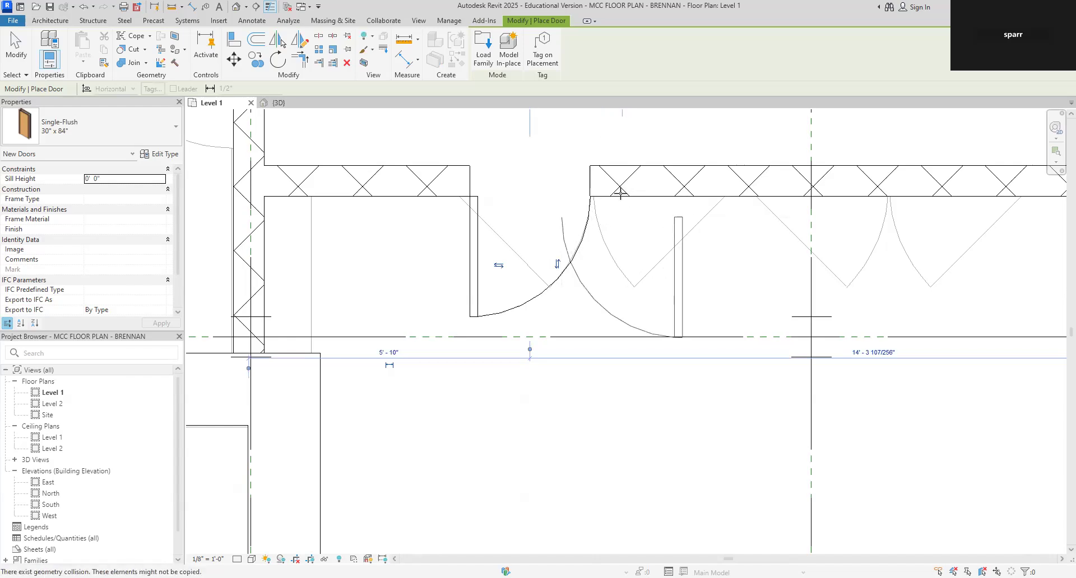
left_click(656, 193)
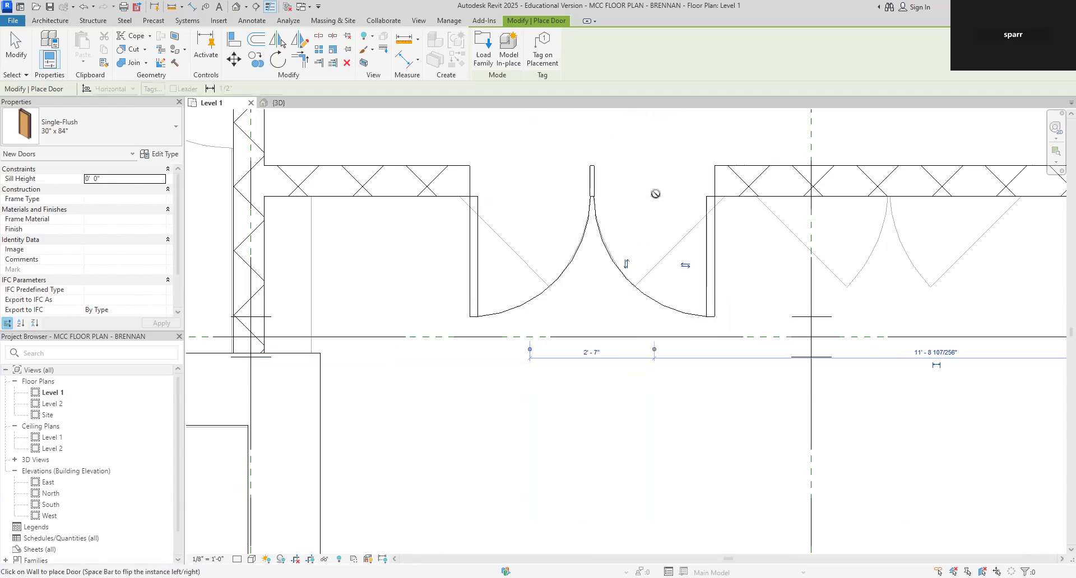
Place a second facing pair of Single-Flush 30" x 84" doors at the right double-door location in the inner vestibule wall.
scroll(781, 269, "down", 1)
middle_click_drag(781, 269, 657, 275)
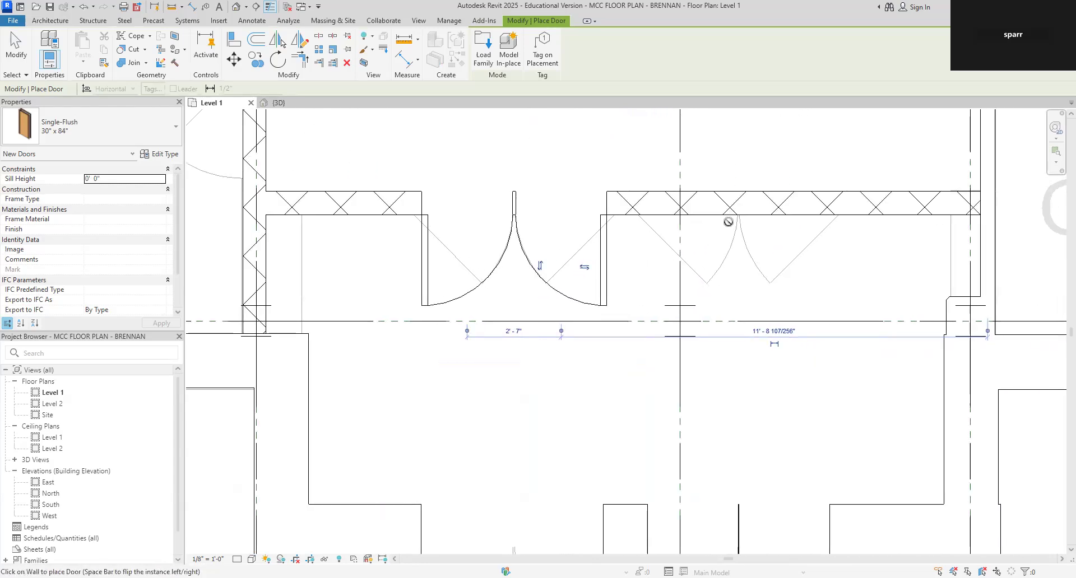
left_click(789, 203)
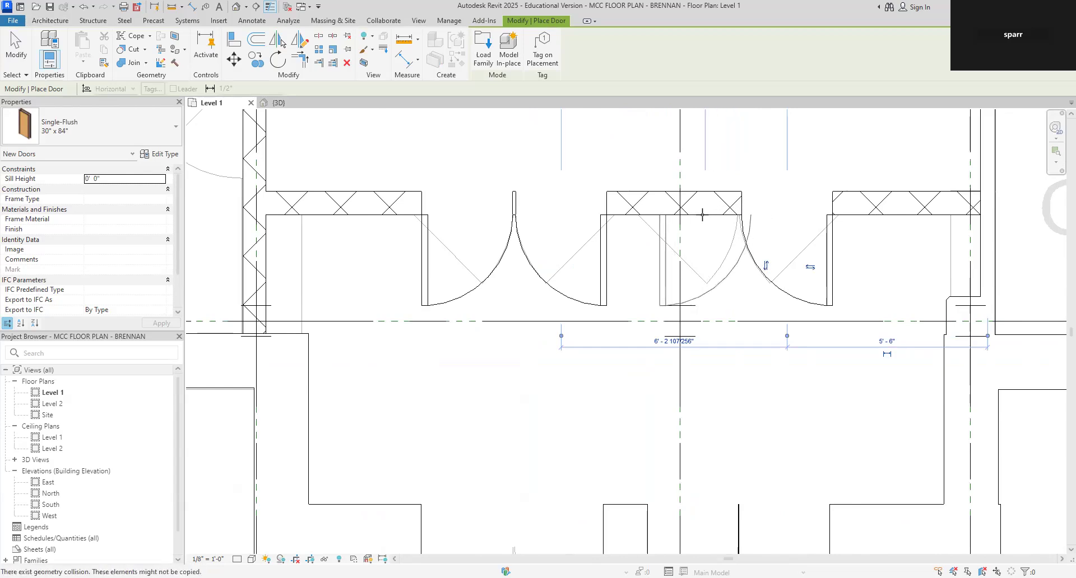
key("Escape")
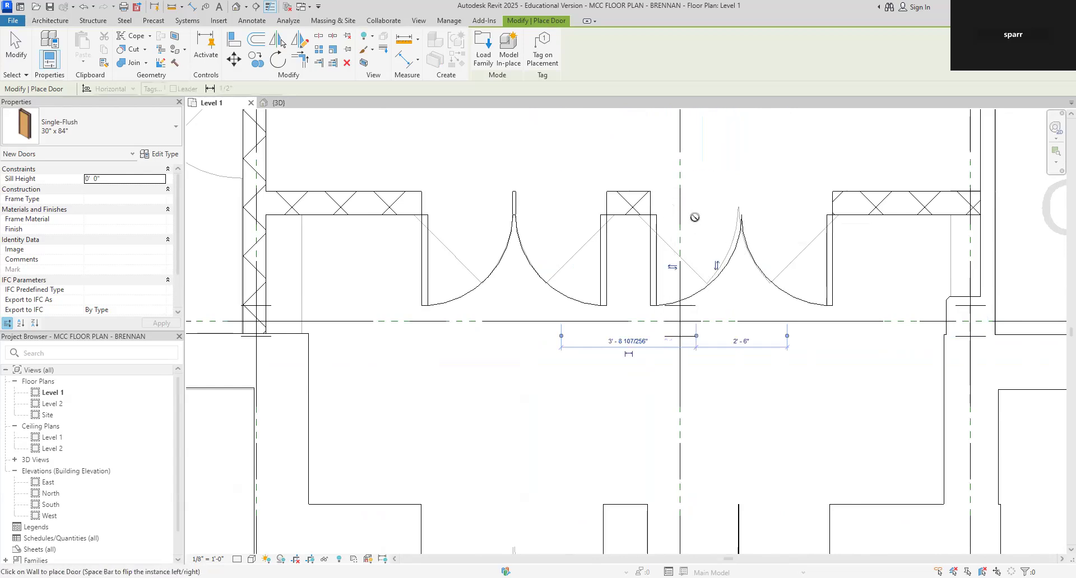
key("Escape")
Nudge both doors of the right inner vestibule pair slightly left to line up with the underlay swings.
scroll(729, 212, "down", 1)
scroll(729, 212, "down", 1)
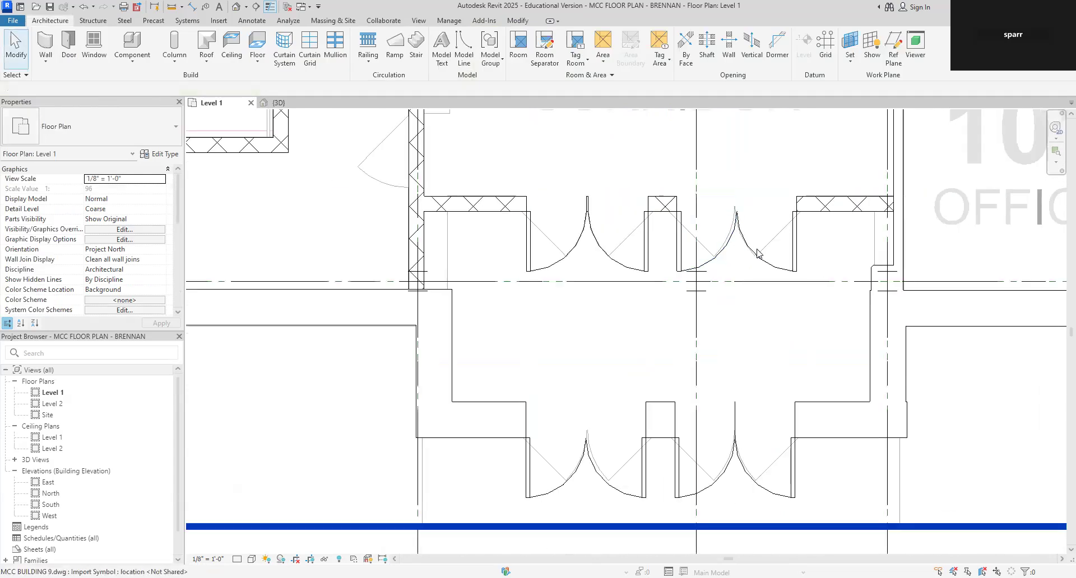
left_click(753, 251)
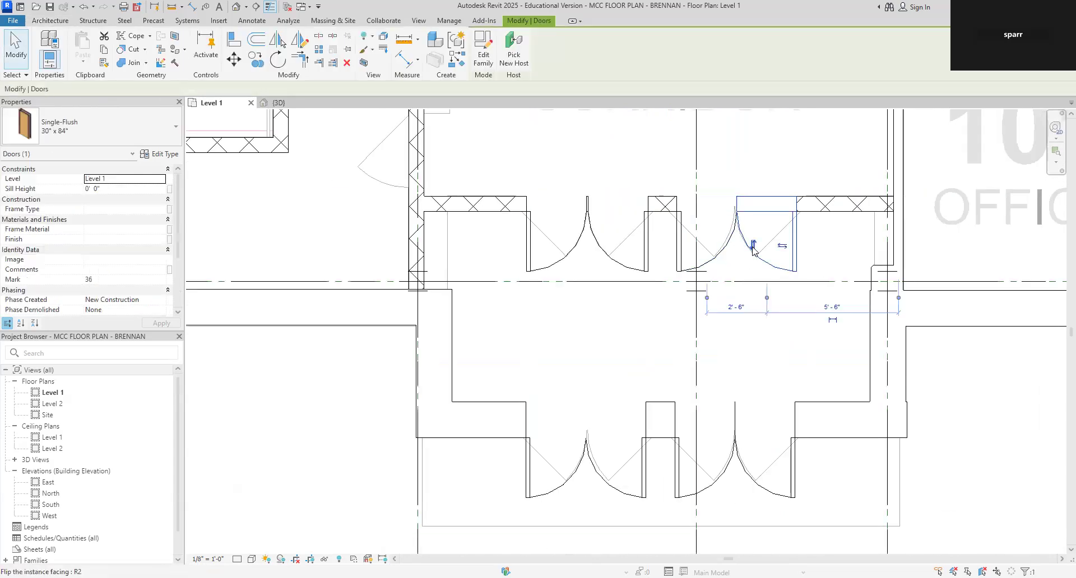
left_click(722, 255, "ctrl")
key("Left")
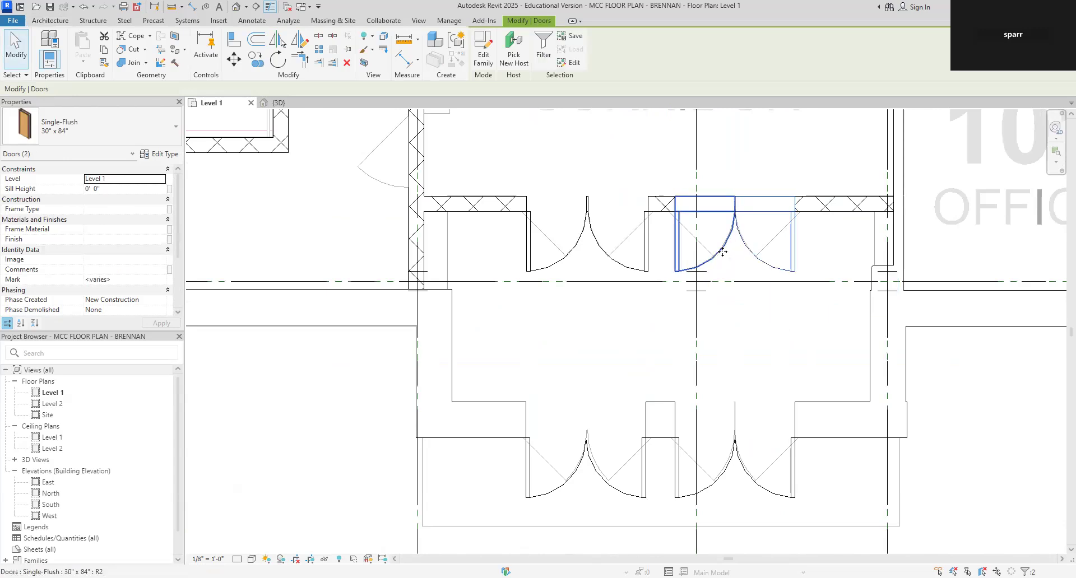
key("Escape")
Place Single-Flush 36" x 84" doors for the sink room and the stairwell above it in the masonry wall left of Corridor 191A.
scroll(735, 314, "down", 3)
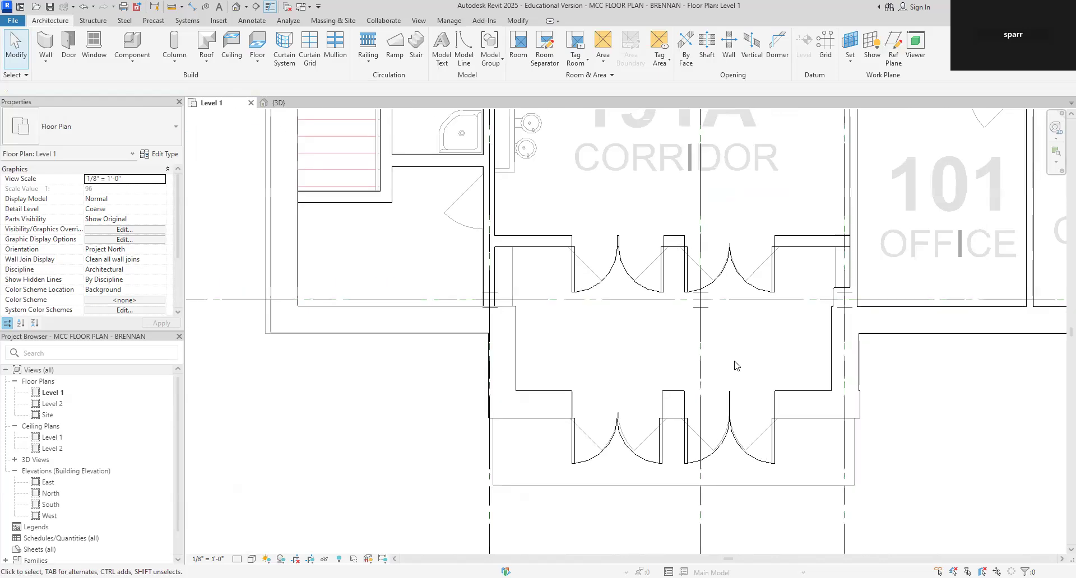
middle_click_drag(740, 360, 726, 448)
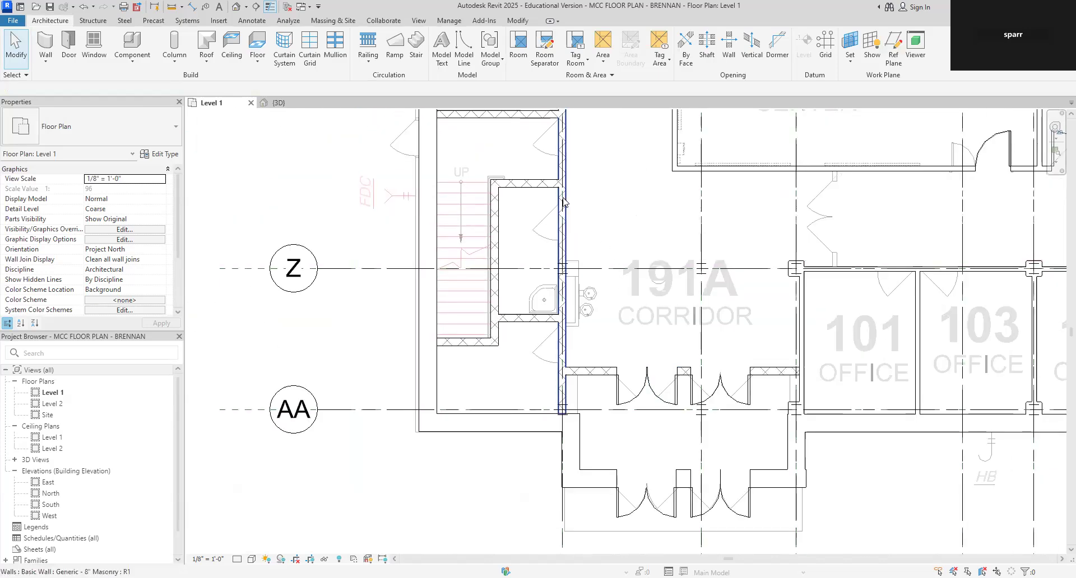
scroll(562, 197, "up", 3)
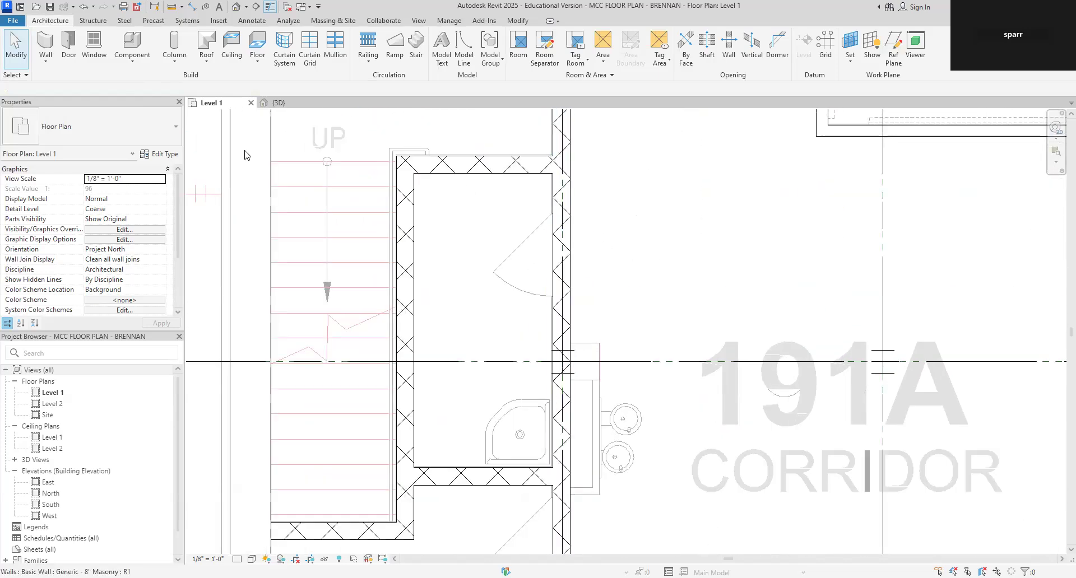
left_click(75, 42)
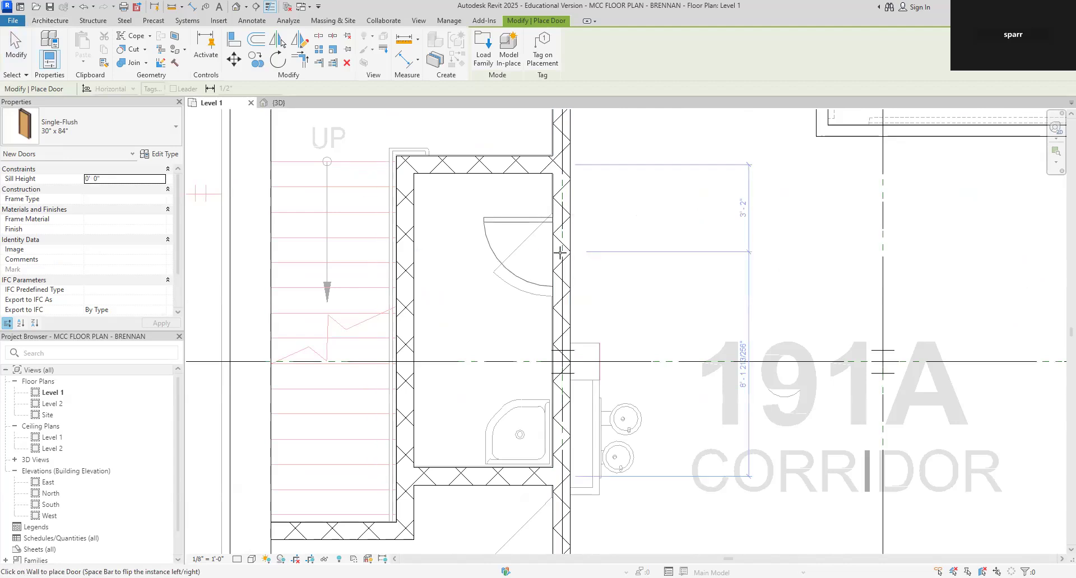
left_click(175, 134)
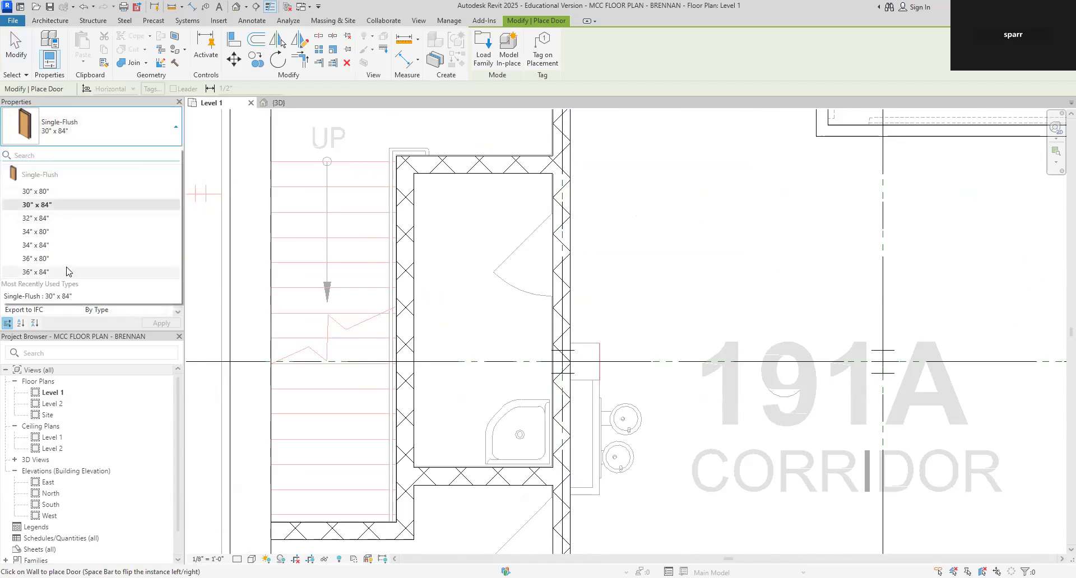
left_click(552, 252)
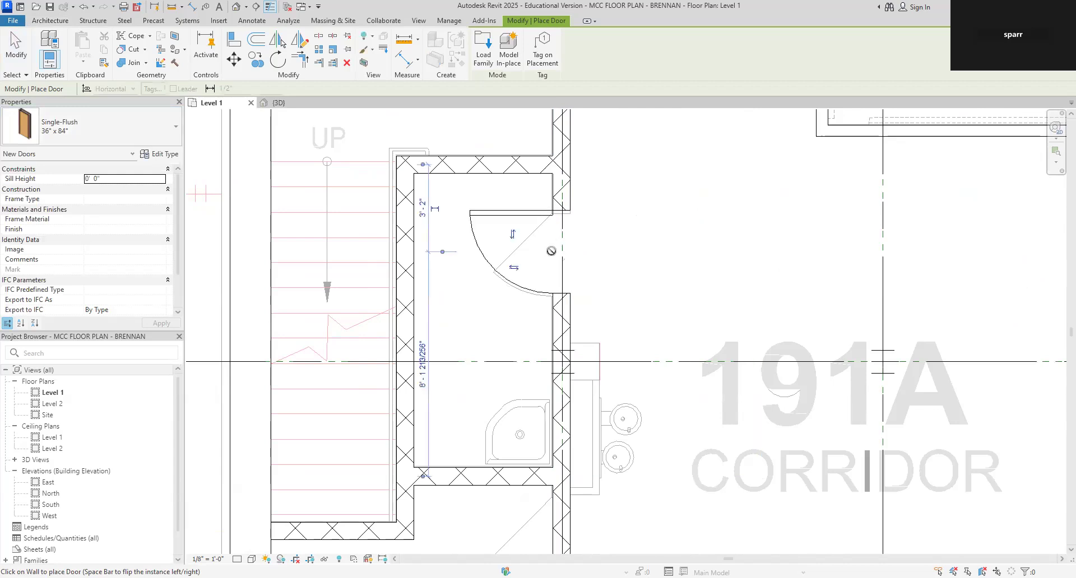
scroll(687, 239, "down", 4)
middle_click_drag(684, 241, 609, 338)
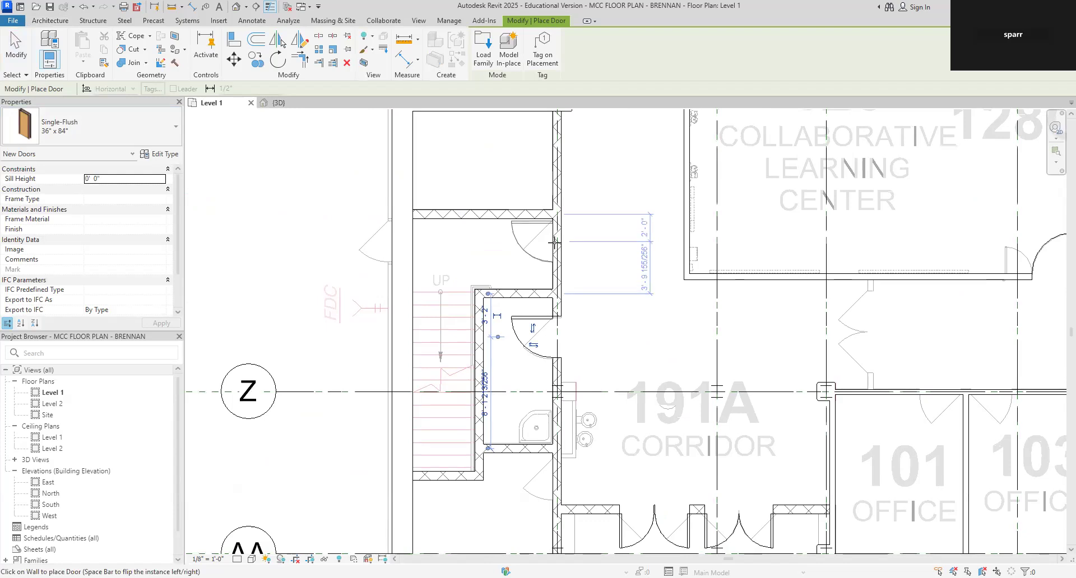
left_click(554, 242)
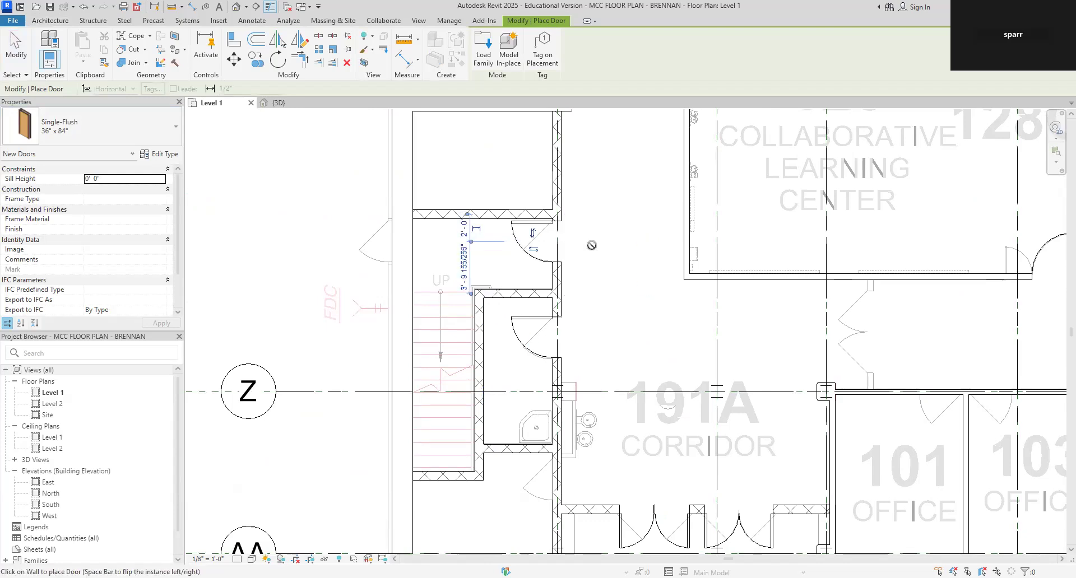
Place Single-Flush 36" x 84" doors in the corridor wall for Offices 101 and 103, swinging inward and hinged beside their shared wall.
scroll(592, 246, "down", 4)
middle_click_drag(605, 242, 373, 235)
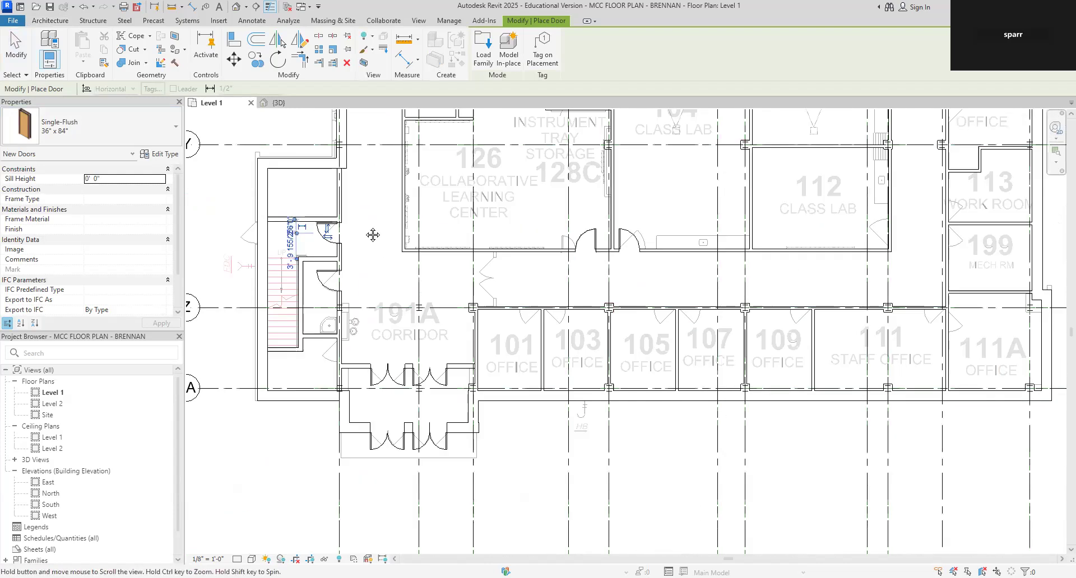
scroll(493, 309, "up", 6)
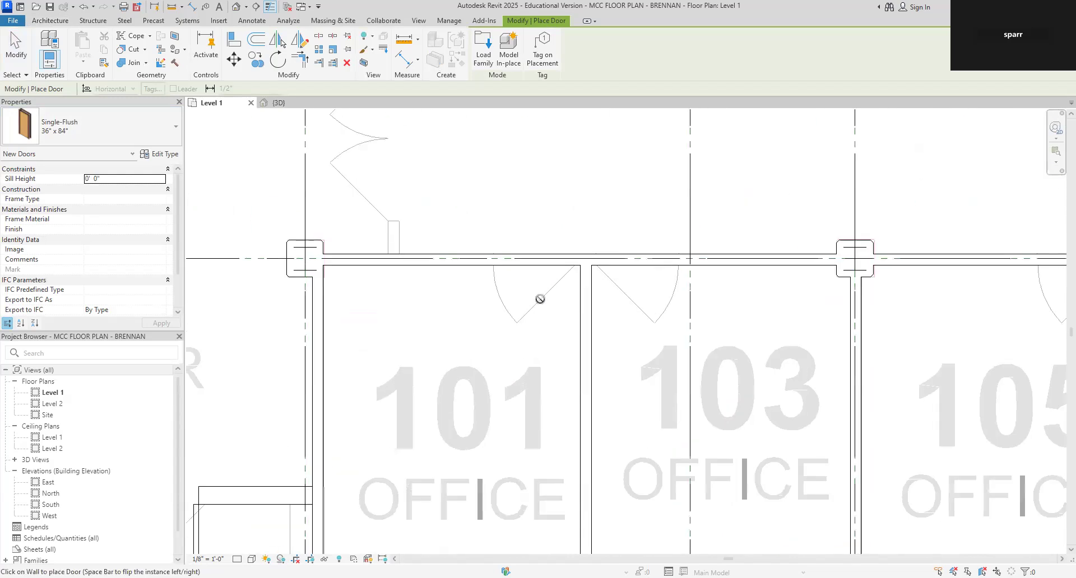
key("space")
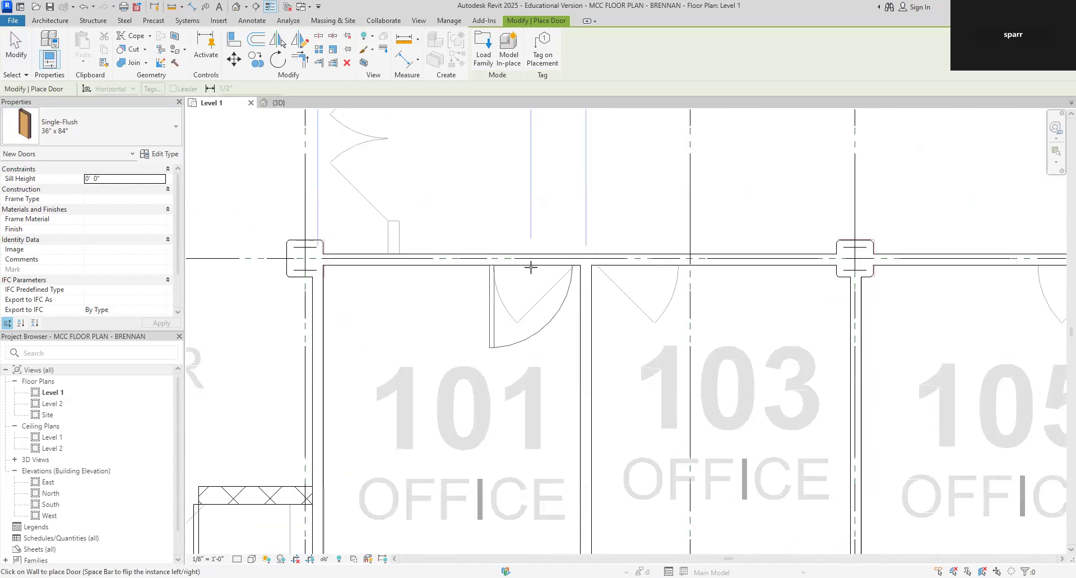
left_click(533, 266)
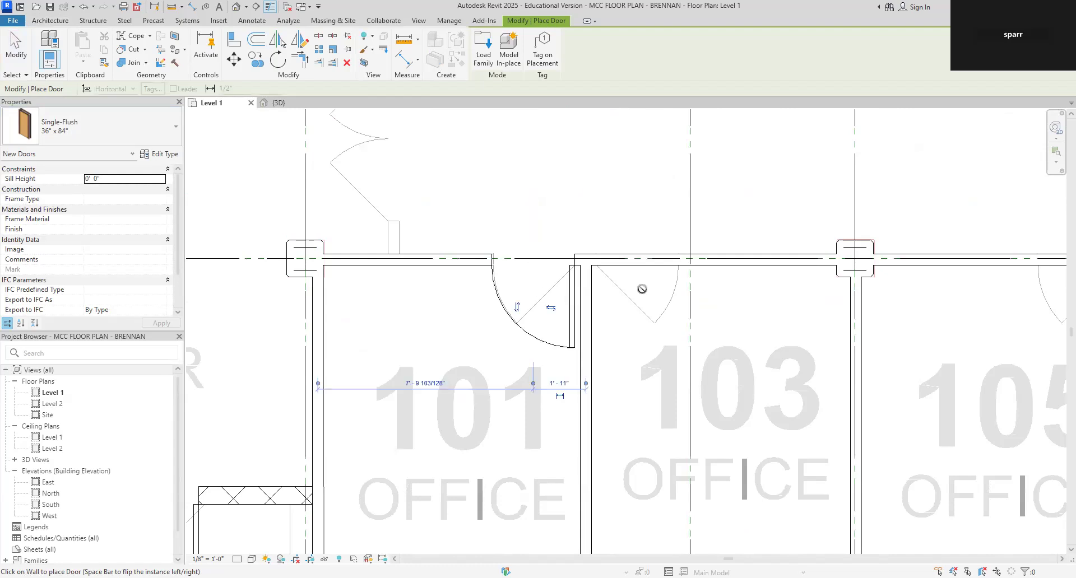
key("space")
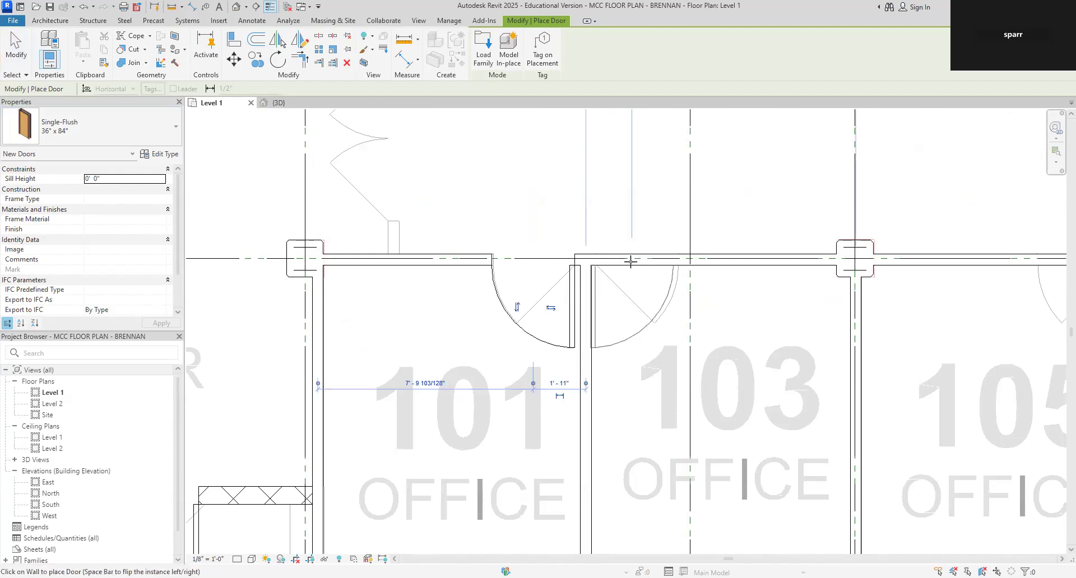
left_click(638, 263)
Place Single-Flush 36" x 84" doors in the corridor wall for Offices 105 and 107 over their underlay swings.
scroll(774, 297, "down", 2)
middle_click_drag(778, 297, 398, 326)
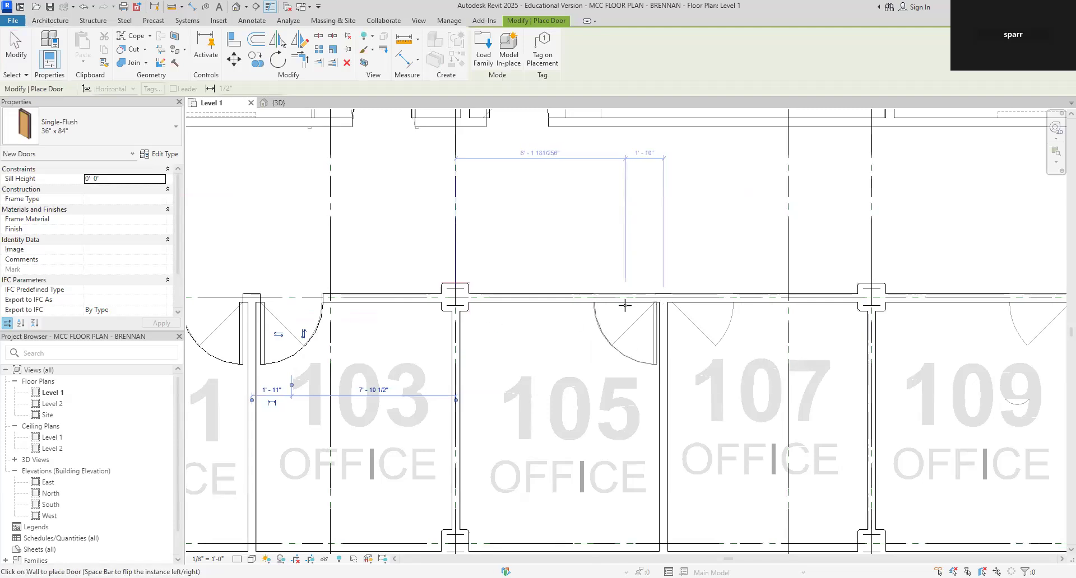
left_click(625, 305)
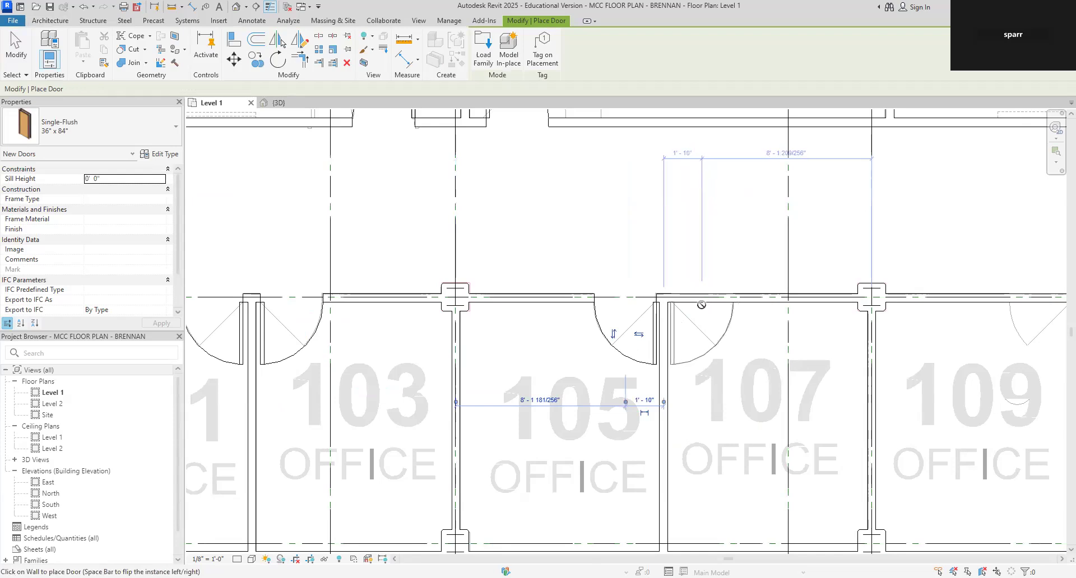
left_click(702, 303)
Place an inward-swinging Single-Flush 36" x 84" door for Office 109, hinged beside the Staff Office 111 wall.
scroll(802, 316, "down", 1)
scroll(802, 316, "down", 1)
middle_click_drag(945, 351, 663, 351)
scroll(691, 346, "up", 4)
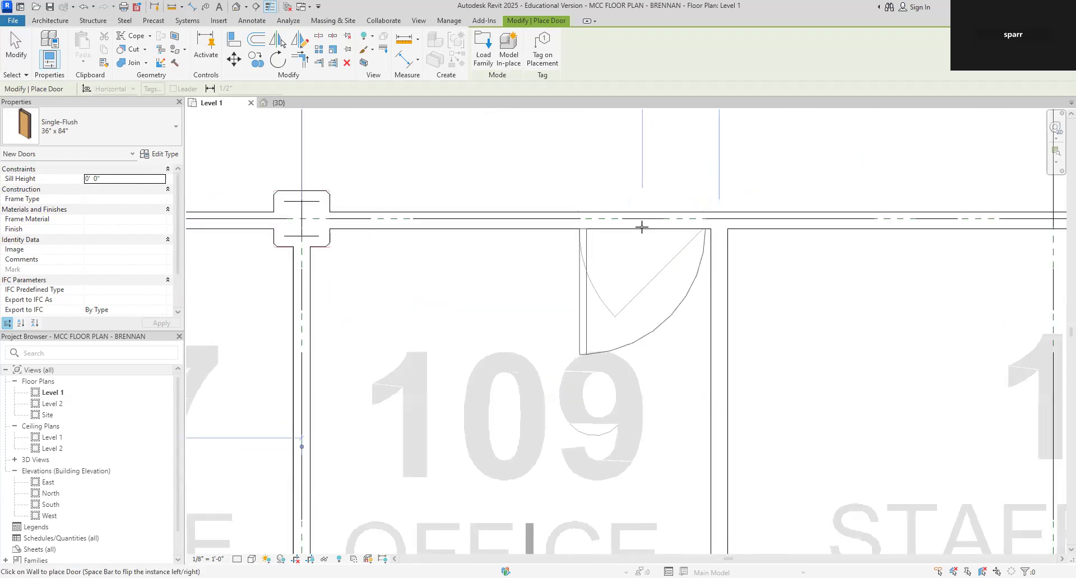
key("space")
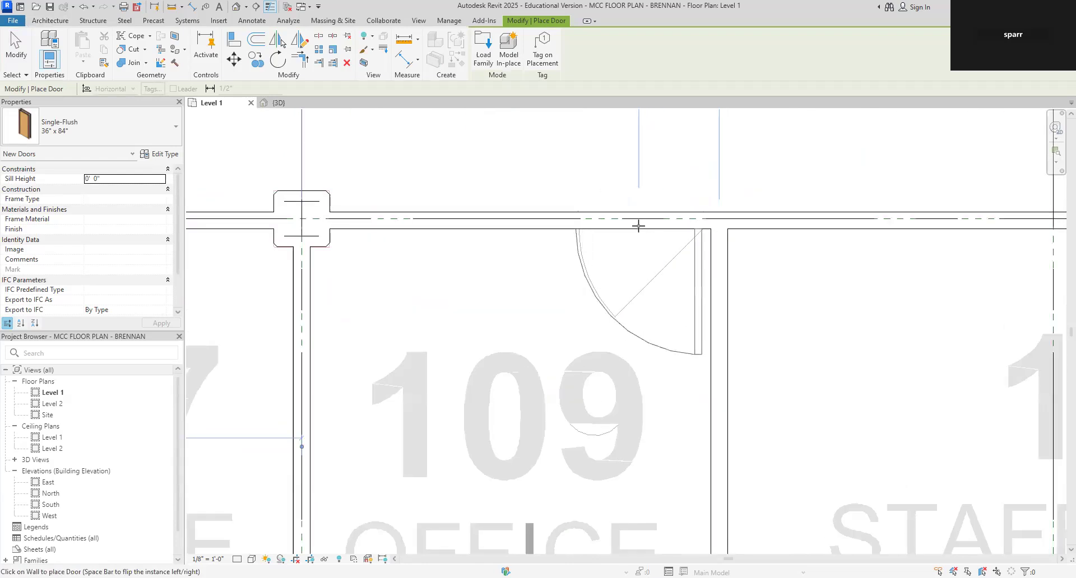
left_click(643, 227)
Place Single-Flush 36" x 84" doors for Staff Office 111 in the corridor wall and for Office 111A in the wall between the two offices.
scroll(859, 289, "down", 3)
middle_click_drag(860, 294, 504, 334)
scroll(738, 345, "up", 5)
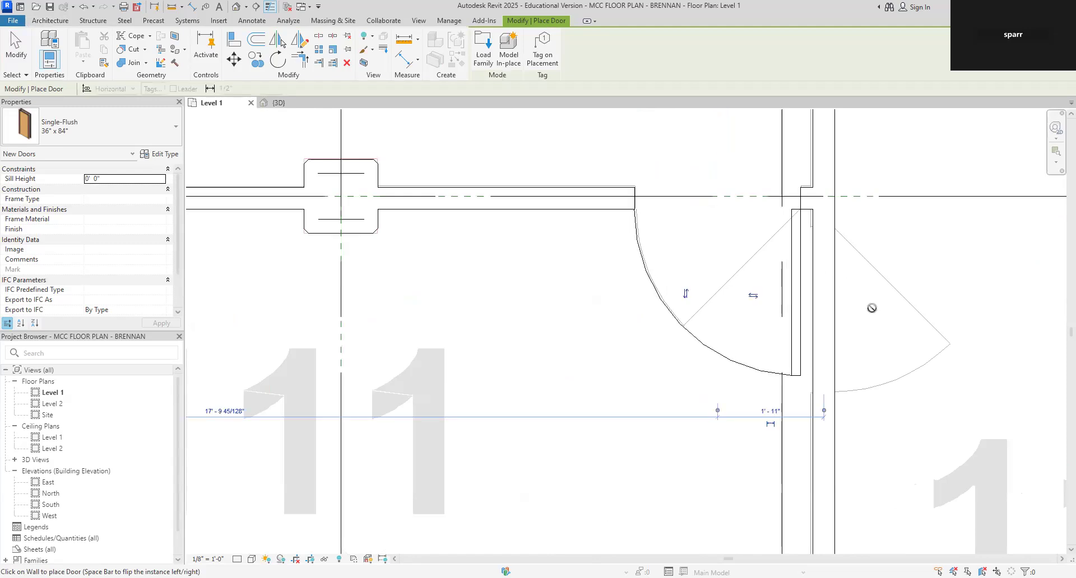
scroll(882, 305, "down", 4)
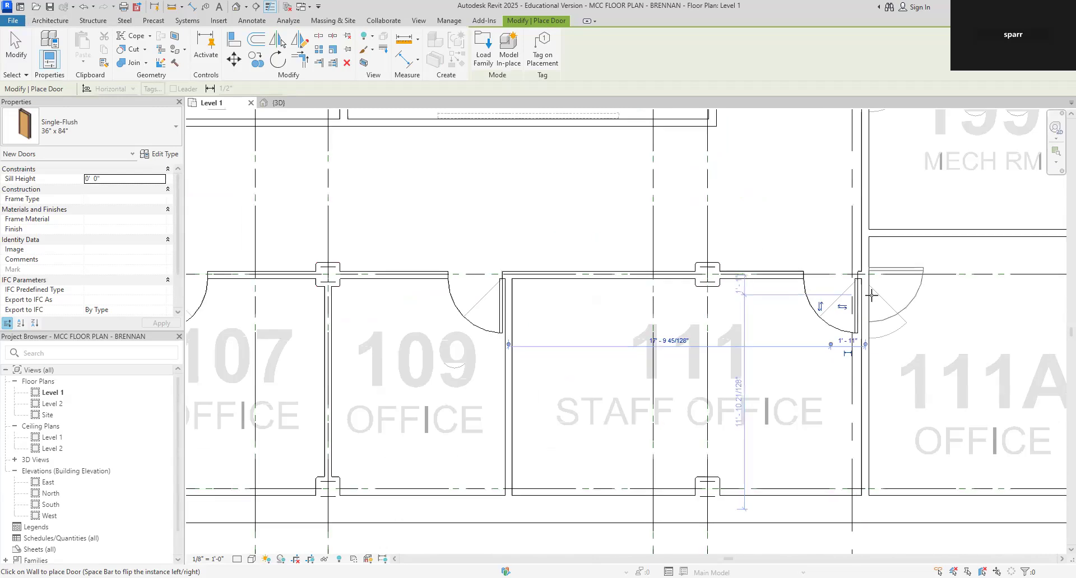
left_click(870, 310)
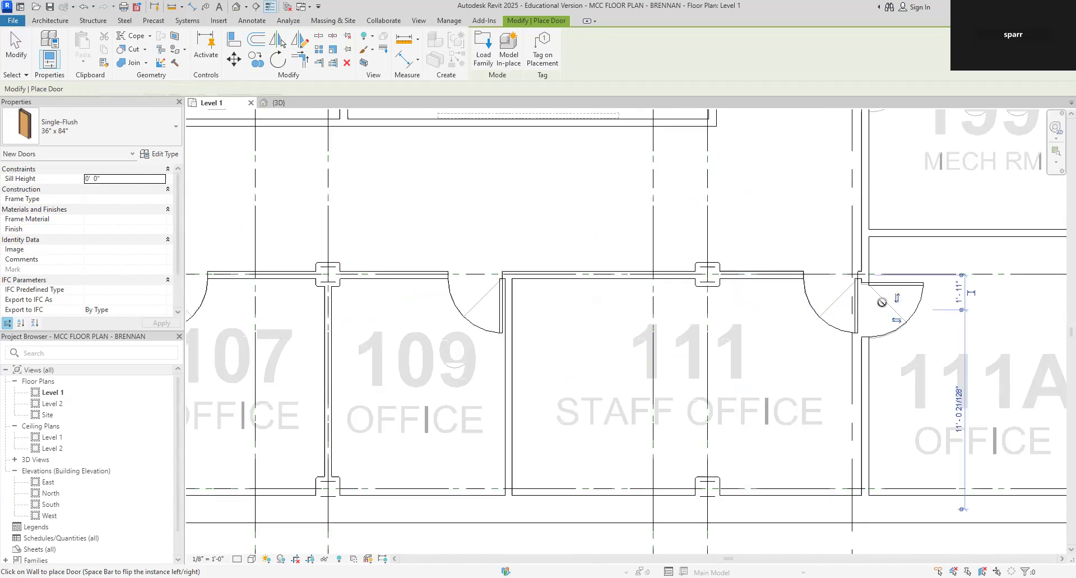
Place inward-swinging Single-Flush 36" x 84" doors for Mech Rm 199 and Work Room 113, hinged beside their shared wall.
scroll(901, 275, "down", 3)
middle_click_drag(901, 275, 788, 410)
scroll(780, 323, "up", 5)
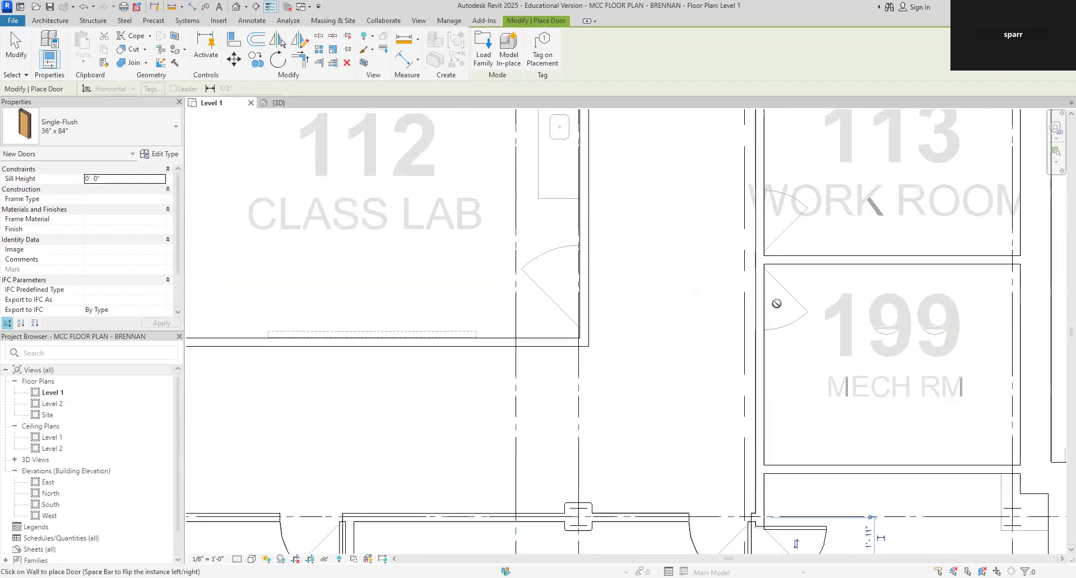
left_click(751, 289)
scroll(781, 279, "down", 2)
middle_click_drag(783, 281, 746, 465)
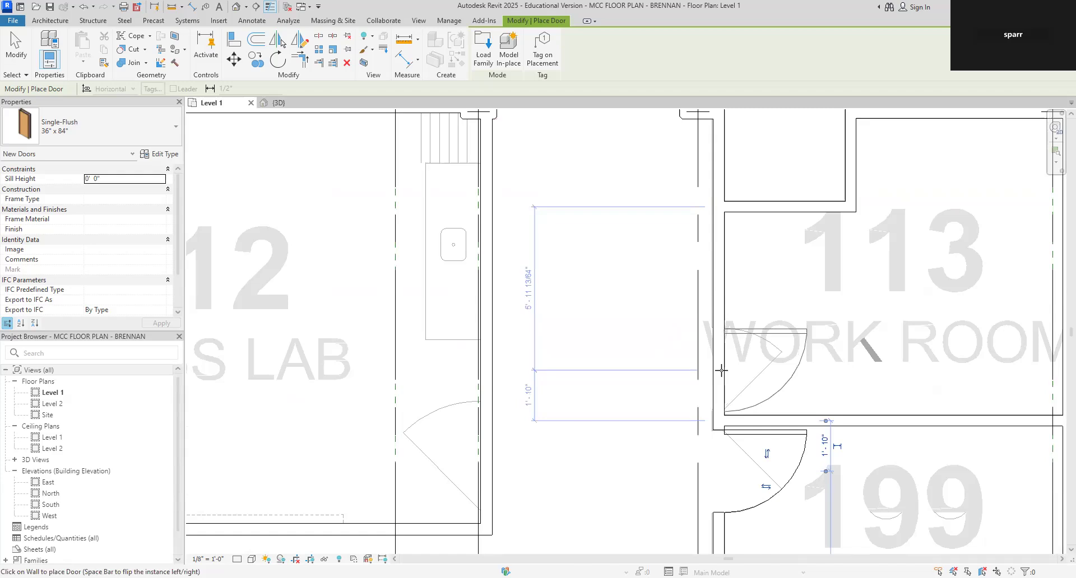
key("space")
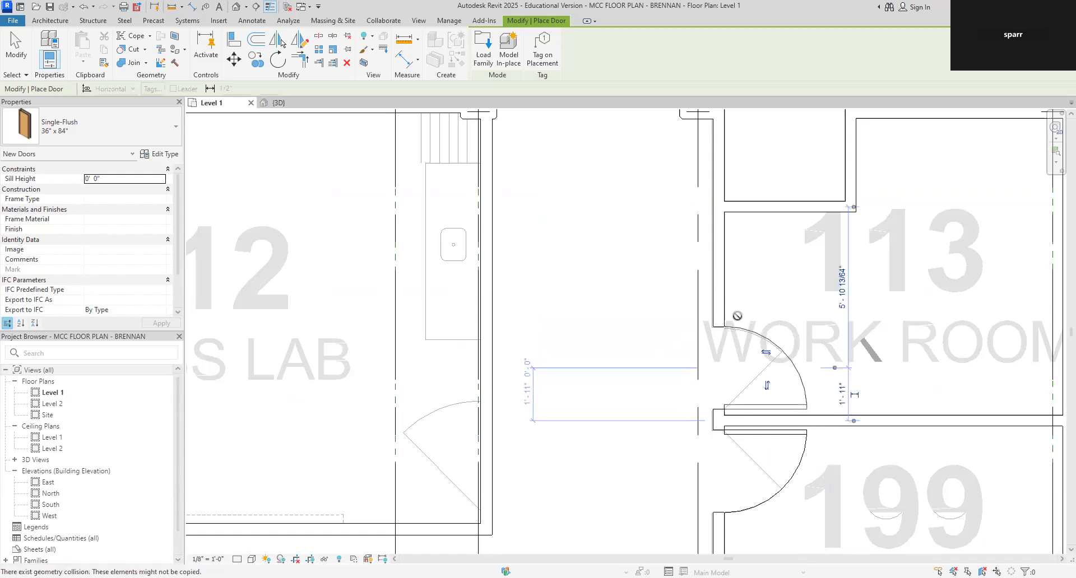
Place a Single-Flush 36" x 84" door for Office 115 in the corridor wall over its underlay swing.
scroll(720, 369, "down", 2)
middle_click_drag(746, 364, 656, 386)
scroll(644, 337, "down", 1)
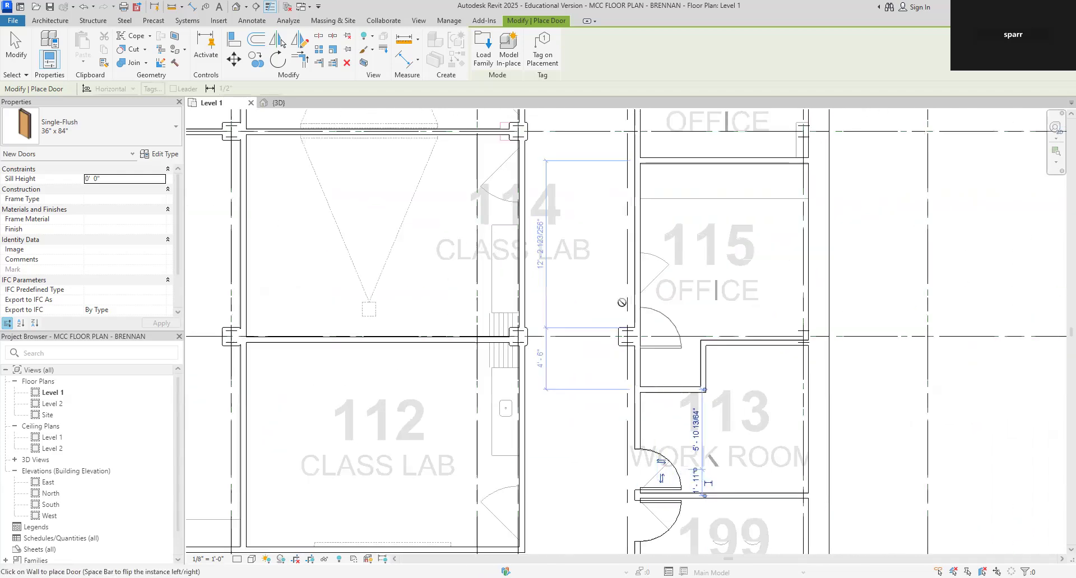
scroll(686, 222, "up", 5)
scroll(686, 222, "down", 1)
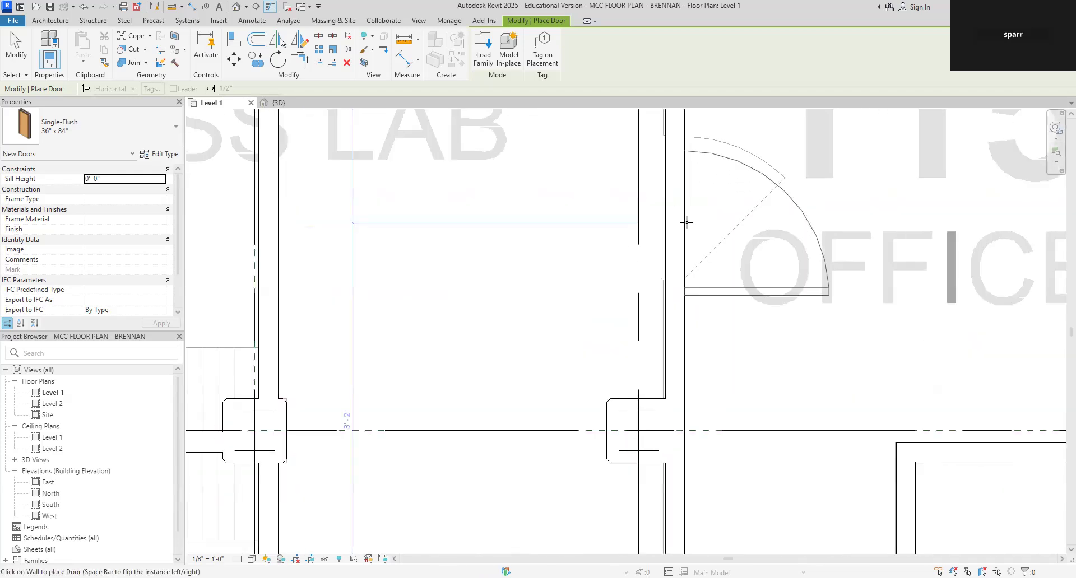
scroll(680, 280, "down", 1)
left_click(675, 274)
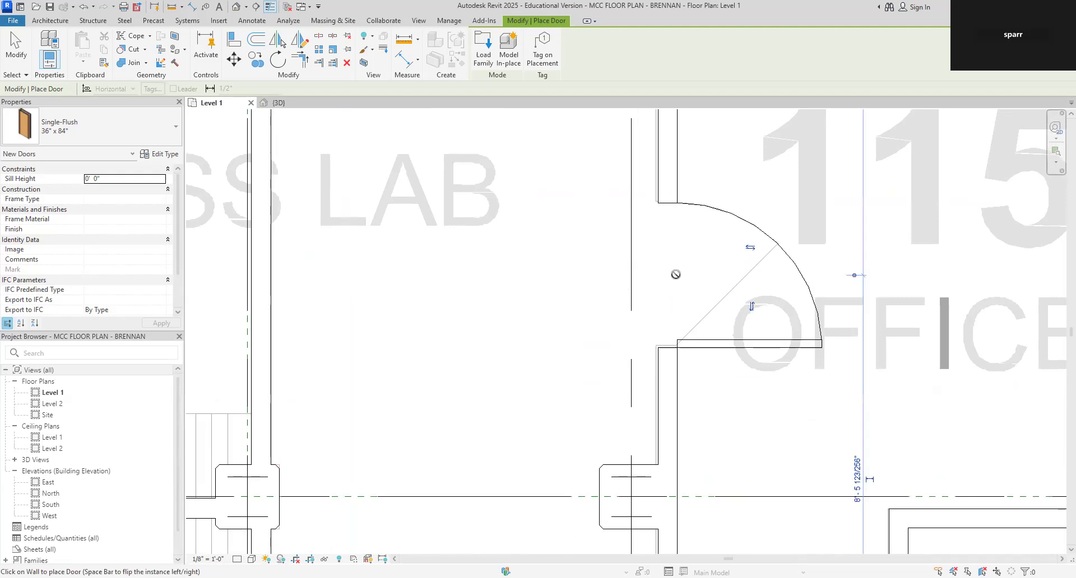
Place Single-Flush 36" x 84" doors for Class Labs 116 and 114, swinging inward and hinged beside their shared wall.
scroll(675, 274, "down", 4)
middle_click_drag(679, 327, 634, 572)
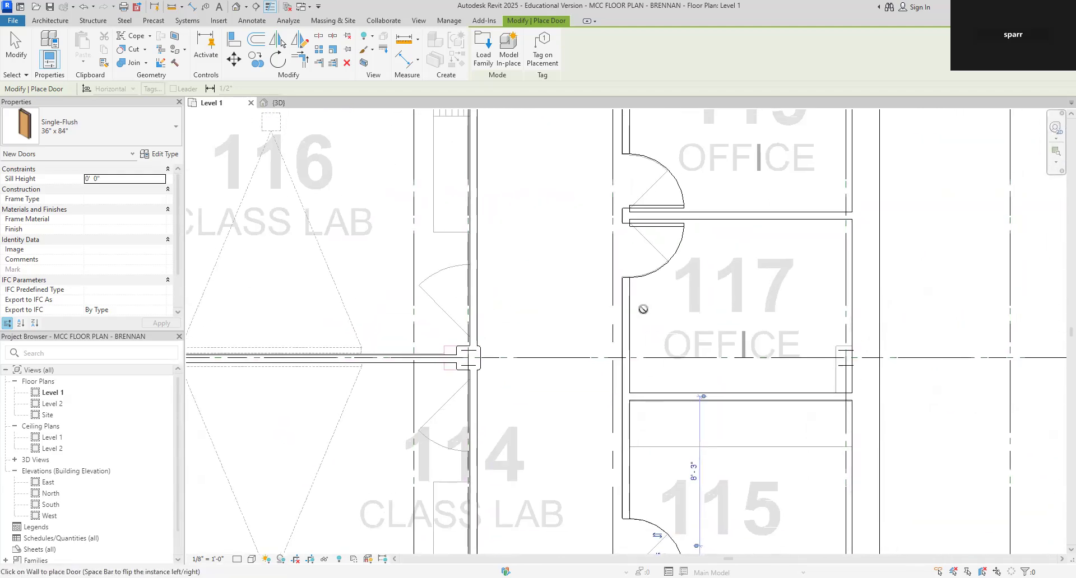
scroll(644, 309, "down", 3)
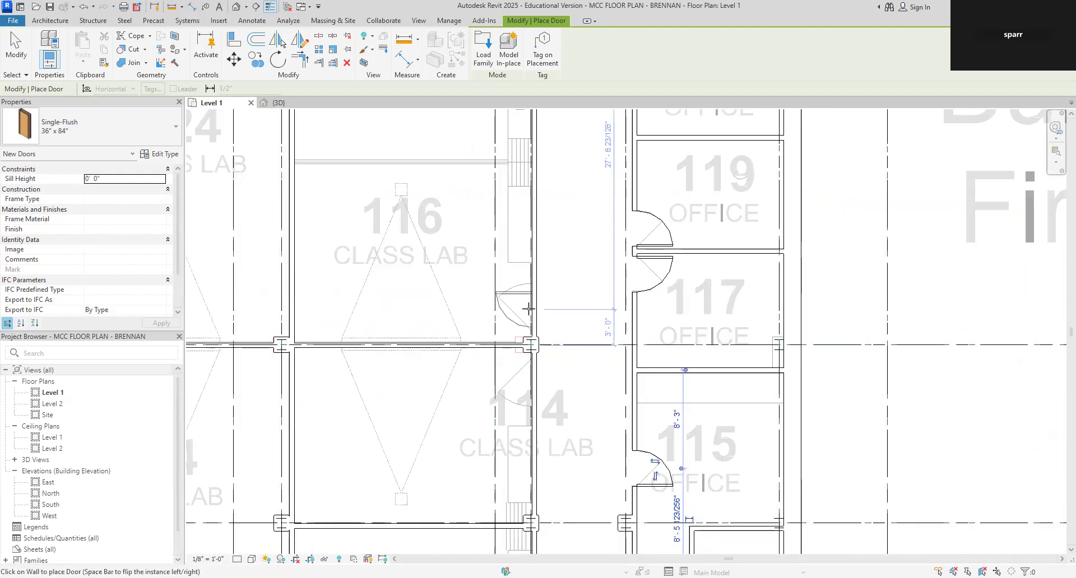
scroll(529, 308, "up", 2)
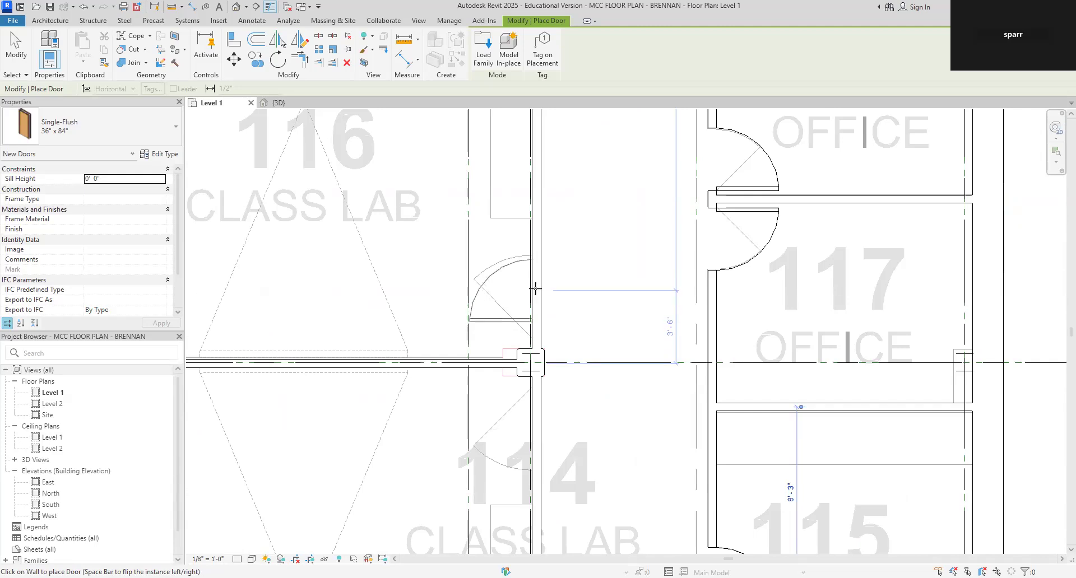
left_click(535, 286)
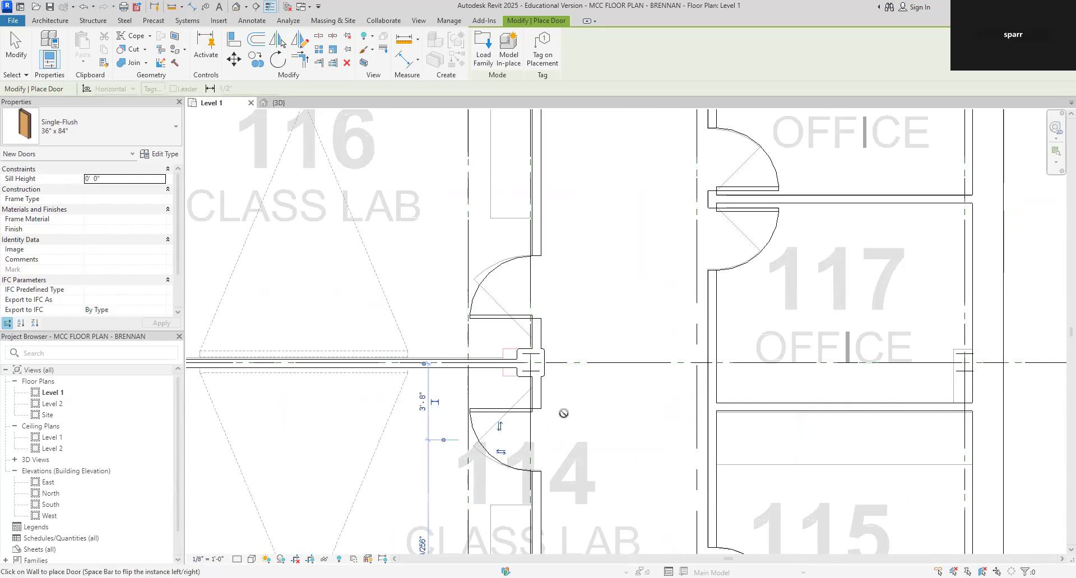
Place an inward-swinging Single-Flush 36" x 84" door for Class Lab 118, hinged on the side nearest Corridor 191B.
scroll(559, 410, "down", 5)
middle_click_drag(574, 400, 569, 500)
scroll(528, 389, "up", 3)
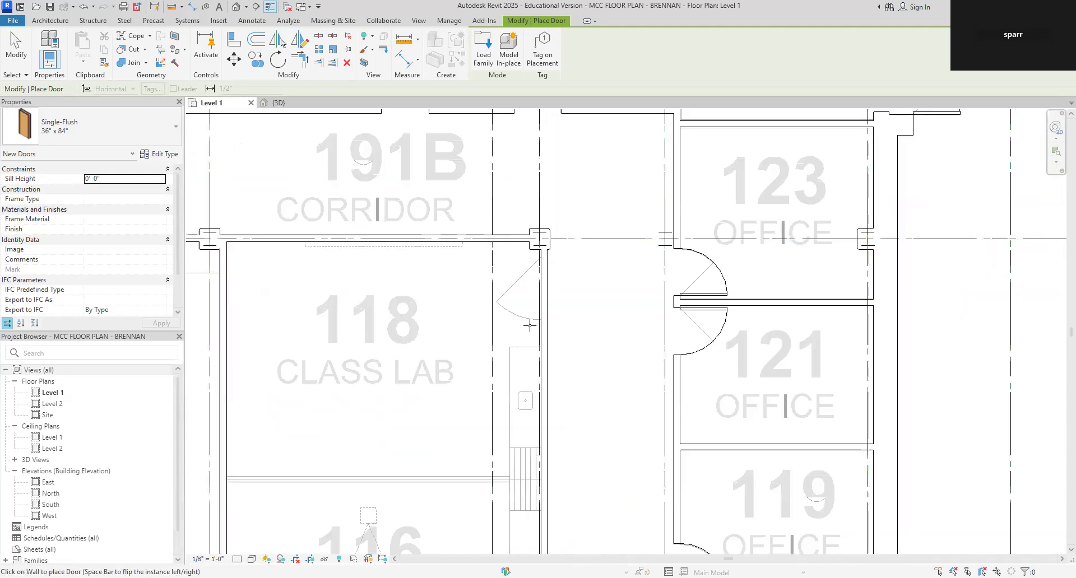
scroll(550, 266, "up", 2)
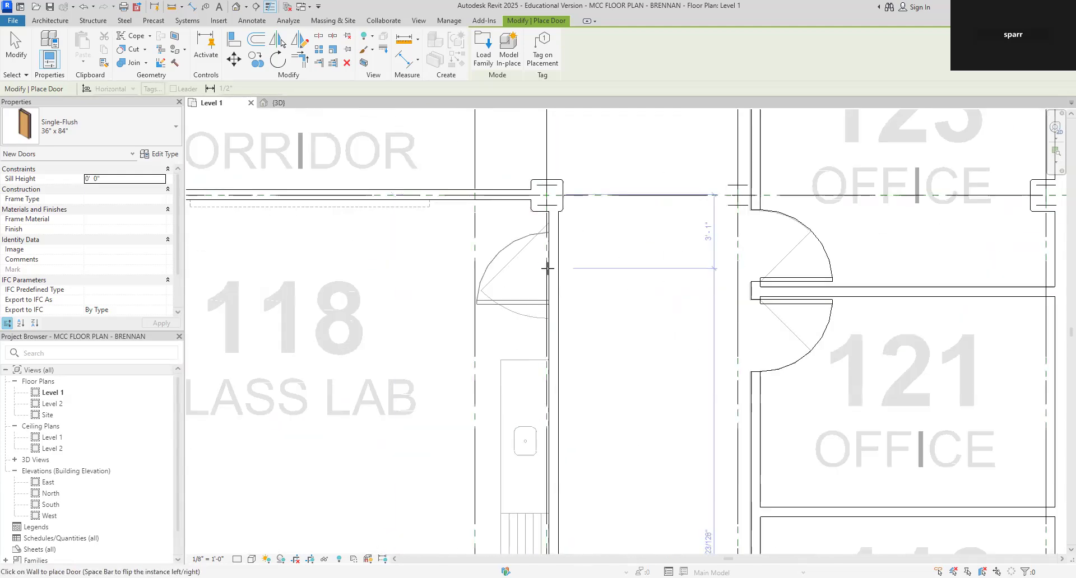
key("space")
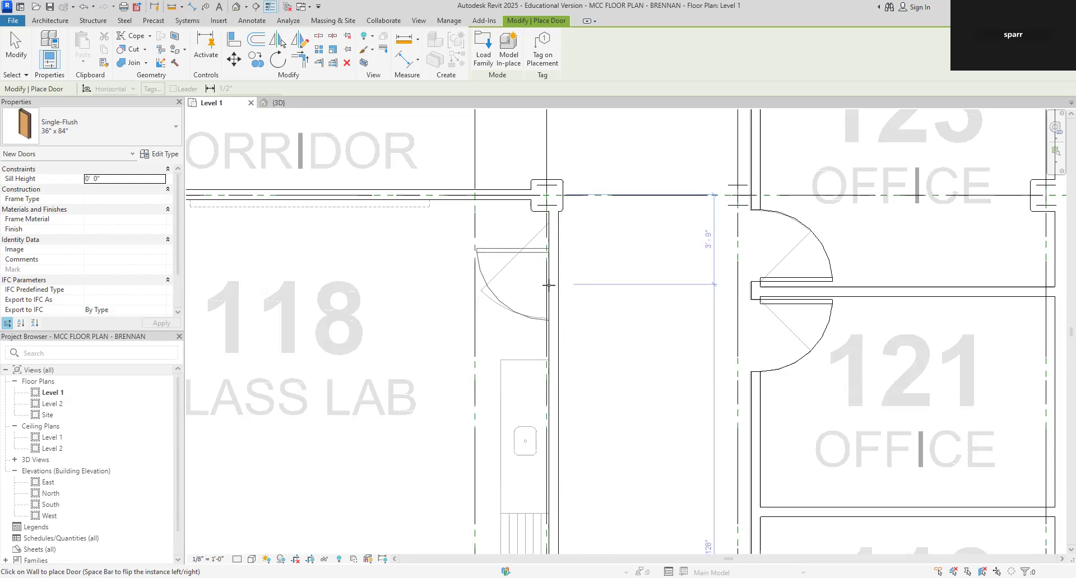
left_click(564, 278)
Place two opposing Single-Flush 36" x 84" doors as a pair in the west wall of Corridor 191C, swinging into it.
scroll(628, 288, "down", 4)
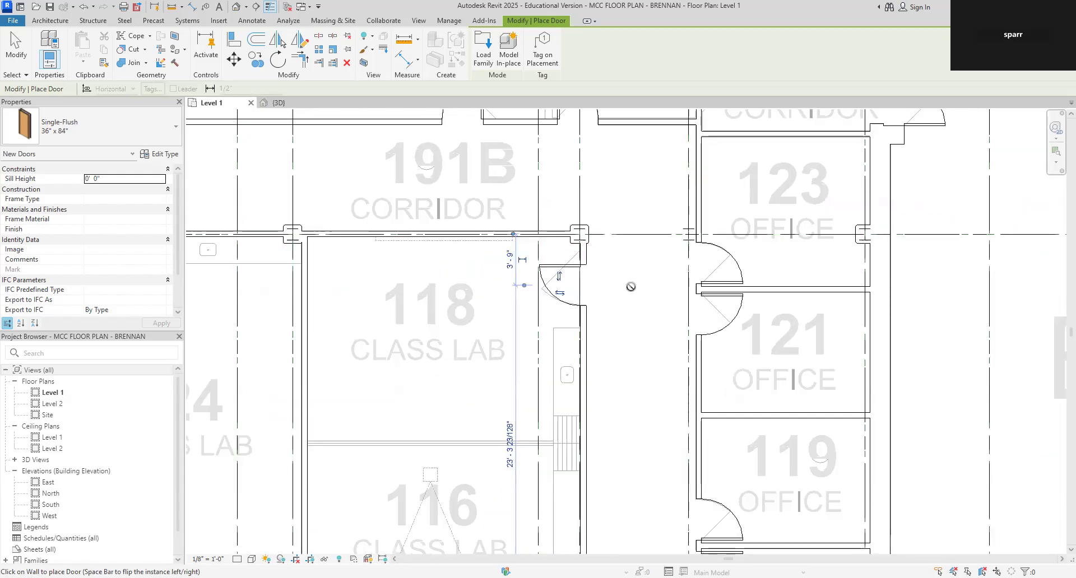
middle_click_drag(631, 288, 587, 491)
scroll(586, 423, "down", 2)
middle_click_drag(594, 325, 599, 436)
scroll(599, 436, "up", 3)
scroll(599, 436, "up", 2)
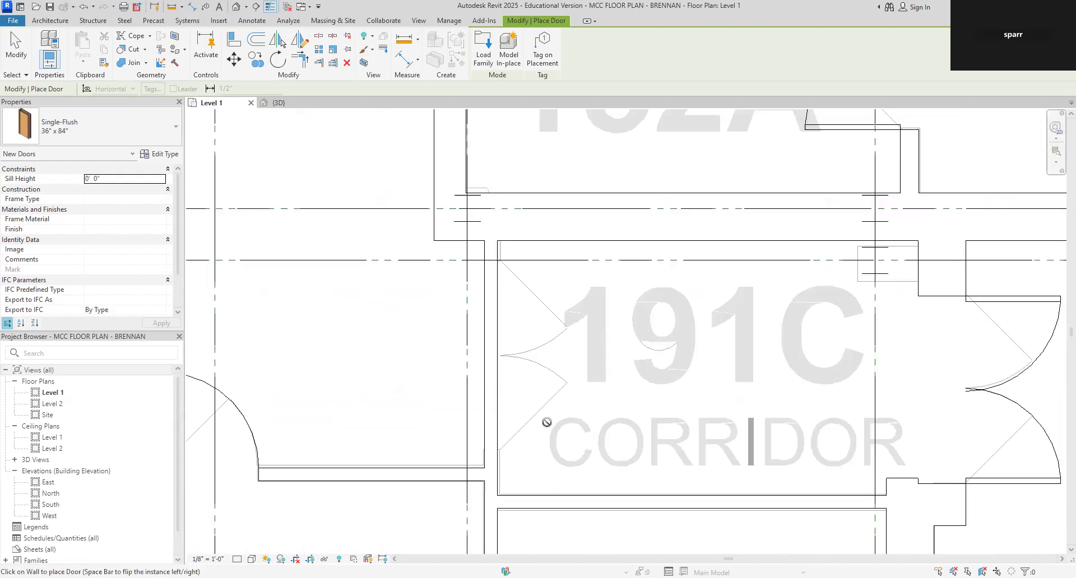
left_click(496, 399)
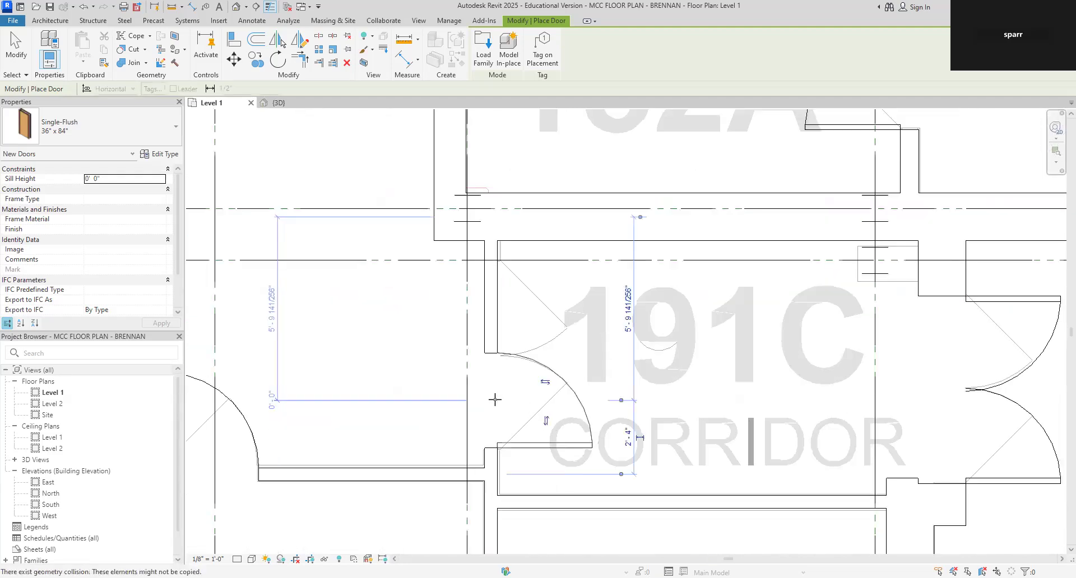
left_click(496, 311)
Place a Single-Flush 36" x 84" door in the west wall of Storage 150B, swinging into the storage room.
scroll(680, 365, "down", 2)
scroll(529, 403, "up", 1)
scroll(530, 404, "down", 3)
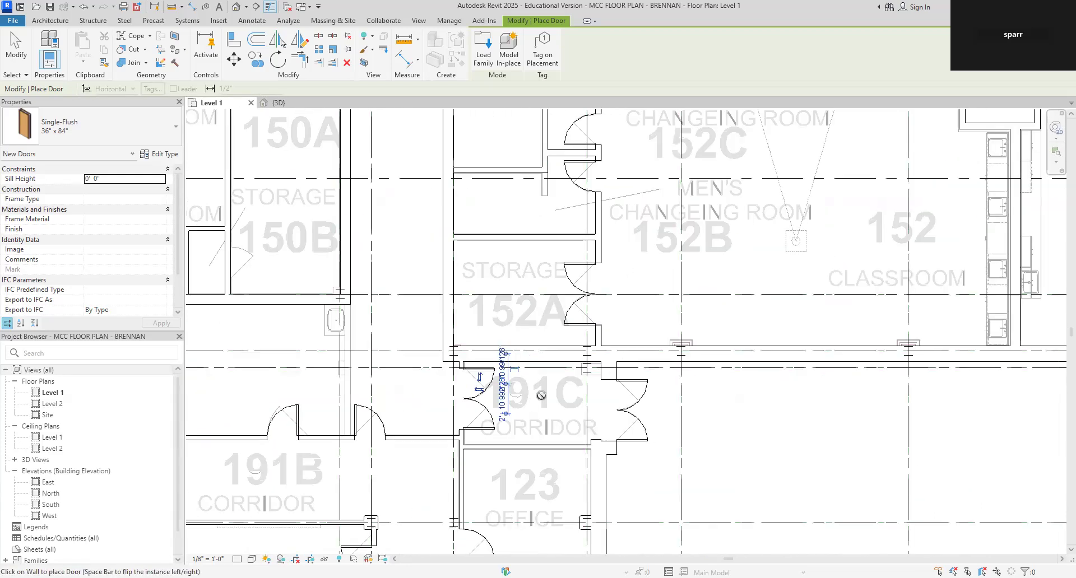
scroll(752, 396, "down", 1)
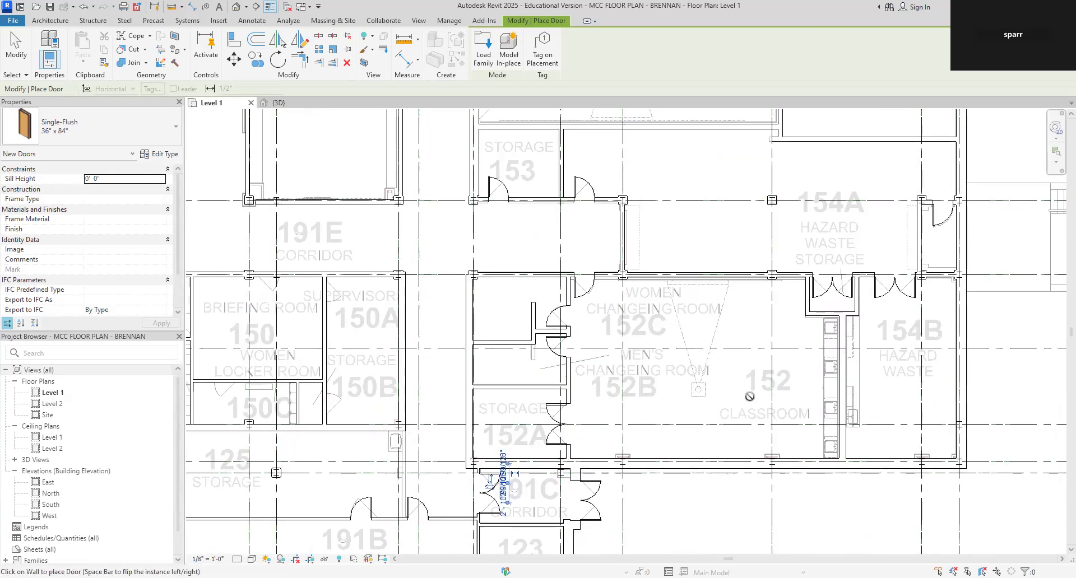
scroll(749, 396, "down", 1)
scroll(547, 326, "up", 3)
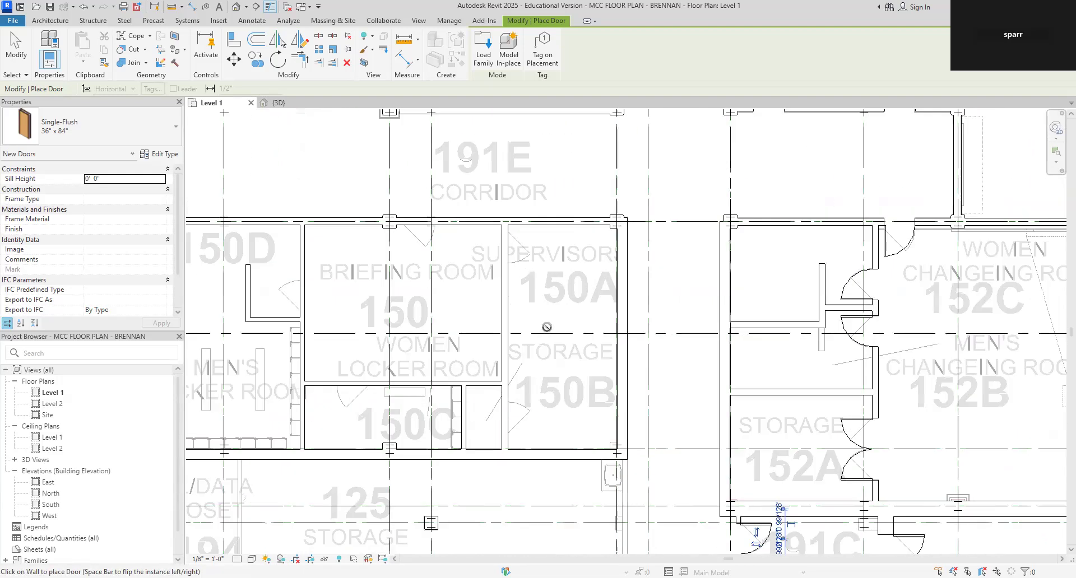
scroll(547, 327, "up", 2)
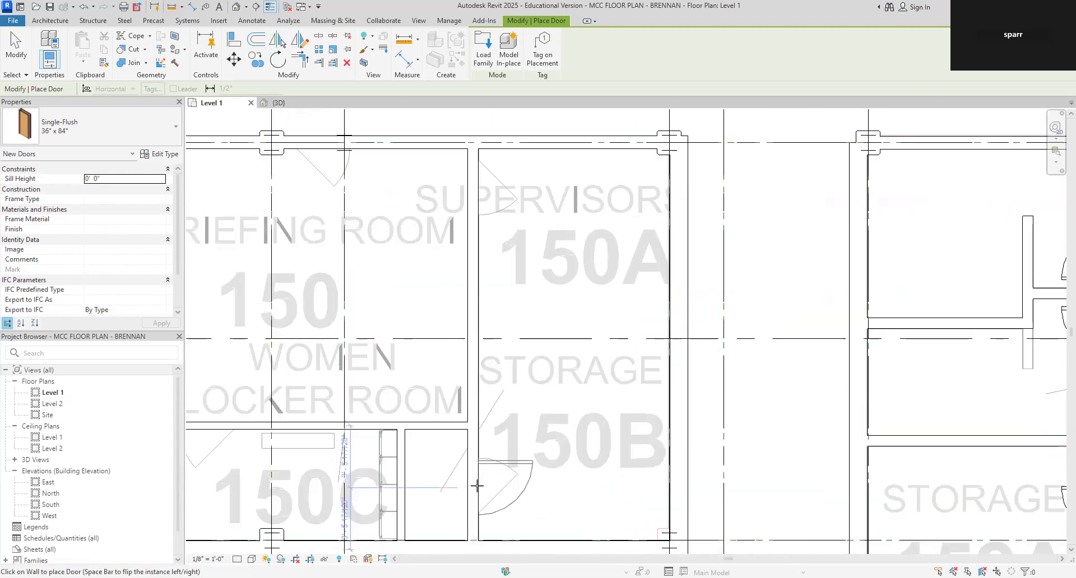
key("space")
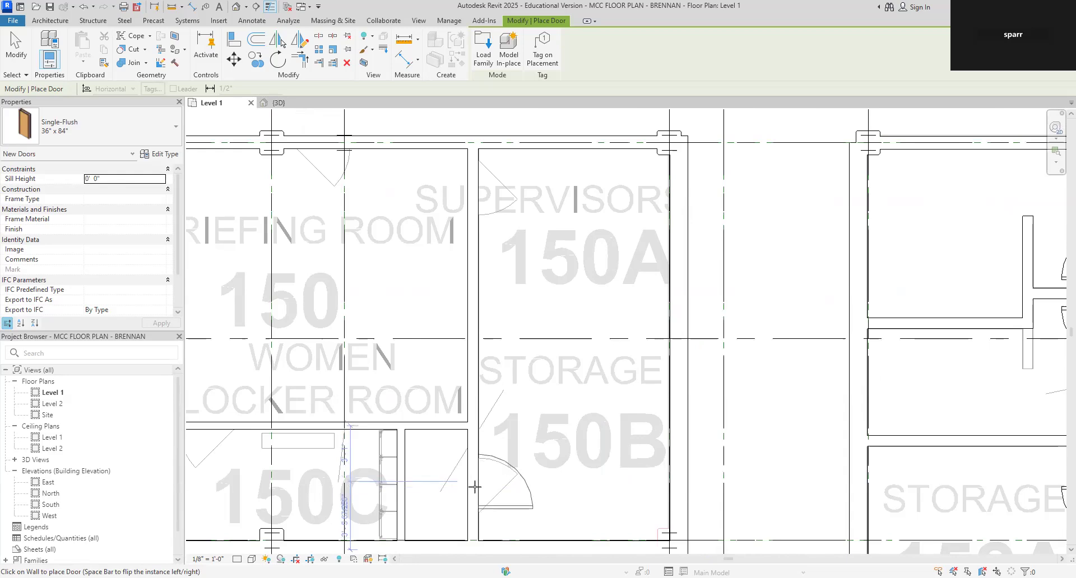
scroll(475, 486, "up", 2)
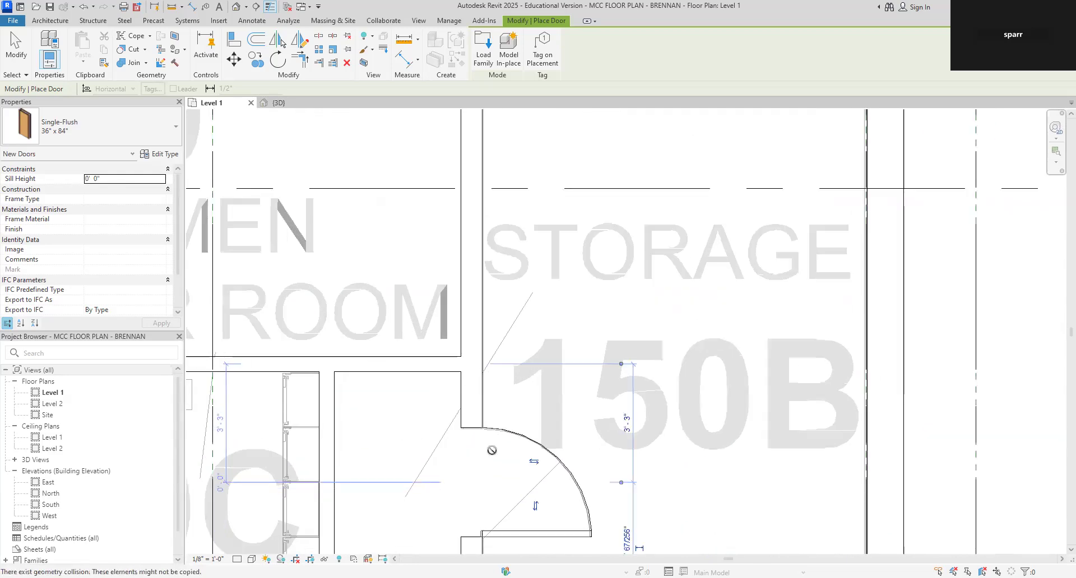
Place Single-Flush 36" x 84" doors for Supervisors 150A off the Briefing Room and for Briefing Room 150 off Corridor 191E.
scroll(505, 382, "down", 3)
middle_click_drag(523, 340, 542, 470)
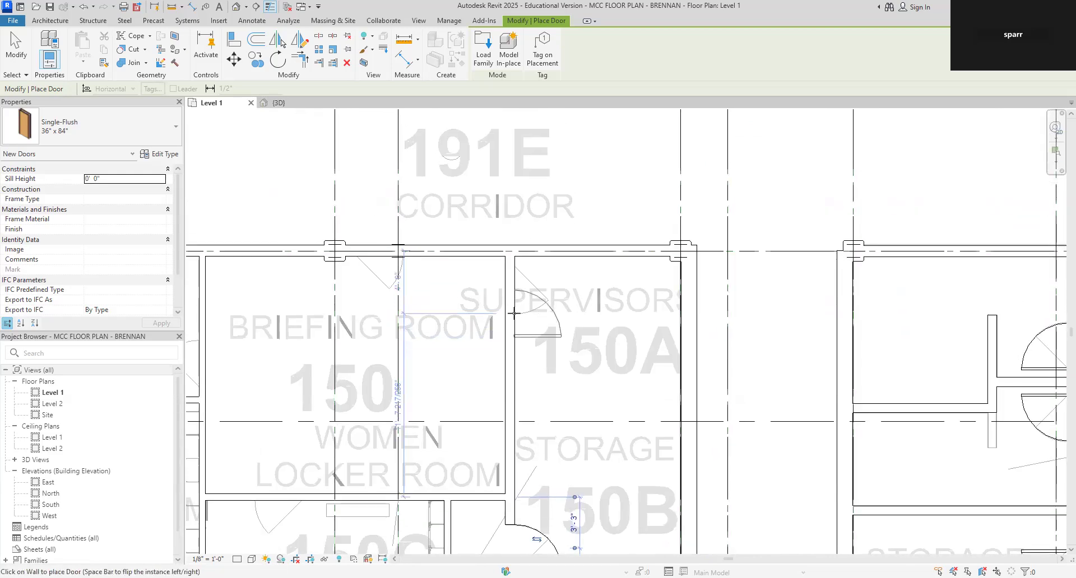
key("space")
left_click(514, 290)
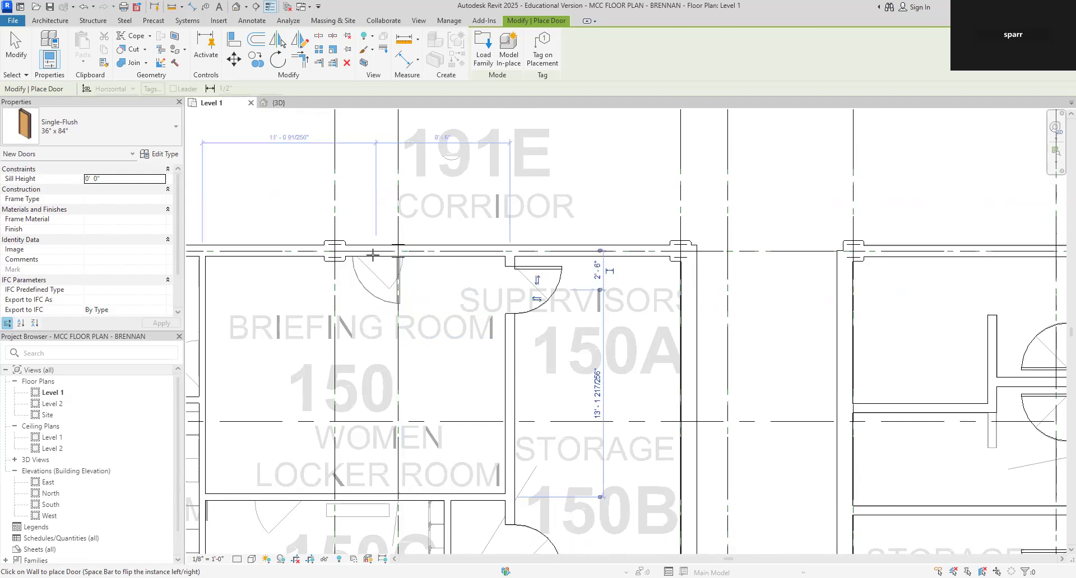
key("space")
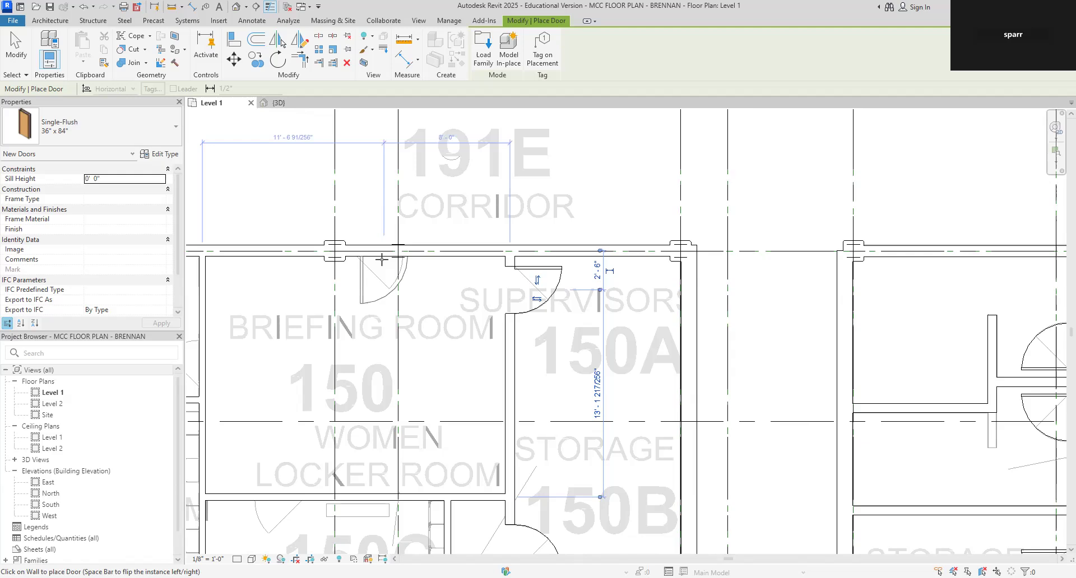
scroll(381, 259, "up", 3)
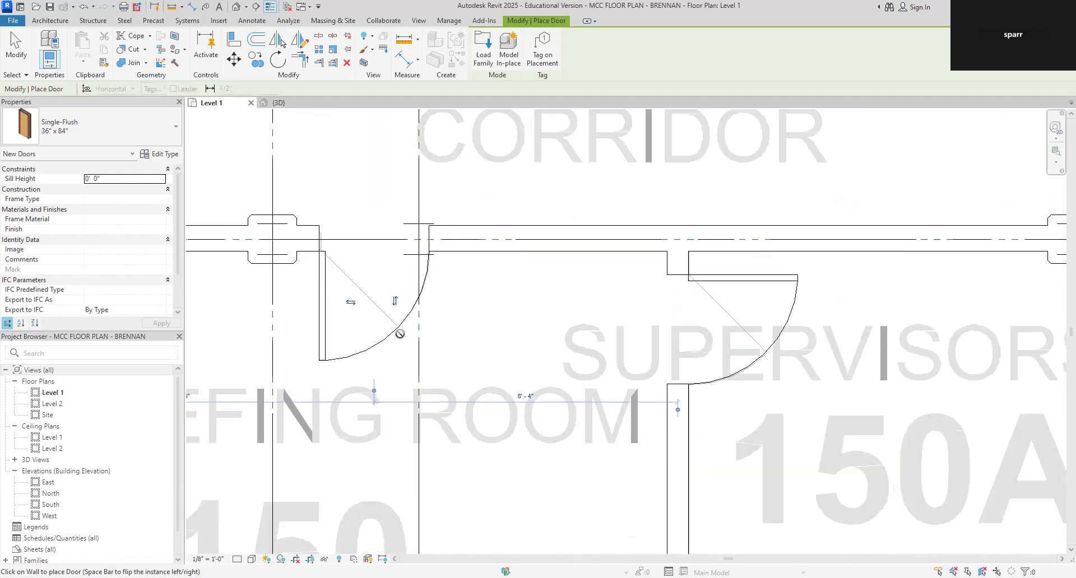
Place Single-Flush 36" x 84" doors from Briefing Room 150 into Women Locker Room 150C and Men's Locker Room 150D.
scroll(374, 252, "down", 4)
middle_click_drag(425, 308, 505, 131)
scroll(386, 398, "up", 5)
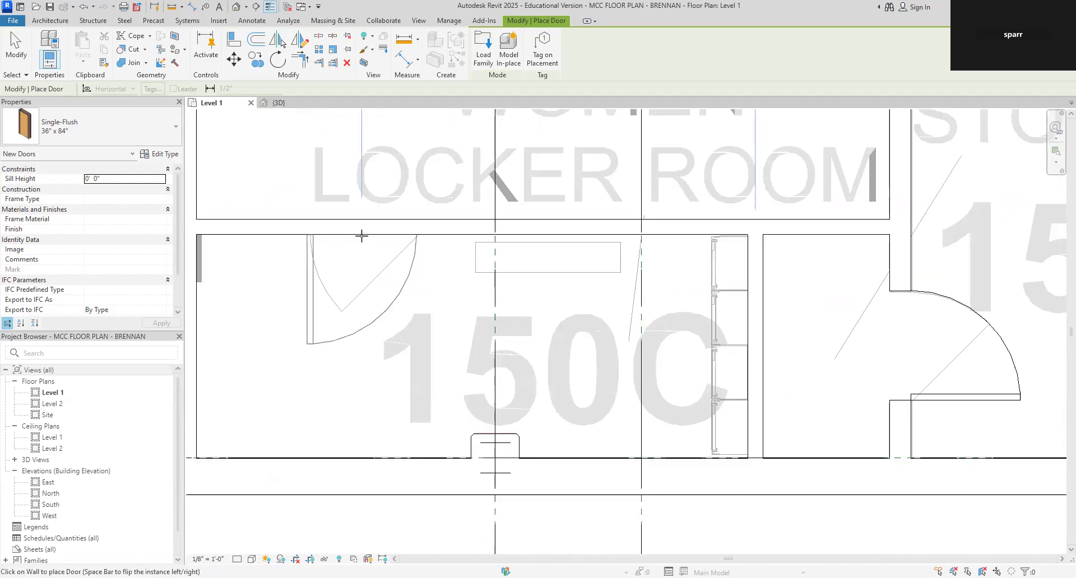
key("space")
left_click(361, 235)
scroll(391, 303, "down", 3)
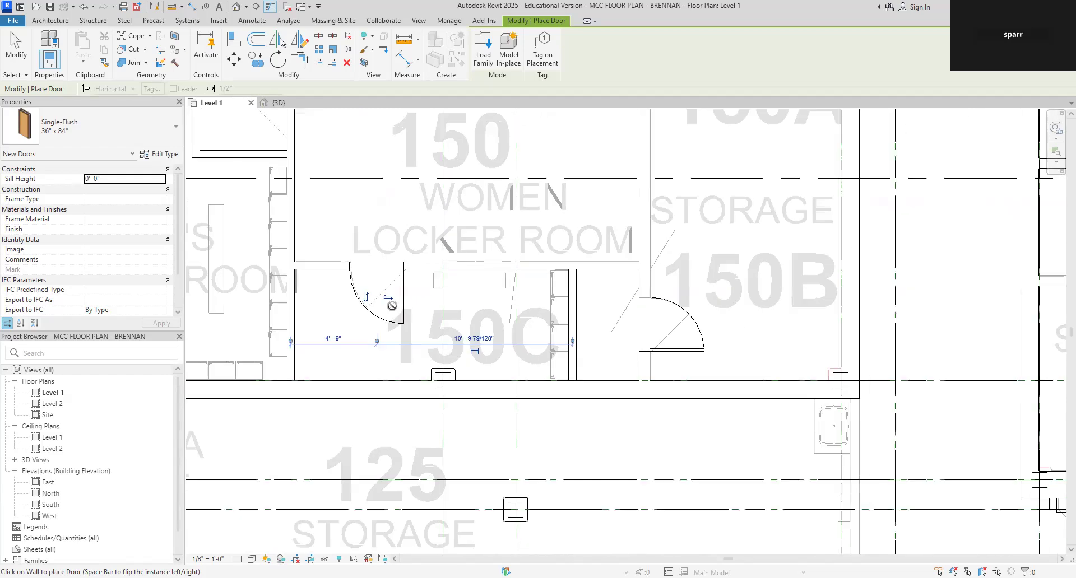
scroll(673, 374, "down", 3)
middle_click_drag(538, 425, 640, 477)
scroll(561, 288, "up", 6)
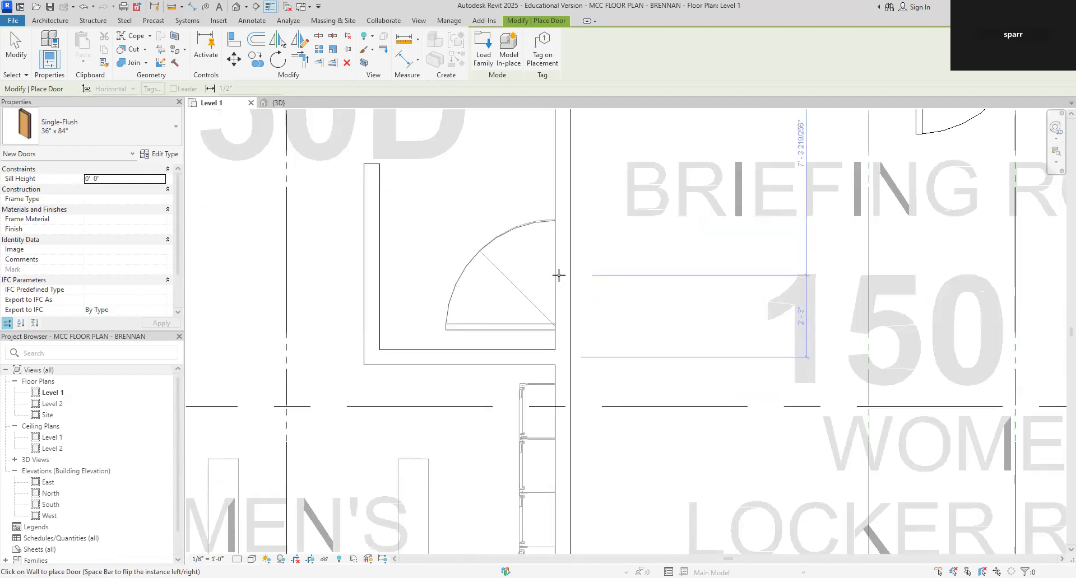
Place an inward-swinging Single-Flush 36" x 84" door in the corridor wall north of Men's 195A, beside the 150D wall.
scroll(502, 288, "down", 2)
scroll(506, 289, "down", 1)
middle_click_drag(531, 296, 632, 258)
middle_click_drag(535, 354, 731, 328)
scroll(560, 320, "down", 1)
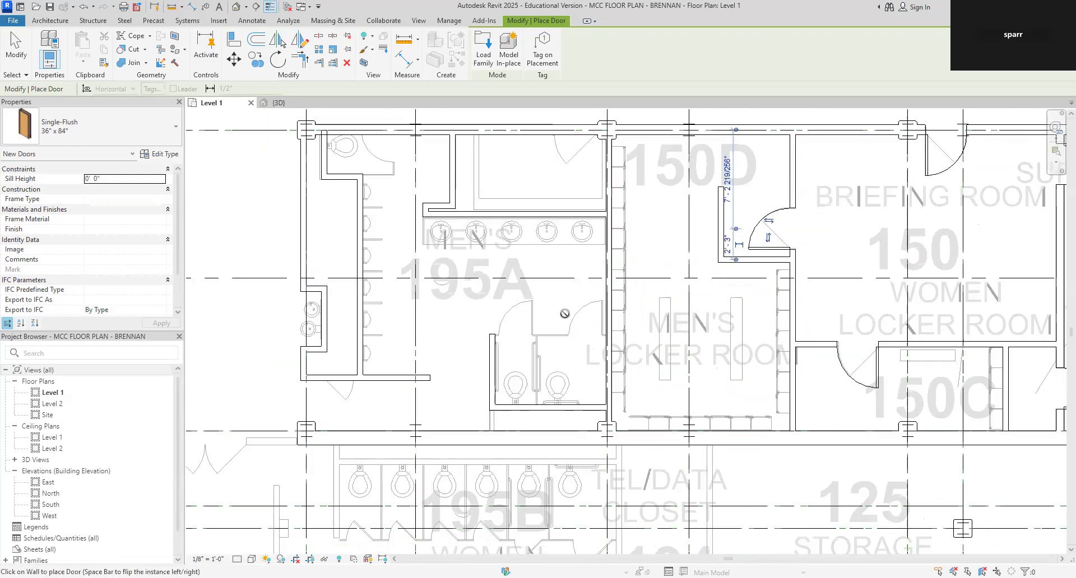
middle_click_drag(622, 277, 642, 388)
scroll(642, 387, "down", 1)
left_click(600, 265)
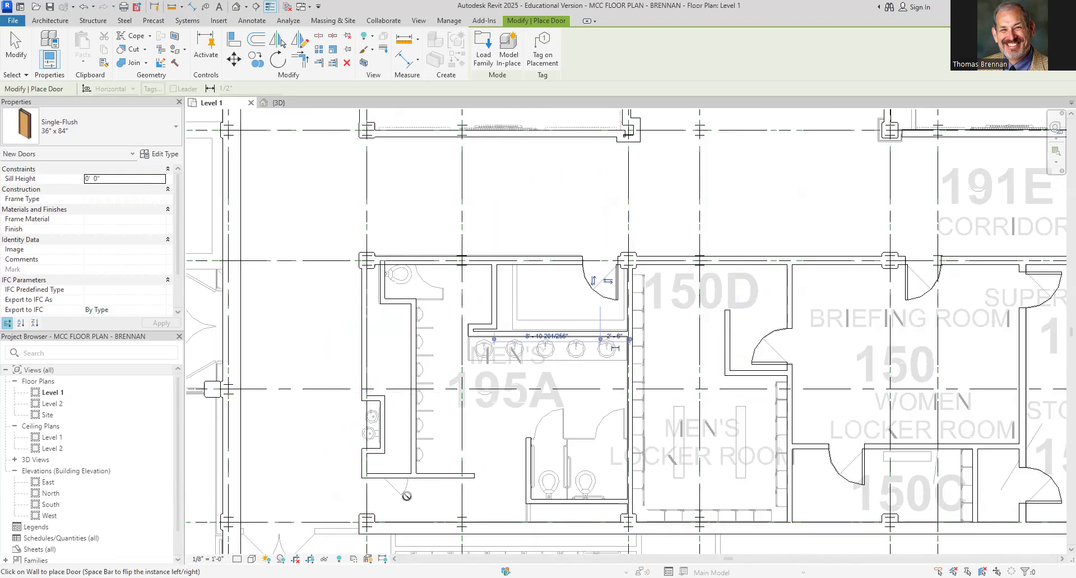
Place an outward-swinging Single-Flush 36" x 84" door in the west wall between grids R and S, over the double door's south leaf.
scroll(406, 496, "up", 2)
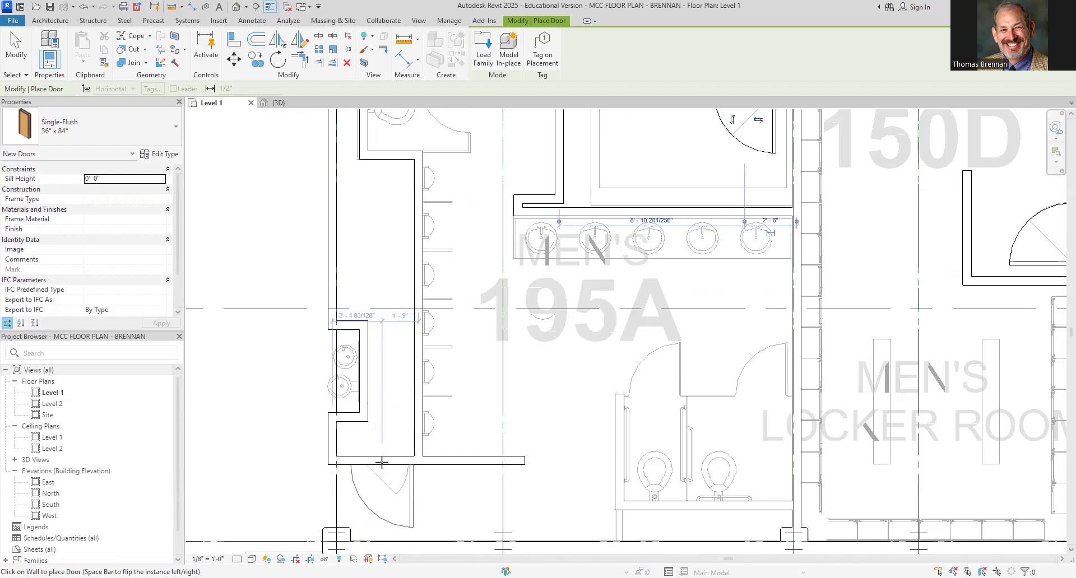
scroll(471, 414, "down", 4)
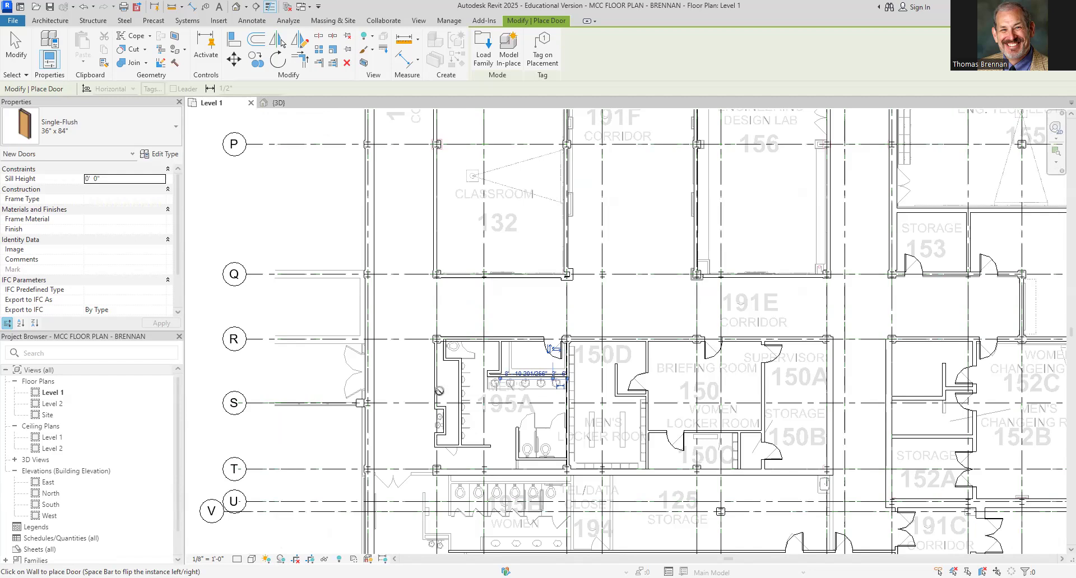
scroll(377, 380, "up", 3)
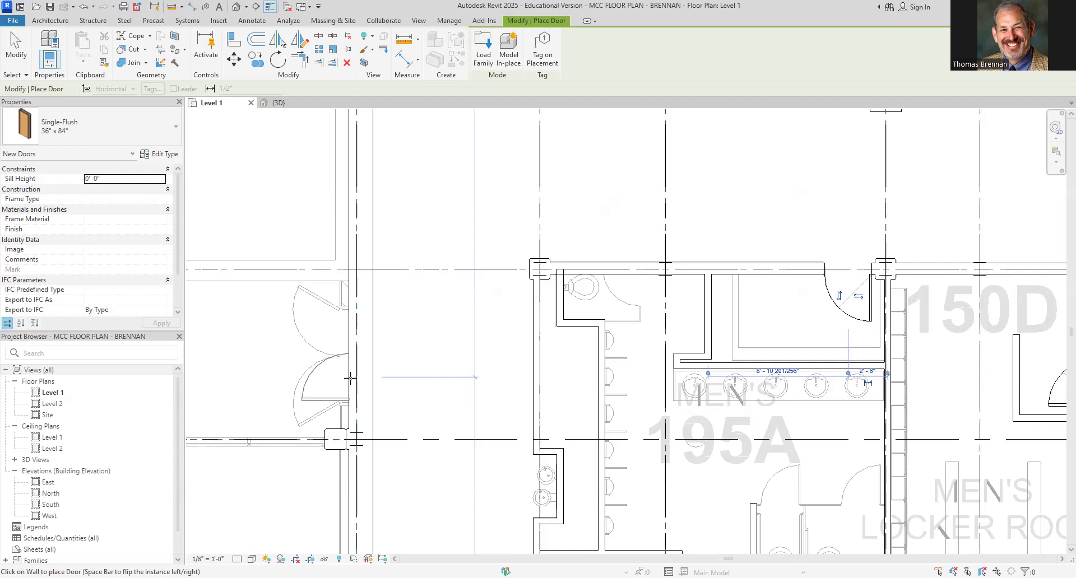
left_click(351, 378)
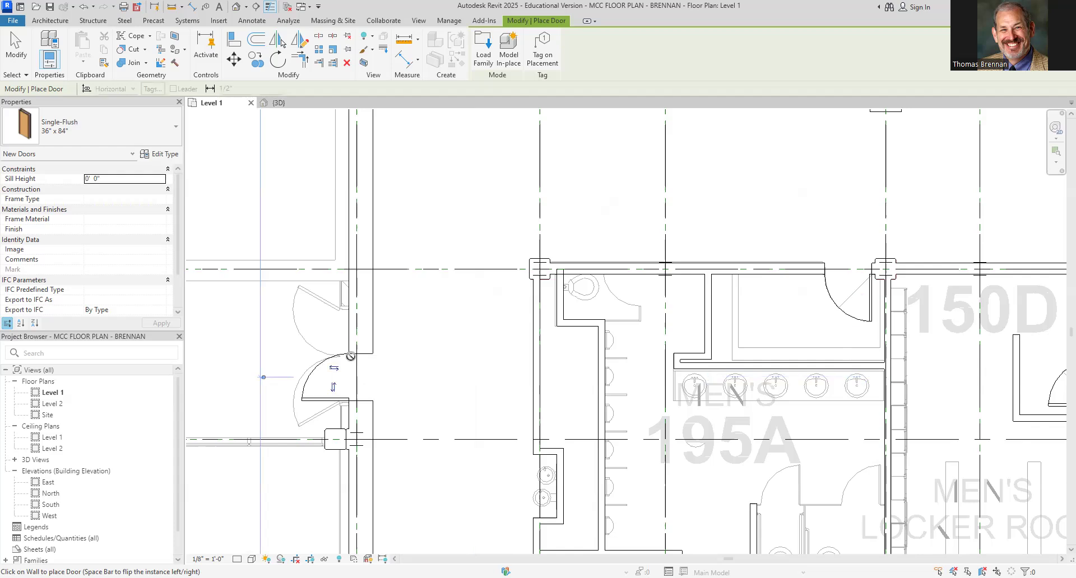
Place an outward-swinging Single-Flush 36" x 84" door over the double door's north leaf in the west wall between grids R and S.
left_click(347, 330)
scroll(431, 334, "down", 5)
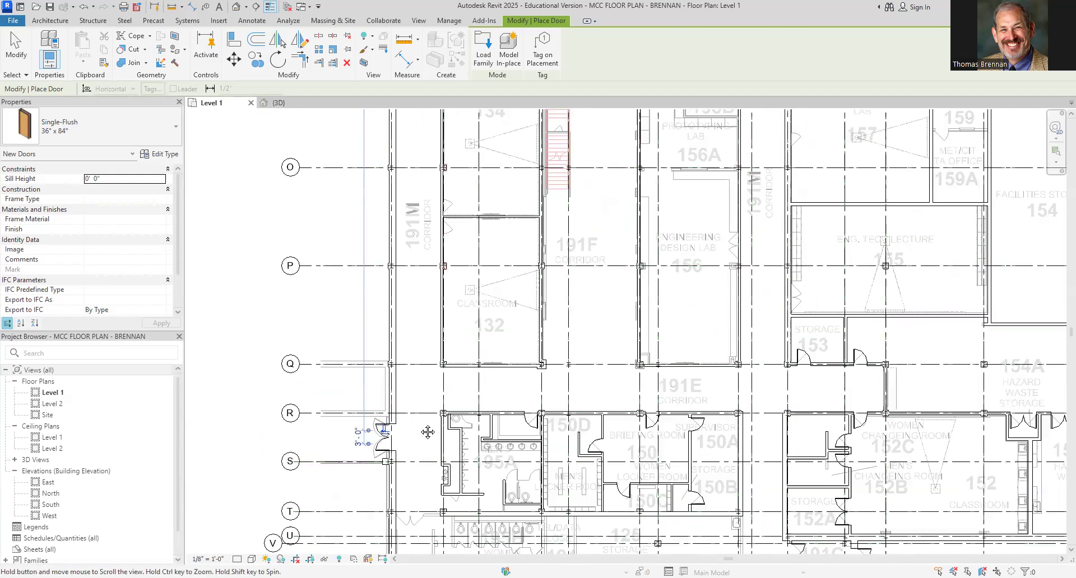
Place inward-swinging Single-Flush 36" x 84" doors from west Corridor 191M into Classrooms 132 and 134, on either side of their shared wall.
middle_click_drag(463, 308, 448, 362)
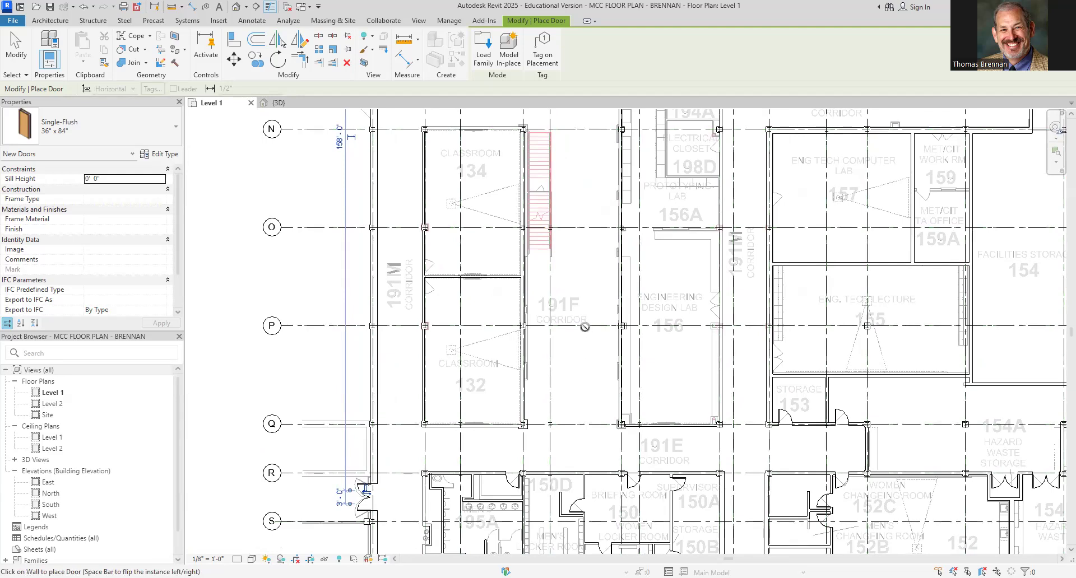
scroll(422, 296, "up", 8)
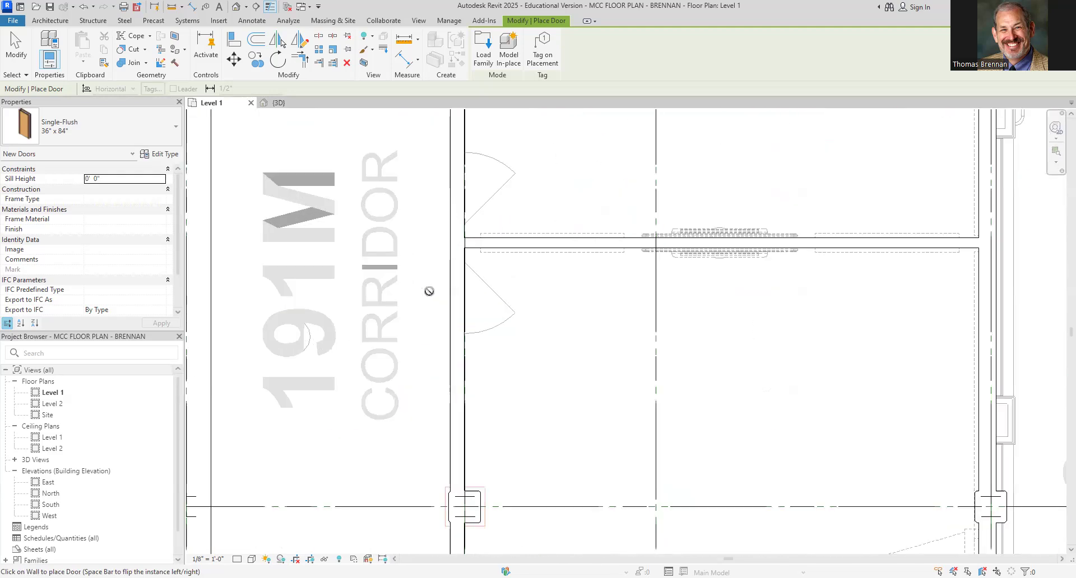
key("space")
left_click(472, 300)
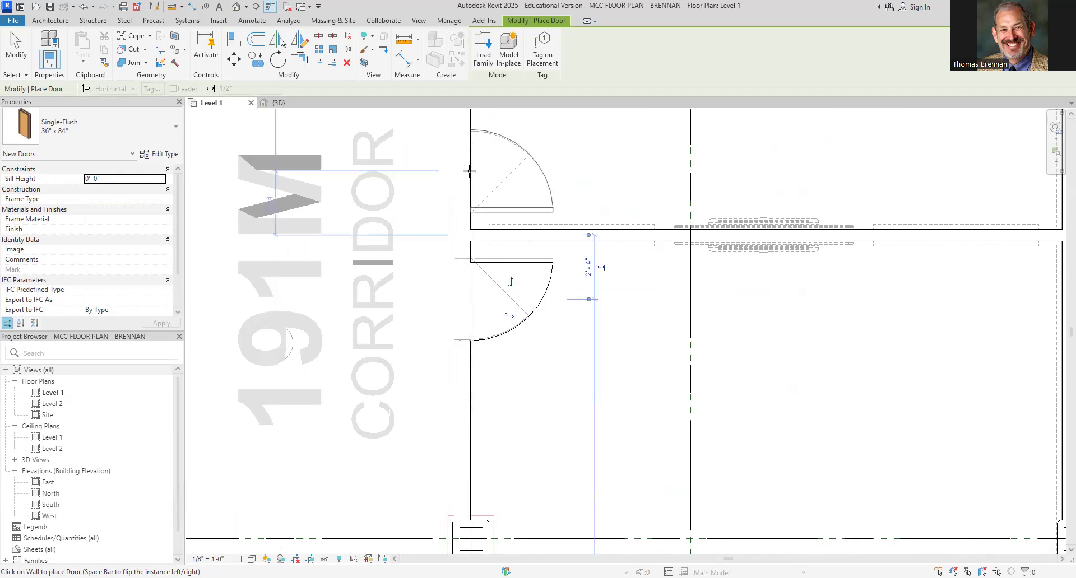
scroll(663, 293, "down", 4)
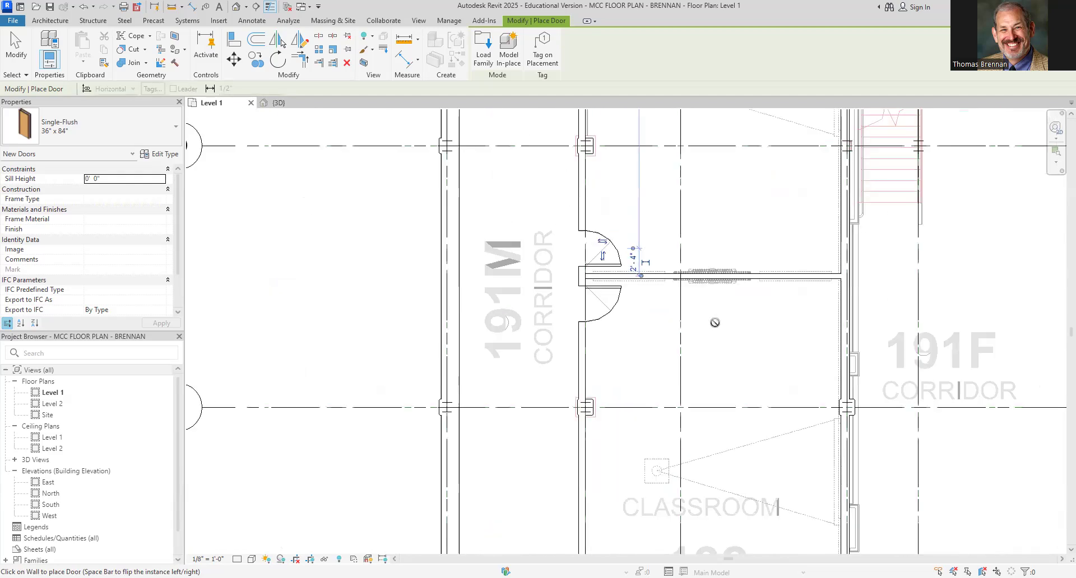
Place an inward-swinging Single-Flush 36" x 84" door in the west wall of X-Ray Lab 2 162B, just north of grid M.
scroll(489, 456, "down", 3)
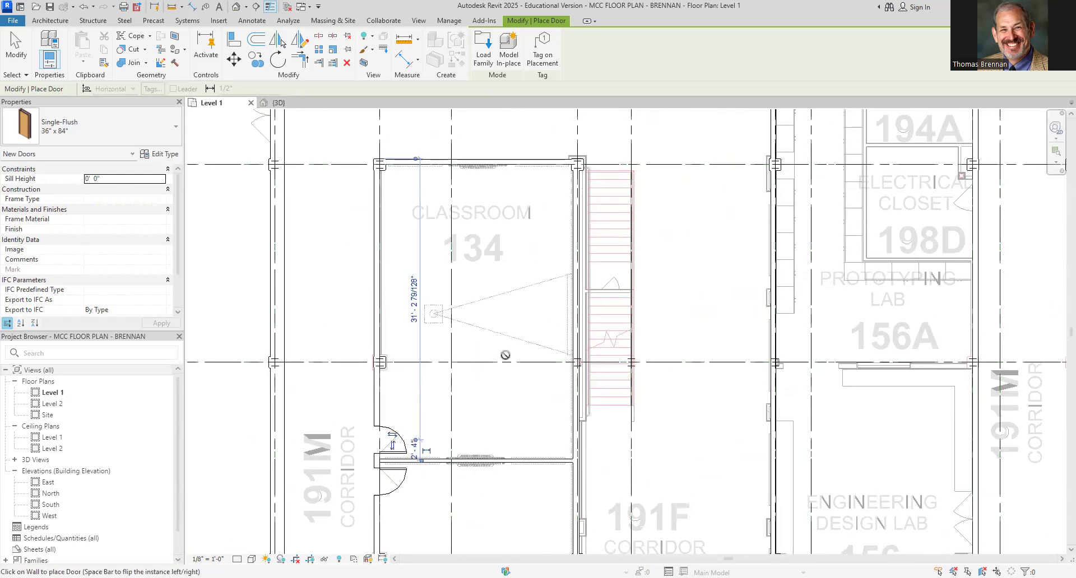
scroll(505, 355, "down", 2)
middle_click_drag(505, 353, 446, 487)
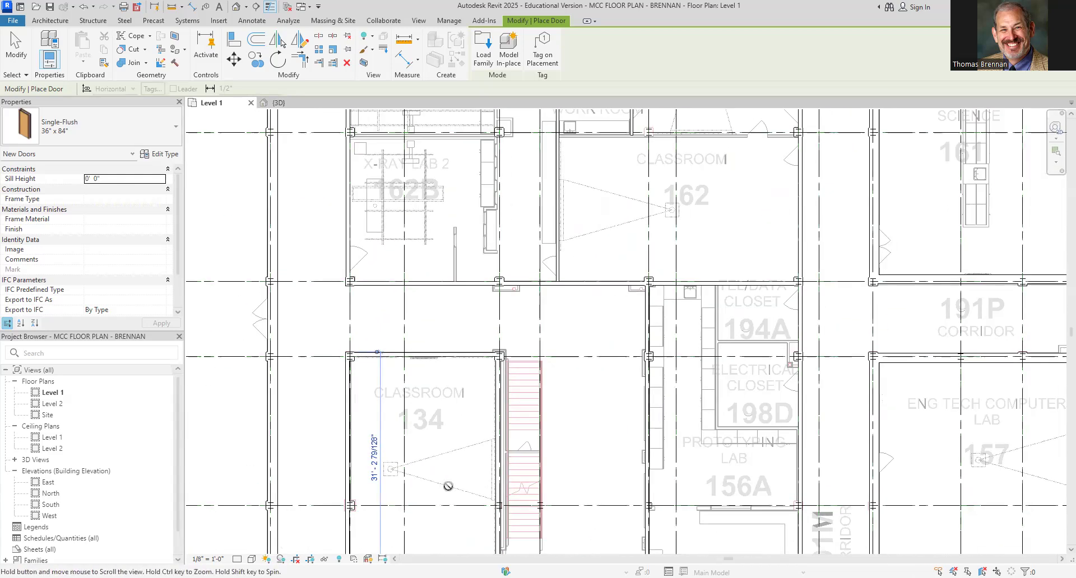
middle_click_drag(550, 324, 557, 432)
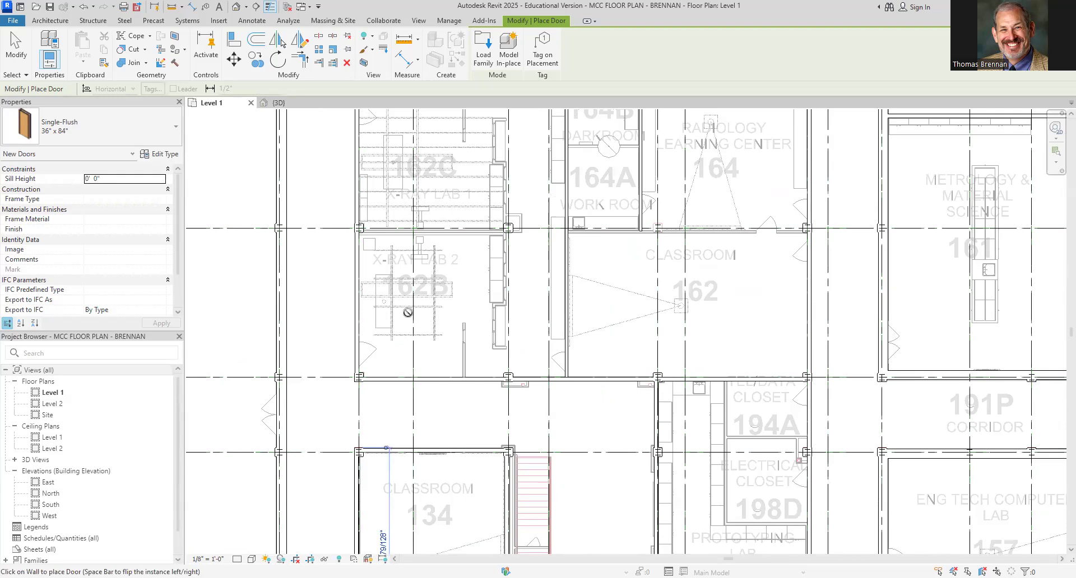
scroll(357, 348, "up", 4)
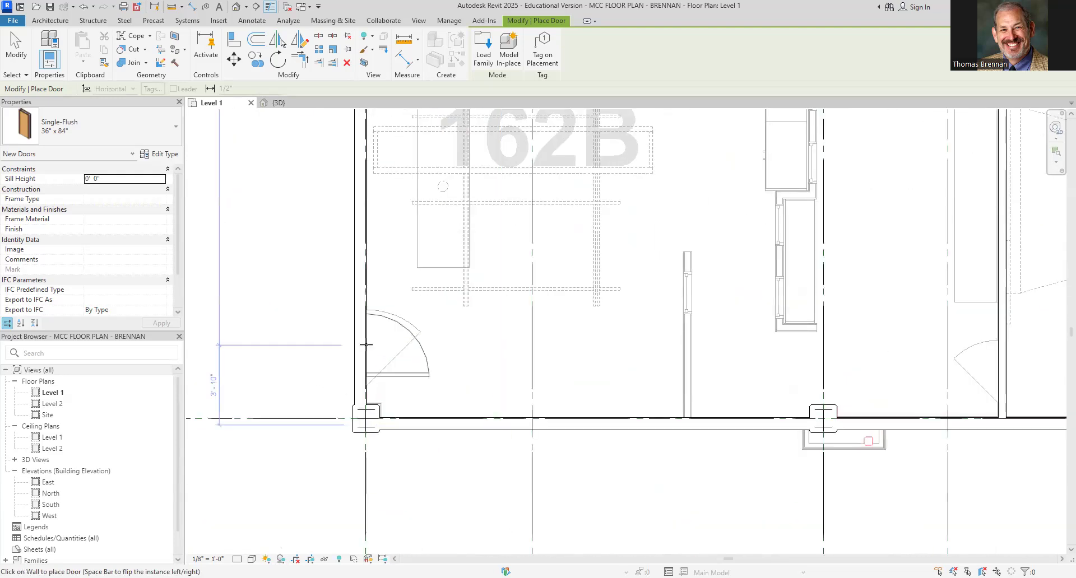
left_click(363, 350)
Place two outward-swinging Single-Flush 36" x 84" doors over the double door in the west exterior wall between grids M and N.
scroll(350, 366, "down", 3)
middle_click_drag(355, 375, 669, 320)
scroll(526, 480, "up", 6)
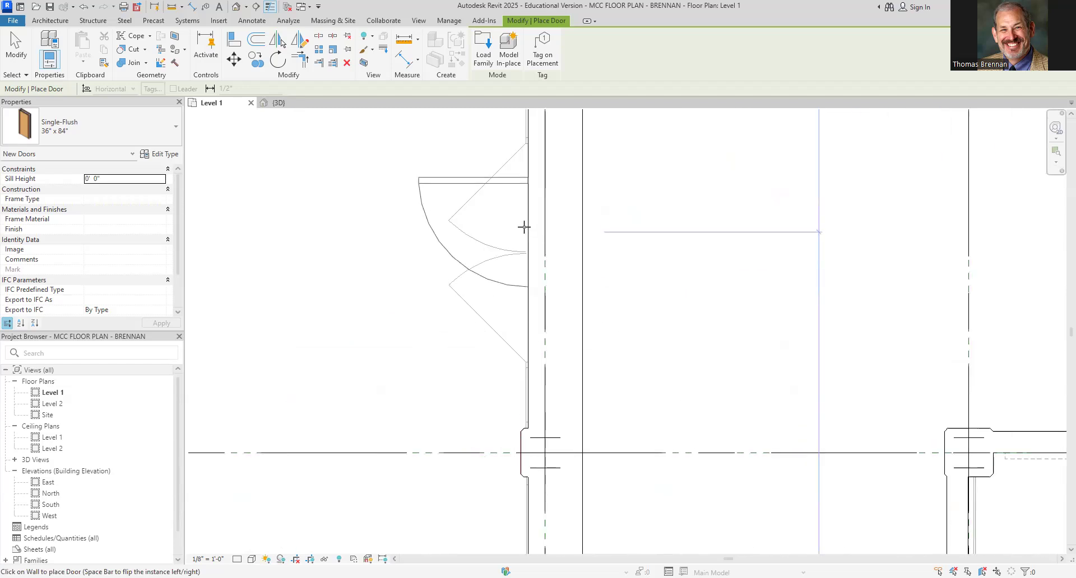
left_click(528, 196)
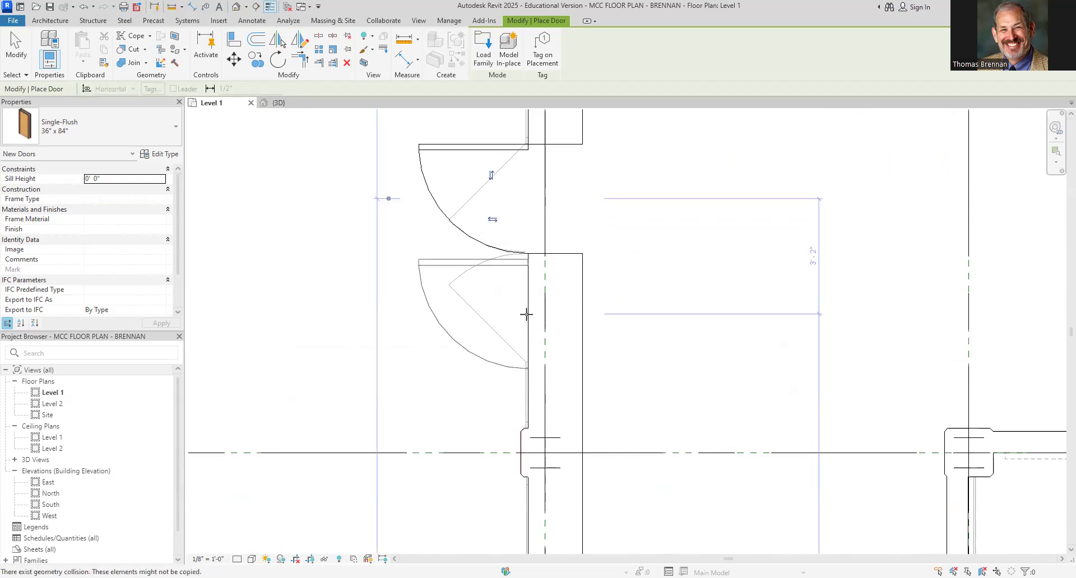
left_click(528, 309)
scroll(682, 324, "down", 8)
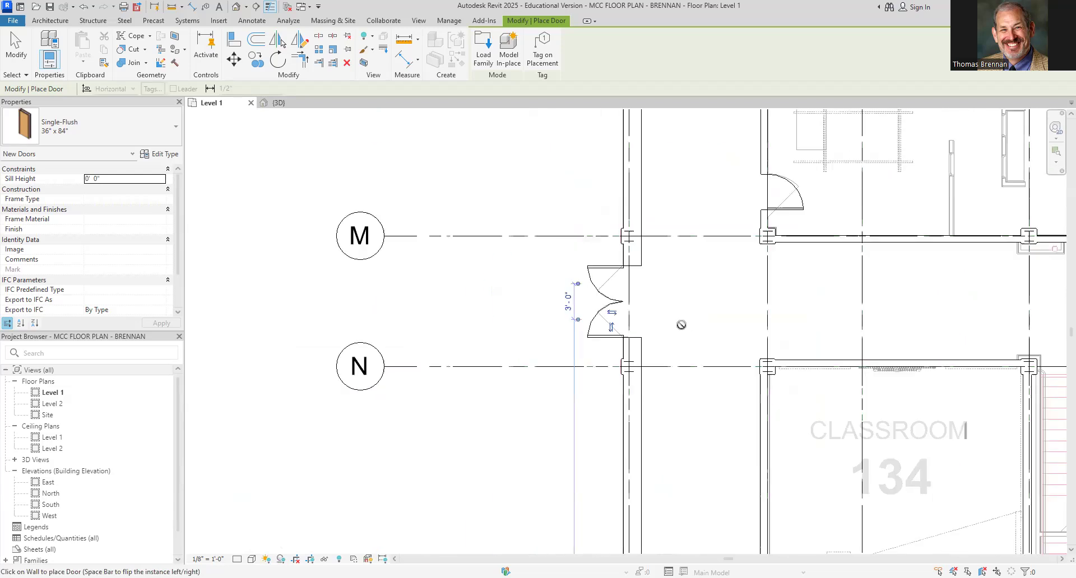
Place a Single-Flush 36" x 84" door in Classroom 162's west wall just north of grid M, swinging west toward the X-ray labs.
middle_click_drag(693, 334, 526, 577)
scroll(533, 471, "down", 5)
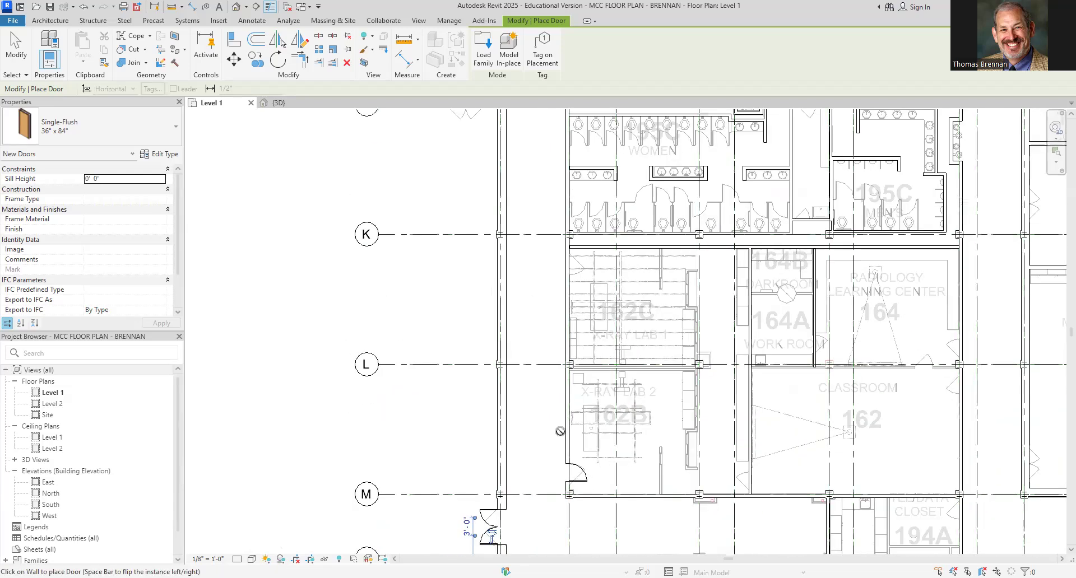
middle_click_drag(641, 447, 506, 502)
middle_click_drag(665, 518, 645, 407)
scroll(594, 446, "up", 2)
scroll(596, 440, "up", 5)
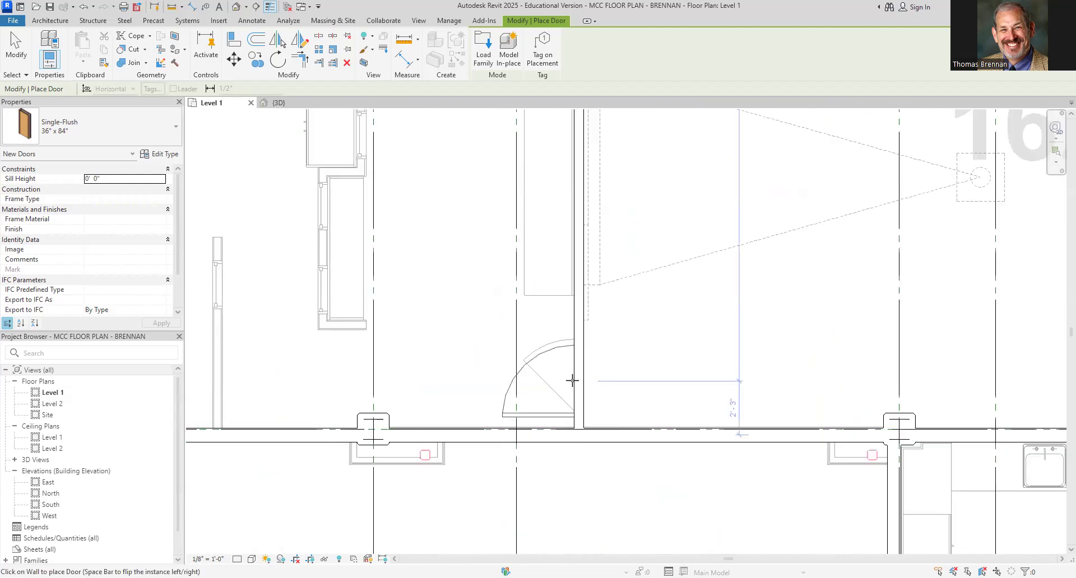
left_click(575, 375)
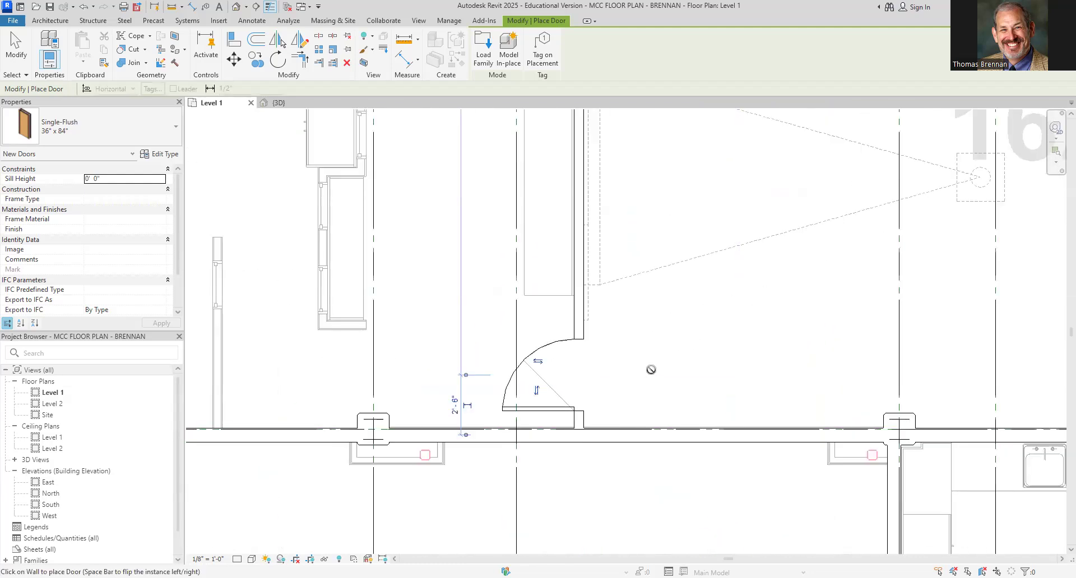
Place inward-swinging Single-Flush 36" x 84" doors in the east walls of Radiology Learning Center 164 and Classroom 162, on either side of grid L.
scroll(651, 369, "down", 6)
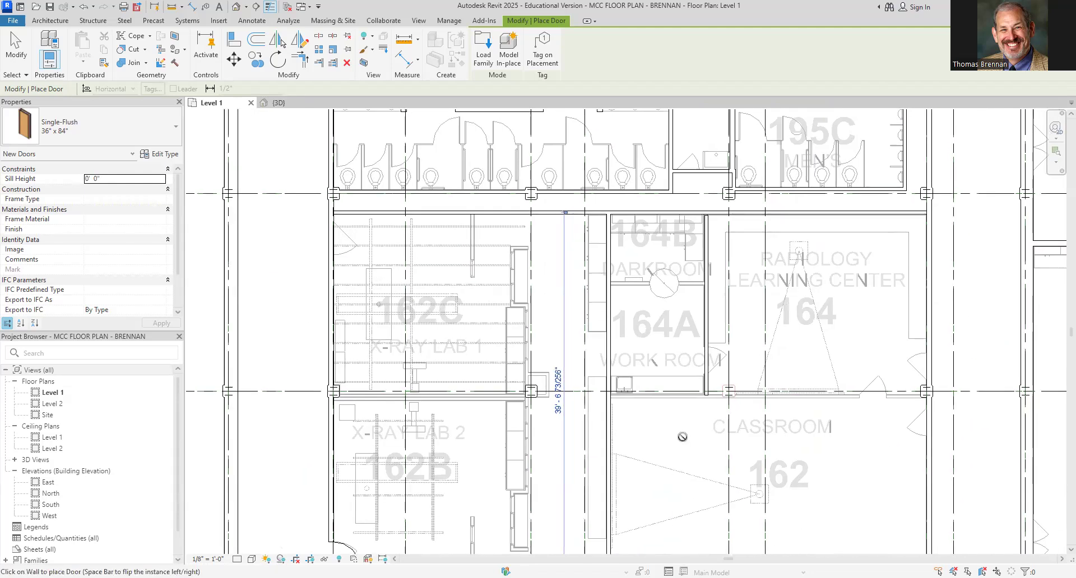
scroll(688, 428, "up", 5)
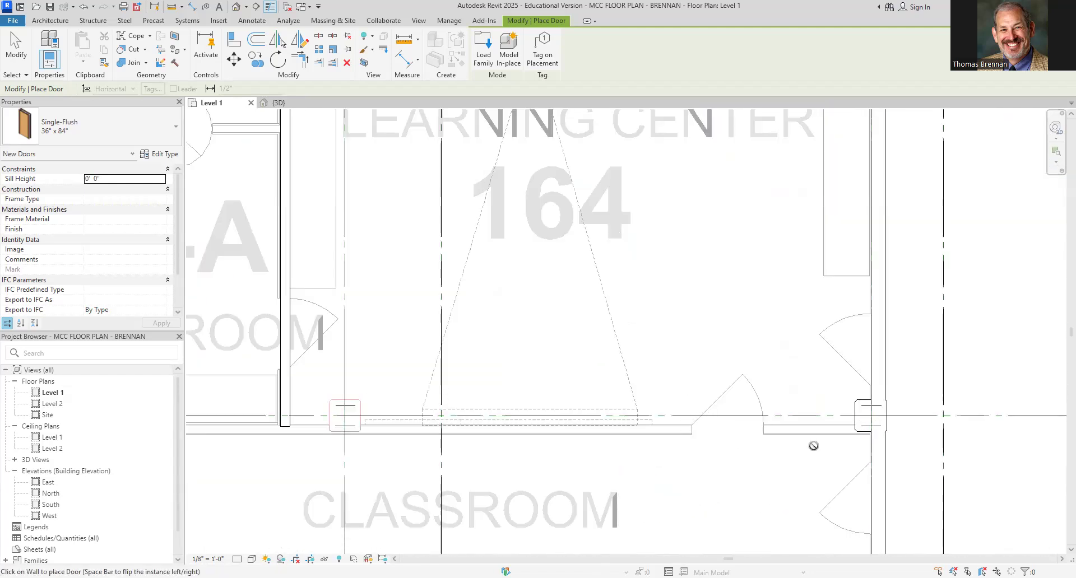
left_click(877, 348)
scroll(888, 462, "down", 3)
scroll(795, 359, "up", 2)
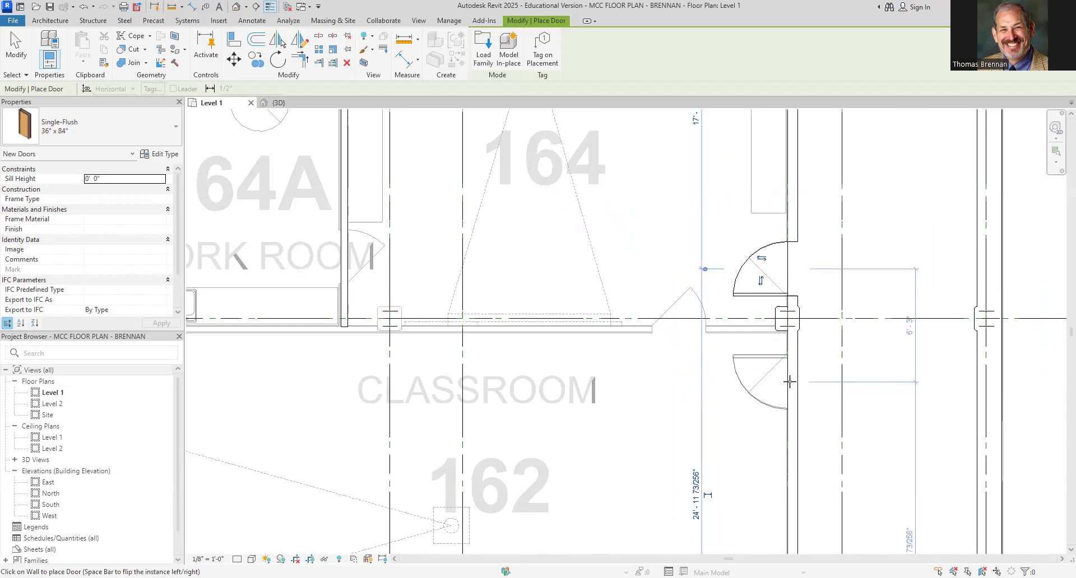
scroll(692, 405, "down", 4)
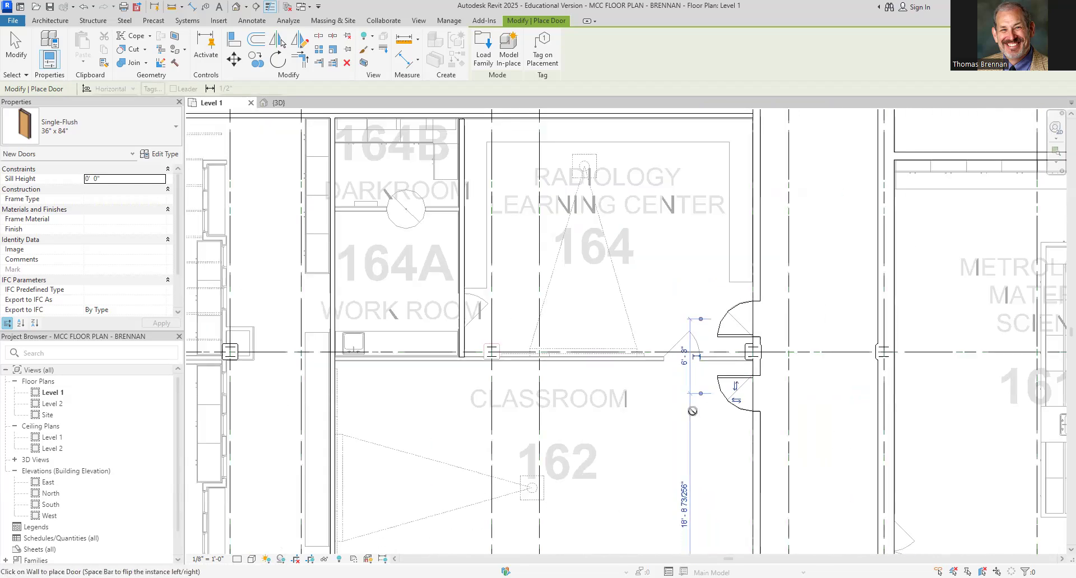
scroll(758, 403, "up", 6)
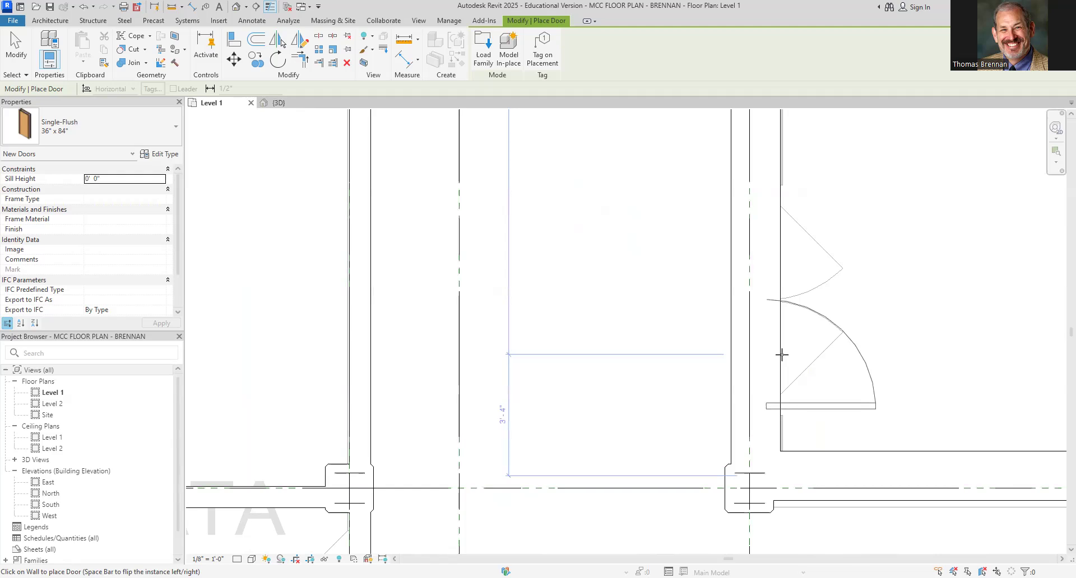
scroll(781, 355, "down", 6)
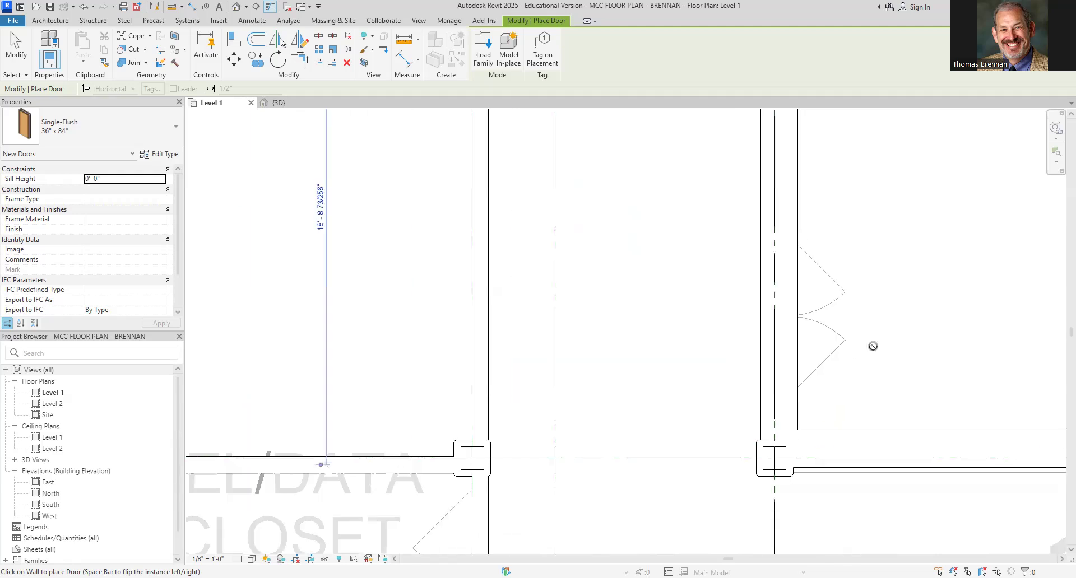
scroll(817, 352, "up", 3)
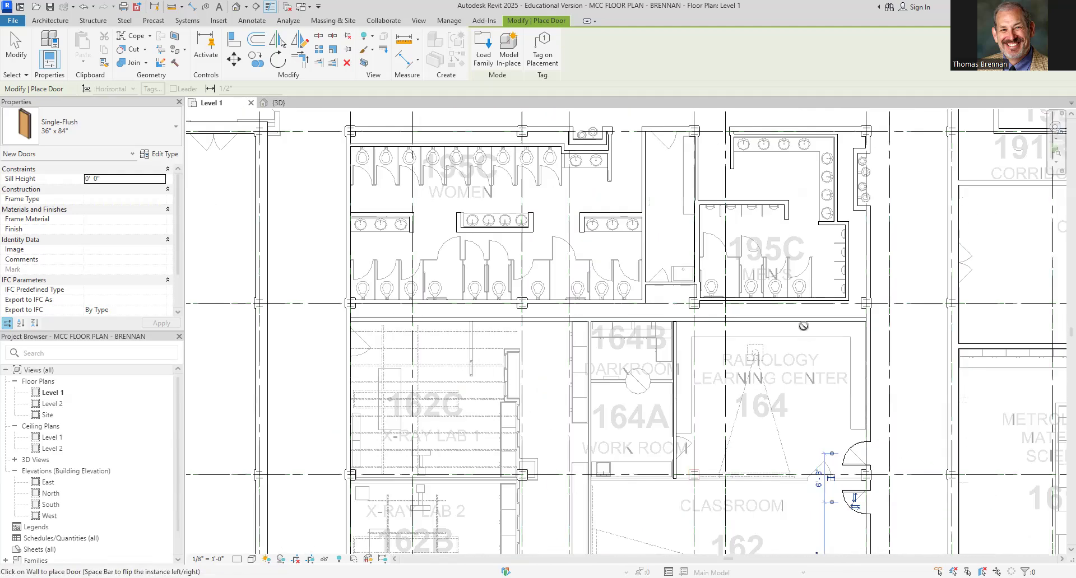
Place an inward-swinging Single-Flush 36" x 84" door in the west corridor wall of the classroom just south of grid H.
middle_click_drag(808, 289, 807, 551)
middle_click_drag(557, 260, 599, 564)
scroll(394, 448, "up", 3)
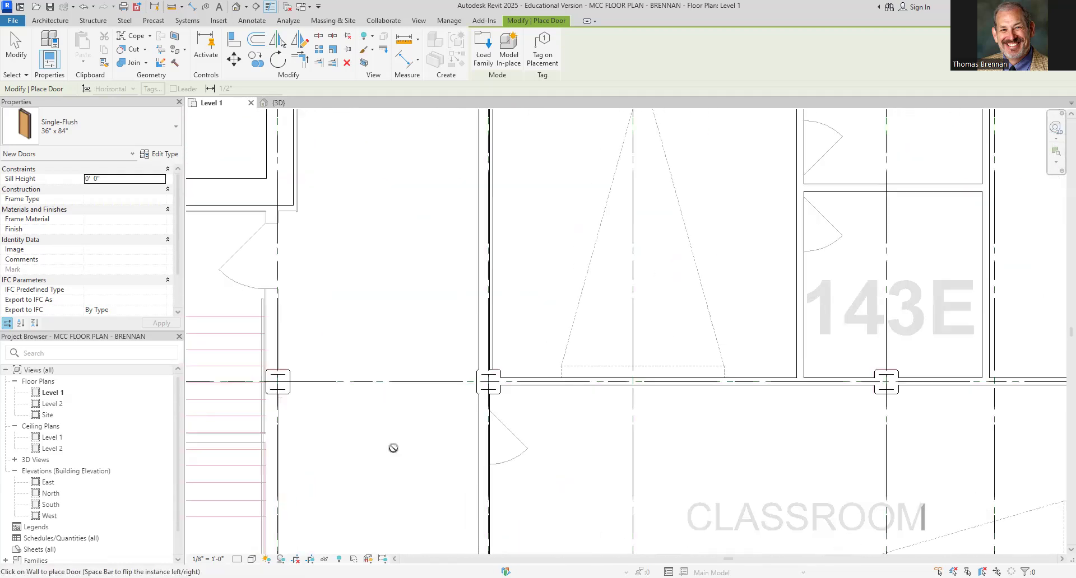
left_click(488, 438)
scroll(420, 376, "down", 4)
scroll(440, 351, "up", 4)
scroll(489, 363, "up", 2)
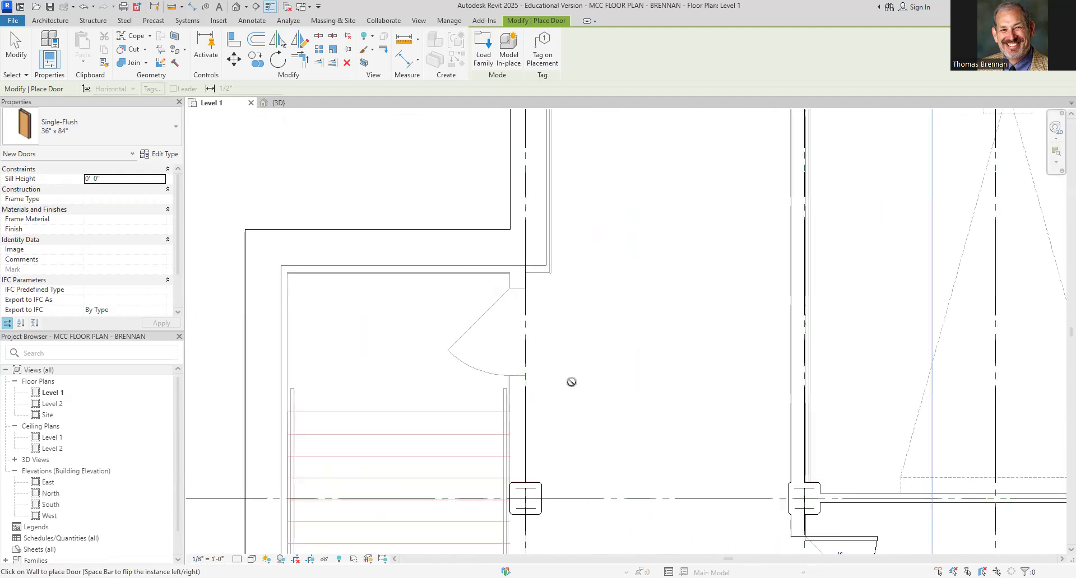
scroll(603, 367, "down", 8)
Place a Single-Flush 36" x 84" door from Natural Science Learning Center 143B into room 143C, swinging in just north of grid G.
middle_click_drag(674, 343, 486, 475)
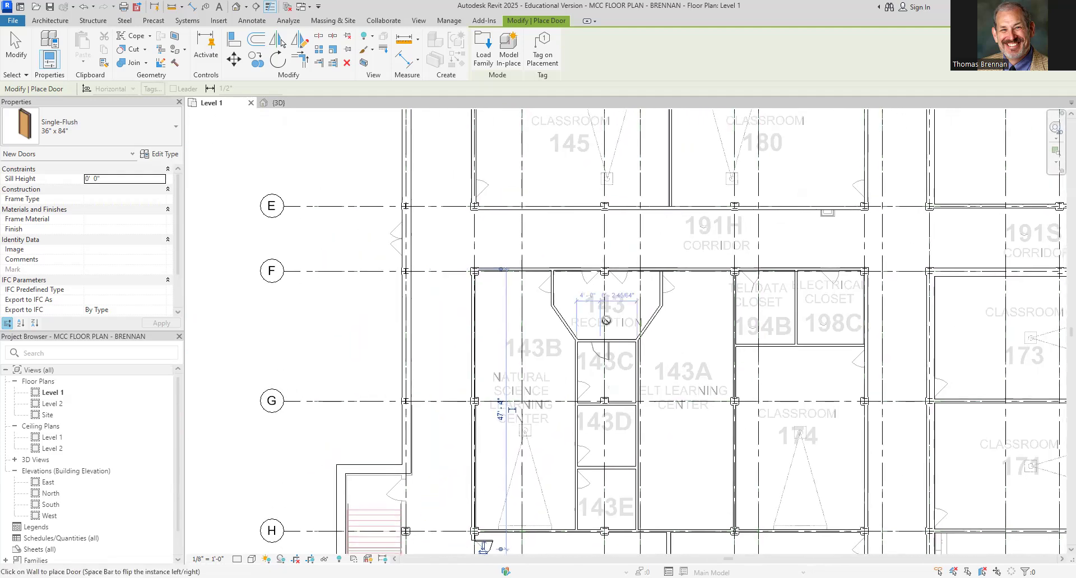
scroll(606, 321, "up", 2)
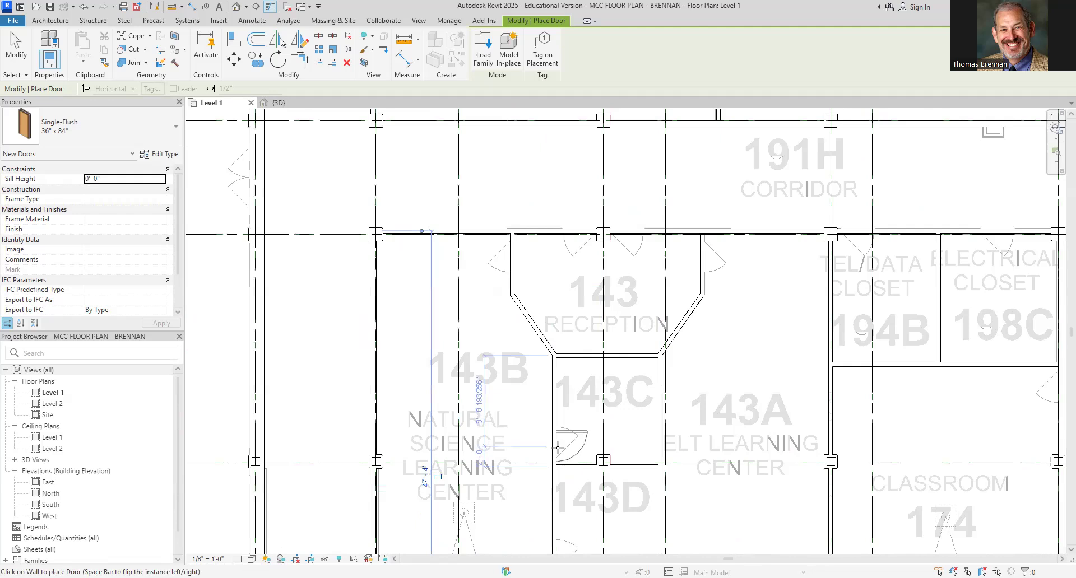
scroll(558, 447, "up", 5)
key("space")
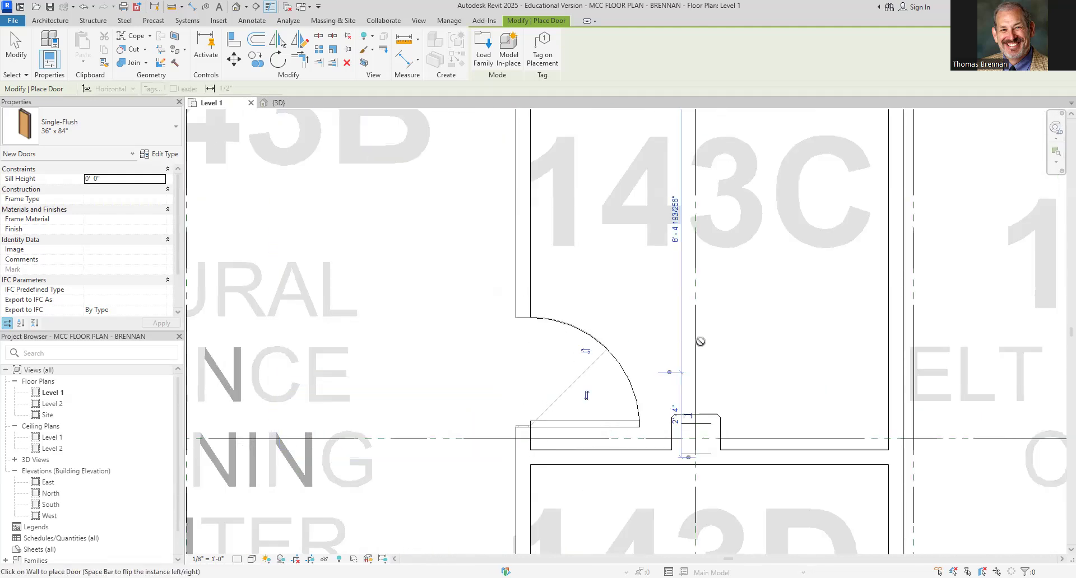
Place inward-swinging Single-Flush 36" x 84" doors in the west walls of rooms 143D and 143E, on either side of their shared wall.
scroll(696, 341, "down", 3)
middle_click_drag(386, 541, 537, 314)
scroll(503, 357, "up", 3)
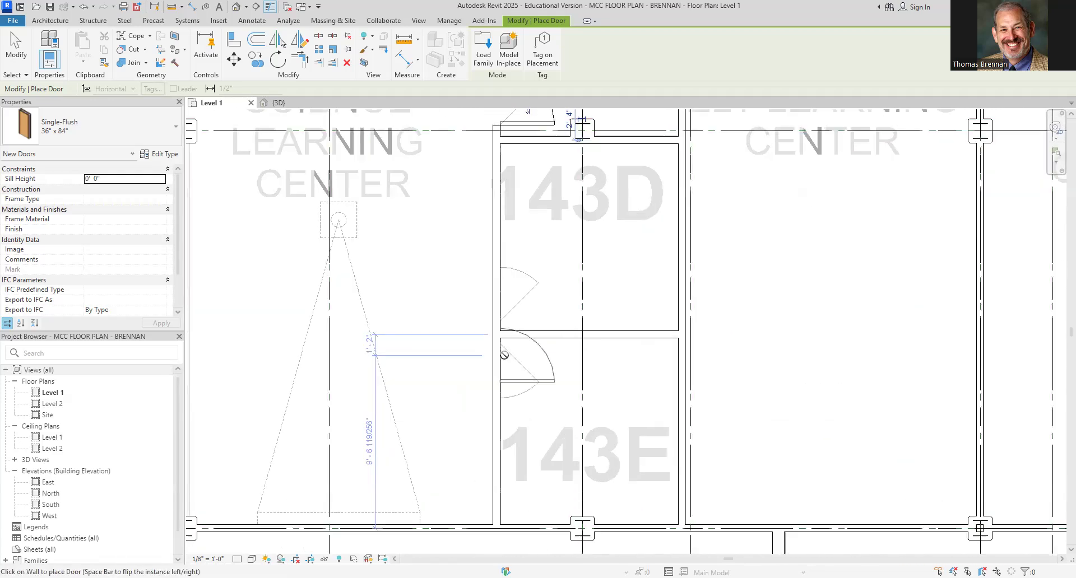
left_click(499, 263)
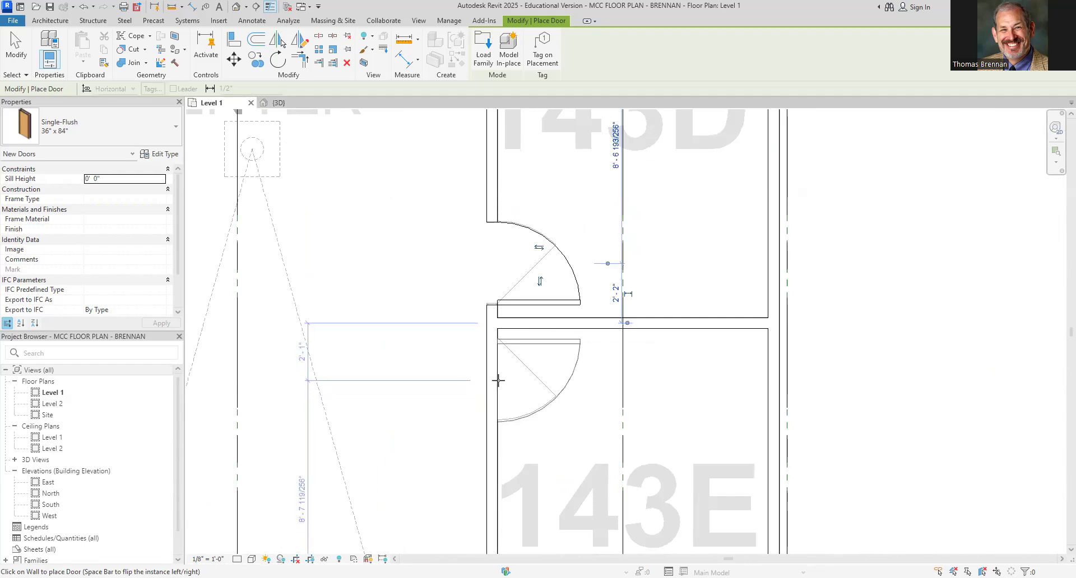
Place a Single-Flush 36" x 84" door in the east wall of Reception 143, swinging into ELT Learning Center 143A.
scroll(498, 380, "down", 5)
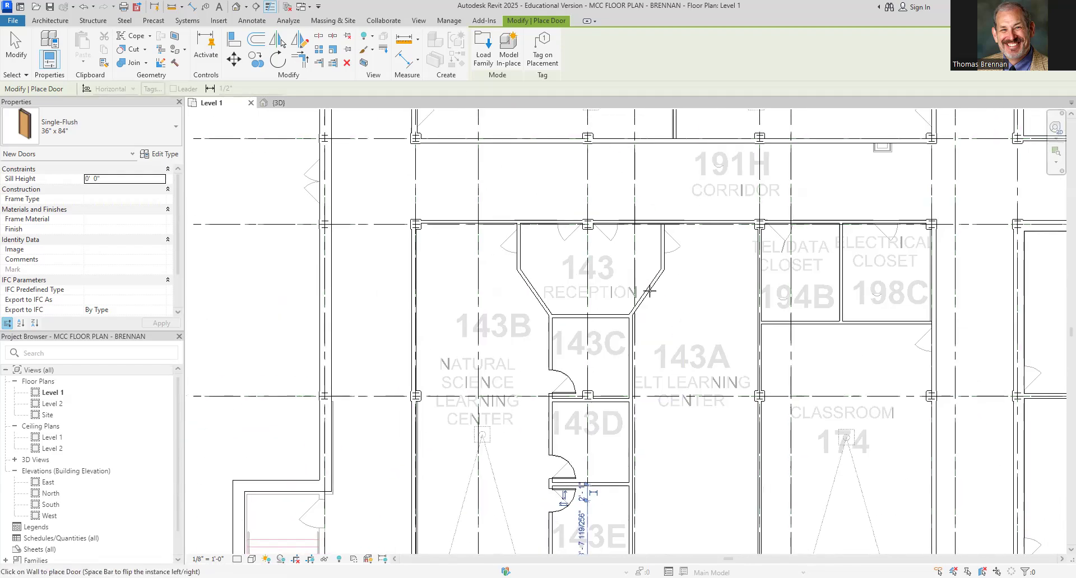
scroll(673, 230, "up", 3)
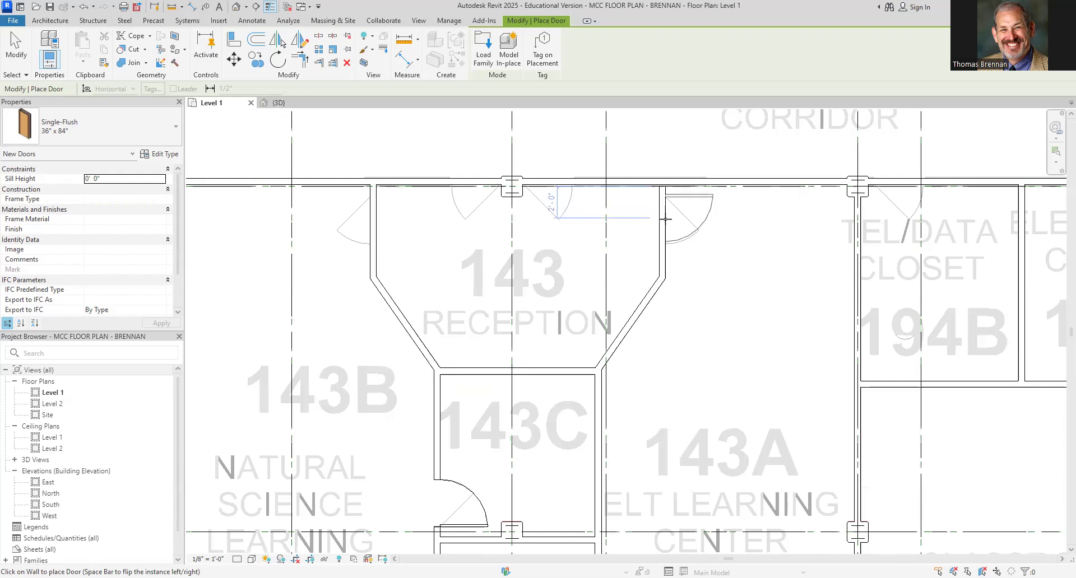
left_click(666, 219)
Place two Single-Flush 36" x 84" doors in Reception 143's north wall, swinging inward and hinged on either side of the central column.
scroll(552, 179, "up", 3)
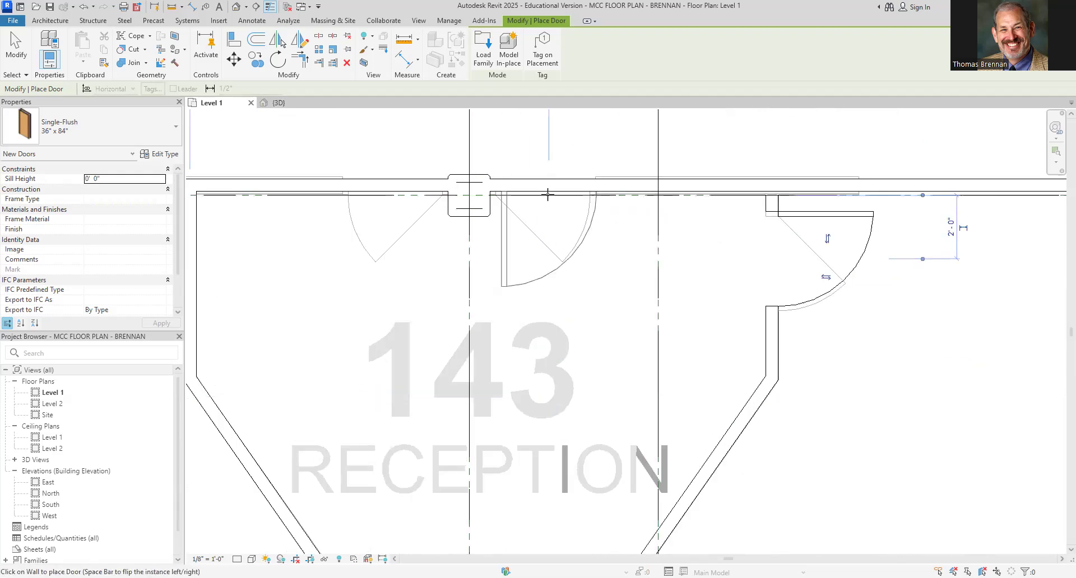
left_click(544, 192)
key("space")
left_click(392, 188)
Place a Single-Flush 36" x 84" door in the west wall of Reception 143, swinging into Natural Science Learning Center 143B.
scroll(332, 235, "down", 3)
middle_click_drag(330, 236, 491, 221)
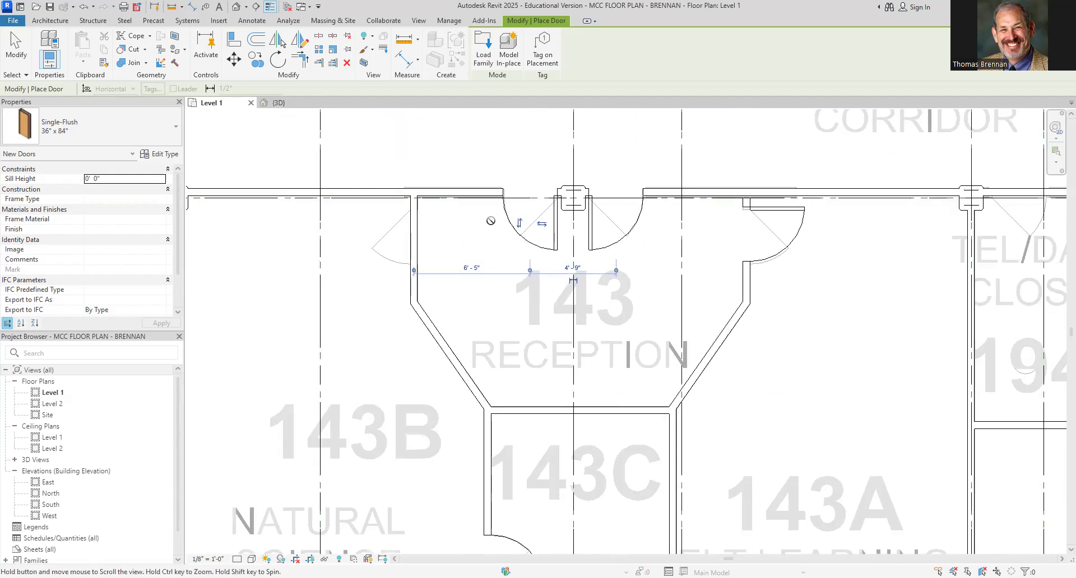
scroll(400, 235, "up", 2)
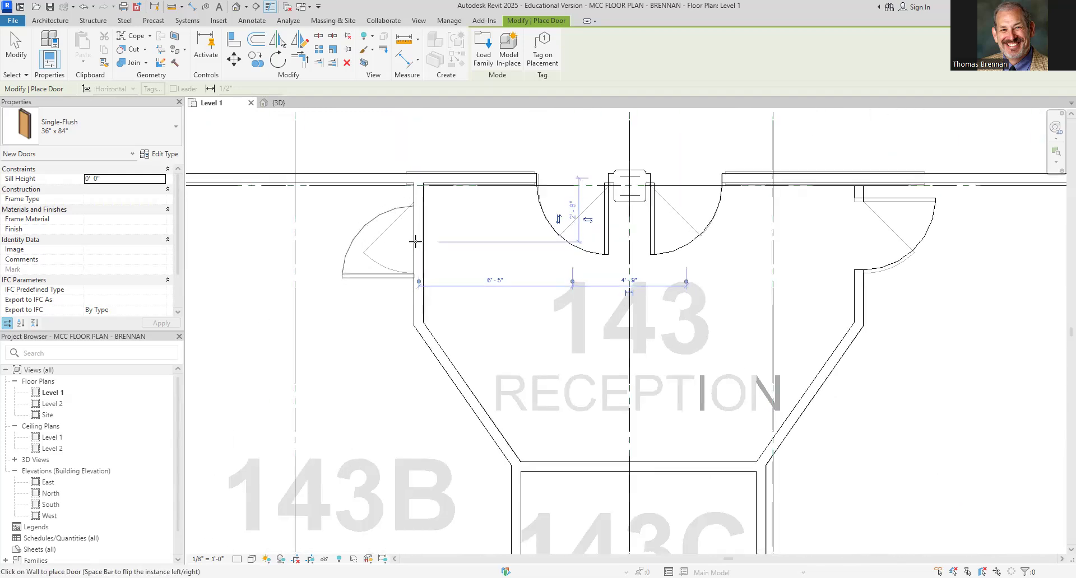
left_click(415, 241)
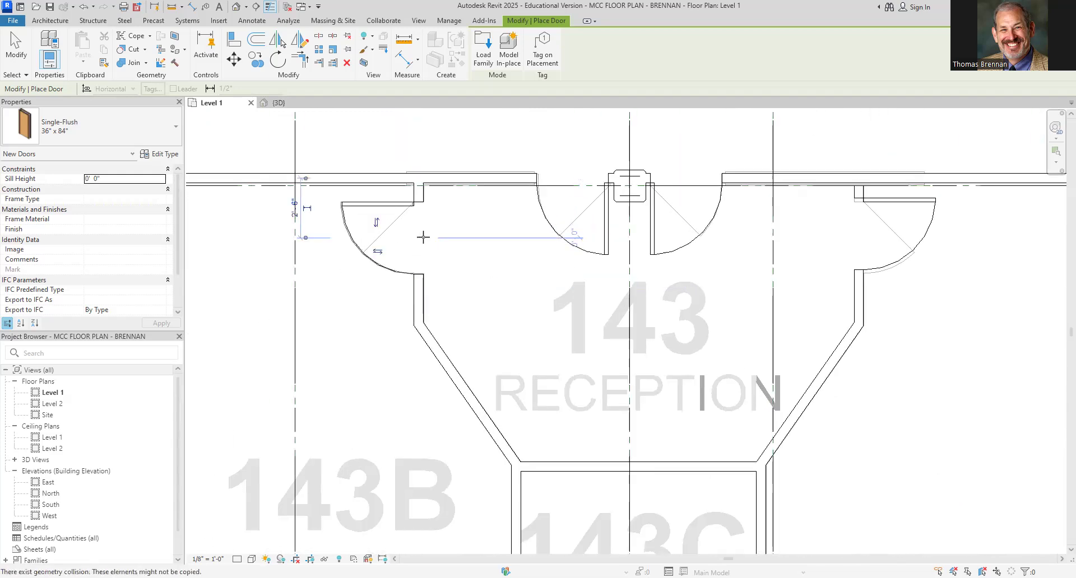
Place a Single-Flush 36" x 84" door in the east wall of Classroom 174, just south of Electrical Closet 198C, swinging into the classroom.
scroll(528, 282, "down", 3)
scroll(528, 282, "down", 2)
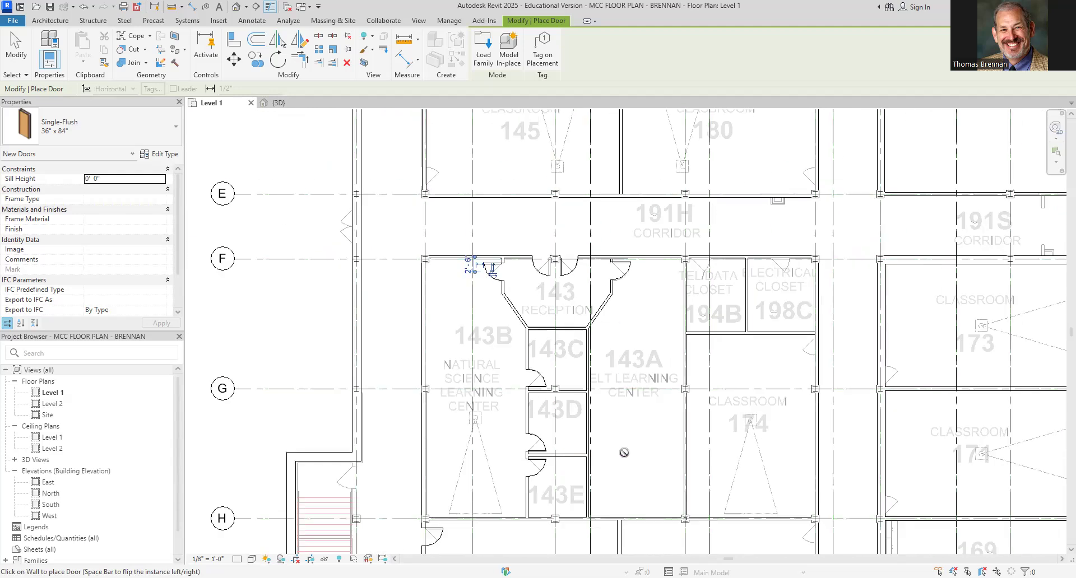
middle_click_drag(624, 452, 521, 420)
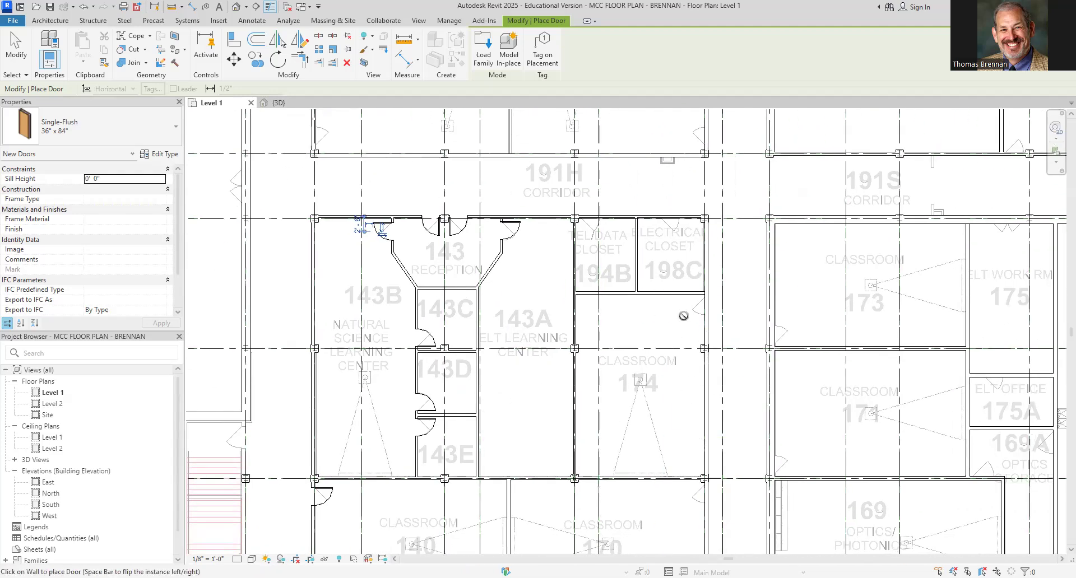
scroll(683, 315, "up", 4)
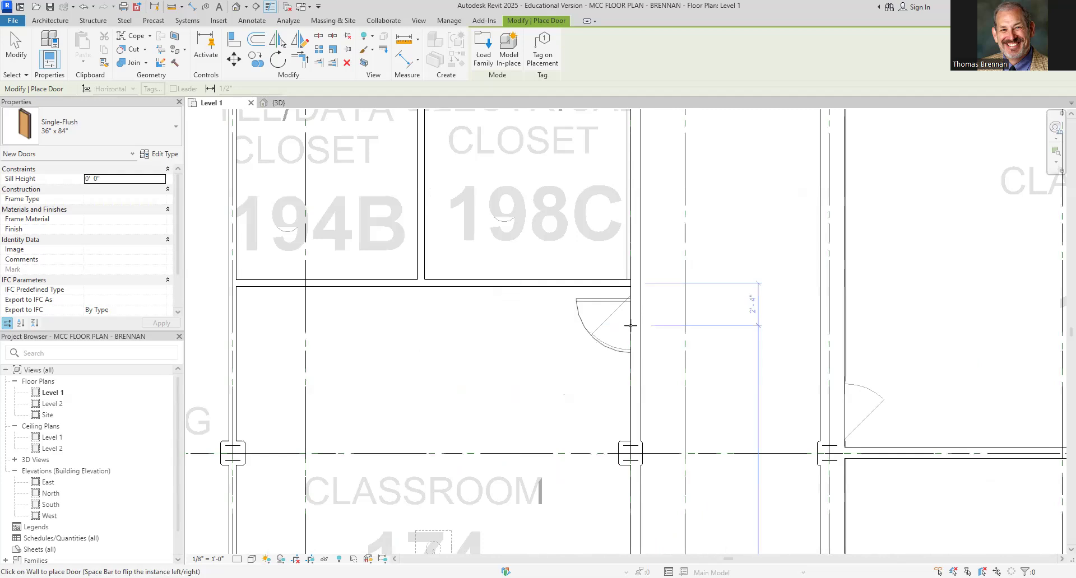
Place inward-swinging Single-Flush 36" x 84" doors in the north walls of Electrical Closet 198C and Tel/Data Closet 194B, both hinged on the west side.
scroll(583, 309, "down", 3)
scroll(589, 305, "up", 5)
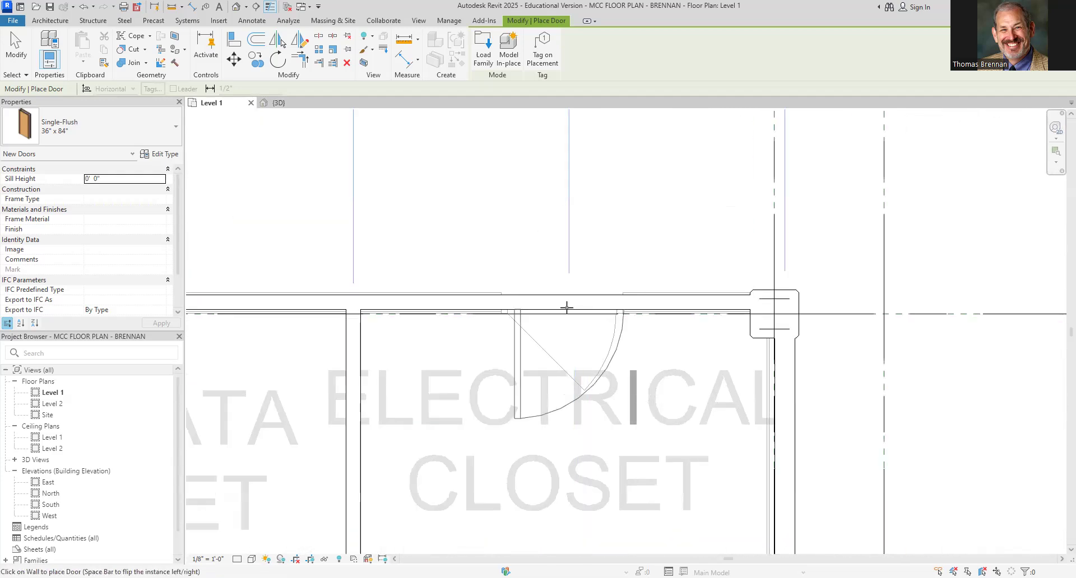
left_click(559, 313)
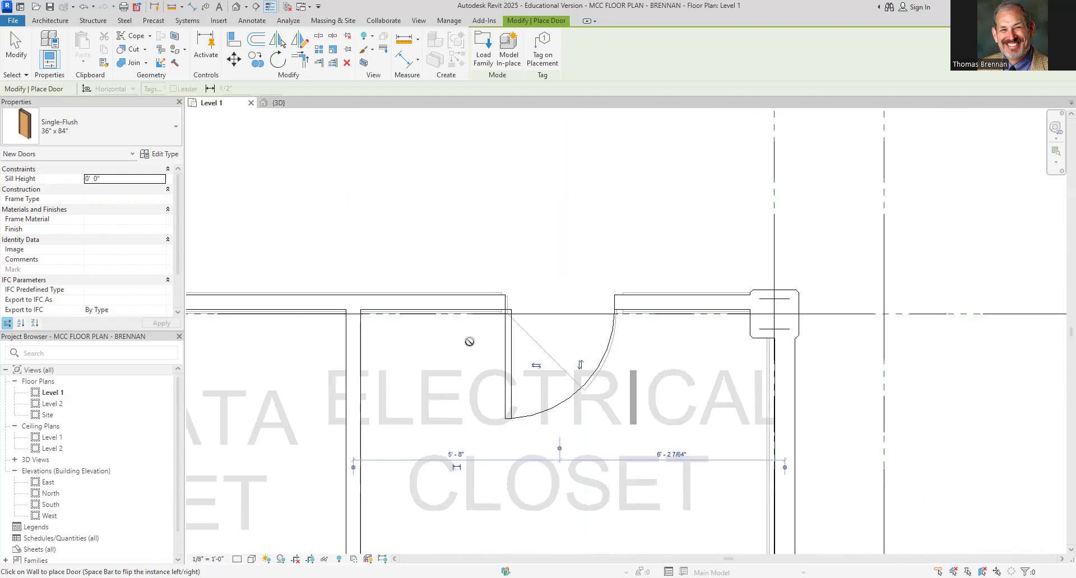
scroll(469, 341, "down", 3)
scroll(751, 392, "down", 3)
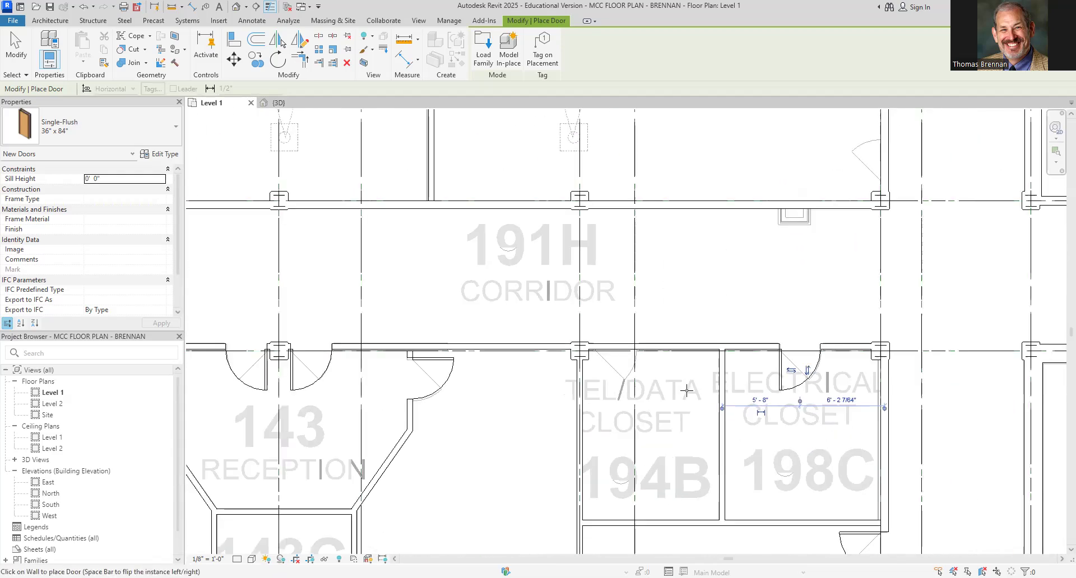
scroll(620, 357, "up", 3)
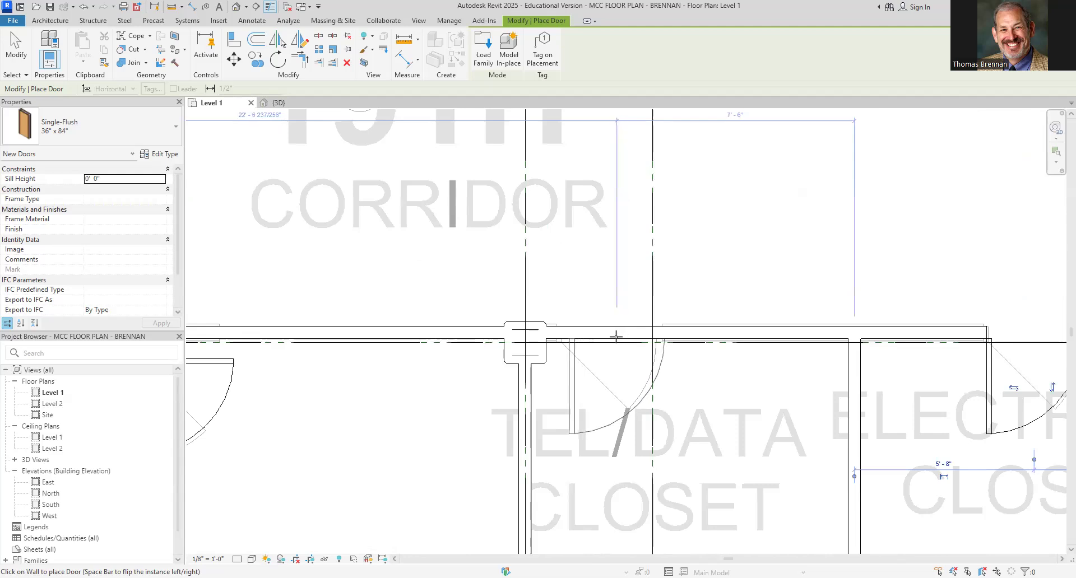
left_click(609, 339)
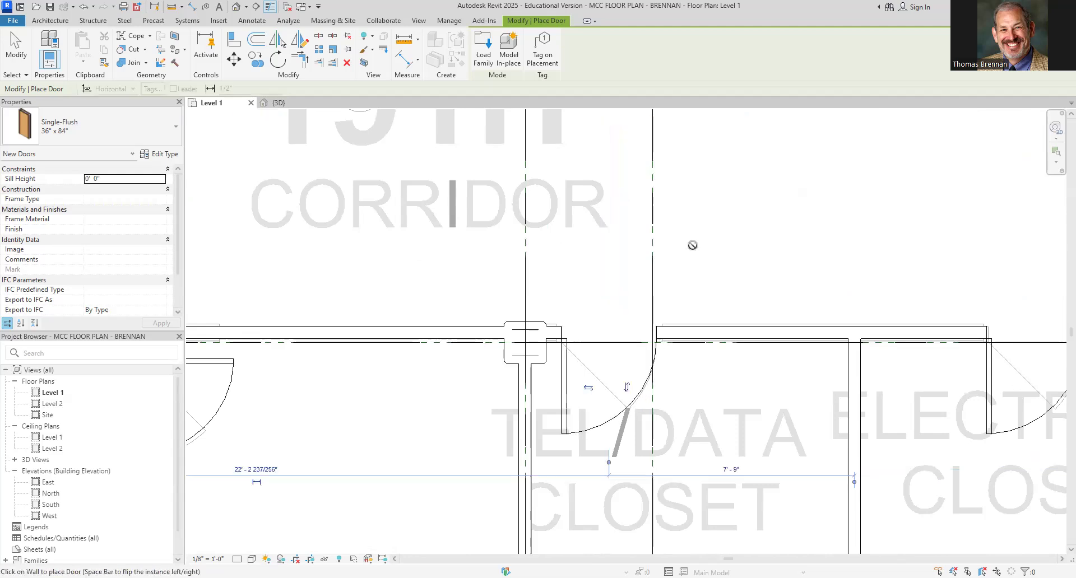
Place a Single-Flush 36" x 84" door at the south end of Classroom 180's east wall, swinging inward and hinged on the south side.
scroll(721, 249, "down", 3)
middle_click_drag(751, 313, 748, 493)
scroll(829, 353, "up", 8)
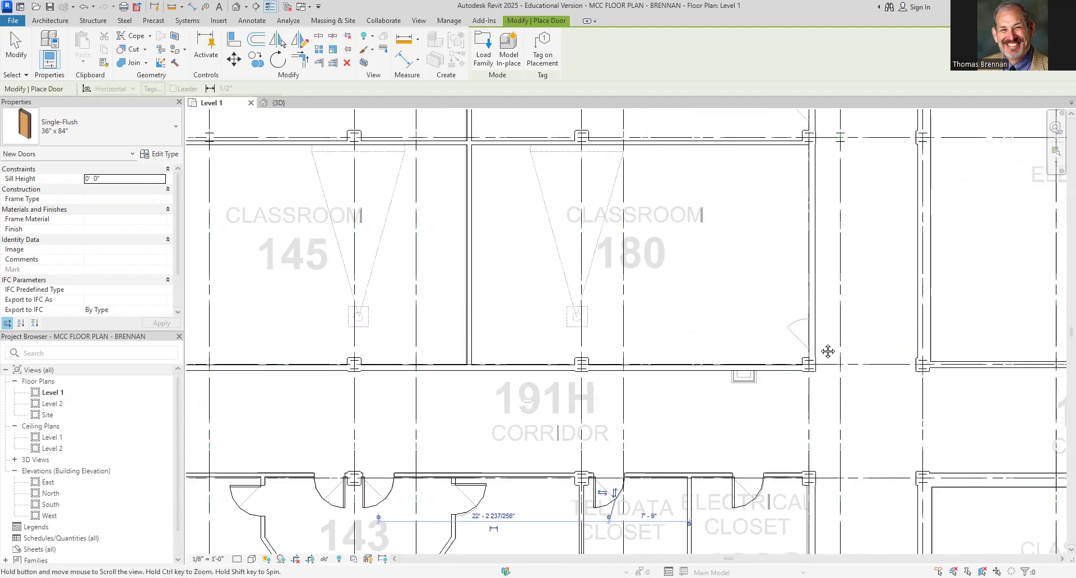
key("space")
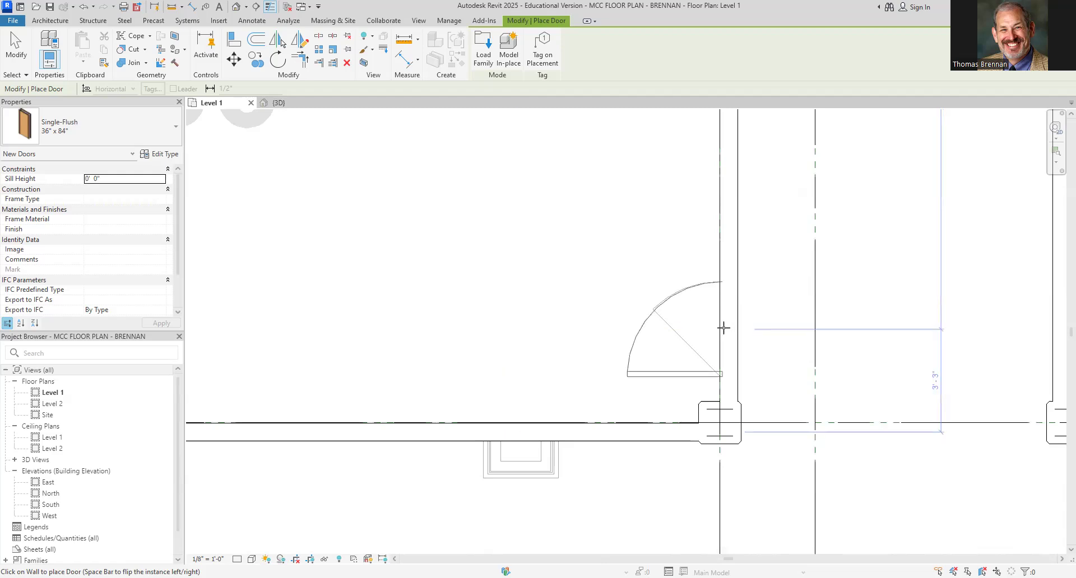
Place inward-swinging Single-Flush 36" x 84" doors at the south ends of the east walls of Classrooms 182 and 186, hinged on the south side.
scroll(723, 328, "down", 5)
middle_click_drag(816, 189, 817, 368)
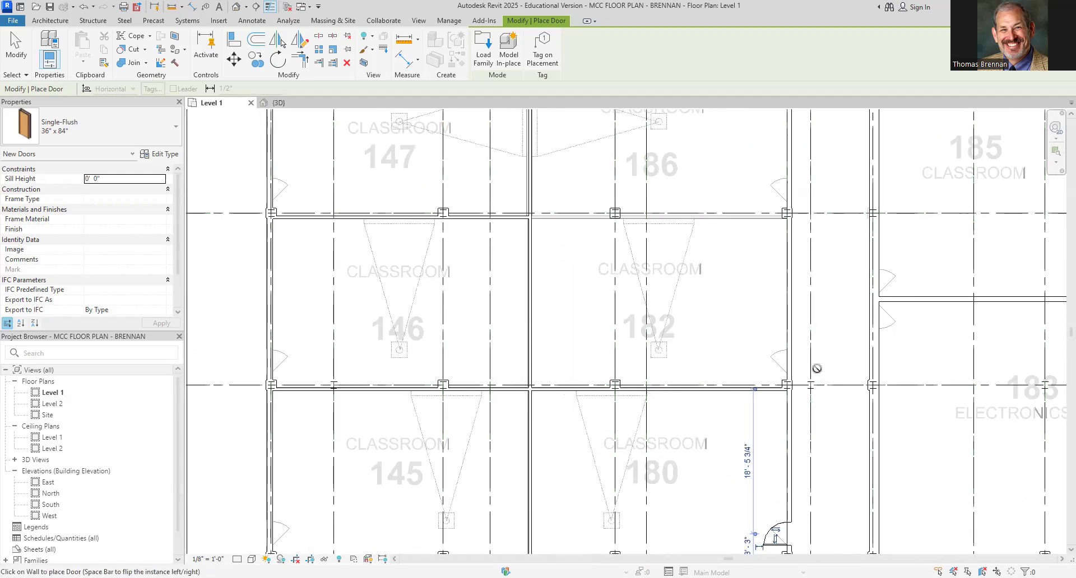
scroll(817, 368, "up", 7)
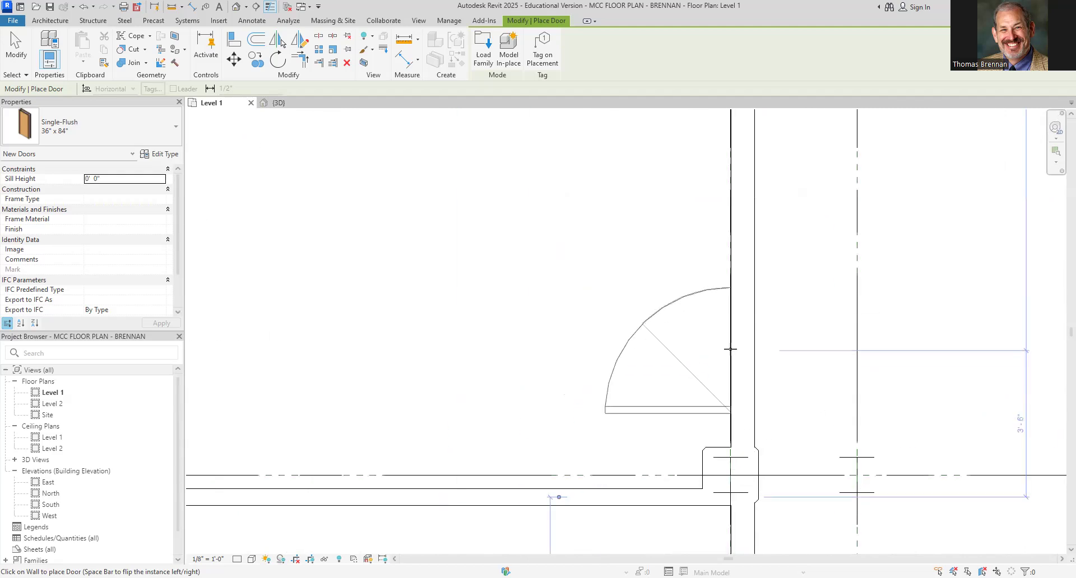
scroll(804, 351, "down", 7)
middle_click_drag(809, 344, 813, 406)
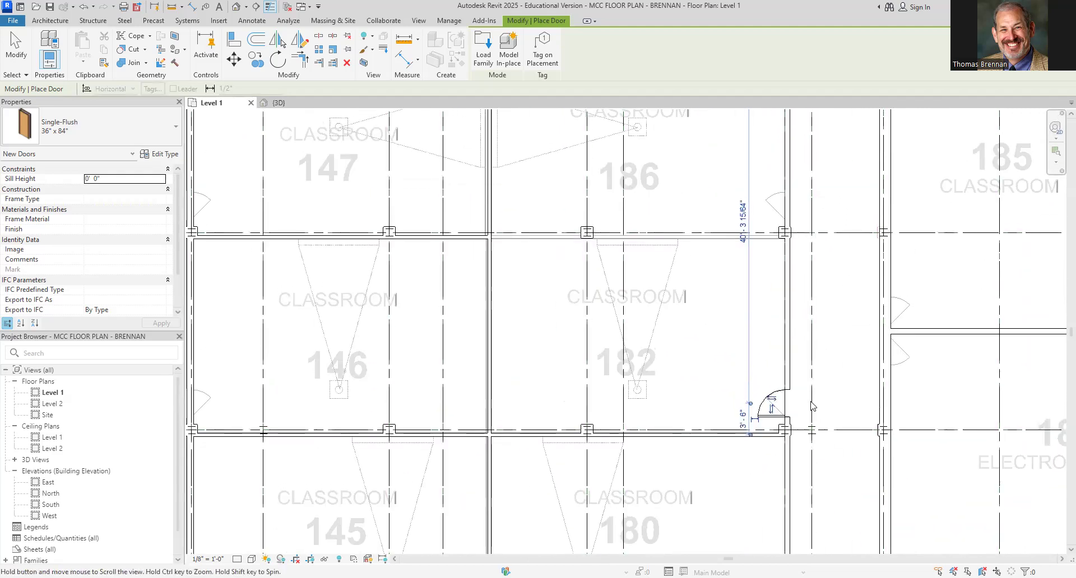
middle_click_drag(785, 210, 731, 398)
scroll(732, 399, "up", 4)
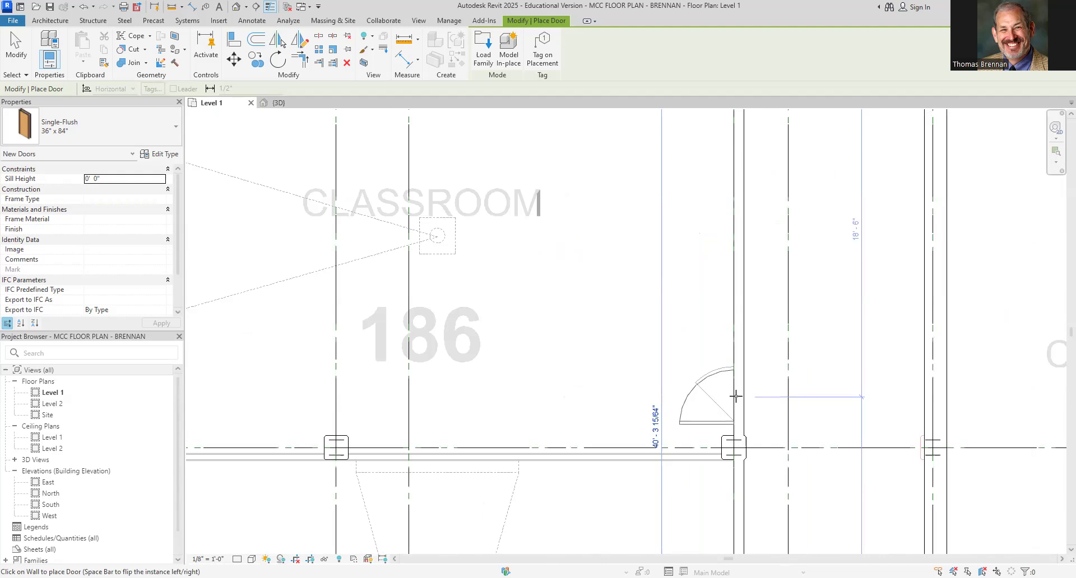
Place a pair of adjoining, outward-swinging Single-Flush 36" x 84" doors in Corridor 191K's north exterior wall, hinged on opposite outer sides.
scroll(761, 363, "down", 4)
middle_click_drag(762, 363, 754, 461)
scroll(752, 335, "up", 4)
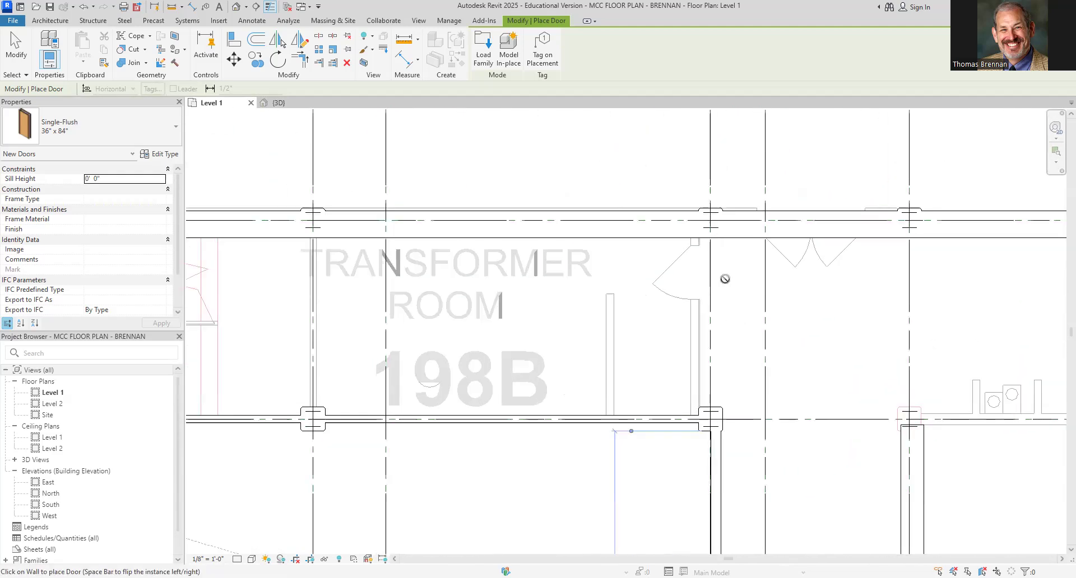
scroll(725, 279, "up", 1)
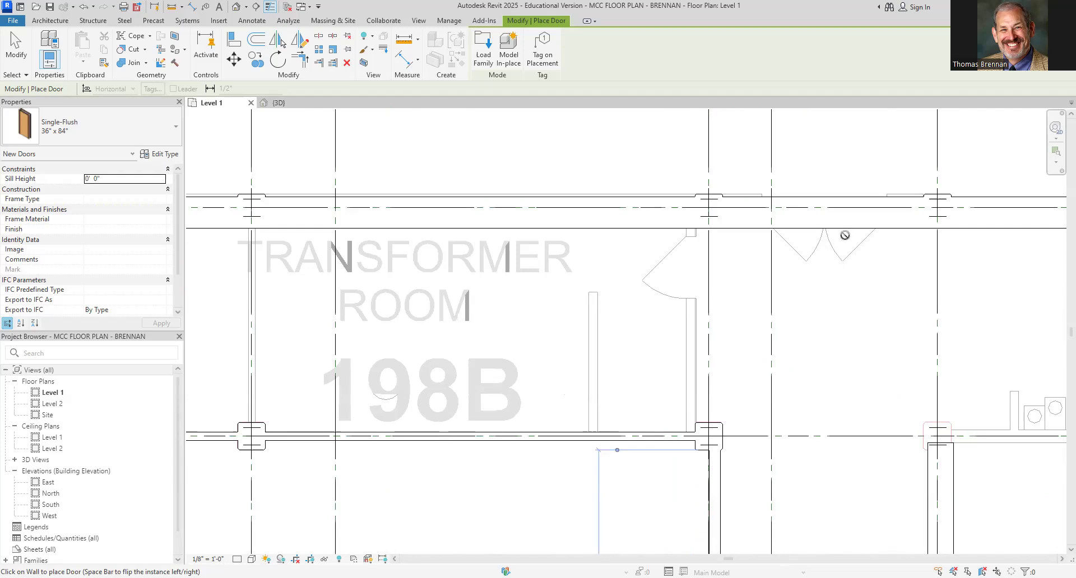
scroll(799, 322, "down", 5)
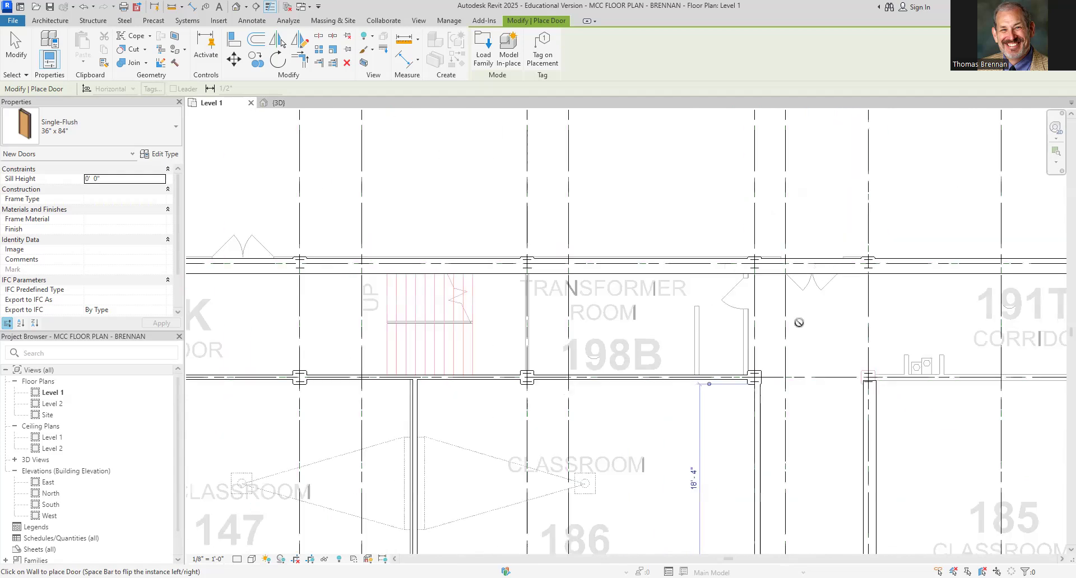
middle_click_drag(699, 341, 868, 321)
scroll(538, 269, "up", 10)
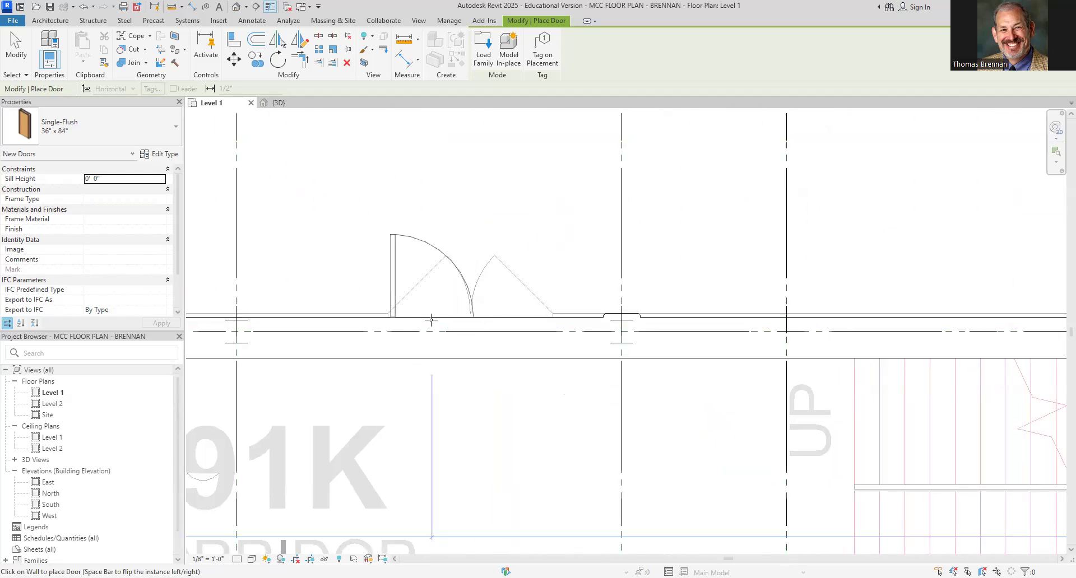
left_click(431, 320)
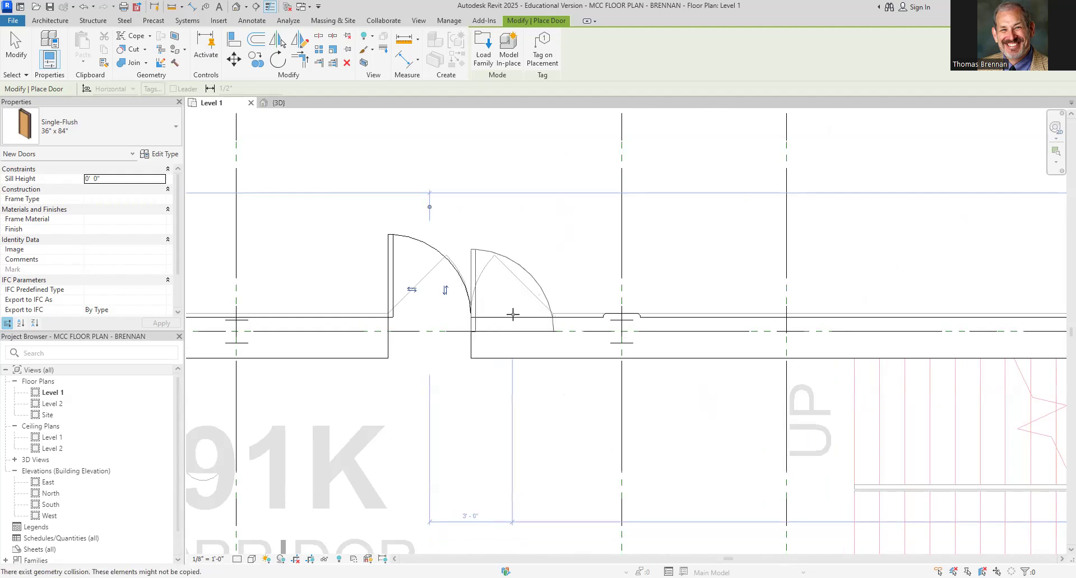
left_click(513, 313)
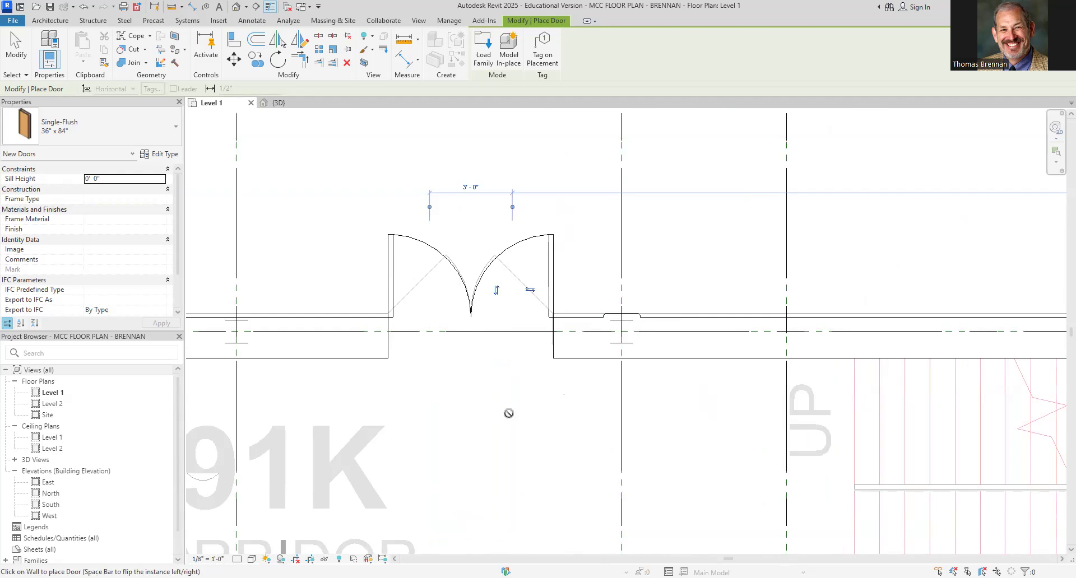
Place a pair of adjoining, outward-swinging Single-Flush 36" x 84" doors in Corridor 191K's west exterior wall, hinged on opposite outer sides.
scroll(508, 413, "down", 6)
scroll(543, 437, "up", 3)
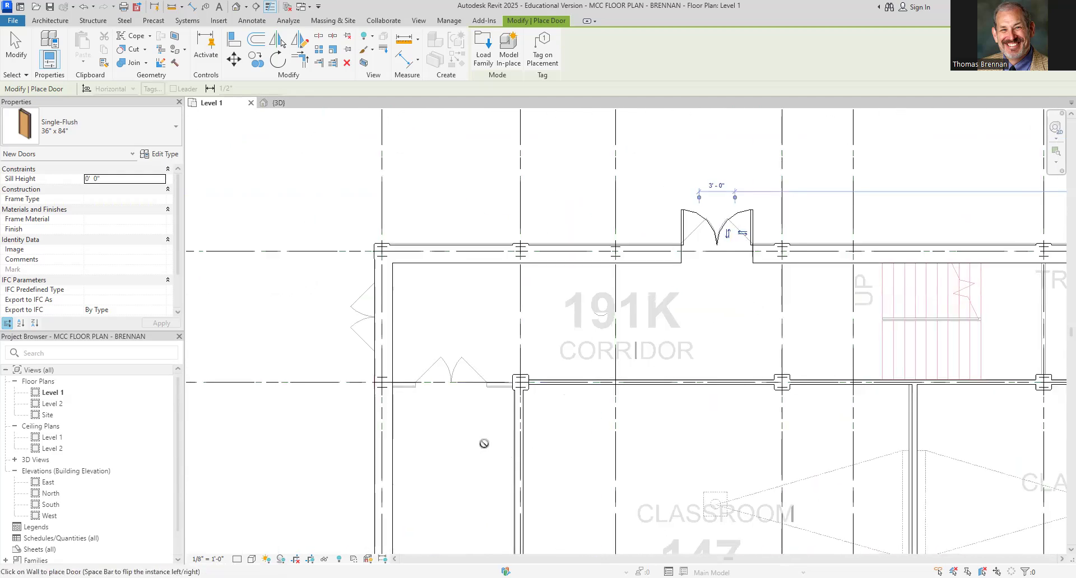
scroll(484, 444, "up", 1)
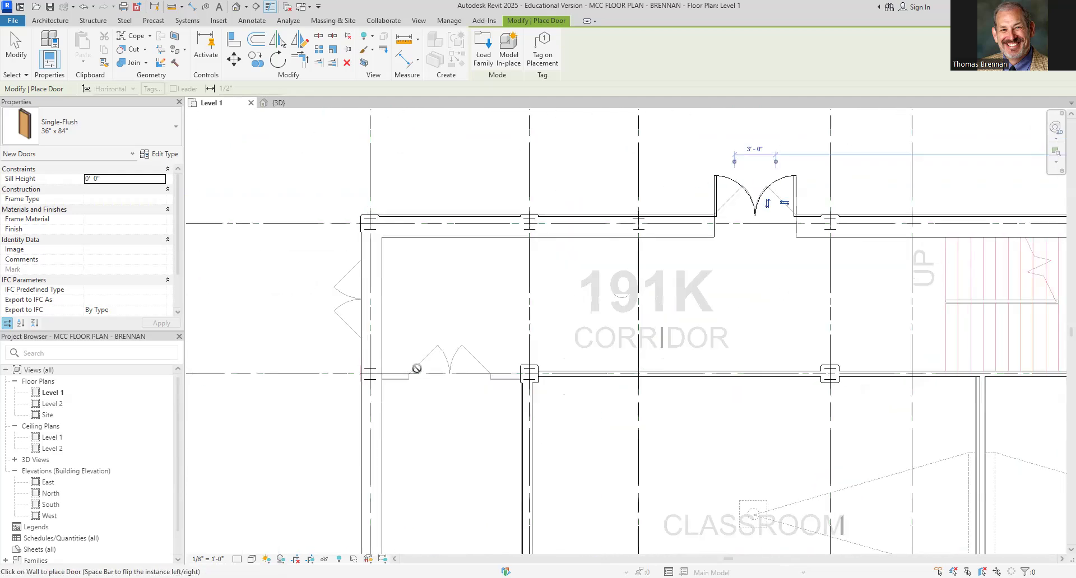
left_click(370, 317)
scroll(364, 320, "up", 3)
left_click(354, 321)
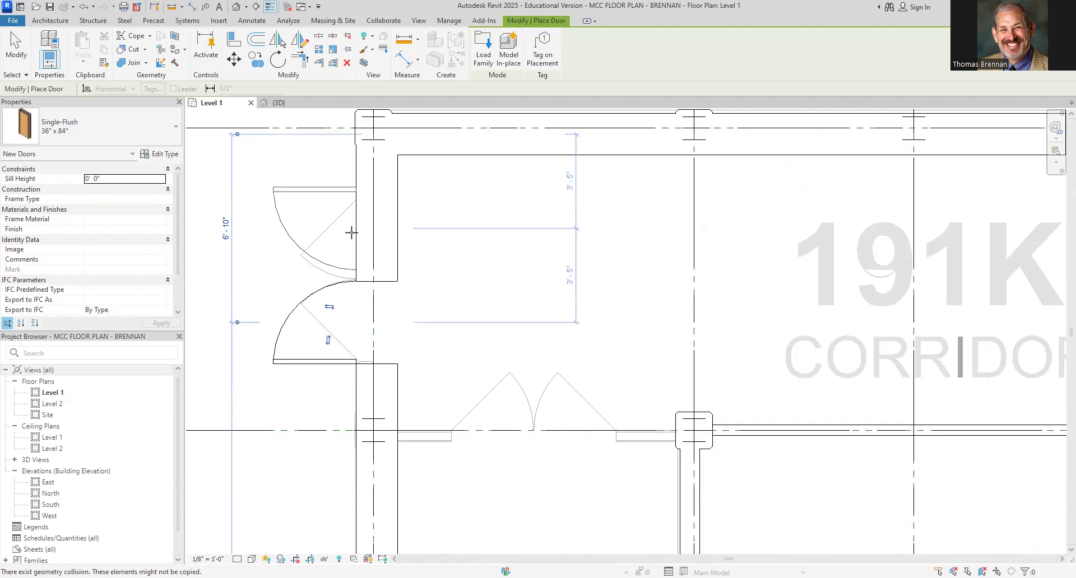
left_click(351, 240)
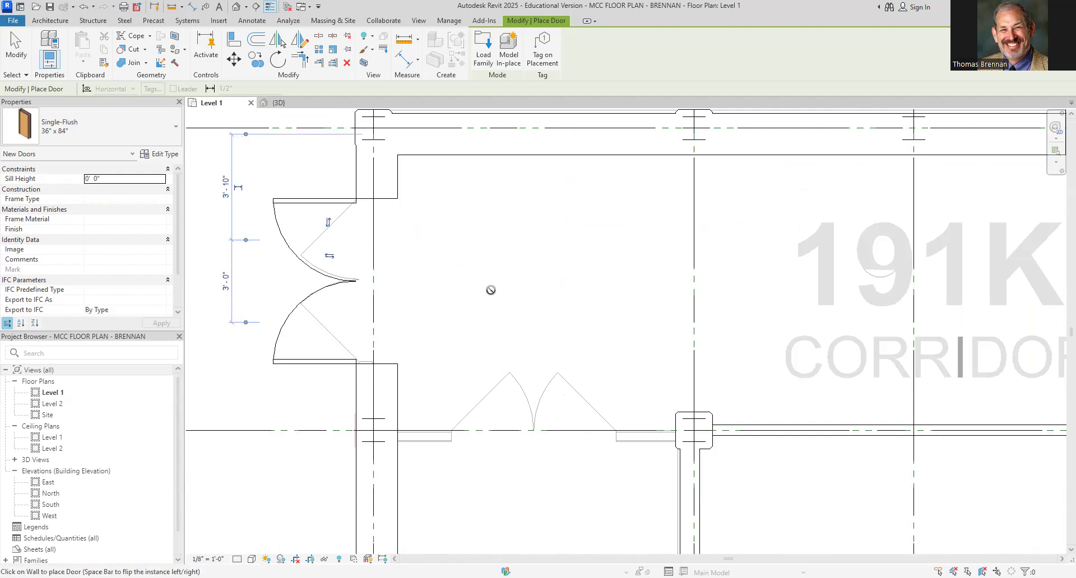
key("Escape")
Examine the placed doors in the 3D view, including the entrance door pairs, the column between them and the surrounding rooms.
scroll(538, 302, "down", 5)
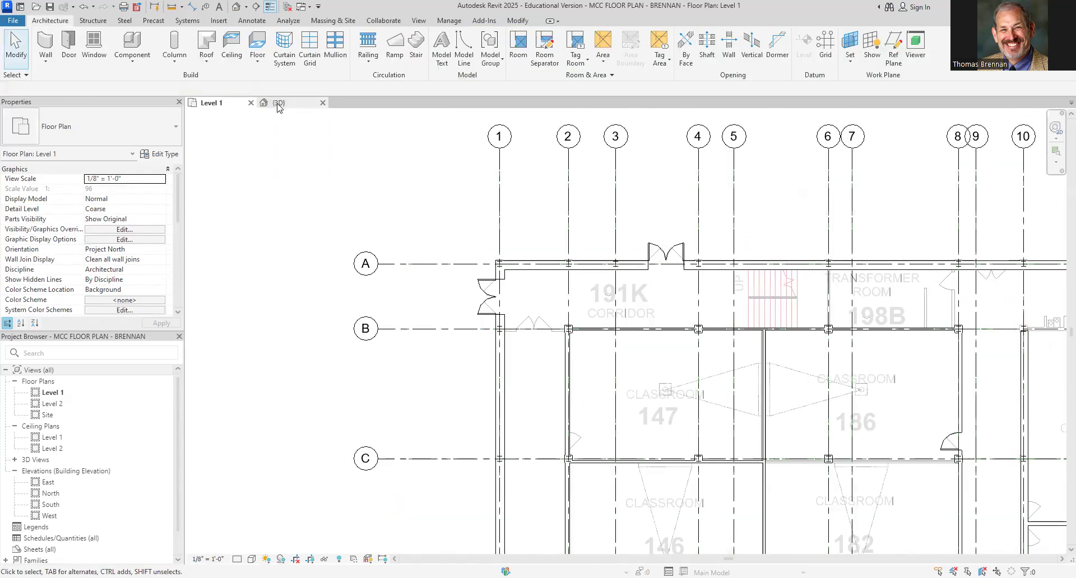
left_click(277, 102)
scroll(684, 476, "down", 4)
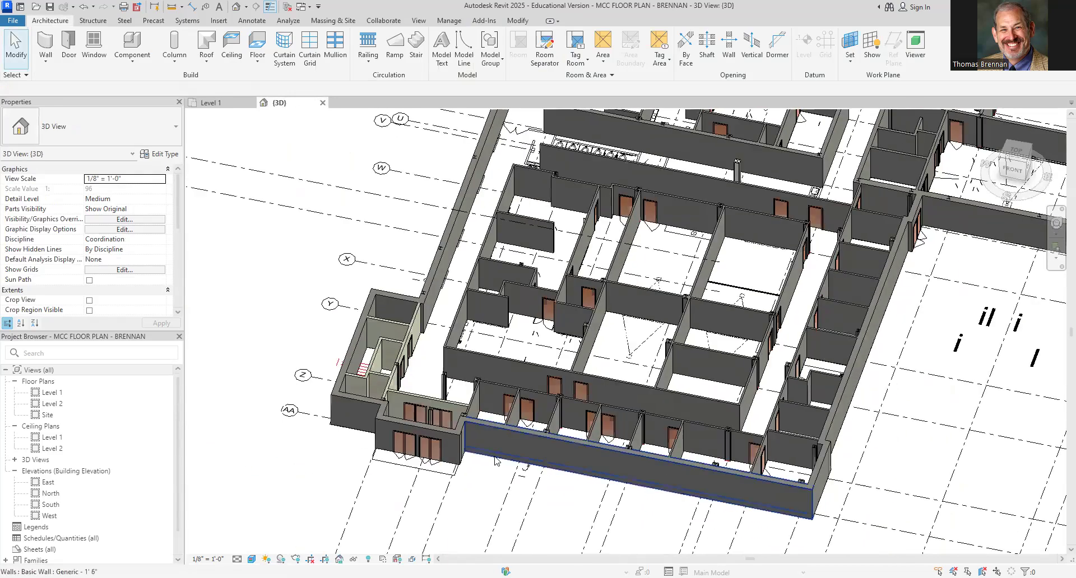
scroll(496, 461, "up", 5)
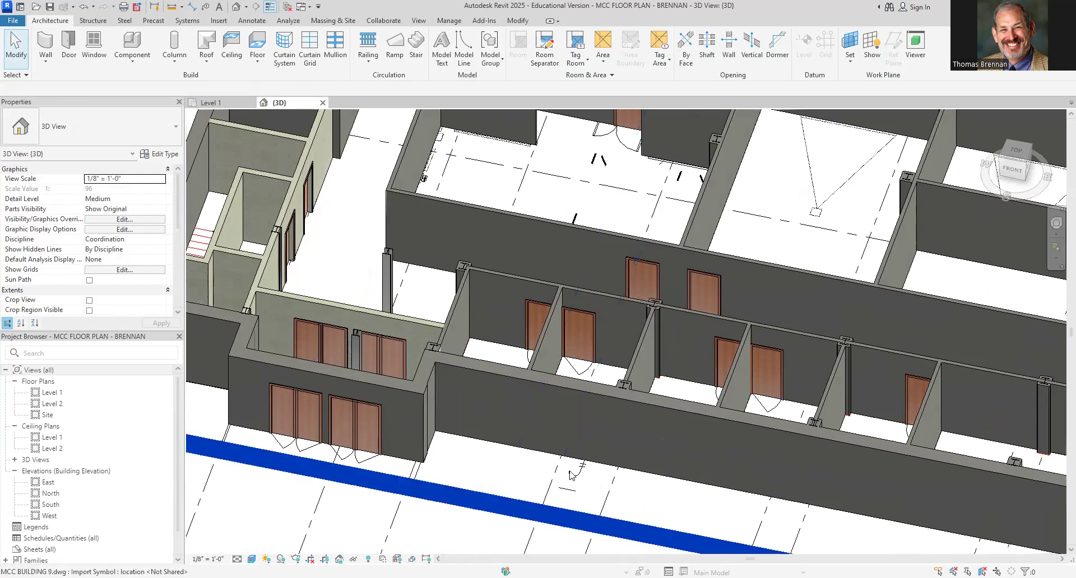
middle_click_drag(555, 487, 559, 522)
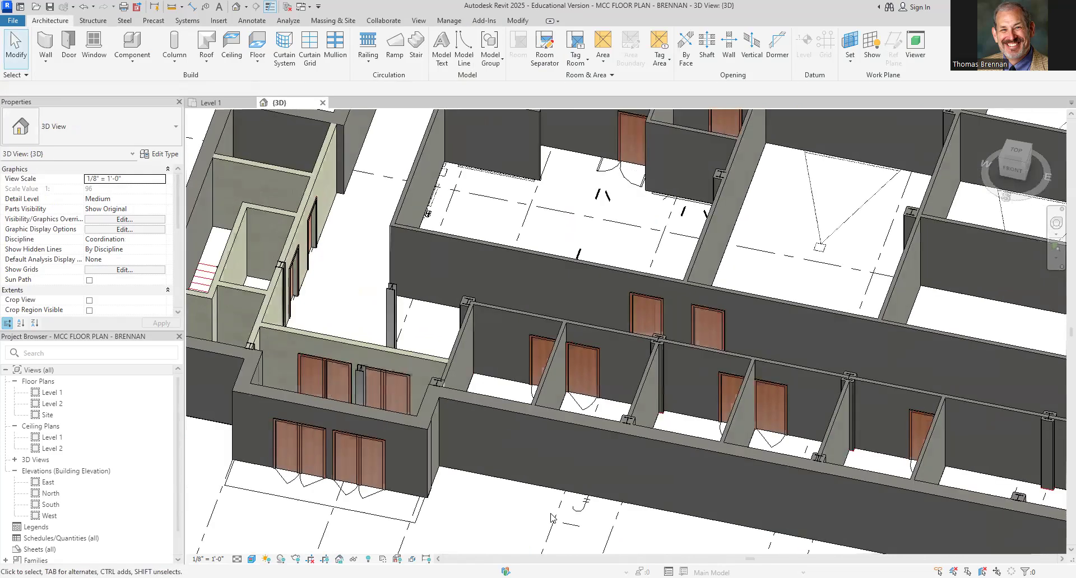
scroll(413, 454, "up", 2)
scroll(353, 433, "up", 3)
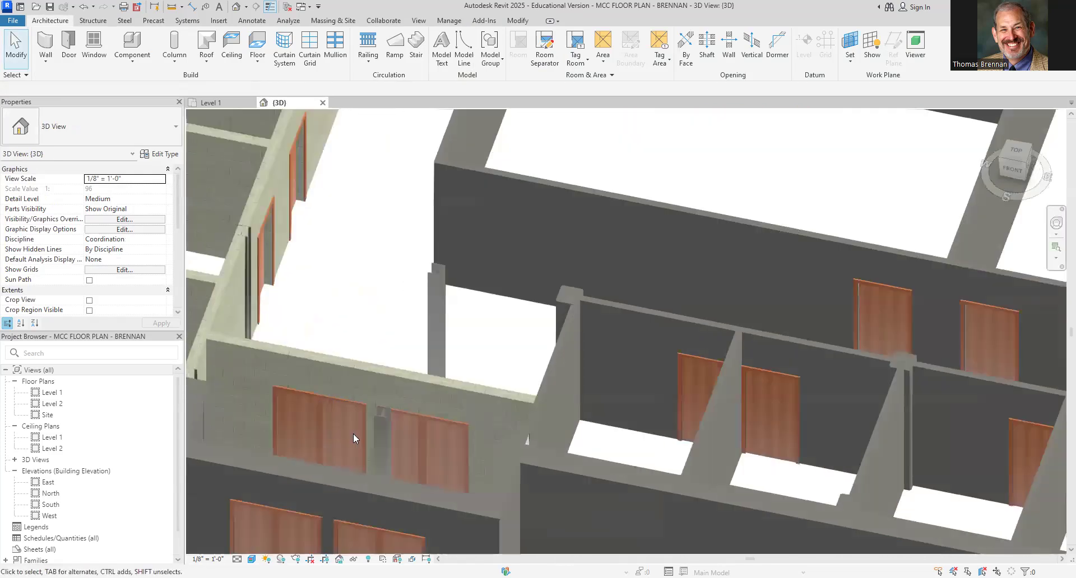
left_click(385, 419)
key("Escape")
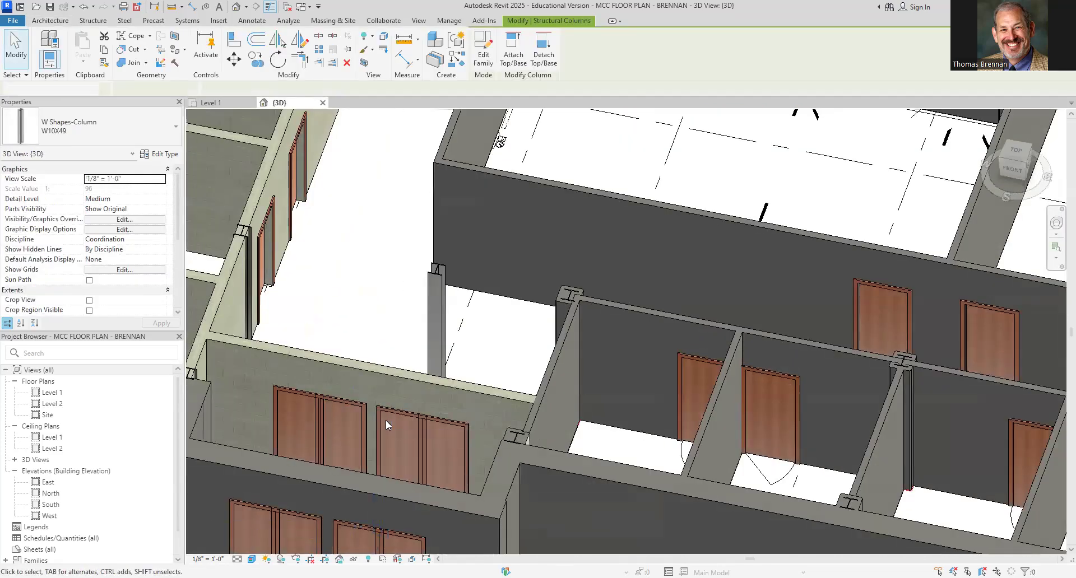
scroll(386, 419, "down", 3)
middle_click_drag(441, 420, 438, 538)
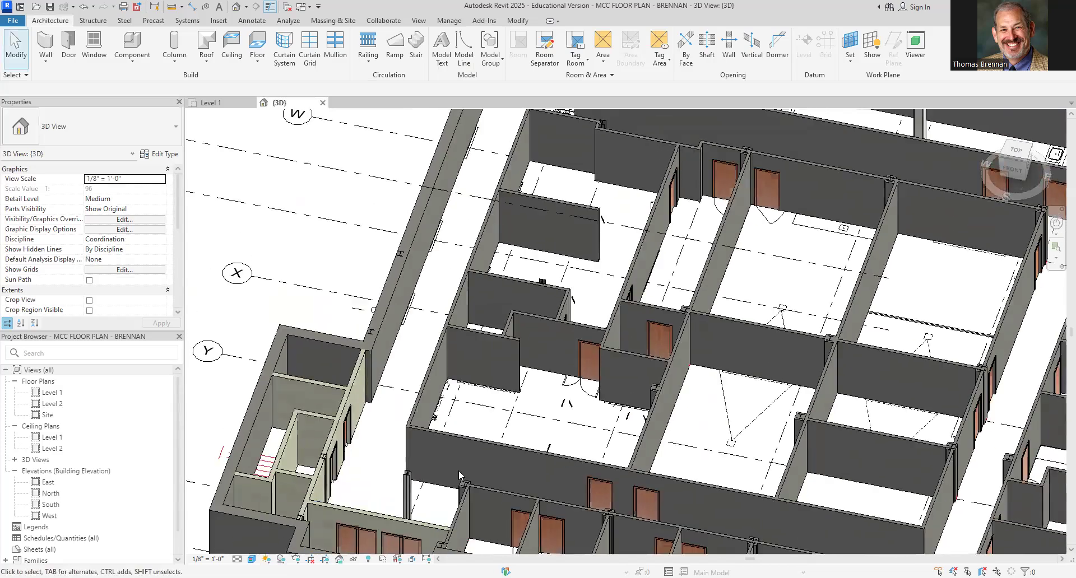
scroll(594, 434, "up", 2)
middle_click_drag(641, 413, 587, 508)
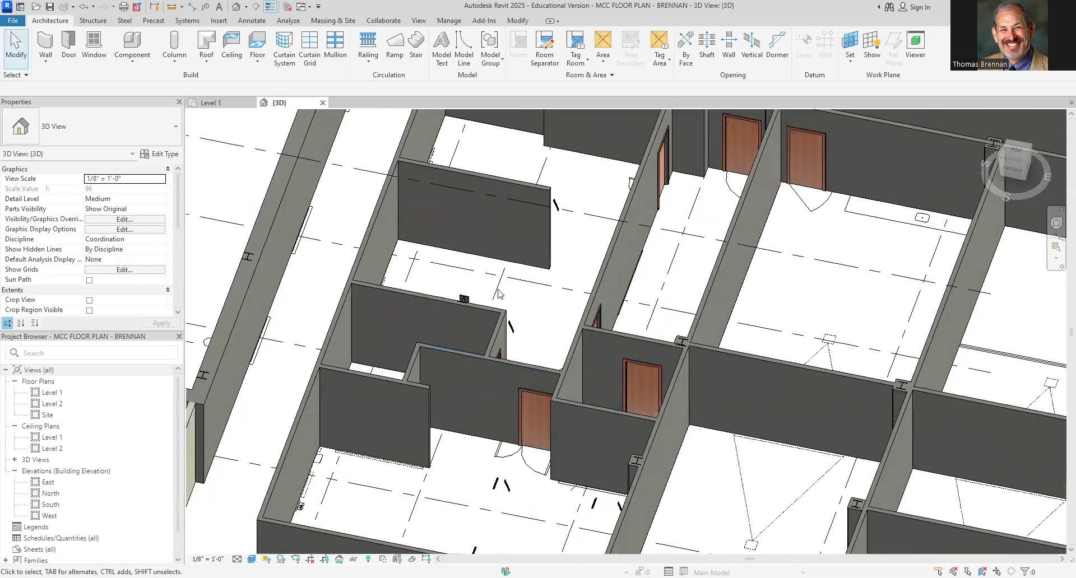
Place inward-swinging Single-Flush 36" x 84" doors in the Level 1 west walls of Classroom 185 and Electronics Lab 183, hinged nearest their shared wall.
left_click(210, 103)
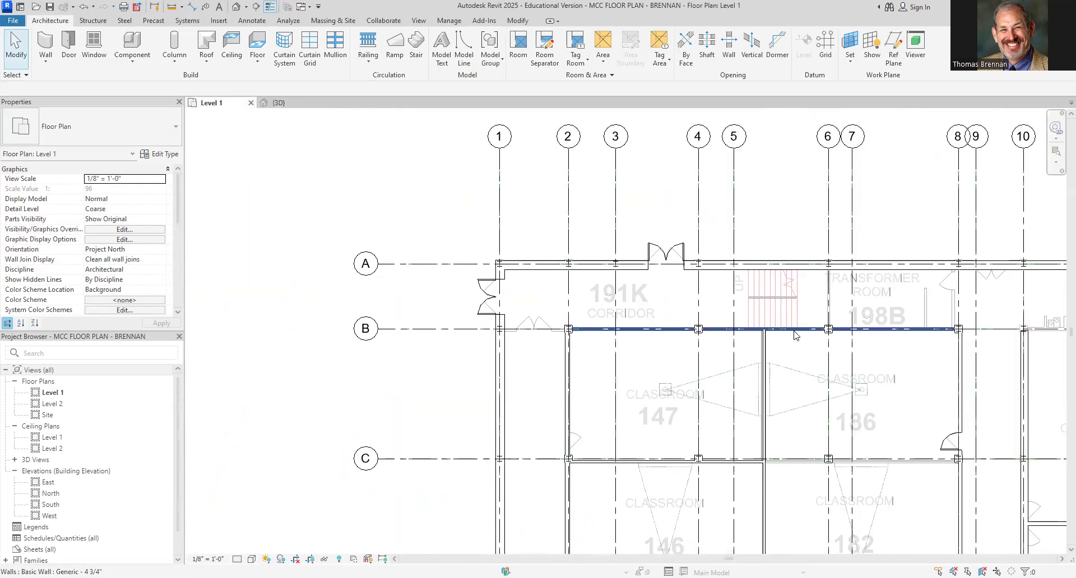
middle_click_drag(796, 336, 187, 240)
middle_click_drag(561, 346, 600, 227)
scroll(458, 277, "up", 4)
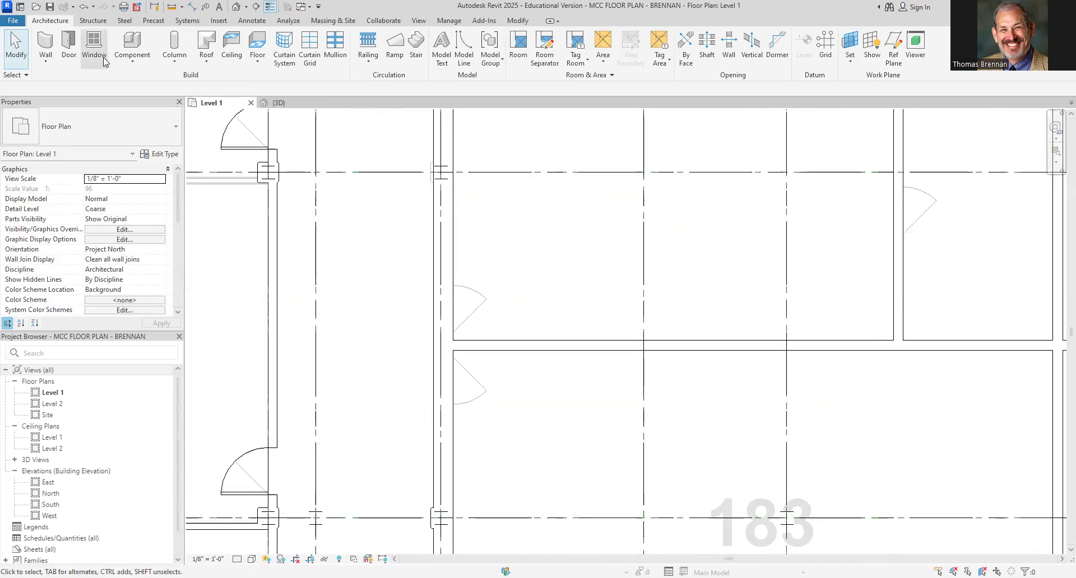
left_click(66, 45)
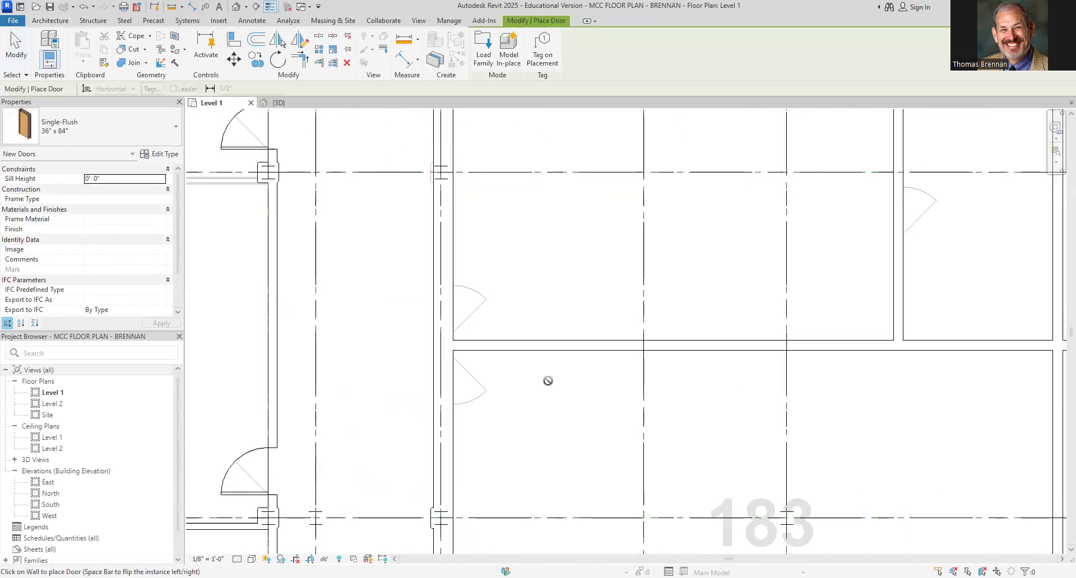
left_click(456, 308)
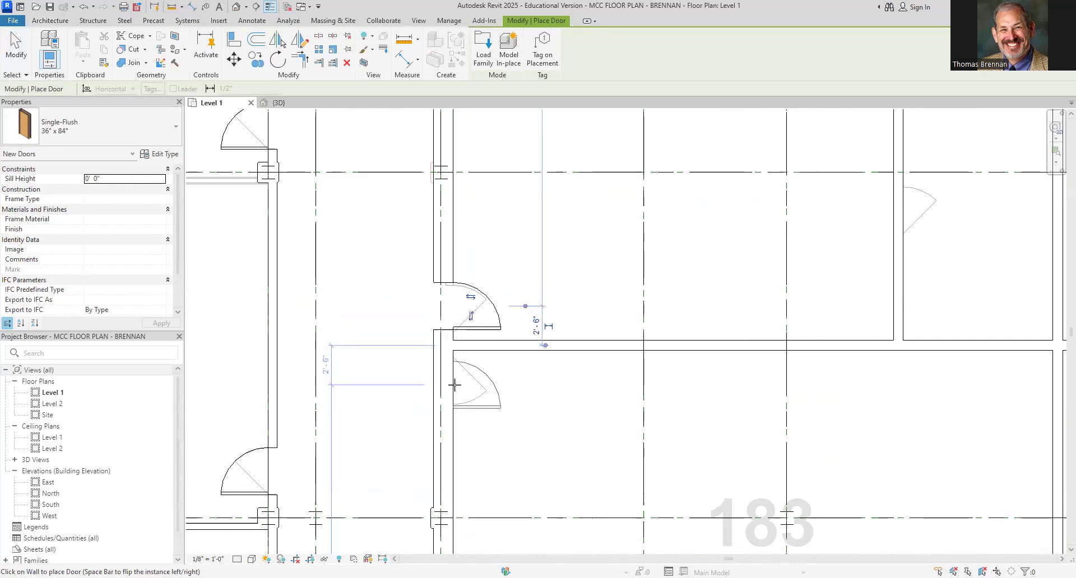
scroll(455, 380, "up", 4)
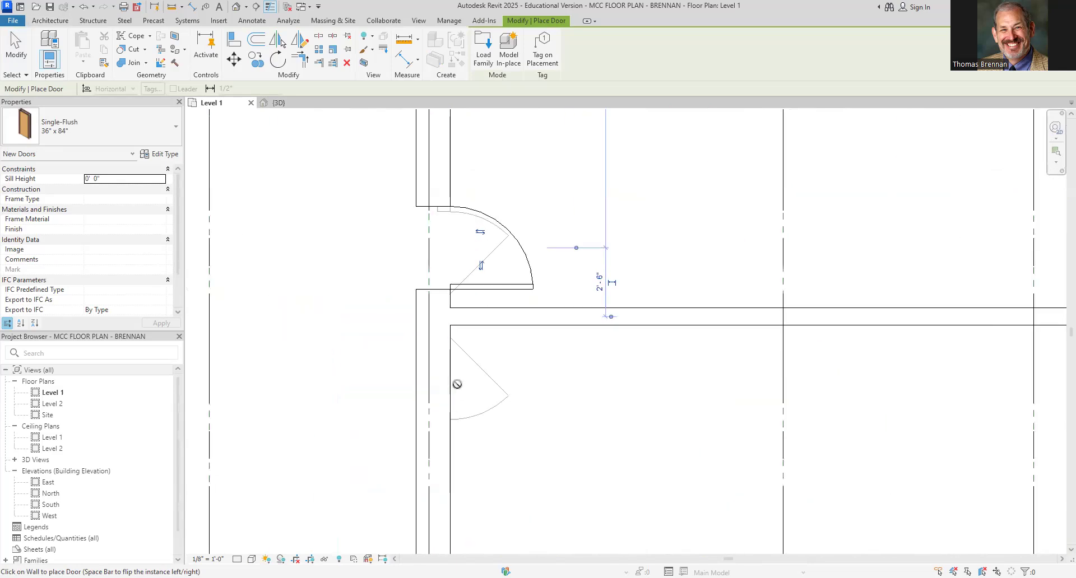
key("space")
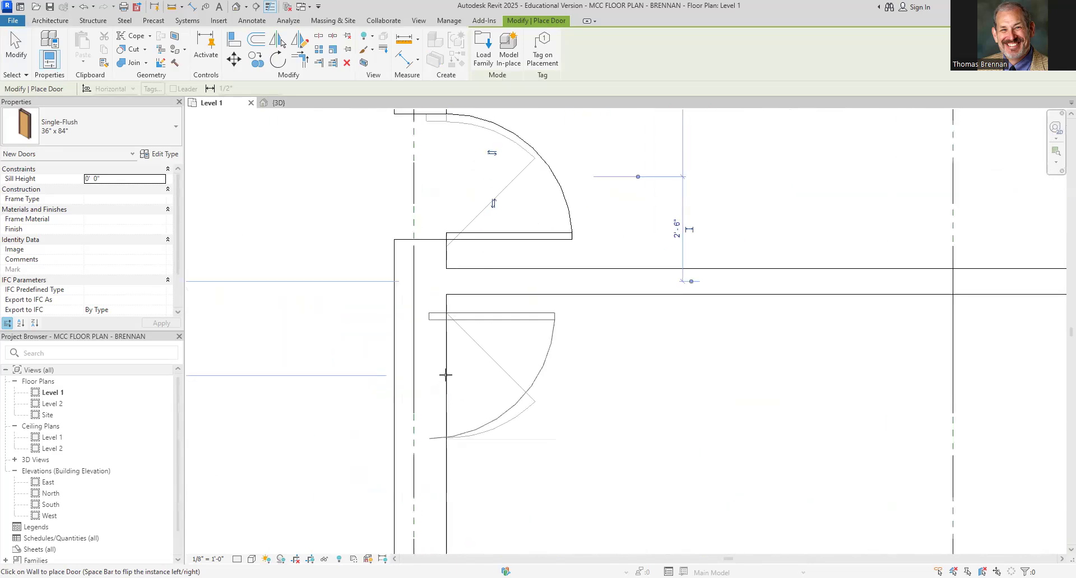
Place a Single-Flush 36" x 84" door in Storage 185A's west wall, swinging into the storage room and hinged on the south side.
scroll(566, 408, "down", 6)
scroll(622, 443, "up", 6)
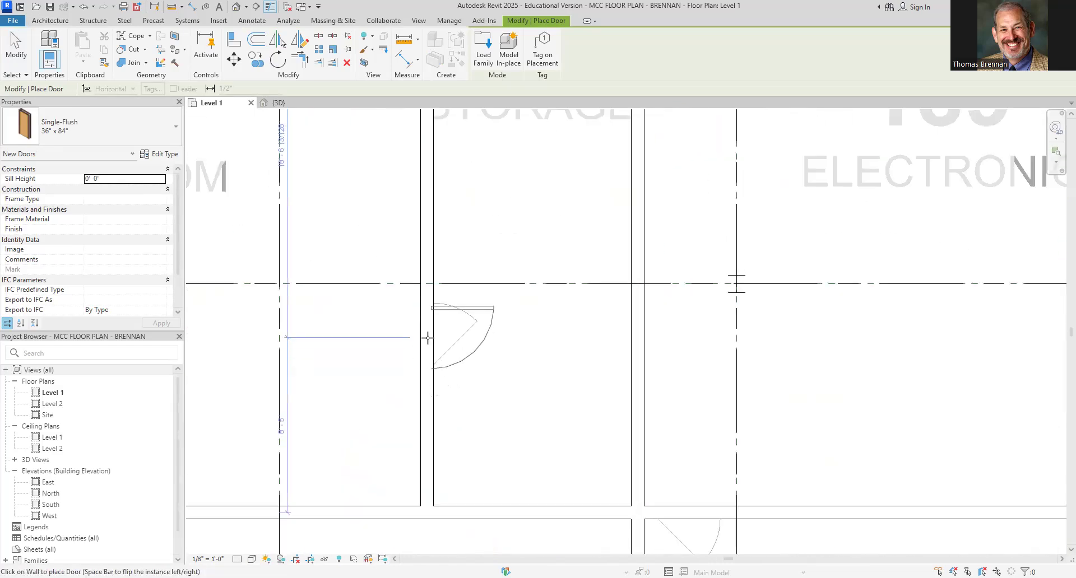
key("space")
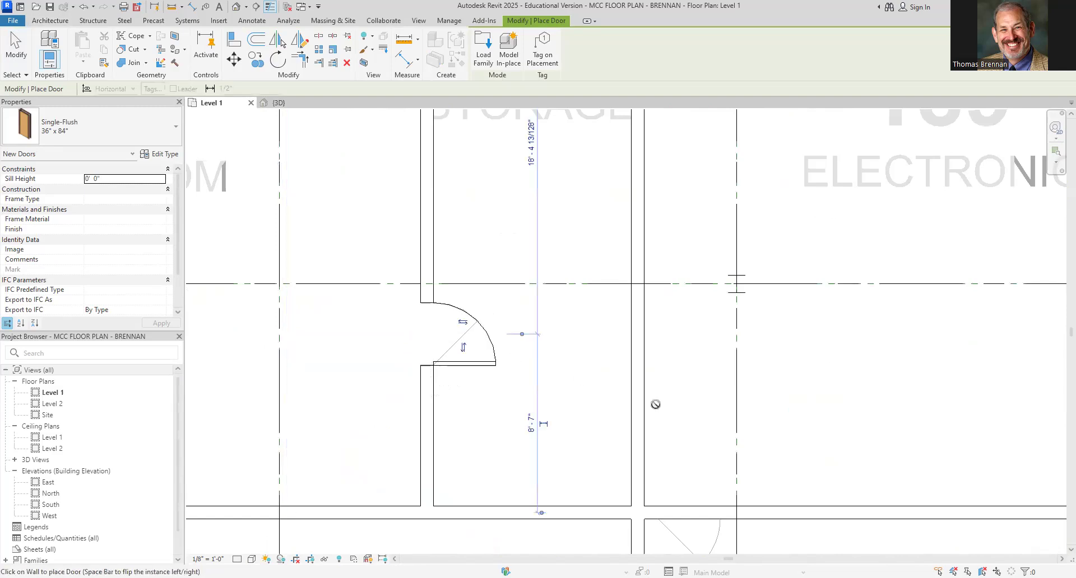
scroll(661, 390, "down", 4)
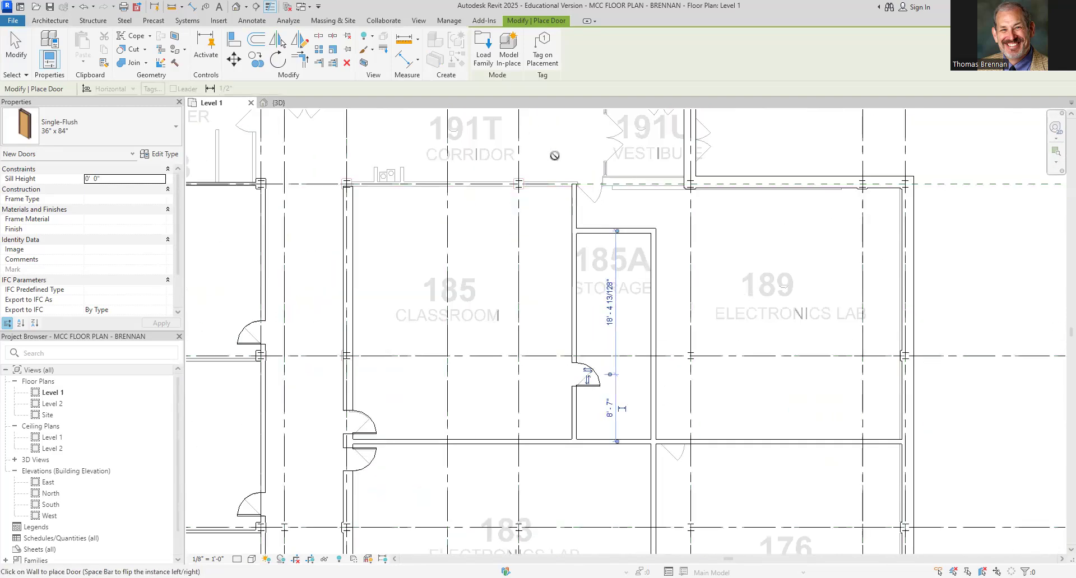
Place an inward-swinging Single-Flush 36" x 84" door at the west end of Electronics Lab 176's north wall, hinged on the west side.
middle_click_drag(555, 156, 531, 210)
scroll(529, 227, "down", 1)
scroll(699, 430, "up", 3)
middle_click_drag(695, 454, 596, 377)
scroll(595, 307, "up", 4)
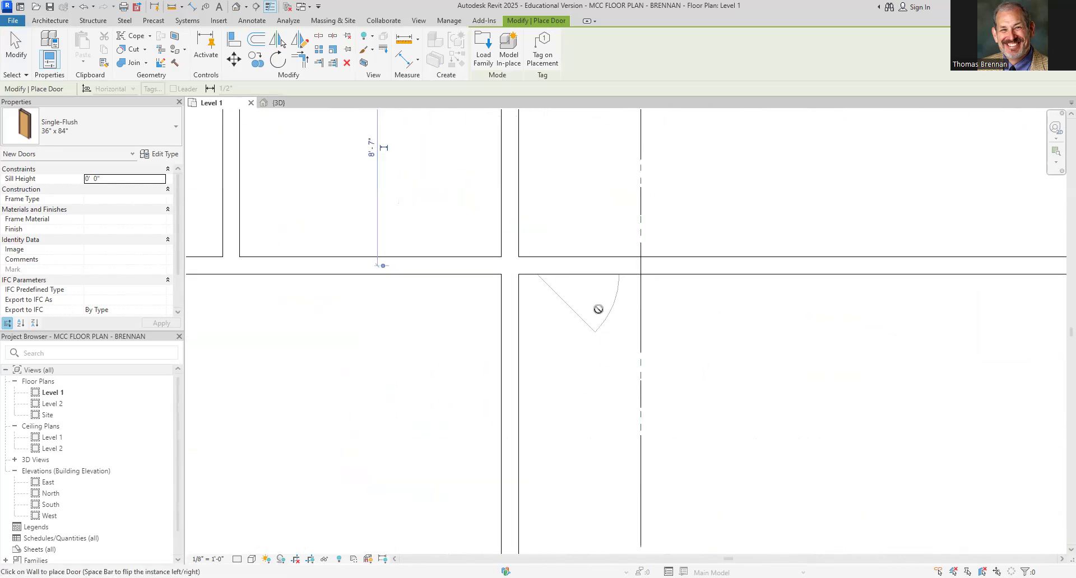
left_click(577, 272)
scroll(720, 369, "down", 5)
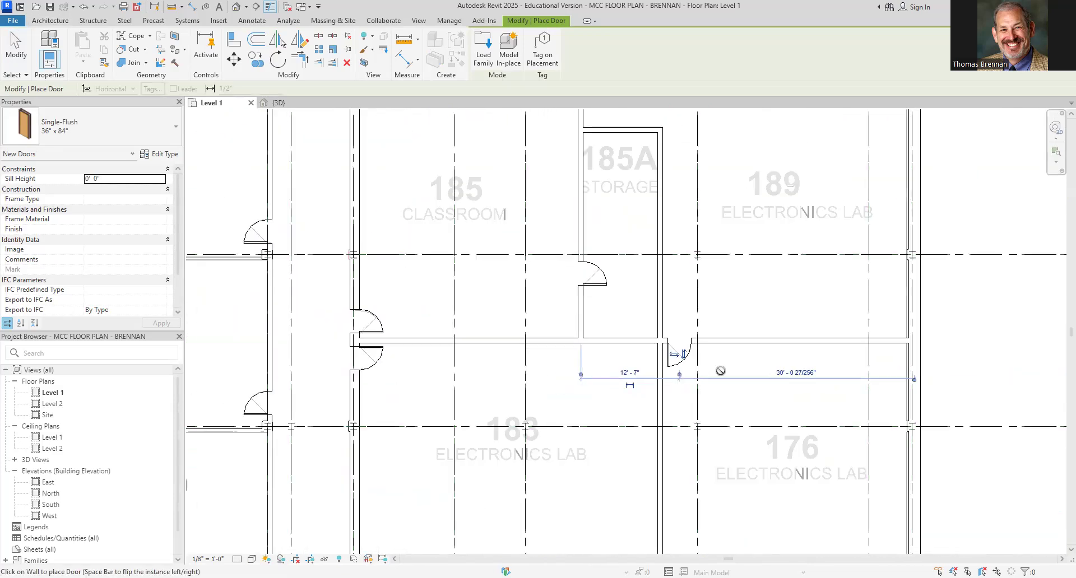
Place an inward-swinging Single-Flush 36" x 84" door at the west end of Electronics Lab 176's south wall, hinged on the west side.
middle_click_drag(725, 377, 663, 206)
scroll(616, 426, "up", 4)
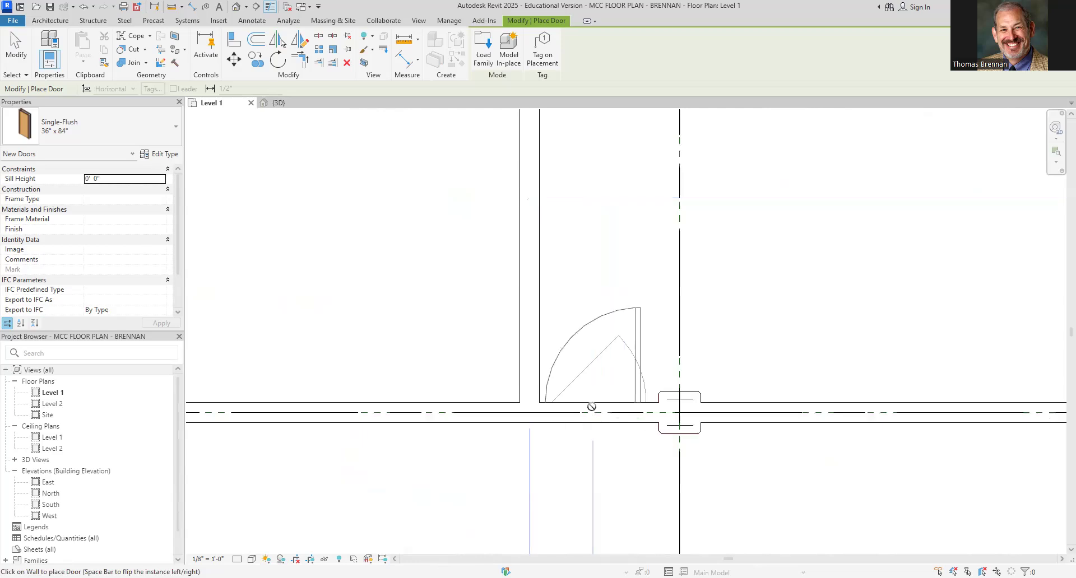
key("space")
scroll(599, 413, "down", 5)
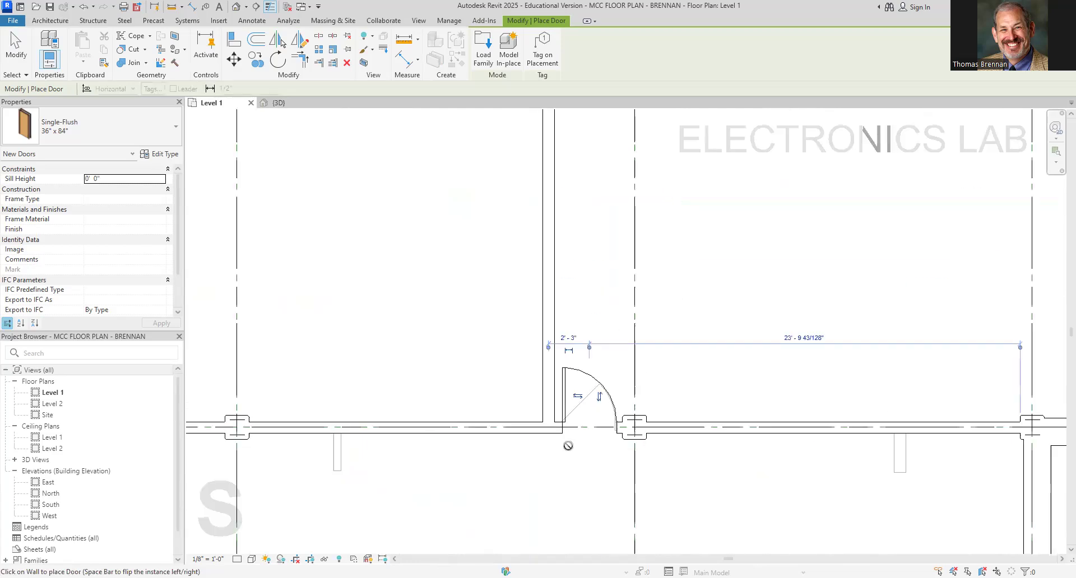
Examine the double-door symbols along Corridor 191S at ELT Work Room 175 and Optic Lab 177, and end door placement.
middle_click_drag(550, 428, 792, 413)
scroll(773, 437, "down", 2)
scroll(745, 480, "up", 8)
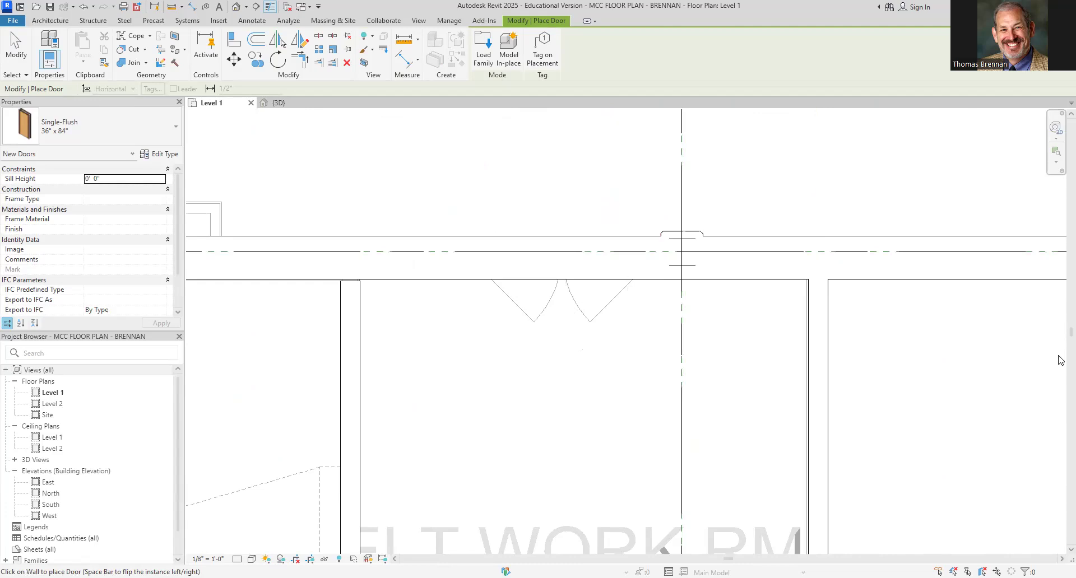
scroll(1061, 360, "down", 3)
scroll(562, 376, "up", 2)
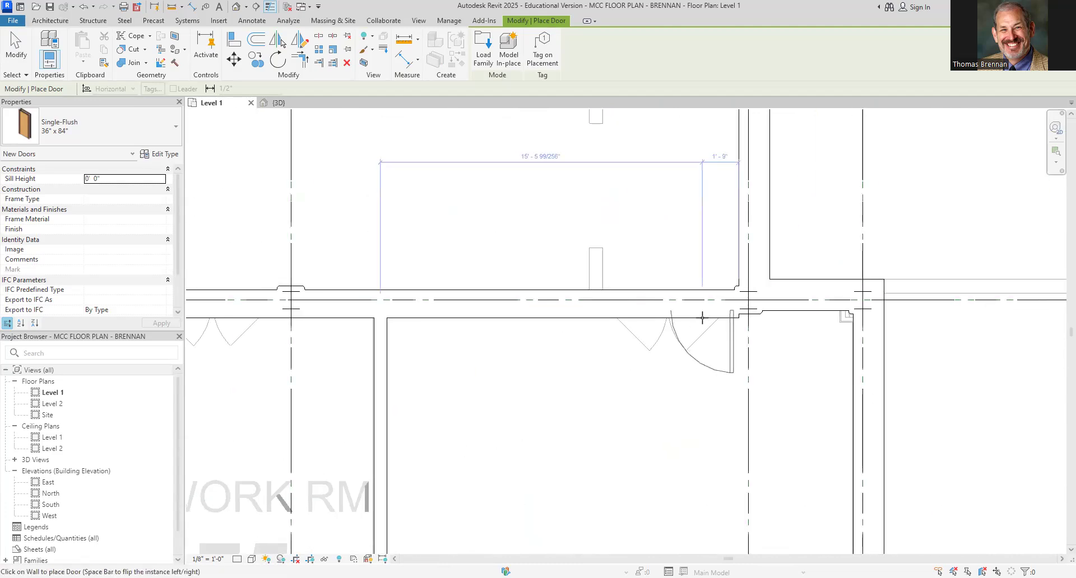
scroll(721, 385, "down", 3)
scroll(766, 348, "up", 3)
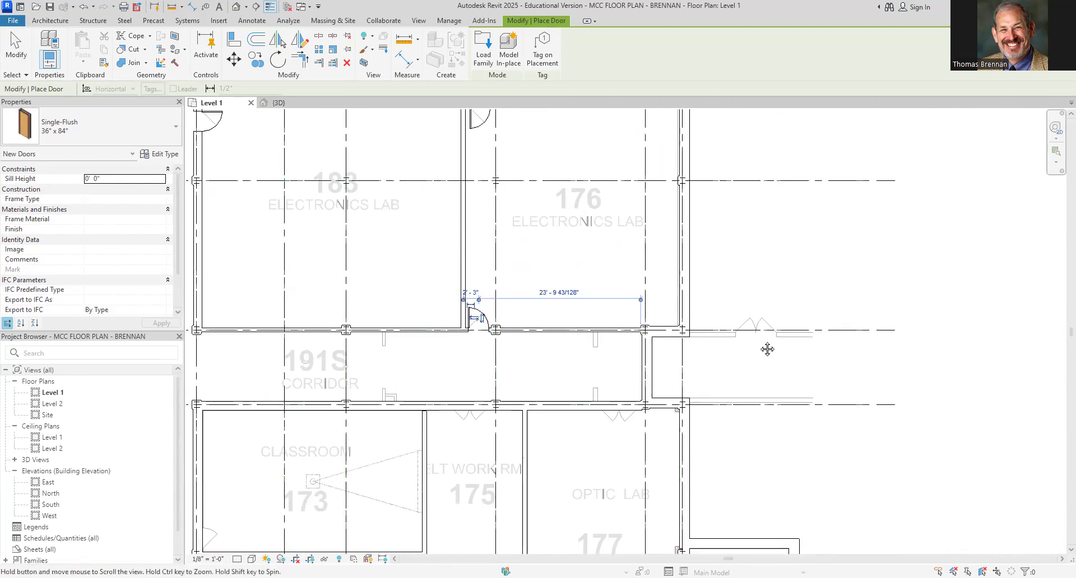
scroll(672, 358, "down", 4)
scroll(566, 338, "up", 2)
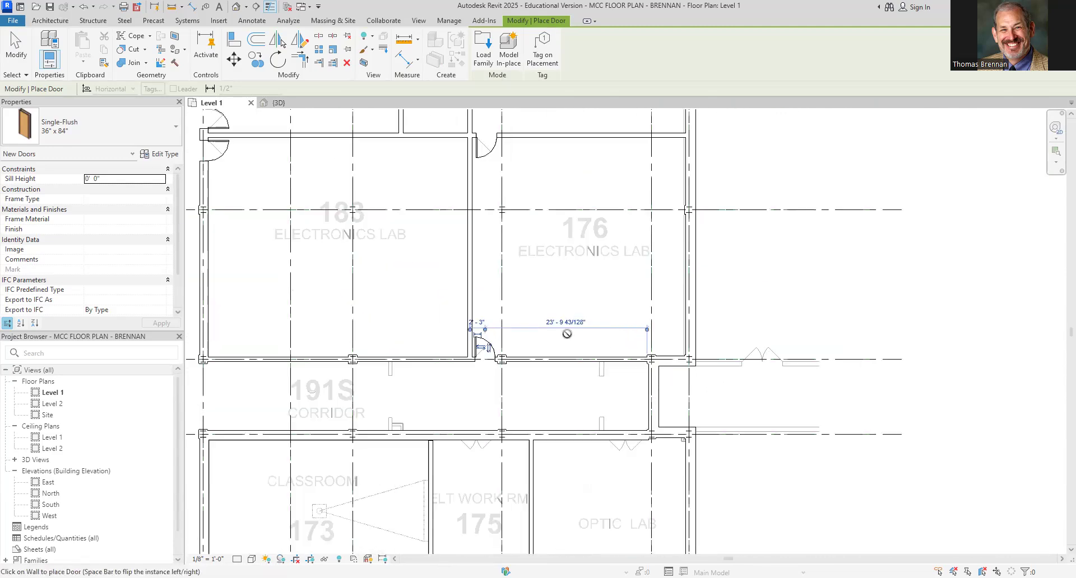
key("Escape")
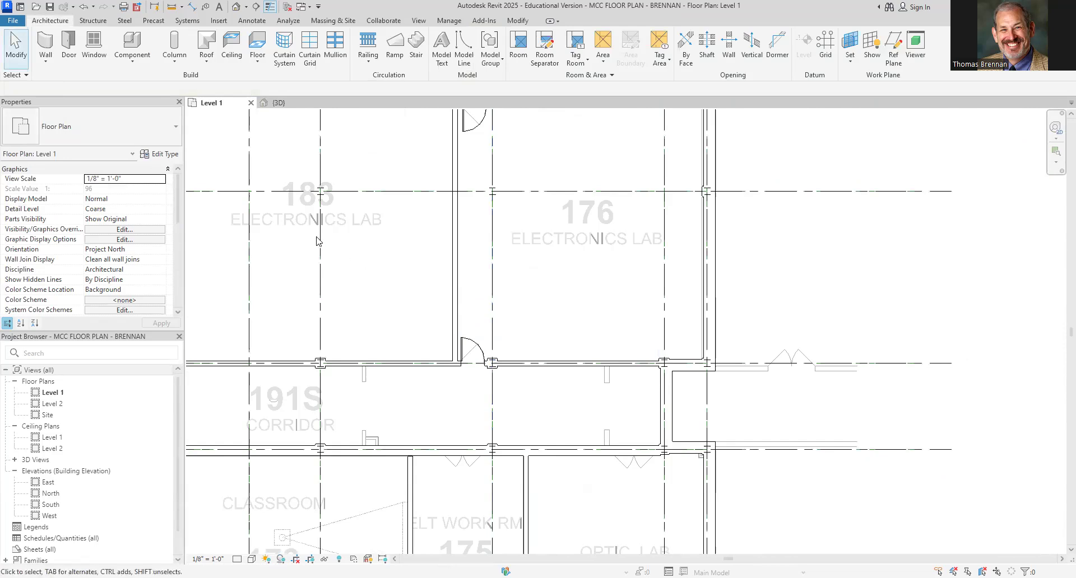
Place inward-swinging Single-Flush 36" x 84" doors at the south ends of the west walls of Classrooms 173 and 171, hinged on the south side.
scroll(341, 257, "down", 5)
middle_click_drag(388, 192, 492, 322)
scroll(429, 282, "up", 2)
middle_click_drag(615, 290, 835, 210)
middle_click_drag(539, 385, 536, 199)
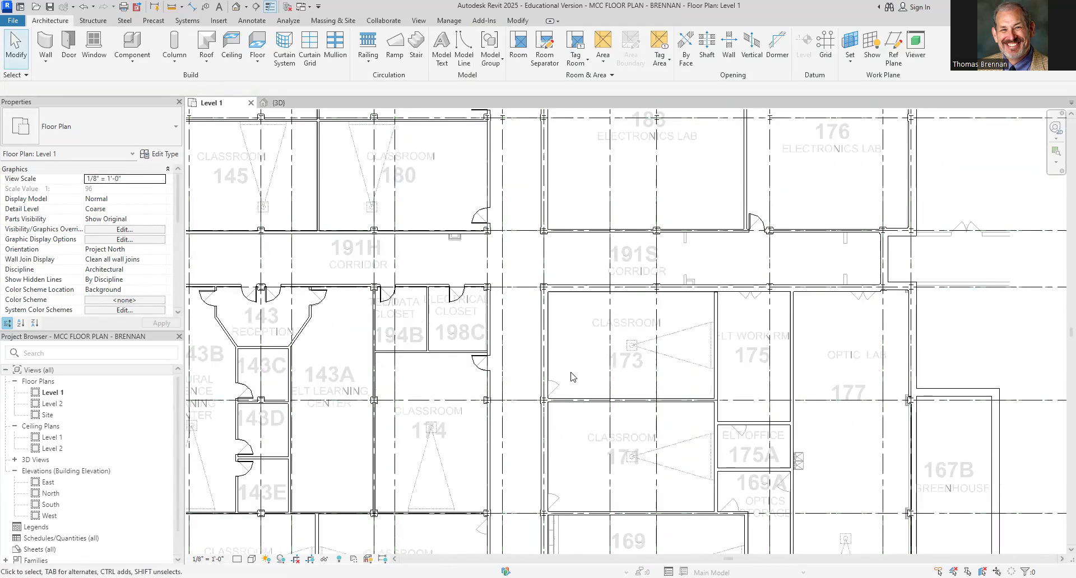
scroll(573, 377, "up", 5)
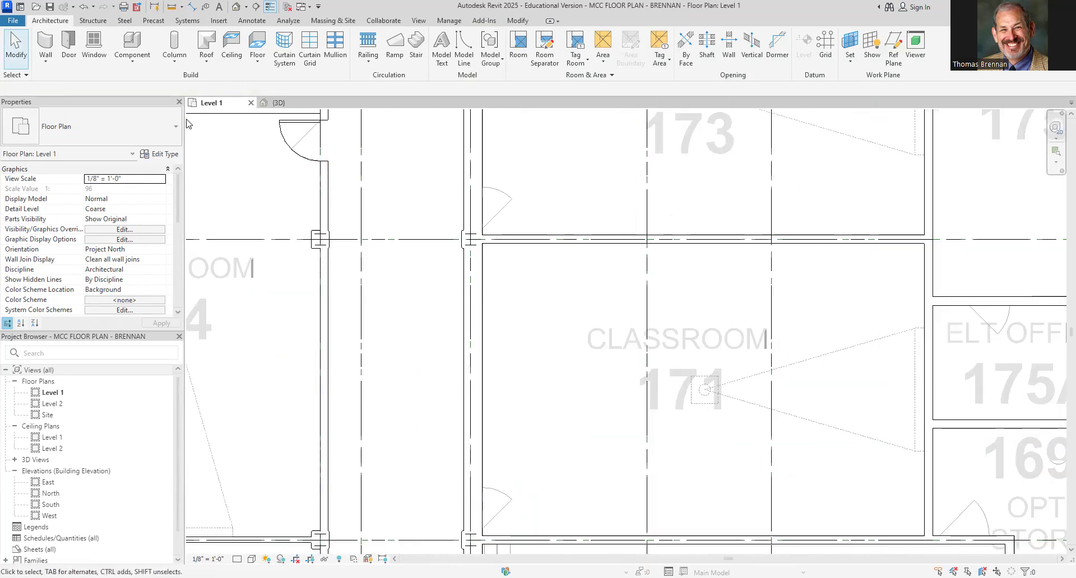
left_click(67, 48)
left_click(482, 206)
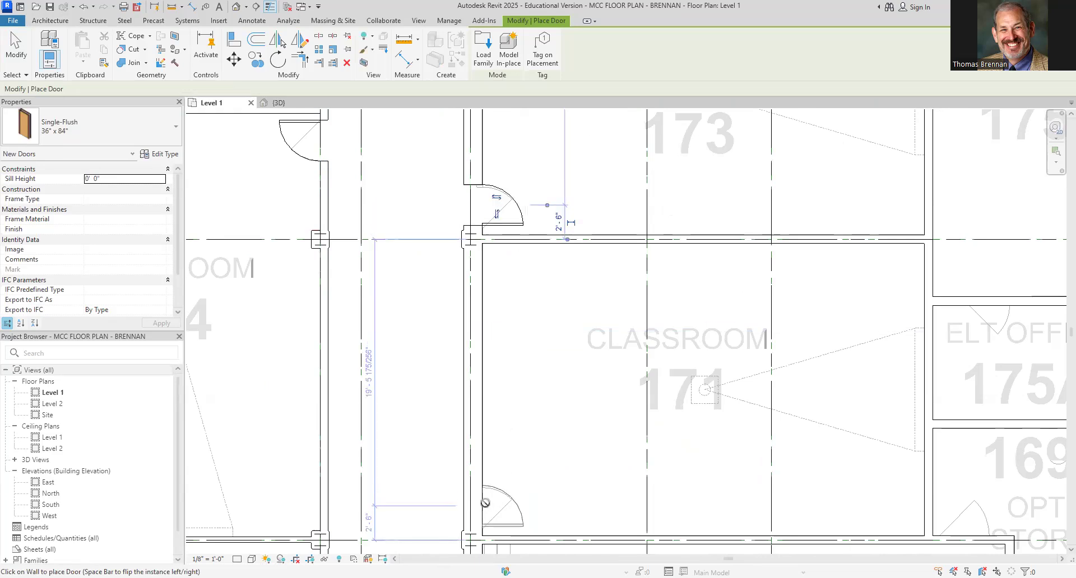
scroll(538, 415, "down", 5)
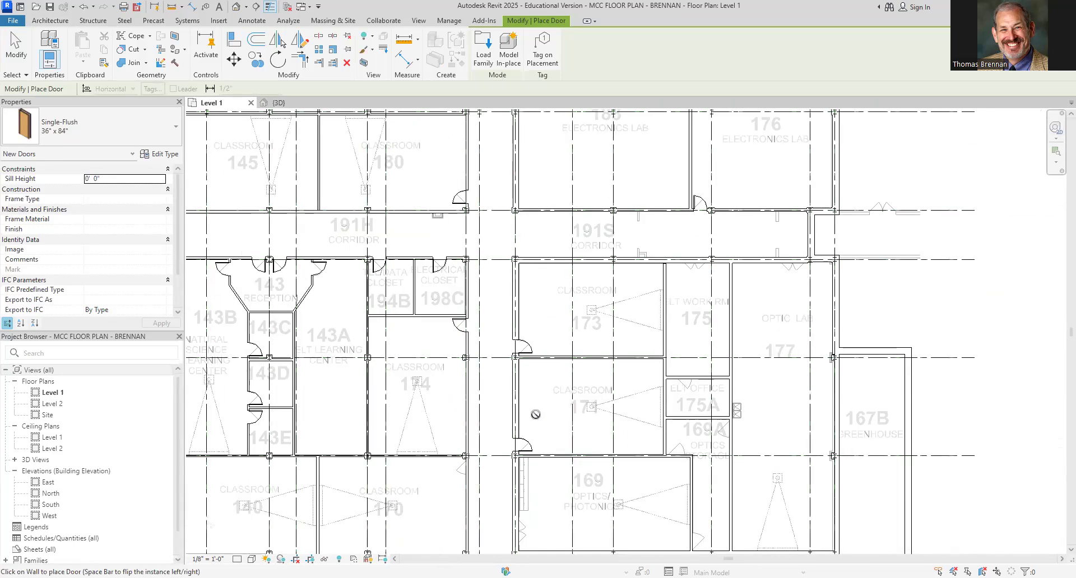
scroll(535, 414, "down", 2)
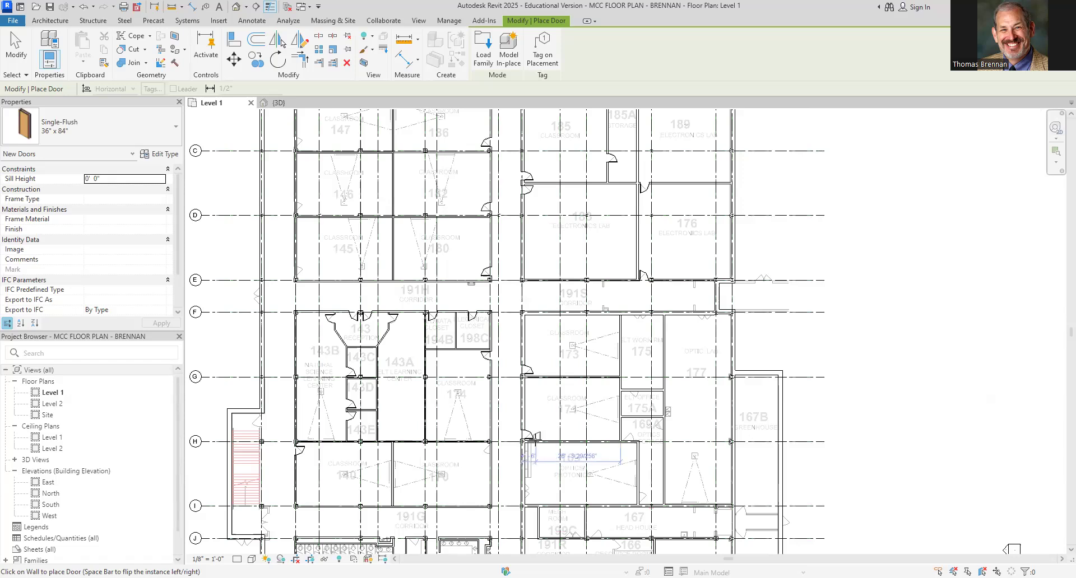
key("Escape")
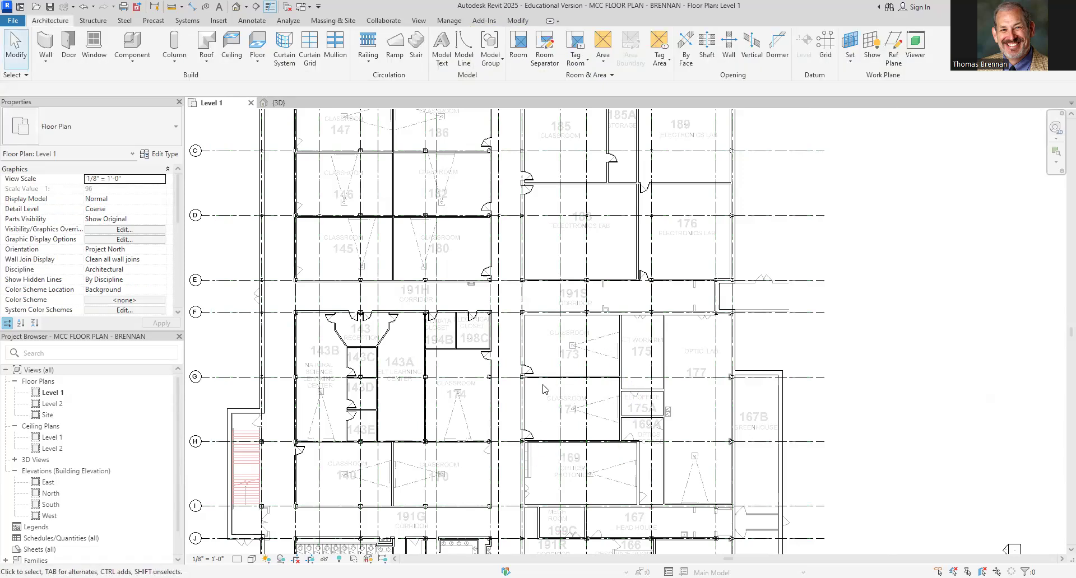
Extend the wall between Darkroom 164B and Radiology Learning Center 164 north to meet the wall along the rooms' north side.
middle_click_drag(549, 350, 539, 154)
middle_click_drag(535, 431, 529, 317)
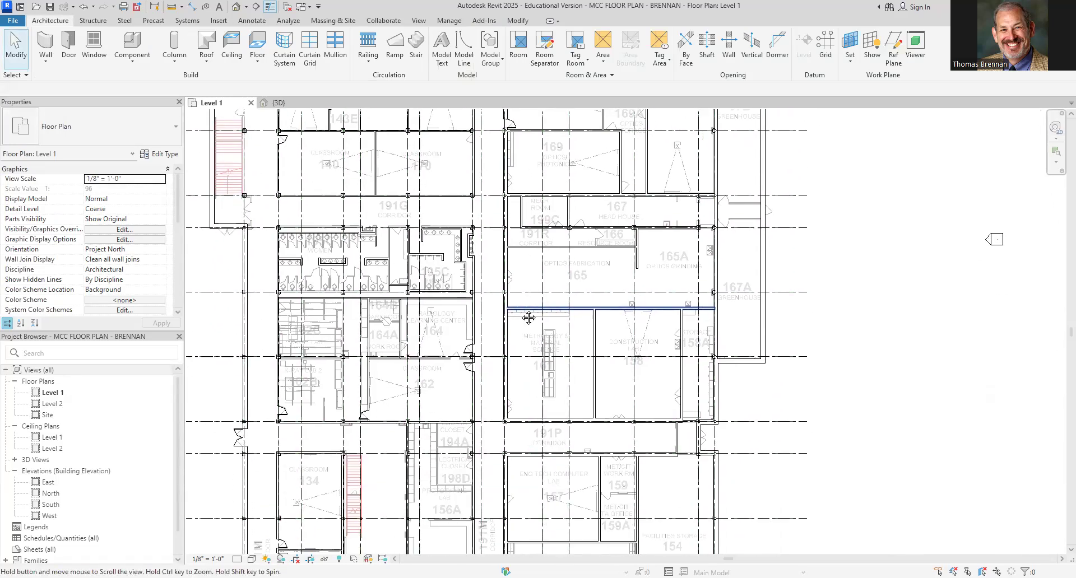
scroll(445, 374, "up", 5)
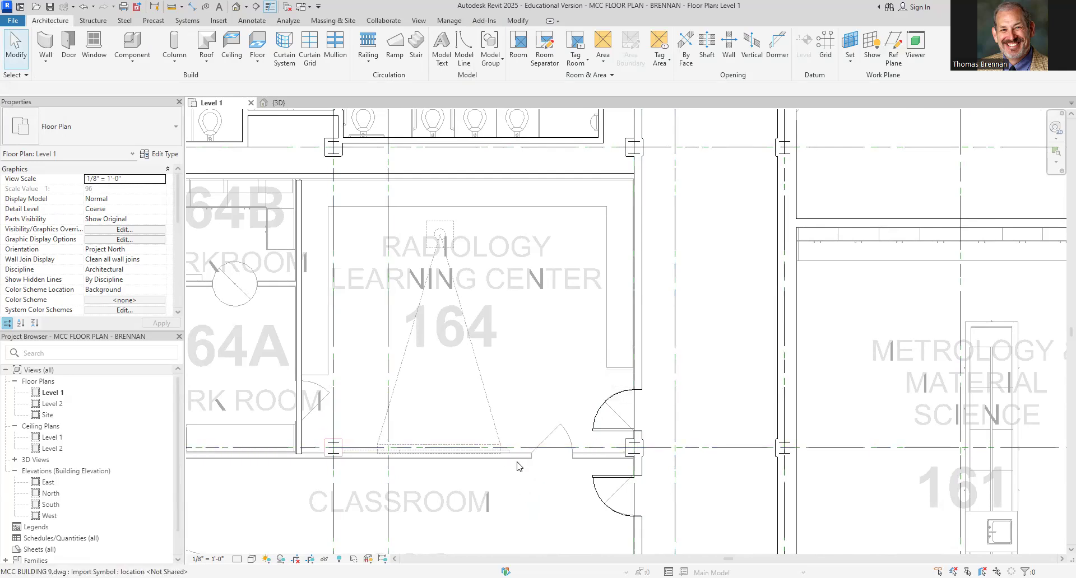
scroll(517, 466, "down", 2)
scroll(493, 470, "up", 2)
middle_click_drag(470, 485, 708, 435)
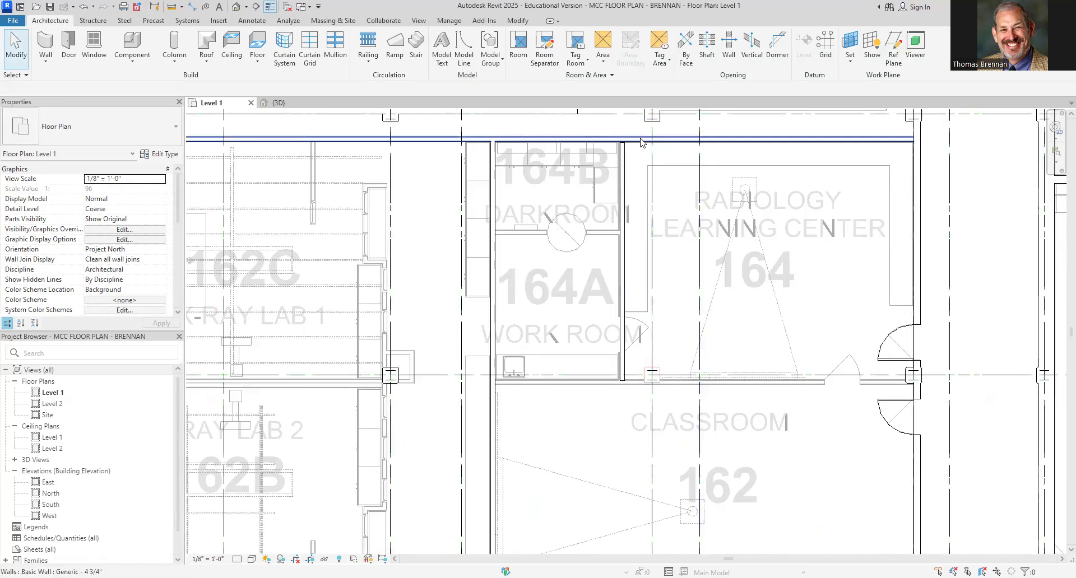
left_click(626, 164)
scroll(636, 151, "up", 5)
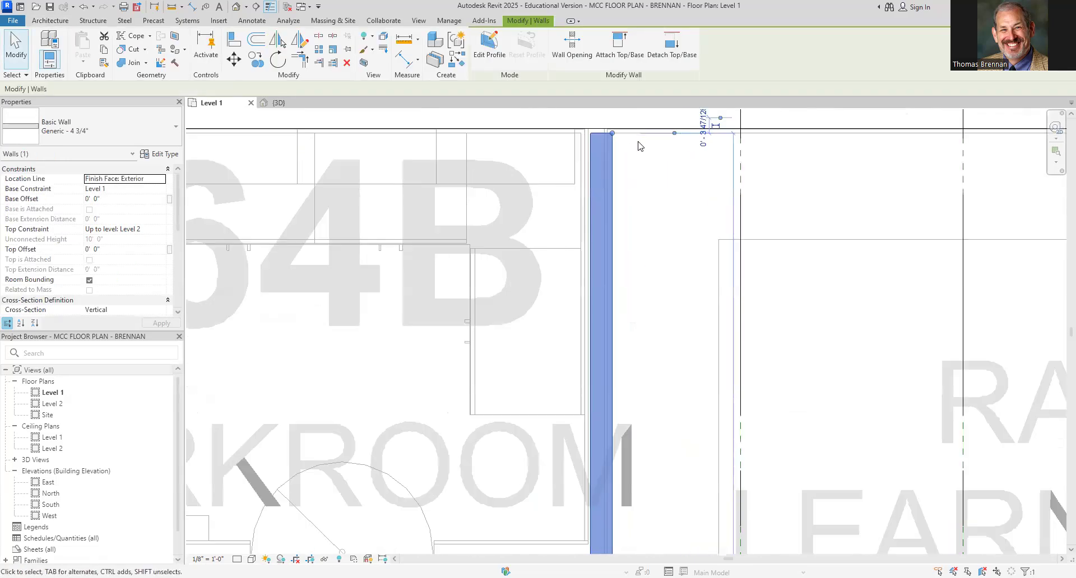
left_click_drag(612, 133, 612, 119)
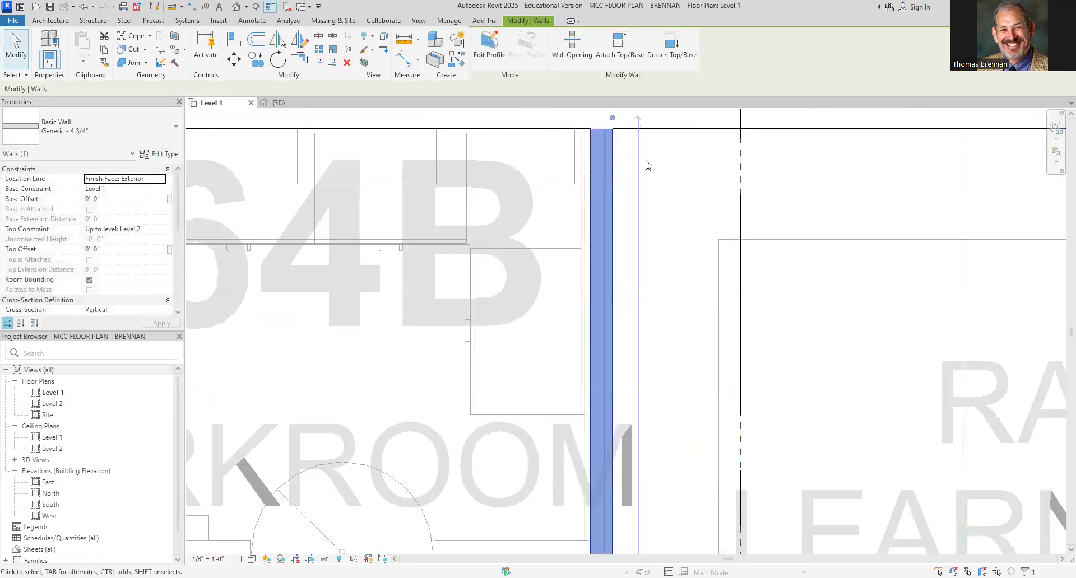
Draw a matching Generic - 4 3/4" wall along the underlay between Work Room 164A and Classroom 162, starting from Classroom 162's west wall.
scroll(652, 234, "down", 3)
scroll(651, 282, "down", 4)
middle_click_drag(663, 294, 661, 223)
scroll(566, 459, "down", 1)
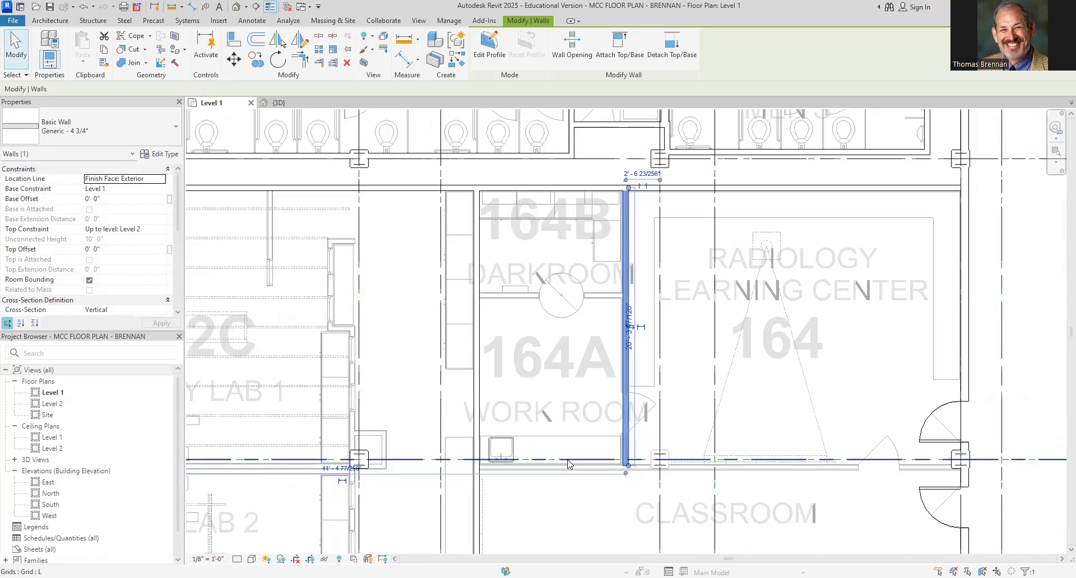
middle_click_drag(568, 464, 518, 355)
scroll(442, 469, "up", 2)
left_click(469, 406)
left_click(408, 342)
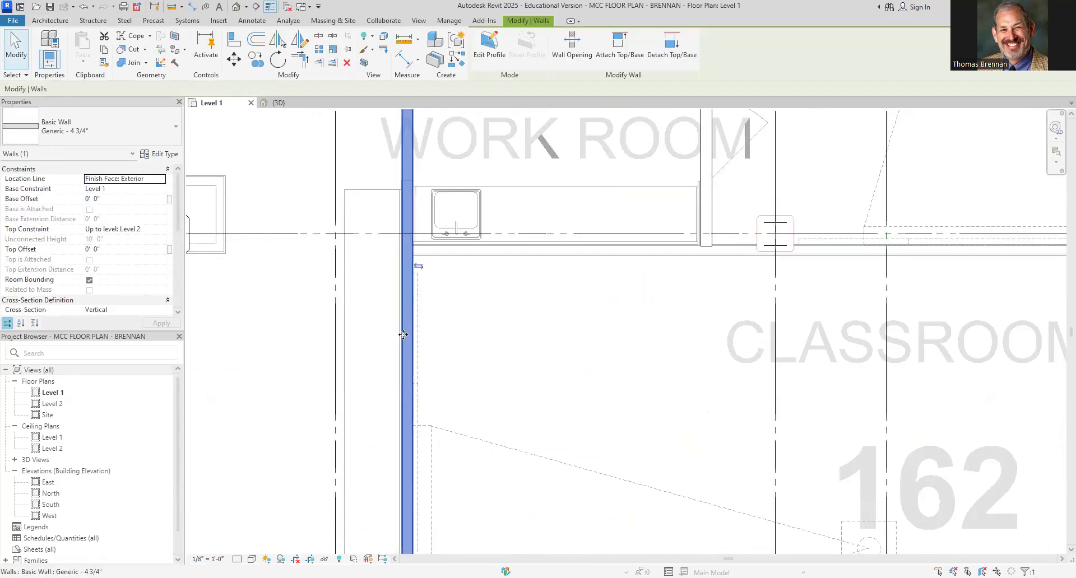
right_click(403, 334)
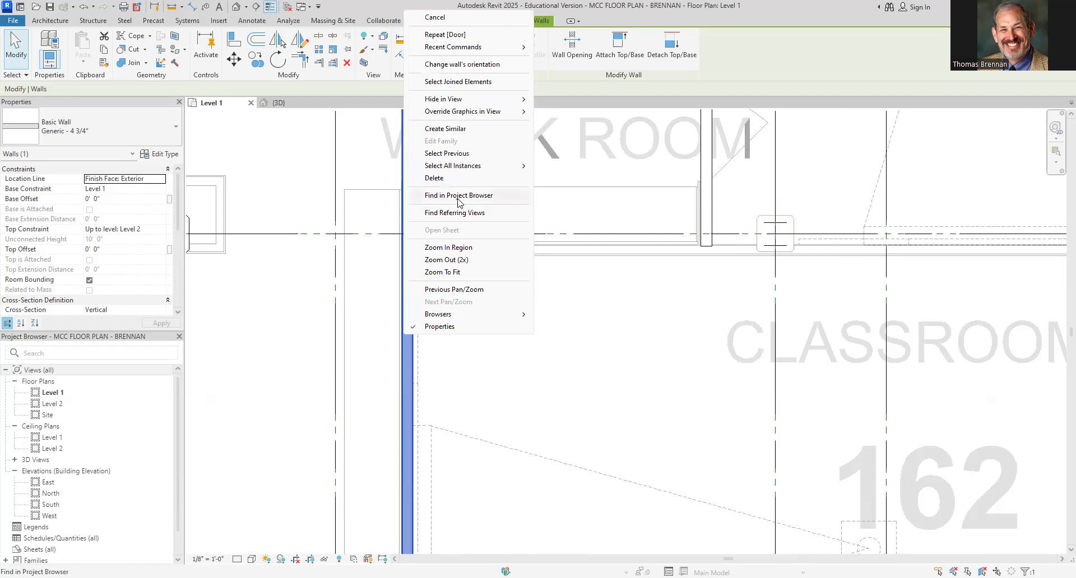
left_click(457, 132)
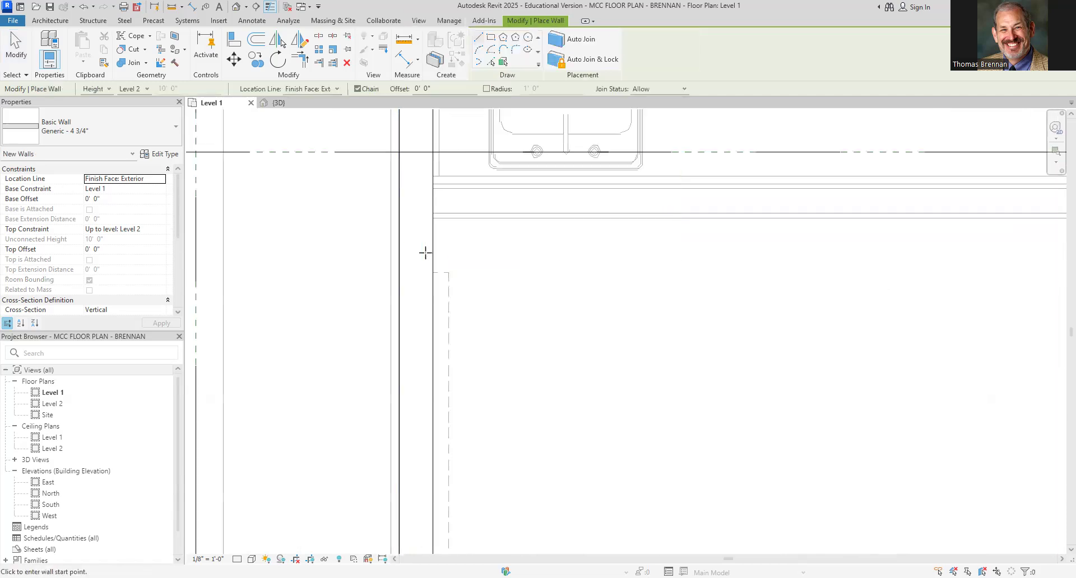
scroll(447, 198, "up", 2)
left_click(430, 200)
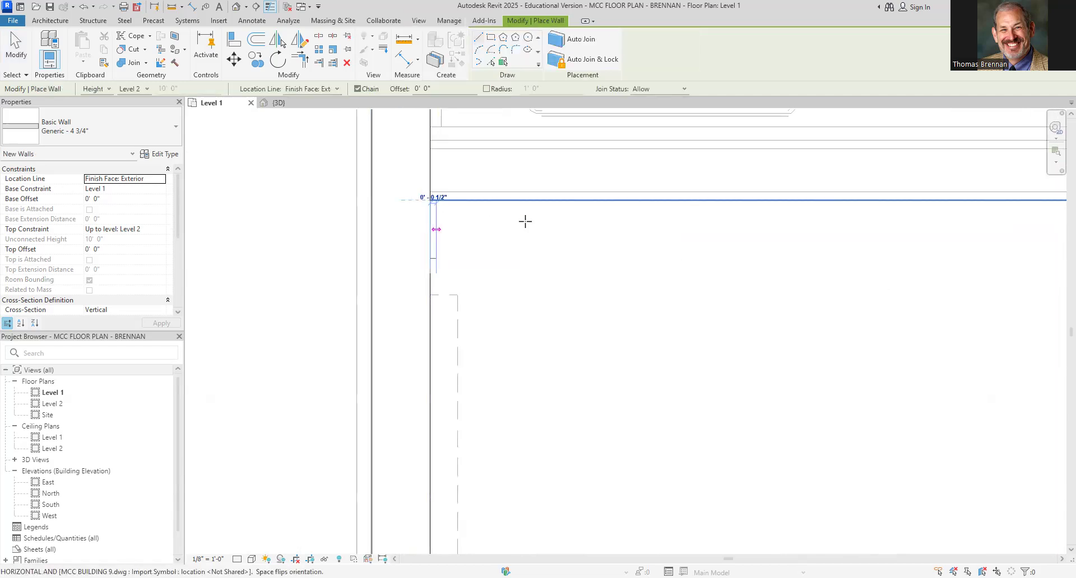
key("space")
scroll(709, 234, "down", 4)
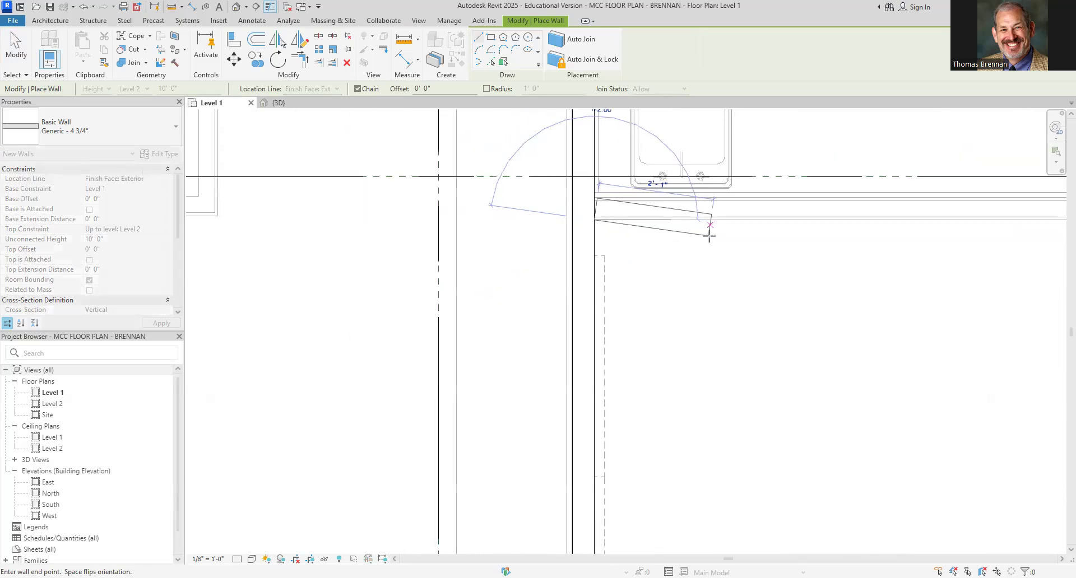
Finish the Generic - 4 3/4" wall separating Work Room 164A and Radiology Learning Center 164 from Classroom 162, ending it at the corridor wall.
middle_click_drag(719, 245, 214, 360)
scroll(706, 356, "down", 4)
middle_click_drag(793, 351, 443, 370)
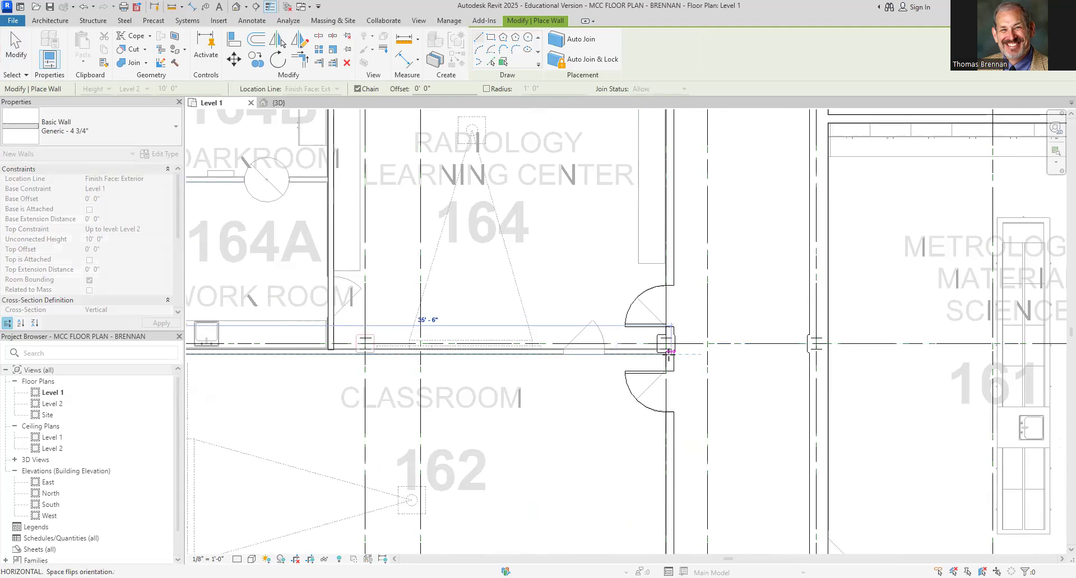
left_click(670, 351)
key("Escape")
key("Escape")
Place a Single-Flush 36" x 84" door in the wall between Radiology Learning Center 164 and Classroom 162, matching the underlay swing.
scroll(579, 409, "up", 3)
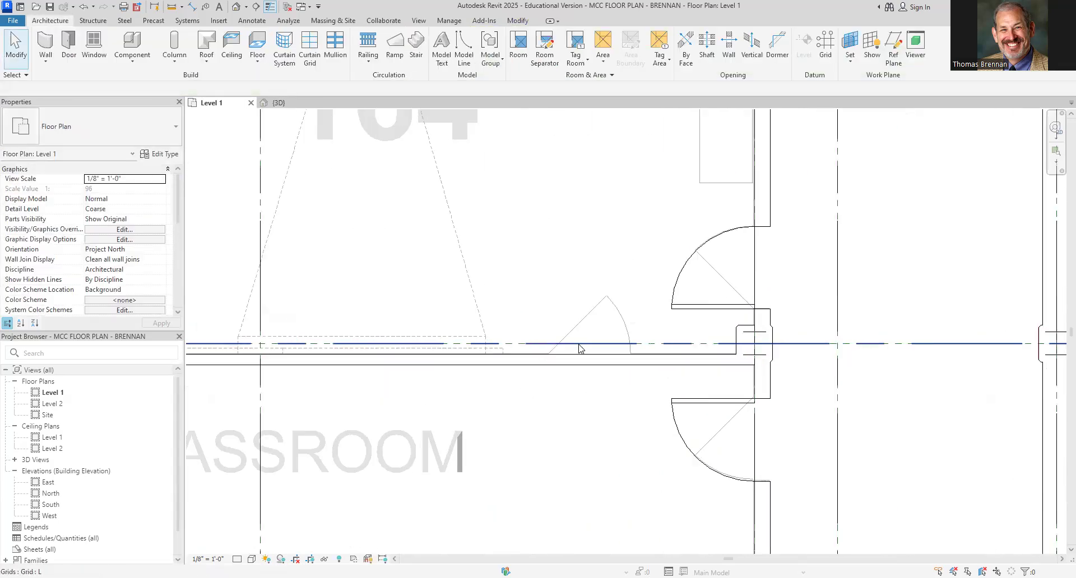
left_click(67, 56)
scroll(590, 355, "down", 4)
Place a Single-Flush 36" x 84" door in the wall between Work Room 164A and Radiology Learning Center 164.
middle_click_drag(619, 427, 878, 393)
middle_click_drag(572, 381, 740, 382)
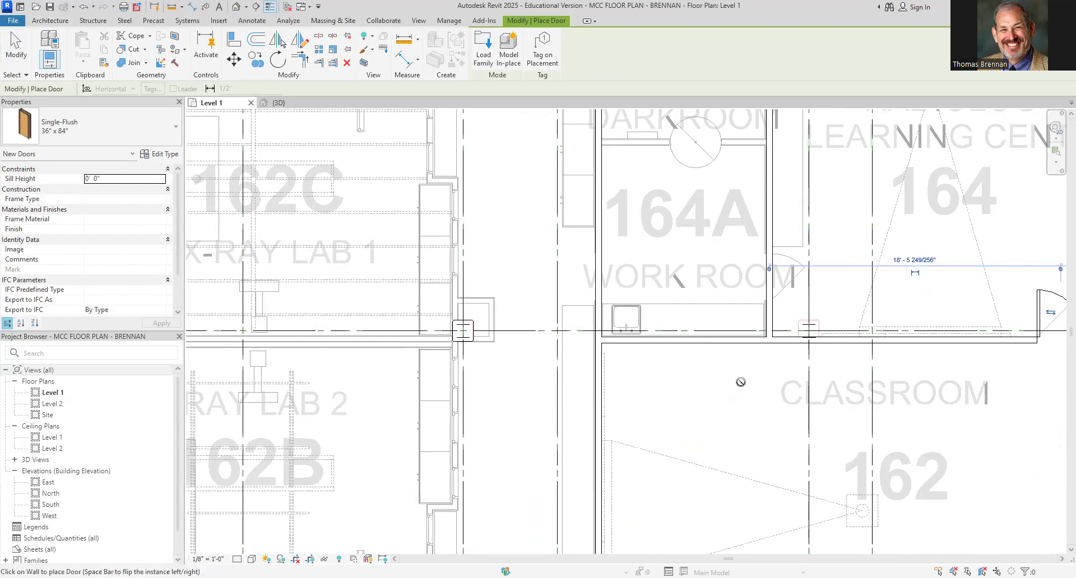
middle_click_drag(673, 424, 504, 513)
scroll(619, 393, "up", 3)
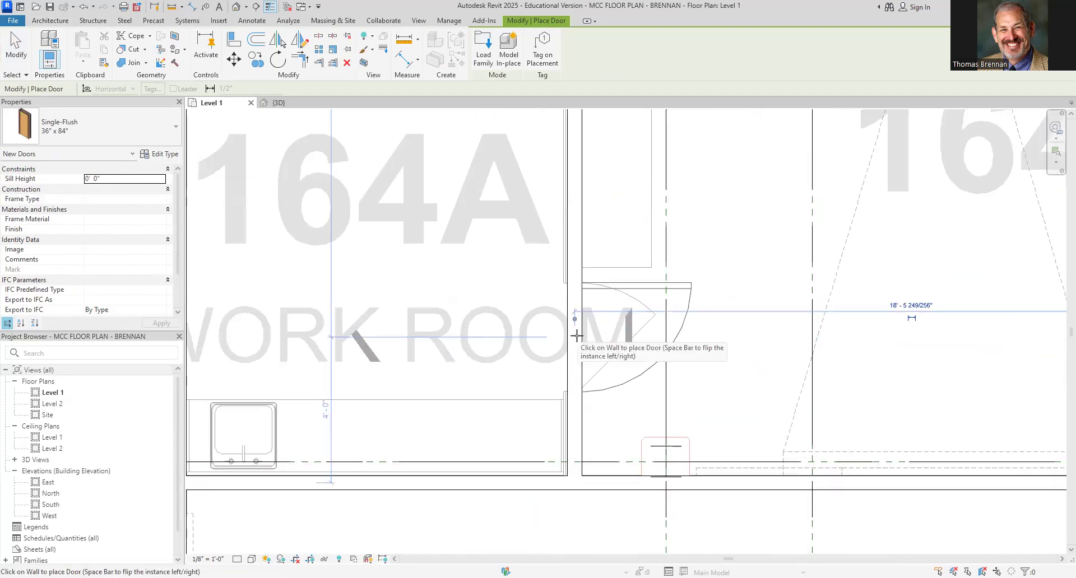
scroll(611, 367, "down", 5)
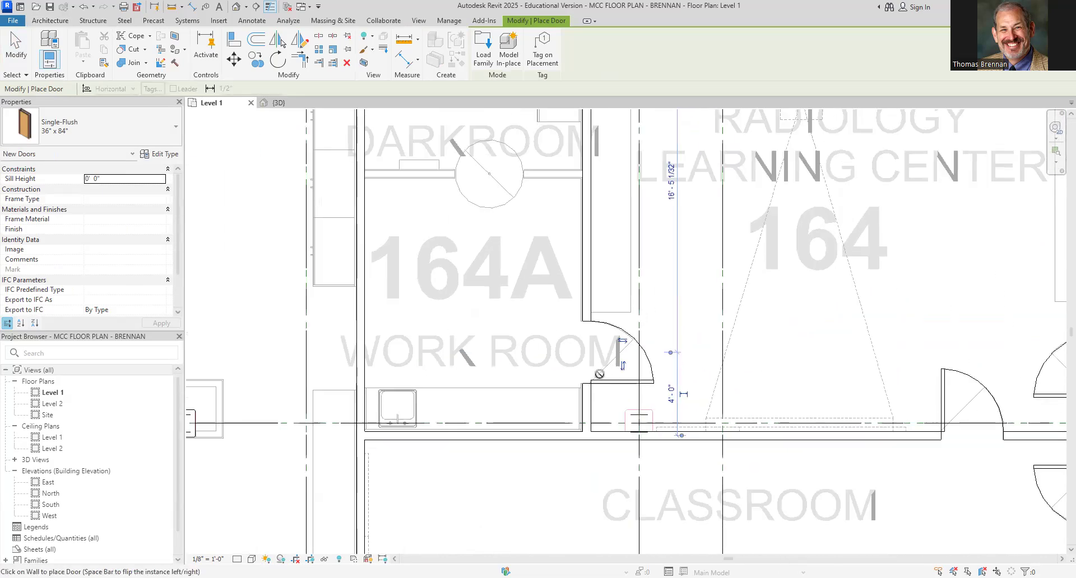
Place a Single-Flush 36" x 84" door in the corridor wall of X-Ray Lab 1 (162C), over the underlay door.
middle_click_drag(610, 389, 635, 482)
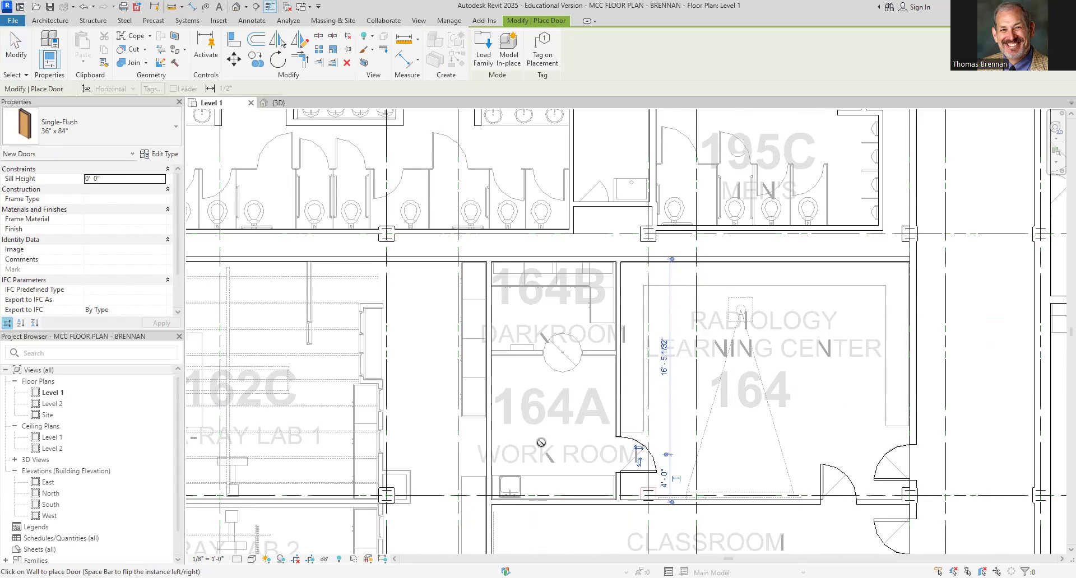
middle_click_drag(553, 447, 799, 434)
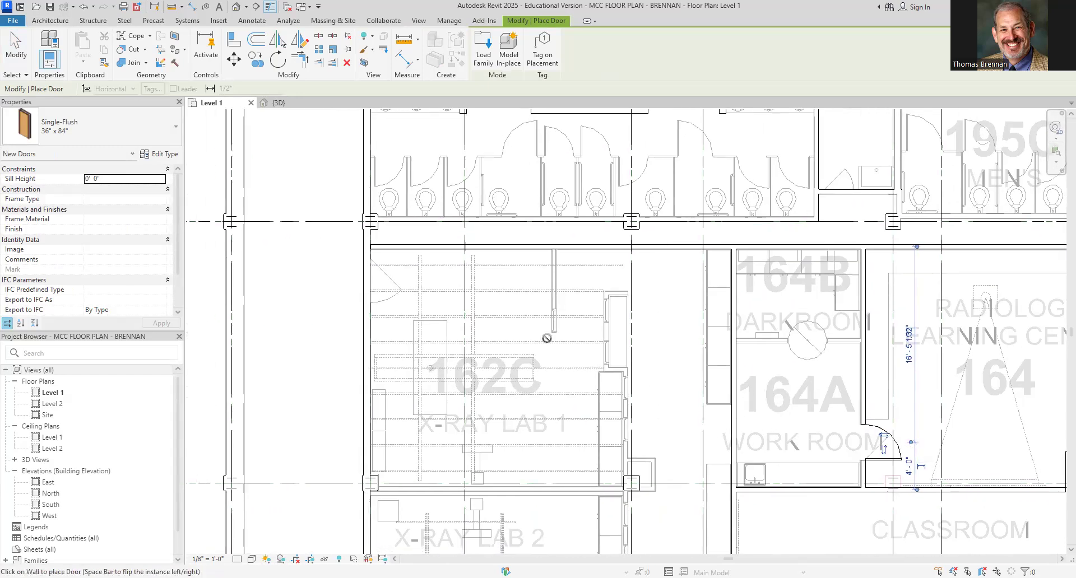
left_click(367, 285)
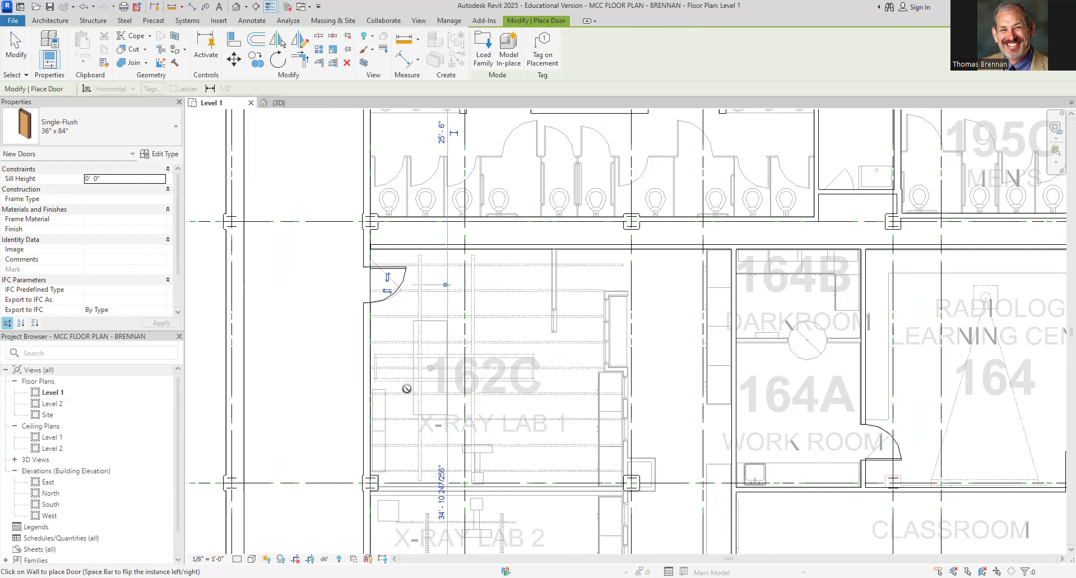
Place two adjoining Single-Flush 36" x 84" doors as a double door between Engineering Design Lab 156 and Corridor 191M.
middle_click_drag(406, 387, 412, 243)
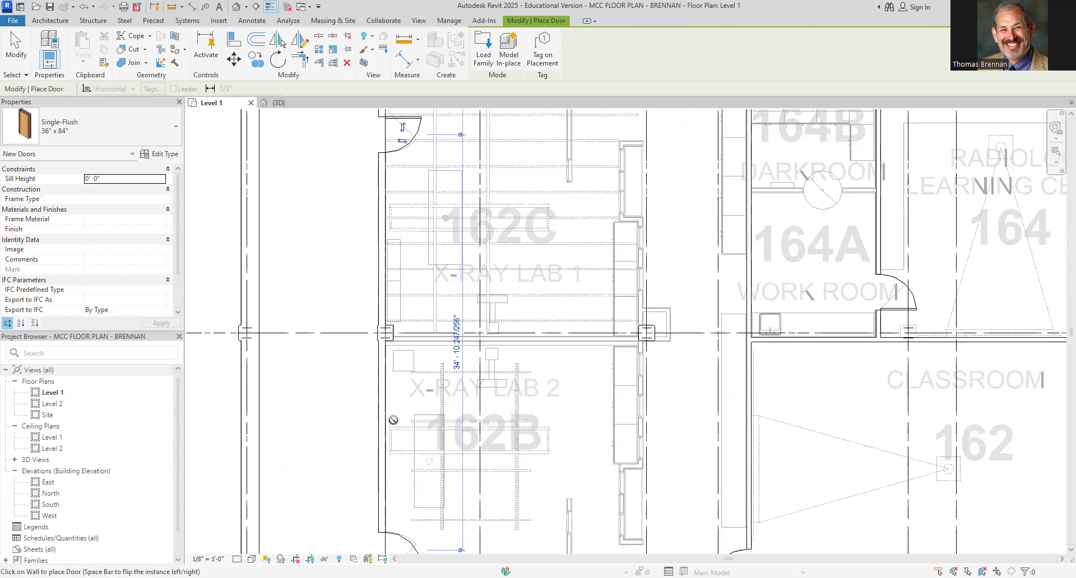
middle_click_drag(392, 431, 398, 175)
scroll(486, 416, "down", 2)
middle_click_drag(476, 429, 406, 233)
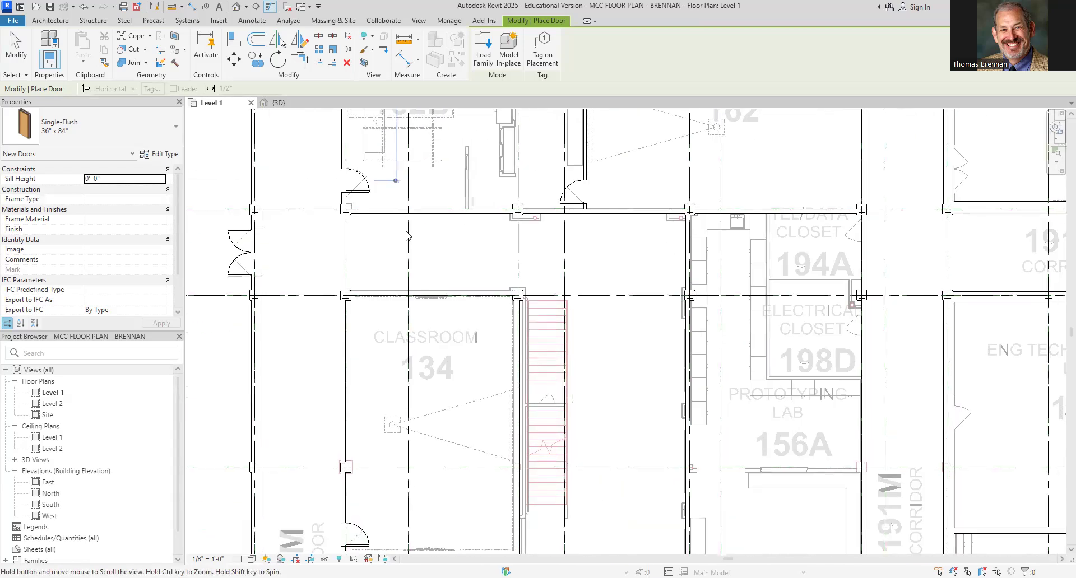
middle_click_drag(411, 428, 392, 290)
middle_click_drag(575, 361, 568, 229)
middle_click_drag(841, 377, 642, 409)
scroll(622, 382, "up", 4)
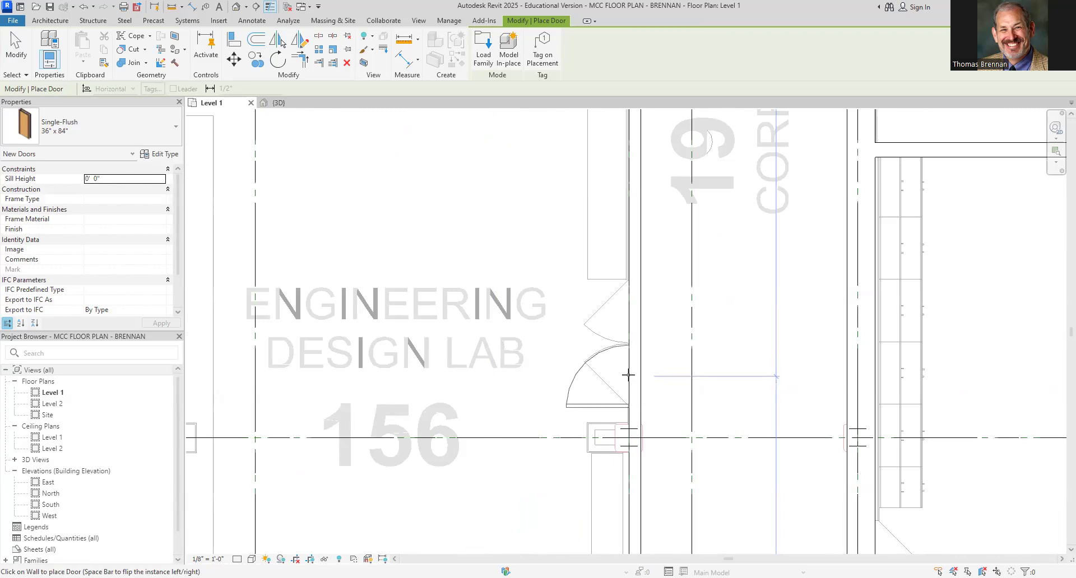
left_click(629, 373)
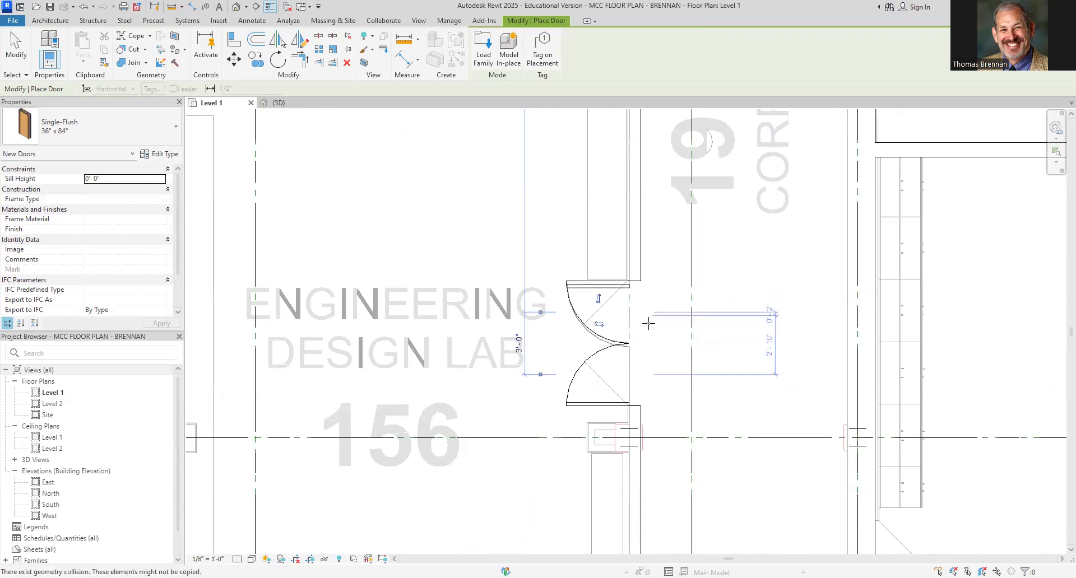
Place two adjoining Single-Flush 36" x 84" doors as a double door in the Corridor 191M wall of Eng. Tech Lecture 155.
scroll(645, 316, "down", 3)
scroll(710, 367, "down", 3)
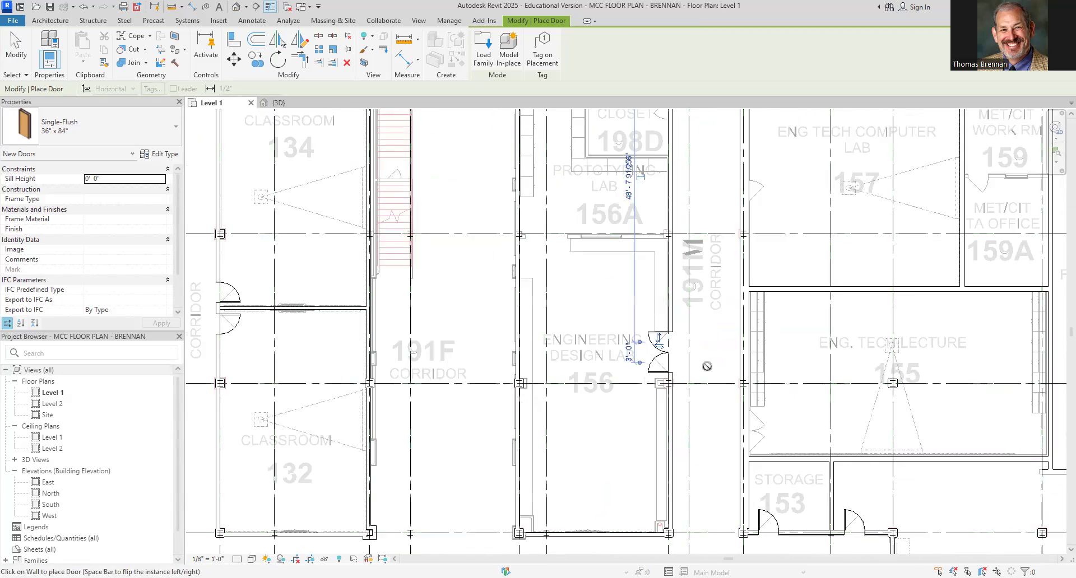
scroll(396, 292, "up", 5)
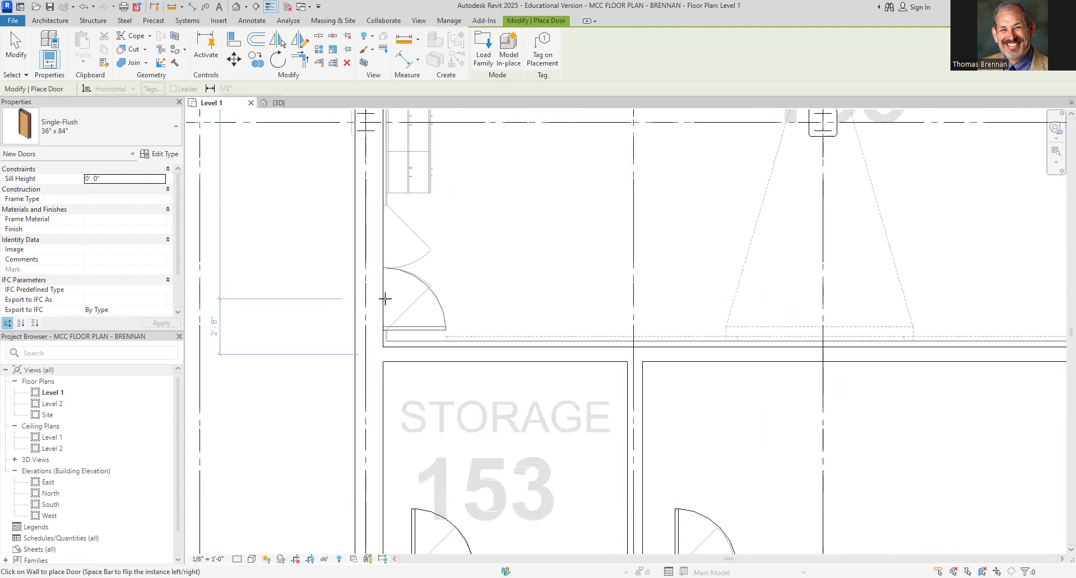
left_click(385, 300)
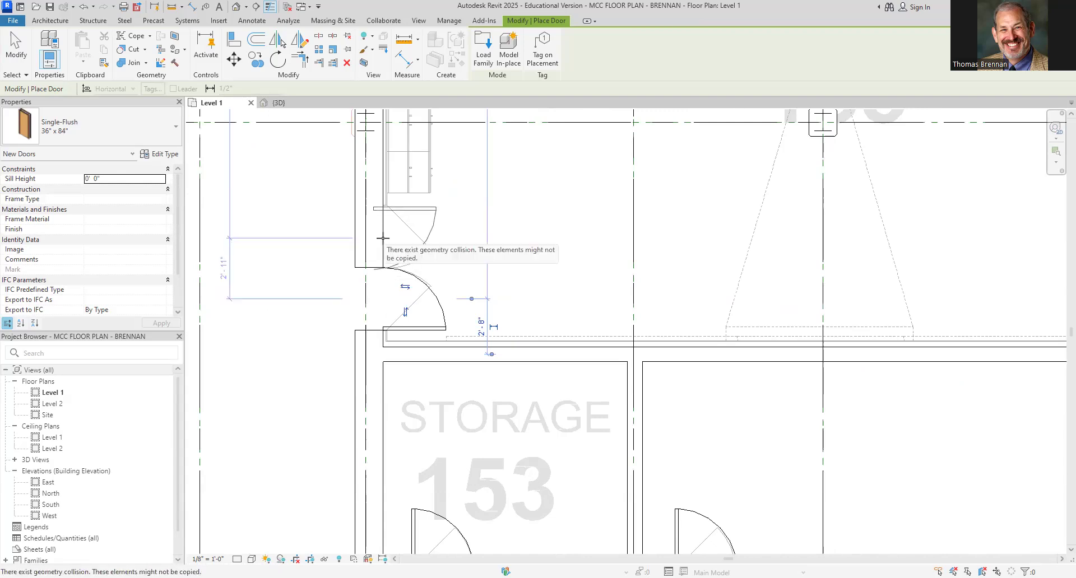
left_click(383, 238)
Draw a wall like the existing Generic - 8 1/2" one between MET/CIT Work Rm 159 and TA Office 159A, spanning both side walls.
scroll(539, 297, "down", 2)
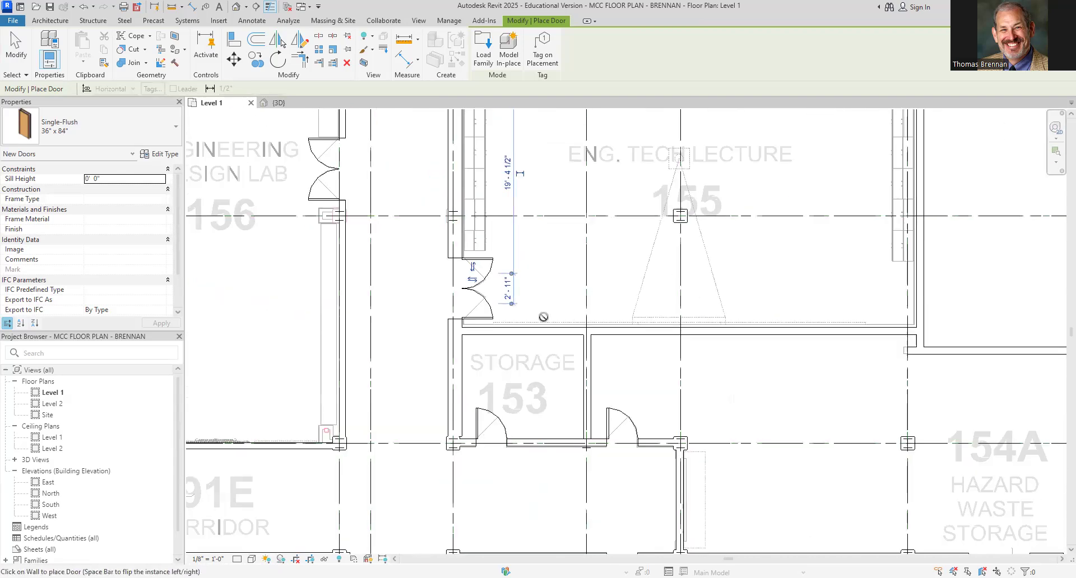
scroll(633, 376, "down", 1)
scroll(661, 370, "down", 1)
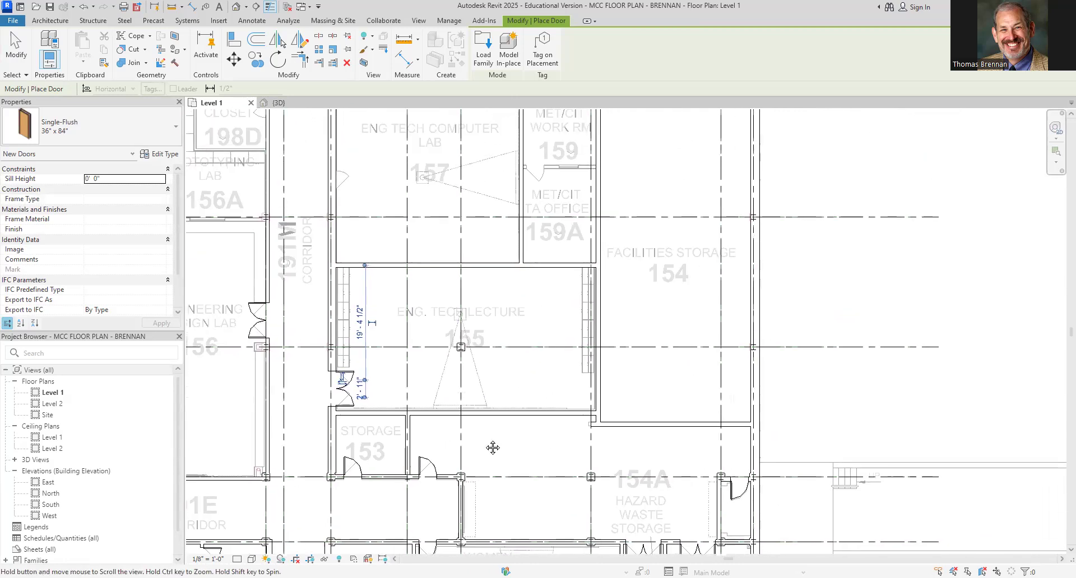
scroll(617, 325, "down", 1)
middle_click_drag(591, 234, 577, 382)
scroll(550, 368, "up", 5)
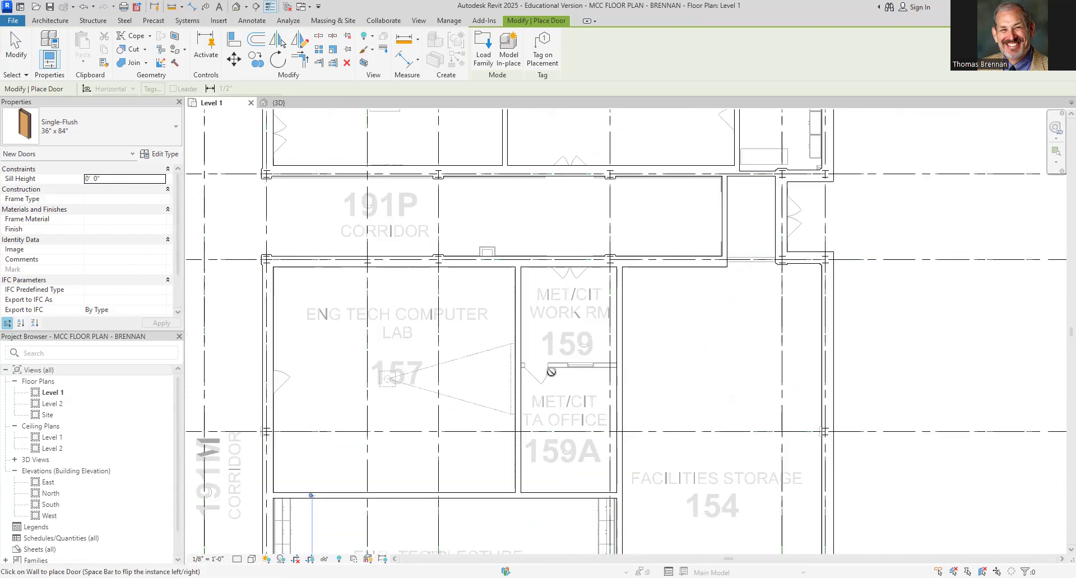
key("Escape")
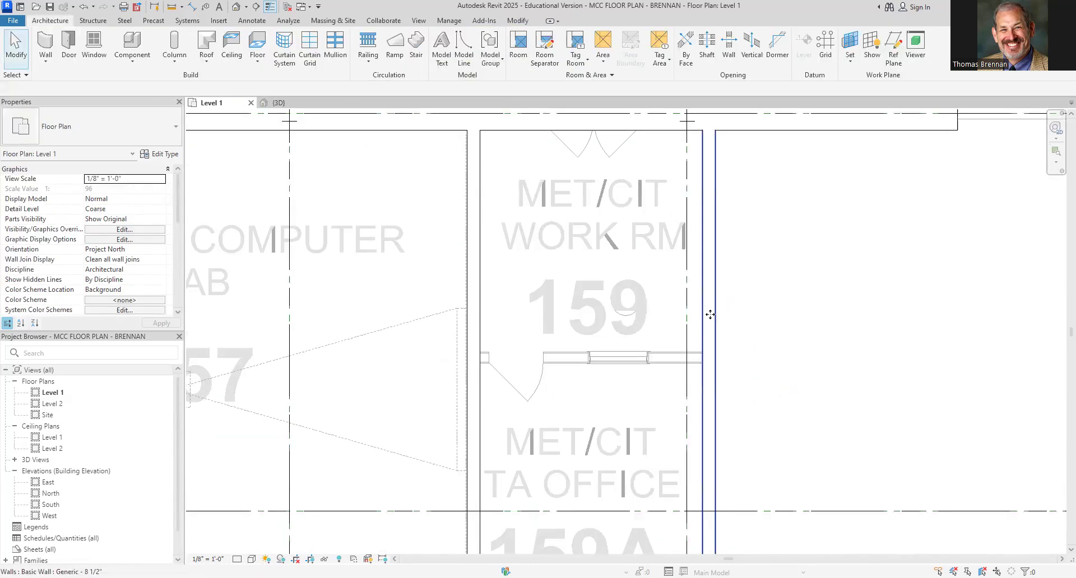
left_click(709, 317)
right_click(708, 320)
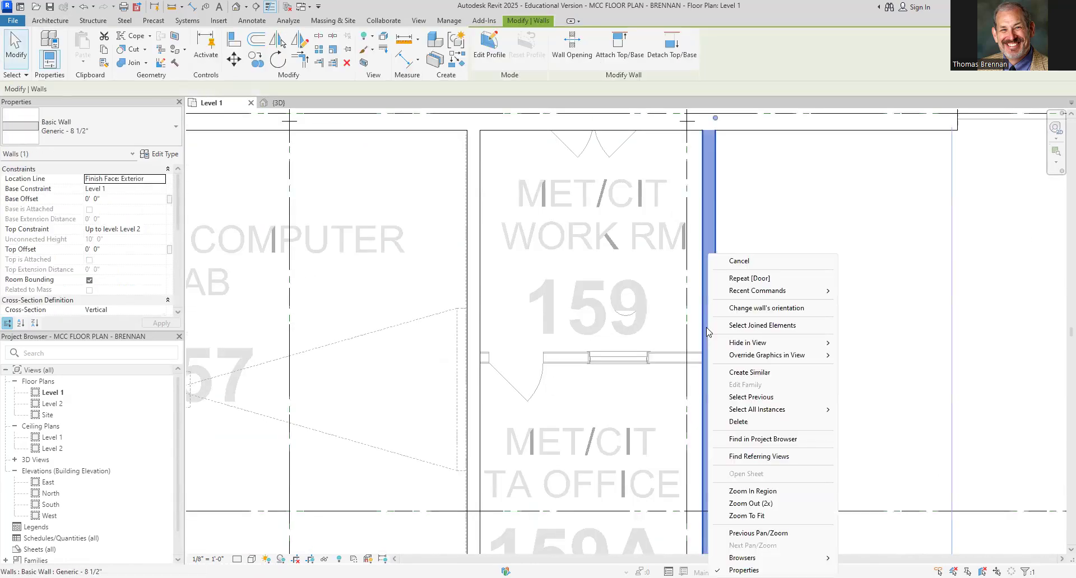
left_click(775, 375)
scroll(700, 352, "up", 3)
left_click(690, 353)
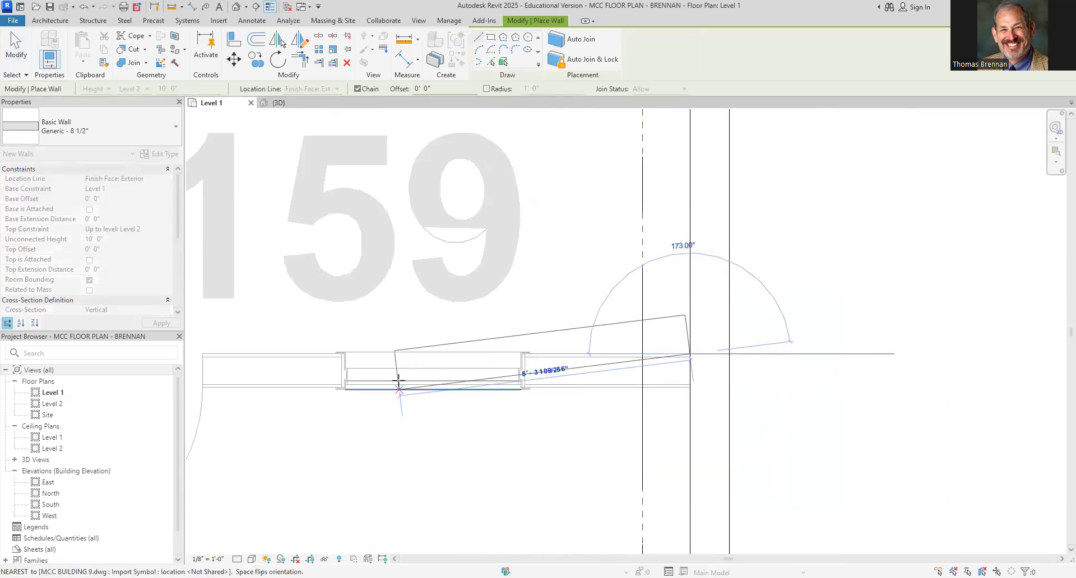
scroll(247, 346, "down", 2)
middle_click_drag(250, 348, 653, 417)
key("Escape")
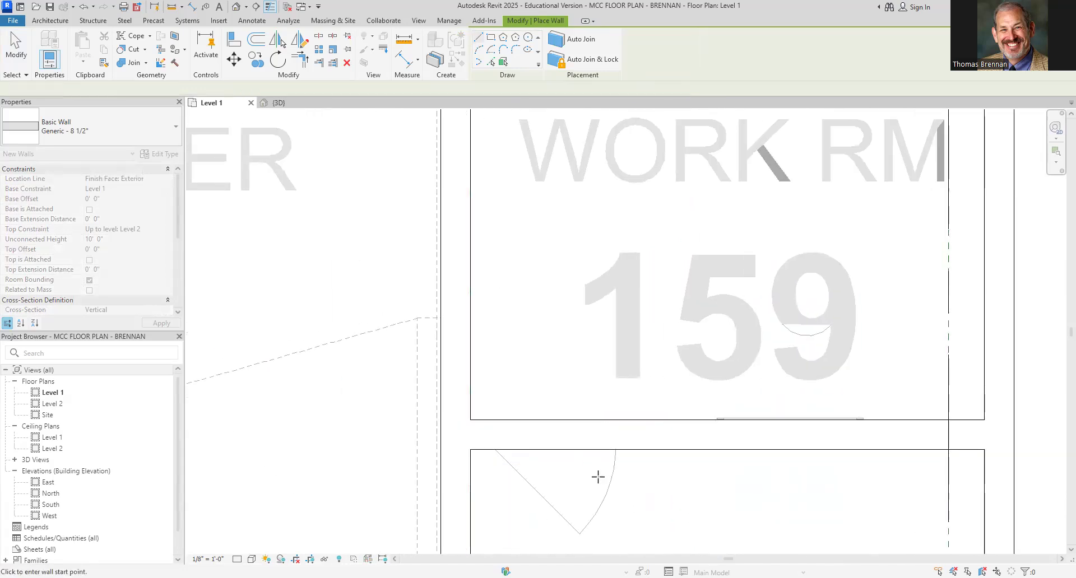
scroll(637, 475, "down", 2)
key("Escape")
Place a Single-Flush 36" x 84" door in the wall between Work Rm 159 and TA Office 159A, swinging into the office.
middle_click_drag(637, 487, 593, 407)
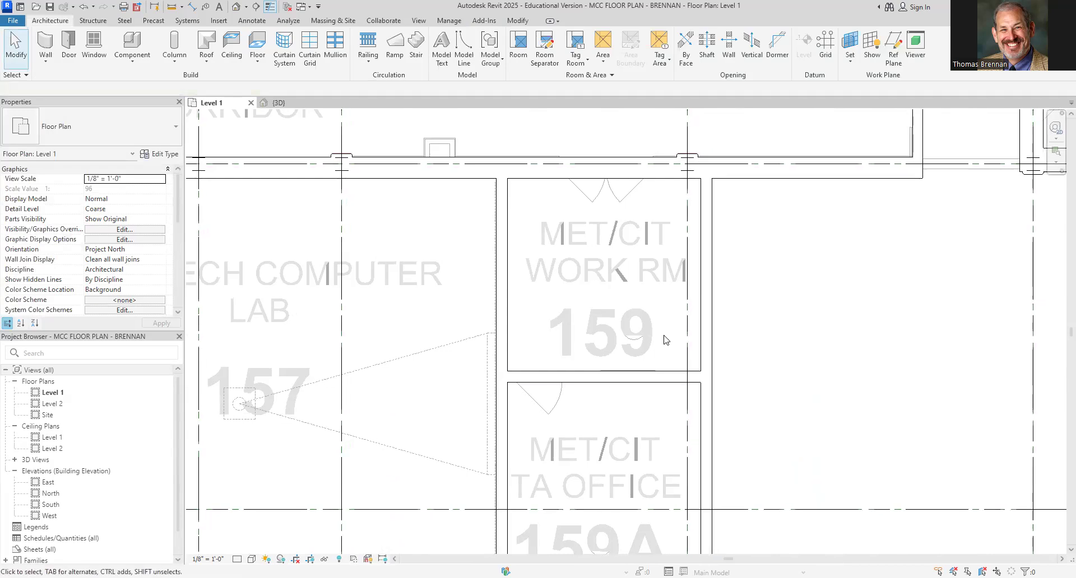
left_click(69, 61)
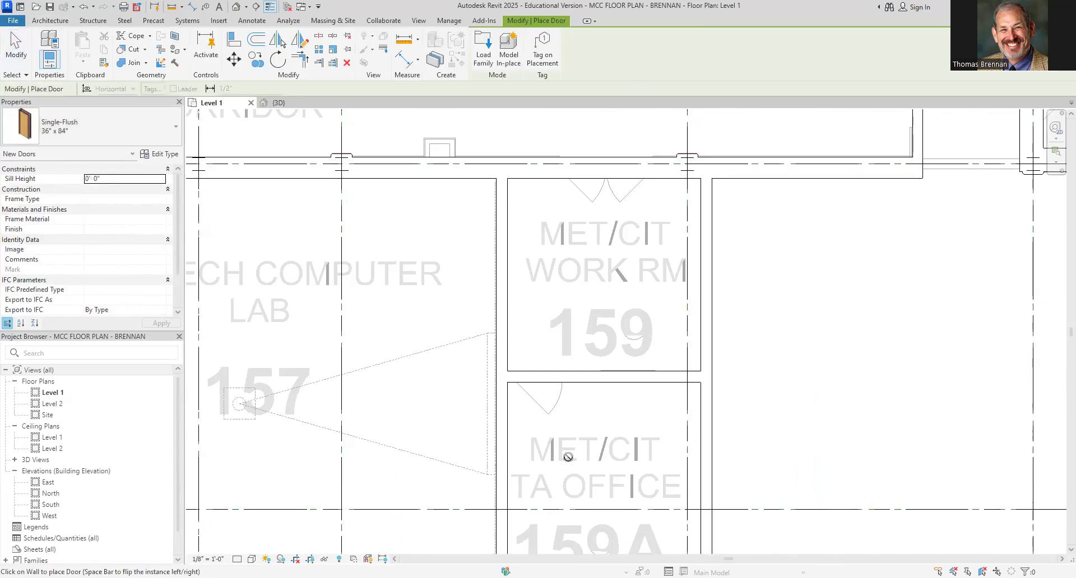
scroll(560, 443, "up", 3)
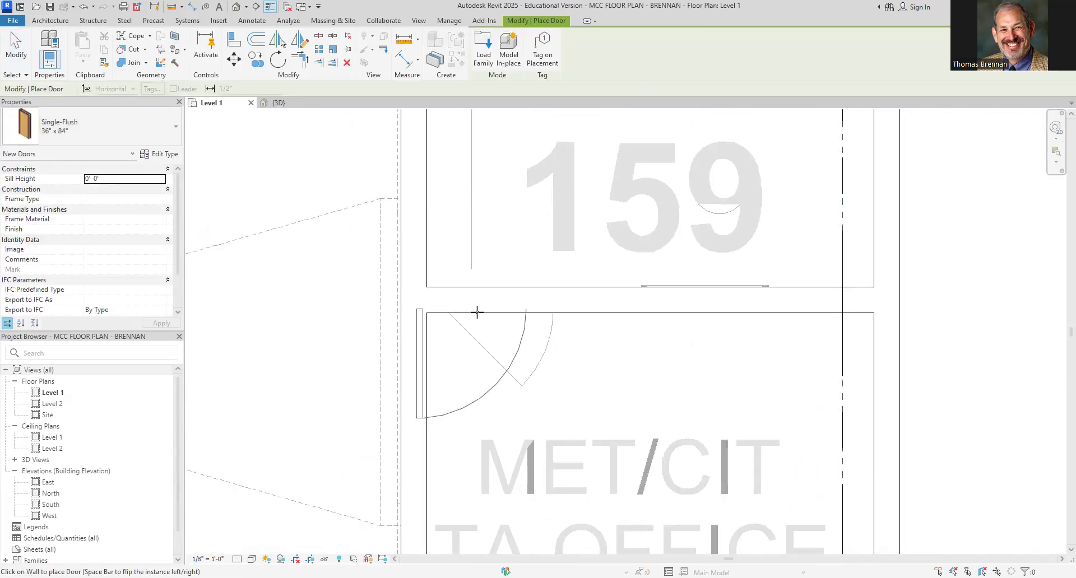
scroll(500, 315, "down", 1)
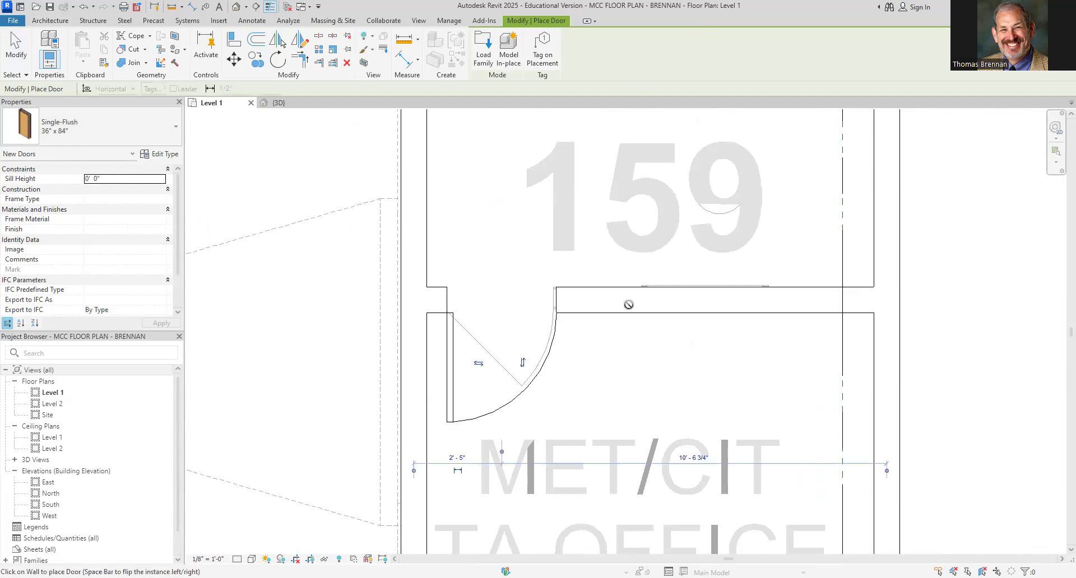
Place two mirrored Single-Flush 30" x 84" doors as a double door between Work Rm 159 and Corridor 191P, swinging into the room.
scroll(685, 329, "down", 2)
scroll(699, 341, "down", 3)
middle_click_drag(710, 296, 638, 421)
scroll(622, 276, "up", 4)
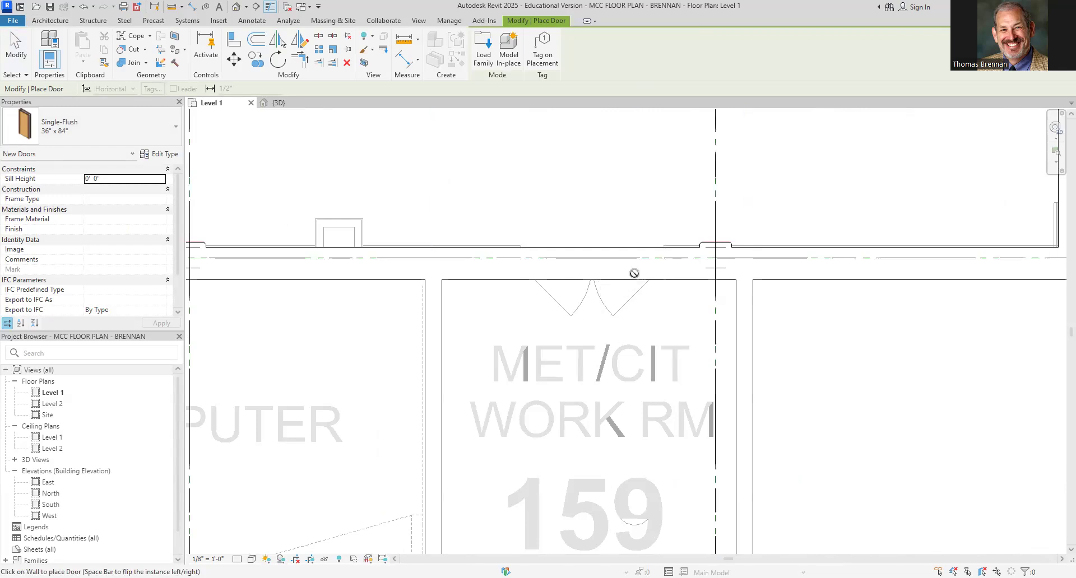
key("Escape")
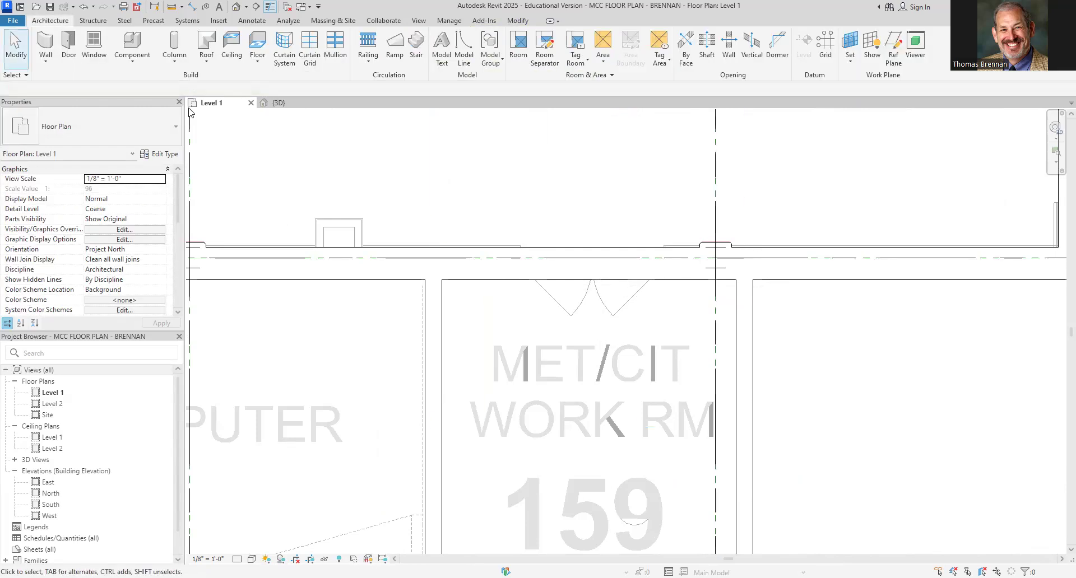
left_click(69, 57)
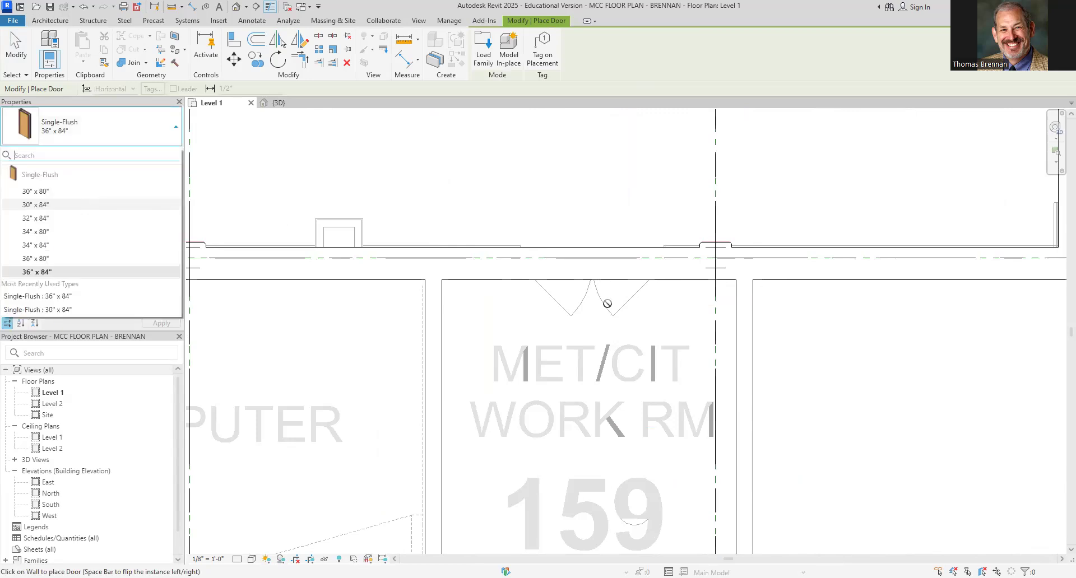
left_click(562, 276)
key("space")
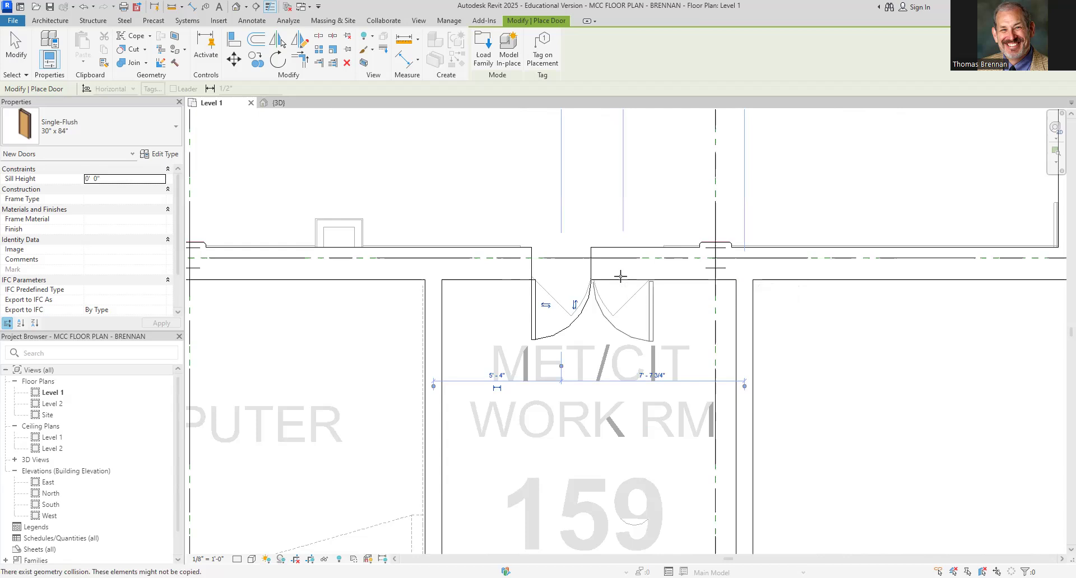
left_click(621, 275)
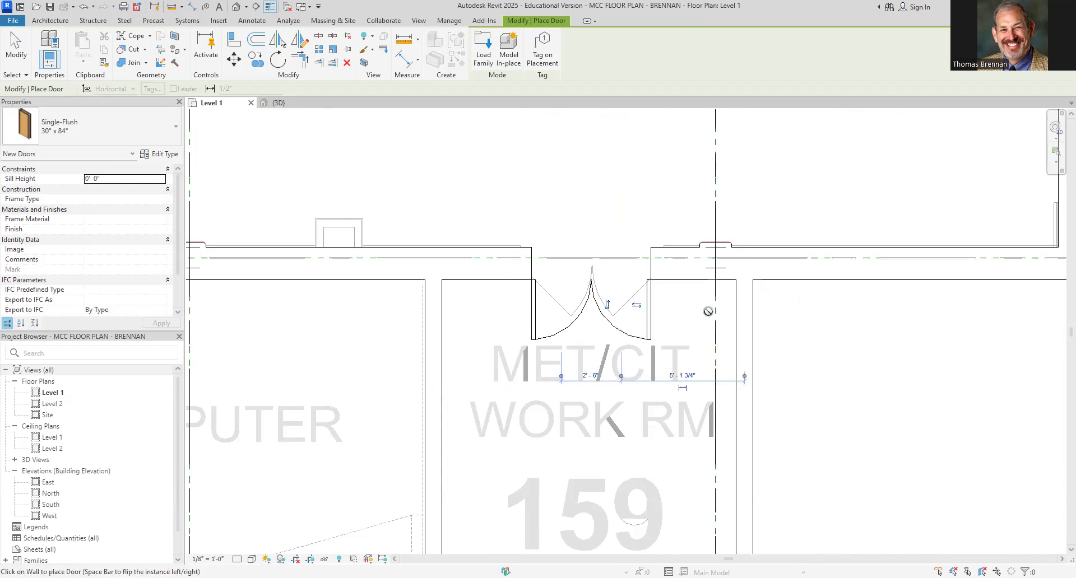
Place two mirrored Single-Flush 30" x 84" doors as a double door between Construction Lab 158 and Corridor 191P, swinging into the lab.
scroll(771, 339, "down", 5)
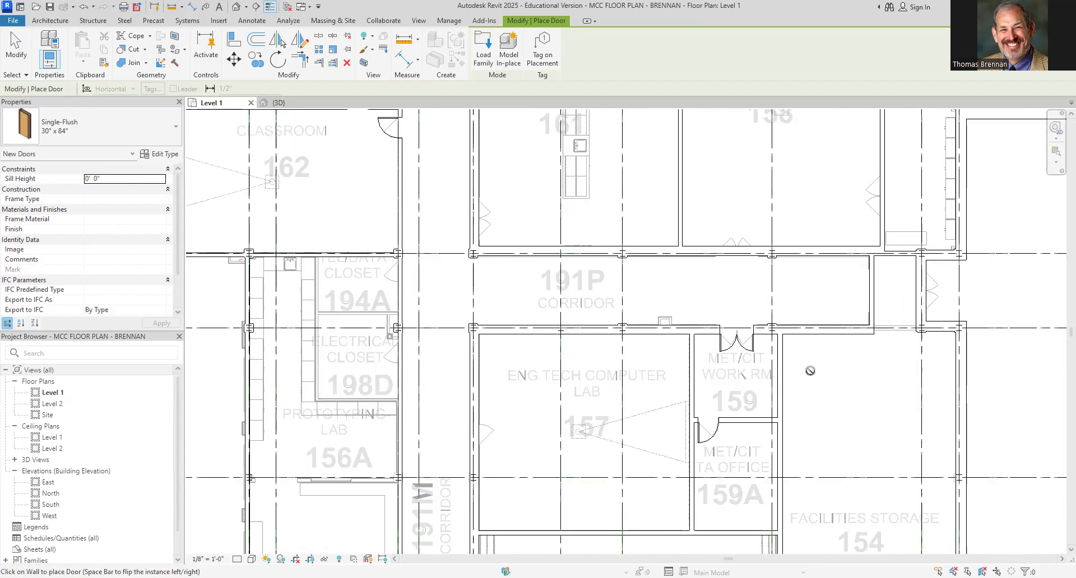
middle_click_drag(810, 370, 752, 449)
scroll(717, 341, "up", 5)
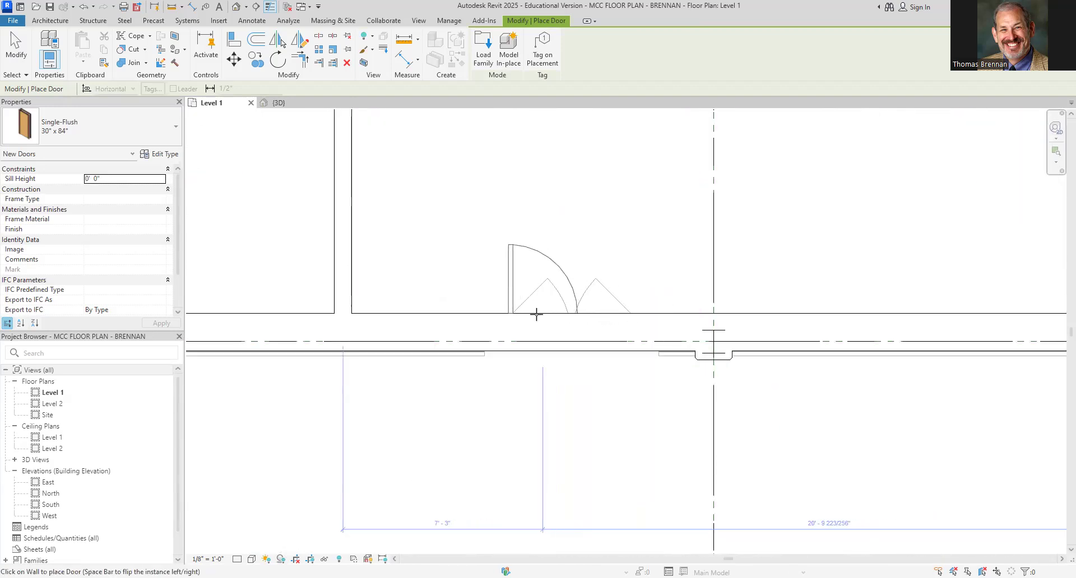
key("Escape")
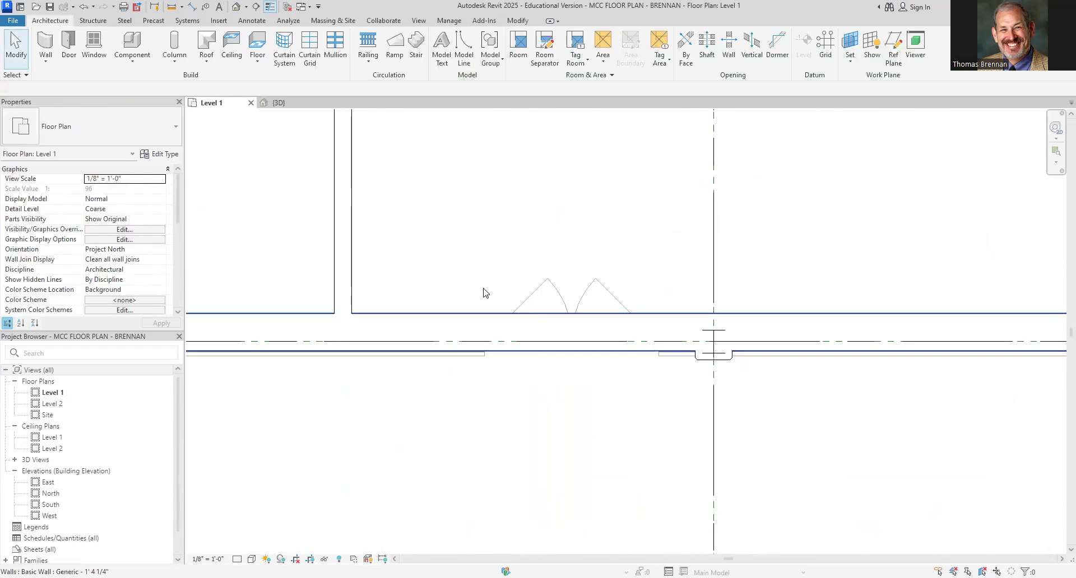
left_click(558, 318)
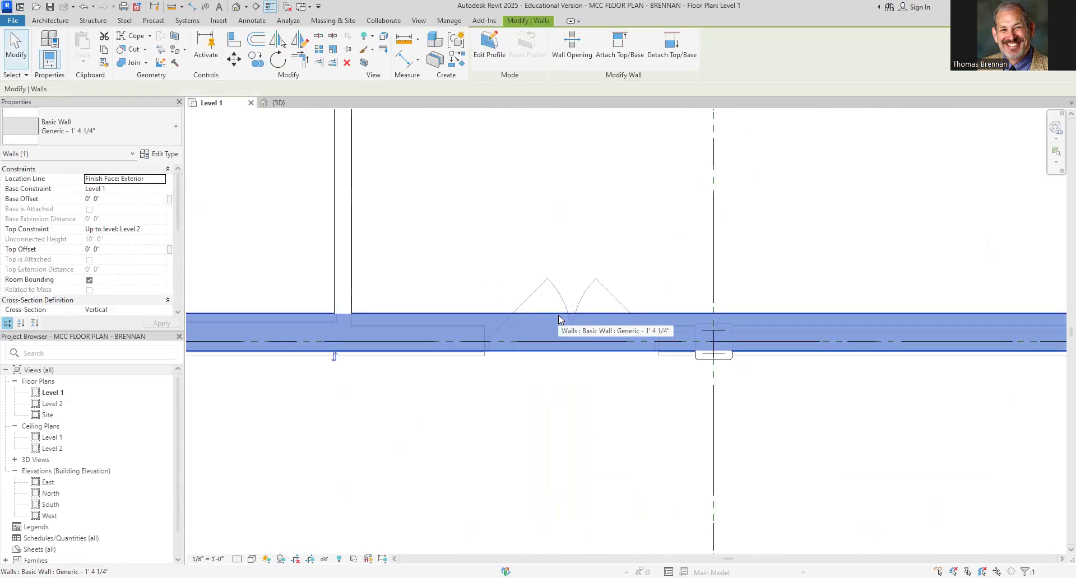
left_click(274, 137)
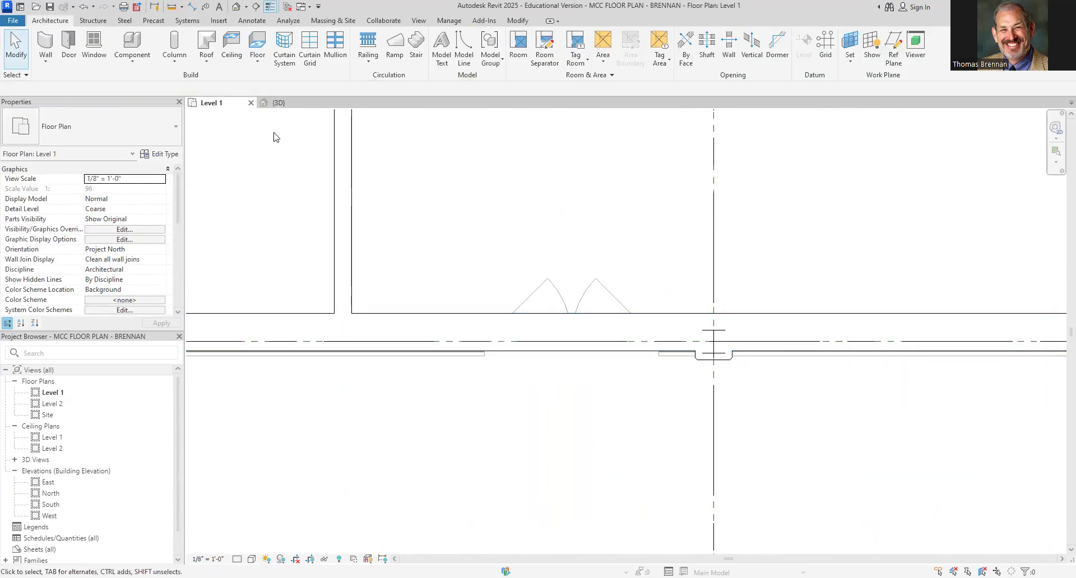
left_click(68, 47)
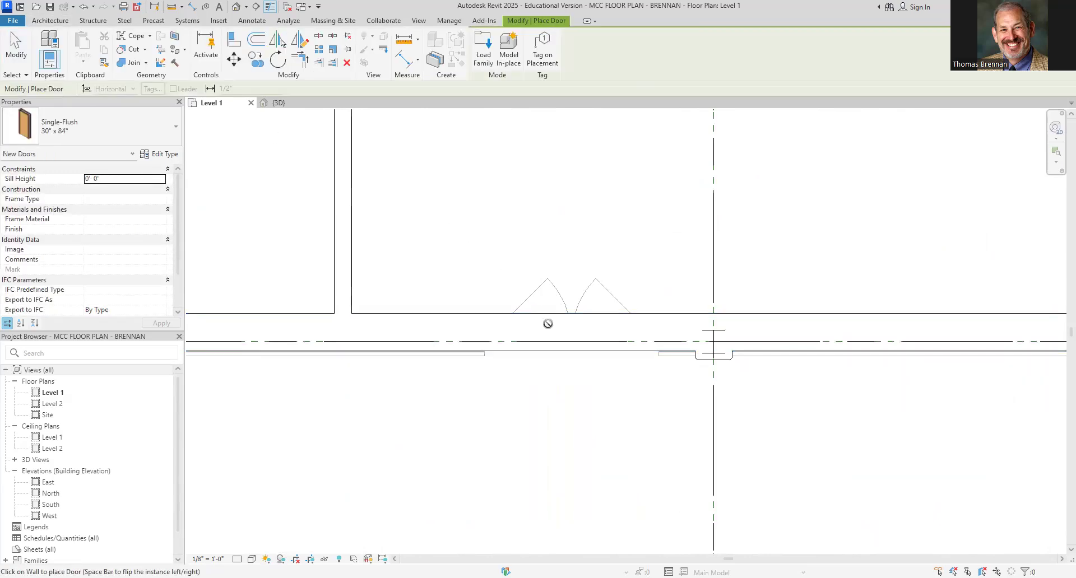
left_click(605, 327)
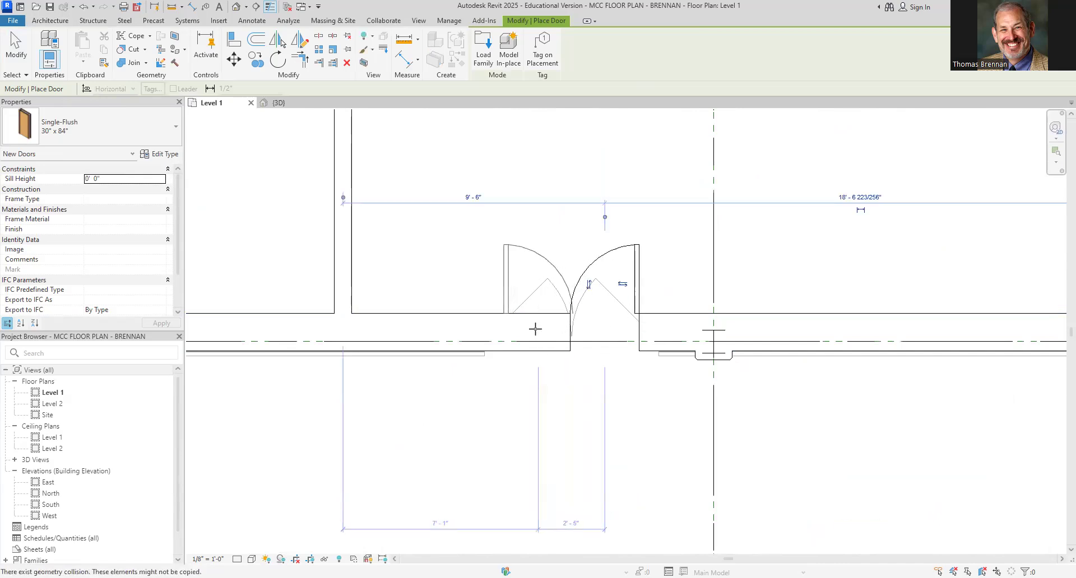
Place two mirrored Single-Flush 30" x 84" doors as a double door in the wall between Construction Lab 158 and Room 158A, swinging into the lab.
scroll(608, 371, "down", 4)
scroll(722, 418, "up", 5)
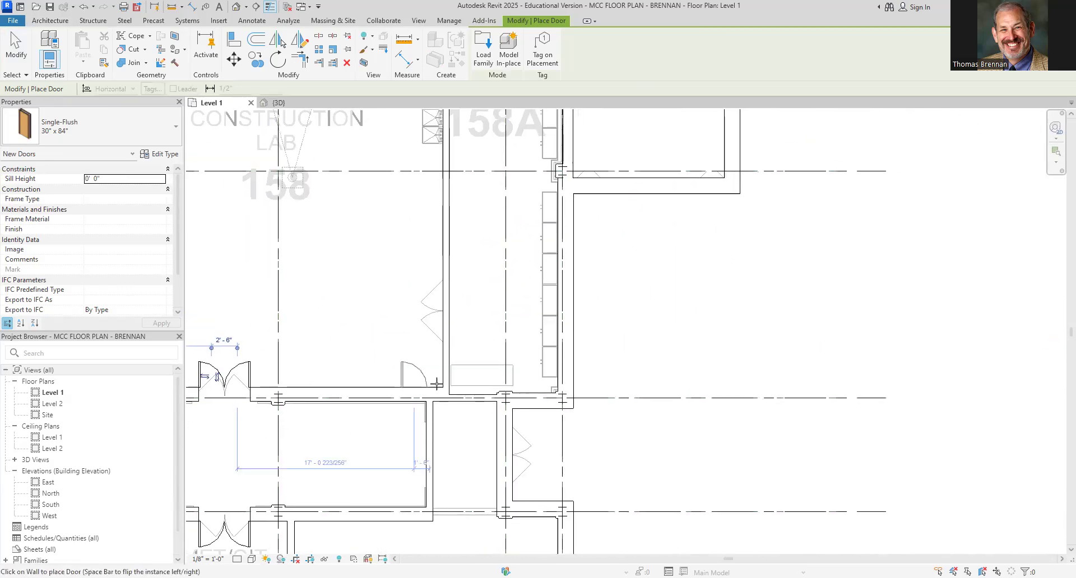
left_click(450, 302)
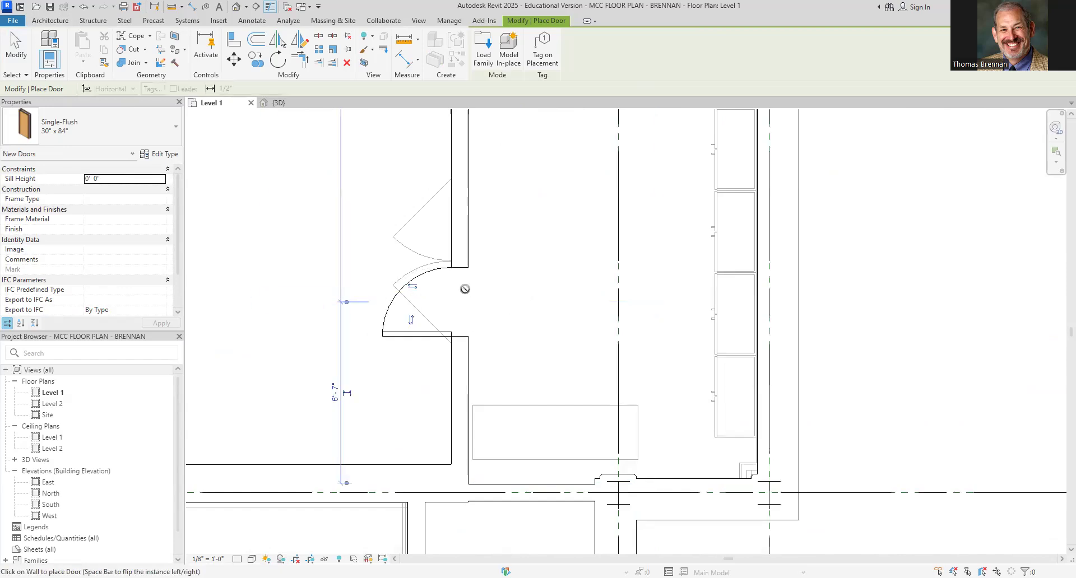
left_click(449, 231)
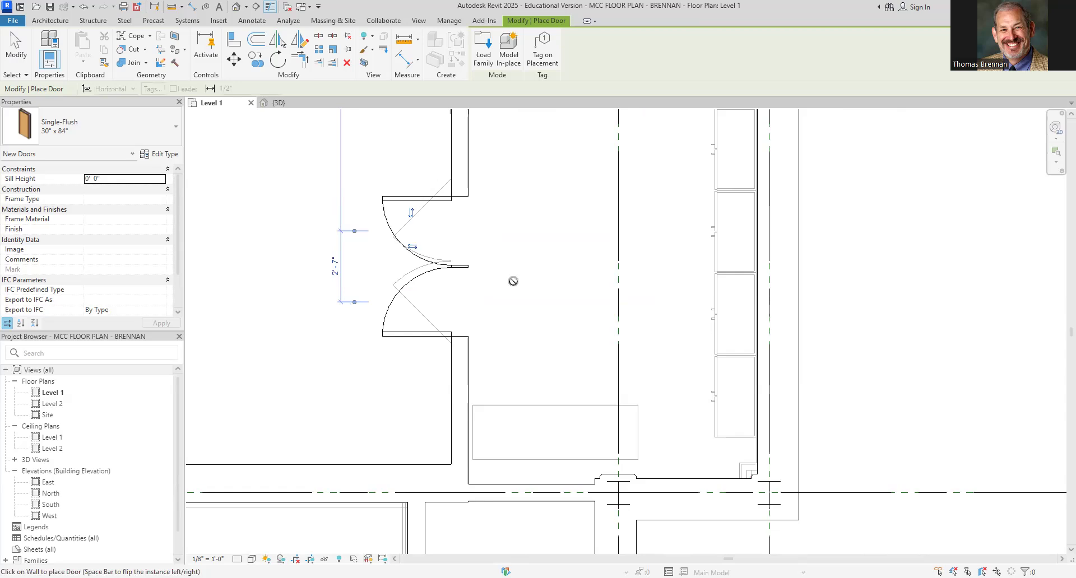
key("Escape")
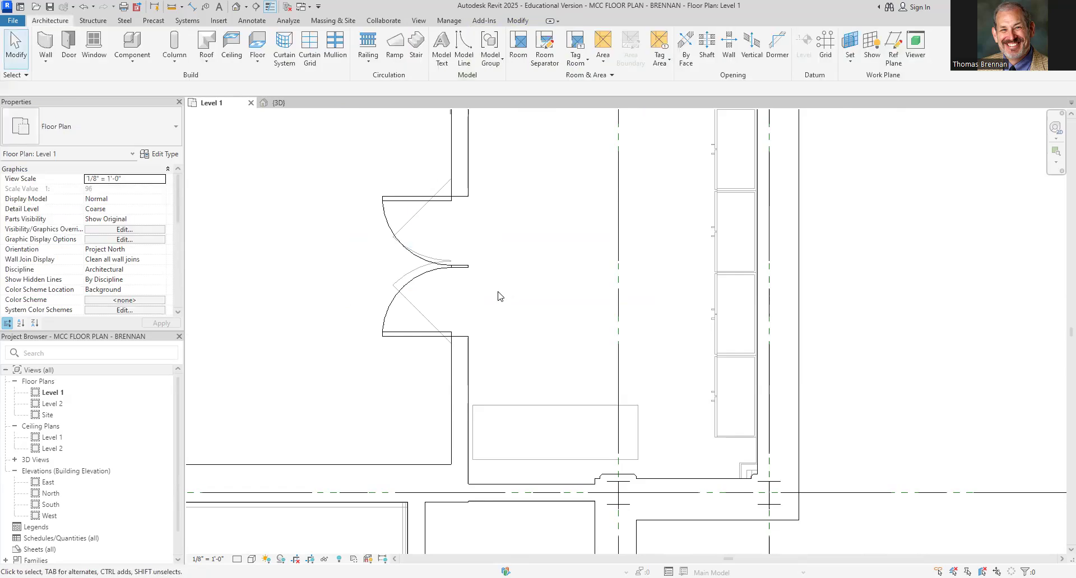
Change both doors between Construction Lab 158 and Room 158A to the Single-Flush 36" x 84" type.
left_click_drag(398, 209, 304, 432)
left_click(312, 364)
left_click(399, 203)
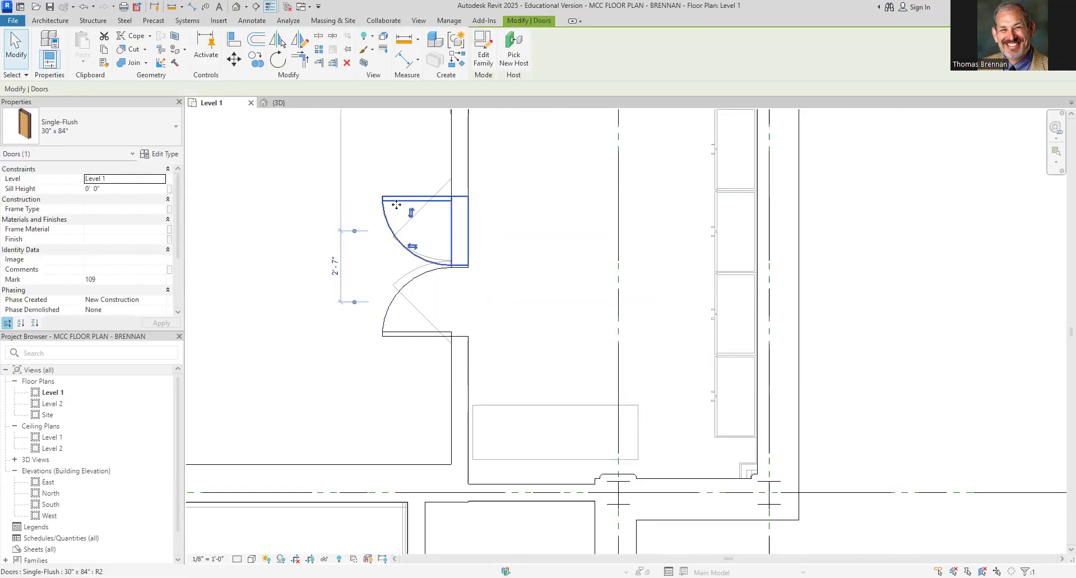
left_click(385, 333, "ctrl")
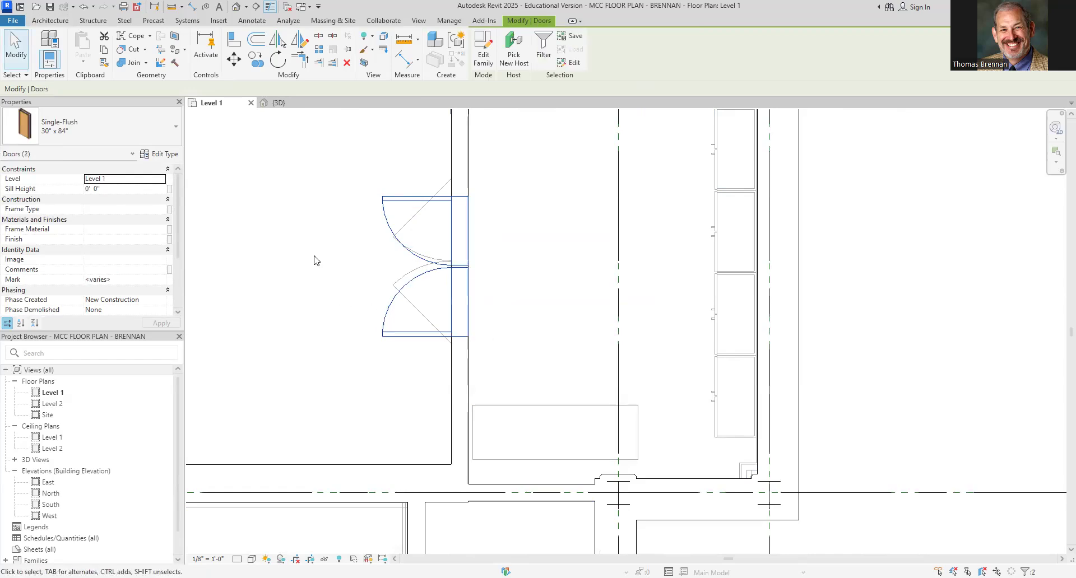
left_click(174, 131)
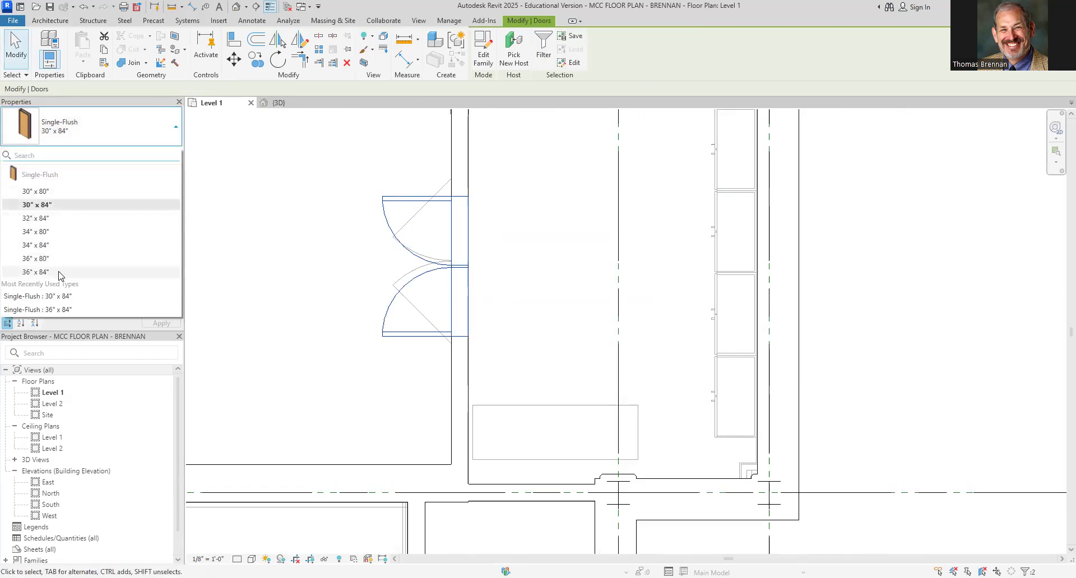
left_click(543, 257)
Place two mirrored Single-Flush 30" x 84" doors as a double door in the recessed exterior wall beyond Corridor 191P, swinging outward.
scroll(548, 257, "down", 5)
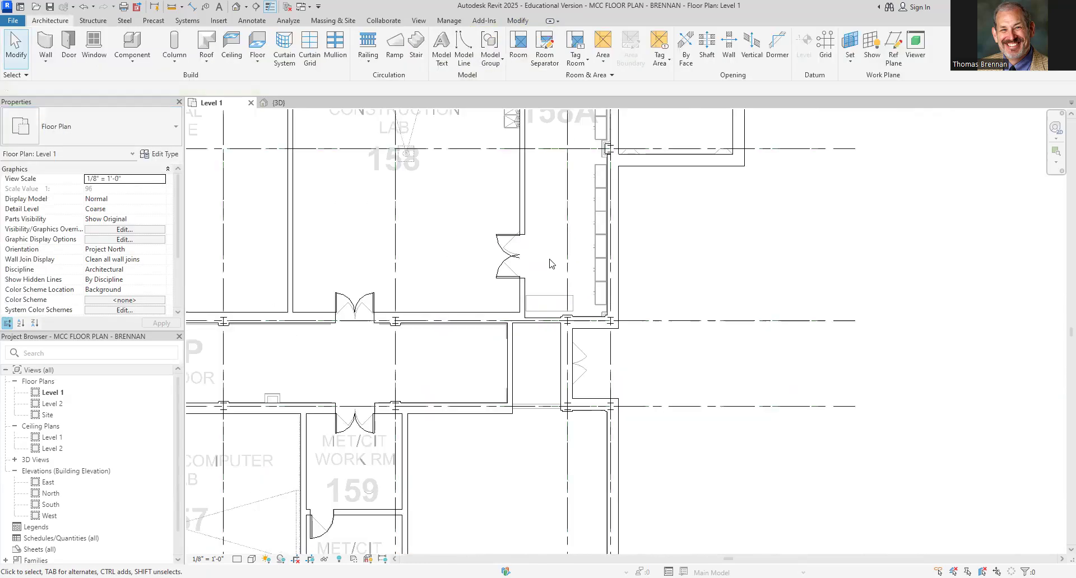
scroll(563, 337, "up", 5)
scroll(563, 338, "up", 2)
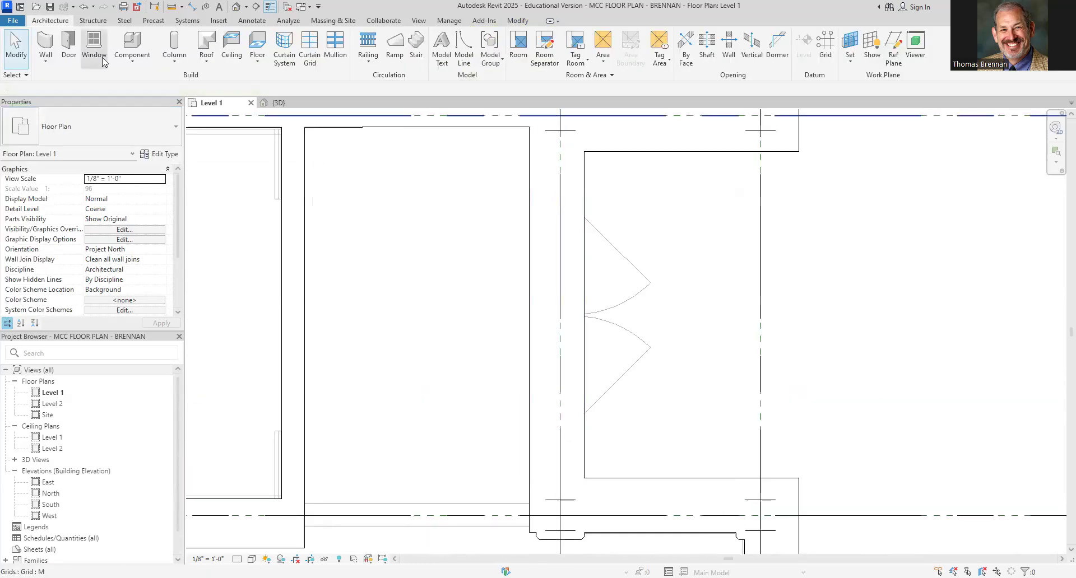
left_click(69, 48)
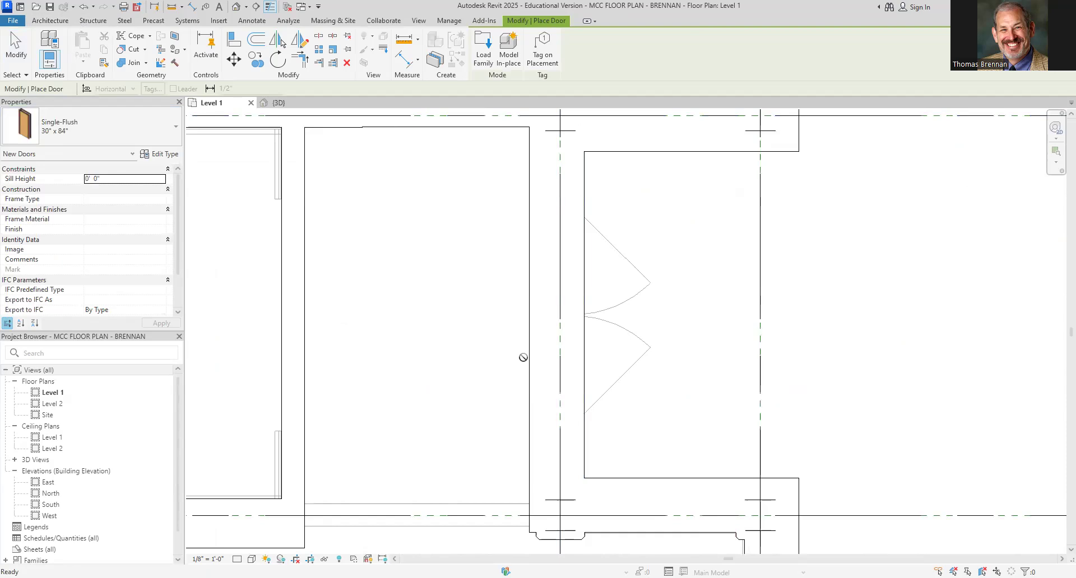
left_click(584, 362)
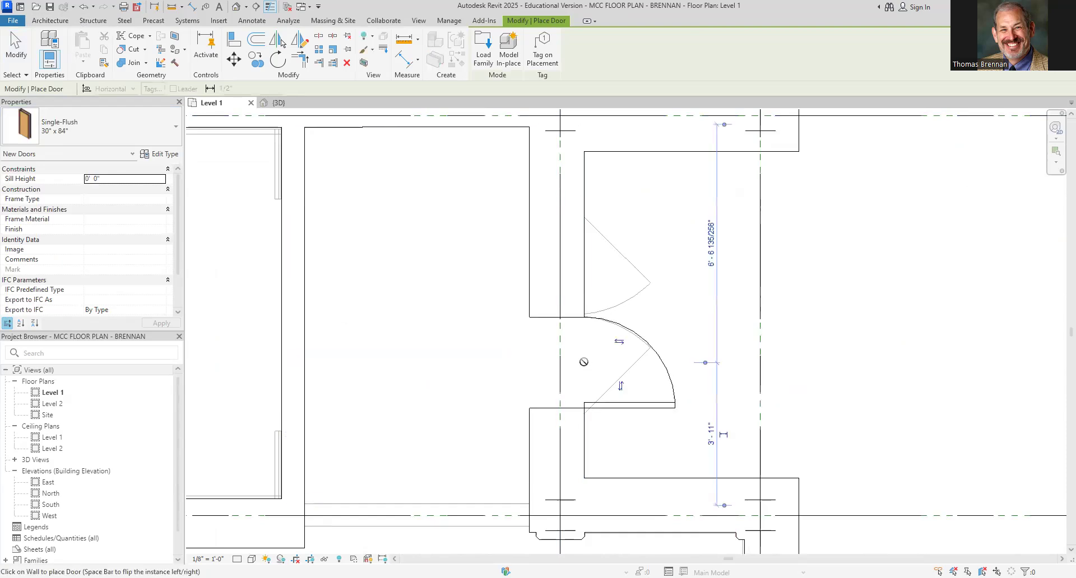
left_click(583, 271)
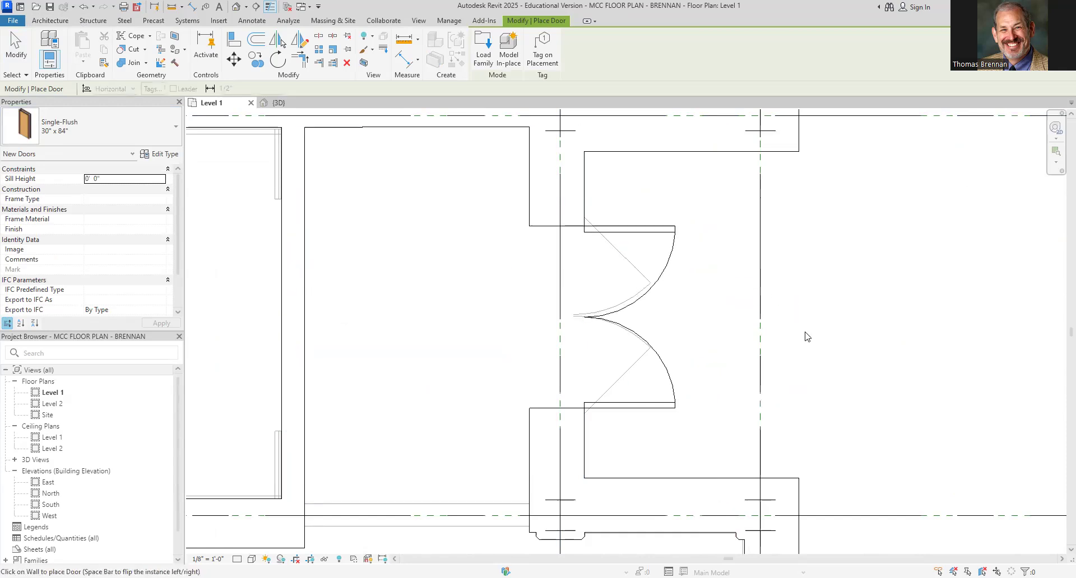
key("Escape")
Review the Level 1 plan from the classroom wing to the restrooms for walls and doors still missing over the underlay.
scroll(807, 336, "down", 8)
middle_click_drag(650, 429, 658, 200)
middle_click_drag(572, 407, 606, 380)
middle_click_drag(636, 435, 634, 141)
scroll(583, 402, "down", 2)
middle_click_drag(578, 401, 694, 247)
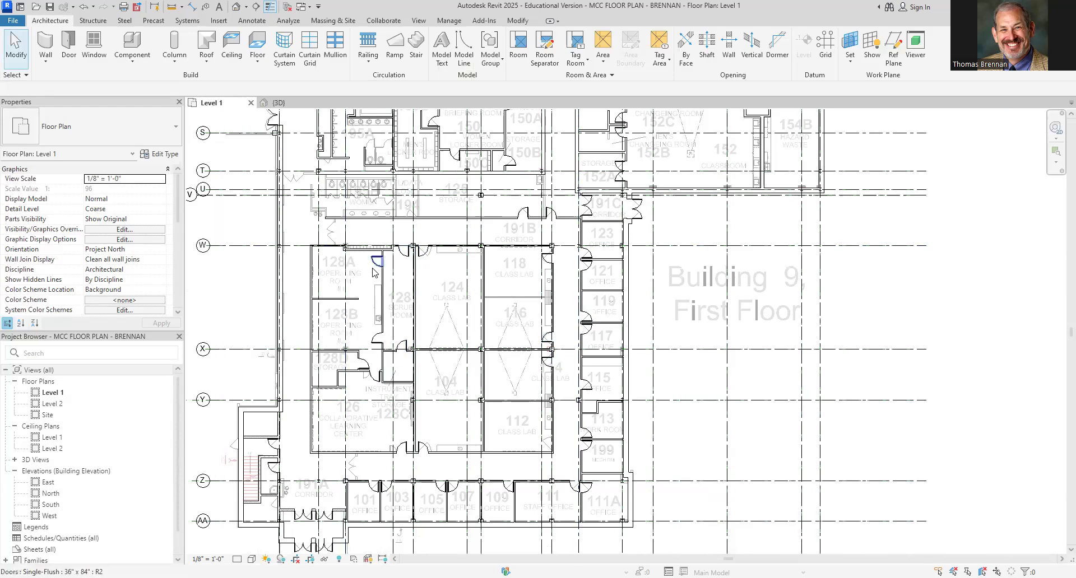
scroll(360, 306, "down", 2)
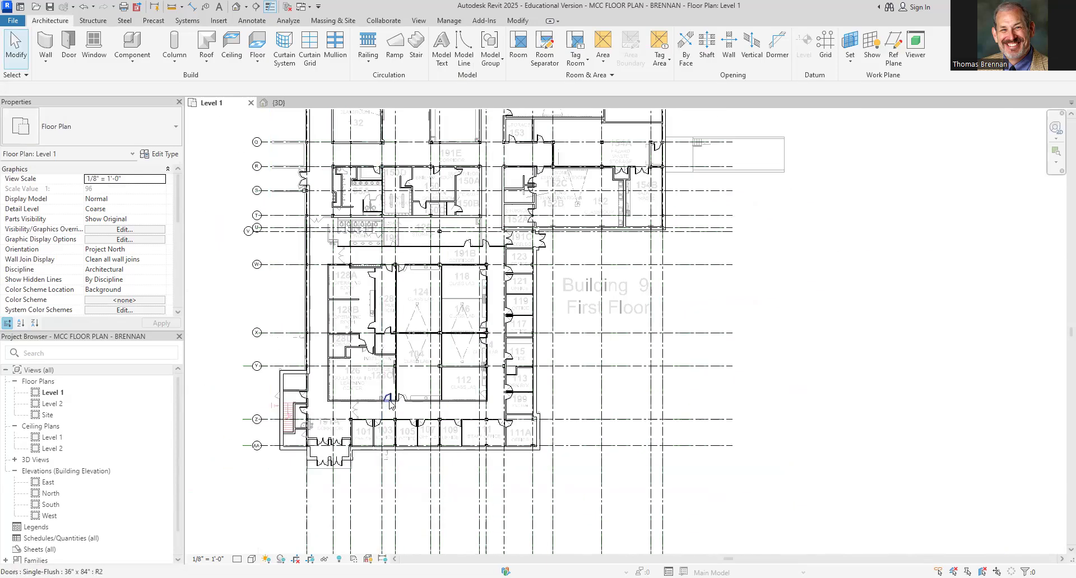
scroll(400, 382, "up", 5)
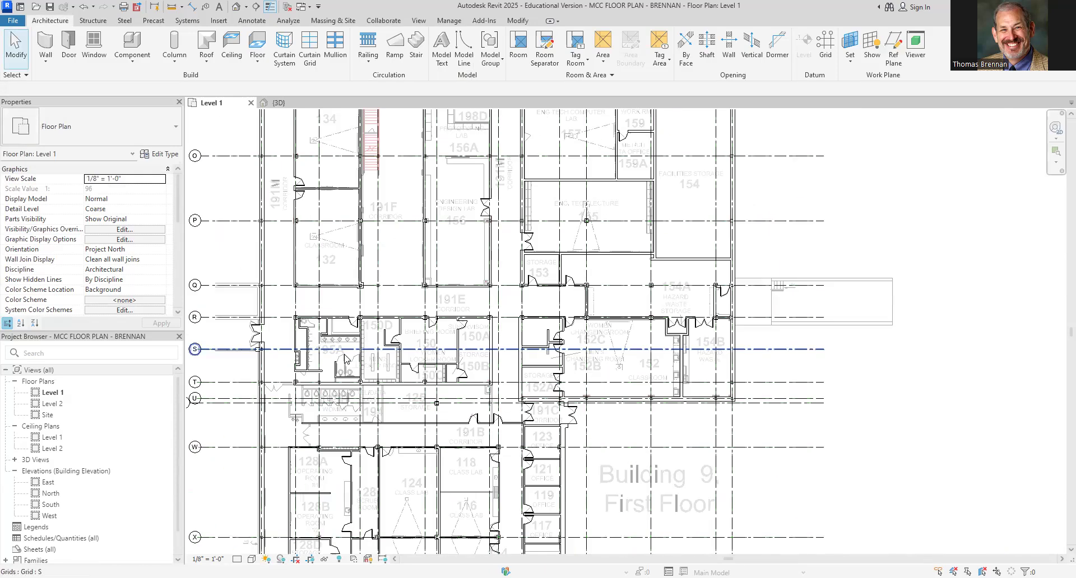
scroll(397, 379, "up", 2)
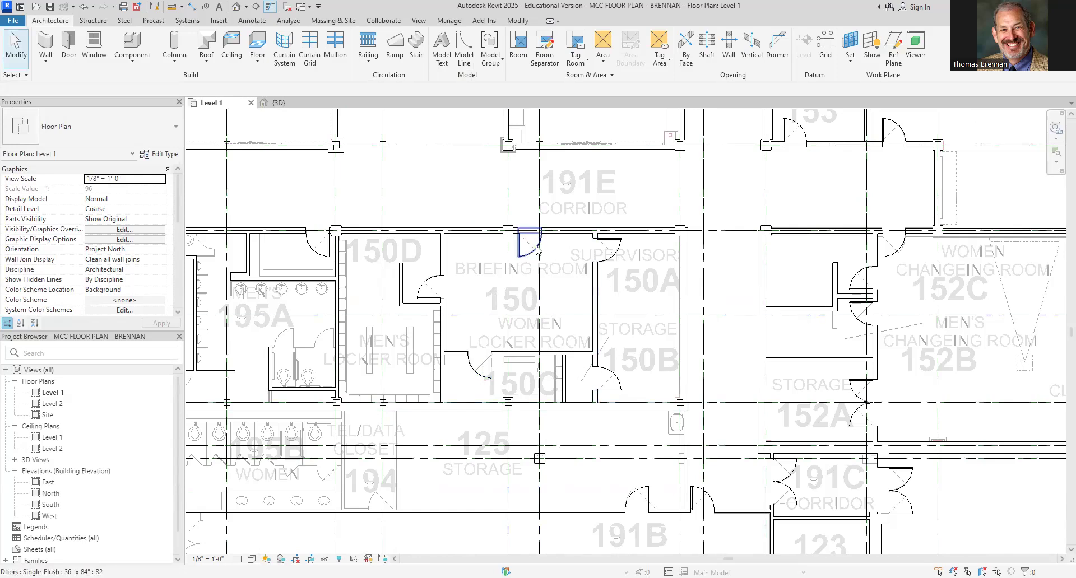
scroll(462, 267, "down", 1)
middle_click_drag(462, 268, 644, 249)
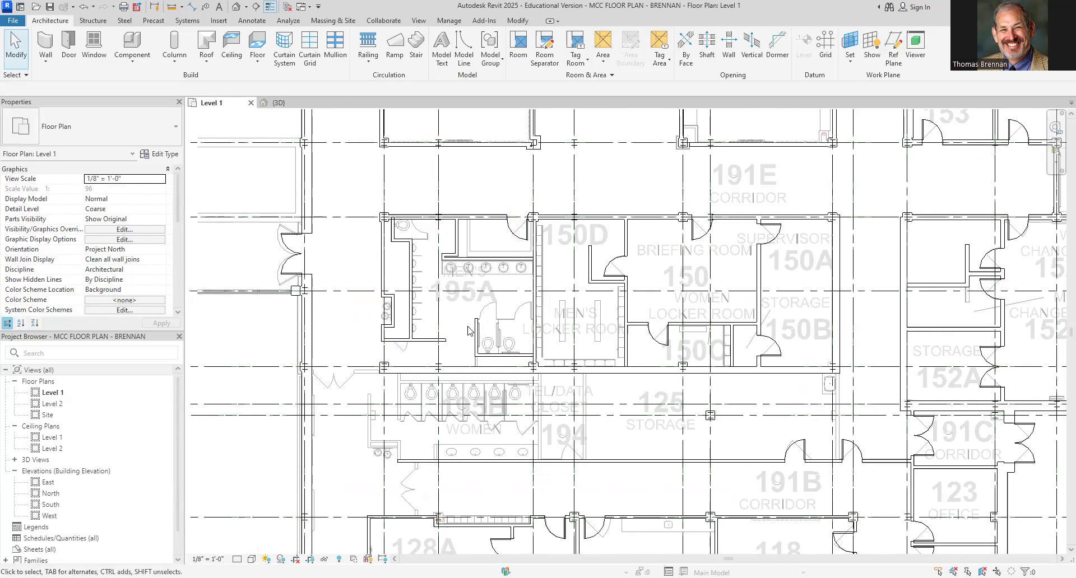
Place a Single-Flush 30" x 84" door in the Generic - 5" end wall of the narrow chase at Men's 195A, swinging out of the chase.
scroll(405, 350, "up", 5)
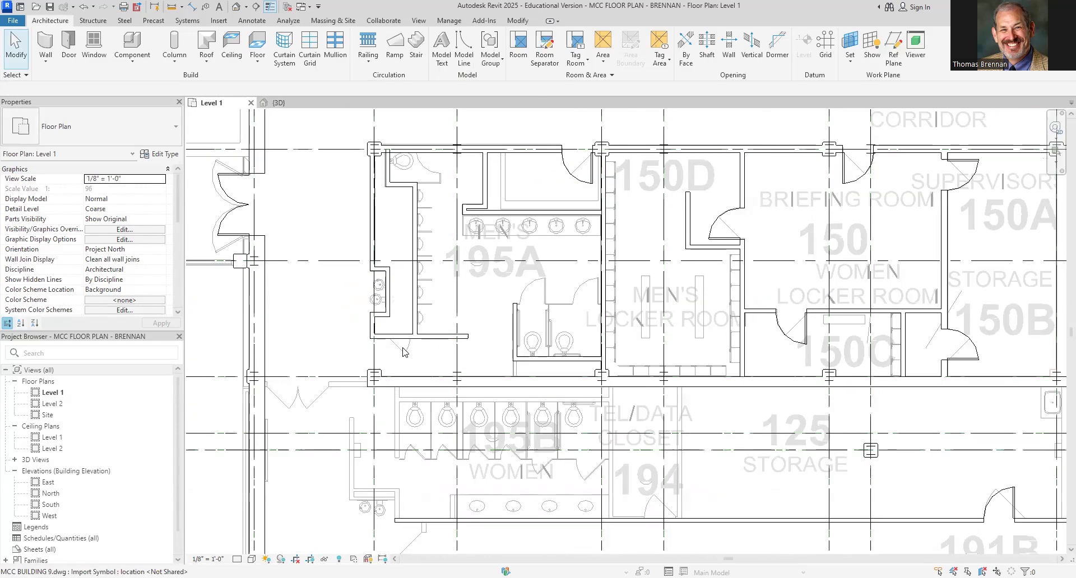
left_click(68, 48)
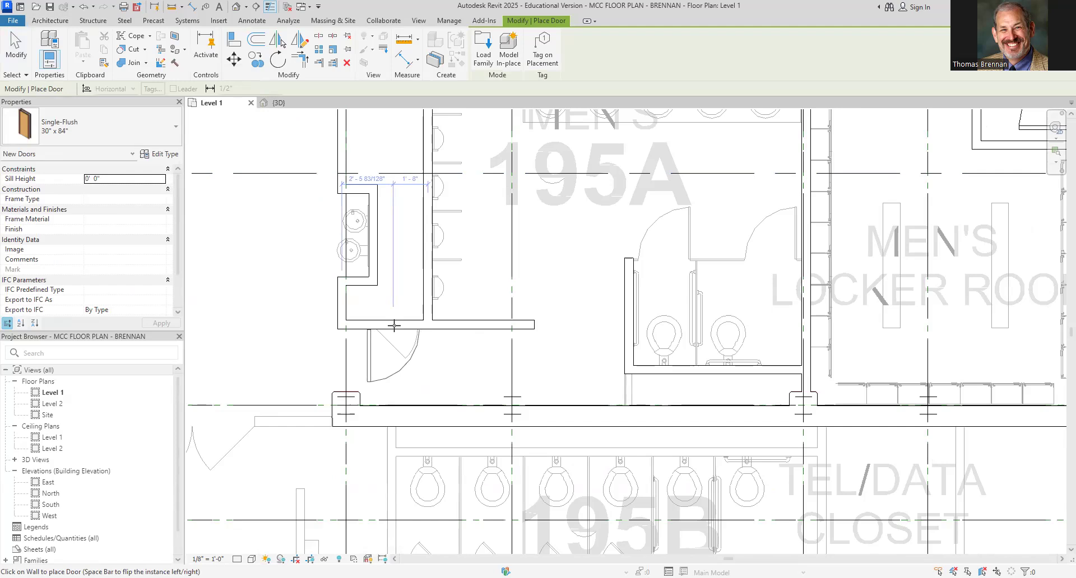
key("Escape")
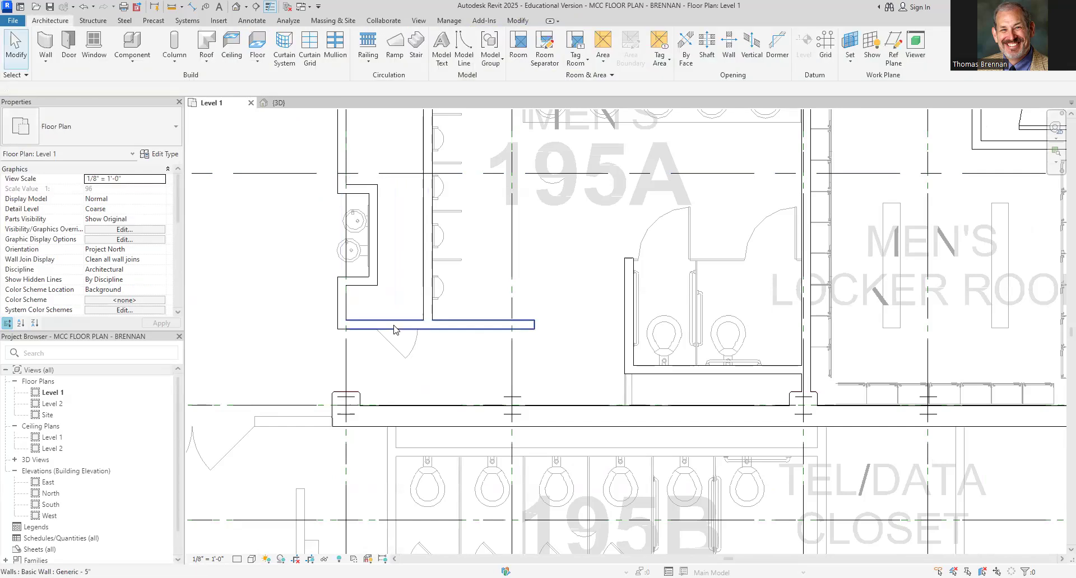
left_click(394, 330)
key("Escape")
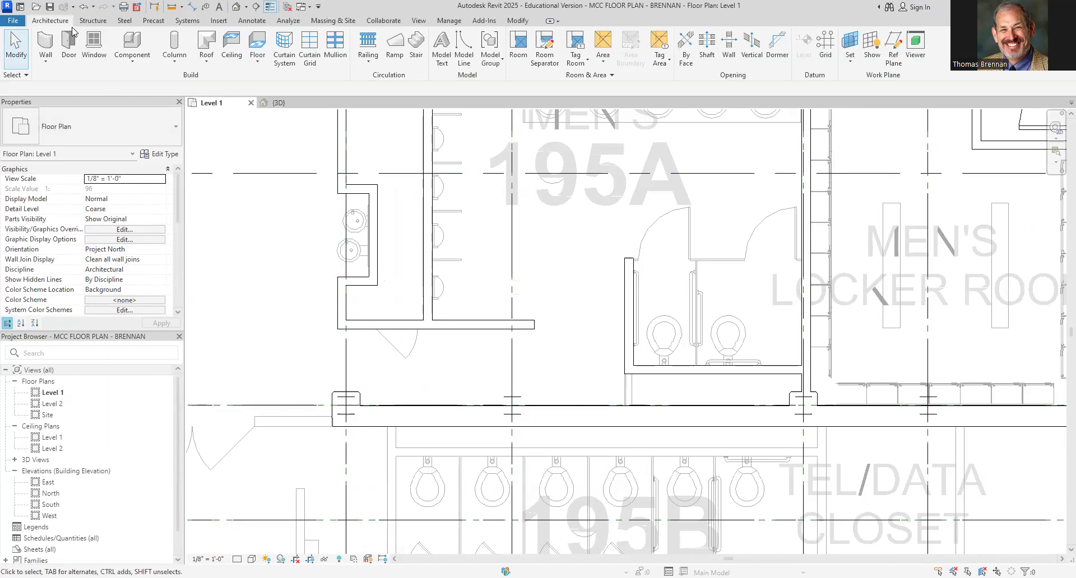
left_click(69, 44)
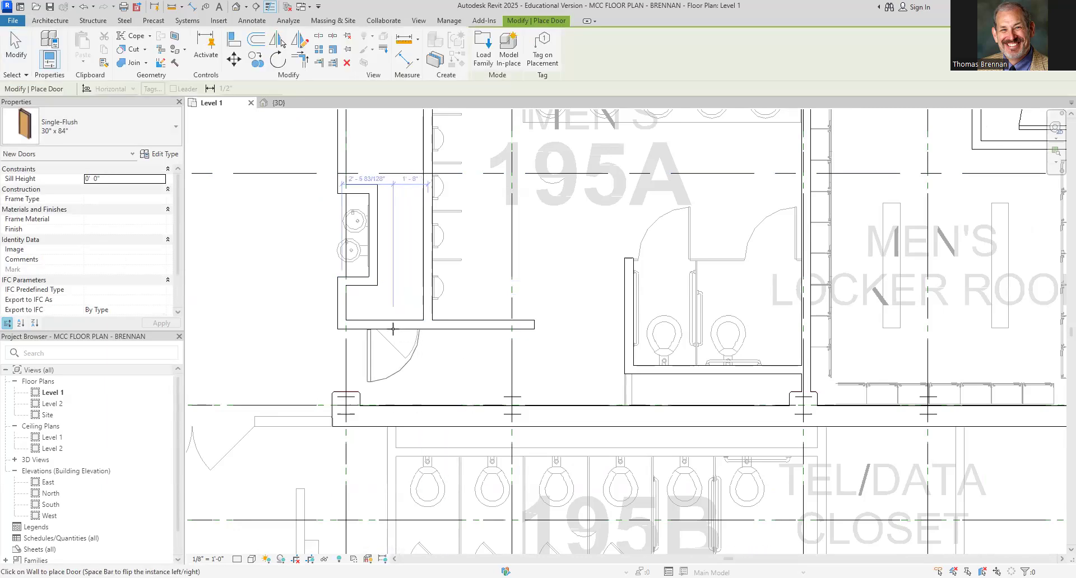
left_click(393, 328)
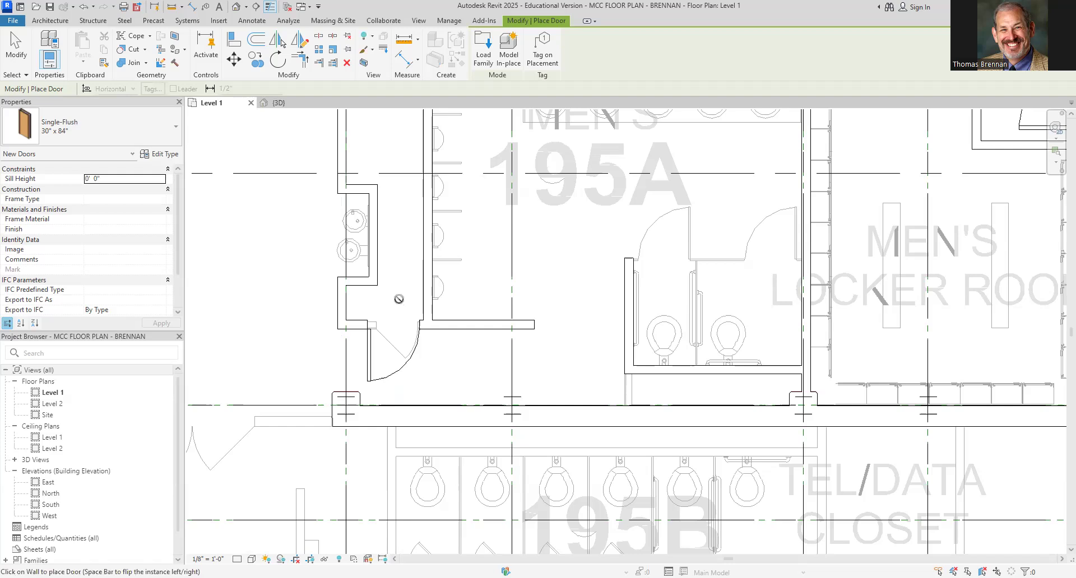
Trace a stepped Generic - 5" wall from the end of Women's 195B sink wall, around the drinking-fountain alcove, to the entry screen wall's free end.
scroll(398, 298, "down", 4)
middle_click_drag(376, 287, 405, 473)
middle_click_drag(386, 527, 476, 343)
scroll(394, 370, "up", 3)
key("Escape")
scroll(423, 360, "down", 2)
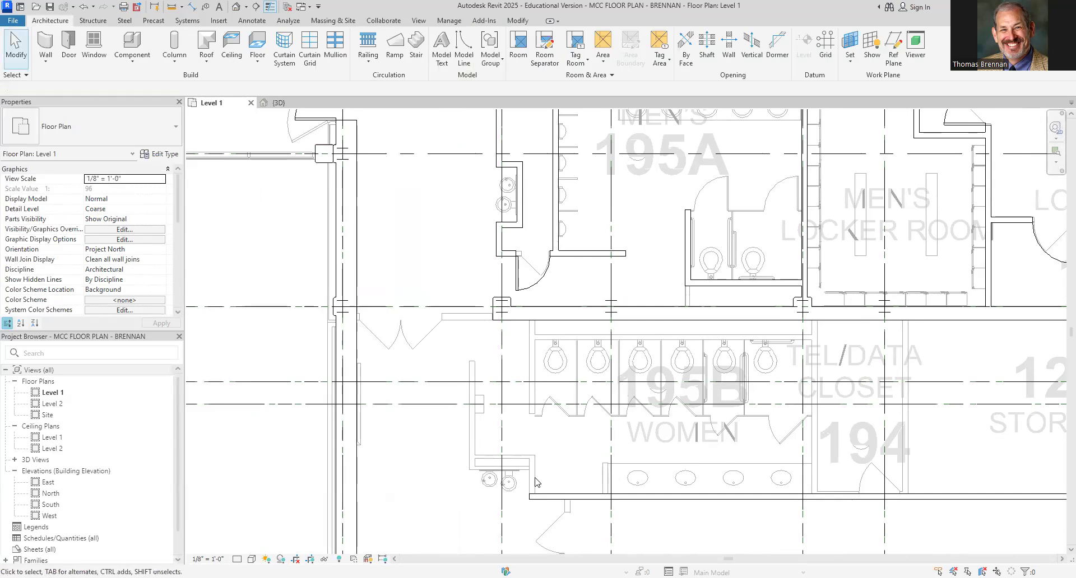
left_click(535, 496)
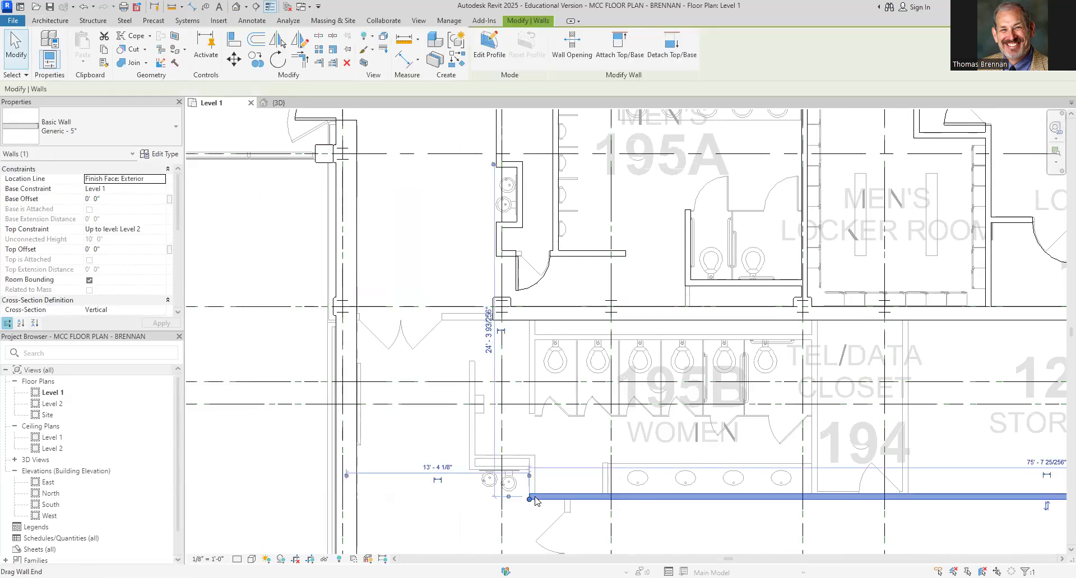
right_click(535, 501)
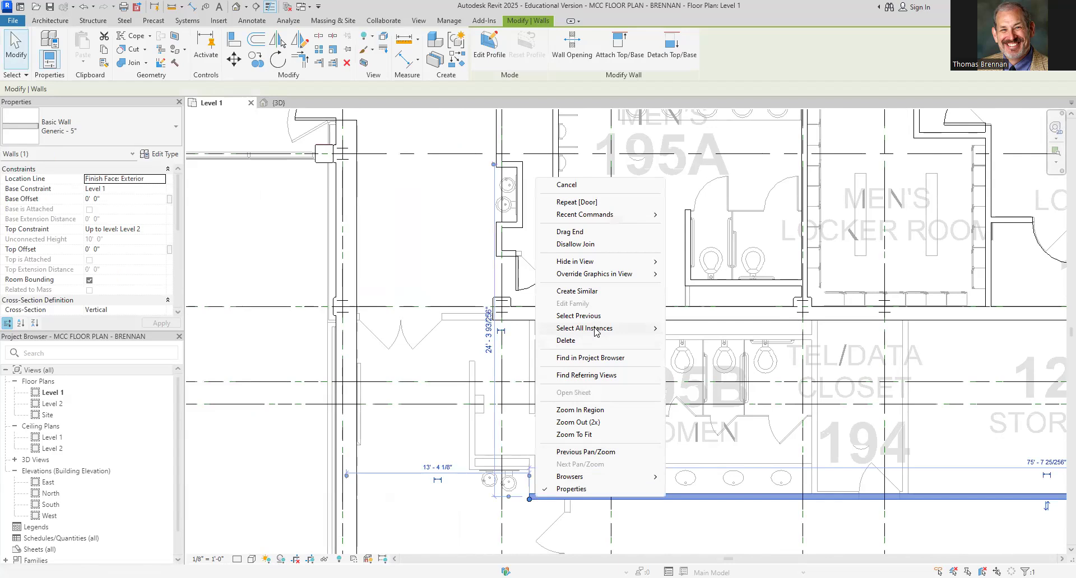
left_click(594, 292)
scroll(536, 508, "up", 3)
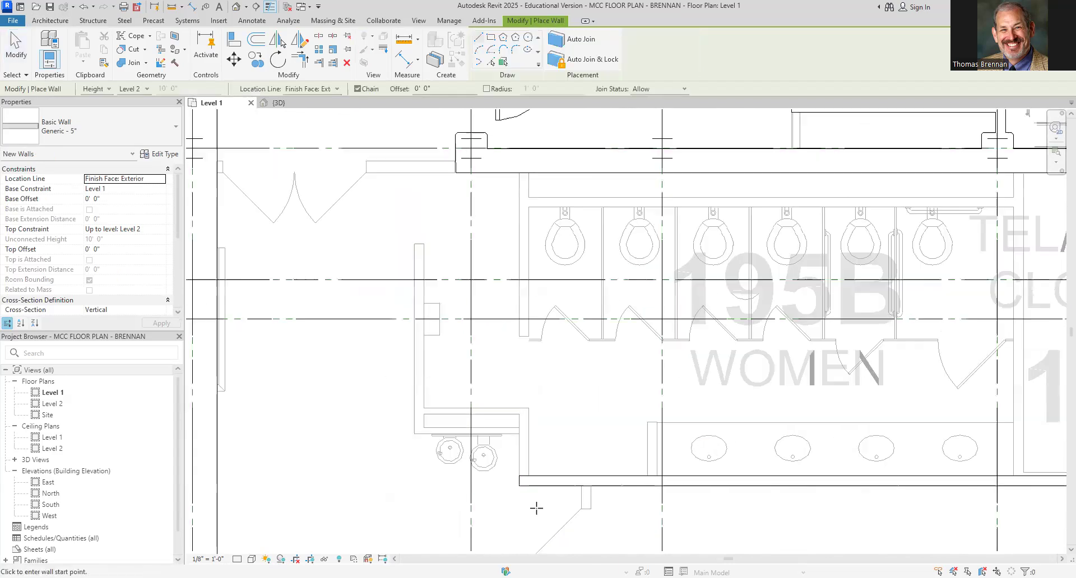
scroll(536, 508, "up", 2)
left_click(527, 471)
left_click(526, 369)
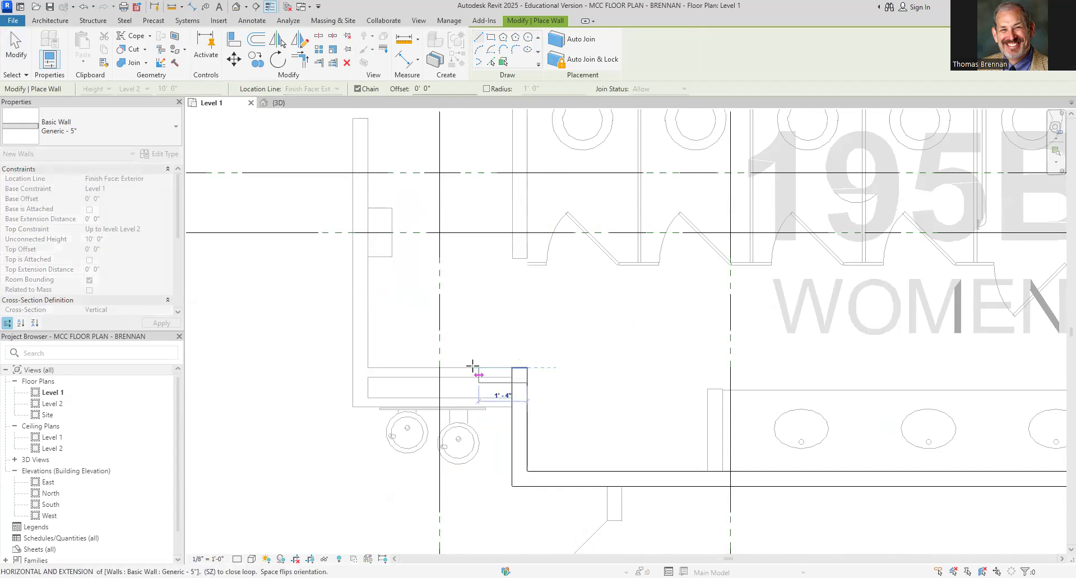
left_click(367, 367)
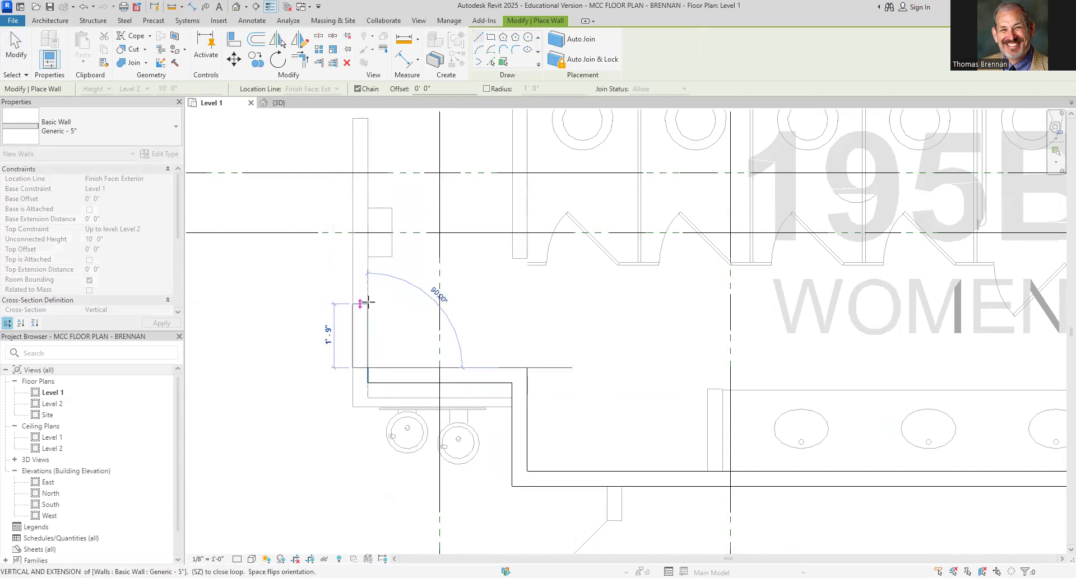
scroll(366, 303, "down", 2)
middle_click_drag(387, 333, 399, 439)
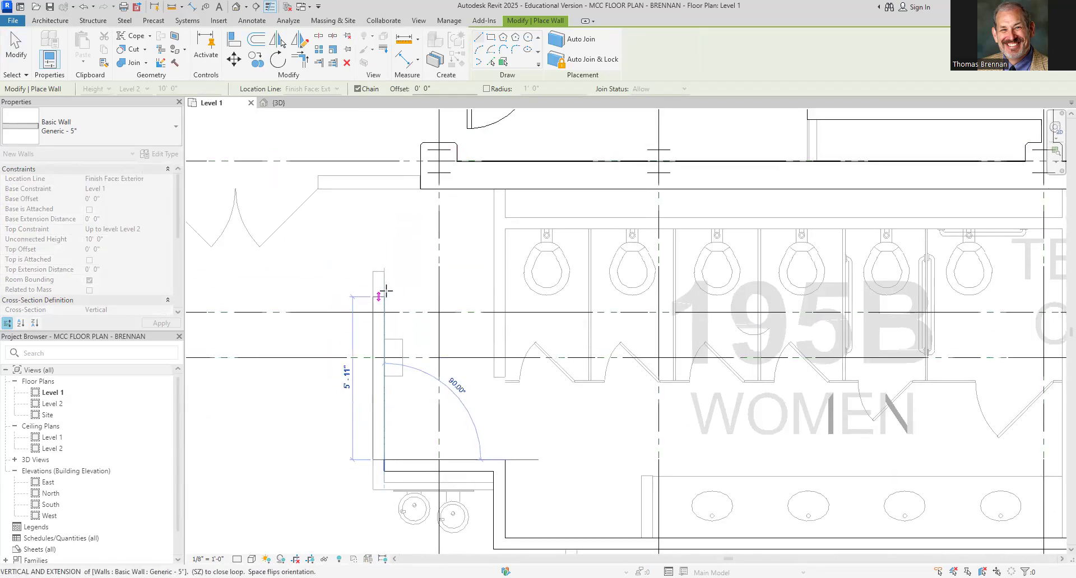
left_click(383, 274)
key("Escape")
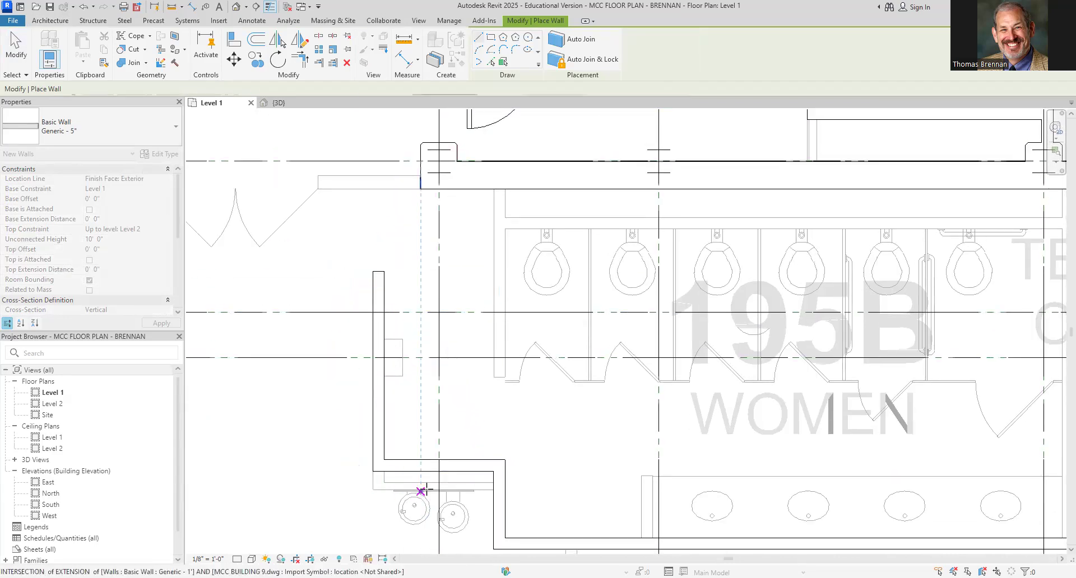
Draw a second Generic - 5" wall behind the drinking fountains at Women's 195B, closing the chase with a short return at the corner.
left_click(493, 489)
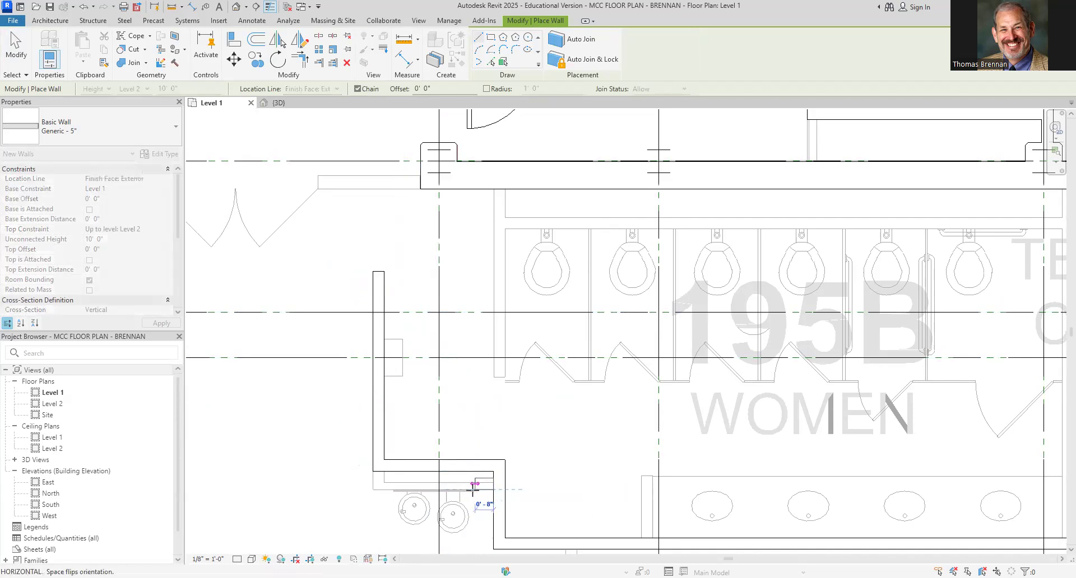
left_click(373, 489)
key("Escape")
key("Escape")
Straighten the skewed return wall at the fountain chase corner by aligning its end with the entry screen wall, and nudge it slightly right.
scroll(378, 464, "up", 3)
left_click(379, 451)
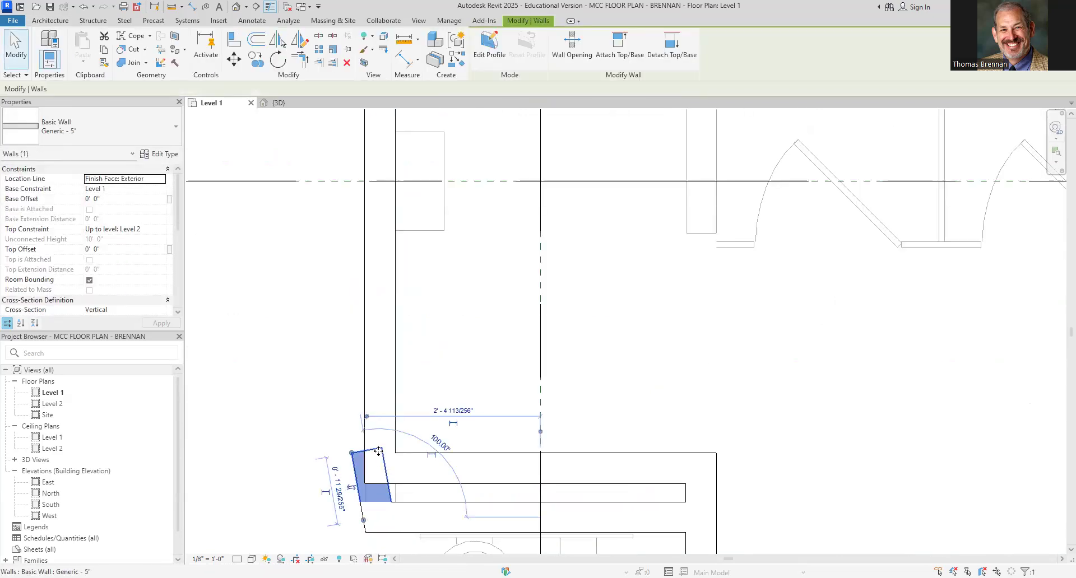
left_click_drag(351, 453, 364, 485)
key("Escape")
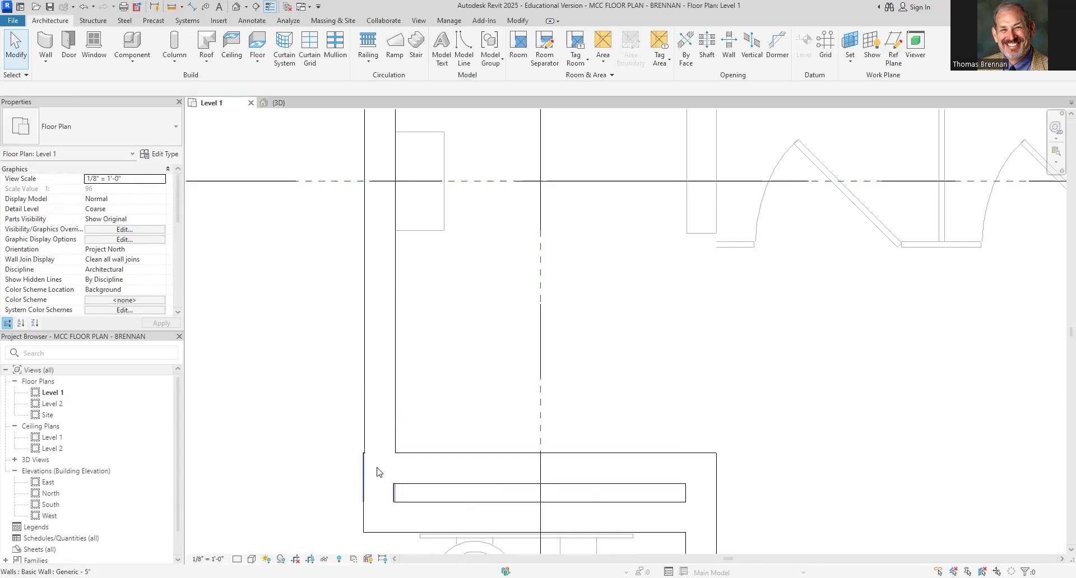
left_click(368, 499)
key("Right")
key("Escape")
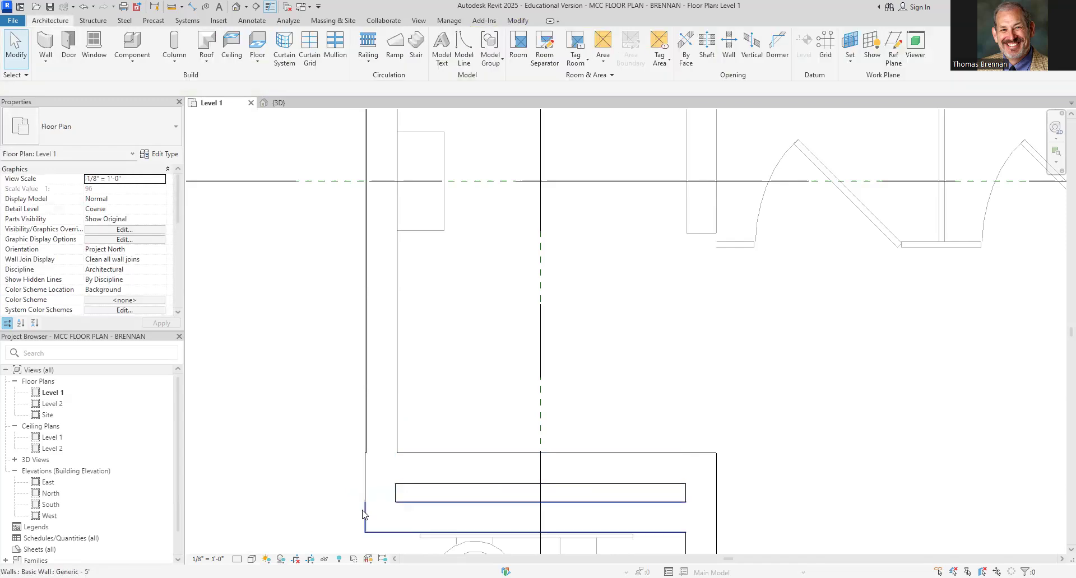
Draw a Generic - 5" wall across the corridor along the underlay's double-door line, from the corridor side wall into the restroom column.
scroll(406, 392, "down", 4)
scroll(412, 388, "down", 4)
scroll(473, 288, "up", 5)
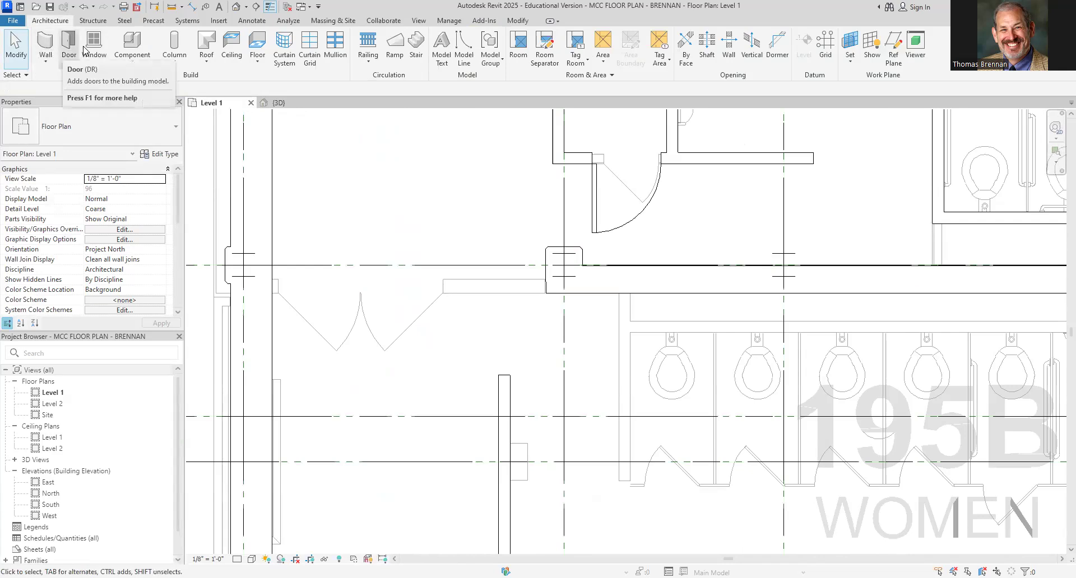
left_click(48, 46)
scroll(536, 280, "up", 2)
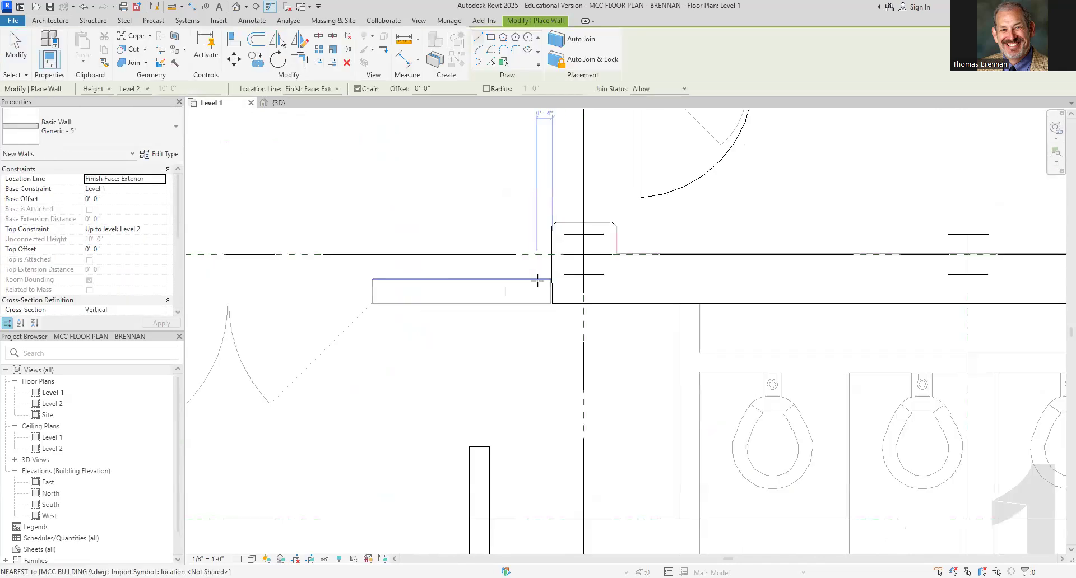
scroll(247, 290, "down", 5)
middle_click_drag(249, 291, 499, 339)
scroll(456, 349, "up", 4)
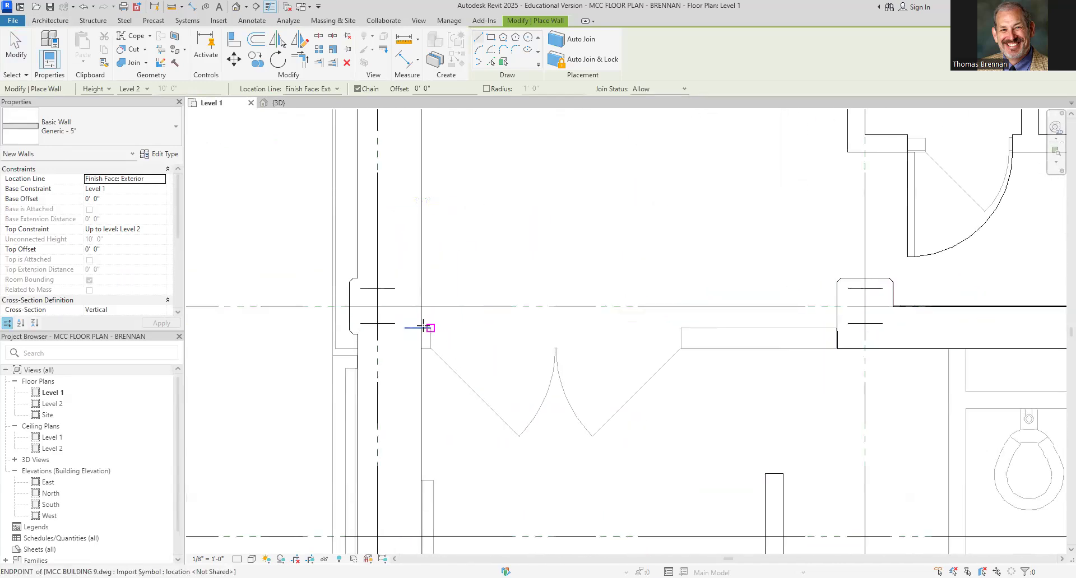
left_click(421, 326)
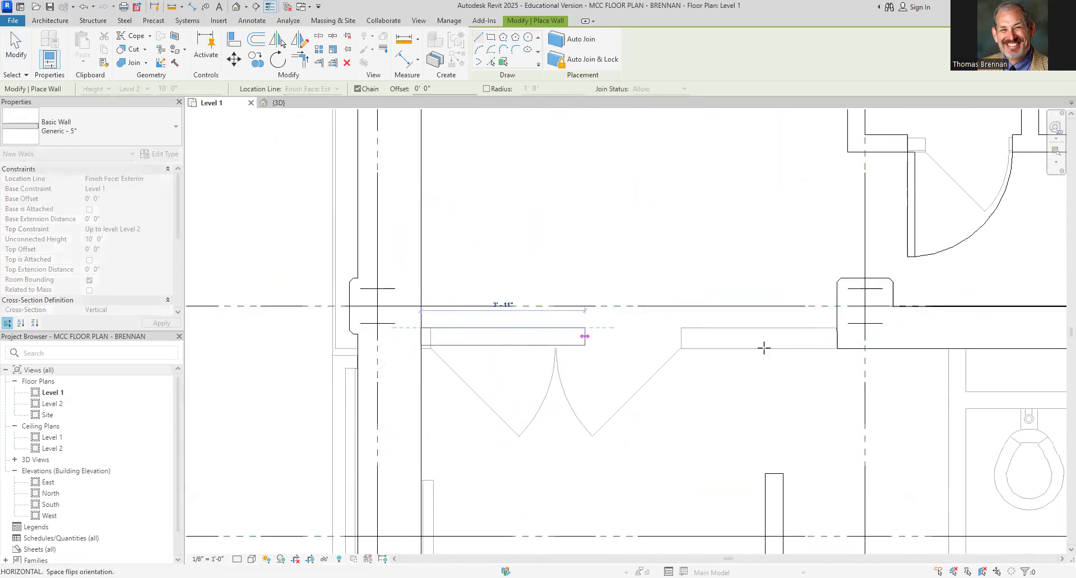
left_click(870, 337)
key("Escape")
key("Escape")
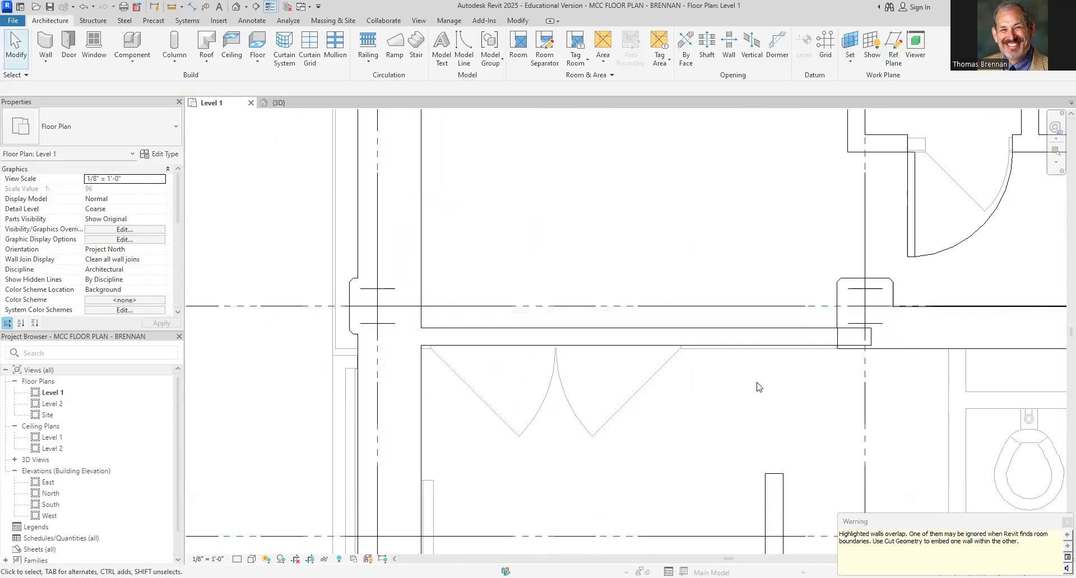
Shorten the new cross-corridor wall so its end meets the near face of the restroom column enclosure.
left_click(867, 335)
left_click_drag(871, 336, 837, 329)
left_click(811, 394)
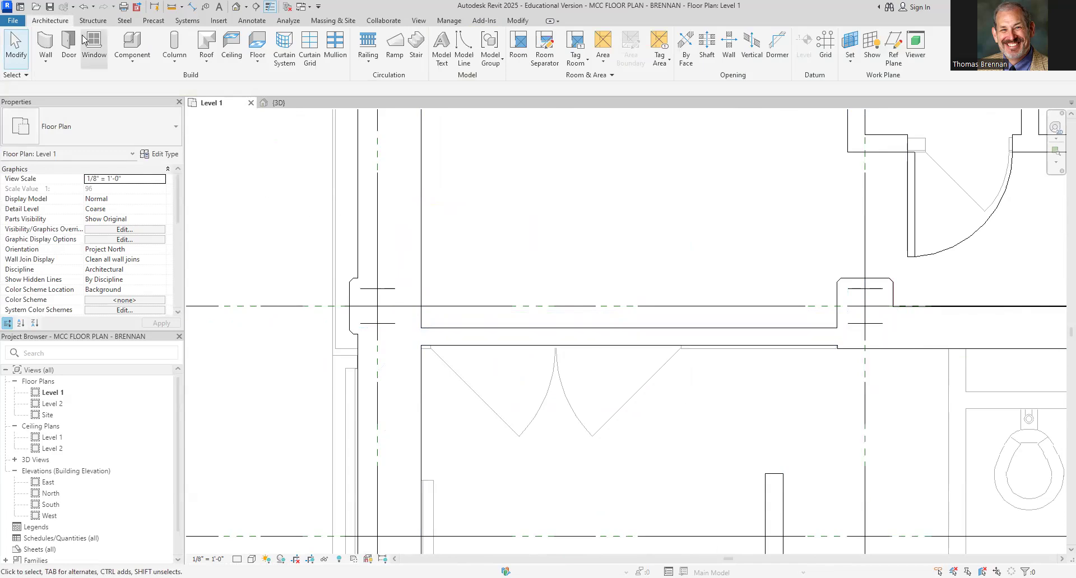
key("d")
key("r")
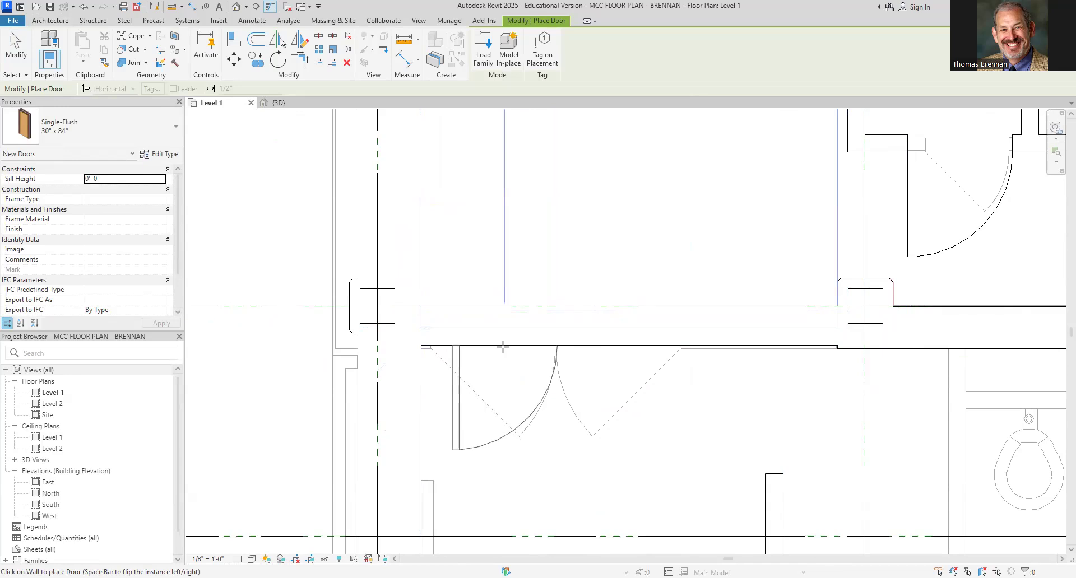
key("Escape")
key("Escape")
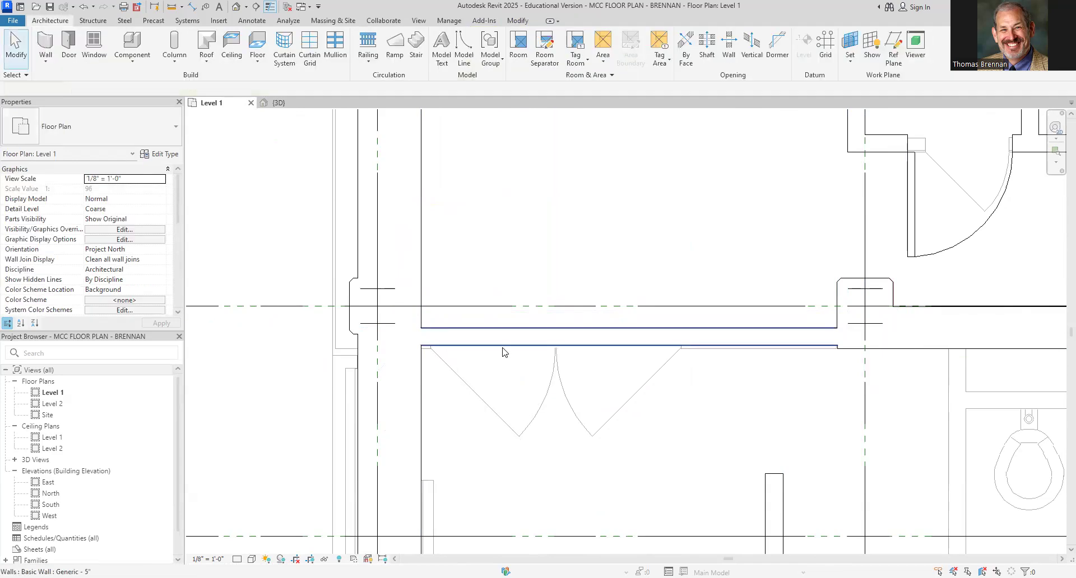
left_click(174, 129)
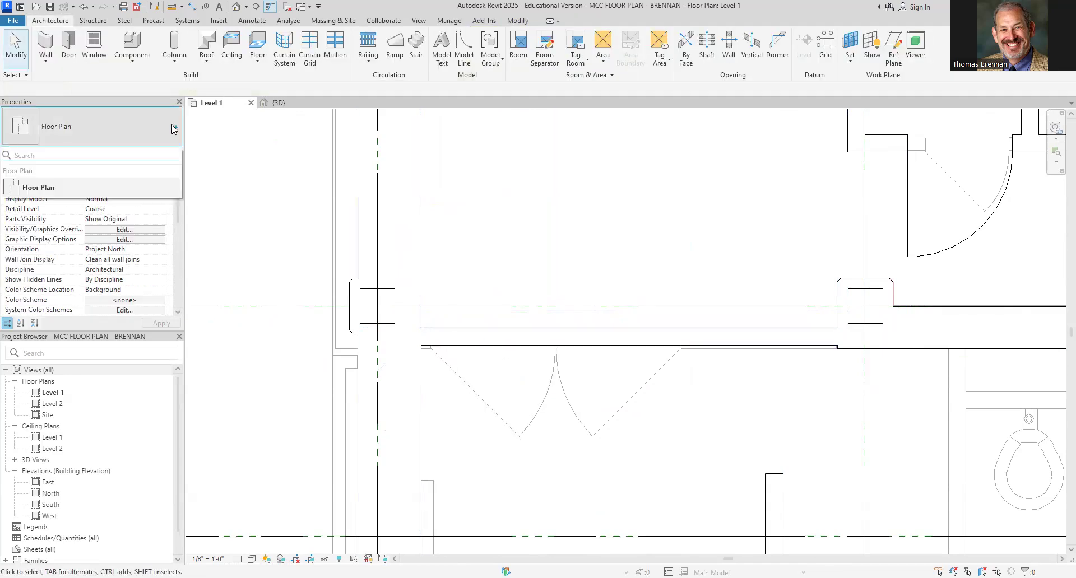
Place two mirrored Single-Flush 36" x 84" doors as a double door in the cross-corridor wall, swinging toward the Women's 195B side.
left_click(79, 47)
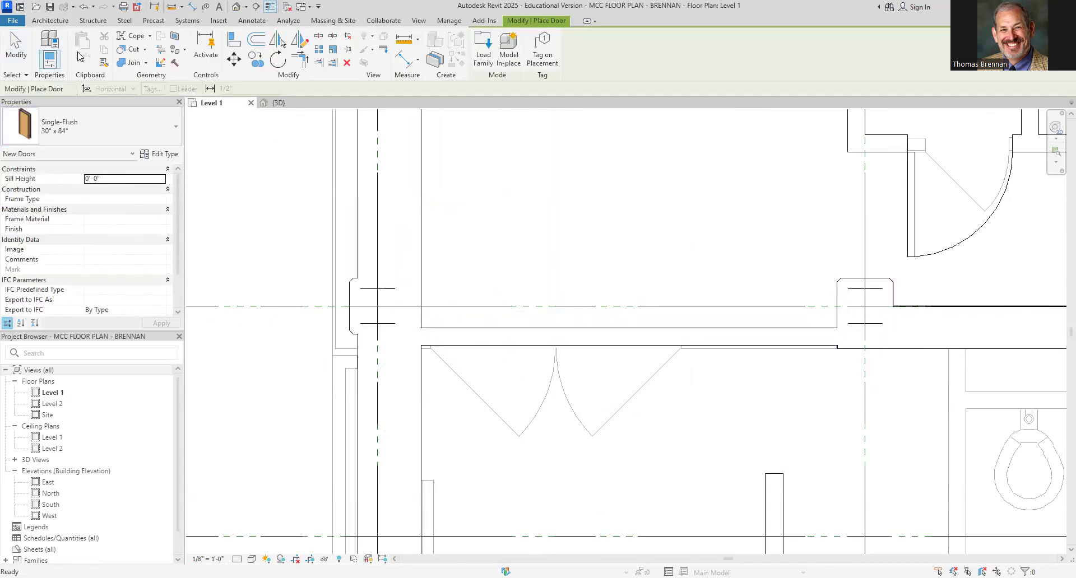
left_click(174, 129)
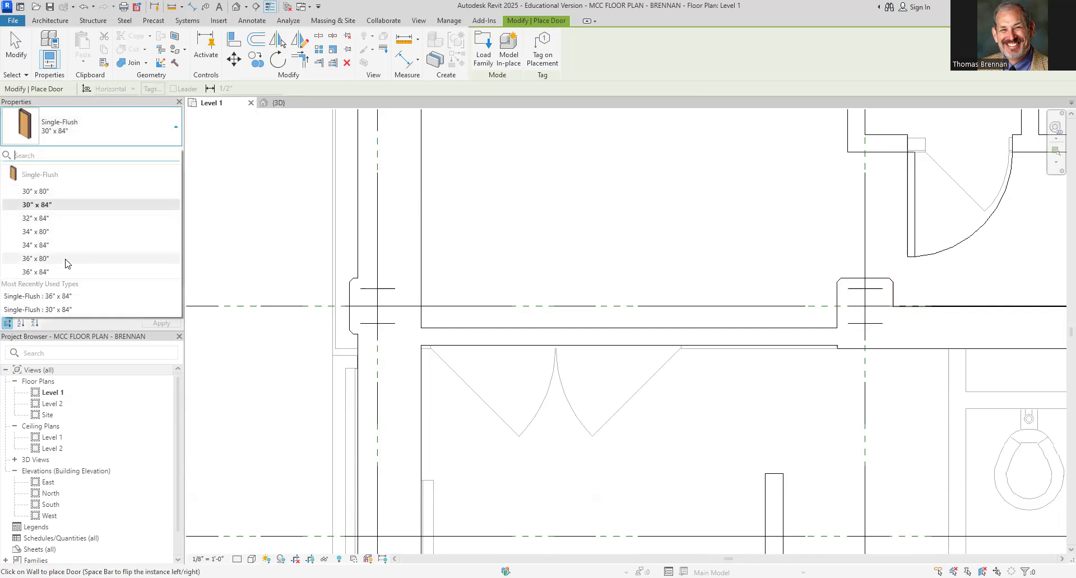
left_click(65, 275)
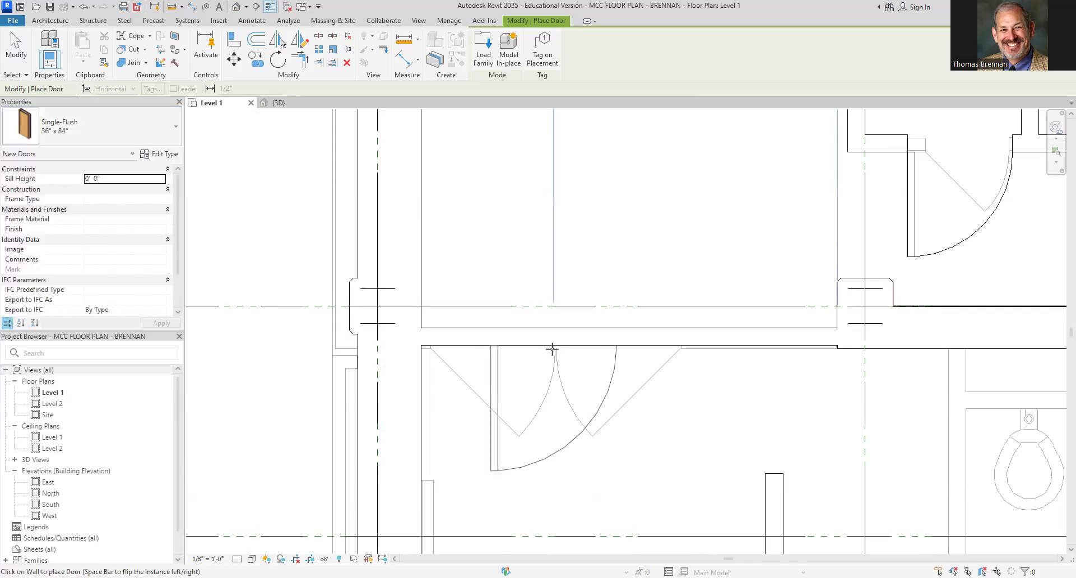
left_click(492, 343)
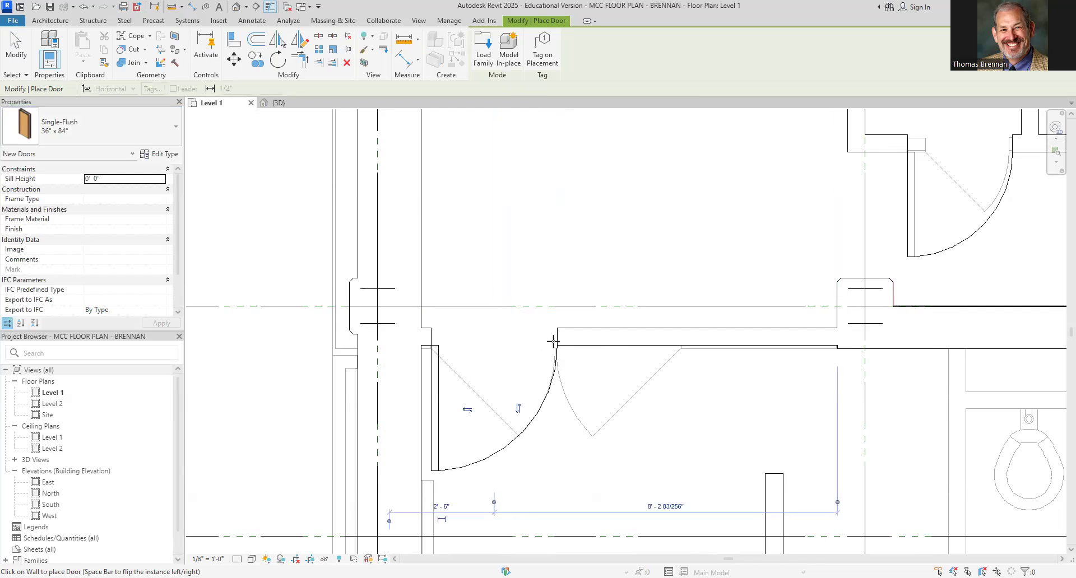
left_click(620, 348)
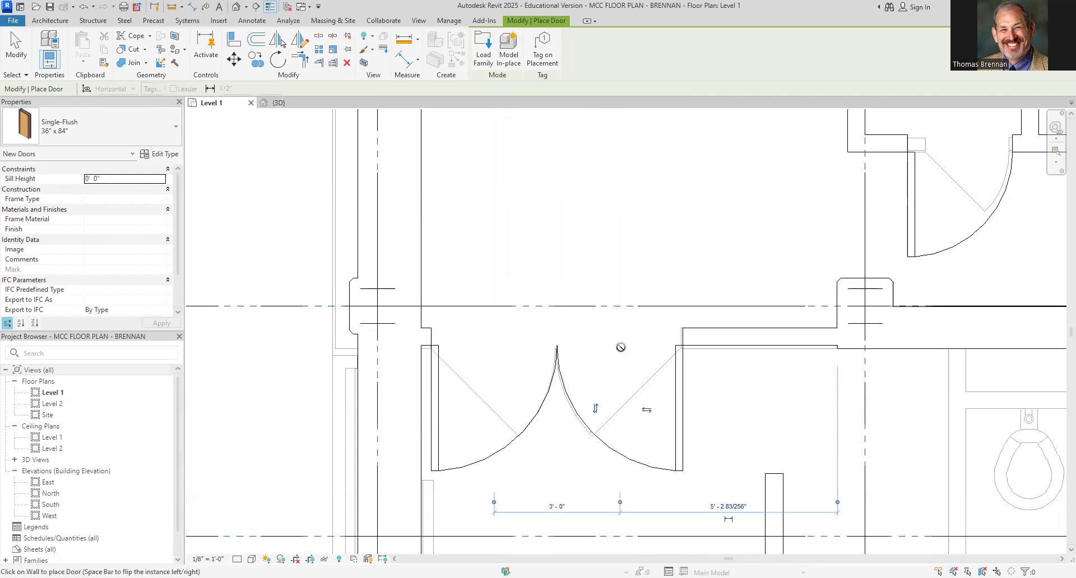
Place a Single-Flush 36" x 84" door in Classroom 170's corridor wall near the Classroom 174 corner, swinging into the classroom.
scroll(663, 235, "down", 2)
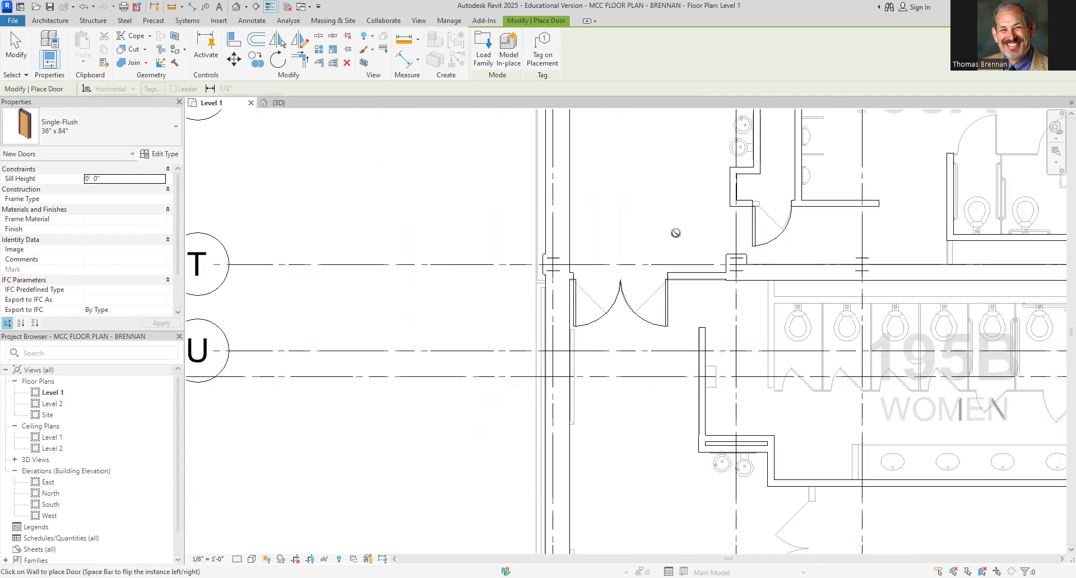
scroll(675, 233, "down", 5)
scroll(619, 261, "down", 1)
middle_click_drag(619, 261, 528, 379)
middle_click_drag(597, 144, 507, 431)
middle_click_drag(501, 306, 481, 374)
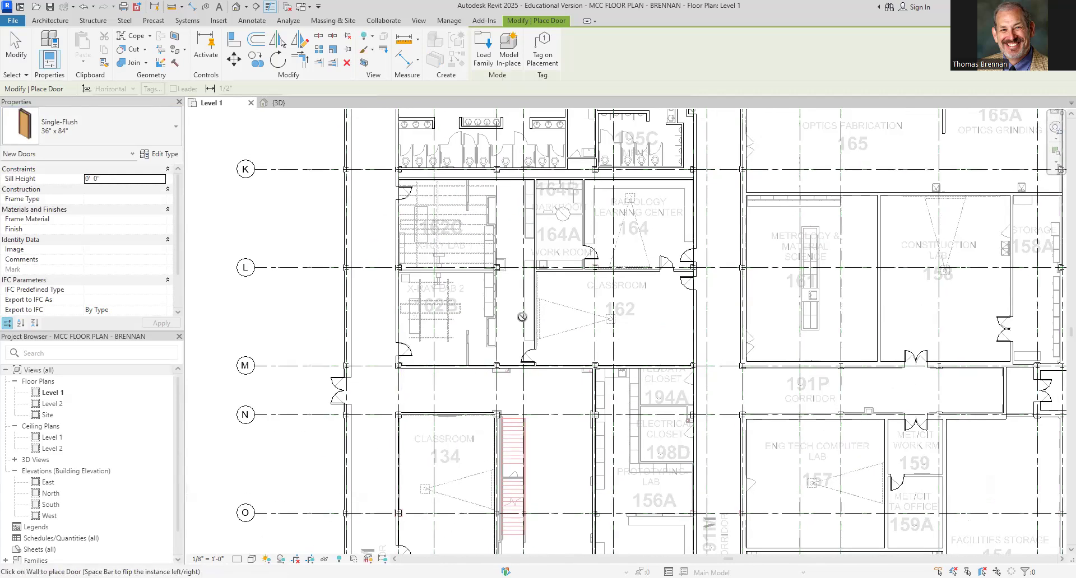
middle_click_drag(463, 252, 483, 316)
middle_click_drag(442, 253, 448, 357)
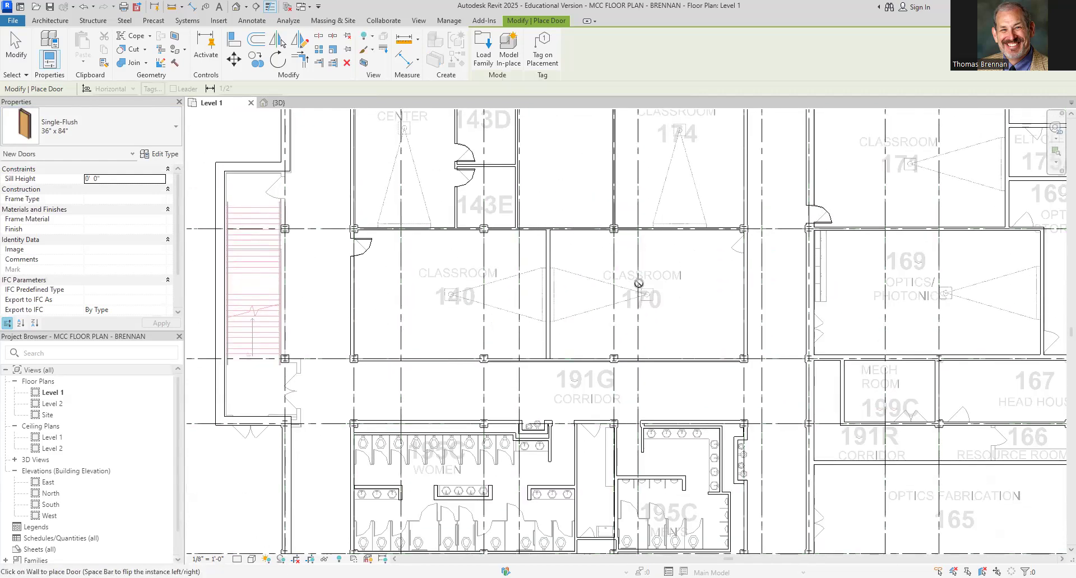
scroll(657, 265, "up", 8)
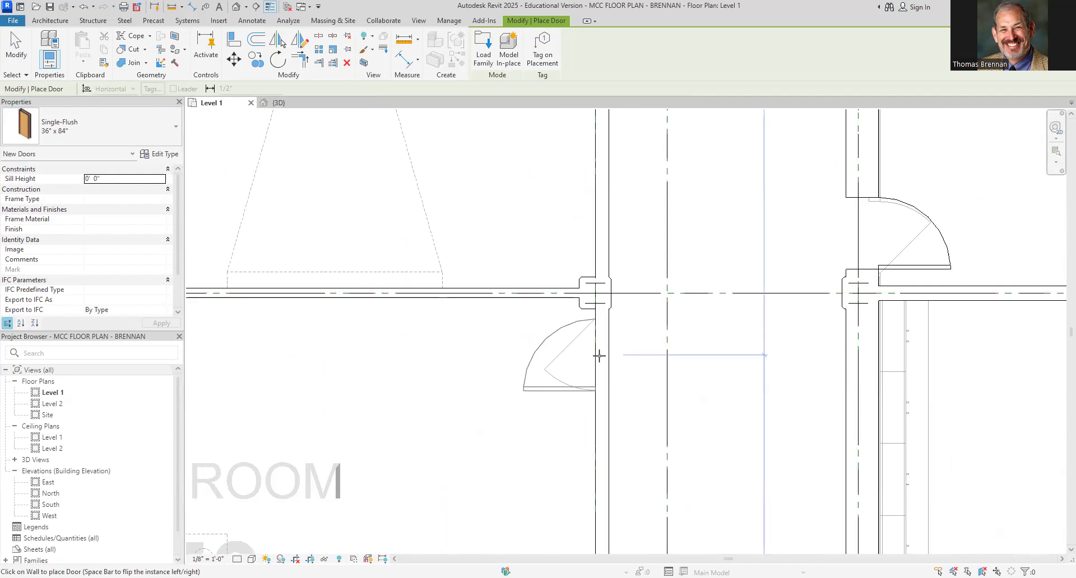
left_click(599, 355)
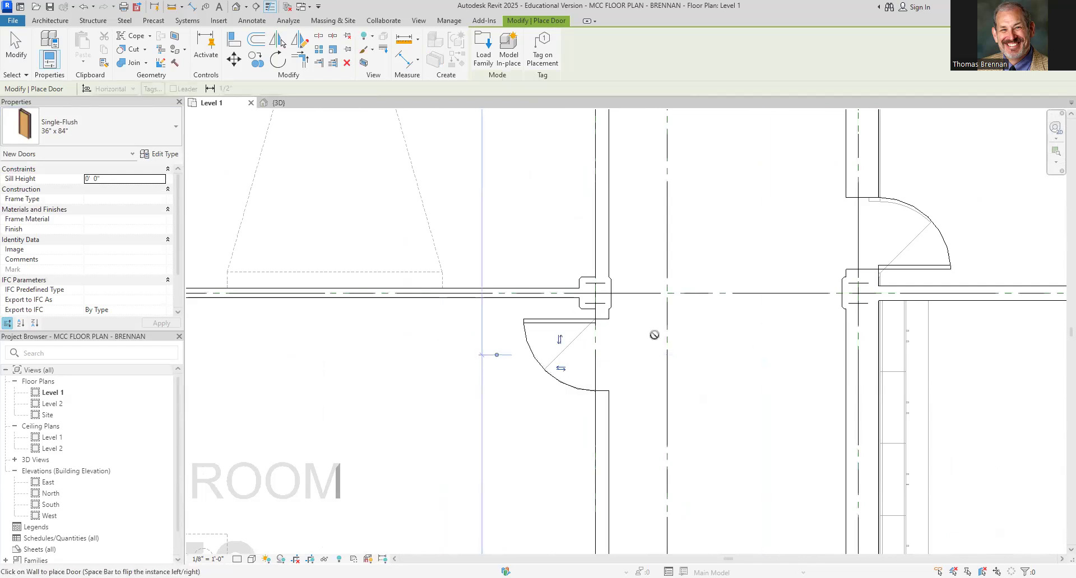
Place two mirrored Single-Flush 36" x 84" doors as a double door in ELT Work Room 175's corridor wall, swinging into the room.
scroll(656, 334, "down", 2)
middle_click_drag(661, 334, 631, 482)
scroll(624, 259, "down", 2)
middle_click_drag(624, 259, 579, 441)
scroll(639, 258, "down", 2)
middle_click_drag(617, 241, 616, 375)
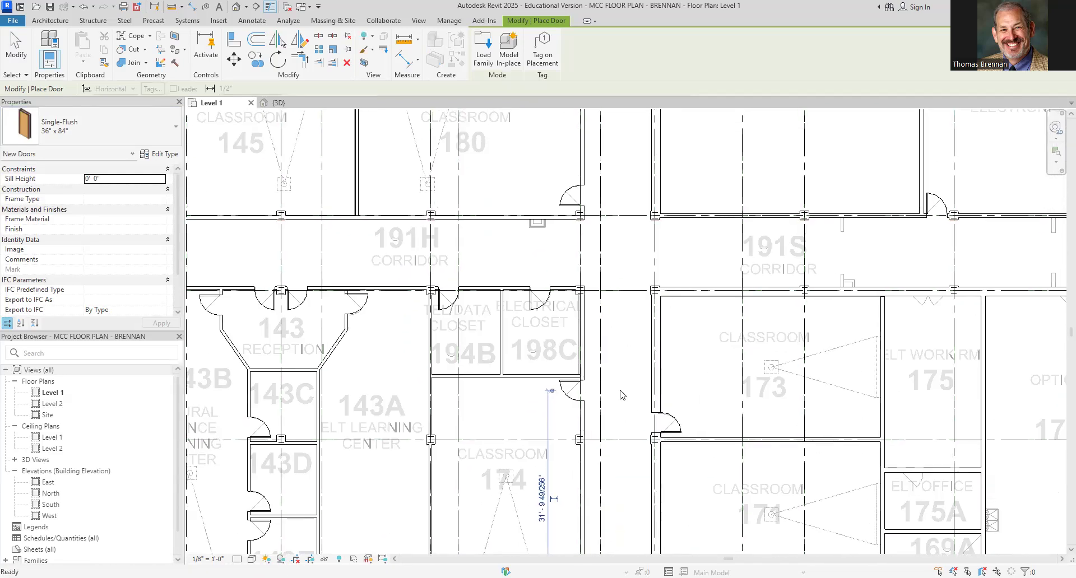
scroll(617, 375, "down", 2)
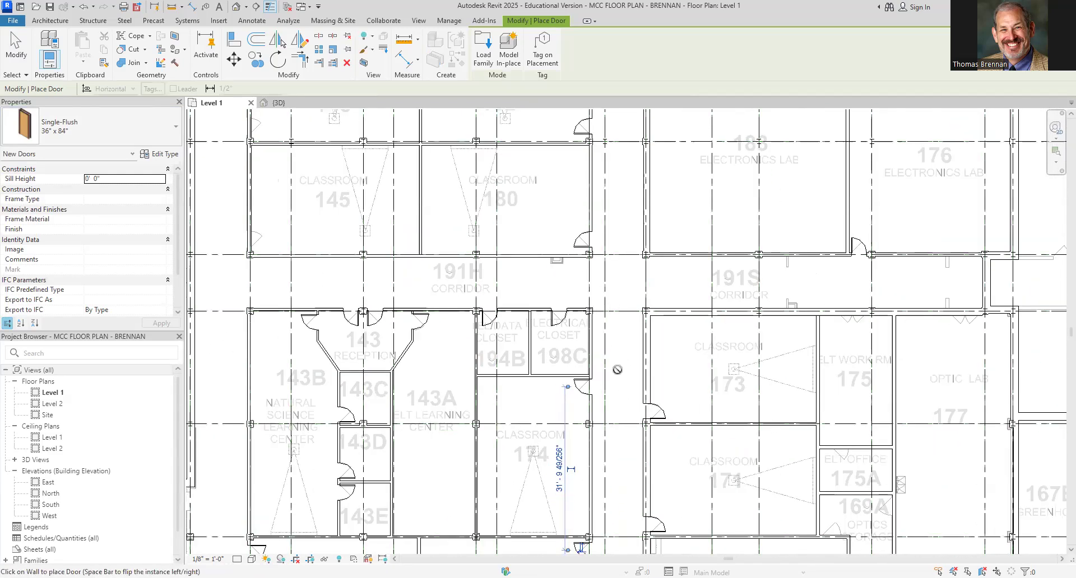
middle_click_drag(746, 370, 473, 352)
scroll(547, 336, "up", 5)
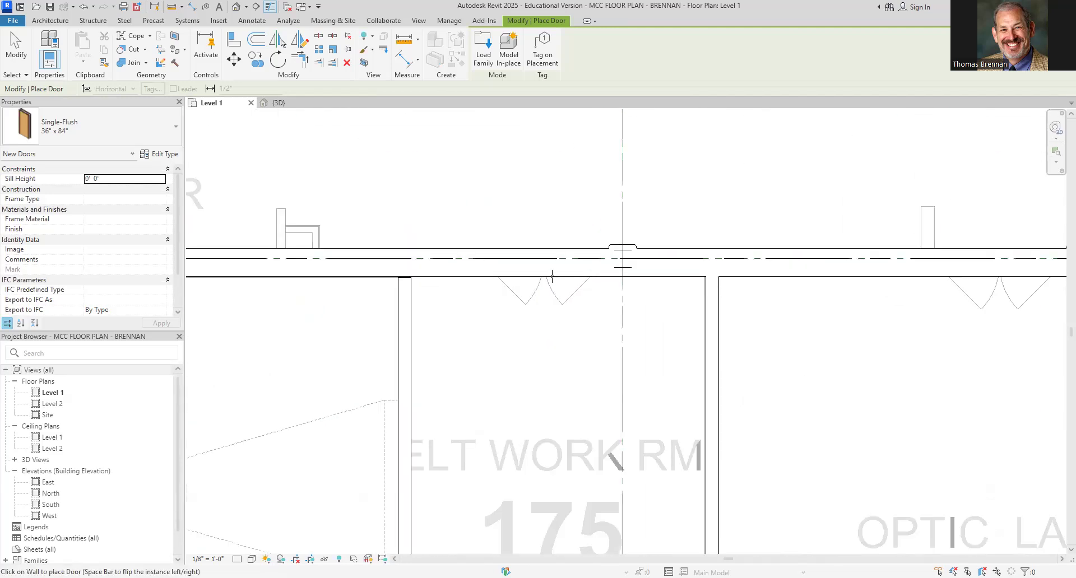
left_click(513, 264)
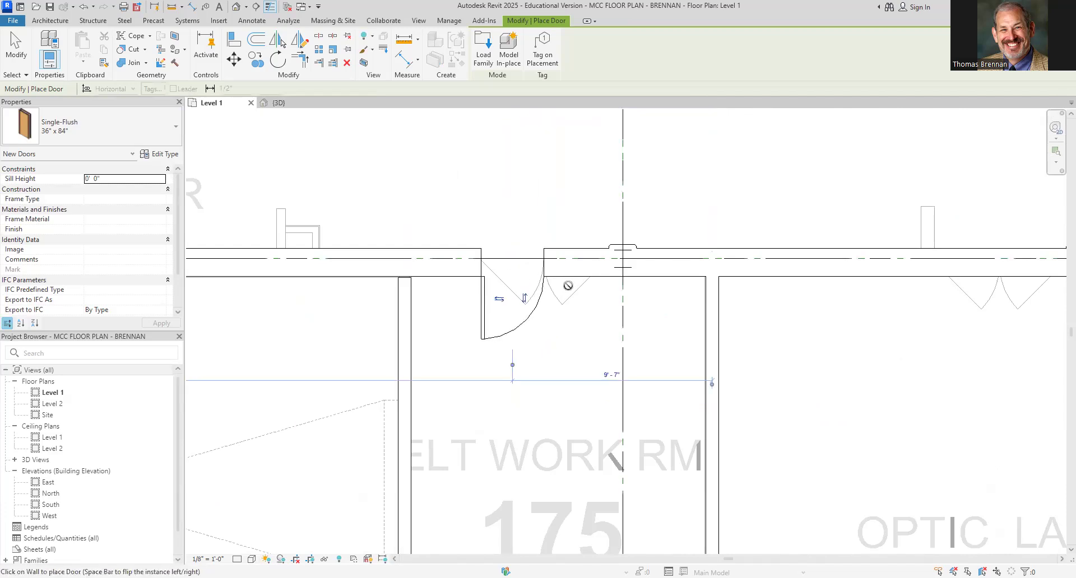
left_click(577, 274)
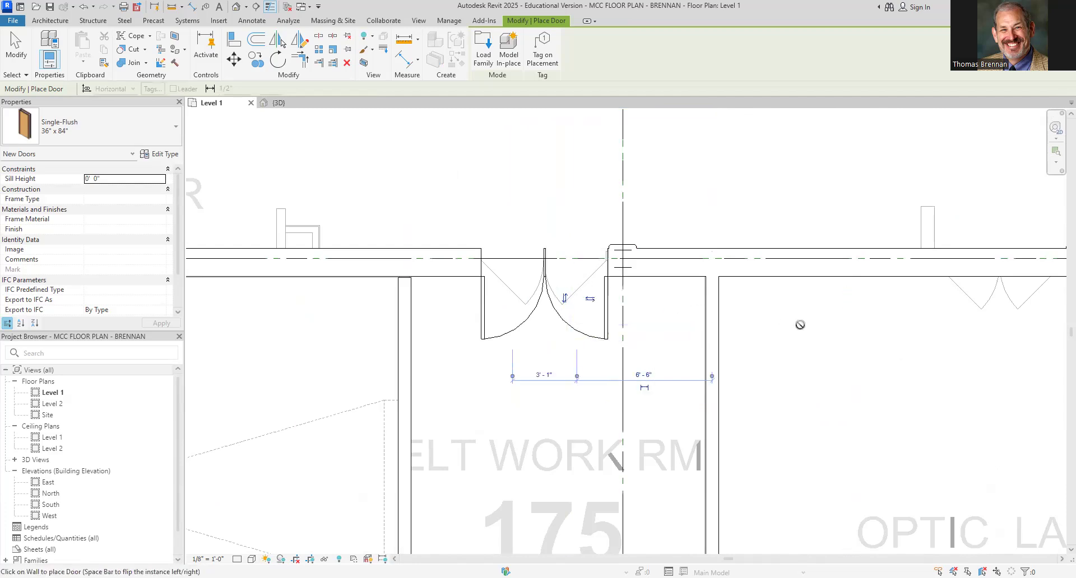
Place two mirrored Single-Flush 36" x 84" doors as a double door in Optic Lab 177's corridor wall, swinging into the lab.
scroll(800, 325, "down", 3)
middle_click_drag(800, 319, 487, 337)
scroll(600, 312, "up", 5)
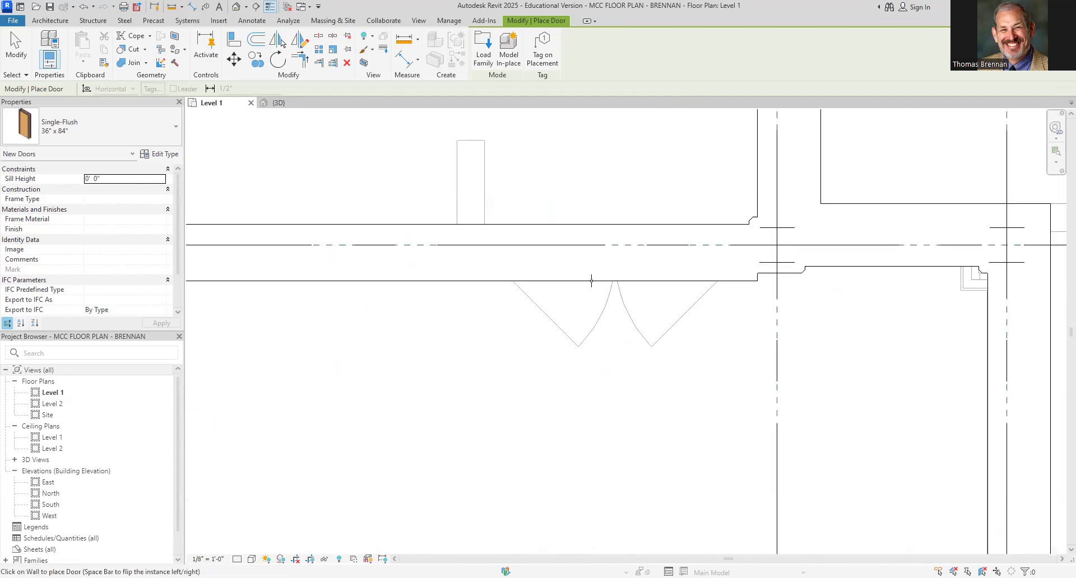
left_click(676, 281)
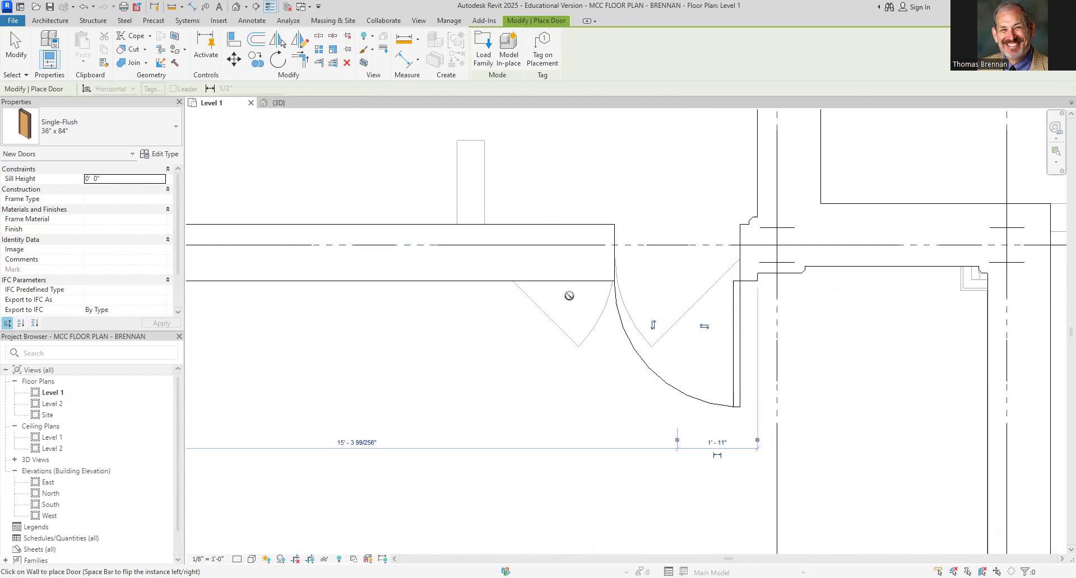
left_click(549, 281)
key("Escape")
key("Escape")
scroll(437, 328, "down", 4)
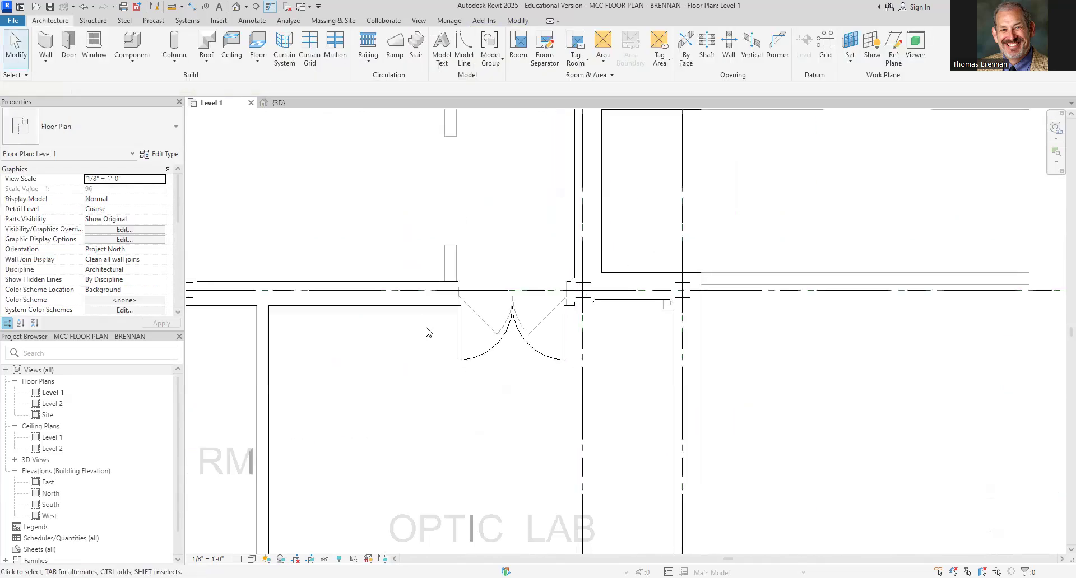
Shift the door nearest the column in ELT Work Room 175's pair so the two doors meet, 3'-0" between centers.
scroll(521, 337, "up", 2)
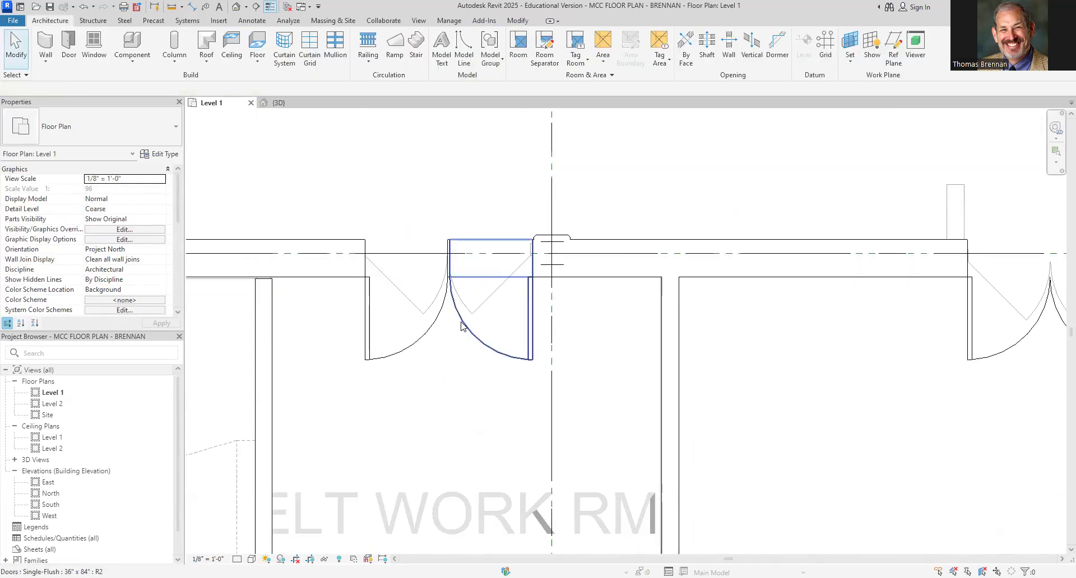
left_click(461, 327)
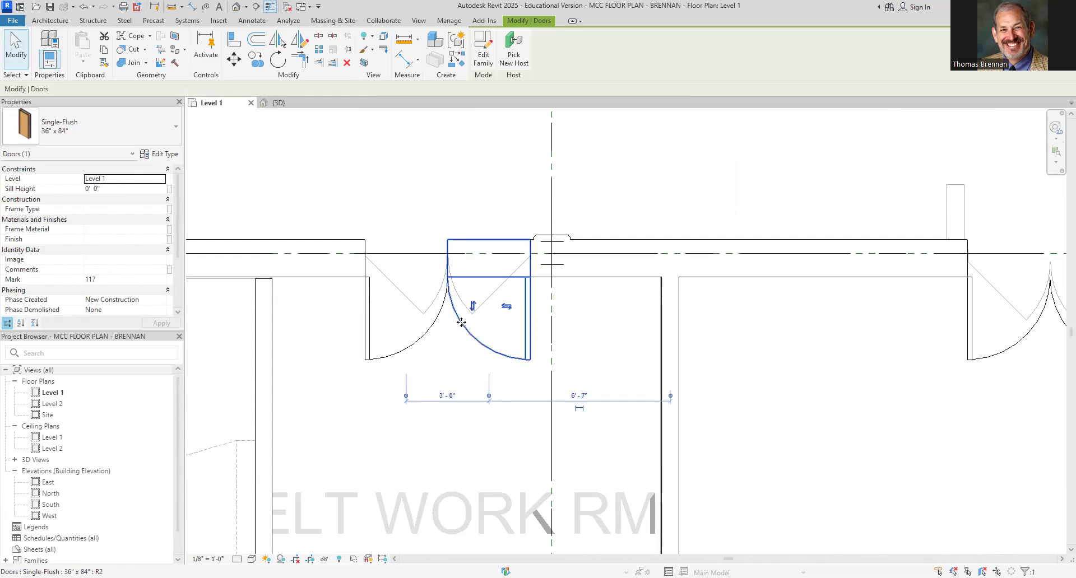
key("Escape")
scroll(715, 168, "down", 5)
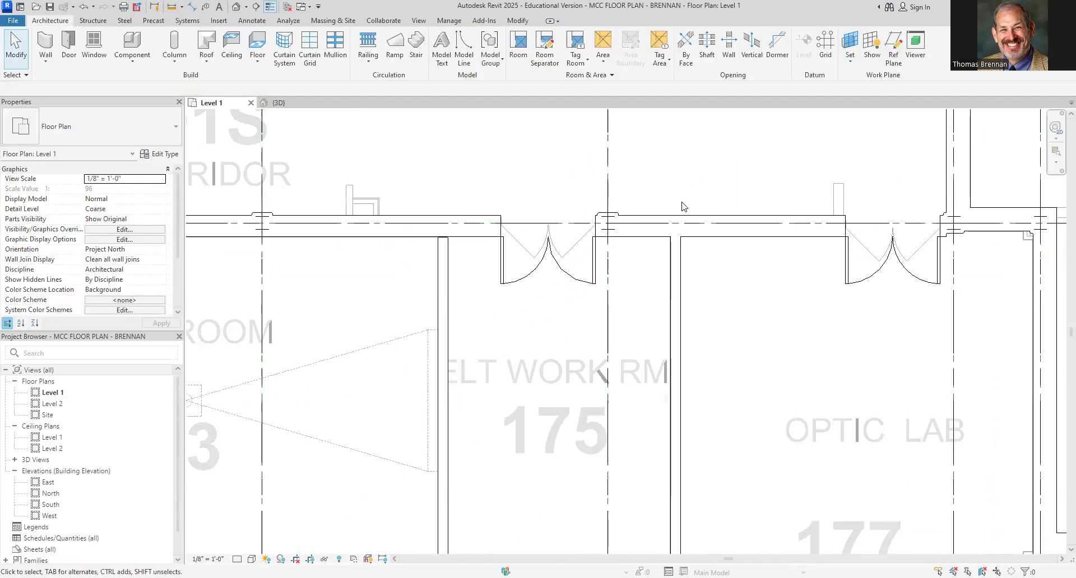
Place two mirrored Single-Flush 36" x 84" doors as a double door in Metrology & Material Science 161's wall near Corridor 191P, swinging inward.
middle_click_drag(712, 241, 675, 334)
scroll(675, 331, "down", 3)
middle_click_drag(584, 274, 607, 307)
scroll(546, 369, "down", 3)
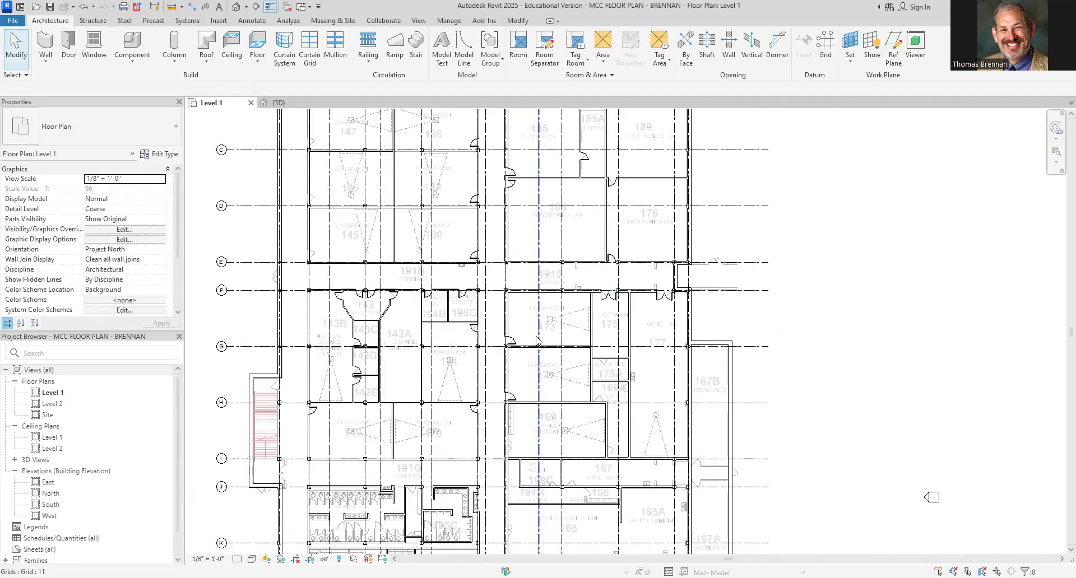
middle_click_drag(536, 345, 599, 120)
scroll(682, 323, "up", 3)
scroll(751, 322, "up", 3)
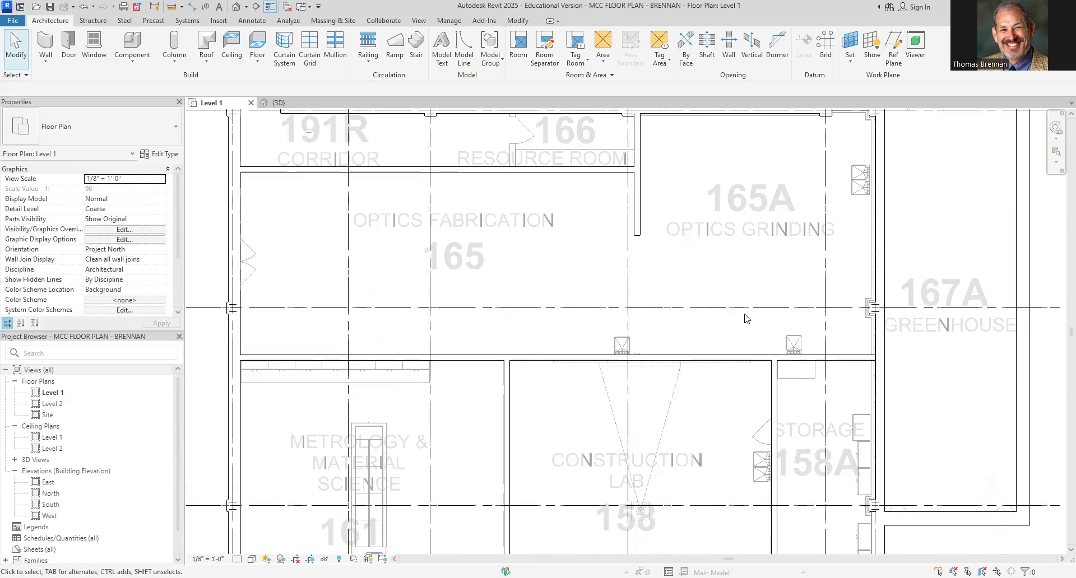
middle_click_drag(728, 315, 716, 150)
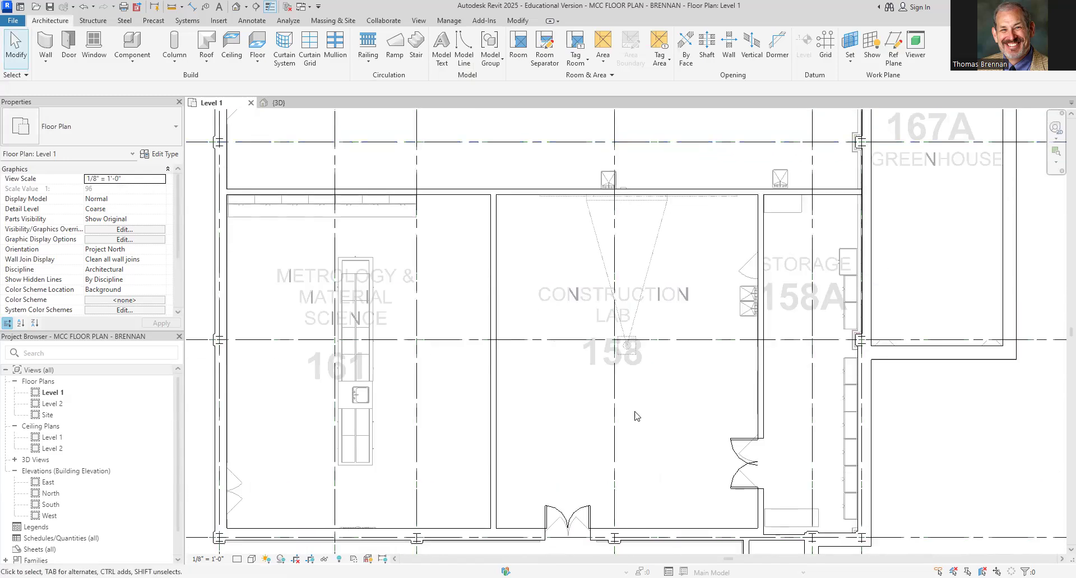
middle_click_drag(633, 434, 765, 251)
scroll(765, 251, "down", 1)
scroll(405, 314, "up", 6)
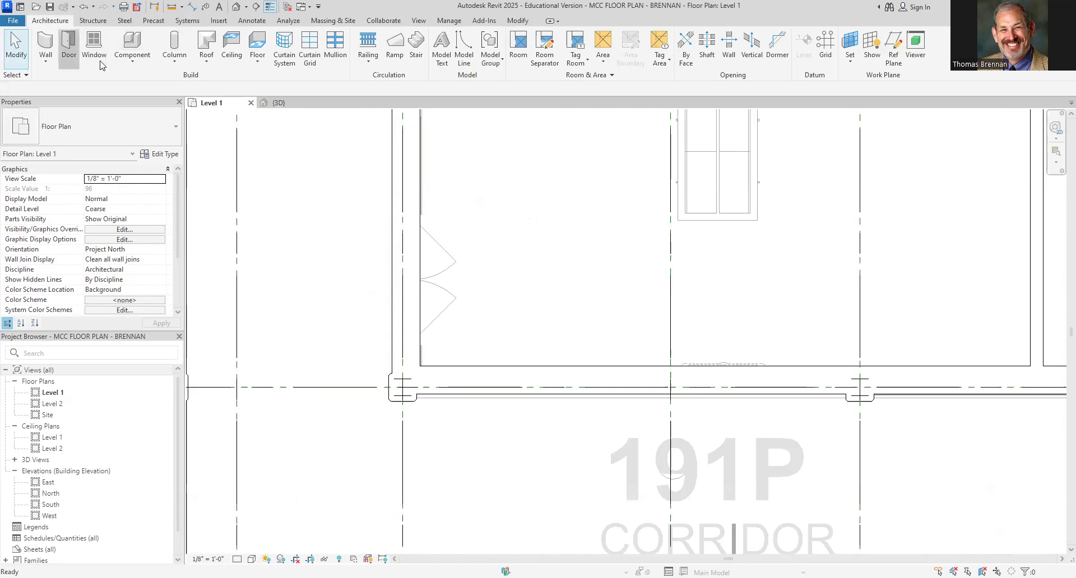
left_click(68, 45)
left_click(417, 312)
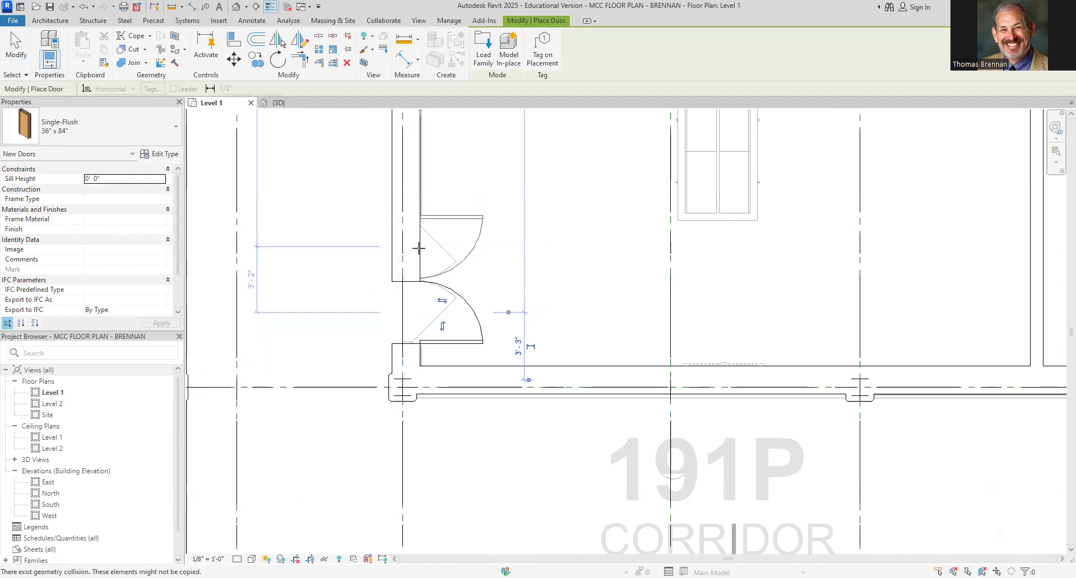
left_click(418, 249)
Place a Single-Flush 36" x 84" door in Tel/Data Closet 194A's corridor wall, hinged near the column and swinging into the closet.
scroll(524, 328, "down", 3)
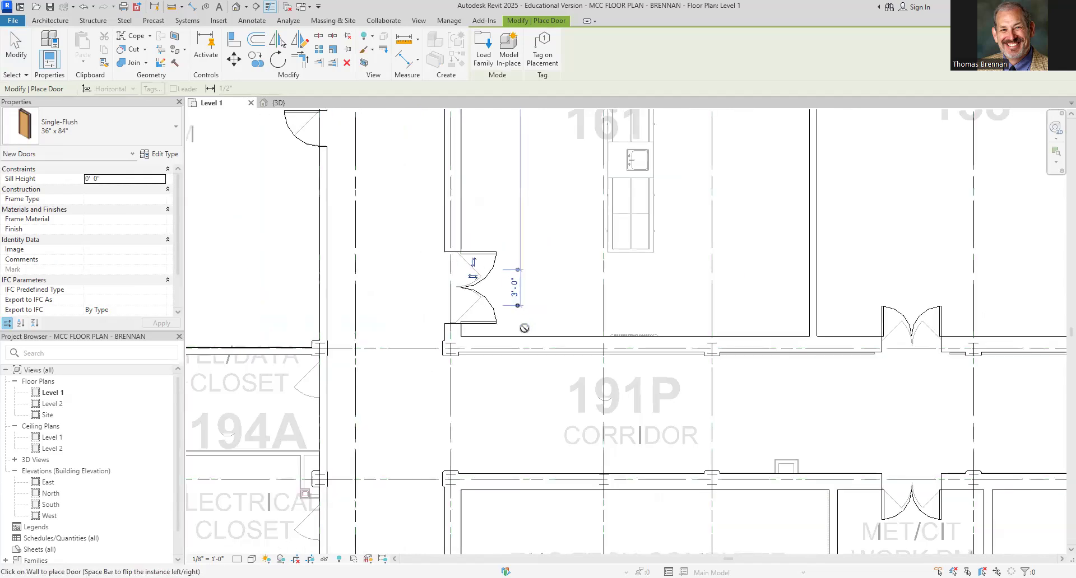
scroll(515, 356, "down", 2)
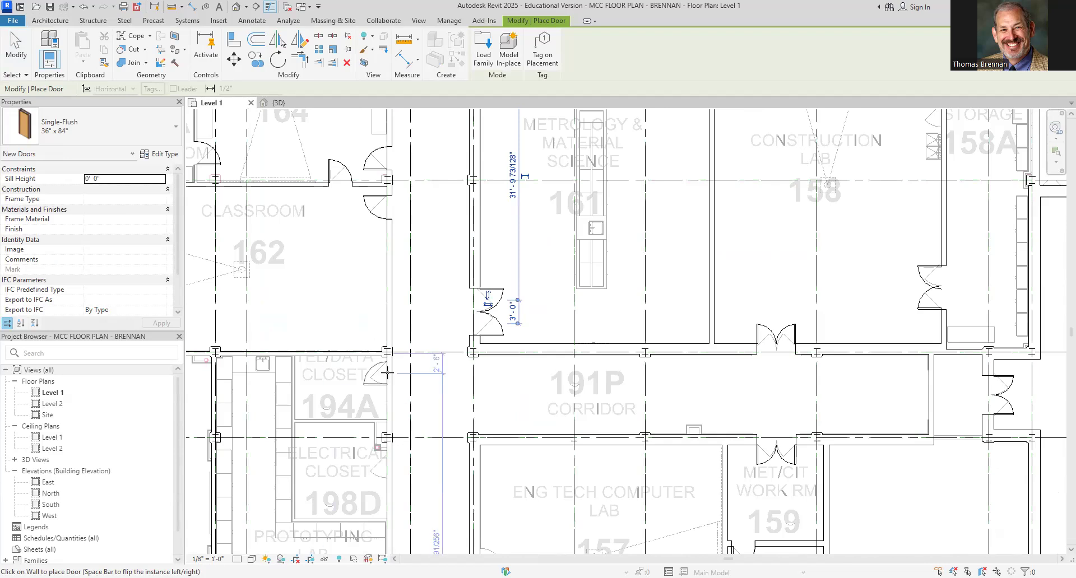
scroll(386, 371, "up", 5)
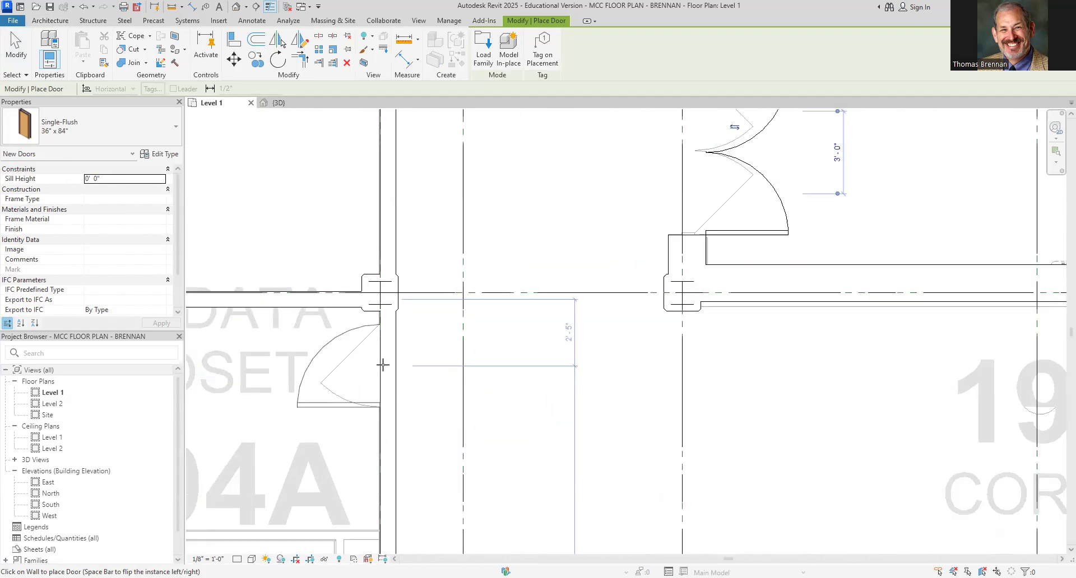
key("space")
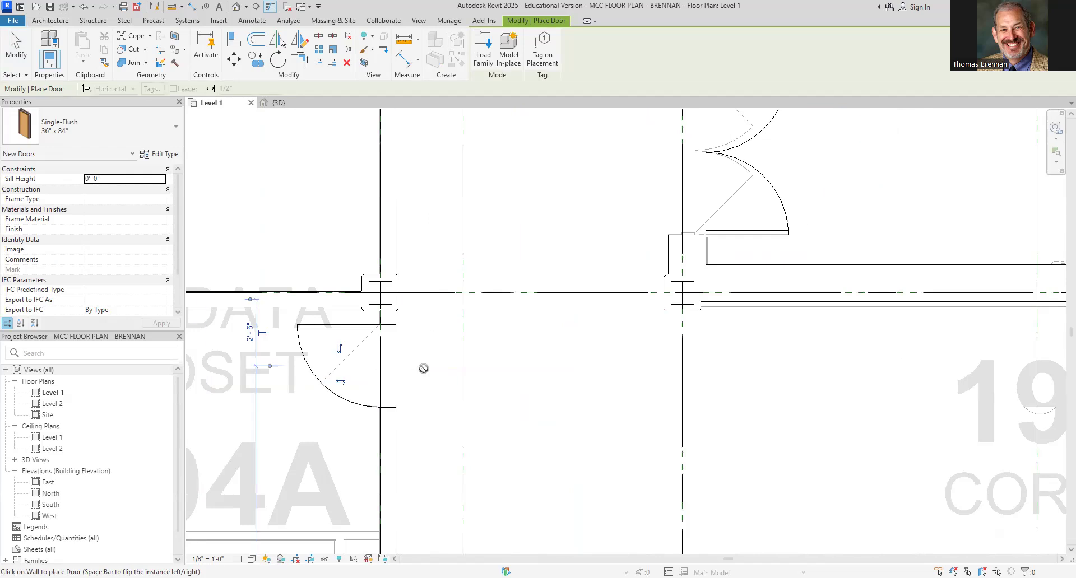
Place a Single-Flush 36" x 84" door in Eng Tech Computer Lab 157's corridor wall over the underlay door, swinging into the lab.
scroll(504, 365, "down", 5)
scroll(507, 363, "down", 3)
scroll(533, 370, "up", 4)
scroll(536, 377, "up", 5)
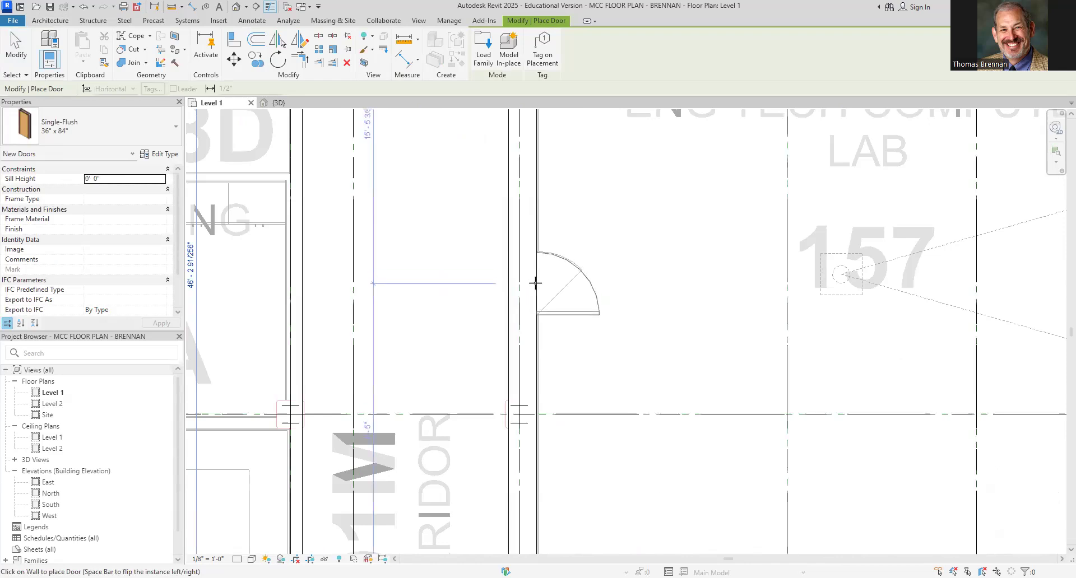
Examine the Level 1 plan from Corridor 191P through the remaining wings for underlay doors that still need modeling.
scroll(504, 325, "down", 5)
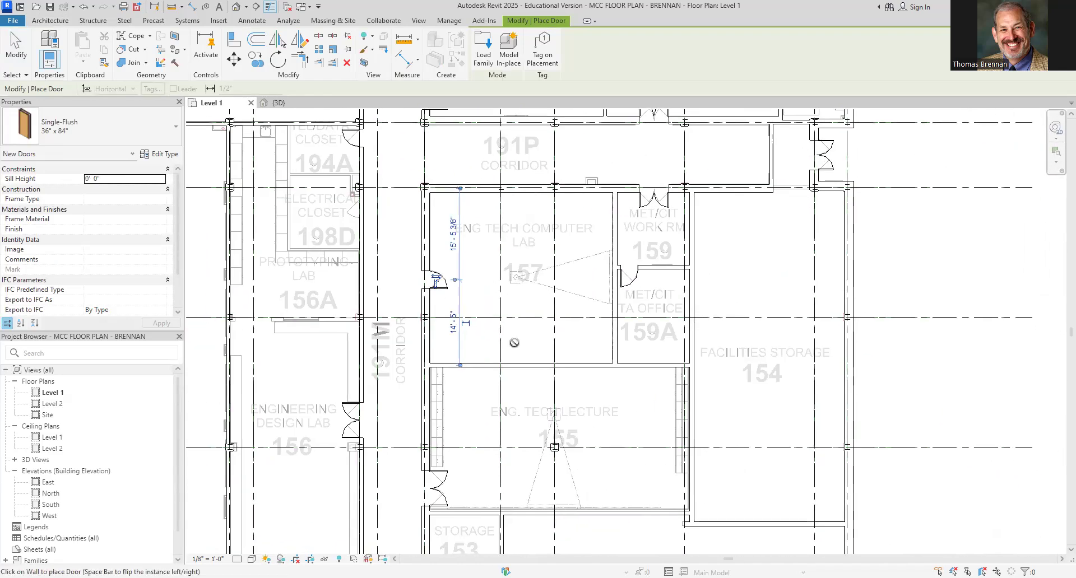
scroll(520, 357, "down", 3)
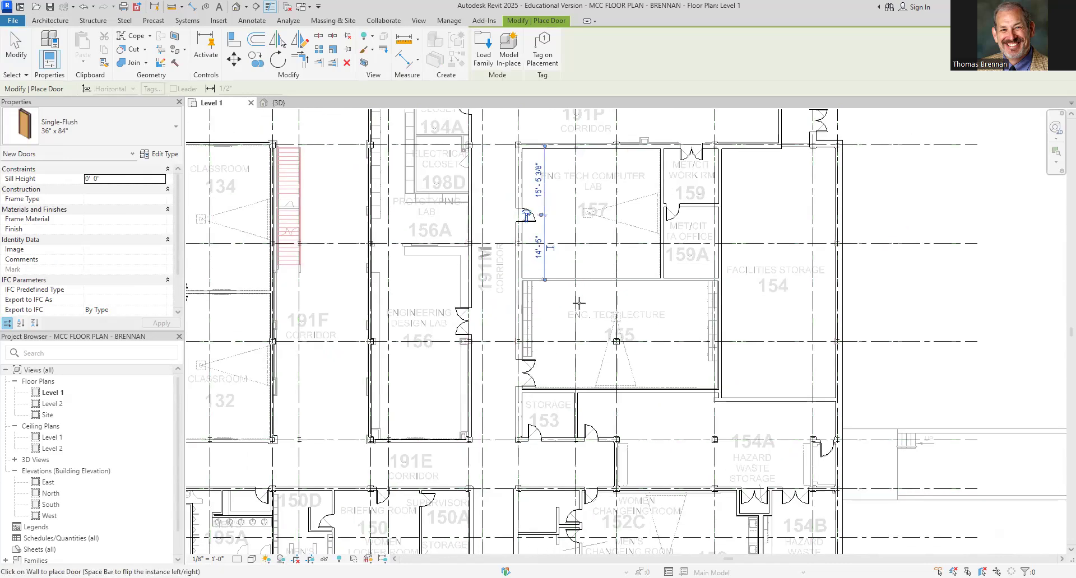
scroll(571, 357, "down", 2)
middle_click_drag(577, 363, 623, 255)
middle_click_drag(579, 407, 575, 305)
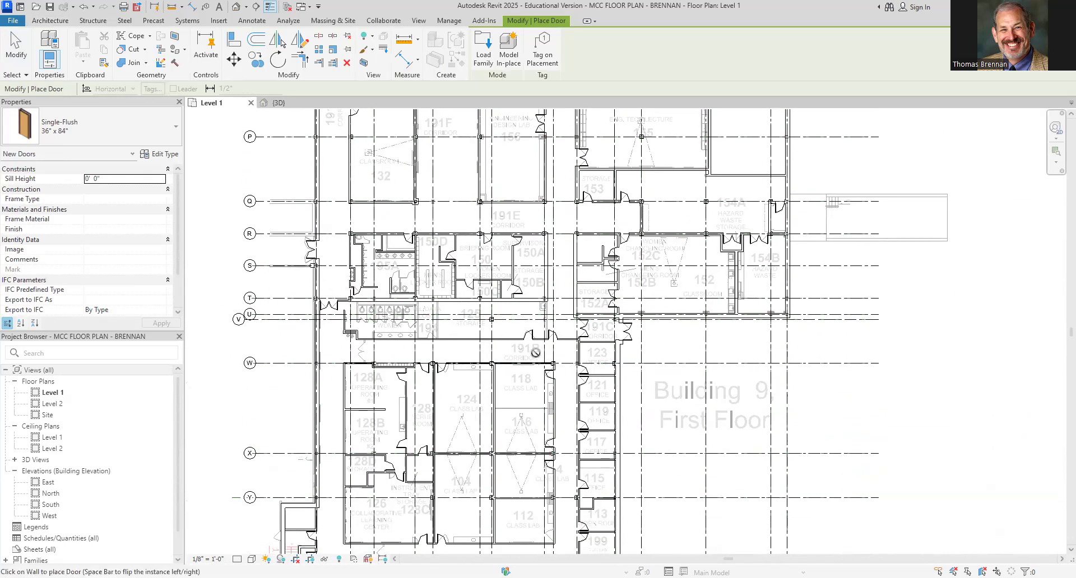
middle_click_drag(534, 348, 497, 423)
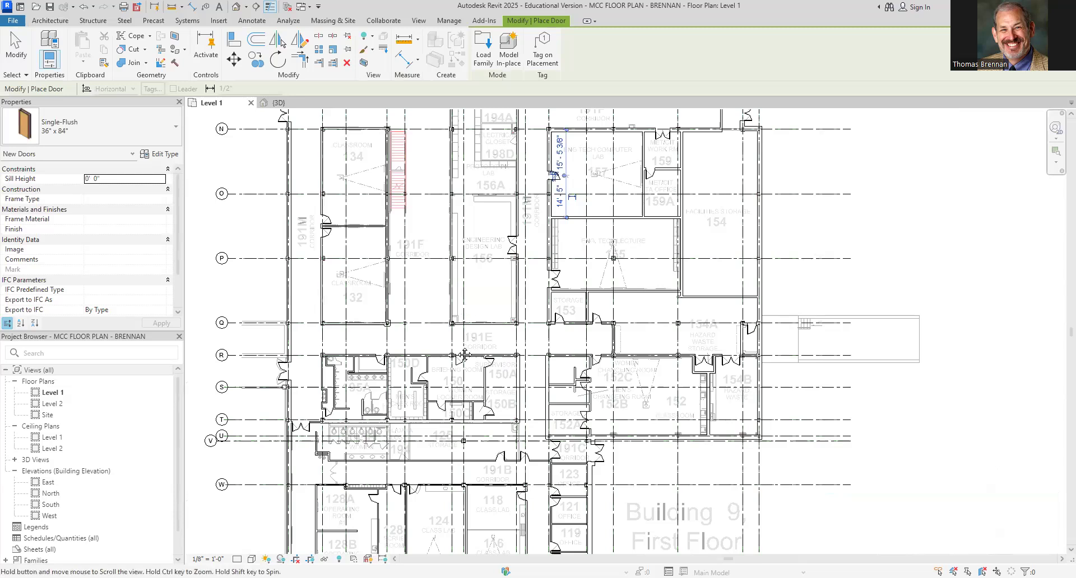
middle_click_drag(470, 328, 451, 438)
middle_click_drag(414, 352, 399, 461)
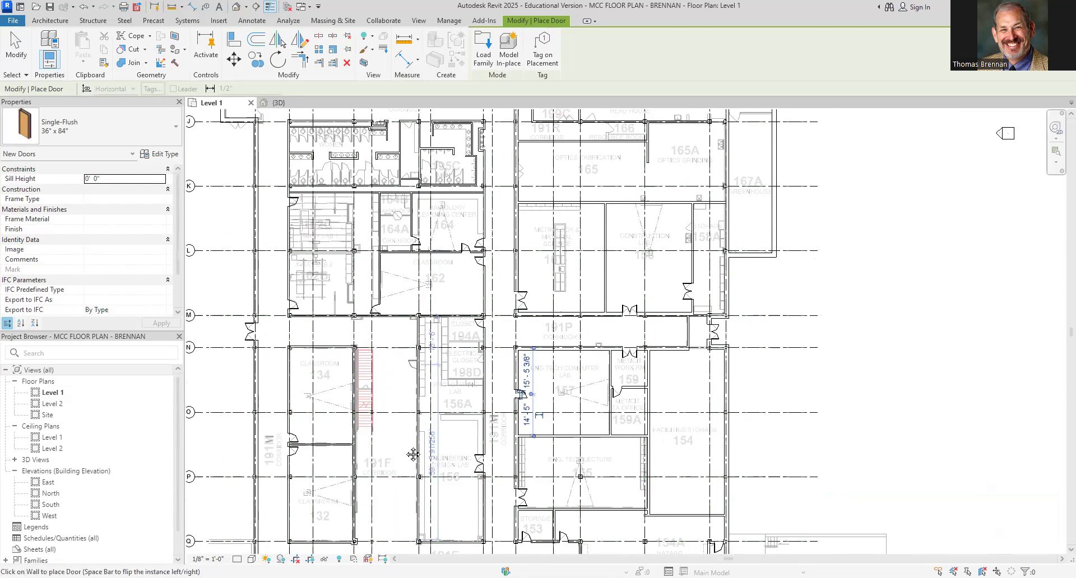
middle_click_drag(435, 267, 420, 376)
key("Escape")
key("Escape")
scroll(445, 370, "down", 2)
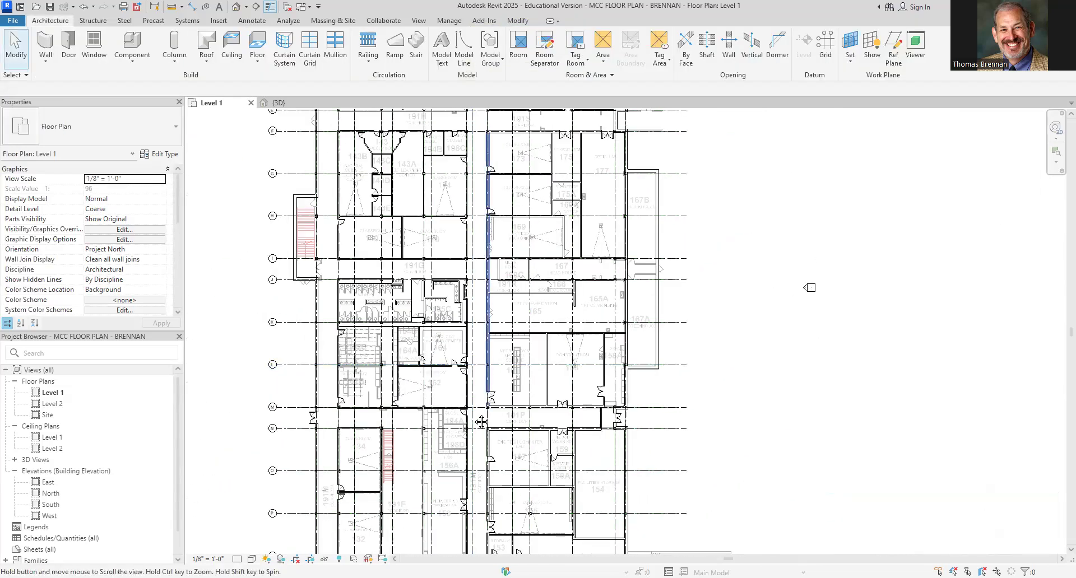
middle_click_drag(503, 274, 471, 388)
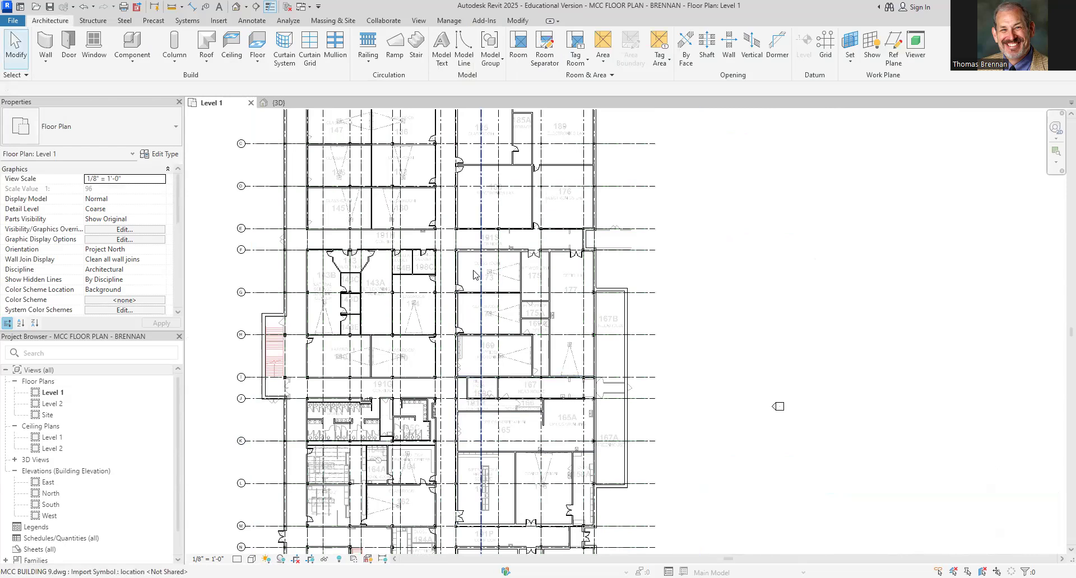
Place Single-Flush 36" x 84" doors in Optics Storage 169A's walls shared with Optics/Photonics 169 and Optic Lab 177, both swinging into the storage room.
scroll(541, 322, "up", 5)
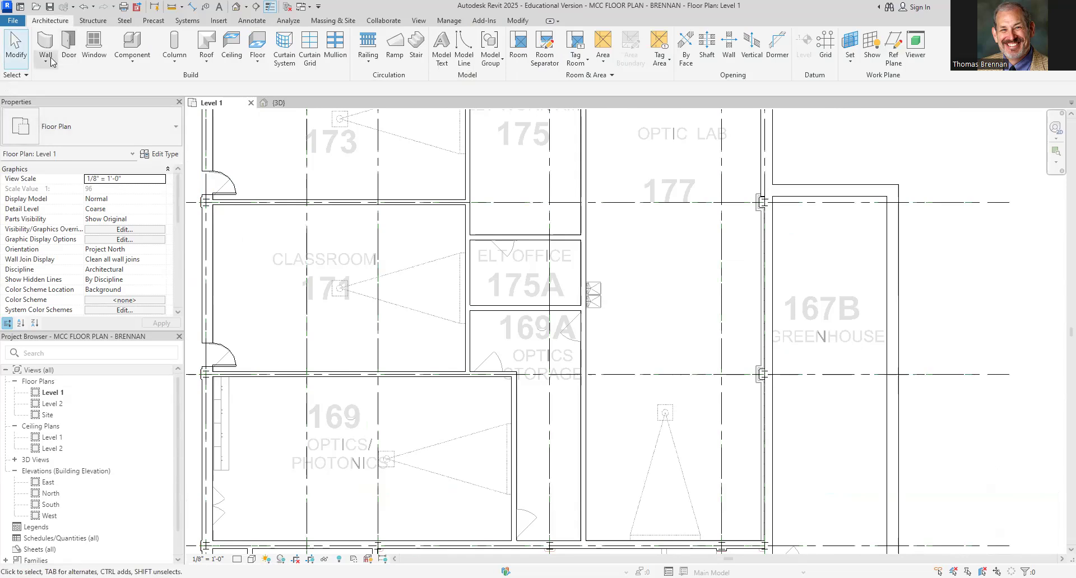
left_click(68, 47)
scroll(513, 325, "up", 3)
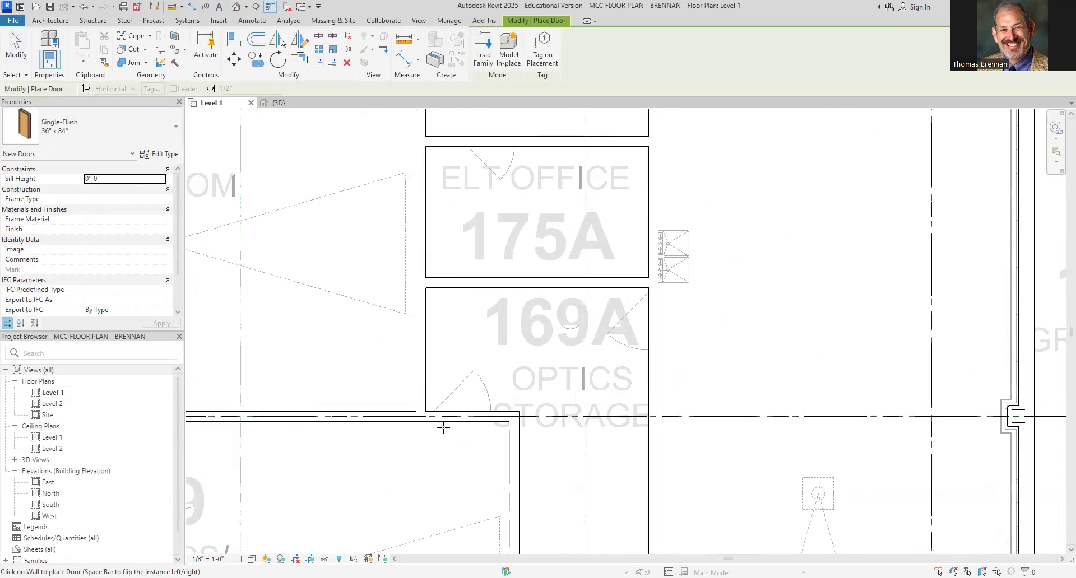
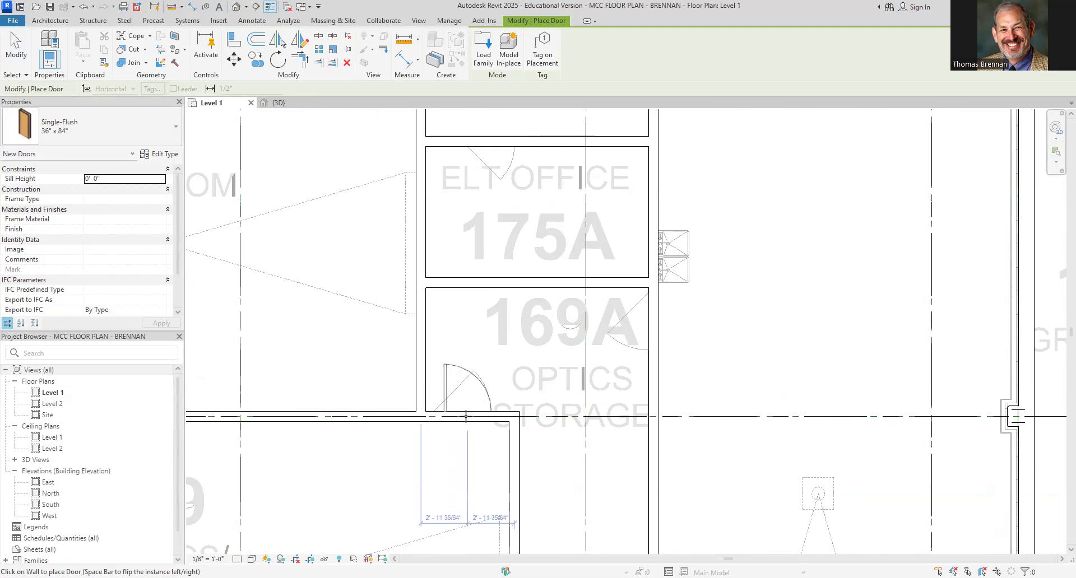
left_click(467, 415)
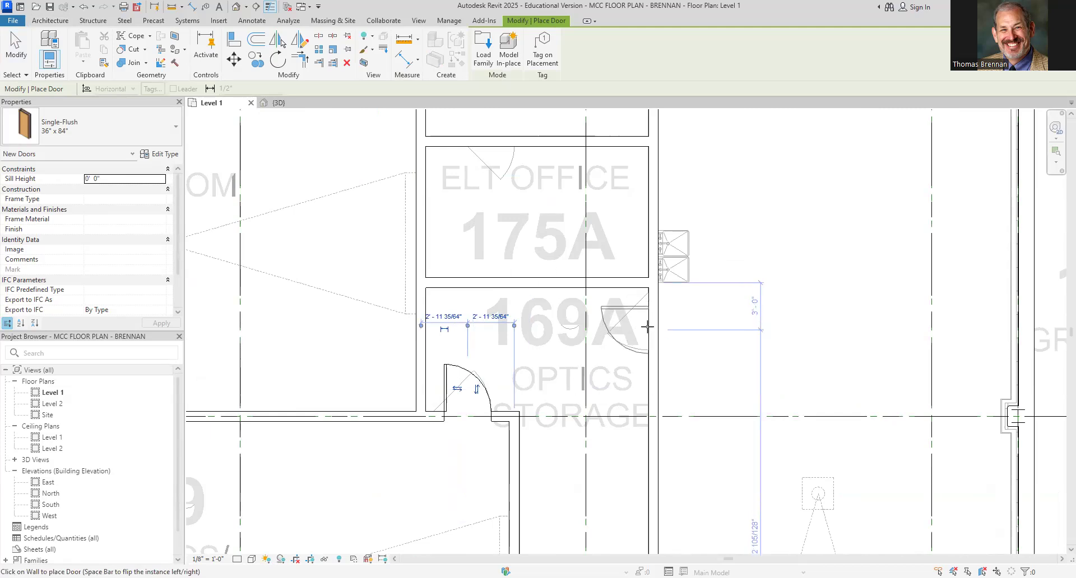
left_click(649, 326)
Place a Single-Flush 36" x 84" door in the wall between ELT Work Room 175 and ELT Office 175A, swinging into the office.
scroll(487, 245, "down", 2)
middle_click_drag(485, 240, 499, 352)
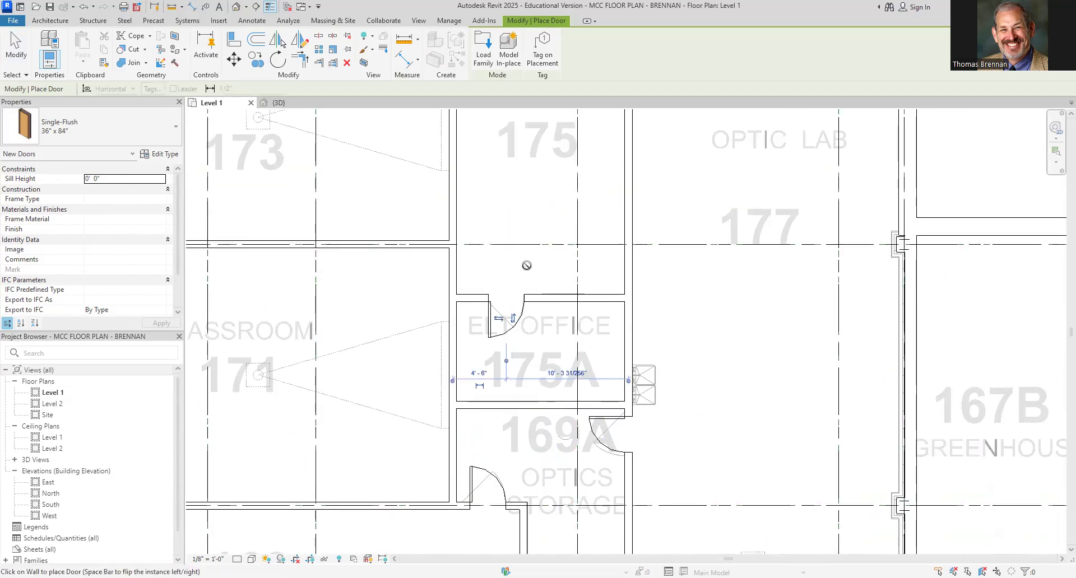
scroll(506, 302, "down", 4)
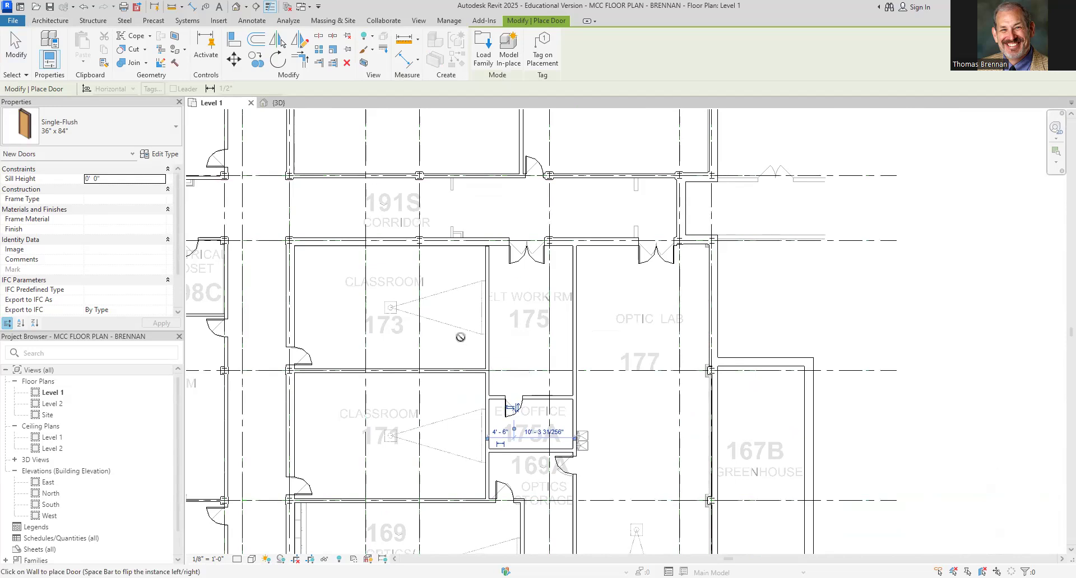
scroll(468, 312, "down", 4)
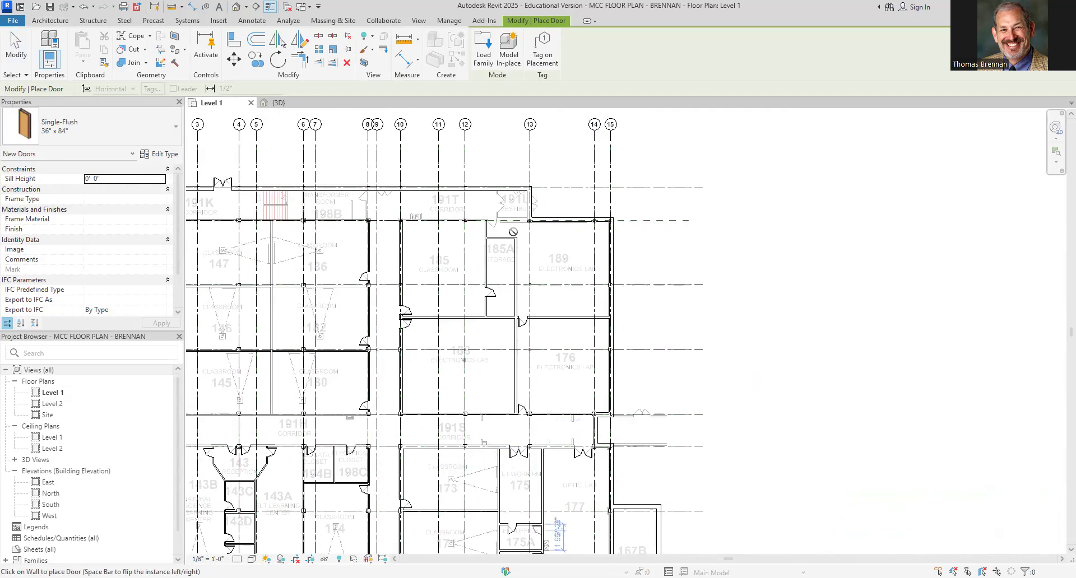
Place a pair of Single-Flush 36" x 84" doors in Vestibule 191U's exterior wall over the underlay doors, swinging outward.
scroll(513, 231, "up", 5)
left_click(555, 199)
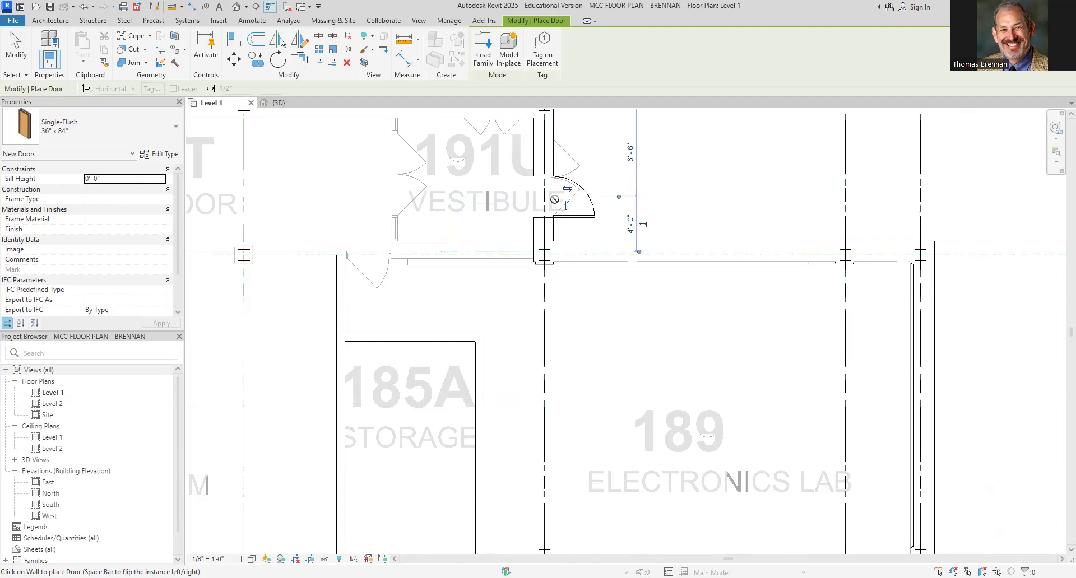
left_click(553, 157)
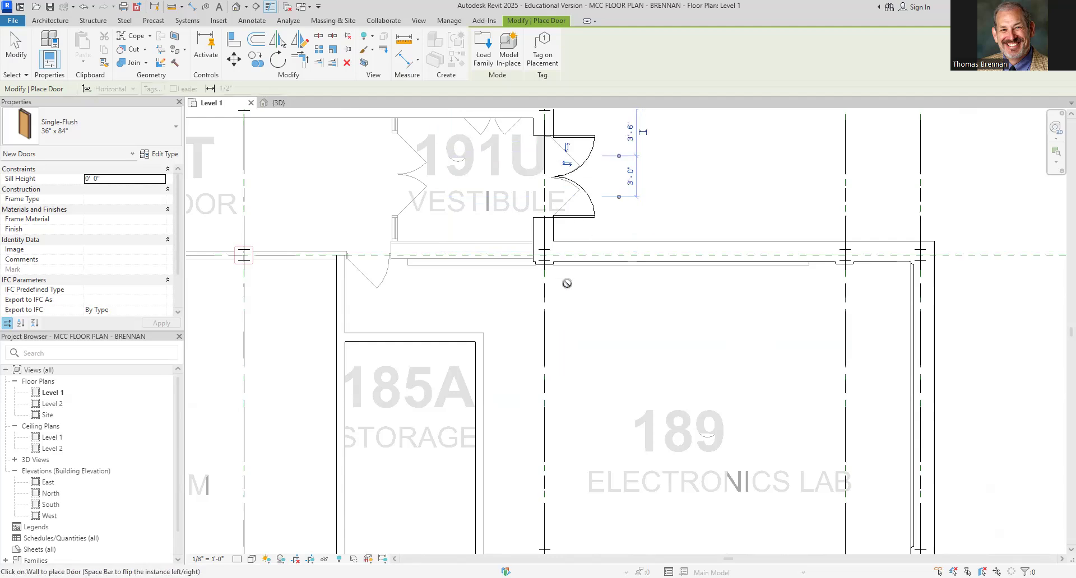
key("Escape")
key("Escape")
Place two facing Single-Flush 36" x 84" doors in Corridor 191T's exterior wall near Transformer Room 198B, swinging into the corridor.
scroll(497, 324, "down", 3)
middle_click_drag(498, 324, 729, 316)
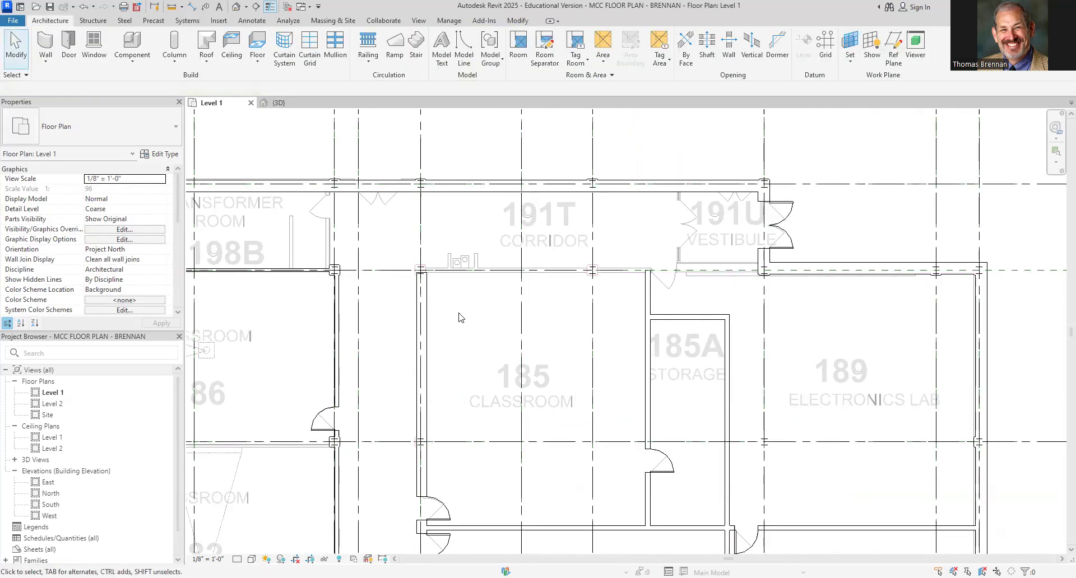
scroll(473, 241, "up", 3)
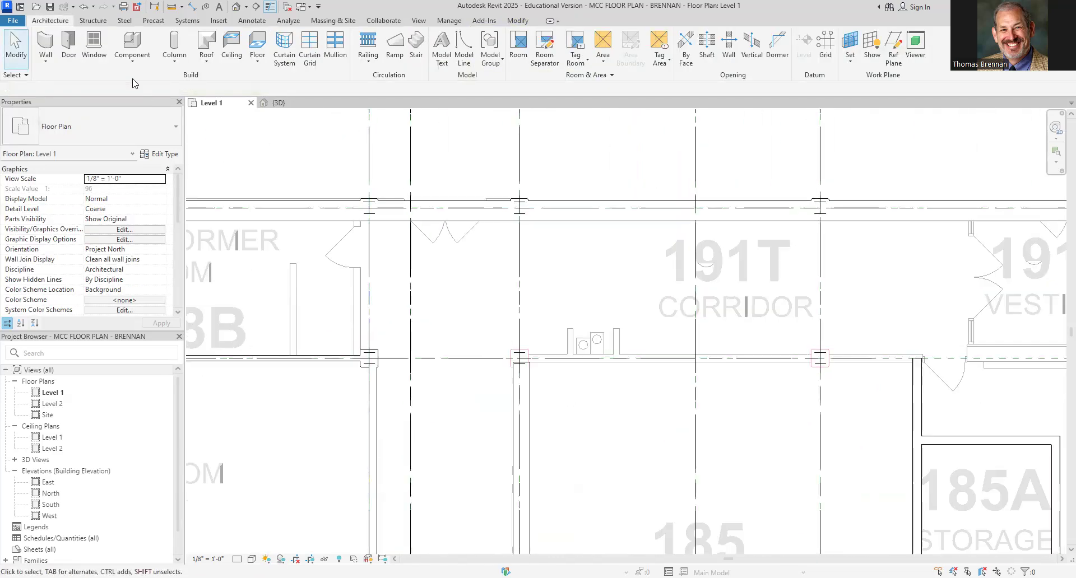
left_click(69, 44)
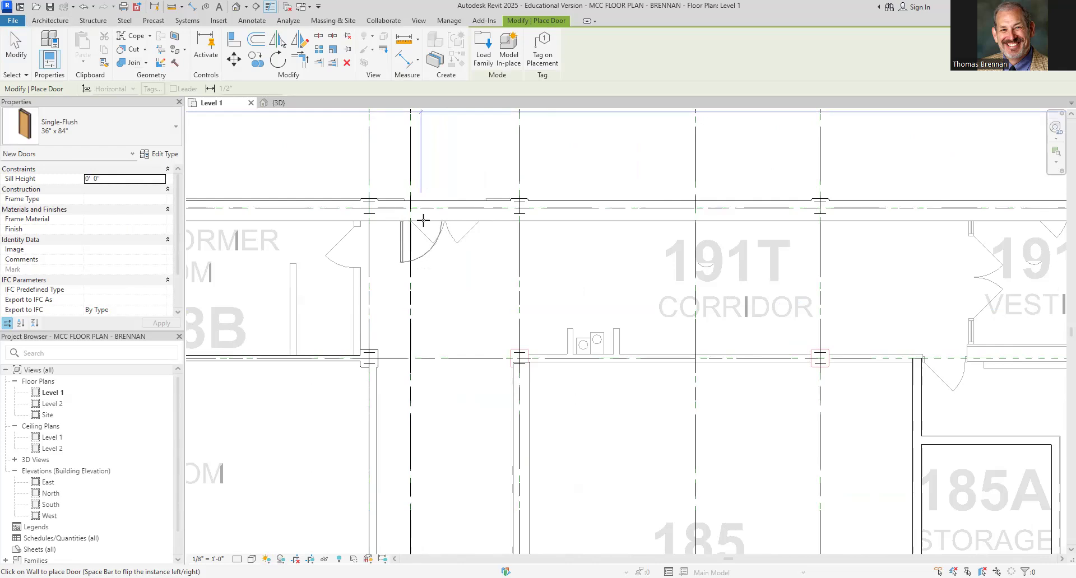
left_click(442, 221)
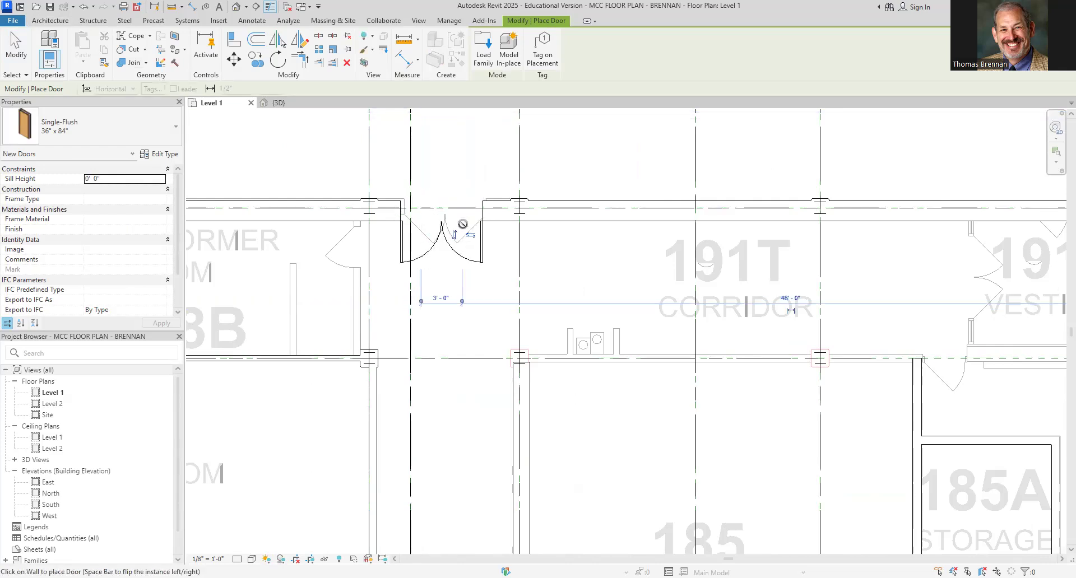
key("Escape")
key("Escape")
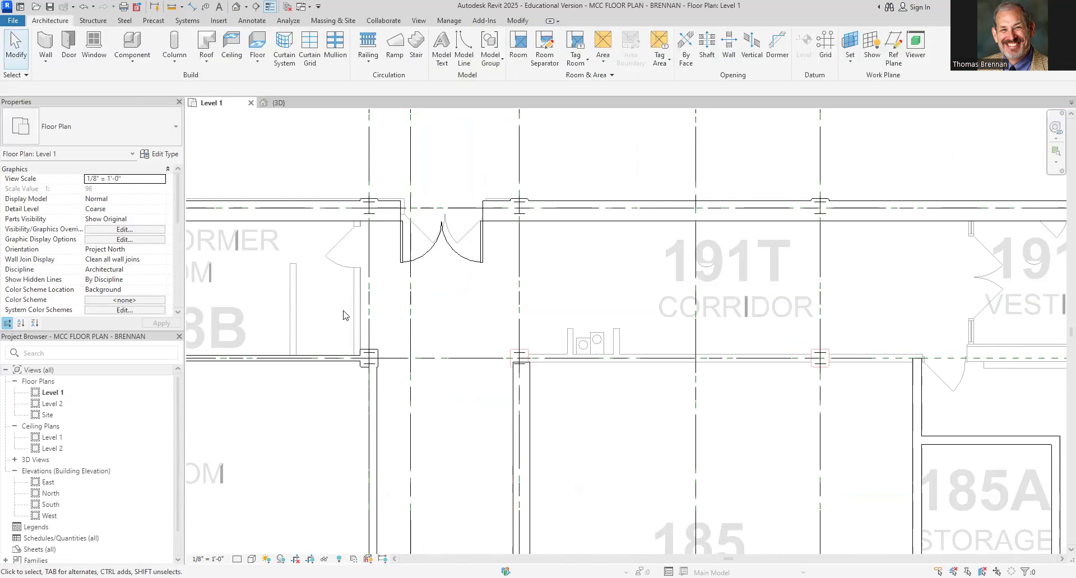
Draw a Generic - 4 3/4" wall about 9'-10" long between Transformer Room 198B and the corridor, from the classroom wall to the exterior wall.
scroll(352, 318, "down", 3)
left_click(416, 322)
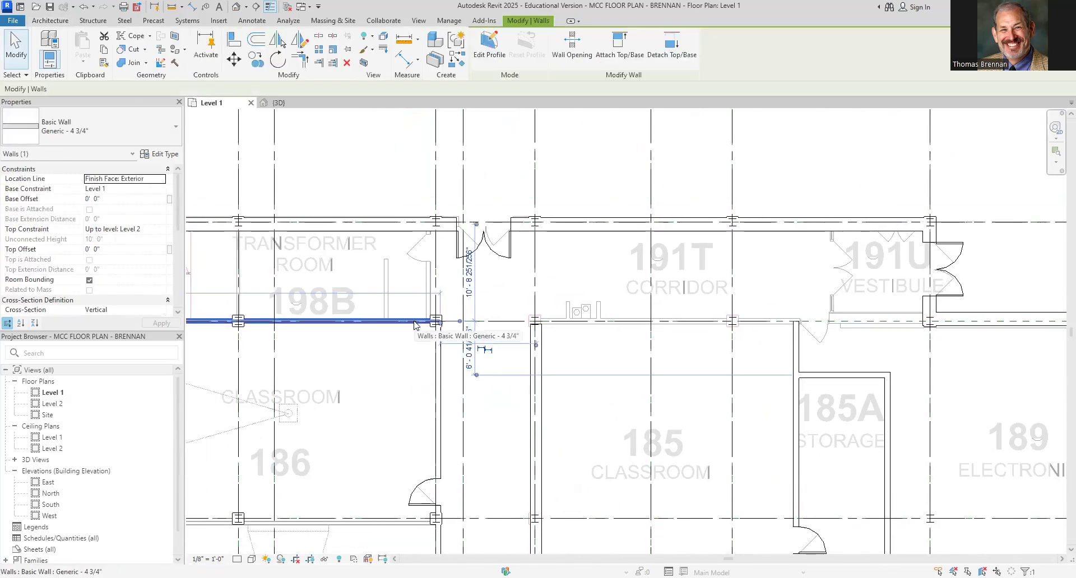
right_click(416, 324)
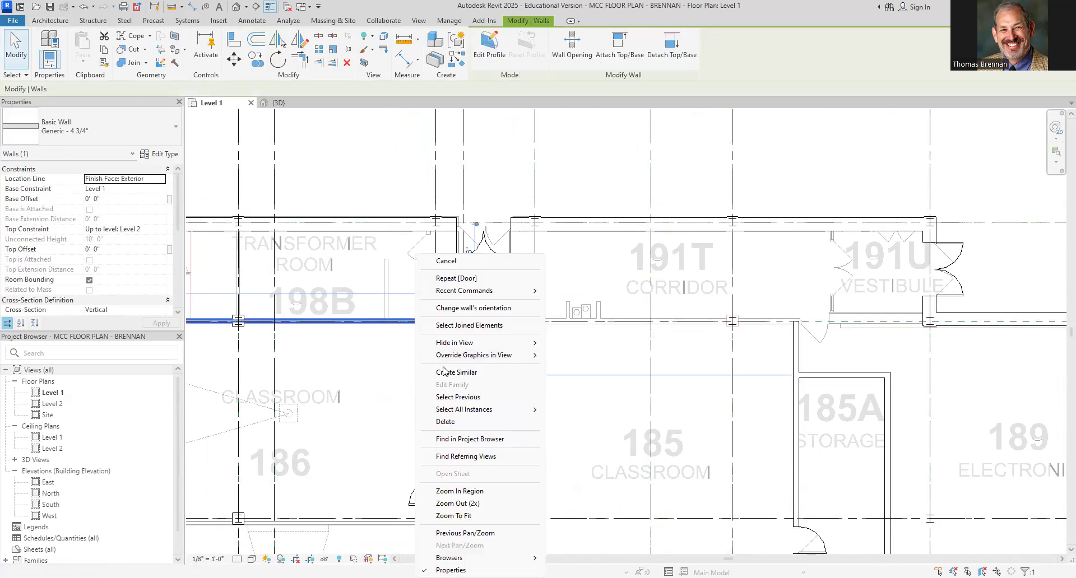
left_click(449, 373)
scroll(427, 319, "up", 4)
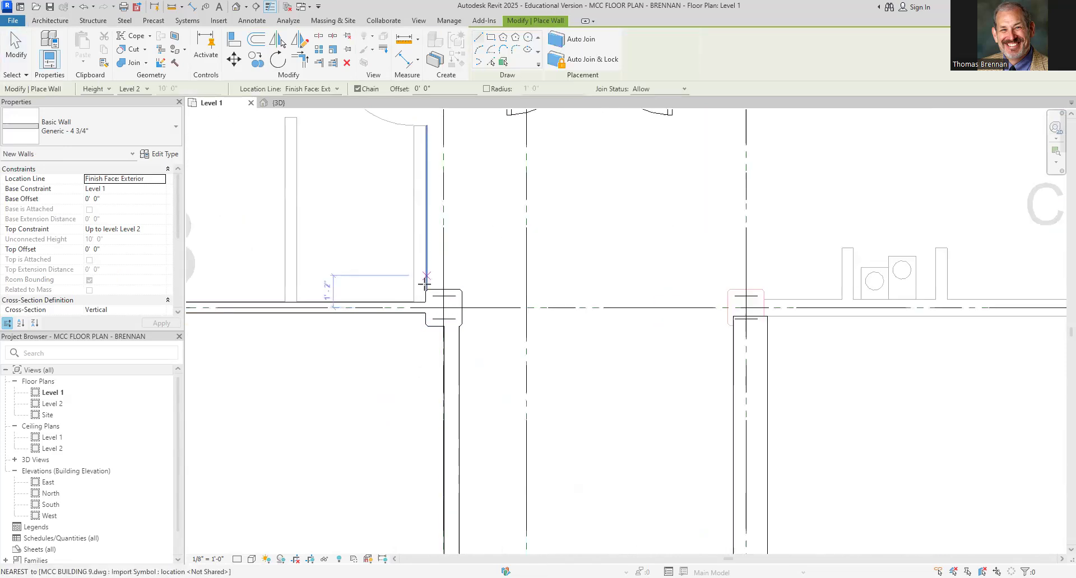
left_click(413, 302)
scroll(415, 187, "down", 1)
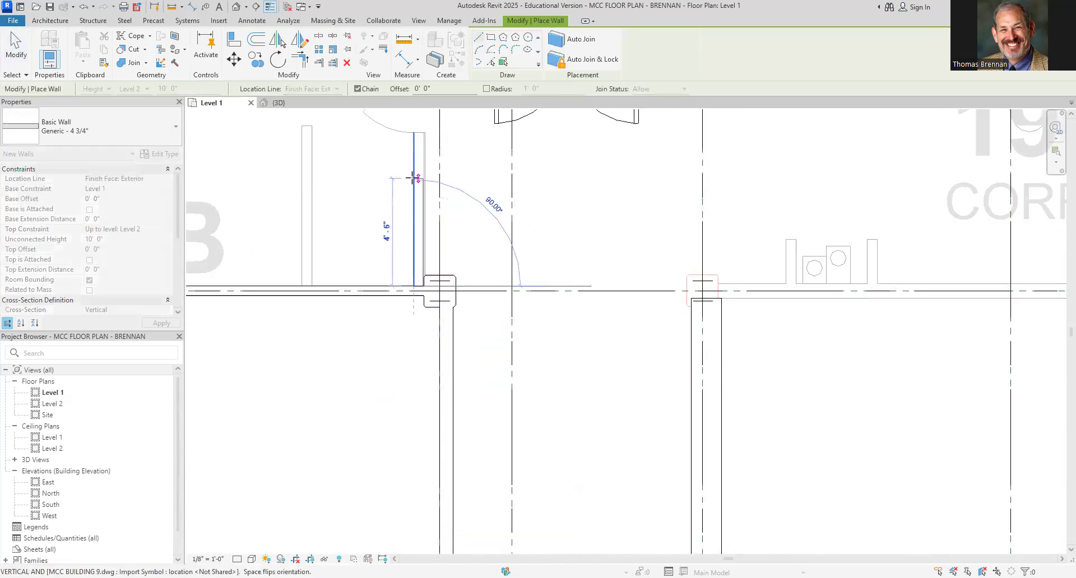
middle_click_drag(415, 183, 422, 406)
left_click(421, 276)
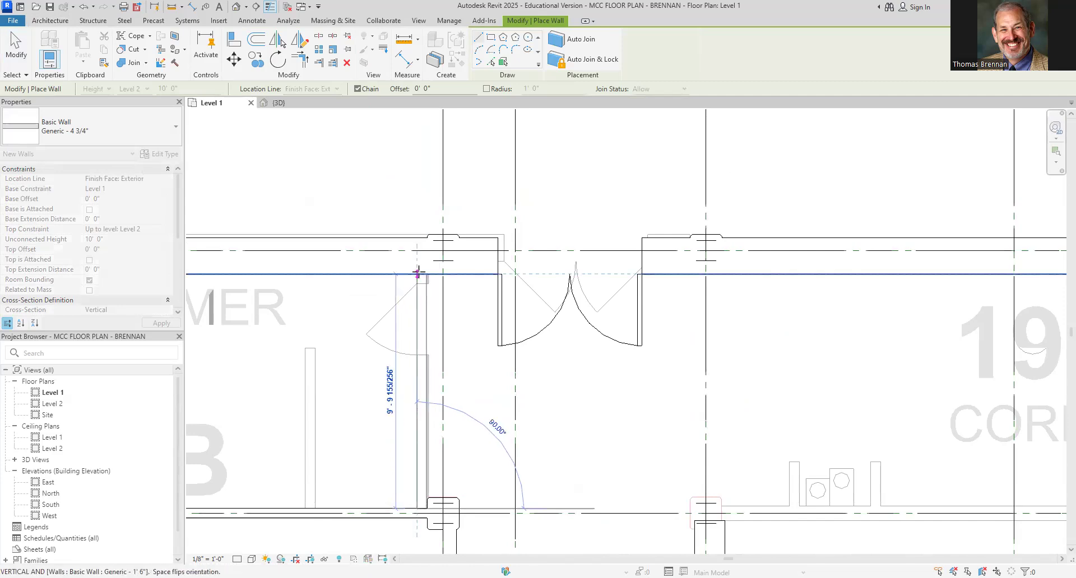
key("Escape")
key("Escape")
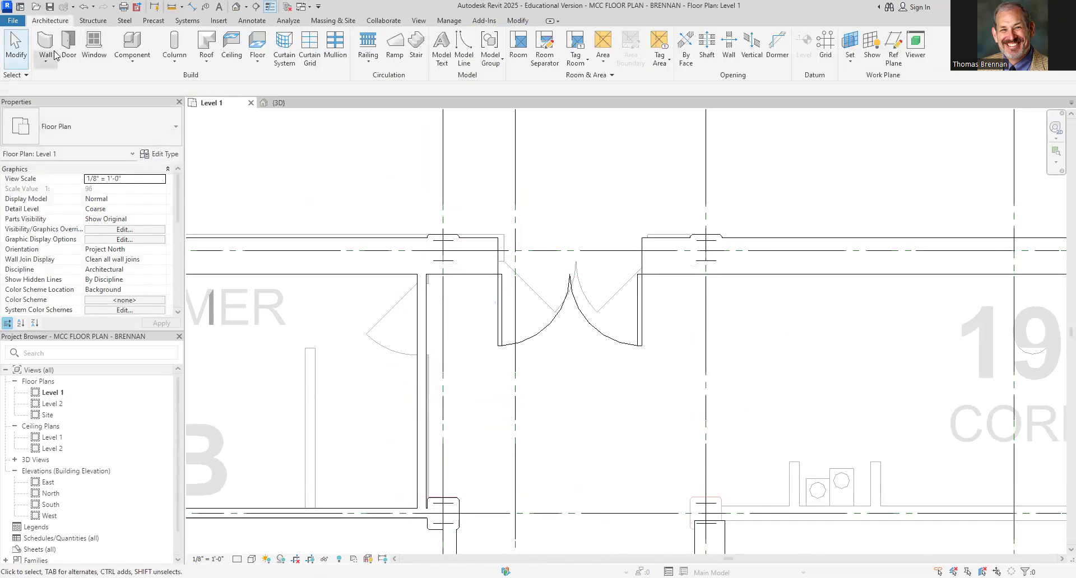
Place a Single-Flush 36" x 84" door in Transformer Room 198B's corridor-side wall over the underlay door, swinging into the room.
left_click(65, 53)
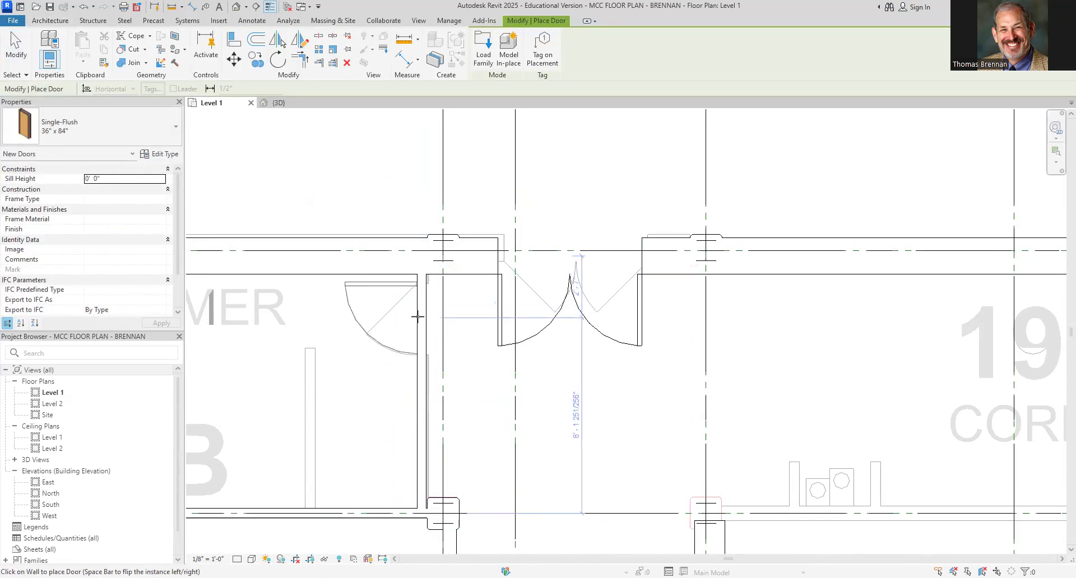
left_click(420, 319)
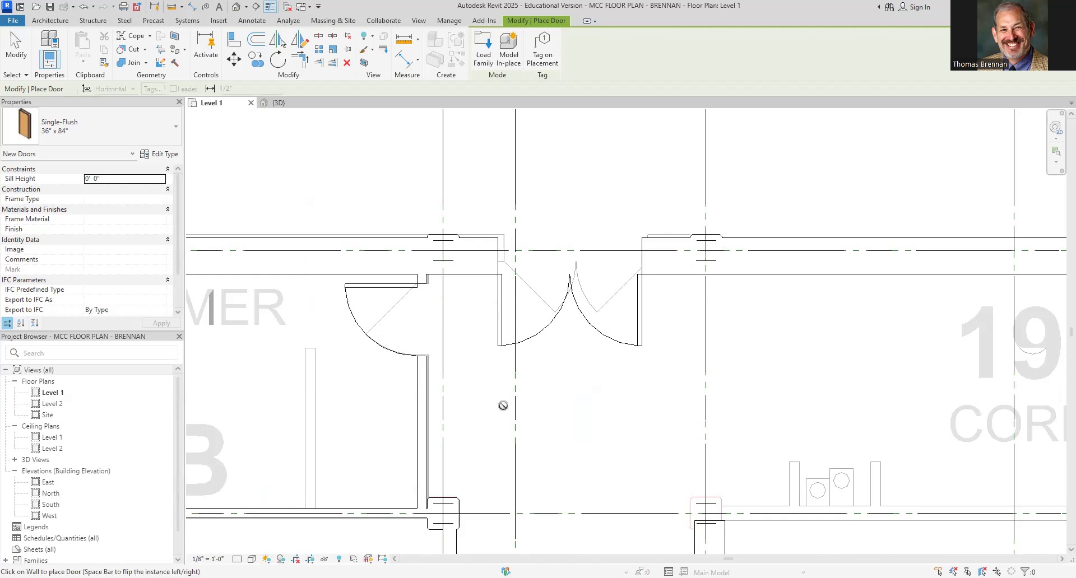
scroll(508, 410, "down", 5)
middle_click_drag(508, 413, 802, 376)
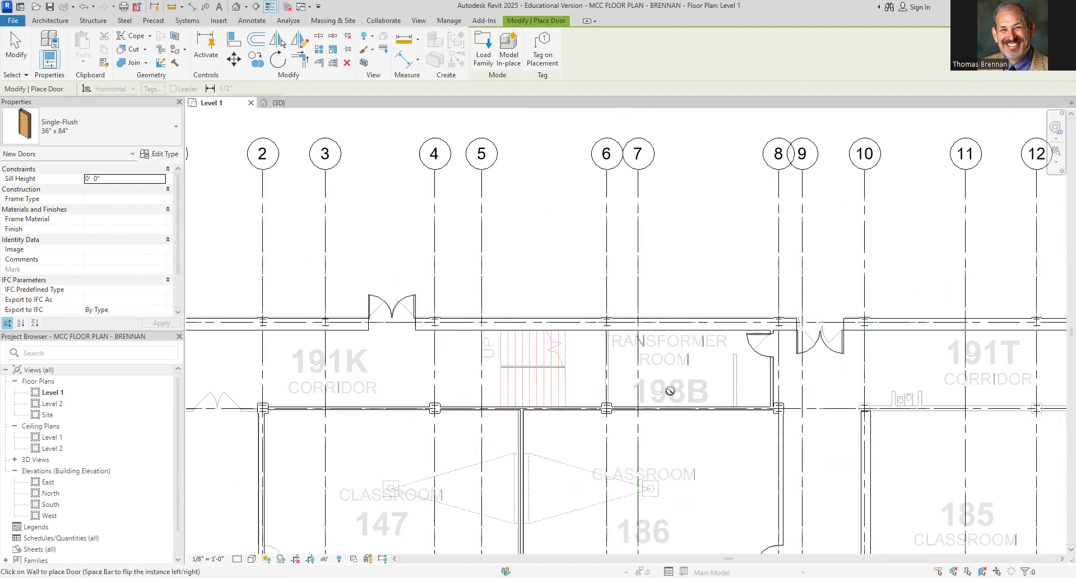
scroll(671, 390, "down", 2)
middle_click_drag(684, 392, 678, 287)
scroll(270, 313, "up", 4)
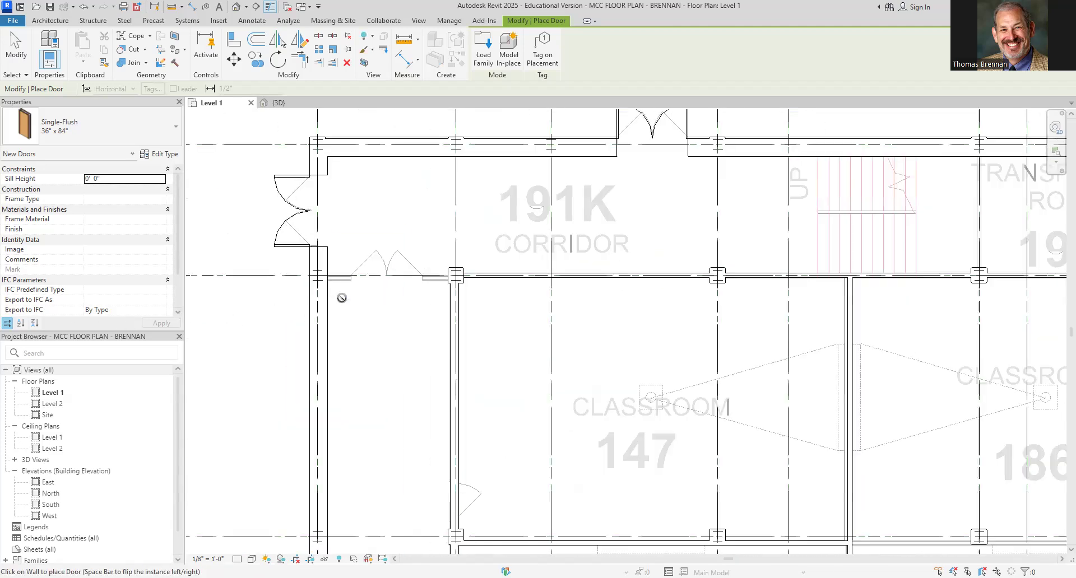
key("Escape")
key("Escape")
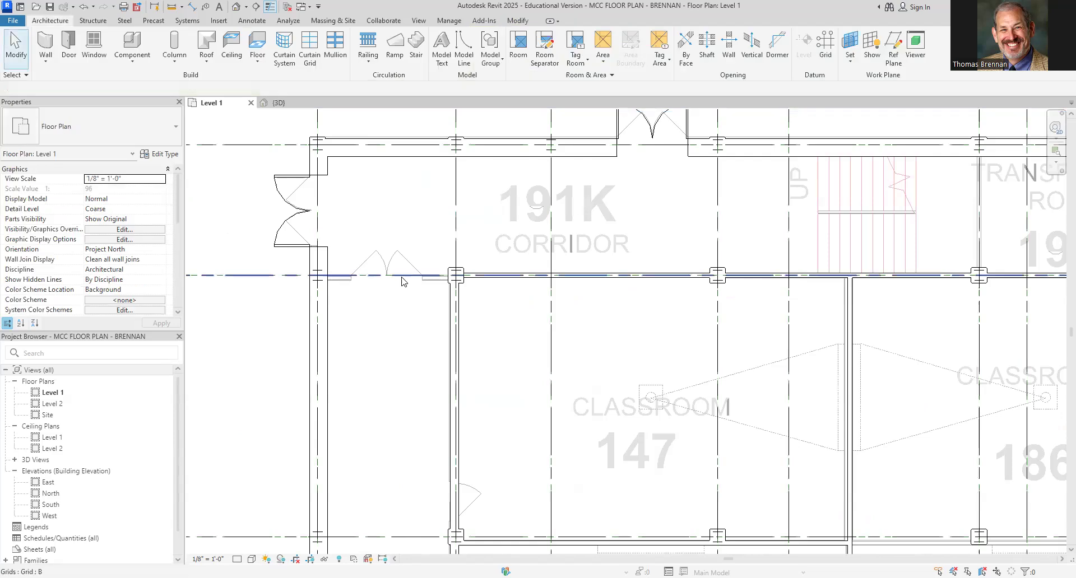
Draw a Generic - 4 3/4" wall along the underlay below Corridor 191K, from Classroom 147's corner column to the exterior wall.
left_click(479, 276)
right_click(481, 276)
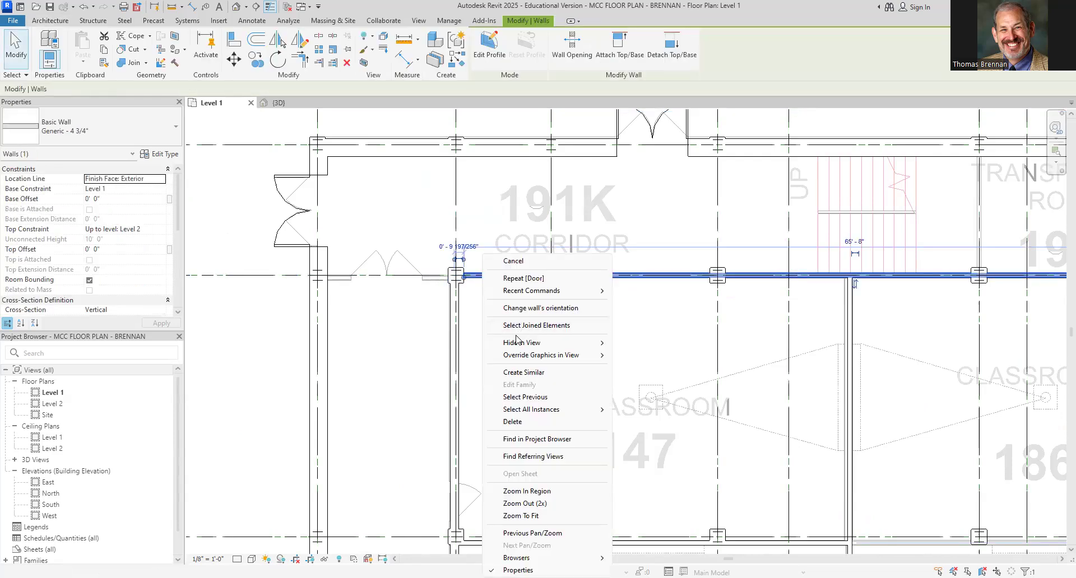
left_click(525, 373)
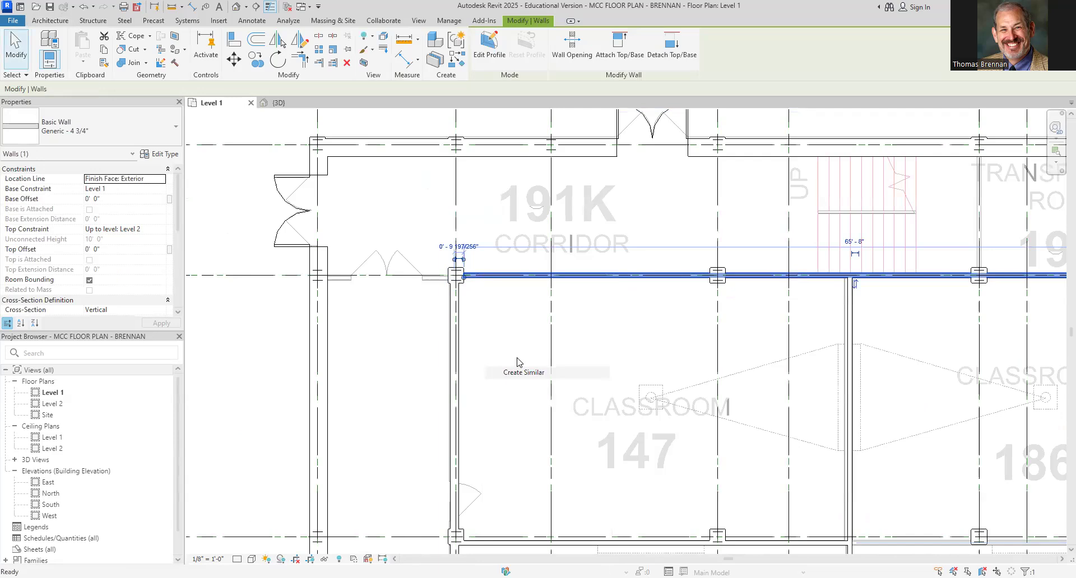
scroll(459, 277, "up", 5)
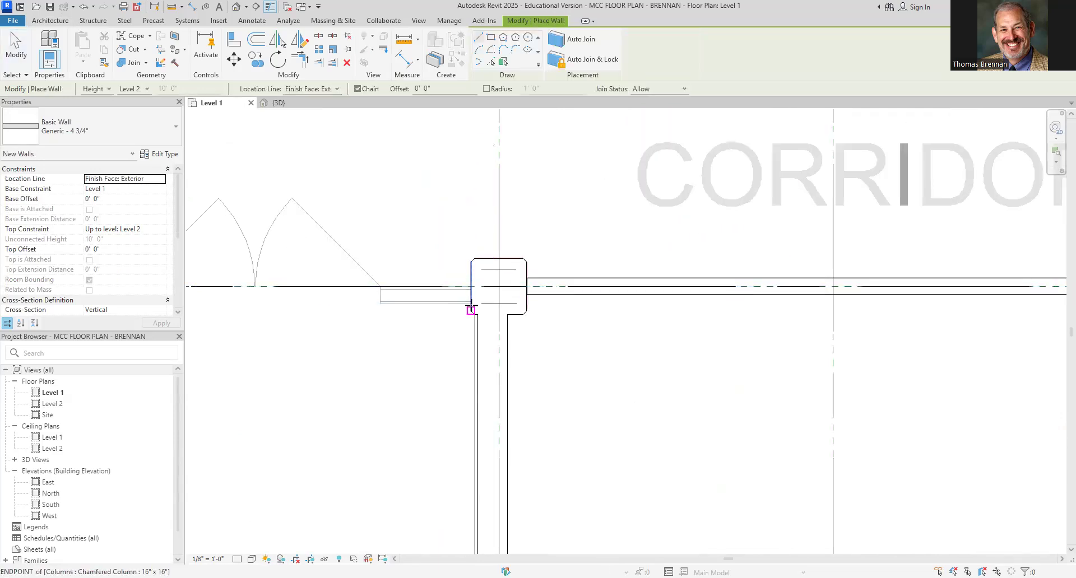
left_click(471, 303)
scroll(301, 300, "down", 1)
middle_click_drag(355, 324, 704, 398)
left_click(459, 396)
key("Escape")
key("Escape")
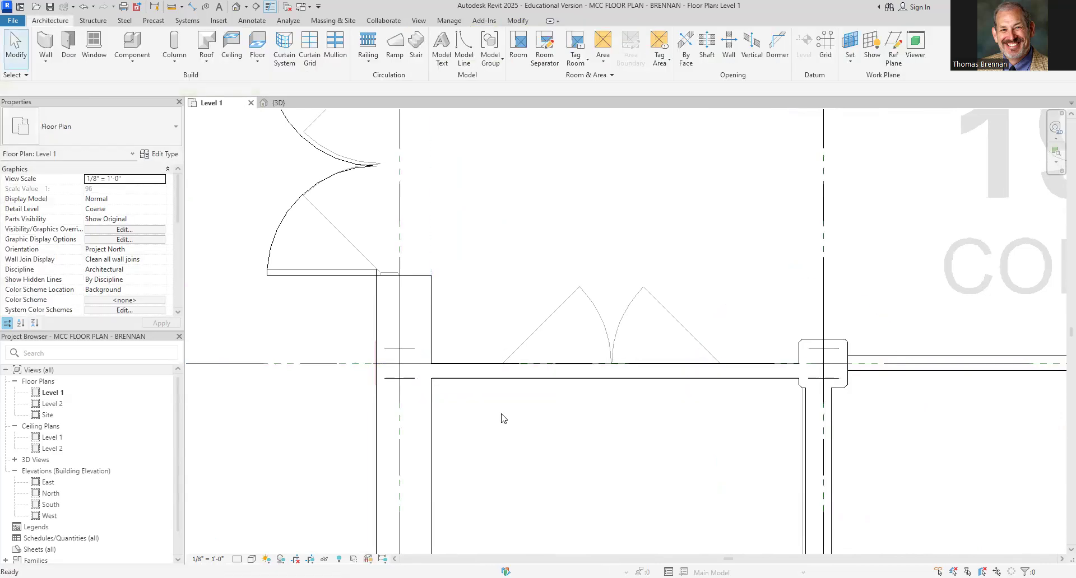
Place two facing Single-Flush 36" x 84" doors in the short cross wall below Corridor 191K, swinging into 191K.
left_click(63, 50)
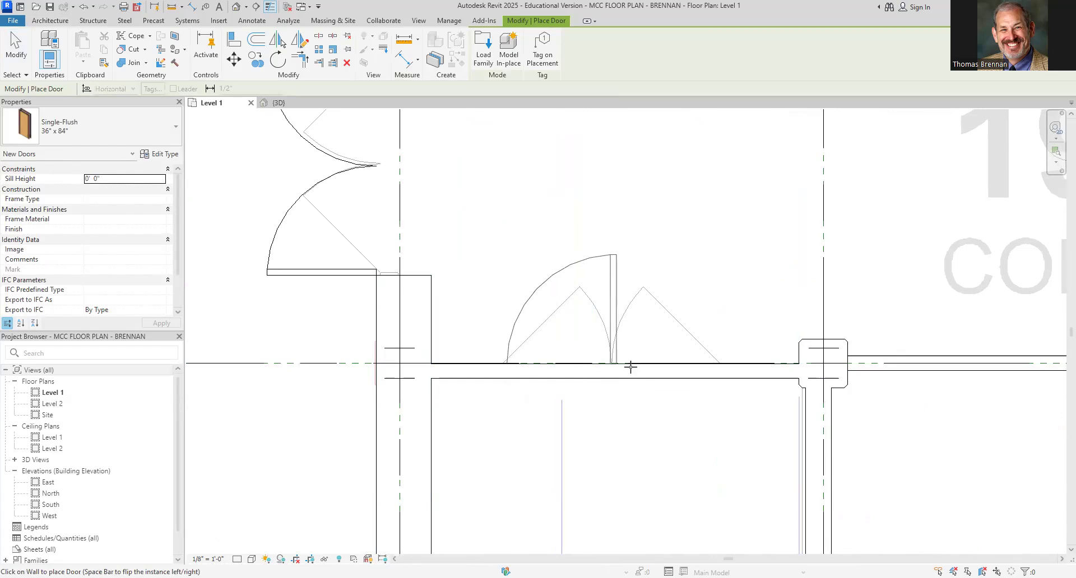
left_click(665, 371)
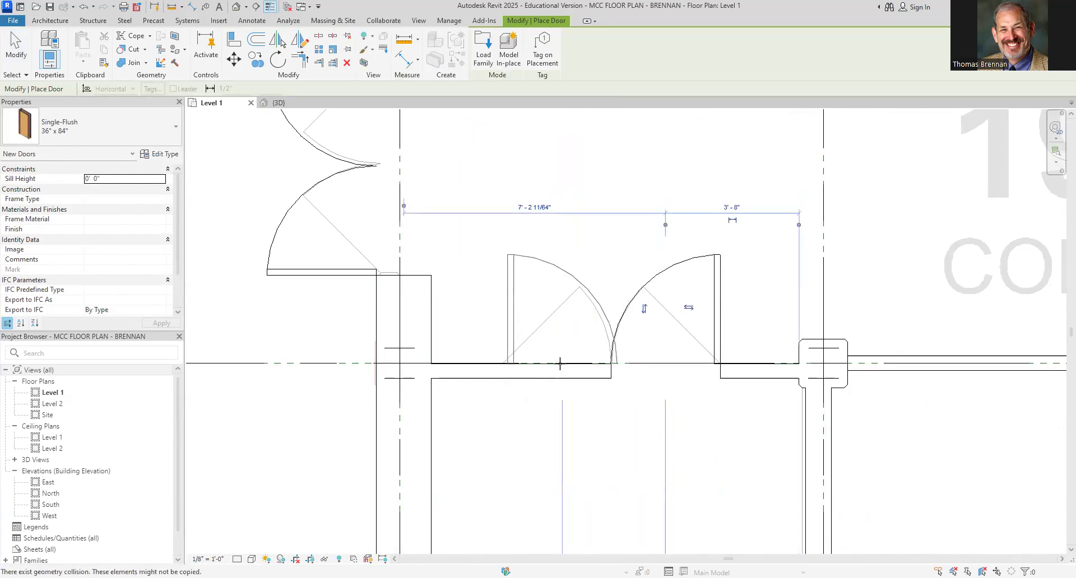
left_click(554, 364)
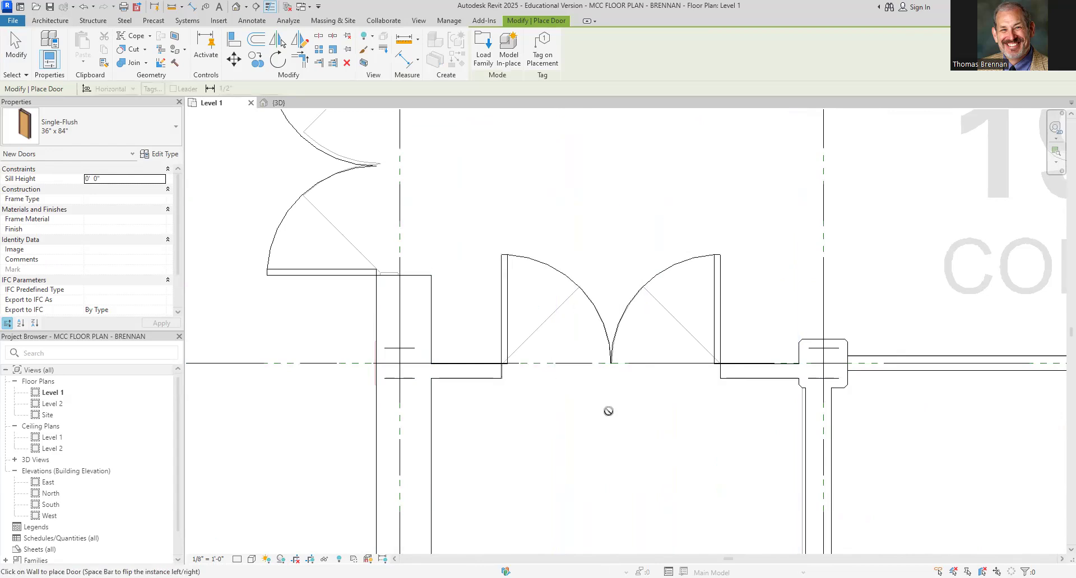
key("Escape")
key("Escape")
Examine the modeled walls and doors of the whole building in the 3D view, wing by wing.
scroll(608, 411, "down", 5)
middle_click_drag(697, 442, 384, 209)
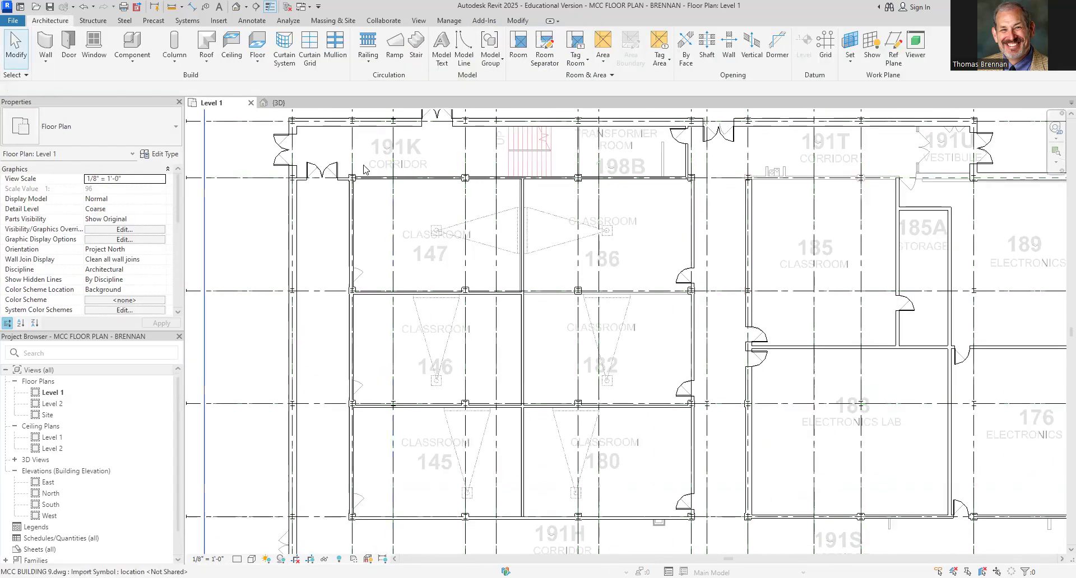
left_click(278, 102)
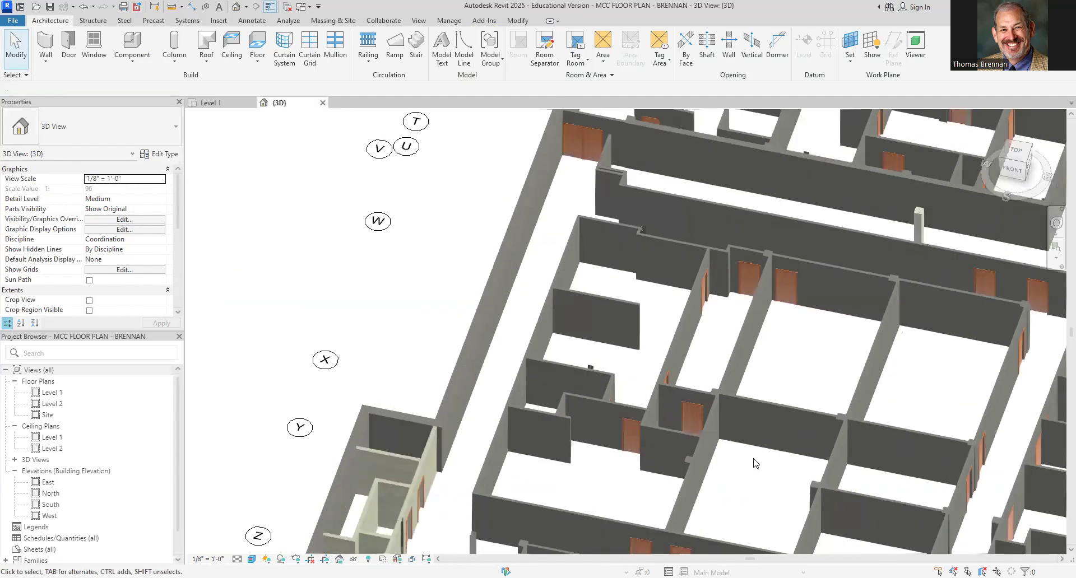
scroll(755, 462, "down", 2)
scroll(548, 302, "down", 3)
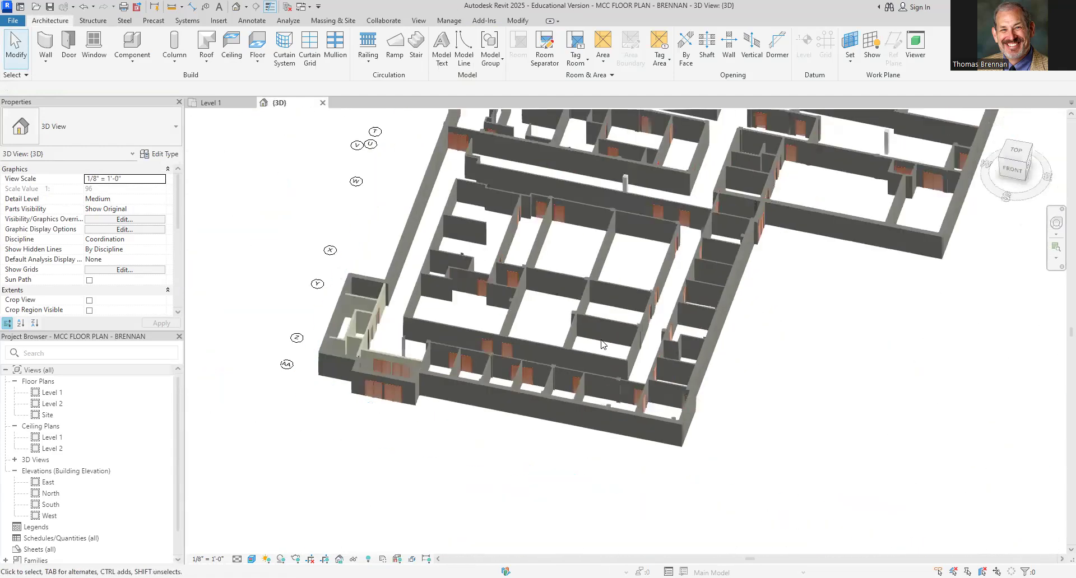
scroll(611, 371, "up", 5)
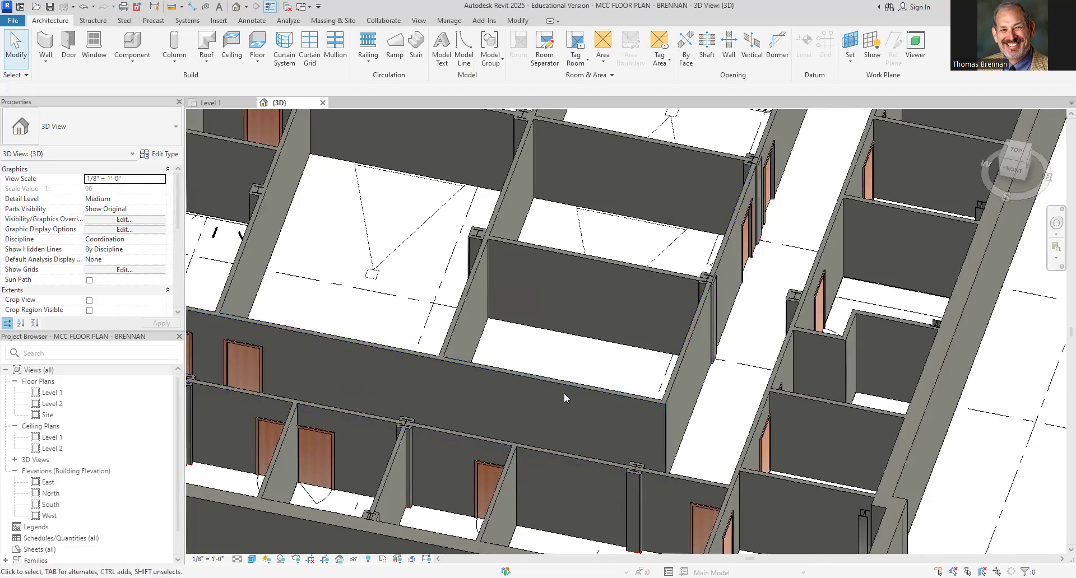
scroll(669, 349, "down", 2)
middle_click_drag(728, 181, 624, 545)
scroll(786, 350, "down", 5)
scroll(717, 387, "up", 5)
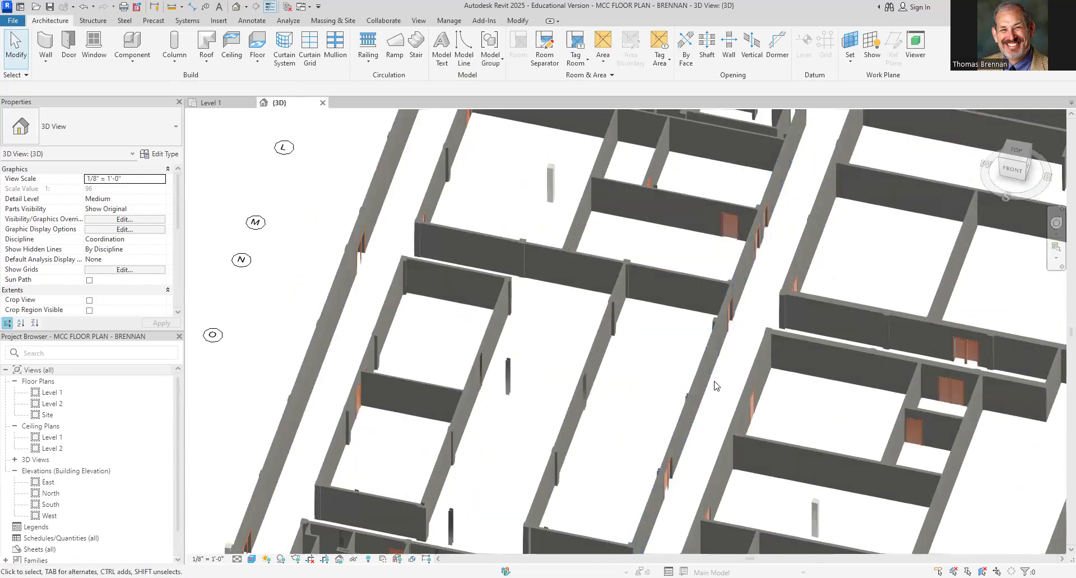
middle_click_drag(719, 414, 689, 521)
middle_click_drag(715, 387, 677, 433)
middle_click_drag(841, 498, 679, 537)
middle_click_drag(704, 421, 690, 497)
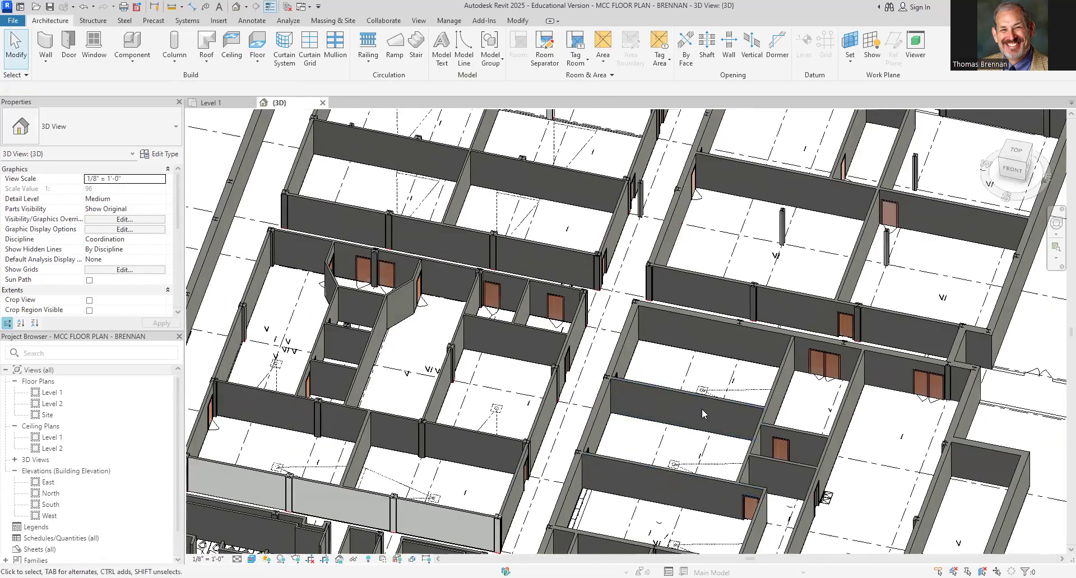
scroll(619, 392, "down", 2)
scroll(672, 386, "up", 5)
middle_click_drag(707, 439, 725, 353)
scroll(699, 408, "down", 6)
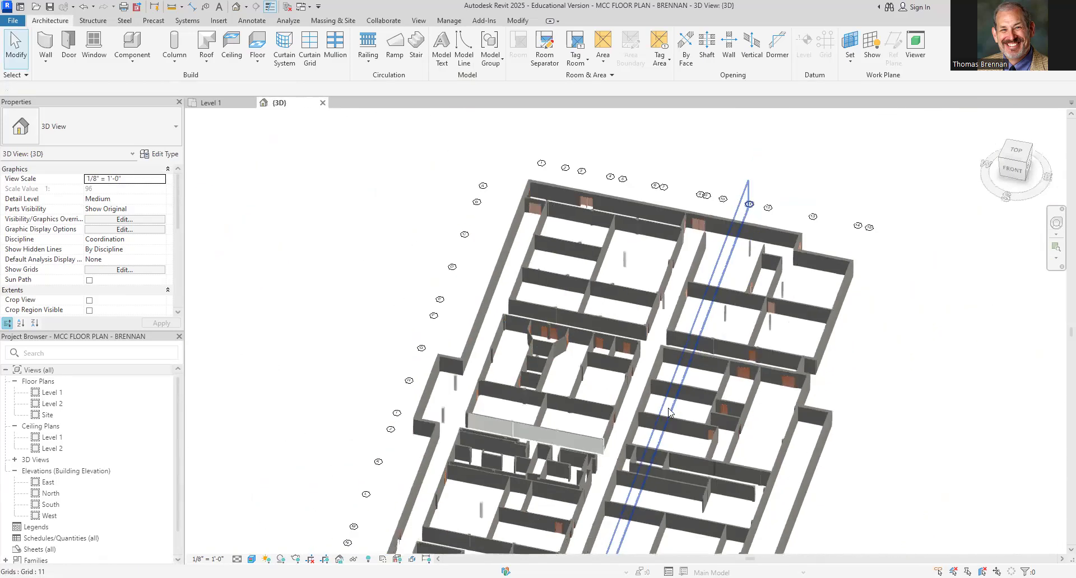
middle_click_drag(672, 411, 475, 247)
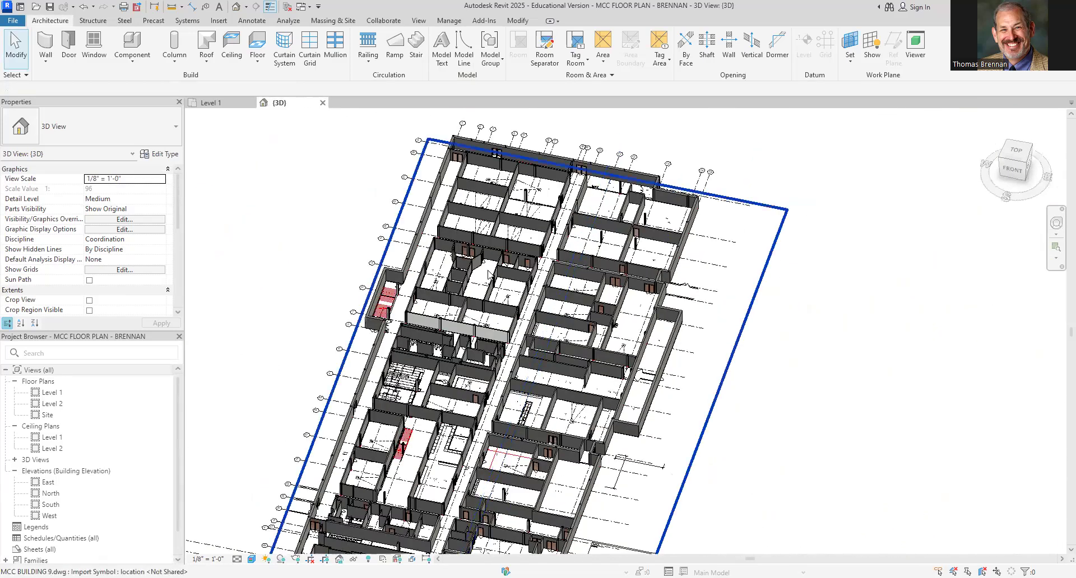
Examine the Level 1 plan from Classroom 152 and Hazard Waste 154B up to Corridor 191P for underlay elements still to model.
left_click(208, 104)
scroll(661, 308, "down", 6)
middle_click_drag(602, 415, 600, 264)
scroll(644, 521, "up", 6)
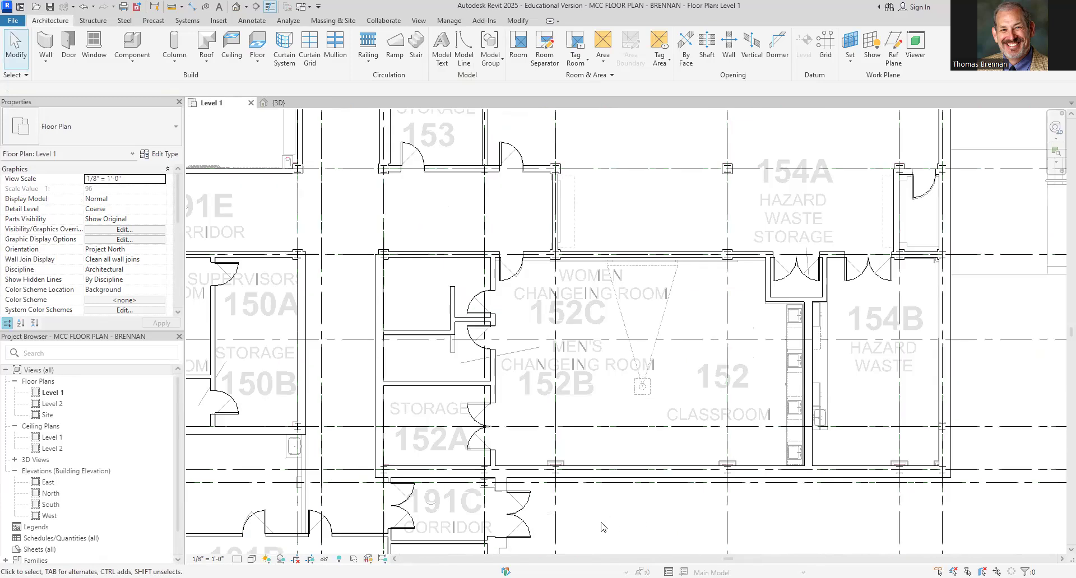
scroll(612, 514, "down", 2)
middle_click_drag(653, 331, 577, 523)
middle_click_drag(622, 451, 598, 537)
middle_click_drag(603, 384, 596, 439)
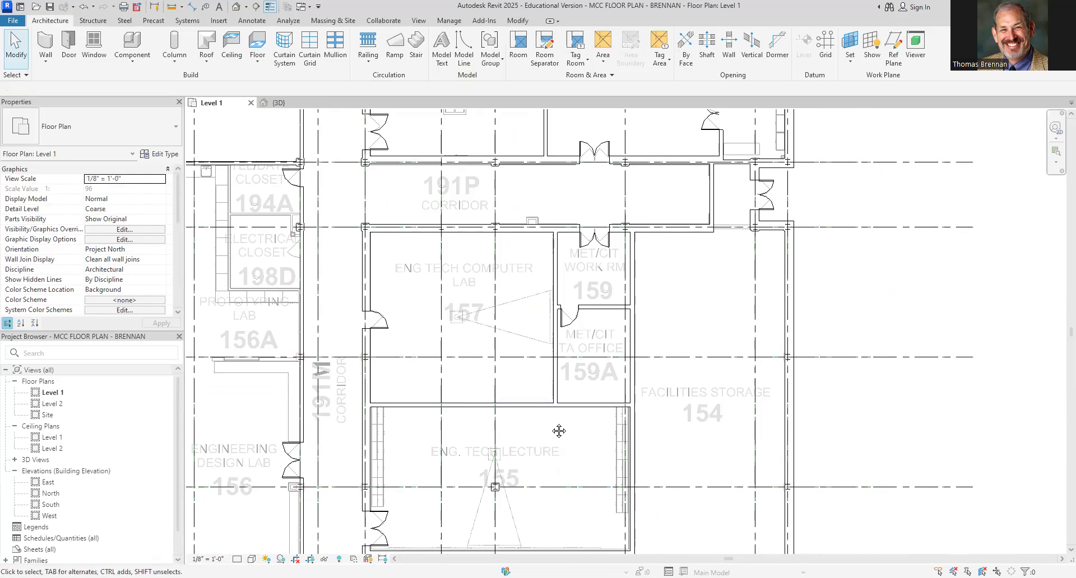
Start a new wall of type Generic - 7" for Tel/Data Closet 194A and Electrical Closet 198D.
middle_click_drag(559, 431, 725, 492)
scroll(411, 270, "up", 5)
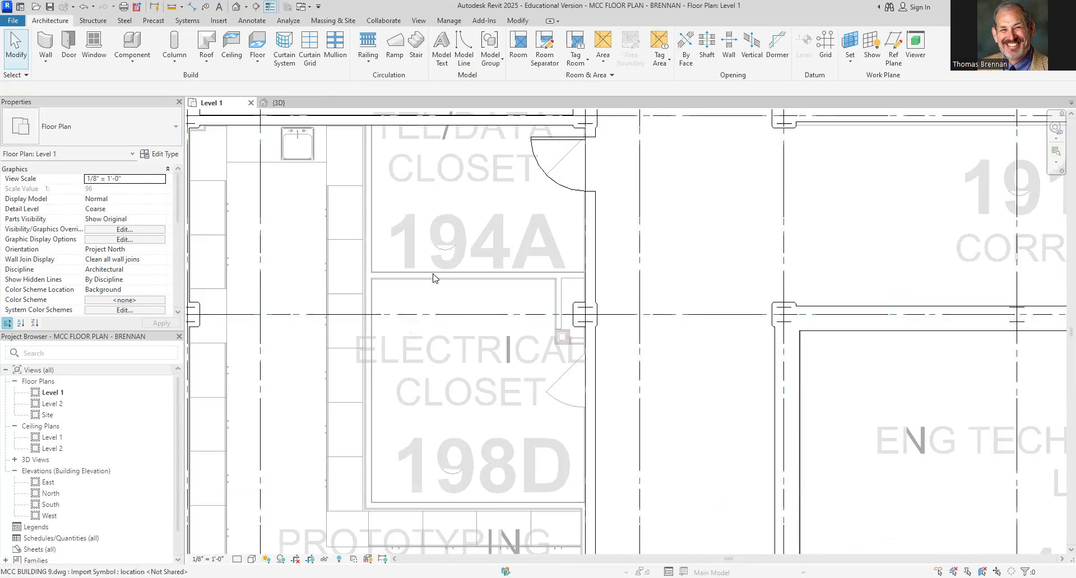
left_click(45, 48)
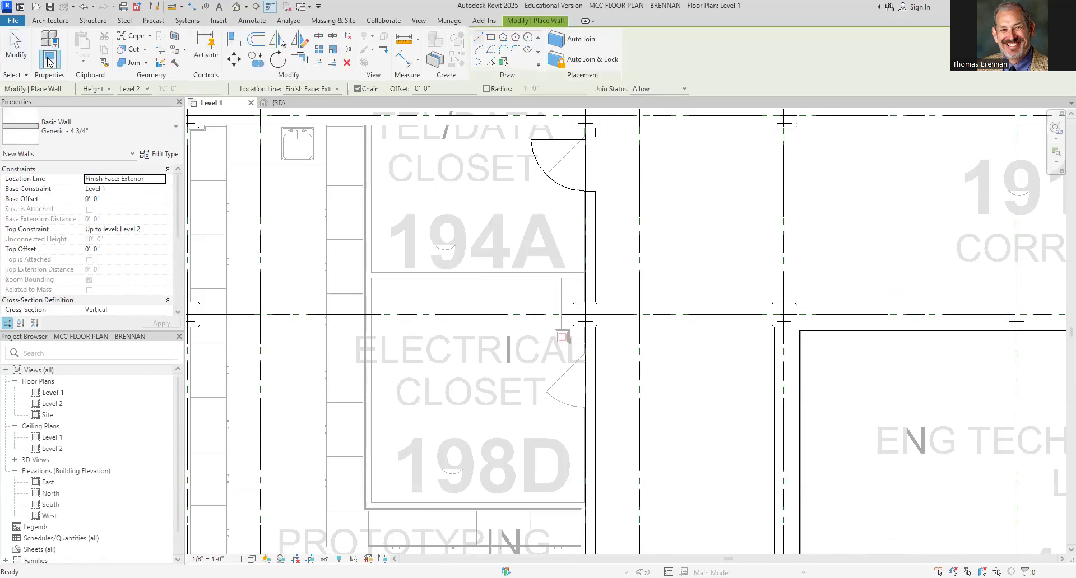
left_click(178, 128)
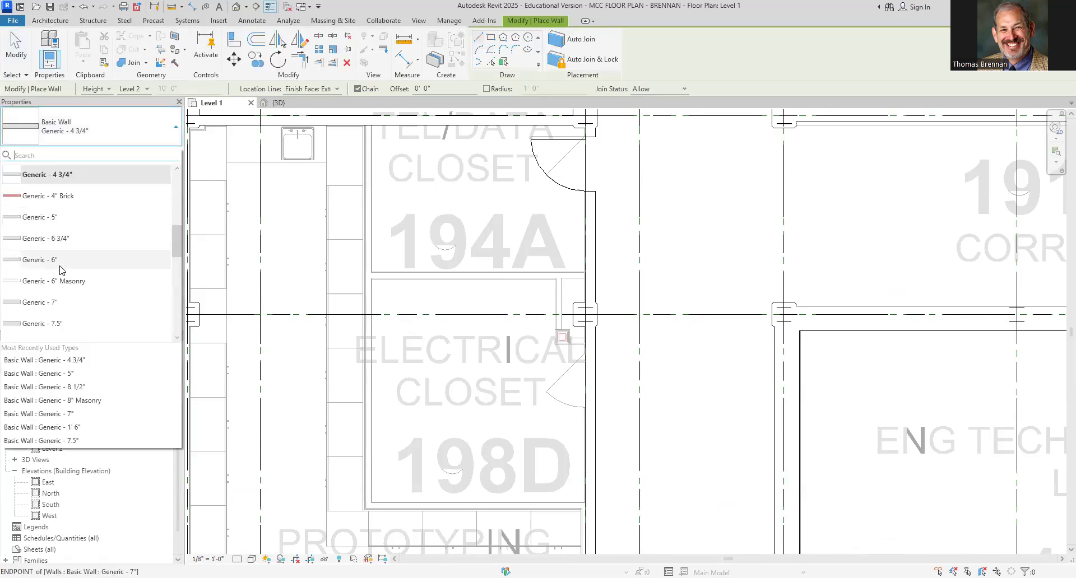
left_click(55, 303)
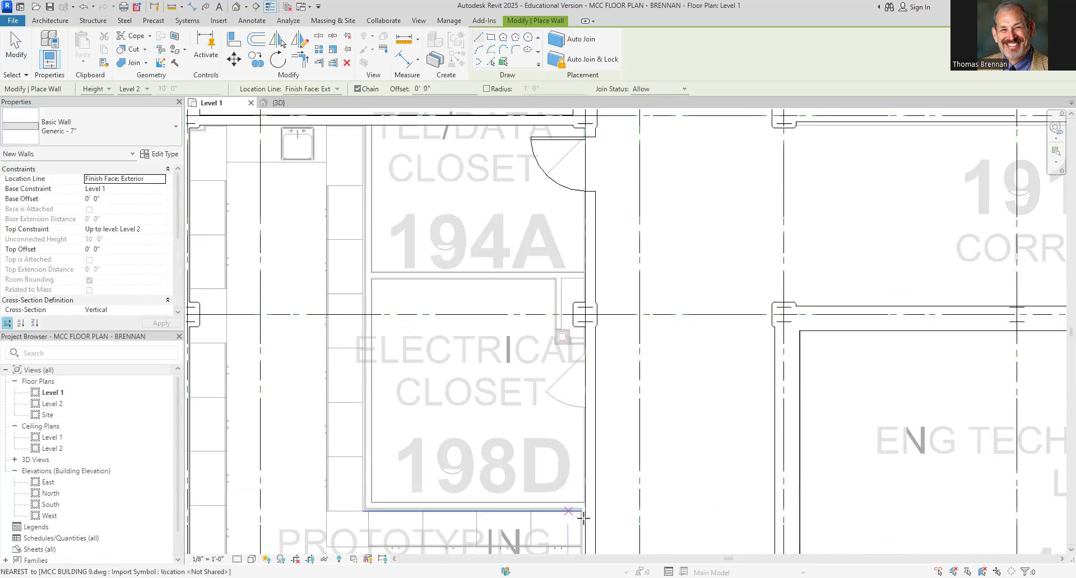
Try to draw the wall below Electrical Closet 198D from the corridor wall to the closet's lower-left corner.
scroll(583, 510, "up", 4)
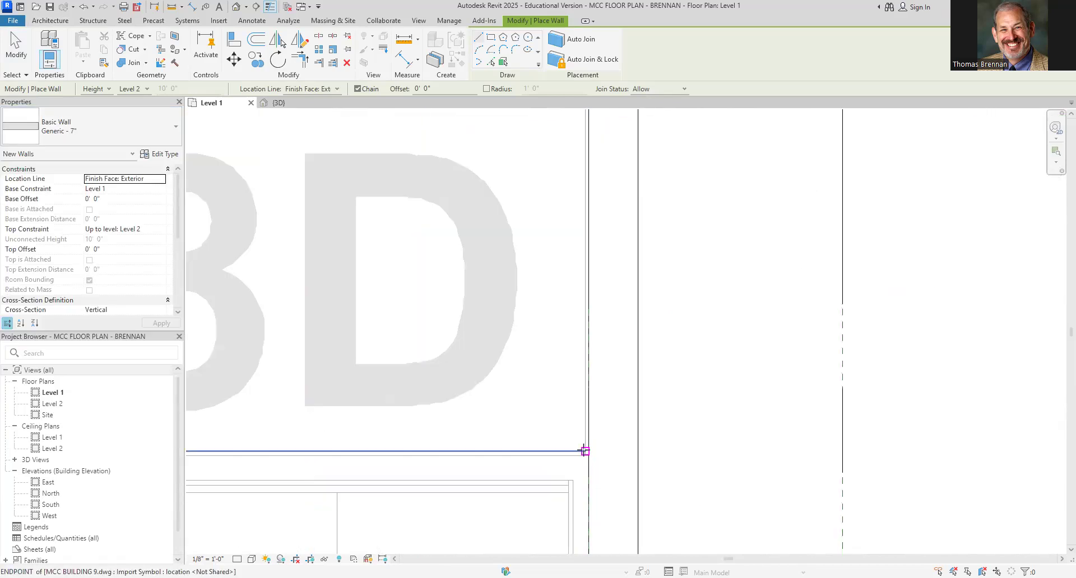
left_click(585, 451)
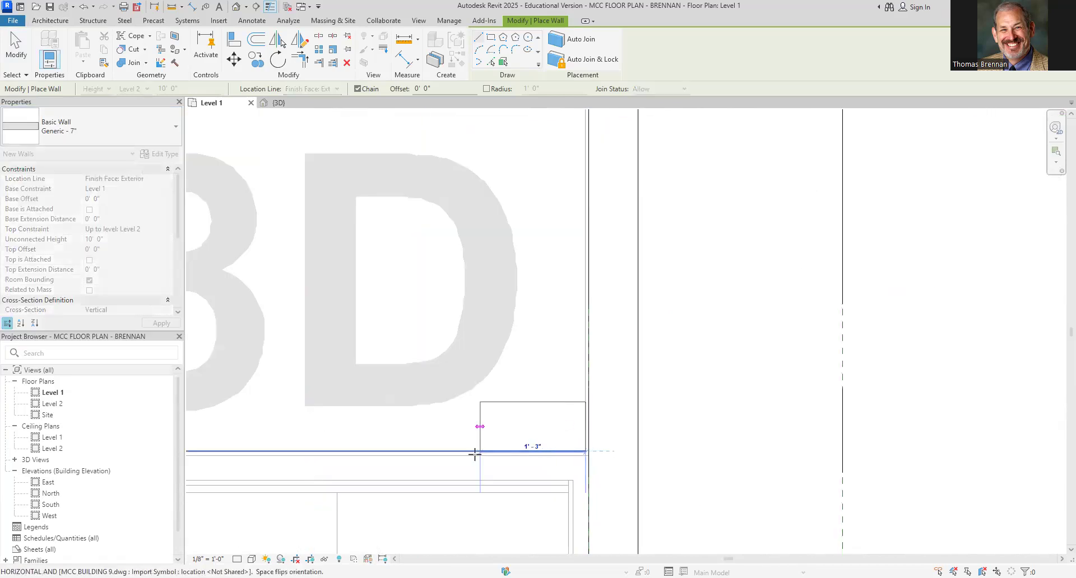
scroll(480, 449, "down", 4)
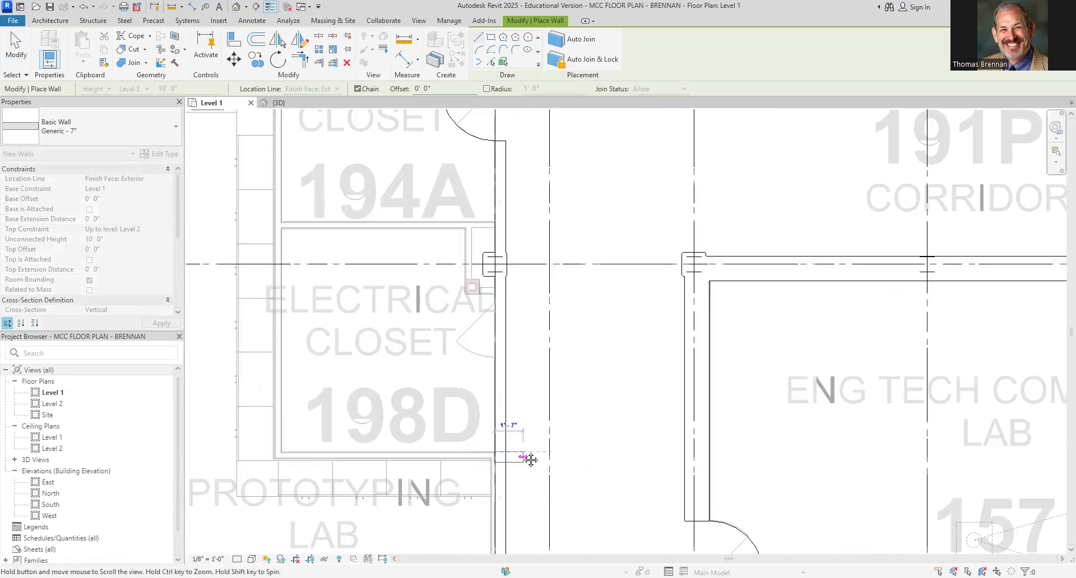
middle_click_drag(531, 460, 588, 473)
left_click(344, 469)
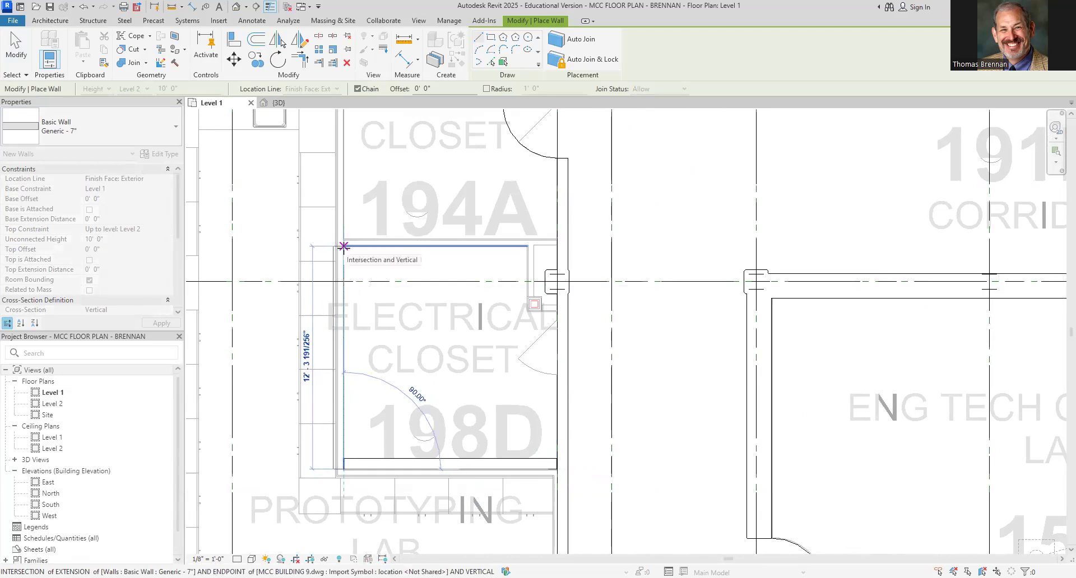
key("Escape")
key("ctrl+z")
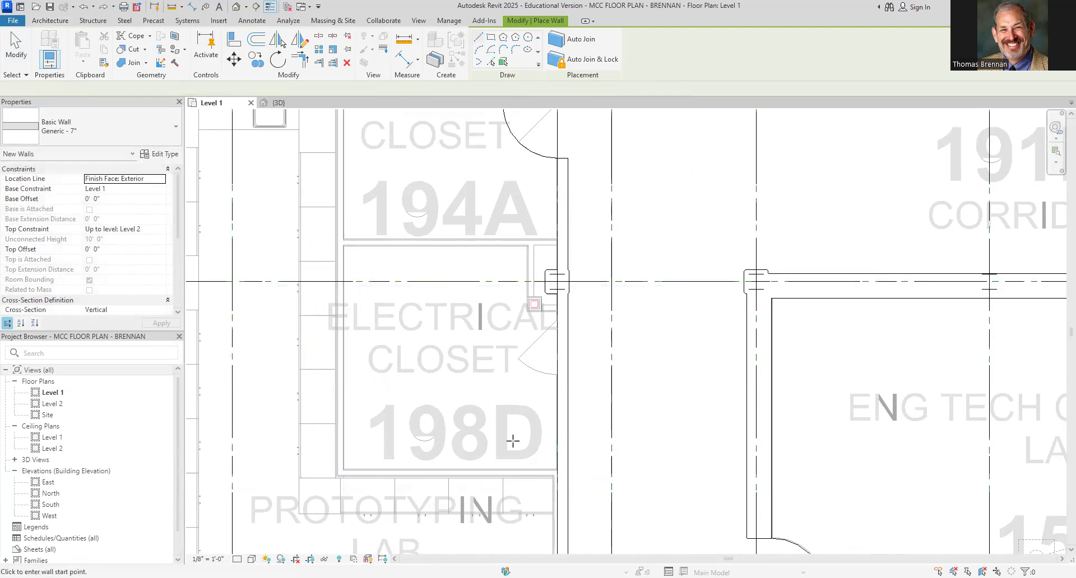
Draw Generic - 7" walls along the lower side of Electrical Closet 198D and up the left side to the top wall of Tel/Data Closet 194A.
scroll(561, 474, "up", 3)
scroll(561, 474, "up", 3)
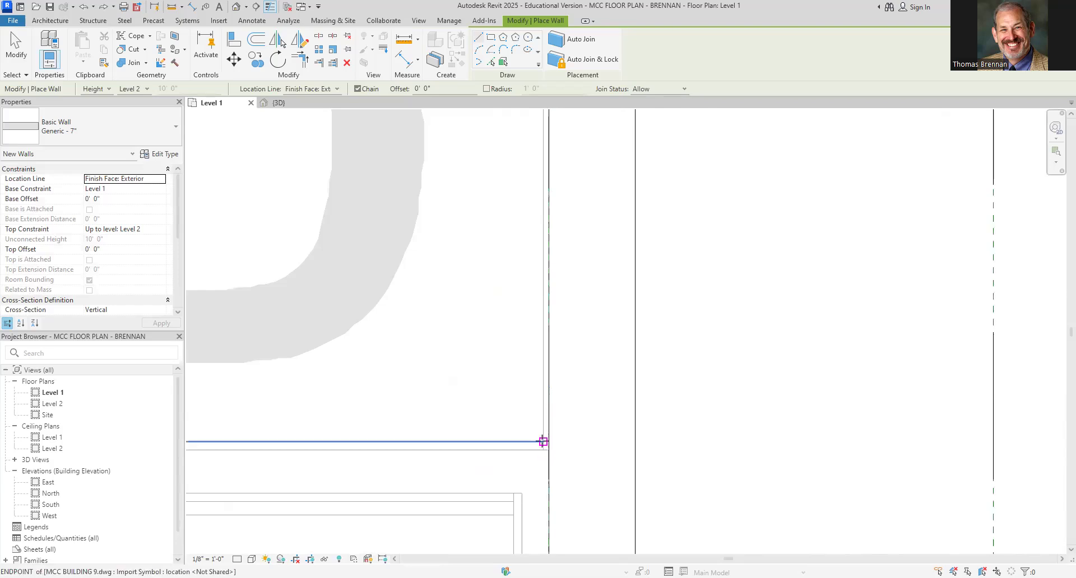
left_click(543, 443)
scroll(529, 482, "down", 2)
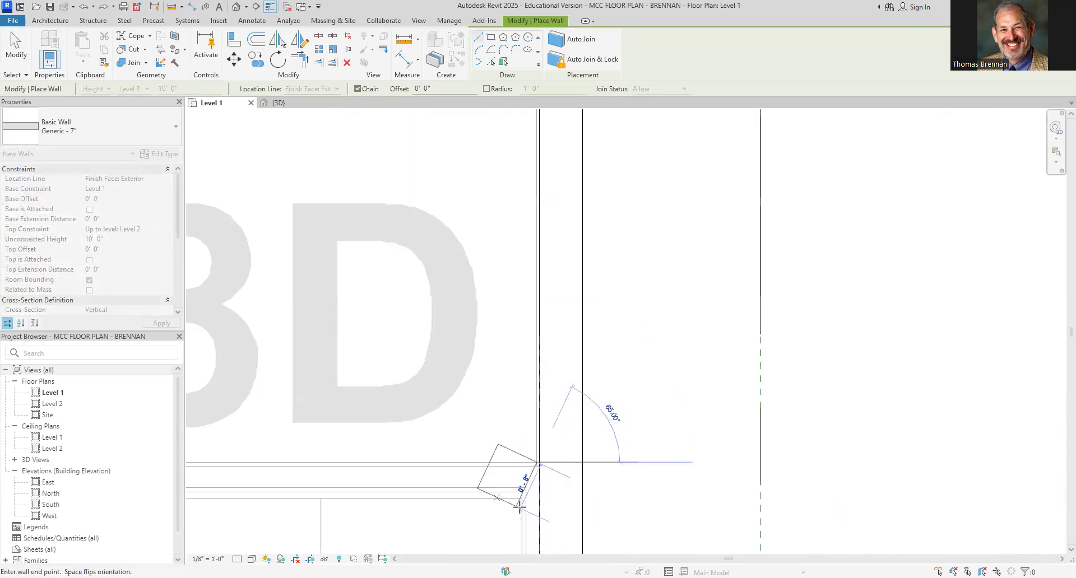
scroll(533, 496, "down", 1)
scroll(533, 500, "down", 2)
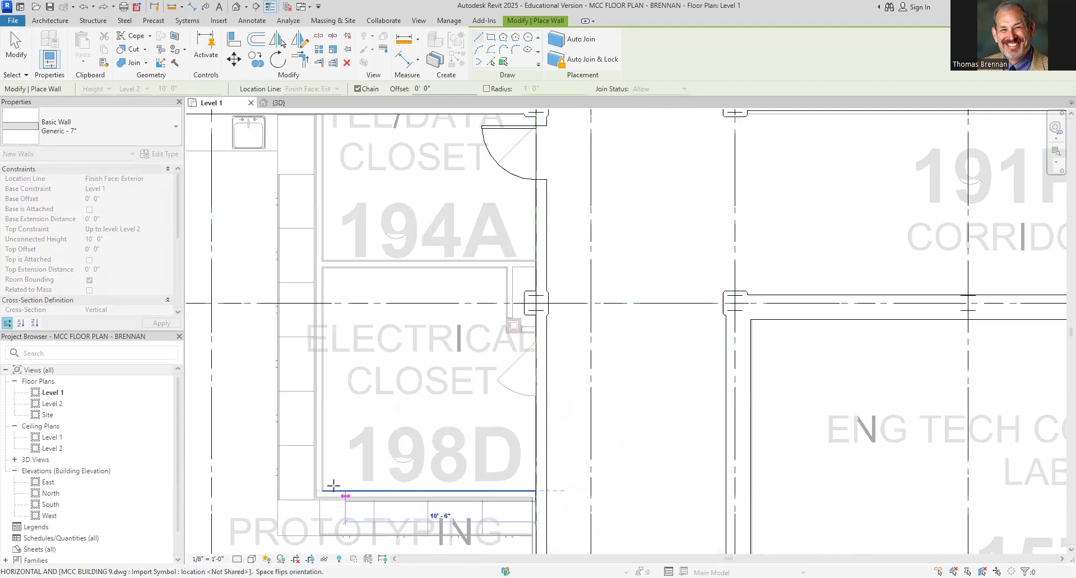
left_click(322, 490)
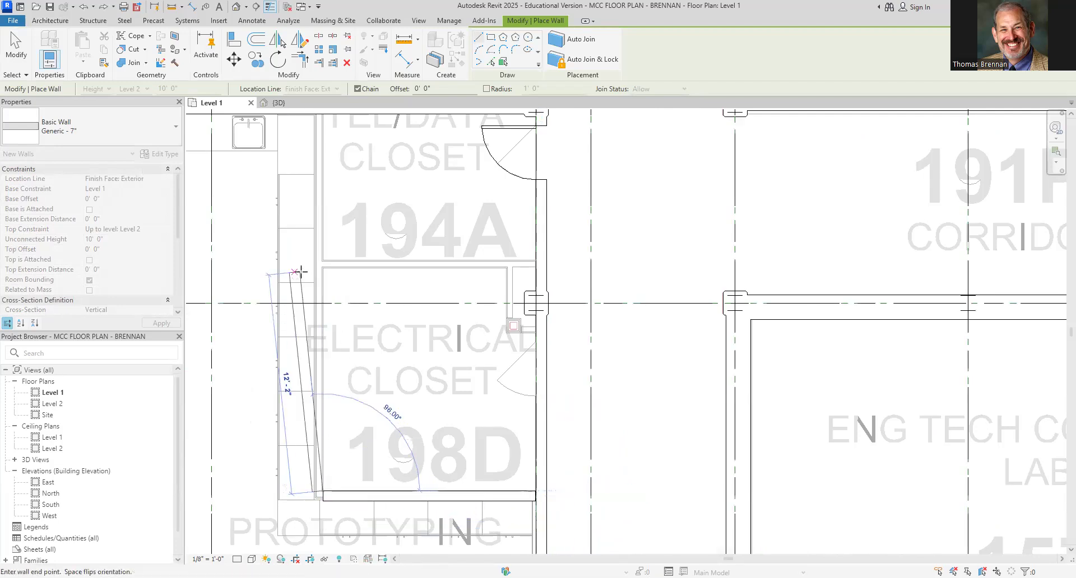
scroll(326, 265, "down", 2)
middle_click_drag(325, 266, 295, 437)
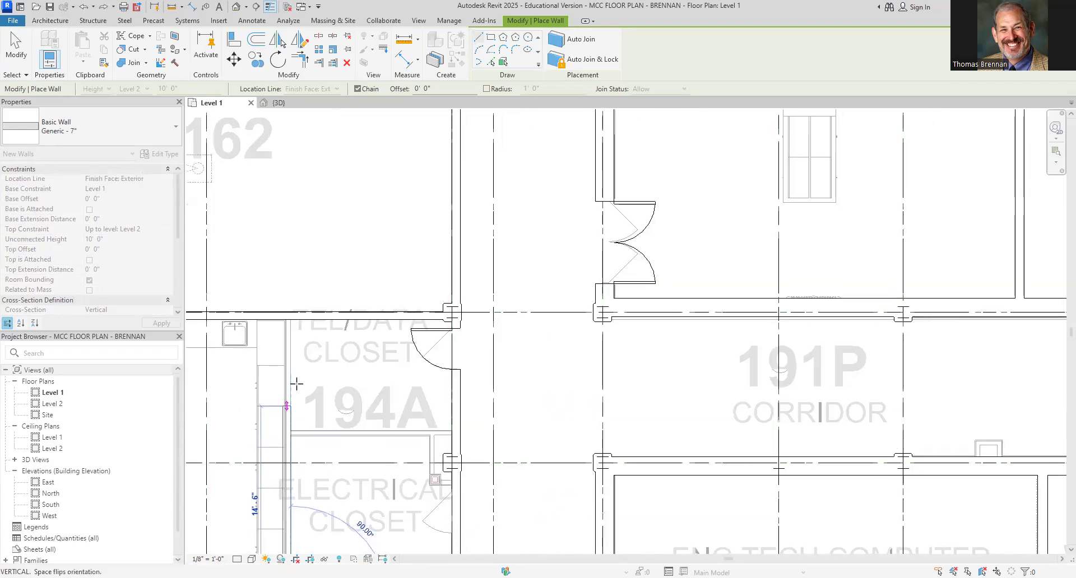
left_click(290, 320)
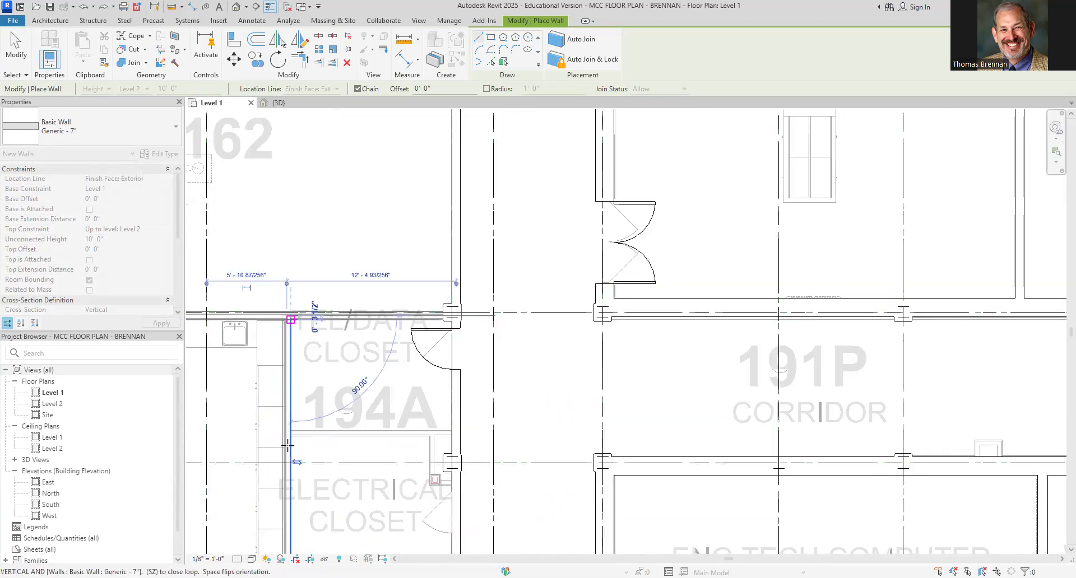
scroll(292, 440, "up", 4)
scroll(292, 439, "up", 3)
key("Escape")
scroll(292, 439, "down", 6)
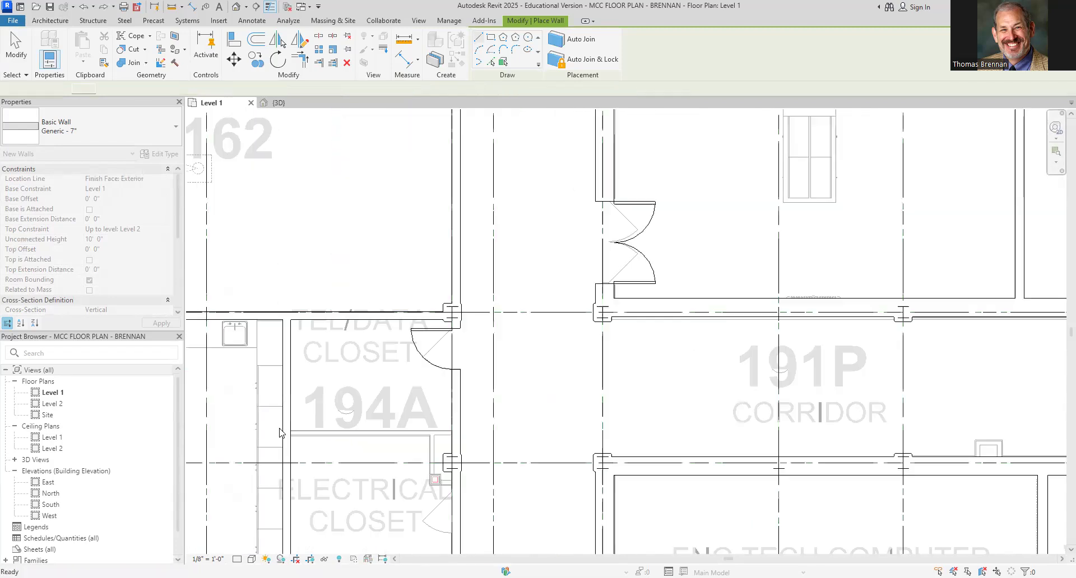
Draw the Generic - 7" dividing wall between Tel/Data Closet 194A and Electrical Closet 198D, ending at the corridor wall.
left_click(290, 436)
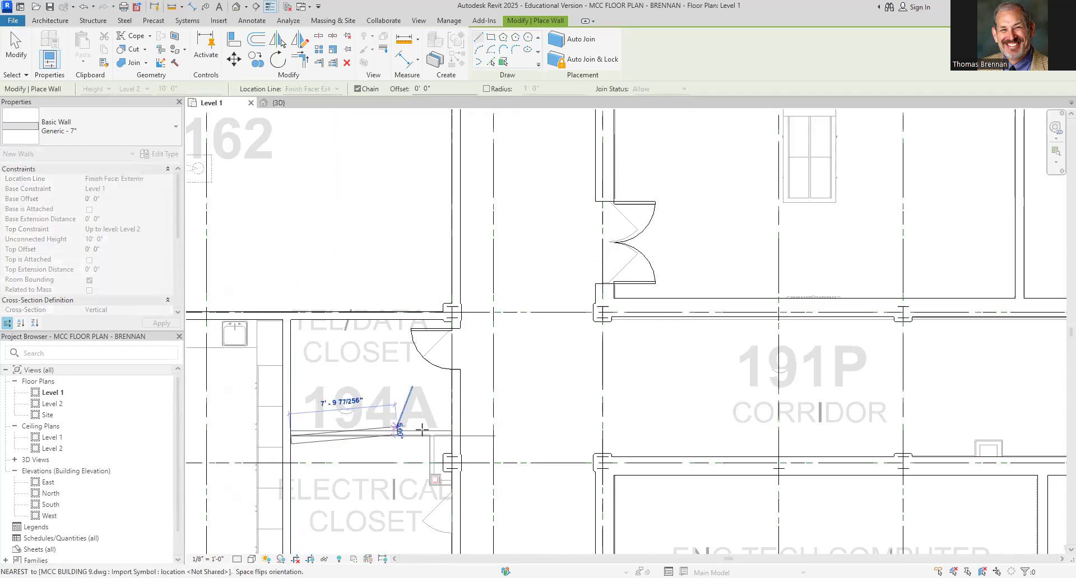
key("alt")
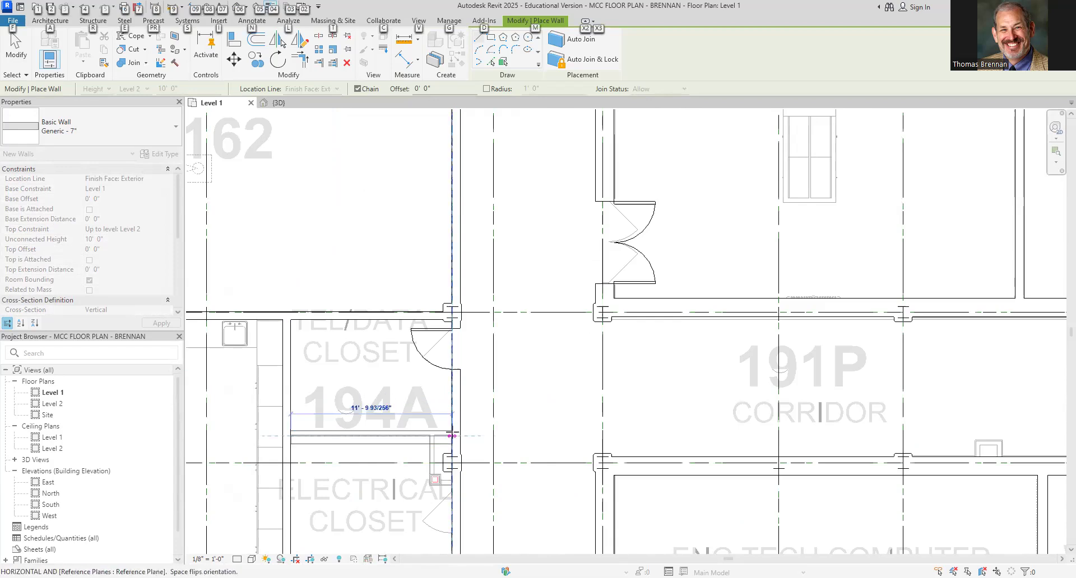
key("Escape")
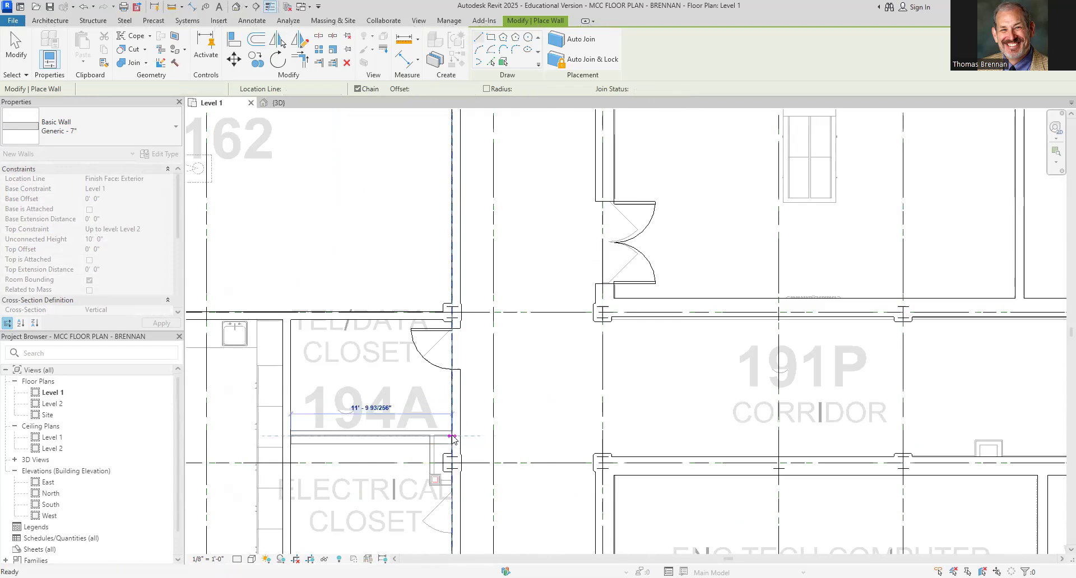
key("Escape")
left_click(290, 436)
left_click(456, 436)
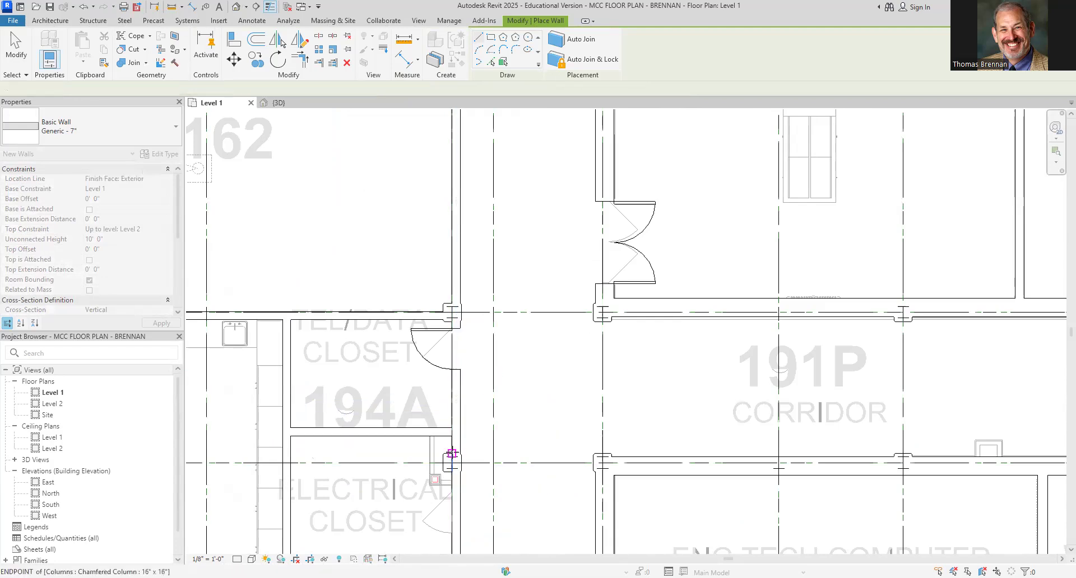
key("Escape")
scroll(446, 446, "up", 8)
middle_click_drag(437, 454, 420, 294)
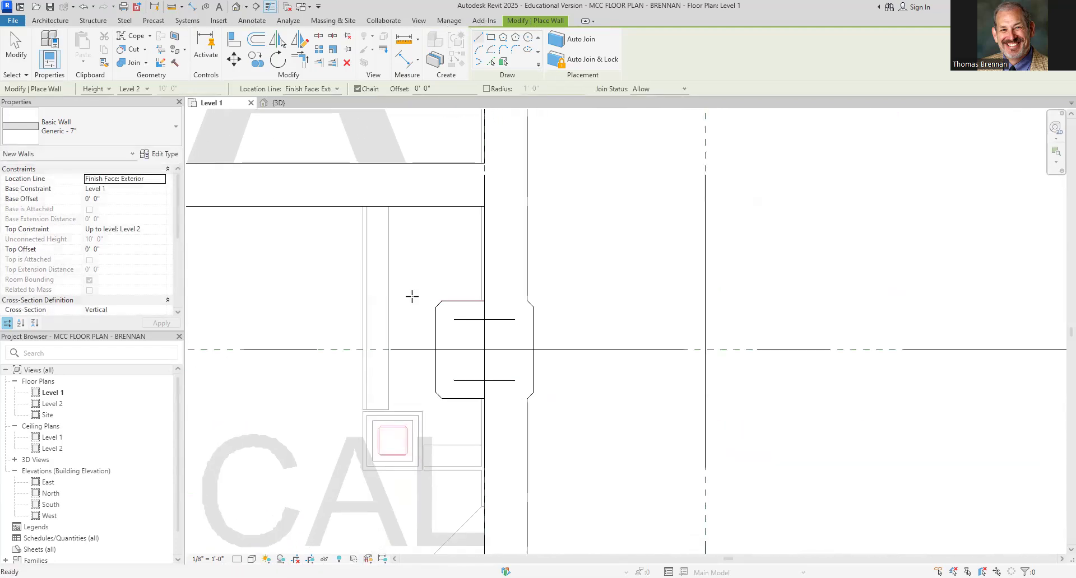
left_click(388, 206)
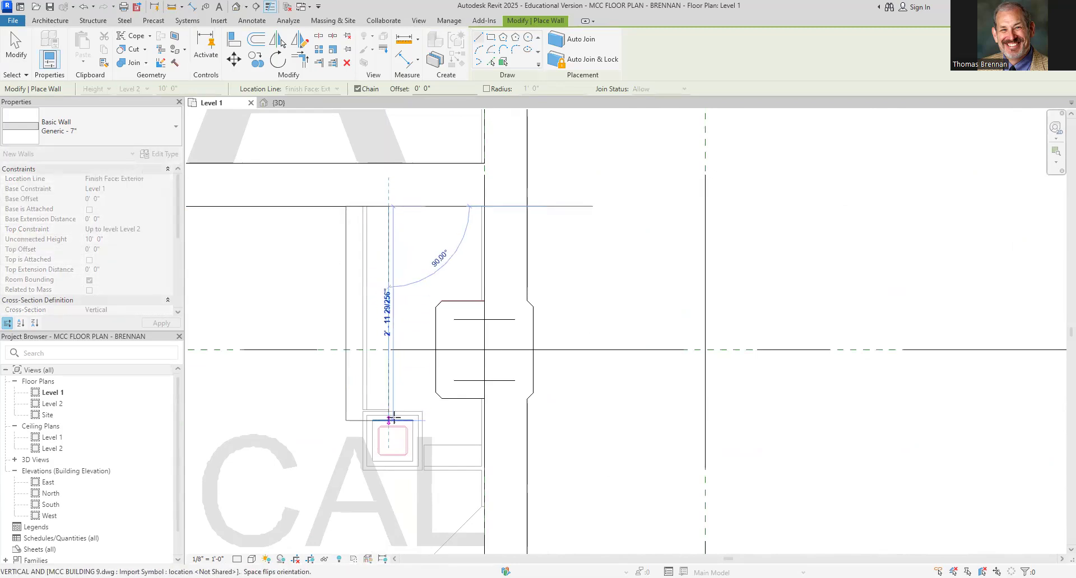
key("Escape")
key("Escape")
Start a new wall of type Generic - 5" for the column chase in Electrical Closet 198D.
scroll(404, 440, "down", 3)
scroll(409, 437, "down", 3)
scroll(408, 437, "up", 4)
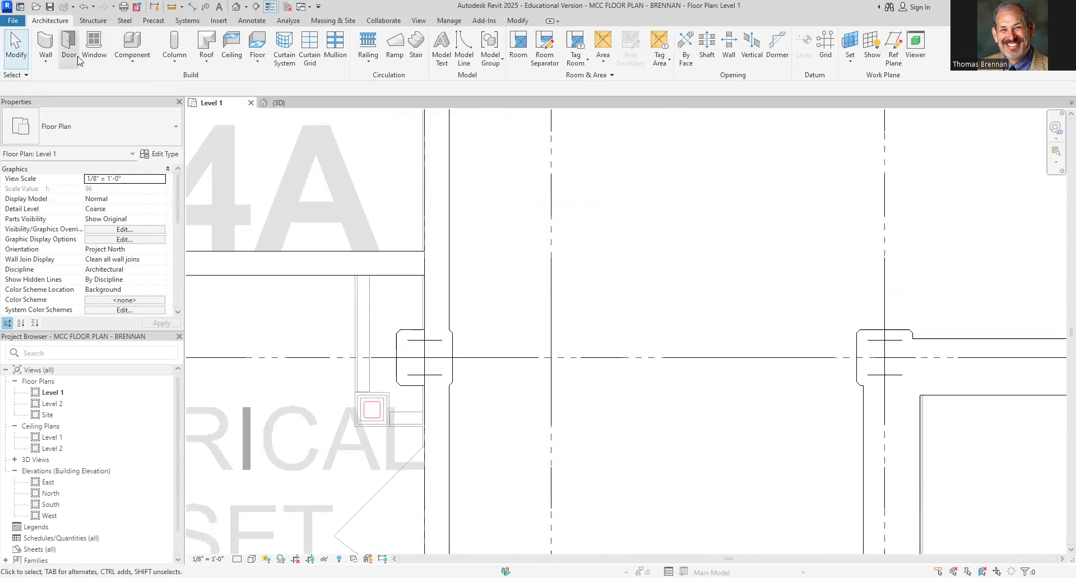
left_click(44, 55)
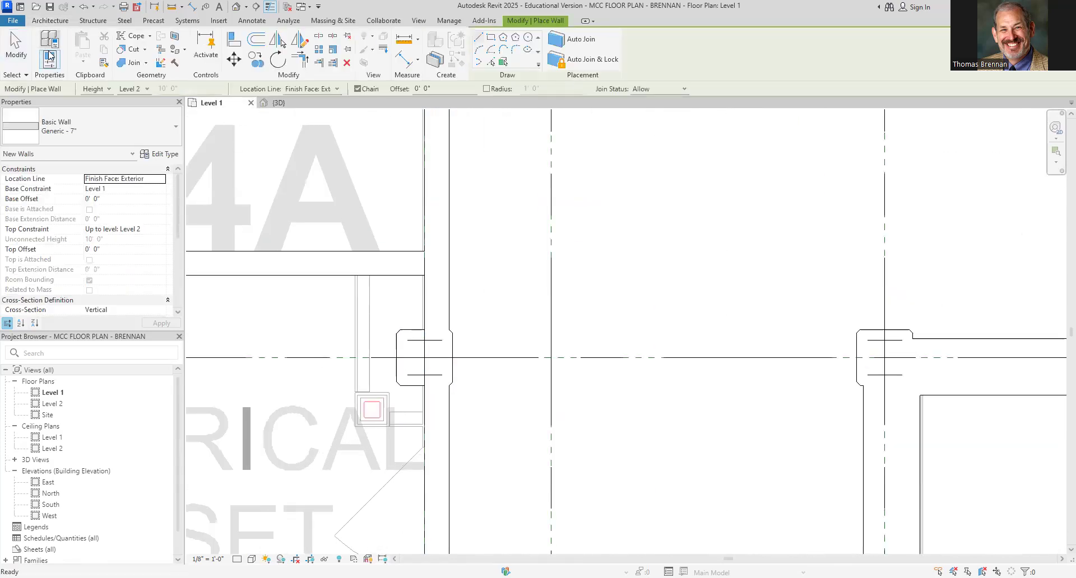
left_click(174, 134)
scroll(125, 269, "up", 3)
scroll(95, 311, "up", 1)
scroll(93, 291, "down", 10)
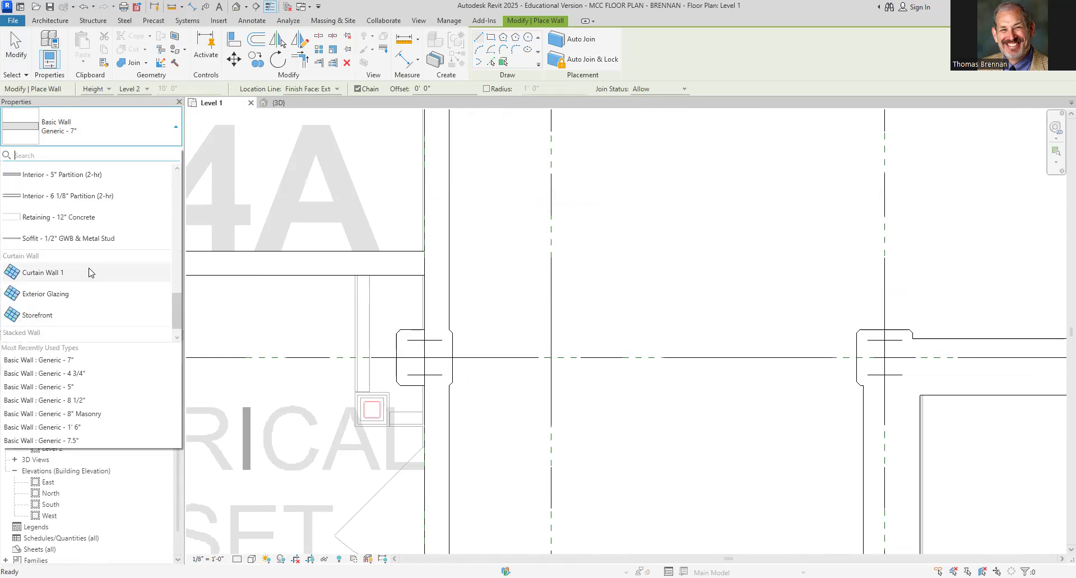
scroll(91, 273, "up", 10)
scroll(91, 271, "down", 5)
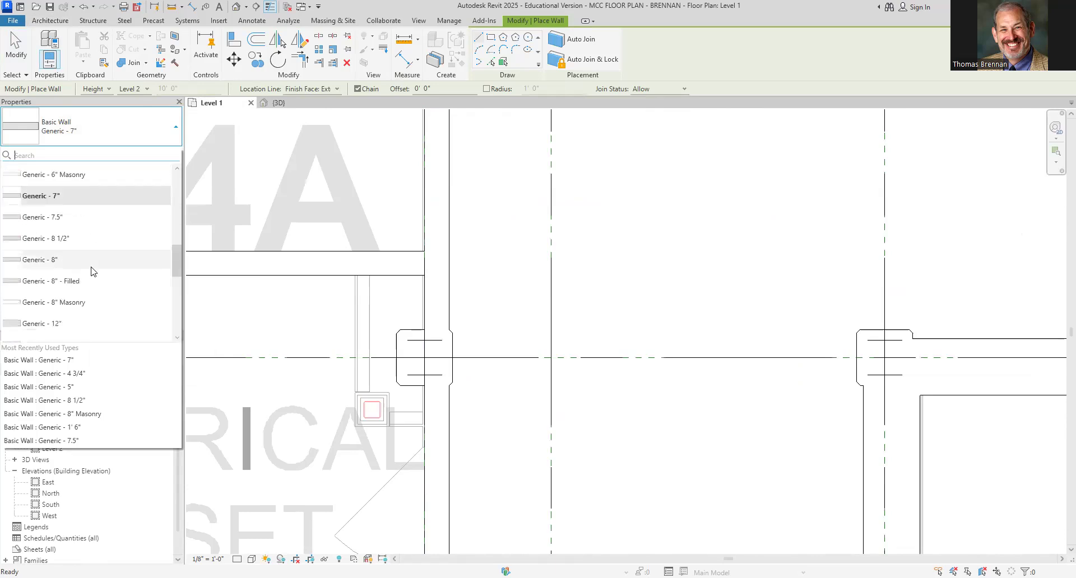
scroll(94, 272, "up", 1)
scroll(93, 272, "up", 1)
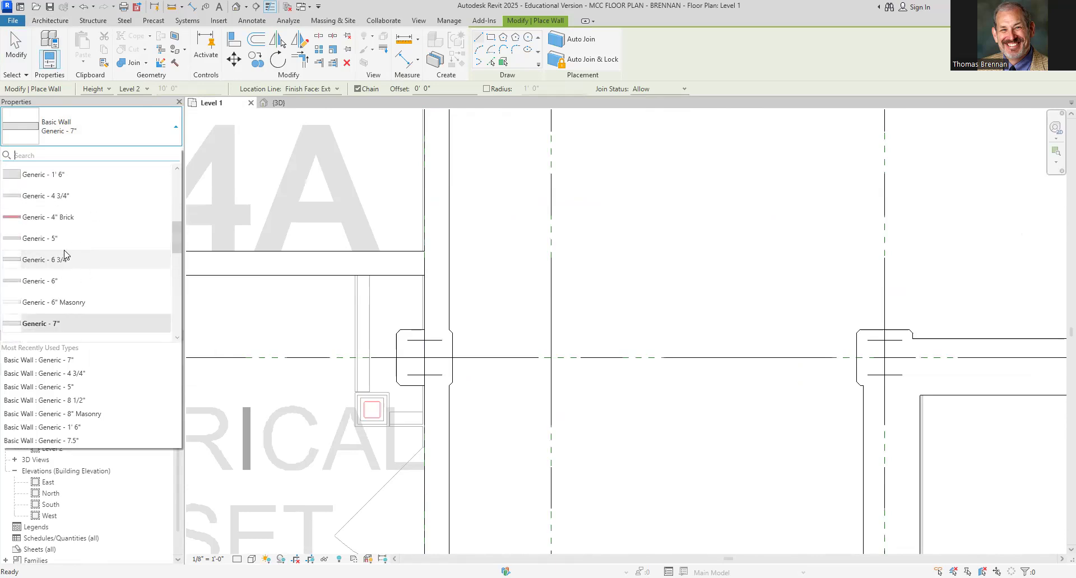
left_click(52, 242)
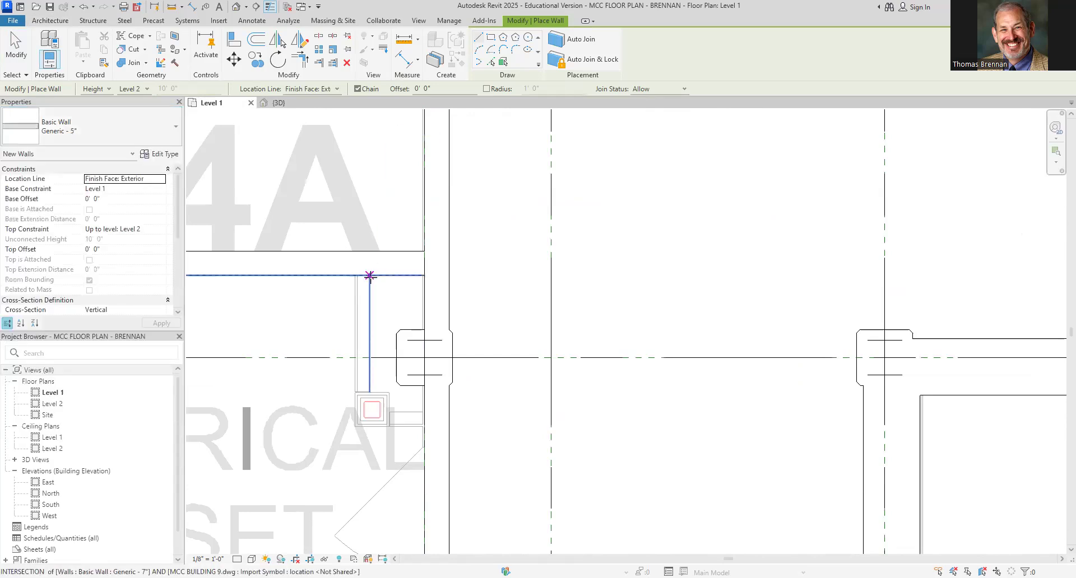
Draw two Generic - 5" walls enclosing the column in Electrical Closet 198D's upper-right corner, from the dividing wall down and across to the corridor wall.
left_click(369, 275)
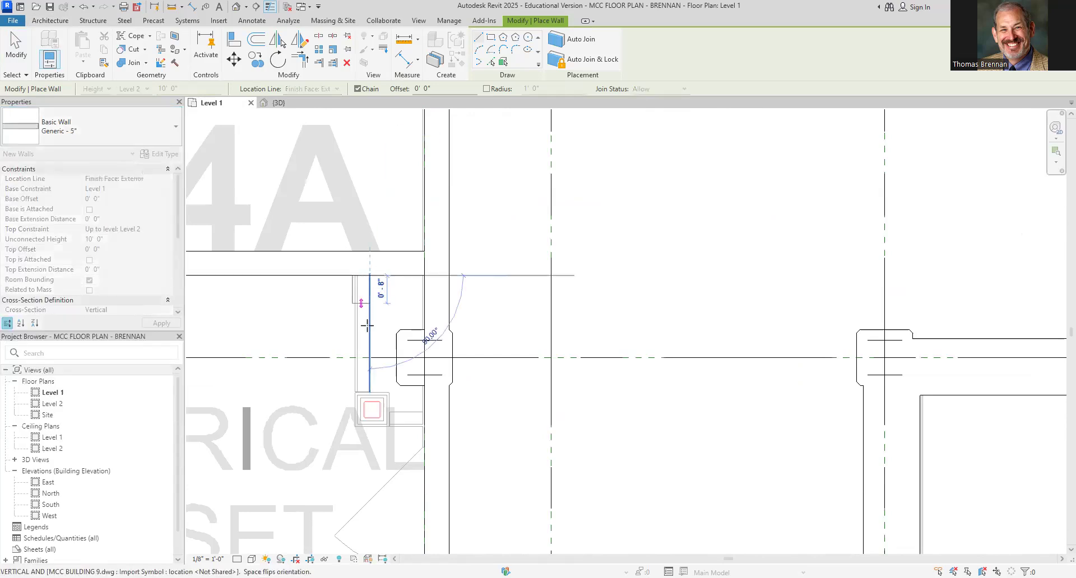
left_click(369, 425)
left_click(424, 412)
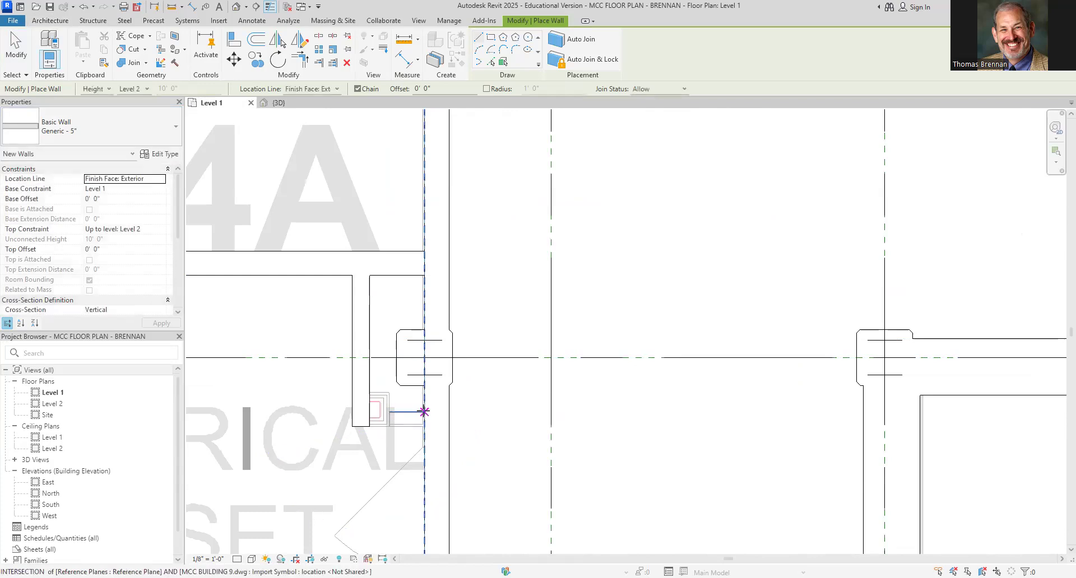
left_click(359, 411)
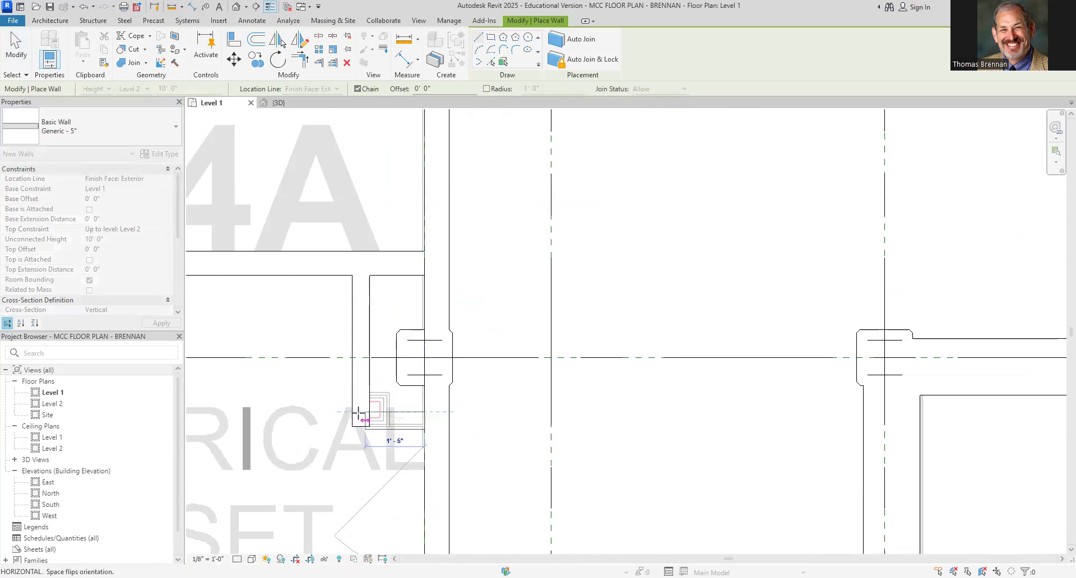
key("Escape")
key("Escape")
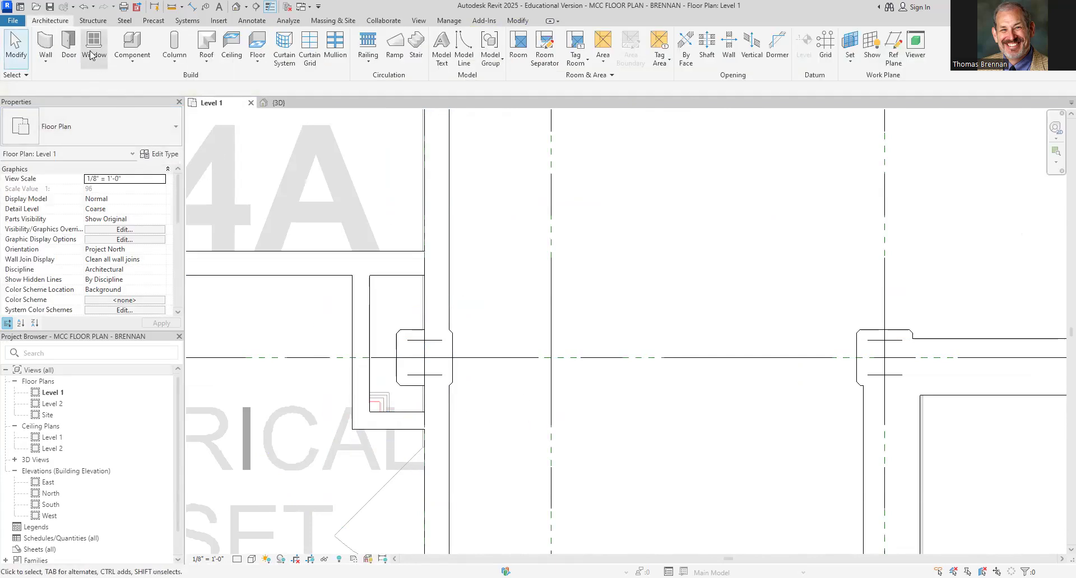
left_click(174, 59)
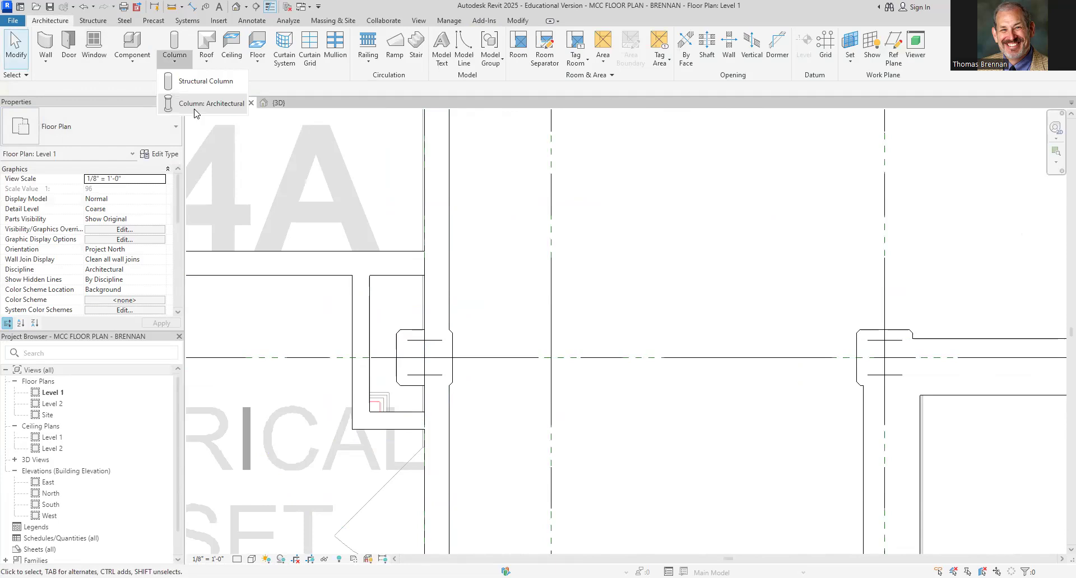
left_click(202, 104)
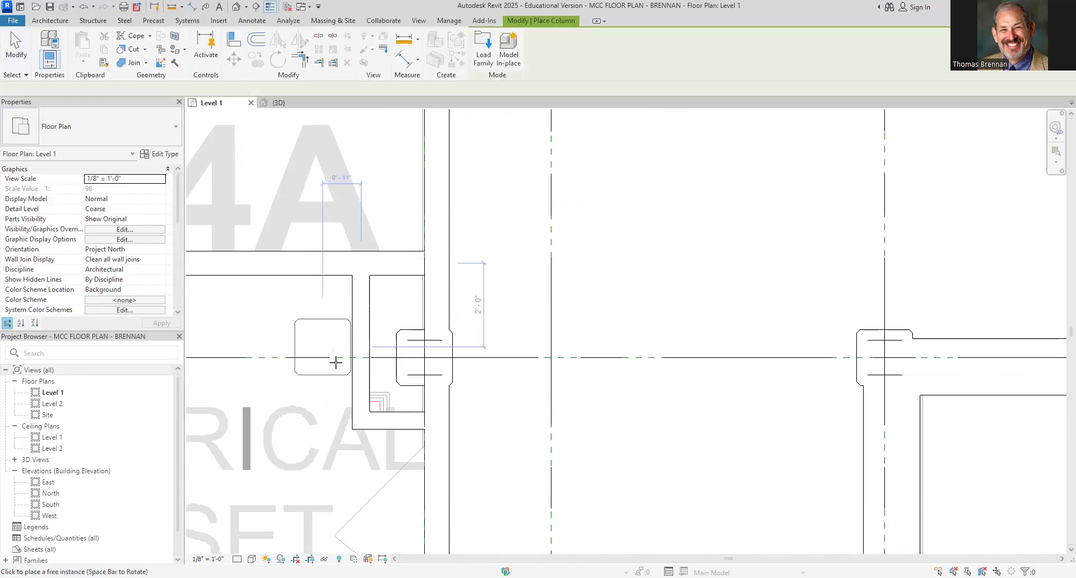
left_click(384, 411)
key("Escape")
key("Escape")
scroll(521, 396, "down", 2)
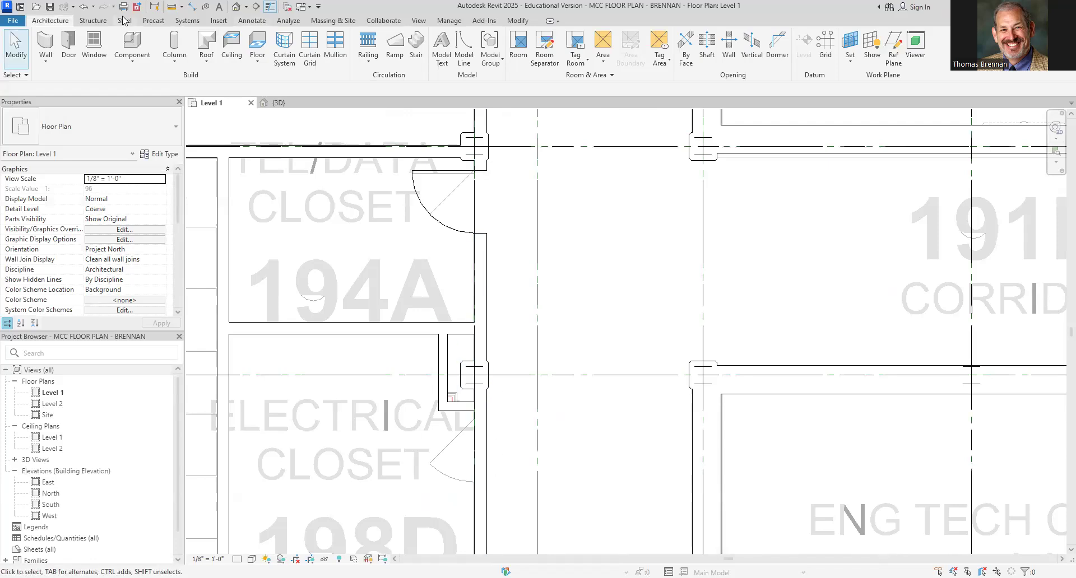
Place a Single-Flush 36" x 84" door in the corridor wall of Electrical Closet 198D, just below the column chase.
left_click(68, 50)
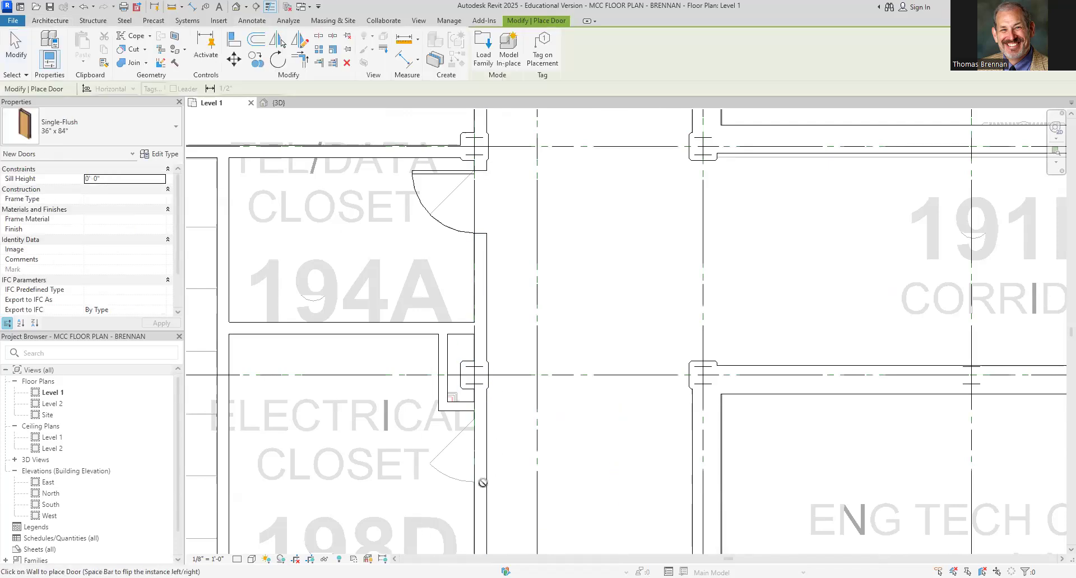
left_click(476, 448)
Place a Single-Flush 36" x 84" door in Class Lab 112's corridor wall, about 3'-2" from the room's lower wall.
scroll(584, 474, "down", 1)
scroll(585, 474, "down", 3)
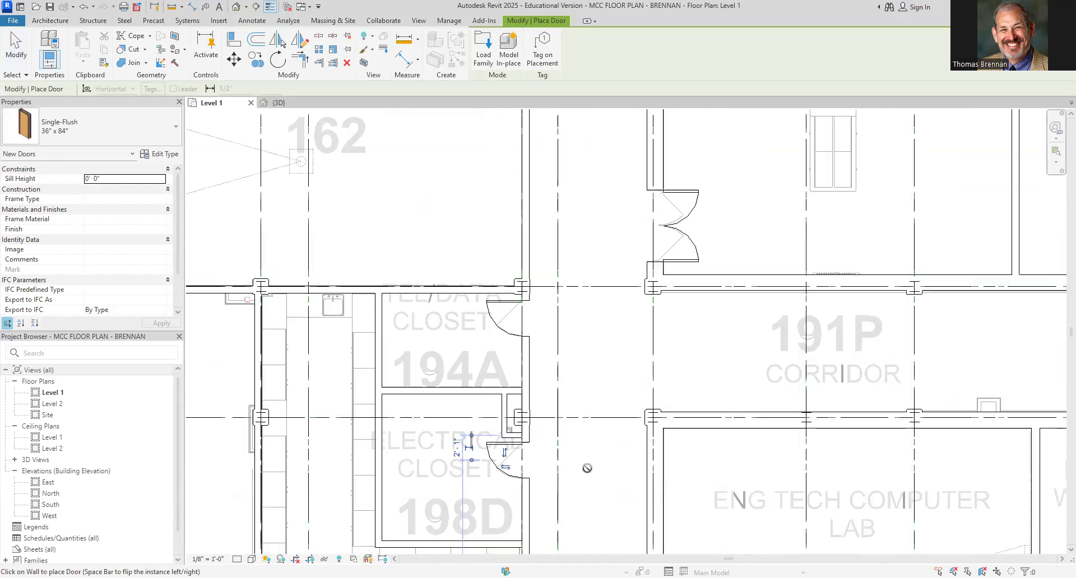
scroll(591, 457, "down", 3)
middle_click_drag(590, 456, 438, 289)
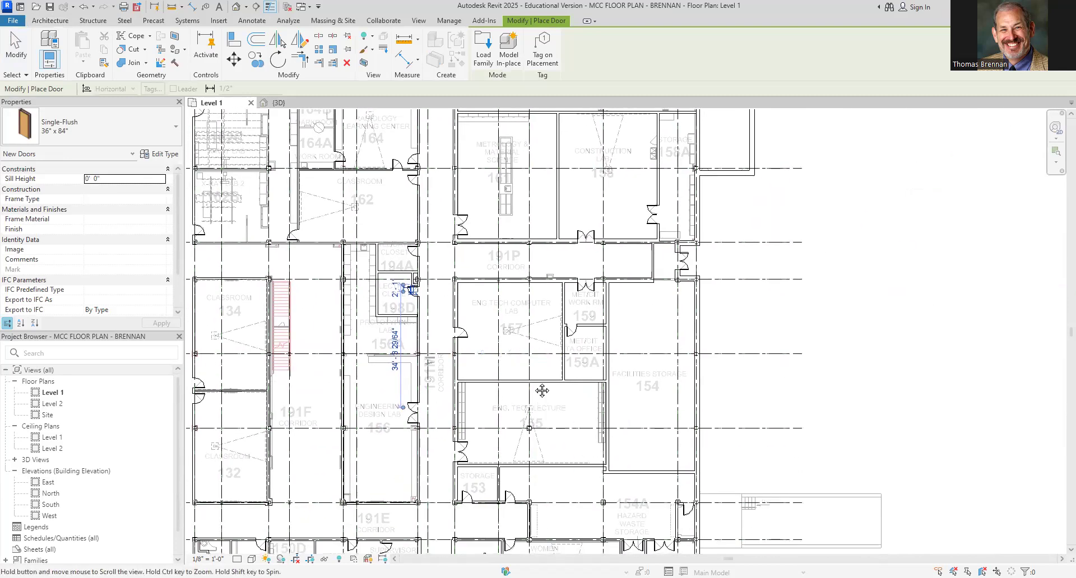
middle_click_drag(542, 403, 485, 209)
middle_click_drag(508, 396, 502, 363)
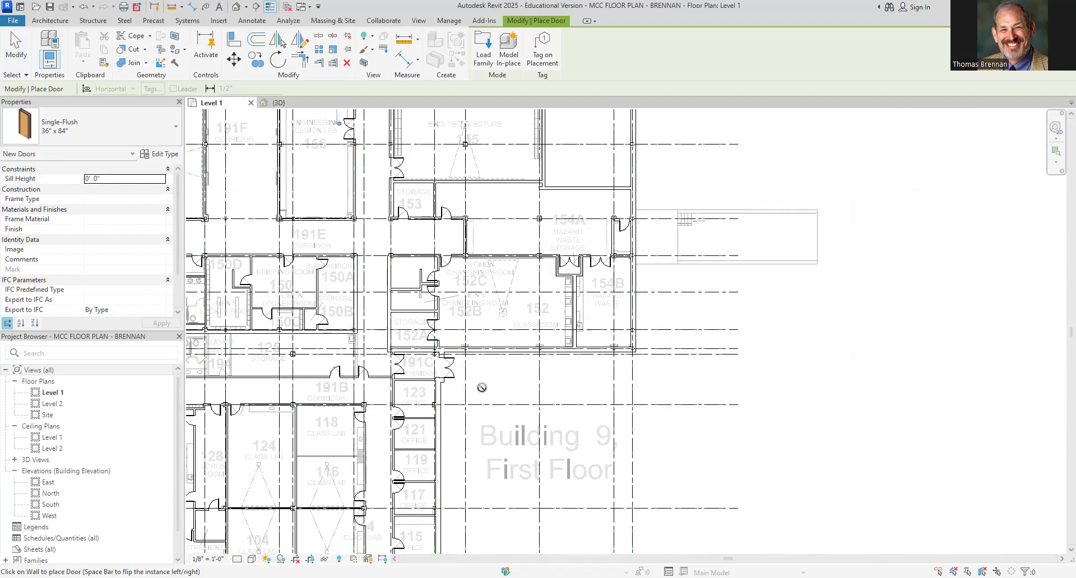
middle_click_drag(482, 388, 552, 381)
scroll(360, 297, "up", 2)
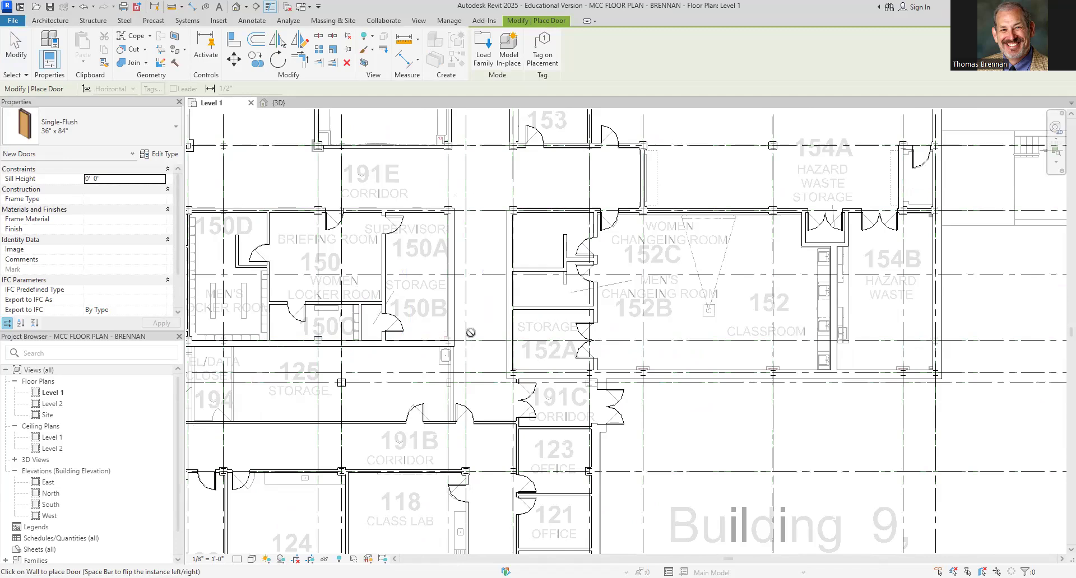
scroll(470, 332, "down", 5)
scroll(473, 424, "up", 4)
middle_click_drag(486, 418, 529, 526)
scroll(438, 414, "up", 5)
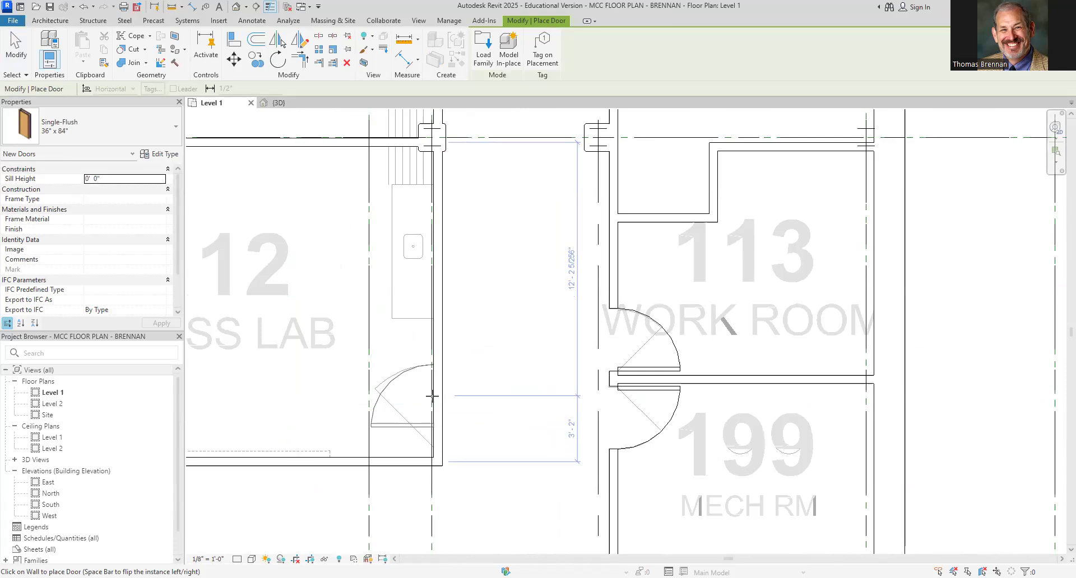
scroll(485, 334, "down", 5)
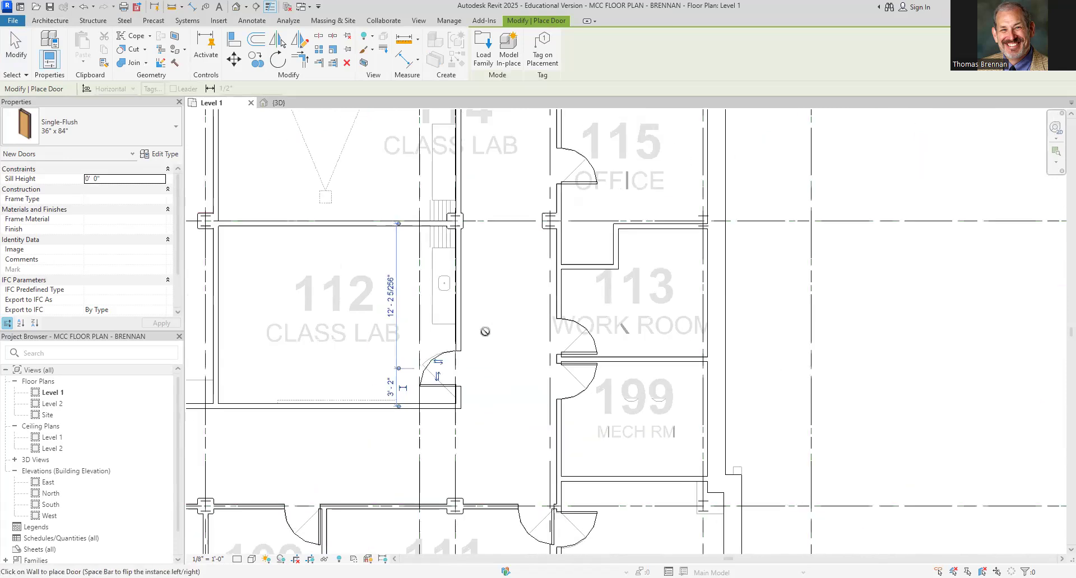
middle_click_drag(485, 334, 487, 464)
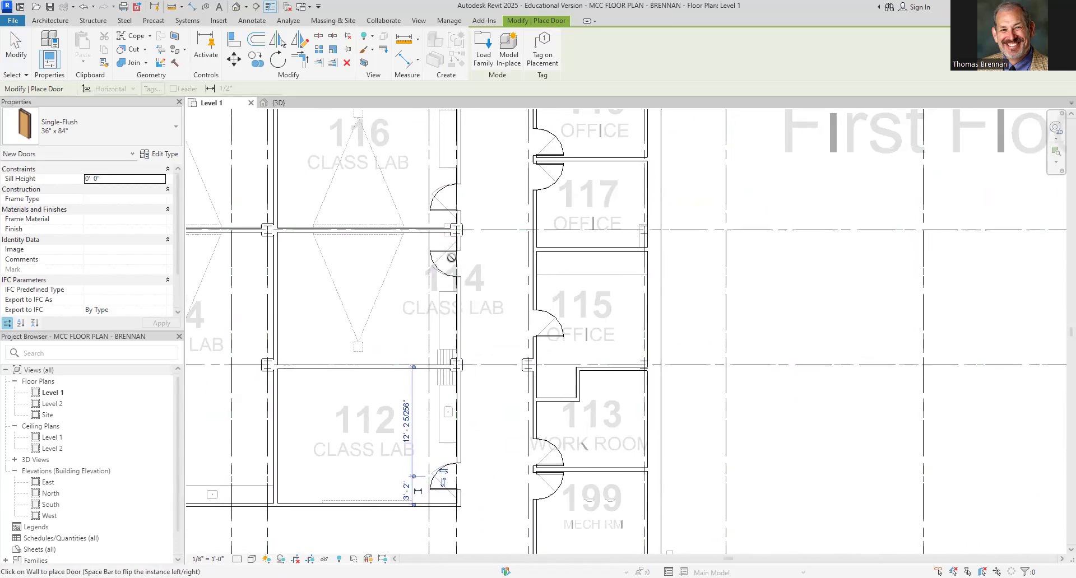
key("Escape")
key("Escape")
Examine the modelled walls and doors in the 3D view, including the wall runs around the unfinished rooms.
scroll(470, 274, "down", 4)
scroll(460, 317, "down", 2)
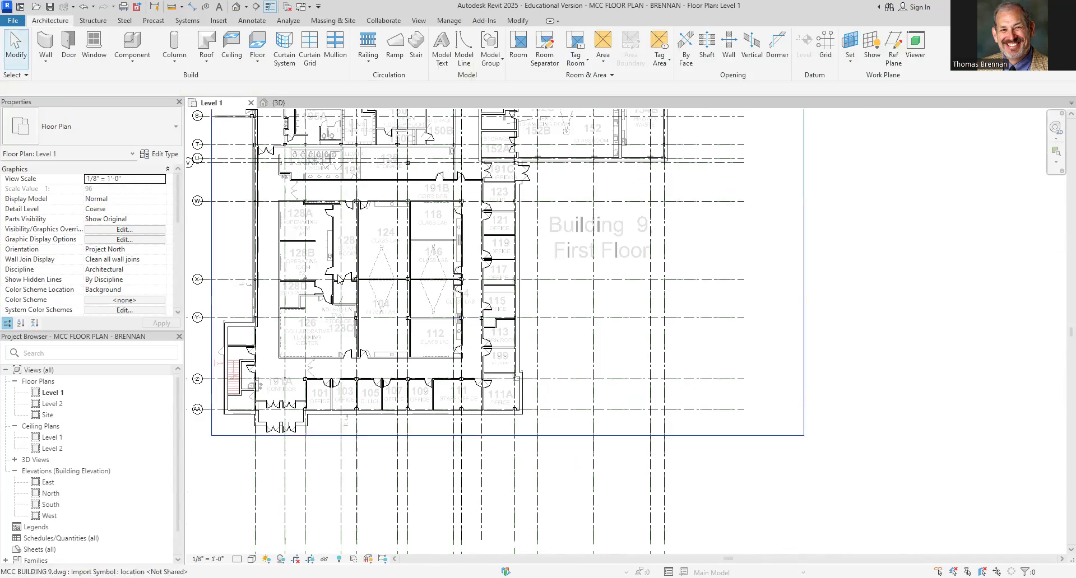
left_click(276, 105)
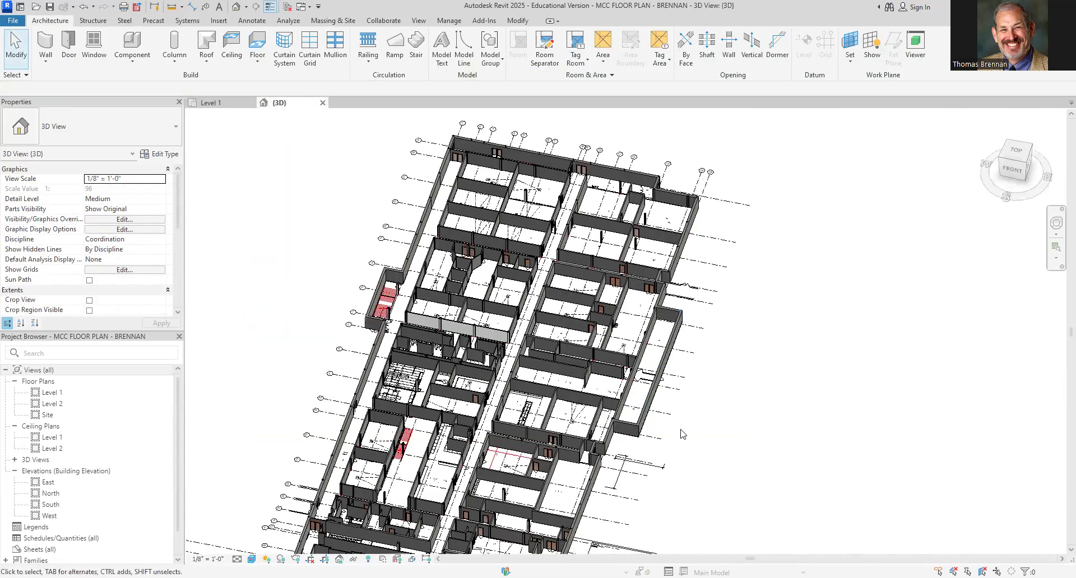
scroll(678, 435, "up", 5)
scroll(564, 282, "up", 3)
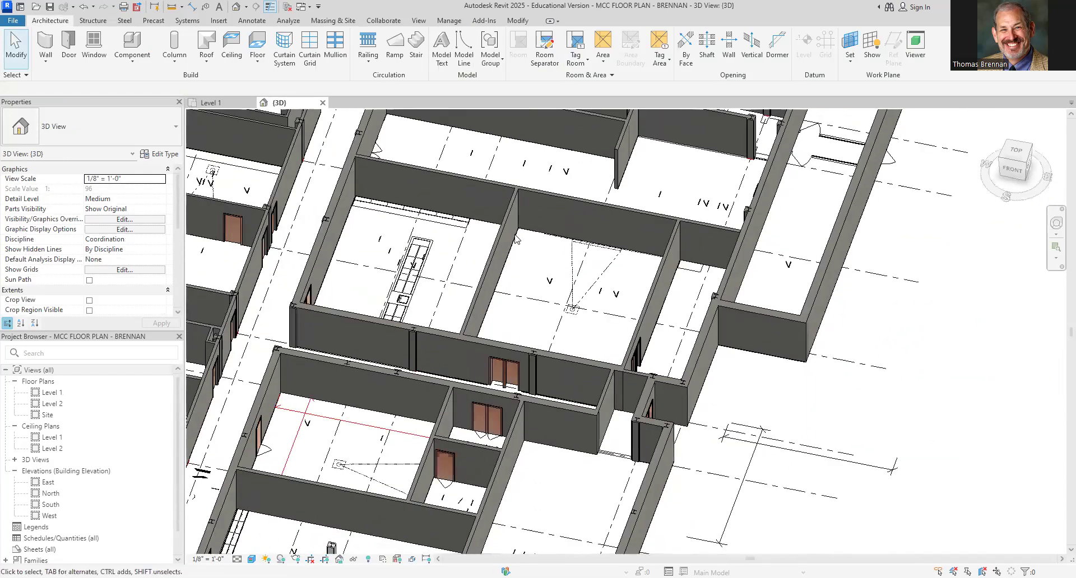
middle_click_drag(563, 281, 546, 394, "shift")
scroll(547, 359, "down", 2)
scroll(546, 394, "down", 3)
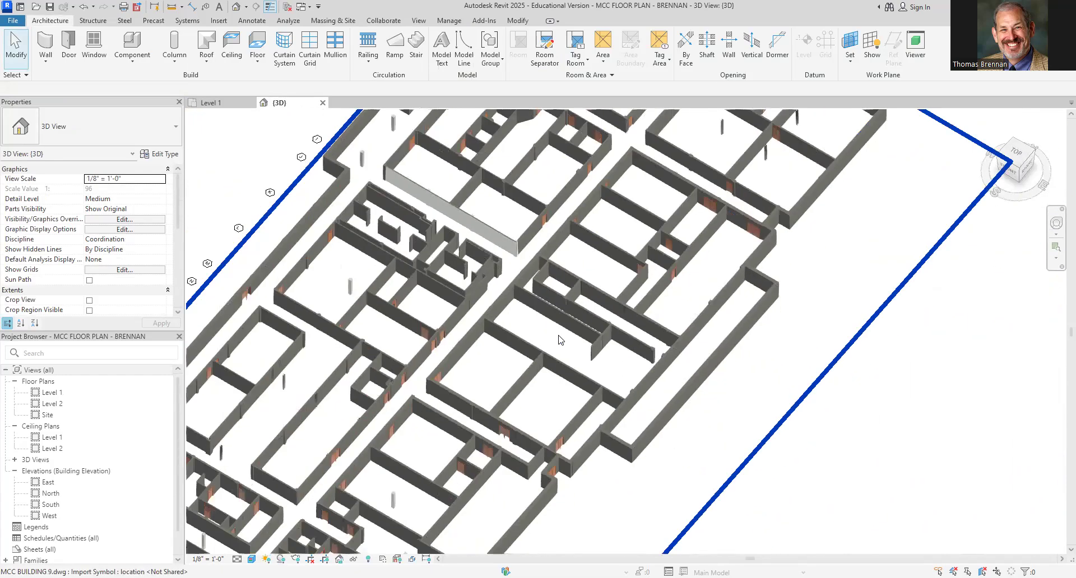
scroll(537, 405, "up", 1)
scroll(582, 338, "up", 5)
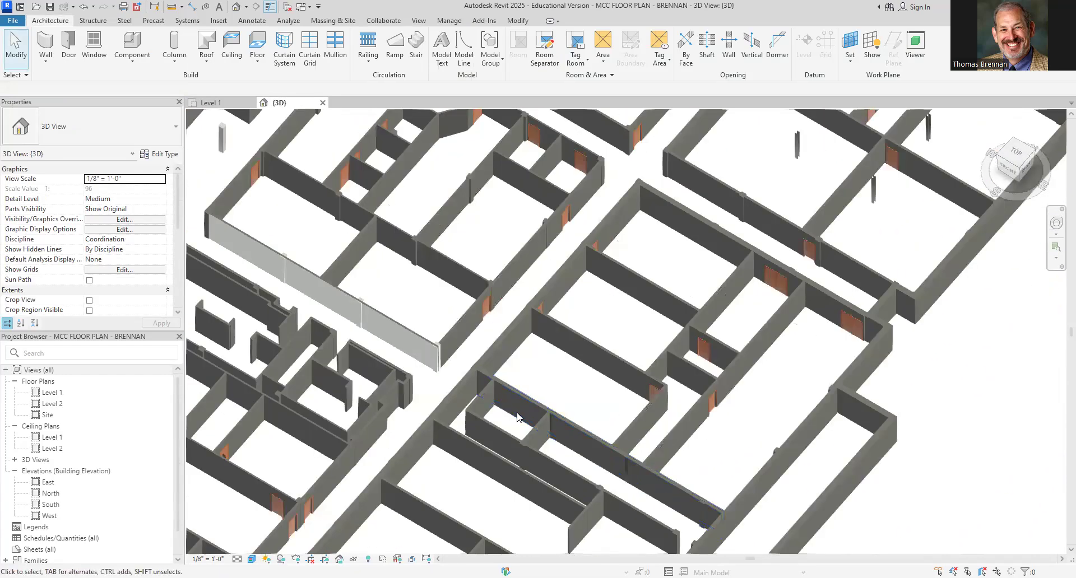
middle_click_drag(582, 338, 548, 272)
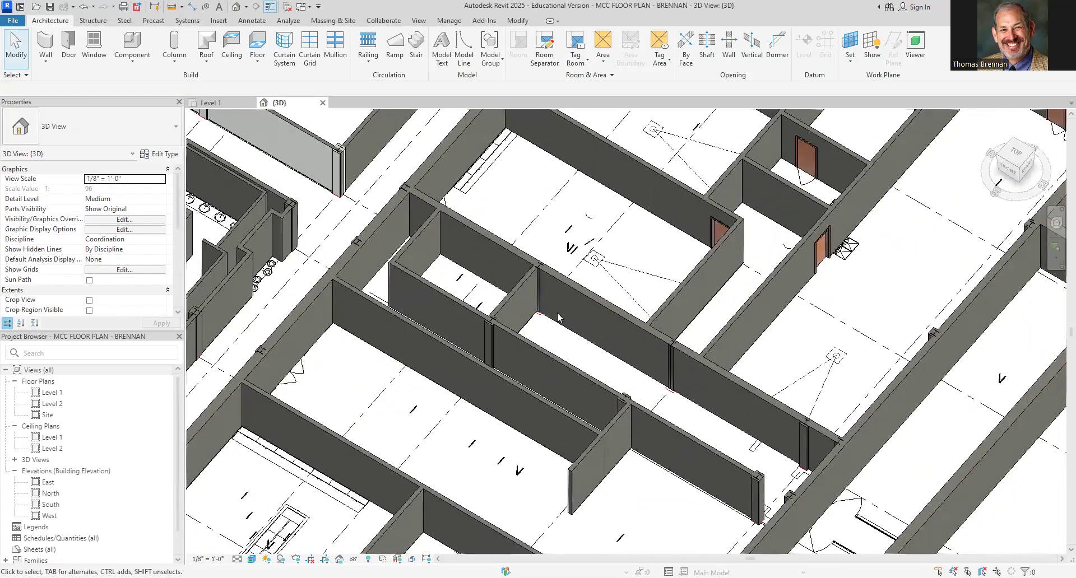
scroll(557, 318, "down", 6)
middle_click_drag(563, 331, 572, 348)
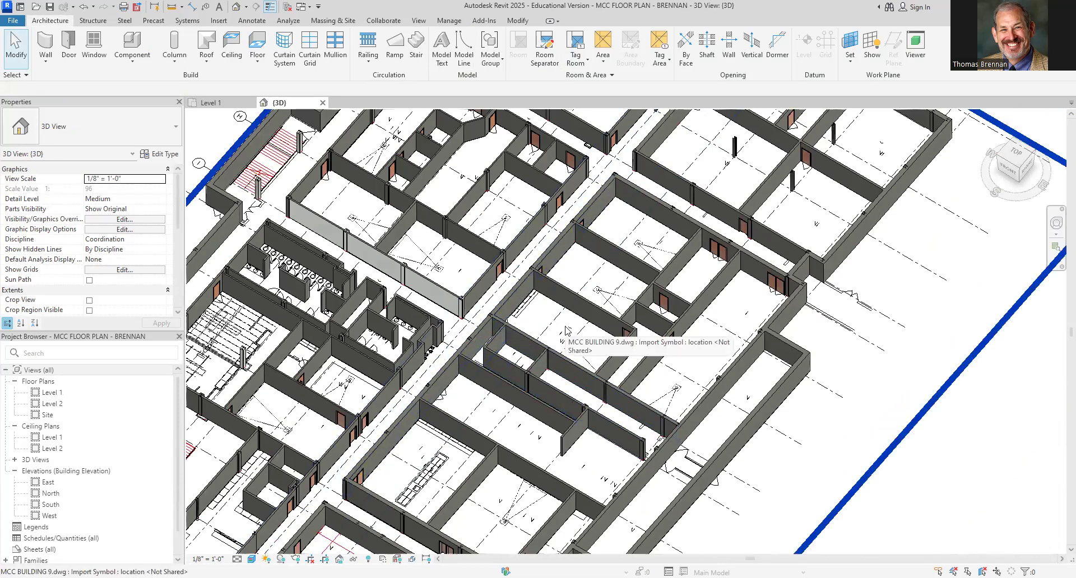
scroll(596, 463, "up", 5)
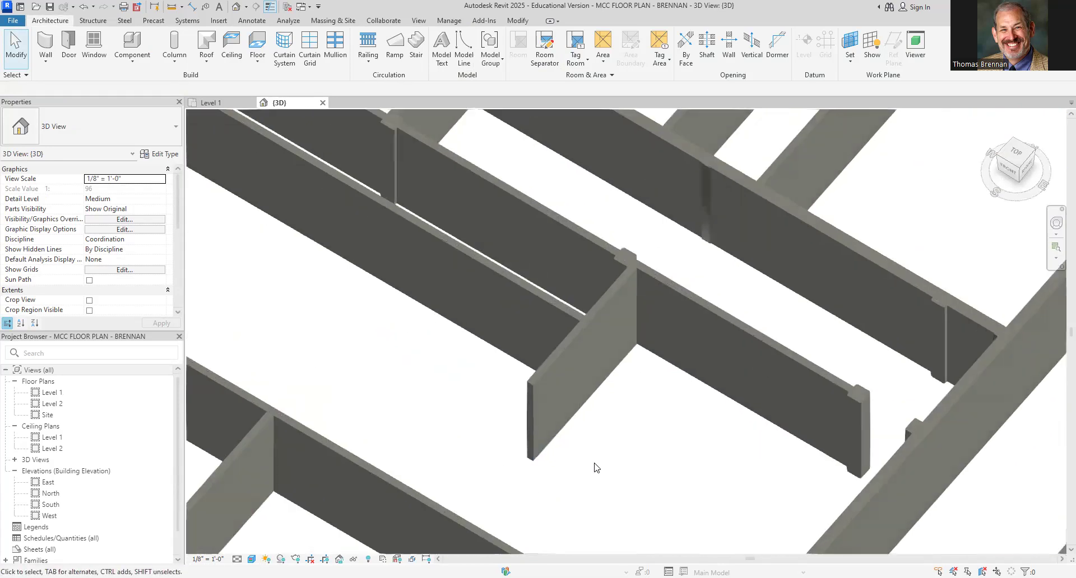
scroll(622, 471, "down", 10)
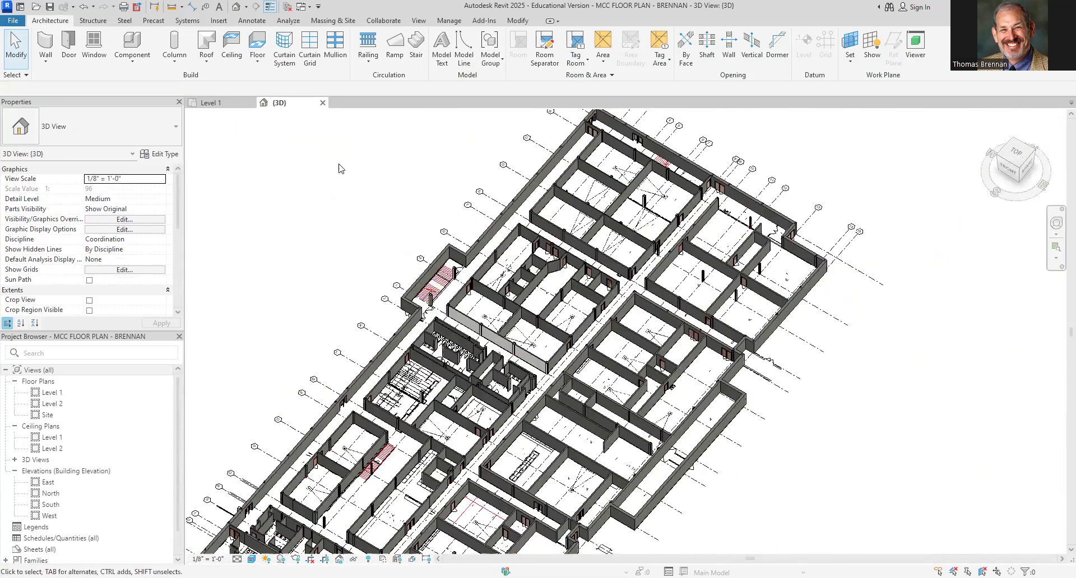
Place Single-Flush 36" x 84" doors in the upper and lower walls of the narrow room between the women's and men's restrooms on Level 1.
left_click(224, 103)
scroll(418, 283, "up", 5)
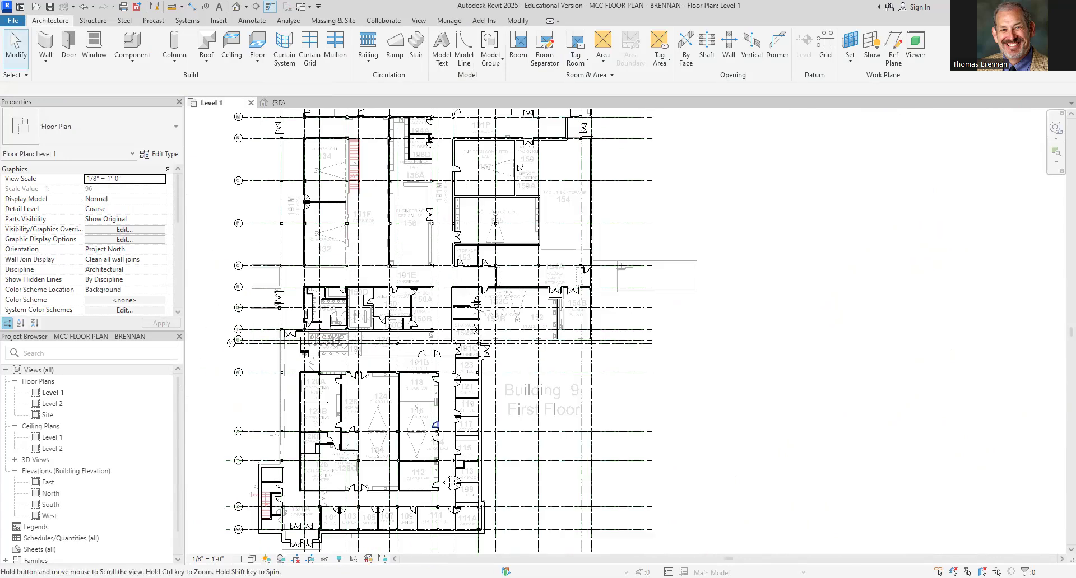
middle_click_drag(438, 288, 473, 454)
scroll(379, 271, "up", 4)
scroll(378, 271, "up", 1)
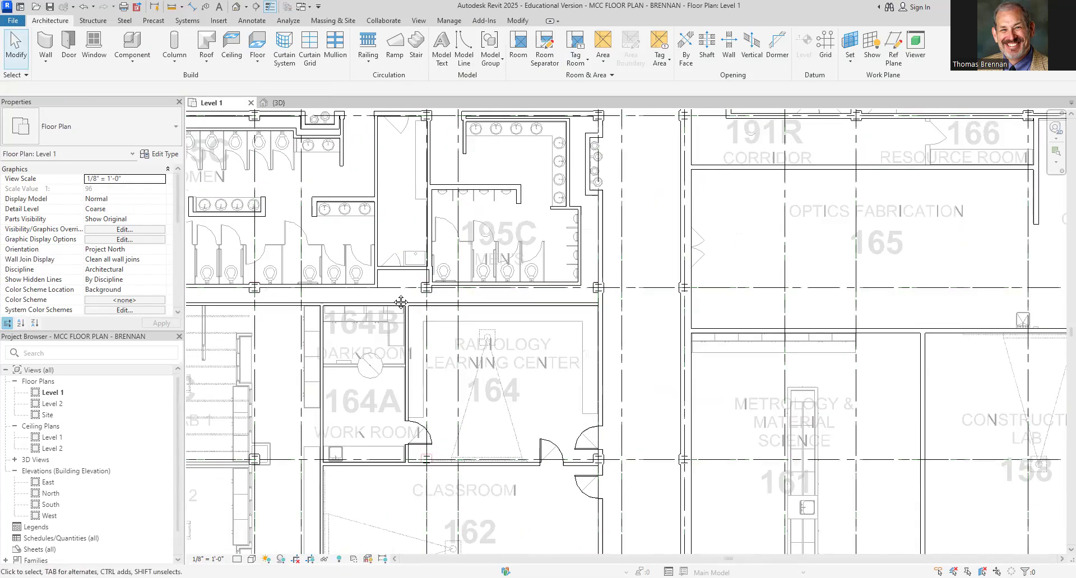
middle_click_drag(402, 303, 442, 425)
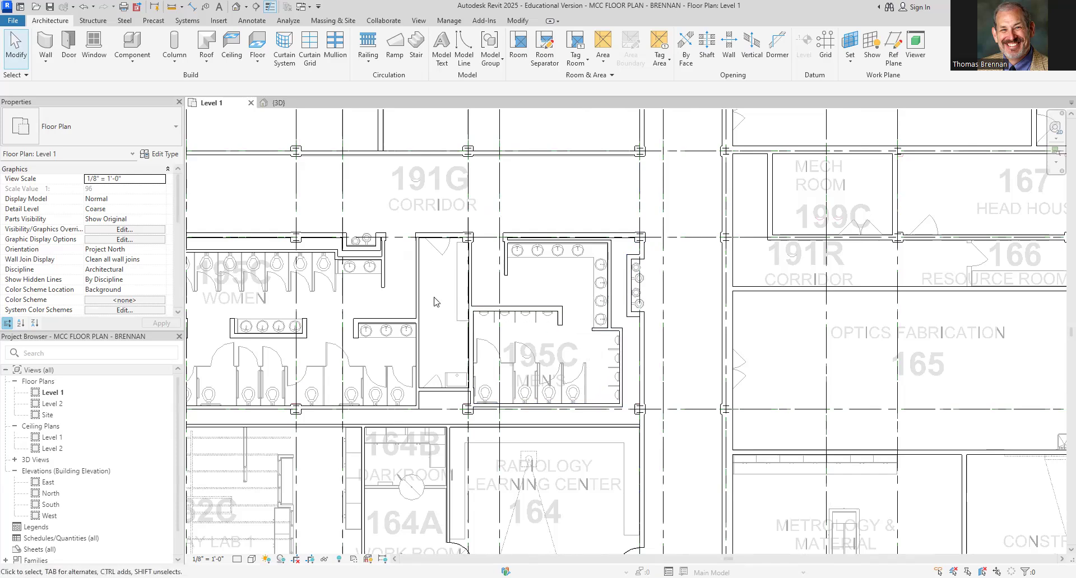
scroll(435, 301, "down", 2)
scroll(396, 233, "up", 3)
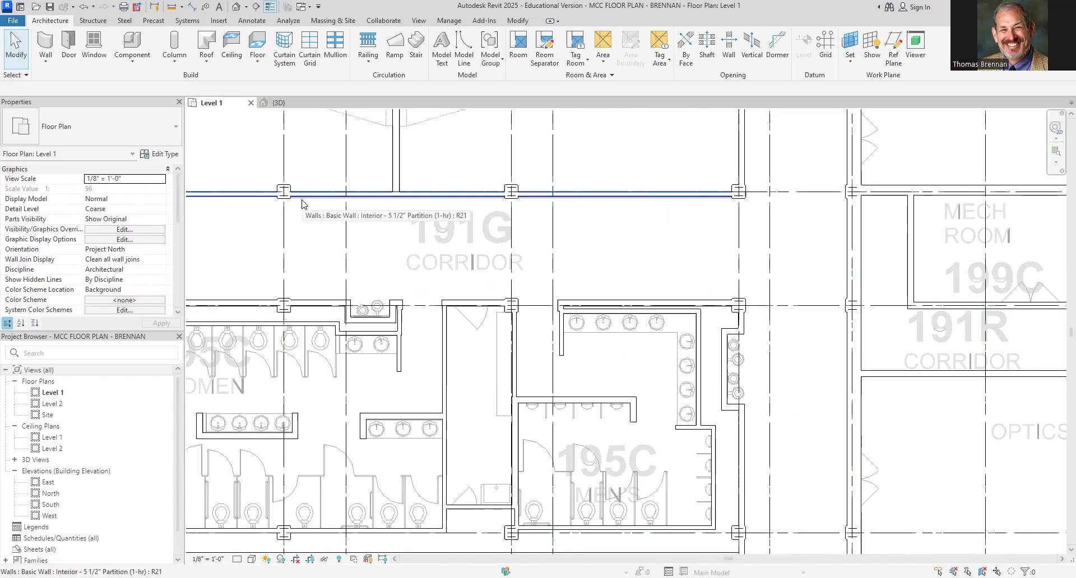
left_click(67, 47)
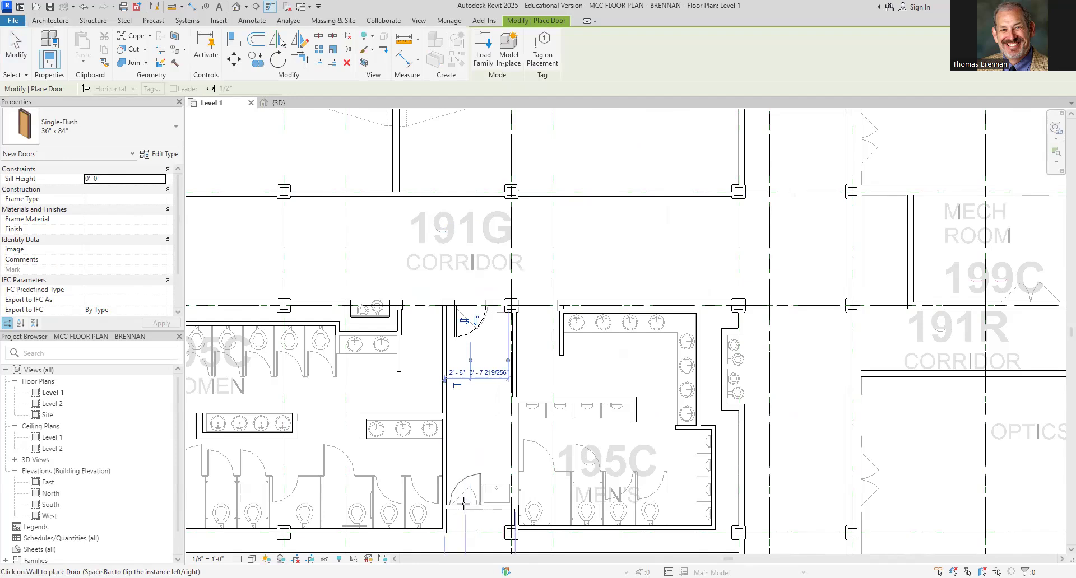
left_click(464, 503)
key("Escape")
key("Escape")
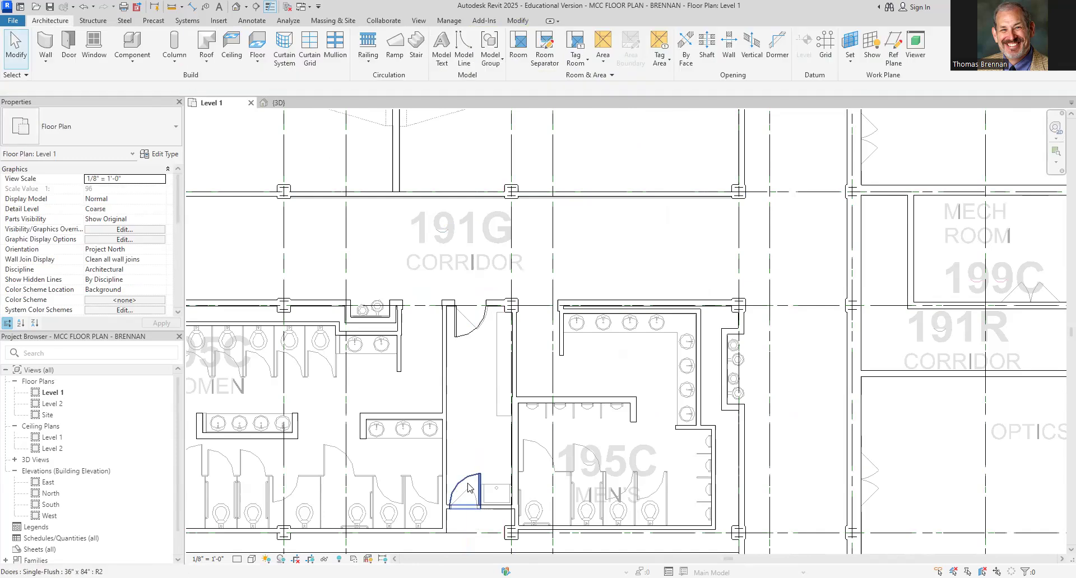
Change the door in the lower wall of the narrow room between the restrooms to the Single-Flush 30" x 84" type.
left_click(469, 485)
left_click(472, 489)
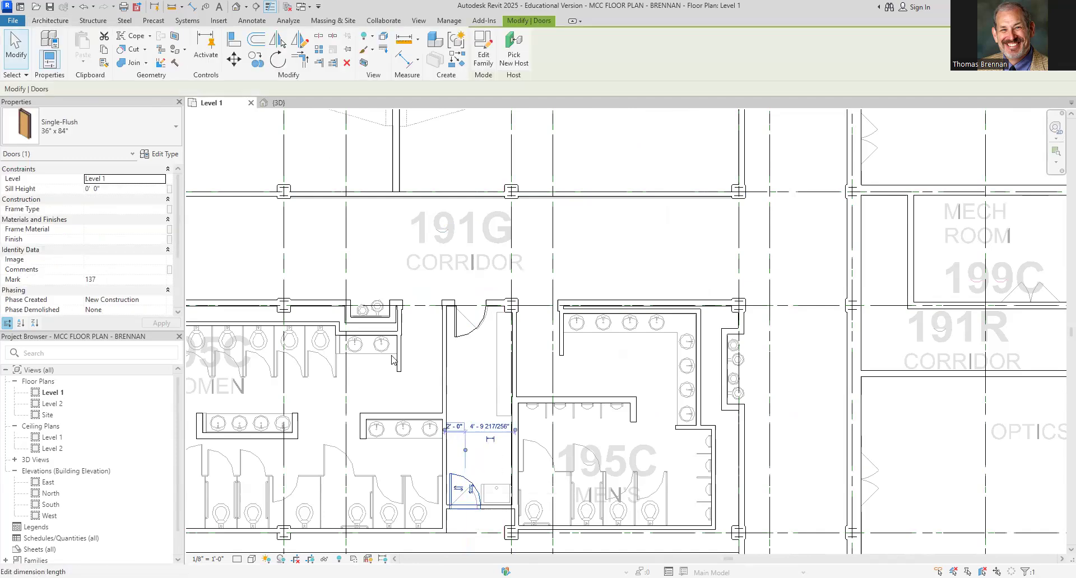
left_click(174, 133)
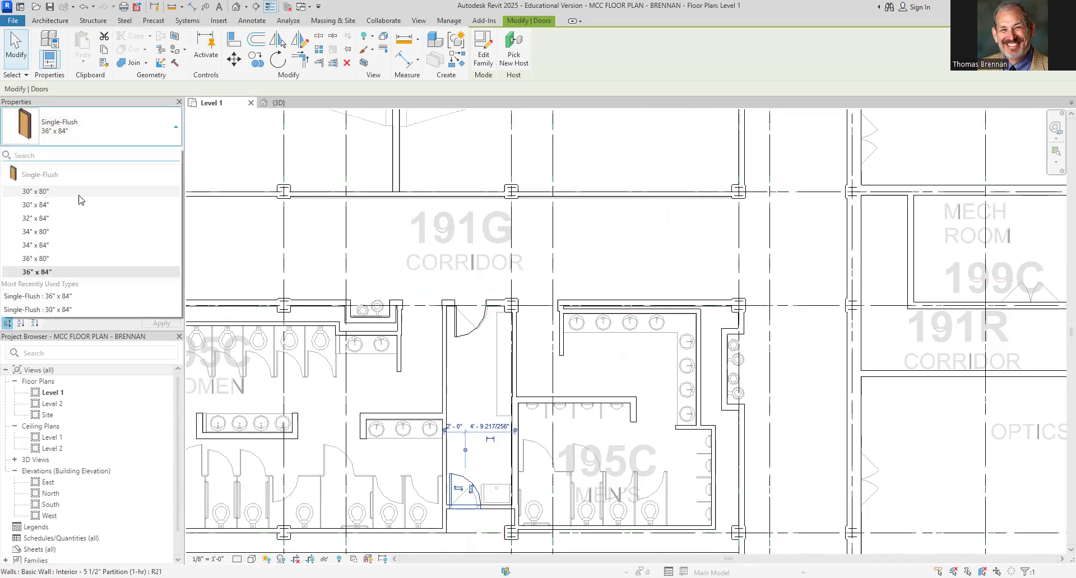
left_click(77, 206)
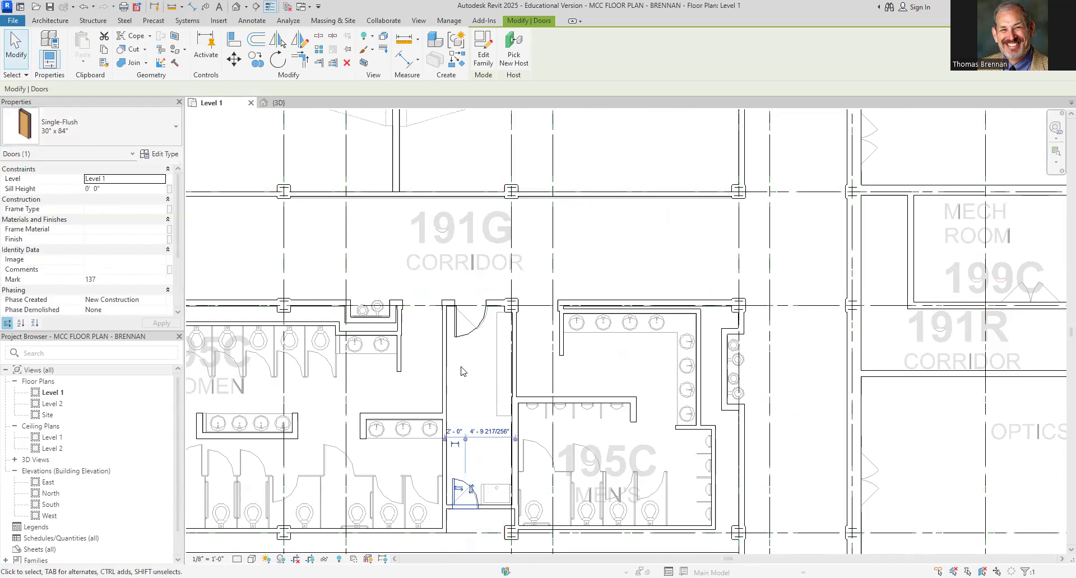
left_click(461, 371)
Place a Single-Flush 36" x 84" door swinging into Head House 167, in its lower wall 4'-0" from the Mech Room 199C wall.
scroll(463, 371, "down", 1)
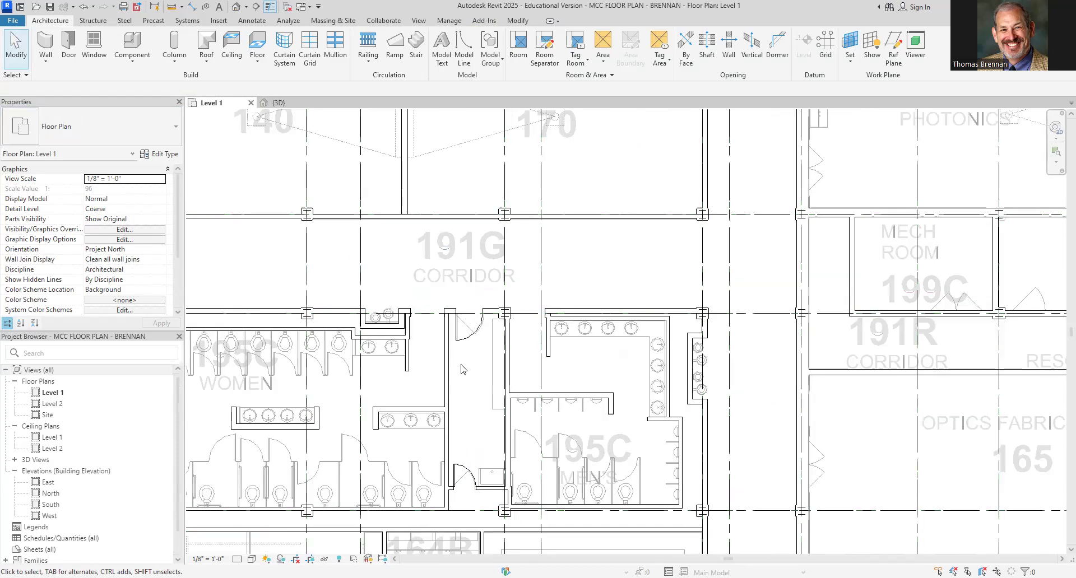
scroll(440, 373, "down", 1)
middle_click_drag(566, 385, 475, 417)
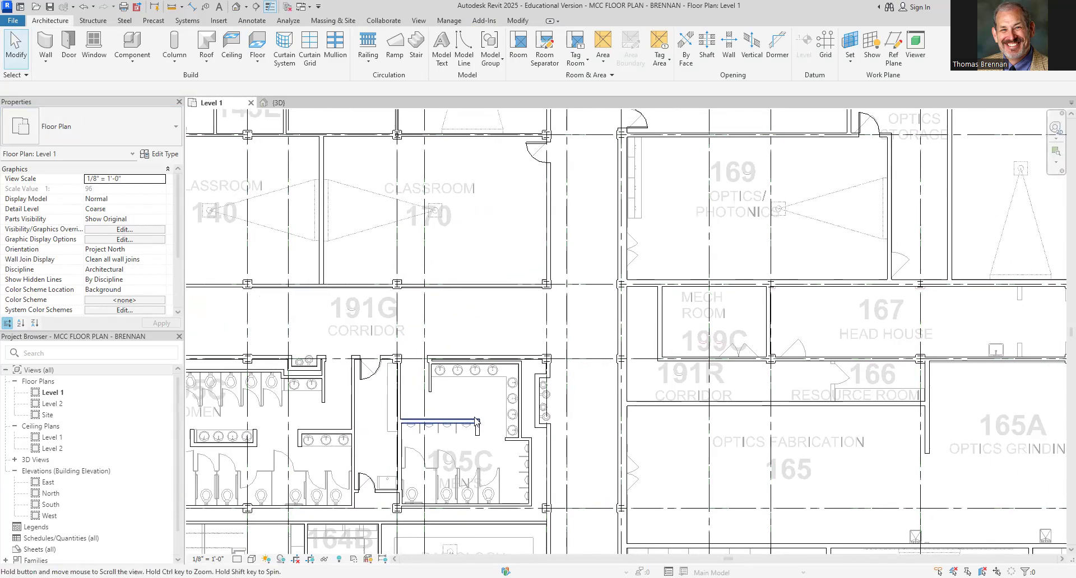
scroll(587, 343, "up", 3)
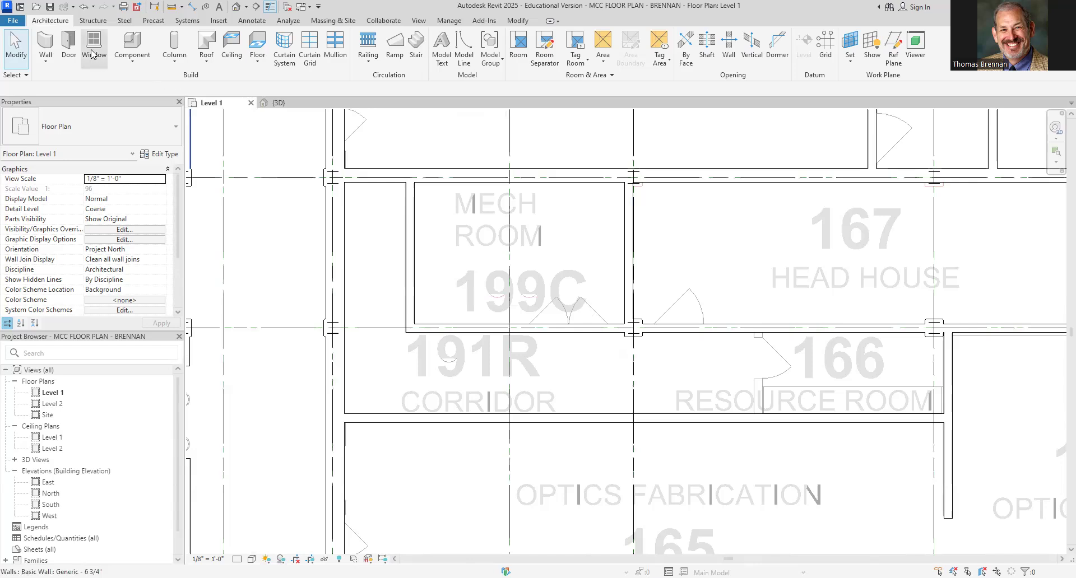
left_click(68, 44)
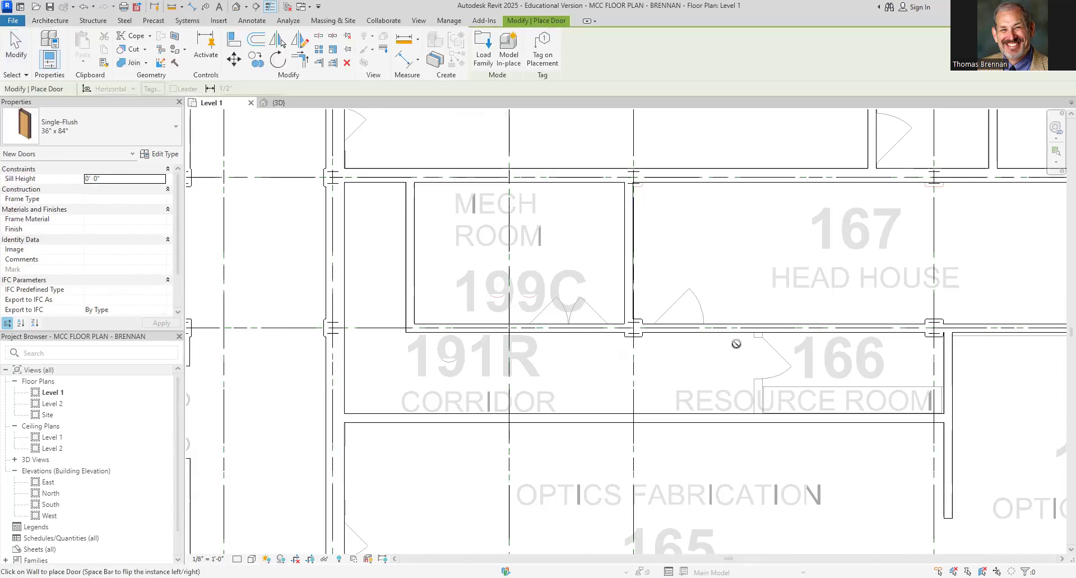
key("space")
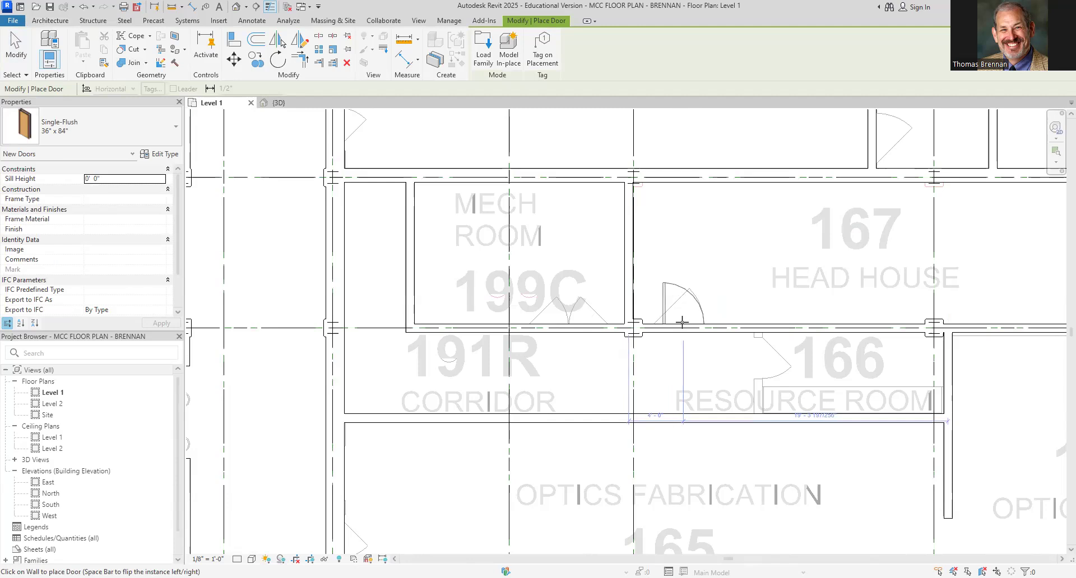
left_click(682, 323)
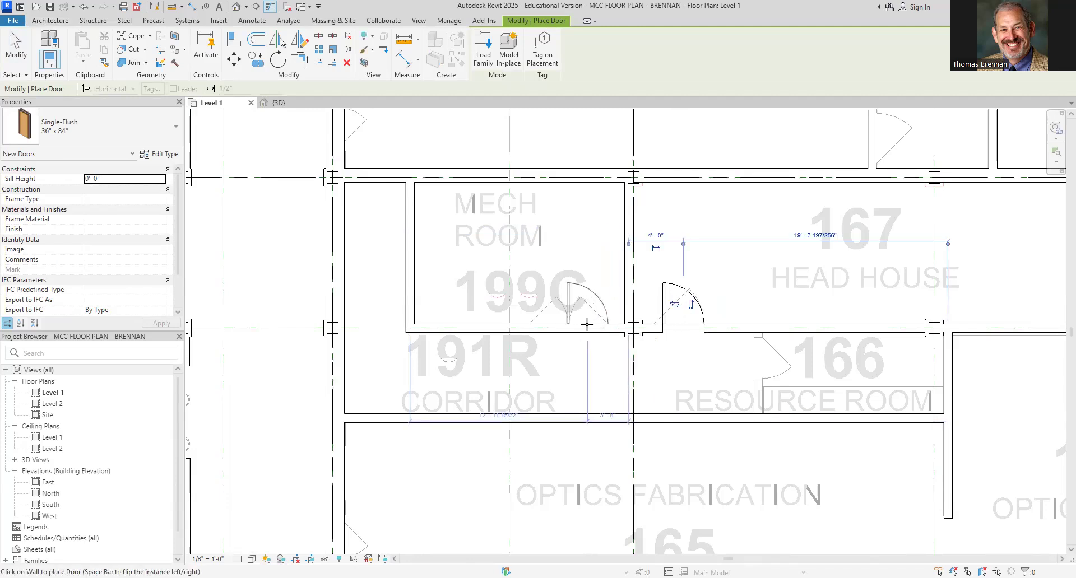
Place two adjoining Single-Flush 36" x 84" doors in Mech Room 199C's lower wall and flip the right one's hand to form a double door.
left_click(547, 327)
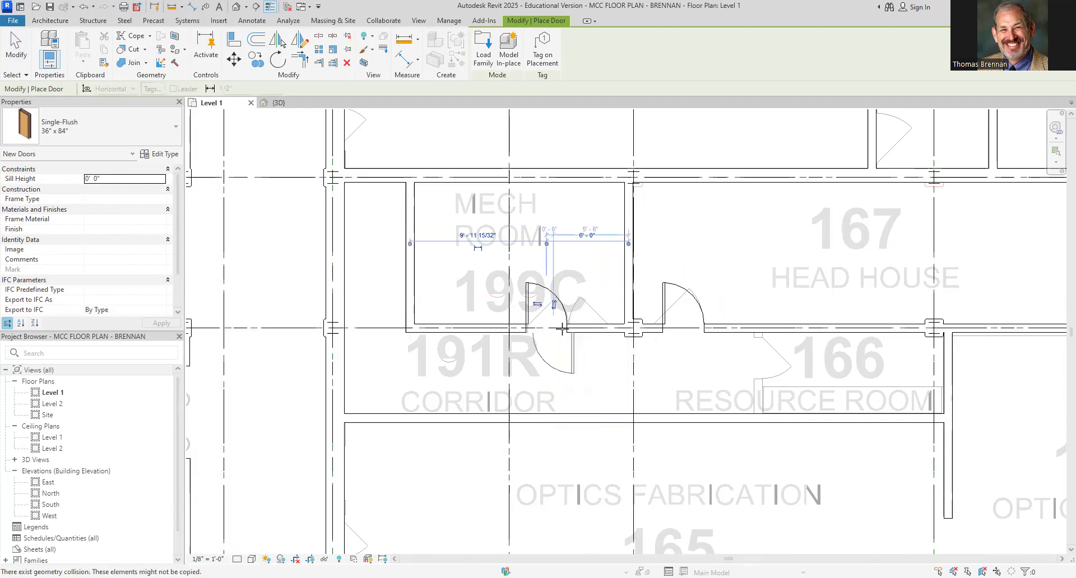
left_click(594, 321)
key("Escape")
key("Escape")
left_click(604, 307)
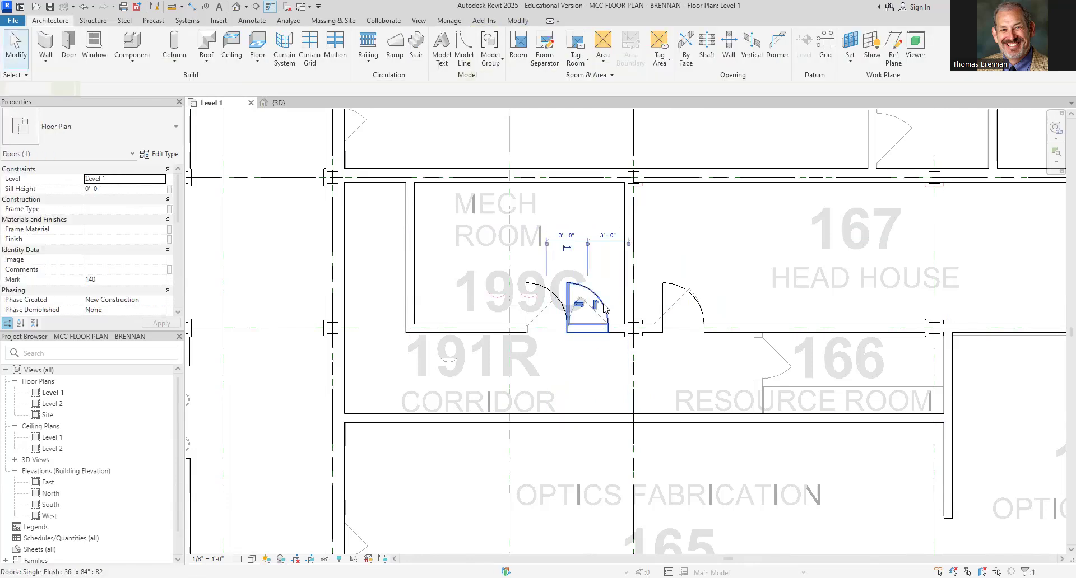
left_click(579, 305)
left_click(604, 378)
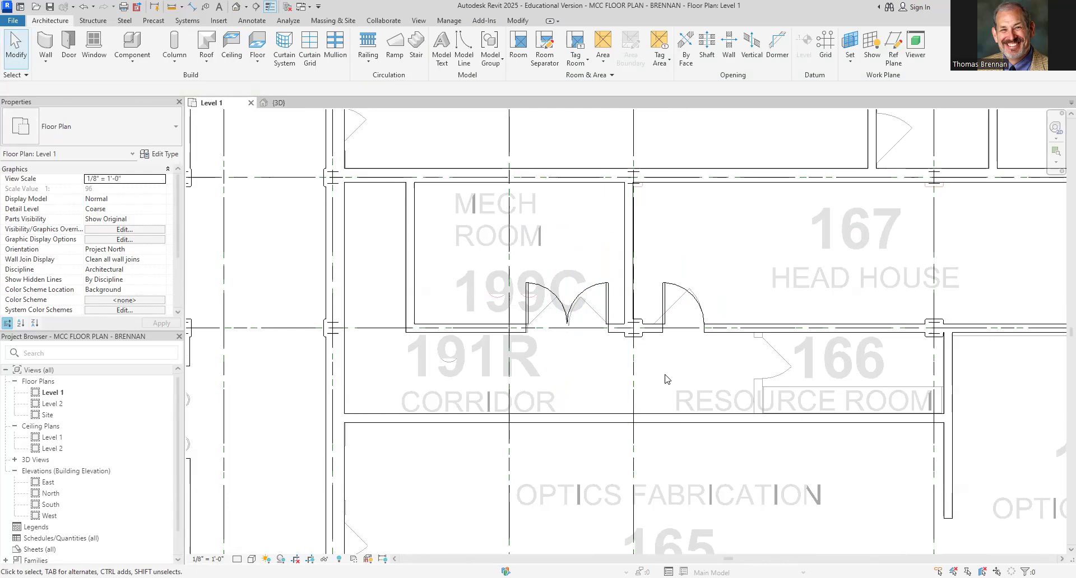
Draw a vertical Generic - 7.5" wall between Corridor 191R and Resource Room 166, from the lower corridor wall up to the Head House wall.
scroll(666, 379, "down", 1)
left_click(676, 406)
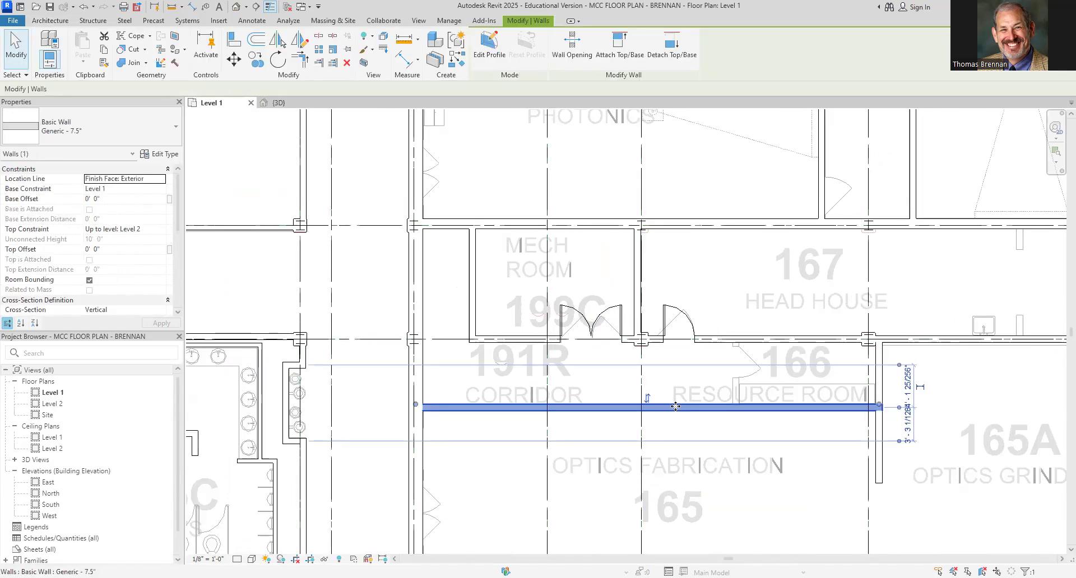
right_click(673, 411)
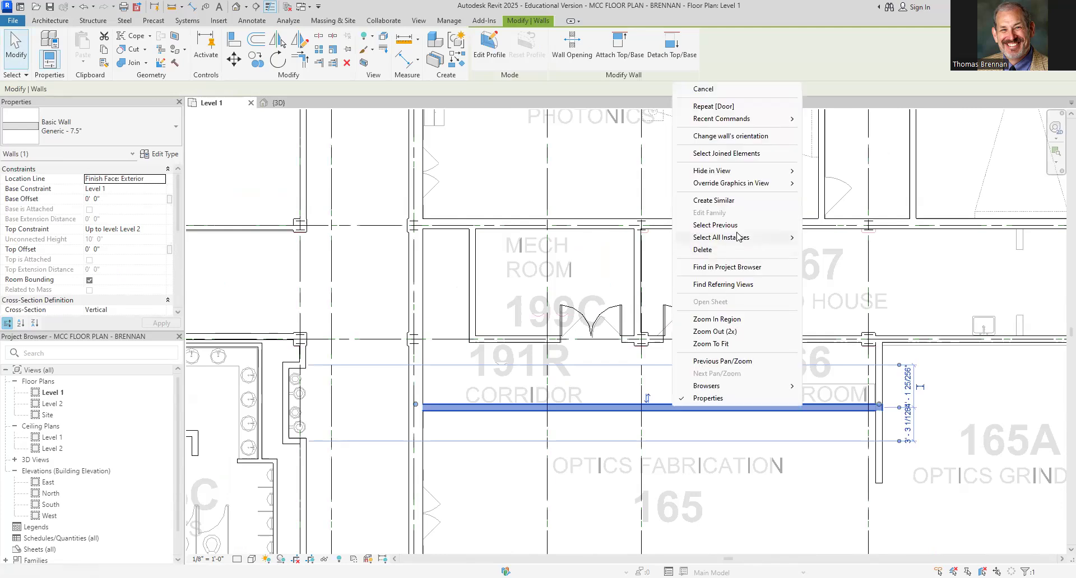
left_click(713, 200)
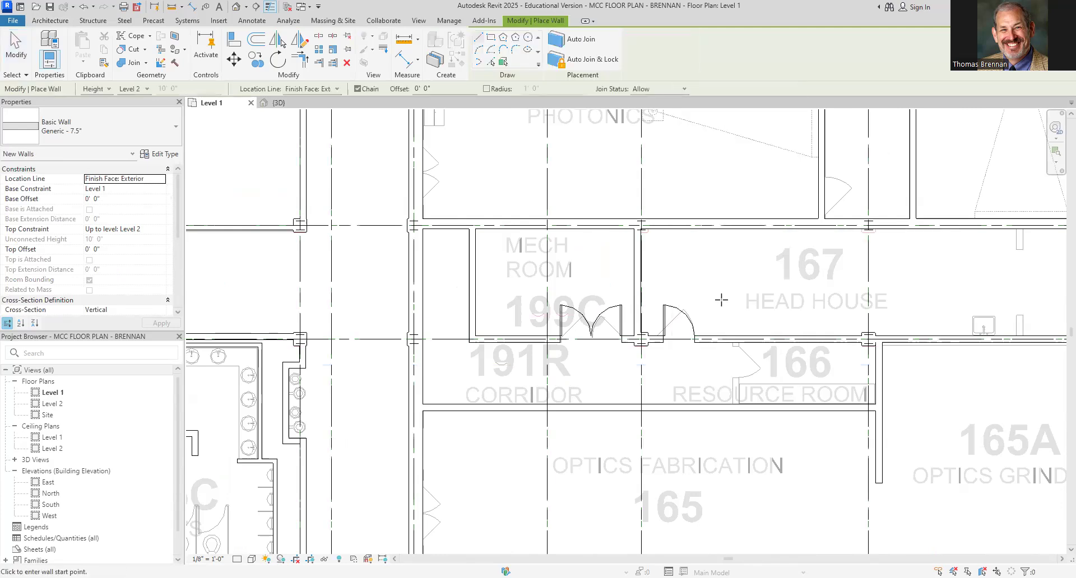
scroll(728, 369, "up", 4)
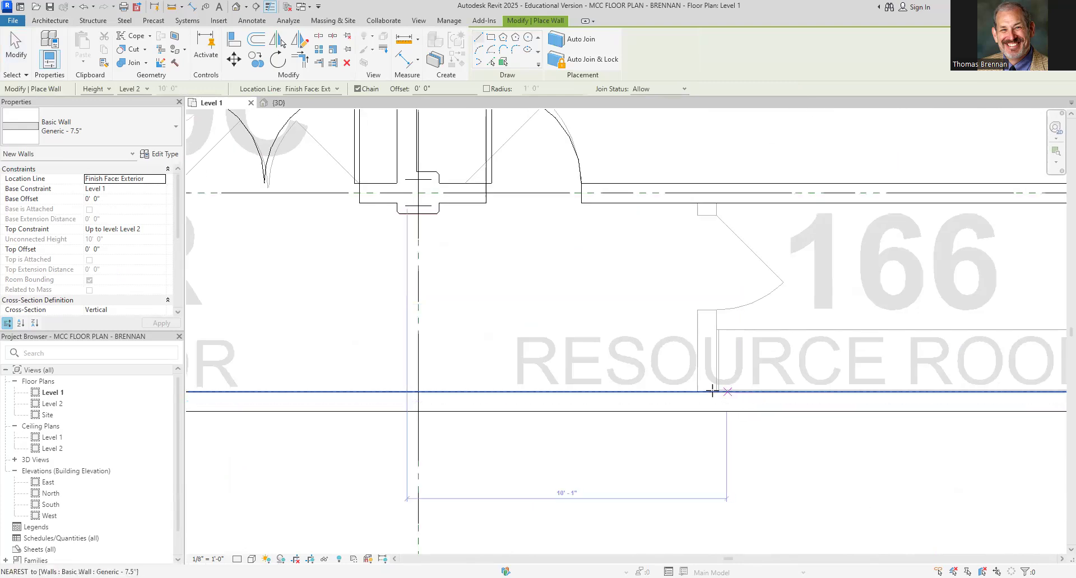
left_click(697, 391)
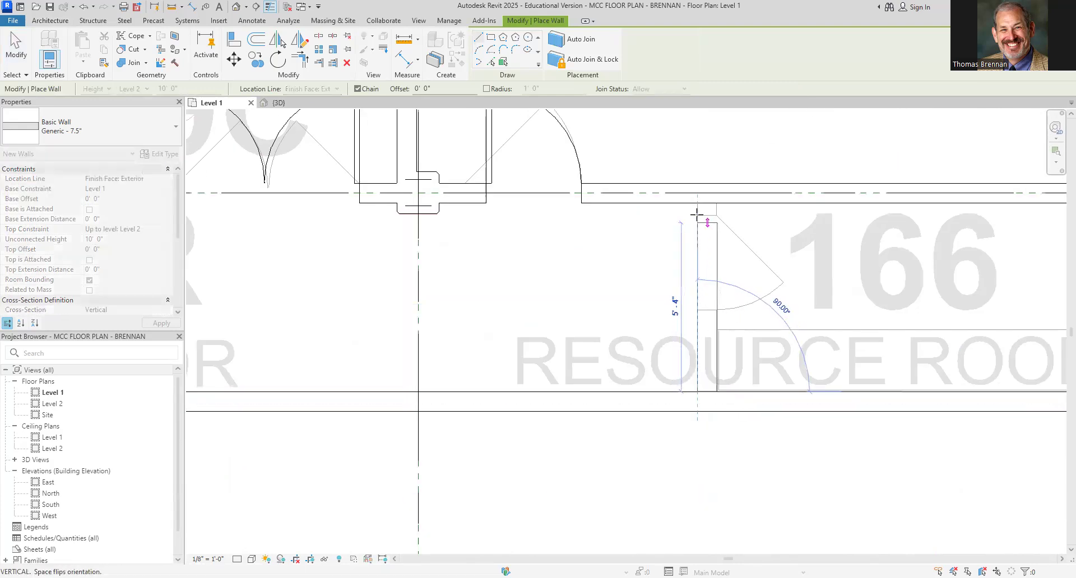
left_click(699, 193)
key("Escape")
key("Escape")
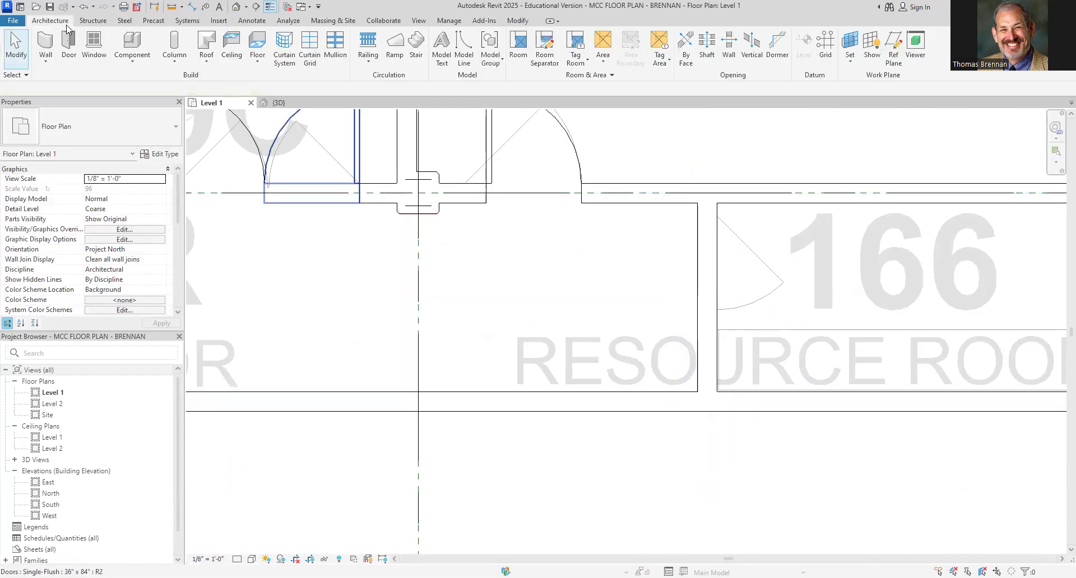
Place a Single-Flush 36" x 84" door in the Corridor 191R wall, hinged at its upper end and swinging into Resource Room 166.
left_click(67, 45)
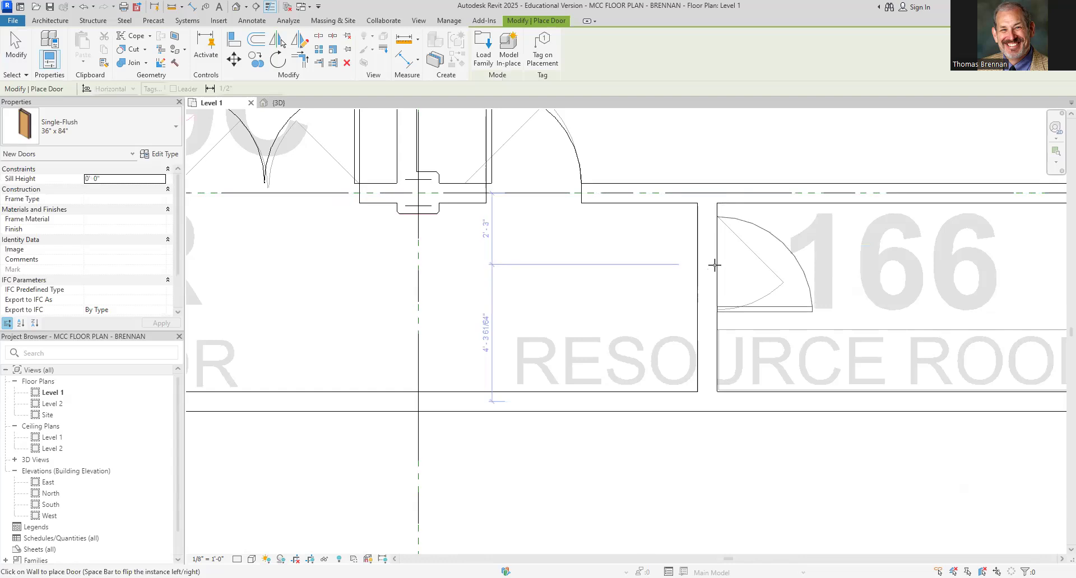
key("space")
left_click(711, 259)
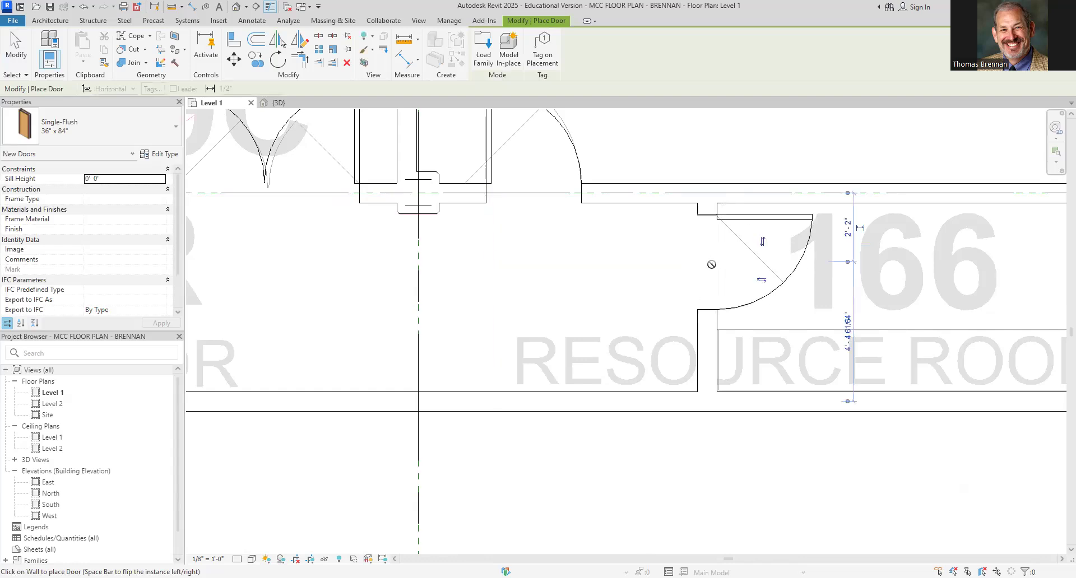
key("Escape")
key("Escape")
Draw a horizontal Generic - 5" wall along the passage's lower underlay line, from the greenhouse's outer wall to the building wall beside Head House 167.
scroll(714, 273, "down", 2)
scroll(714, 273, "down", 5)
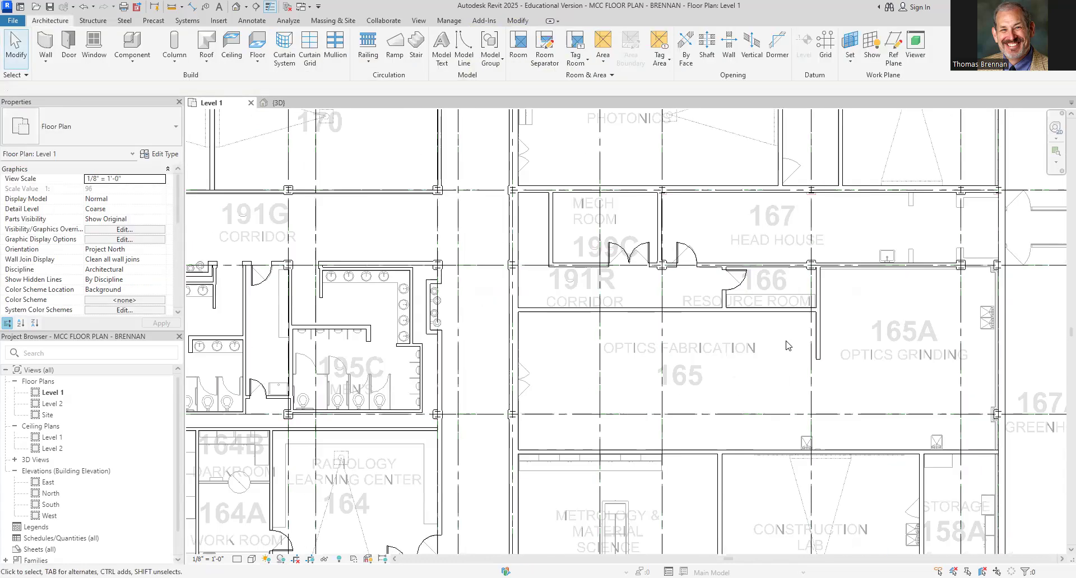
middle_click_drag(831, 335, 544, 290)
middle_click_drag(674, 282, 553, 314)
scroll(620, 241, "up", 1)
scroll(589, 231, "up", 2)
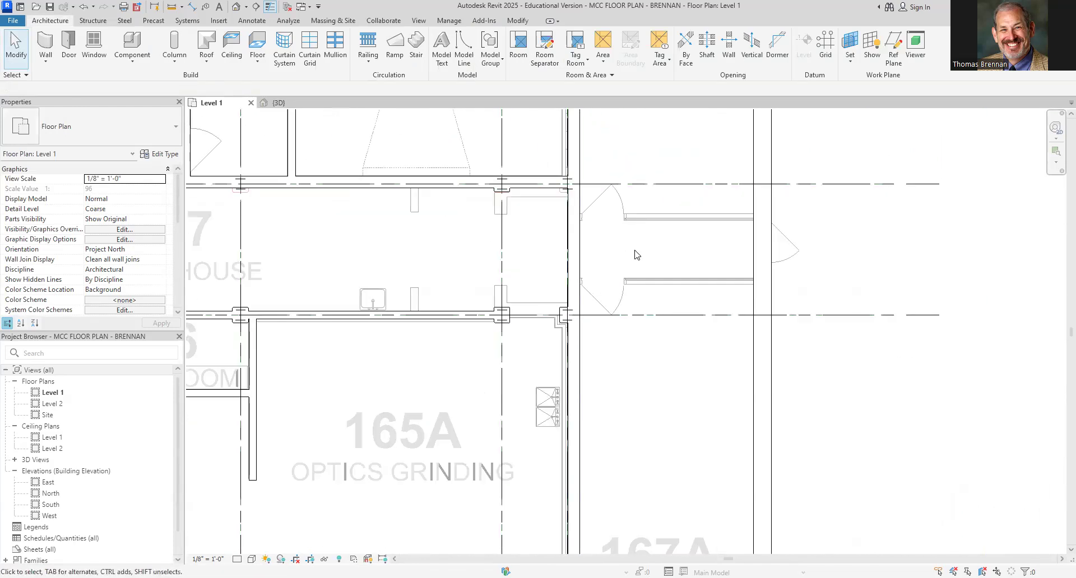
scroll(633, 255, "down", 2)
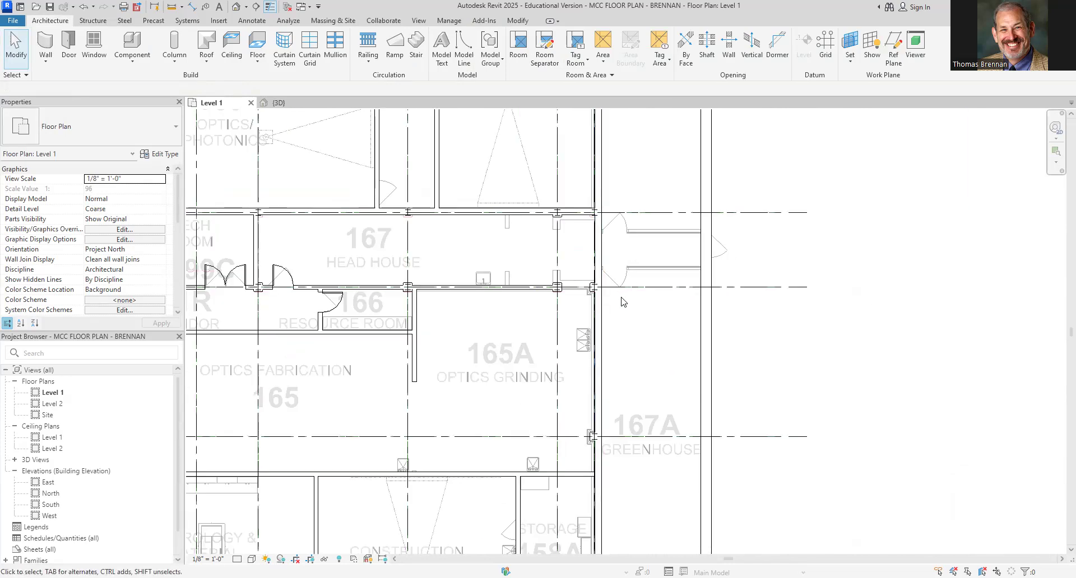
scroll(612, 251, "up", 2)
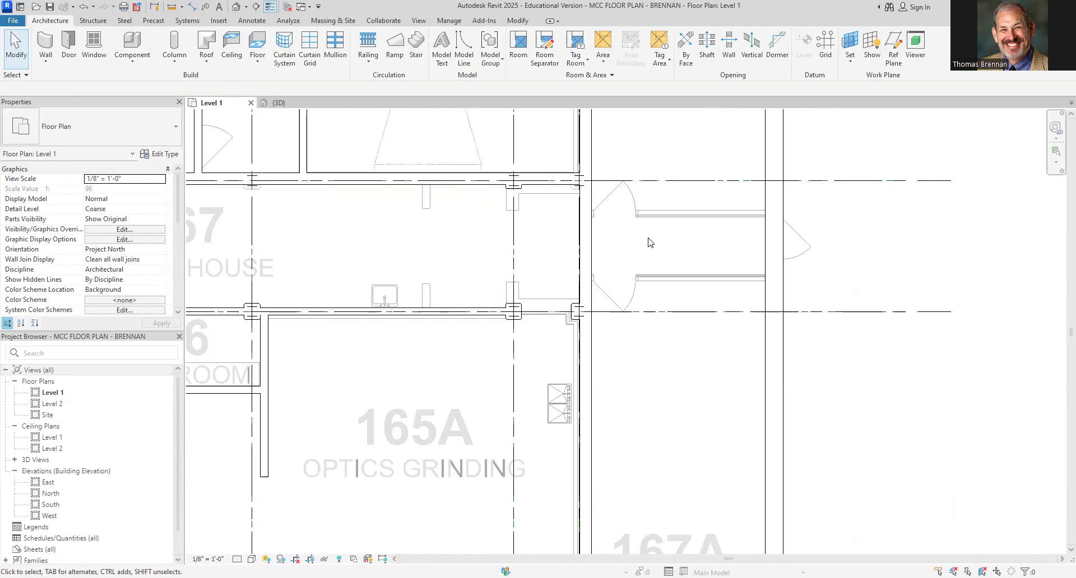
scroll(649, 242, "down", 3)
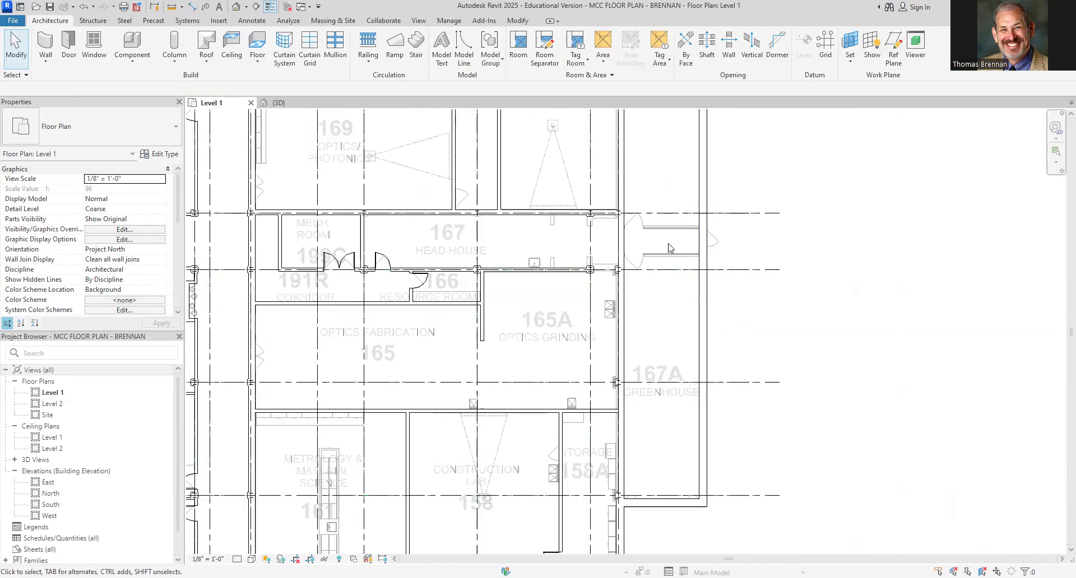
scroll(668, 248, "up", 5)
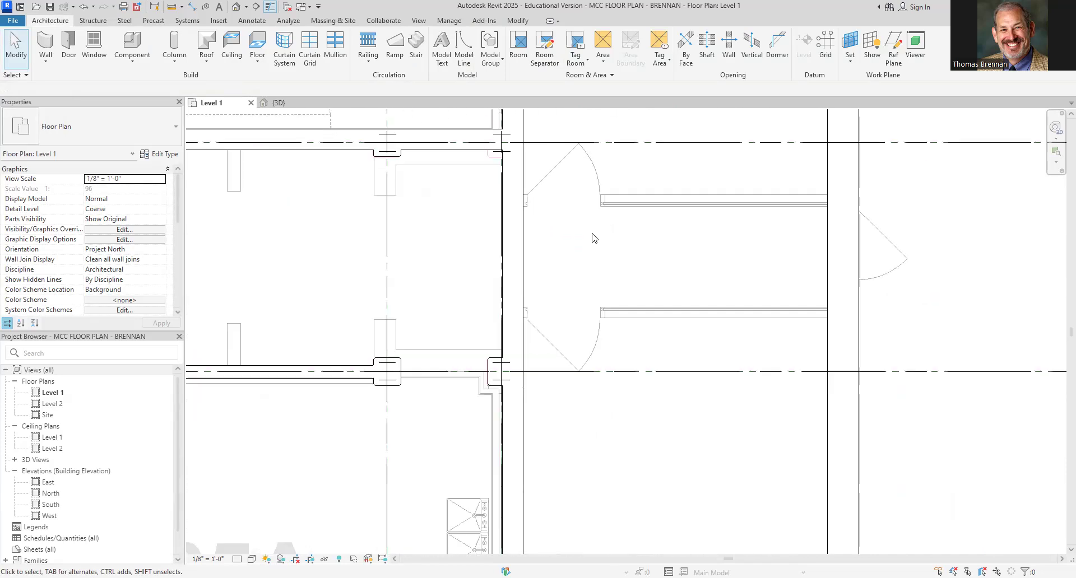
left_click(56, 56)
left_click(73, 94)
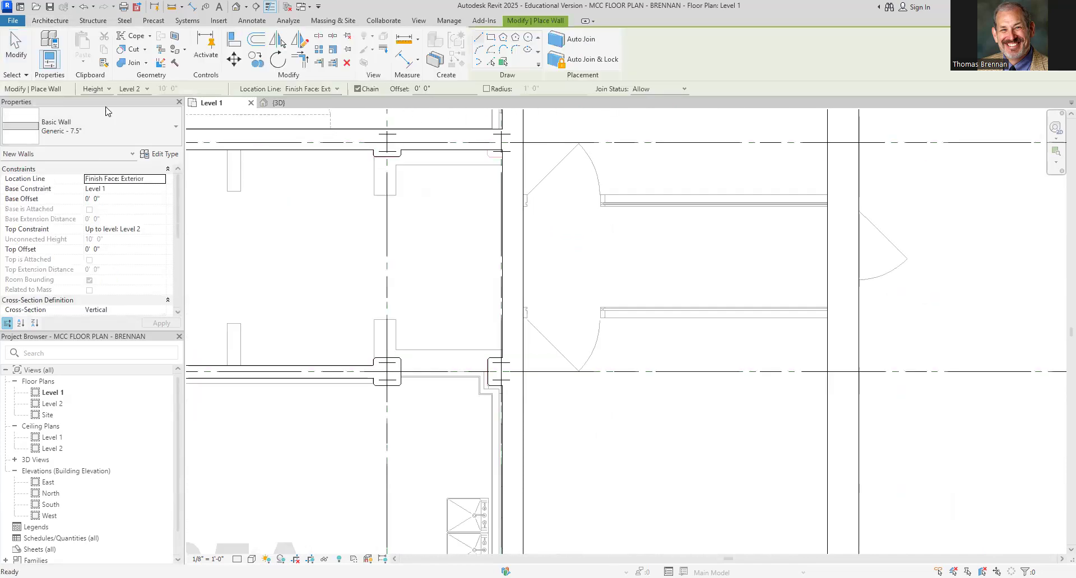
left_click(166, 131)
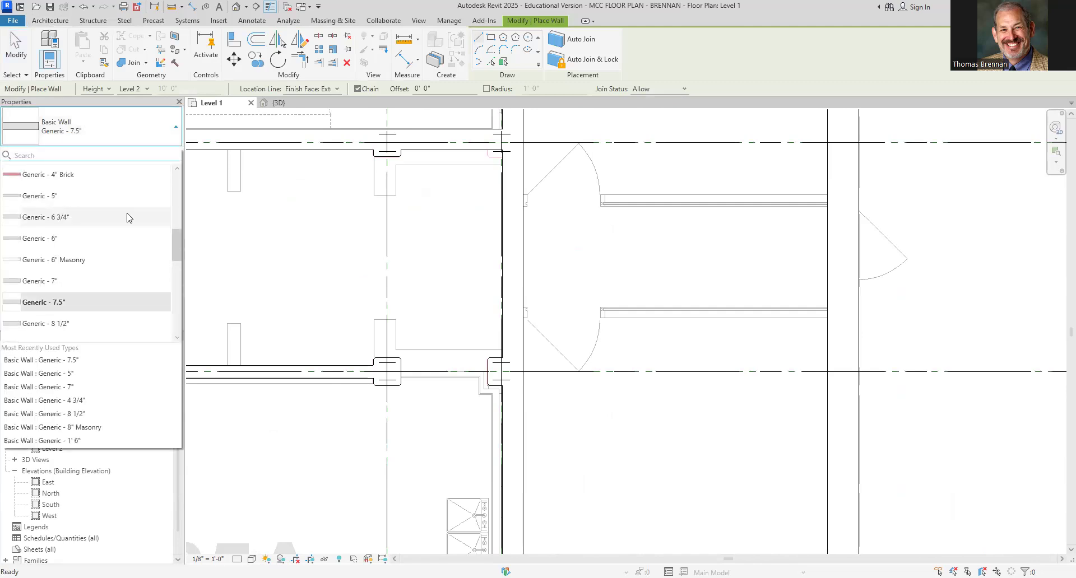
left_click(76, 197)
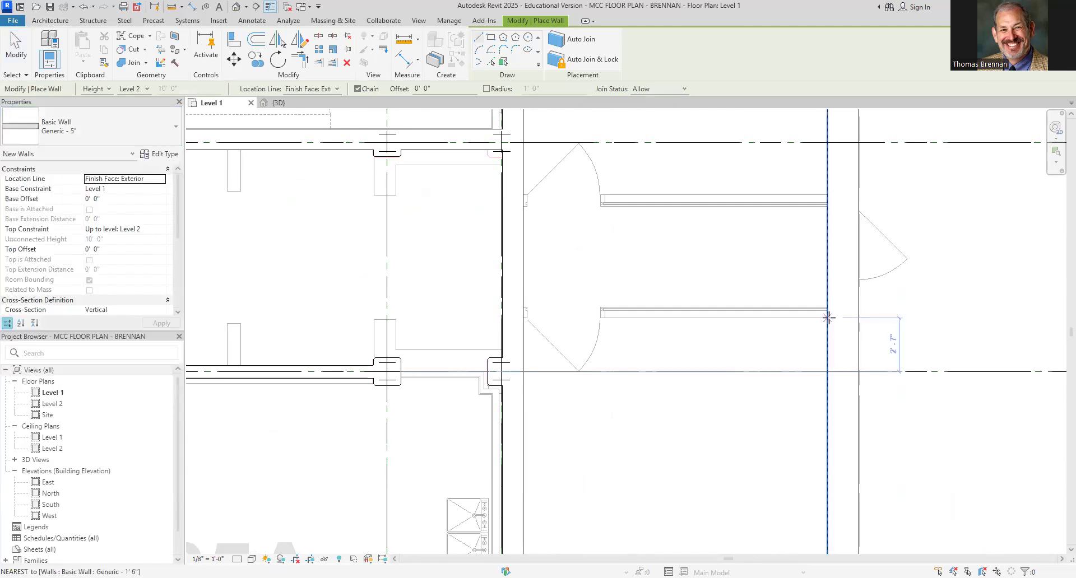
left_click(827, 317)
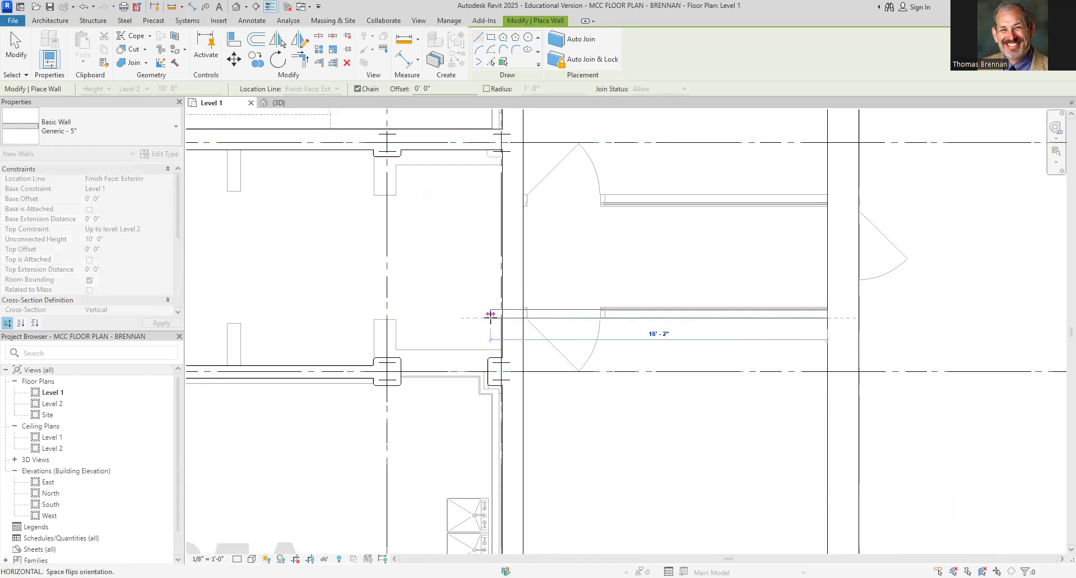
left_click(516, 315)
key("Escape")
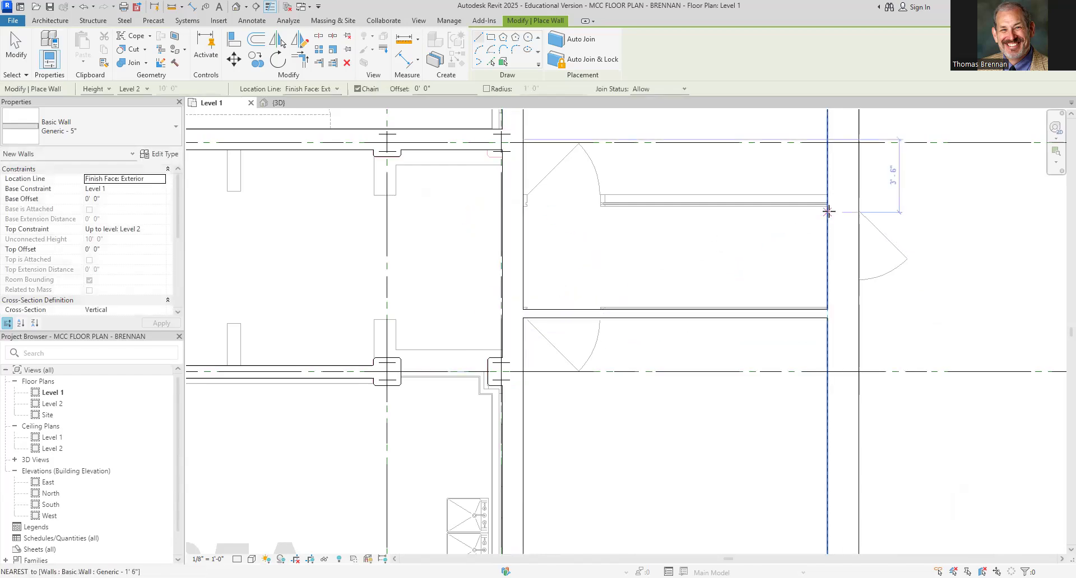
Draw the passage's upper Generic - 5" wall between the greenhouses, about 14'-7" long, from the outer wall to the building wall.
left_click(827, 194)
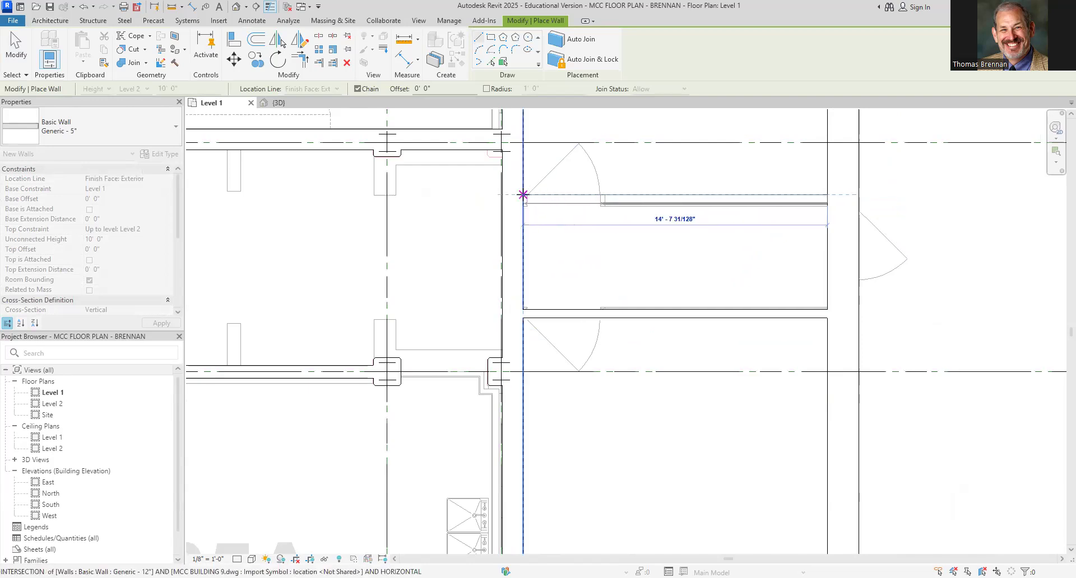
left_click(524, 197)
key("Escape")
key("Escape")
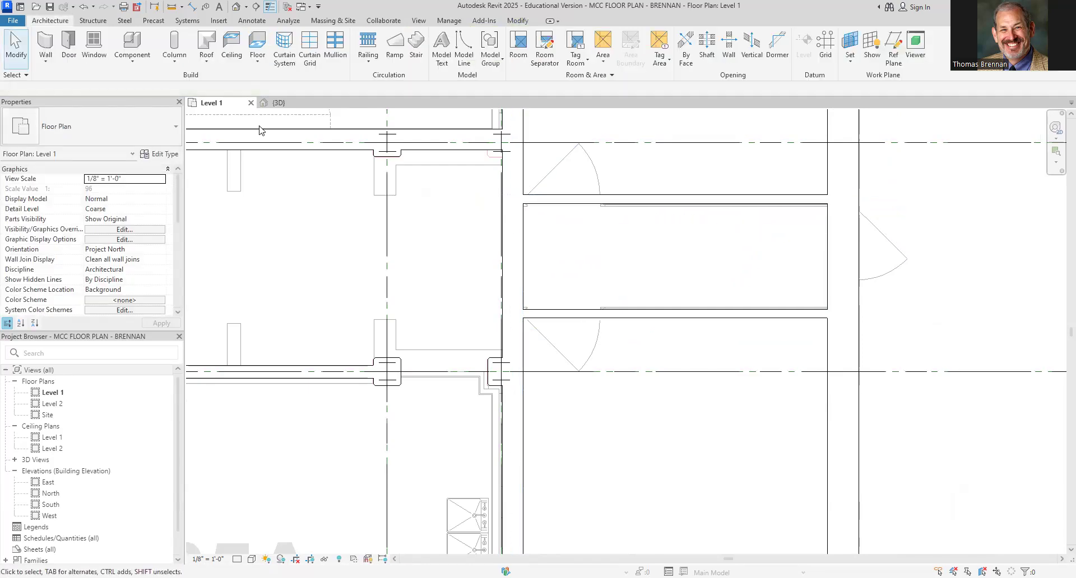
Place Single-Flush 36" x 84" doors in the greenhouse passage's upper and lower walls, swinging outward, and one in the exterior wall at its end.
left_click(69, 45)
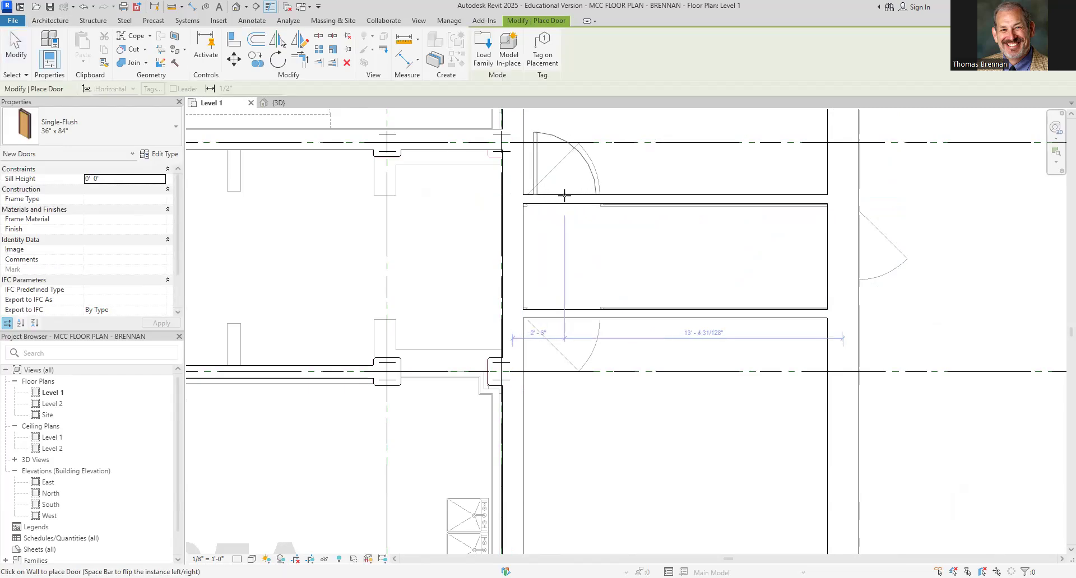
left_click(567, 194)
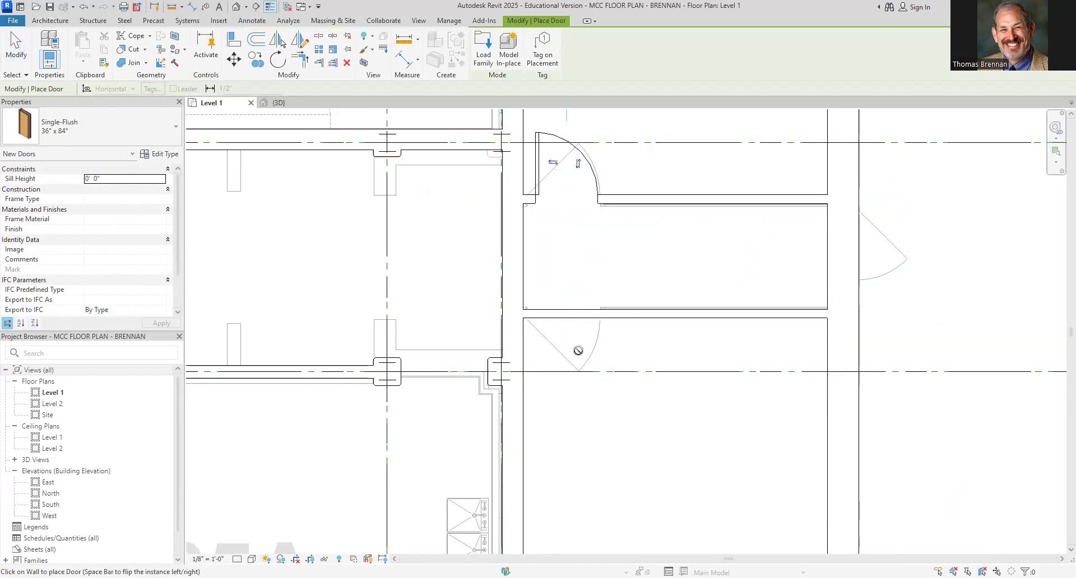
left_click(569, 313)
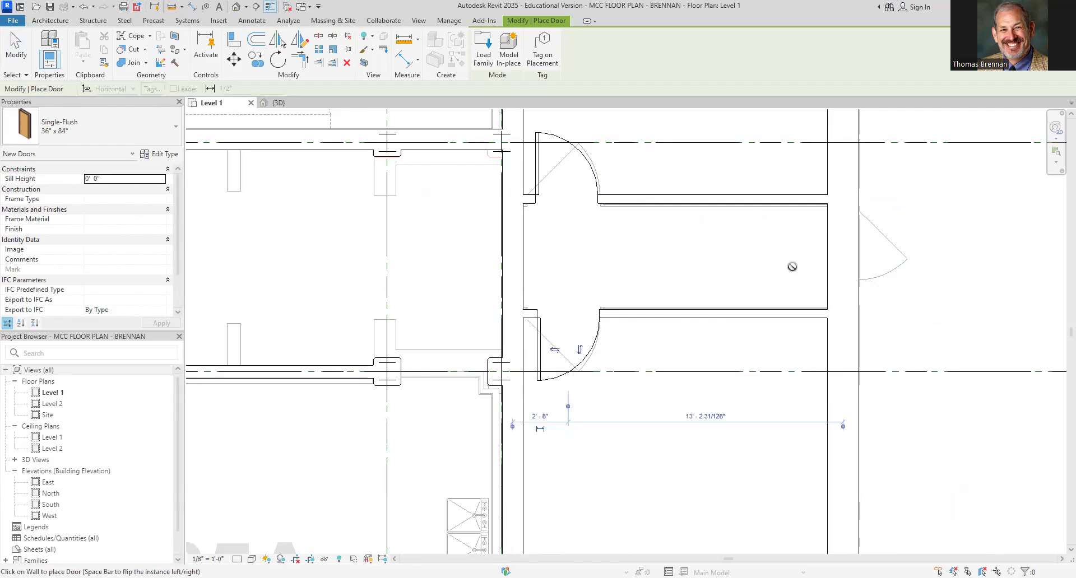
left_click(860, 247)
key("Escape")
key("Escape")
Review the modelled walls and doors across the Level 1 plan and in the 3D view.
scroll(787, 258, "down", 5)
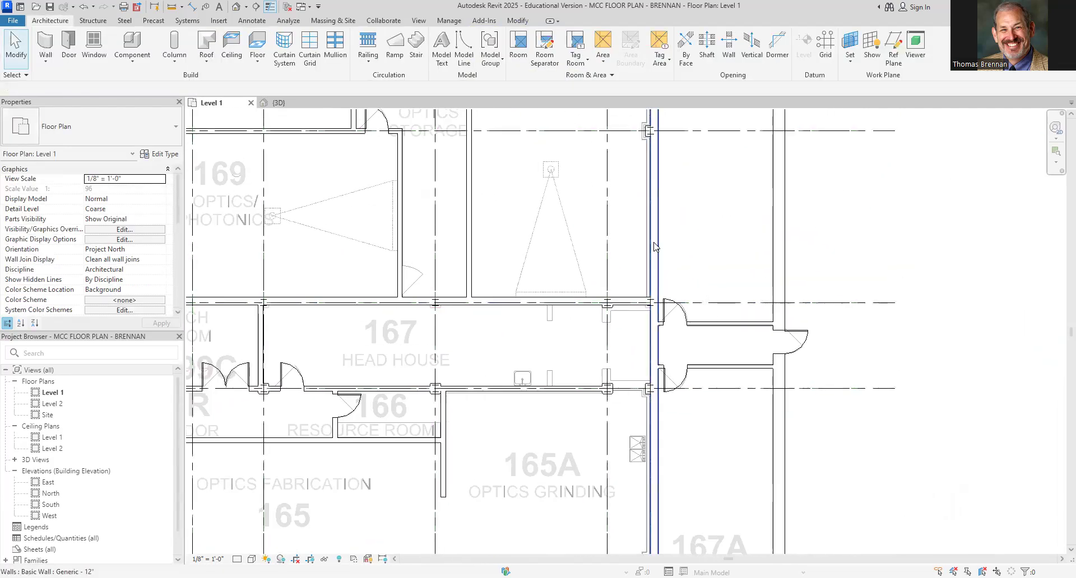
scroll(654, 247, "down", 4)
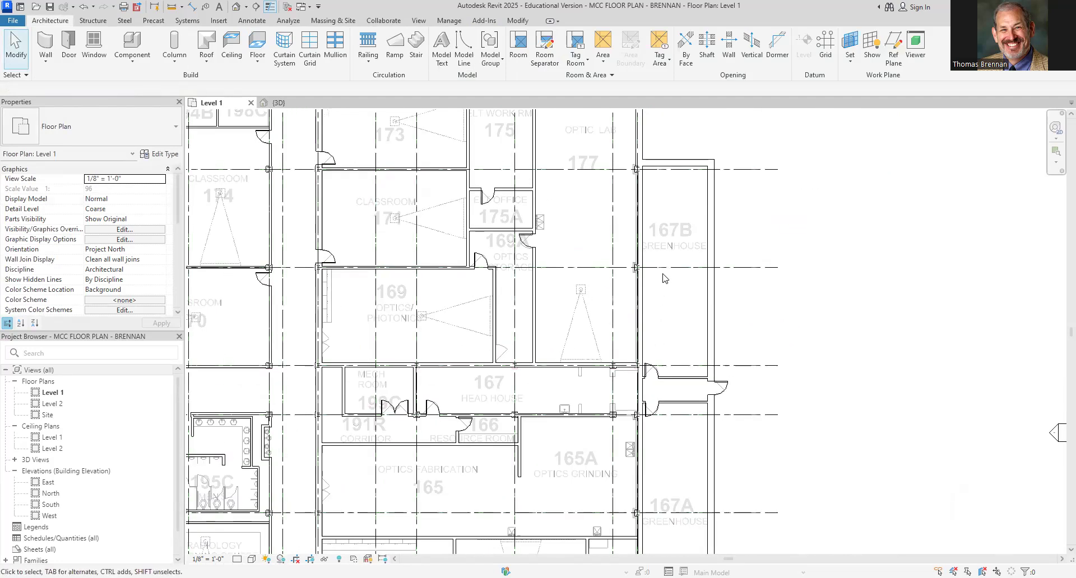
middle_click_drag(665, 279, 667, 337)
middle_click_drag(617, 259, 775, 267)
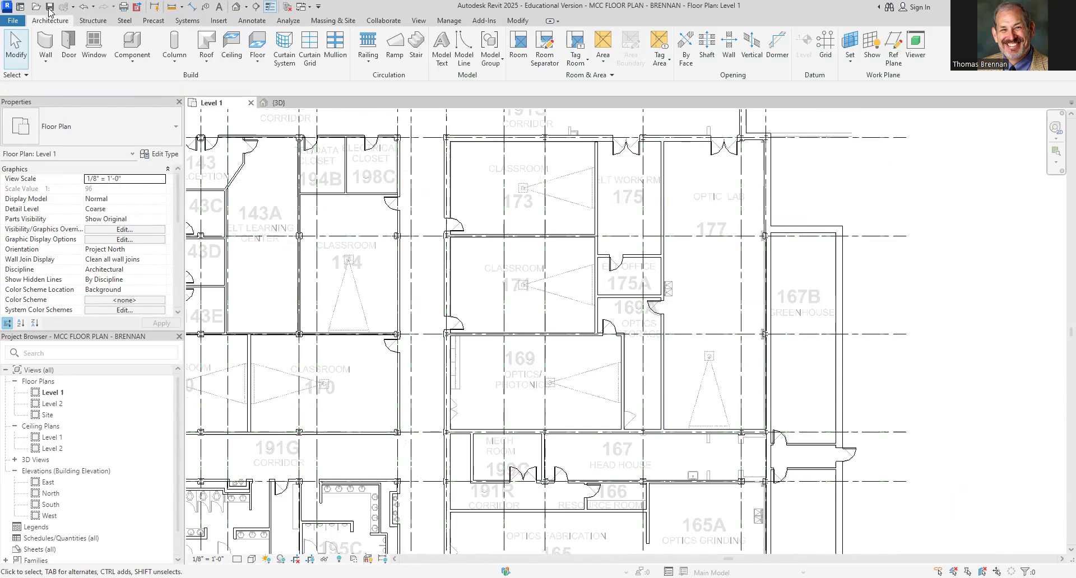
scroll(613, 358, "down", 5)
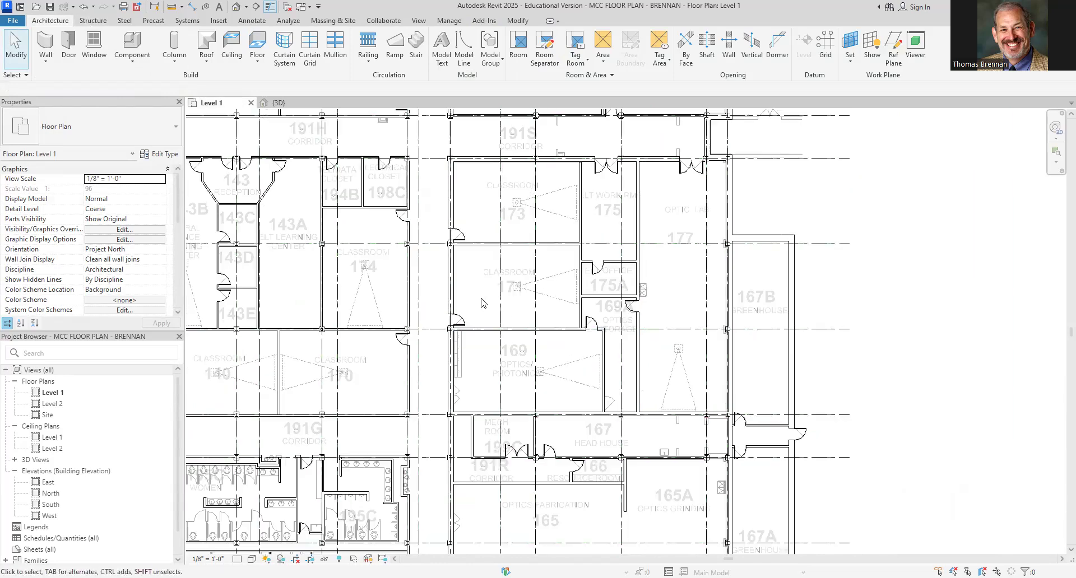
left_click(274, 103)
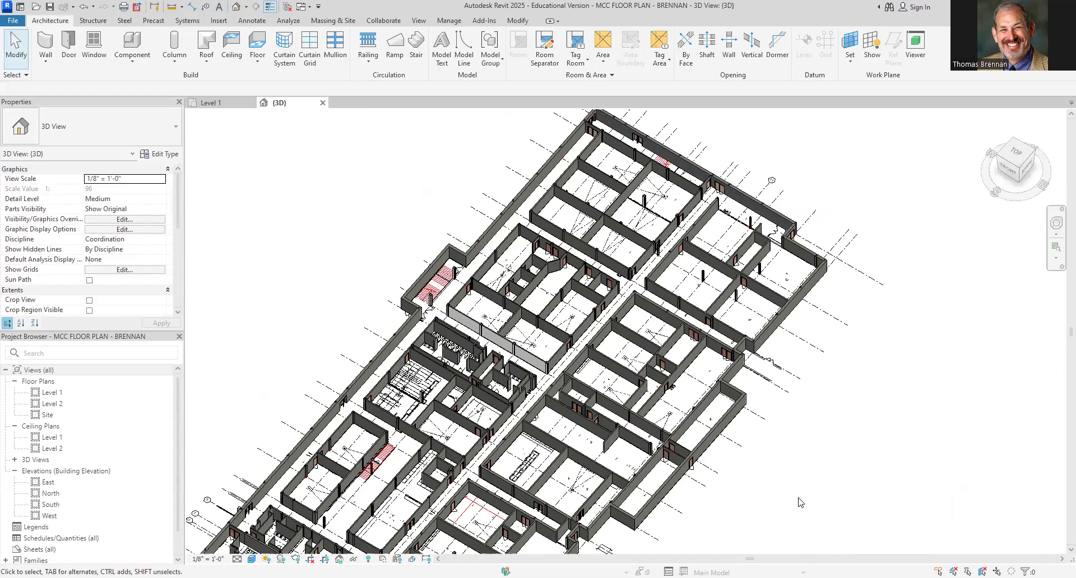
scroll(824, 429, "up", 5)
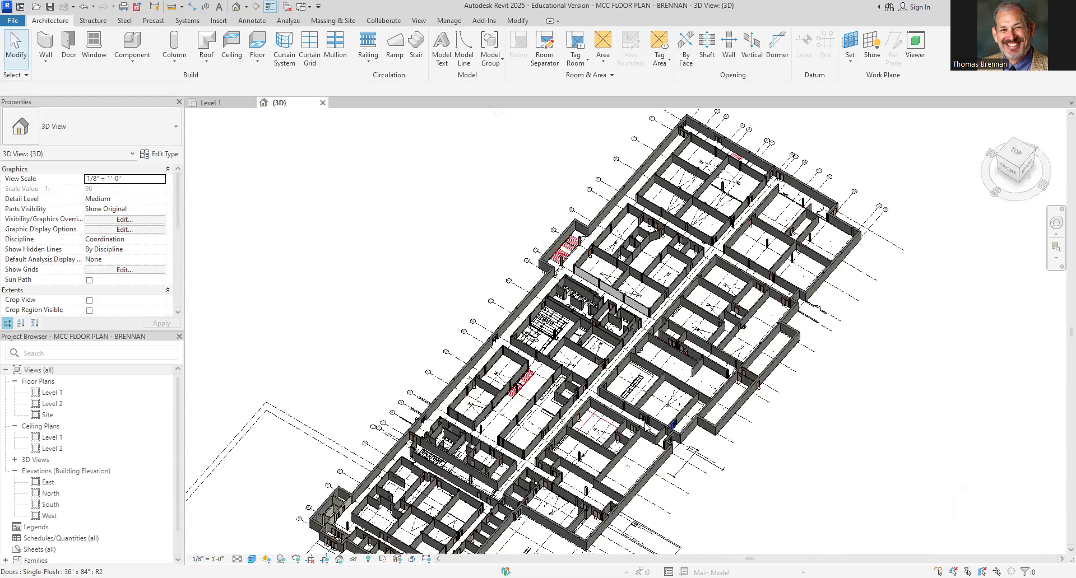
scroll(738, 427, "up", 2)
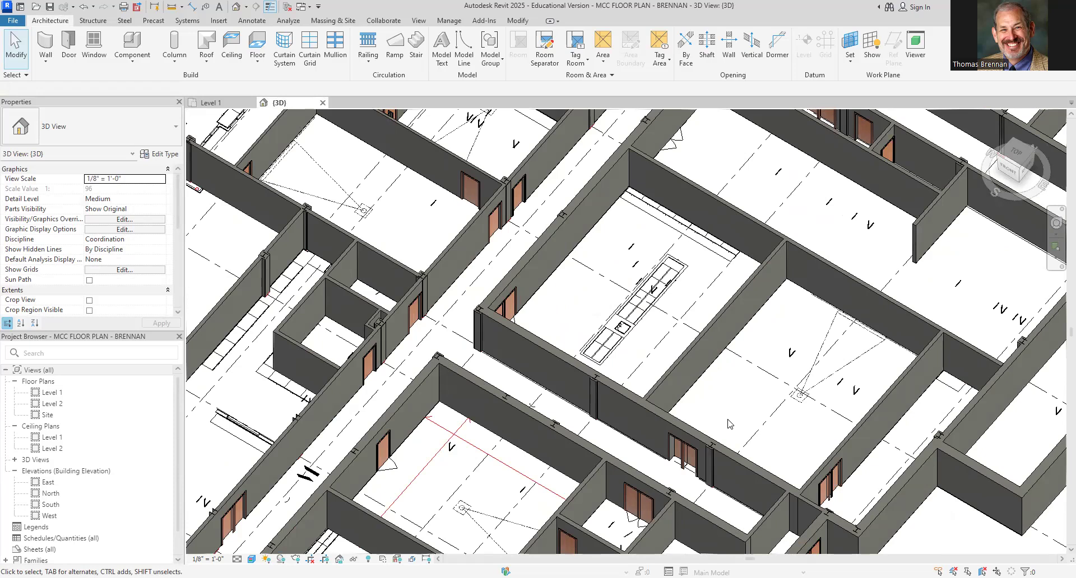
scroll(480, 459, "down", 4)
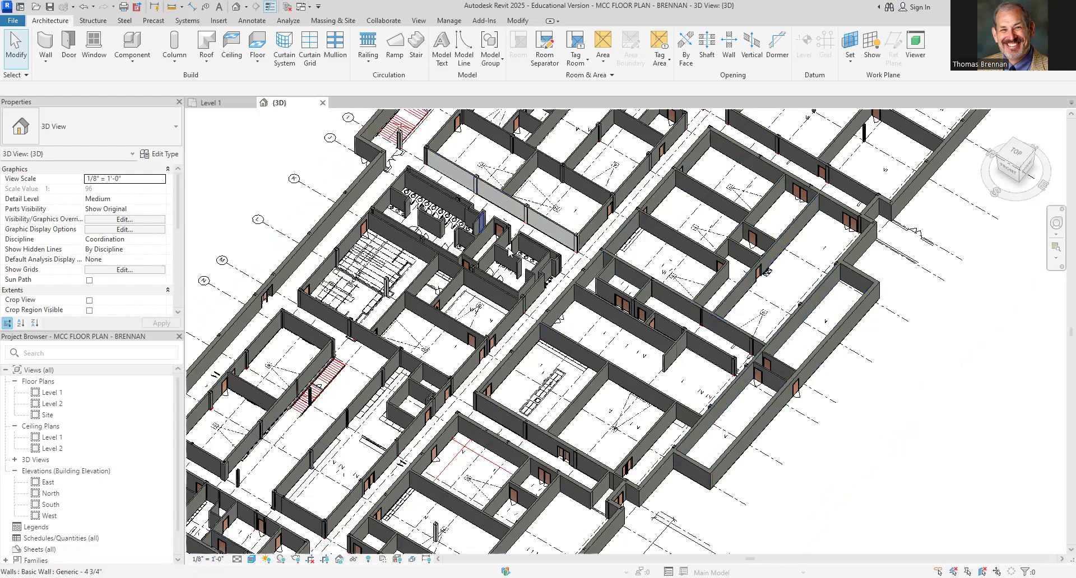
Return to the Level 1 floor plan and bring the whole building into view.
left_click(213, 102)
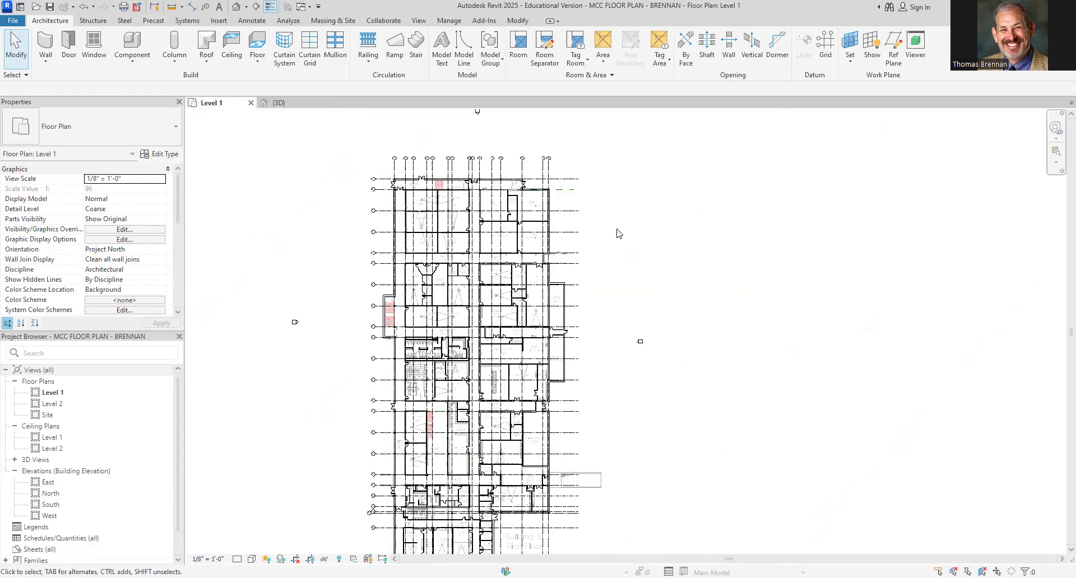
scroll(614, 235, "down", 2)
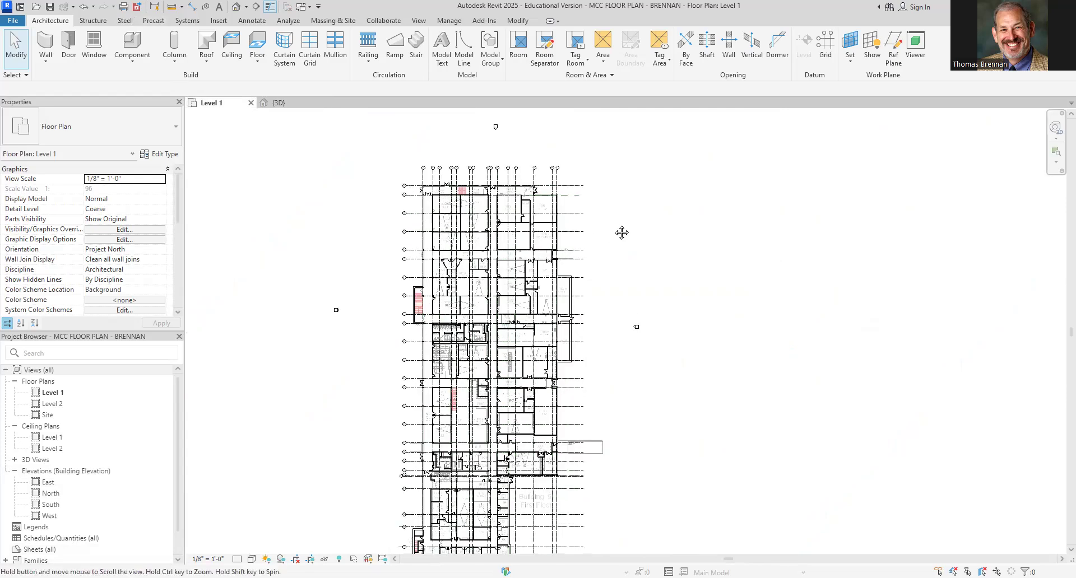
middle_click_drag(613, 236, 645, 197)
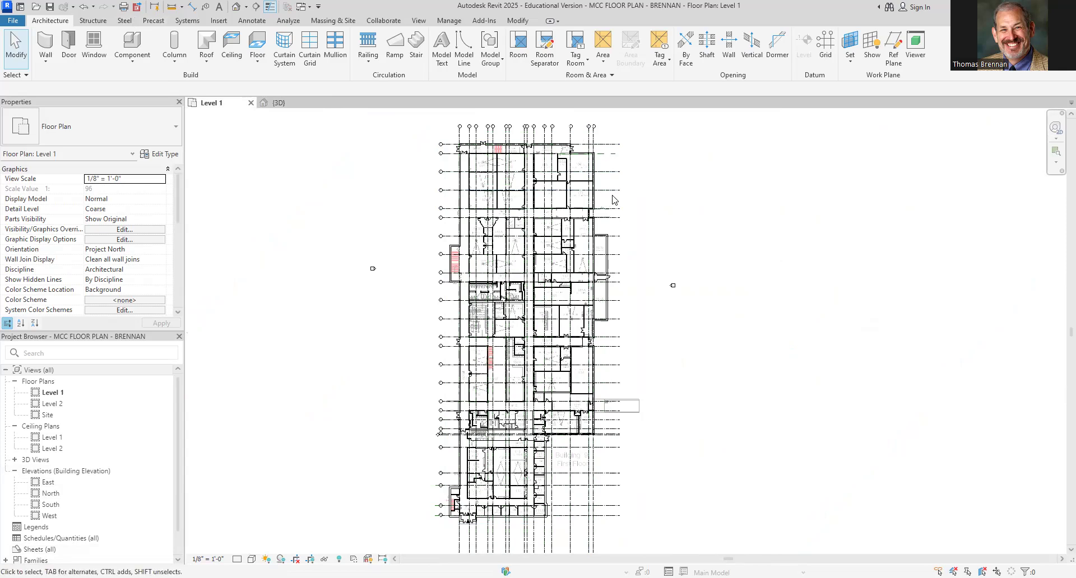
Temporarily hide the imported MCC BUILDING 9.dwg underlay in the Level 1 plan.
left_click(581, 235)
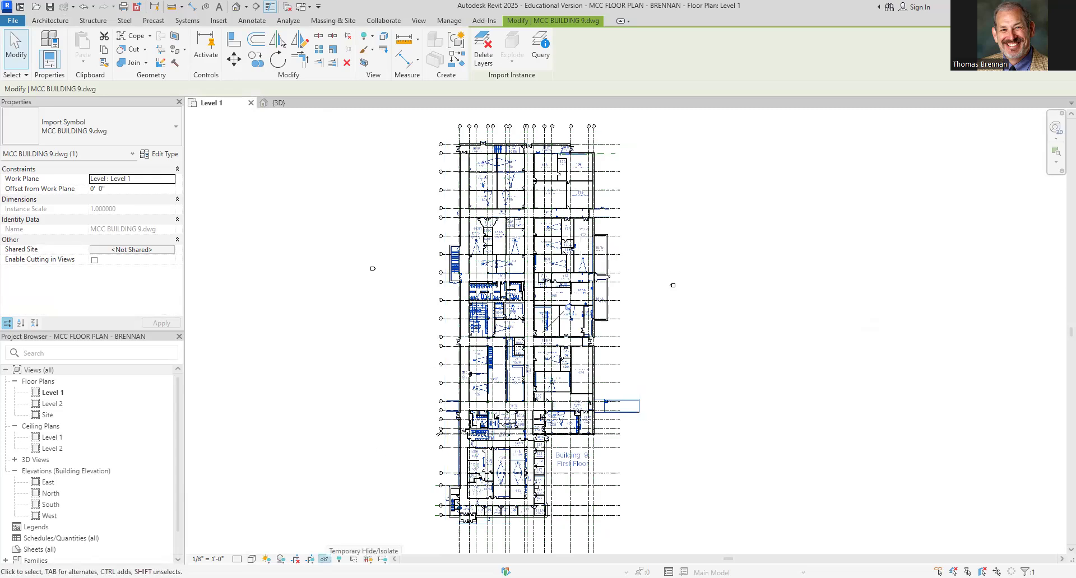
left_click(324, 559)
left_click(351, 531)
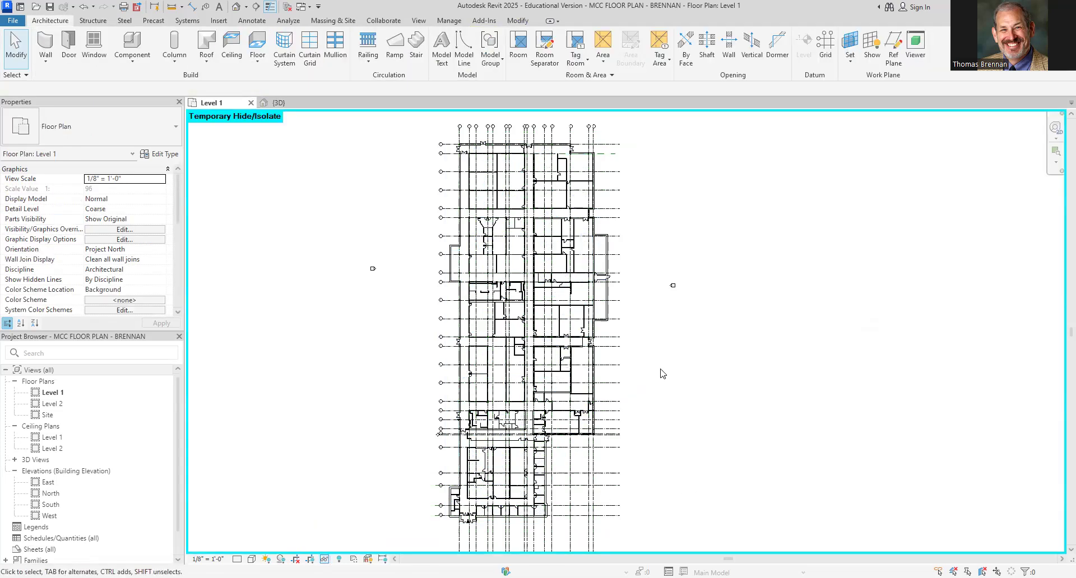
Temporarily hide the grid and reference plane categories in the Level 1 plan.
left_click(450, 173)
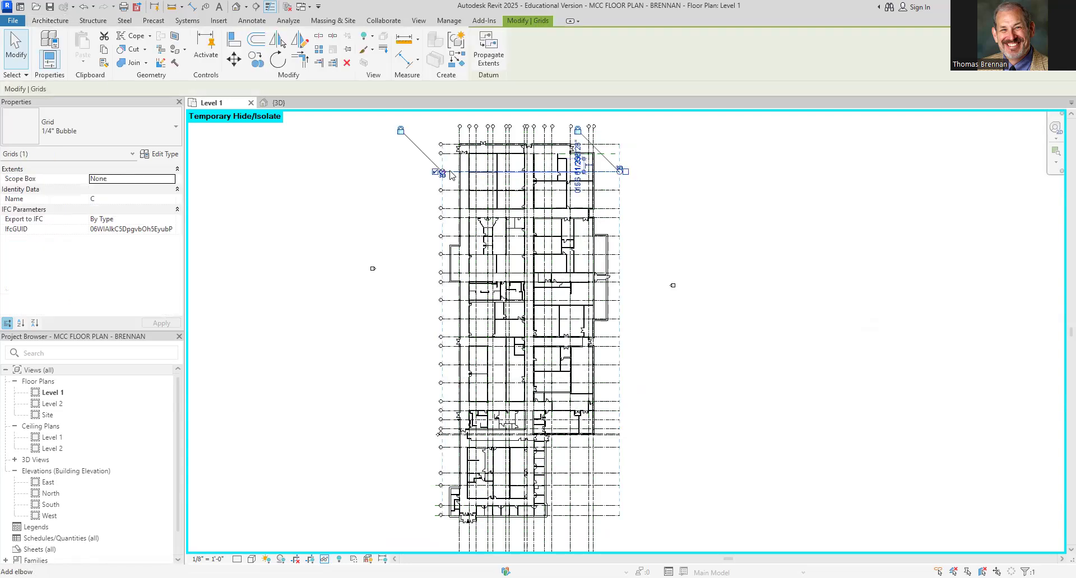
left_click(324, 558)
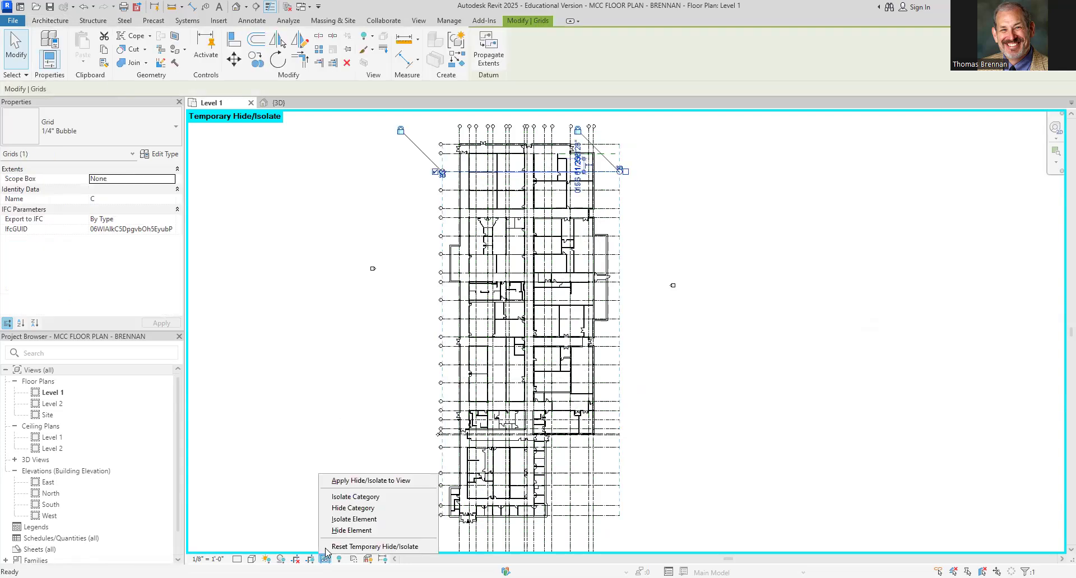
left_click(359, 510)
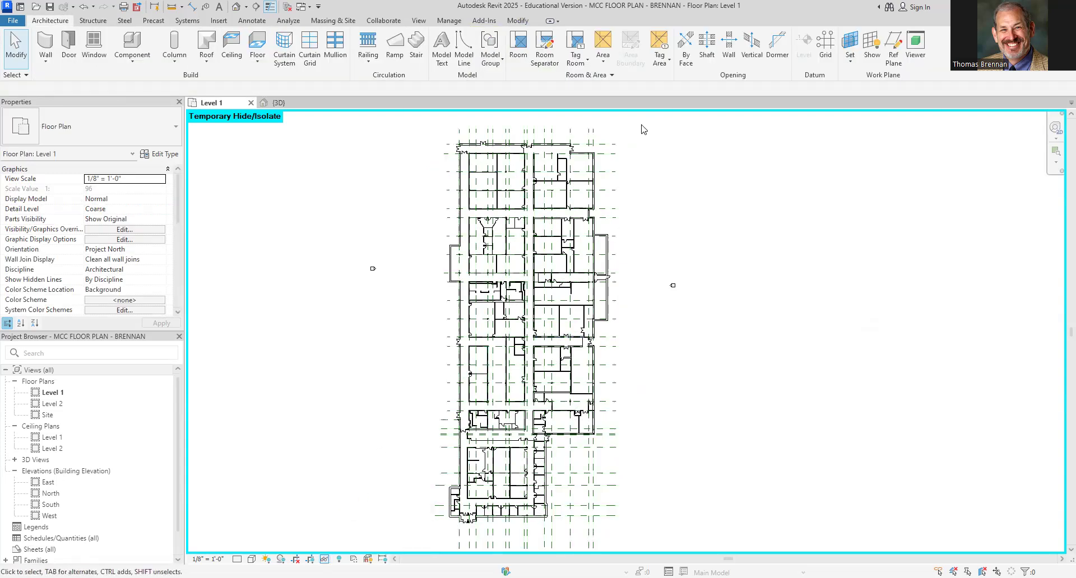
left_click(612, 145)
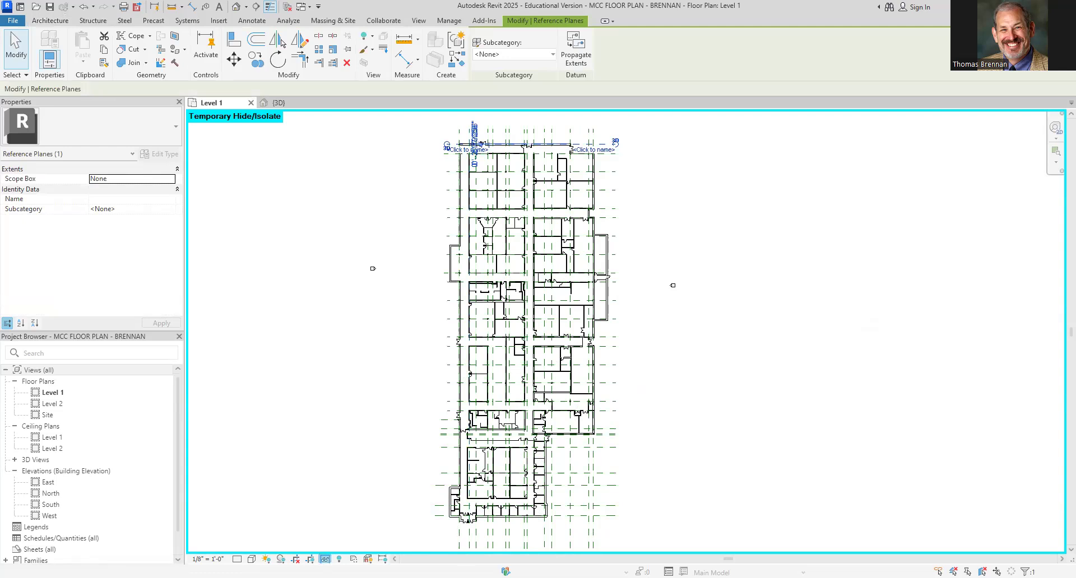
left_click(325, 558)
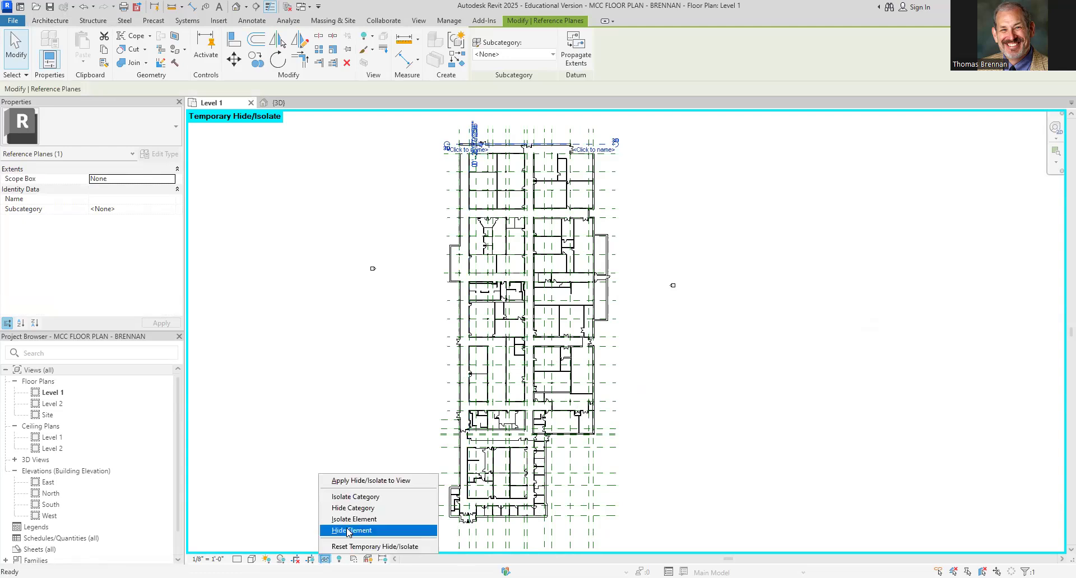
left_click(361, 507)
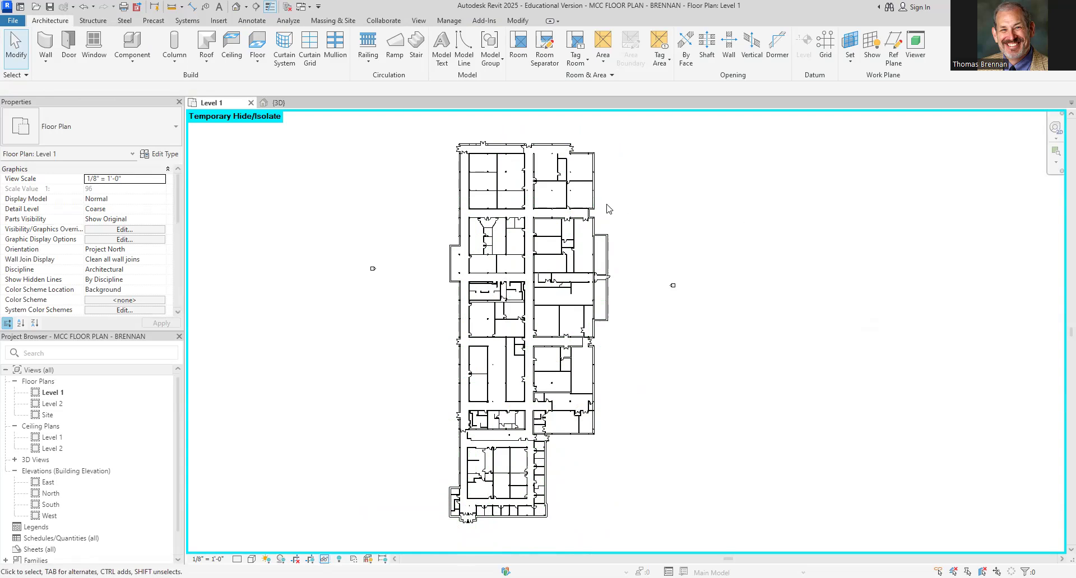
Start a Generic - 12" floor on Level 1 and pick the building's upper and upper-left exterior walls as boundary lines.
scroll(511, 145, "up", 2)
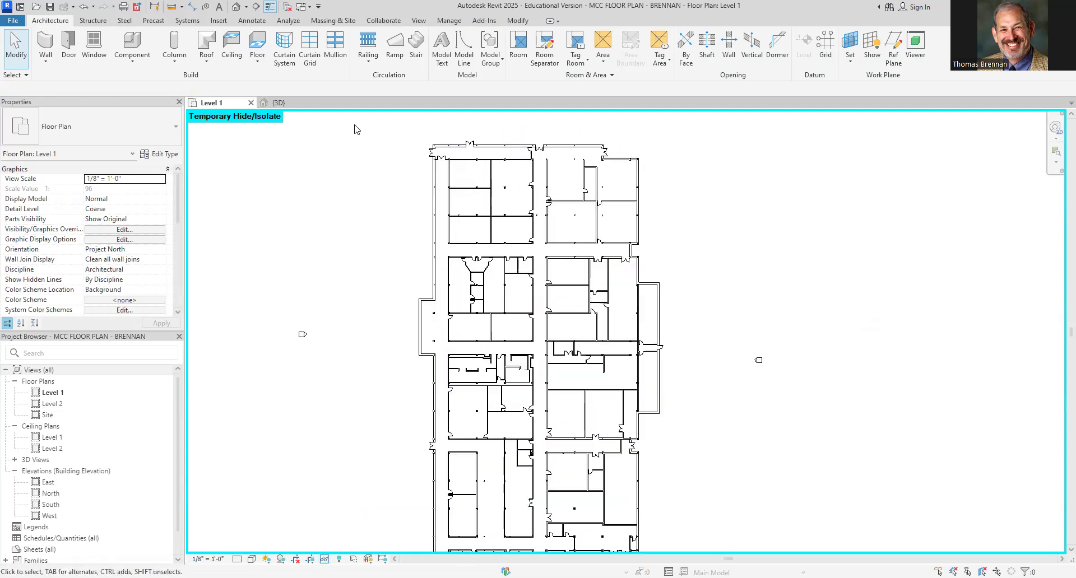
scroll(432, 219, "up", 4)
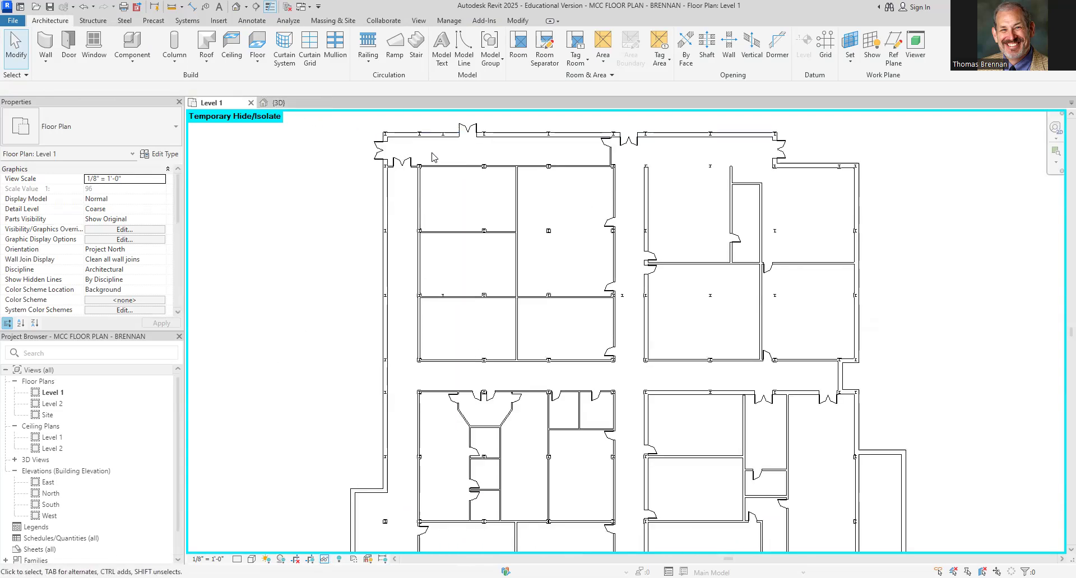
scroll(432, 219, "up", 5)
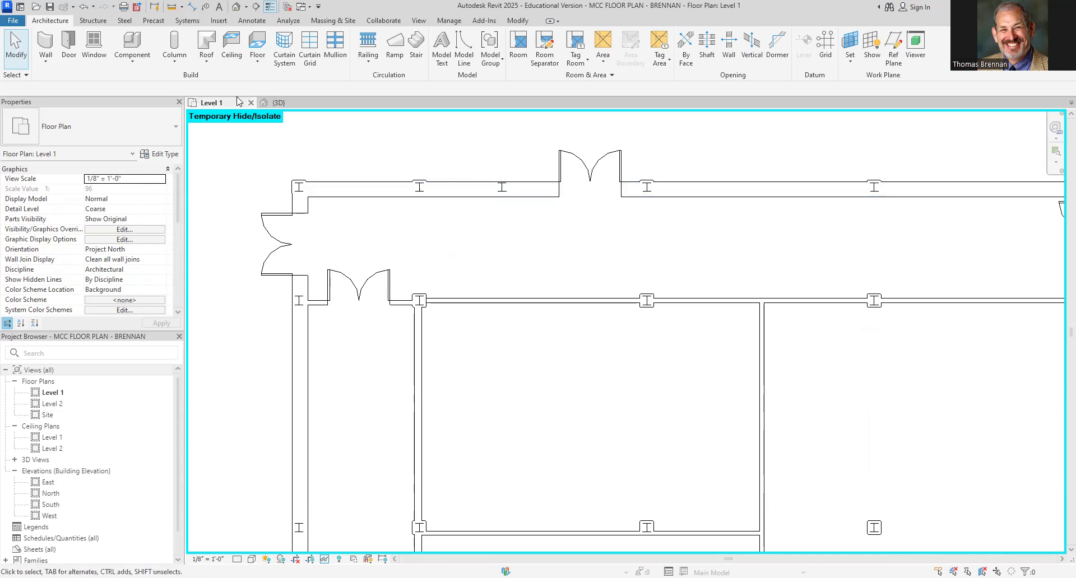
left_click(259, 63)
left_click(275, 82)
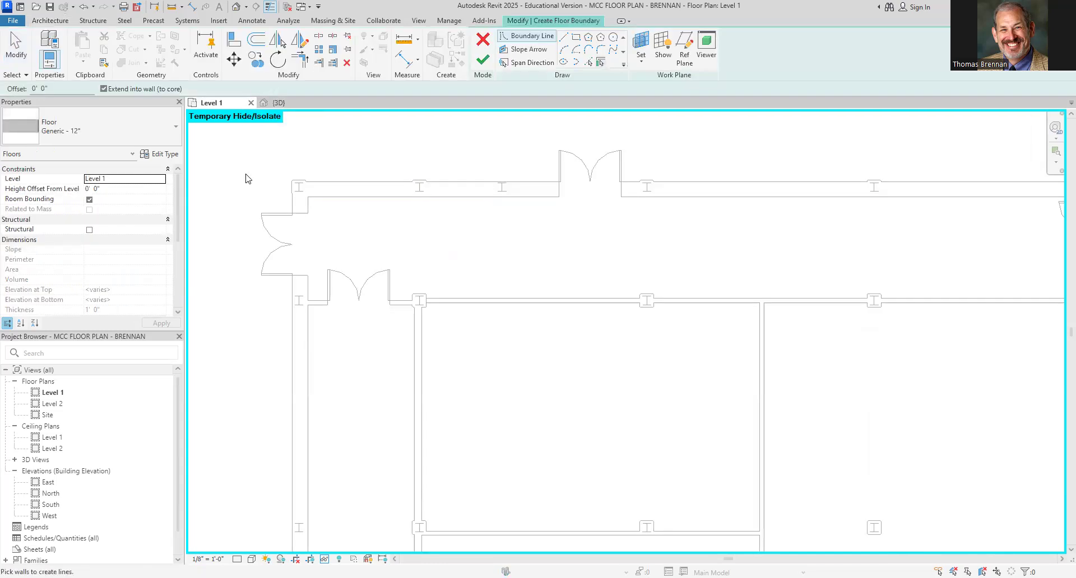
left_click(173, 133)
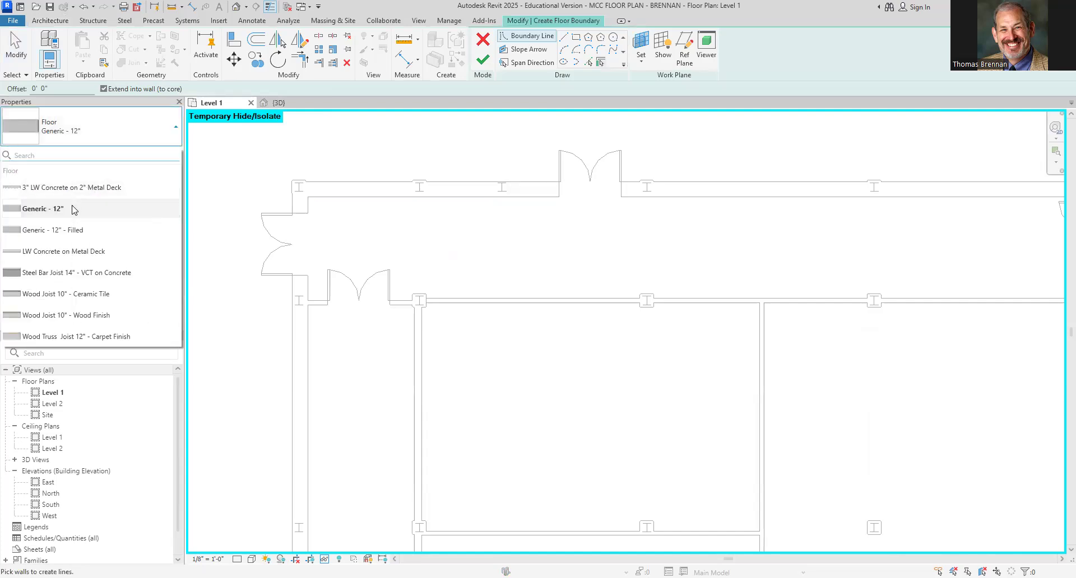
left_click(72, 209)
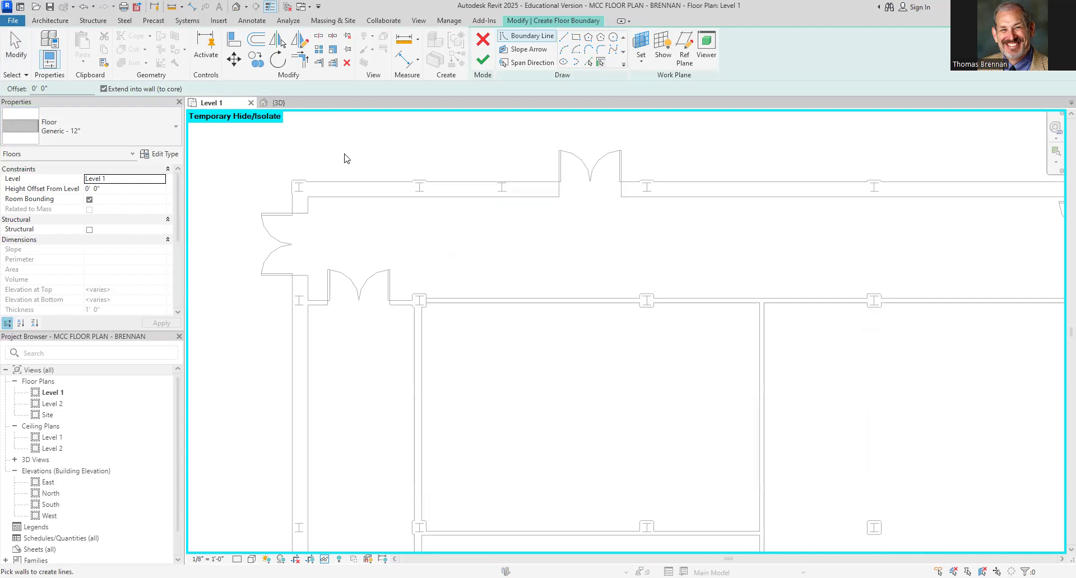
left_click(349, 187)
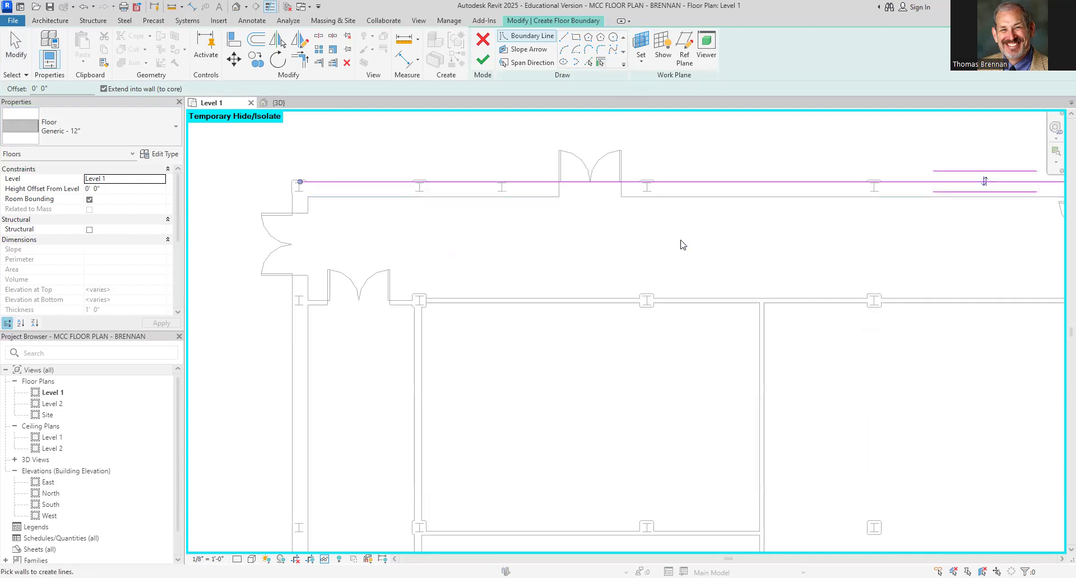
left_click(294, 298)
scroll(426, 381, "down", 4)
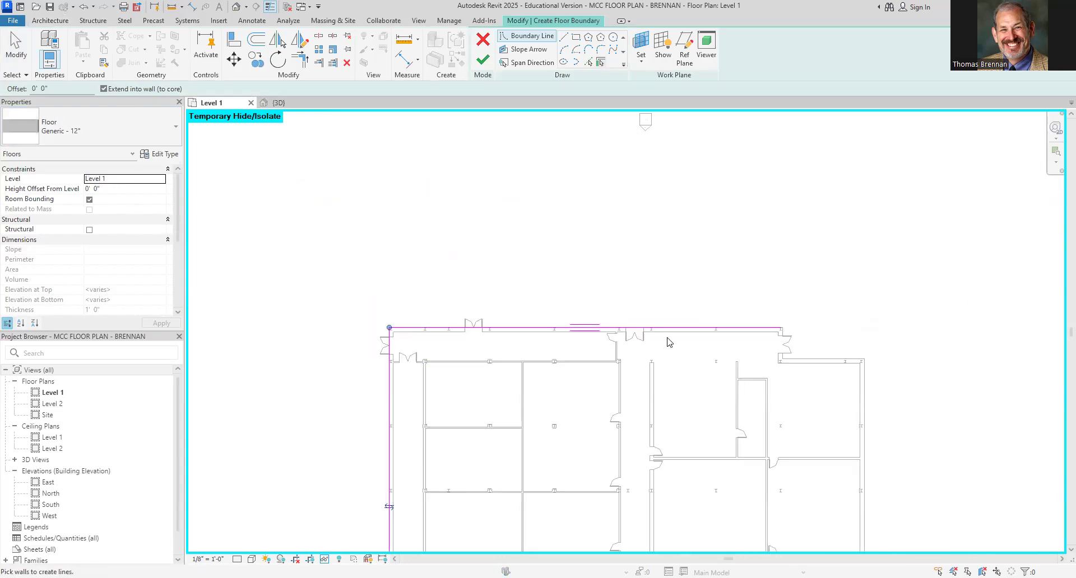
Continue the floor boundary around the upper-right entrance along the double-door wall, the adjoining upper wall and the right exterior wall.
scroll(784, 317, "up", 6)
left_click(637, 305)
scroll(757, 420, "down", 3)
scroll(692, 325, "up", 2)
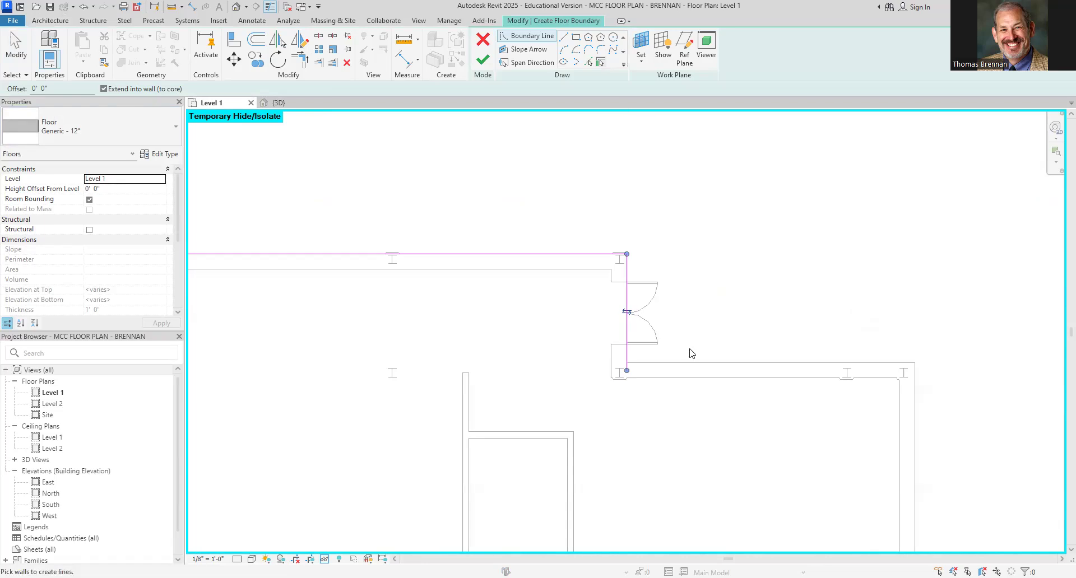
left_click(689, 366)
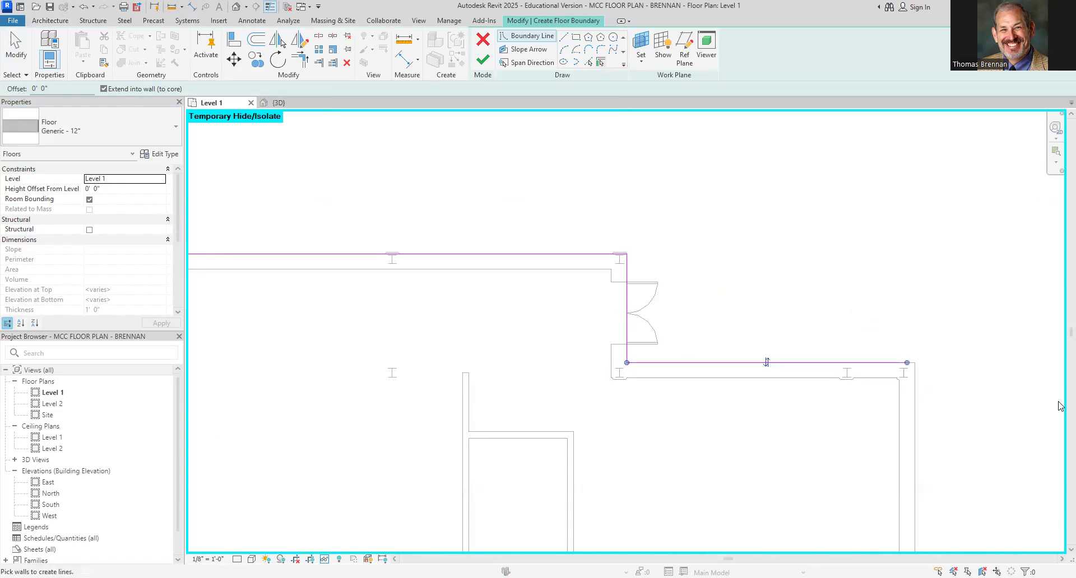
left_click(916, 452)
Trace the floor boundary around the recess in the upper right exterior wall and onto the wall section below it.
scroll(946, 442, "down", 4)
middle_click_drag(966, 425, 871, 231)
scroll(889, 421, "up", 6)
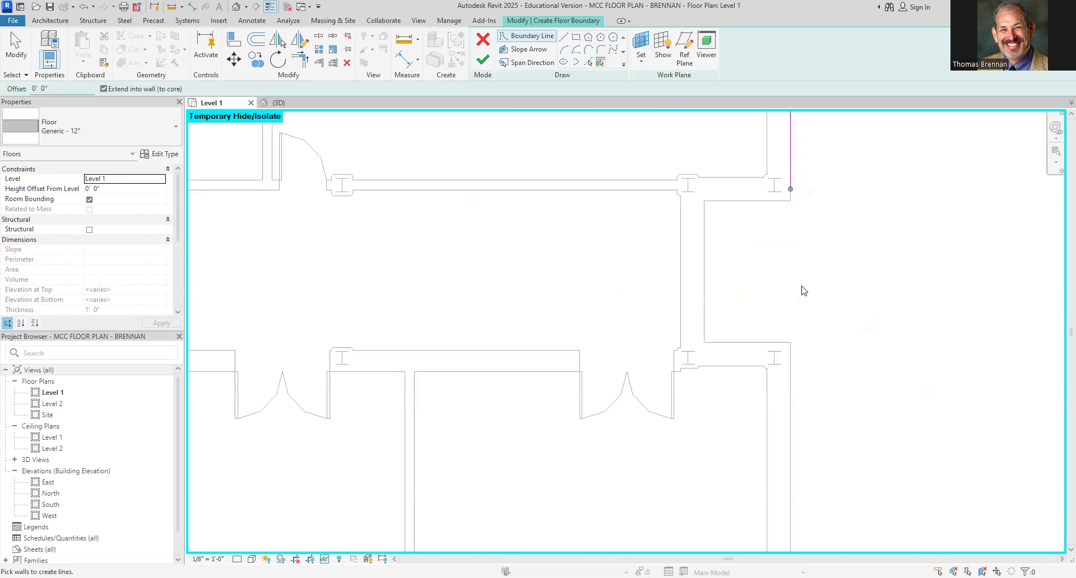
left_click(758, 206)
left_click(707, 260)
left_click(745, 345)
left_click(784, 403)
Trace the floor boundary around the greenhouse projection's upper, outer and lower walls and back along the building's right exterior wall.
scroll(869, 401, "down", 5)
scroll(770, 310, "up", 2)
left_click(763, 346)
left_click(855, 414)
scroll(857, 414, "down", 4)
middle_click_drag(896, 389, 843, 187)
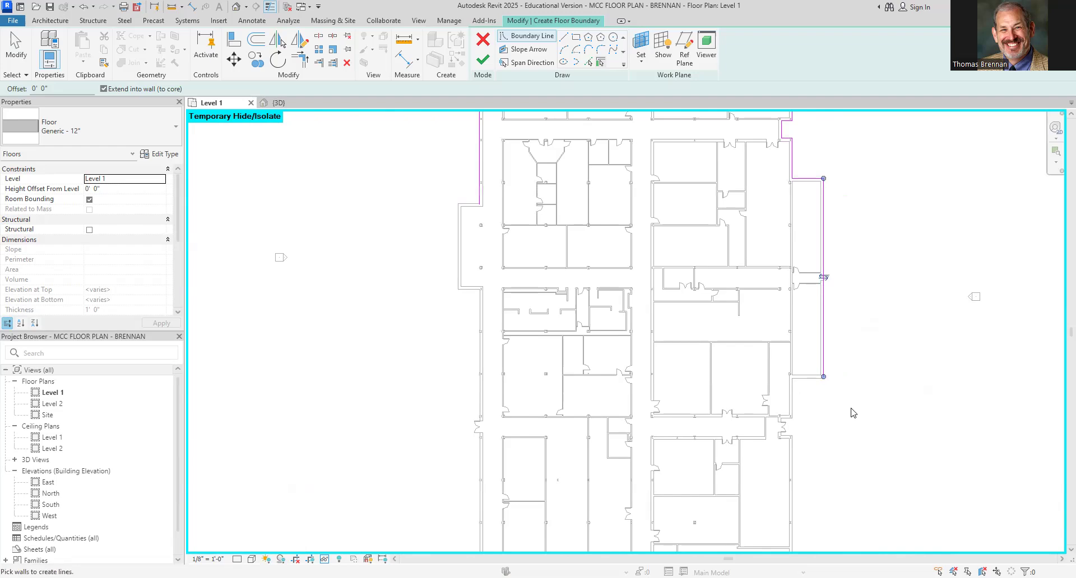
scroll(852, 411, "up", 3)
left_click(773, 359)
left_click(750, 393)
Trace the floor boundary around the recessed double-door entrance below the greenhouses and onto the right exterior wall beneath it.
scroll(751, 426, "up", 3)
left_click(725, 392)
left_click(667, 402)
left_click(698, 511)
left_click(745, 527)
Add the right wing's lower exterior wall and the double-door entrance wall beneath it to the floor boundary.
scroll(845, 434, "down", 5)
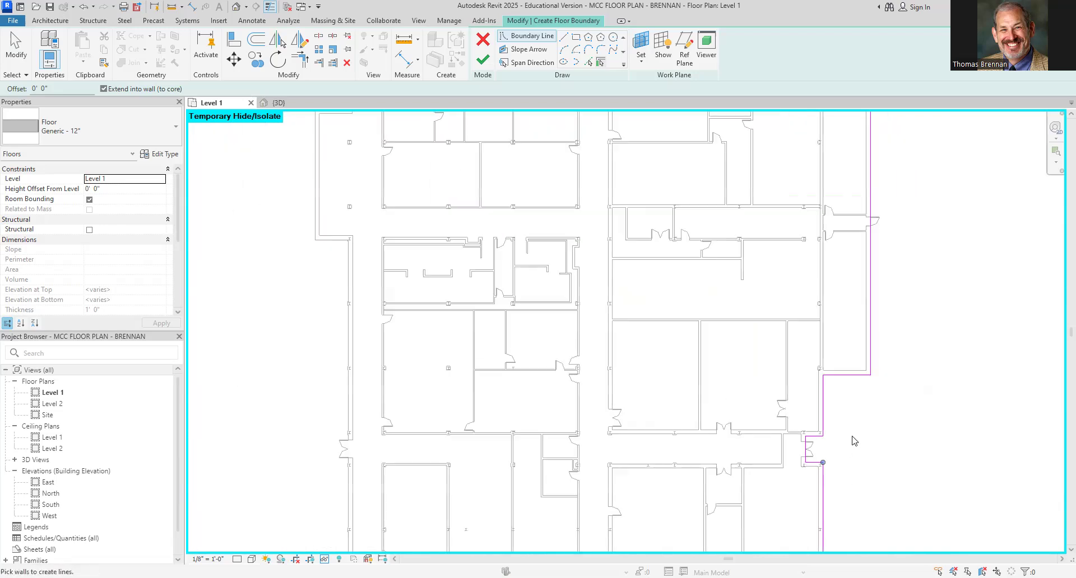
middle_click_drag(853, 441, 783, 216)
middle_click_drag(803, 435, 790, 230)
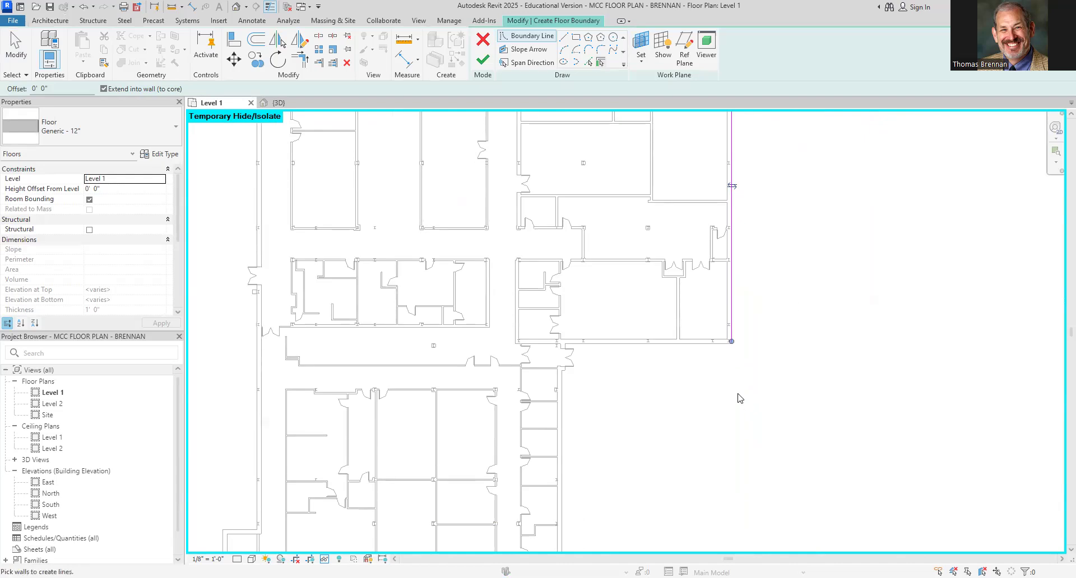
scroll(737, 393, "up", 3)
left_click(694, 312)
scroll(493, 328, "up", 5)
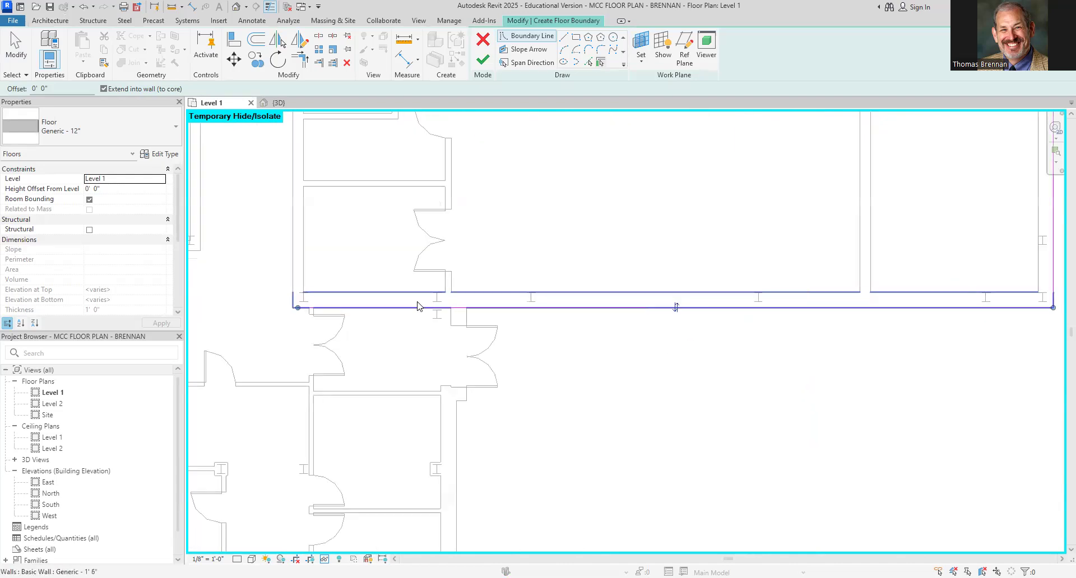
left_click(493, 342)
Continue the floor boundary along the short return below the double-door entrance and down the office wing's right exterior wall.
scroll(661, 474, "down", 3)
middle_click_drag(659, 488, 694, 394)
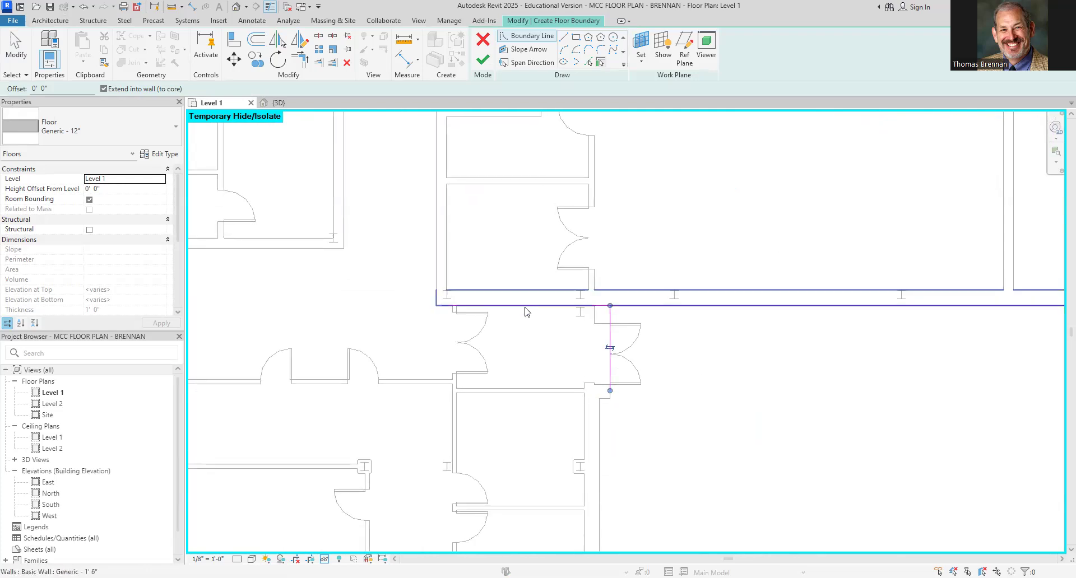
scroll(635, 420, "up", 5)
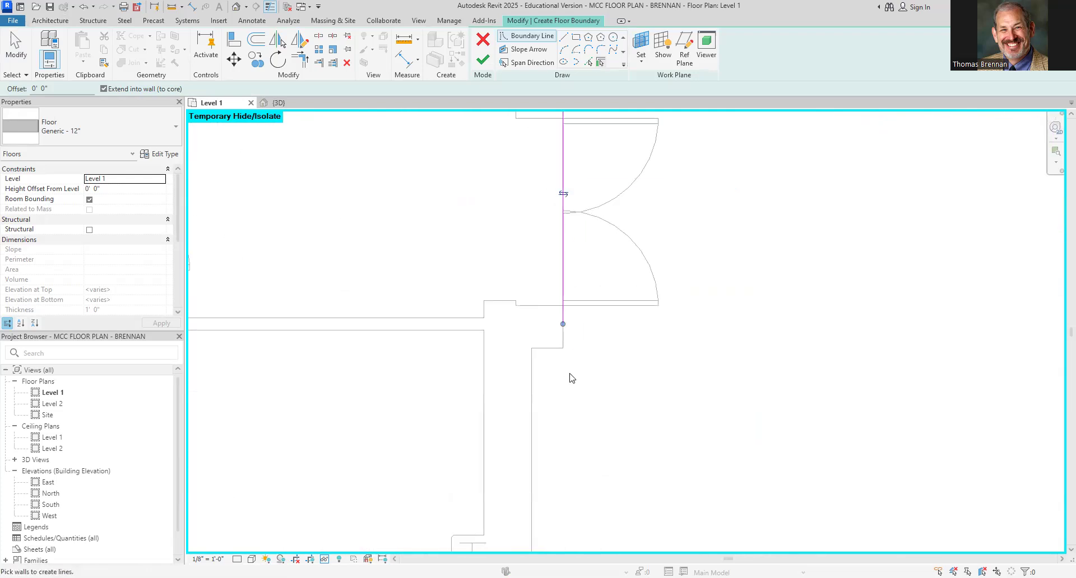
left_click(544, 350)
scroll(577, 422, "down", 2)
left_click(551, 387)
Extend the short boundary line at the lower-right jog to the outer wall corner and add the corner room's right exterior wall.
scroll(620, 459, "down", 4)
middle_click_drag(620, 459, 758, 284)
scroll(818, 431, "down", 3)
middle_click_drag(809, 442, 814, 271)
scroll(812, 355, "up", 3)
scroll(757, 358, "up", 3)
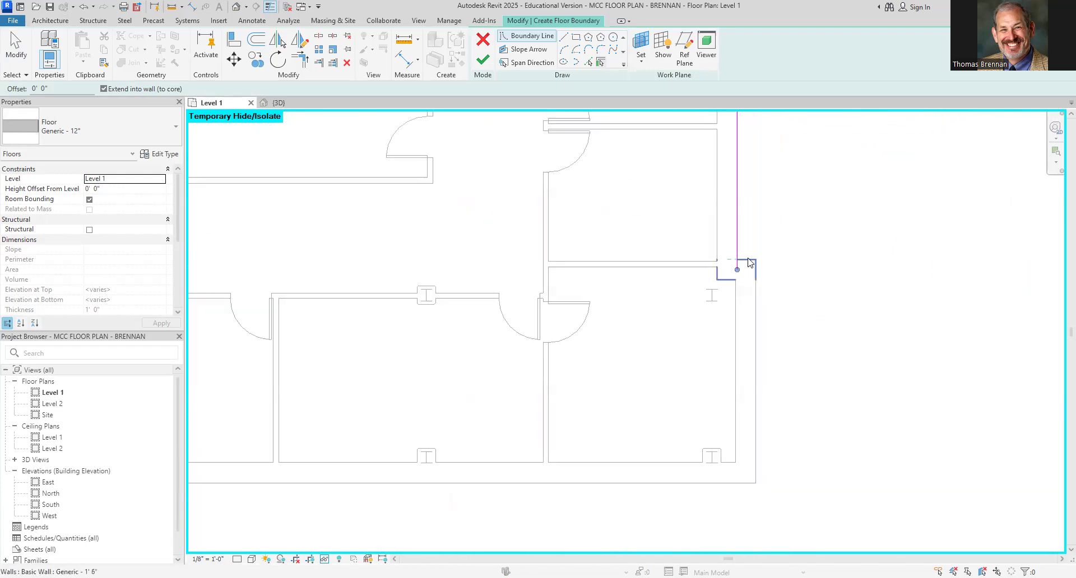
scroll(772, 271, "up", 4)
scroll(730, 263, "up", 6)
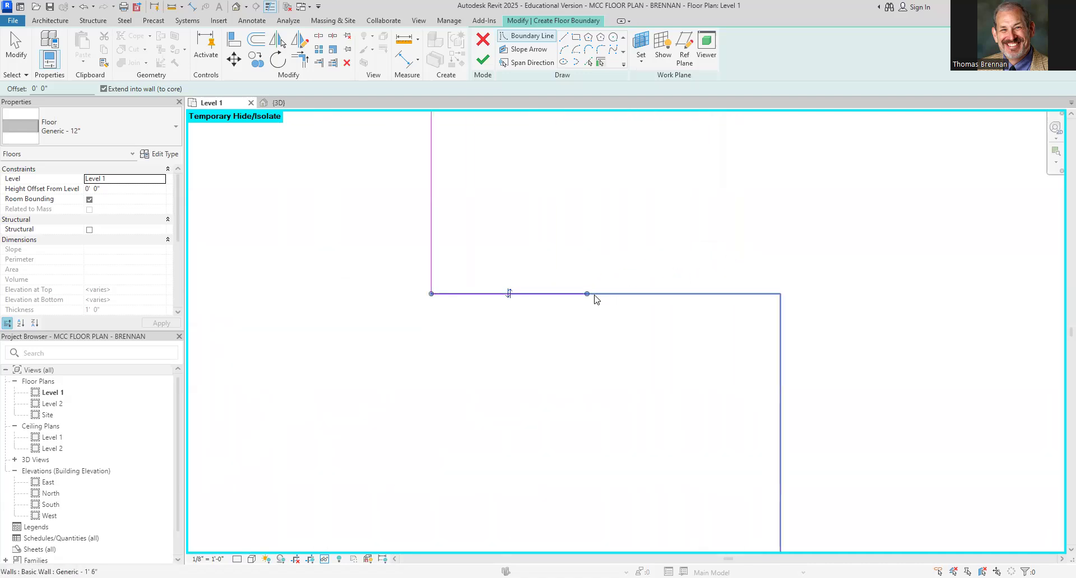
left_click_drag(587, 293, 782, 295)
scroll(833, 354, "down", 3)
scroll(834, 355, "down", 2)
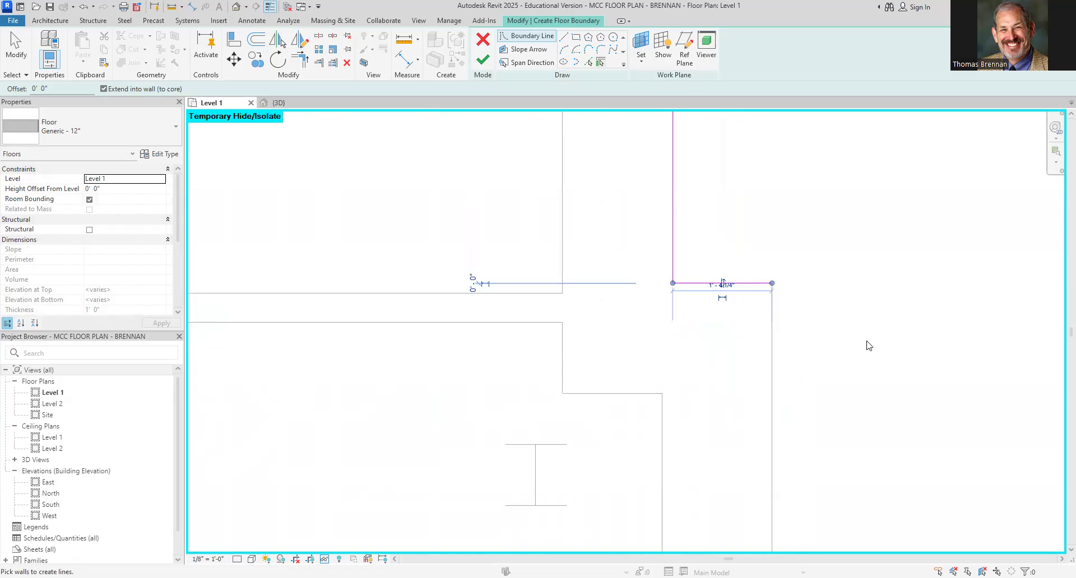
left_click(773, 456)
Add the bottom exterior wall and the main entrance vestibule's right side and front walls to the floor boundary.
scroll(853, 451, "down", 4)
middle_click_drag(865, 451, 855, 226)
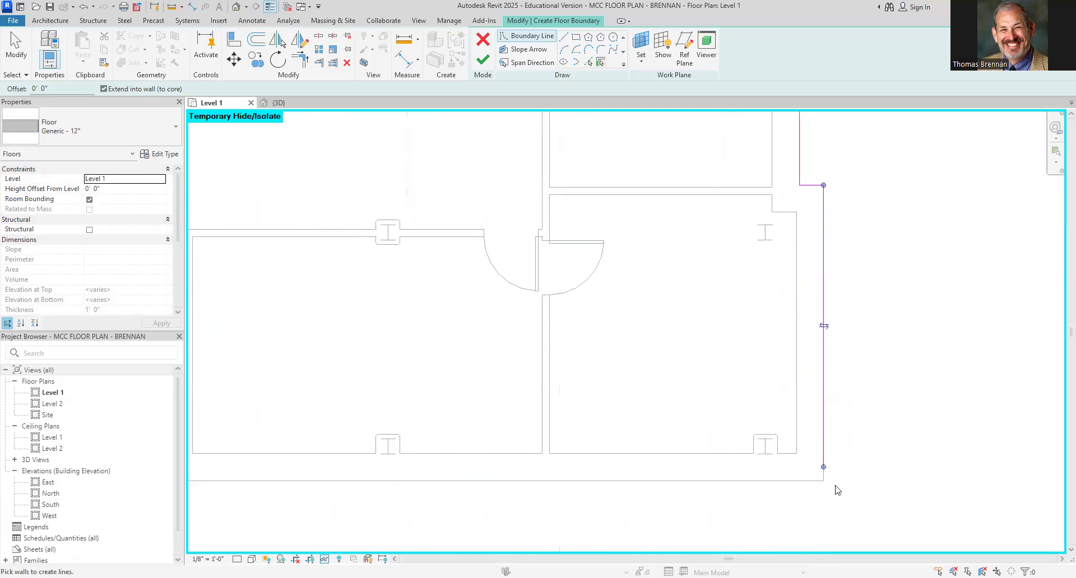
left_click(783, 481)
scroll(724, 492, "down", 3)
middle_click_drag(701, 493, 1020, 414)
scroll(459, 435, "up", 4)
left_click(424, 412)
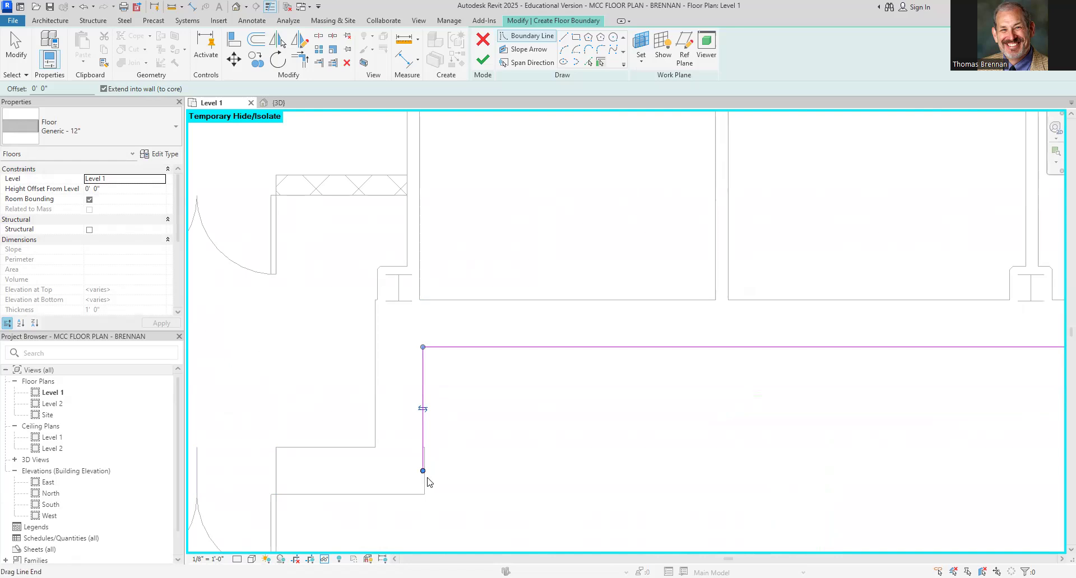
scroll(427, 497, "up", 2)
left_click(396, 494)
Continue the floor boundary along the vestibule's left side and the lower-left projection's bottom and outer walls.
scroll(522, 503, "down", 1)
scroll(521, 506, "down", 1)
middle_click_drag(510, 468, 557, 423)
scroll(566, 453, "down", 3)
middle_click_drag(576, 458, 924, 412)
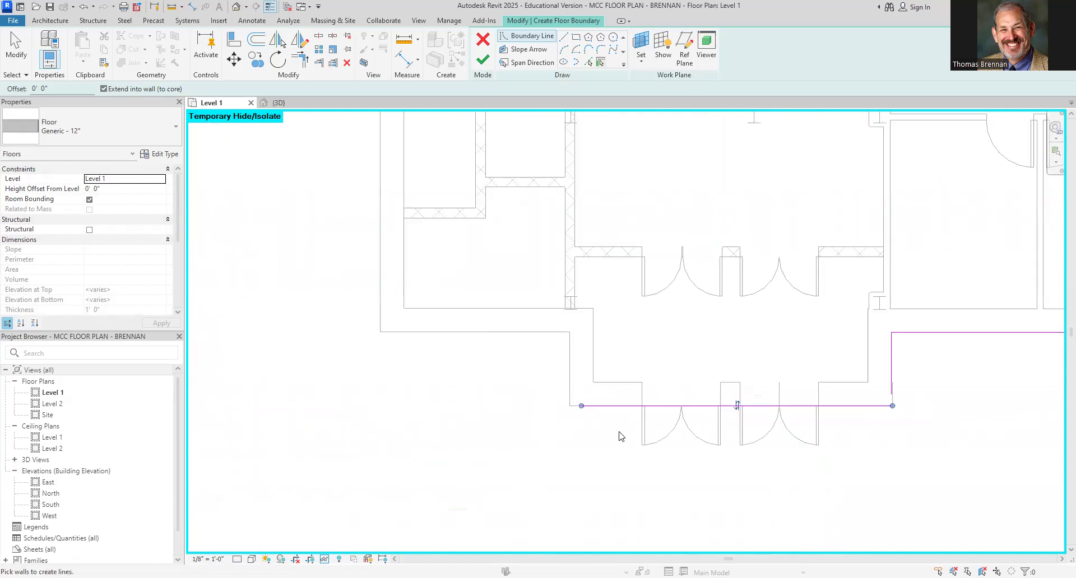
left_click(570, 374)
left_click(533, 333)
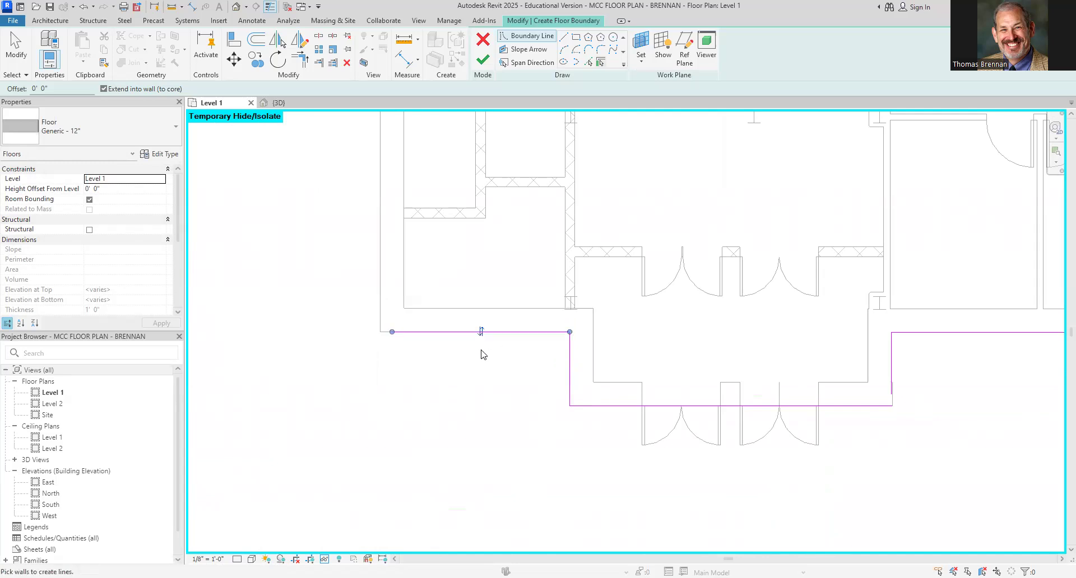
left_click(382, 286)
Add the lower-left projection's upper wall and the long left exterior wall above it to the floor boundary.
scroll(437, 239, "down", 2)
middle_click_drag(445, 241, 455, 468)
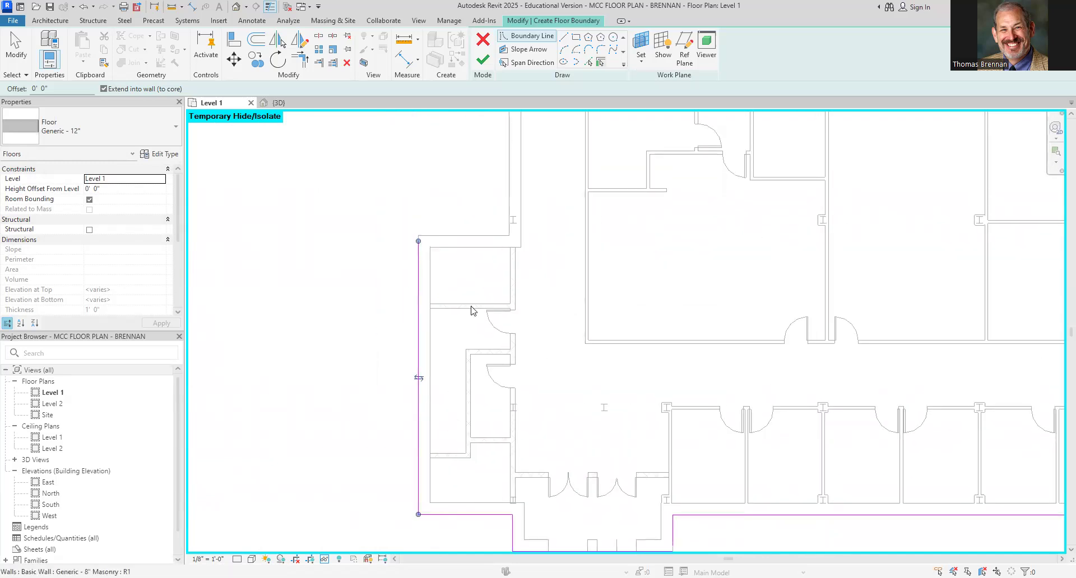
left_click(476, 234)
left_click(510, 192)
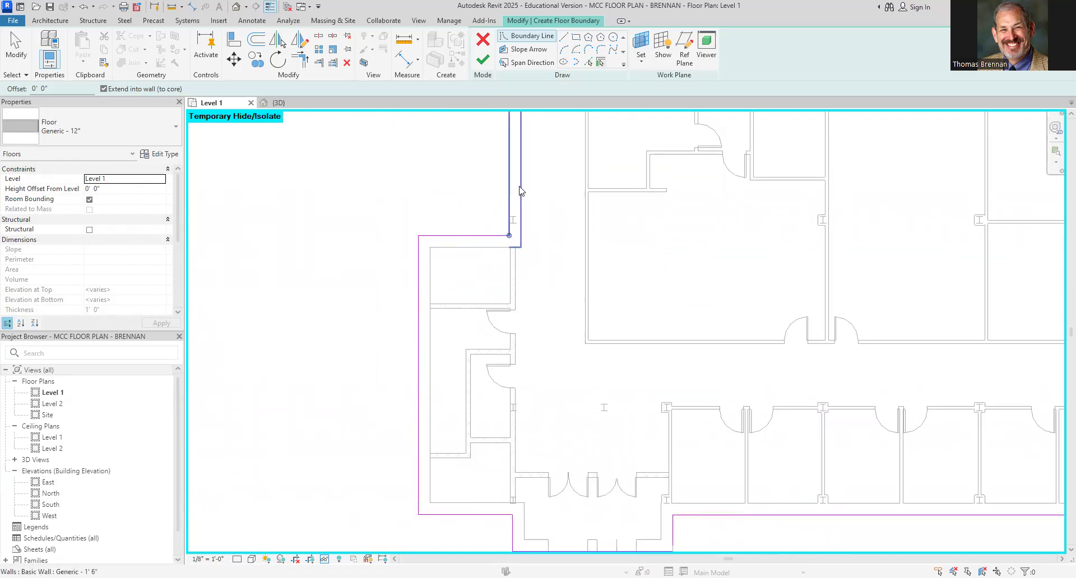
Add the lower and outer walls of the projection on the building's upper left side to the floor boundary.
scroll(528, 182, "down", 2)
middle_click_drag(530, 179, 560, 379)
scroll(575, 221, "down", 2)
middle_click_drag(576, 224, 555, 442)
scroll(548, 322, "up", 3)
scroll(550, 321, "down", 2)
middle_click_drag(562, 318, 553, 483)
middle_click_drag(537, 278, 541, 416)
scroll(536, 259, "up", 2)
scroll(534, 263, "up", 1)
left_click(469, 252)
left_click(436, 222)
scroll(507, 260, "down", 3)
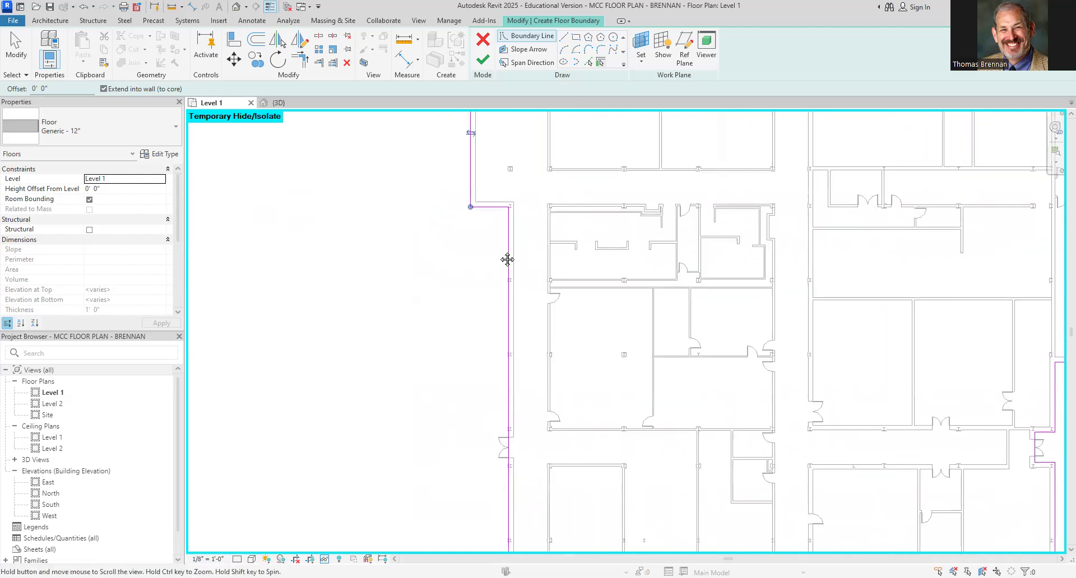
Add the upper wall of the projection on the building's upper left side to the floor boundary.
middle_click_drag(507, 259, 493, 358)
scroll(465, 306, "up", 3)
left_click(472, 319)
scroll(543, 314, "down", 1)
scroll(548, 328, "down", 4)
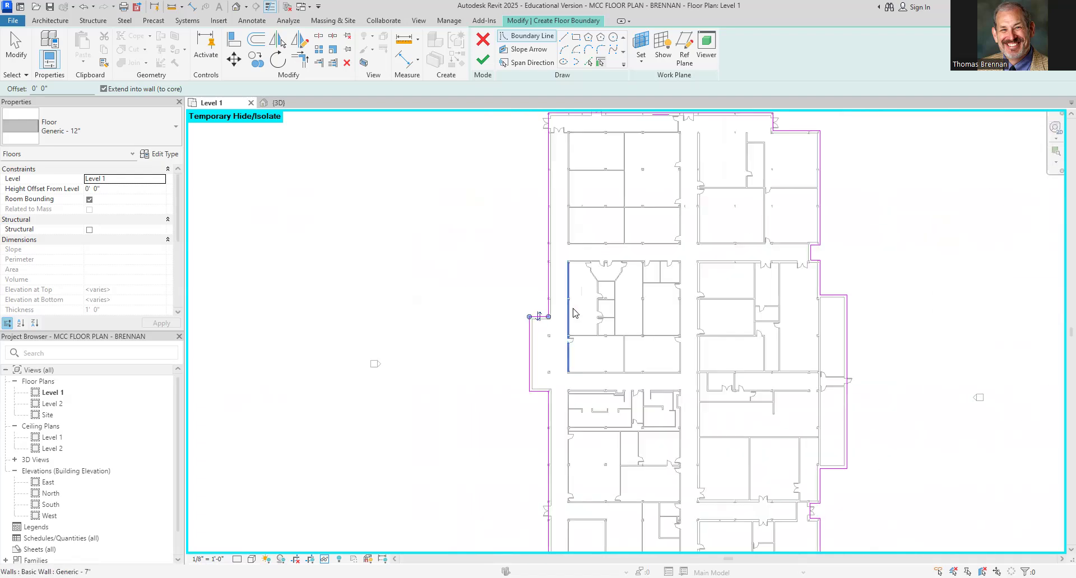
Trim the right wing's bottom boundary line to meet the side entrance wall's line at the inner corner.
middle_click_drag(557, 307, 413, 293)
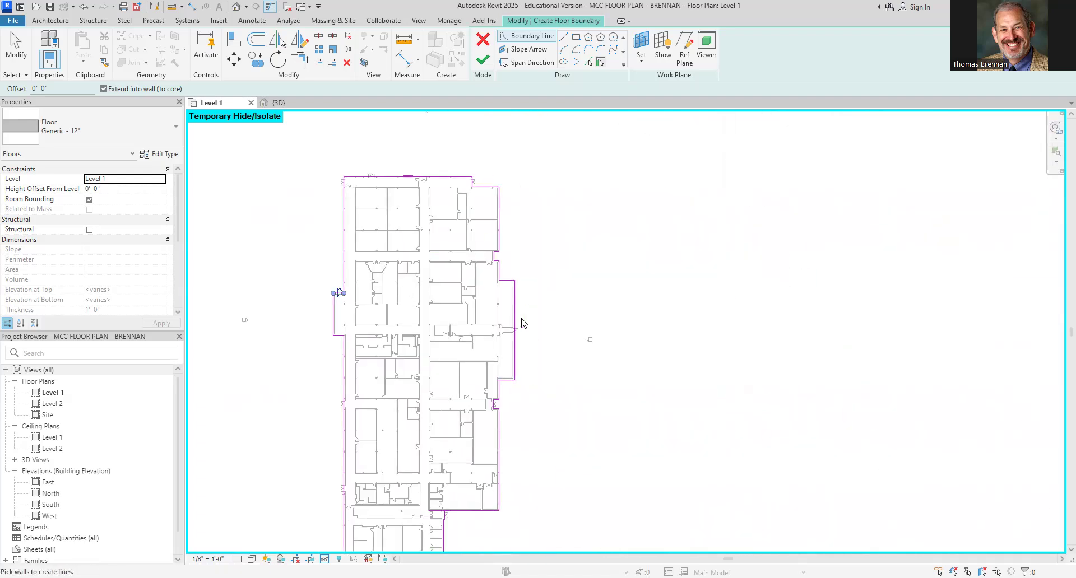
scroll(521, 319, "up", 2)
middle_click_drag(523, 446, 549, 317)
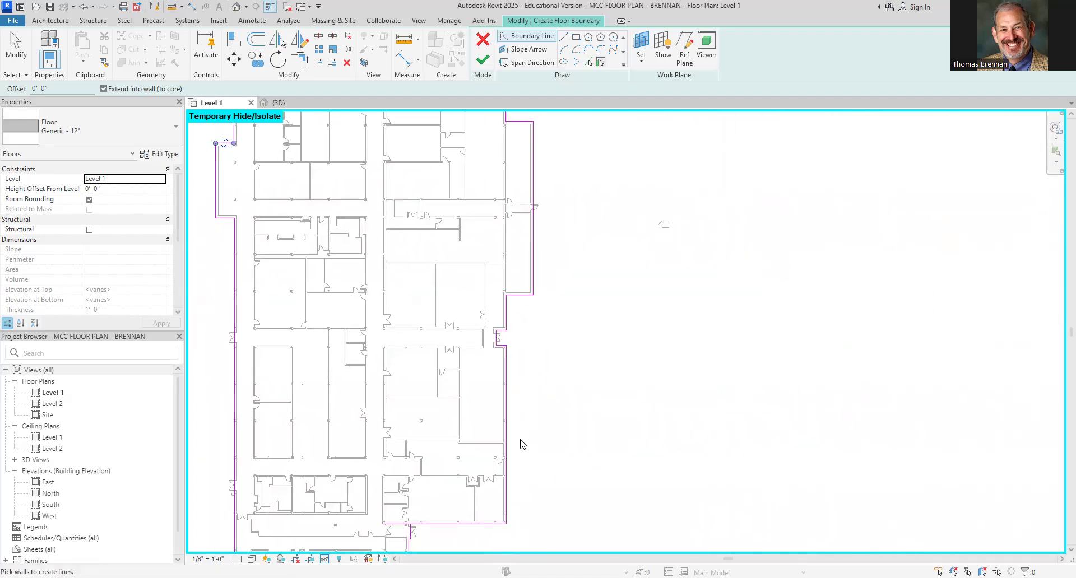
middle_click_drag(521, 445, 588, 302)
scroll(508, 446, "up", 1)
scroll(508, 447, "up", 5)
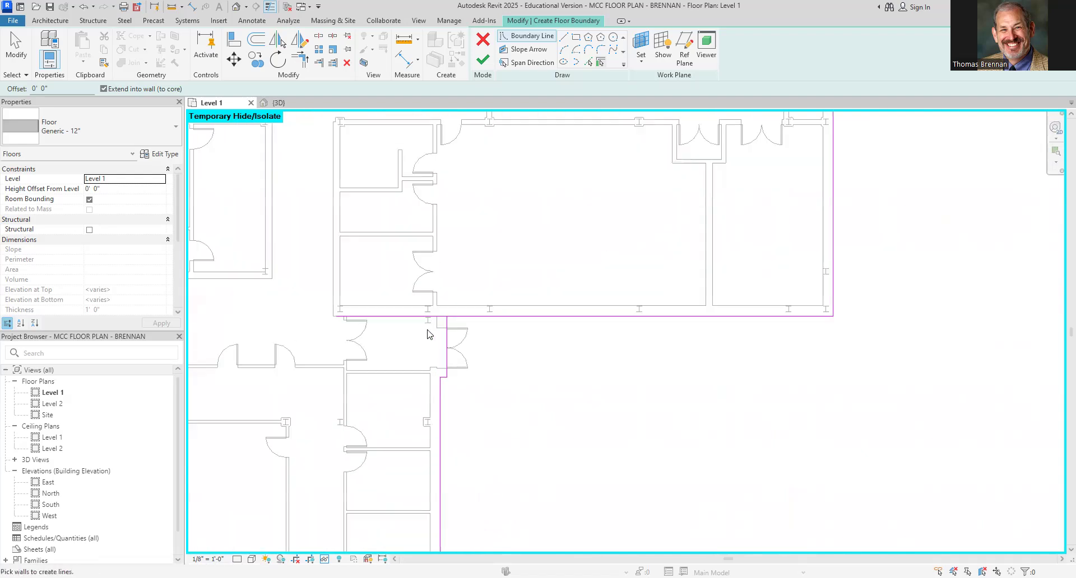
left_click(395, 312)
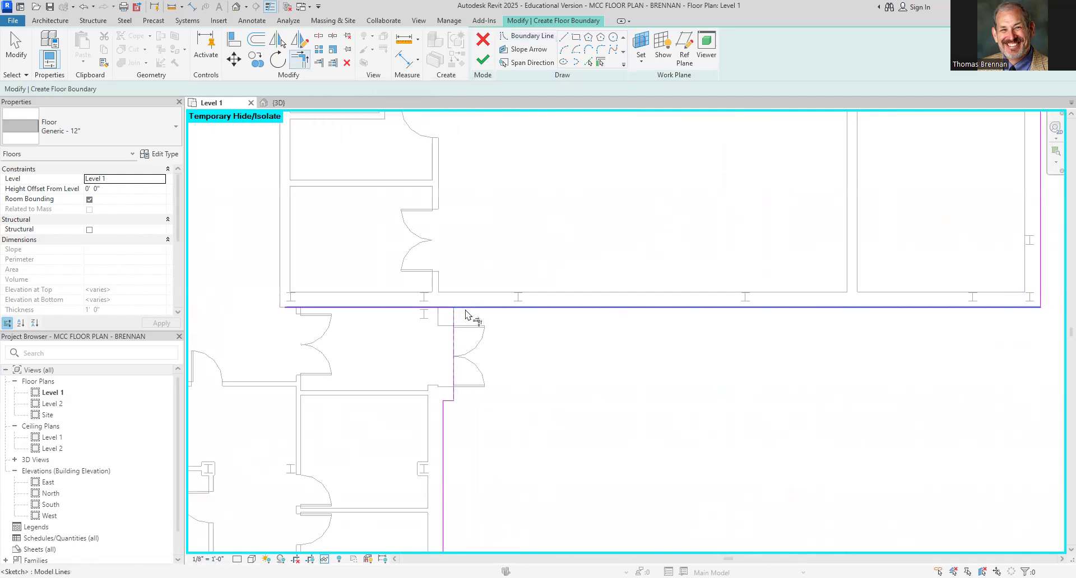
scroll(532, 409, "down", 3)
Trim the main entrance vestibule's right side and front boundary lines to a closed corner.
mouse_move(518, 426)
middle_mouse_down()
mouse_move(560, 290)
mouse_move(557, 478)
mouse_move(771, 290)
middle_mouse_up()
middle_click_drag(486, 399, 755, 397)
scroll(572, 354, "up", 9)
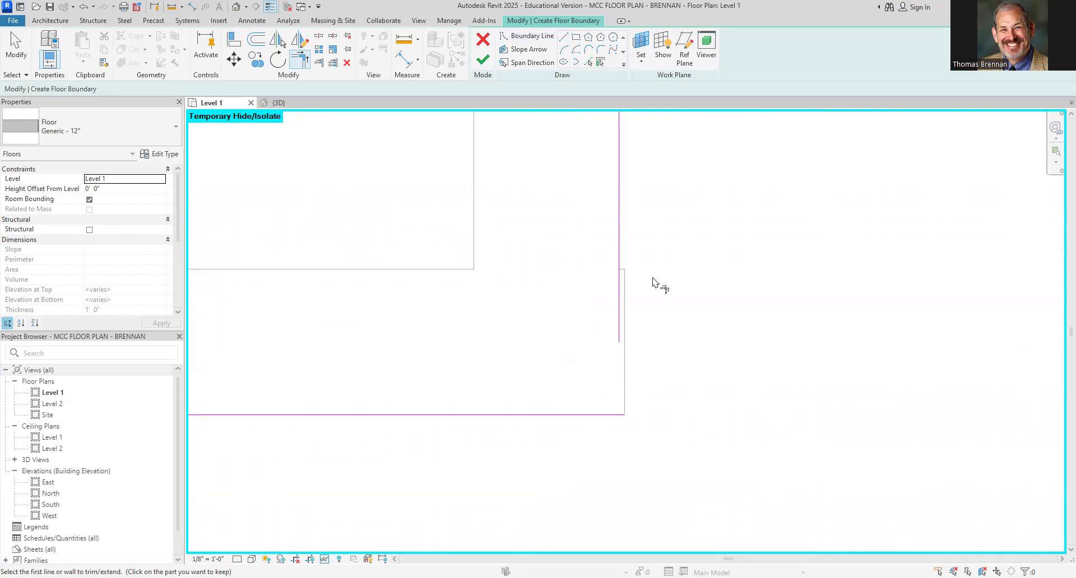
key("t")
key("r")
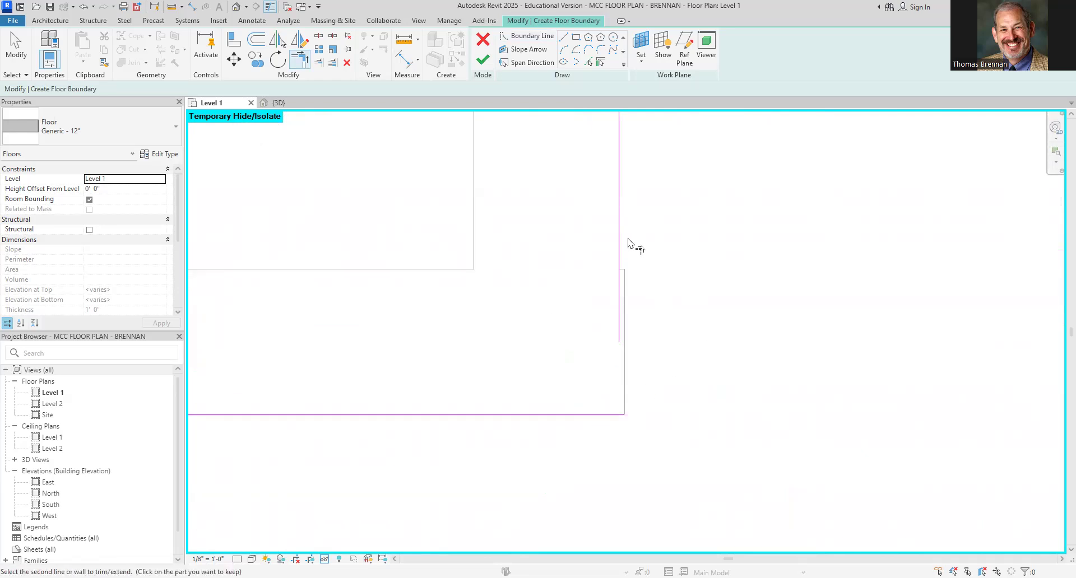
scroll(656, 365, "down", 3)
Check the whole boundary for gaps and finish the sketch to create the Generic - 12" floor.
scroll(650, 379, "down", 3)
middle_click_drag(638, 409, 746, 445)
scroll(437, 358, "down", 1)
scroll(437, 347, "down", 4)
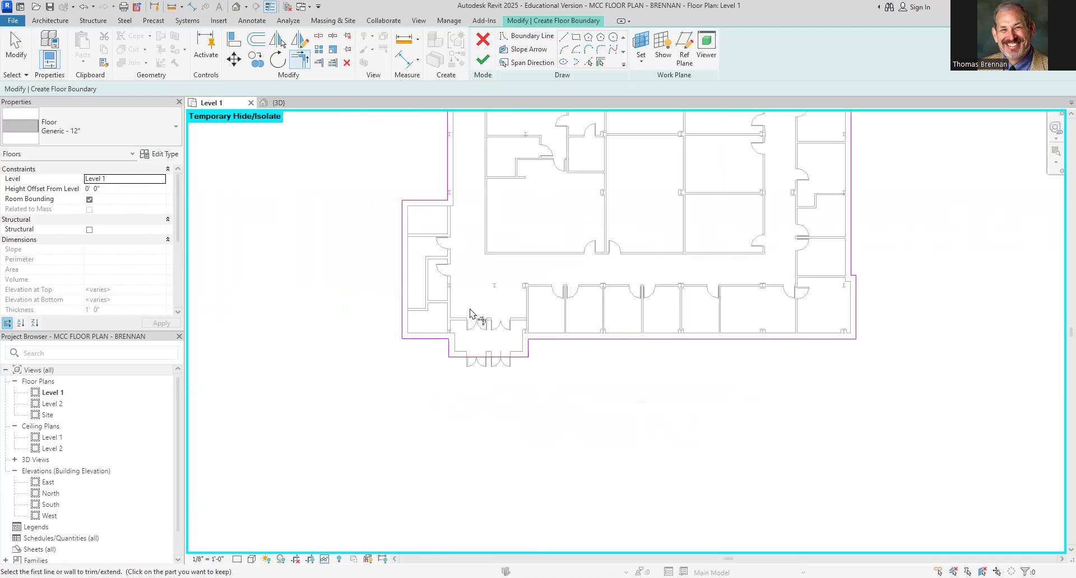
scroll(448, 370, "up", 2)
scroll(486, 340, "down", 2)
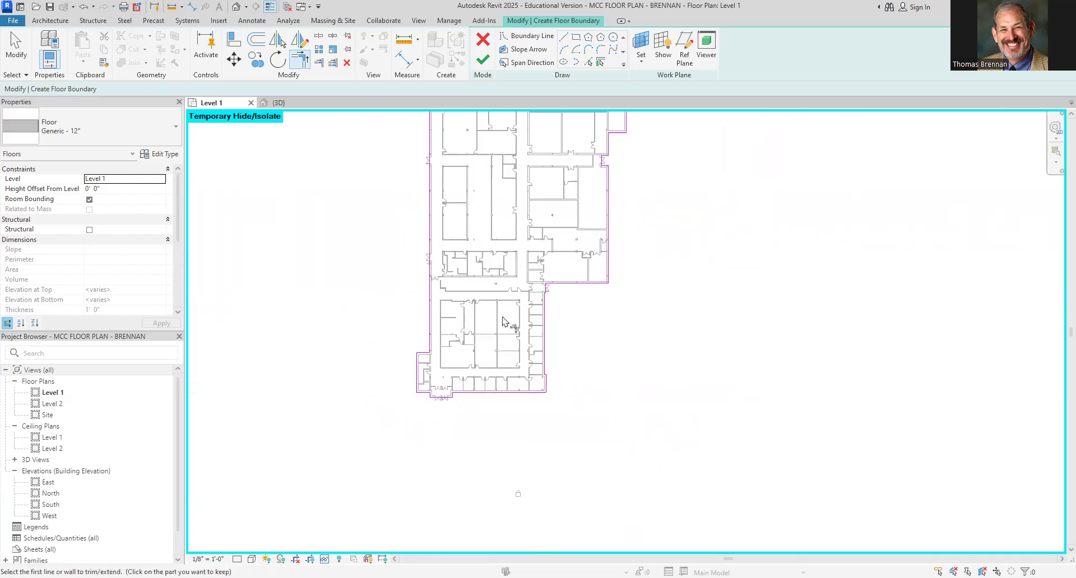
scroll(507, 336, "down", 3)
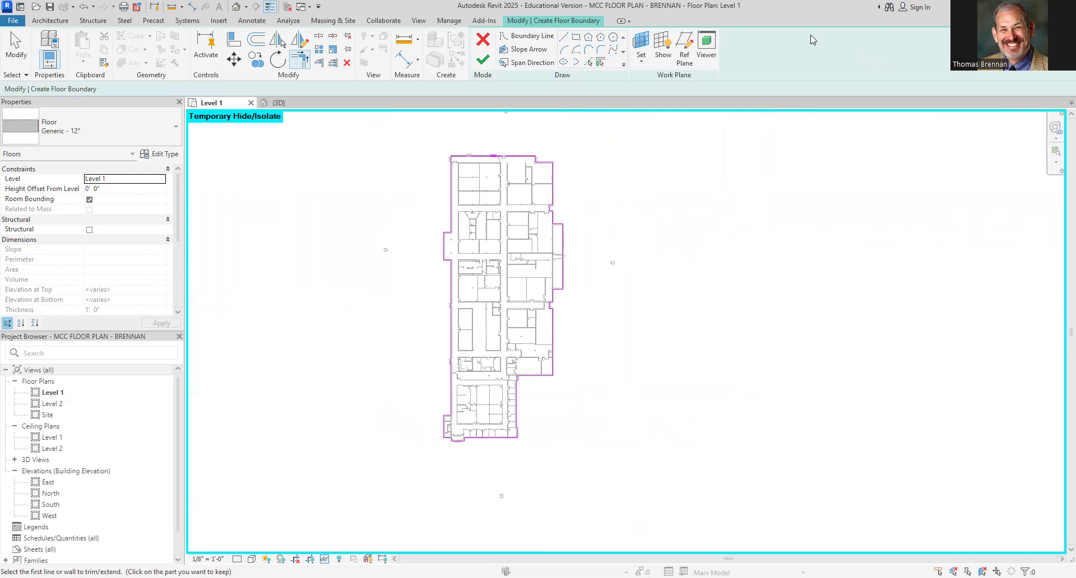
left_click(482, 63)
left_click(589, 376)
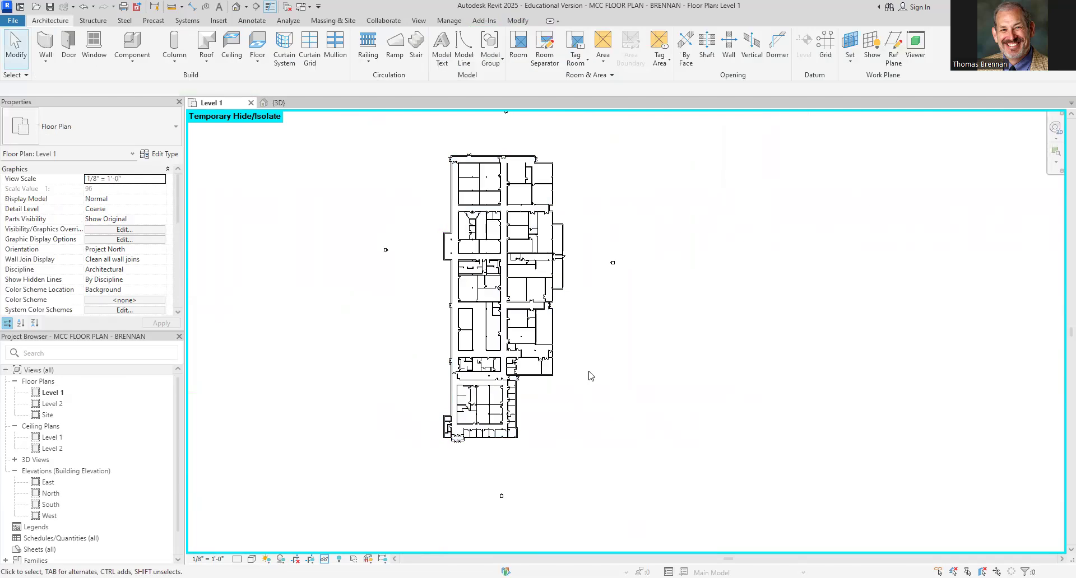
Examine the new floor under the whole building in the 3D view.
left_click(278, 103)
scroll(852, 448, "down", 3)
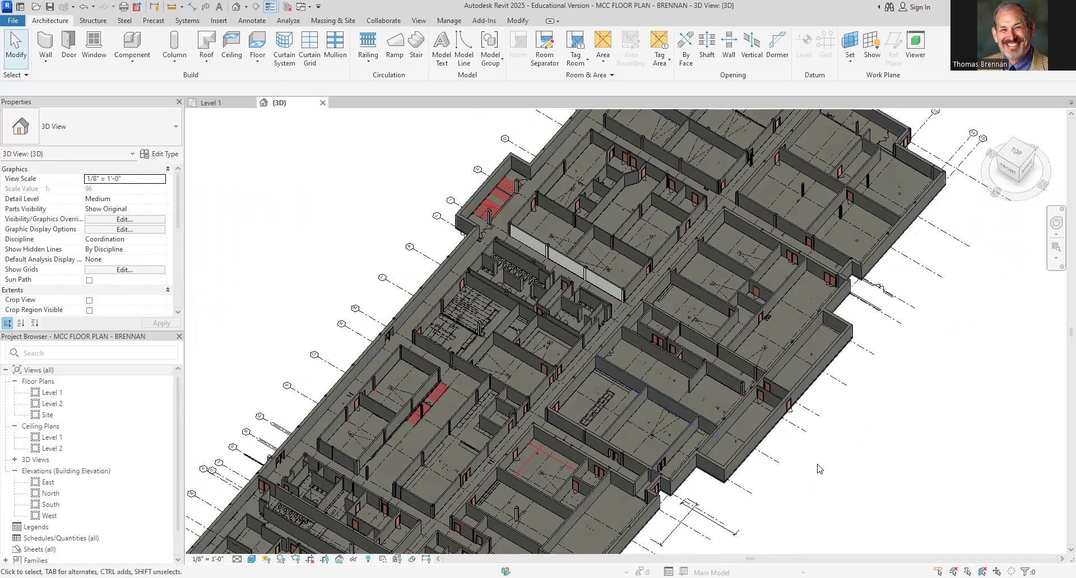
scroll(832, 457, "down", 2)
scroll(832, 457, "down", 1)
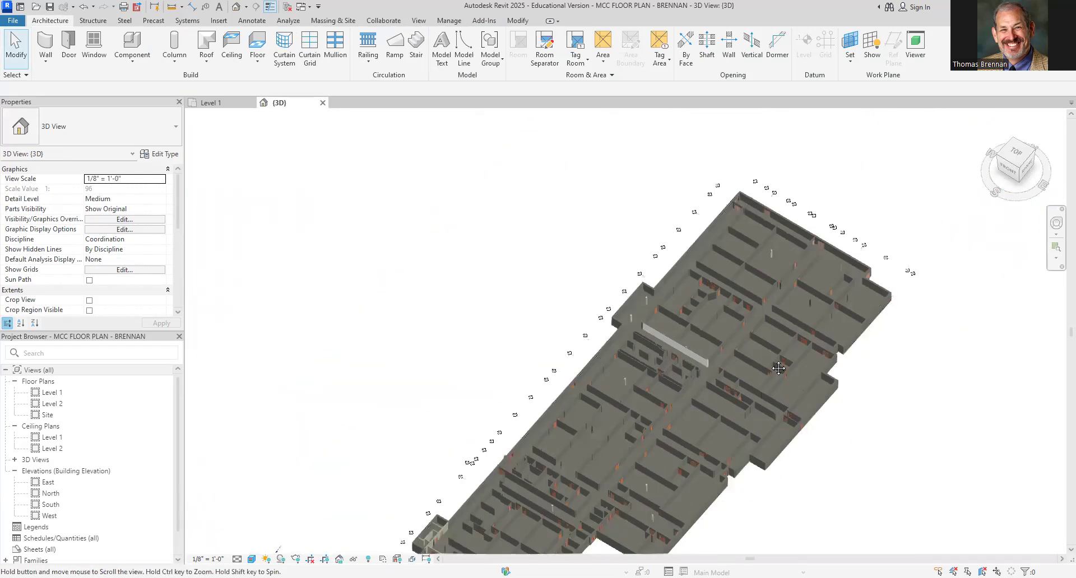
middle_click_drag(779, 368, 631, 221)
Place a camera on Level 1 at the lower end of the long central corridor, aimed straight up past its far end.
left_click(210, 103)
scroll(519, 327, "up", 3)
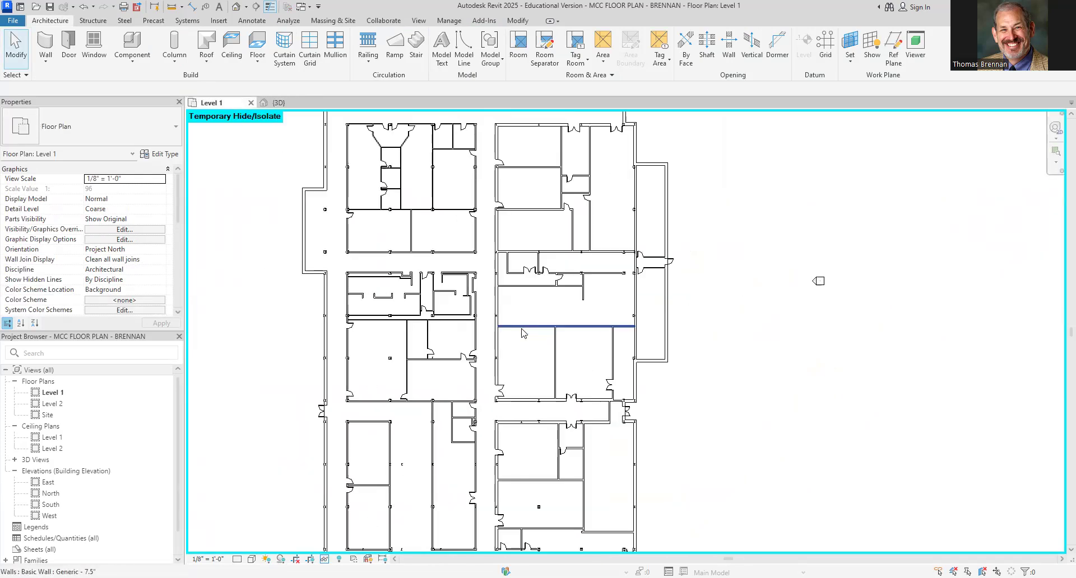
scroll(476, 306, "up", 2)
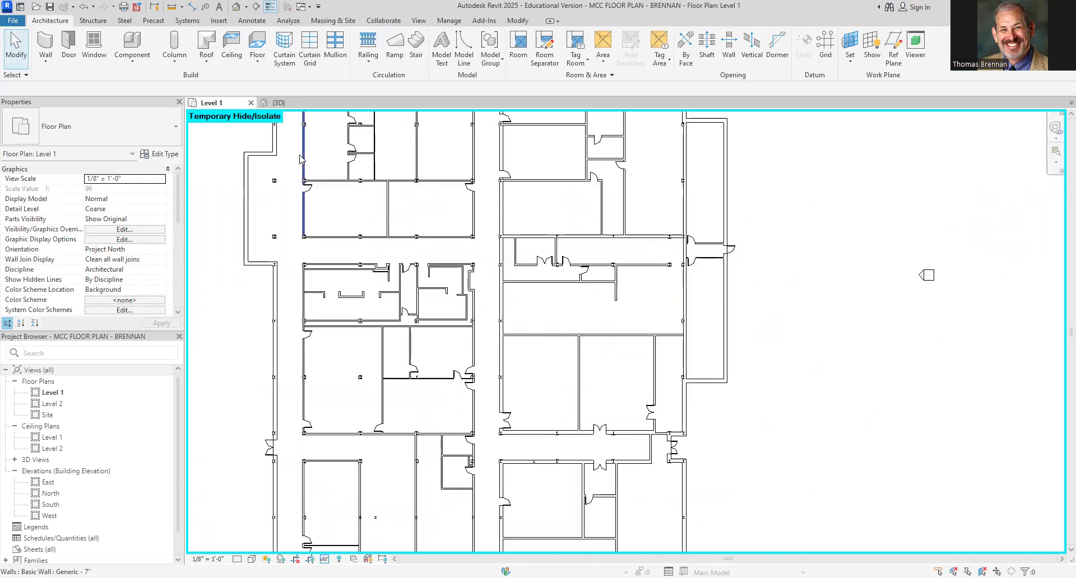
left_click(247, 7)
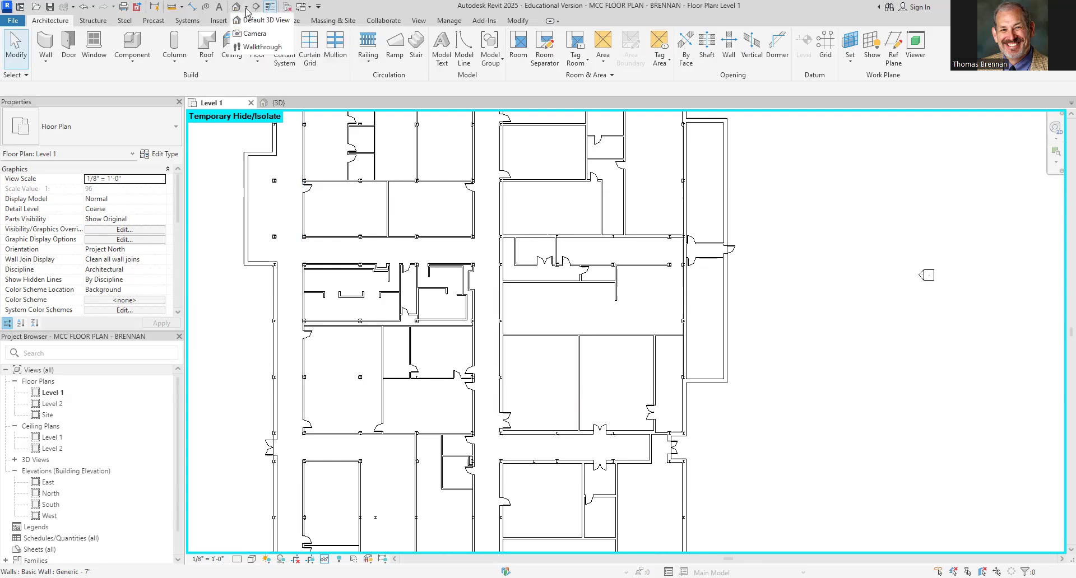
left_click(255, 33)
scroll(474, 295, "down", 4)
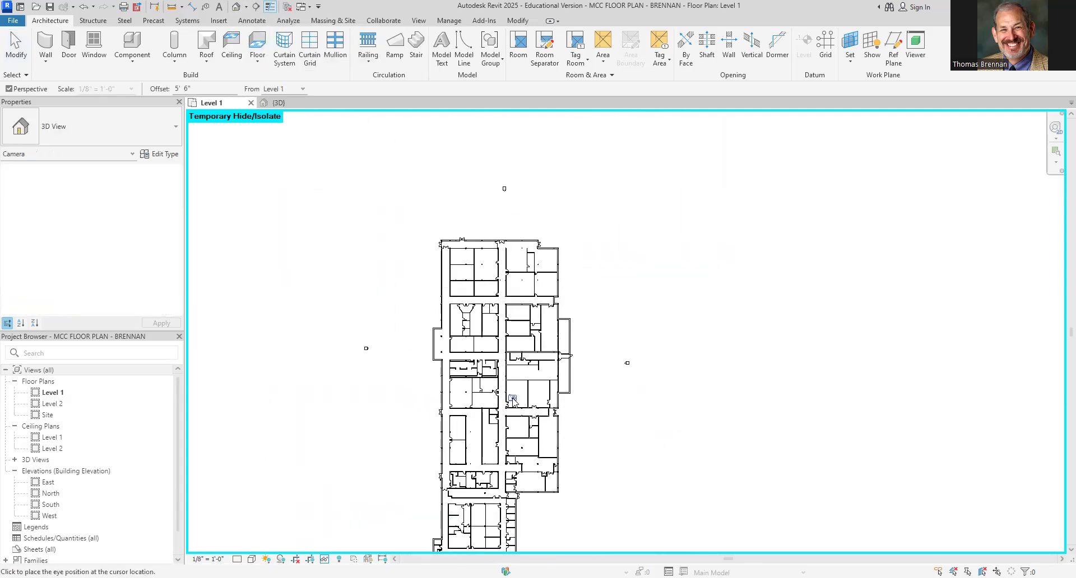
scroll(459, 493, "up", 4)
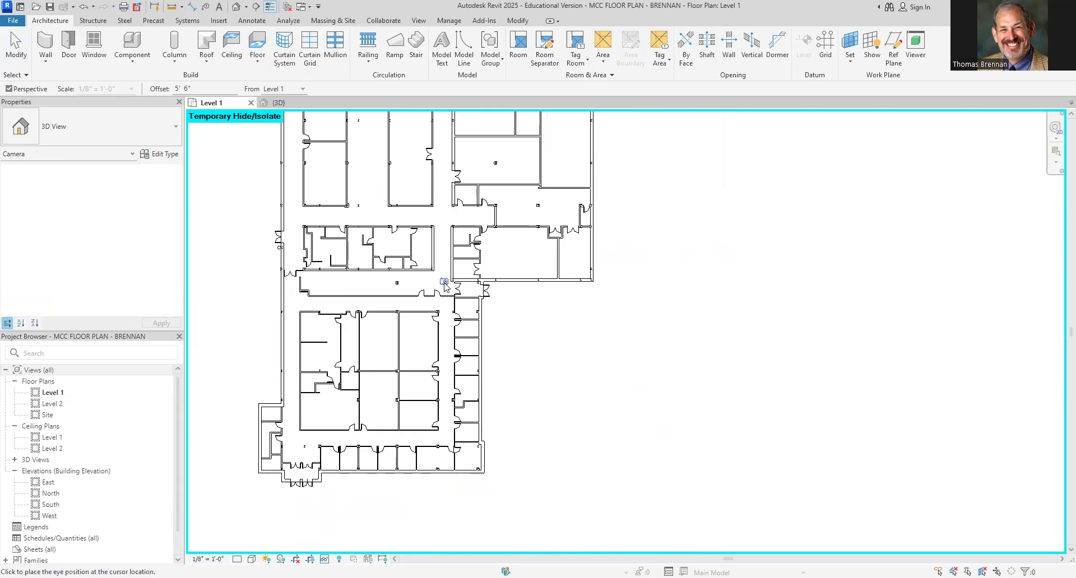
left_click(441, 282)
scroll(444, 259, "down", 3)
middle_click_drag(455, 249, 428, 469)
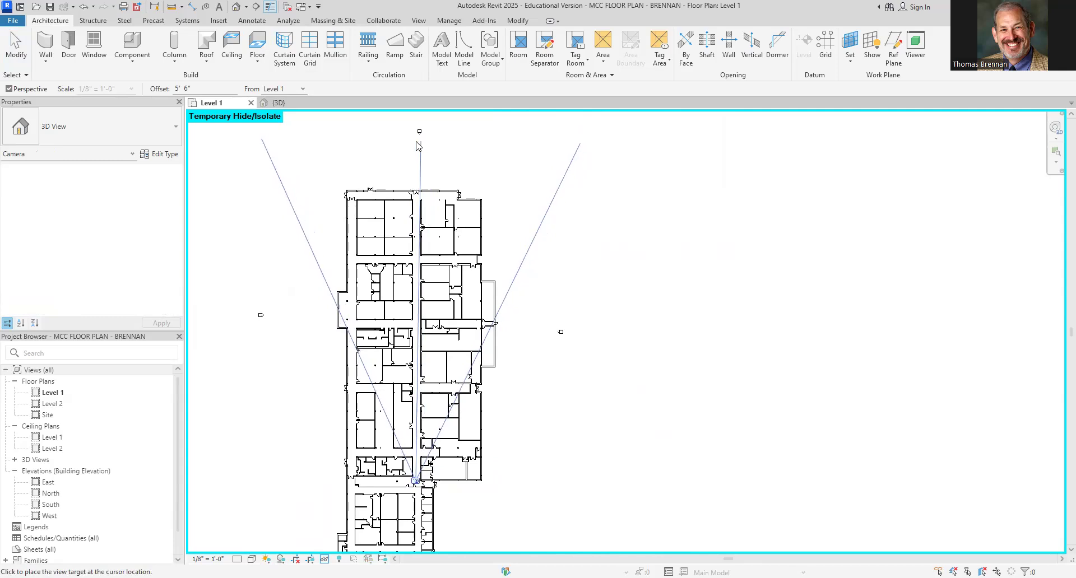
left_click(418, 146)
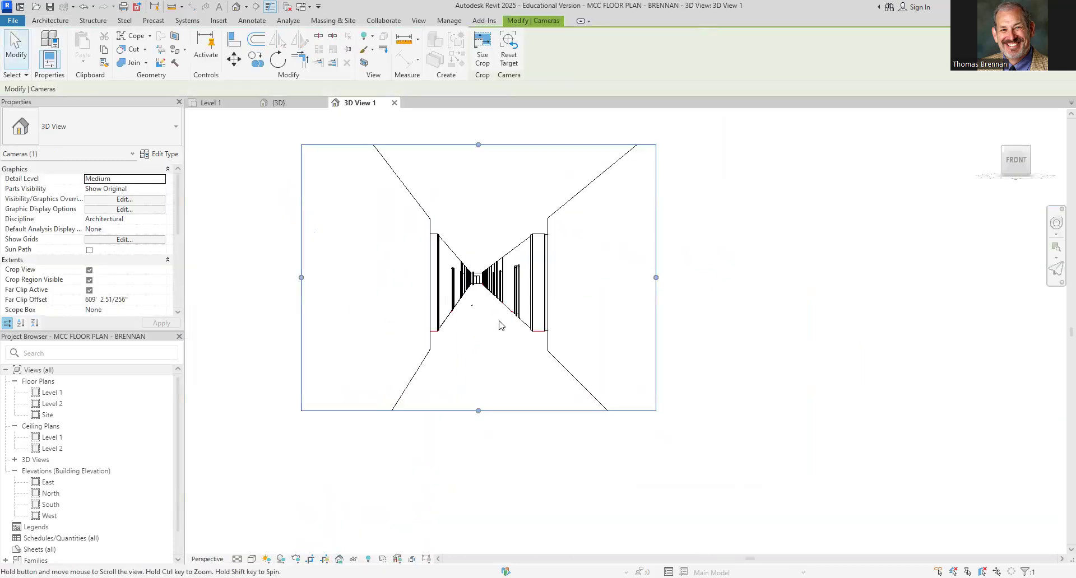
Enlarge the corridor camera view's crop region on all four sides and switch the view to a shaded visual style.
left_click_drag(482, 412, 480, 500)
left_click_drag(655, 322, 879, 321)
left_click_drag(301, 321, 261, 331)
left_click_drag(557, 144, 555, 126)
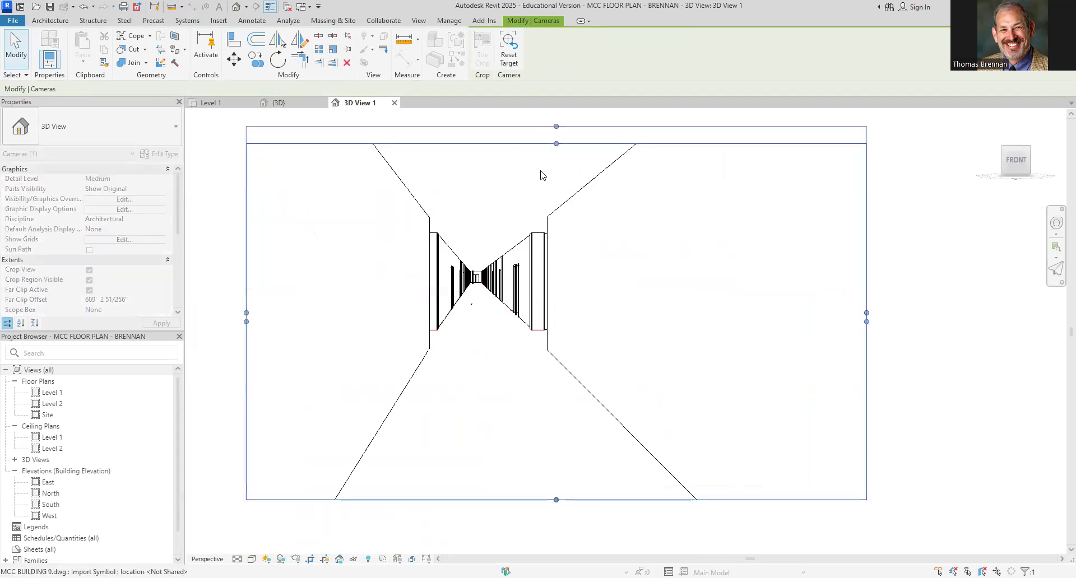
scroll(474, 341, "up", 6)
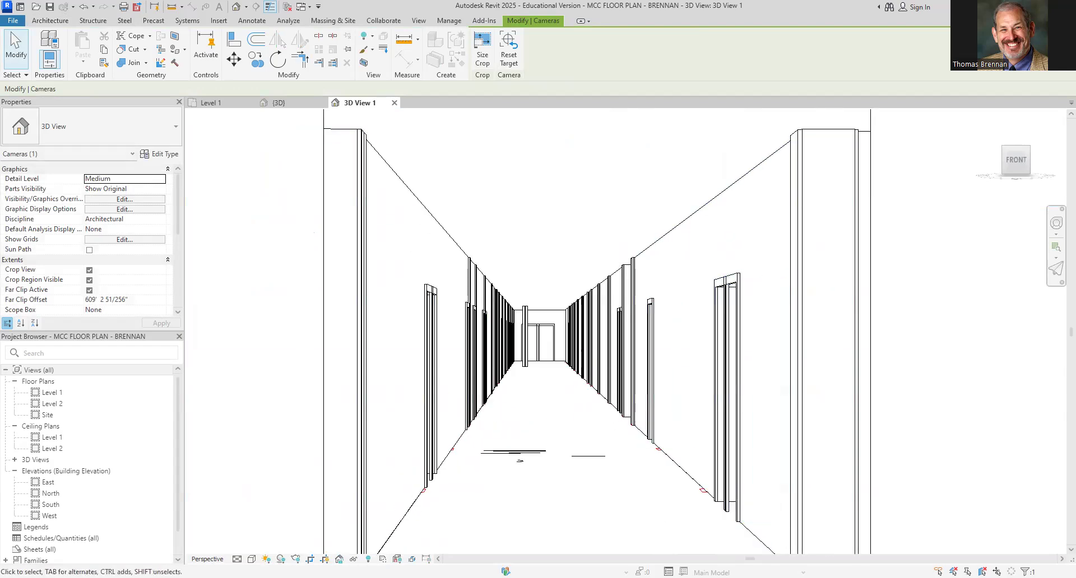
left_click(252, 559)
left_click(284, 552)
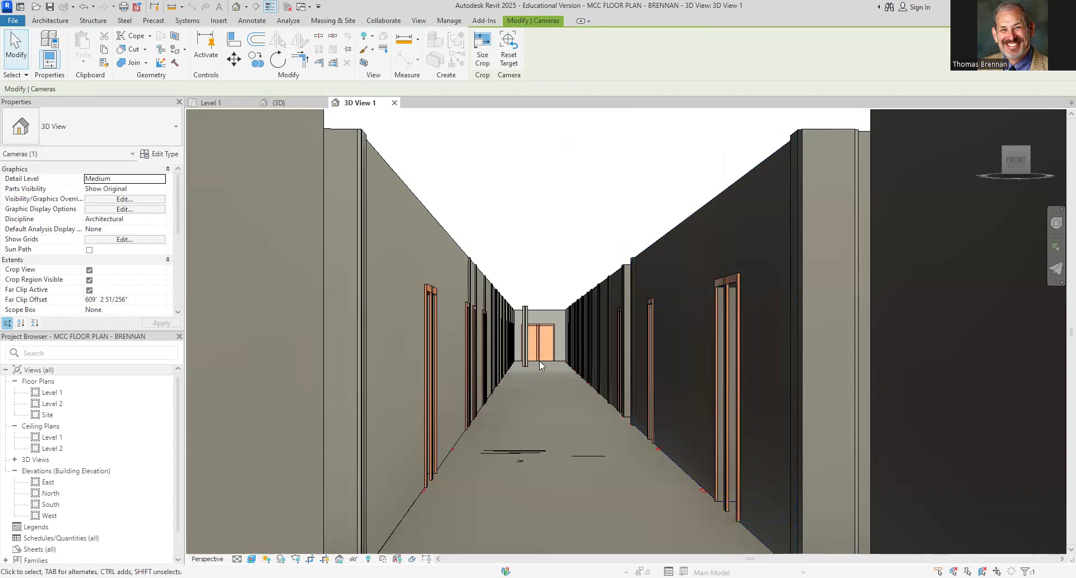
Delete the W10X49 structural column standing in front of the double doors at the corridor's far end.
left_click(526, 336)
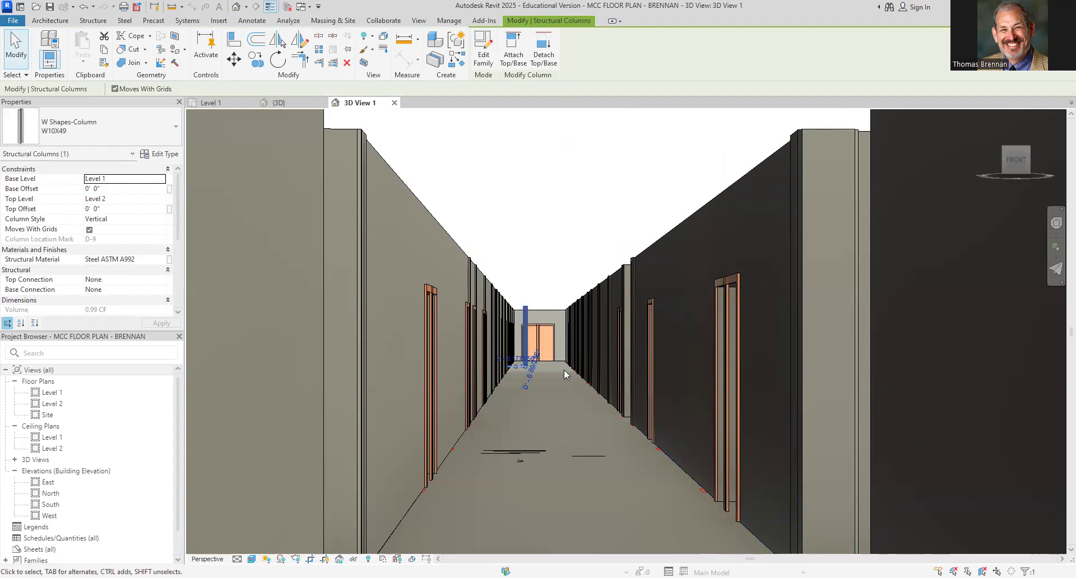
key("Delete")
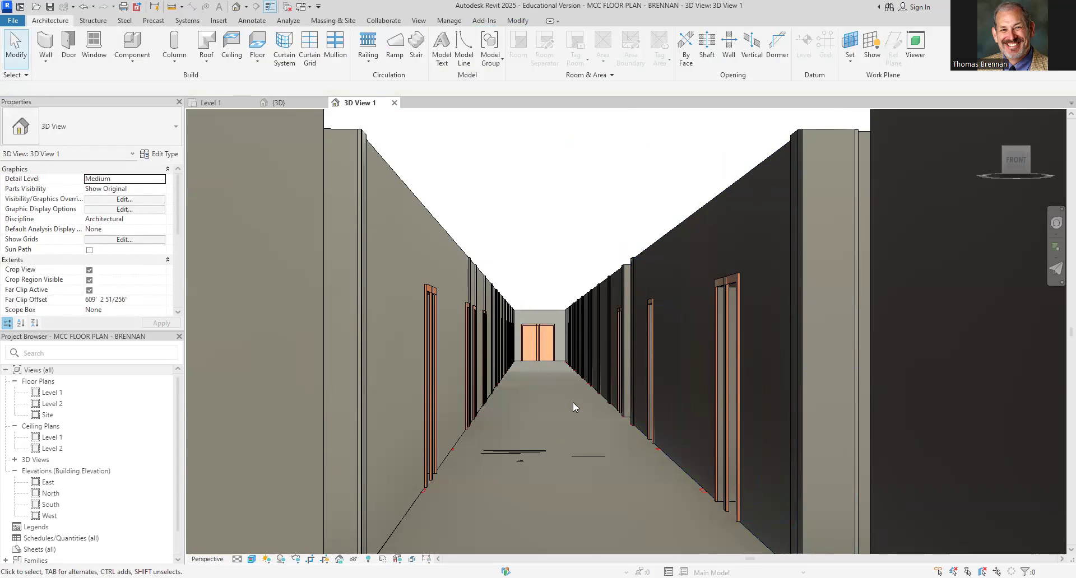
scroll(575, 402, "down", 3)
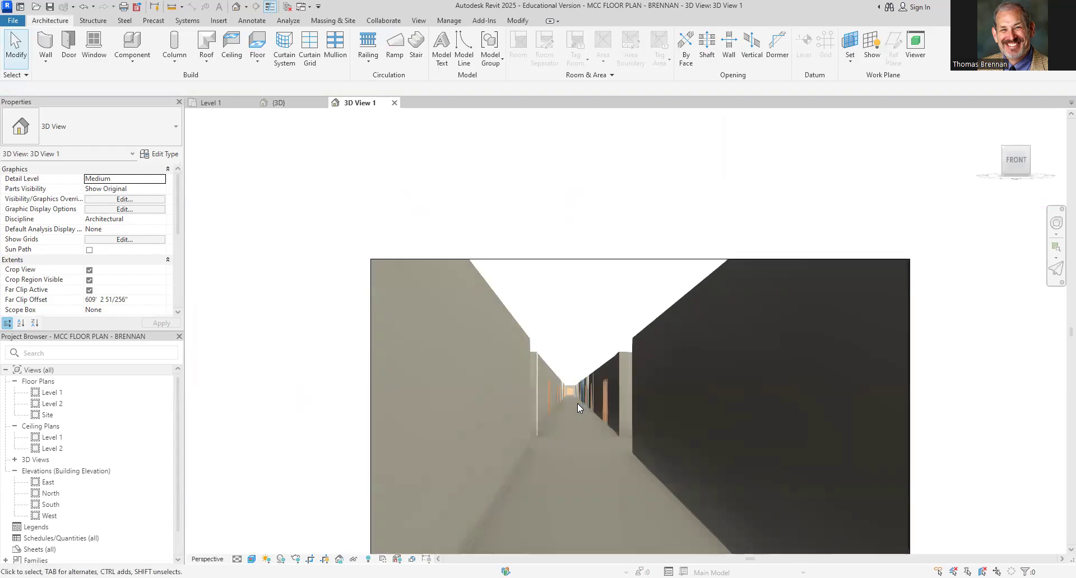
scroll(577, 403, "up", 2)
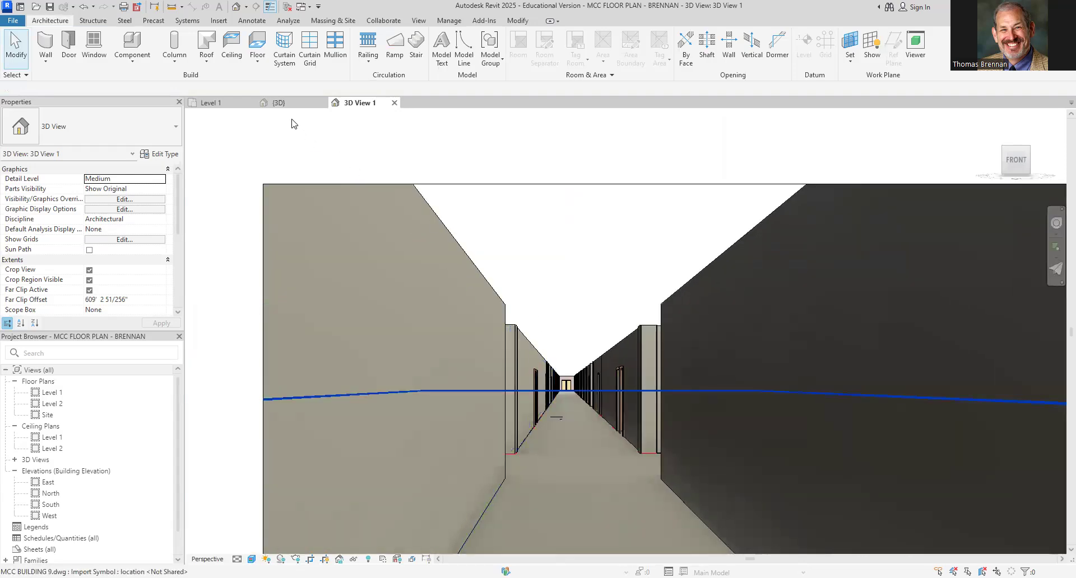
Check the model in 3D, and reset Temporary Hide/Isolate in the Level 1 plan.
left_click(278, 104)
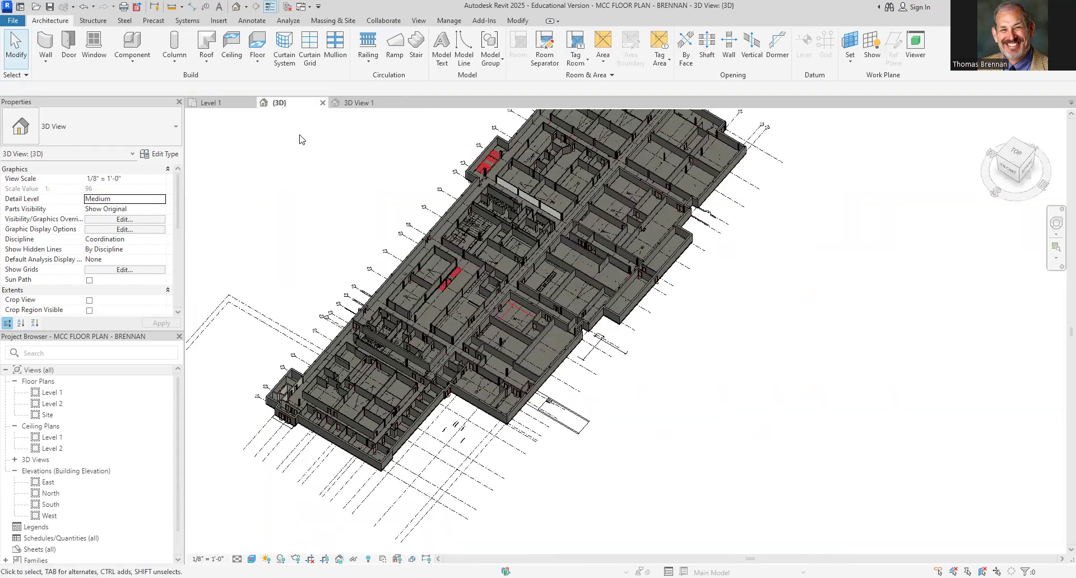
middle_click_drag(318, 198, 325, 253)
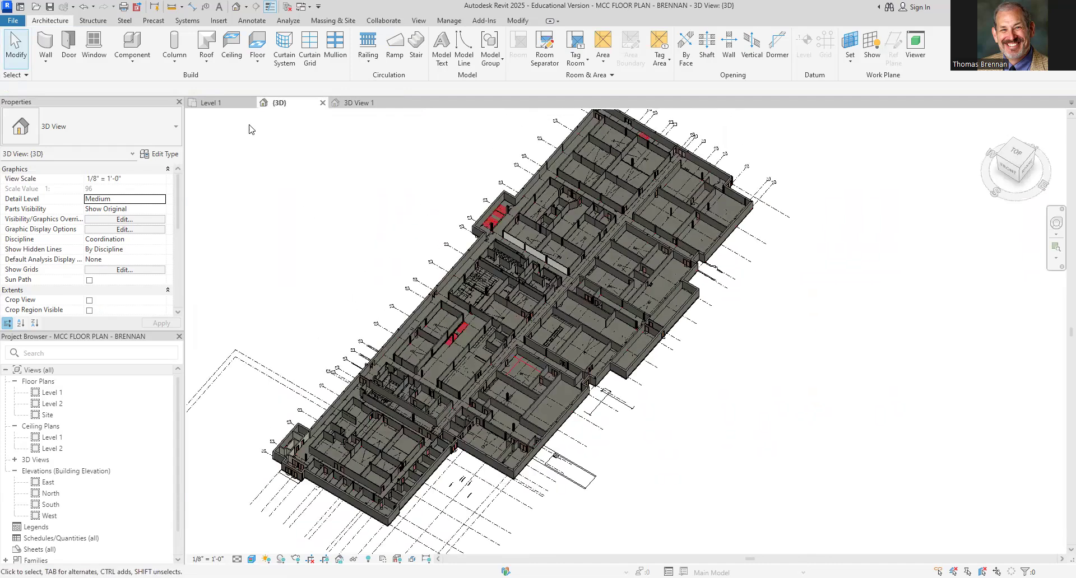
left_click(224, 103)
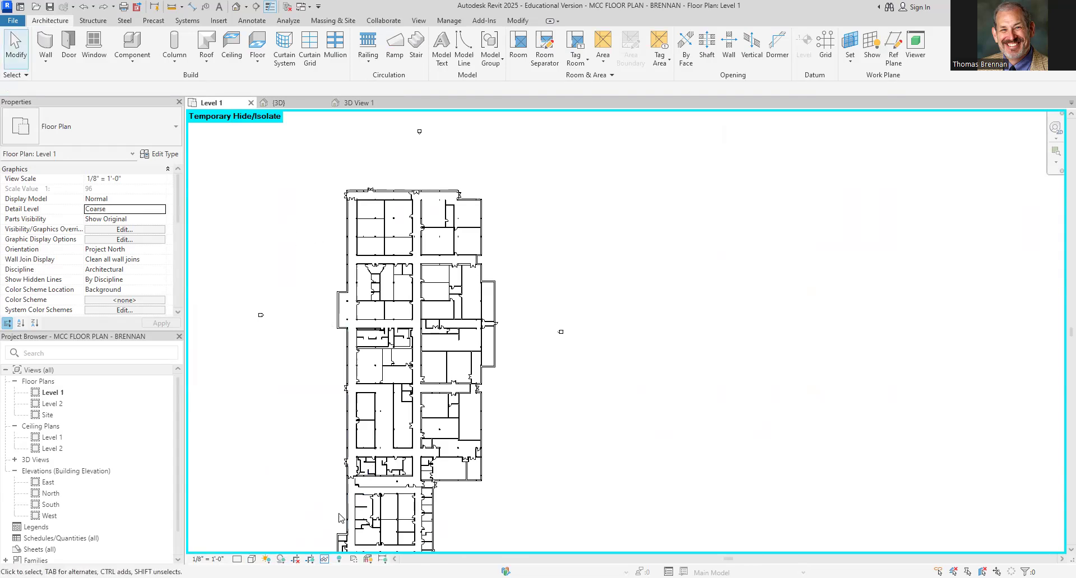
left_click(325, 558)
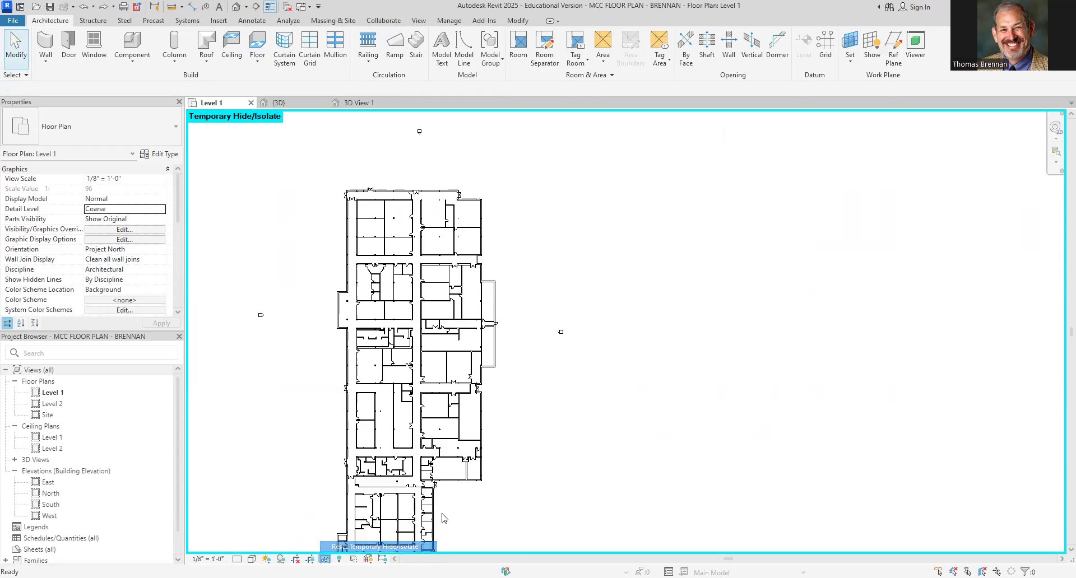
left_click(435, 514)
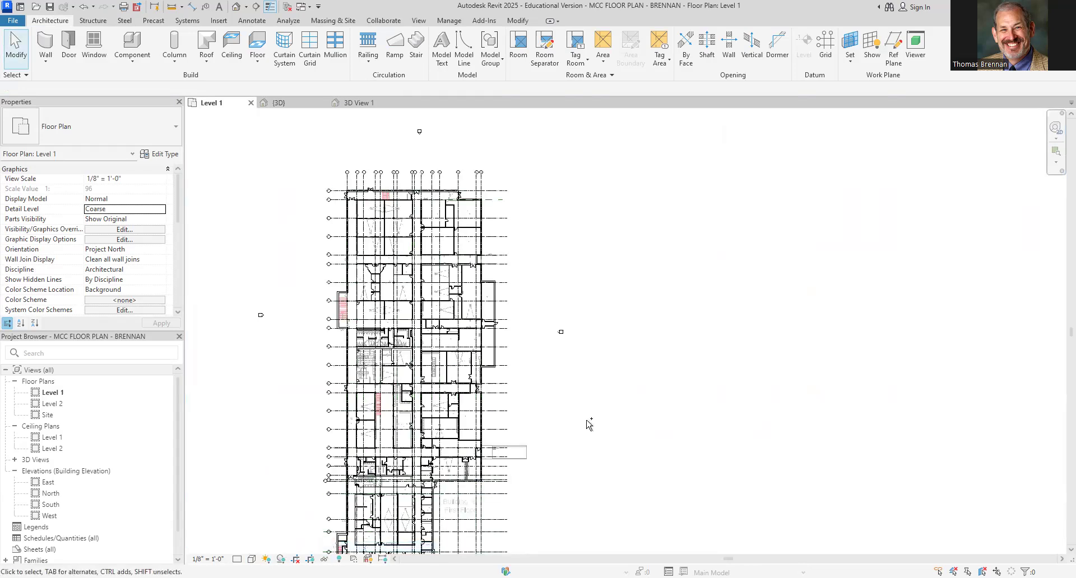
Turn on selecting elements by face in the Level 1 plan, and select the floor to check its extent.
left_click(277, 103)
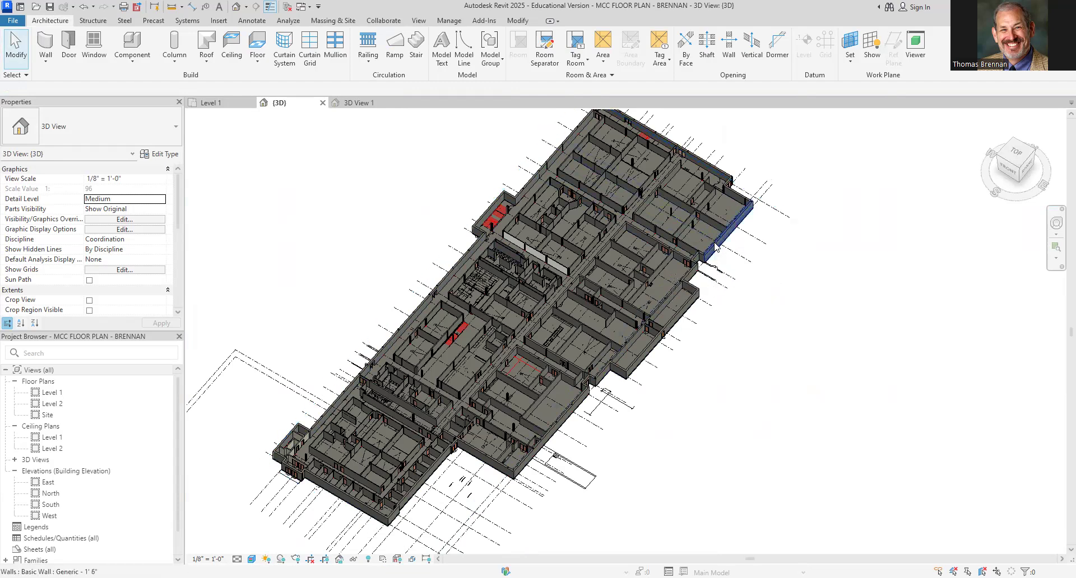
left_click(210, 103)
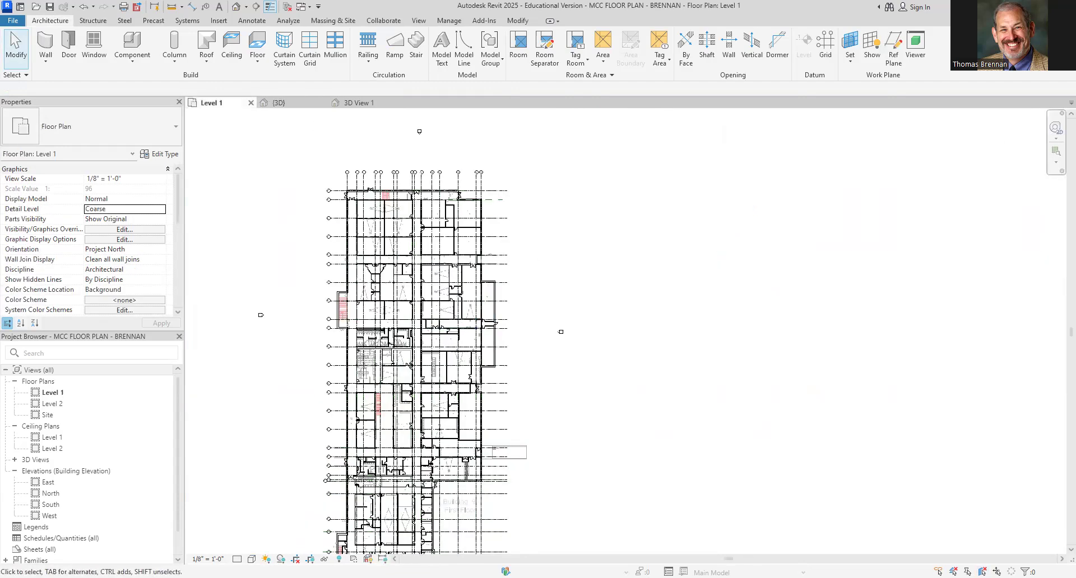
left_click(982, 572)
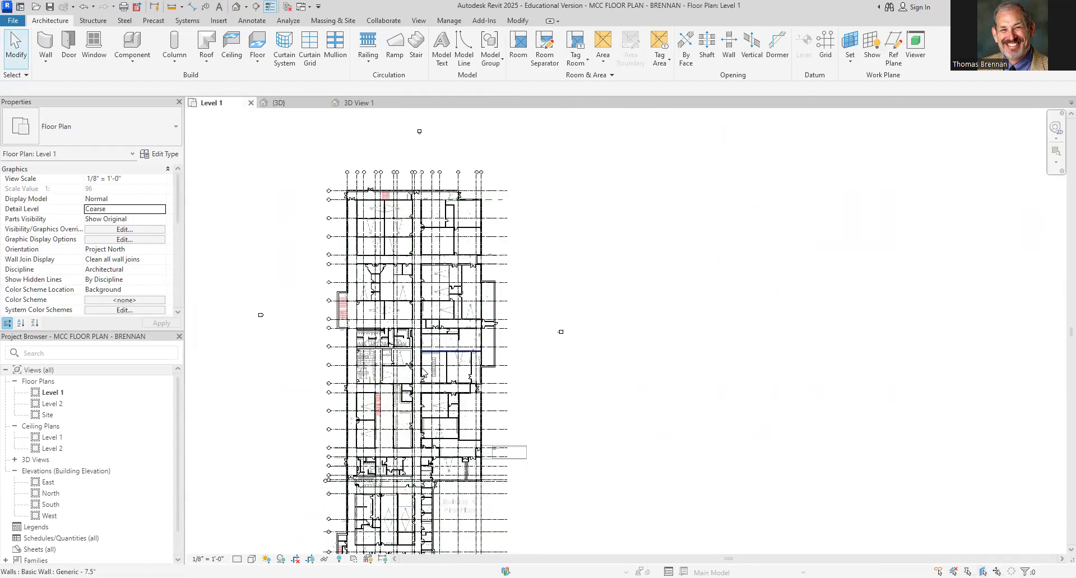
left_click(466, 415)
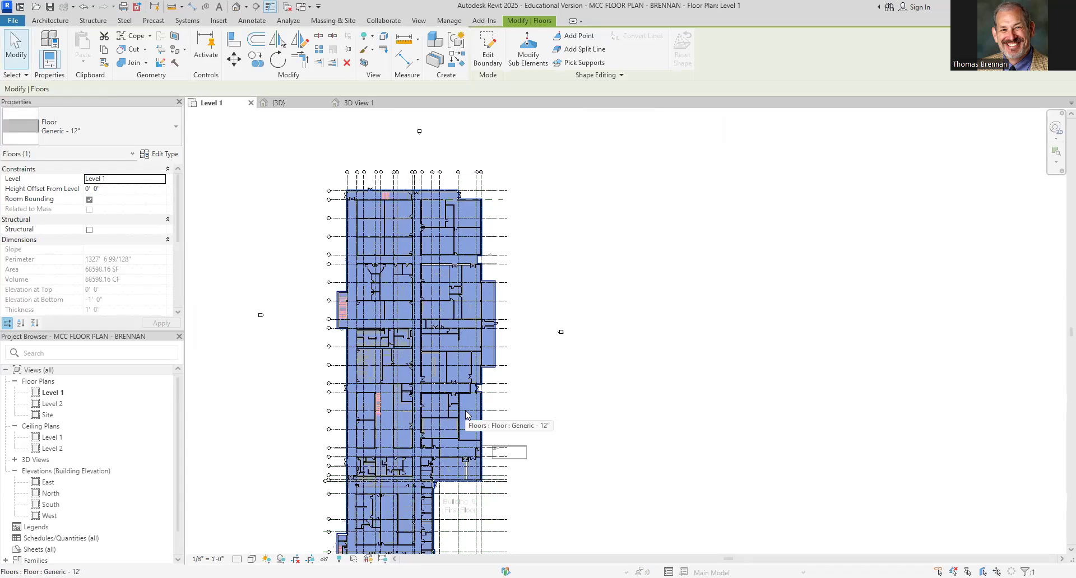
left_click(530, 385)
Save the project with the Level 1 plan centred.
middle_click_drag(548, 377, 608, 331)
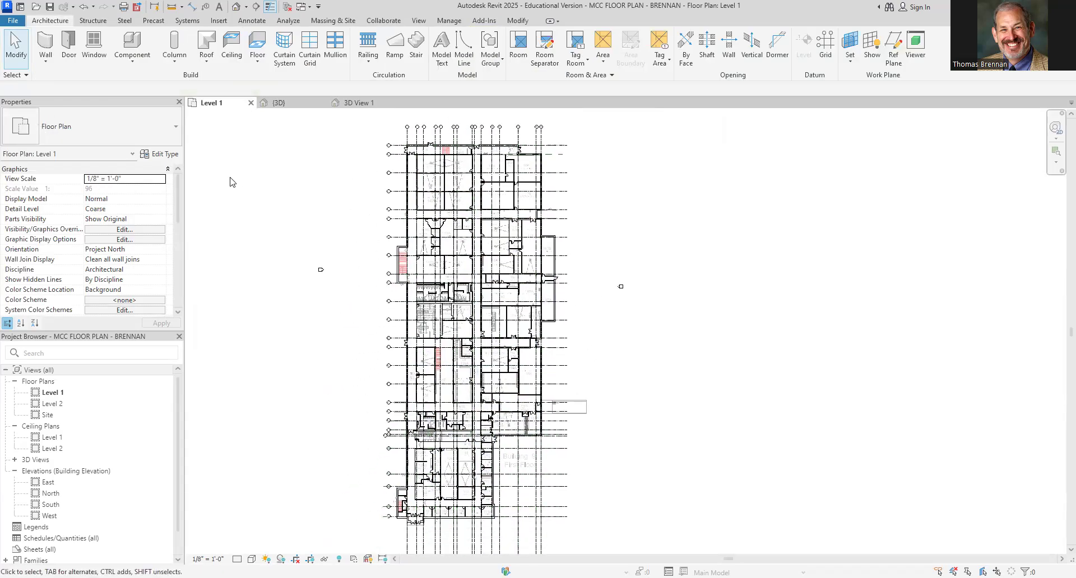
left_click(49, 10)
middle_click_drag(710, 320, 725, 331)
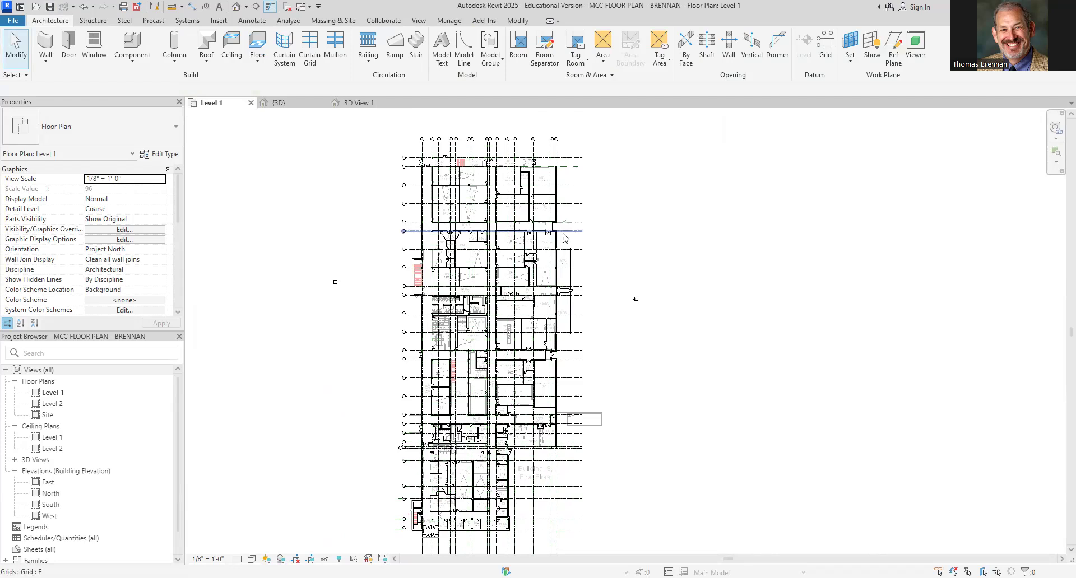
Temporarily hide the imported MCC BUILDING 9.dwg underlay in the Level 1 floor plan.
left_click(479, 264)
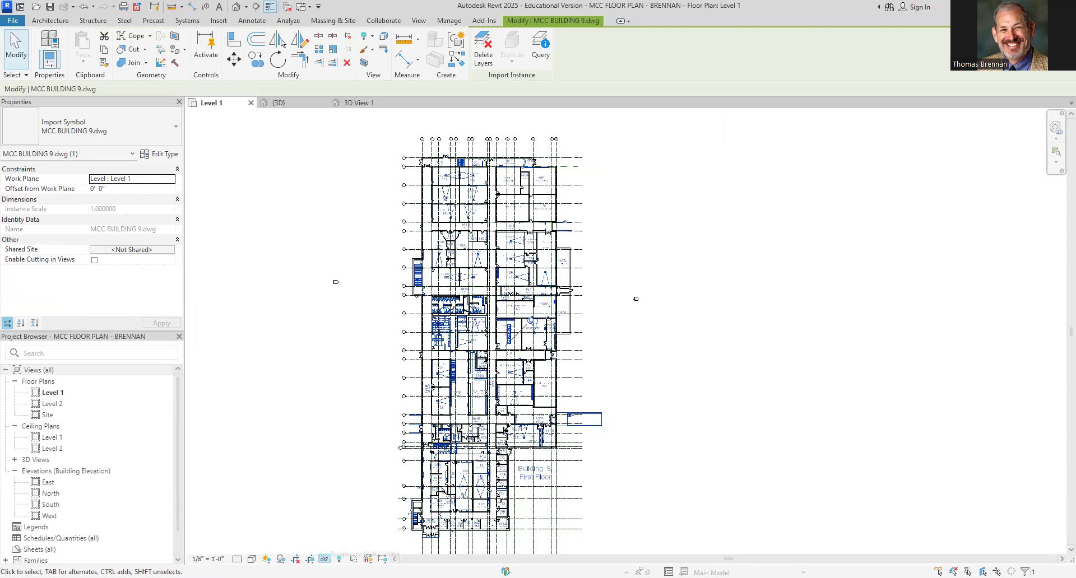
left_click(324, 558)
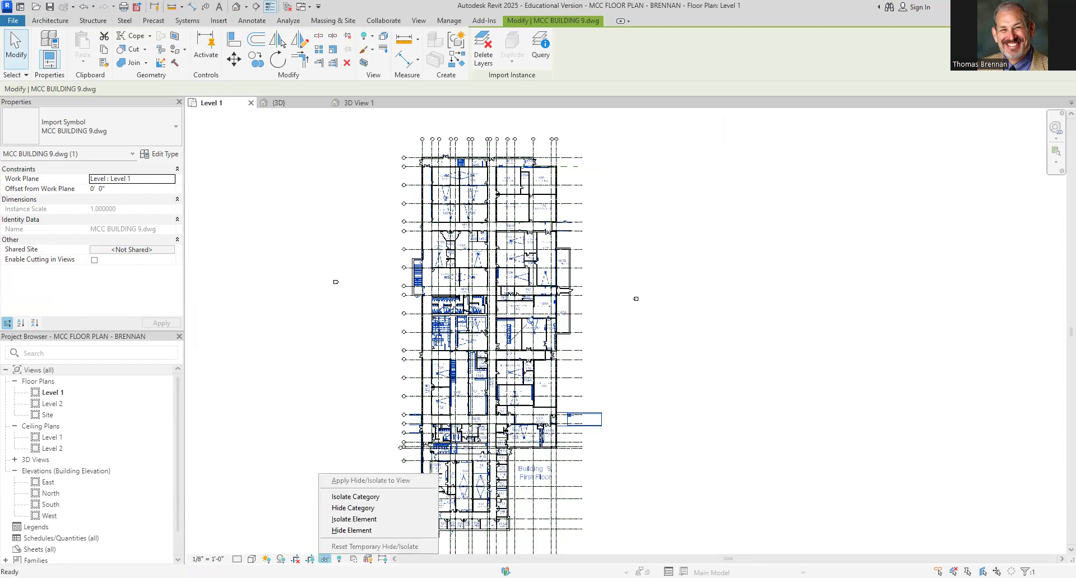
left_click(352, 530)
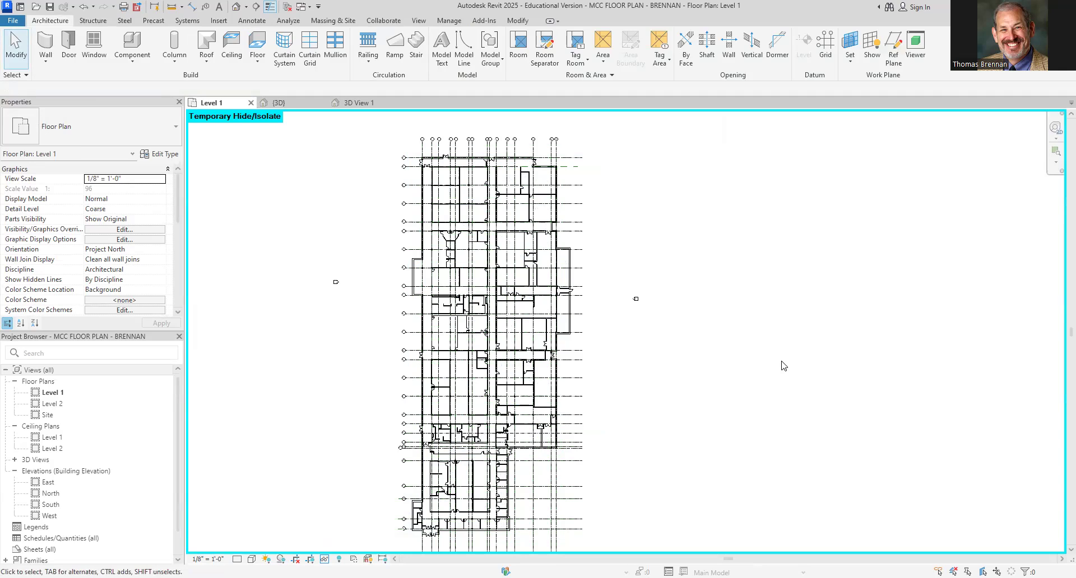
Temporarily hide the whole grids category and the whole reference planes category so only the building remains.
left_click(409, 225)
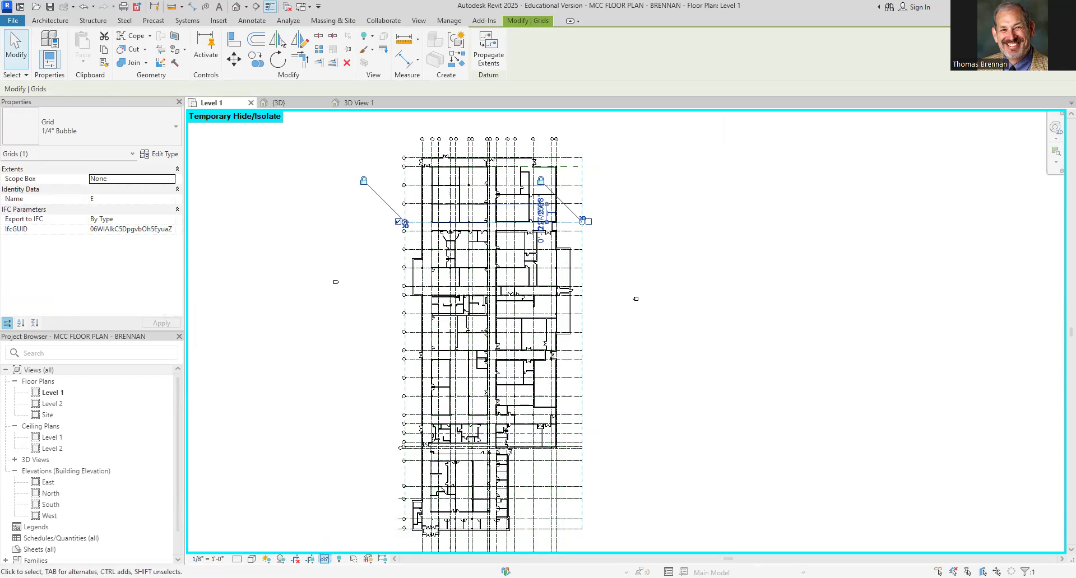
left_click(325, 559)
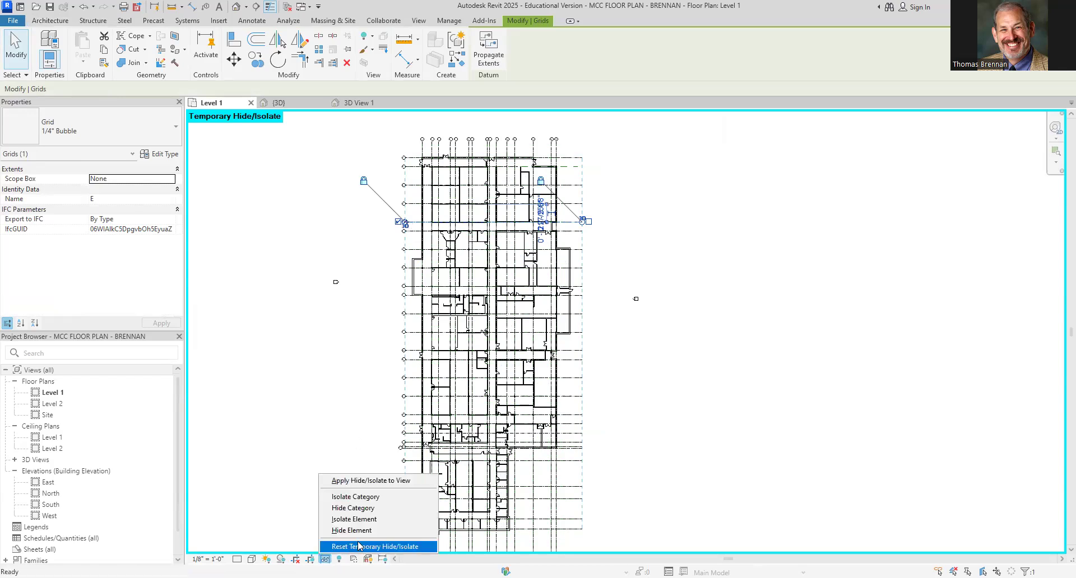
left_click(375, 513)
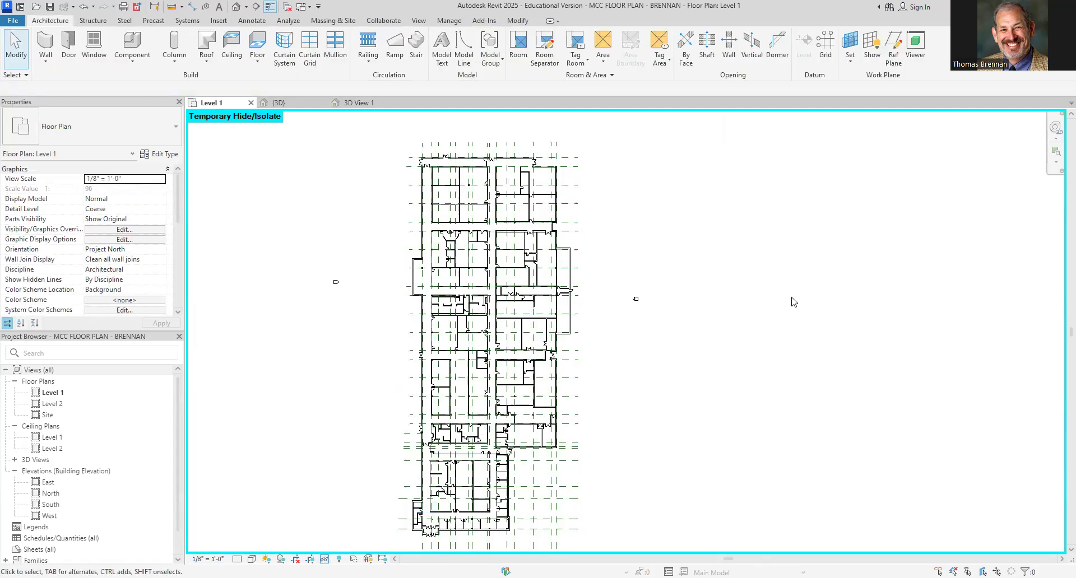
left_click(572, 171)
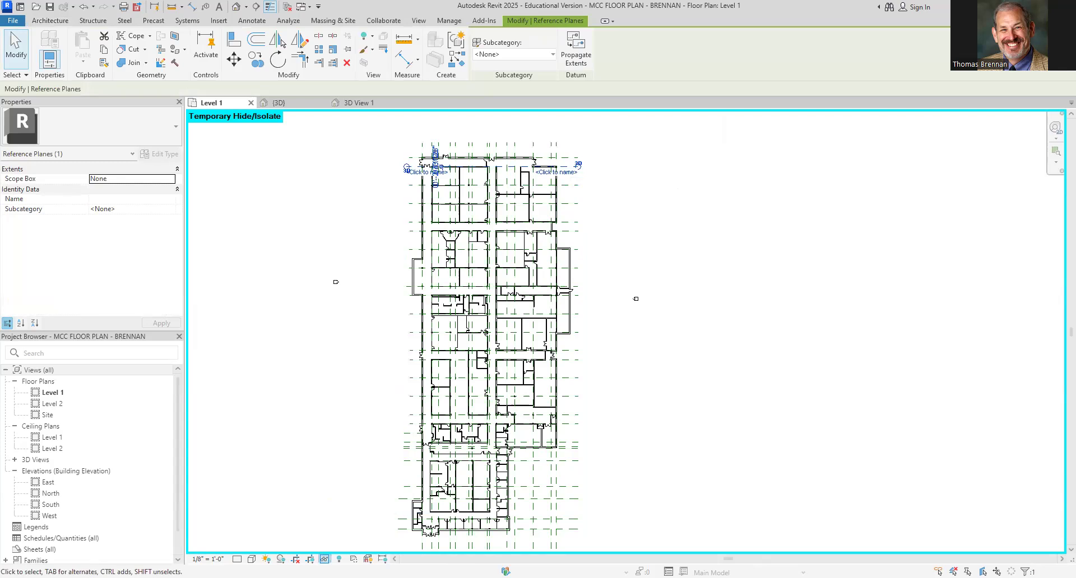
left_click(324, 559)
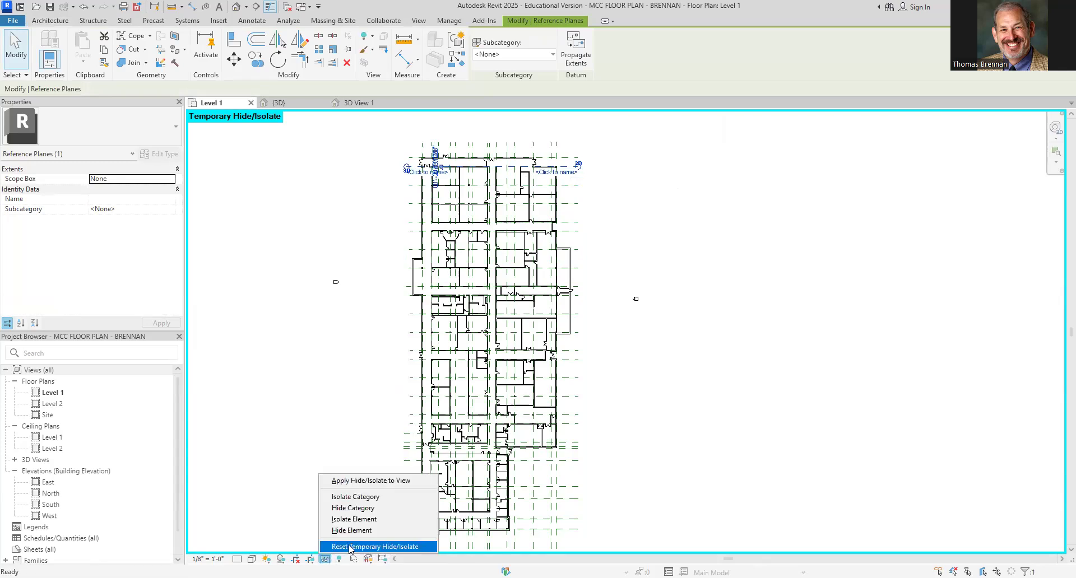
left_click(390, 508)
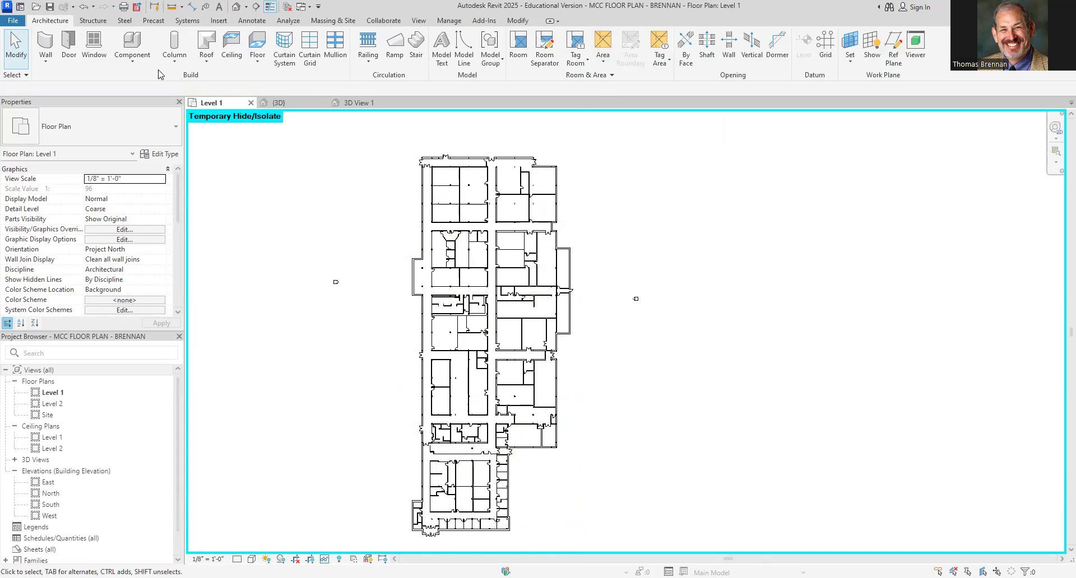
Start an architectural floor on Level 1 and pick the long north exterior wall as its first boundary line.
left_click(258, 62)
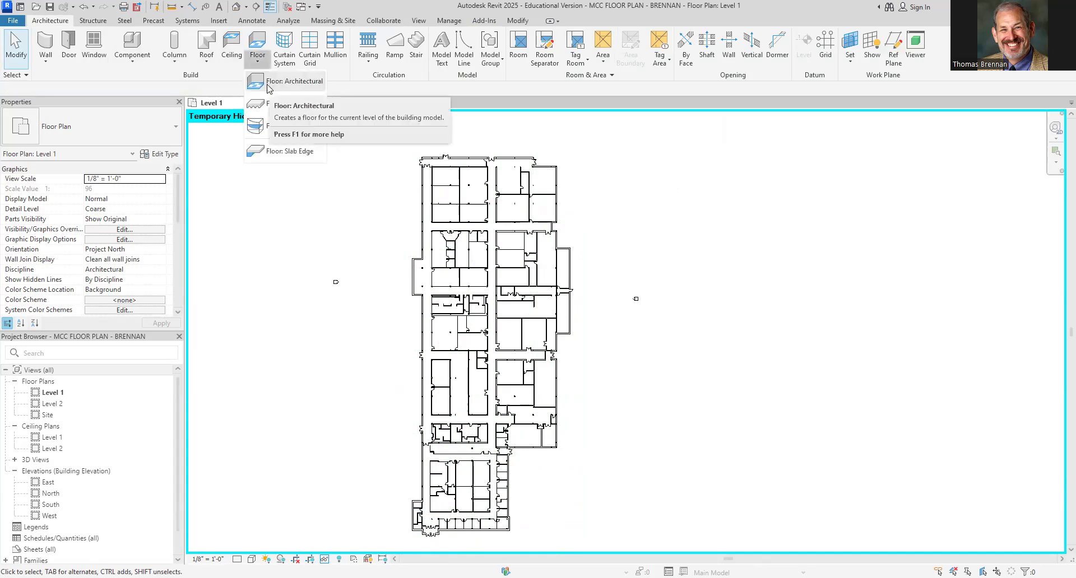
left_click(269, 87)
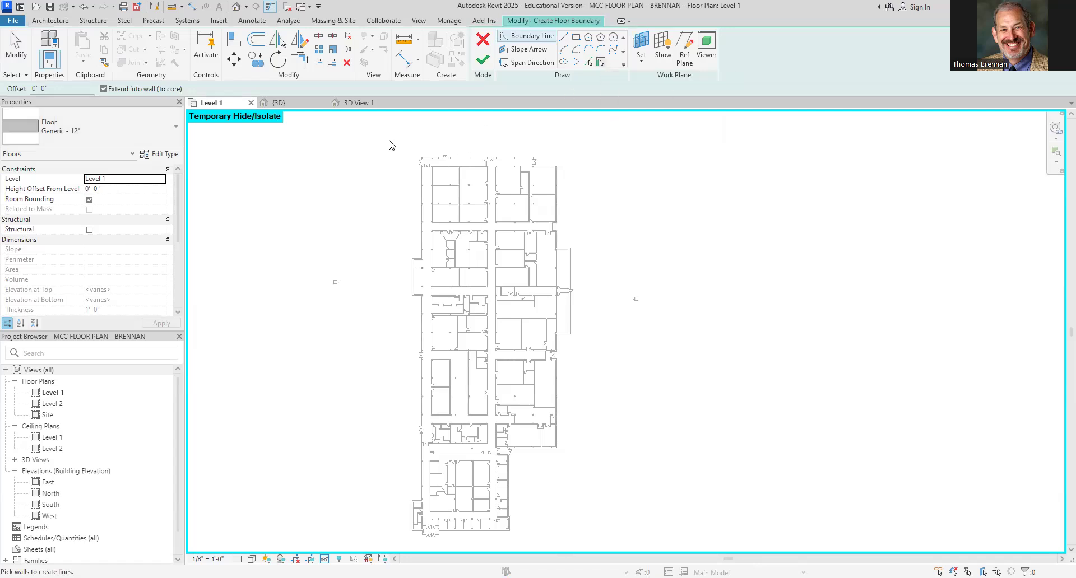
scroll(432, 151, "up", 5)
scroll(432, 159, "up", 3)
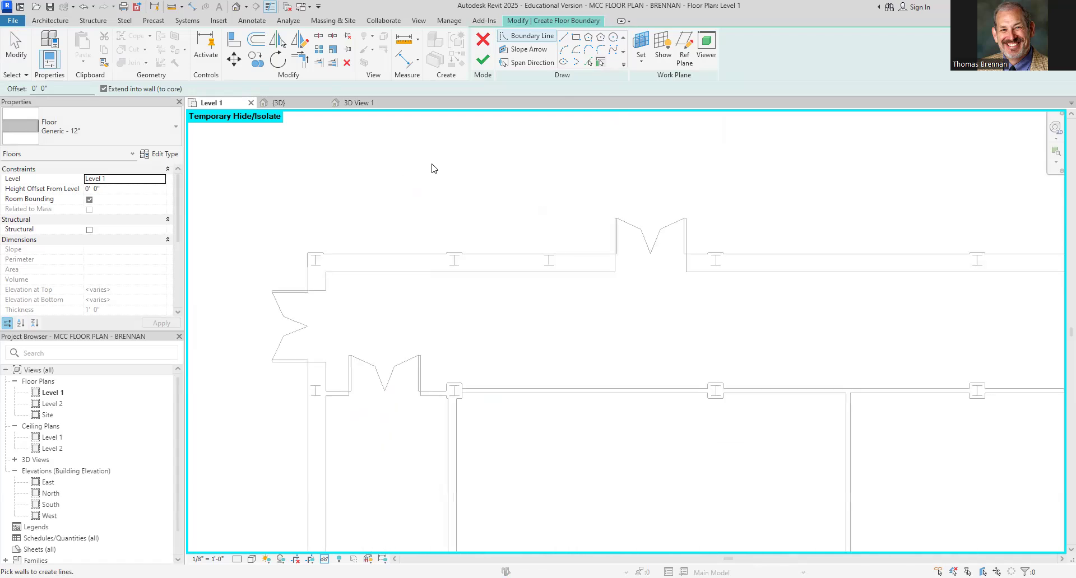
left_click(386, 256)
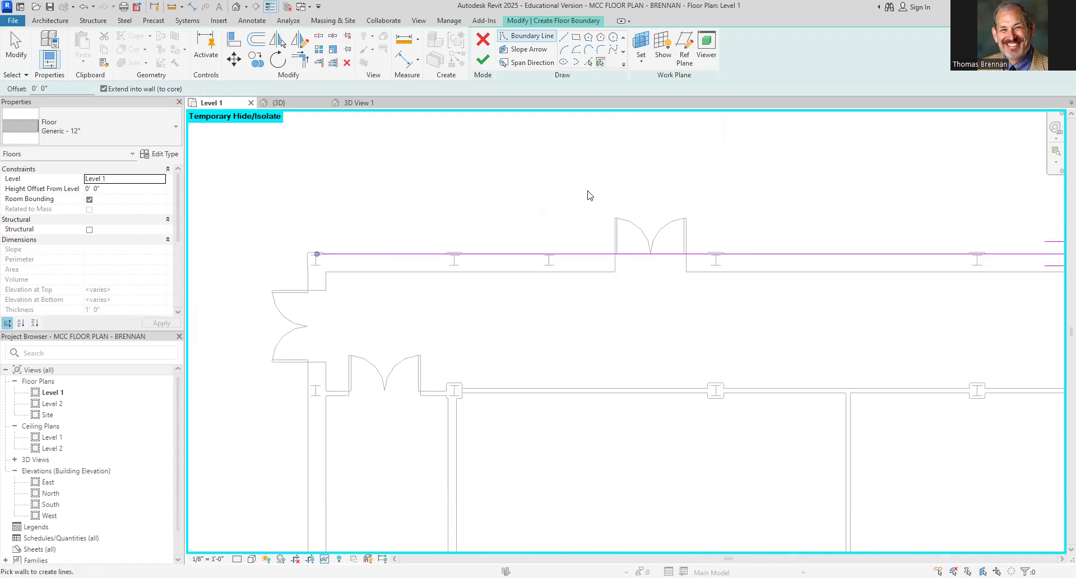
Add boundary lines along the northeast double-door wall, the stepped-back north wall and the east exterior wall.
scroll(798, 317, "down", 3)
middle_click_drag(809, 312, 492, 247)
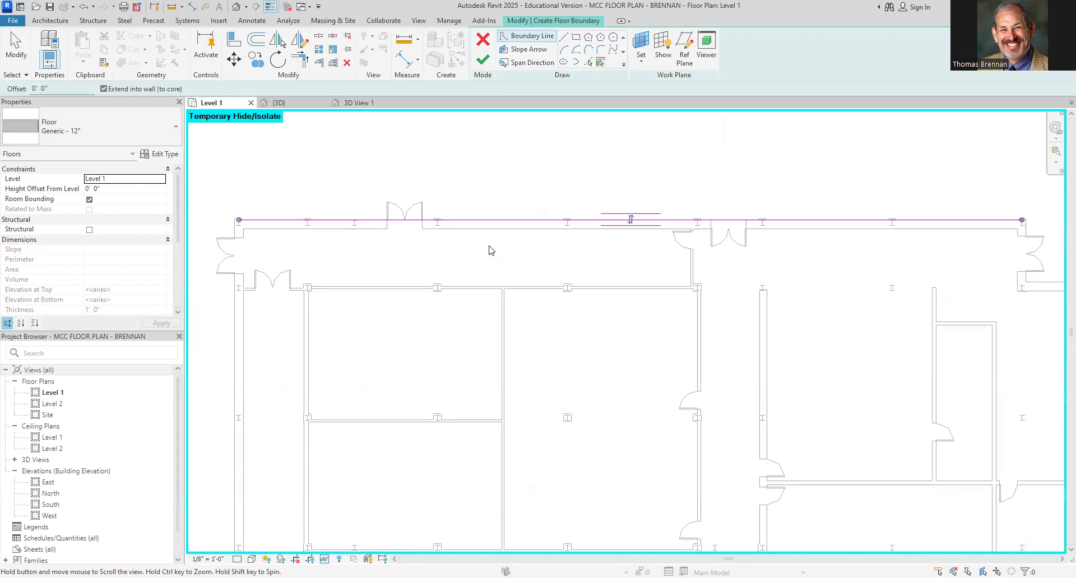
middle_click_drag(884, 304, 559, 293)
scroll(693, 260, "up", 6)
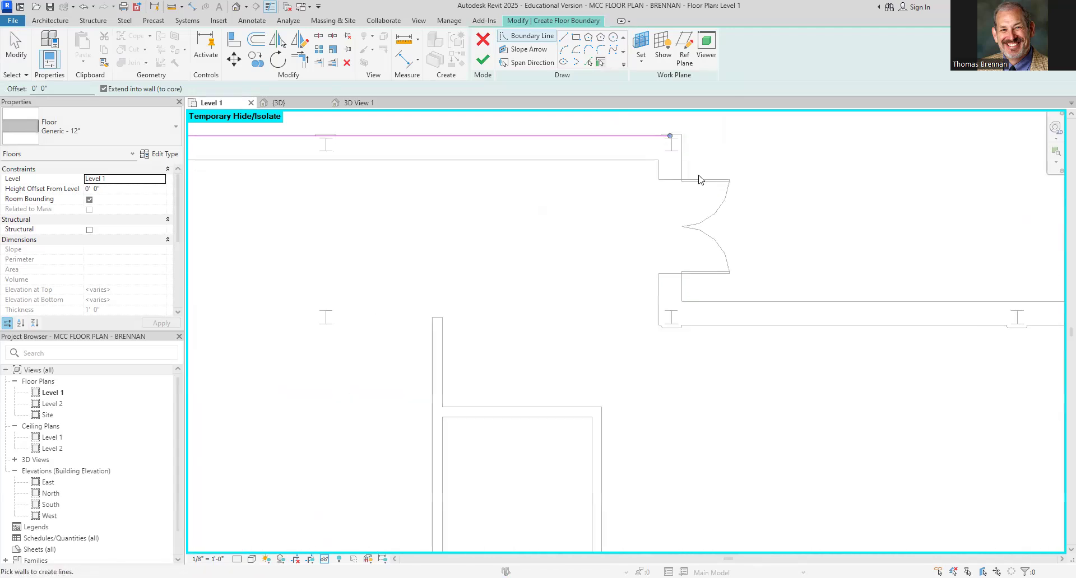
left_click(684, 166)
left_click(802, 305)
scroll(827, 378, "down", 2)
middle_click_drag(828, 378, 691, 287)
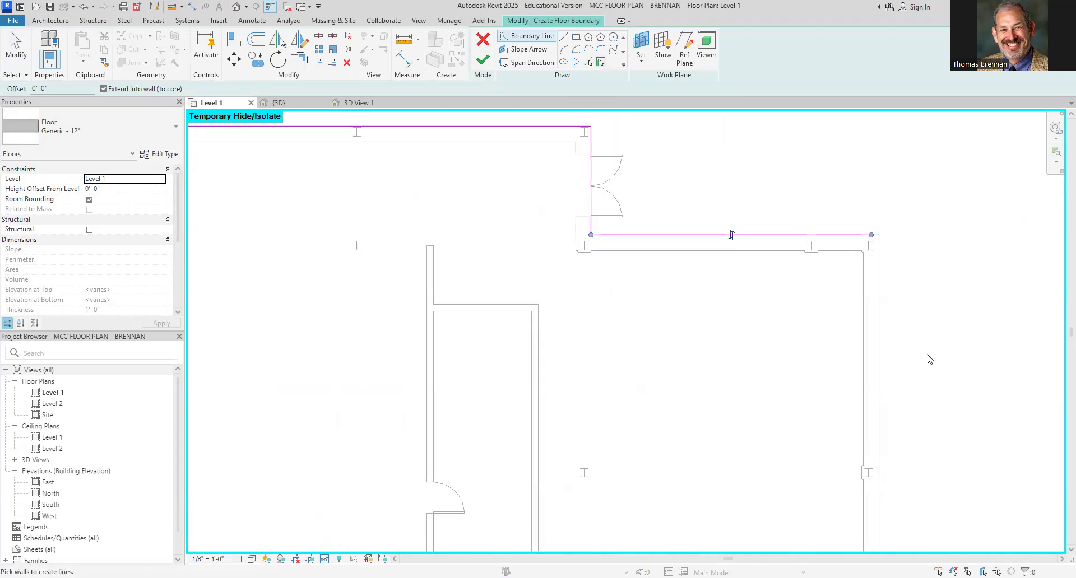
left_click(878, 360)
Pick the three walls of the recess in the upper east facade and the east wall just south of it as boundary.
scroll(941, 394, "down", 3)
middle_click_drag(906, 363, 763, 160)
scroll(805, 414, "up", 4)
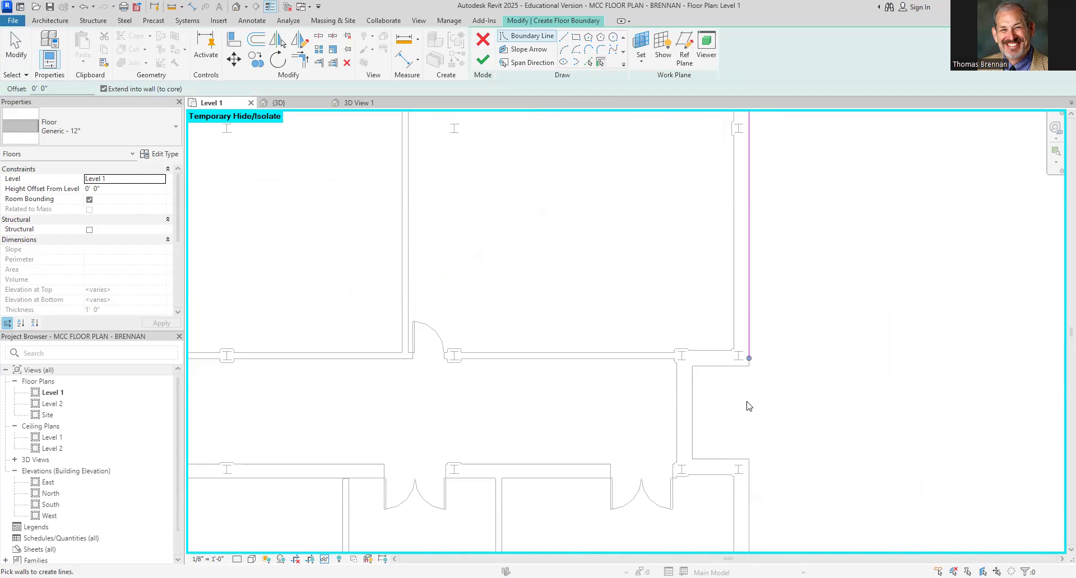
left_click(721, 363)
left_click(694, 405)
left_click(721, 458)
left_click(751, 504)
Trace the floor boundary around the projecting east bay and along the exterior wall just south of it.
scroll(828, 497, "down", 3)
middle_click_drag(839, 490, 783, 329)
left_click(771, 393)
left_click(827, 440)
scroll(921, 465, "down", 2)
middle_click_drag(917, 455, 853, 273)
scroll(848, 410, "down", 1)
middle_click_drag(838, 440, 824, 270)
scroll(790, 432, "up", 1)
left_click(775, 383)
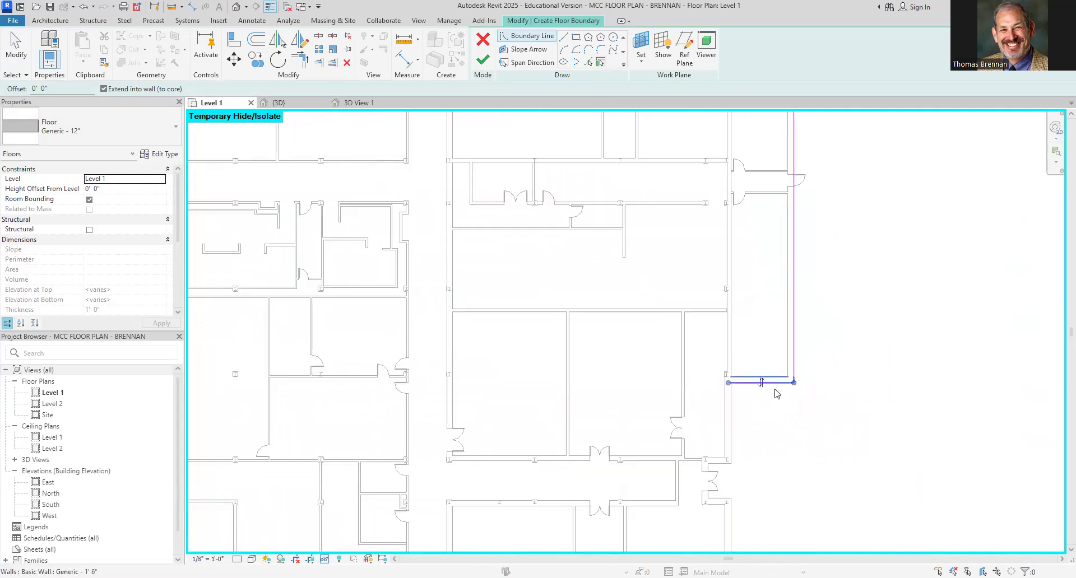
left_click(731, 431)
Run the floor boundary around the double-door recess in the lower east facade and down the next east wall.
scroll(735, 487, "up", 4)
left_click(695, 435)
left_click(661, 509)
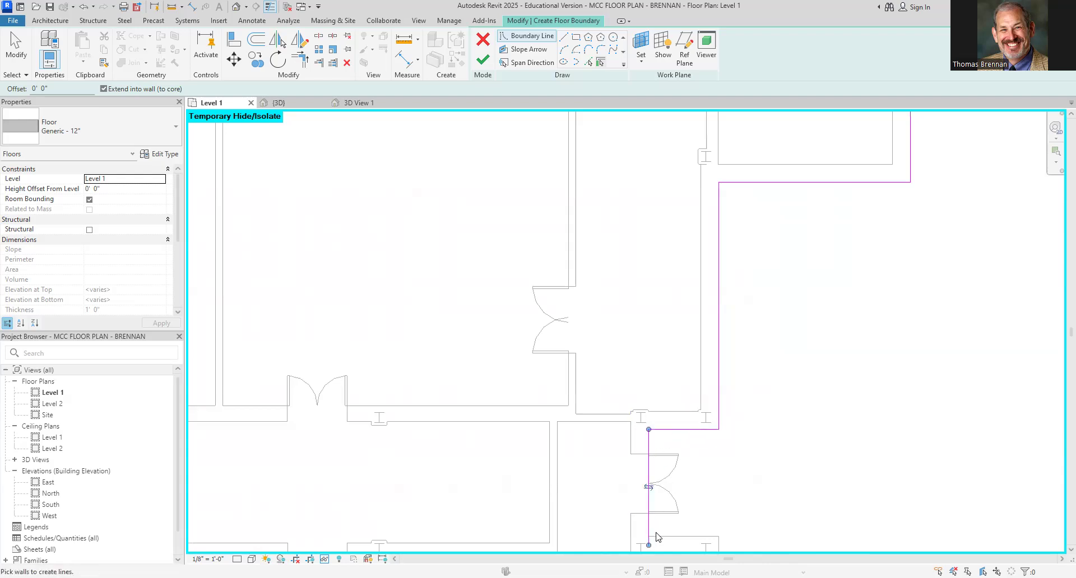
left_click(661, 539)
scroll(757, 510, "down", 3)
middle_click_drag(762, 477, 768, 339)
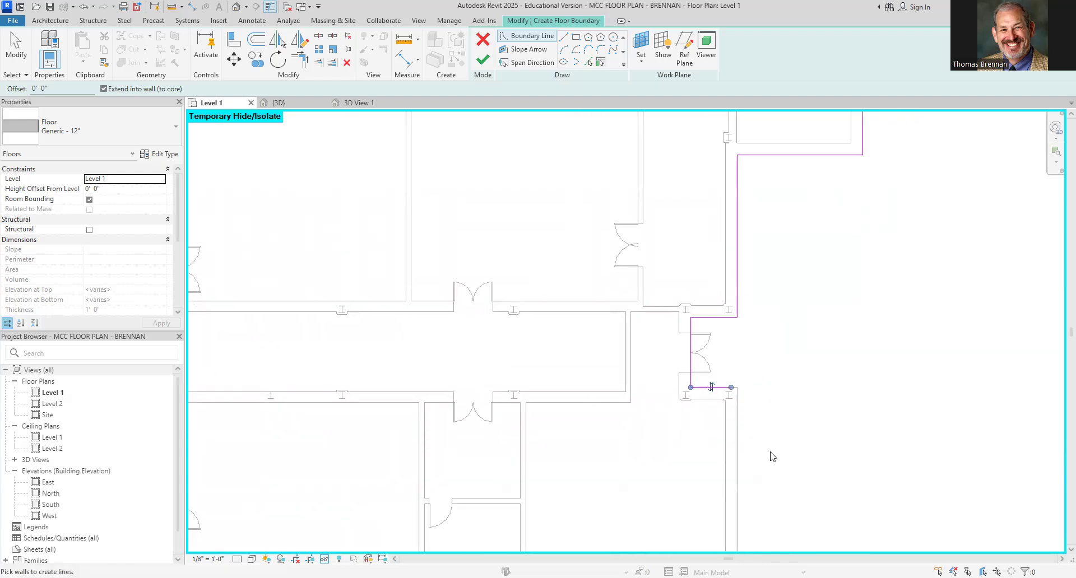
left_click(737, 468)
Add the south exterior wall of the wide east wing to the floor boundary.
scroll(817, 501, "down", 2)
scroll(817, 502, "down", 2)
middle_click_drag(814, 488, 755, 292)
scroll(793, 446, "down", 1)
middle_click_drag(789, 451, 781, 288)
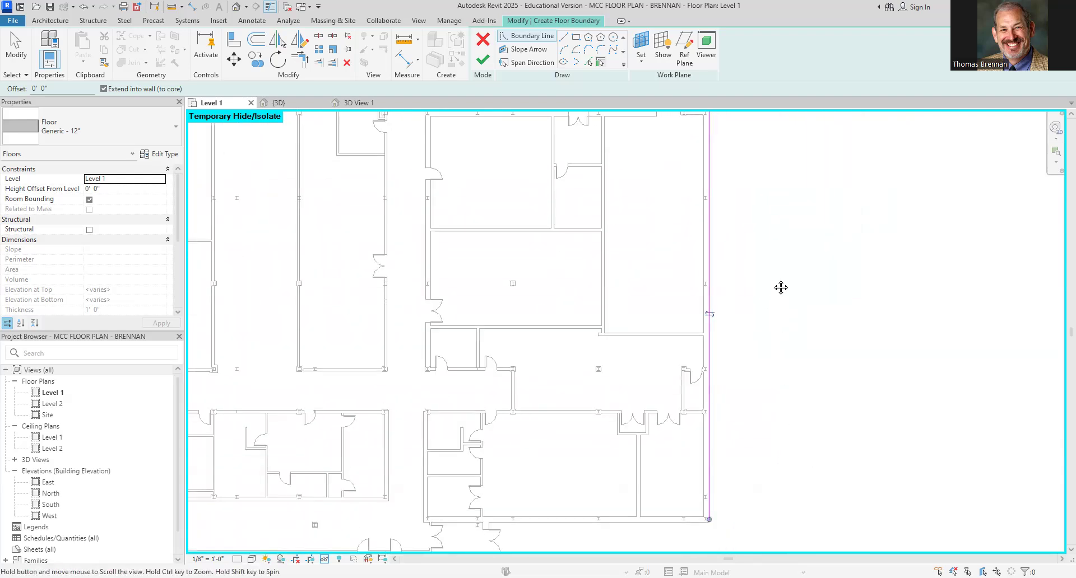
middle_click_drag(737, 501, 769, 366)
left_click(679, 379)
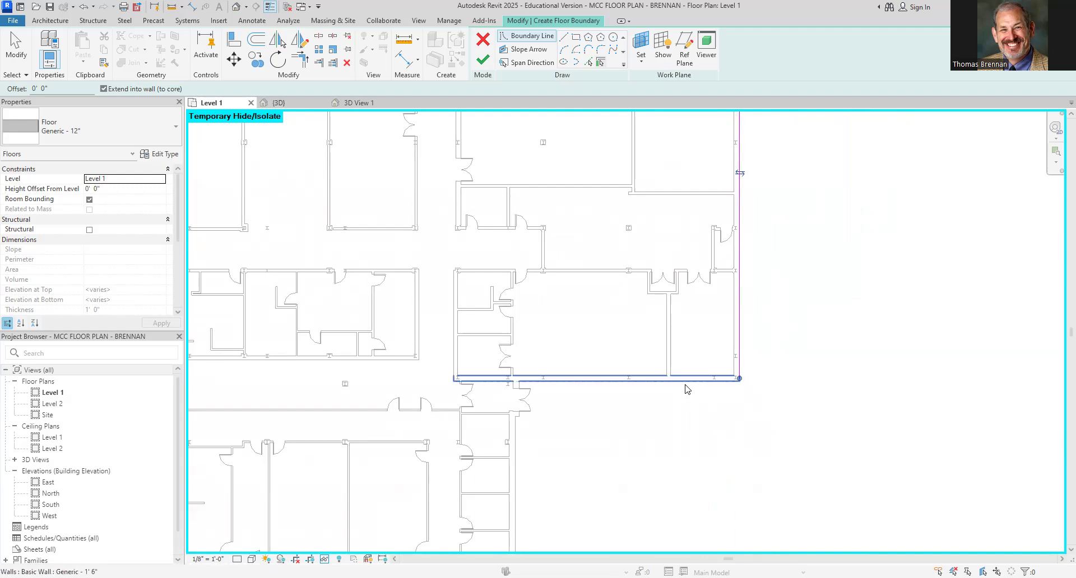
Pick the south wing's long east wall and the short double-door wall joining it to the wide wing.
left_click(518, 452)
scroll(530, 416, "up", 5)
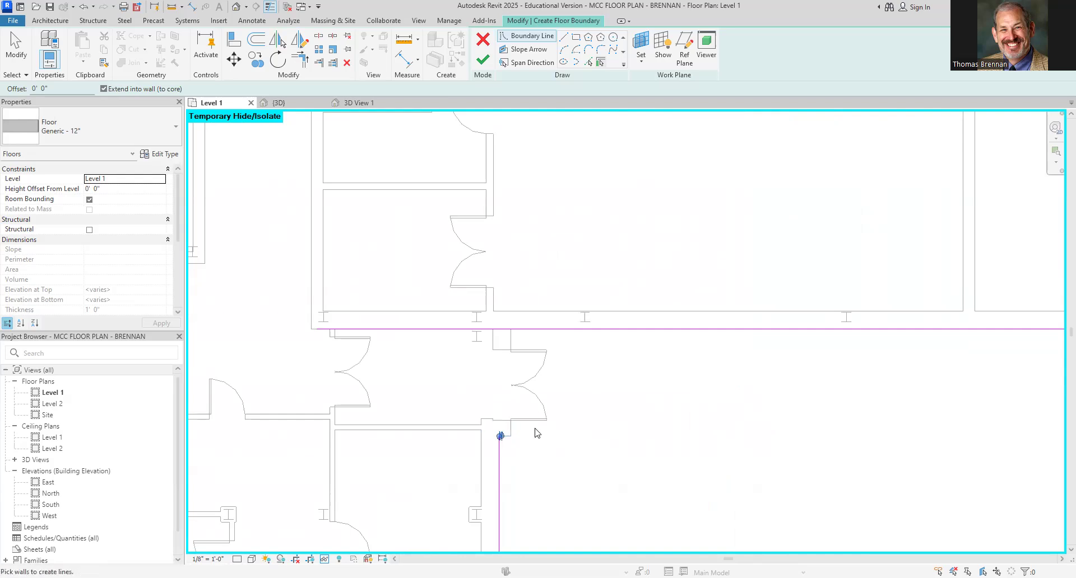
left_click(511, 343)
scroll(517, 447, "down", 2)
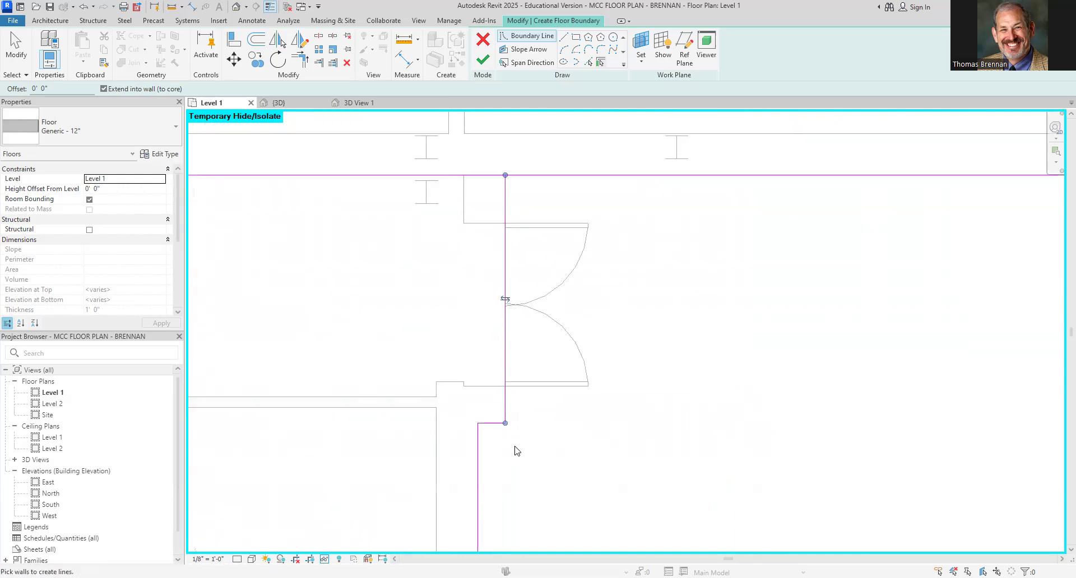
Add boundary lines along the east wall of the building's southeast corner room and the long south wall.
scroll(539, 443, "down", 3)
middle_click_drag(560, 445, 627, 264)
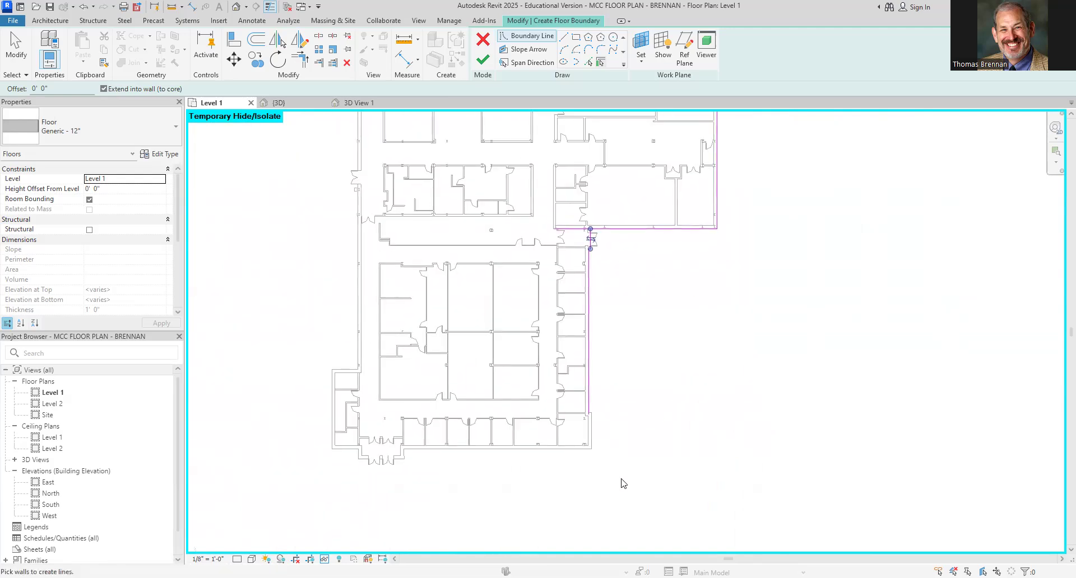
scroll(588, 410, "up", 3)
scroll(588, 411, "up", 2)
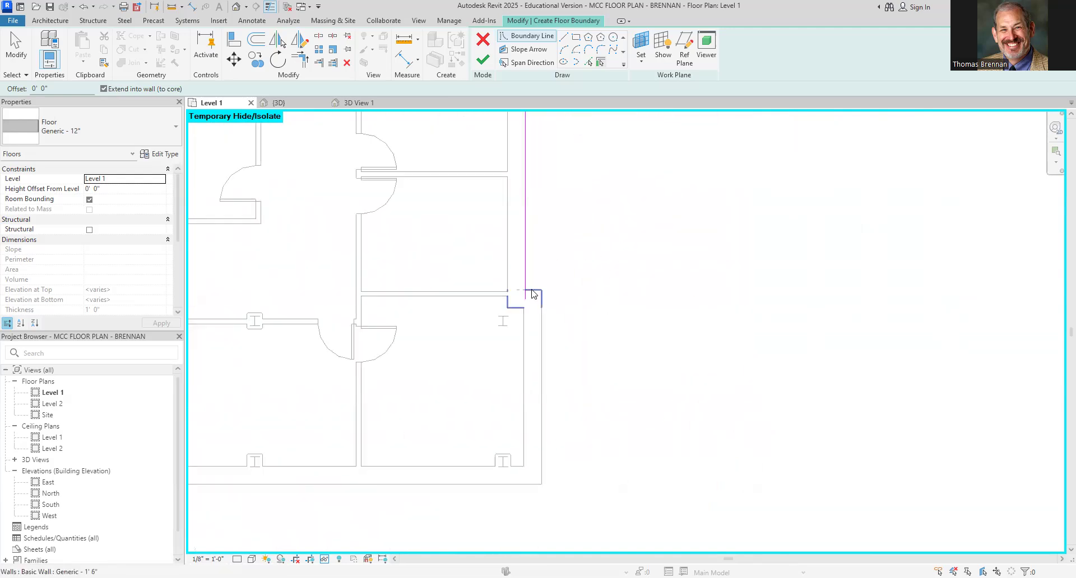
left_click(543, 333)
scroll(607, 403, "down", 2)
middle_click_drag(612, 407, 743, 362)
left_click(620, 398)
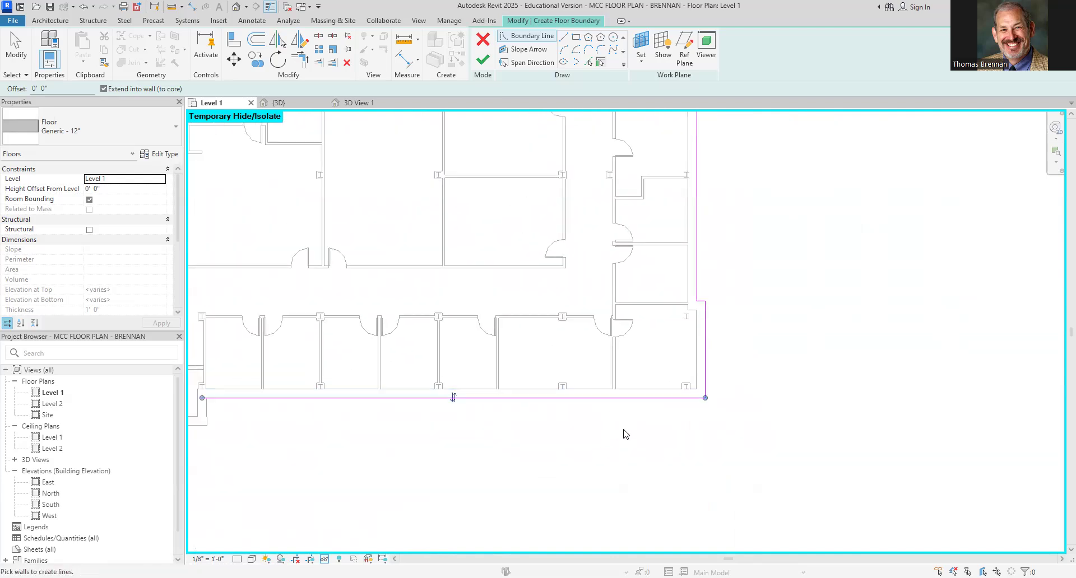
Trace the floor boundary around the projecting south entrance vestibule and along the short south wall west of it.
scroll(561, 450, "down", 2)
middle_click_drag(433, 459, 663, 435)
scroll(654, 429, "up", 2)
scroll(594, 406, "up", 3)
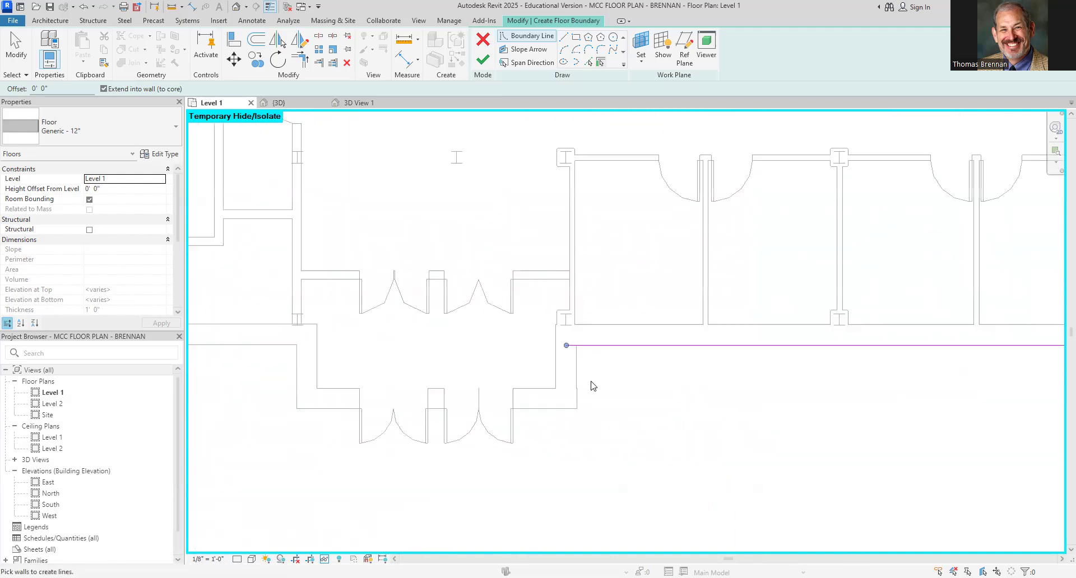
left_click(577, 371)
left_click(550, 410)
left_click(297, 381)
scroll(302, 452, "down", 2)
middle_click_drag(315, 448, 497, 434)
left_click(495, 409)
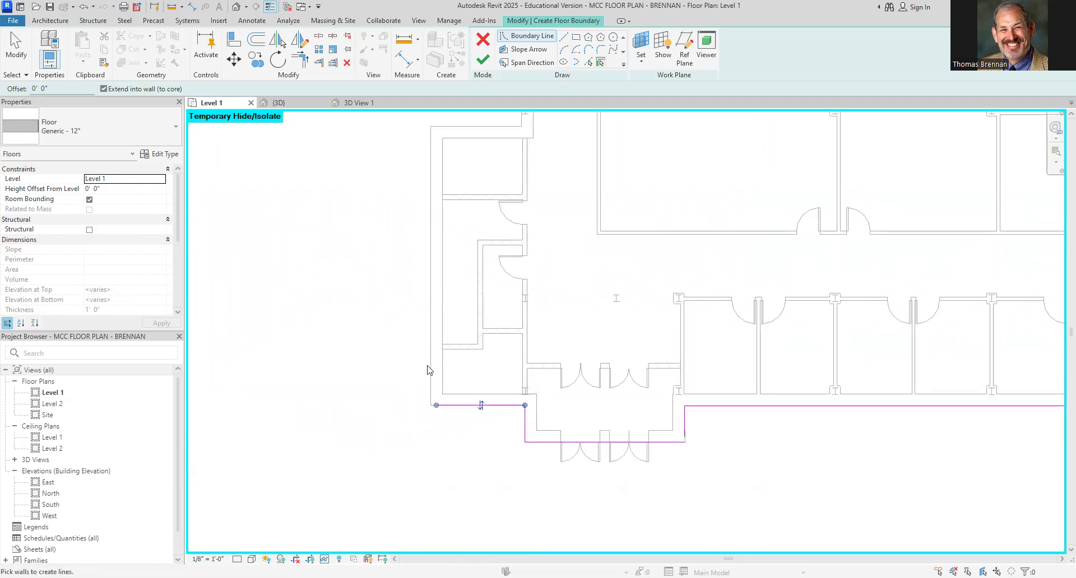
Pick the west and north walls of the southwest corner block and the long west exterior wall as boundary.
left_click(432, 371)
scroll(443, 375, "down", 3)
left_click(472, 313)
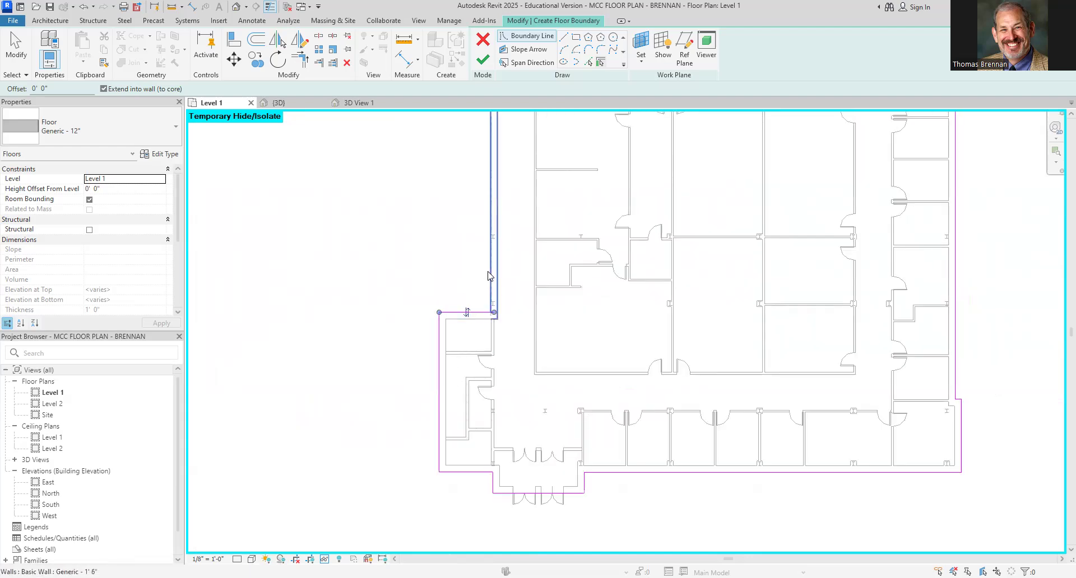
left_click(492, 257)
Trace the floor boundary around the three outer walls of the projecting bay on the west facade.
scroll(498, 248, "down", 2)
middle_click_drag(515, 228, 538, 535)
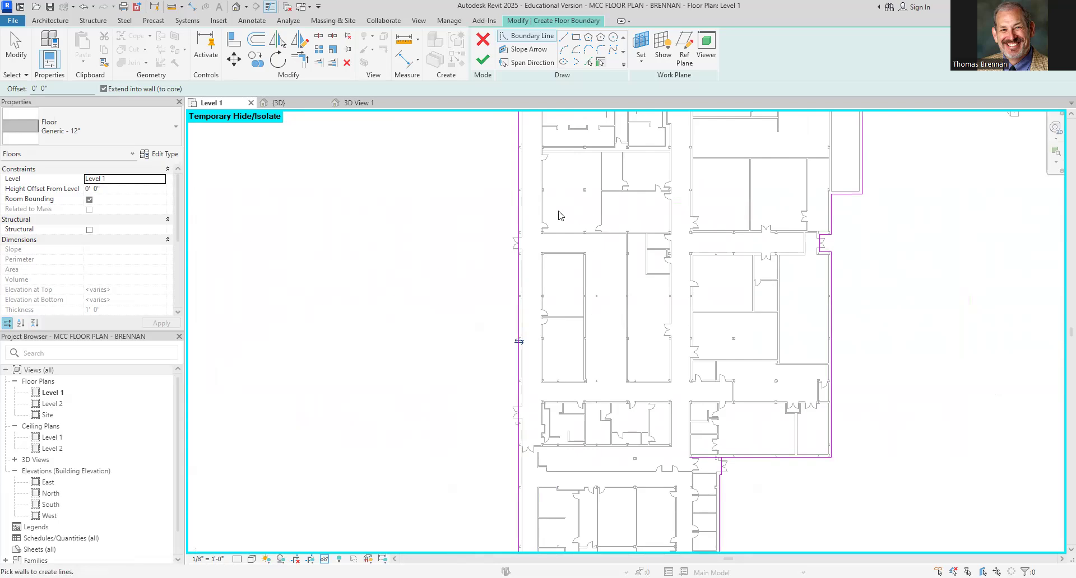
scroll(554, 269, "down", 3)
scroll(503, 418, "up", 5)
left_click(476, 393)
left_click(450, 349)
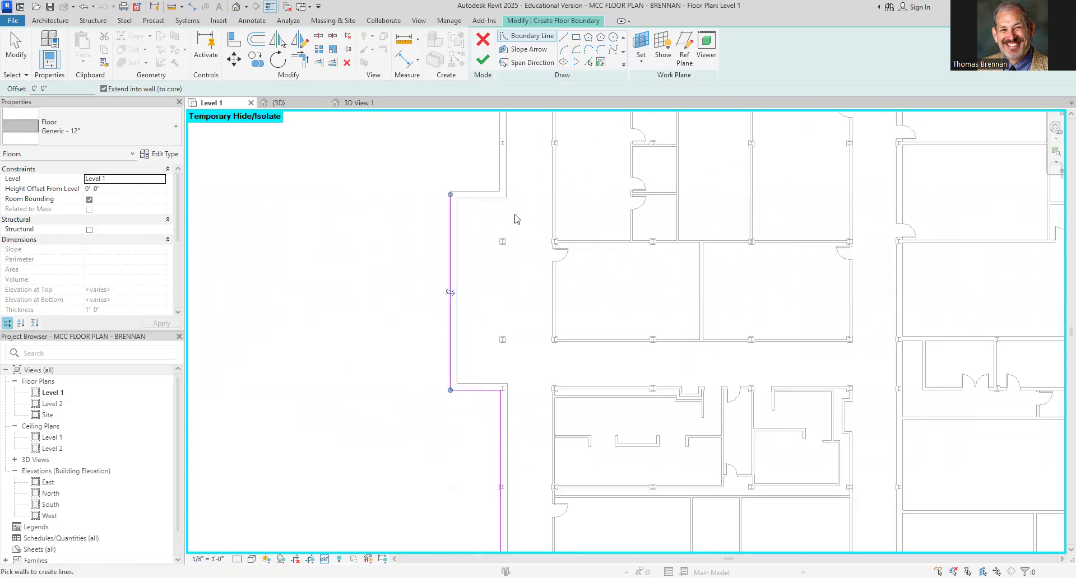
scroll(484, 242, "down", 1)
middle_click_drag(478, 158, 460, 302)
left_click(462, 342)
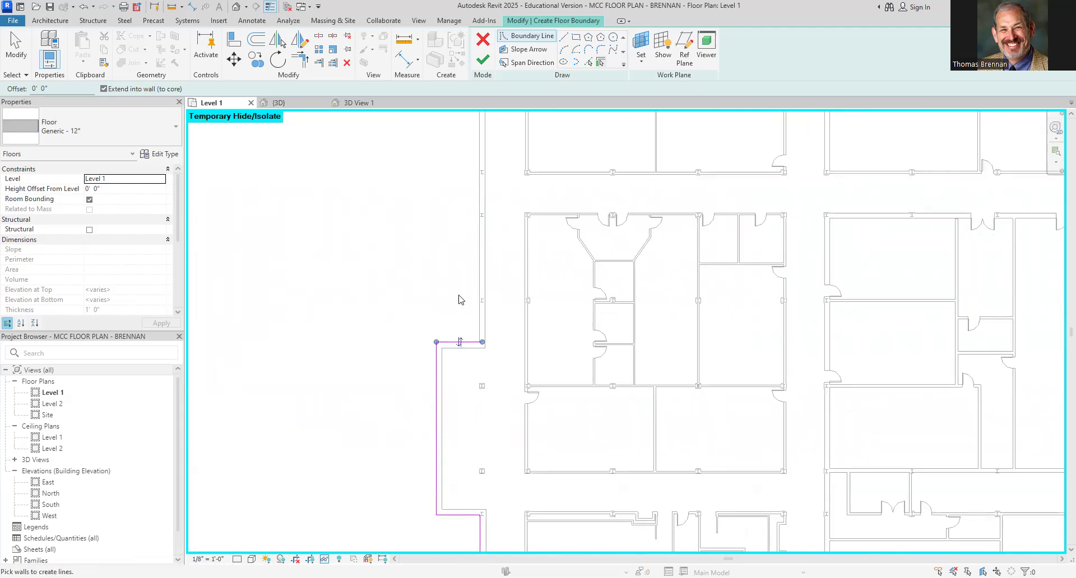
Add the west exterior wall north of the bay, joining the boundary to the north wall at the northwest corner.
scroll(496, 278, "down", 5)
middle_click_drag(506, 280, 500, 322)
scroll(507, 165, "up", 2)
scroll(491, 215, "up", 7)
scroll(582, 243, "down", 6)
middle_click_drag(893, 293, 556, 213)
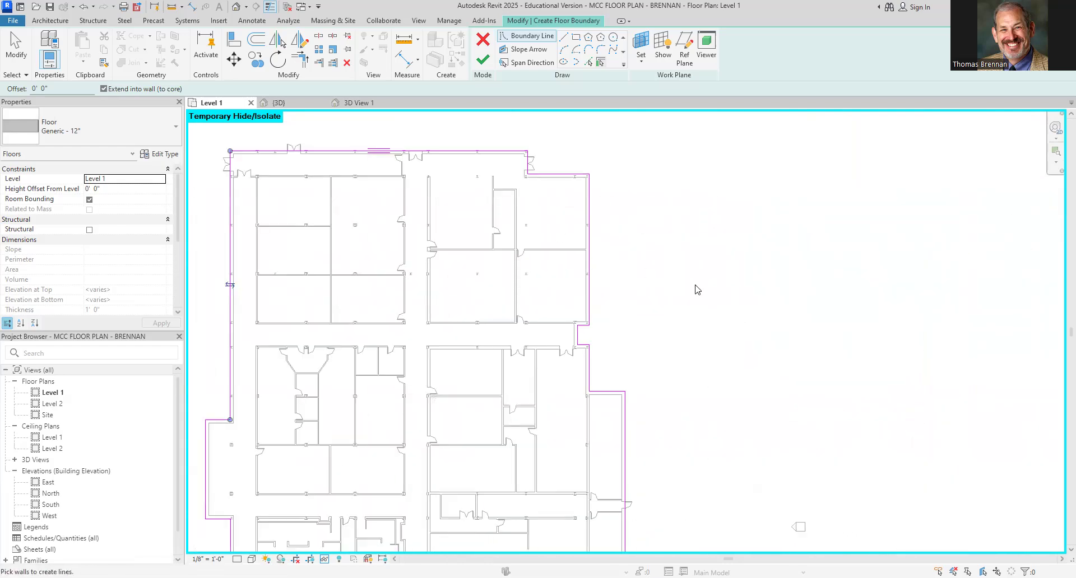
Trim the floor boundary to a corner where the south block's east line meets the wider block's south line, near the east double doors.
left_click(305, 64)
scroll(738, 431, "down", 2)
middle_click_drag(721, 427, 662, 205)
scroll(638, 424, "up", 6)
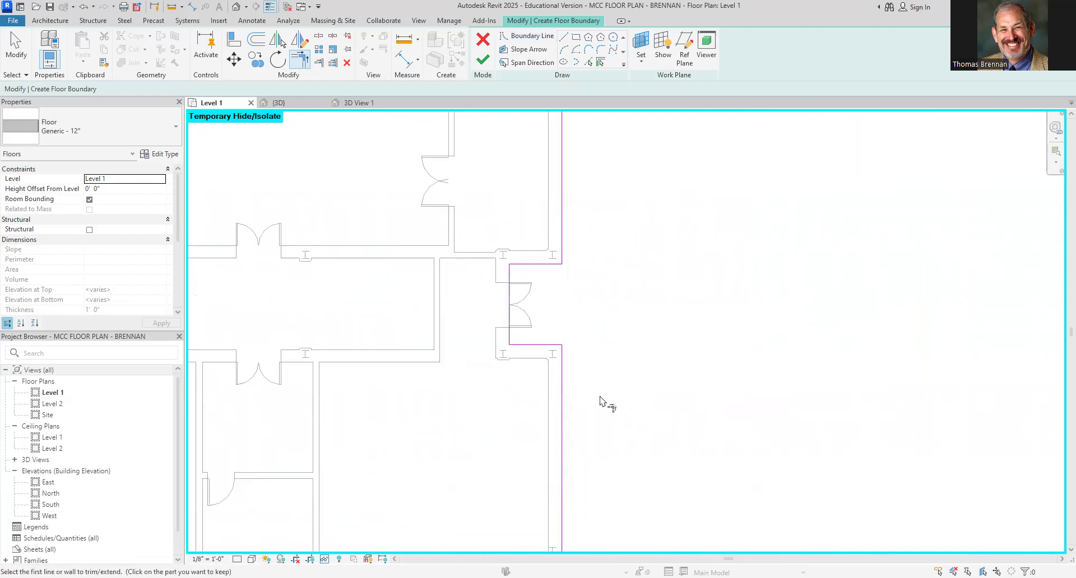
scroll(604, 397, "up", 2)
middle_click_drag(607, 398, 646, 267)
middle_click_drag(694, 513, 753, 301)
middle_click_drag(690, 533, 764, 285)
middle_click_drag(767, 483, 754, 308)
middle_click_drag(762, 496, 762, 349)
middle_click_drag(791, 542, 768, 358)
middle_click_drag(746, 510, 762, 363)
middle_click_drag(765, 448, 811, 355)
scroll(769, 464, "down", 3)
middle_click_drag(454, 449, 653, 425)
scroll(639, 424, "up", 2)
scroll(635, 420, "up", 1)
scroll(583, 379, "up", 2)
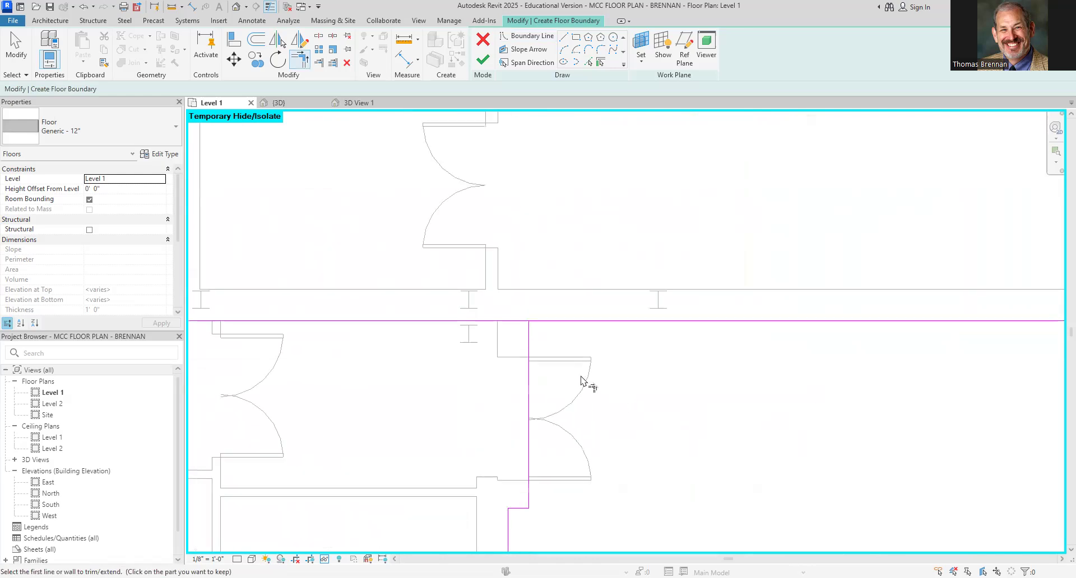
left_click(531, 388)
left_click(579, 323)
Examine the floor boundary around the south end and the southwest entrance vestibule, and check the whole outline for gaps.
scroll(647, 455, "down", 2)
middle_click_drag(644, 476, 670, 337)
middle_click_drag(682, 546, 691, 278)
scroll(695, 412, "down", 2)
middle_click_drag(699, 403, 721, 243)
middle_click_drag(664, 470, 1023, 451)
scroll(612, 475, "up", 1)
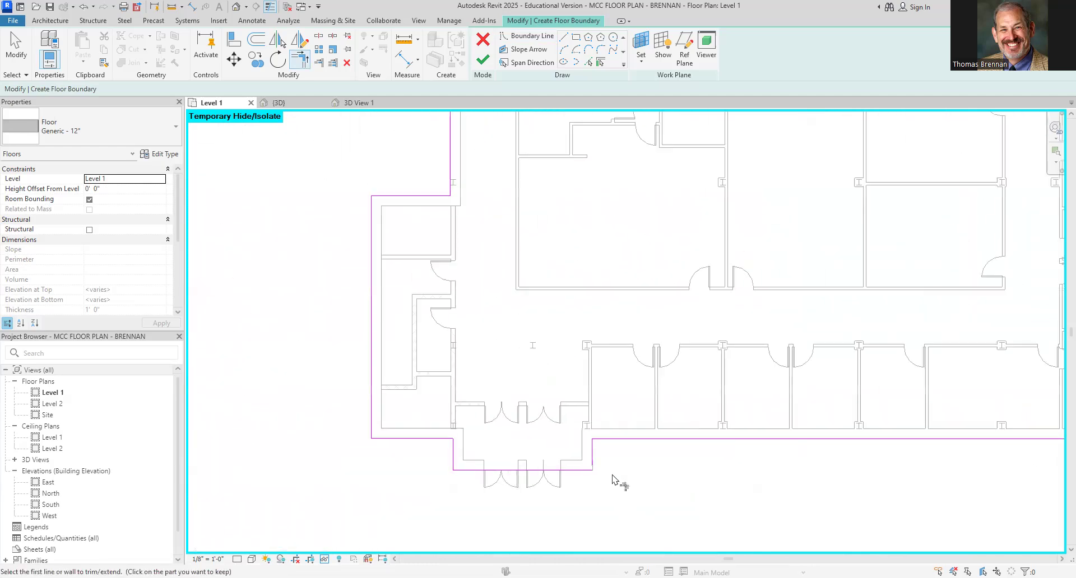
scroll(495, 384, "down", 4)
middle_click_drag(494, 121, 485, 309)
scroll(486, 271, "down", 4)
middle_click_drag(520, 202, 518, 365)
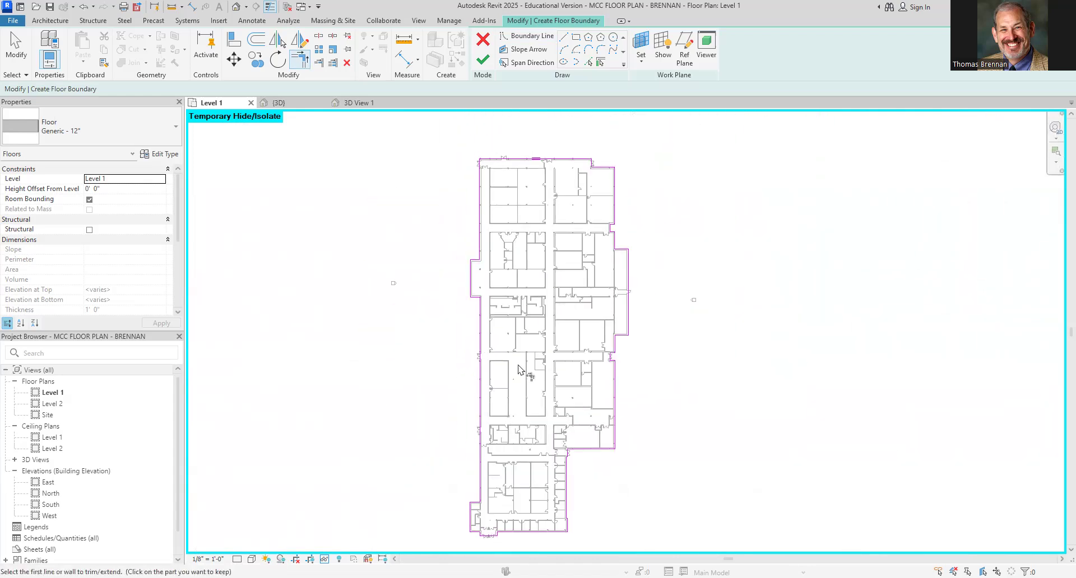
scroll(665, 397, "up", 1)
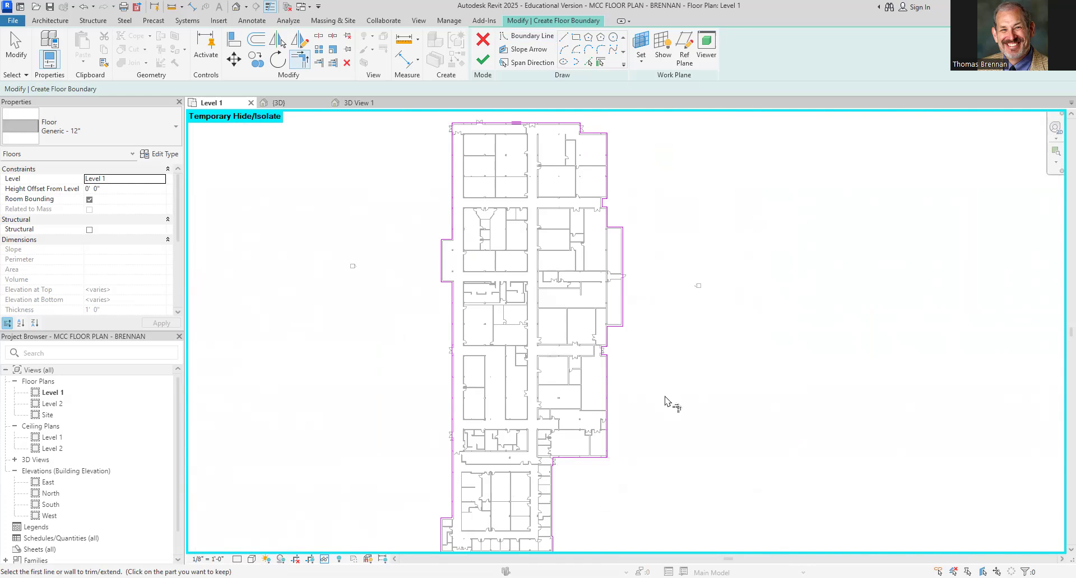
Try to finish the floor sketch and locate the open boundary ends at the south entrance vestibule.
left_click(483, 59)
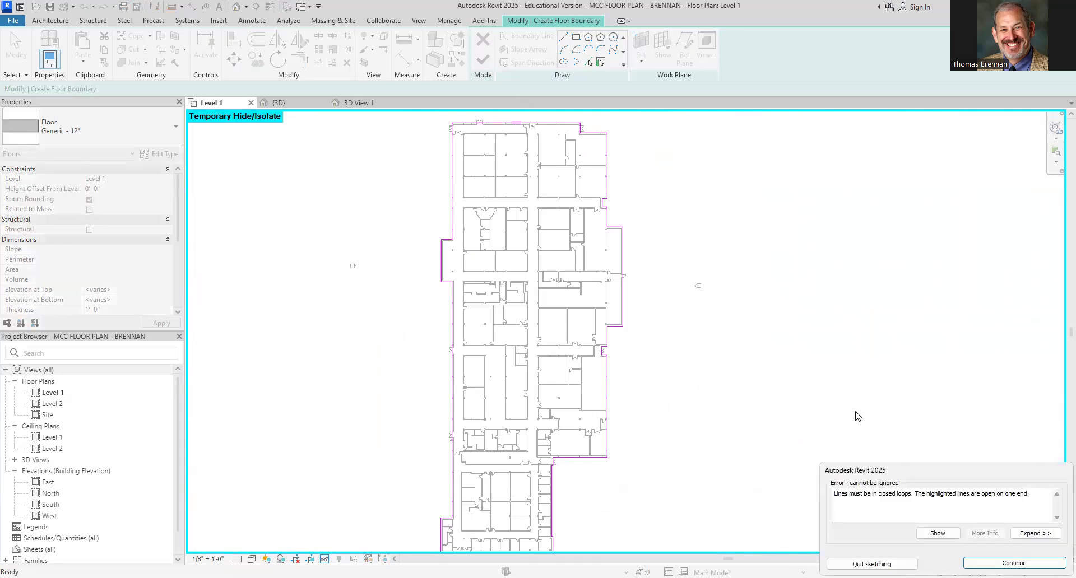
scroll(855, 416, "down", 1)
scroll(566, 527, "up", 8)
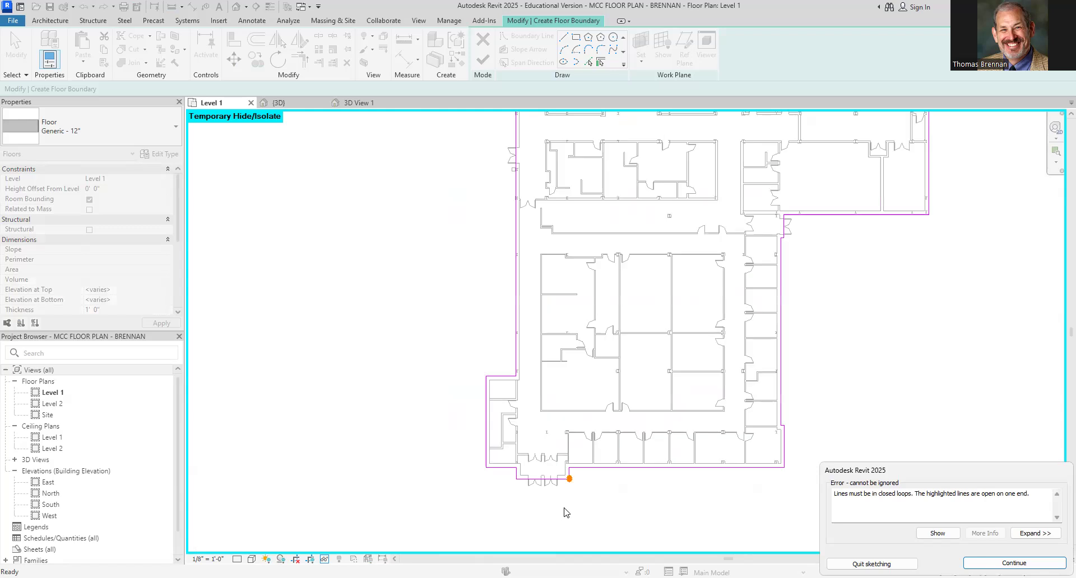
scroll(577, 465, "up", 4)
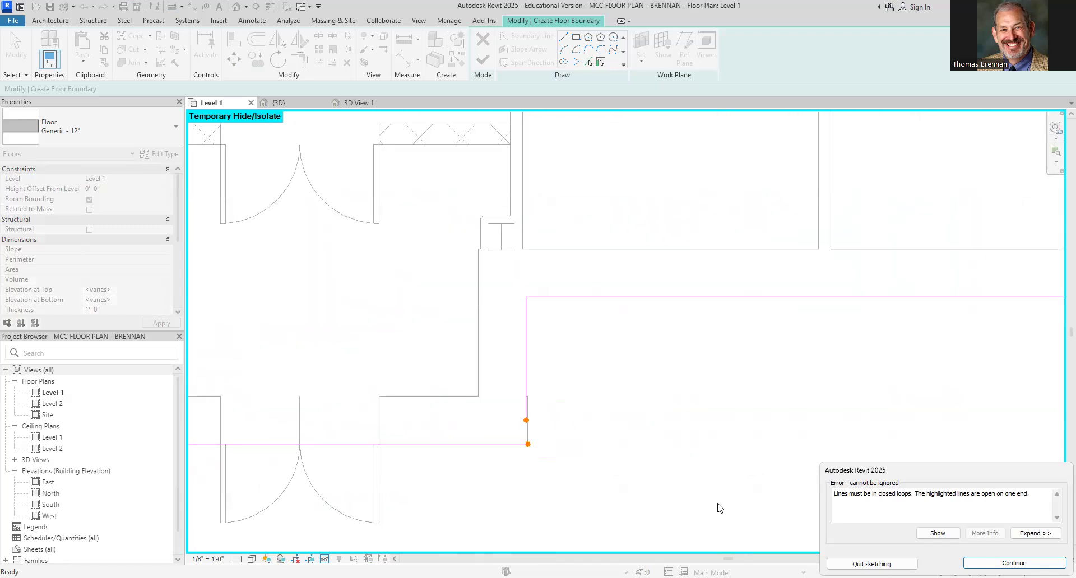
left_click(955, 538)
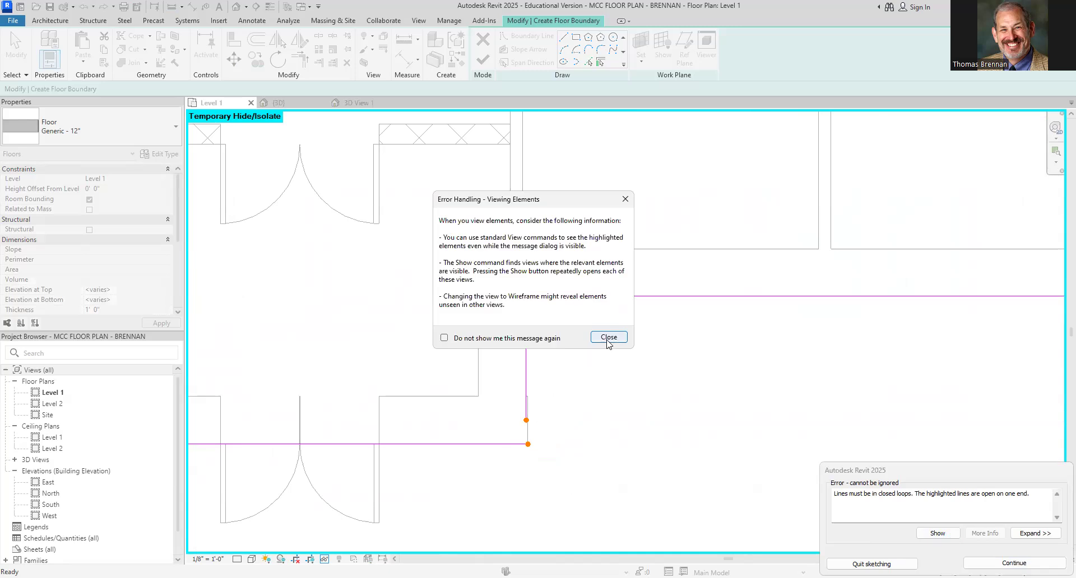
left_click(608, 337)
scroll(877, 274, "down", 1)
middle_click_drag(867, 277, 824, 392)
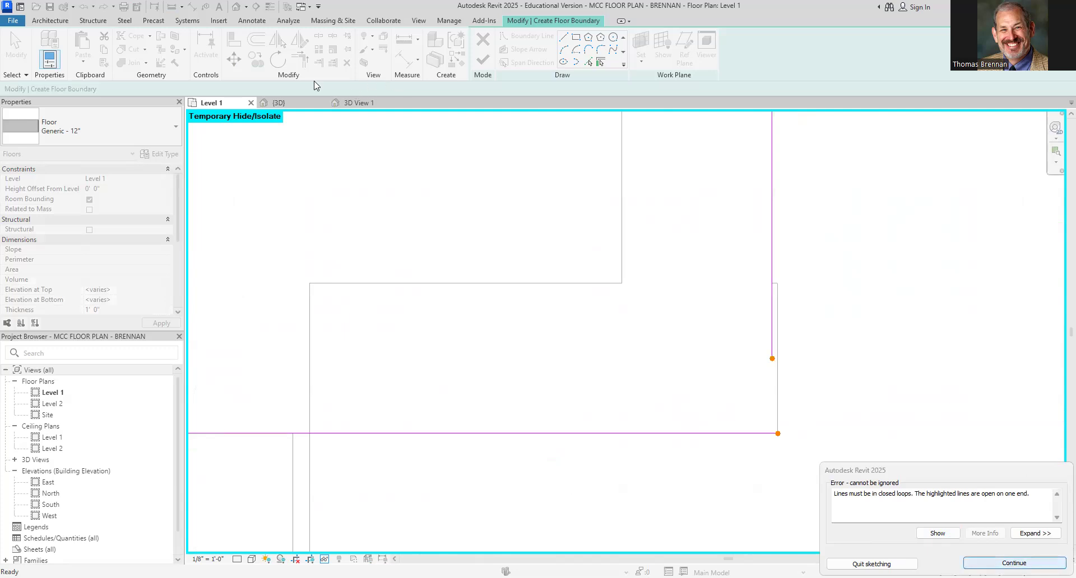
Trim the open boundary lines to a corner at the south vestibule's southeast corner and finish the floor sketch.
key("Return")
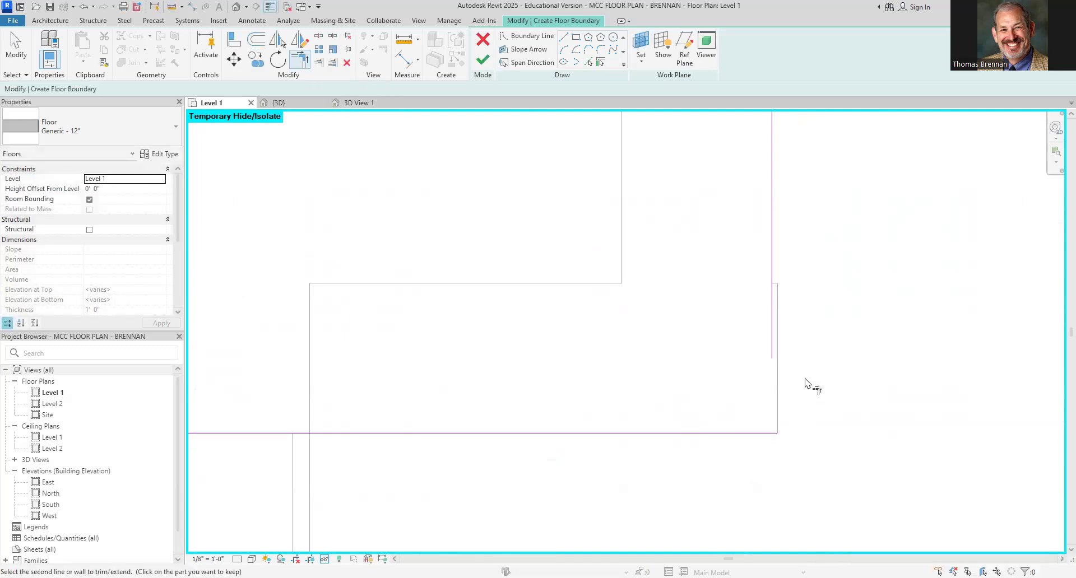
left_click(774, 337)
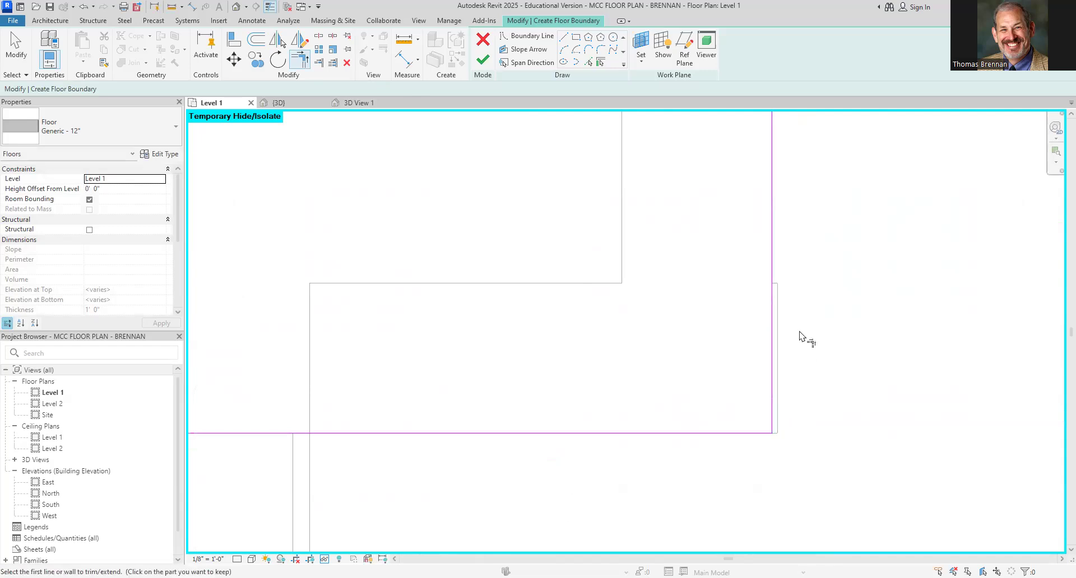
left_click(483, 60)
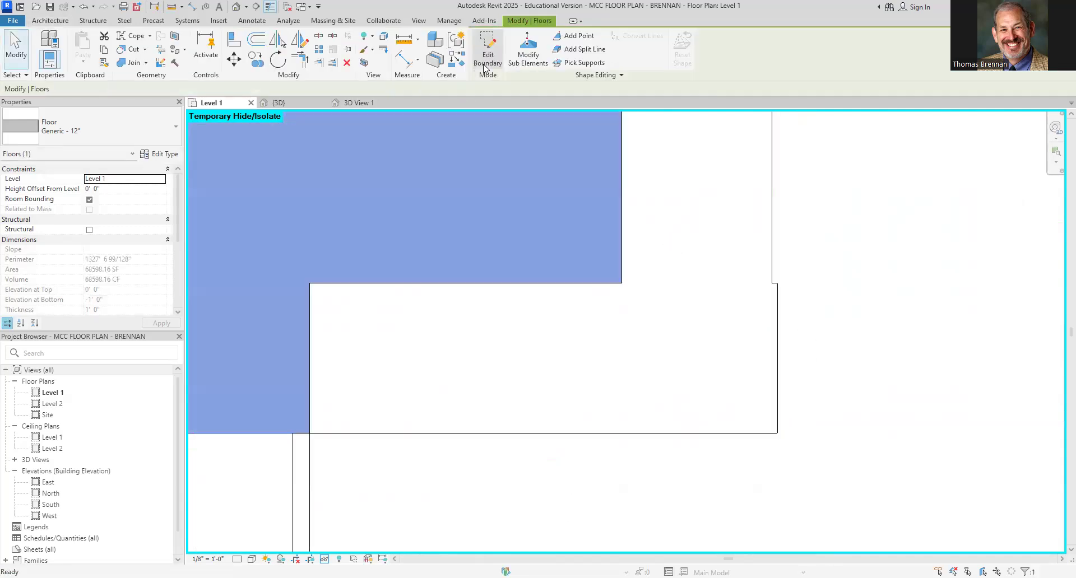
Review the completed floor in the Level 1 plan and in the 3D view along the north end of the building, leaving it deselected.
scroll(744, 372, "down", 6)
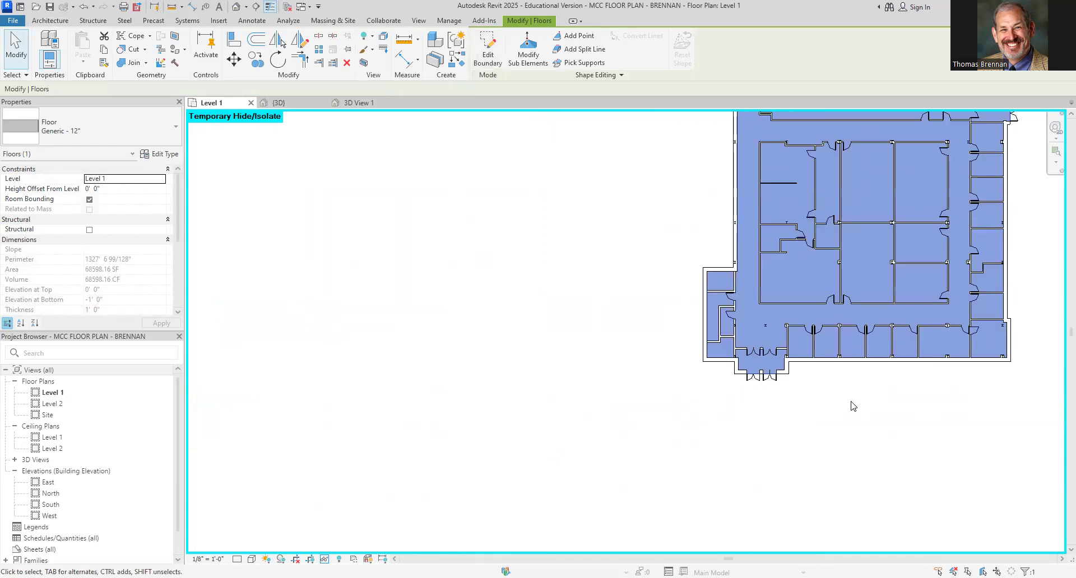
scroll(851, 406, "down", 2)
middle_click_drag(842, 406, 548, 497)
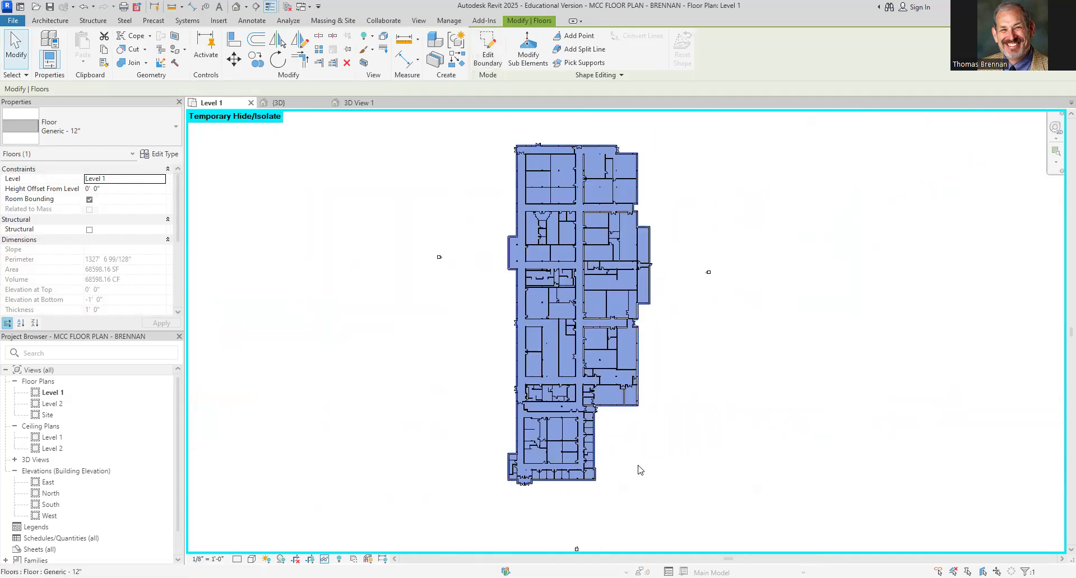
left_click(278, 103)
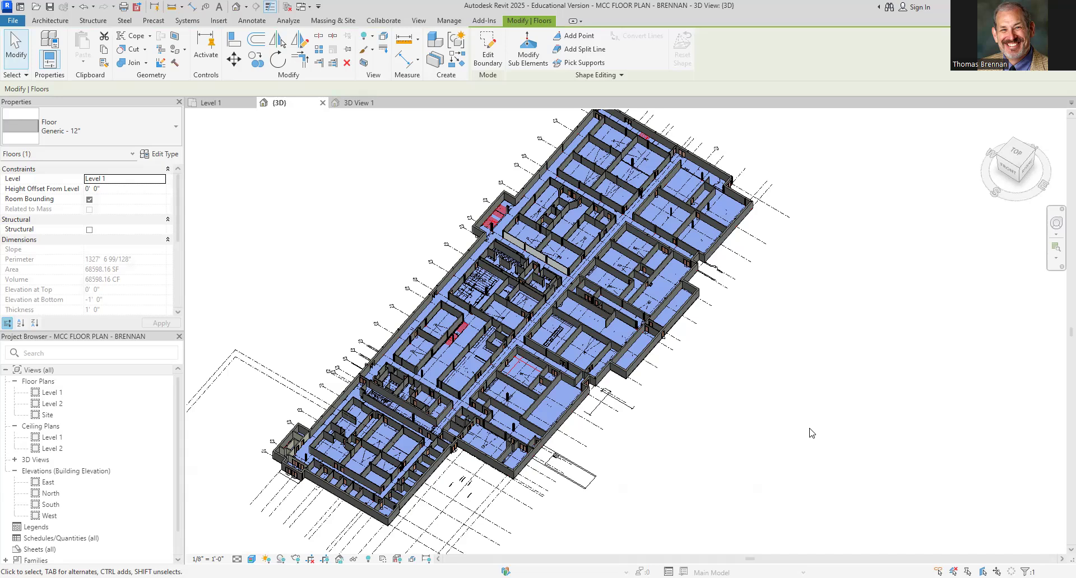
middle_click_drag(824, 381, 829, 550)
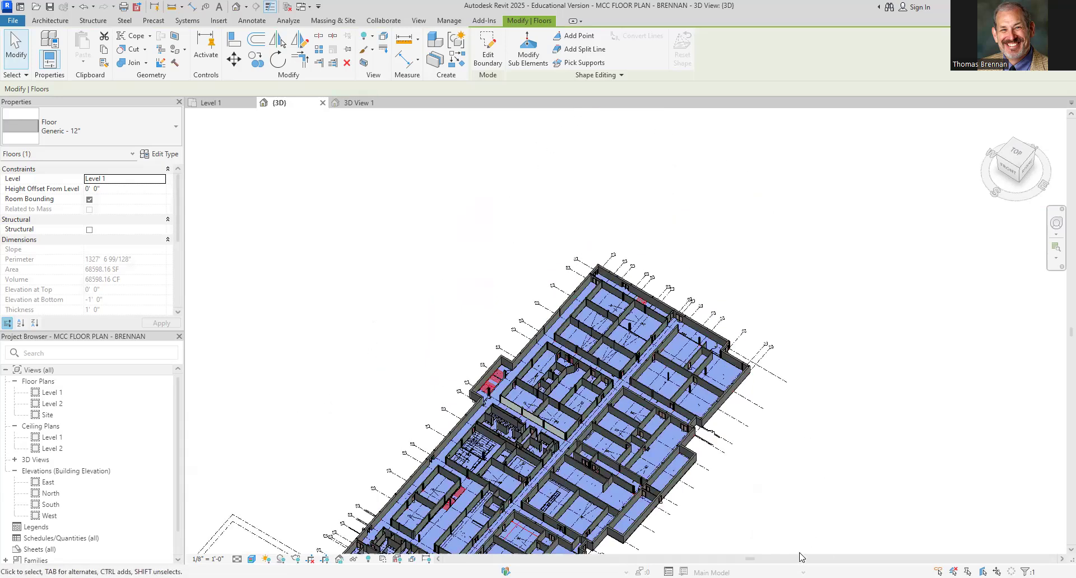
scroll(600, 243, "up", 2)
scroll(600, 244, "up", 5)
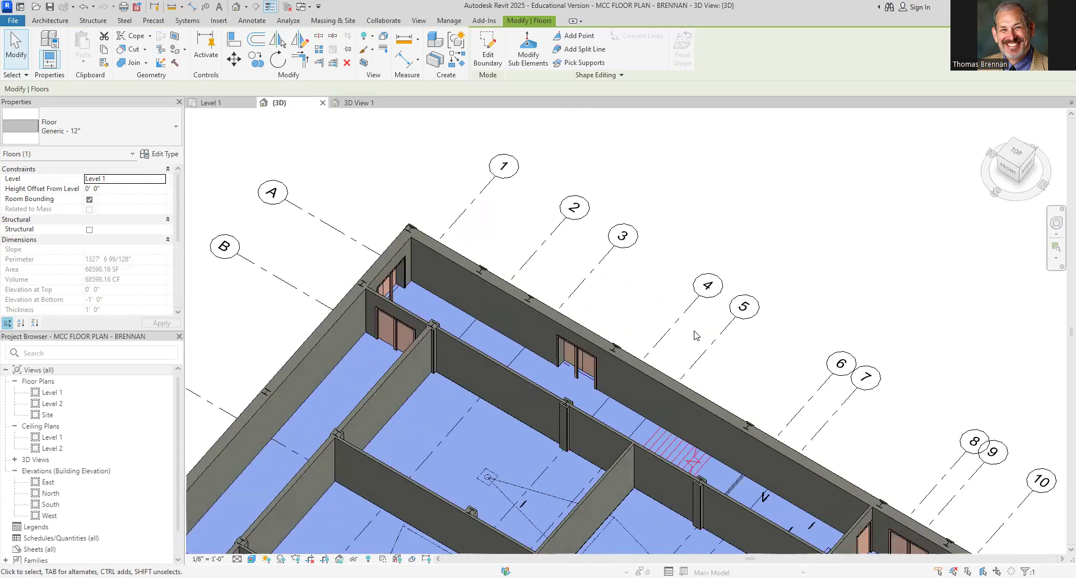
middle_click_drag(693, 335, 447, 133)
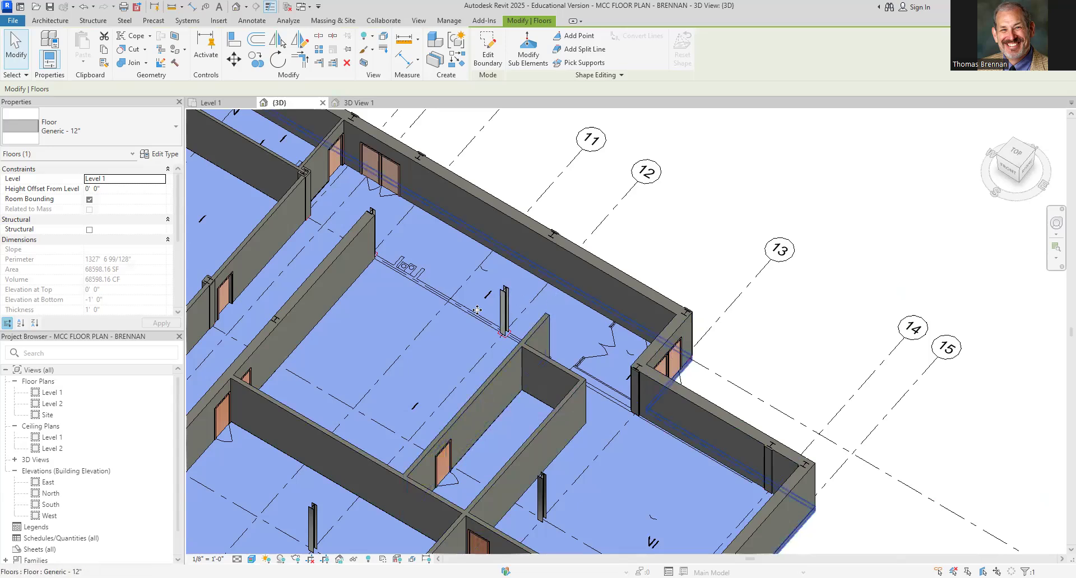
key("Escape")
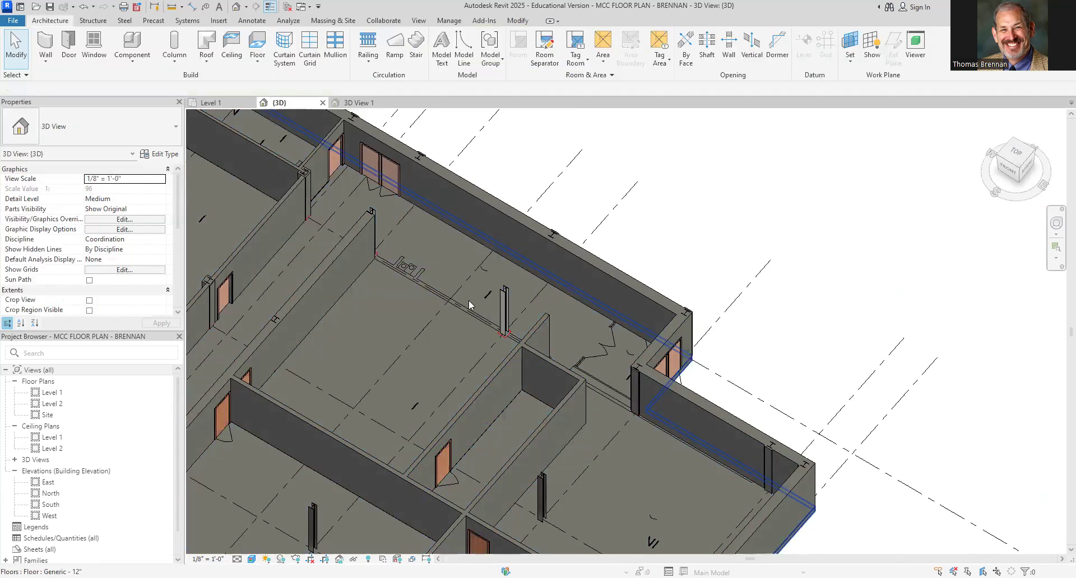
Inspect the freestanding steel column beside the north corridor in 3D and compare that area with the Level 1 plan.
left_click(503, 299)
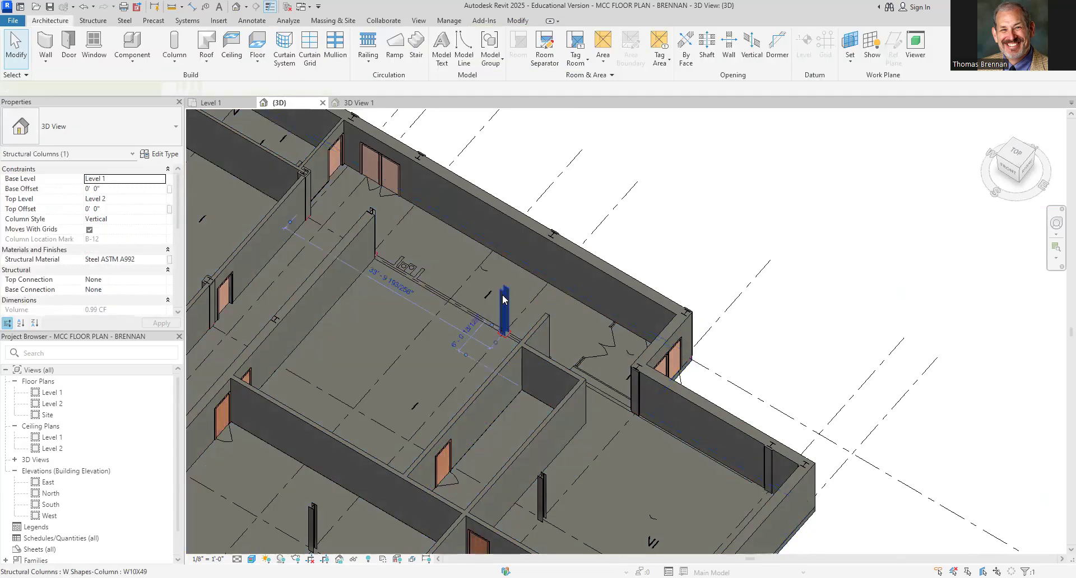
key("Escape")
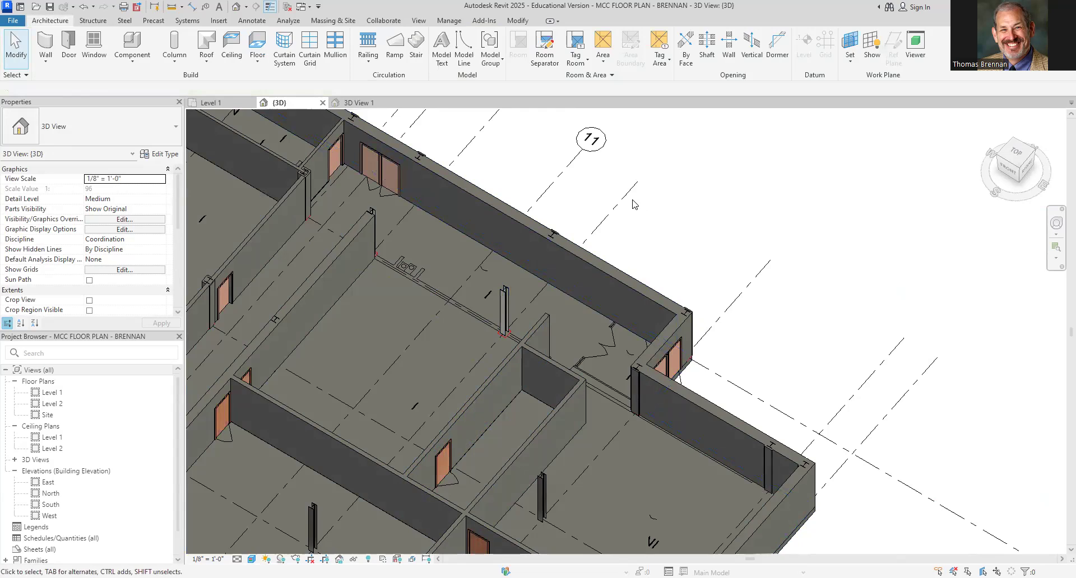
left_click(227, 103)
scroll(620, 173, "up", 8)
scroll(621, 173, "down", 5)
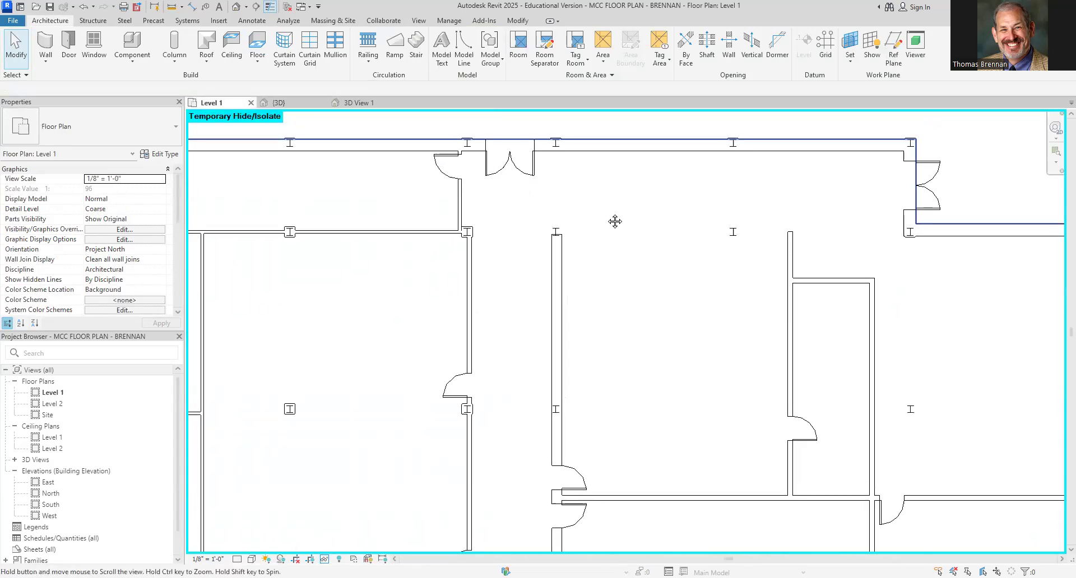
scroll(636, 247, "up", 4)
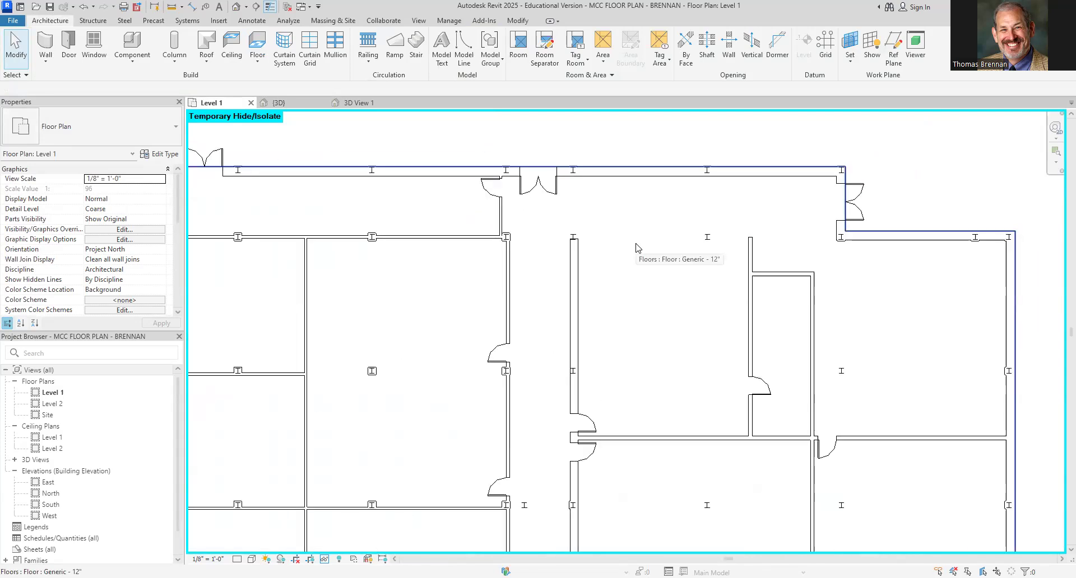
scroll(636, 248, "up", 1)
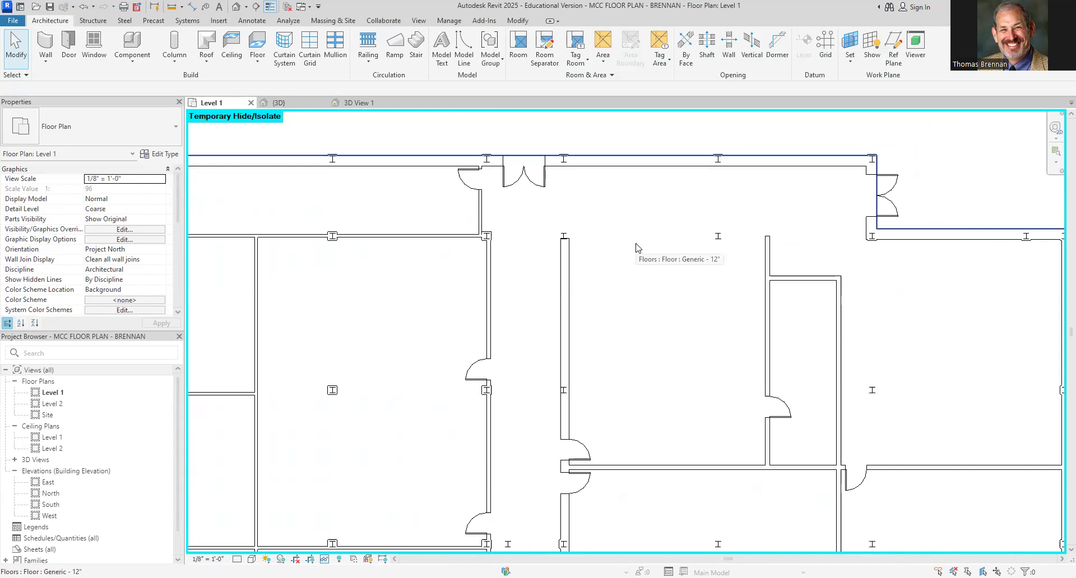
left_click(276, 103)
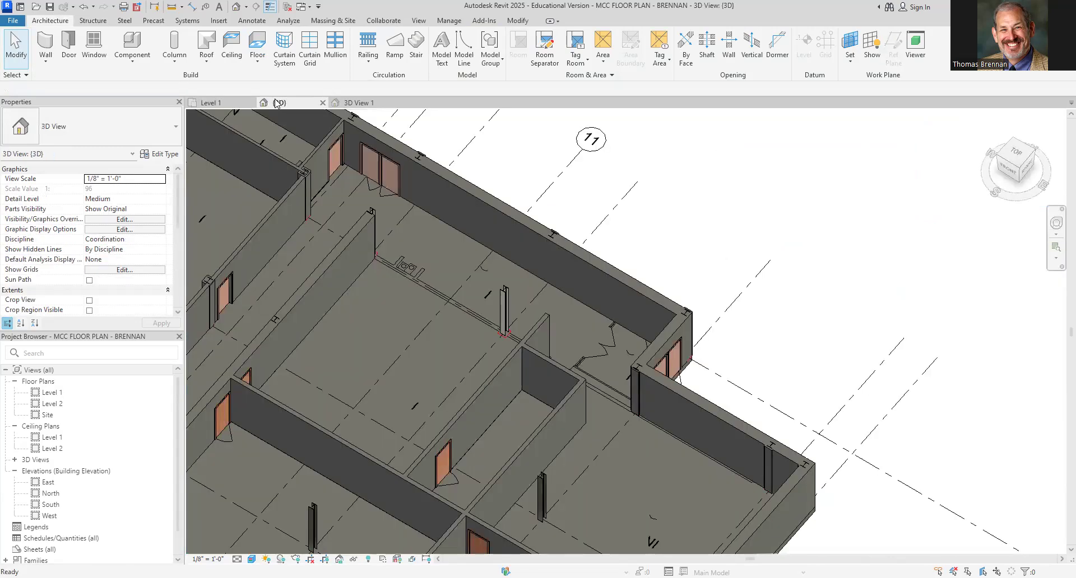
left_click(211, 102)
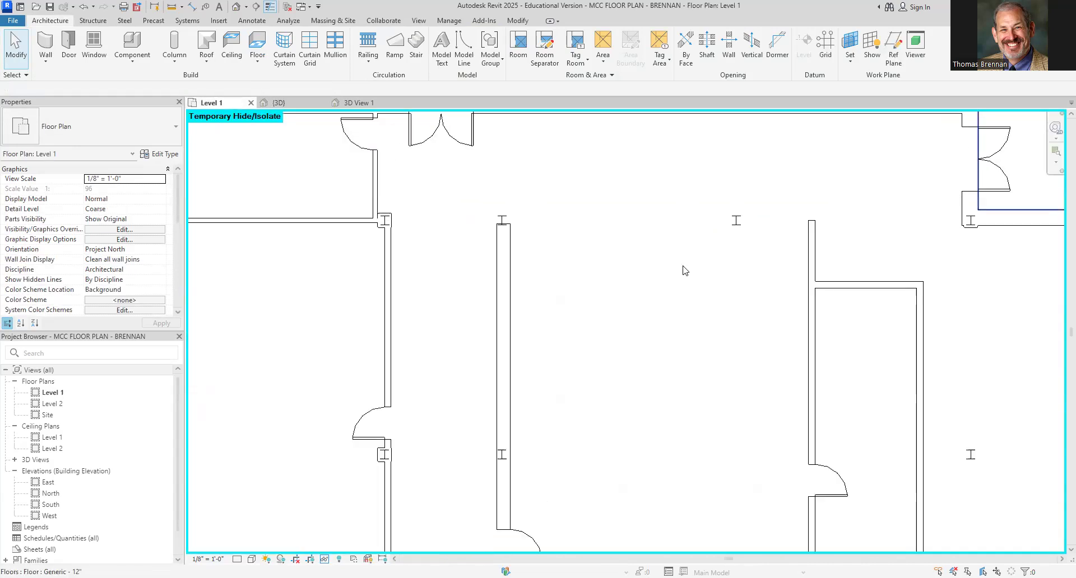
Draw a horizontal Generic - 7.5" wall about 43'-6" long along the north corridor's south side, matching the adjacent partition, through the freestanding column to the east column.
left_click(816, 257)
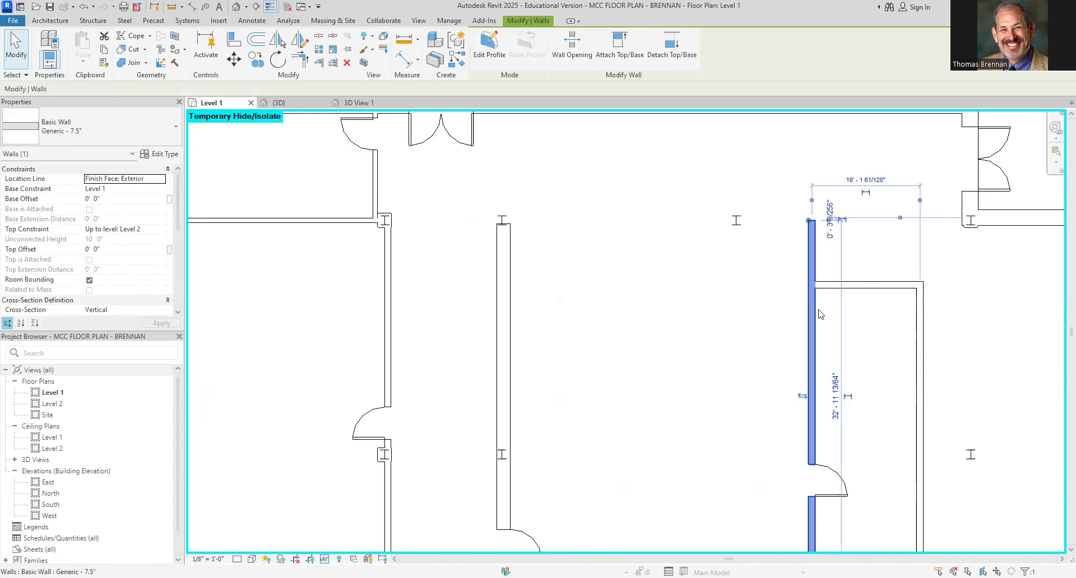
right_click(820, 314)
left_click(830, 256)
left_click(814, 251)
right_click(813, 247)
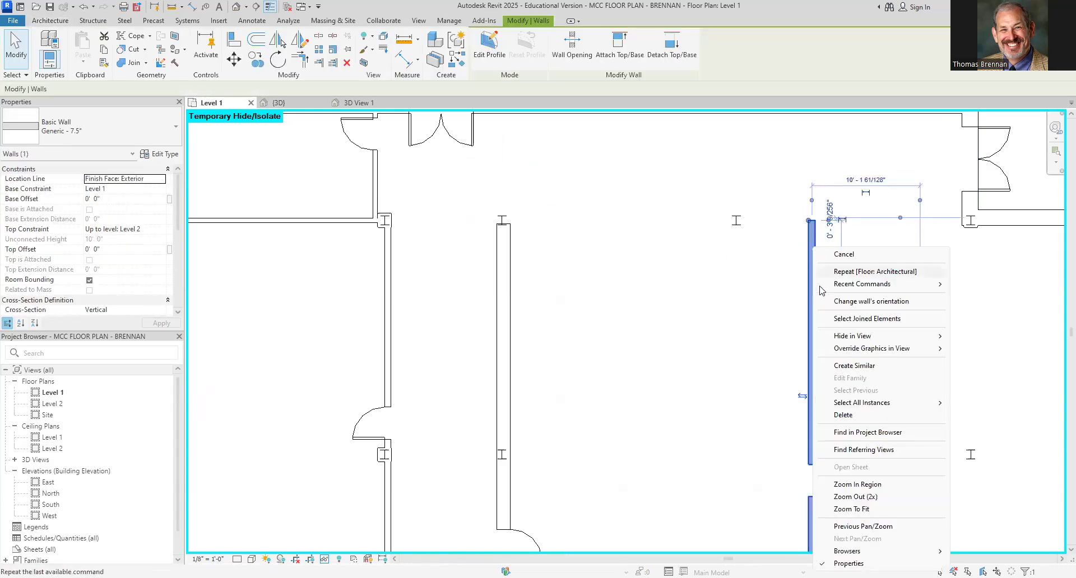
left_click(848, 365)
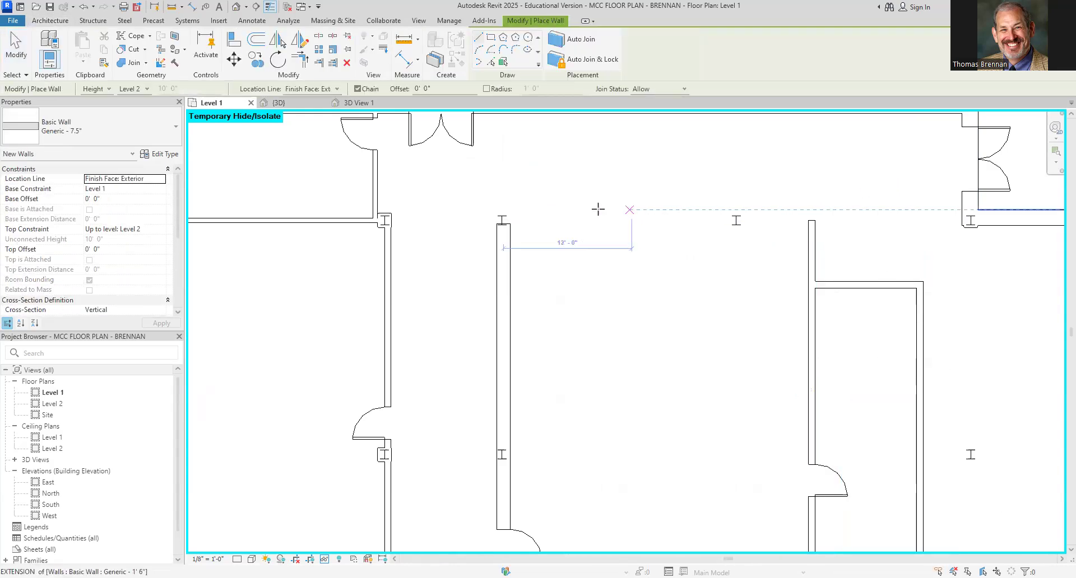
left_click(510, 224)
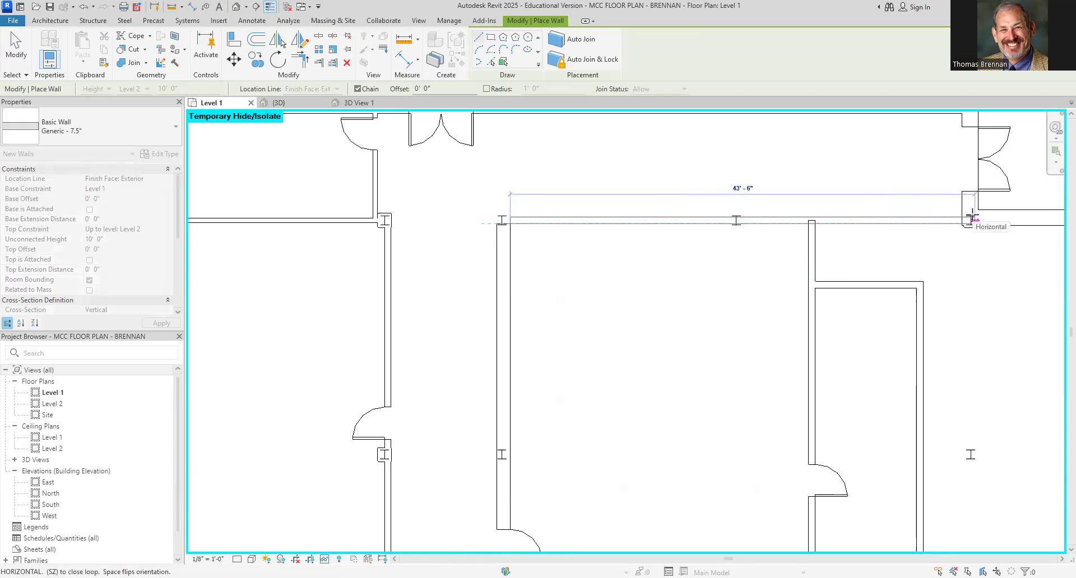
left_click(970, 221)
key("Escape")
key("Escape")
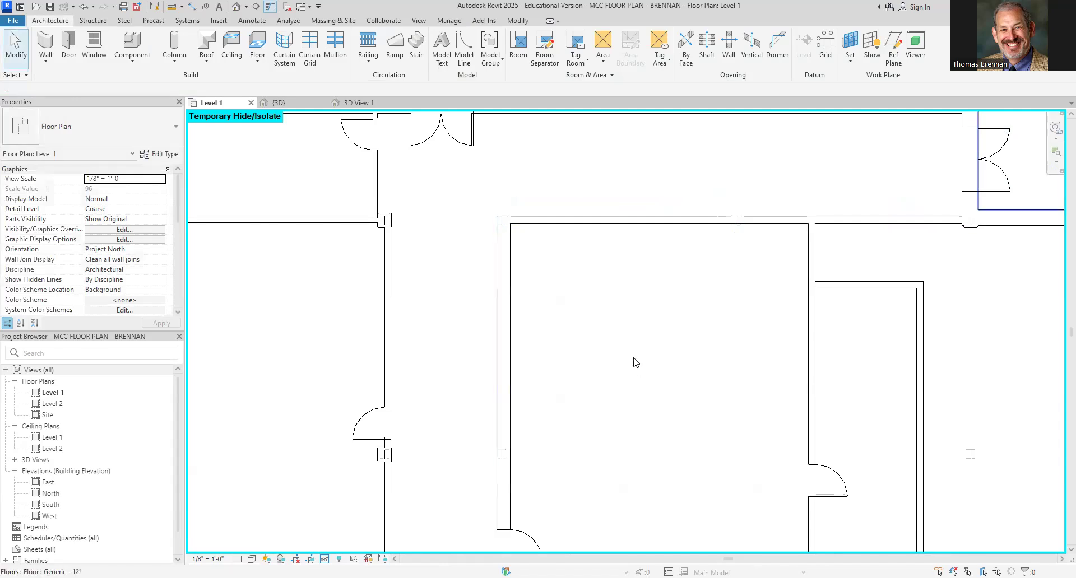
Check the new corridor wall in the Level 1 plan and in the 3D view.
scroll(635, 360, "down", 2)
scroll(634, 360, "down", 1)
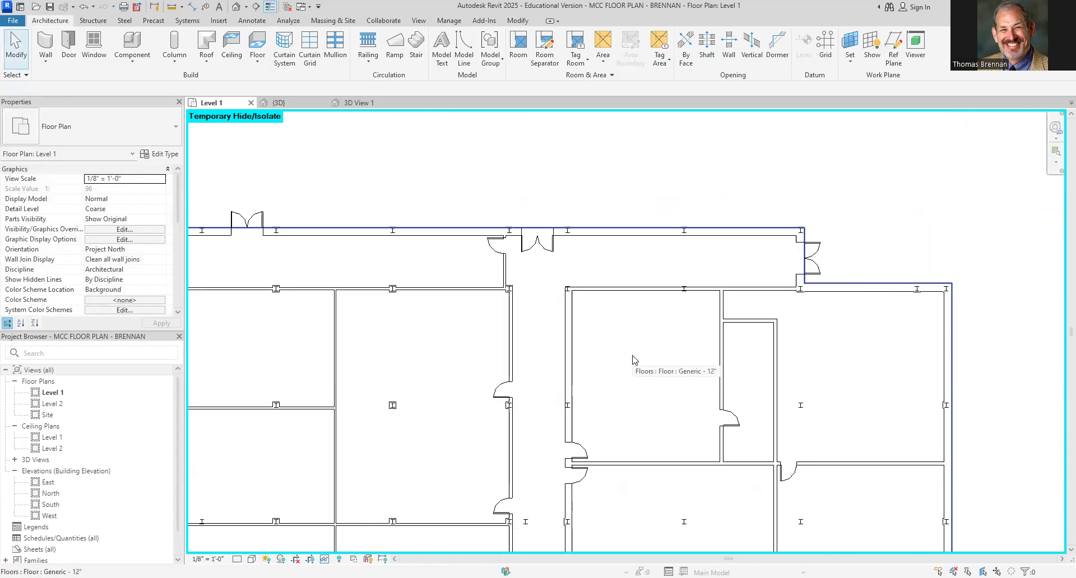
scroll(633, 360, "down", 4)
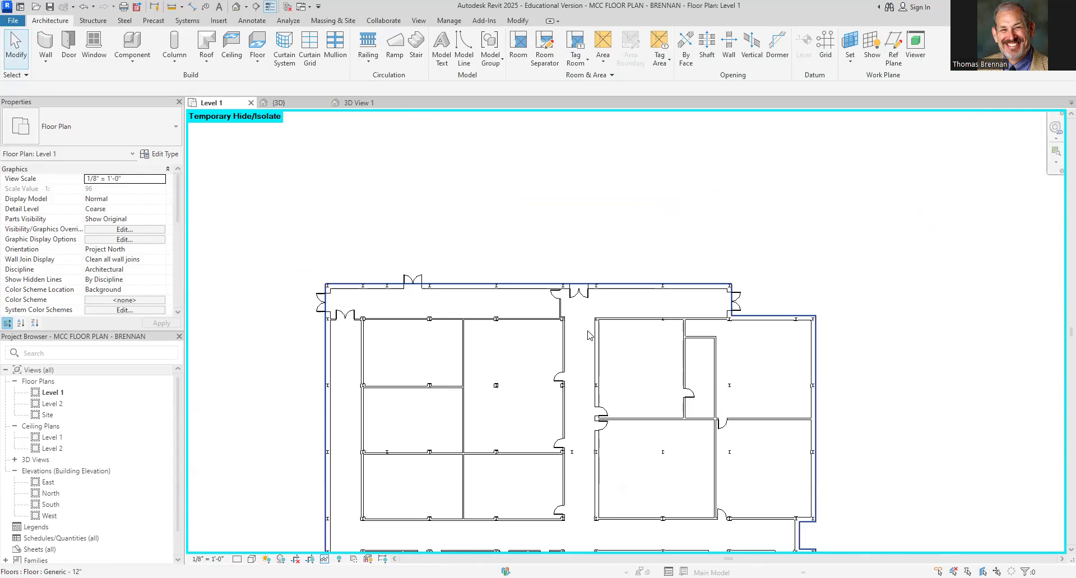
left_click(279, 103)
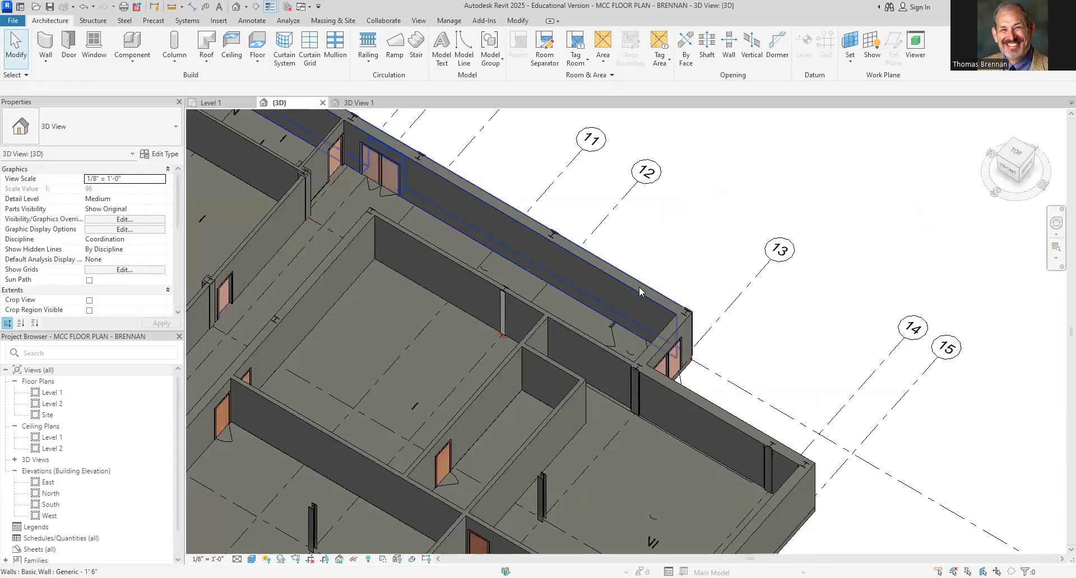
Delete the three freestanding W10X49 steel columns inside the open rooms at the building's northeast end in the 3D view.
scroll(638, 287, "down", 3)
middle_click_drag(650, 494, 758, 378)
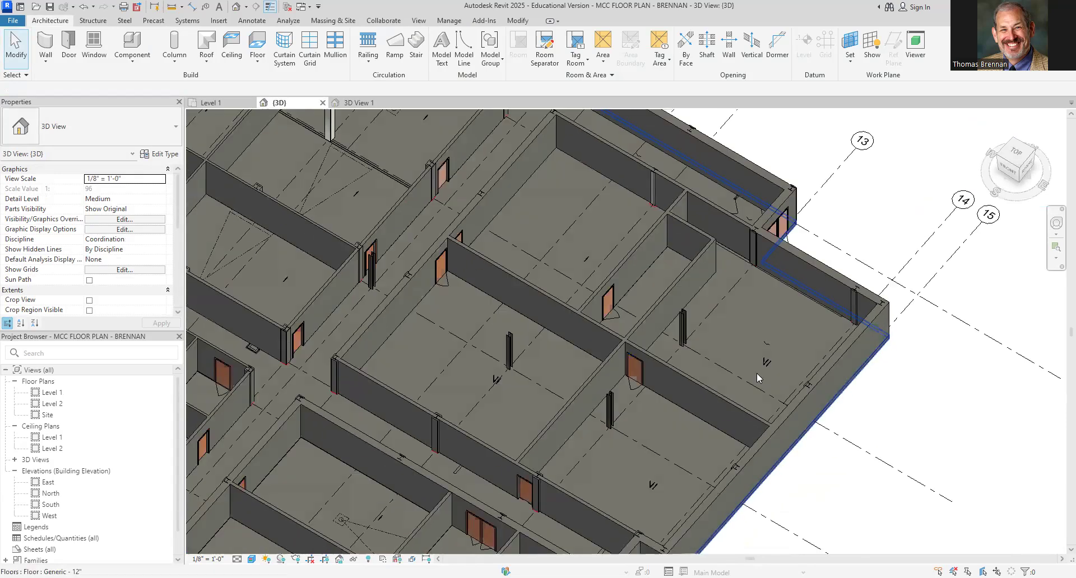
left_click(613, 418)
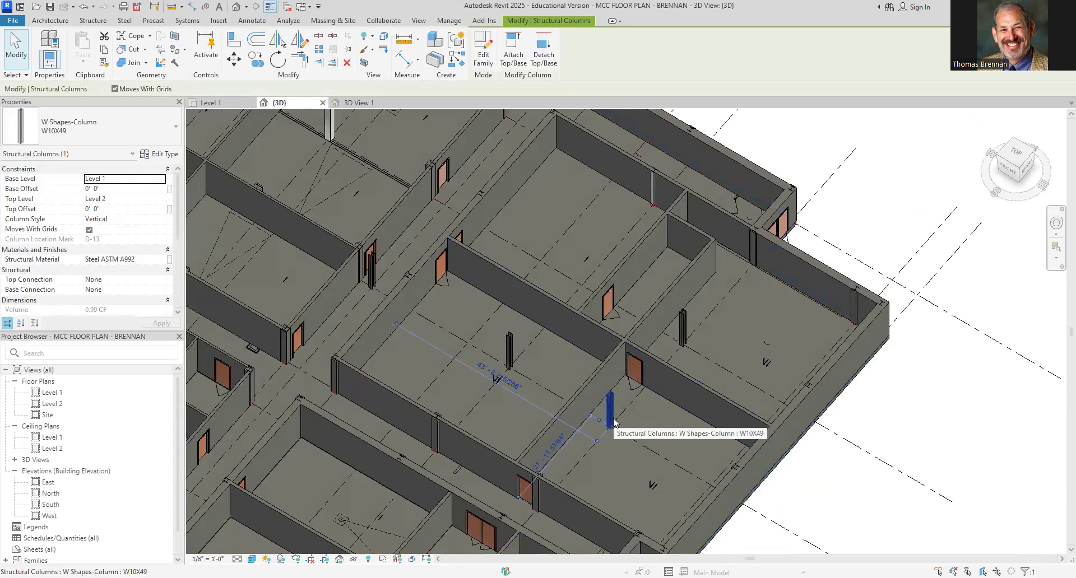
key("Delete")
left_click(507, 340)
key("Delete")
left_click(683, 328)
key("Delete")
On Level 1, draw a Generic - 4 3/4" wall continuing the adjacent west partition past the freestanding chamfered column to the east column.
scroll(455, 341, "down", 3)
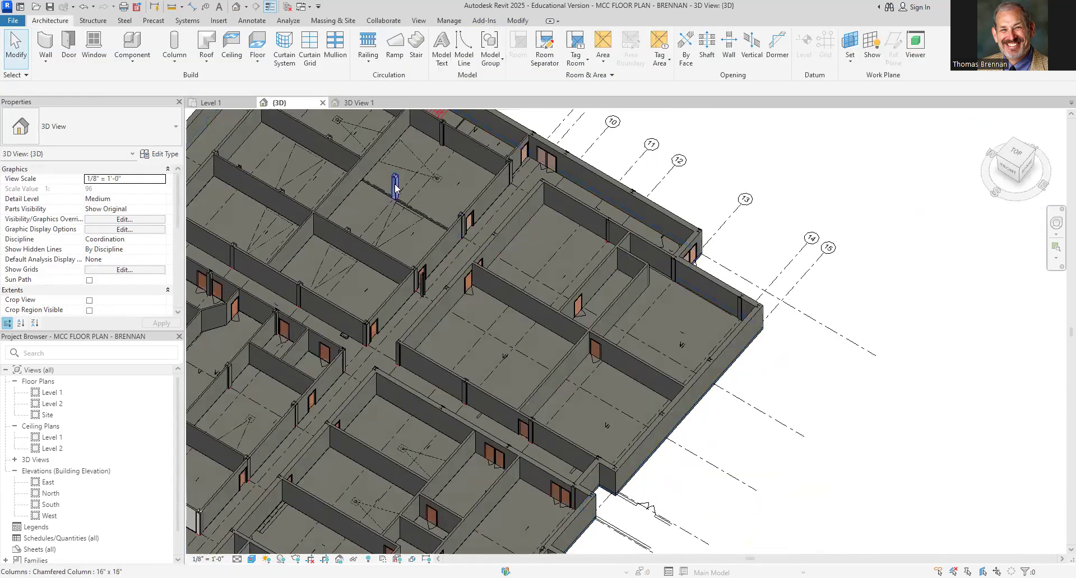
scroll(395, 187, "up", 5)
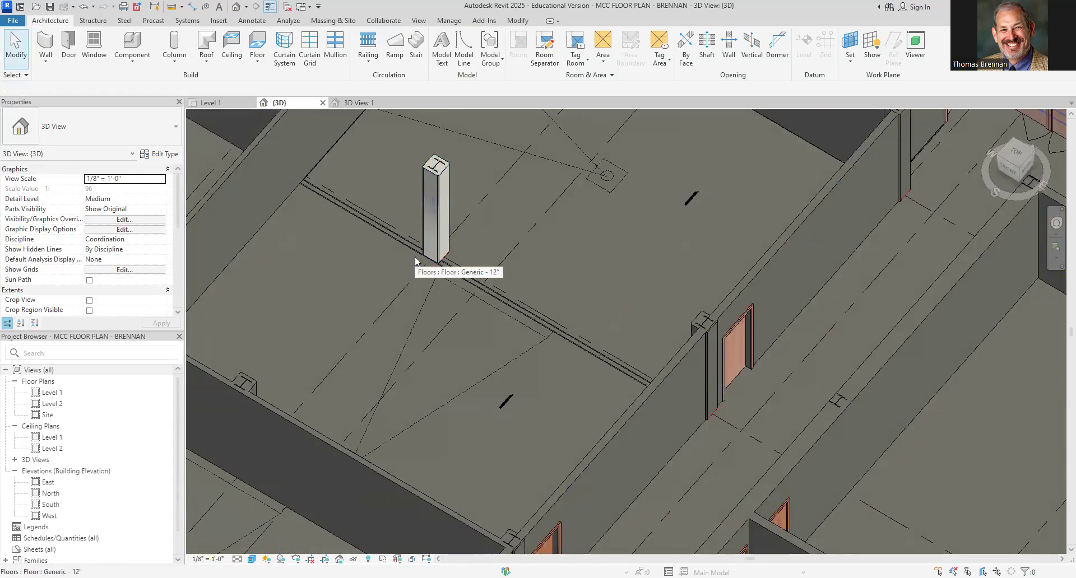
left_click(218, 105)
scroll(510, 445, "up", 6)
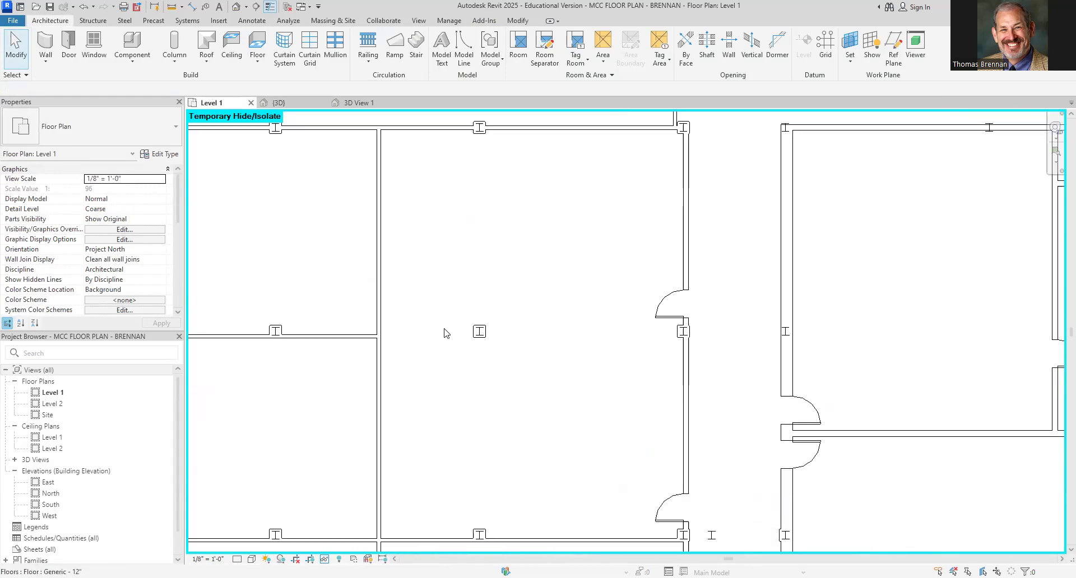
left_click(338, 337)
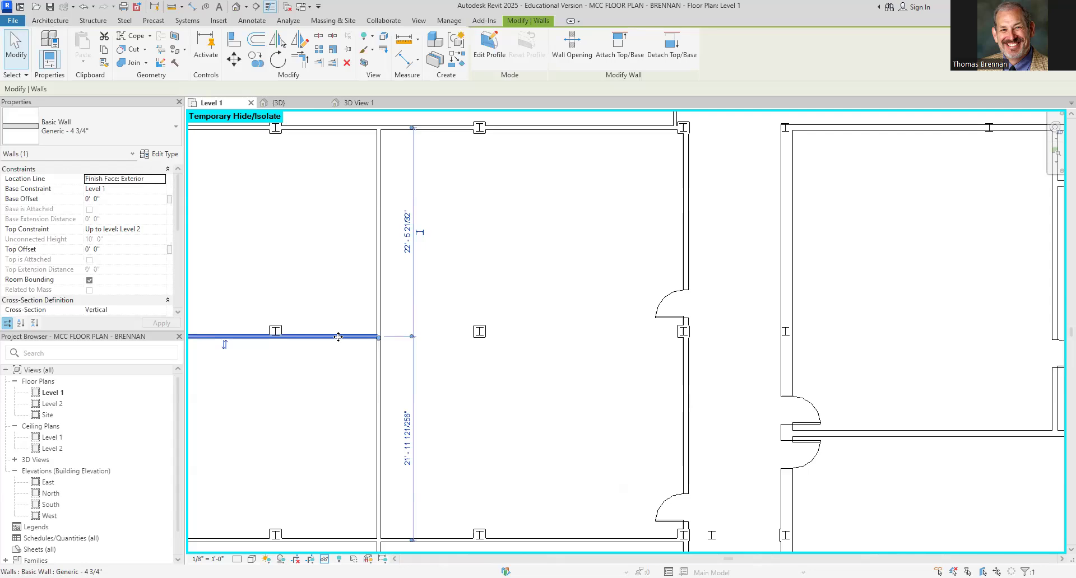
right_click(338, 336)
left_click(404, 137)
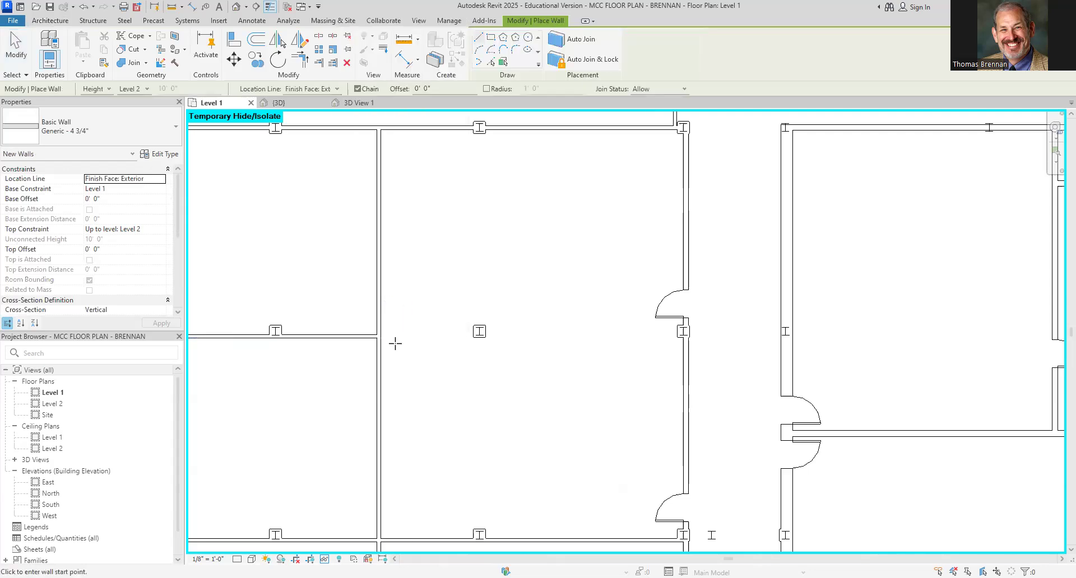
scroll(395, 343, "up", 2)
left_click(367, 335)
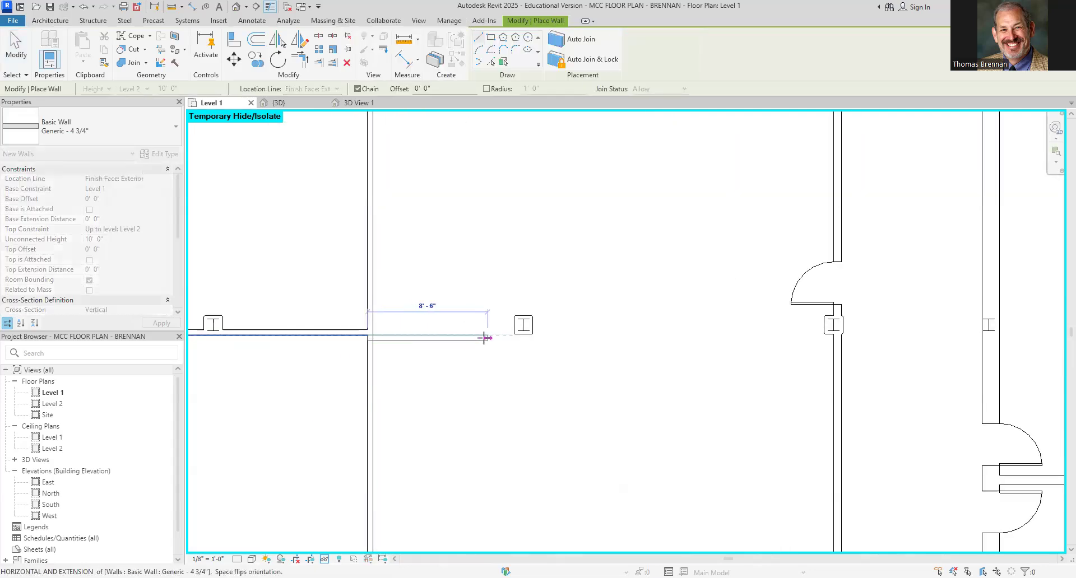
left_click(836, 334)
key("Escape")
key("Escape")
Check the new partition in 3D and examine the whole building in plan and 3D for other missing walls or stray columns.
scroll(777, 400, "down", 4)
middle_click_drag(755, 401, 551, 250)
scroll(548, 303, "down", 3)
scroll(499, 328, "up", 2)
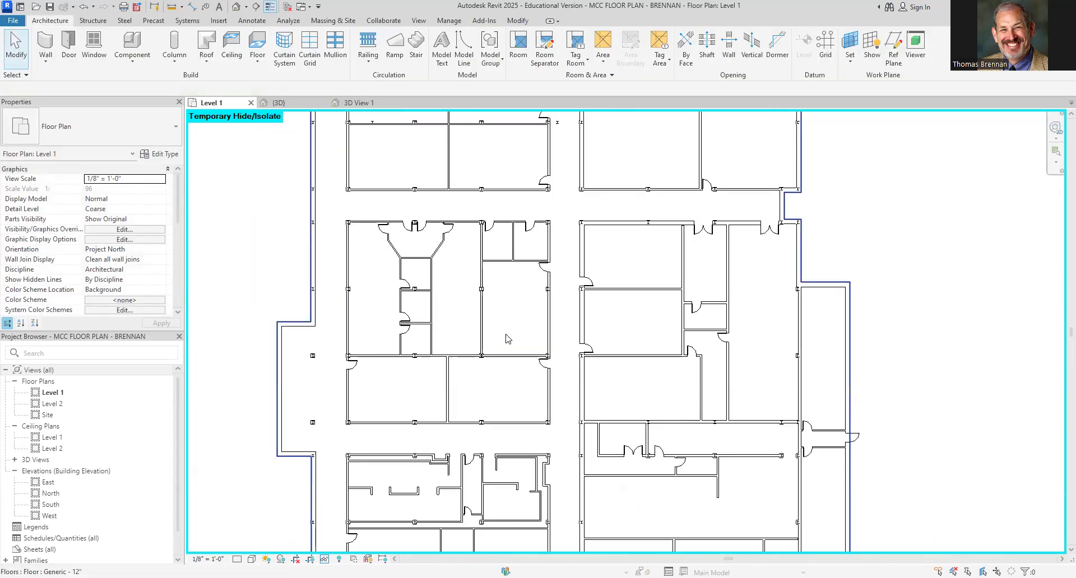
left_click(278, 103)
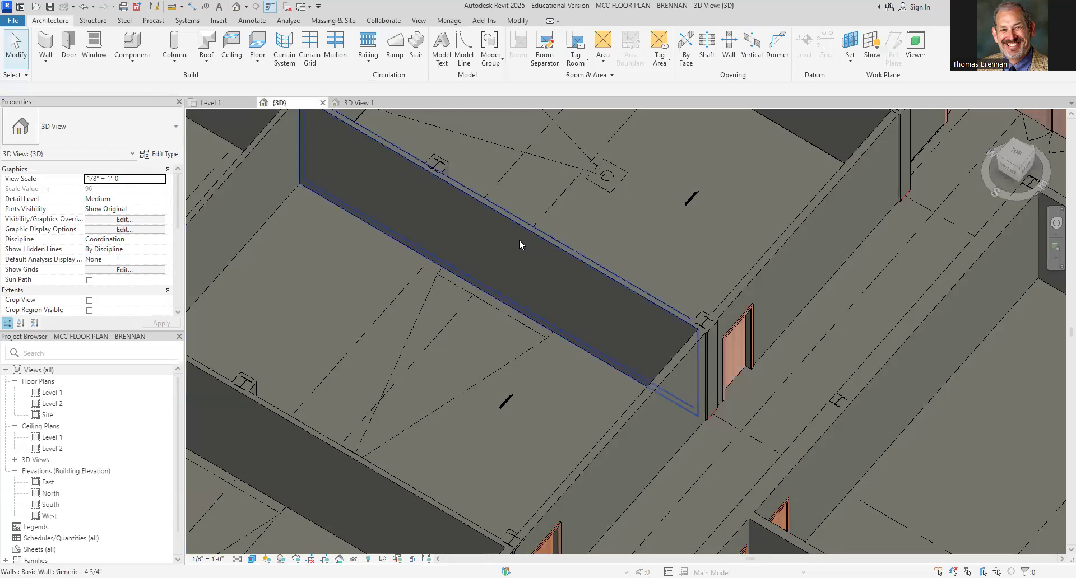
scroll(617, 249, "down", 5)
scroll(692, 247, "up", 2)
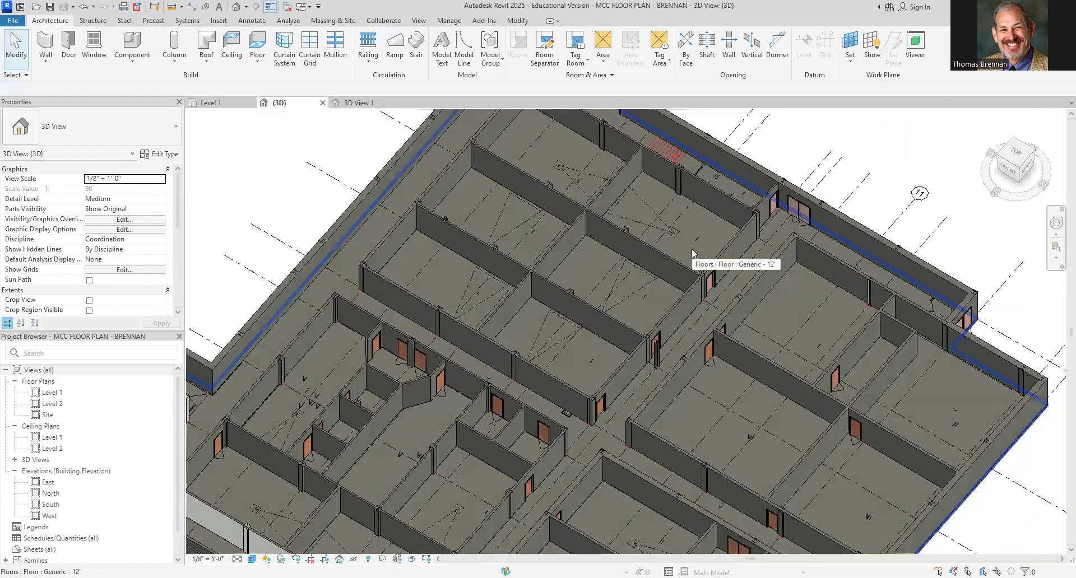
scroll(692, 251, "down", 4)
scroll(692, 251, "up", 3)
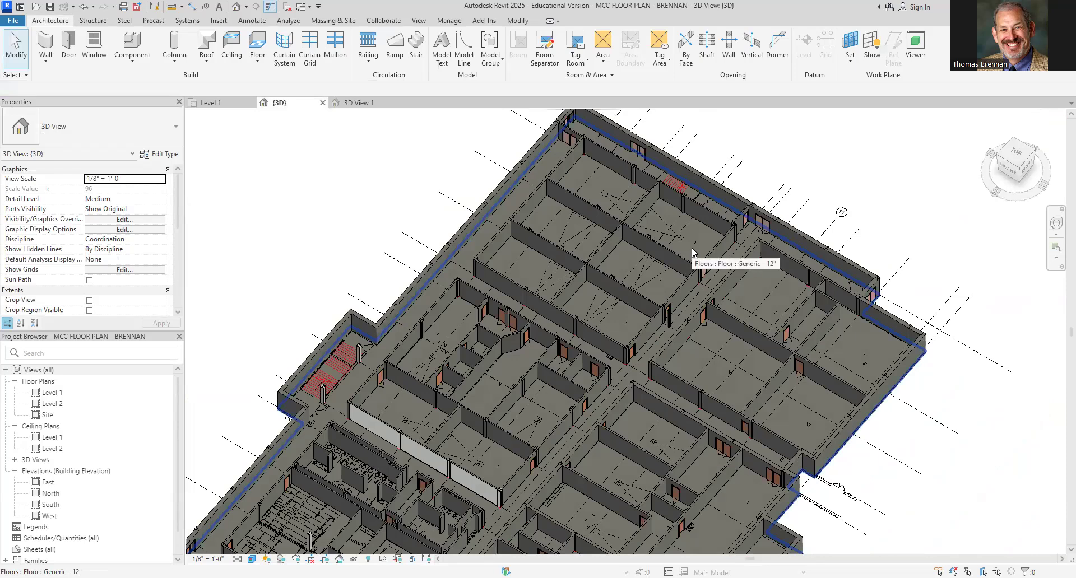
scroll(686, 251, "down", 5)
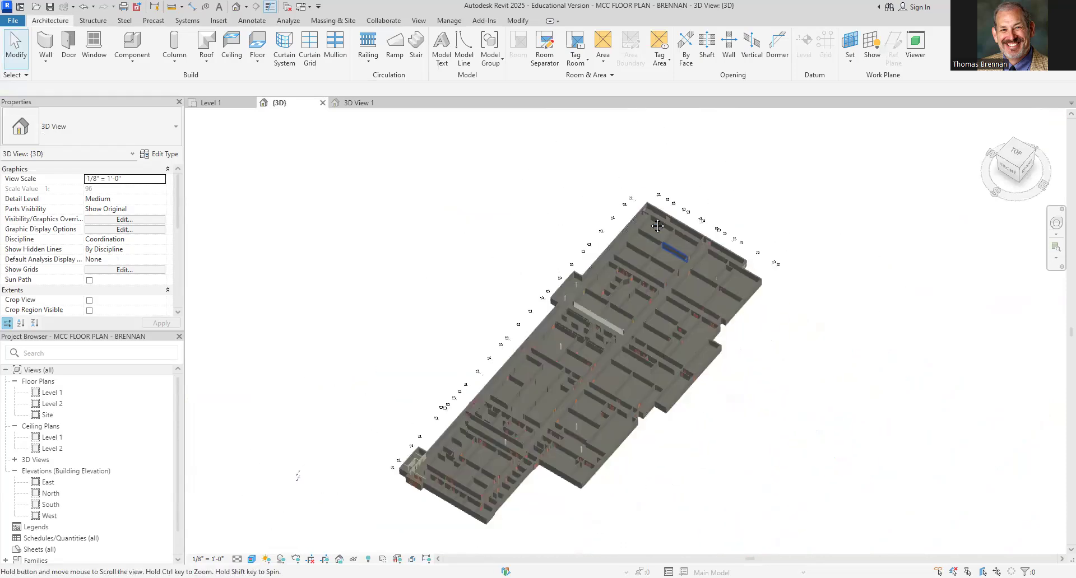
scroll(658, 225, "up", 5)
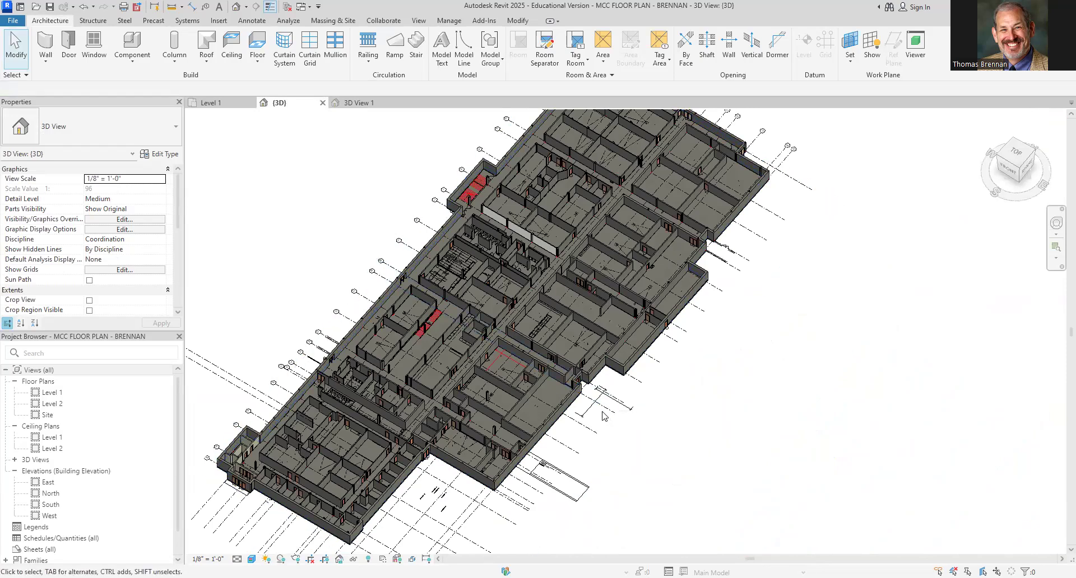
scroll(583, 432, "down", 2)
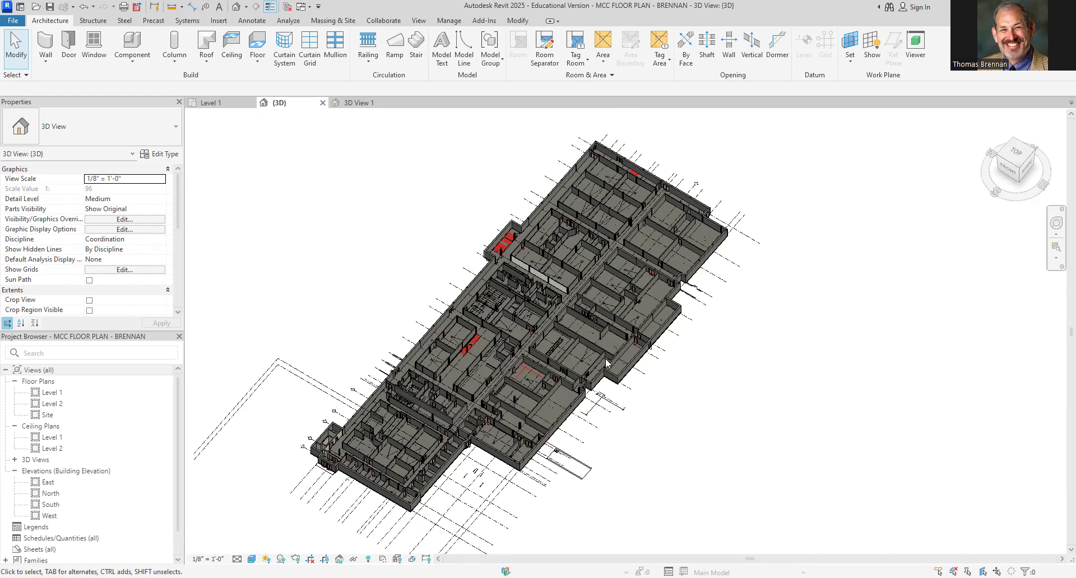
Inspect the northern rooms and the rooms along the building's east side in 3D for freestanding columns.
scroll(608, 174, "up", 5)
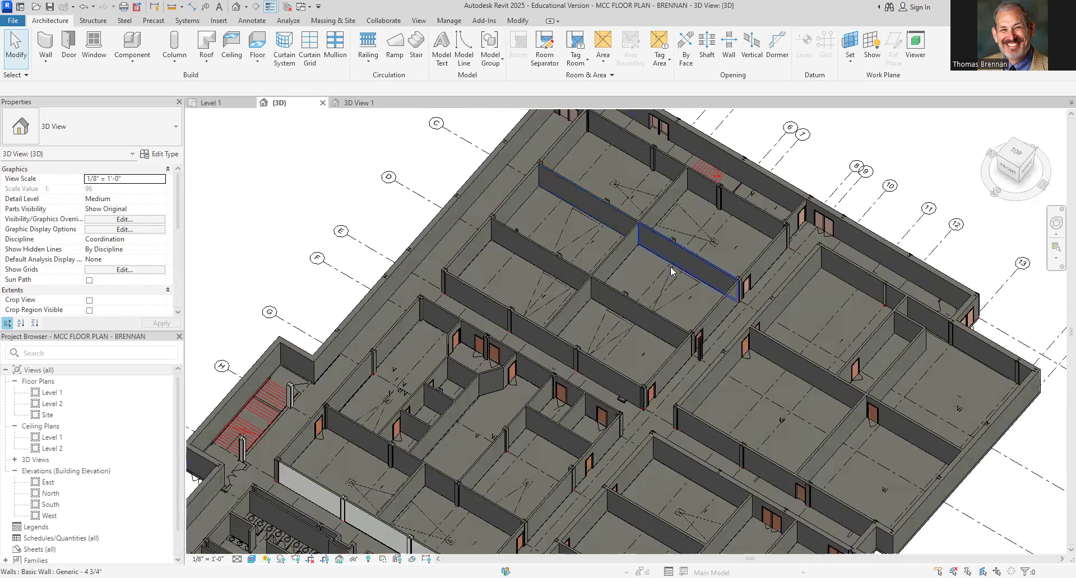
scroll(672, 272, "up", 2)
middle_click_drag(764, 358, 718, 239)
scroll(776, 314, "up", 4)
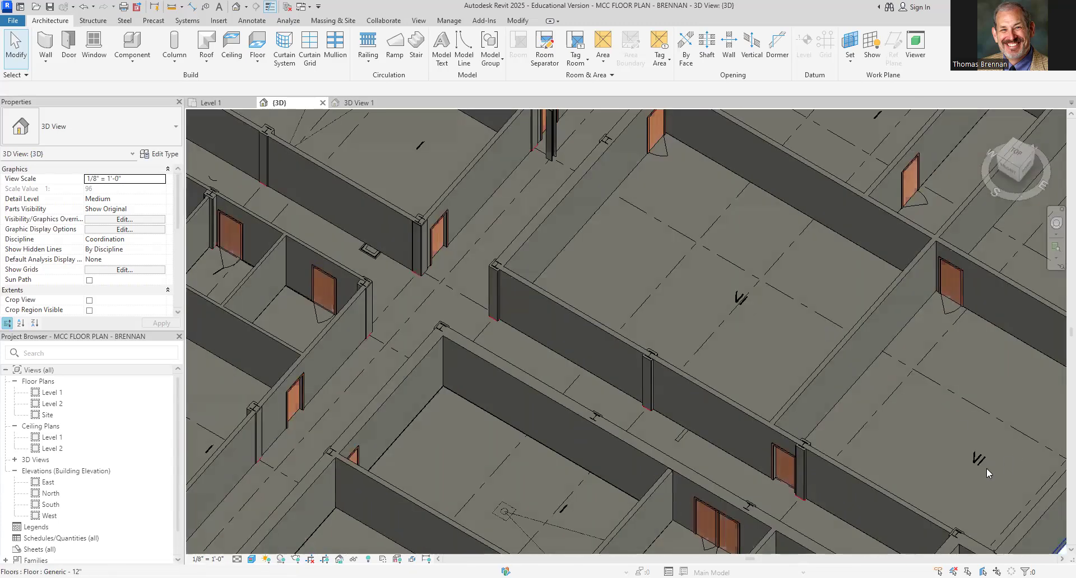
scroll(588, 414, "down", 2)
scroll(588, 415, "down", 3)
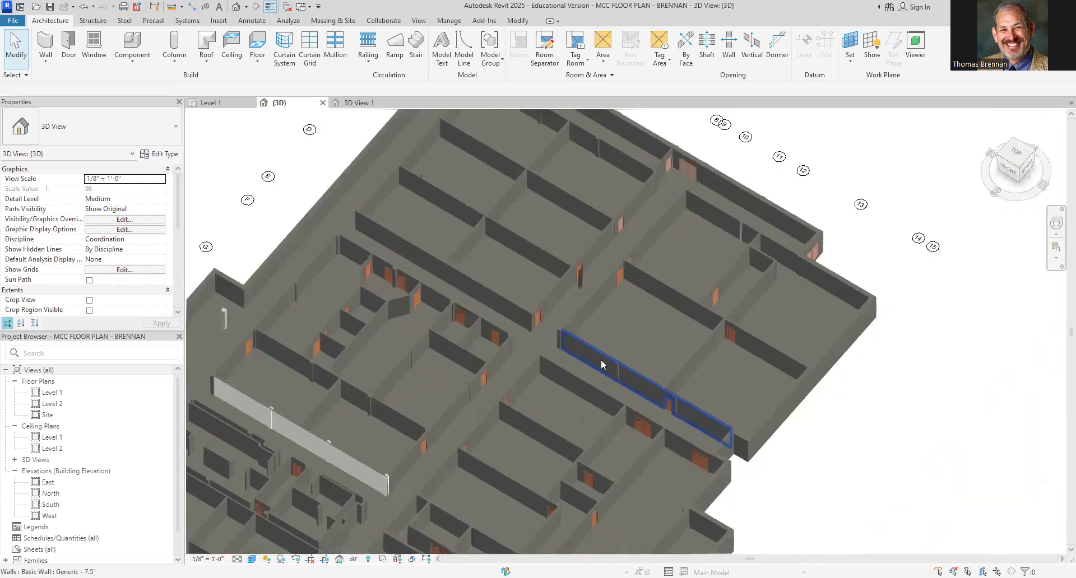
middle_click_drag(603, 295, 648, 239)
scroll(645, 249, "down", 5)
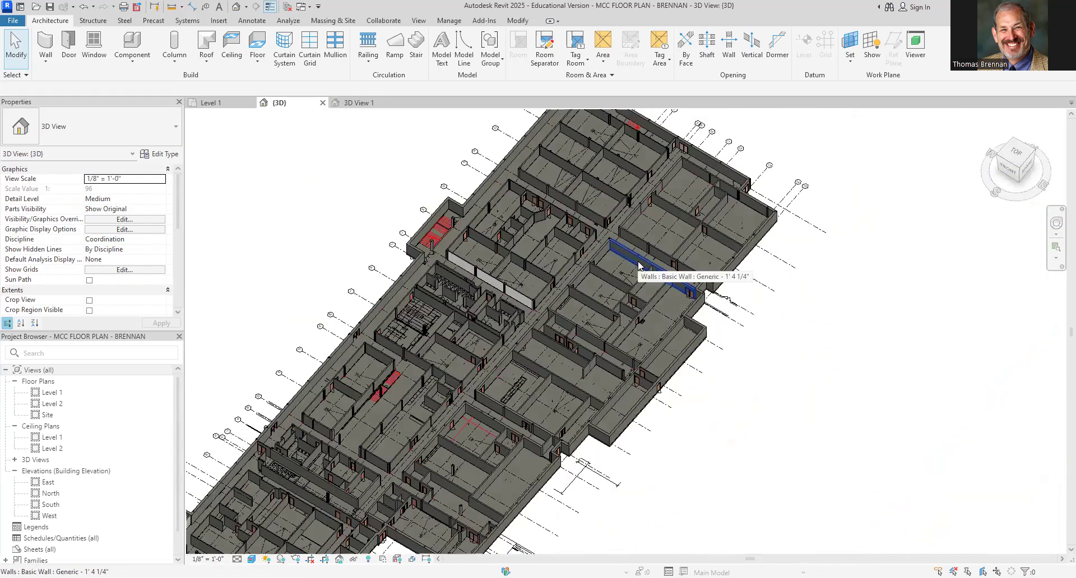
scroll(677, 459, "down", 3)
middle_click_drag(679, 459, 716, 460)
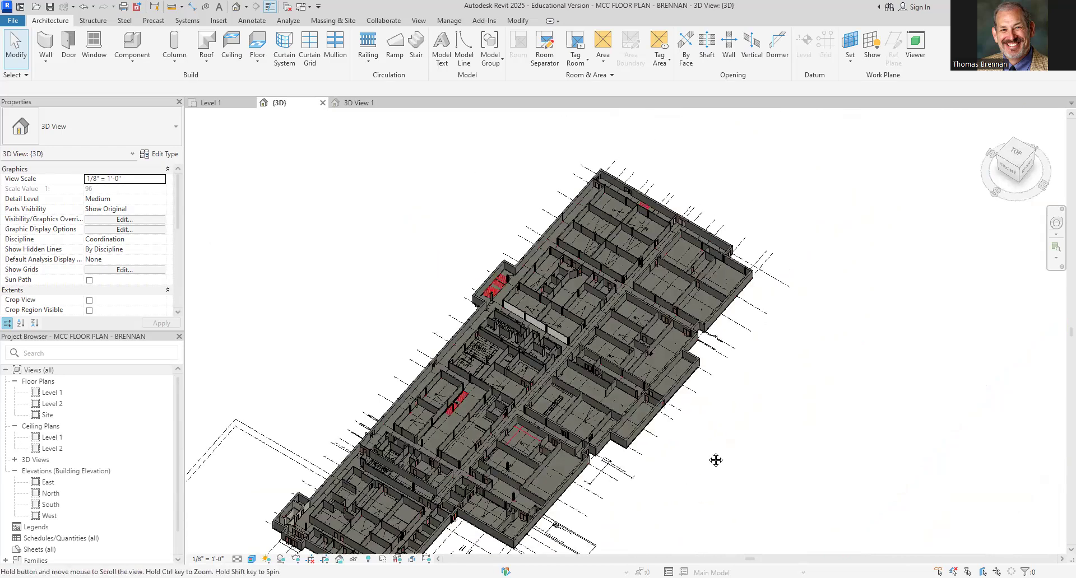
Delete the freestanding 16" x 16" chamfered column and the steel column inside it in the room just south of the red-lined room.
scroll(532, 402, "up", 10)
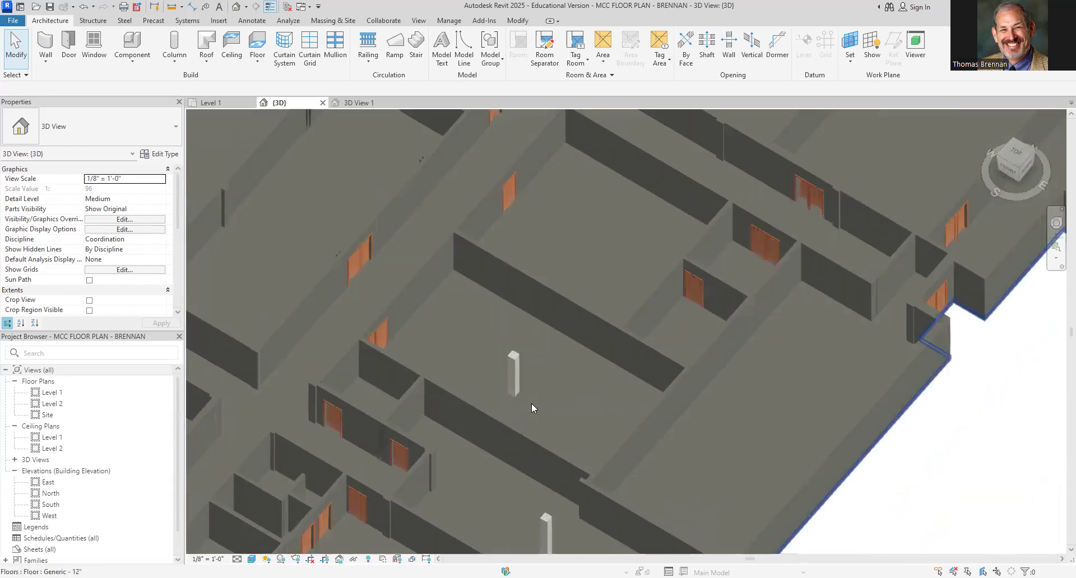
scroll(531, 404, "up", 2)
left_click(500, 353)
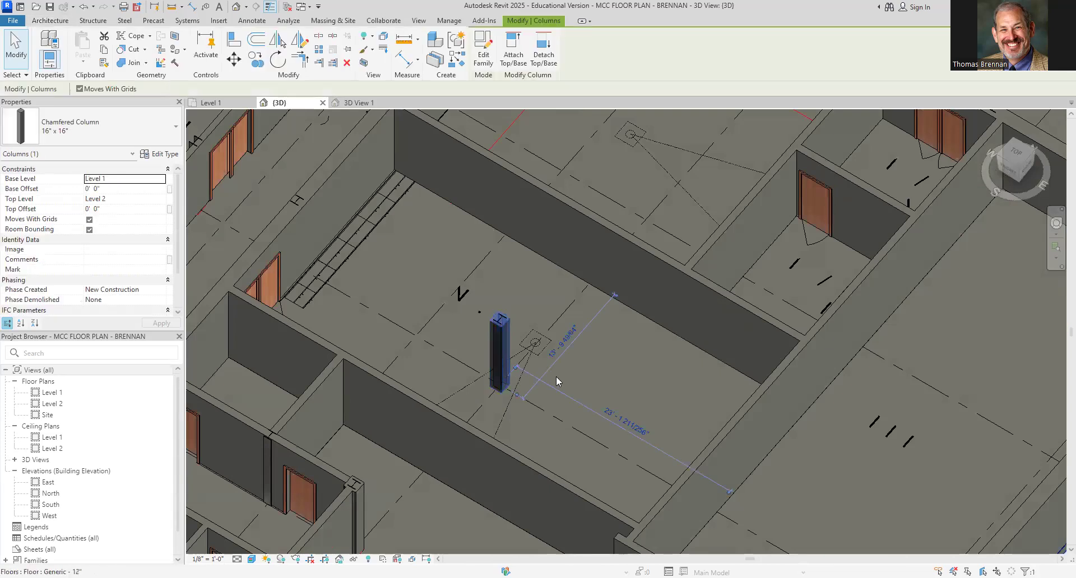
key("Delete")
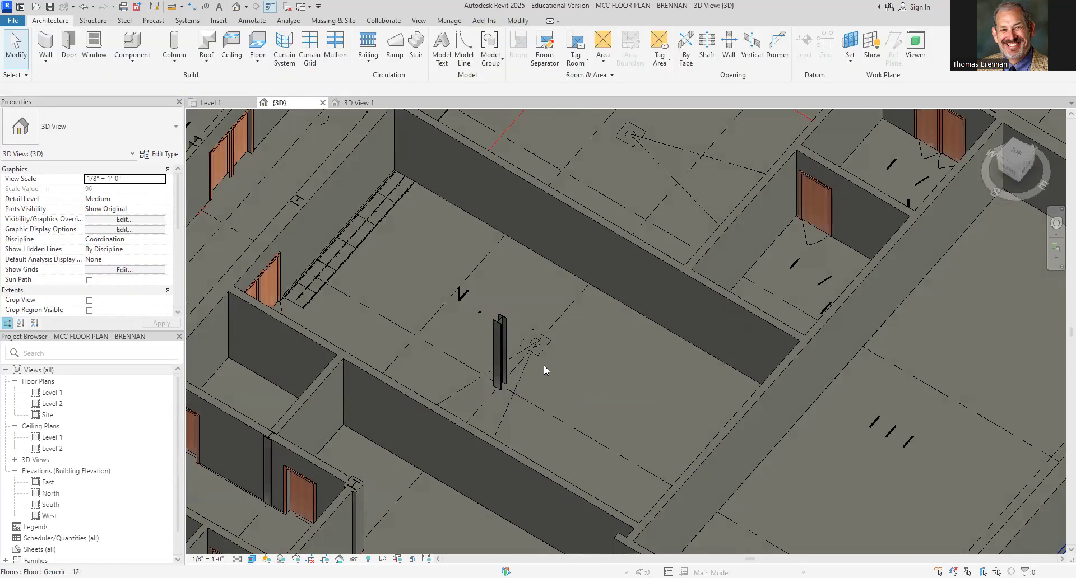
left_click(500, 353)
key("Escape")
Try deleting the freestanding chamfered column and the steel column inside it in the open area farther south, above the double-door entrances.
scroll(578, 381, "down", 3)
middle_click_drag(578, 381, 580, 224)
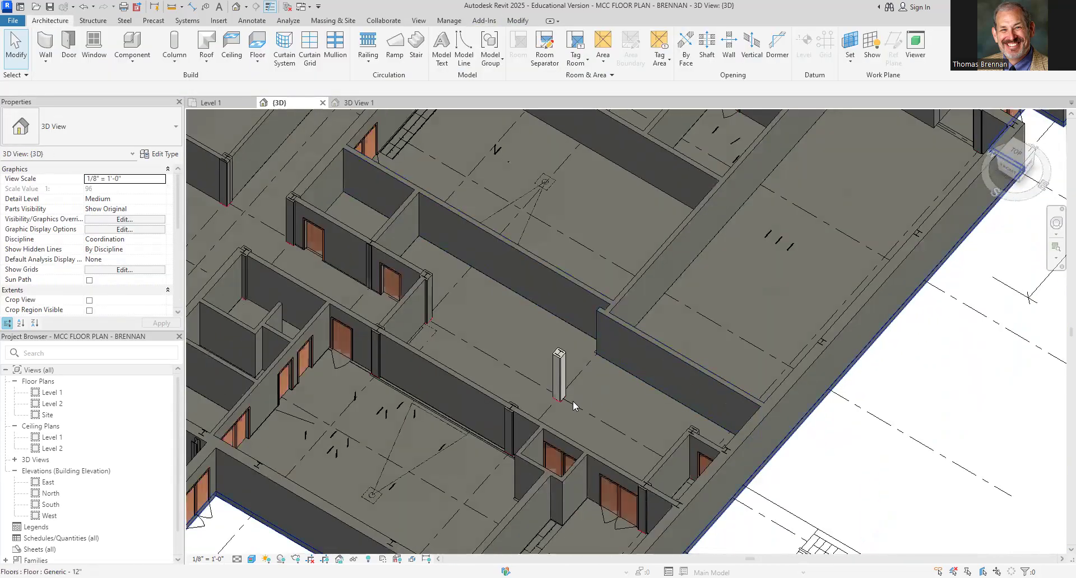
scroll(571, 400, "up", 2)
left_click(550, 367)
key("Delete")
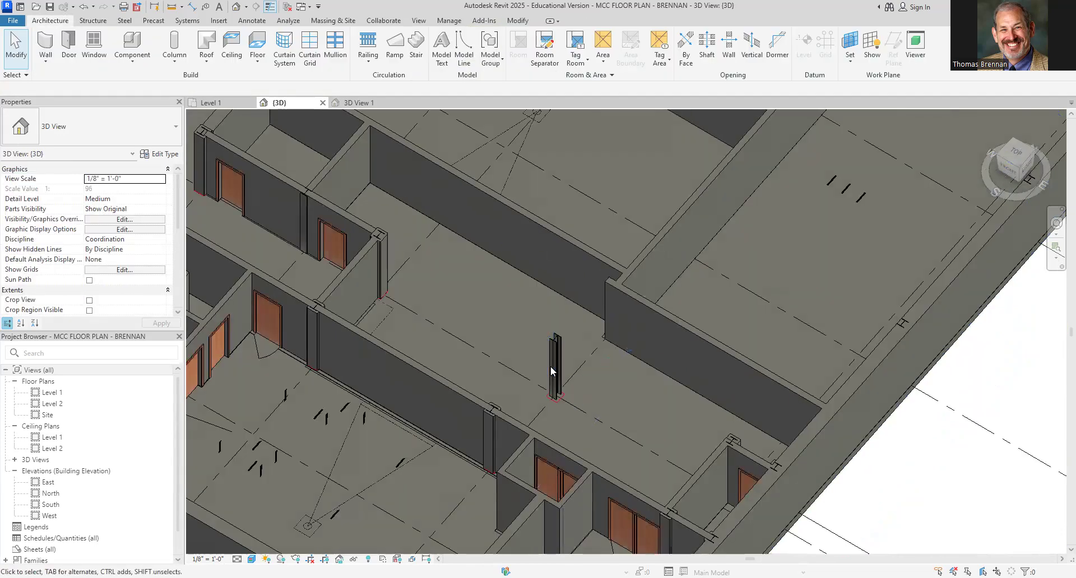
left_click(560, 365)
key("Delete")
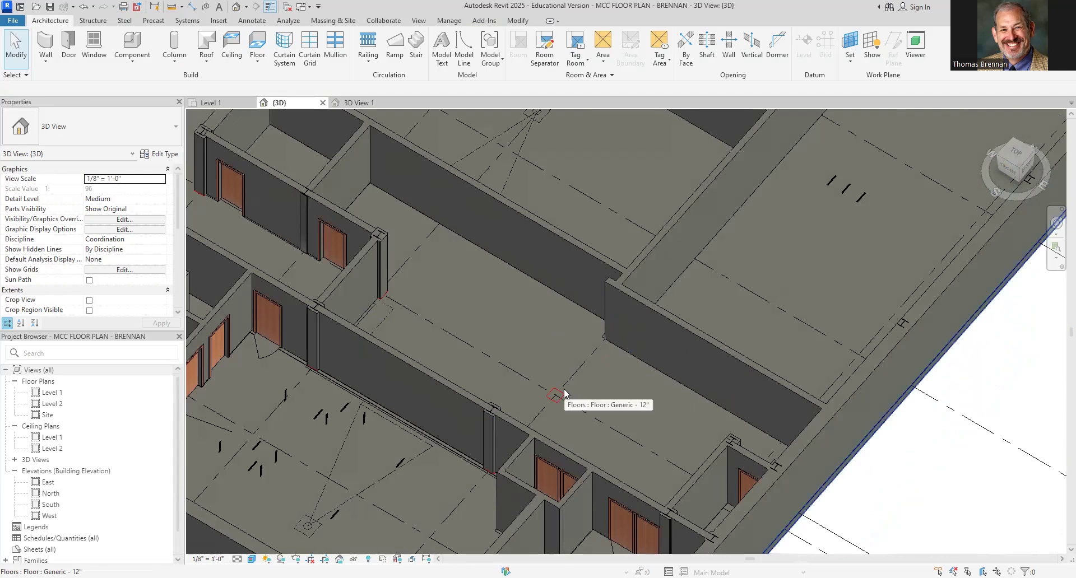
scroll(564, 390, "down", 2)
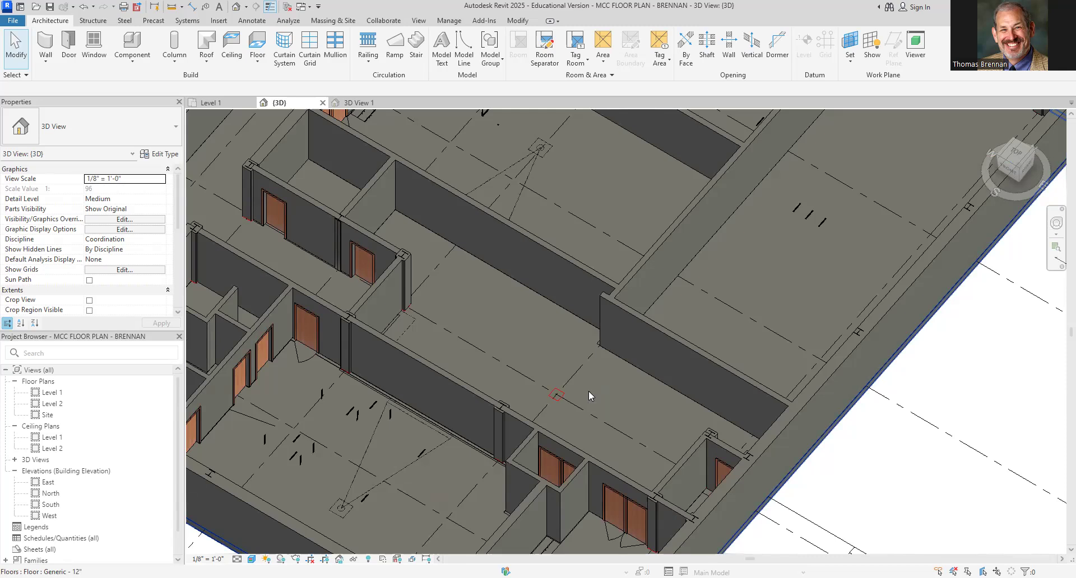
scroll(555, 392, "up", 3)
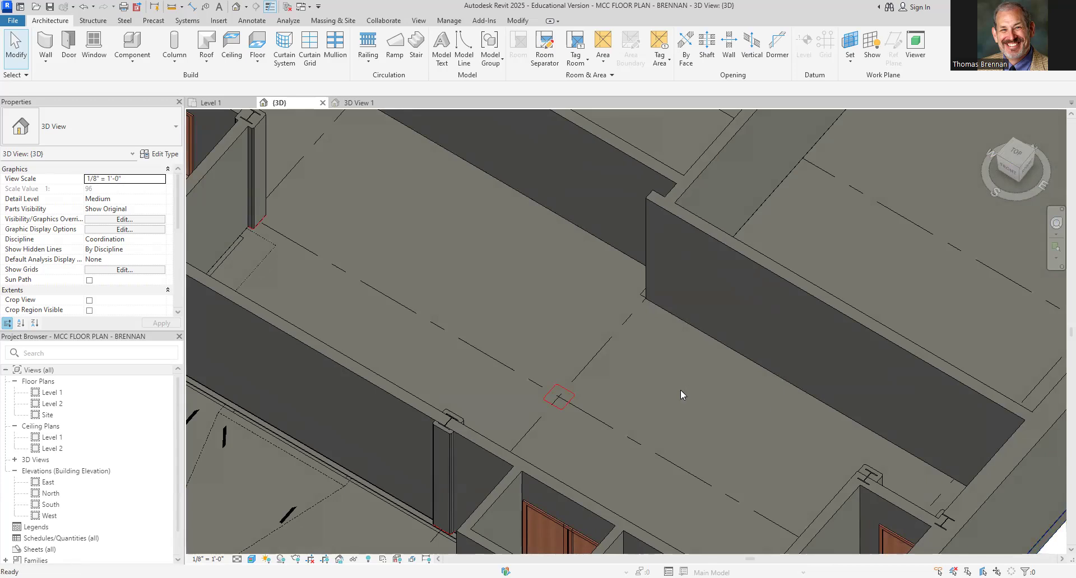
scroll(680, 389, "down", 3)
scroll(661, 409, "down", 1)
scroll(658, 416, "down", 2)
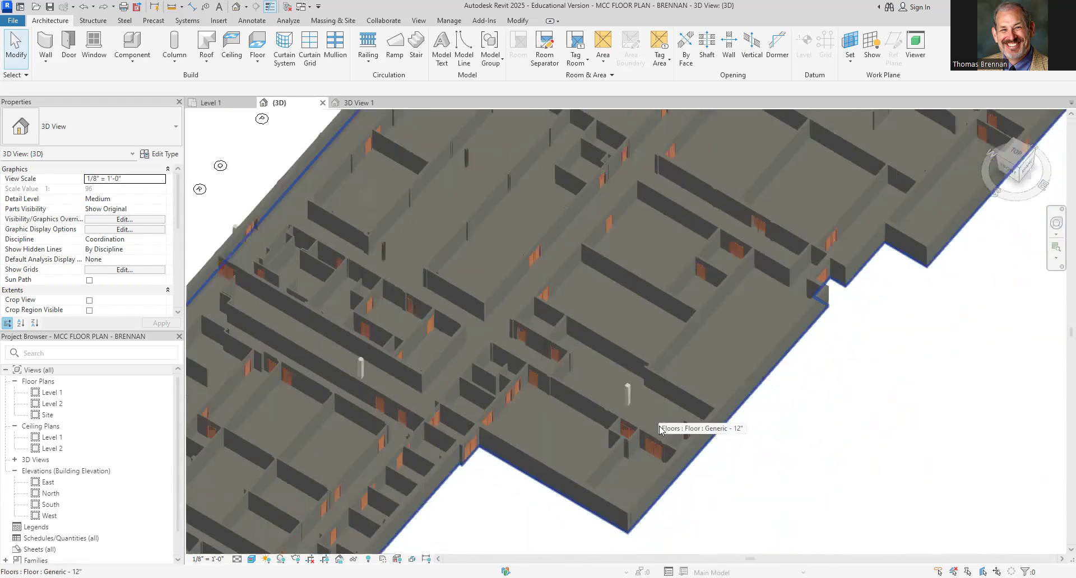
Delete the freestanding column in the long corridor beside the restrooms near the building's south end.
scroll(555, 496, "down", 2)
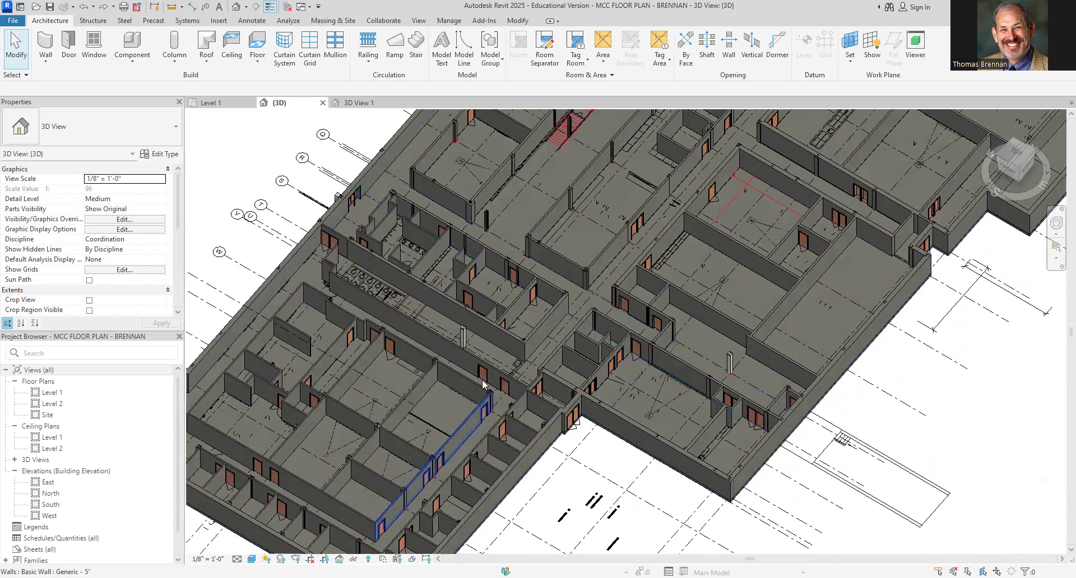
scroll(461, 334, "up", 5)
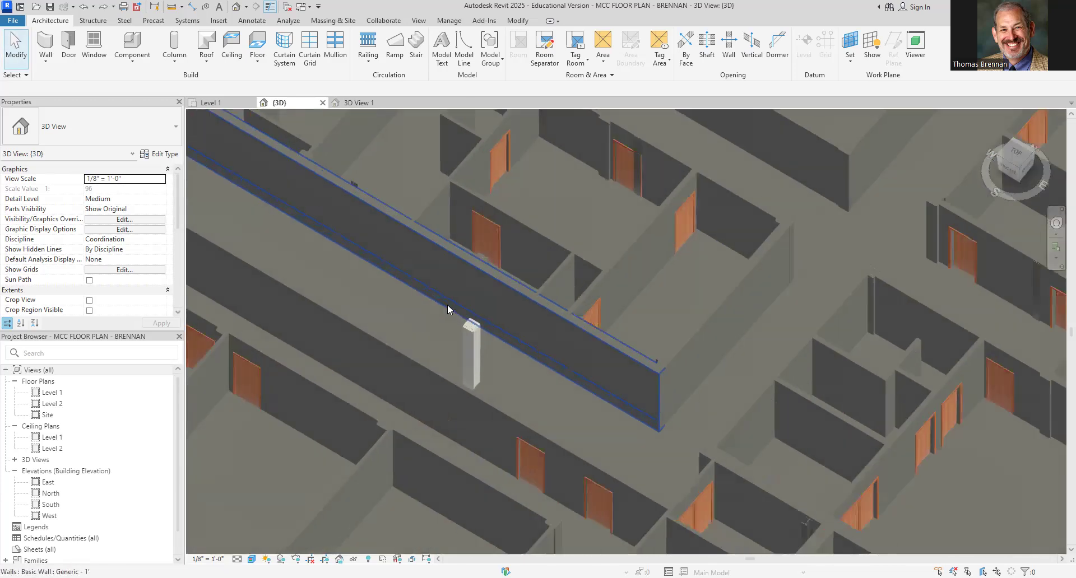
left_click(491, 343)
key("Escape")
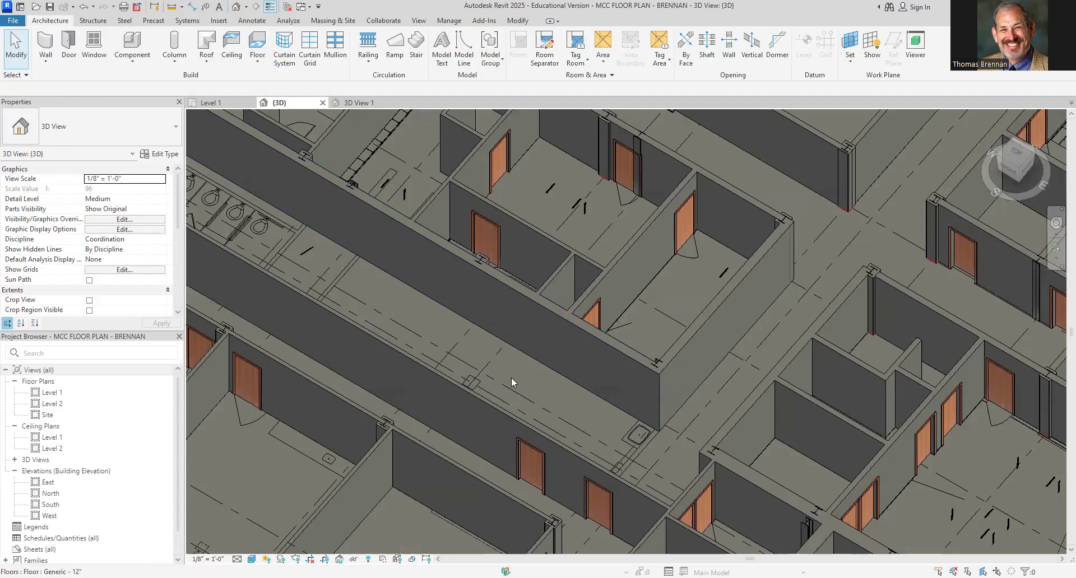
Review the building's south end and the overall model in the 3D view.
scroll(510, 378, "down", 3)
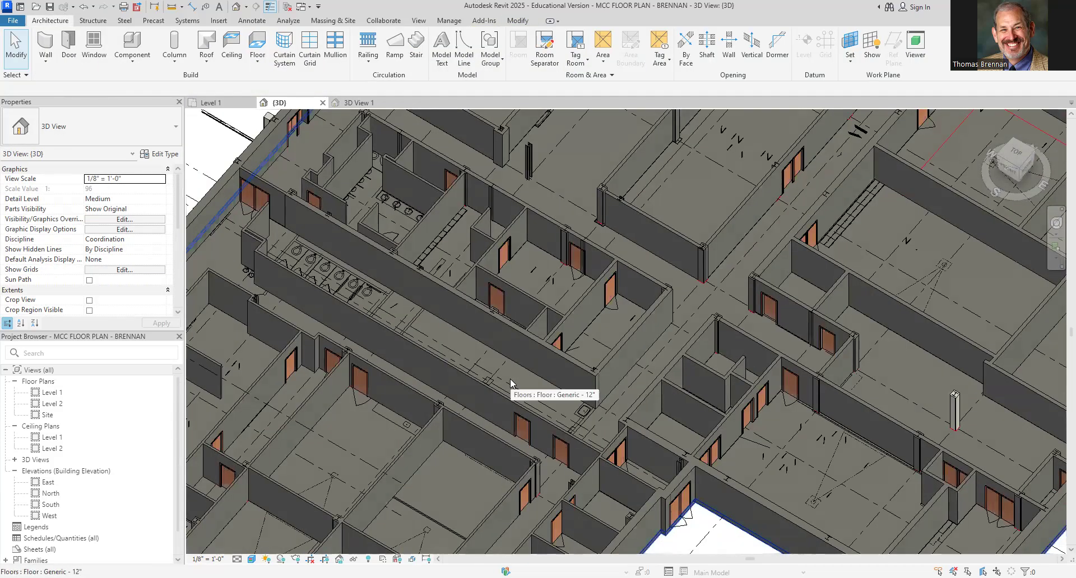
middle_click_drag(510, 379, 644, 287)
scroll(648, 292, "down", 3)
scroll(744, 456, "down", 5)
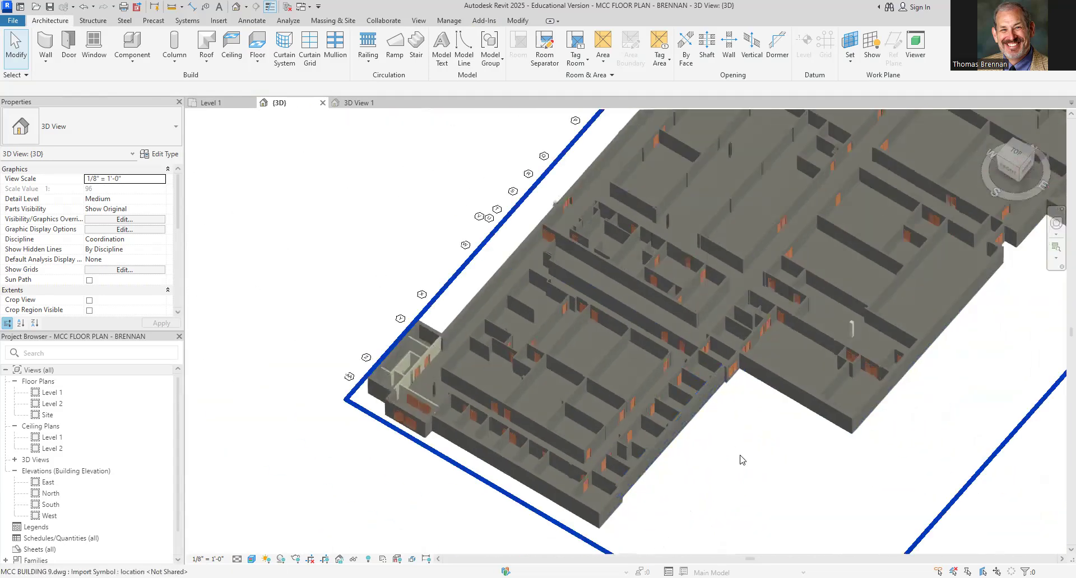
scroll(768, 456, "down", 3)
middle_click_drag(873, 480, 769, 500)
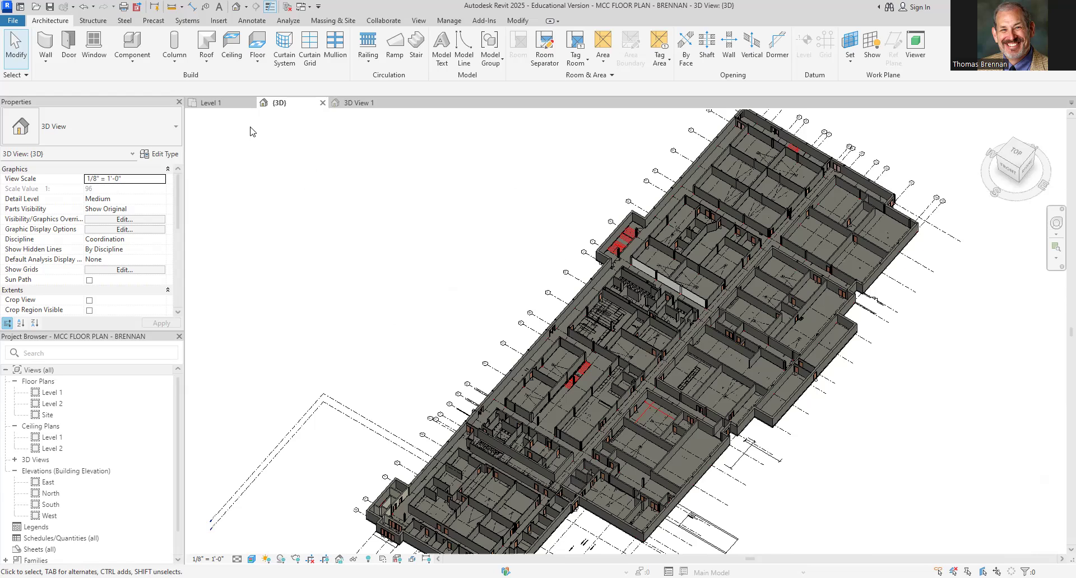
Save the MCC floor plan project and close it.
left_click(50, 7)
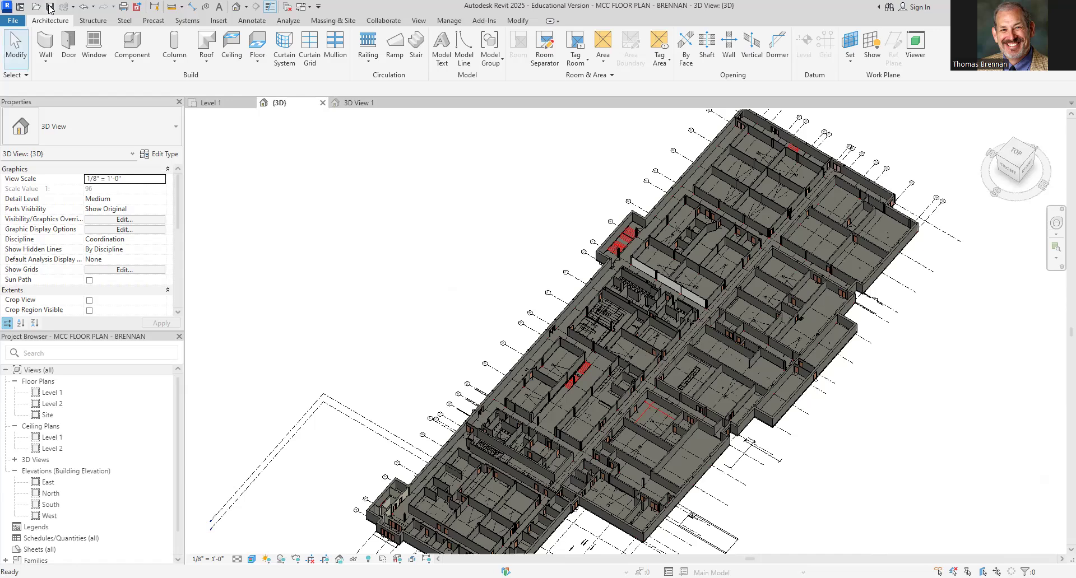
left_click(13, 20)
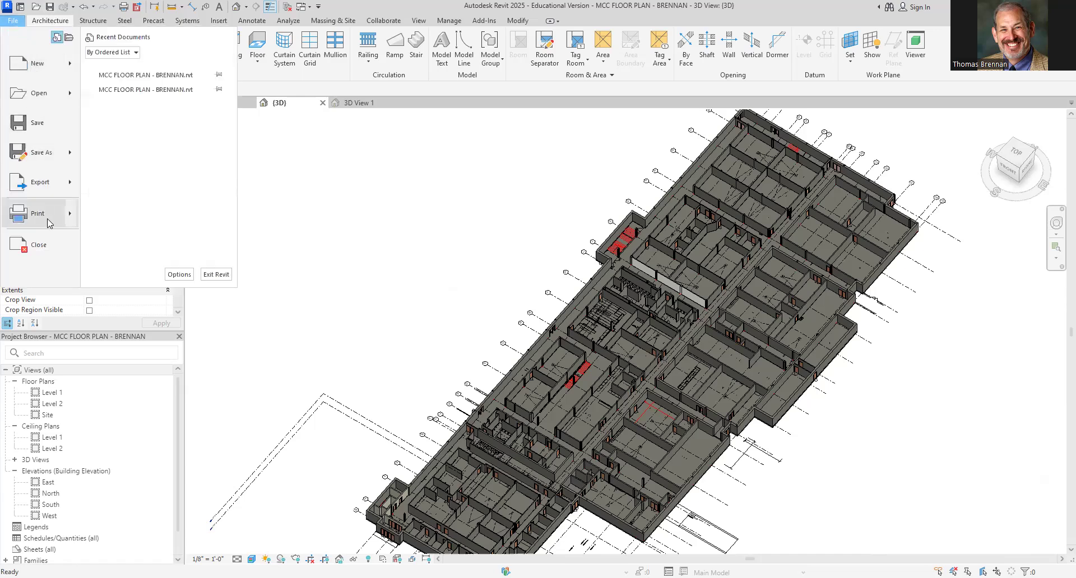
left_click(38, 245)
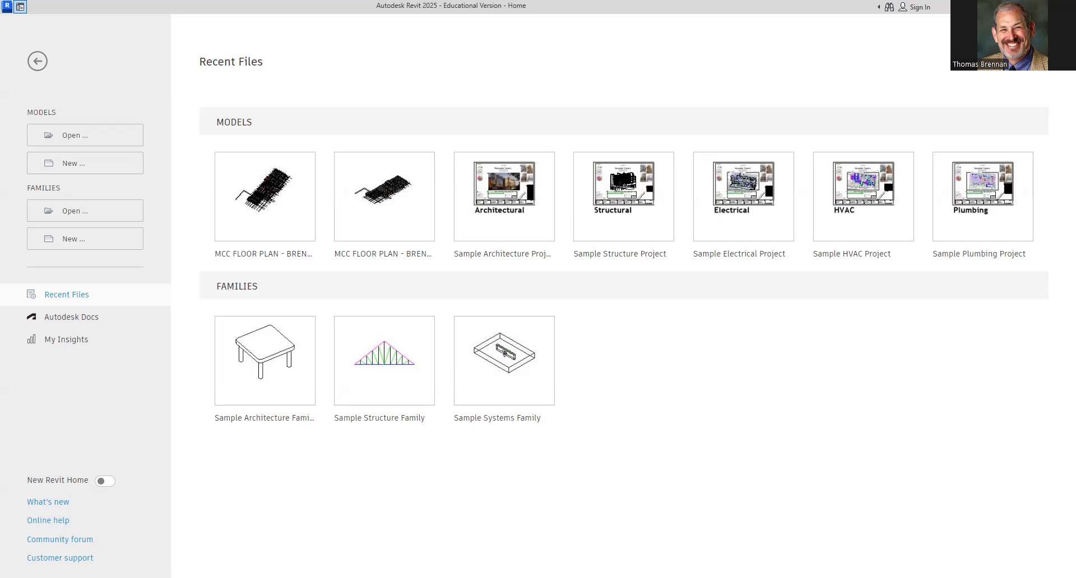
Create a new project from the Revit Sandbox - 2024 template in the Downloads folder.
left_click(66, 164)
left_click(611, 273)
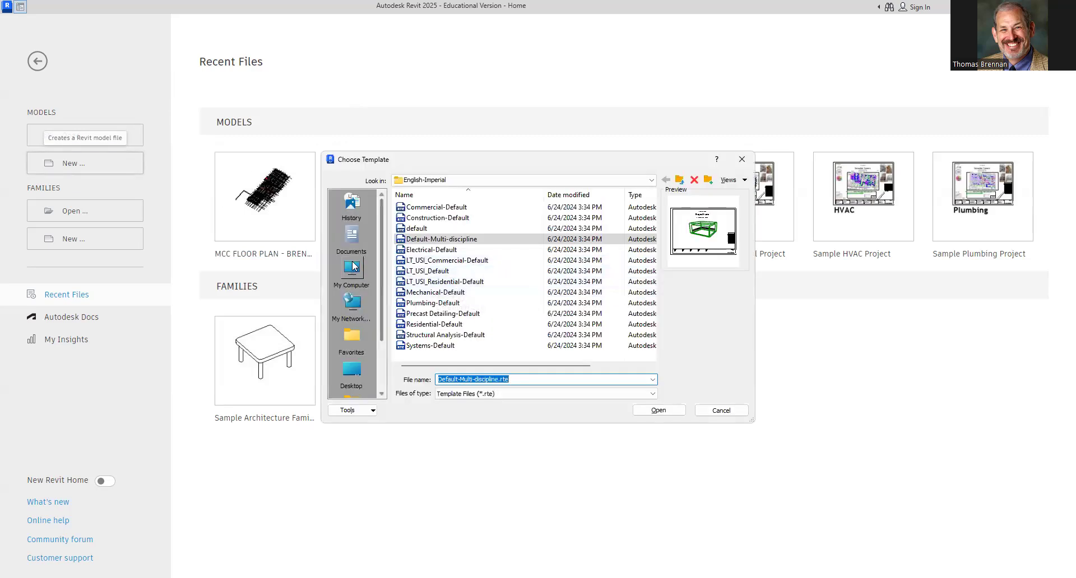
left_click(354, 370)
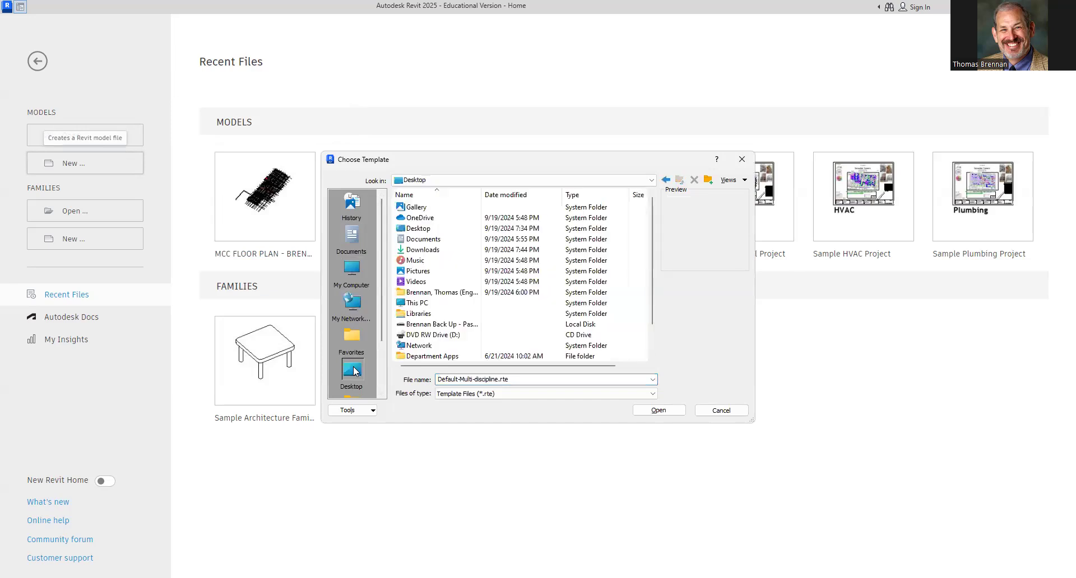
double_click(423, 250)
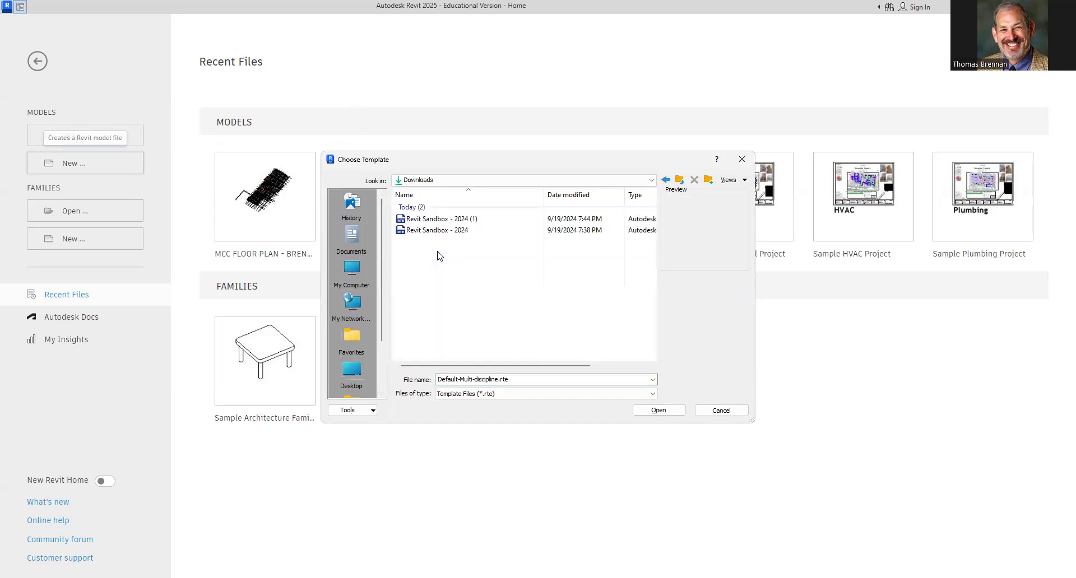
left_click(433, 231)
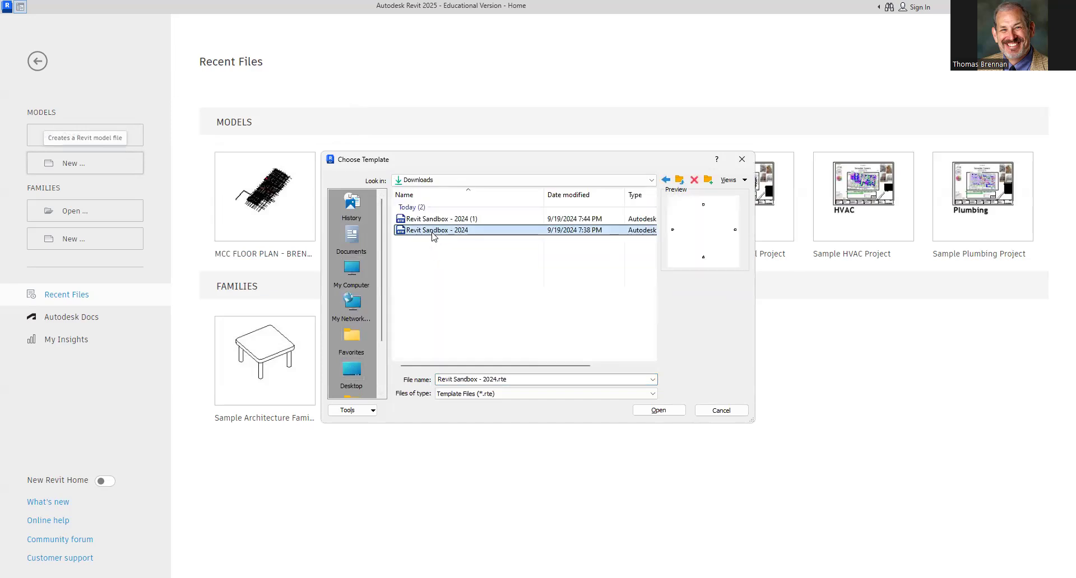
double_click(433, 235)
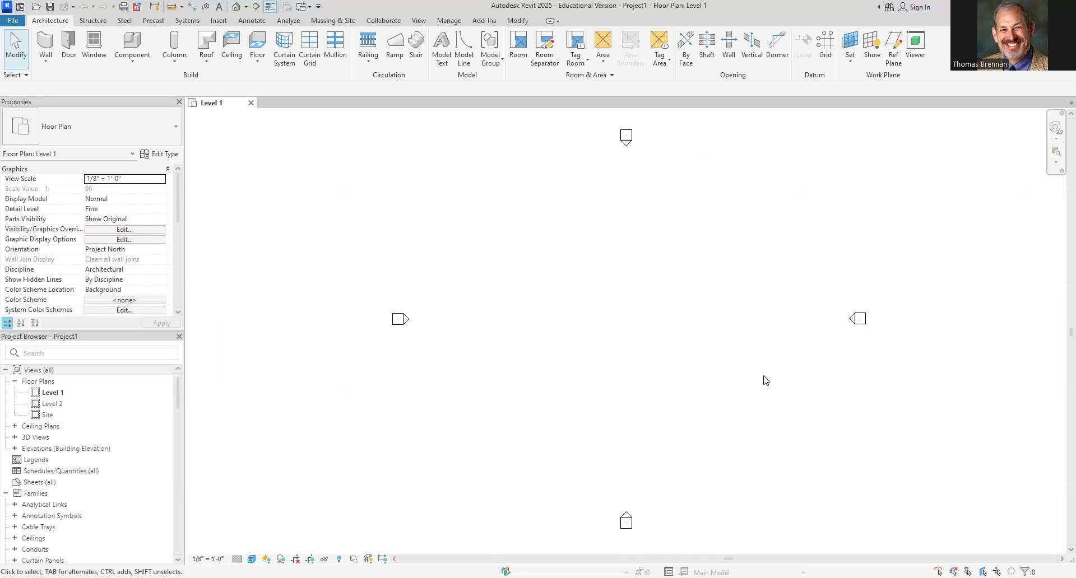
Draw a rectangle of Cedar Siding Wall about 39'-6" wide and 49'-0" deep on Level 1, between the elevation markers.
left_click(47, 60)
left_click(81, 82)
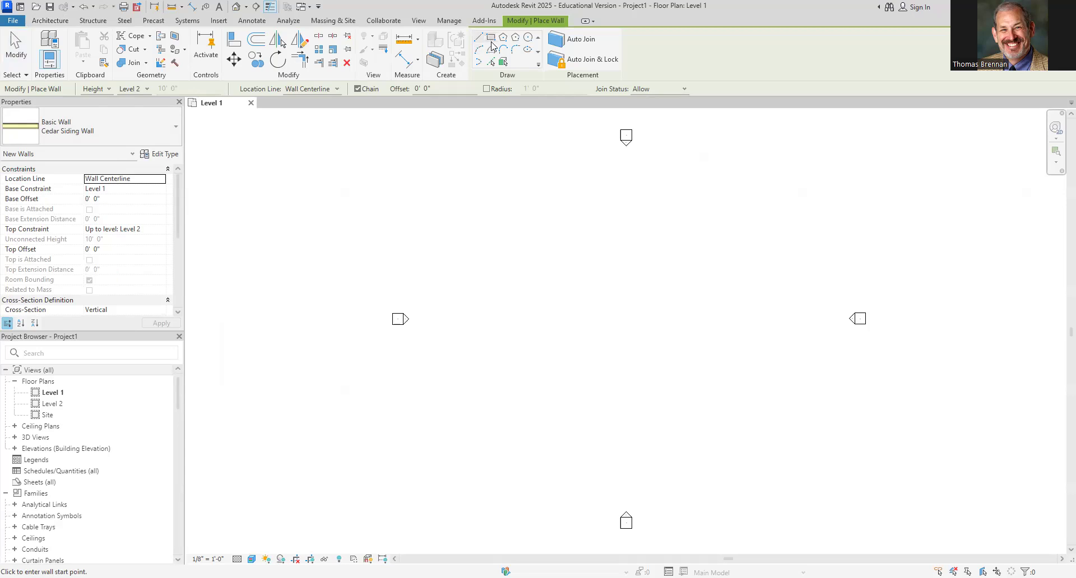
left_click(491, 41)
left_click(545, 388)
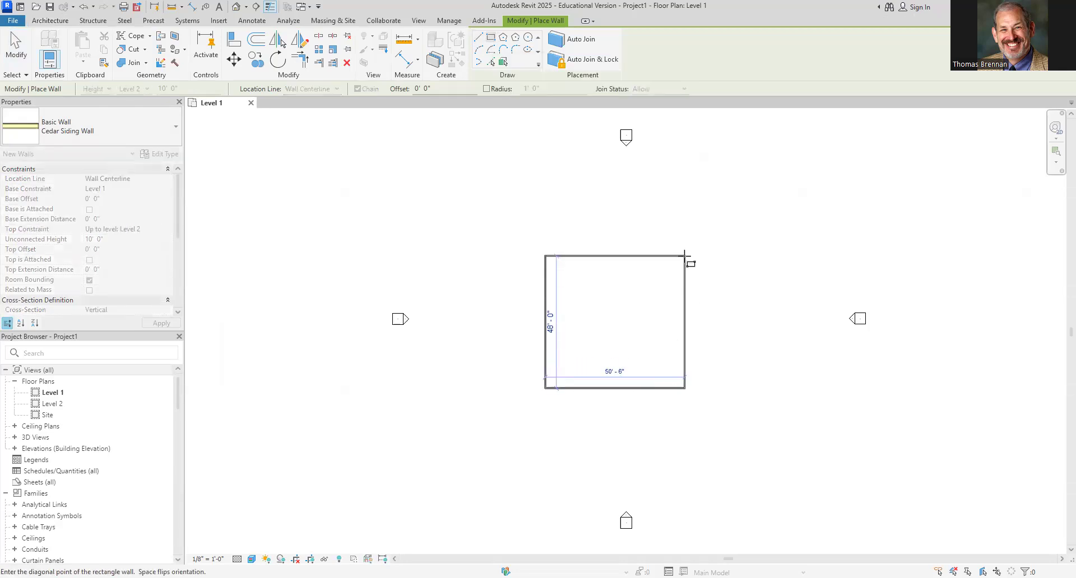
left_click(654, 252)
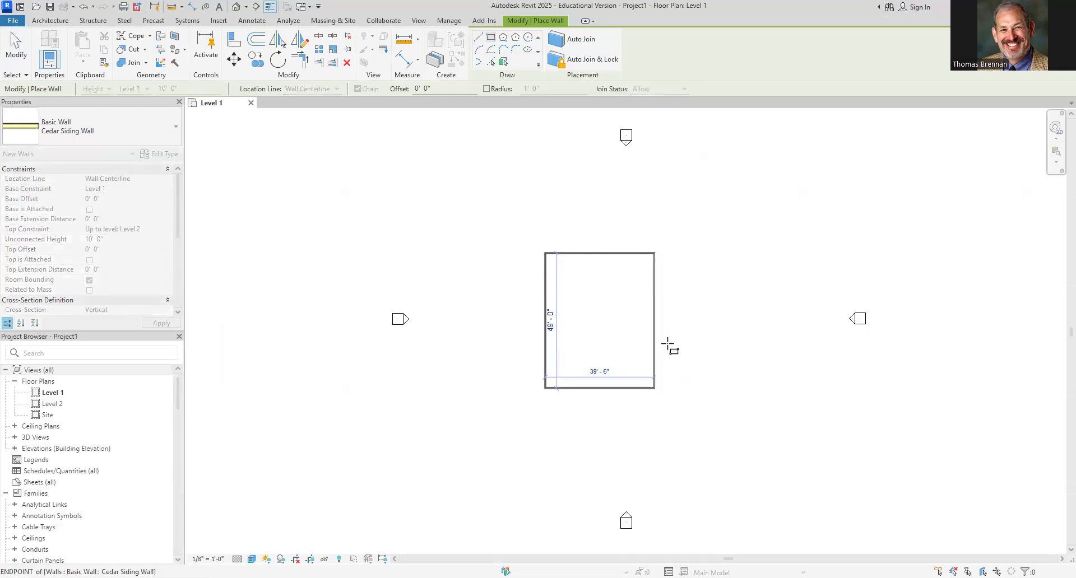
key("Escape")
key("Escape")
scroll(614, 411, "up", 2)
middle_click_drag(614, 411, 616, 483)
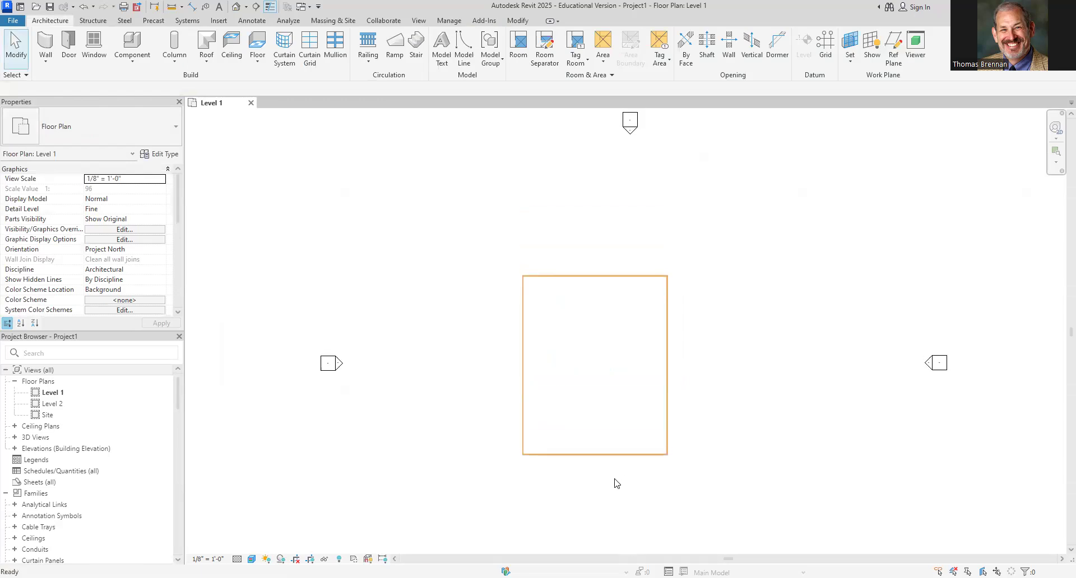
Move the rectangle's south wall to set its distance from the north wall to 25'.
left_click(621, 454)
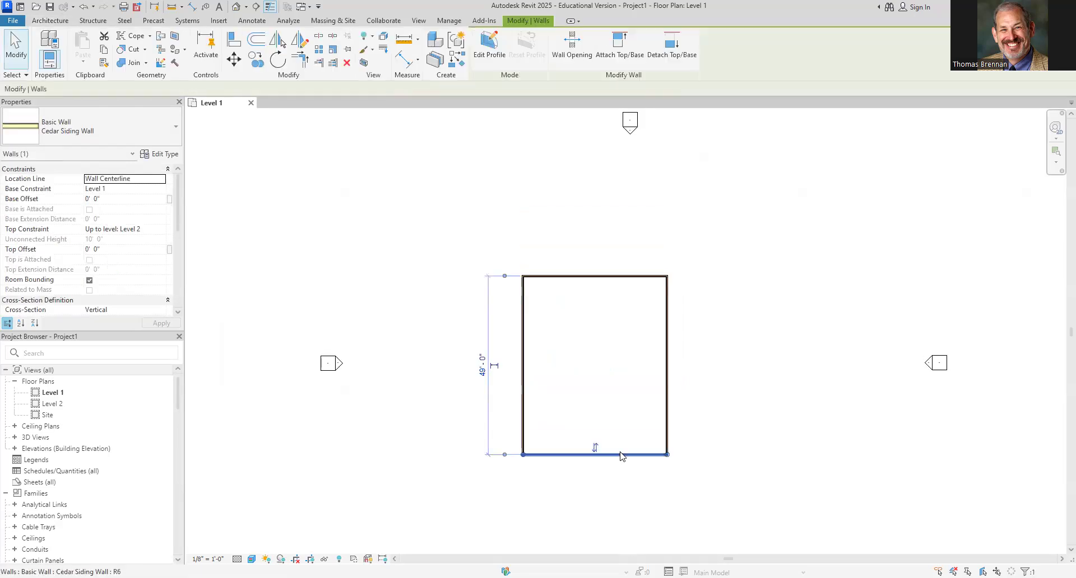
left_click(478, 370)
type("25")
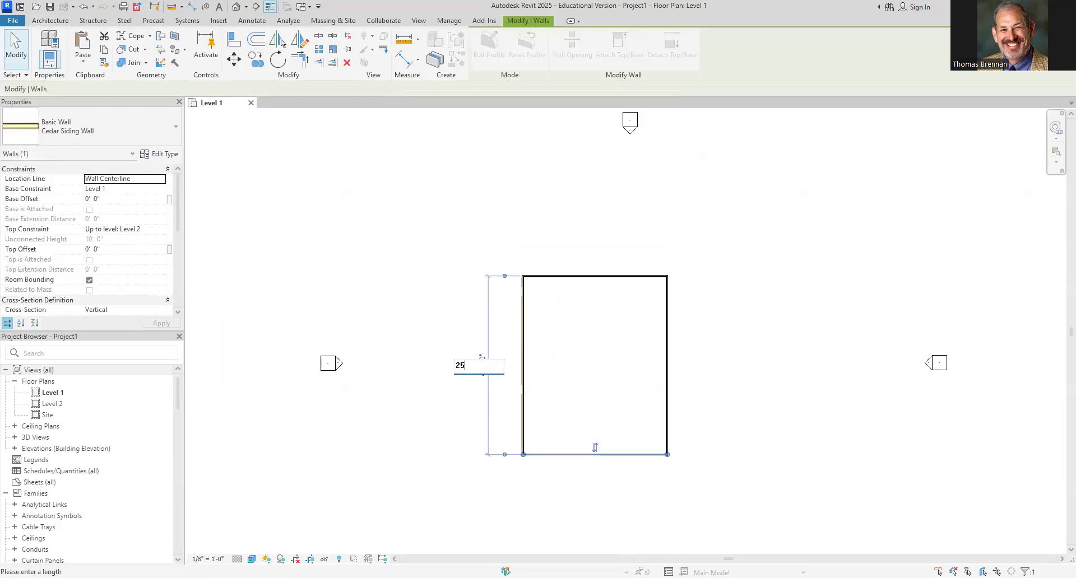
key("Return")
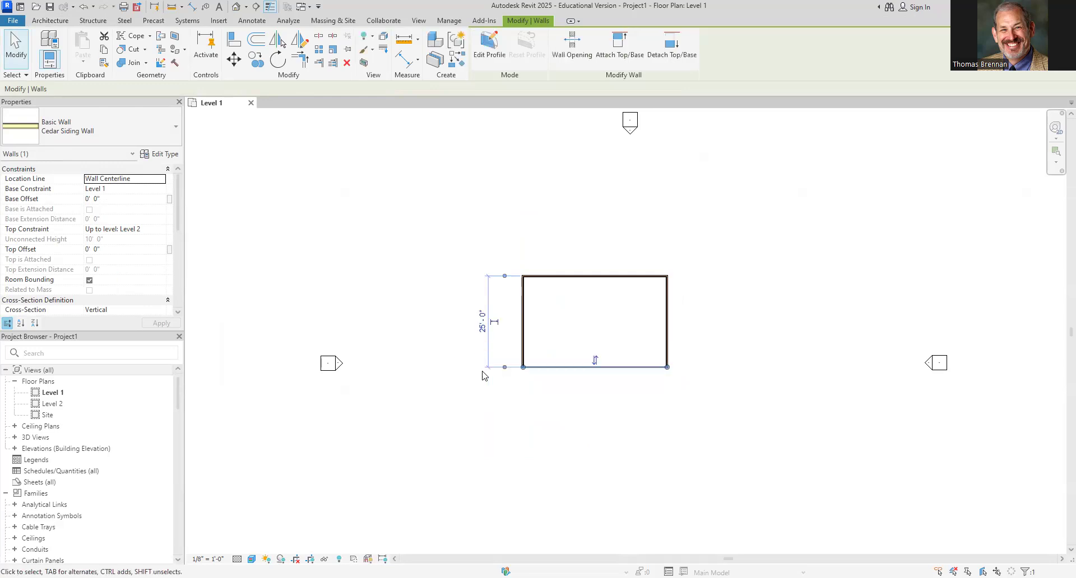
Move the rectangle's east wall to set its distance from the west wall to 25'.
left_click(666, 301)
left_click(595, 396)
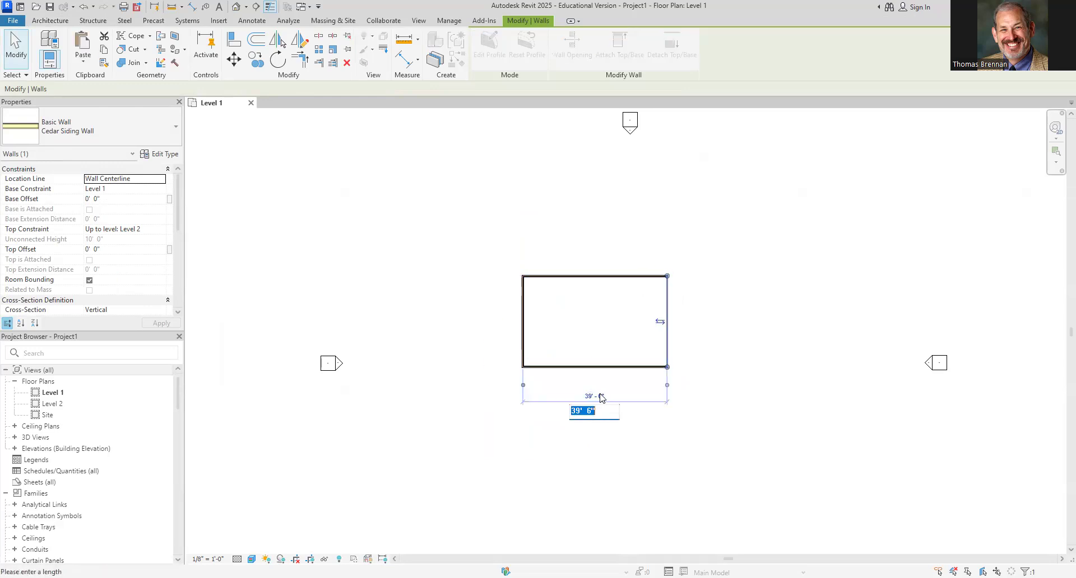
type("25")
key("Return")
left_click(700, 368)
scroll(559, 310, "up", 3)
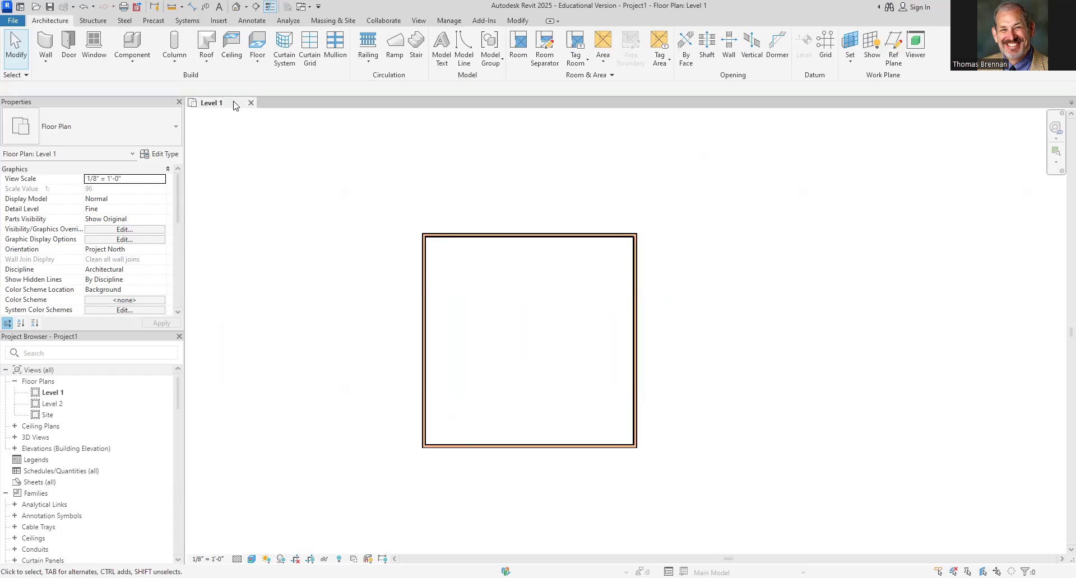
Open the default 3D view and delete the asphalt shingle roof overlapping the walls.
left_click(236, 8)
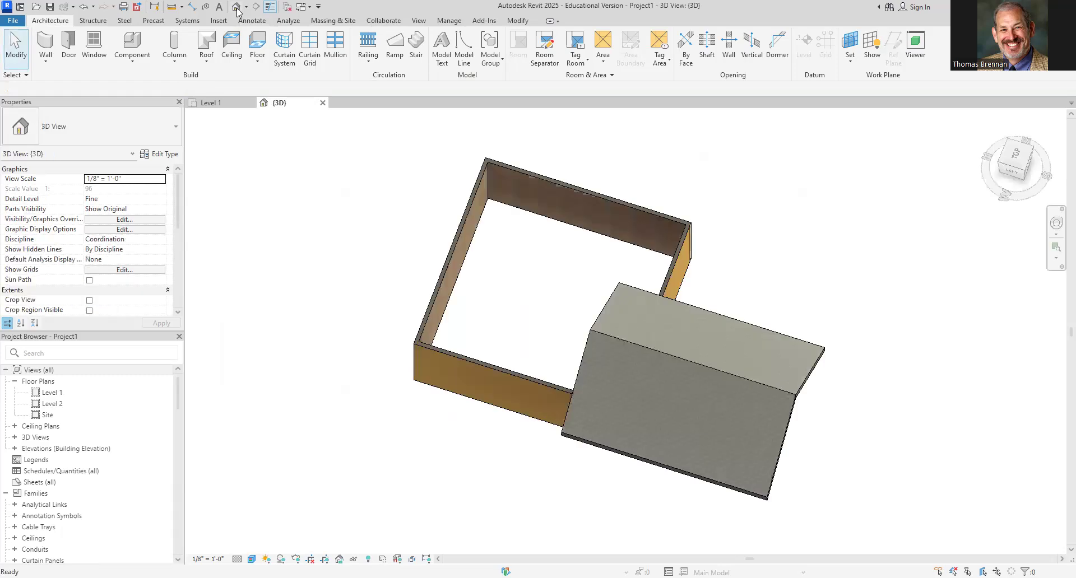
scroll(850, 361, "up", 2)
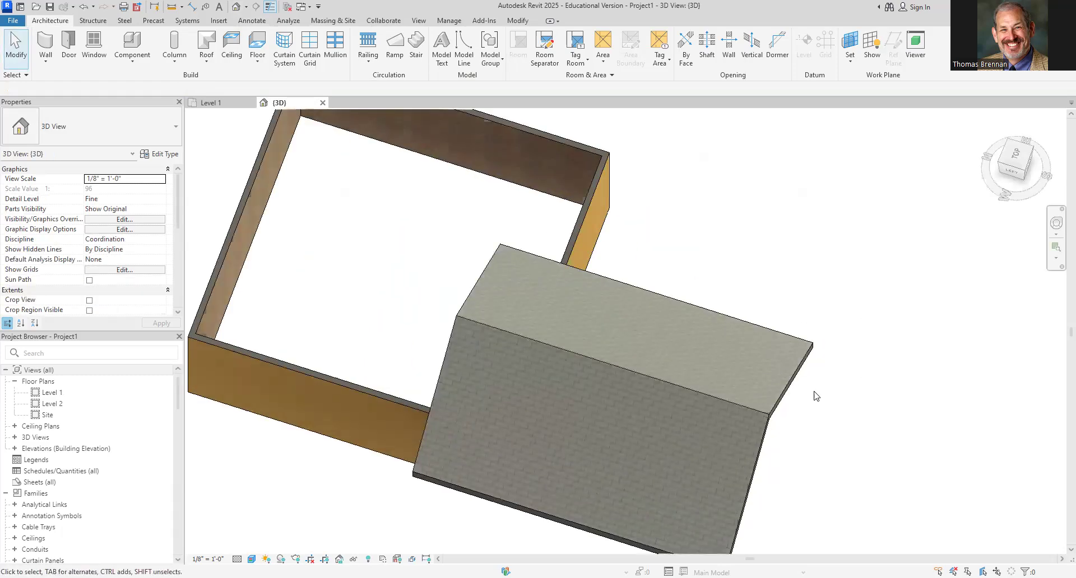
left_click(779, 397)
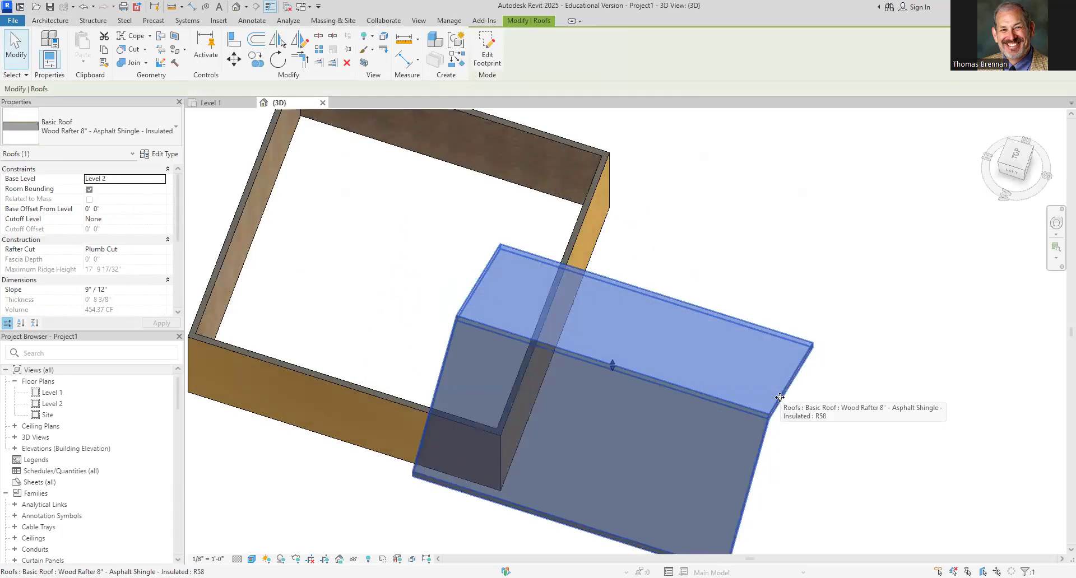
key("Delete")
middle_click_drag(661, 441, 801, 505)
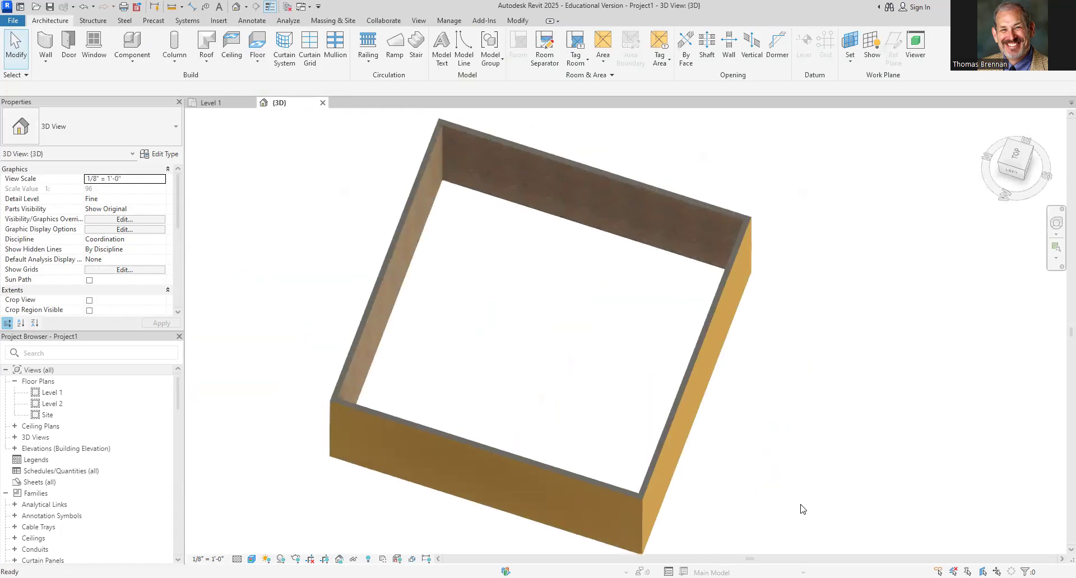
Inspect the wall faces in 3D and change the orientation of the enclosure's far wall.
scroll(445, 301, "up", 2)
scroll(469, 303, "down", 4)
scroll(521, 297, "up", 4)
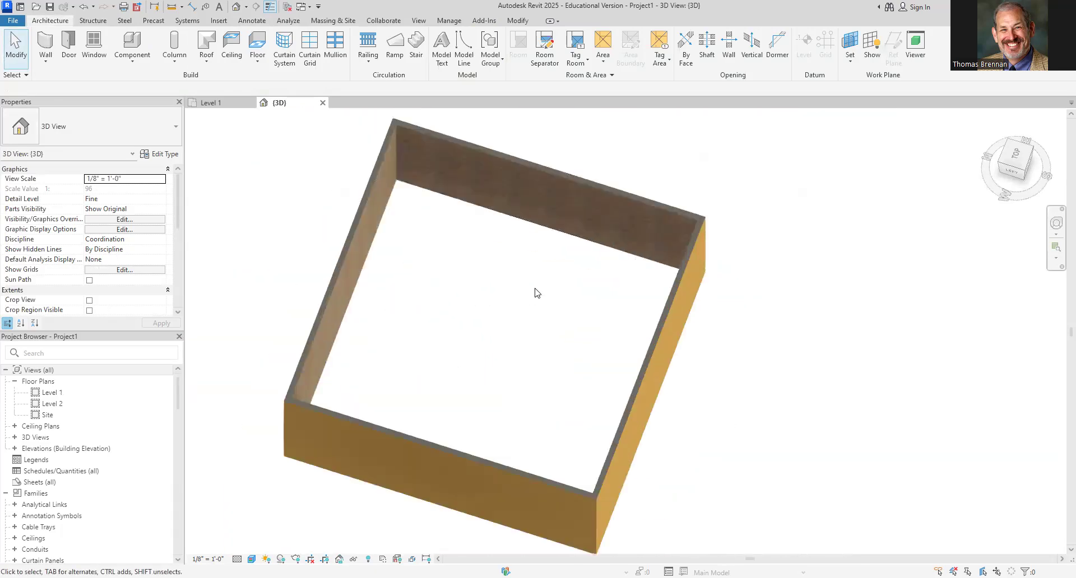
scroll(684, 204, "up", 2)
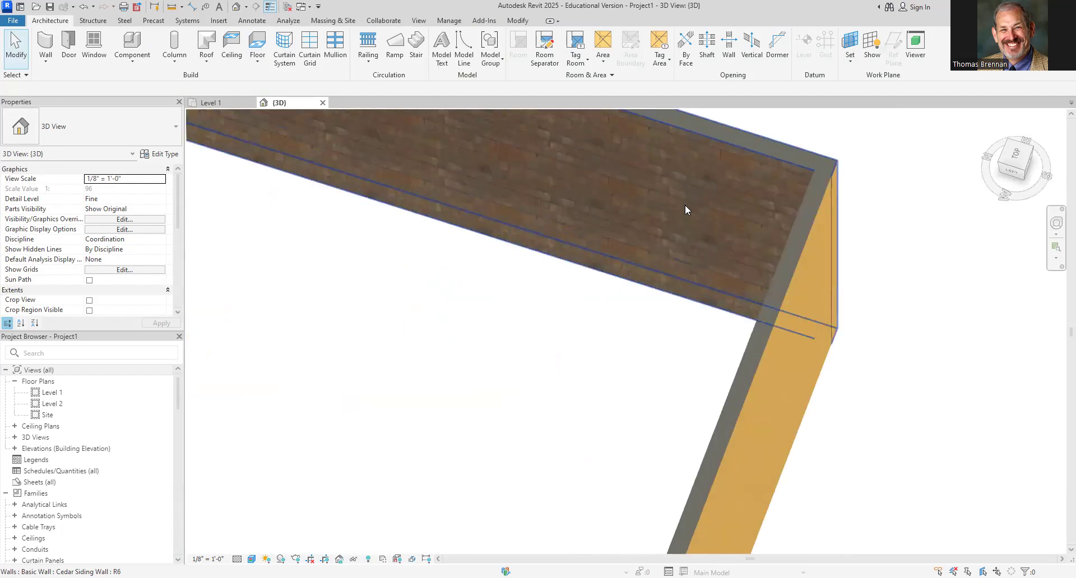
scroll(674, 224, "down", 3)
scroll(673, 225, "down", 4)
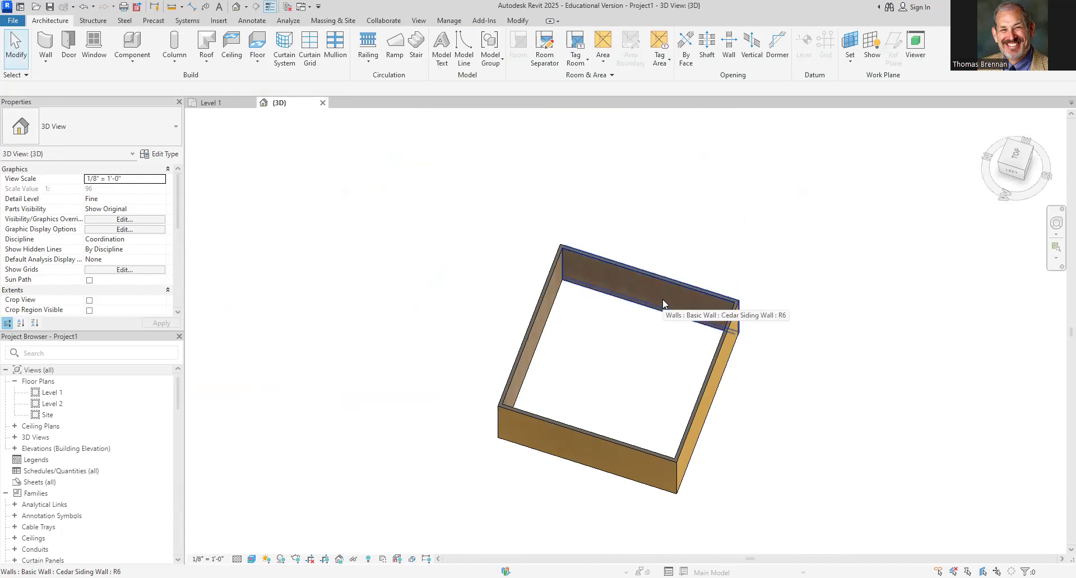
left_click(662, 299)
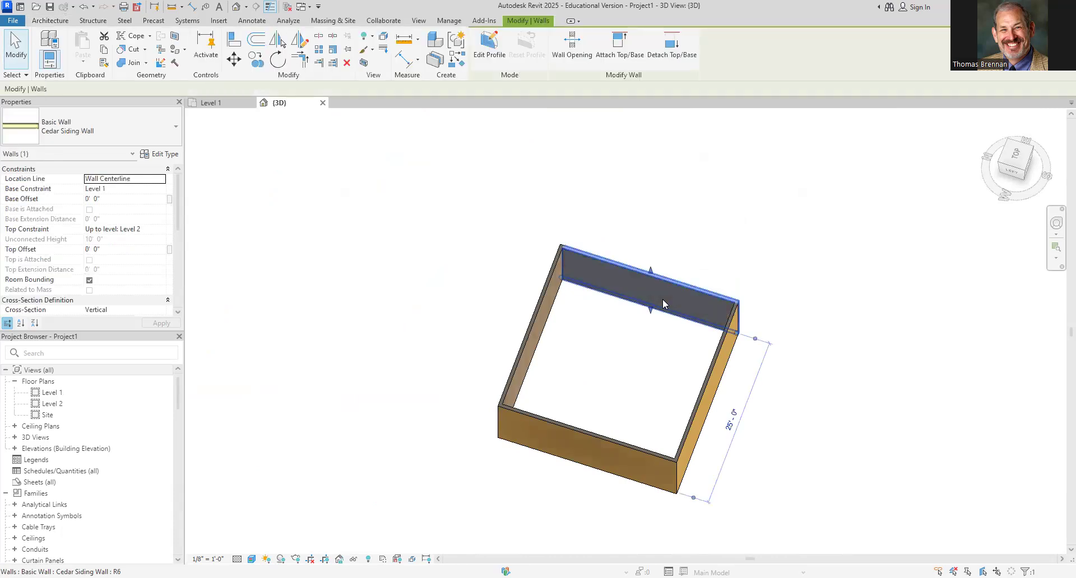
right_click(662, 304)
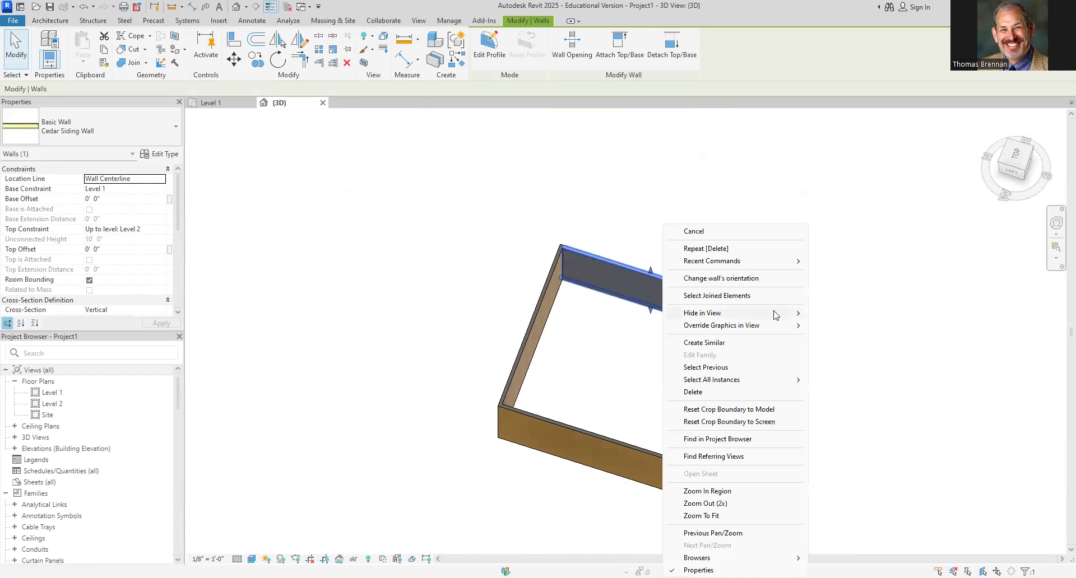
left_click(721, 278)
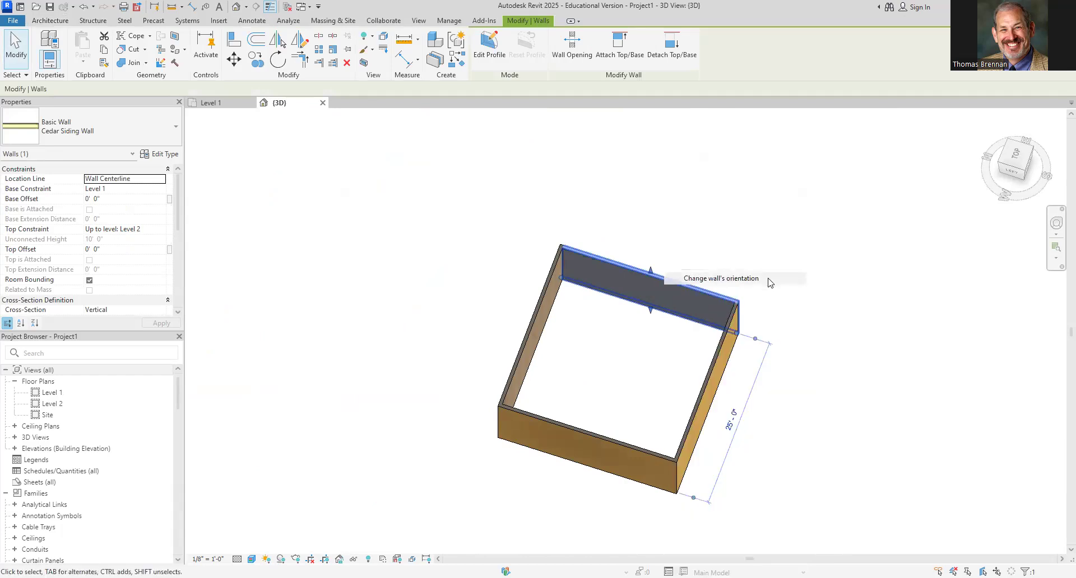
Change the orientation of the left-hand wall of the square enclosure.
left_click(538, 325)
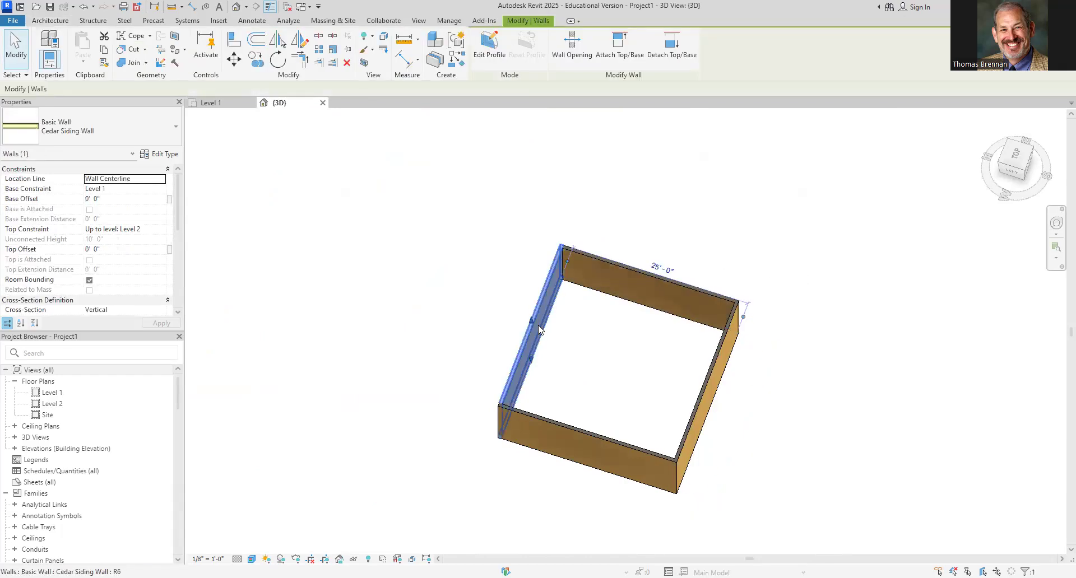
right_click(538, 325)
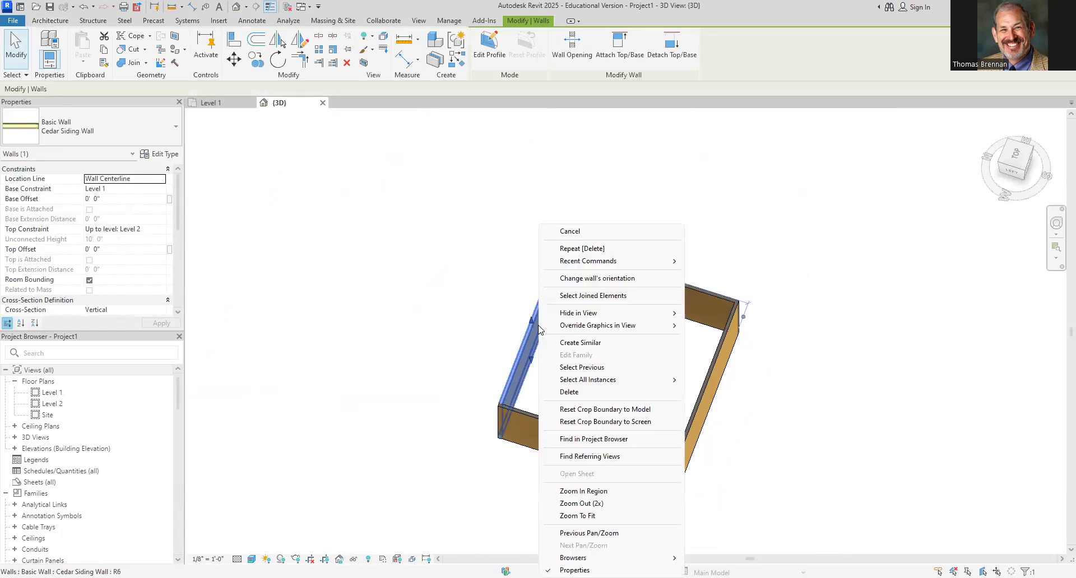
left_click(594, 282)
Change the orientation of the right-hand wall of the square enclosure.
left_click(677, 381)
left_click(706, 383)
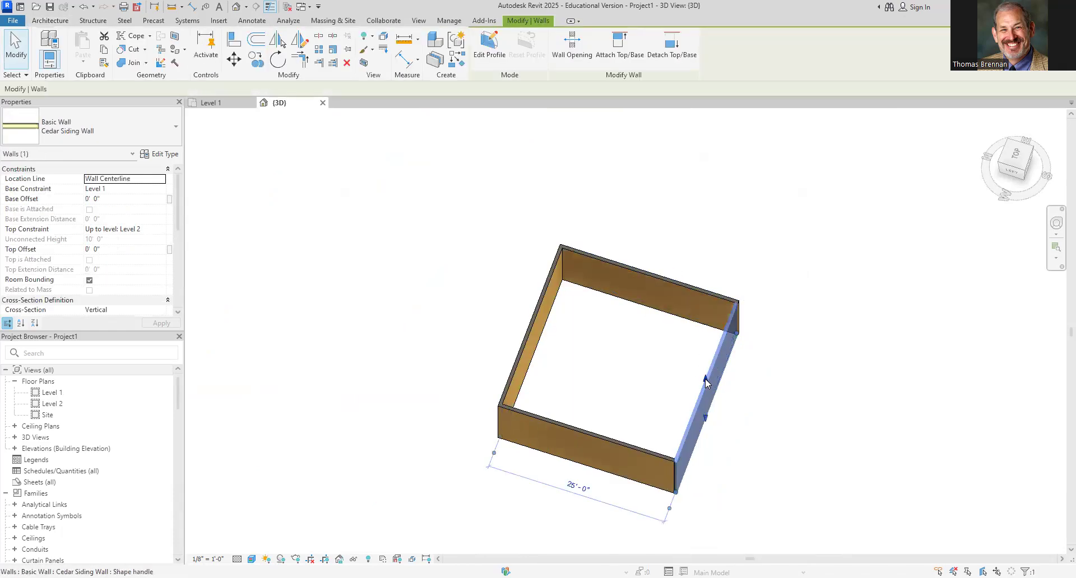
right_click(706, 383)
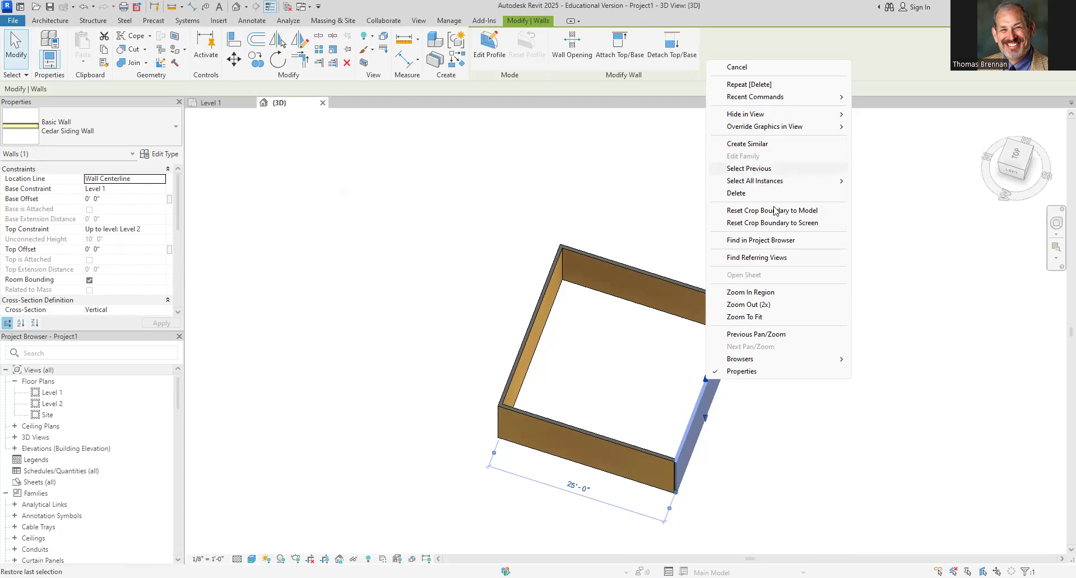
left_click(749, 168)
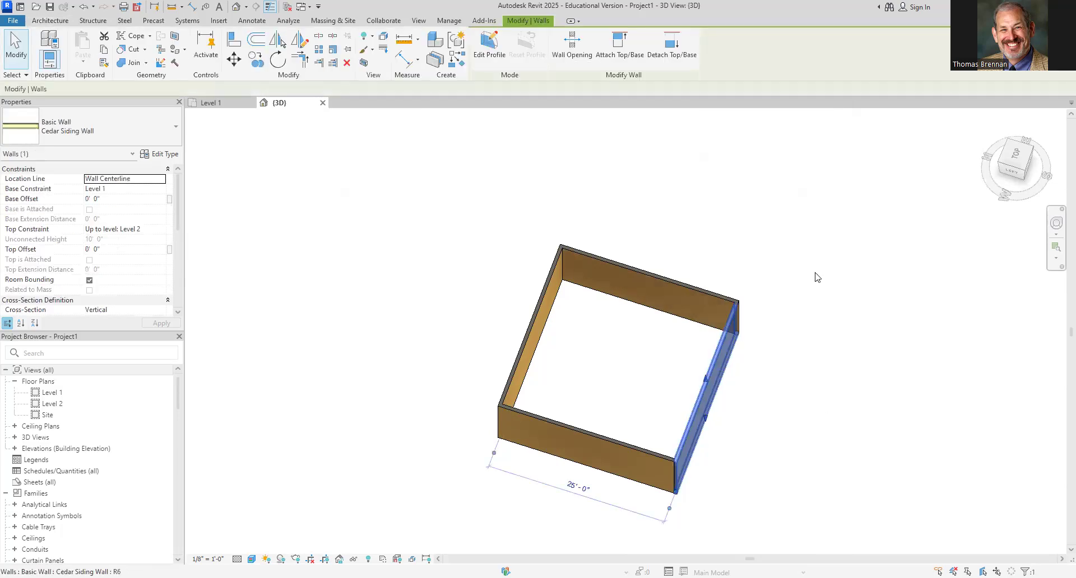
right_click(703, 396)
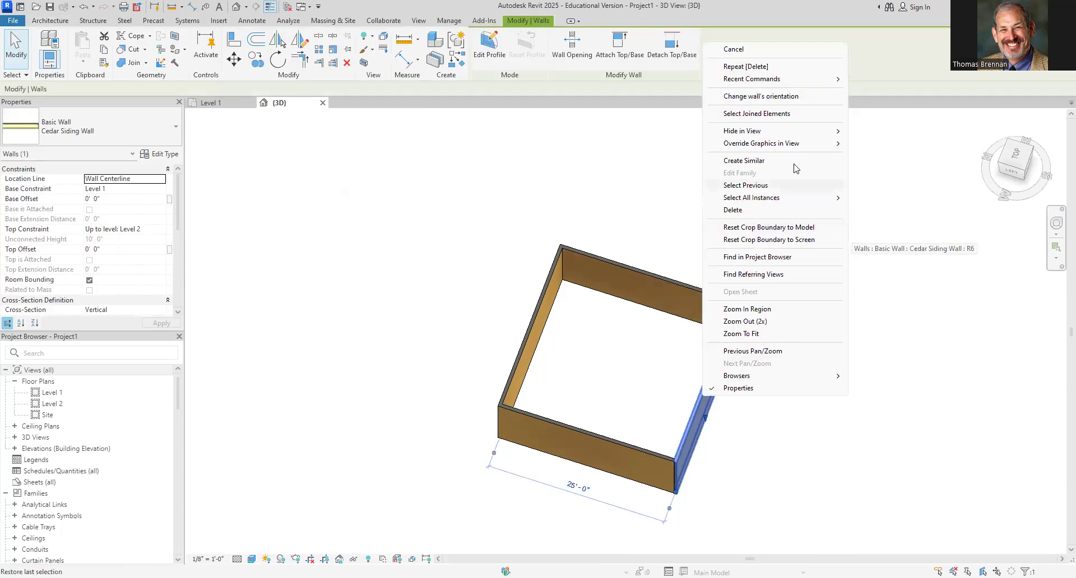
left_click(802, 100)
left_click(820, 422)
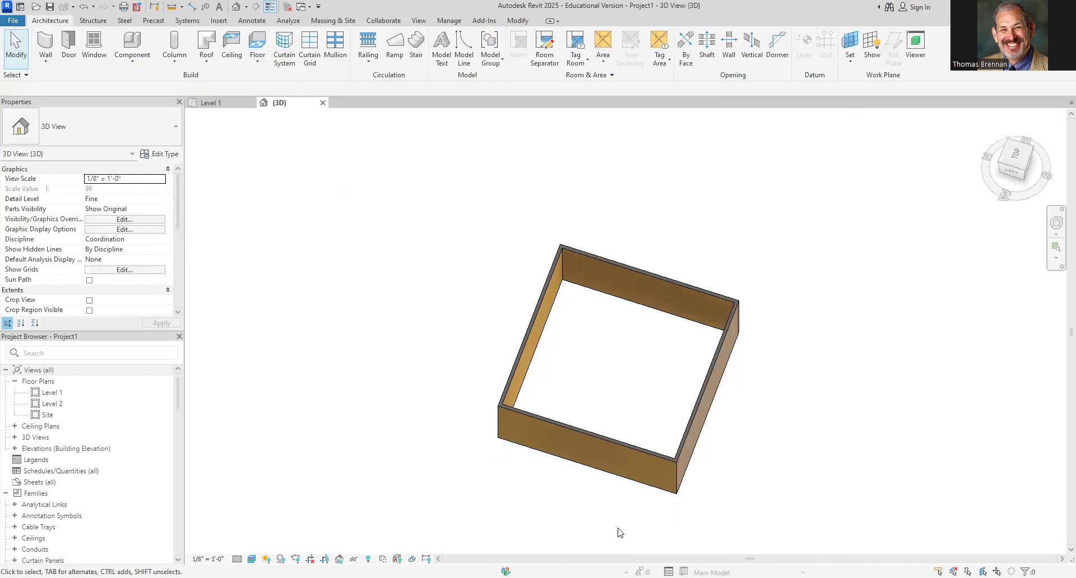
Change the orientation of the near wall of the square enclosure and inspect the siding faces in 3D.
left_click(615, 443)
right_click(615, 442)
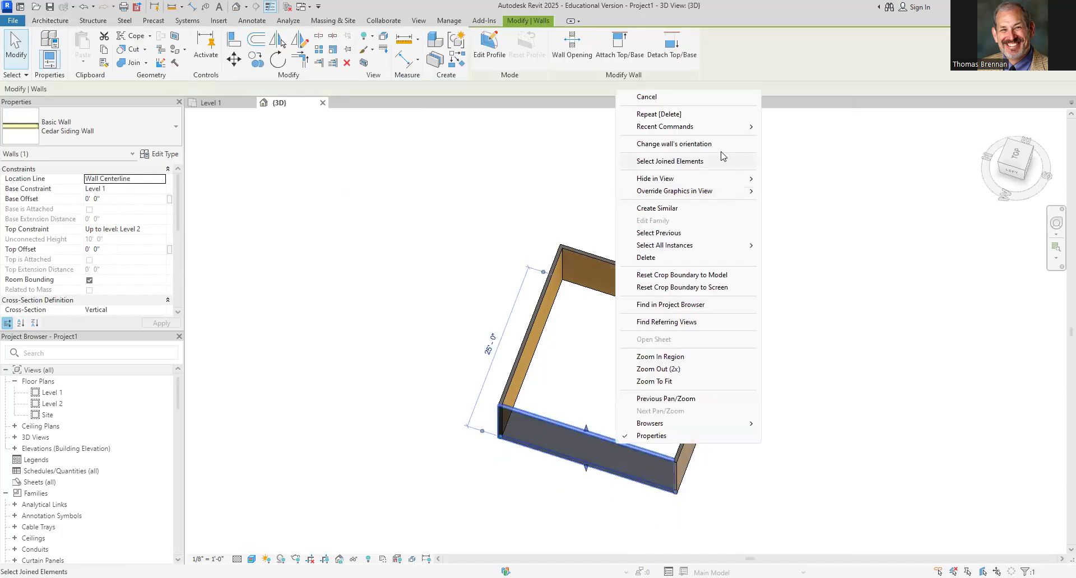
left_click(722, 150)
left_click(806, 459)
middle_click_drag(752, 446, 654, 545, "shift")
scroll(721, 430, "up", 6)
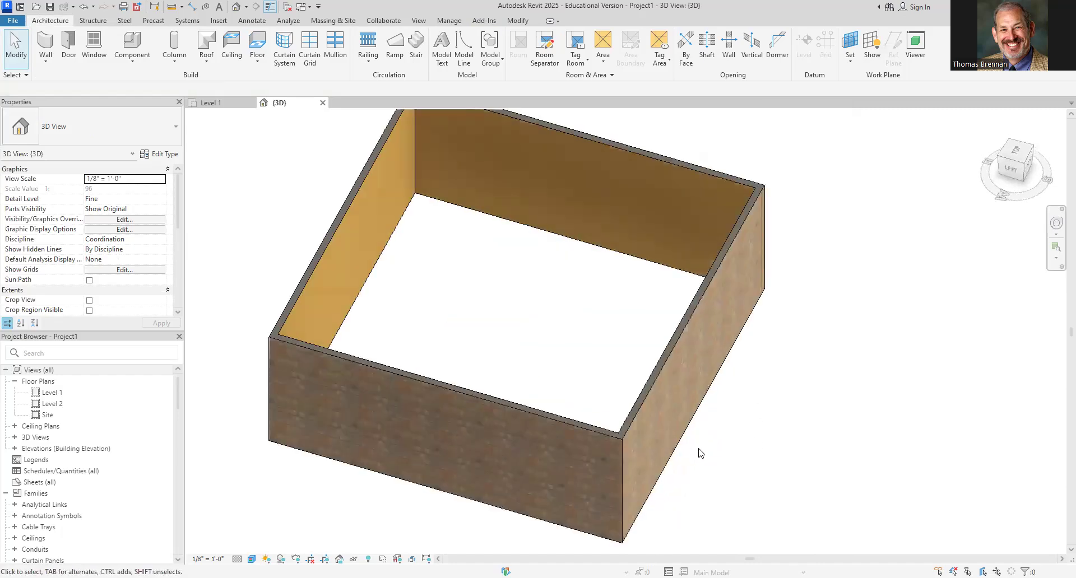
scroll(701, 452, "down", 6)
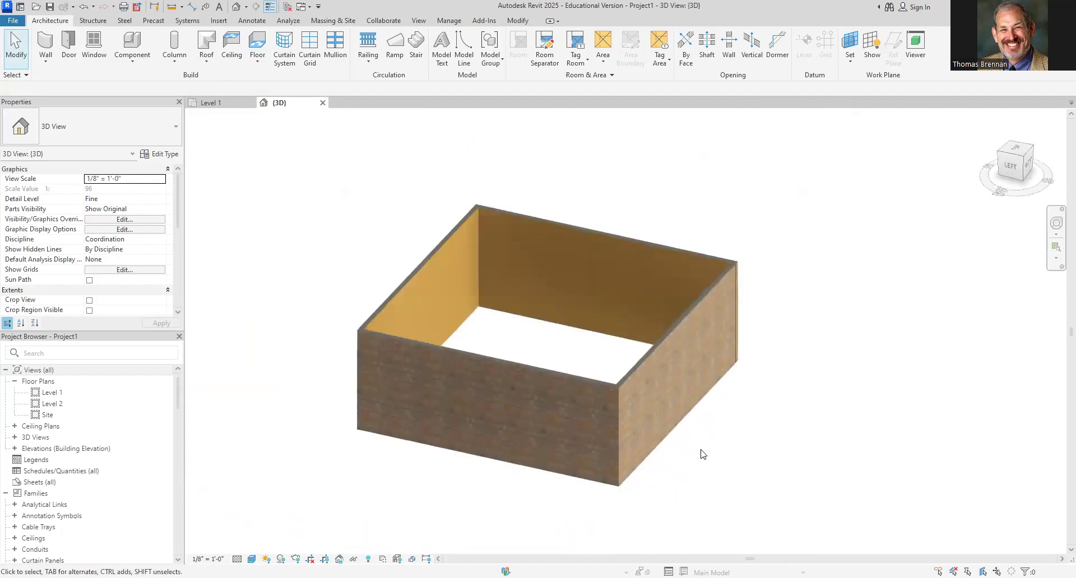
scroll(568, 315, "up", 5)
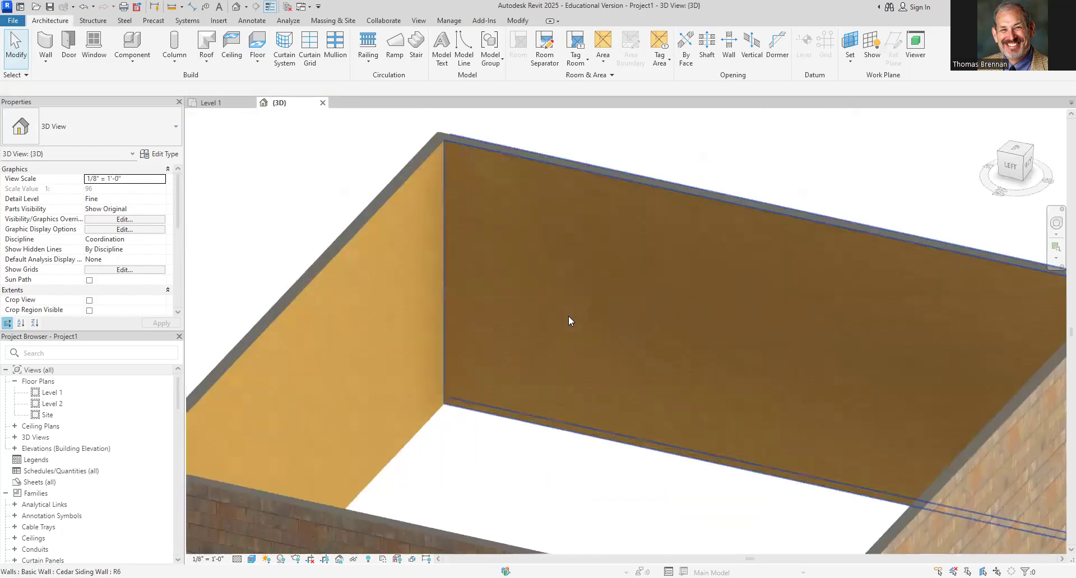
scroll(461, 304, "down", 3)
scroll(460, 306, "down", 2)
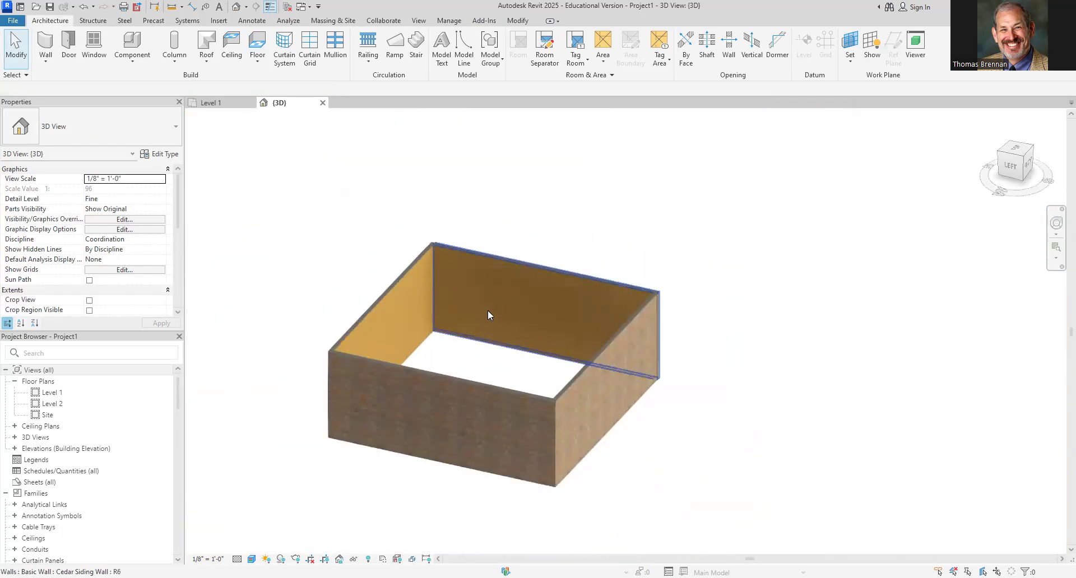
middle_click_drag(783, 357, 869, 364)
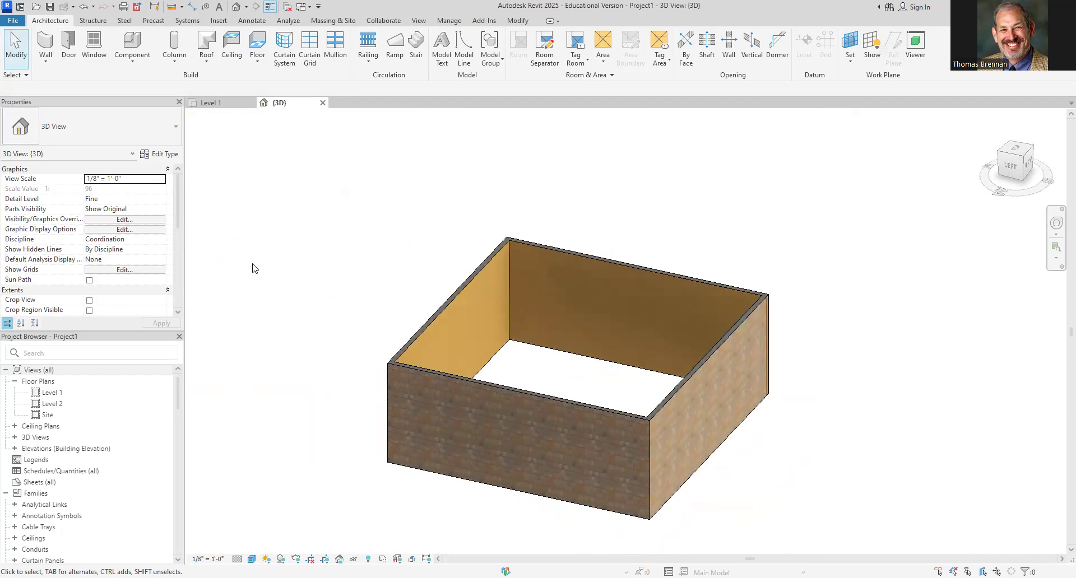
left_click(436, 324)
left_click(343, 308)
In the Level 1 plan, draw a horizontal Interior Wall - 5" across the enclosure between the two side walls, near mid-height.
left_click(194, 103)
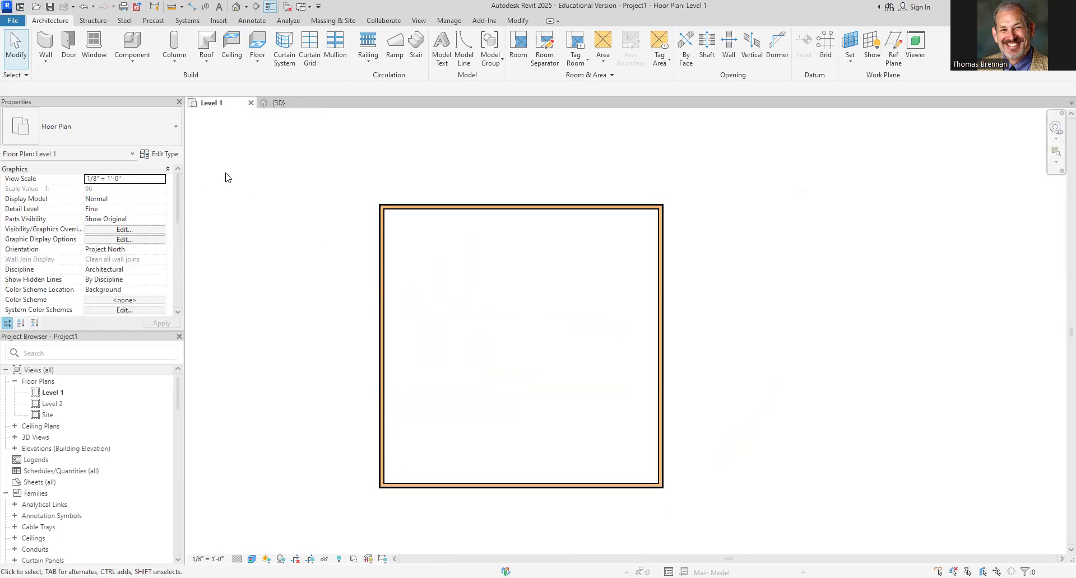
left_click(46, 45)
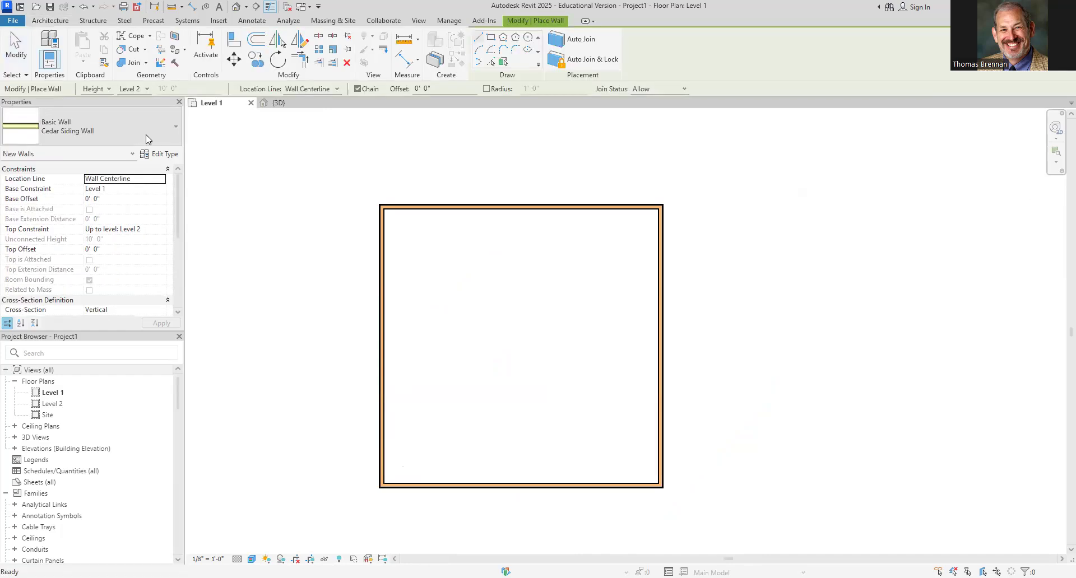
left_click(175, 129)
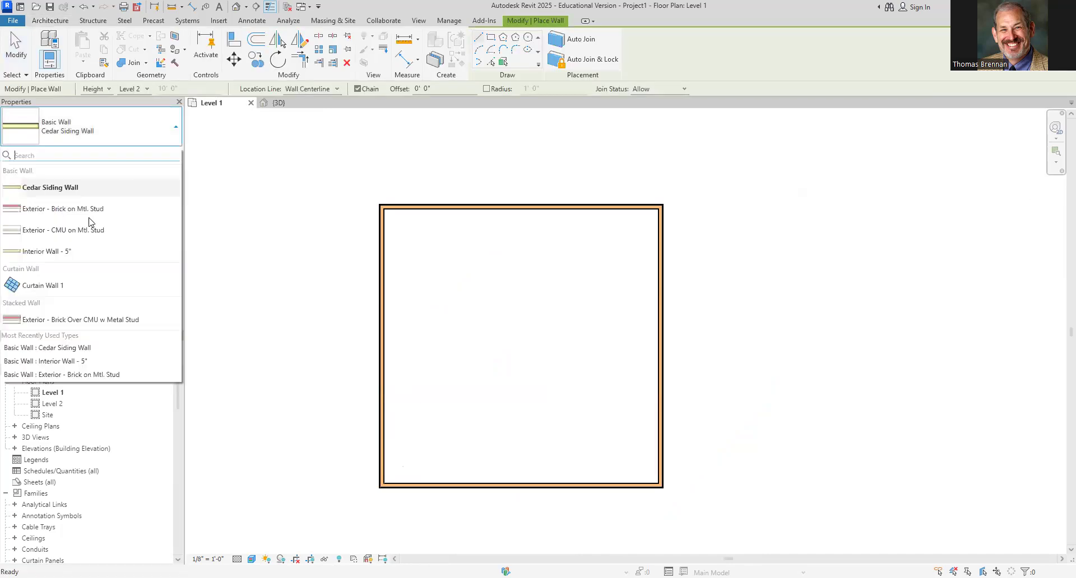
left_click(77, 252)
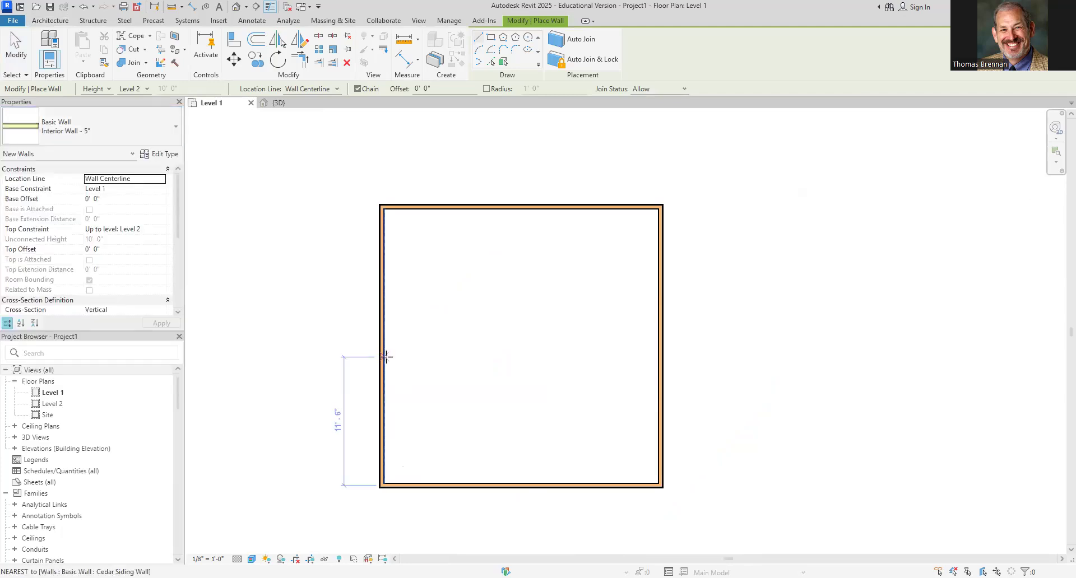
left_click(382, 340)
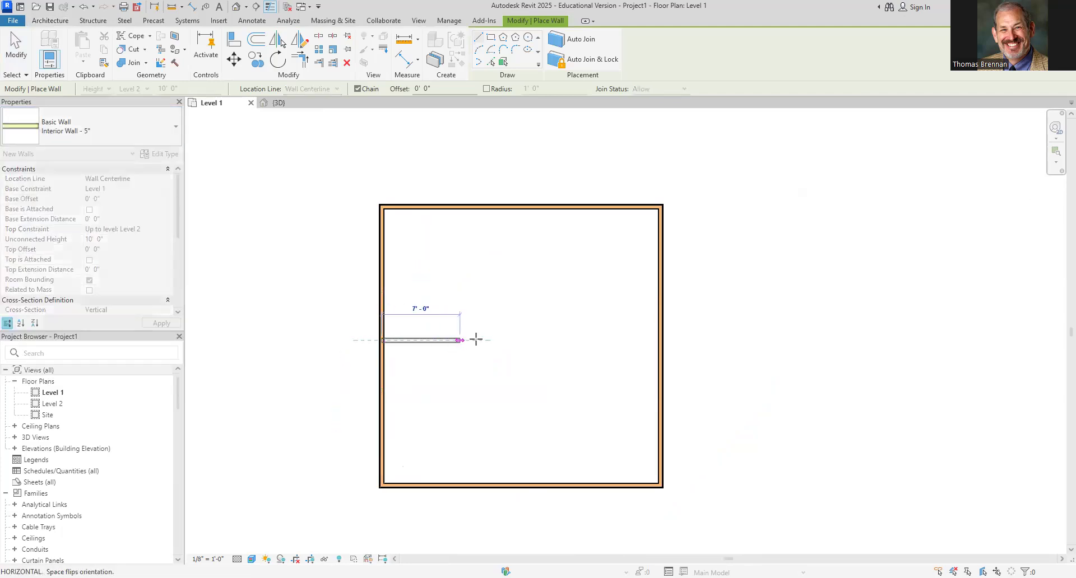
left_click(662, 340)
key("Escape")
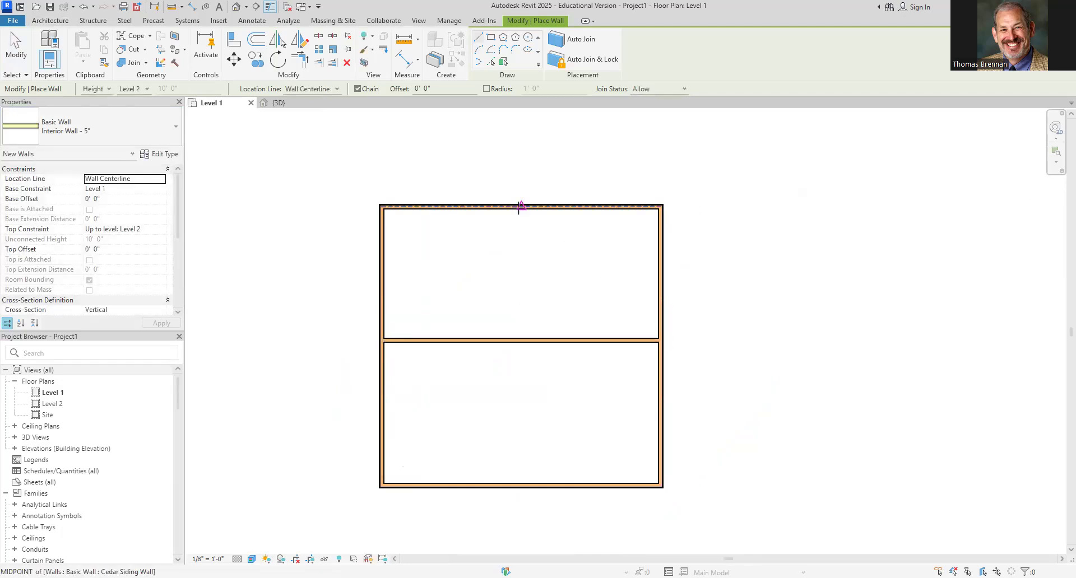
Draw a vertical interior wall from the midpoint of the upper exterior wall to the midpoint of the lower one.
left_click(521, 206)
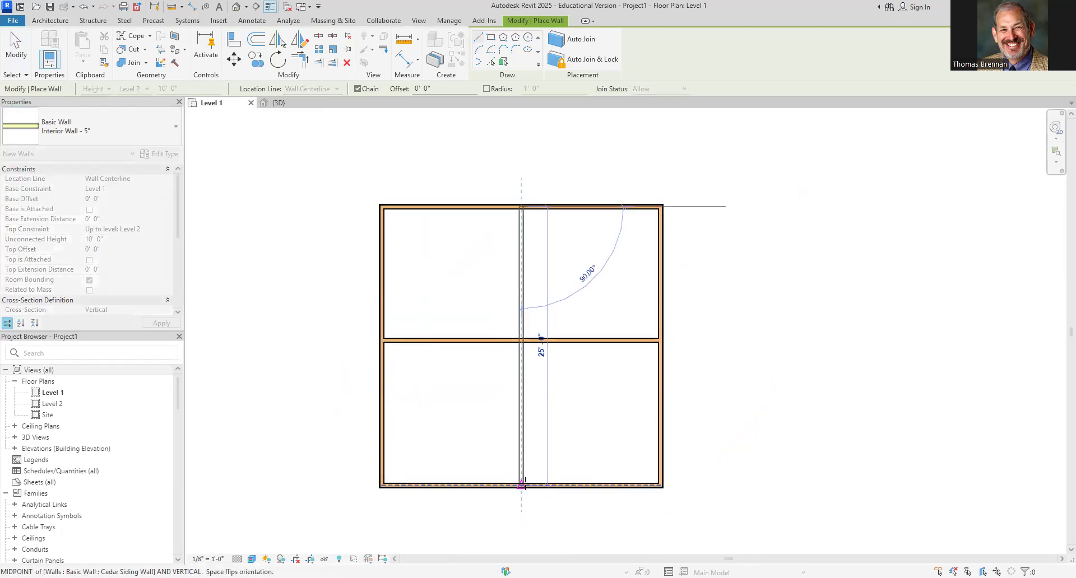
left_click(521, 485)
key("Escape")
key("Escape")
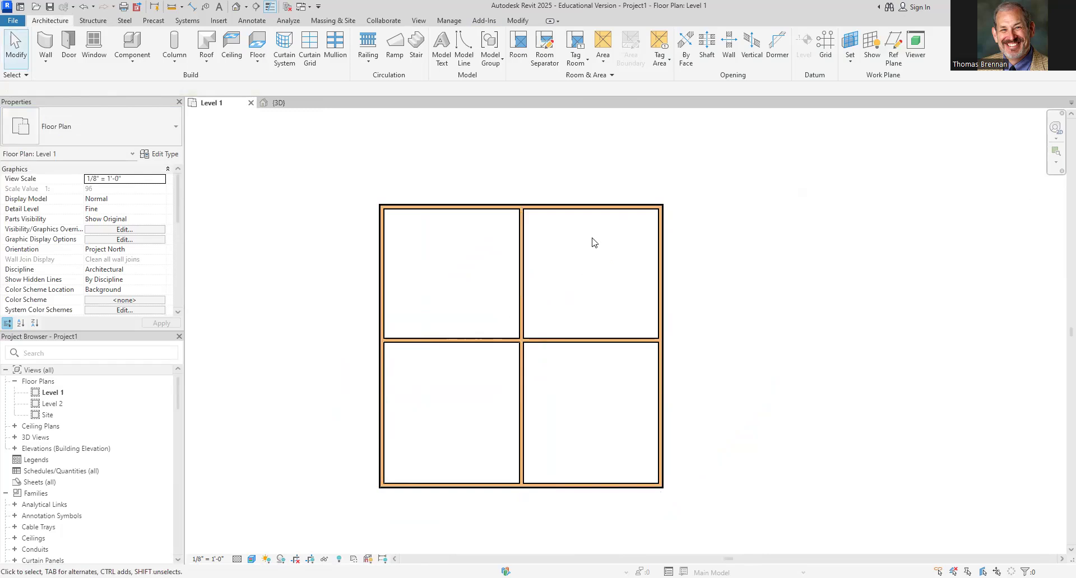
left_click_drag(567, 234, 620, 307)
Place 36" x 80" Single-Flush doors in the upper vertical partition, the upper-left room's outer side wall and the lower-right room's bottom wall.
left_click(68, 46)
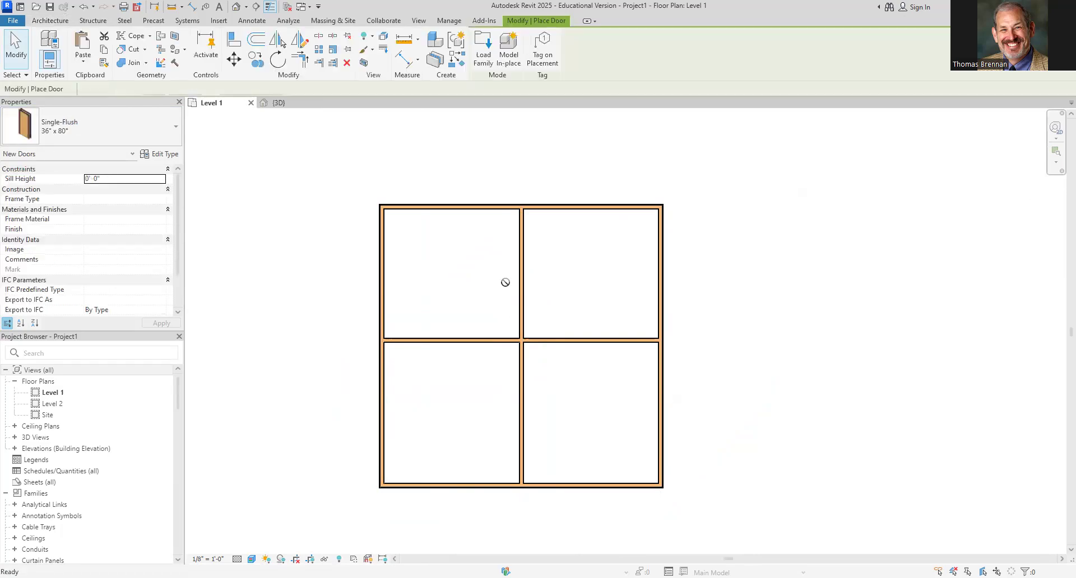
left_click(538, 270)
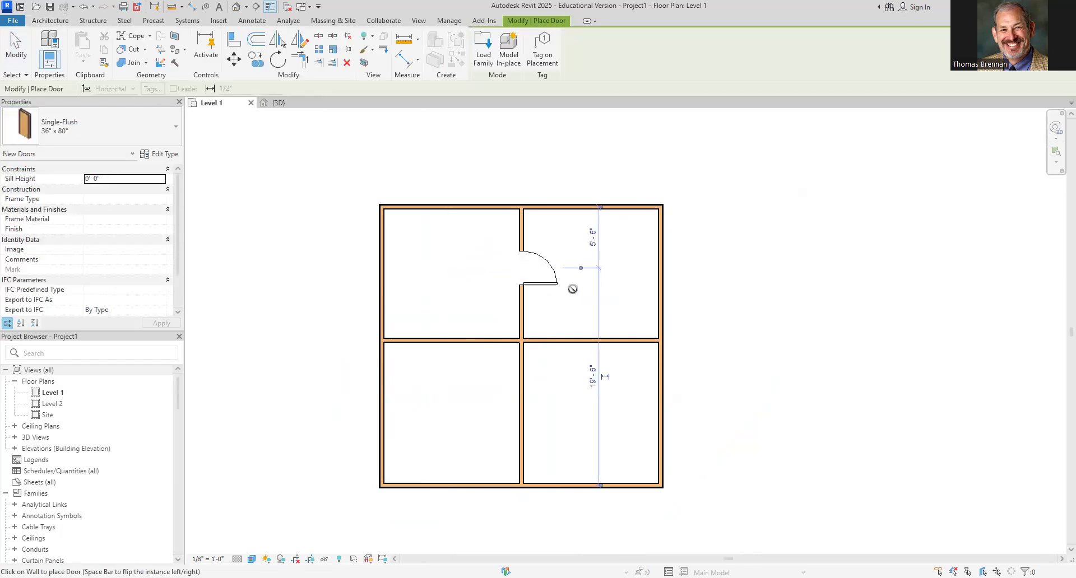
left_click(380, 266)
left_click(605, 489)
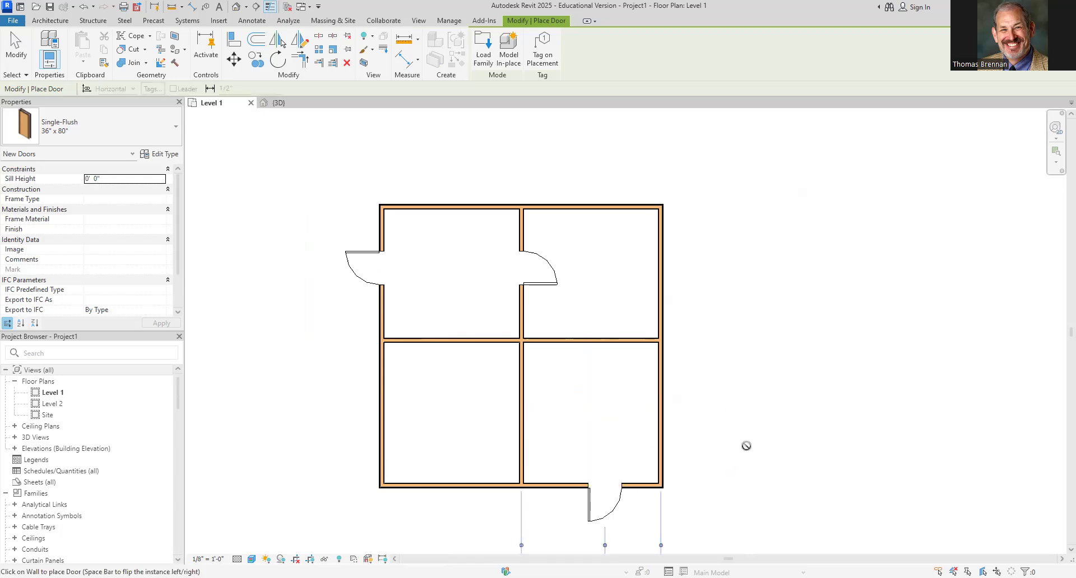
key("Escape")
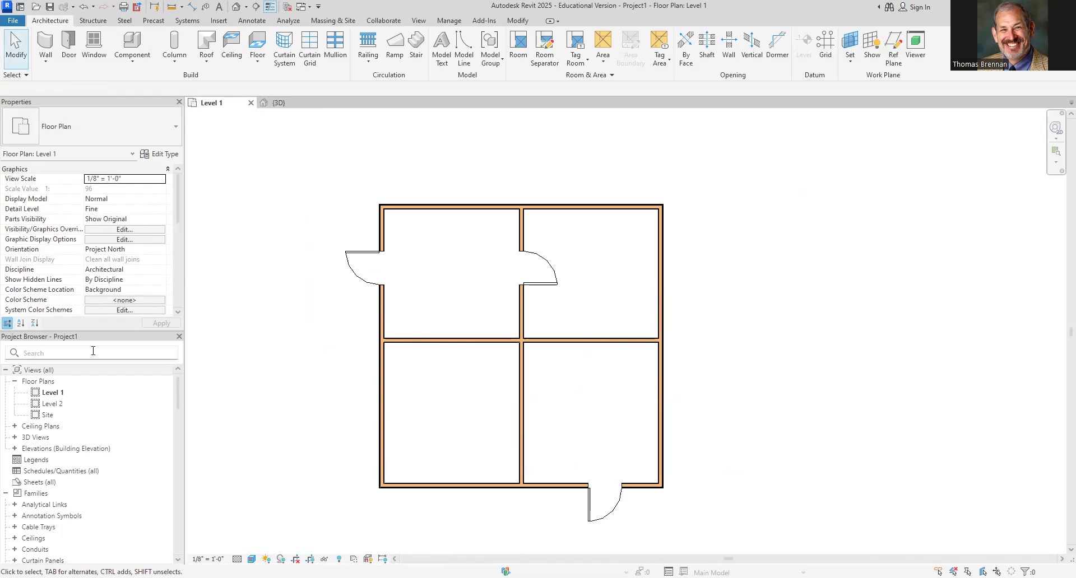
Place a Toilet-Domestic-3D fixture against the upper-right room's top wall, about 2' 6" from the right exterior wall.
left_click_drag(179, 398, 177, 439)
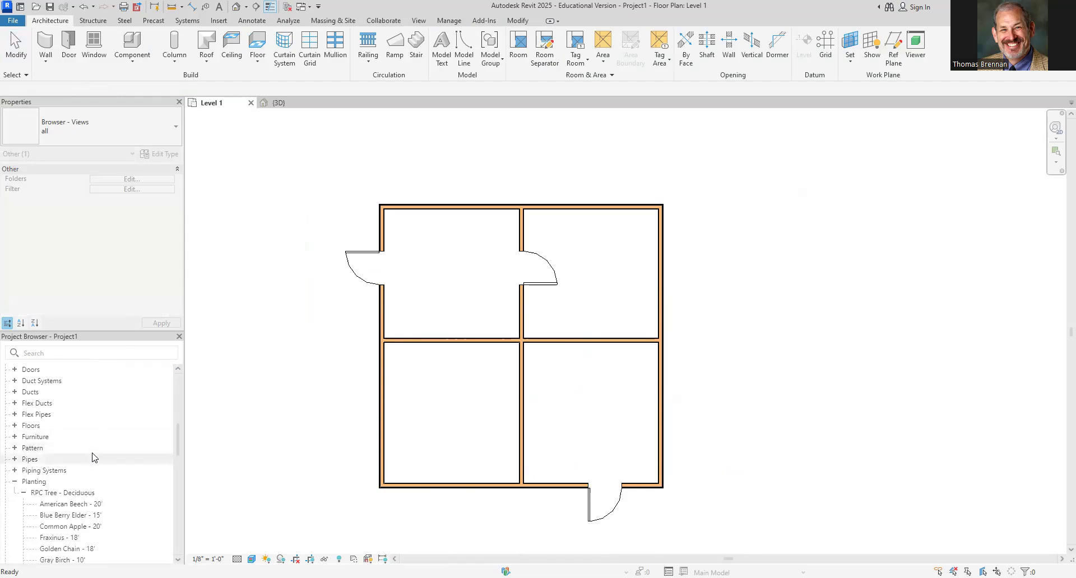
scroll(95, 457, "down", 1)
scroll(94, 458, "down", 12)
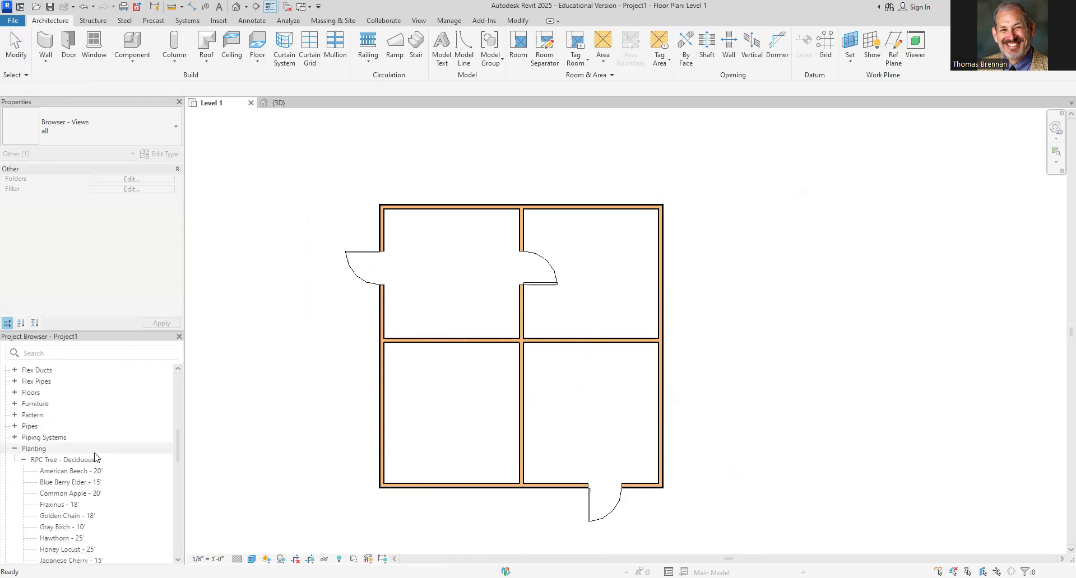
scroll(94, 457, "up", 5)
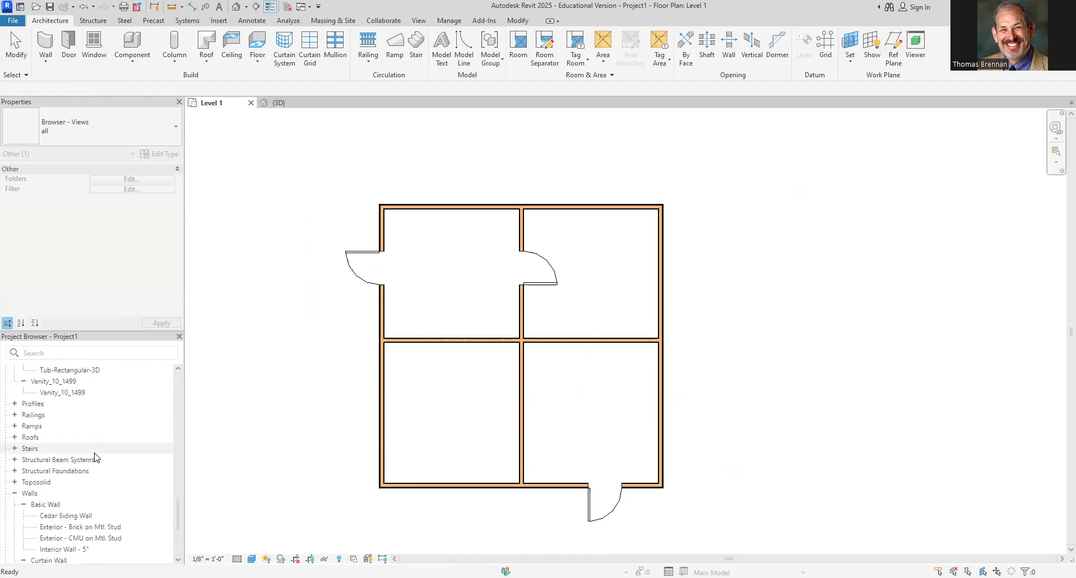
scroll(94, 457, "up", 1)
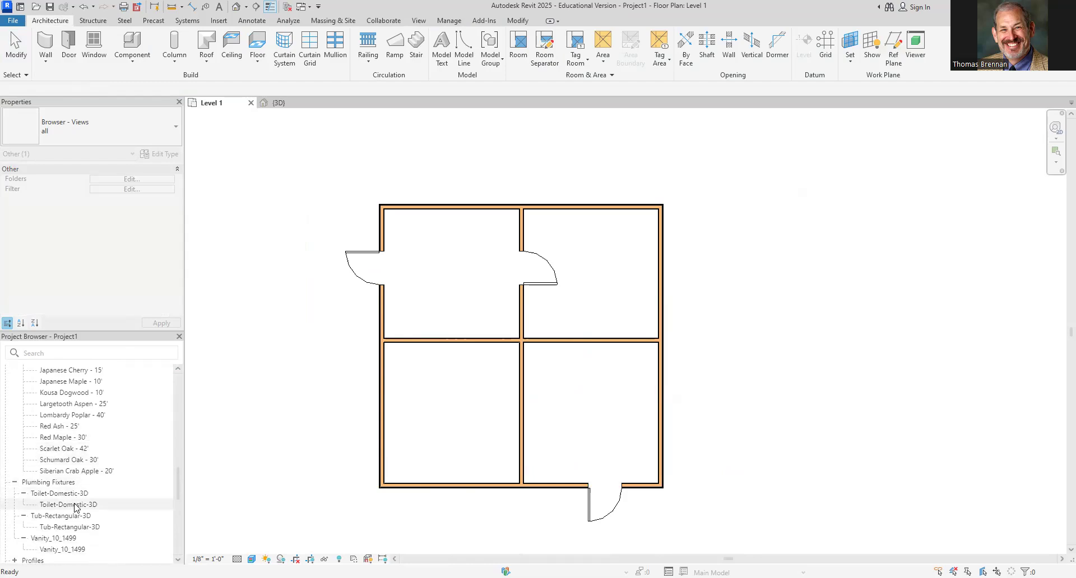
left_click(76, 504)
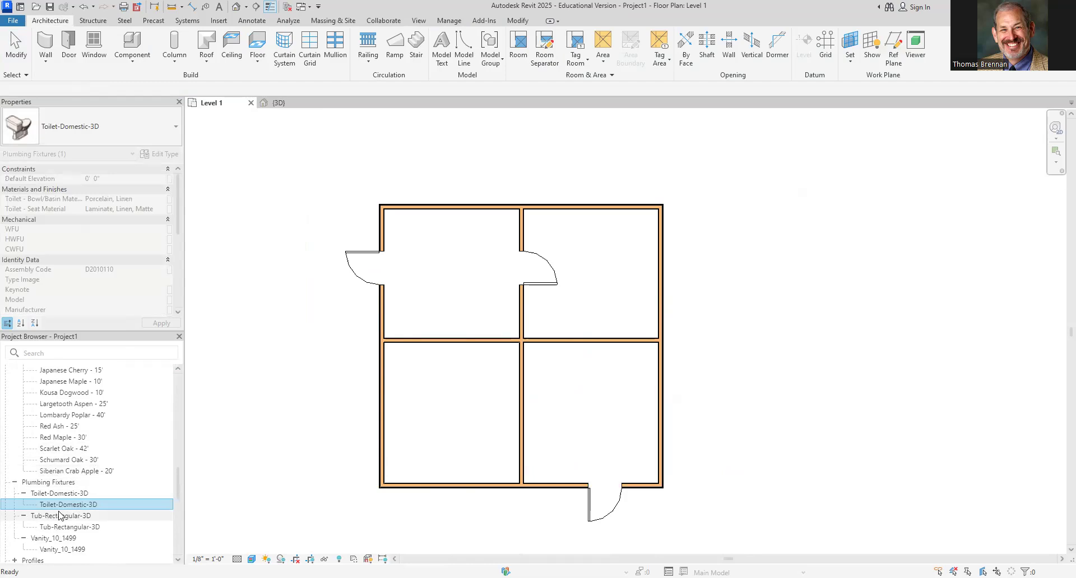
left_click_drag(68, 507, 625, 286)
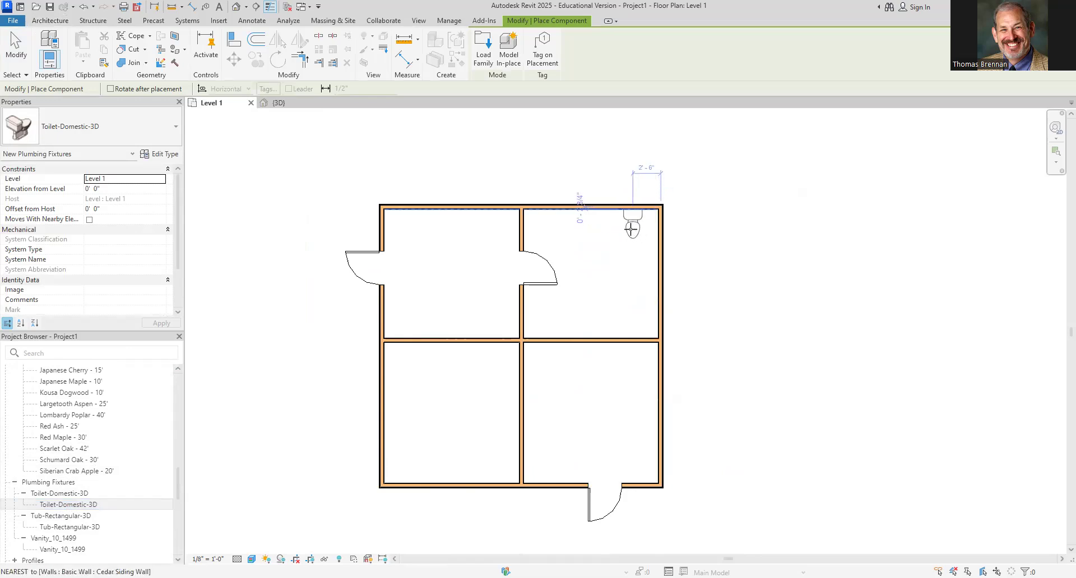
left_click(632, 227)
key("Escape")
key("Escape")
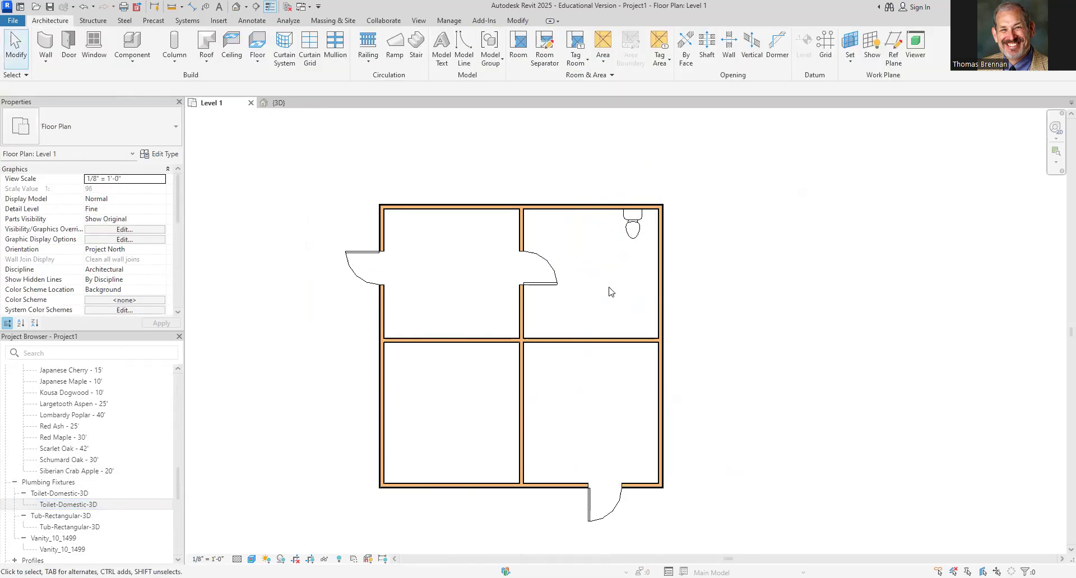
Place a Tub-Rectangular-3D against the upper-right room's top wall, about 3' 0" from the vertical partition to its centre.
left_click(77, 530)
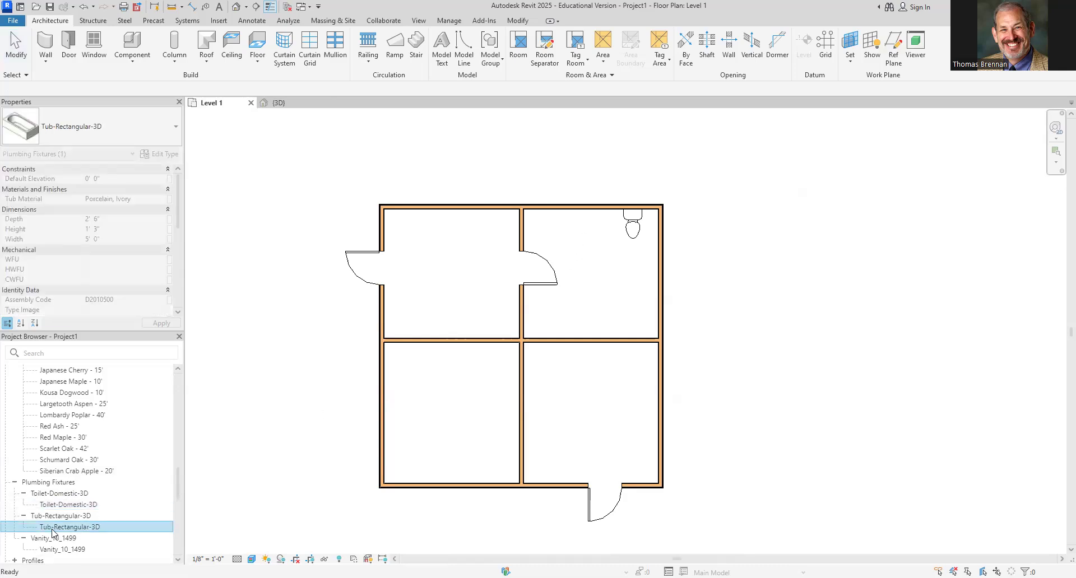
left_click_drag(56, 529, 605, 300)
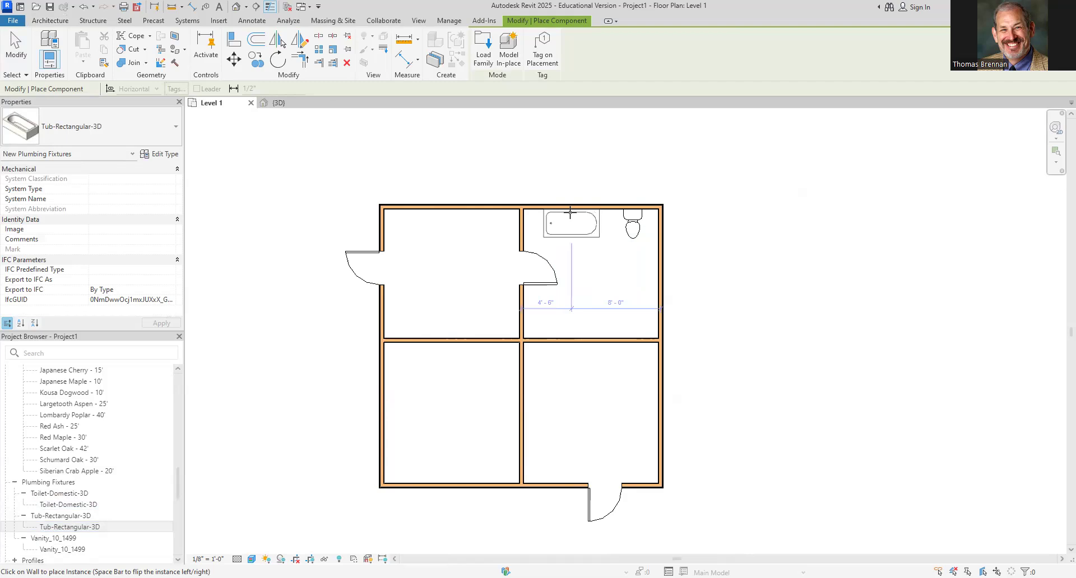
key("space")
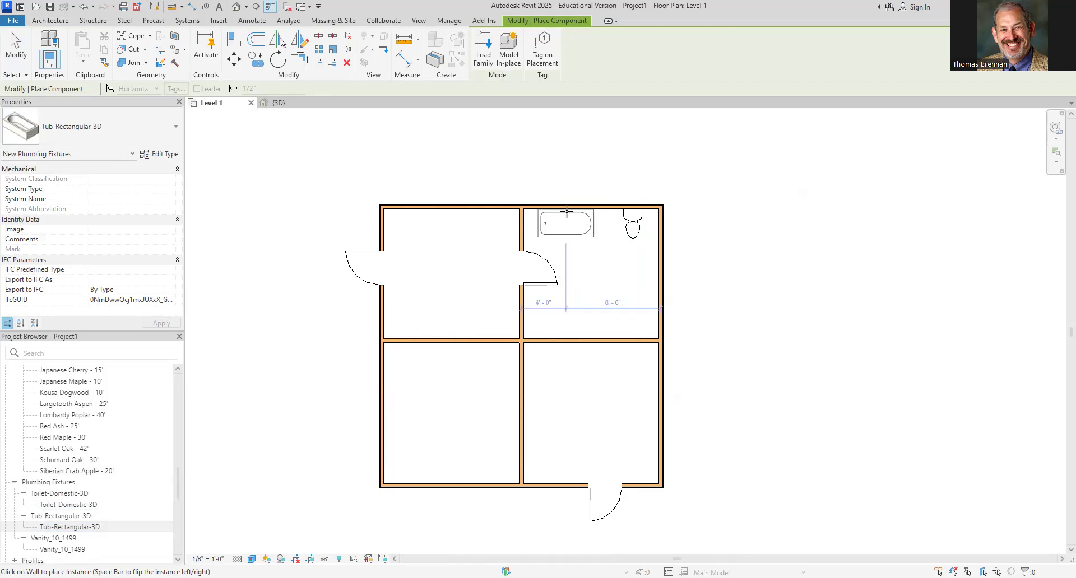
key("space")
key("space")
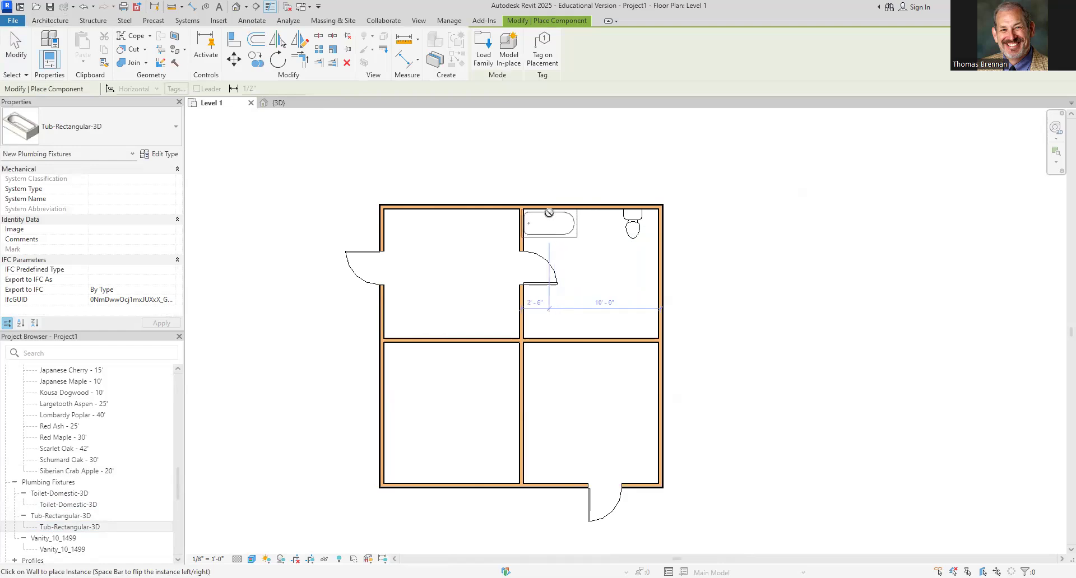
left_click(552, 211)
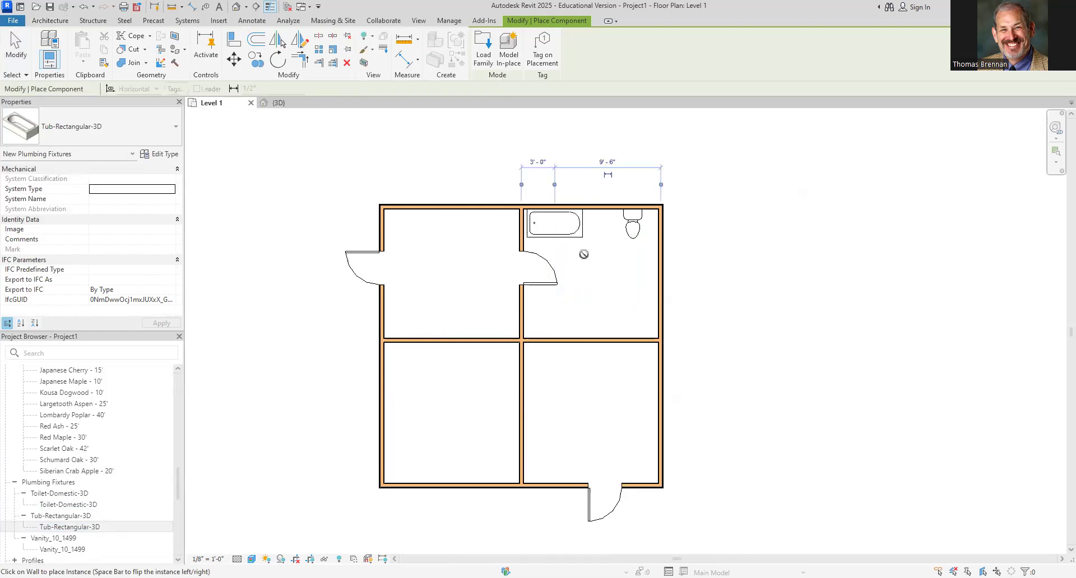
key("Escape")
Move the interior door along the vertical partition, away from the tub and close to the horizontal interior wall.
left_click(535, 284)
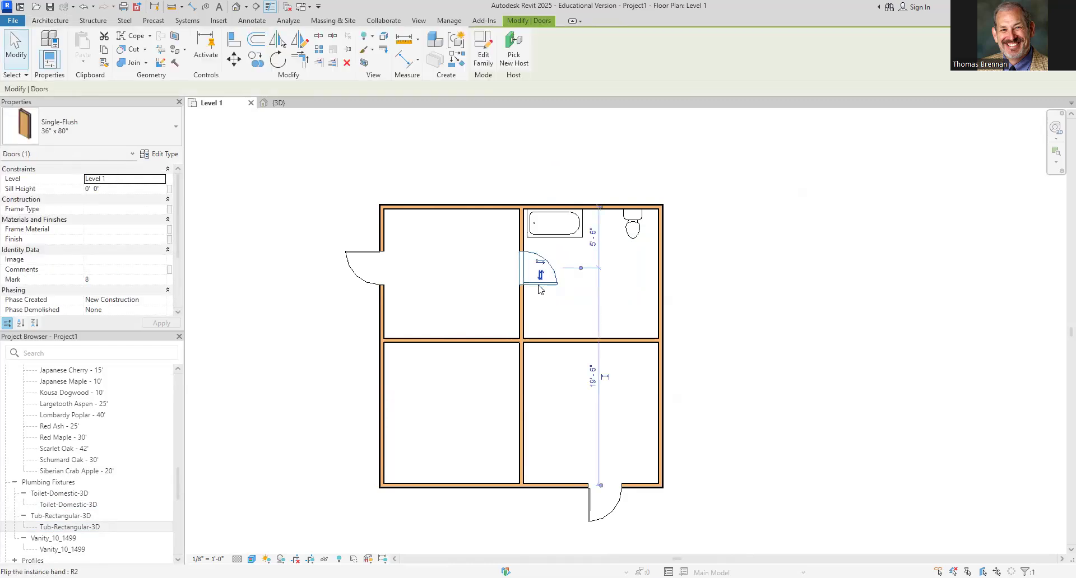
left_click_drag(530, 284, 530, 330)
key("Escape")
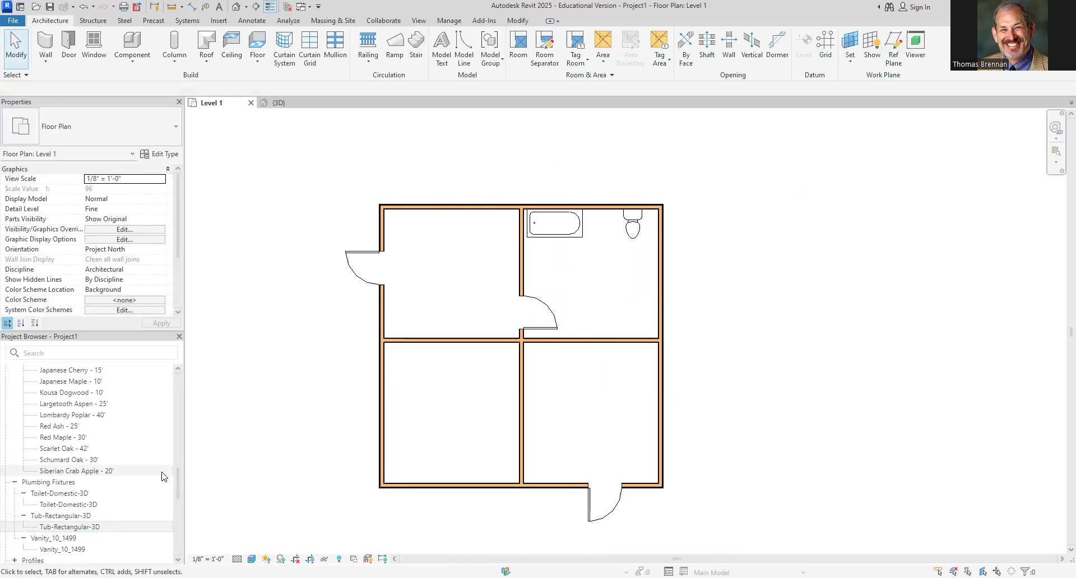
Place a Vanity_10_1499 fixture against the upper-right room's right exterior wall, about 5' 6" from the top wall.
left_click_drag(66, 554, 640, 271)
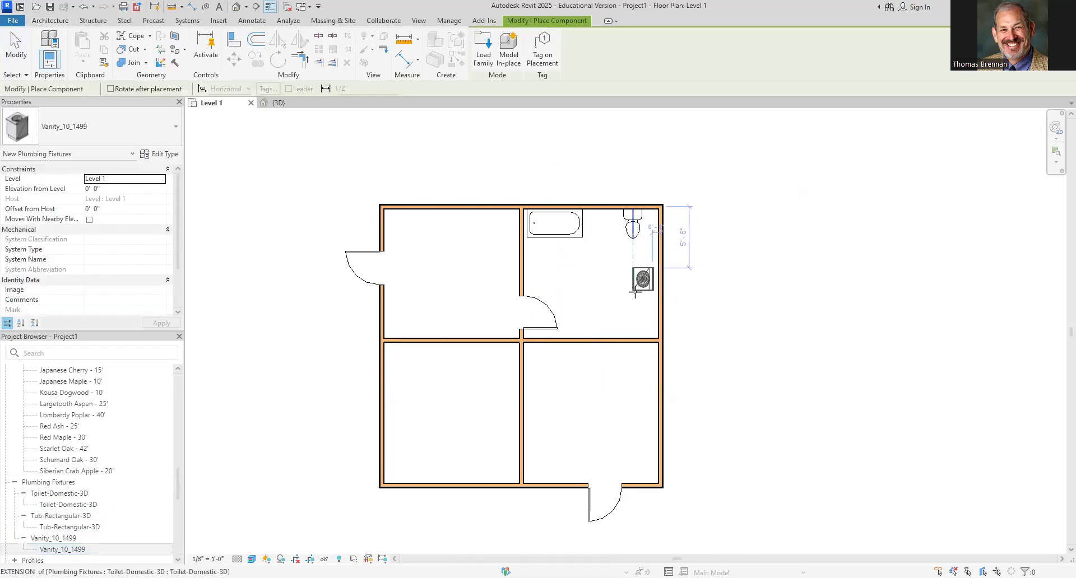
left_click(628, 294)
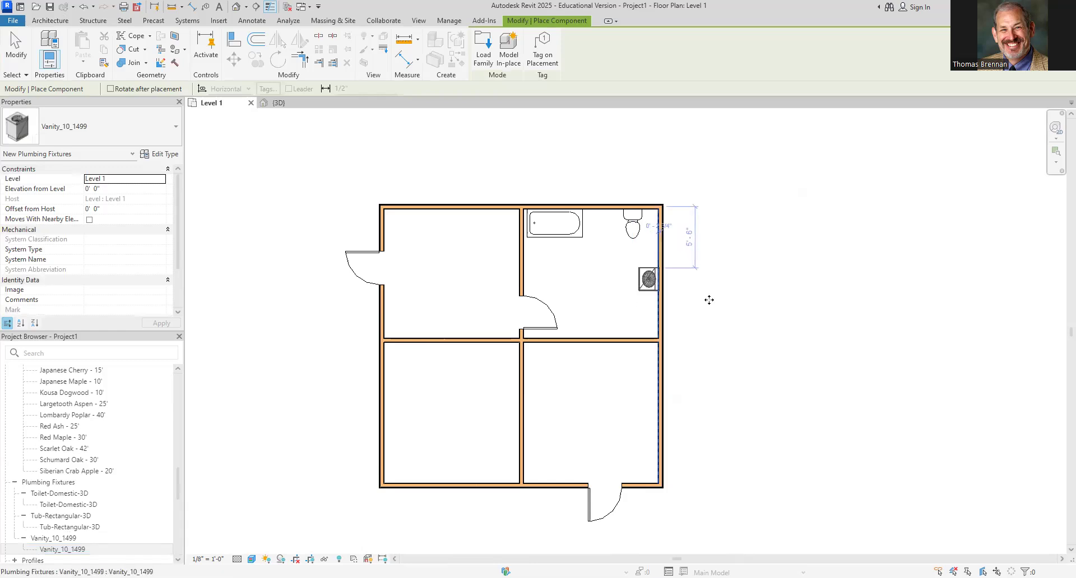
key("Escape")
scroll(706, 322, "up", 2)
middle_click_drag(713, 330, 701, 393)
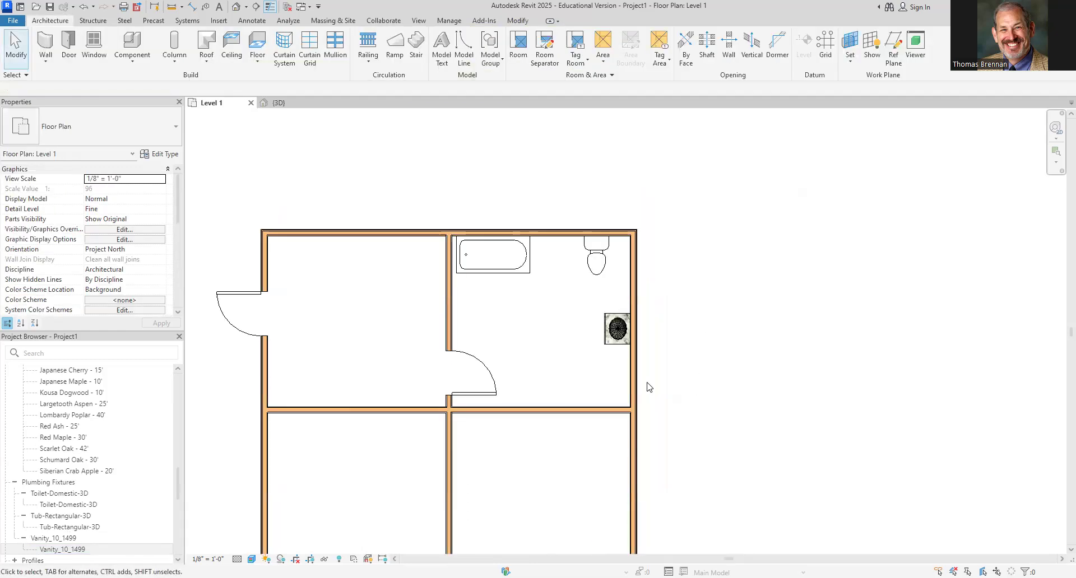
Rotate the vanity 180° so it faces into the bathroom and move it back against the right exterior wall.
scroll(617, 359, "up", 5)
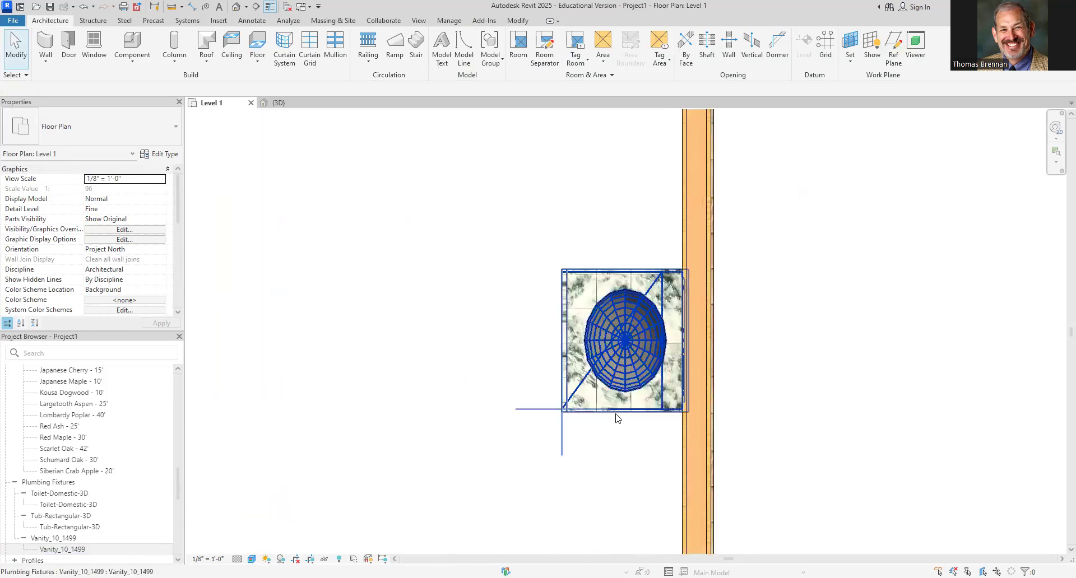
left_click(616, 416)
key("space")
key("space")
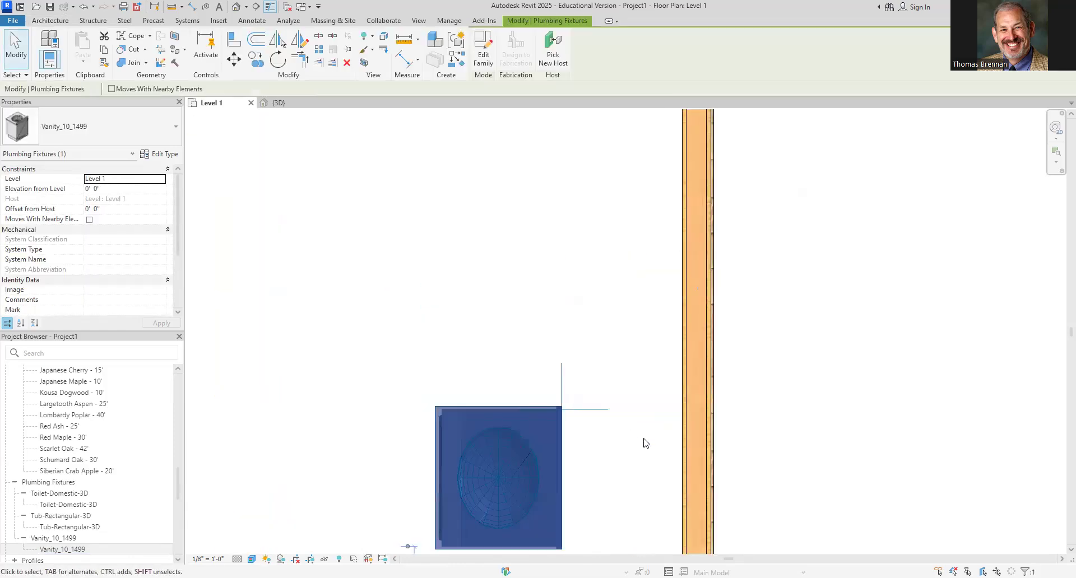
left_click(630, 444)
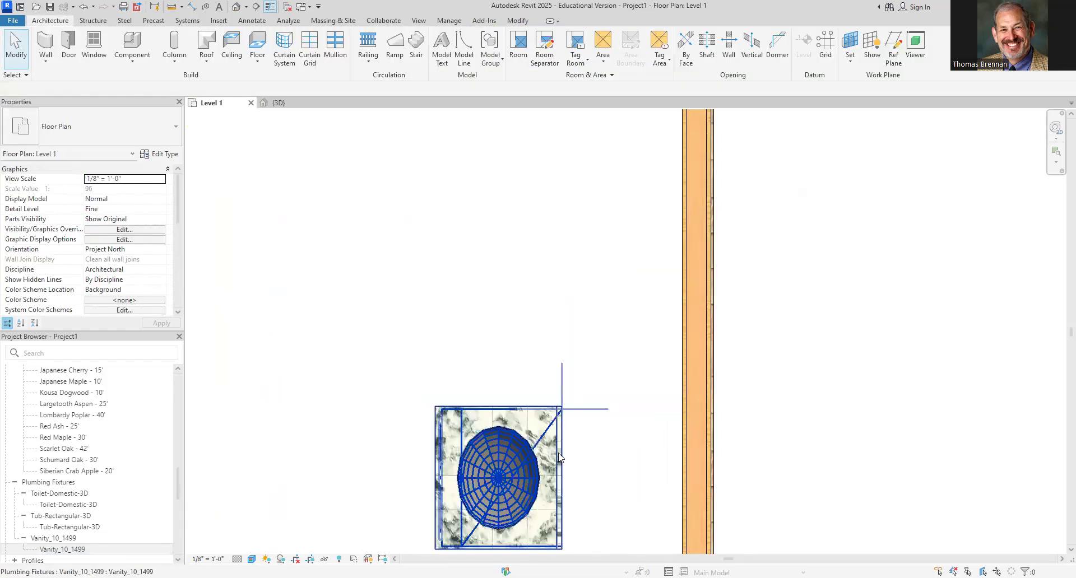
left_click(562, 454)
left_click_drag(561, 456, 681, 330)
left_click(483, 412)
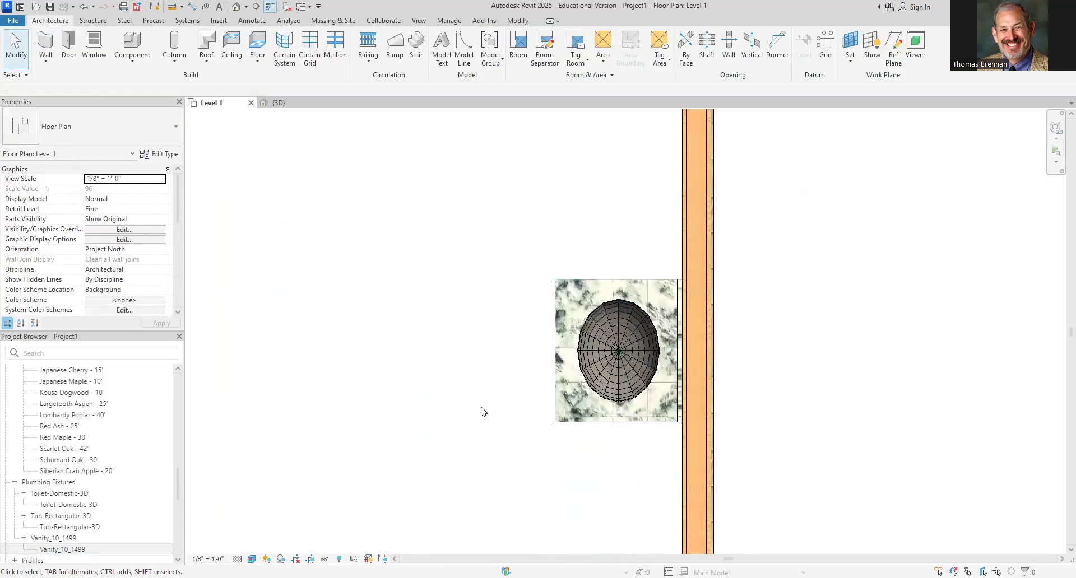
Place a camera at a 5' 6" eye offset just inside the bathroom door, aimed past the toilet and vanity toward the right exterior wall.
scroll(479, 414, "down", 5)
middle_click_drag(474, 416, 634, 319)
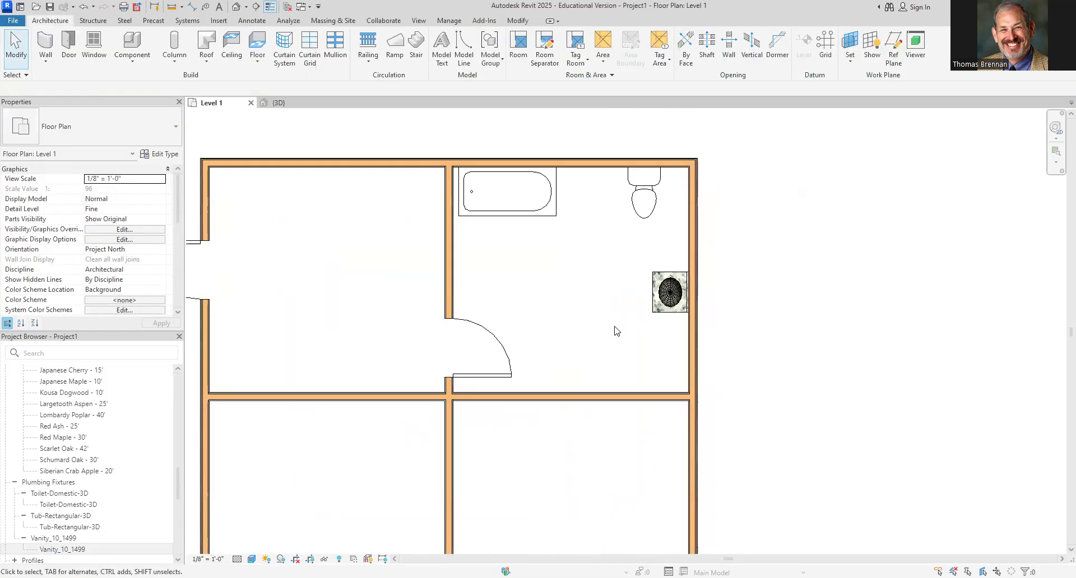
left_click(247, 7)
left_click(257, 31)
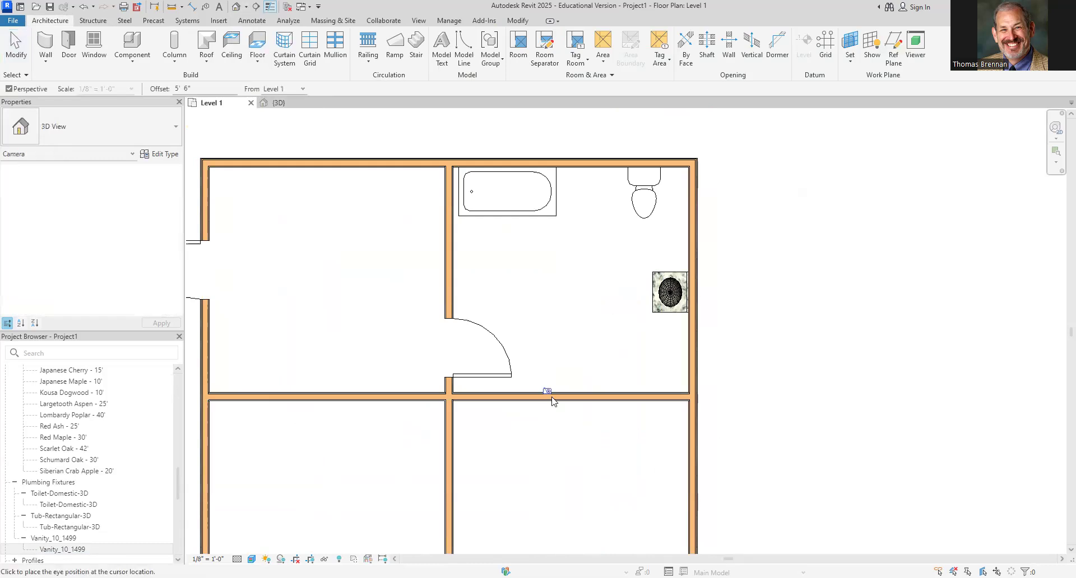
left_click(464, 362)
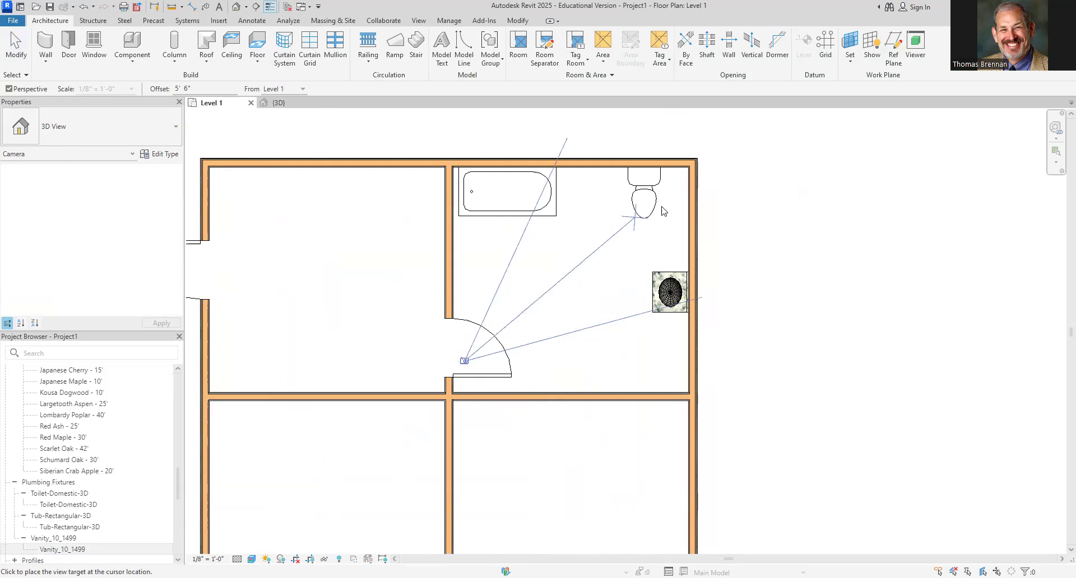
left_click(780, 308)
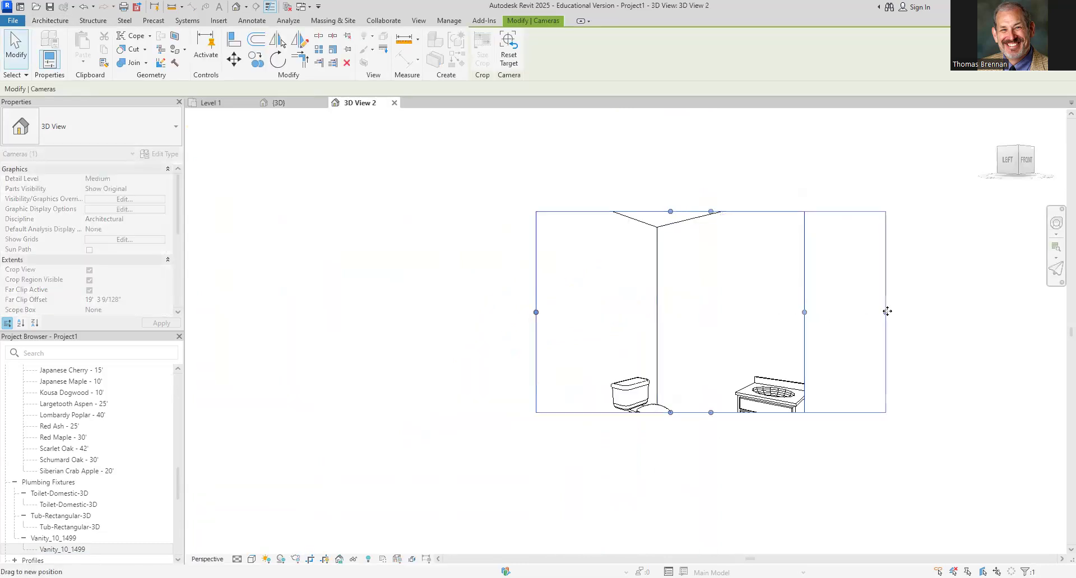
Enlarge the camera view's crop region sideways and downward to include all three fixtures, and show the view with realistic material textures.
left_click_drag(536, 312, 368, 333)
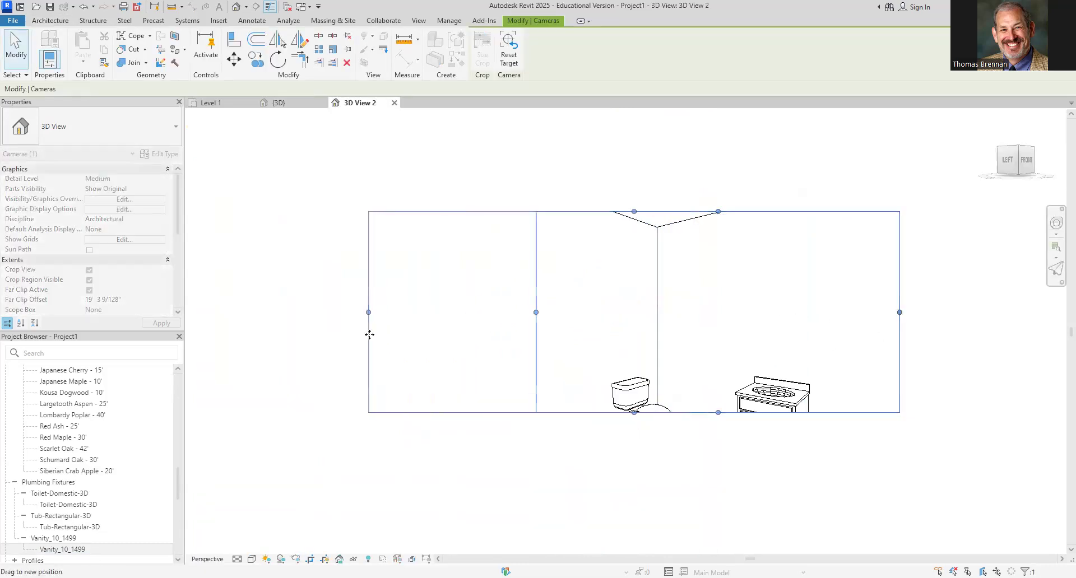
left_click_drag(635, 413, 645, 507)
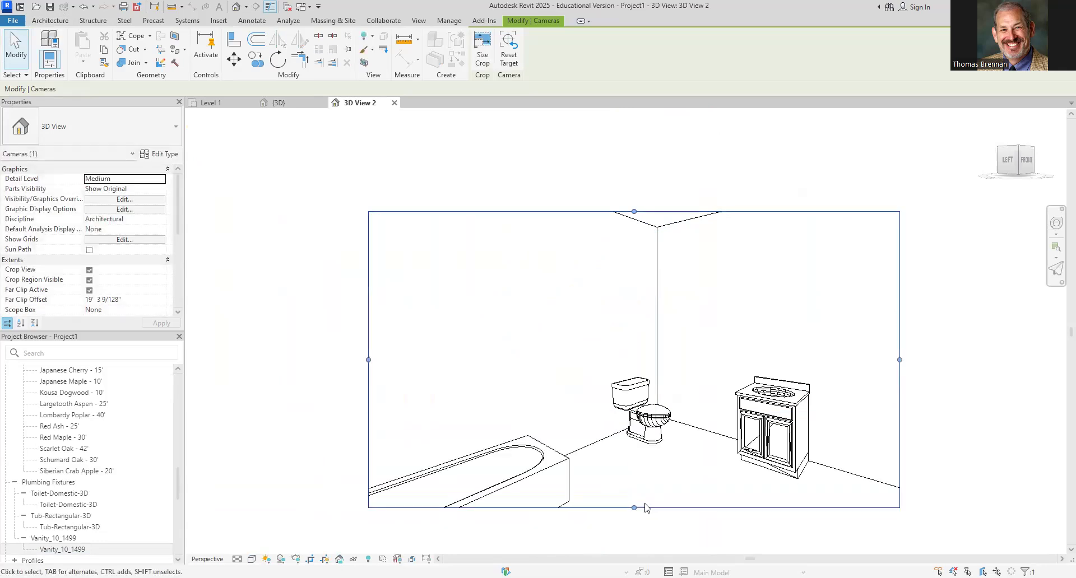
scroll(657, 477, "down", 2)
middle_click_drag(656, 469, 639, 407)
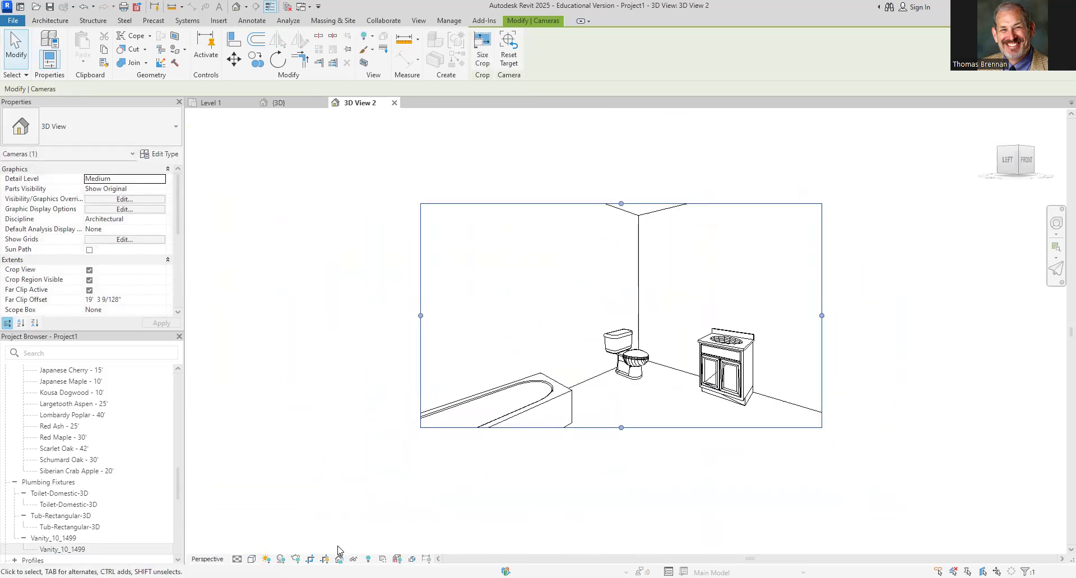
left_click(252, 559)
left_click(292, 547)
left_click(340, 496)
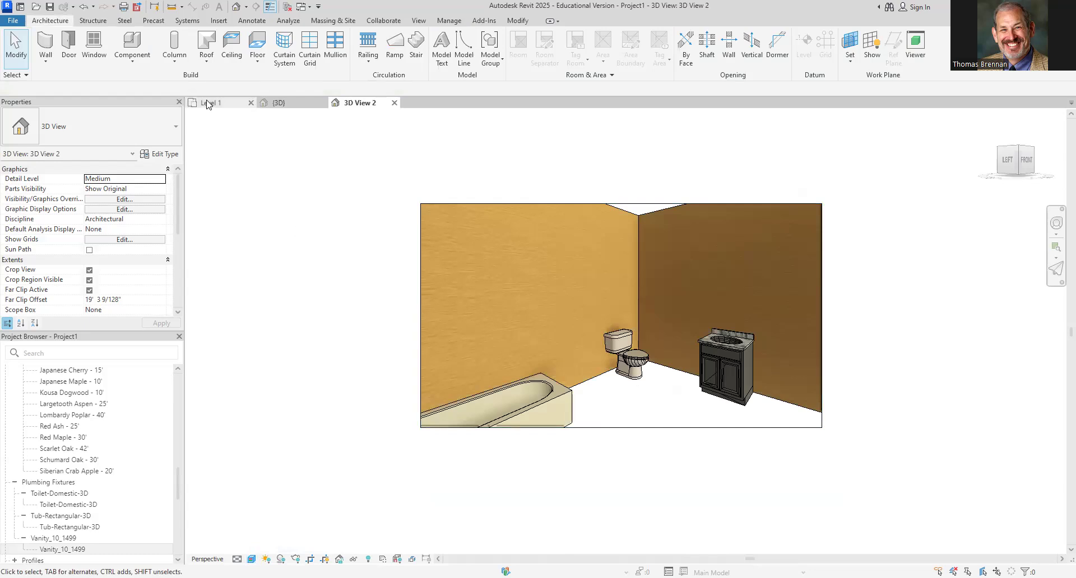
Place 48" x 36" Slider with Trim windows in the exterior walls: one upper-left, two lower-left, two lower-right and one in the bathroom's right wall.
middle_click_drag(526, 298, 658, 274)
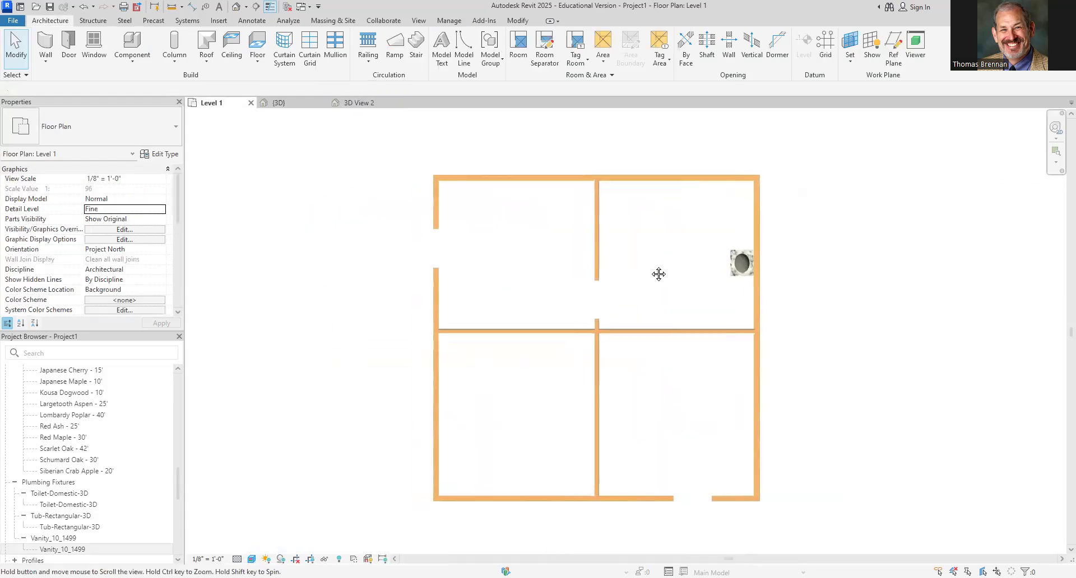
left_click(95, 45)
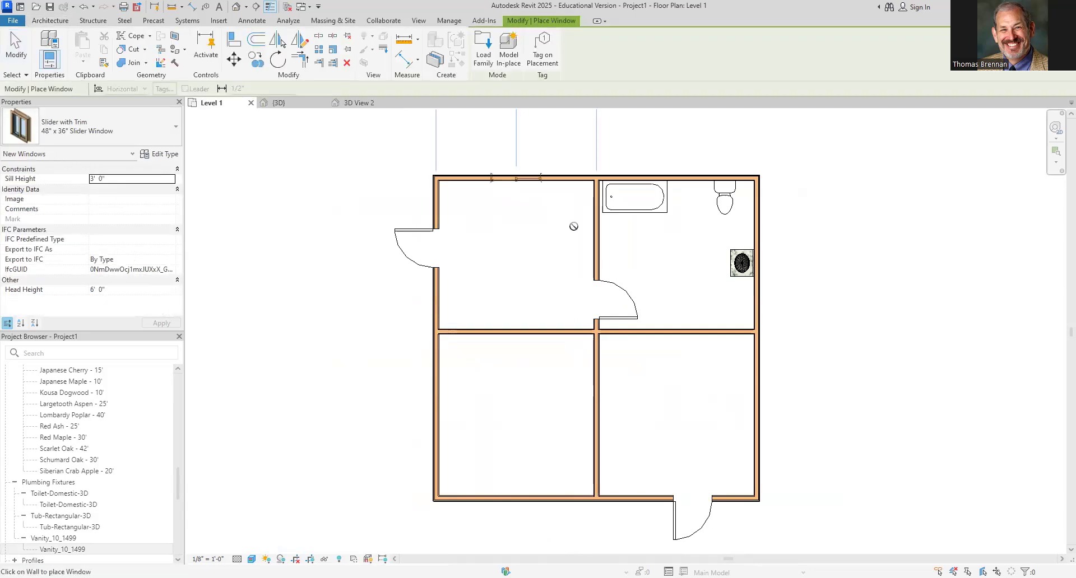
left_click(442, 409)
left_click(499, 499)
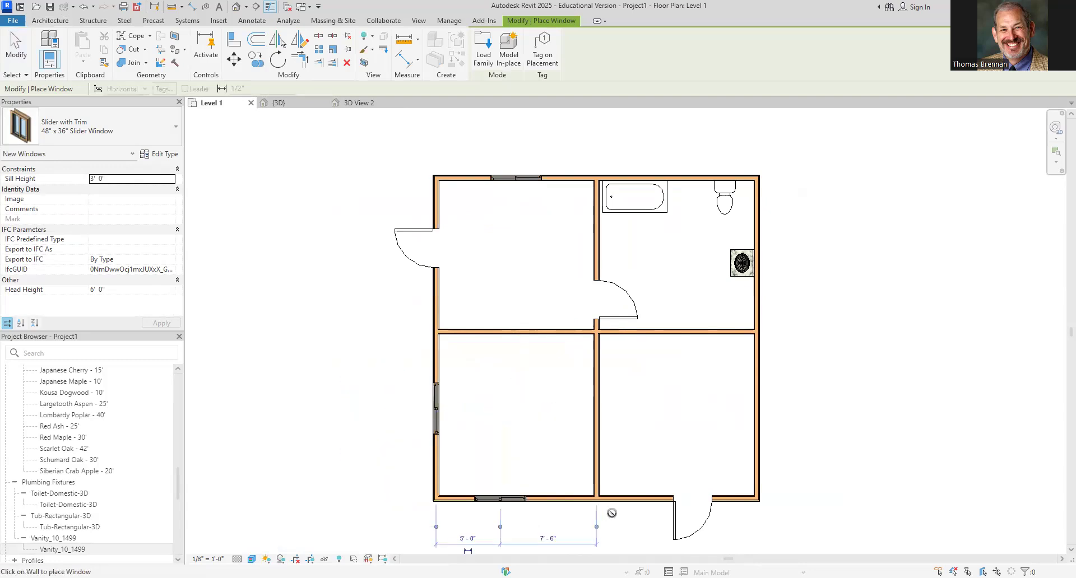
left_click(641, 503)
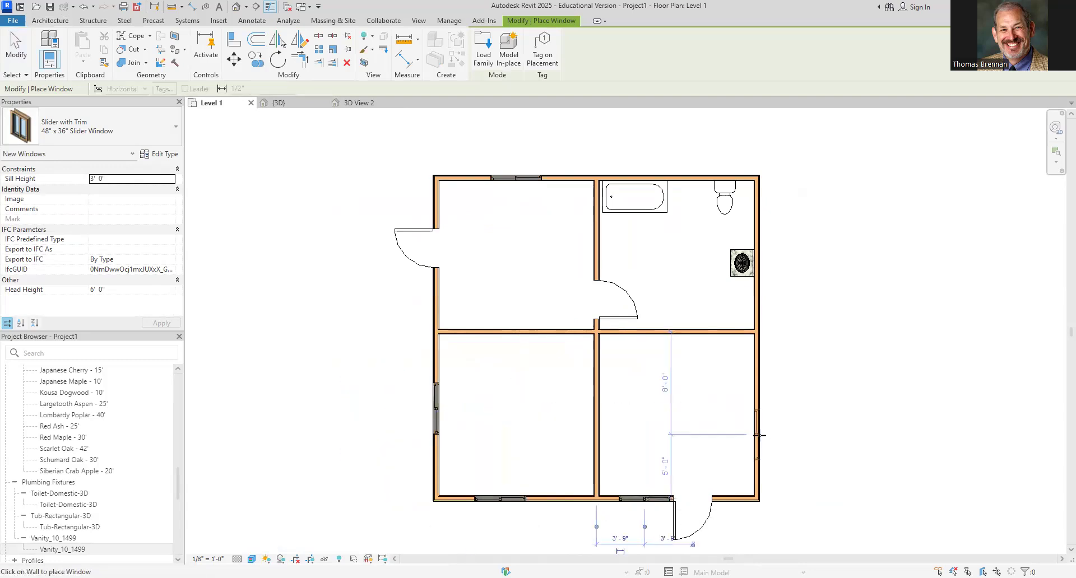
left_click(759, 435)
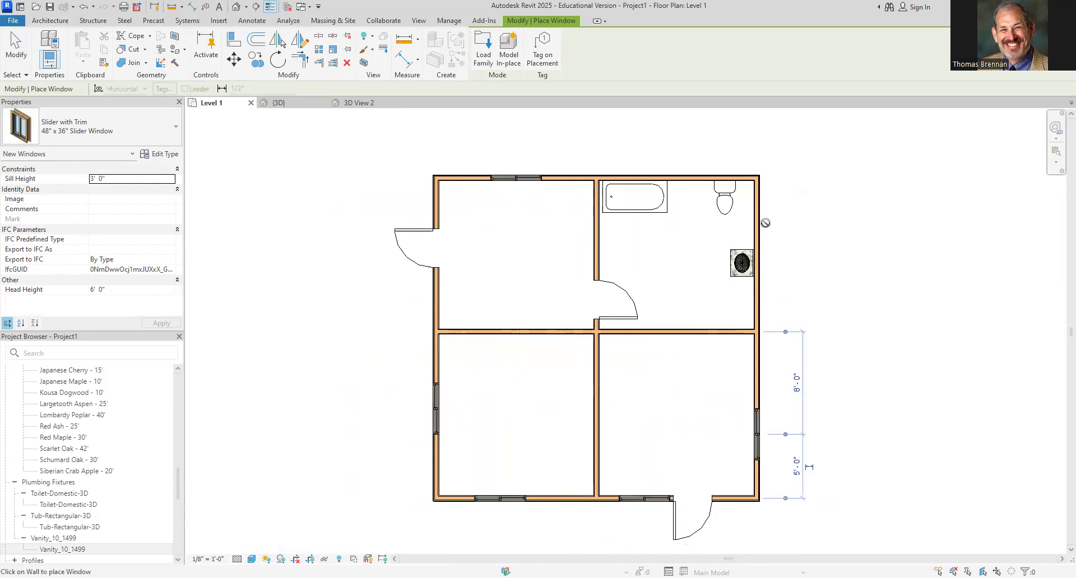
key("Escape")
key("Escape")
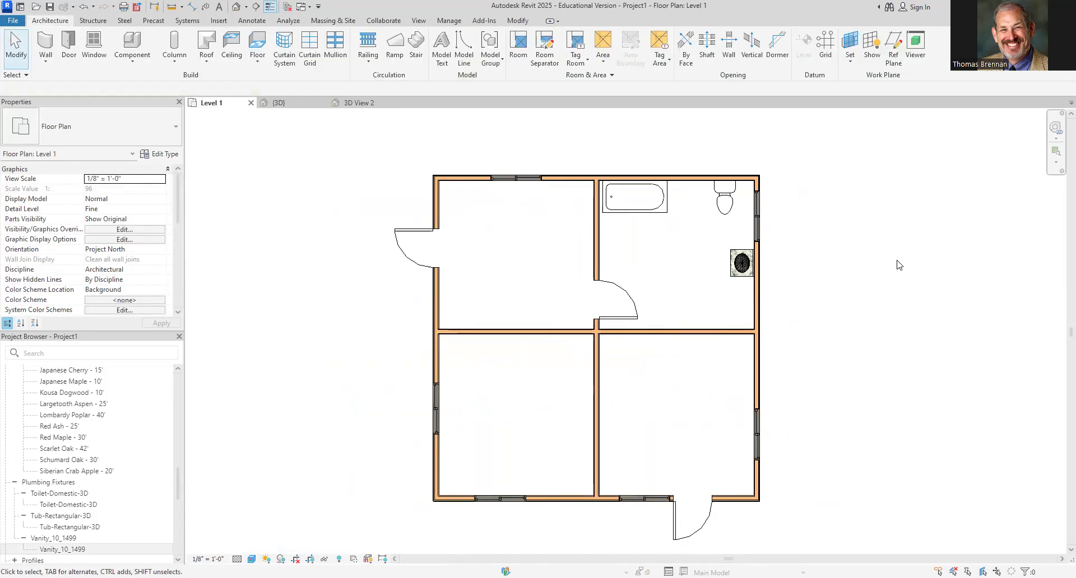
left_click(363, 104)
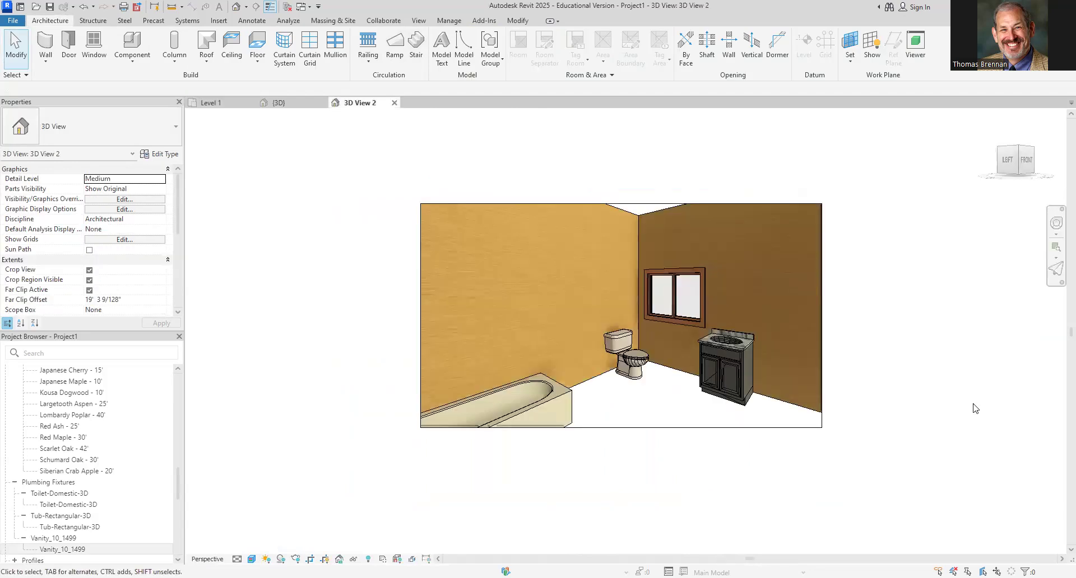
On Level 1, sketch an architectural floor's rectangular boundary along the exterior walls' outer faces, about 25' 5 1/2" by 25' 5 1/2".
left_click(224, 105)
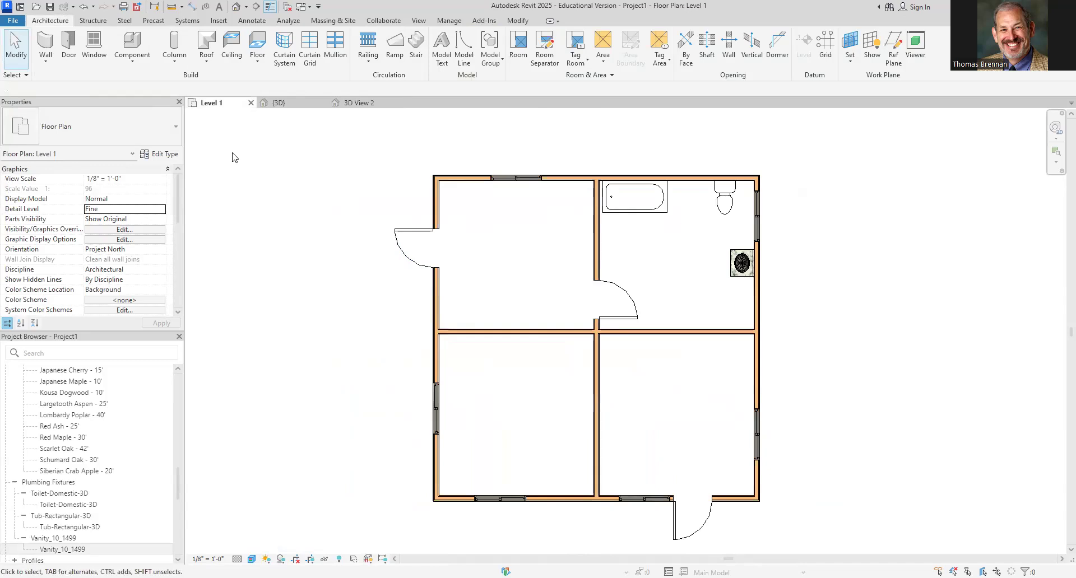
left_click(257, 62)
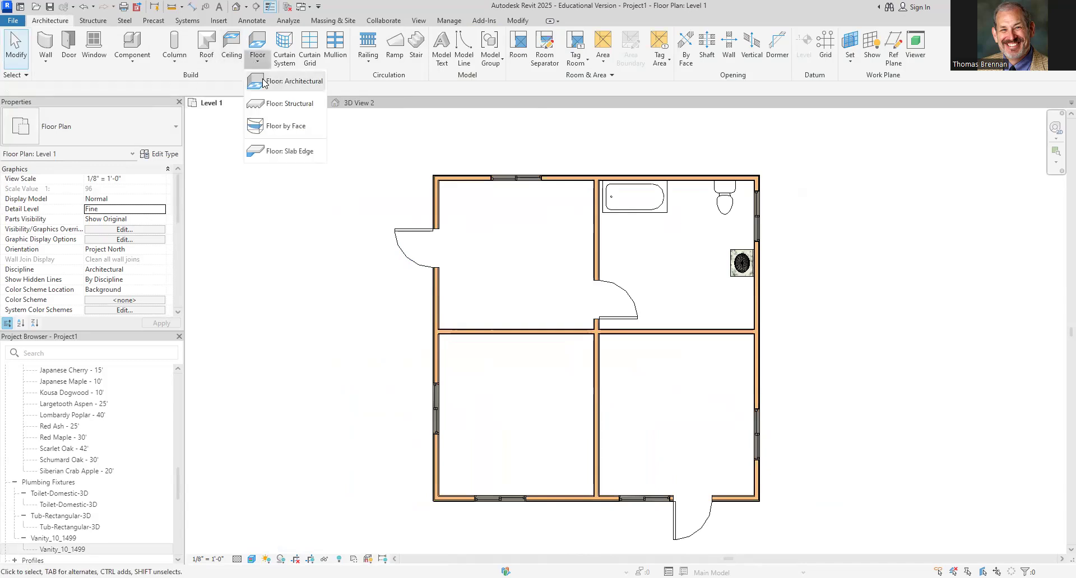
left_click(264, 81)
left_click(575, 37)
scroll(446, 185, "up", 4)
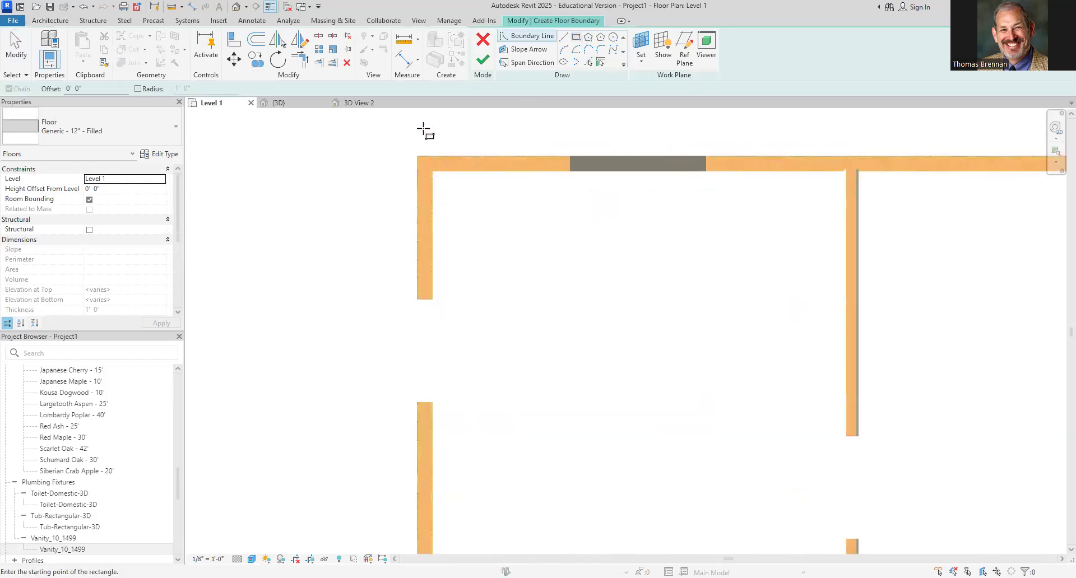
scroll(423, 130, "up", 1)
left_click(415, 164)
scroll(598, 401, "down", 2)
scroll(644, 432, "down", 3)
scroll(514, 250, "up", 1)
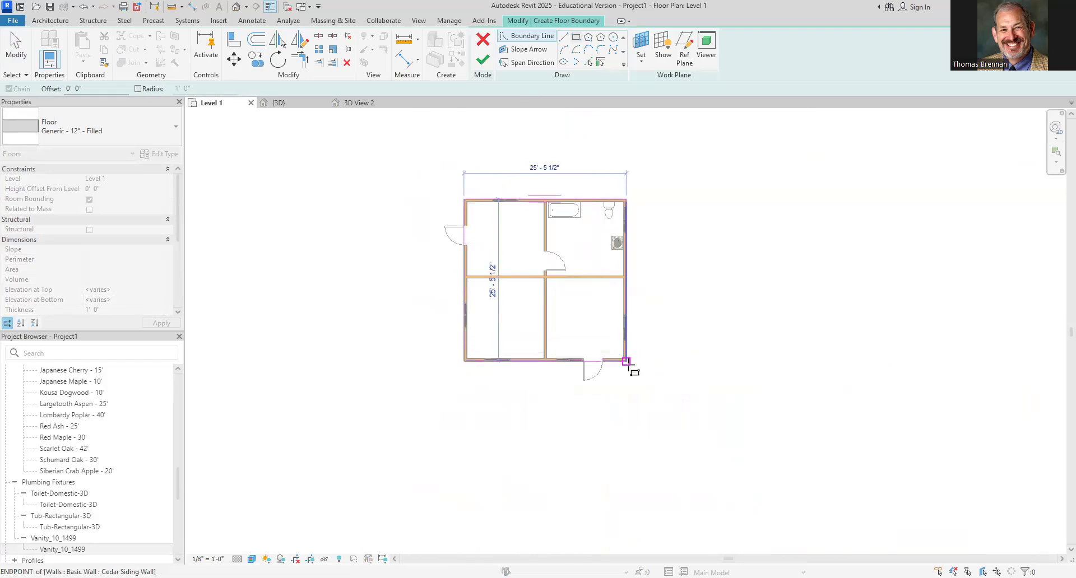
scroll(627, 363, "up", 5)
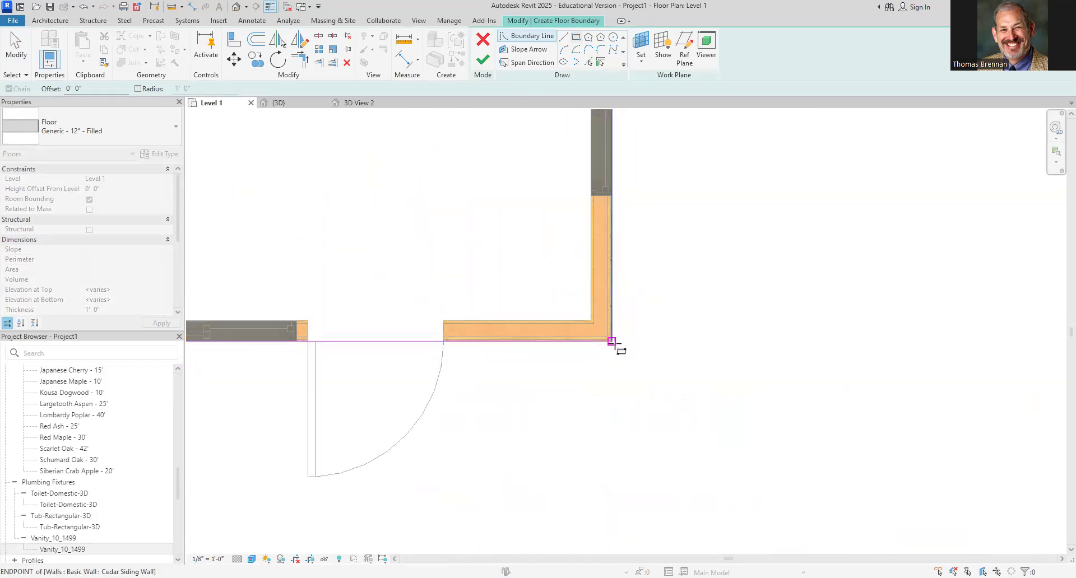
left_click(611, 342)
key("Escape")
Set the floor type to Wood Joist 10" - Wood Finish and finish the floor sketch.
scroll(538, 291, "down", 5)
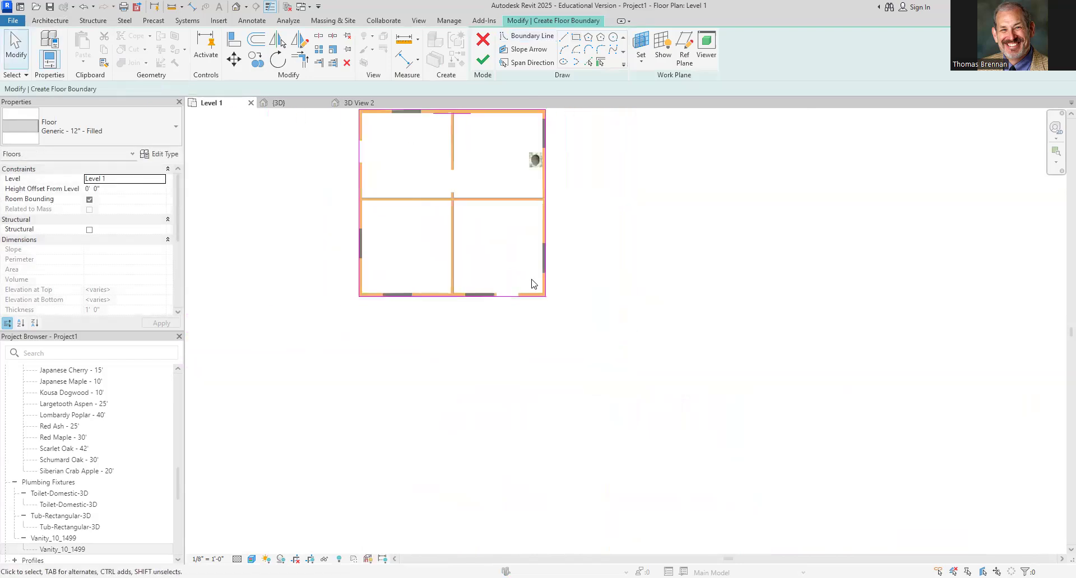
middle_click_drag(534, 283, 574, 349)
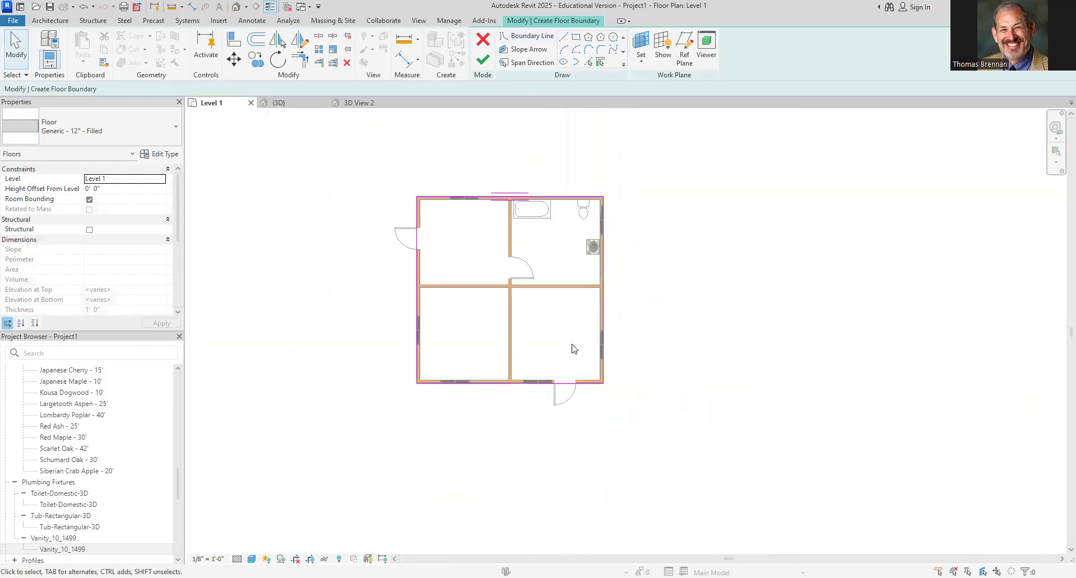
left_click(174, 135)
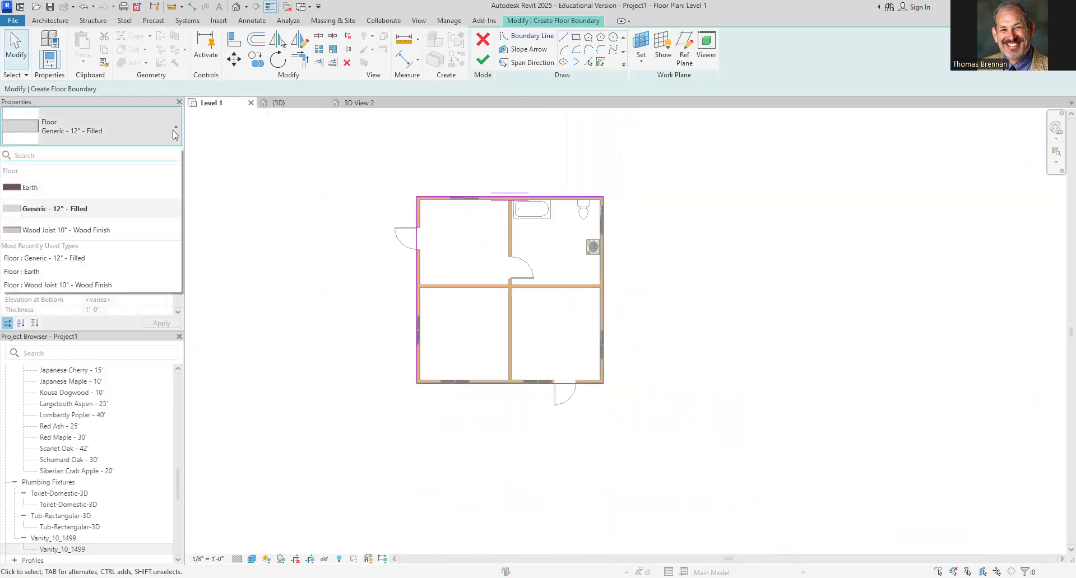
left_click(103, 230)
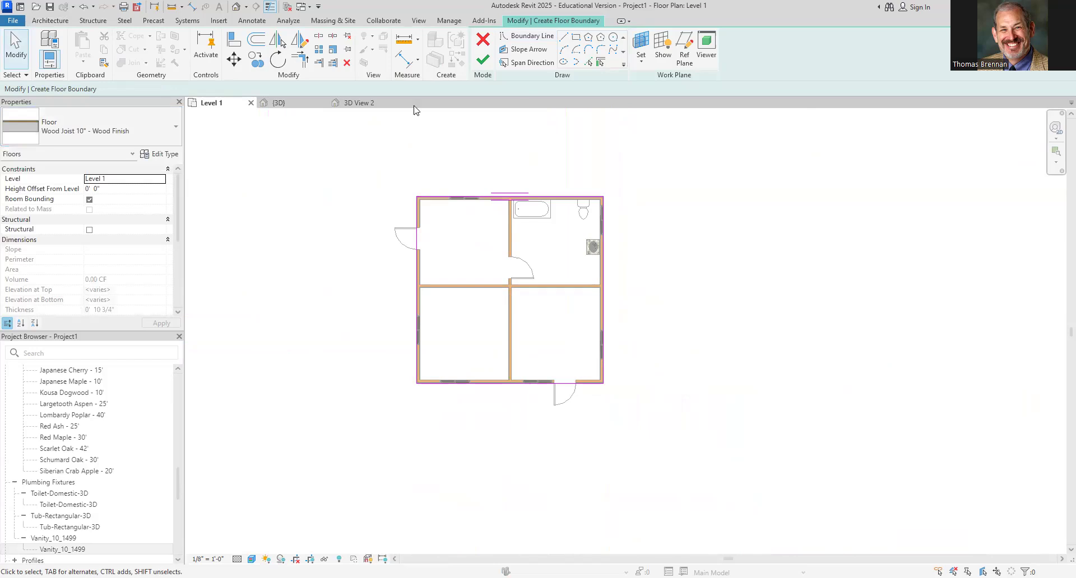
left_click(481, 60)
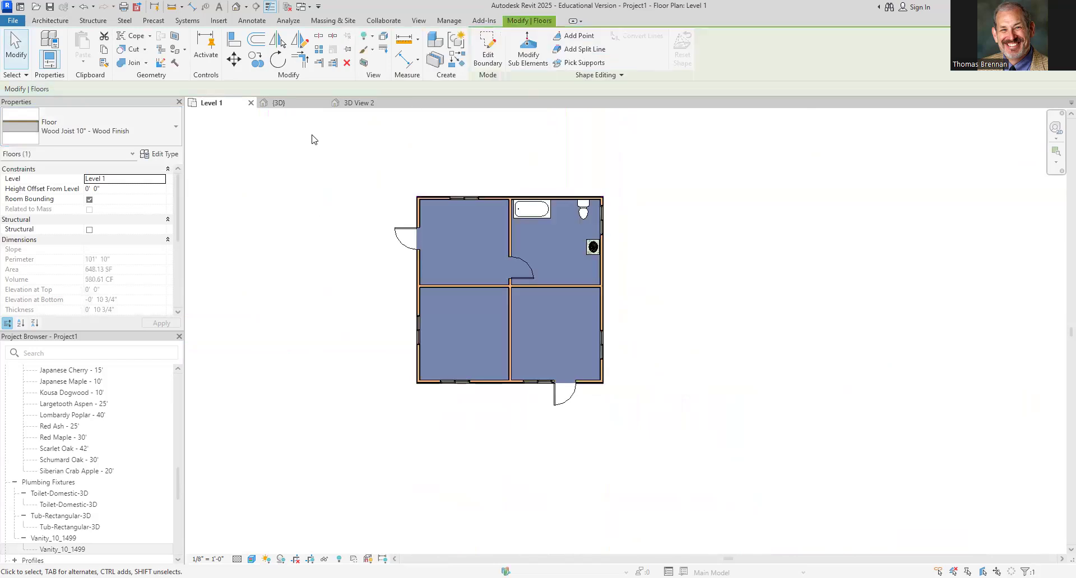
Examine the wood floor, windows and bathroom fixtures from above in the 3D view.
left_click(278, 103)
middle_click_drag(895, 394, 884, 483, "shift")
left_click(884, 483)
scroll(814, 488, "up", 1)
middle_click_drag(817, 492, 829, 484)
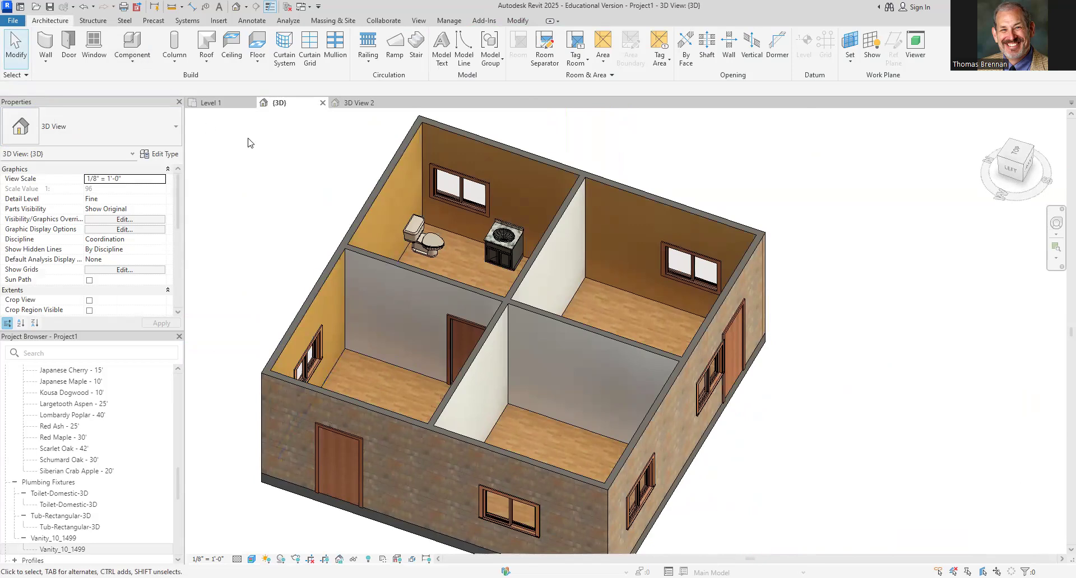
middle_click_drag(305, 168, 329, 163)
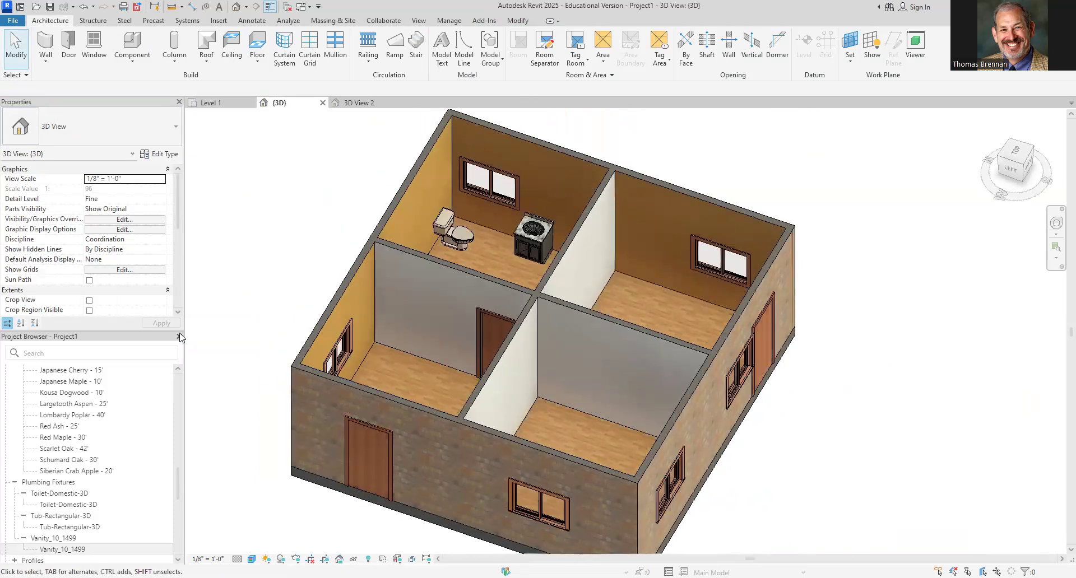
On Level 2, create a flat Wood Rafter 8" - Asphalt Shingle - Insulated roof by footprint from the four exterior walls, with a 1' 0" overhang.
left_click_drag(177, 477, 189, 366)
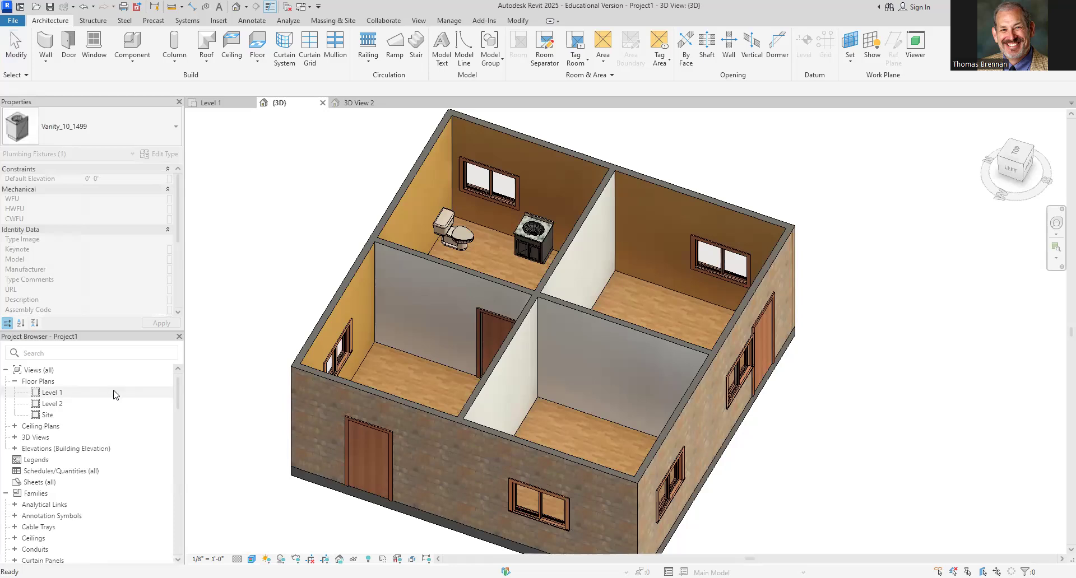
double_click(58, 404)
scroll(566, 238, "up", 5)
middle_click_drag(672, 338, 678, 368)
scroll(679, 368, "down", 1)
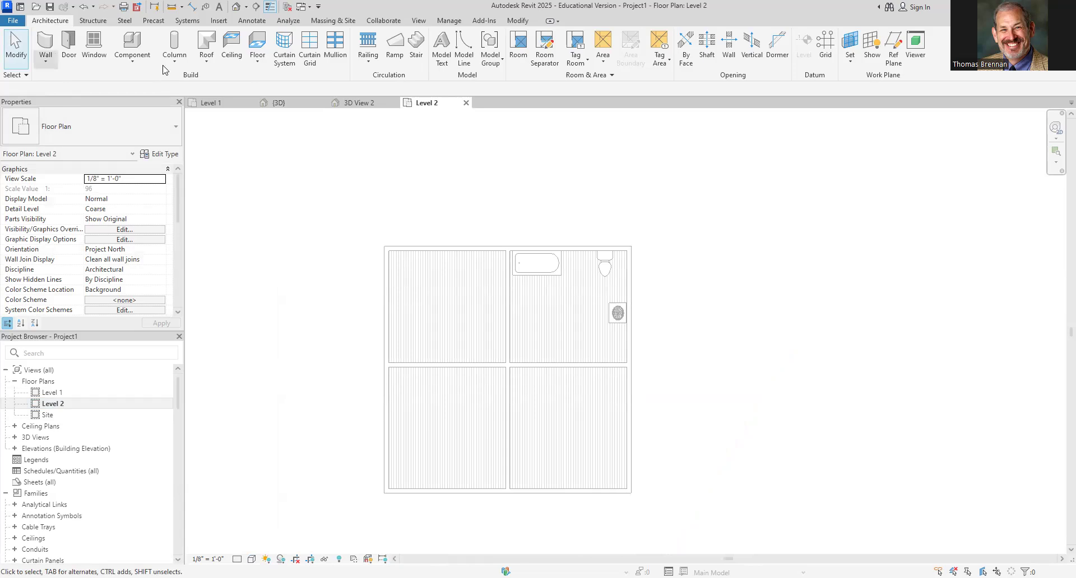
left_click(206, 59)
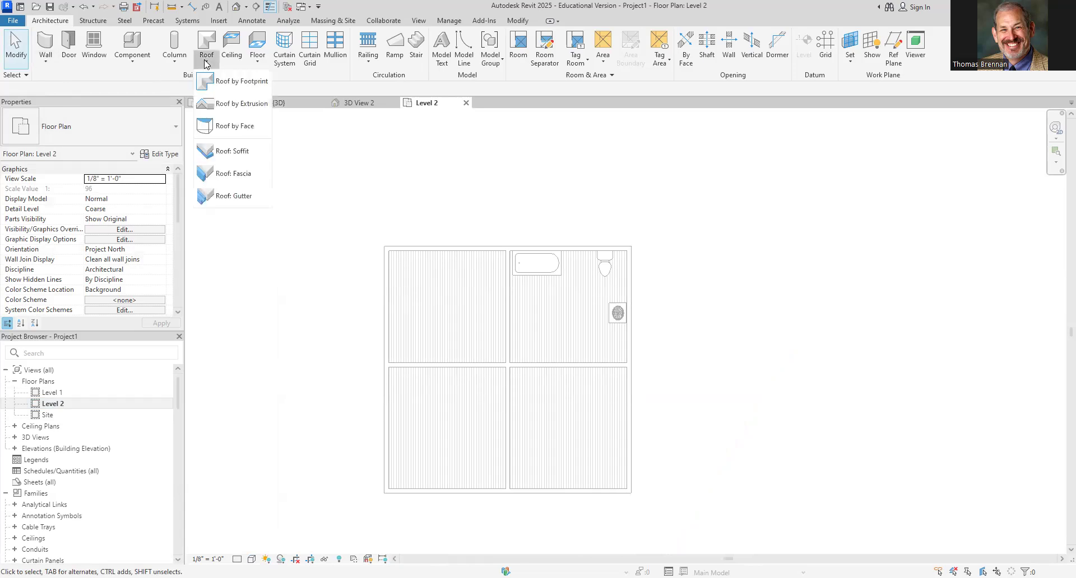
left_click(223, 83)
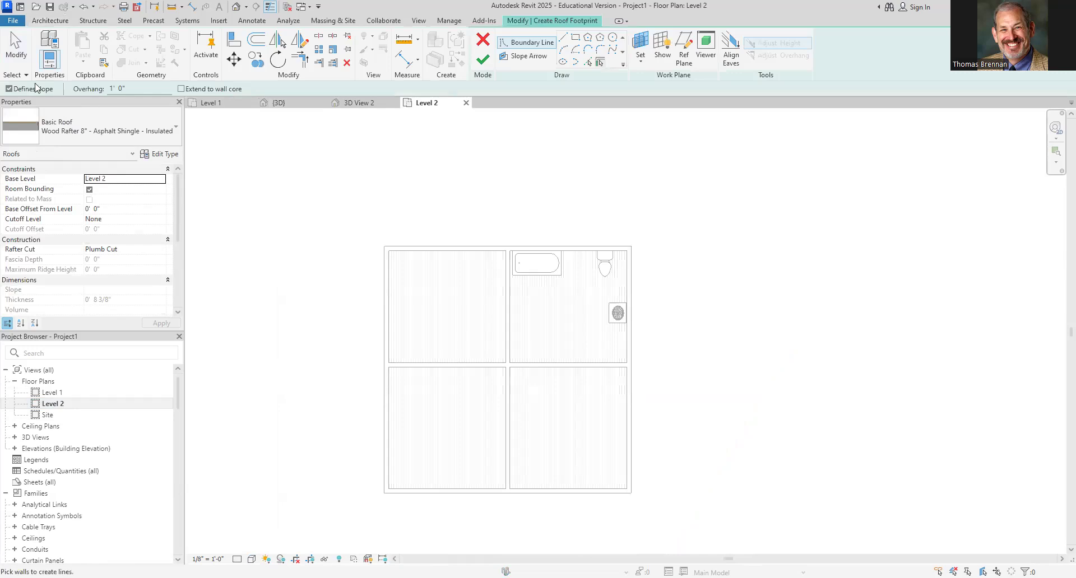
left_click(9, 90)
left_click(442, 247)
left_click(381, 359)
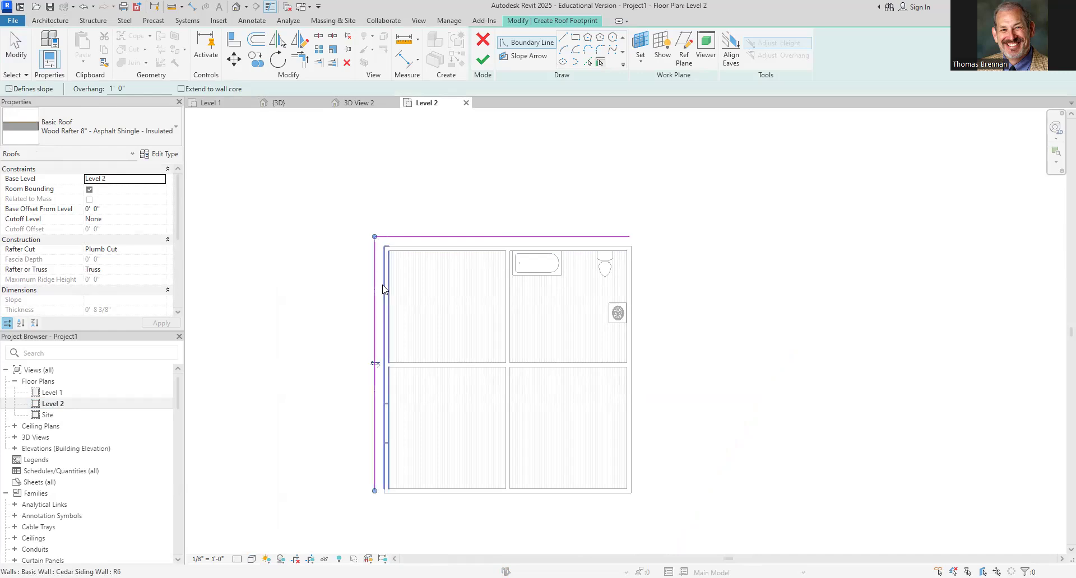
left_click(474, 496)
left_click(642, 462)
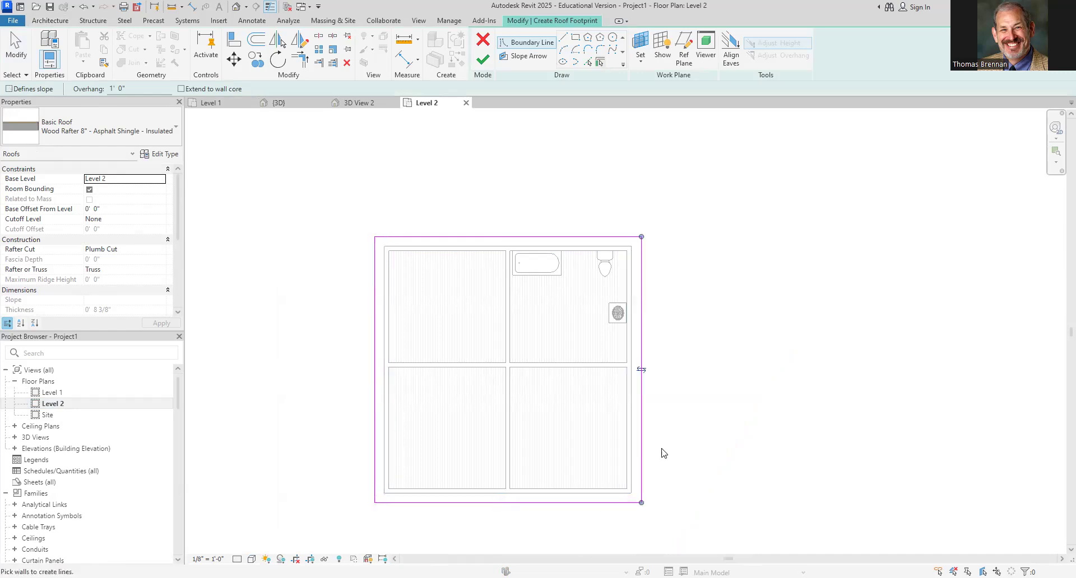
left_click(484, 59)
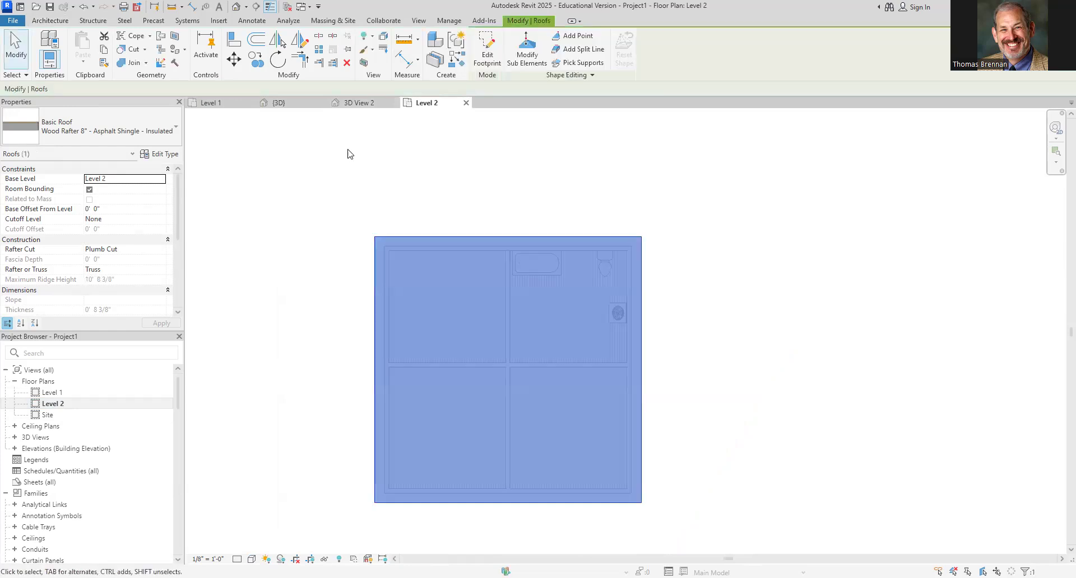
Edit the roof footprint on Level 2 so its upper and lower boundary lines define a 9" / 12" slope, forming a gable roof.
left_click(283, 104)
left_click(877, 427)
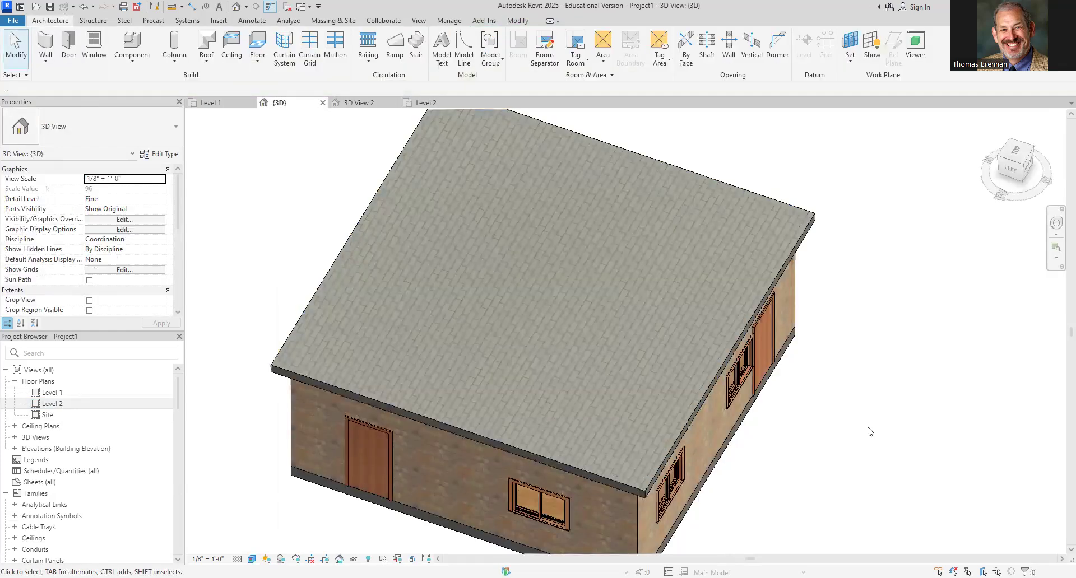
middle_click_drag(875, 437, 851, 347, "shift")
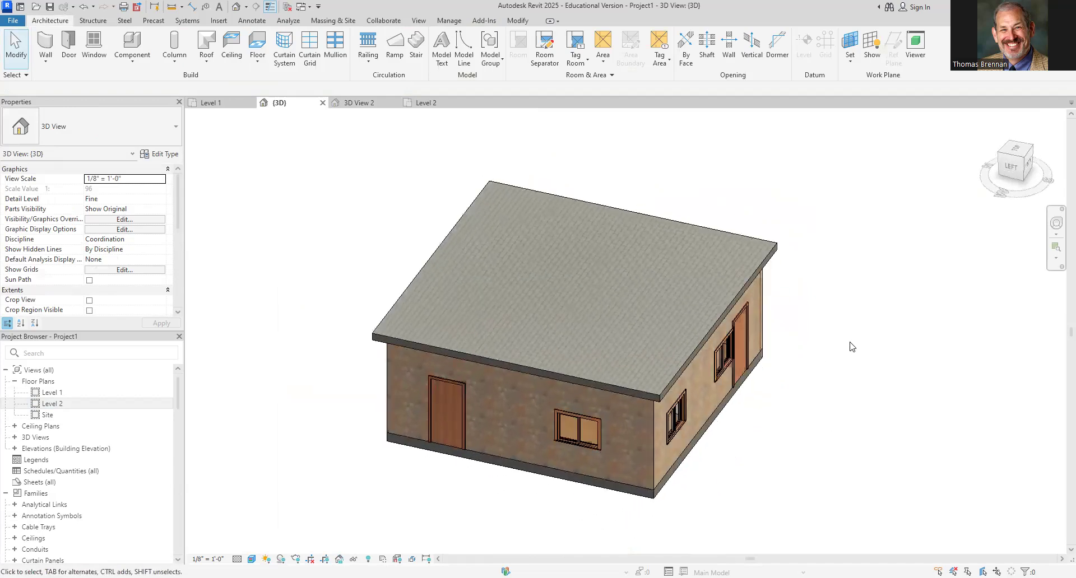
left_click(415, 103)
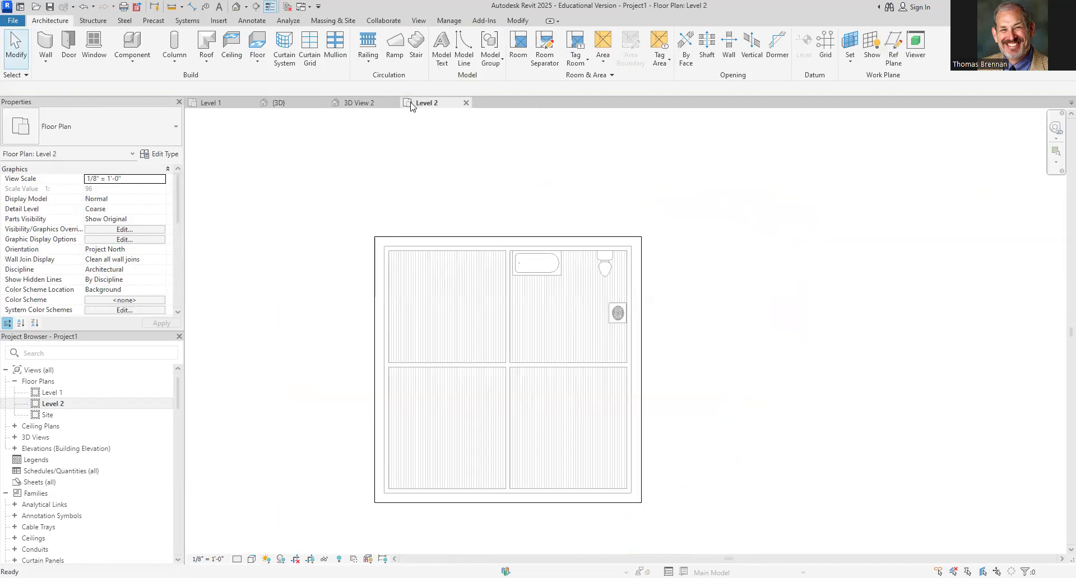
double_click(471, 237)
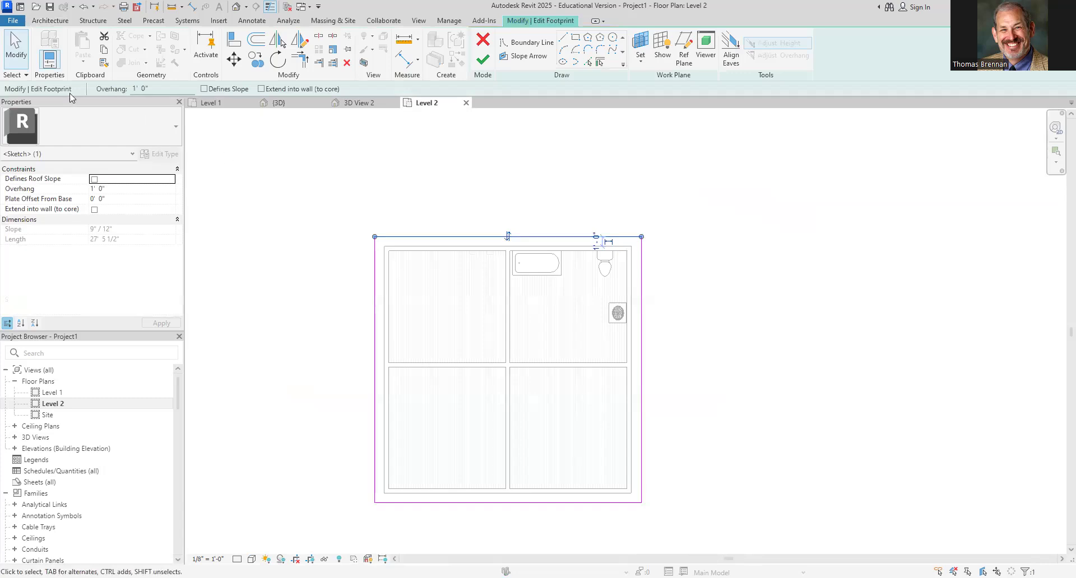
left_click(204, 89)
left_click(267, 442)
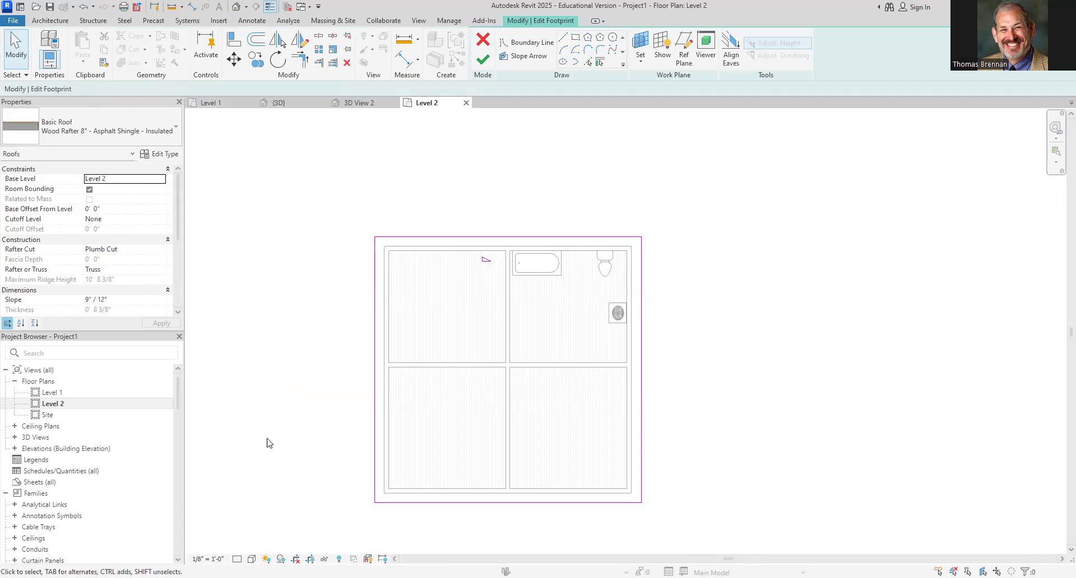
left_click(481, 503)
left_click(205, 89)
left_click(227, 154)
left_click(483, 60)
In the 3D view, attach the tops of the whole chain of exterior cedar siding walls to the gable roof.
left_click(279, 105)
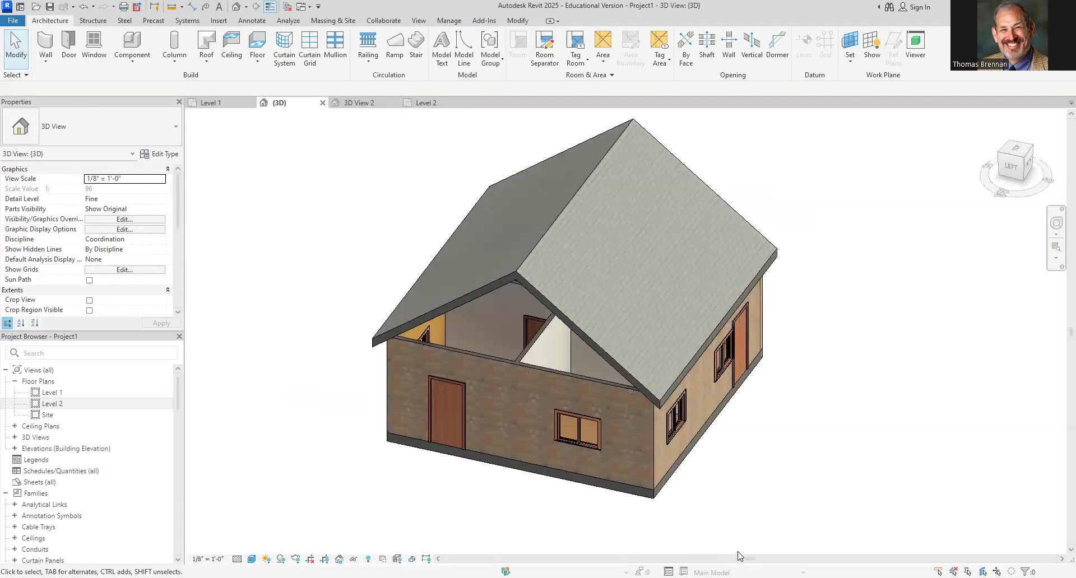
middle_click_drag(738, 554, 785, 393, "shift")
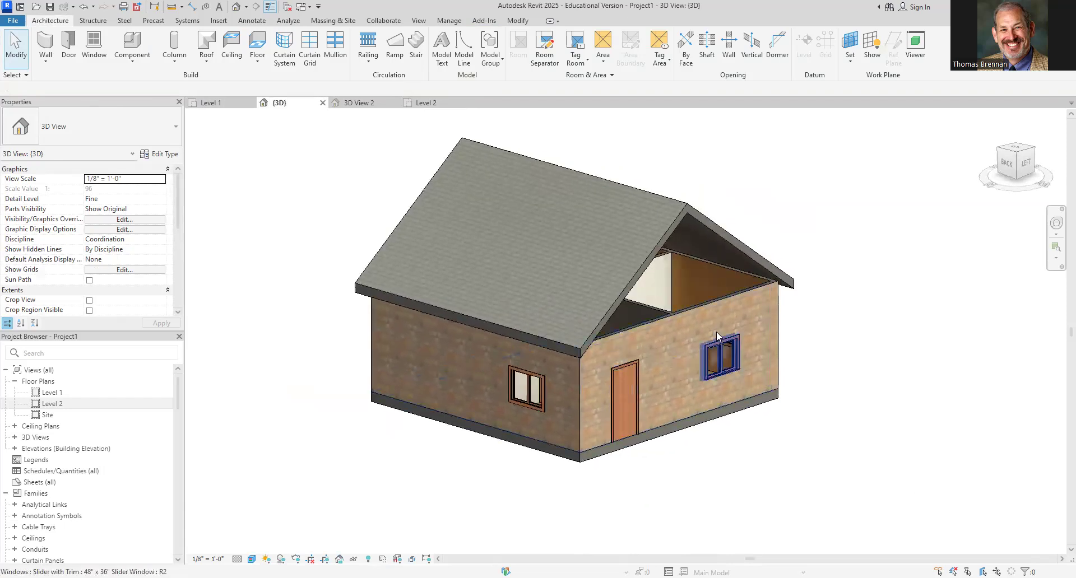
key("Tab")
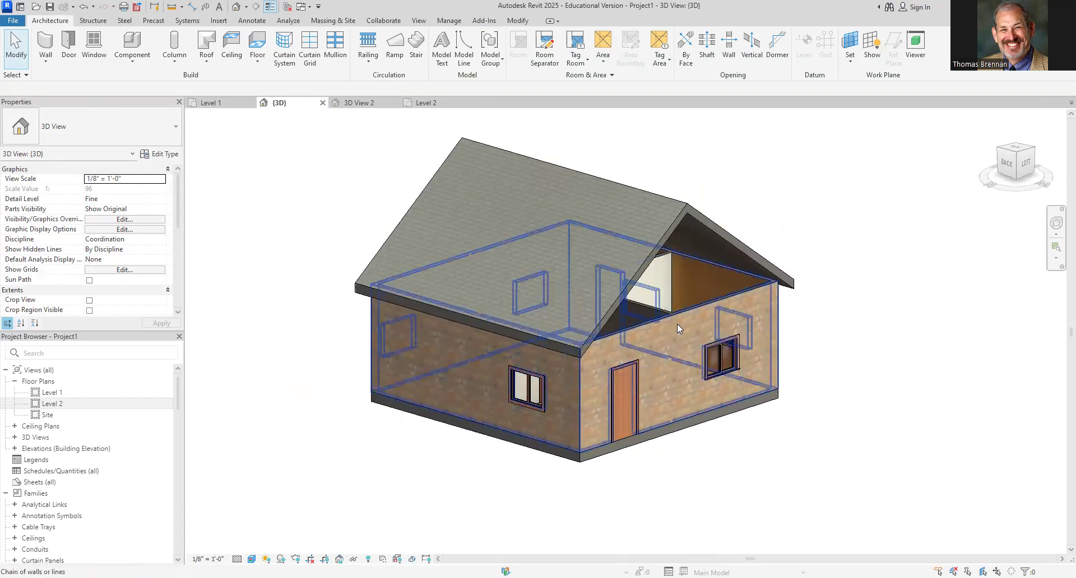
left_click(677, 324)
left_click(562, 53)
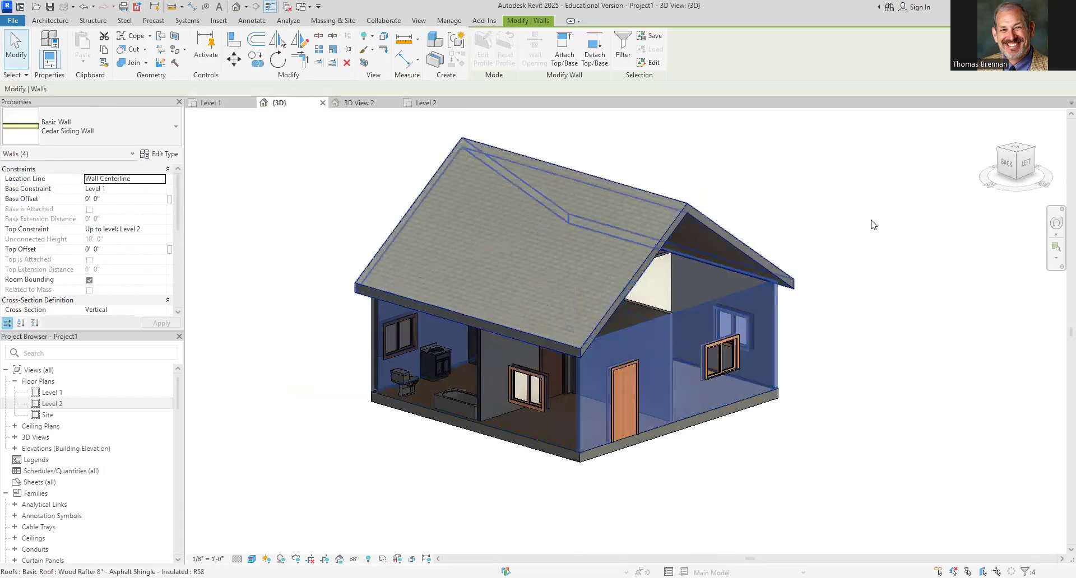
left_click(743, 247)
left_click(835, 360)
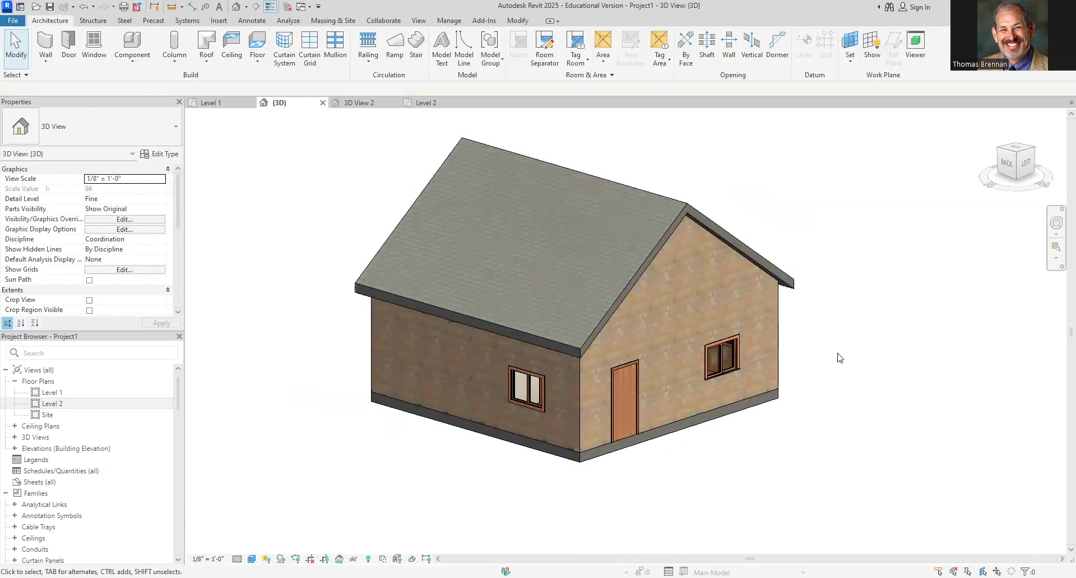
On Level 1, place five American Beech - 20' trees around the house: three along its left side and two to its right.
scroll(835, 360, "down", 2)
middle_click_drag(804, 465, 701, 483, "shift")
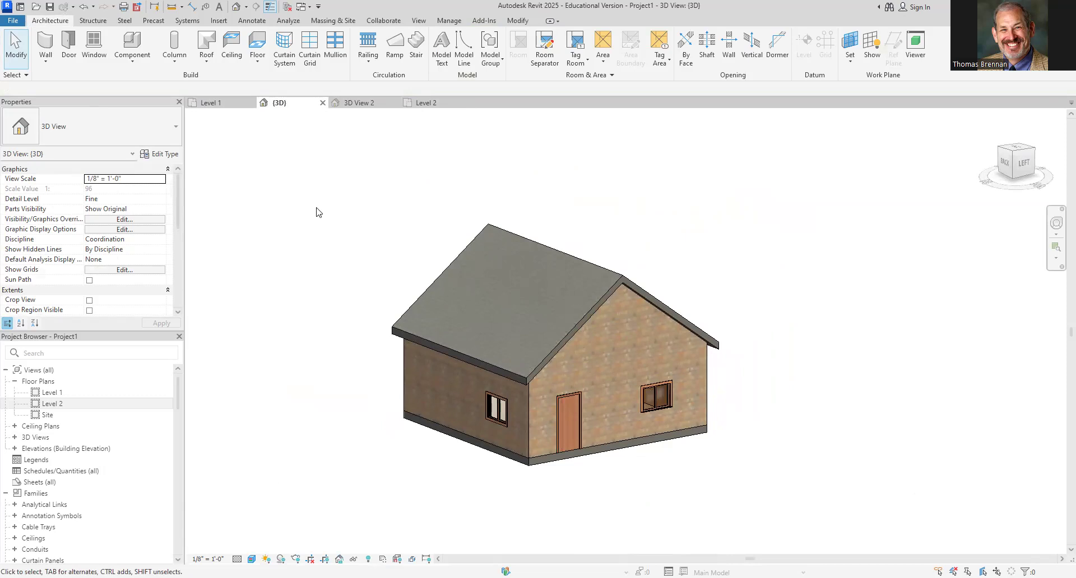
scroll(250, 277, "down", 3)
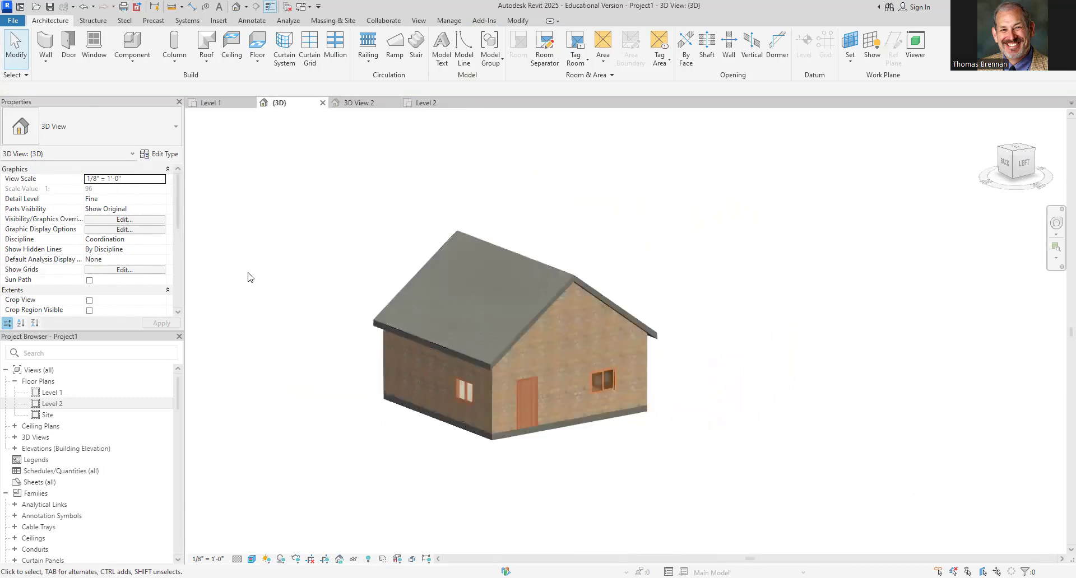
left_click(230, 103)
left_click_drag(177, 396, 175, 457)
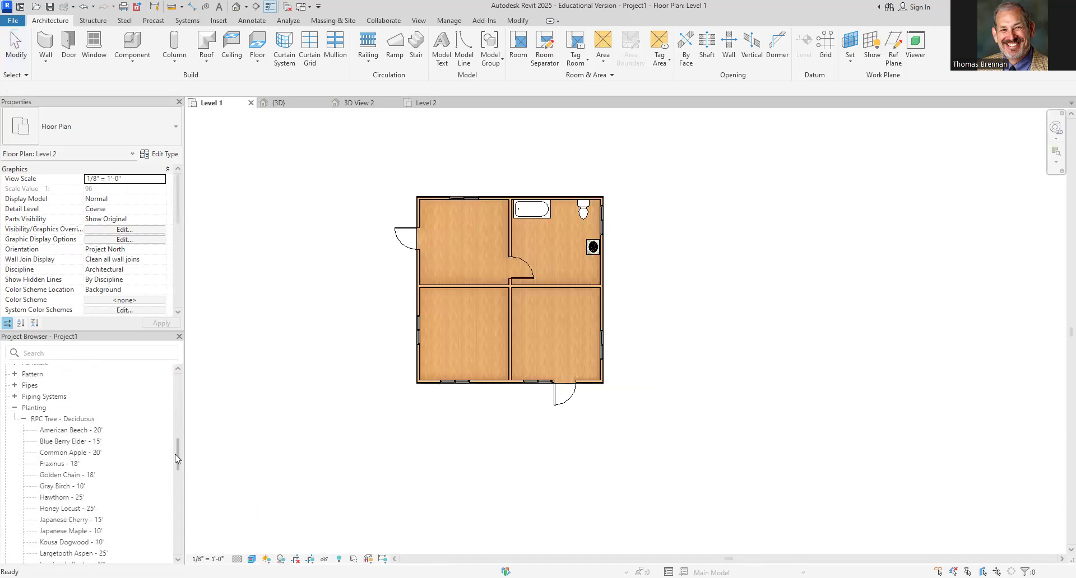
left_click(80, 432)
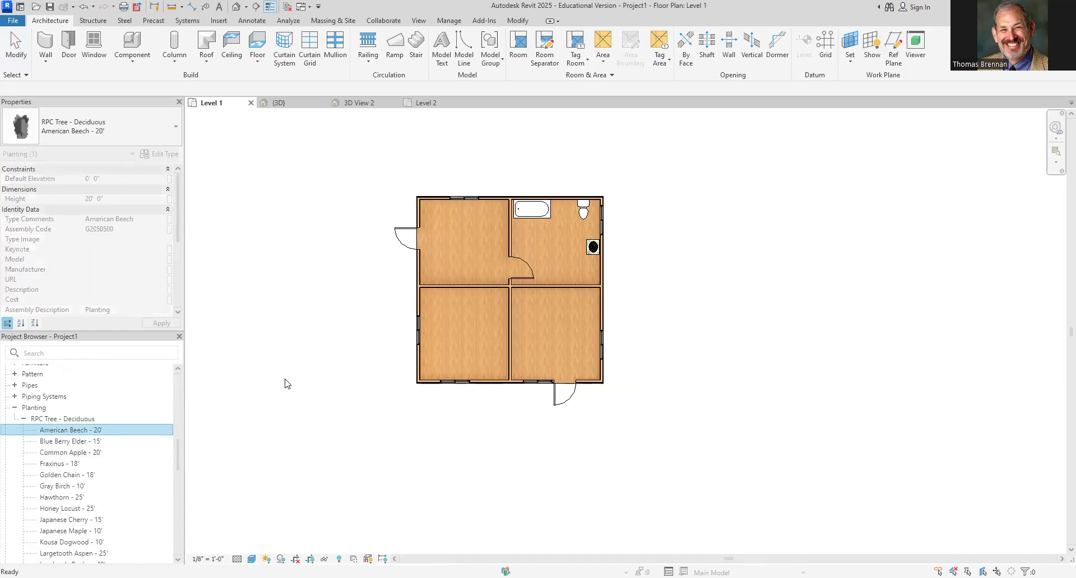
left_click_drag(72, 432, 294, 383)
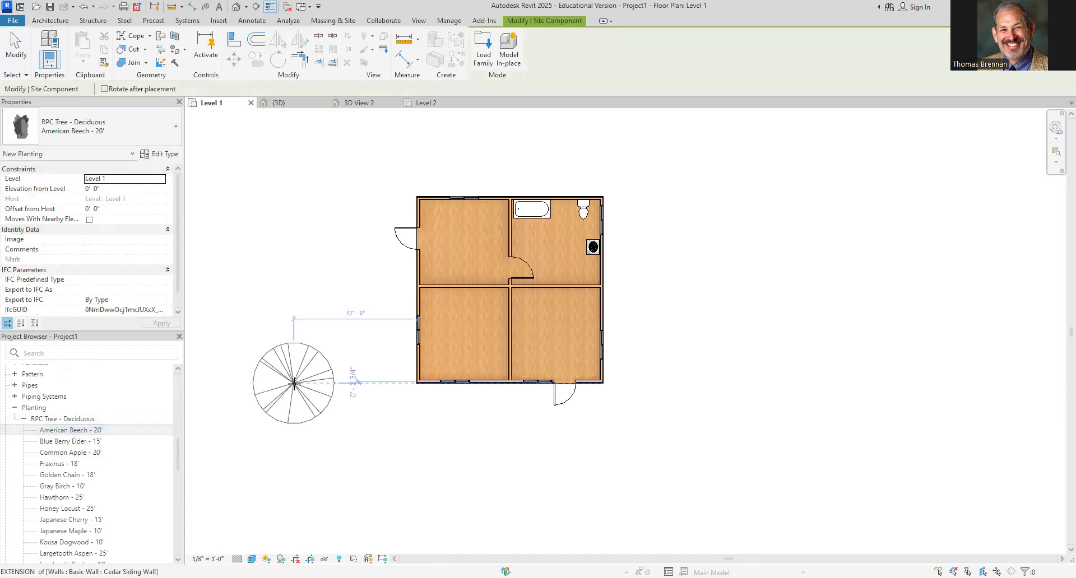
left_click(294, 383)
left_click(744, 425)
left_click(804, 217)
left_click(275, 151)
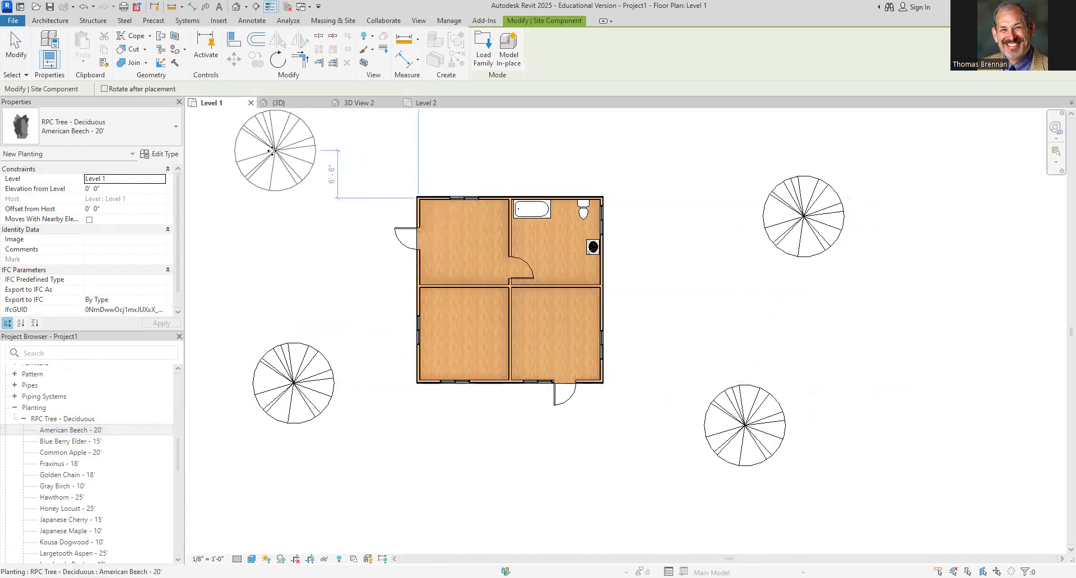
left_click(246, 261)
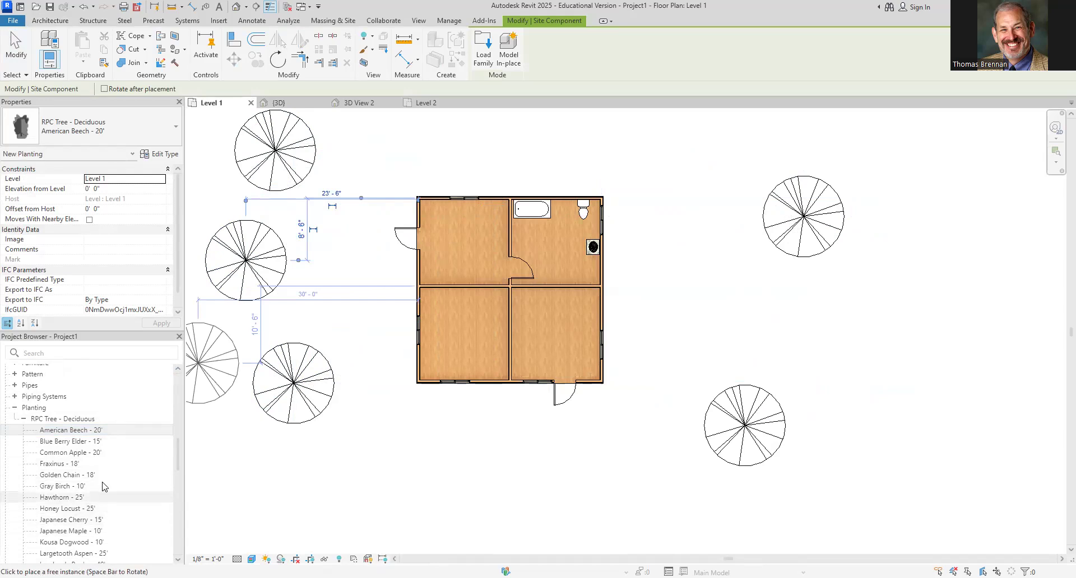
Place three Golden Chain - 18' trees on Level 1: one right of the house, one beyond its upper-right corner and one above it.
left_click(67, 475)
key("Escape")
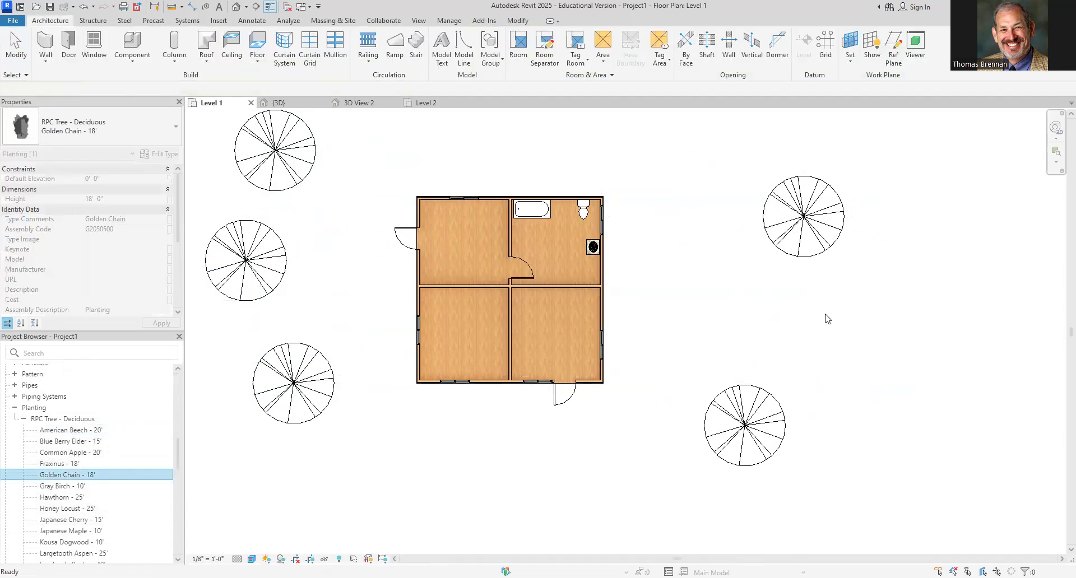
left_click(57, 477)
left_click(55, 473)
left_click_drag(59, 476, 751, 349)
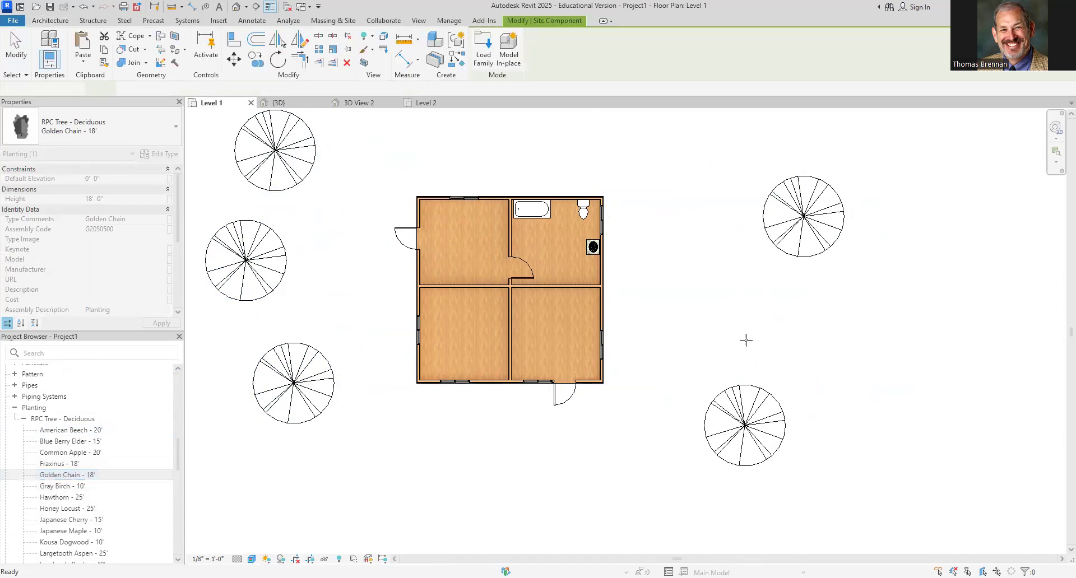
left_click(708, 150)
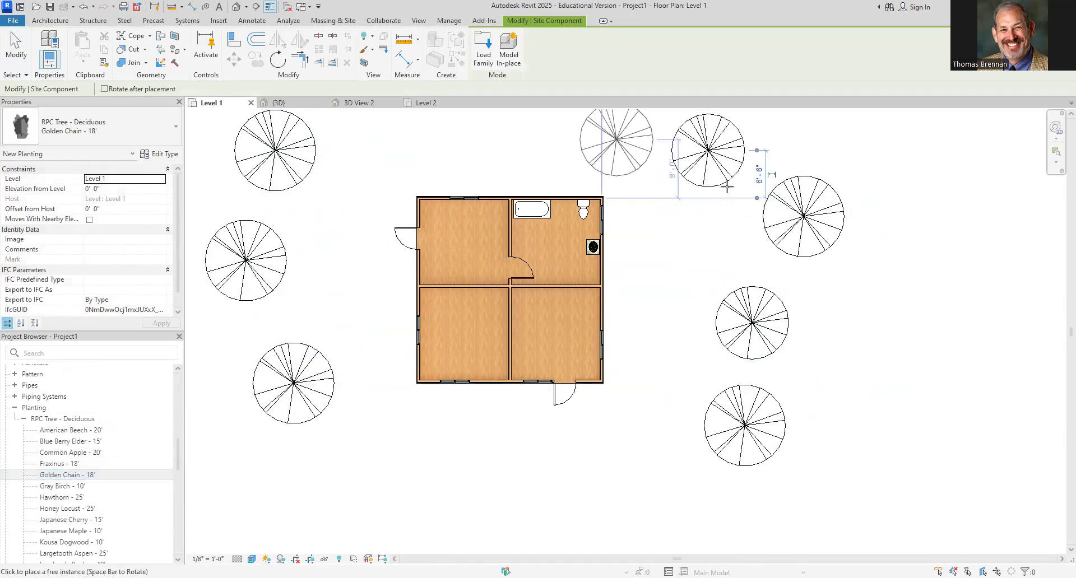
left_click(462, 136)
key("Escape")
key("Escape")
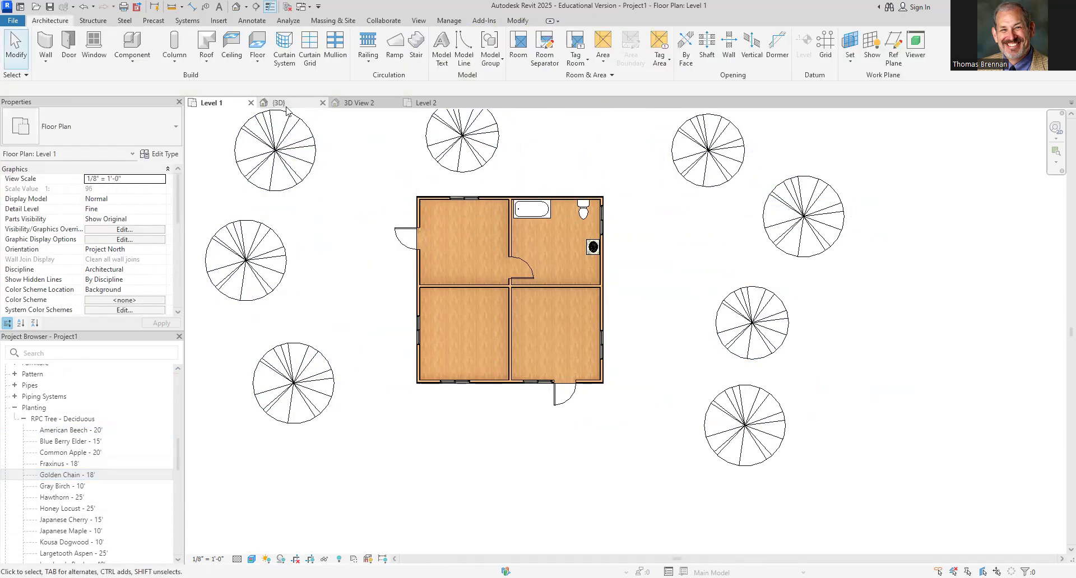
In the 3D view, move three American Beech trees away from the gable wall with the door and window, leaving its front clear.
left_click(276, 103)
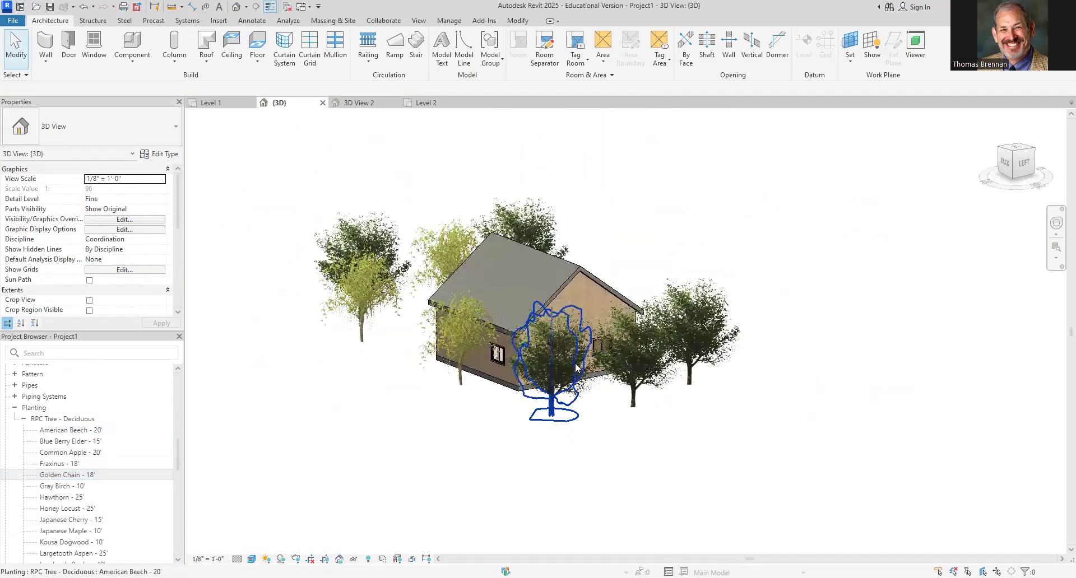
scroll(585, 436, "up", 2)
left_click(555, 435)
left_click_drag(550, 431, 487, 487)
left_click(656, 405)
left_click_drag(653, 416, 786, 409)
left_click(716, 352)
left_click_drag(716, 352, 710, 255)
left_click(687, 451)
scroll(643, 479, "up", 1)
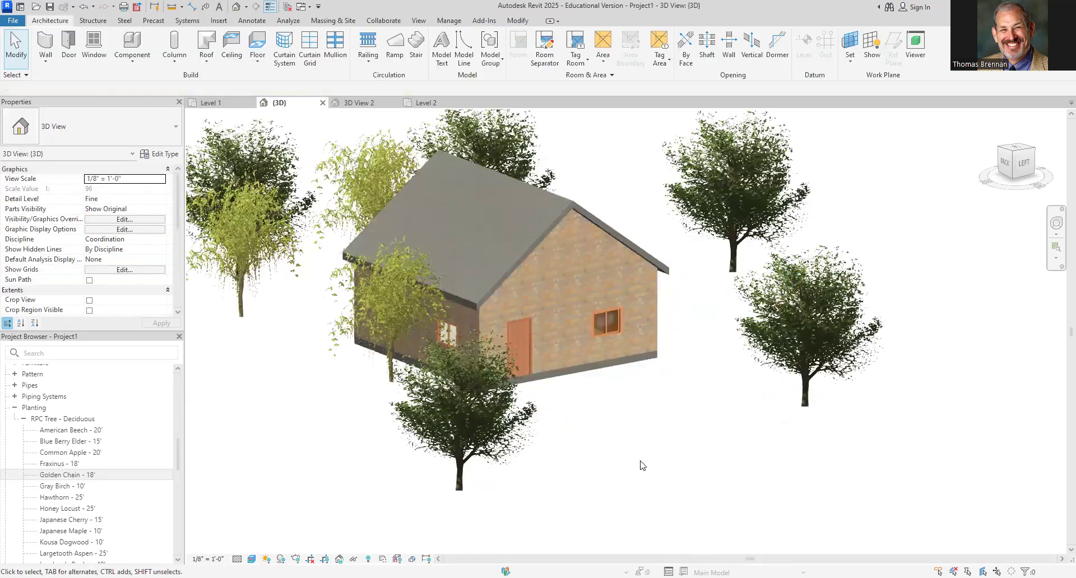
Move the Golden Chain tree standing in front of the side wall's window clear of that window.
middle_click_drag(645, 478, 697, 466)
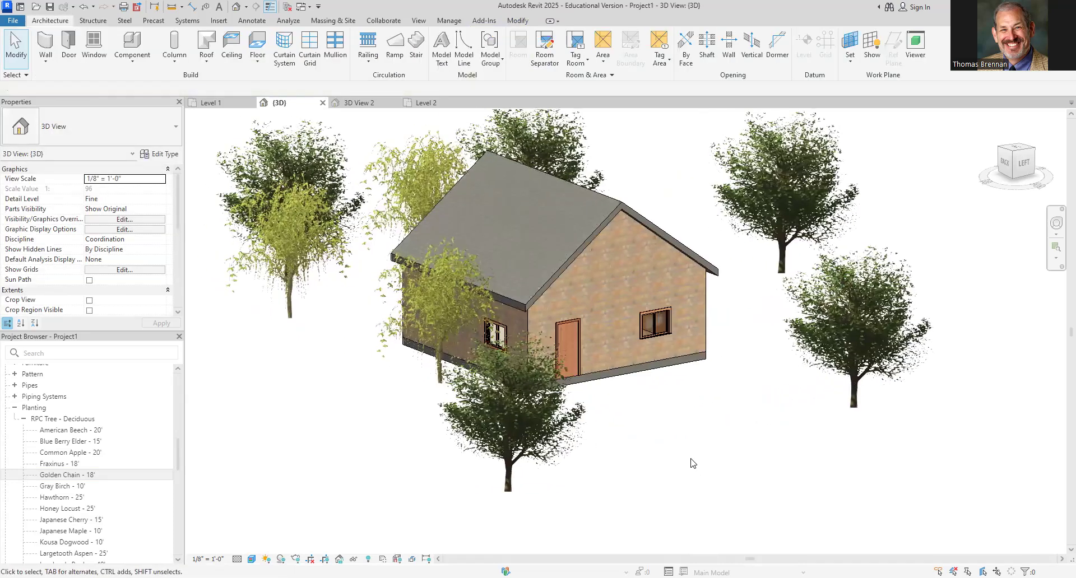
left_click(440, 376)
left_click_drag(440, 376, 356, 388)
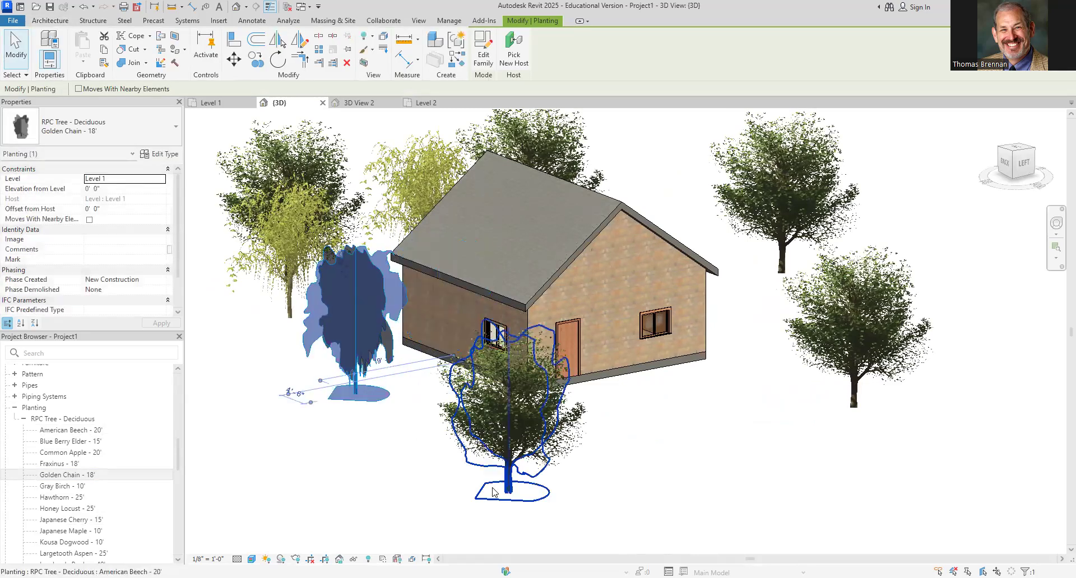
left_click(676, 523)
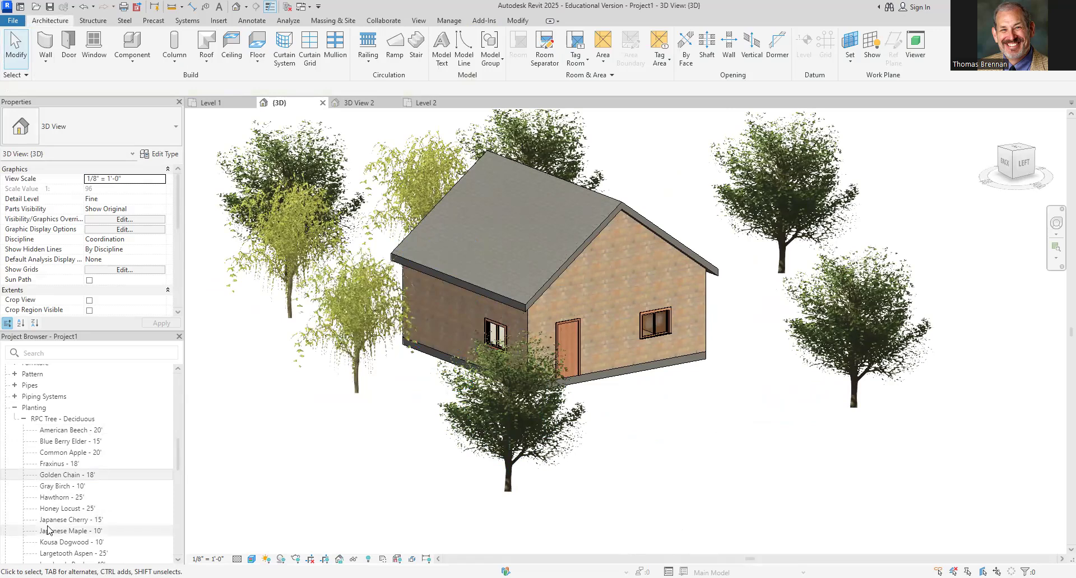
Look through the families loaded in the project and the component types available for placement.
scroll(135, 453, "down", 3)
scroll(135, 452, "down", 10)
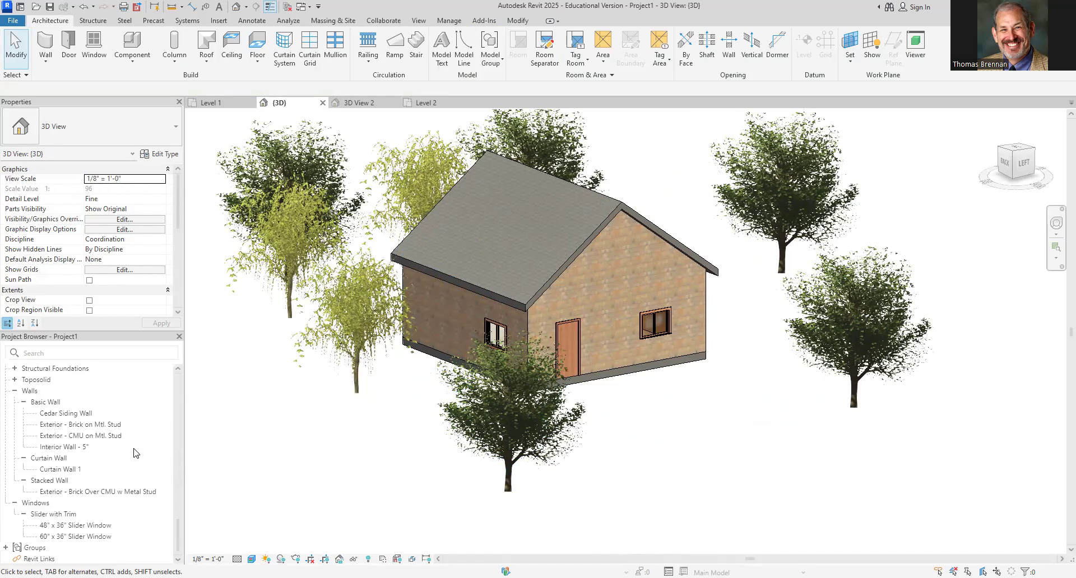
left_click_drag(176, 532, 175, 515)
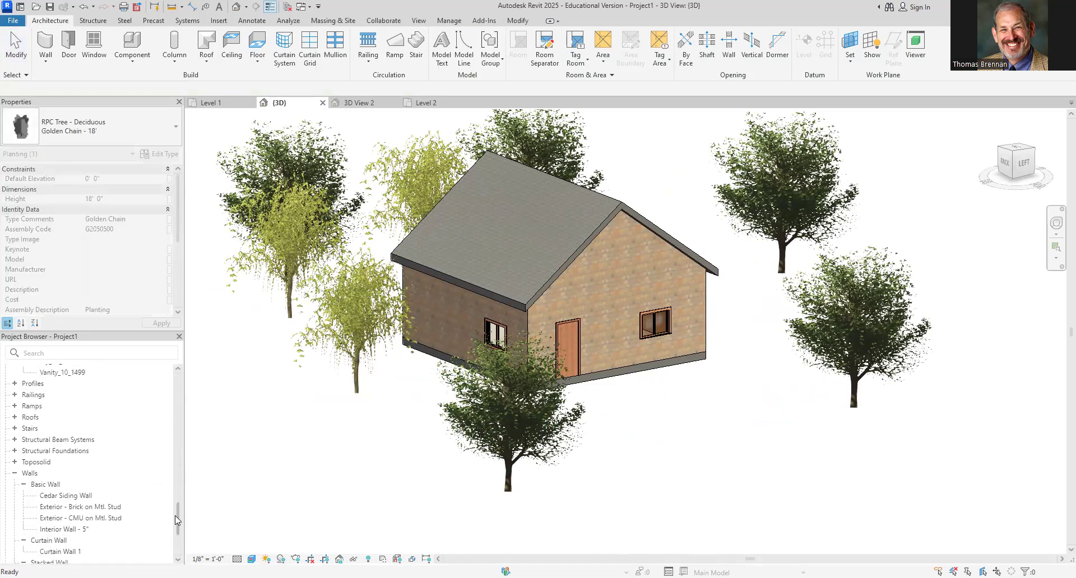
left_click_drag(175, 515, 181, 393)
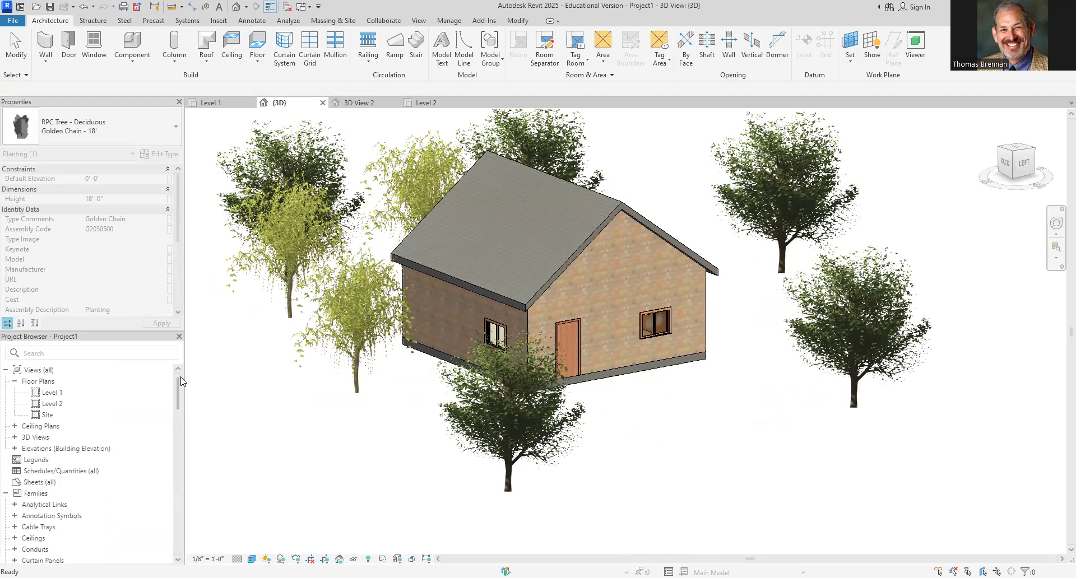
left_click(133, 44)
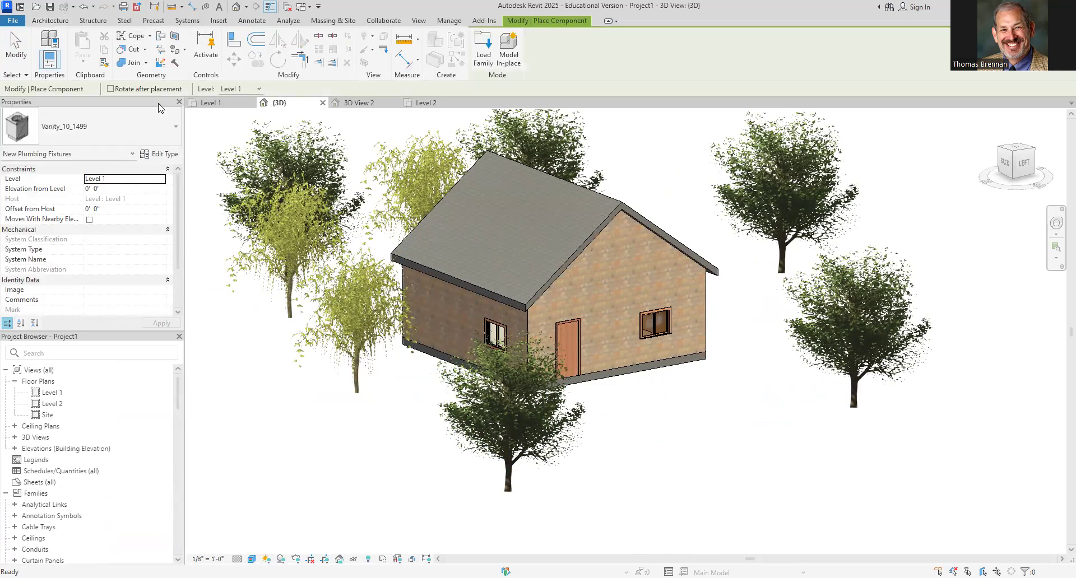
left_click(167, 129)
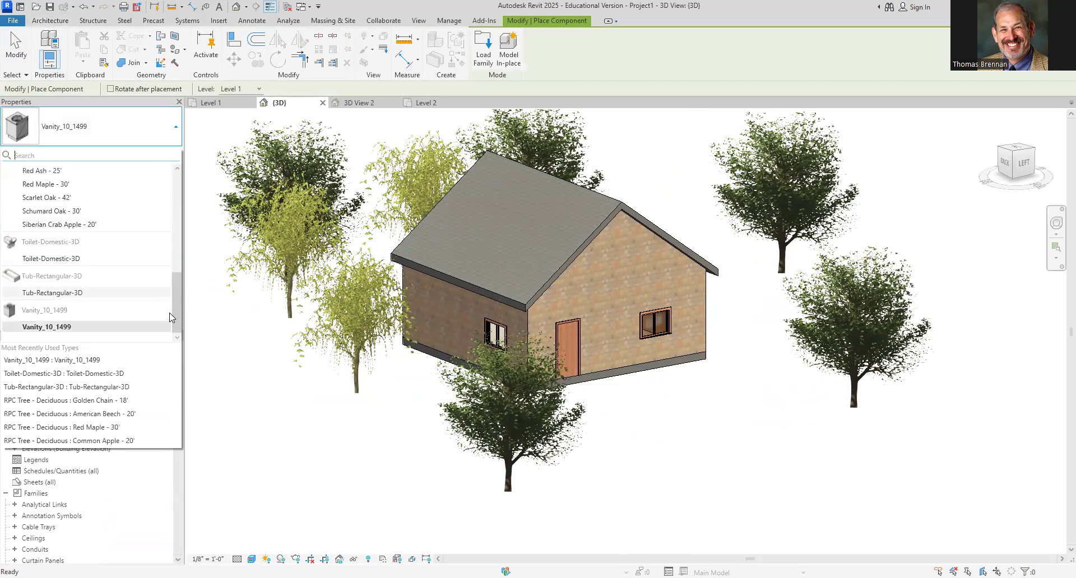
mouse_move(175, 312)
left_mouse_down()
mouse_move(186, 206)
mouse_move(178, 302)
left_mouse_up()
key("Escape")
key("Escape")
scroll(641, 487, "down", 1)
middle_click_drag(641, 487, 627, 501)
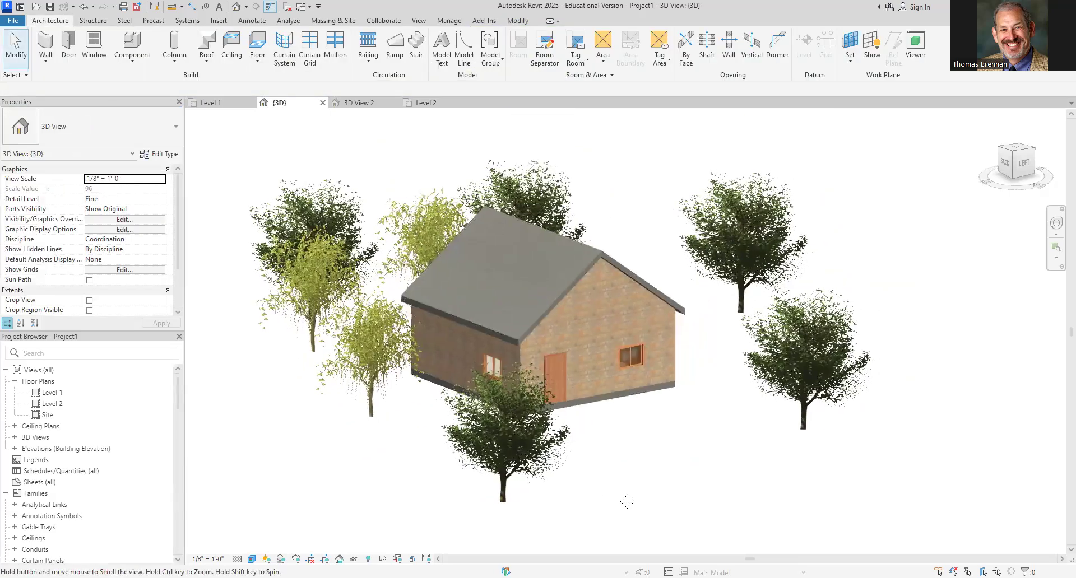
Turn on shadows in the Level 1 floor plan.
left_click(219, 104)
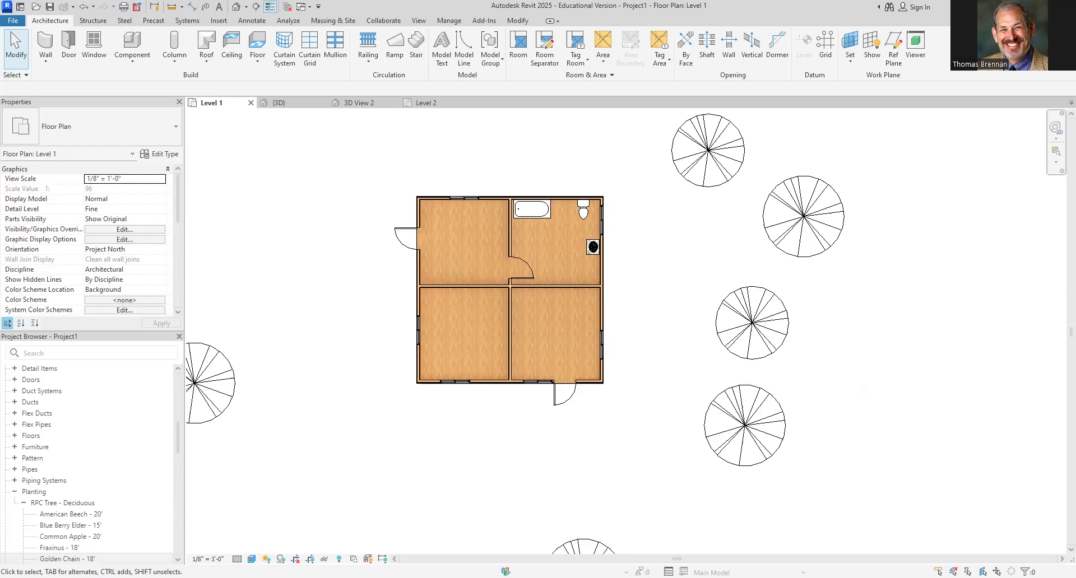
middle_click_drag(417, 410, 411, 455)
scroll(430, 250, "up", 2)
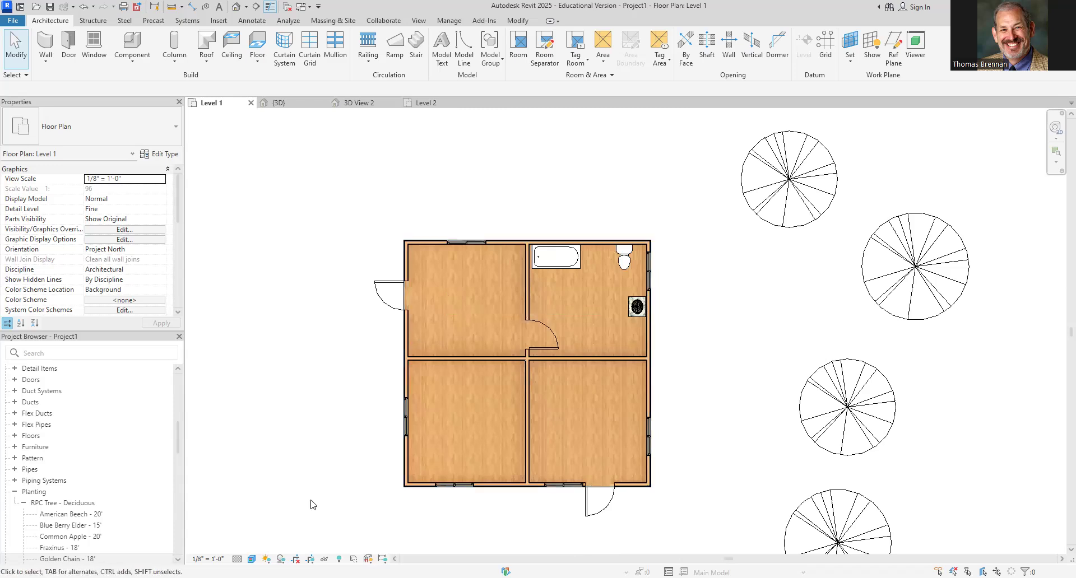
left_click(281, 560)
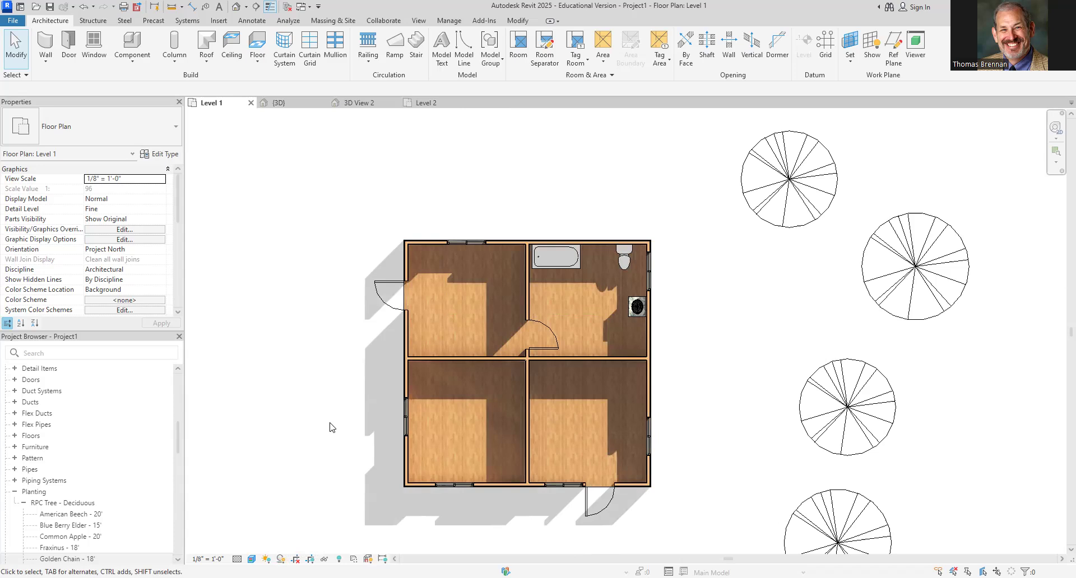
Turn on shadows in the 3D view and inspect how they fall around the house.
left_click(277, 104)
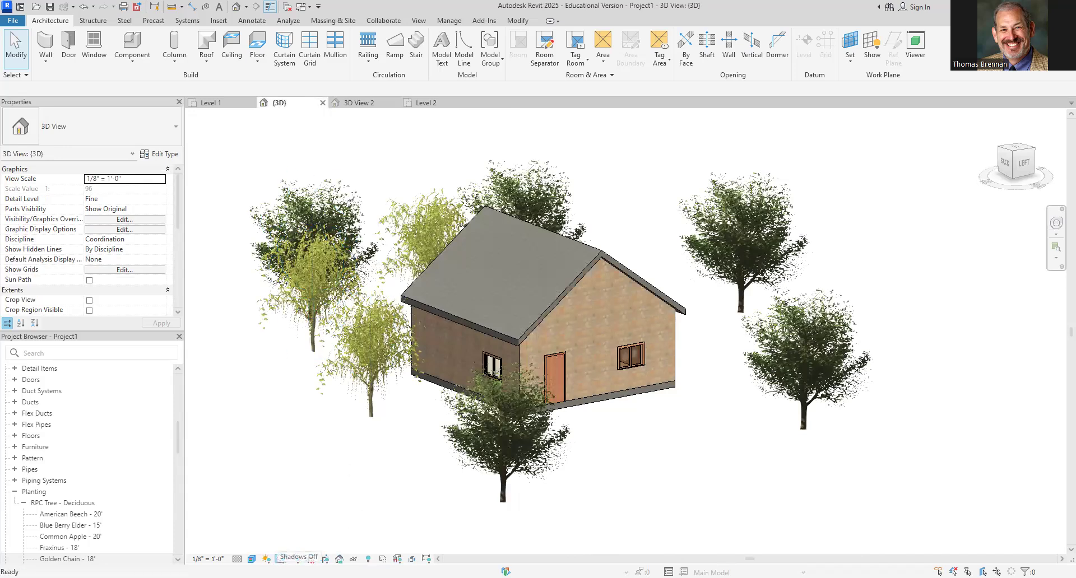
scroll(437, 375, "up", 3)
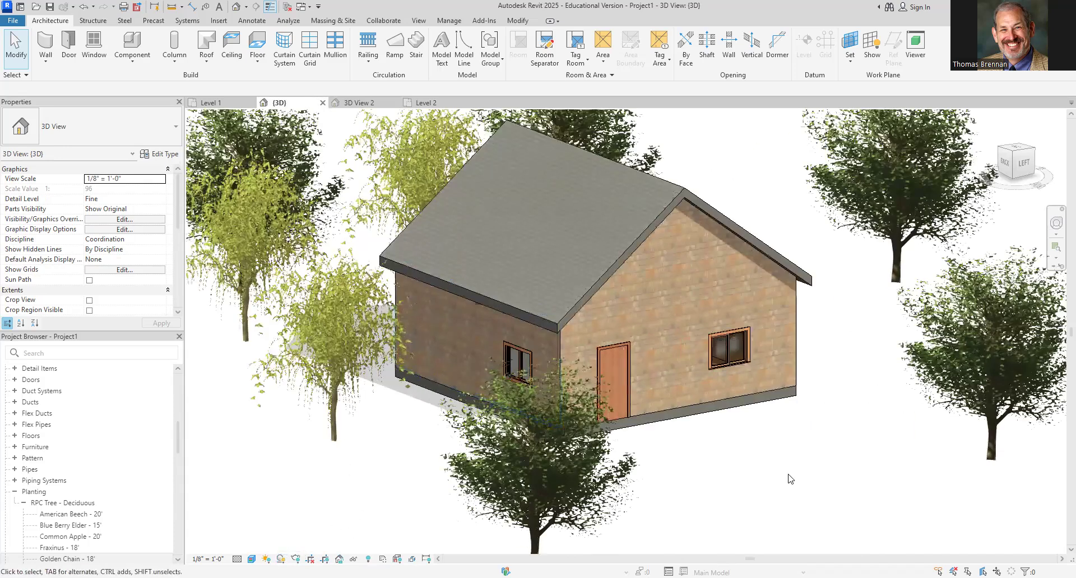
middle_click_drag(790, 479, 789, 523, "shift")
scroll(746, 485, "up", 1)
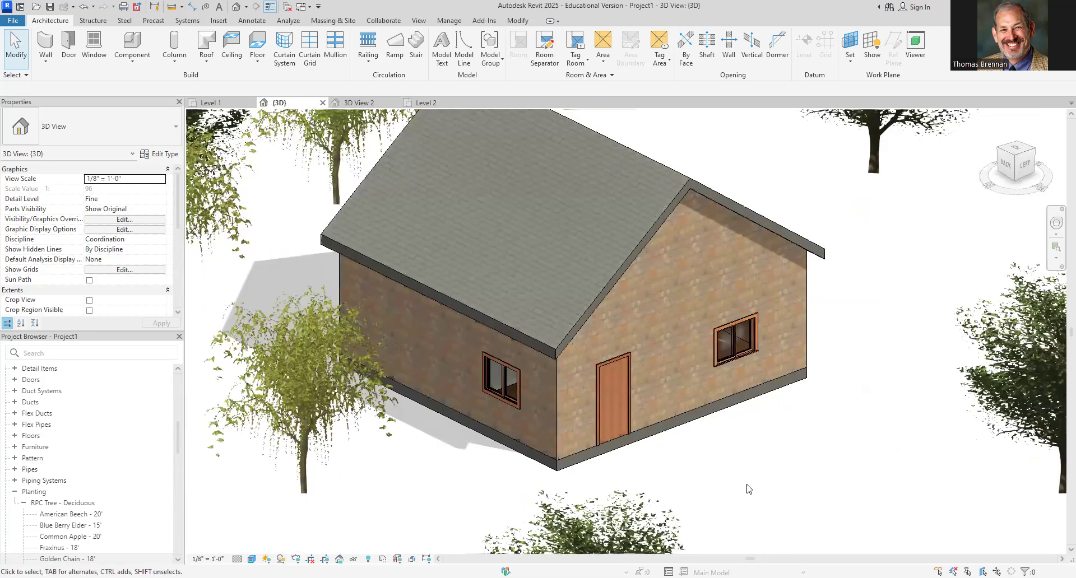
scroll(747, 485, "down", 2)
scroll(748, 488, "down", 1)
middle_click_drag(749, 488, 700, 415)
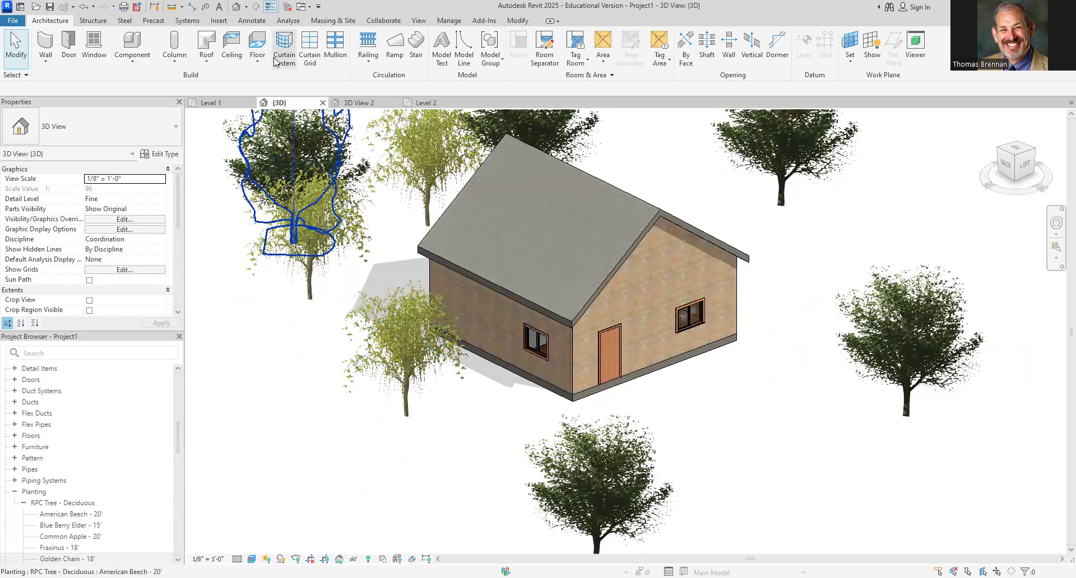
left_click(257, 58)
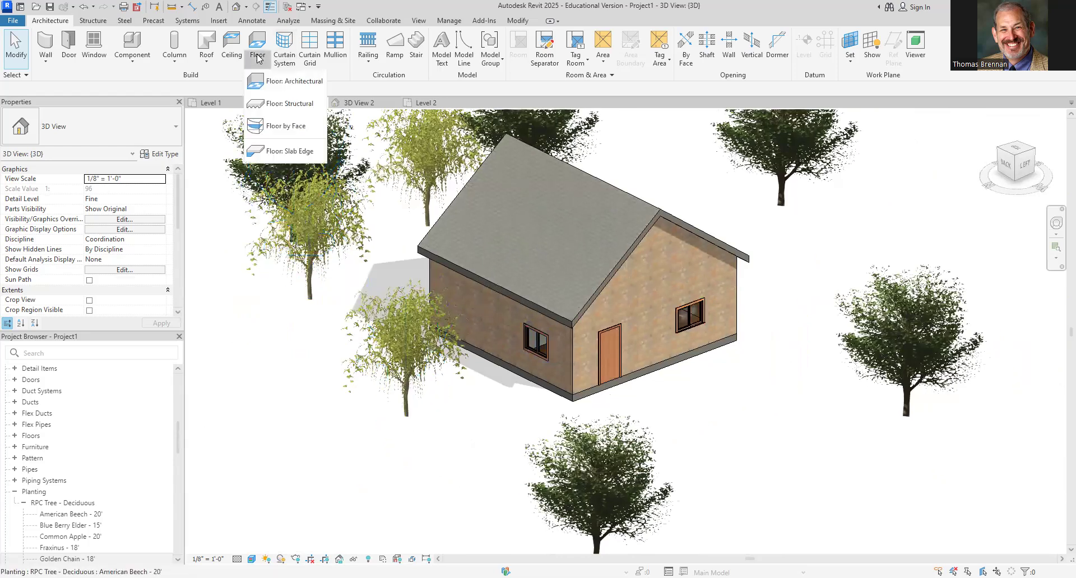
left_click(270, 85)
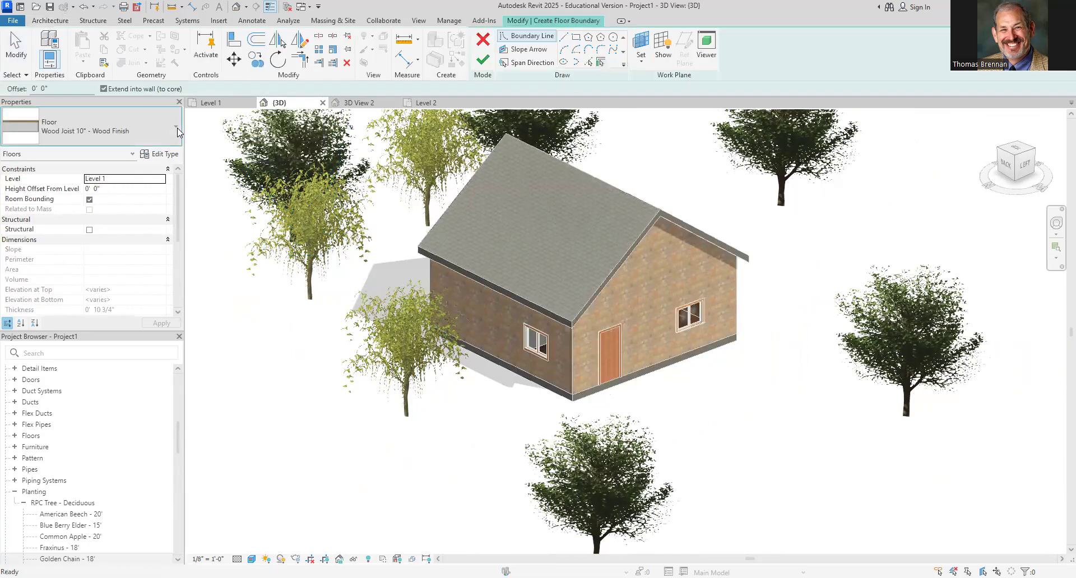
left_click(177, 130)
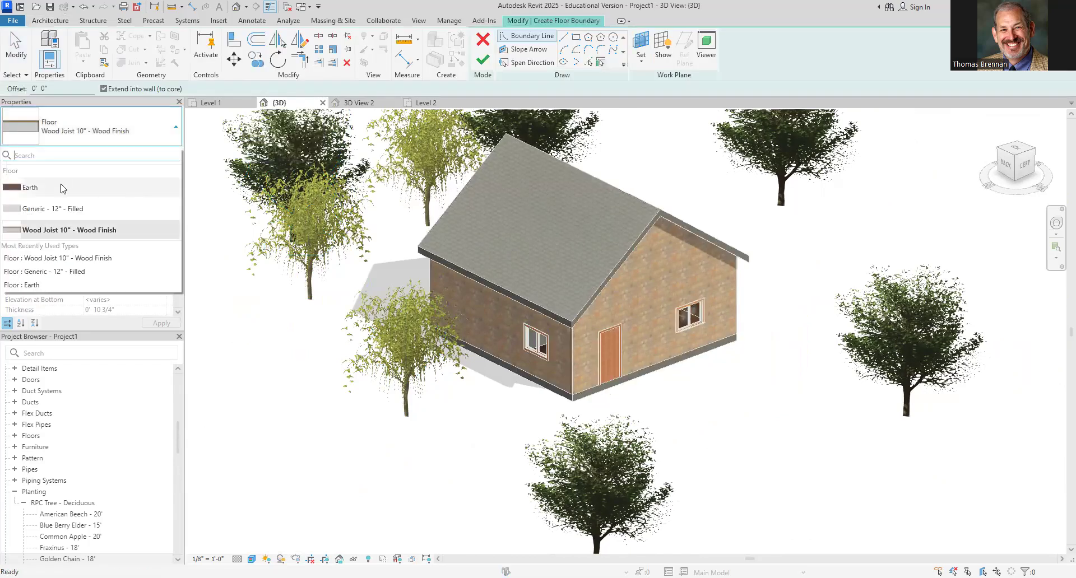
mouse_move(60, 184)
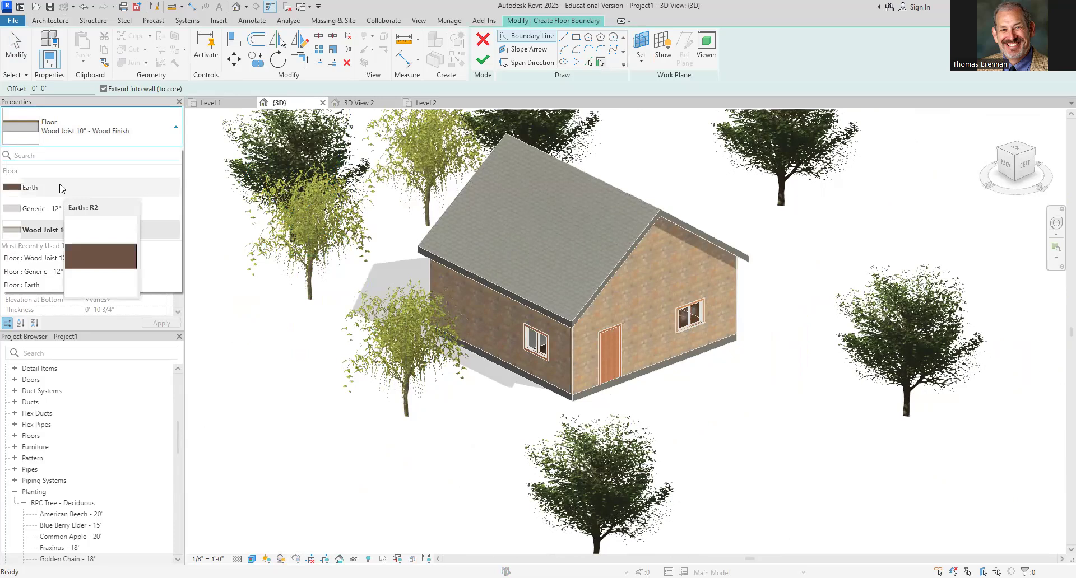
left_click(210, 102)
scroll(270, 281, "down", 5)
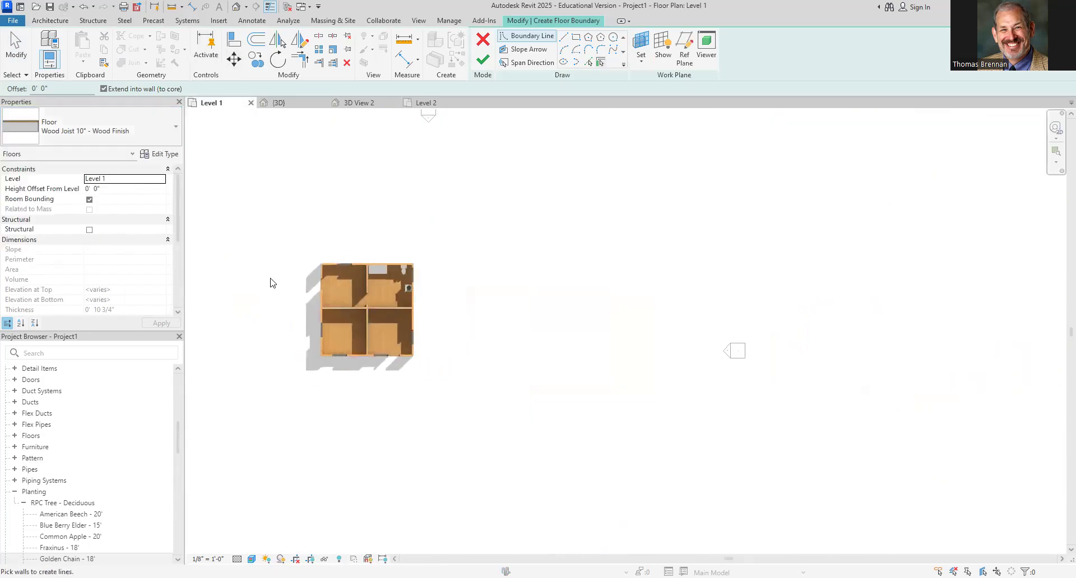
middle_click_drag(270, 281, 458, 308)
scroll(458, 308, "down", 2)
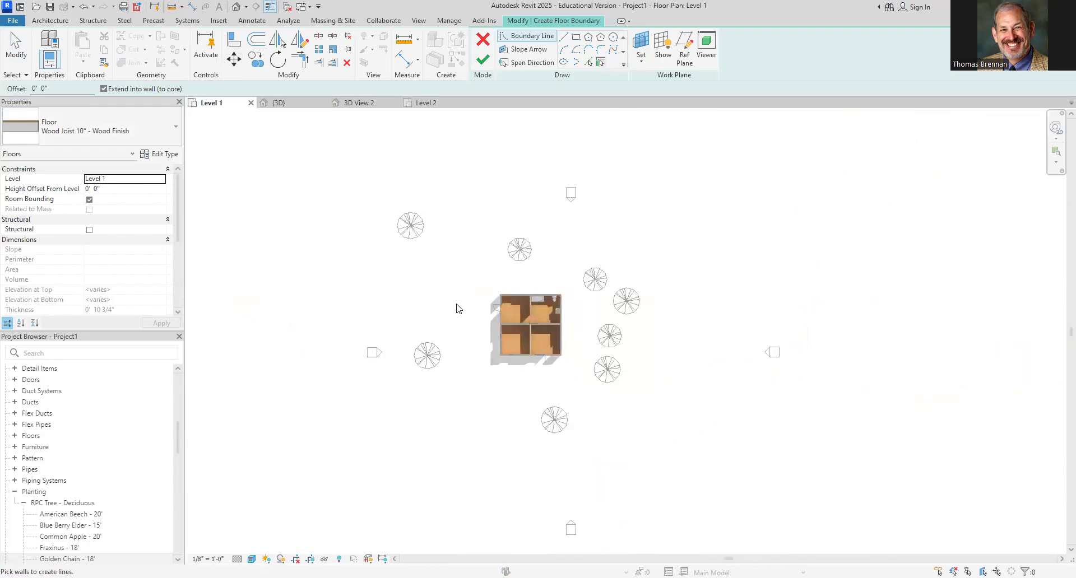
scroll(457, 308, "down", 1)
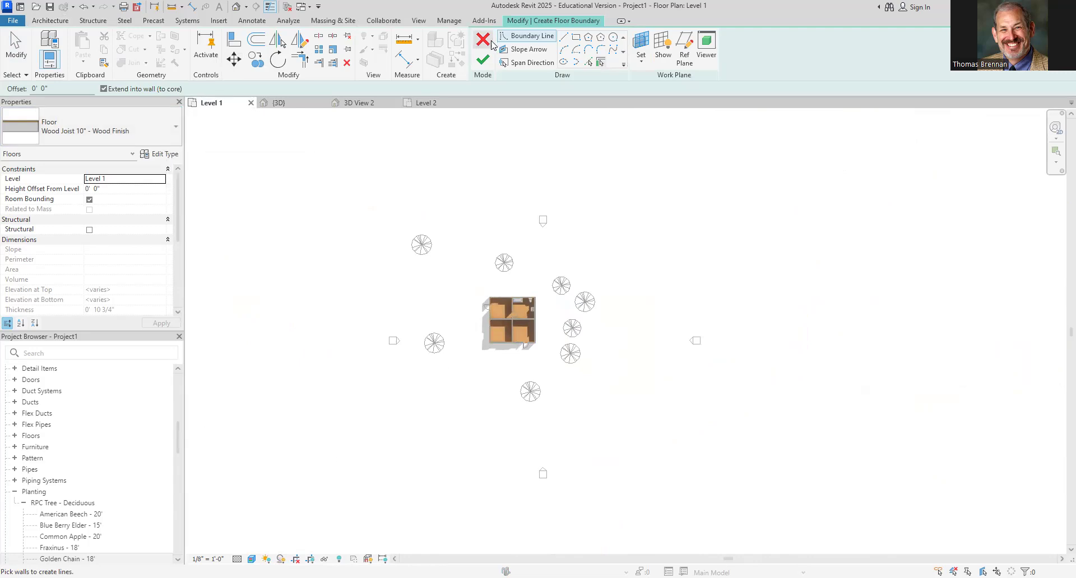
left_click(492, 45)
On Level 1, create an Earth architectural floor with a rectangular boundary enclosing house and trees, extending about 58' above and 88' right of the house.
scroll(593, 261, "up", 1)
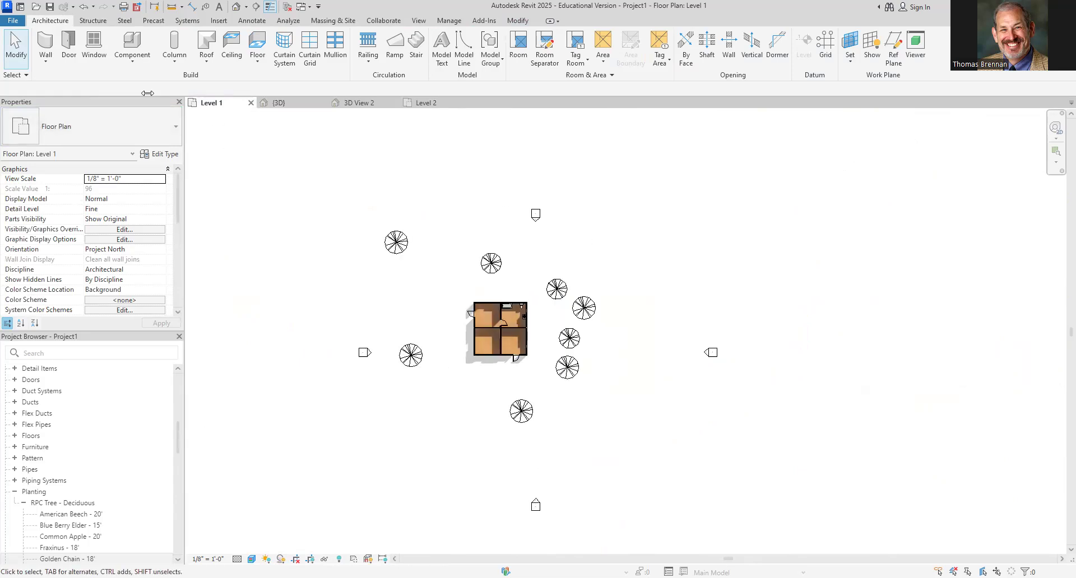
left_click(260, 60)
left_click(280, 81)
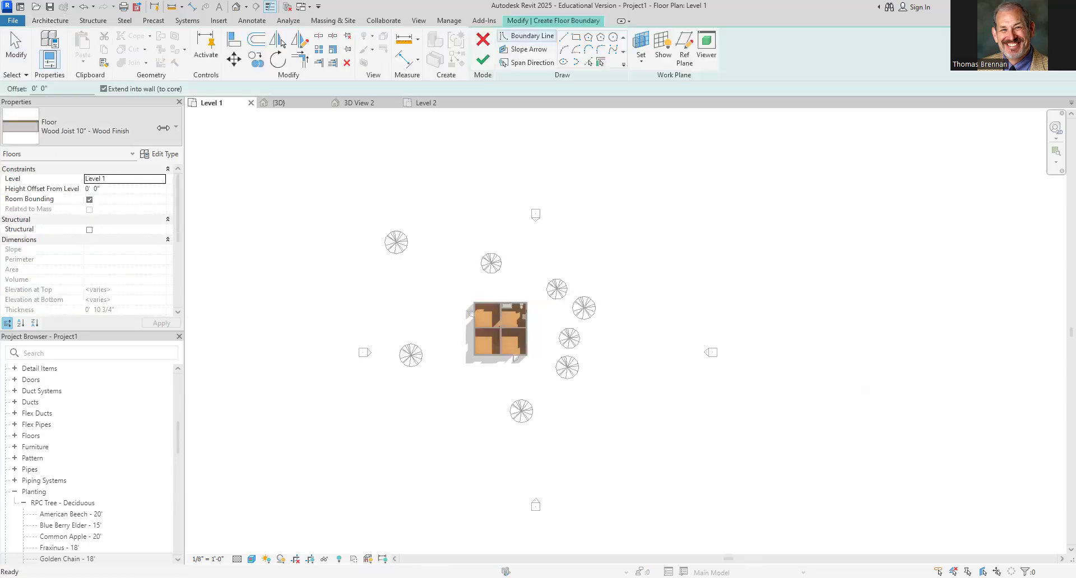
left_click(175, 126)
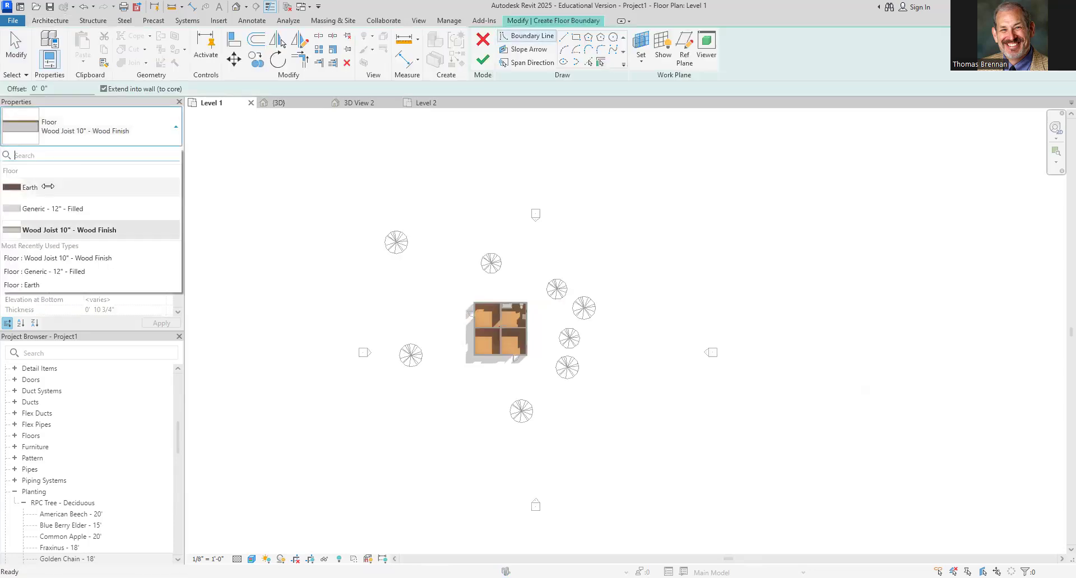
left_click(48, 186)
left_click(576, 37)
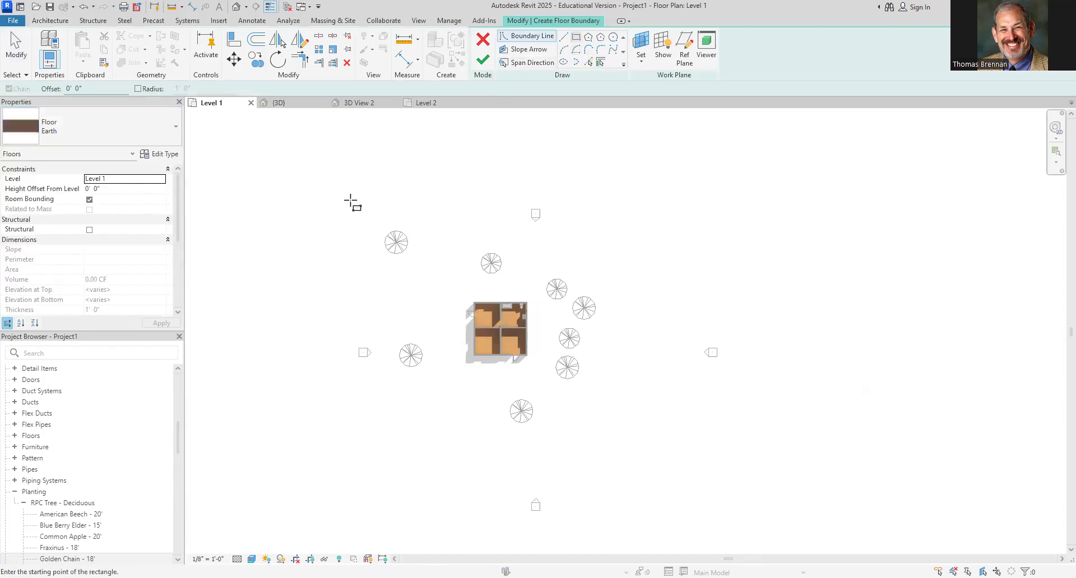
left_click(312, 181)
left_click(710, 519)
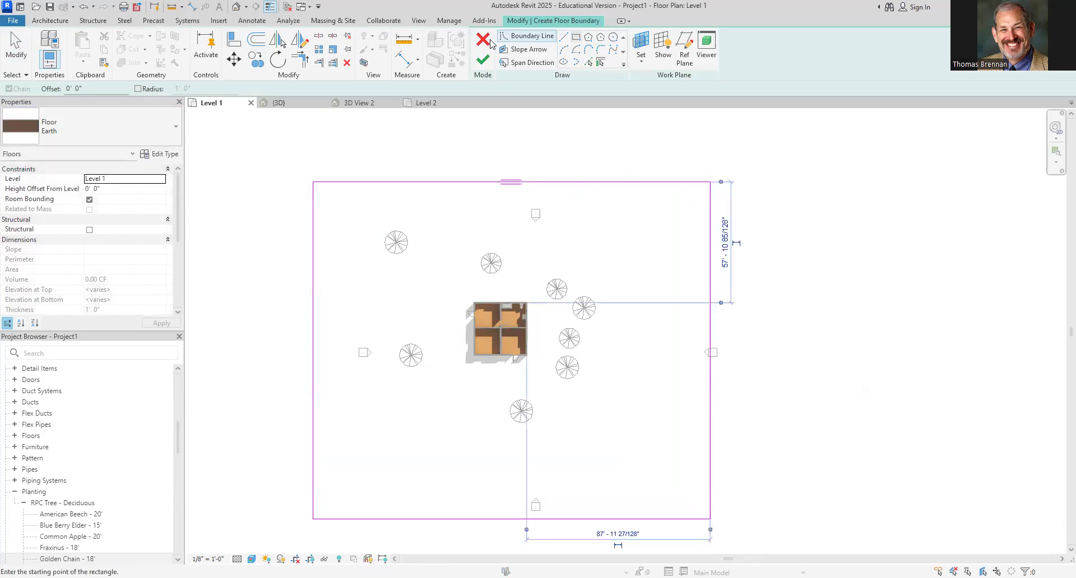
left_click(483, 61)
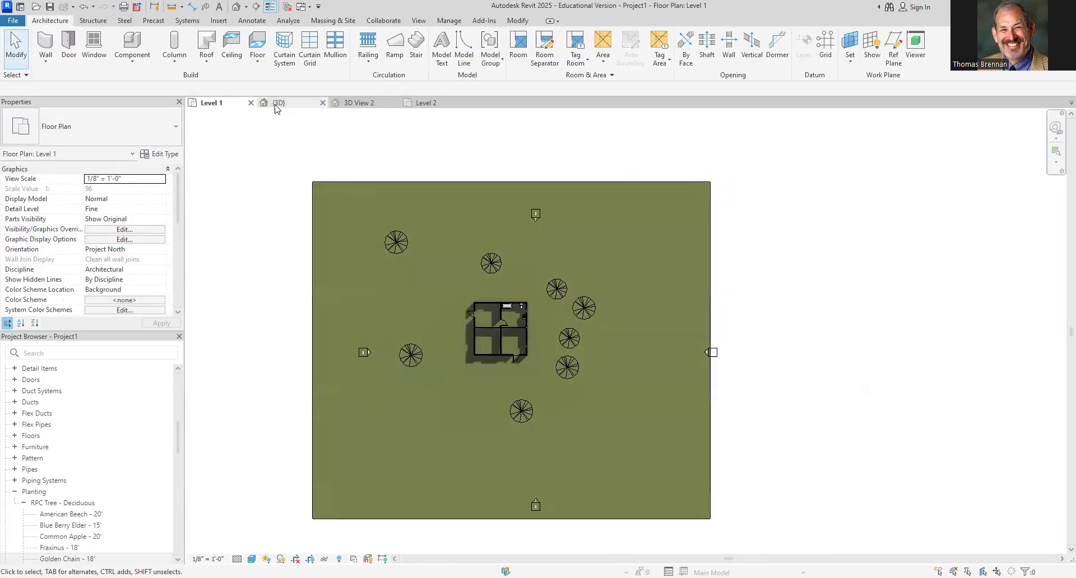
Examine the house, trees and surrounding ground in the 3D view.
left_click(277, 106)
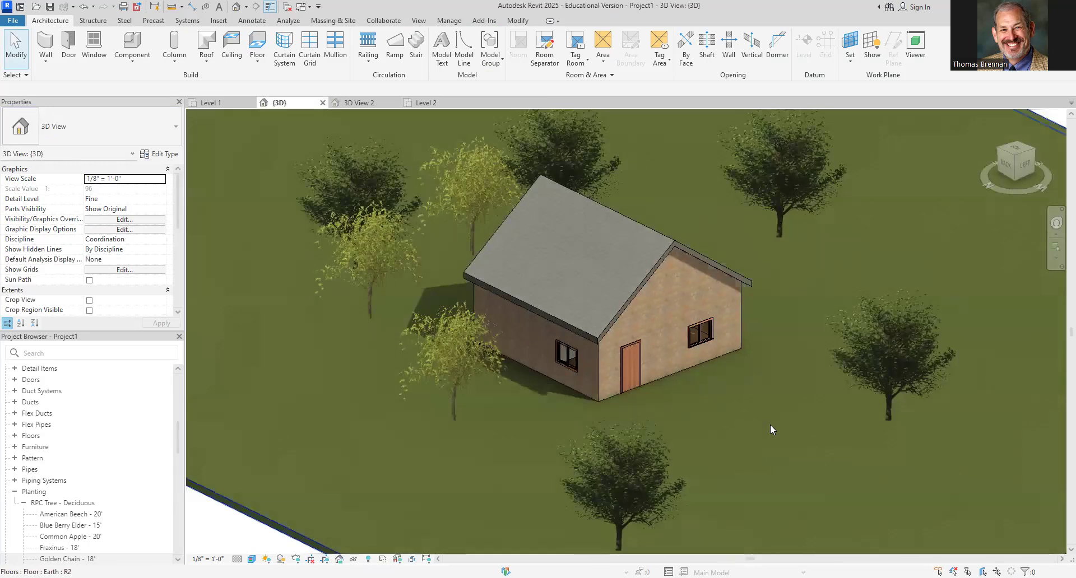
middle_click_drag(770, 430, 711, 461)
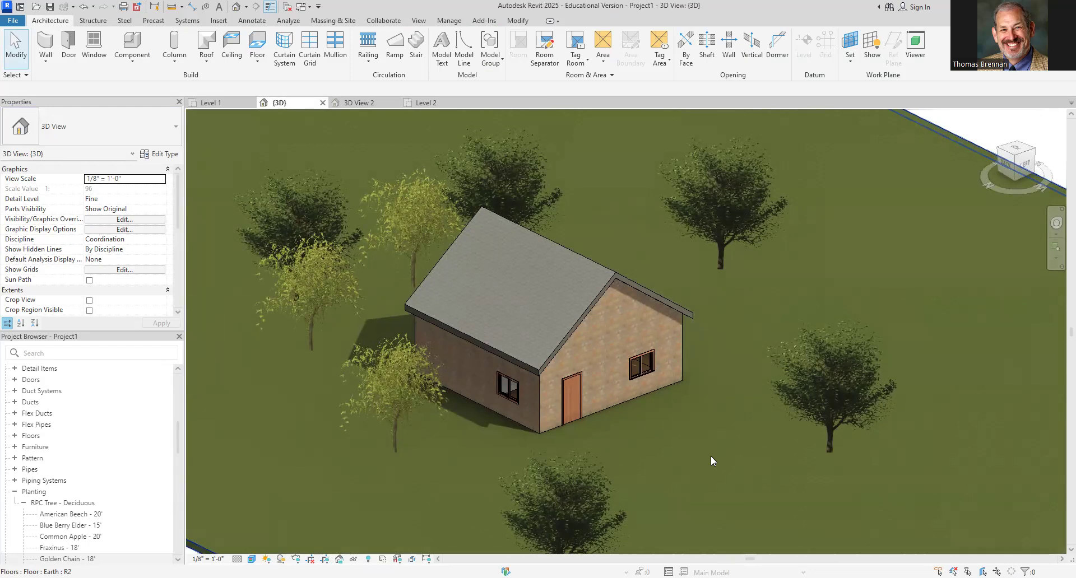
scroll(622, 438, "up", 2)
middle_click_drag(631, 436, 604, 349)
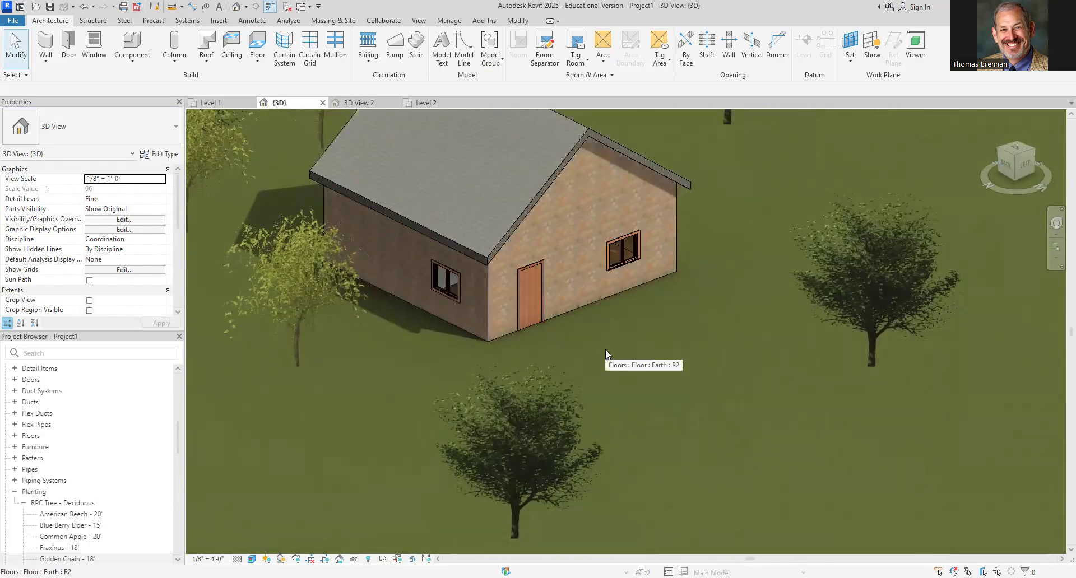
scroll(605, 350, "down", 1)
scroll(605, 349, "down", 1)
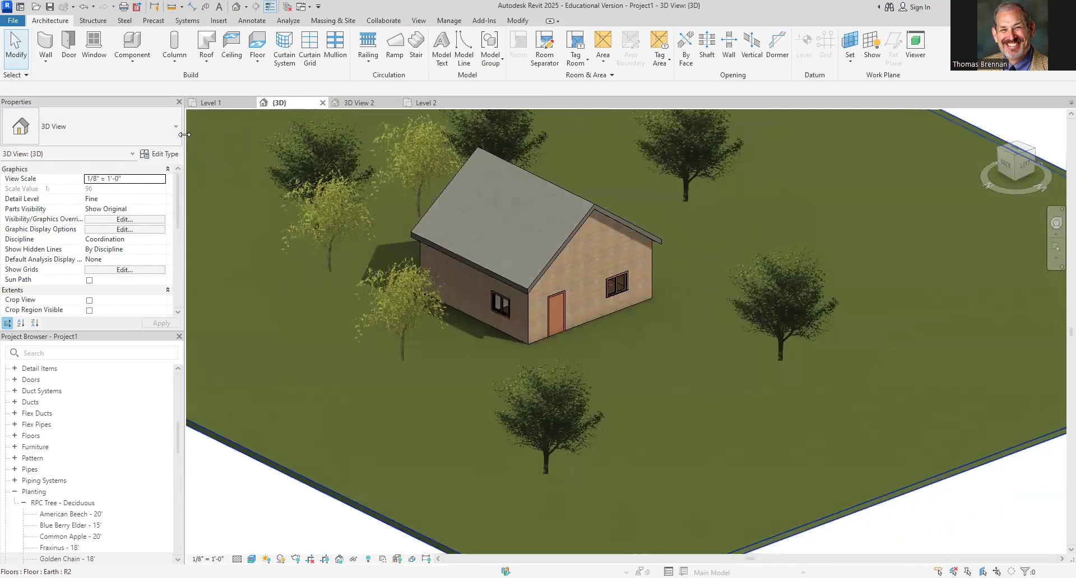
On Level 1, create a Generic - 12" - Filled architectural floor, about 16' x 104', from the house's upper-left corner to the ground's lower edge.
left_click(219, 106)
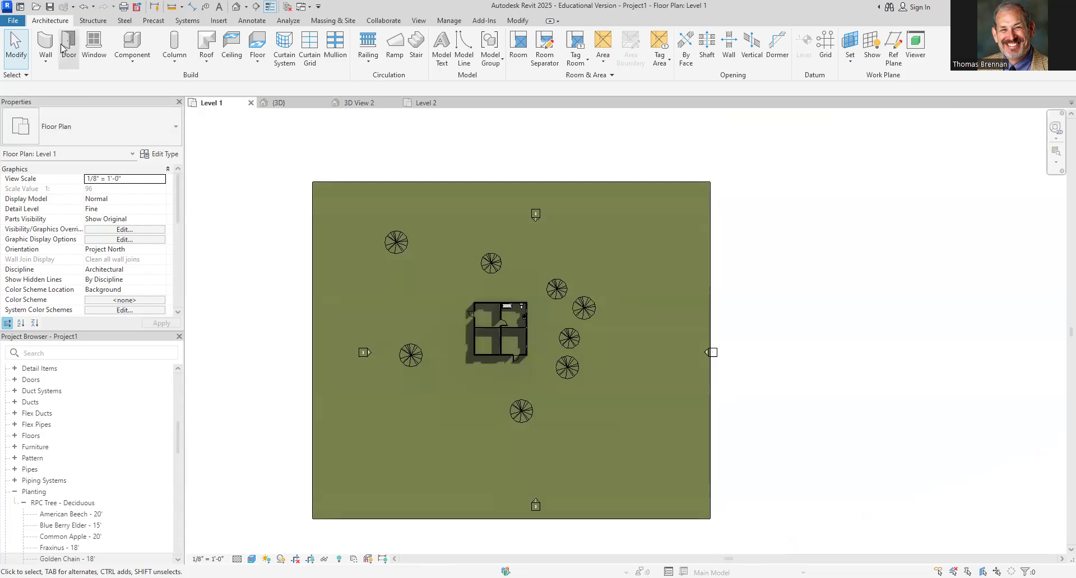
left_click(258, 61)
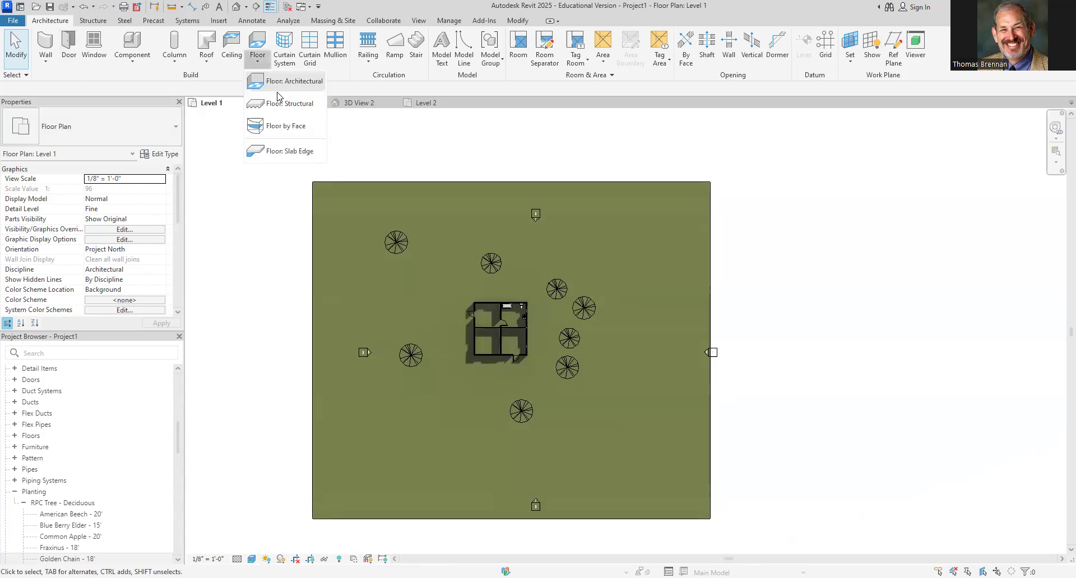
left_click(278, 84)
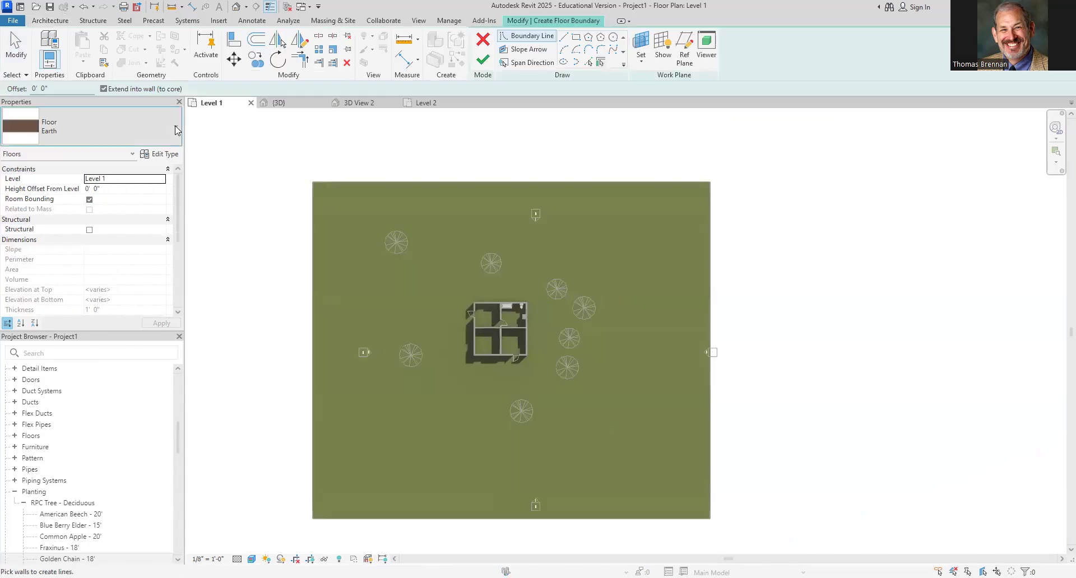
left_click(123, 128)
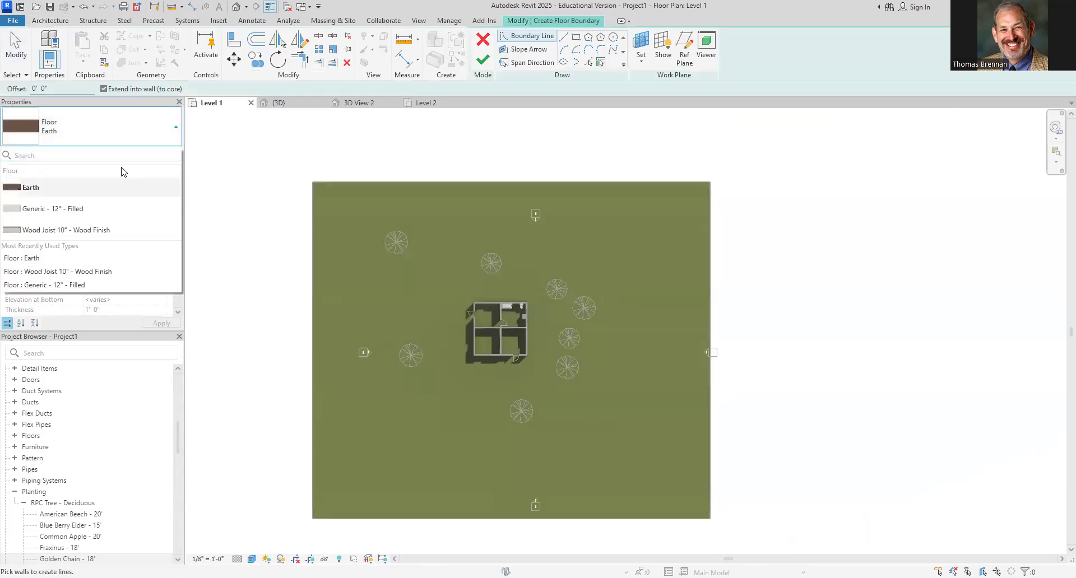
left_click(101, 218)
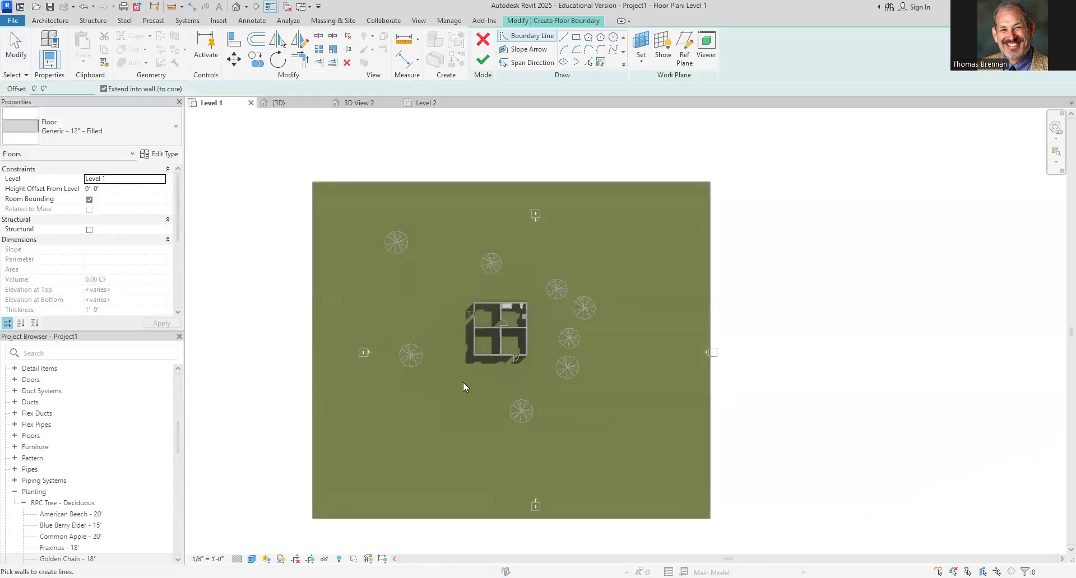
scroll(502, 385, "up", 6)
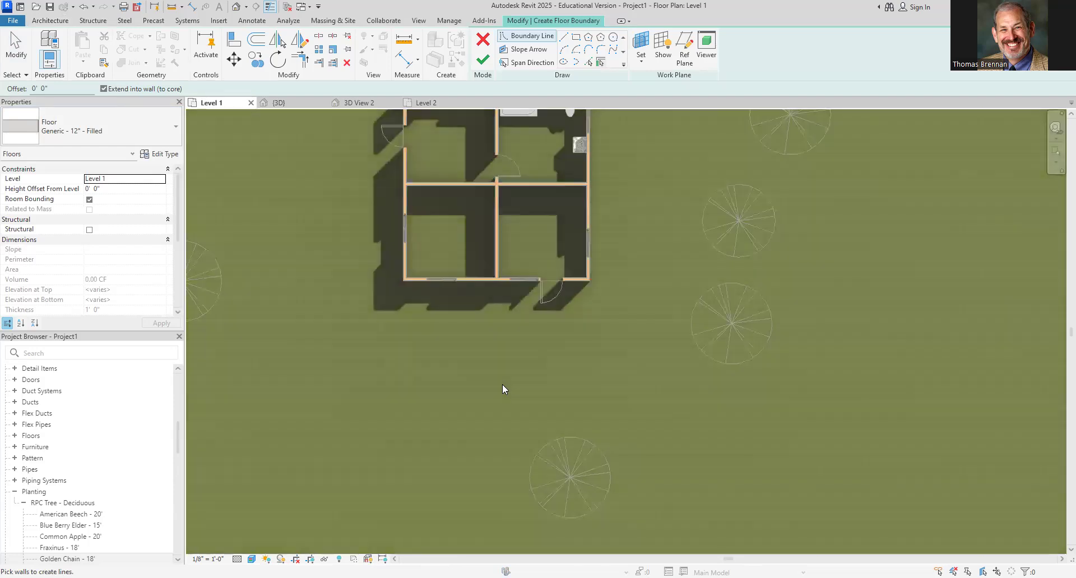
left_click(576, 37)
scroll(355, 310, "down", 4)
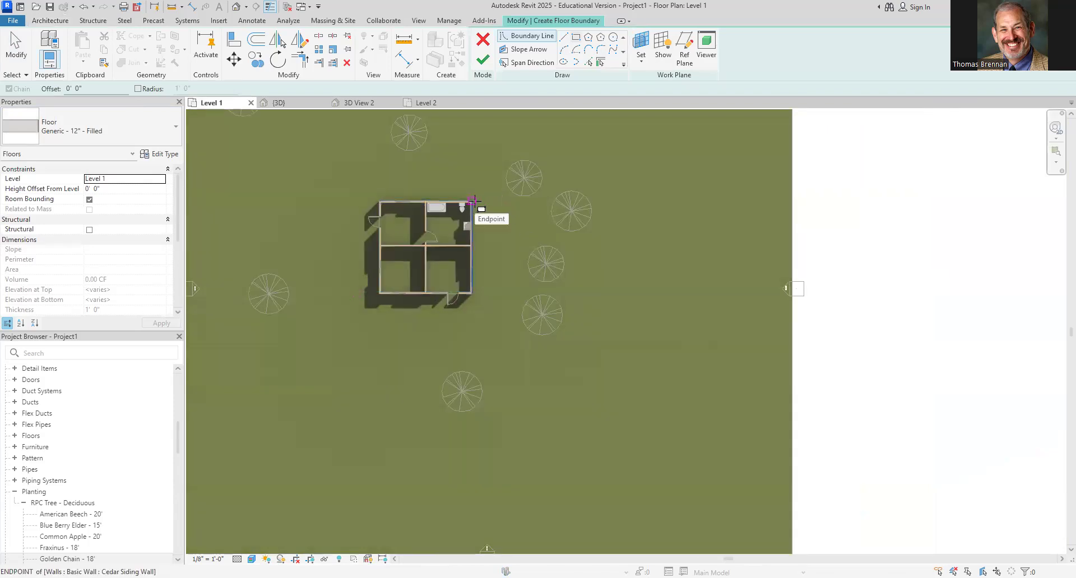
left_click(381, 201)
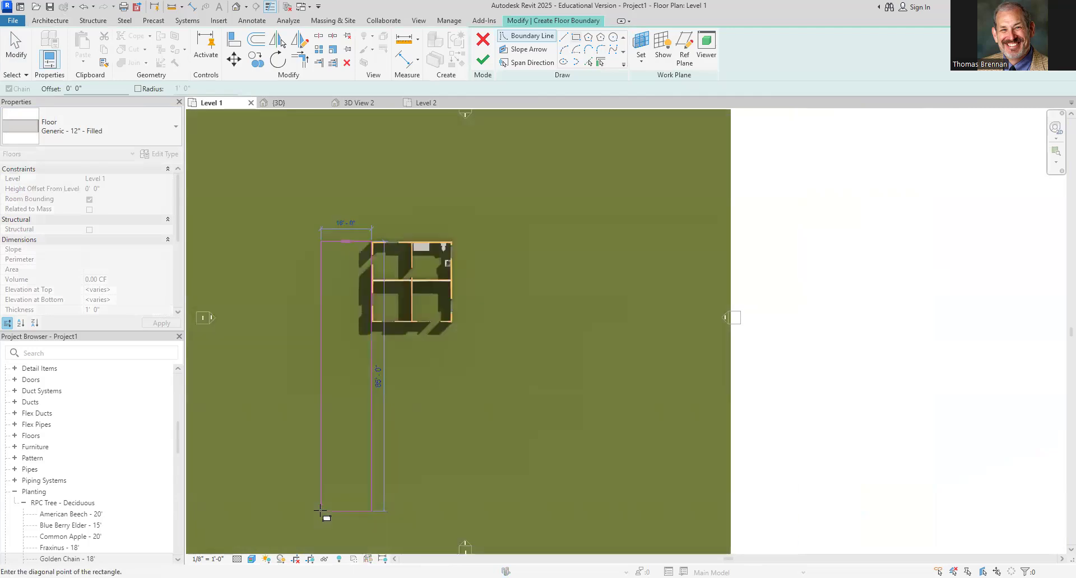
middle_click_drag(324, 517, 329, 380)
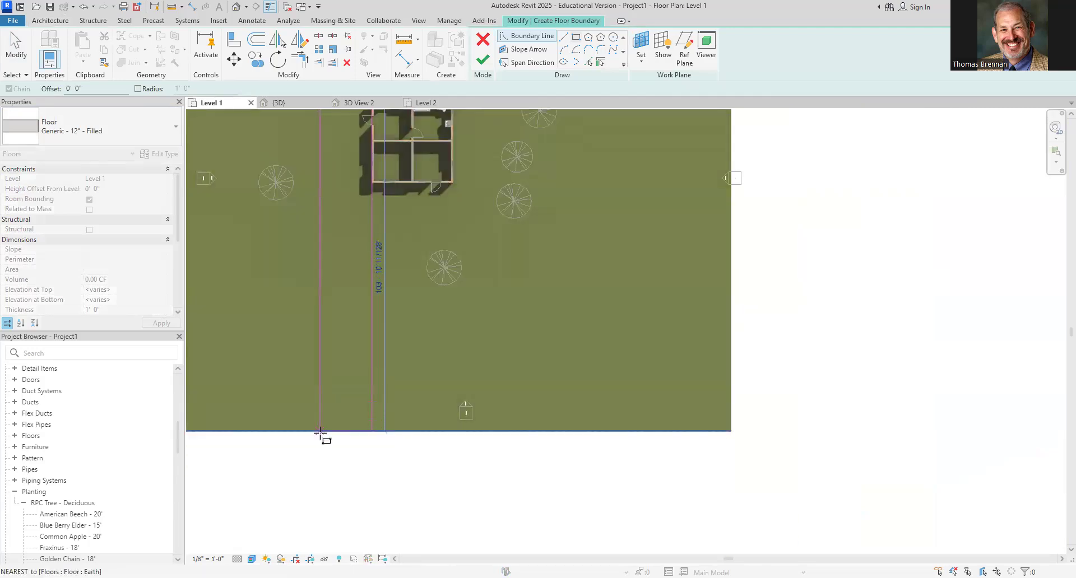
key("Escape")
key("Escape")
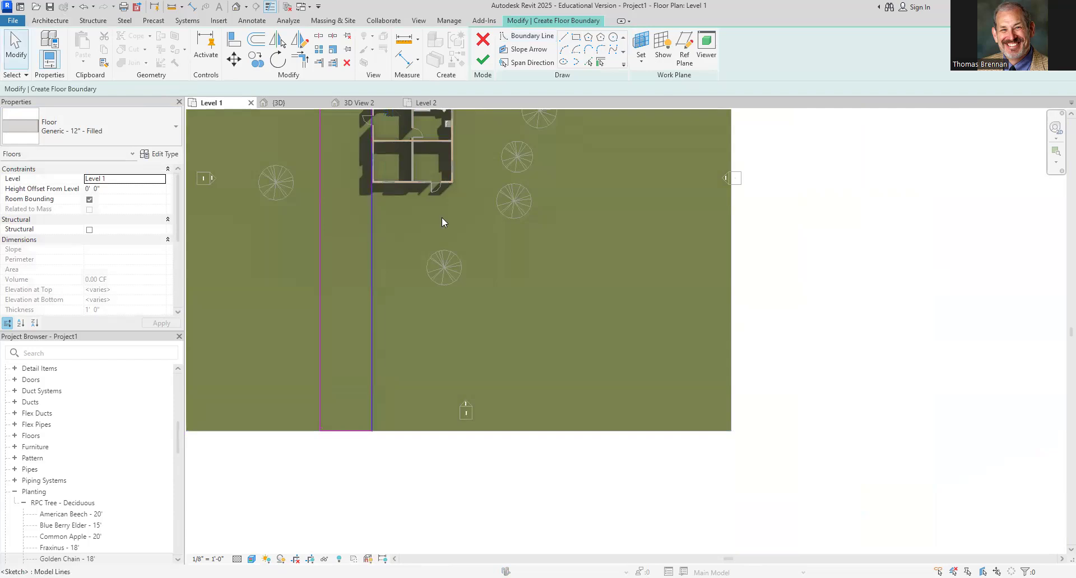
left_click(483, 59)
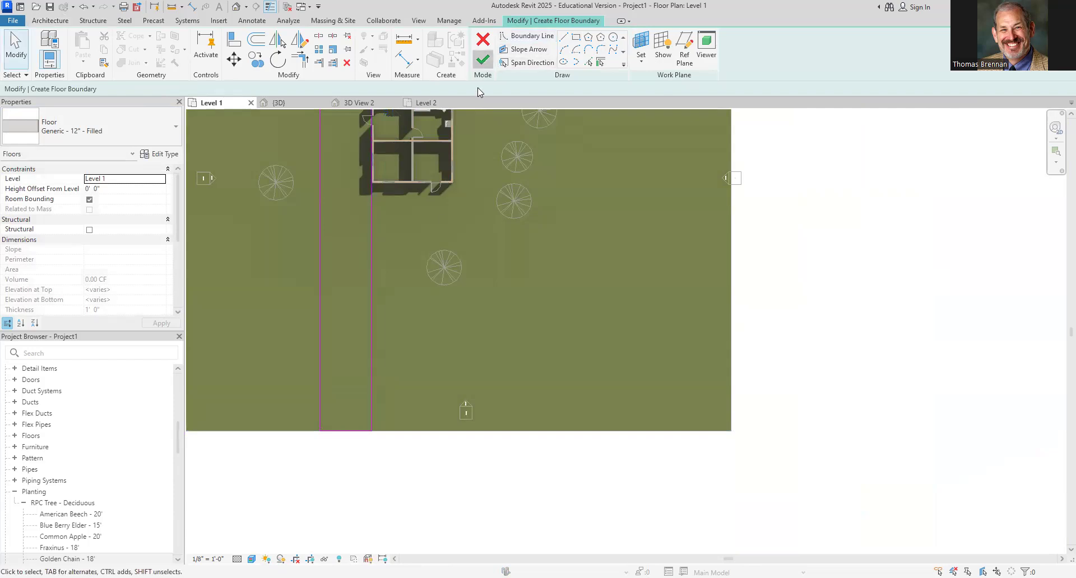
left_click(831, 433)
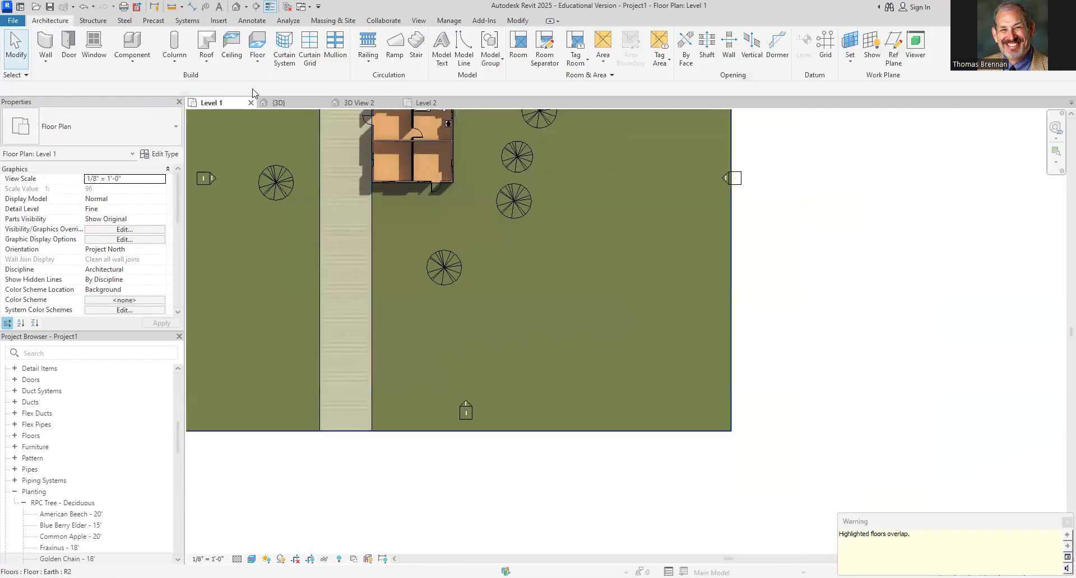
In the 3D view, set the driveway floor's height offset from Level 1 to .5.
left_click(277, 103)
scroll(656, 381, "down", 3)
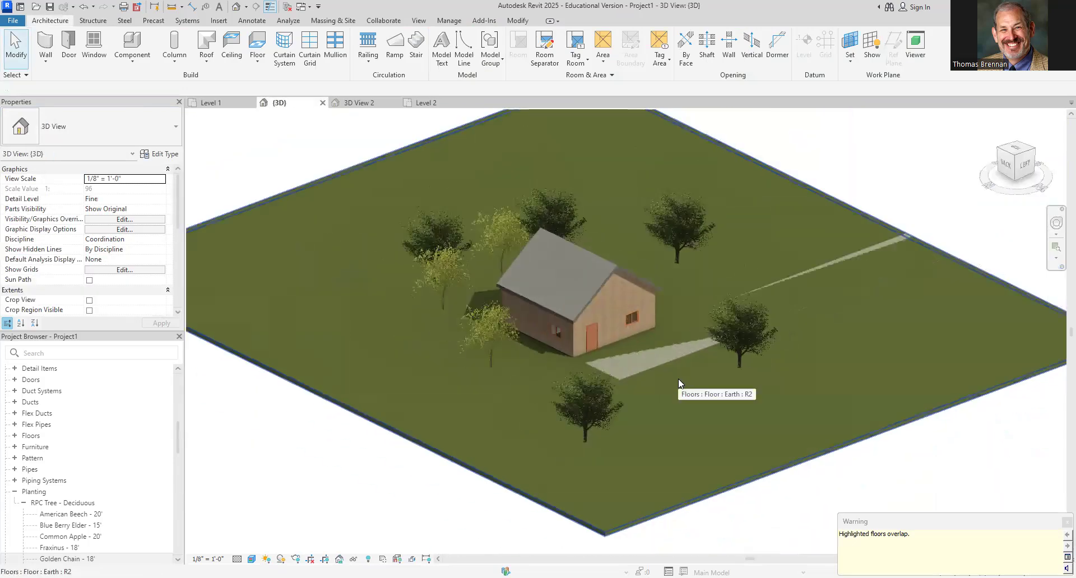
middle_click_drag(678, 383, 534, 342)
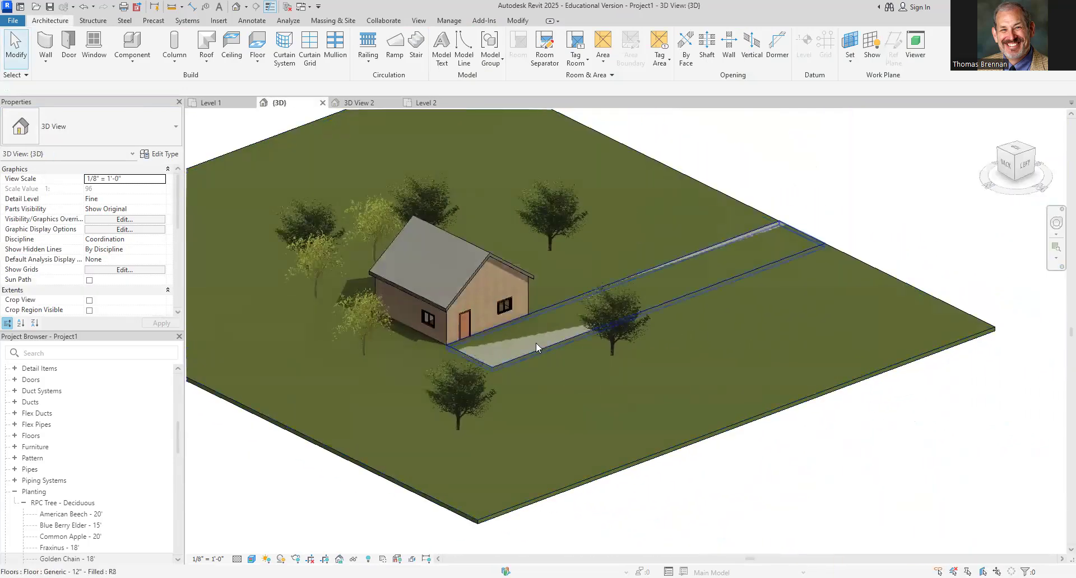
scroll(566, 350, "up", 2)
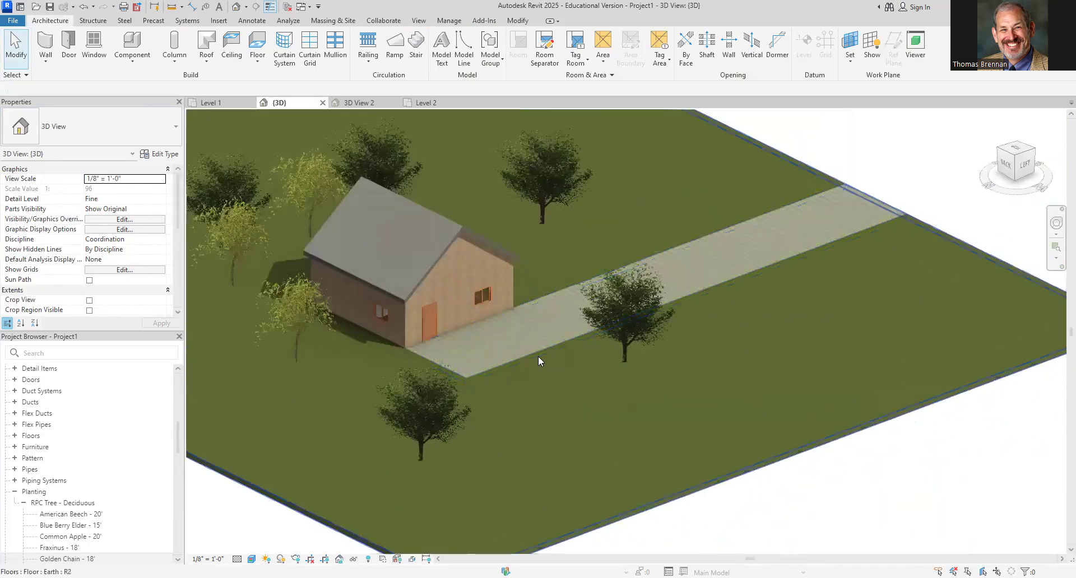
left_click(536, 350)
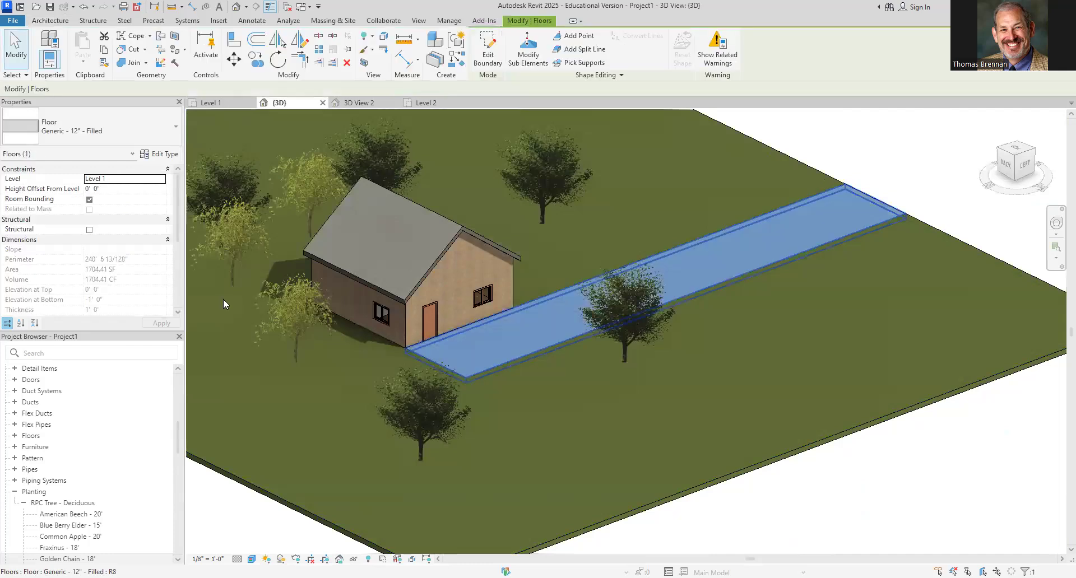
left_click(116, 188)
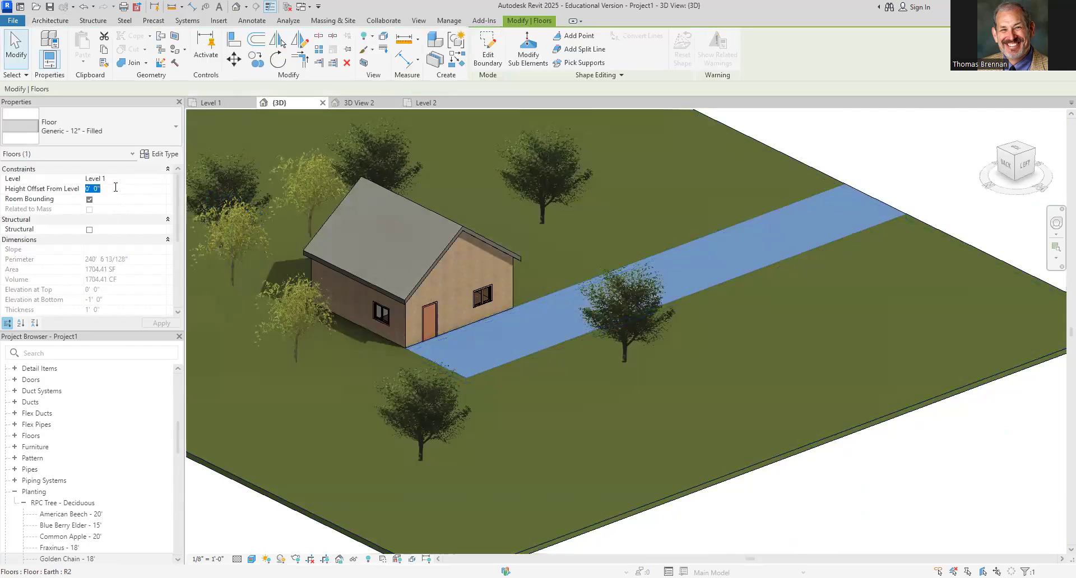
type(".5")
key("Return")
key("Escape")
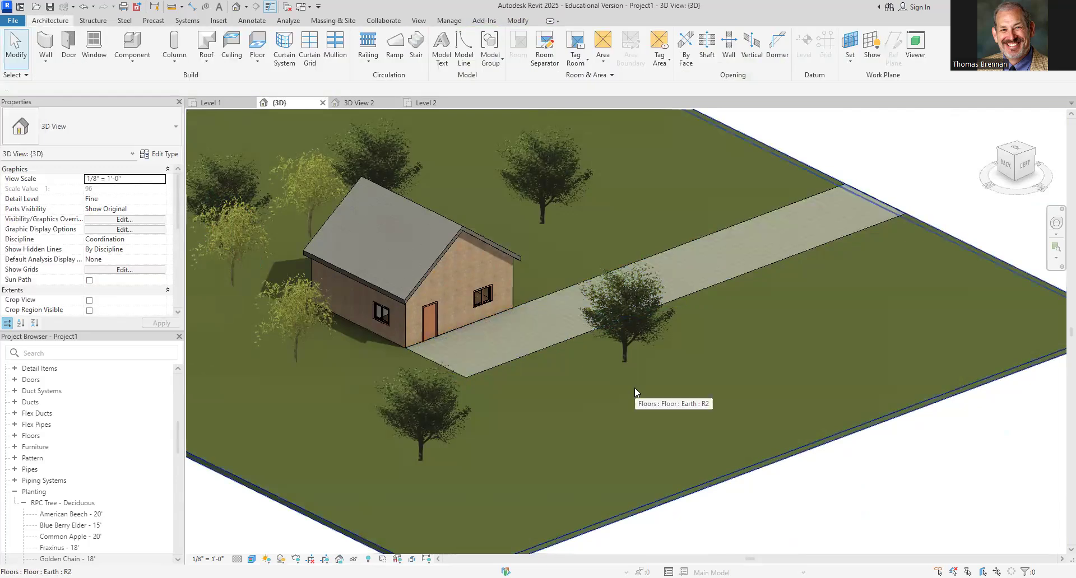
Examine the driveway beside the house and its surroundings in the 3D view.
middle_click_drag(503, 392, 511, 427)
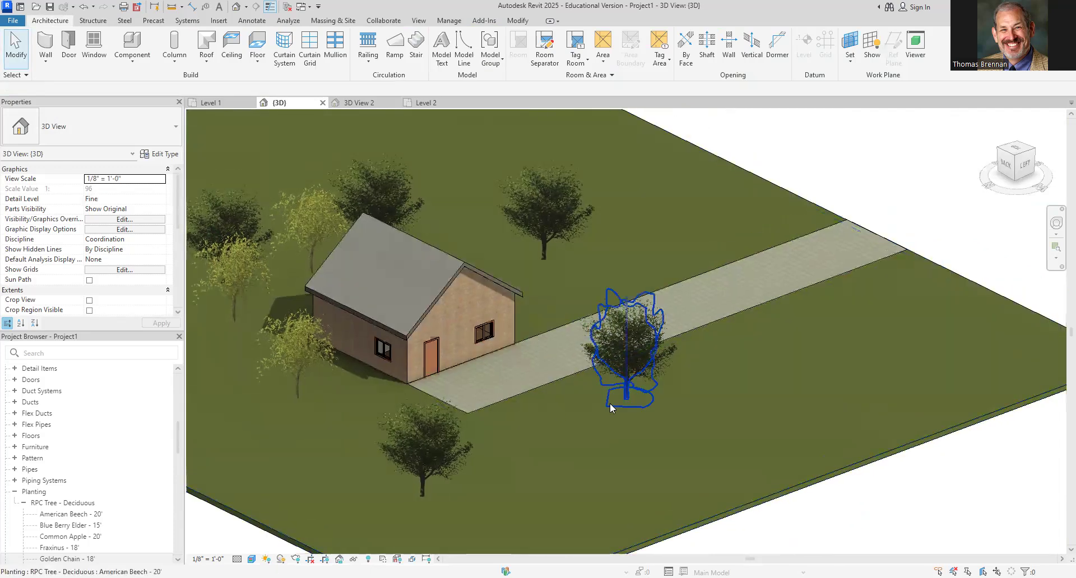
scroll(610, 404, "down", 1)
middle_click_drag(609, 404, 601, 446)
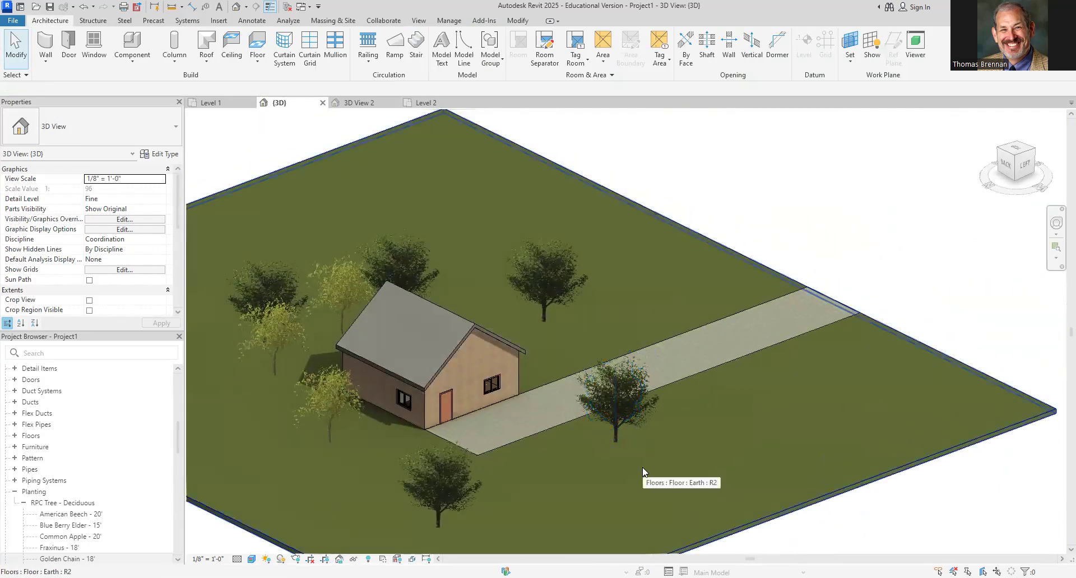
scroll(506, 435, "up", 1)
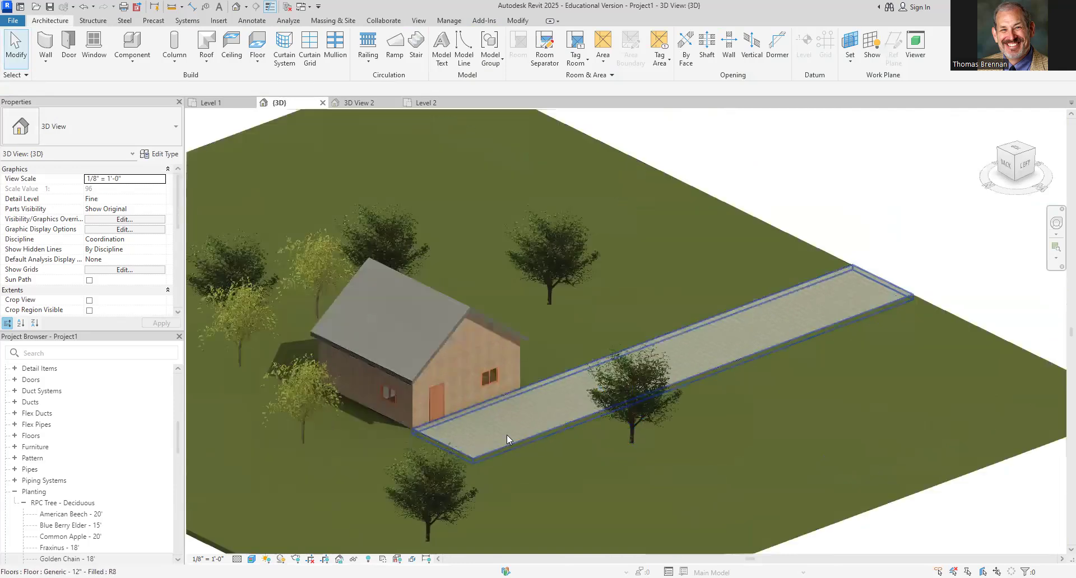
middle_click_drag(568, 482, 704, 486)
scroll(195, 298, "up", 1)
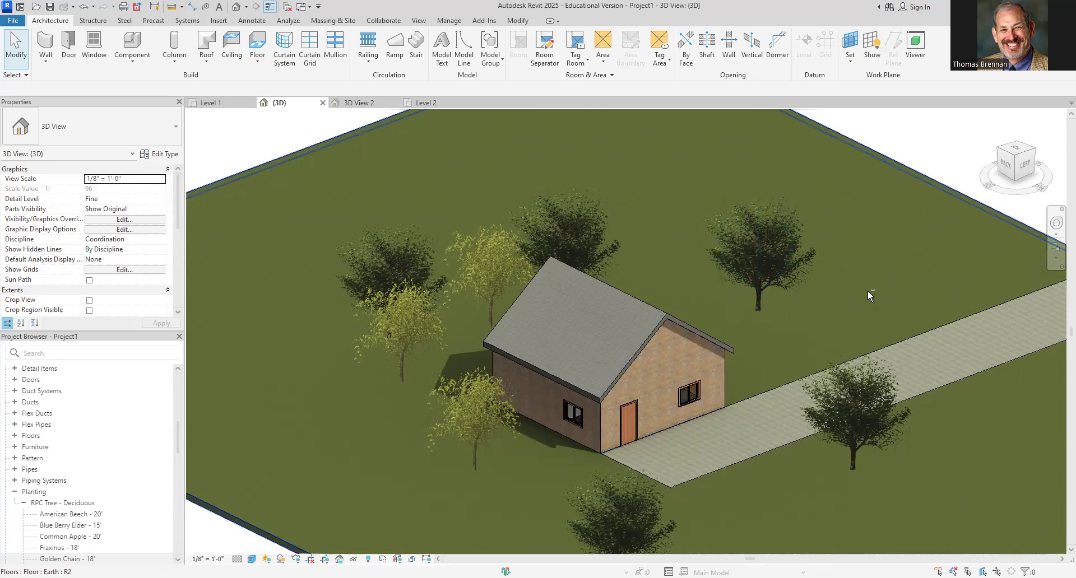
mouse_move(872, 296)
middle_mouse_down("shift")
mouse_move(847, 326)
mouse_move(781, 353)
mouse_move(790, 364)
mouse_move(781, 382)
mouse_move(823, 303)
mouse_move(881, 278)
mouse_move(859, 312)
middle_mouse_up("shift")
scroll(717, 387, "up", 2)
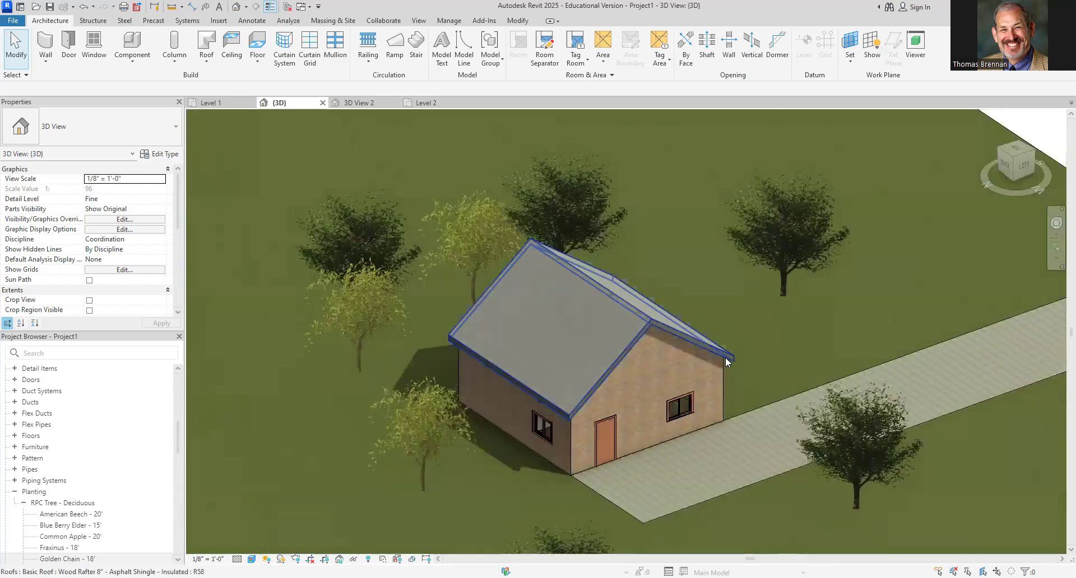
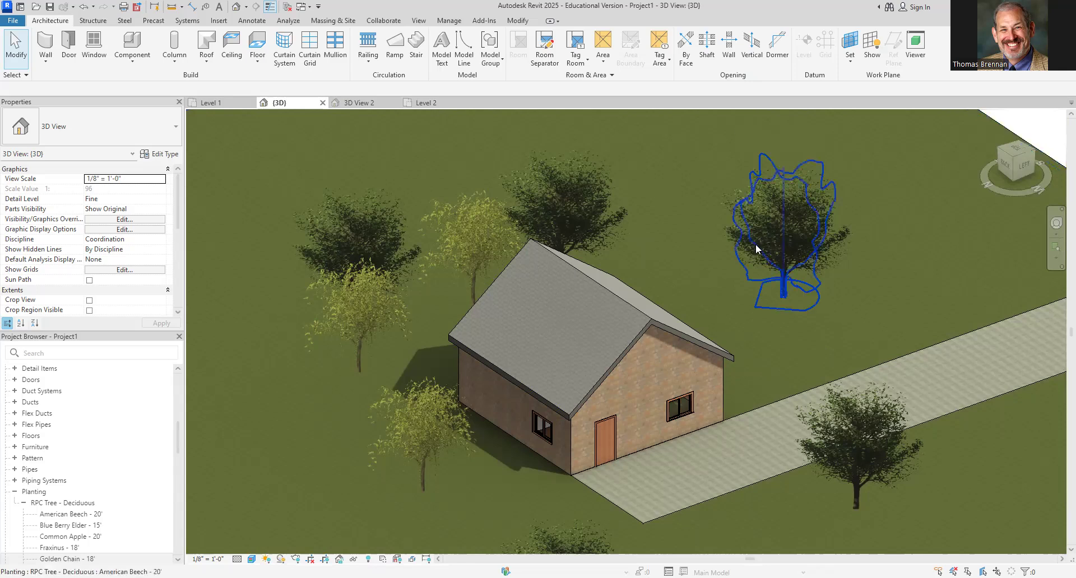
Try the Sloped Glazing type on the gable roof.
left_click(613, 300)
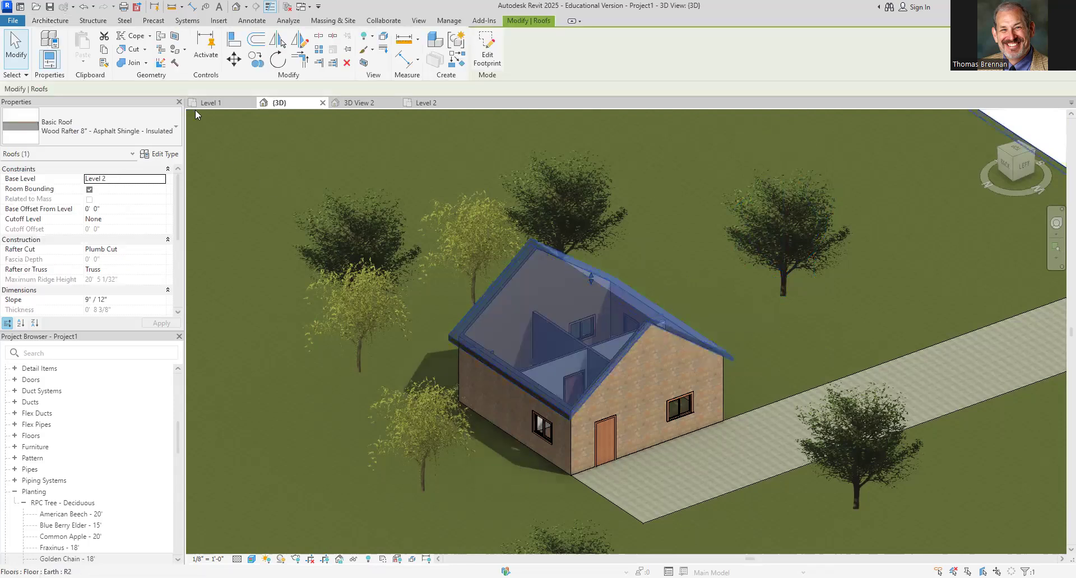
left_click(178, 126)
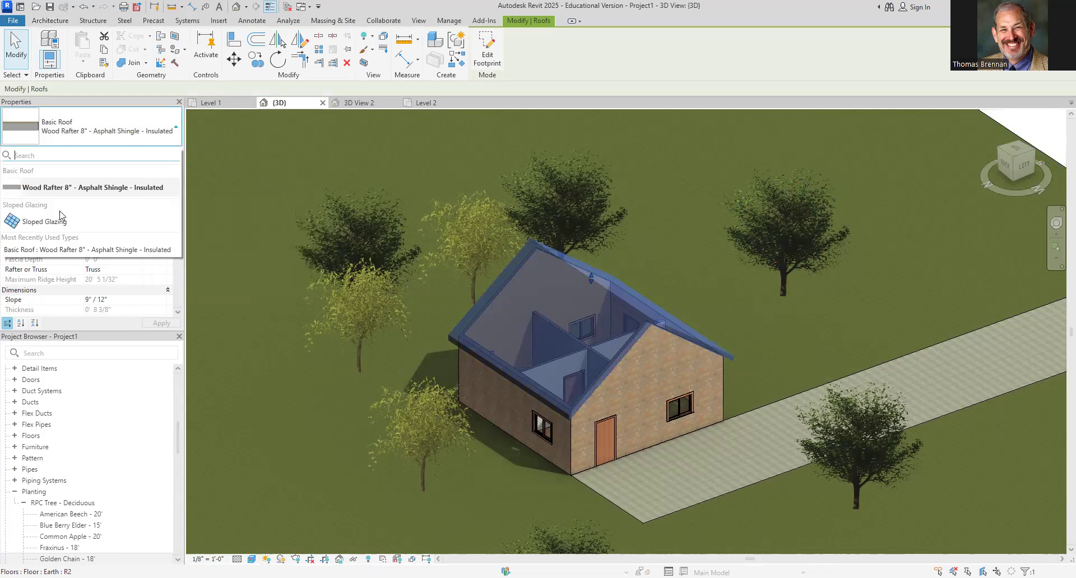
left_click(732, 278)
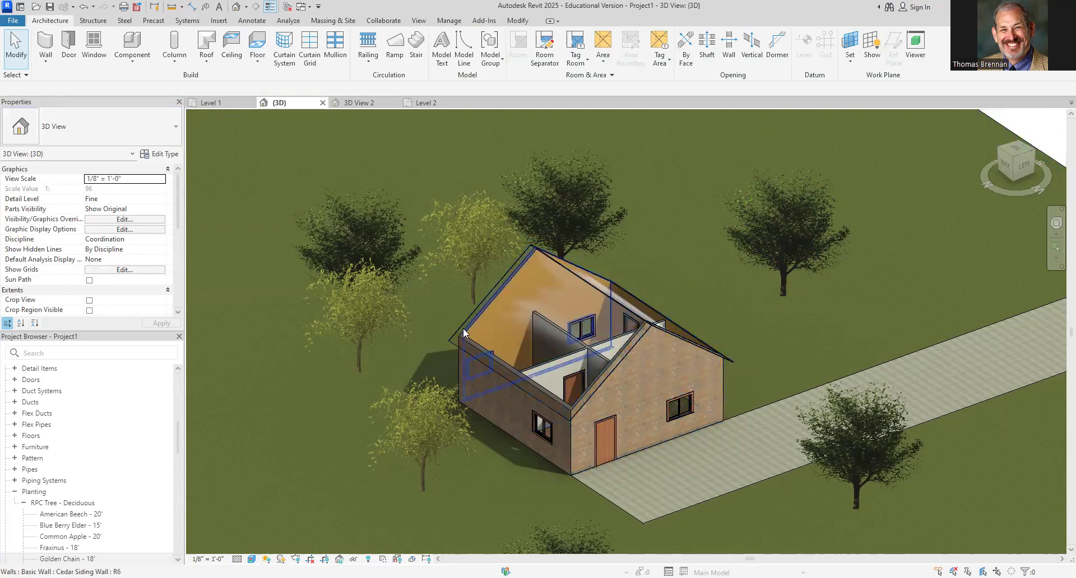
Restore the gable roof's type to Wood Rafter 8" - Asphalt Shingle - Insulated.
left_click(450, 335)
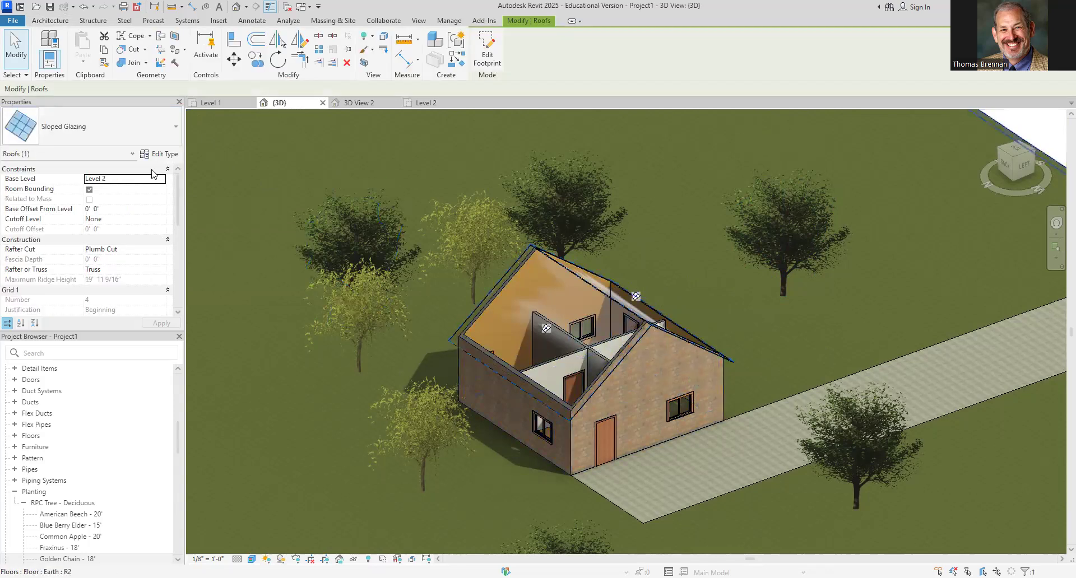
left_click(171, 138)
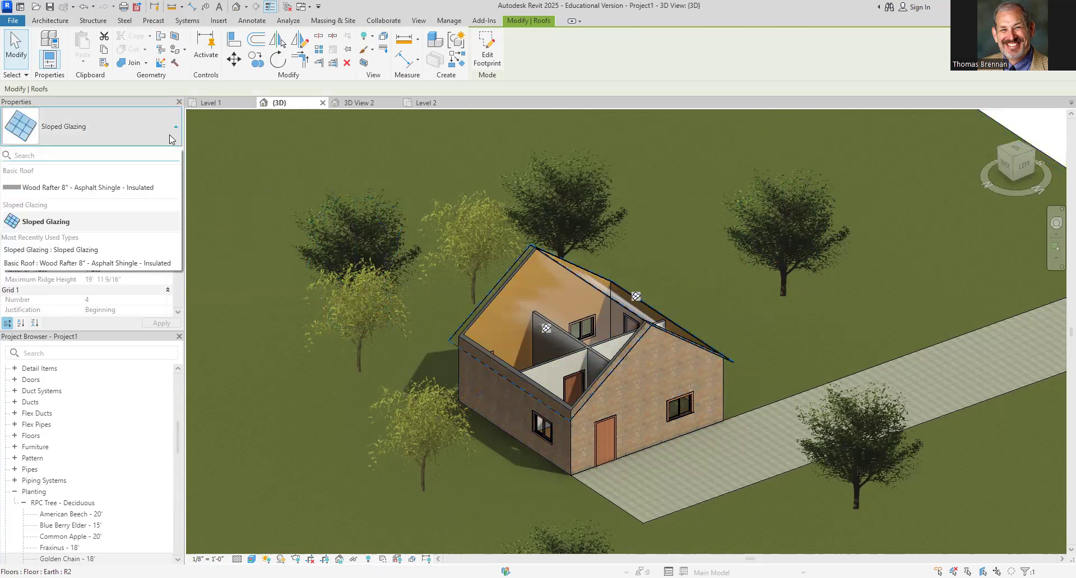
left_click(150, 189)
key("Escape")
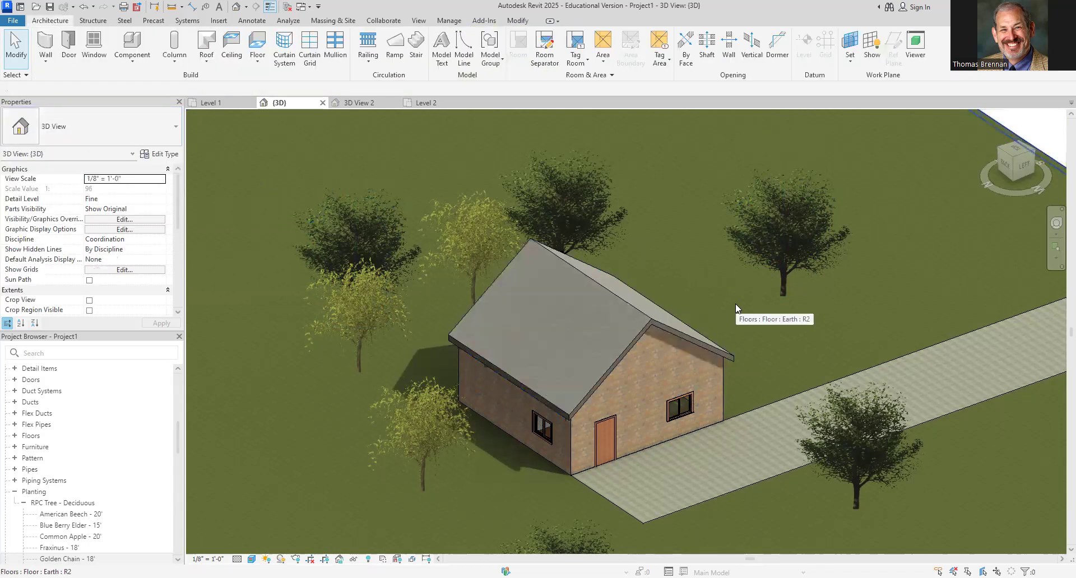
Inspect the shingled roof, exterior walls and driveway up close, then the whole site in the 3D view.
scroll(735, 304, "down", 1)
scroll(735, 302, "up", 2)
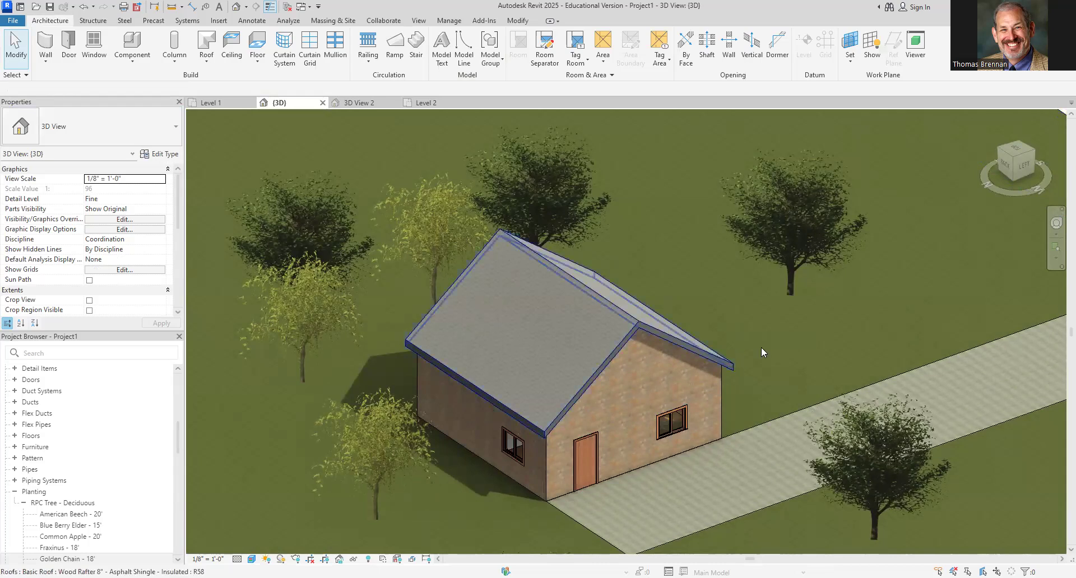
scroll(753, 399, "down", 1)
middle_click_drag(610, 495, 517, 421)
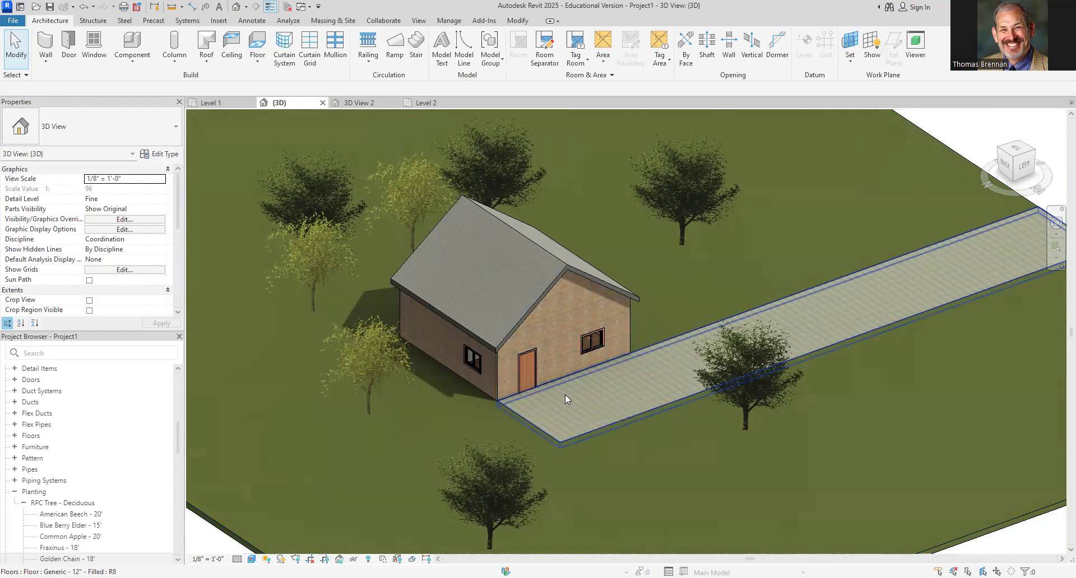
scroll(564, 395, "up", 4)
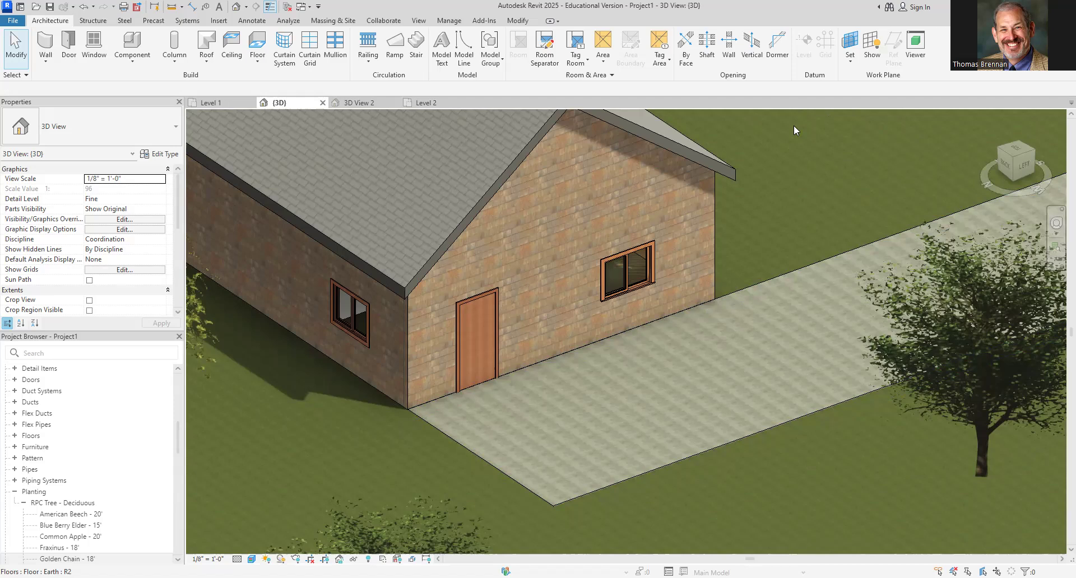
scroll(677, 257, "down", 5)
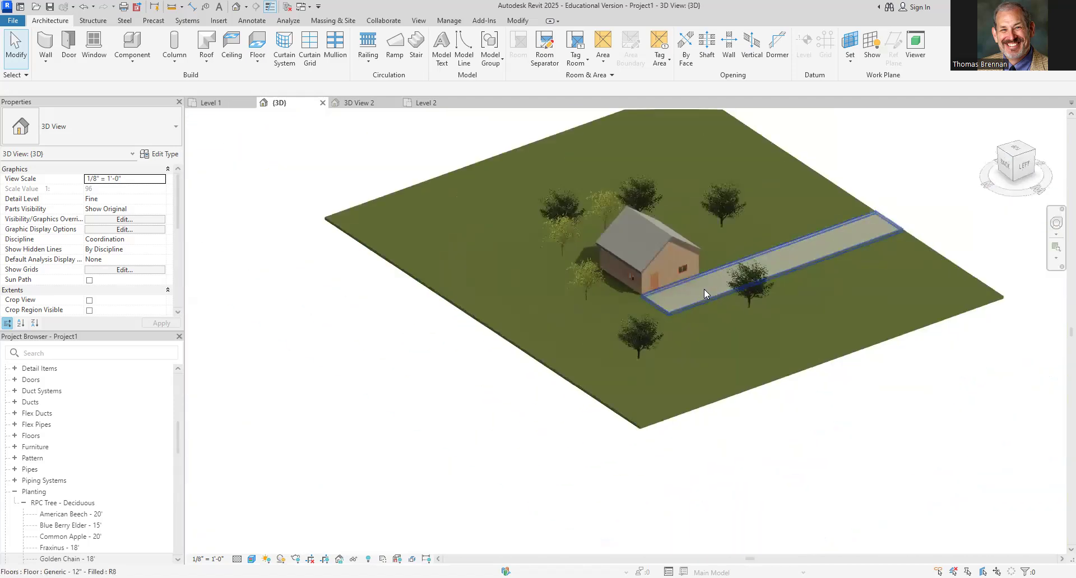
scroll(676, 301, "up", 5)
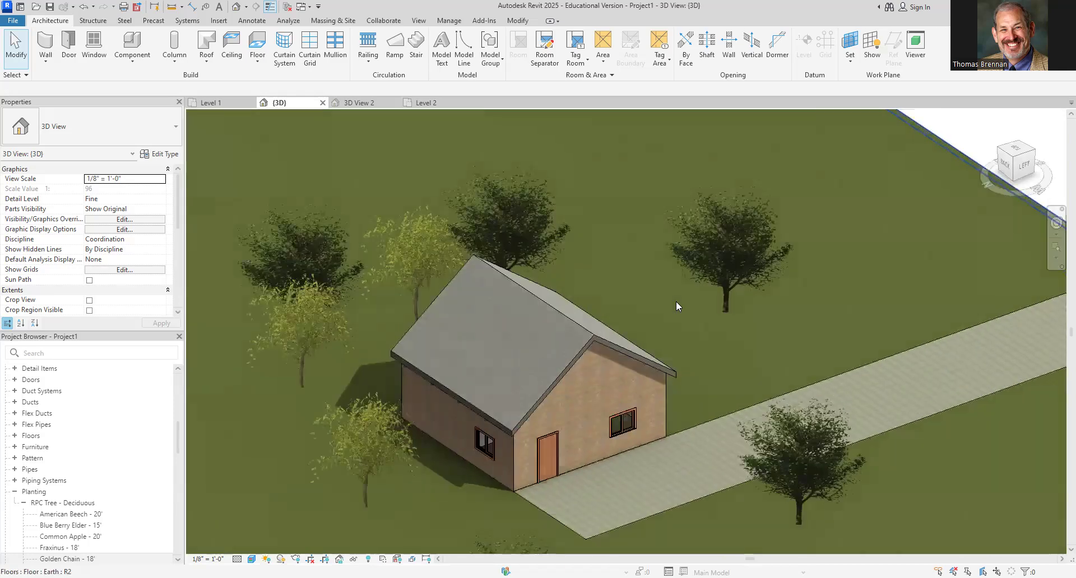
Render the bathroom camera view 3D View 2 at Draft quality.
middle_click_drag(702, 302, 722, 289)
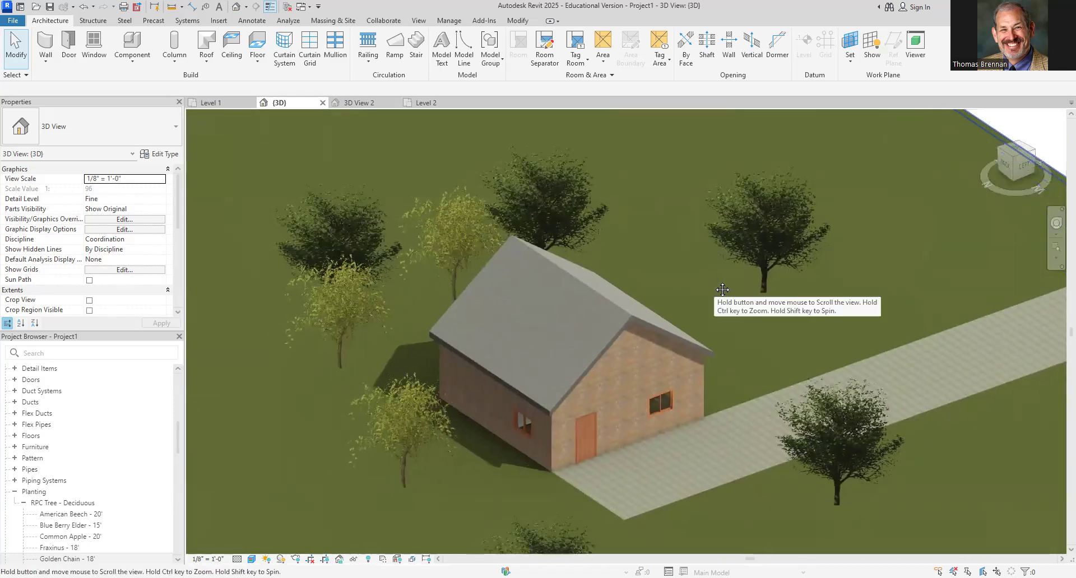
left_click(362, 105)
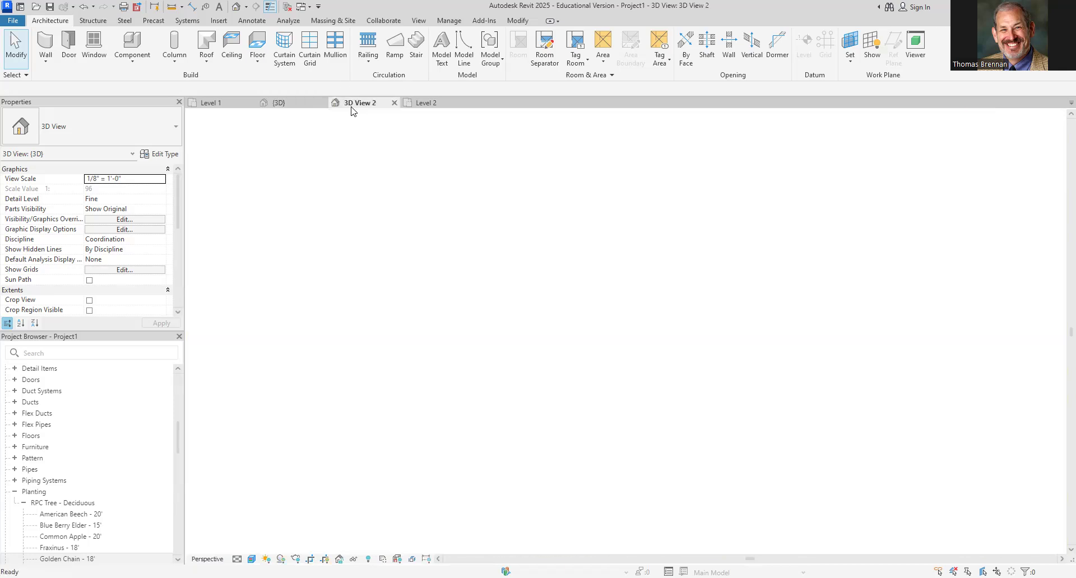
scroll(628, 325, "up", 2)
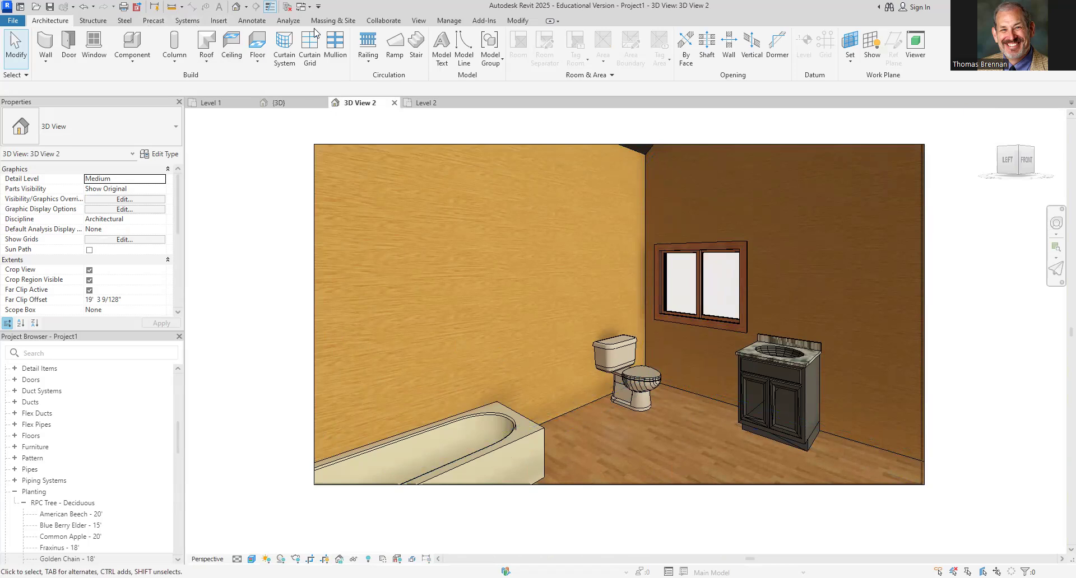
left_click(418, 20)
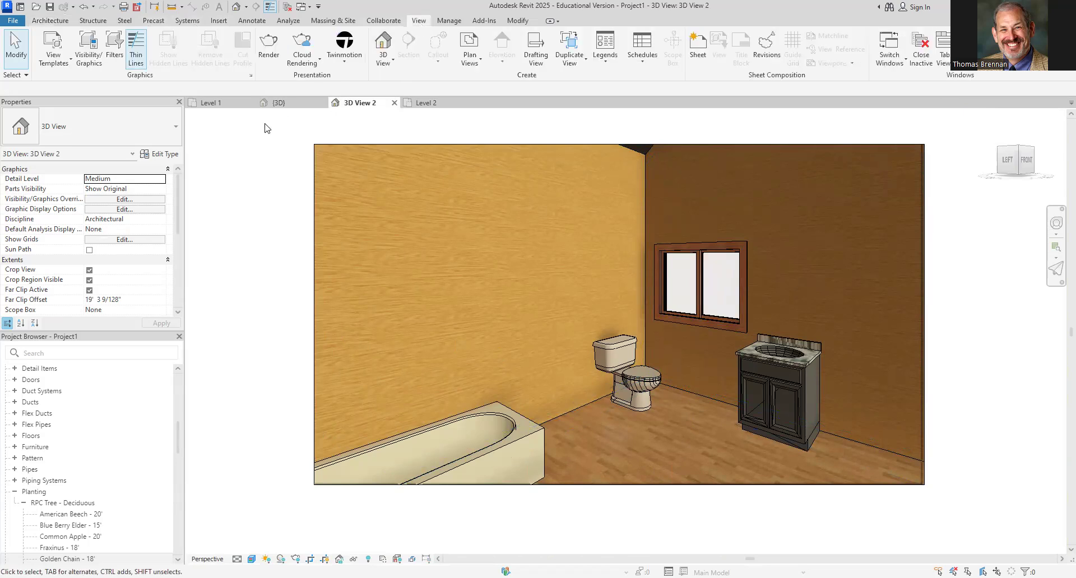
left_click(270, 56)
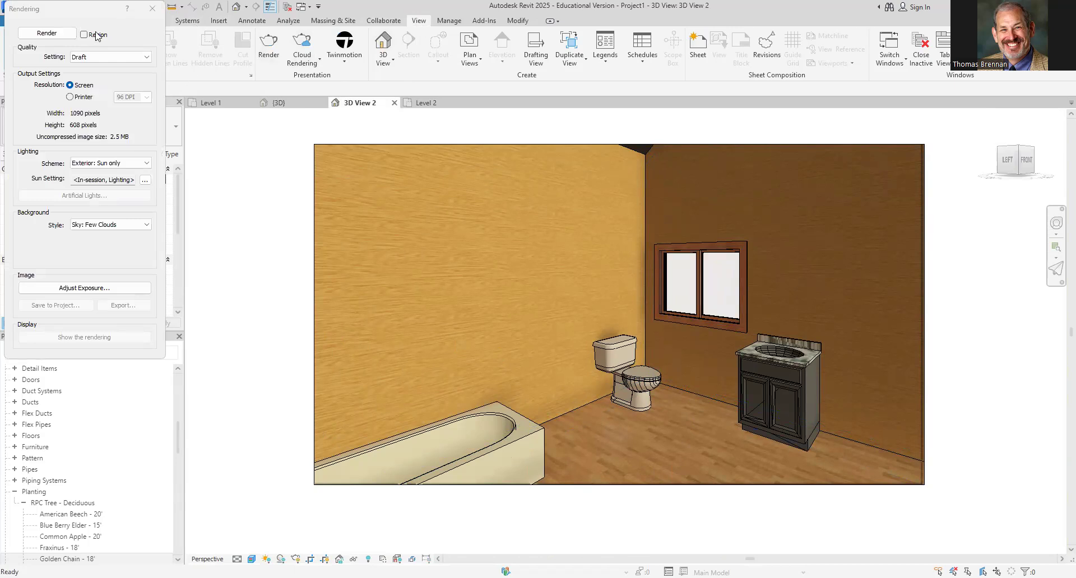
left_click(63, 32)
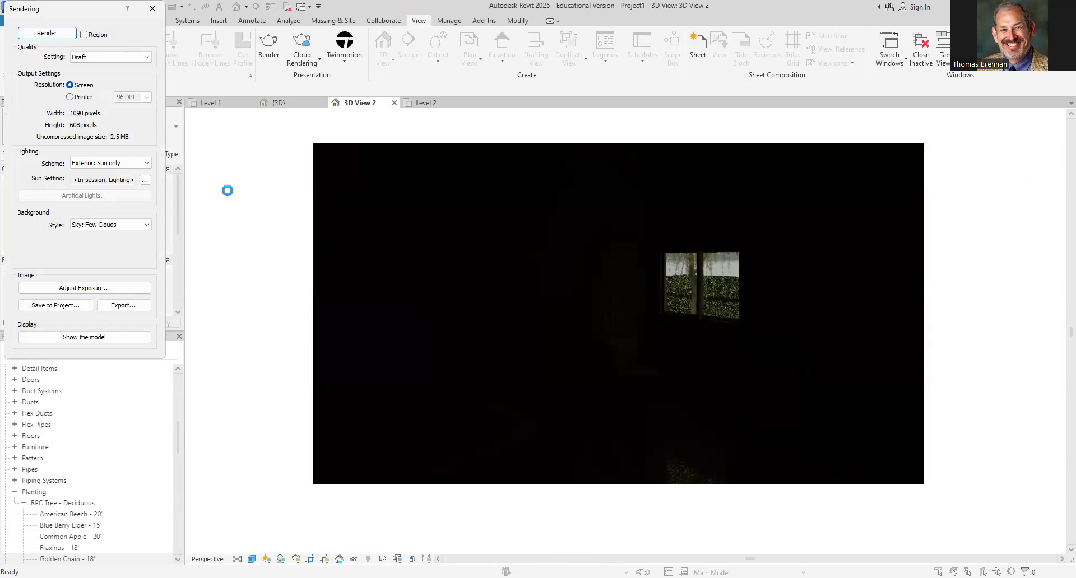
Brighten the bathroom rendering by setting its Exposure Value to 10.62.
left_click(90, 287)
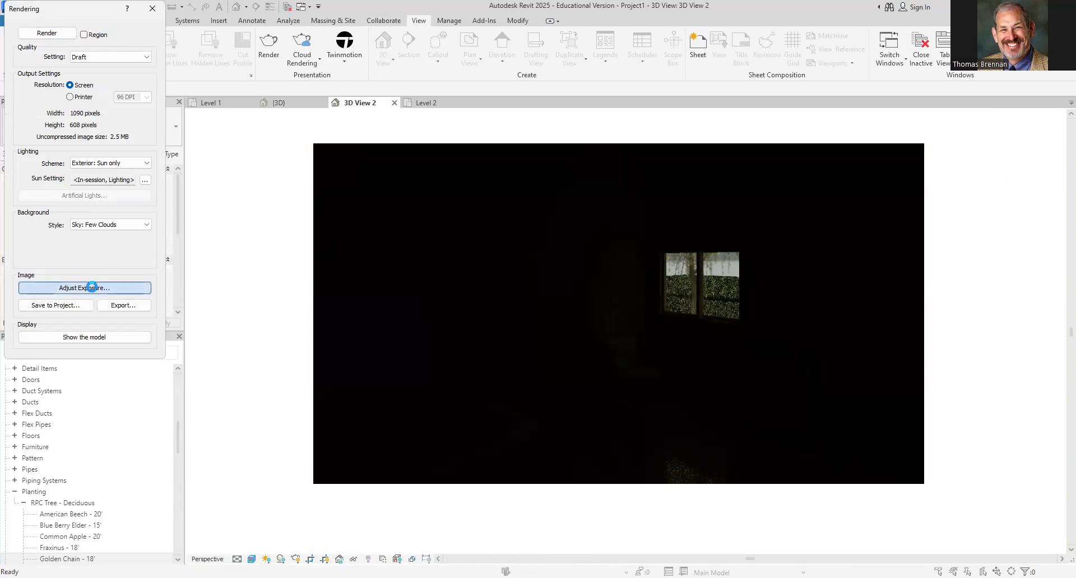
left_click_drag(177, 102, 162, 111)
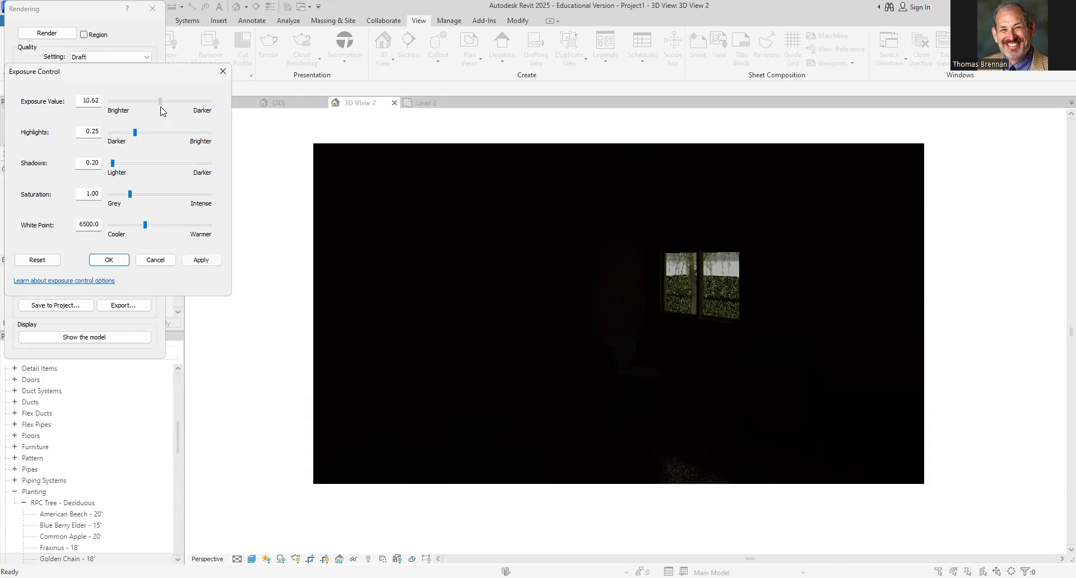
left_click(201, 260)
left_click(110, 260)
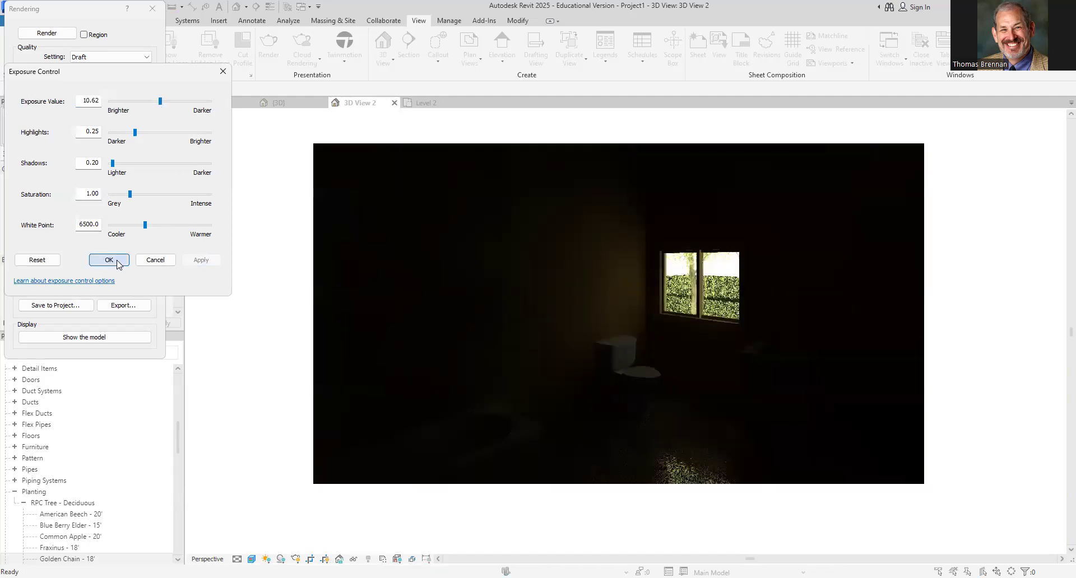
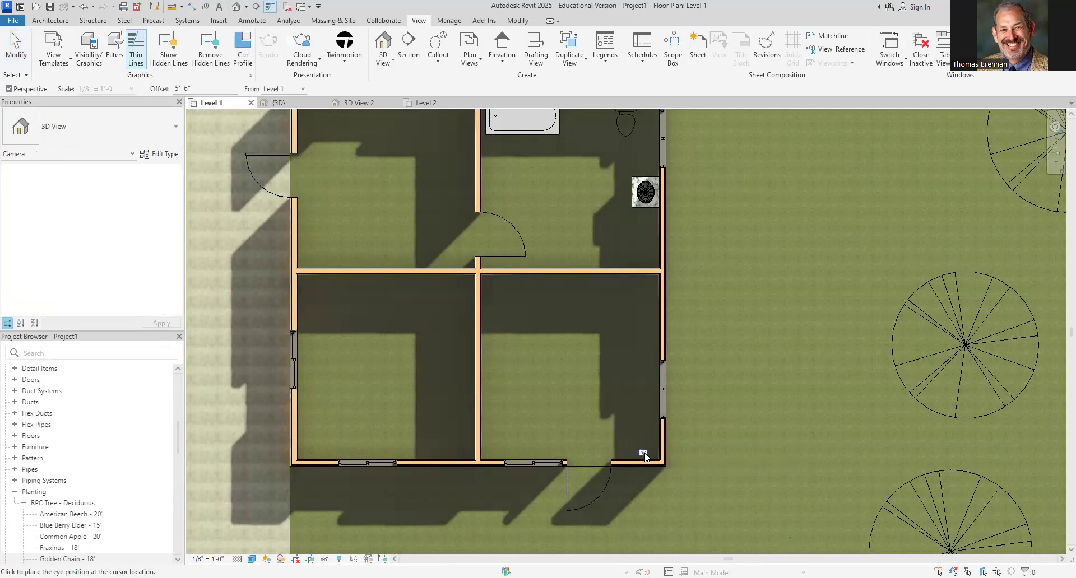
Place a camera on Level 1 in the inner corner of the room south of the bathroom, aimed diagonally past the opposite exterior corner.
left_click(646, 453)
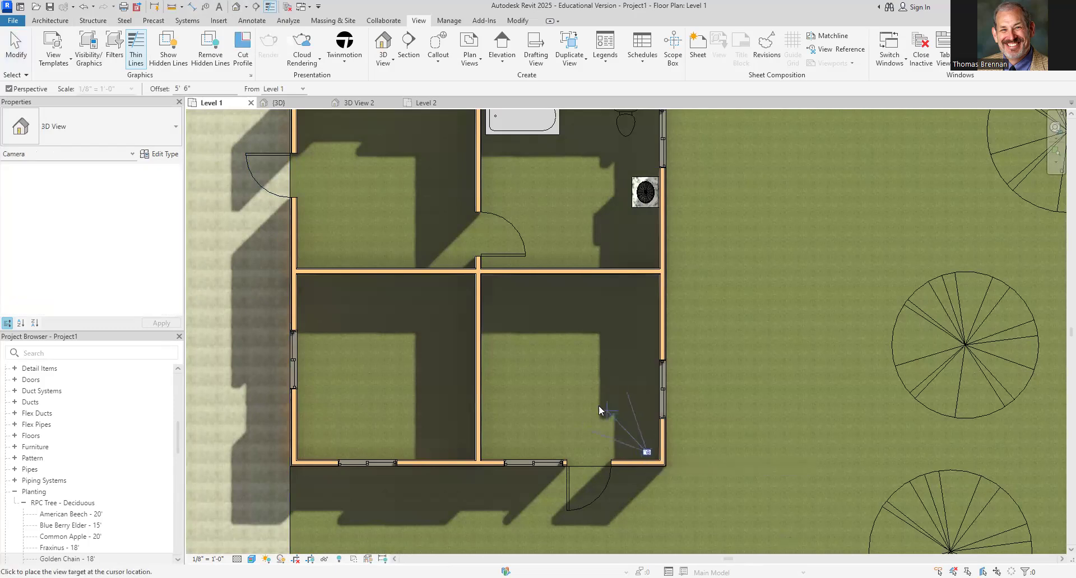
left_click(490, 296)
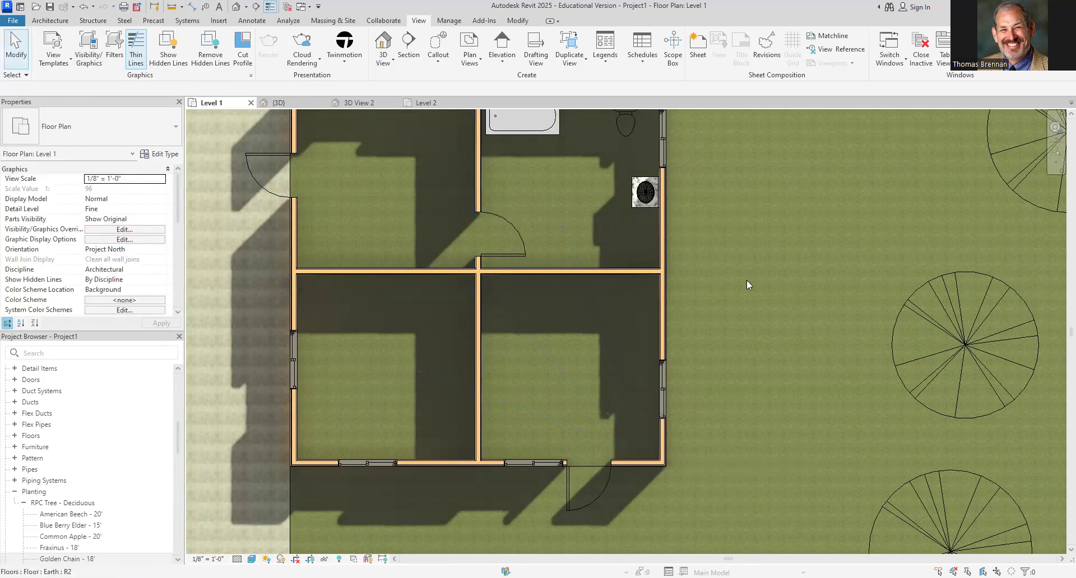
key("Return")
left_click(498, 291)
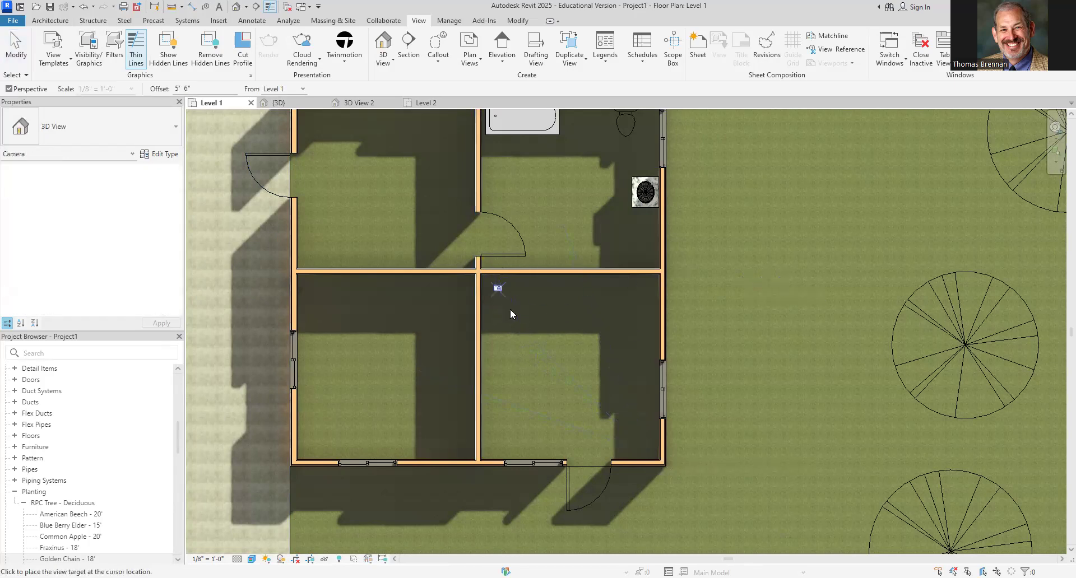
left_click(668, 513)
scroll(645, 437, "down", 2)
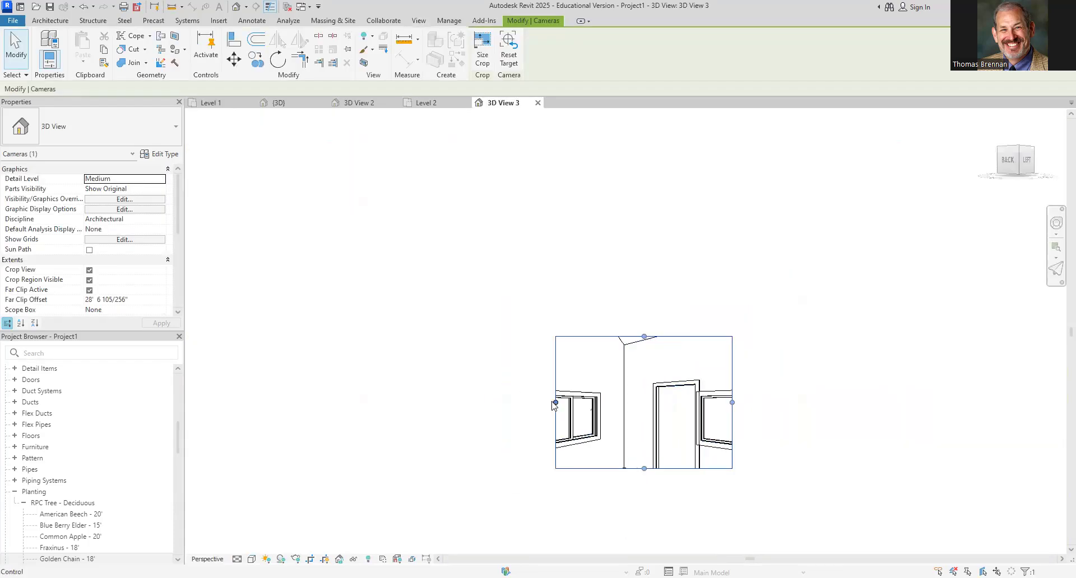
Enlarge the new camera view's crop region on all four sides to take in both windows, the door, the ceiling and the floor.
left_click_drag(555, 403, 398, 402)
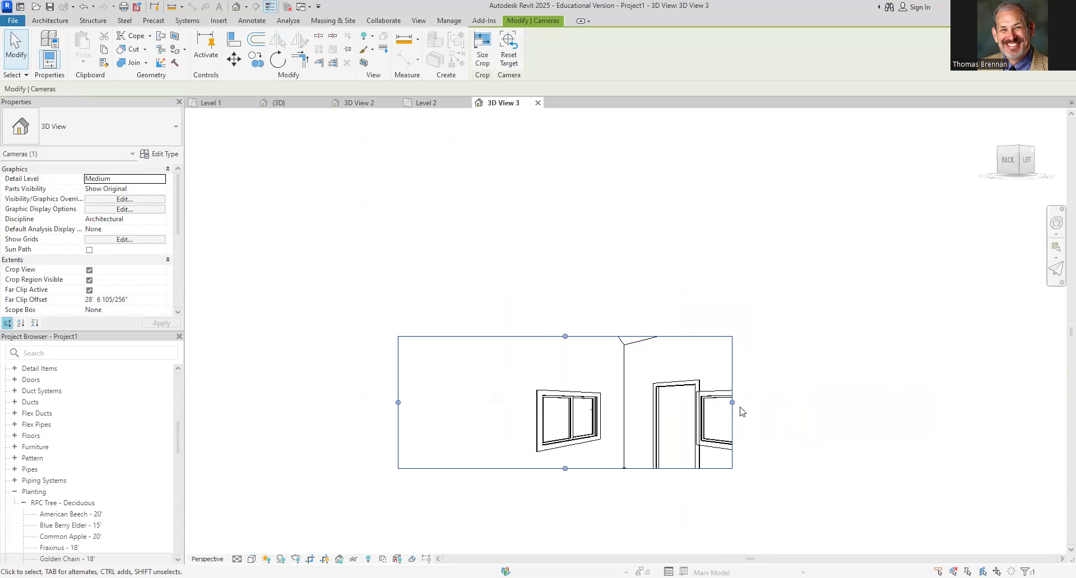
left_click_drag(732, 402, 856, 402)
left_click_drag(630, 338, 624, 247)
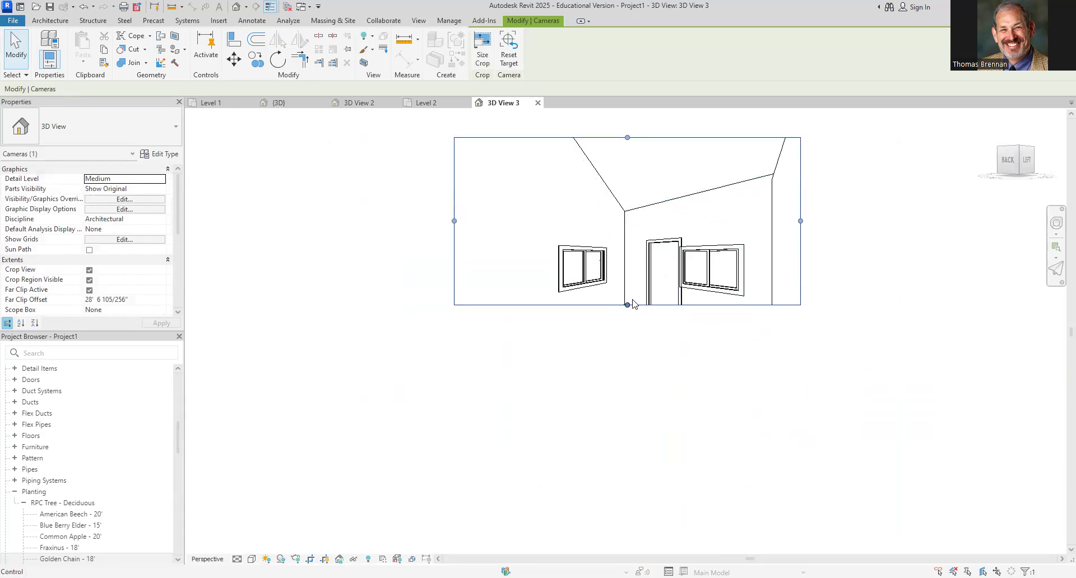
left_click_drag(627, 304, 627, 412)
left_click(828, 374)
scroll(829, 375, "down", 1)
middle_click_drag(829, 374, 762, 443)
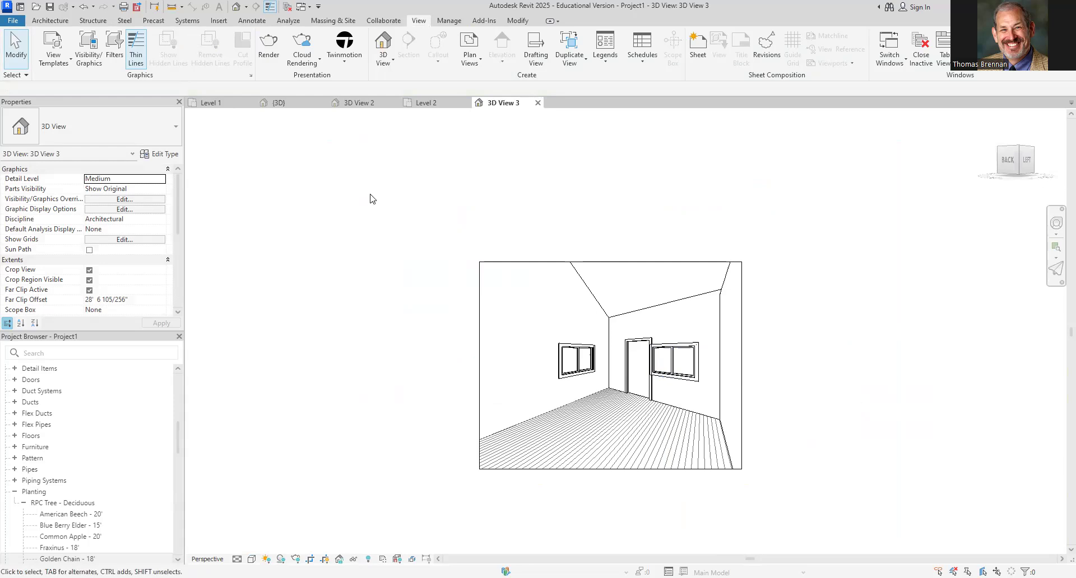
Nudge the 48" x 36" slider window beside the south door on Level 1 a little farther from the door.
left_click(240, 106)
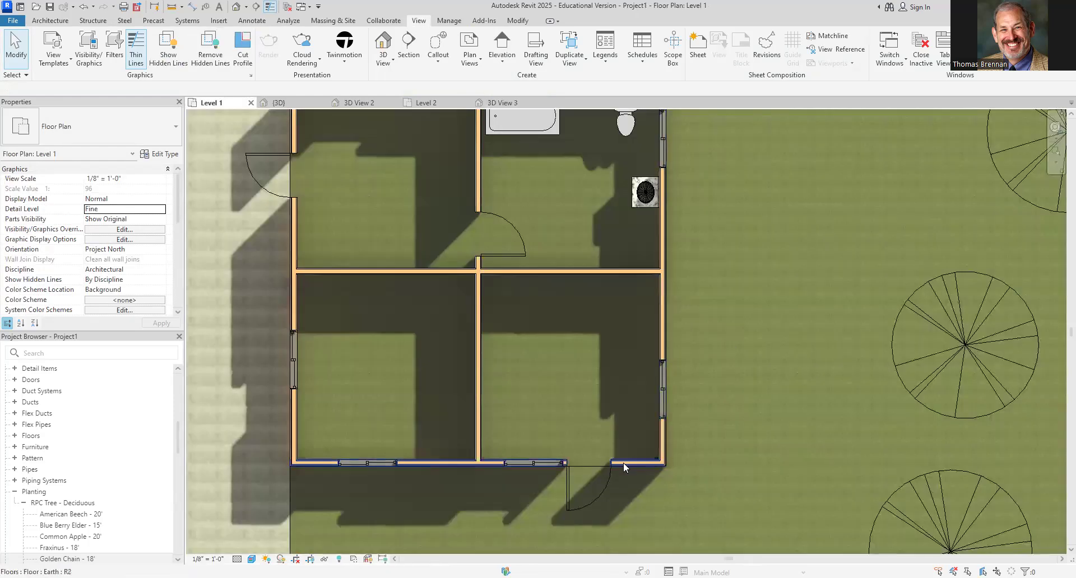
scroll(550, 473, "up", 2)
left_click(537, 454)
key("Left")
key("Left")
key("Left")
key("Left")
key("Left")
key("Left")
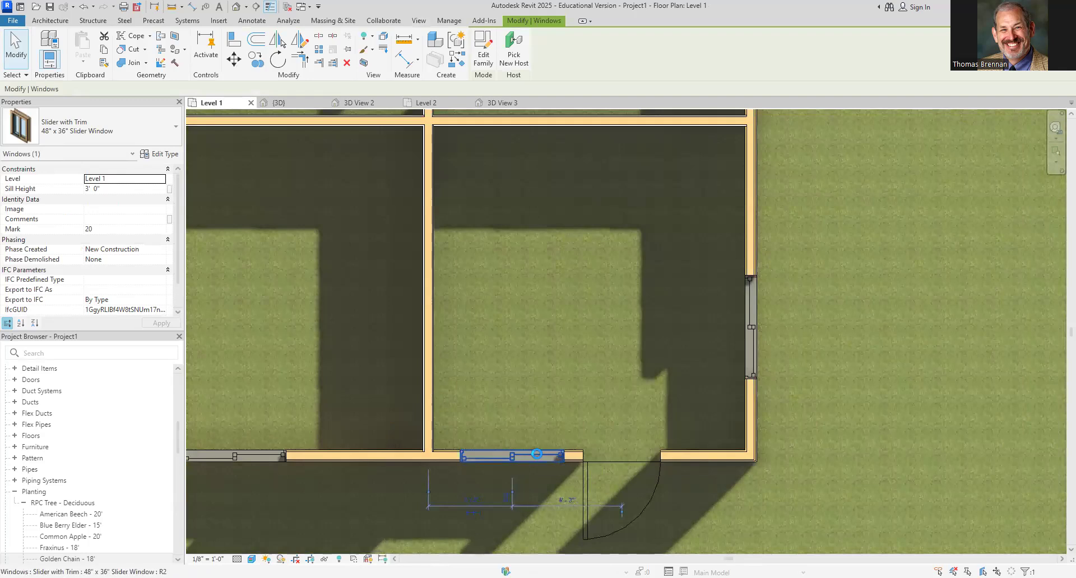
key("Escape")
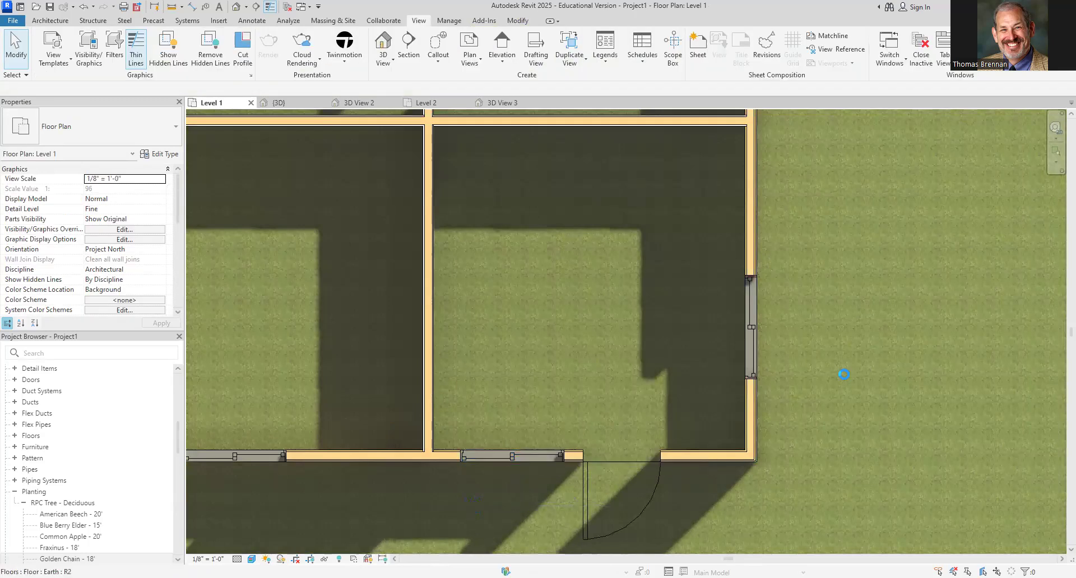
key("Escape")
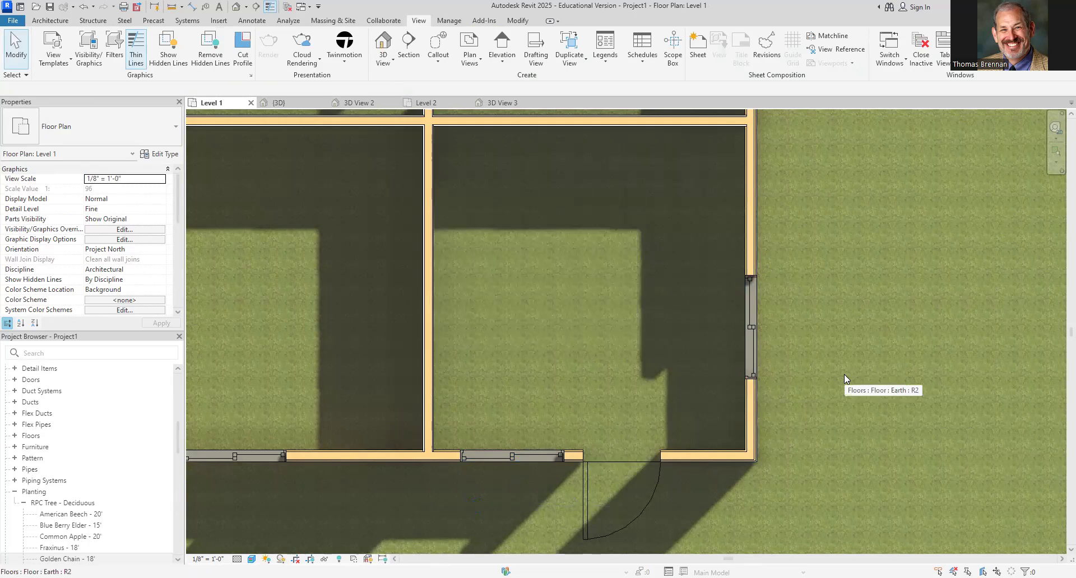
Set the surrounding Earth floor's Height Offset From Level to -0' 1".
scroll(844, 374, "down", 5)
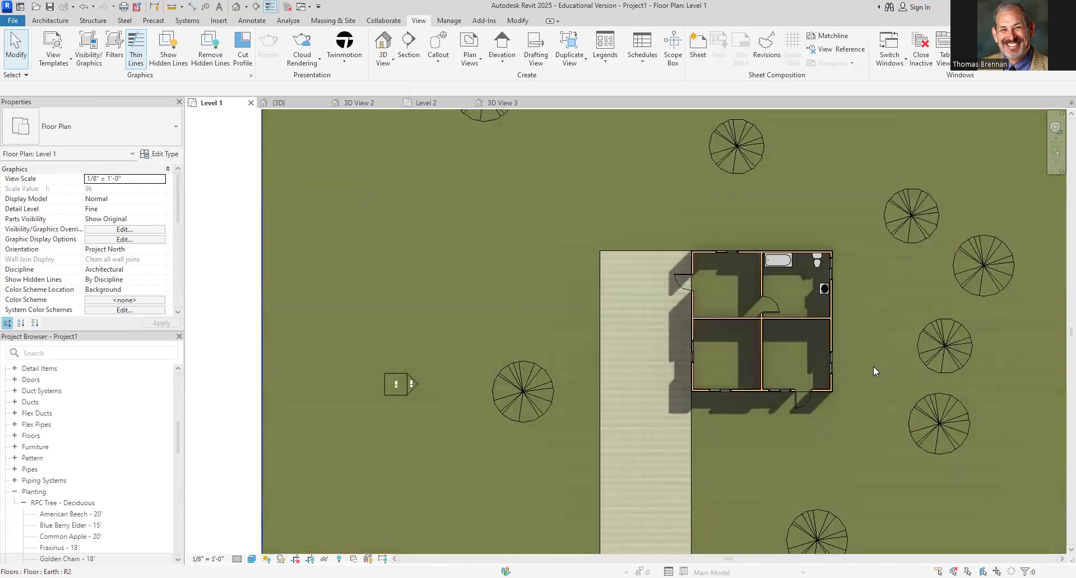
middle_click_drag(873, 367, 744, 374)
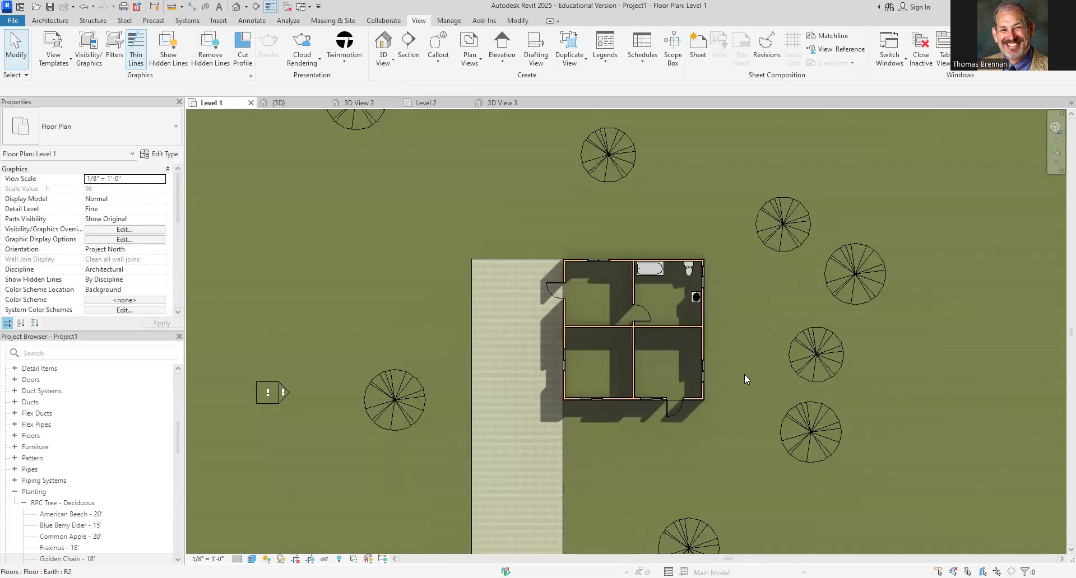
scroll(650, 359, "up", 3)
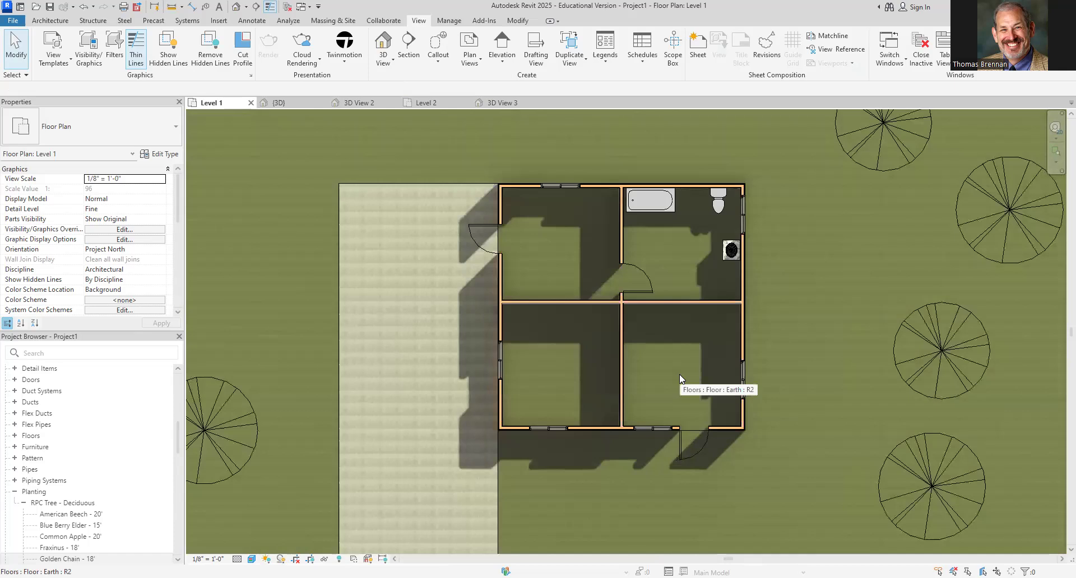
scroll(824, 330, "down", 1)
left_click(818, 329)
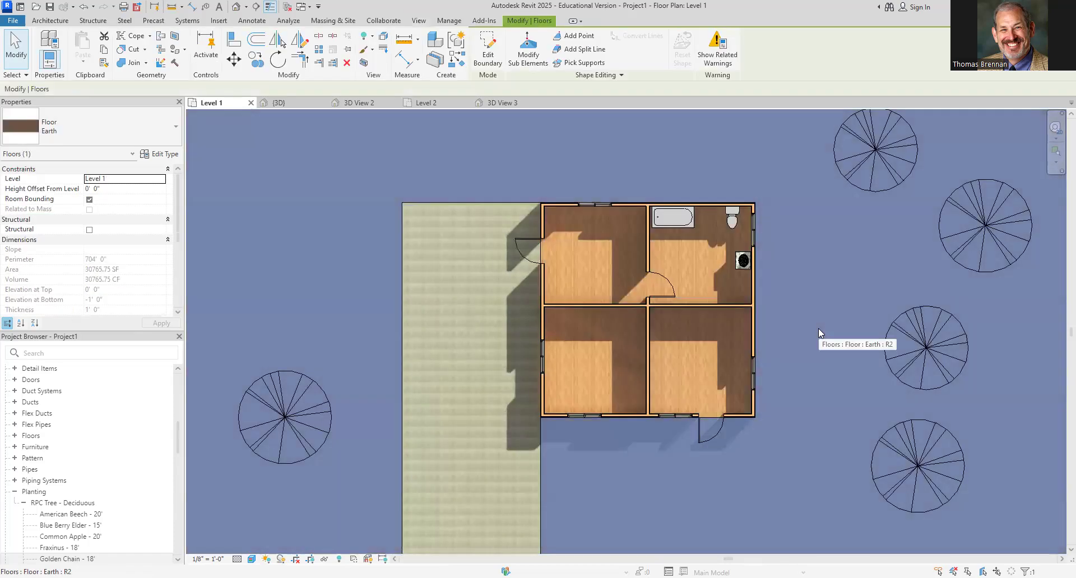
left_click(116, 189)
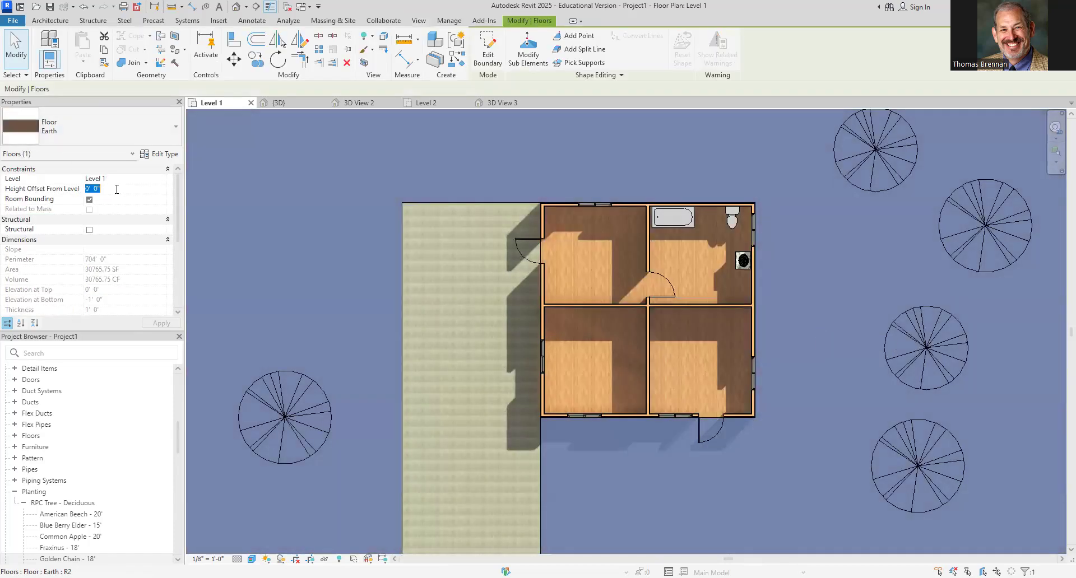
type("-0' 1")
type("\"")
key("Return")
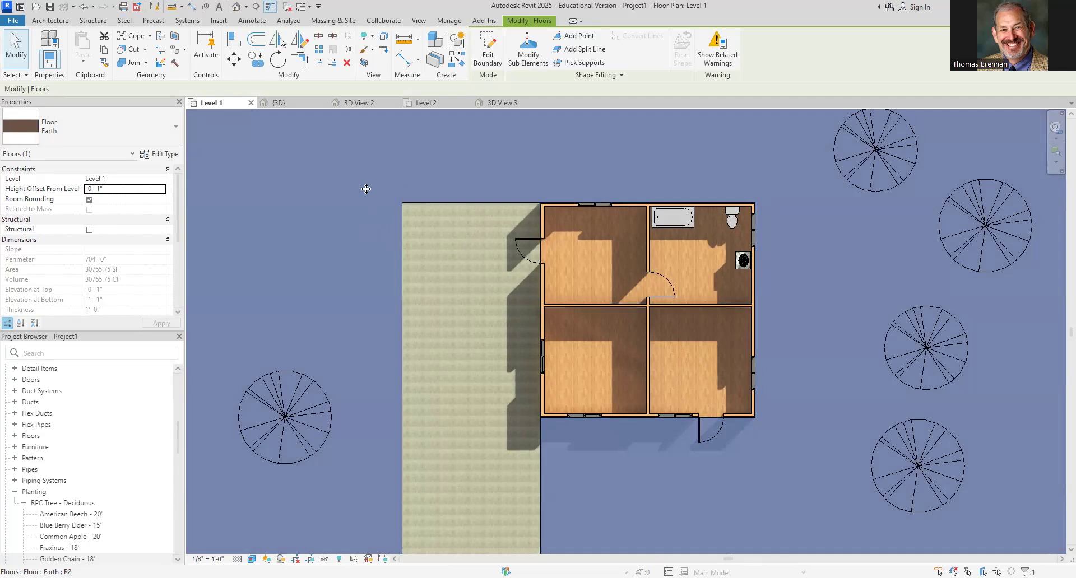
key("Escape")
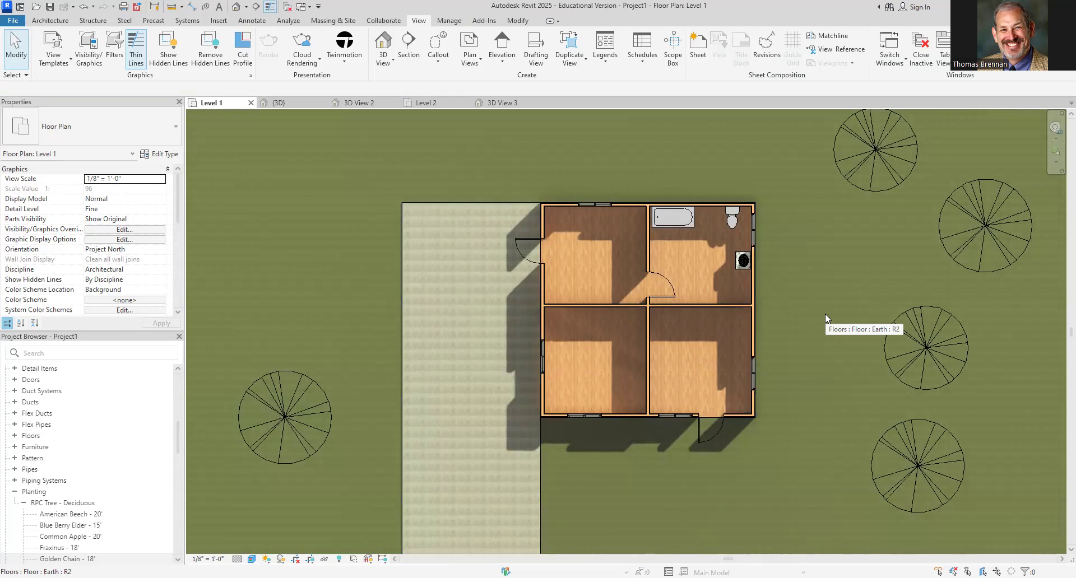
Widen and heighten the crop region of 3D View 3 on all sides to show more of the room.
scroll(802, 297, "down", 1)
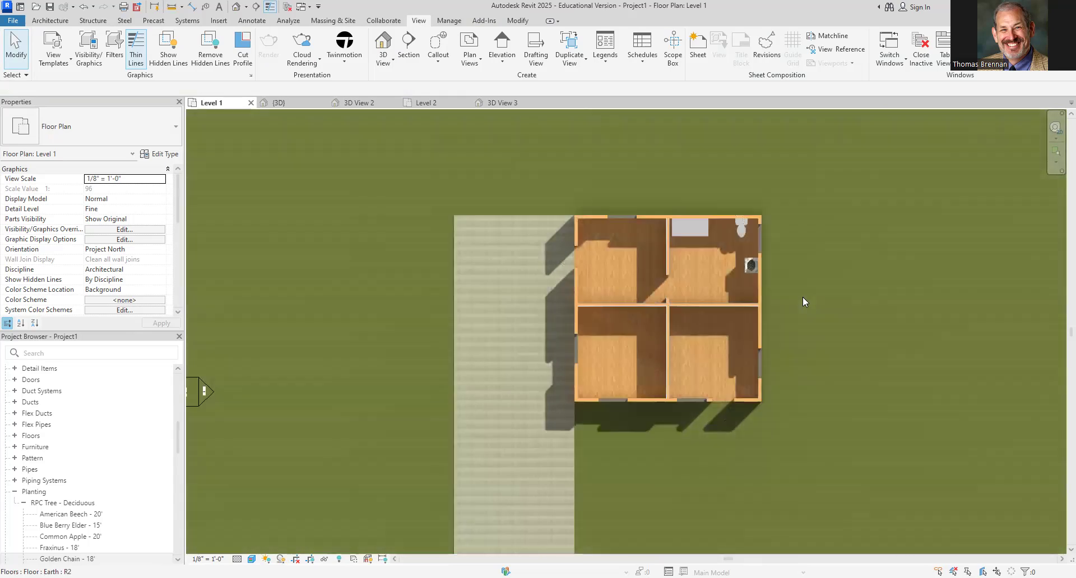
middle_click_drag(802, 297, 729, 277)
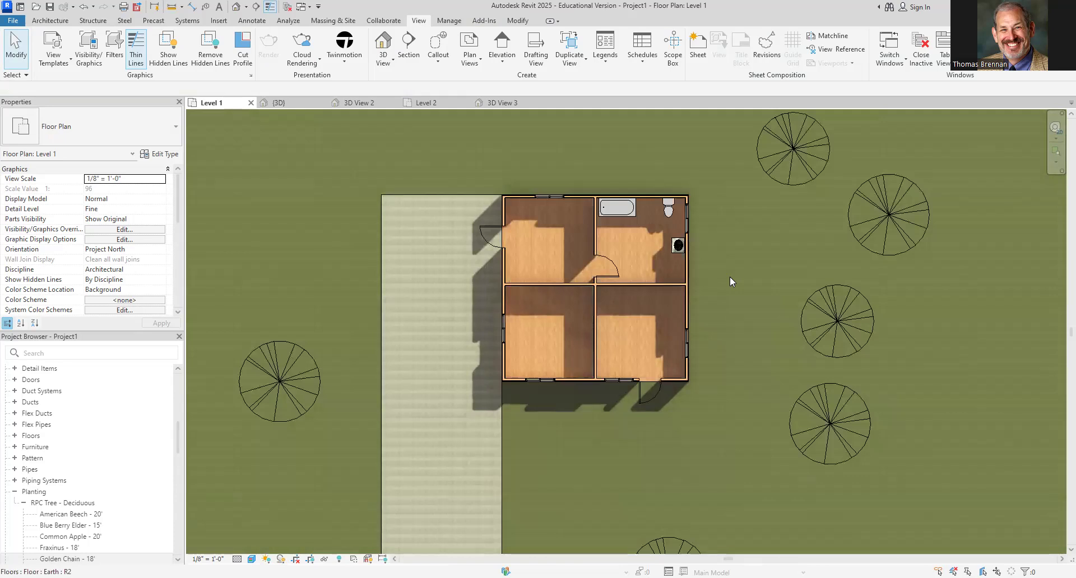
left_click(276, 107)
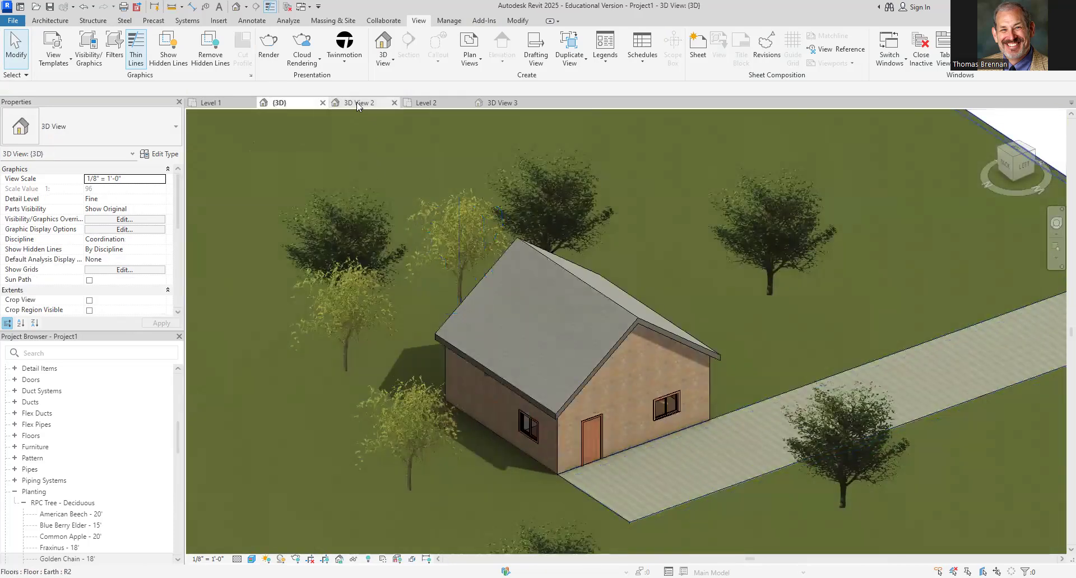
left_click(359, 104)
left_click(507, 104)
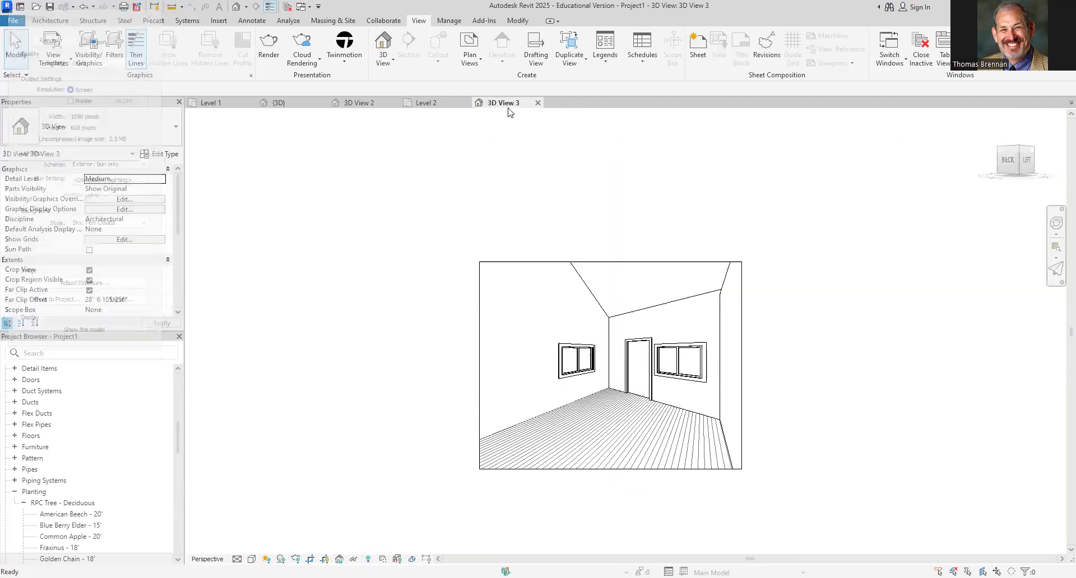
left_click(480, 366)
left_click_drag(480, 367, 344, 370)
left_click_drag(543, 469, 557, 512)
left_click_drag(741, 392, 754, 391)
left_click_drag(549, 261, 551, 230)
Change the visual style of 3D View 3 to display the wood wall, door and floor material textures.
scroll(667, 434, "up", 4)
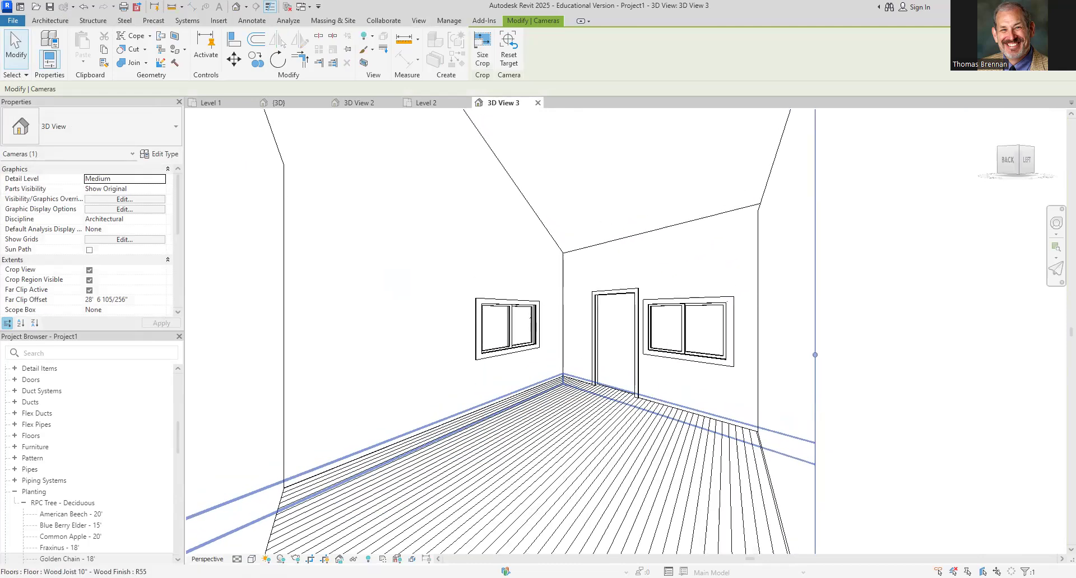
left_click(266, 559)
left_click(267, 547)
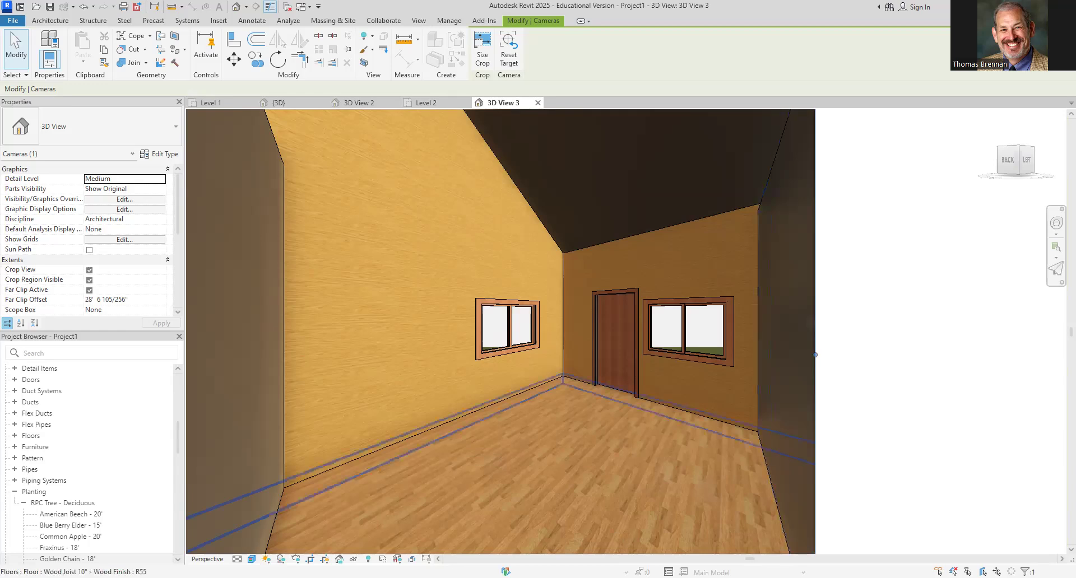
left_click(843, 383)
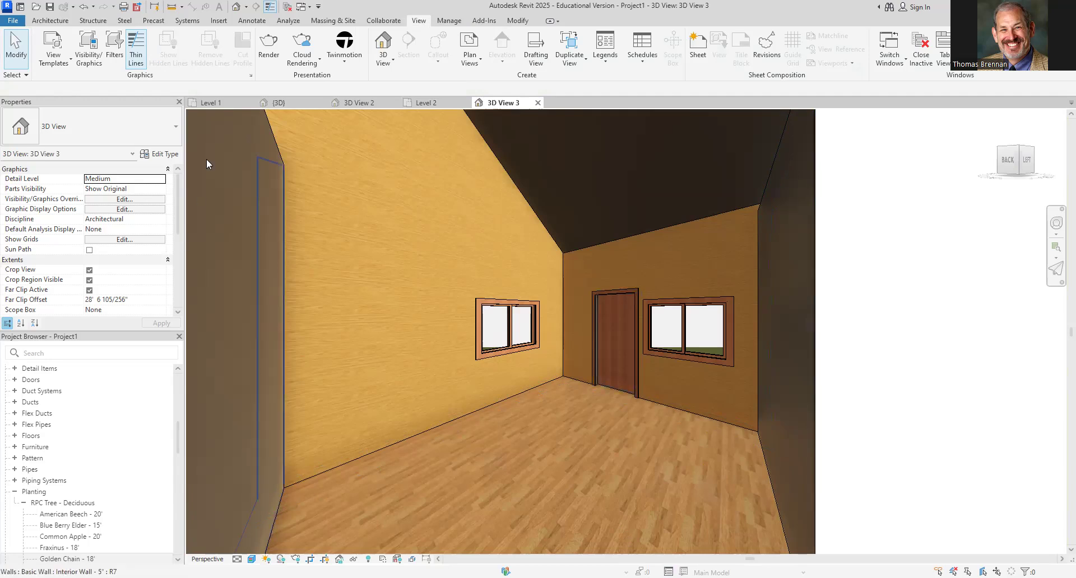
Start loading an Autodesk family into the project from the Level 1 plan.
left_click(211, 105)
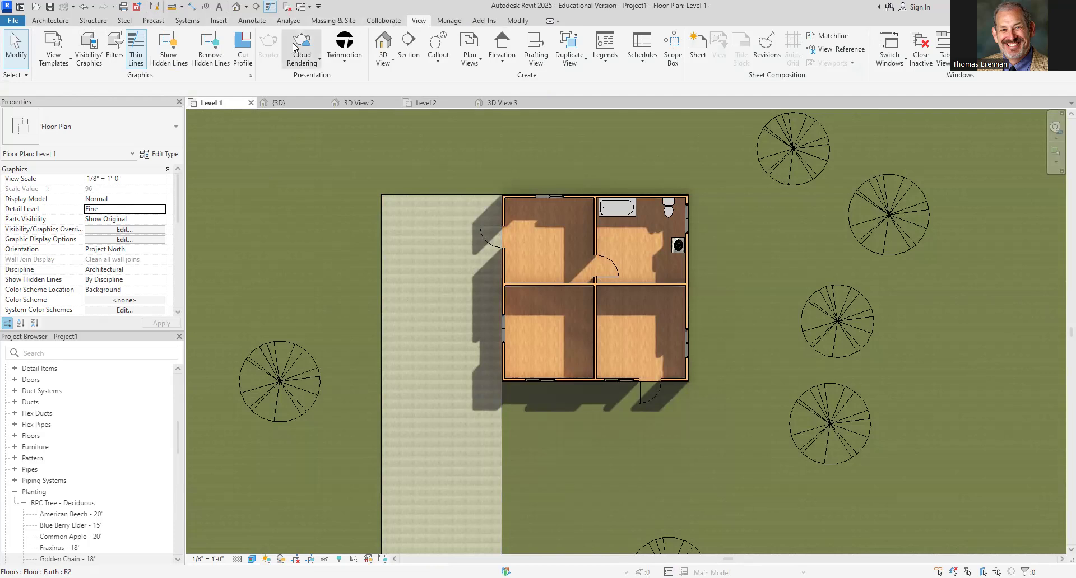
left_click(218, 22)
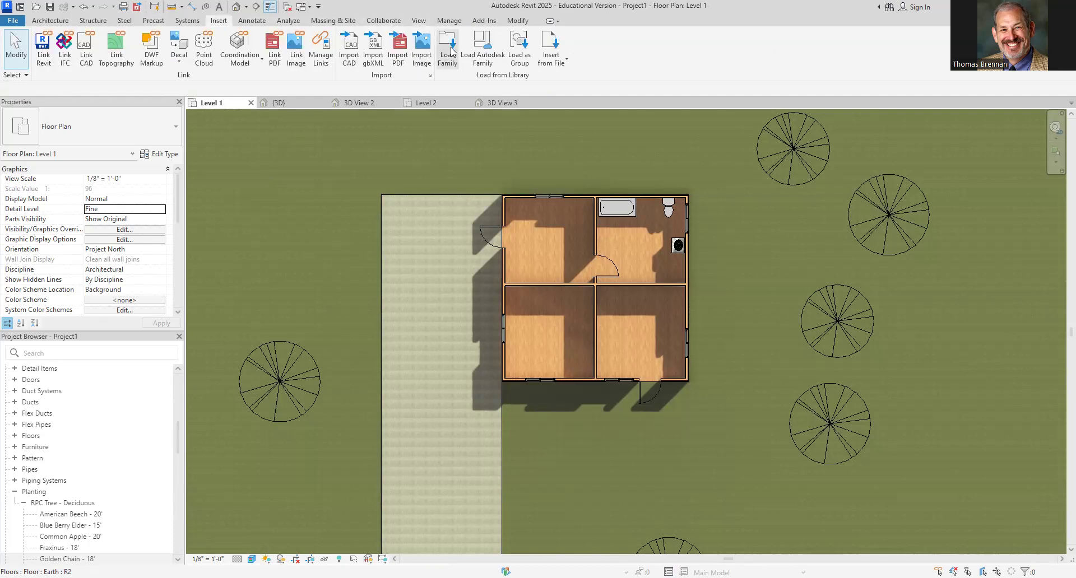
left_click(481, 56)
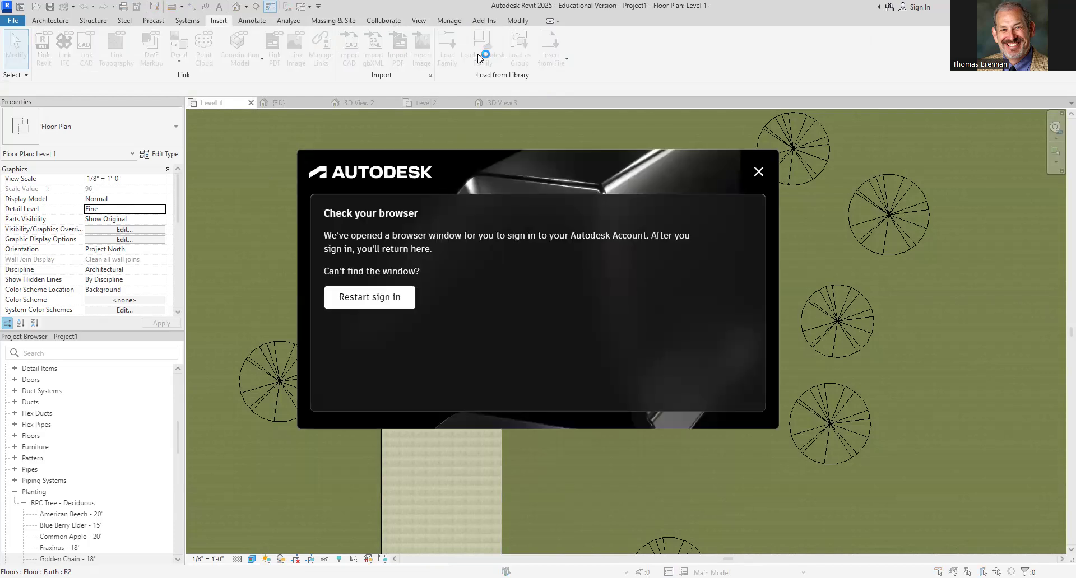